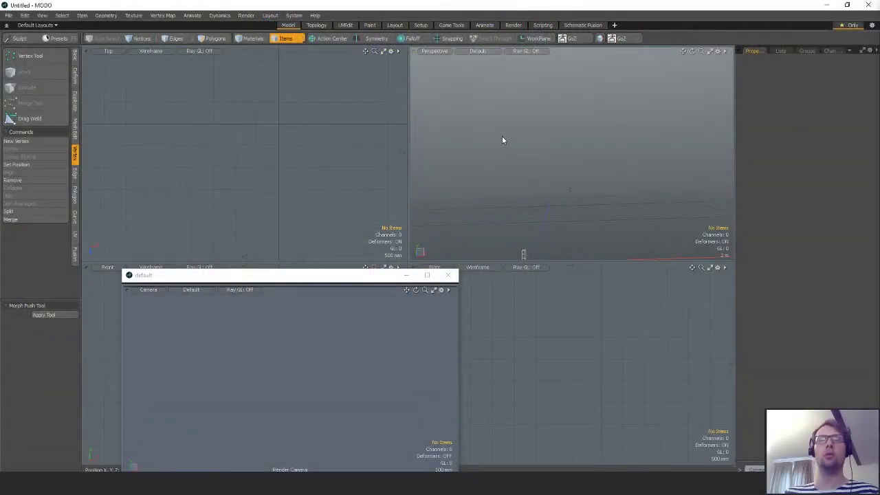
# Load the scene Blockout_CamMatch_v001.lxo from the Objects folder of the Beyond_Human project under Projects/Modo
pyautogui.hotkey('ctrl', 'o')
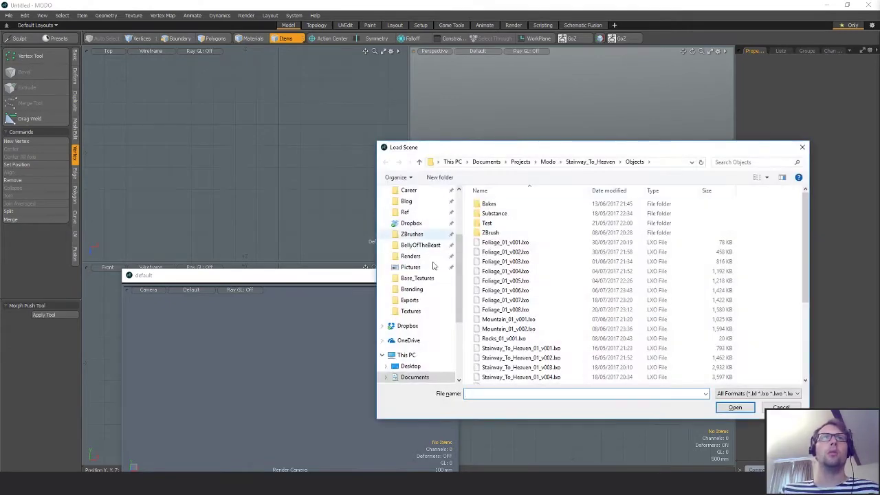
pyautogui.moveTo(509, 148); pyautogui.dragTo(426, 115)
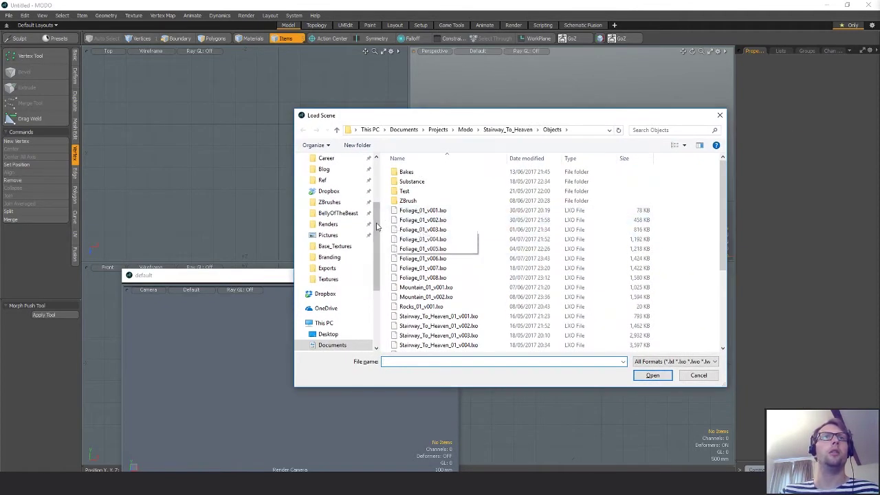
pyautogui.scroll(1, 377, 227)
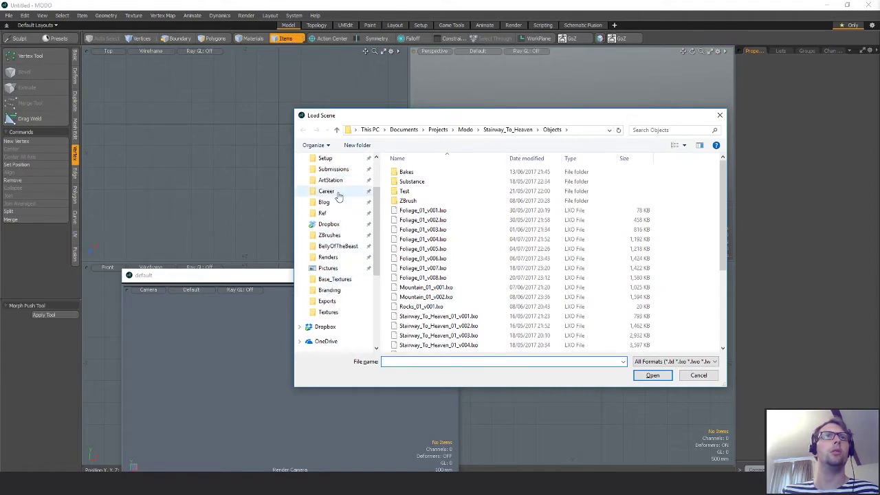
pyautogui.scroll(1, 376, 227)
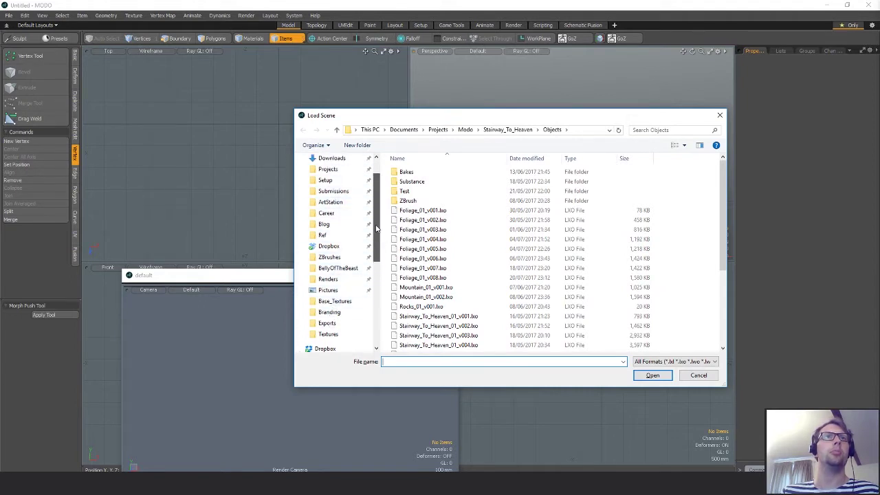
pyautogui.click(334, 192)
pyautogui.click(331, 170)
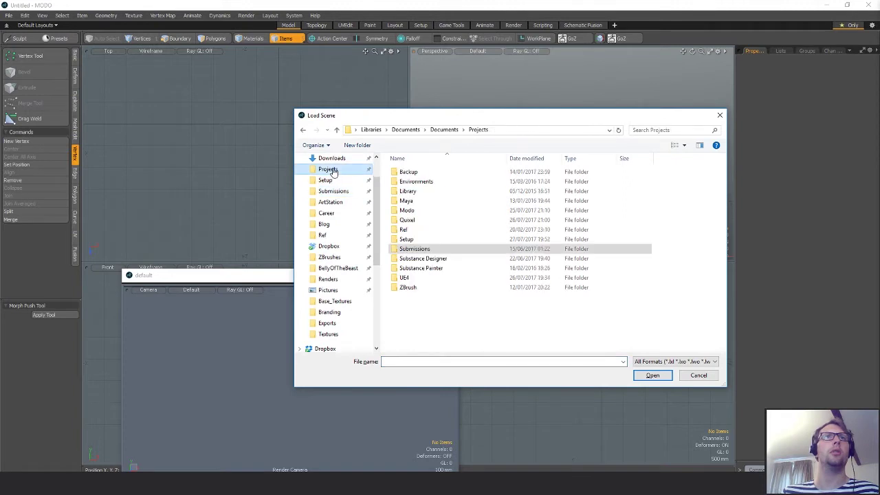
pyautogui.click(408, 213)
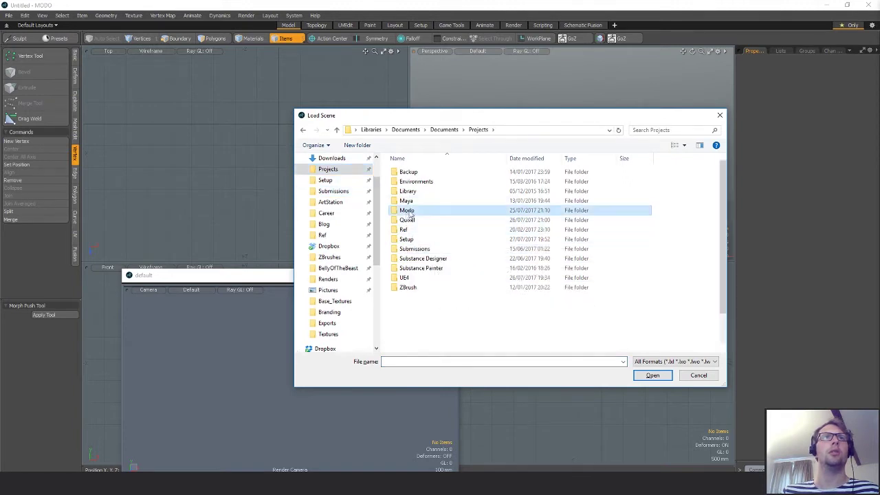
pyautogui.doubleClick(408, 211)
pyautogui.doubleClick(420, 172)
pyautogui.click(410, 193)
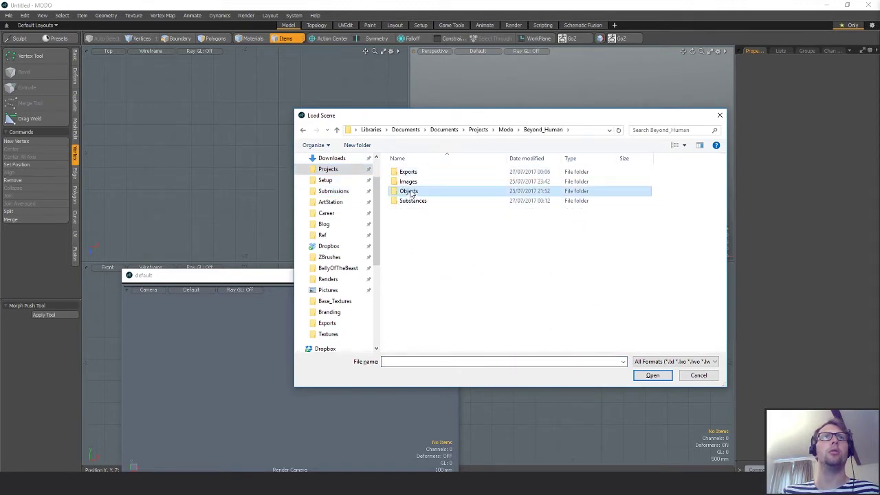
pyautogui.doubleClick(411, 192)
pyautogui.doubleClick(420, 172)
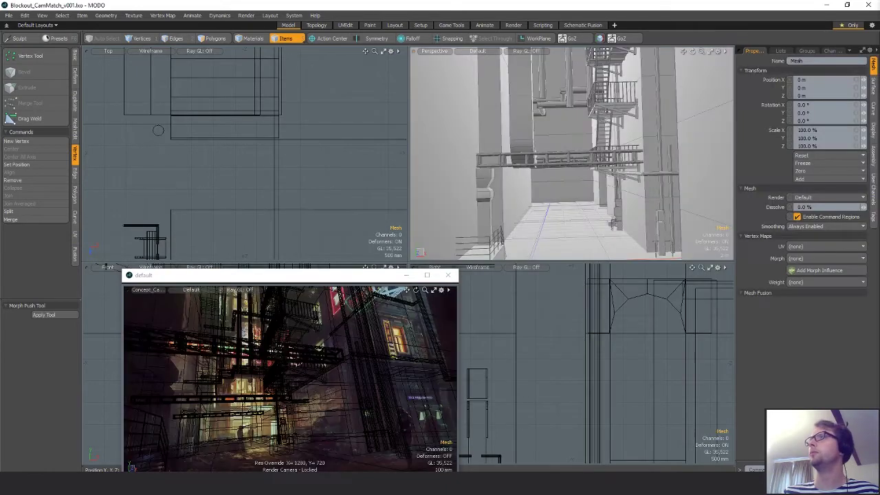
# Move the floating concept camera window clear of the Perspective view and examine the alley blockout from different angles
pyautogui.moveTo(380, 279); pyautogui.dragTo(327, 70)
pyautogui.moveTo(549, 158)
pyautogui.keyDown('alt'); pyautogui.mouseDown()
pyautogui.moveTo(576, 149)
pyautogui.moveTo(558, 155)
pyautogui.mouseUp(); pyautogui.keyUp('alt')
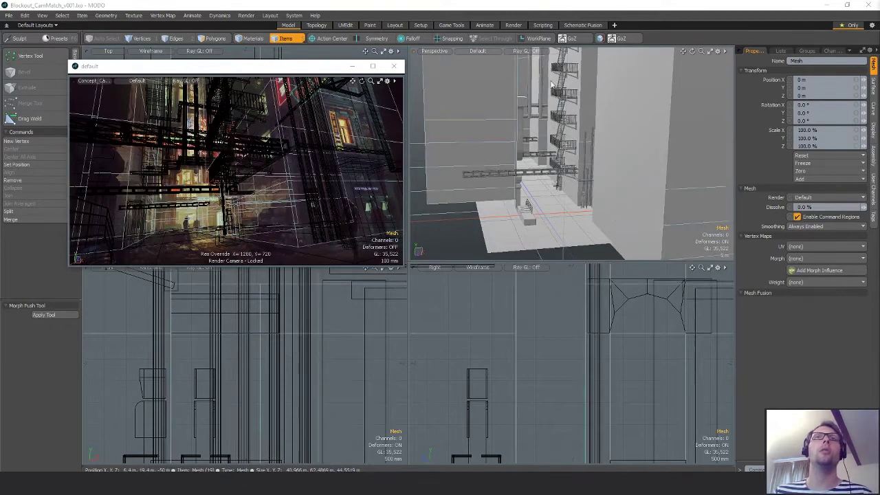
pyautogui.keyDown('alt'); pyautogui.moveTo(566, 191); pyautogui.dragTo(584, 172); pyautogui.keyUp('alt')
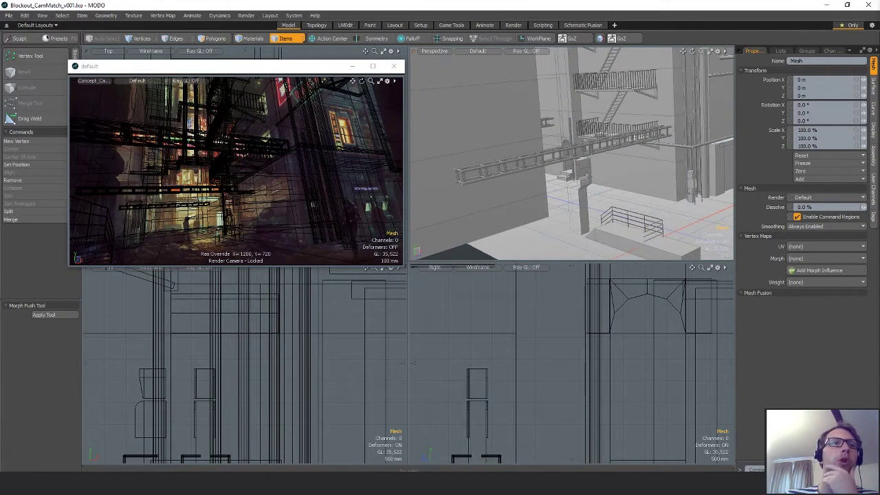
# Switch to File Explorer and open the Asset_List_01 text file from the Images folder of the Beyond_Human project
pyautogui.click(237, 483)
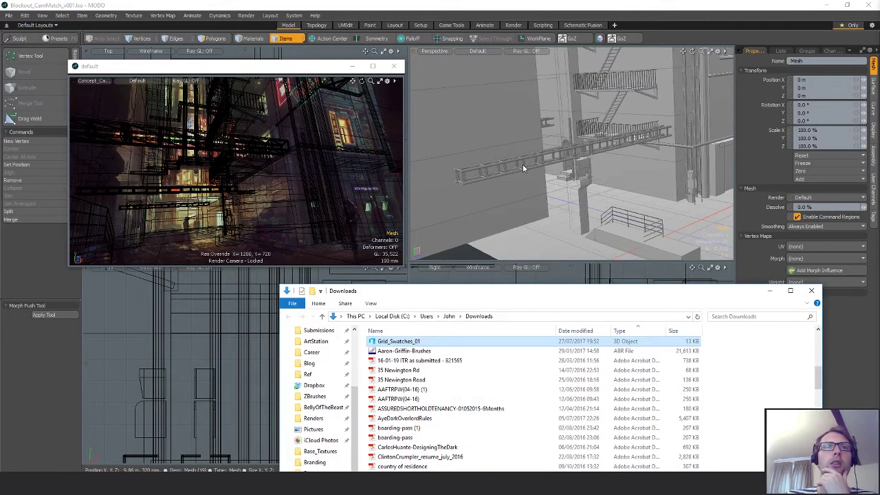
pyautogui.click(810, 291)
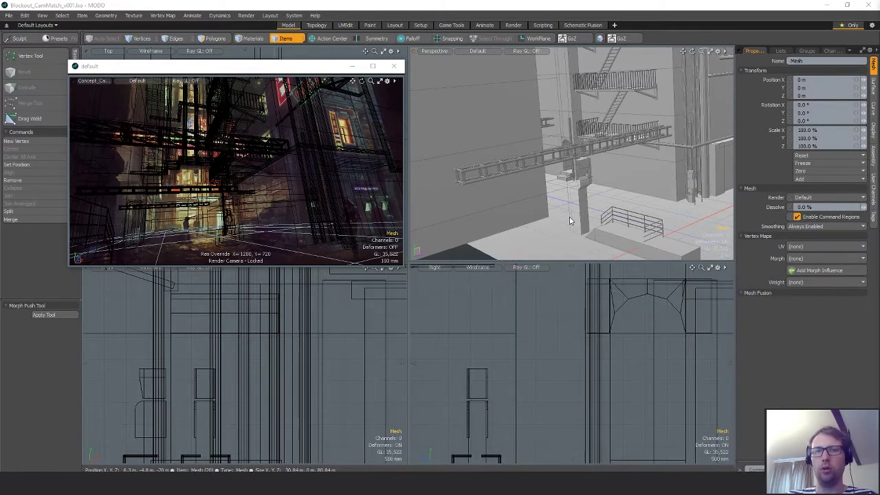
pyautogui.press('super+e')
pyautogui.moveTo(463, 109); pyautogui.dragTo(488, 57)
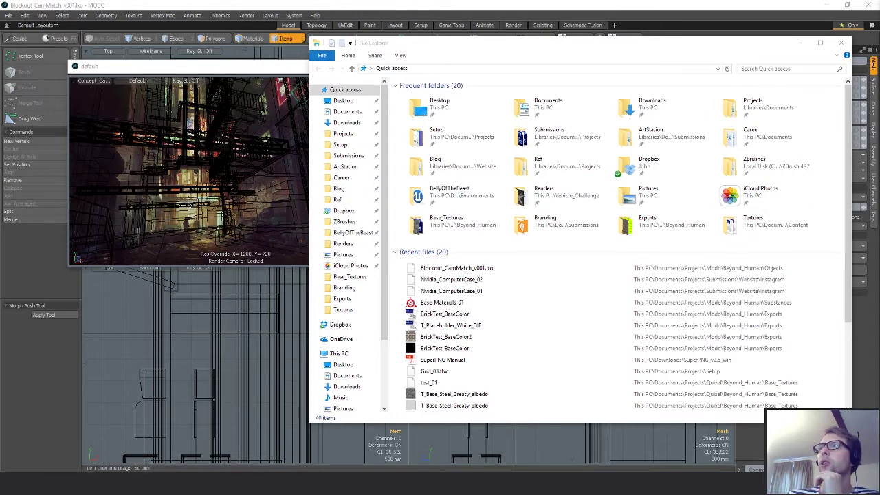
pyautogui.click(470, 313)
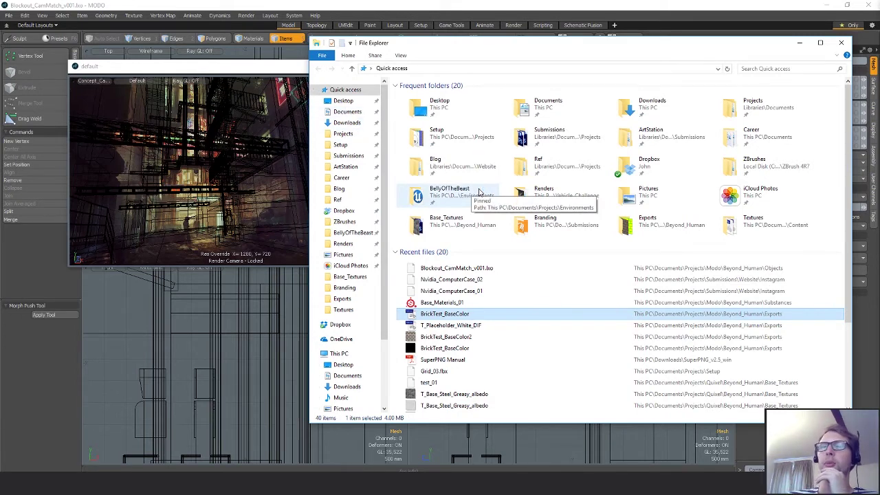
pyautogui.click(349, 134)
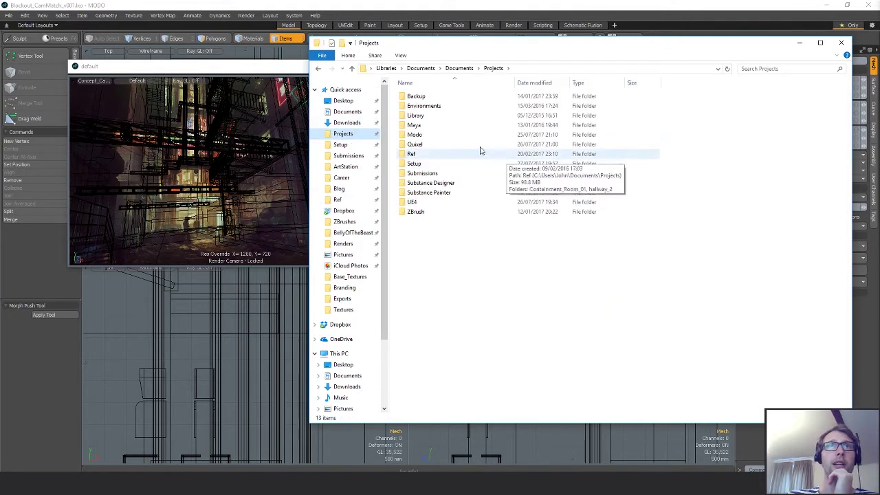
pyautogui.doubleClick(433, 134)
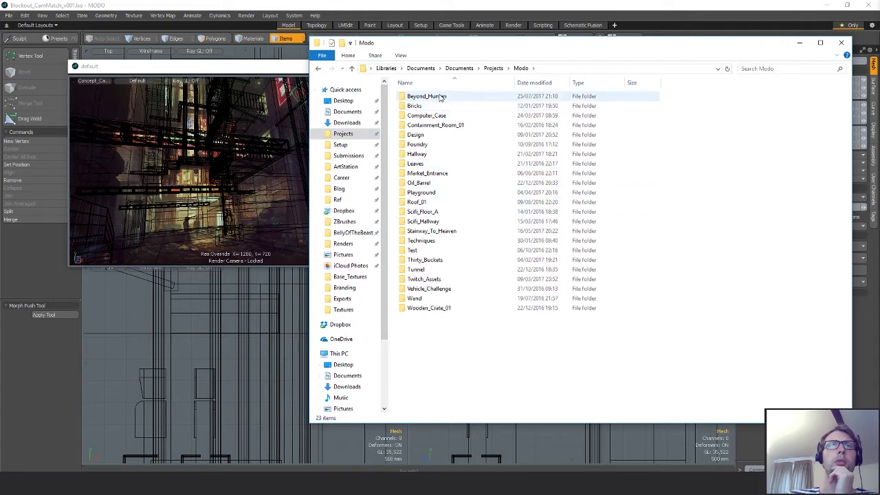
pyautogui.doubleClick(436, 96)
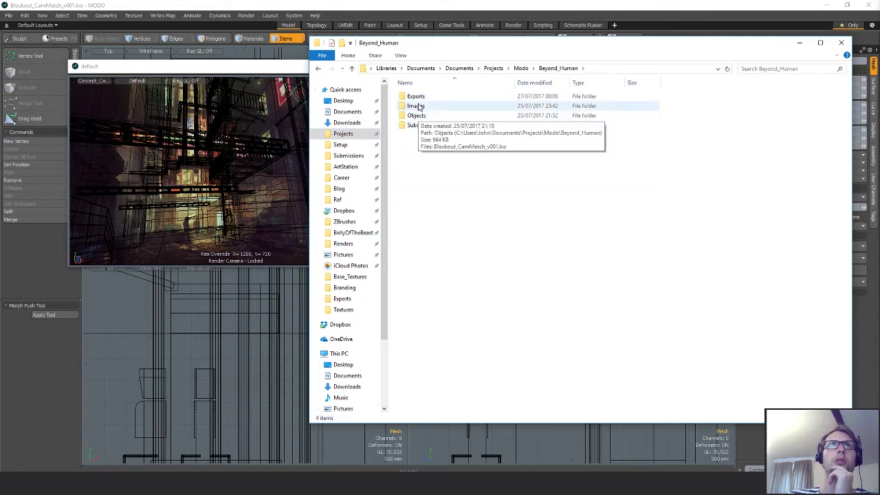
pyautogui.doubleClick(419, 106)
pyautogui.doubleClick(422, 106)
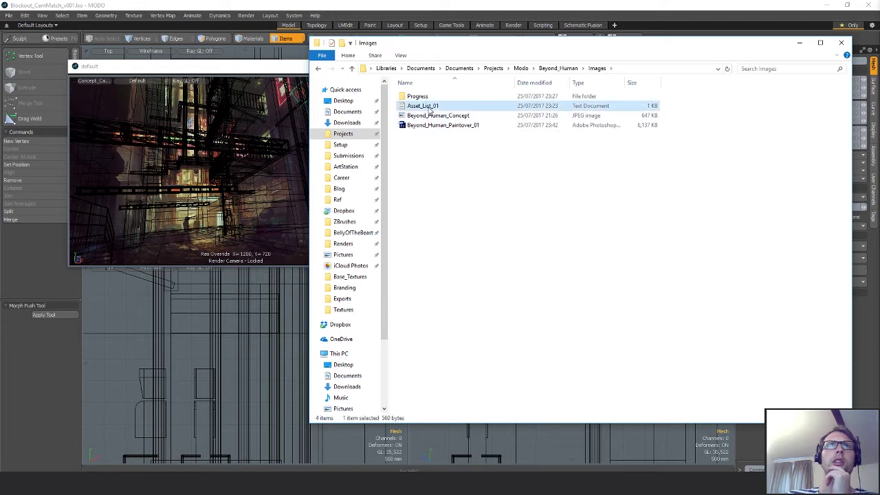
# Open the Beyond_Human_Concept image, minimize File Explorer and move the Asset_List_01 window off the modelling workspace
pyautogui.click(496, 133)
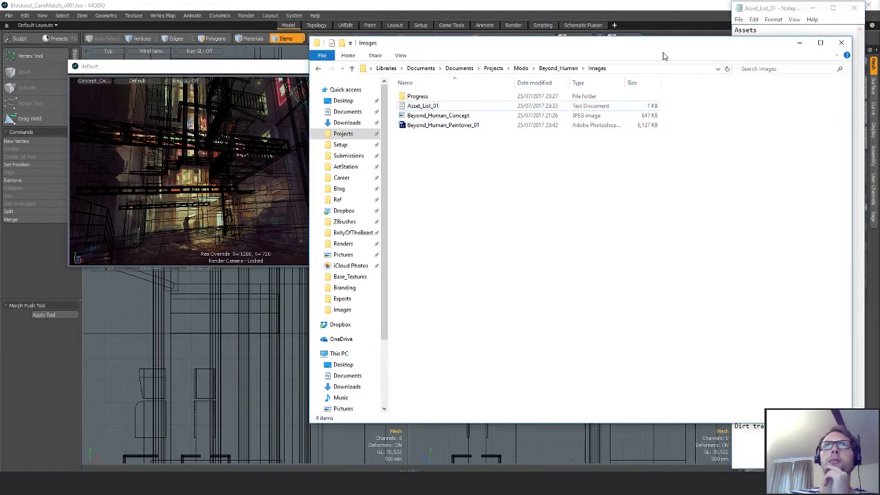
pyautogui.click(412, 117)
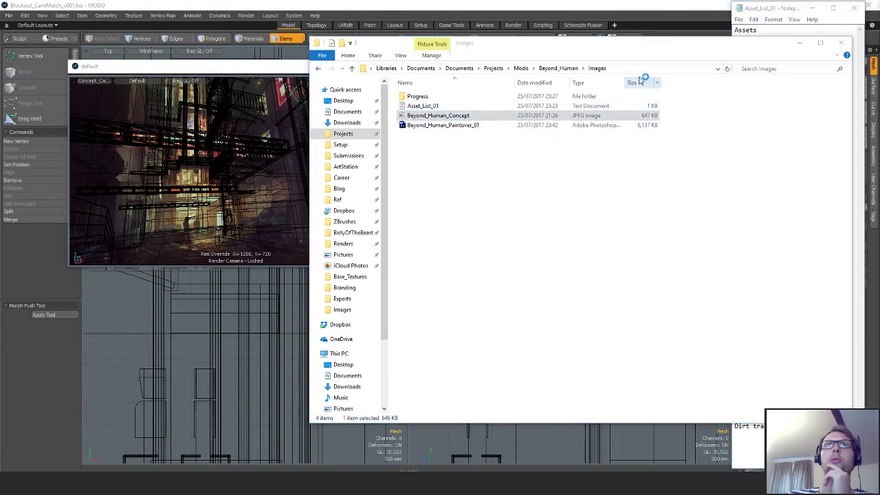
pyautogui.click(799, 43)
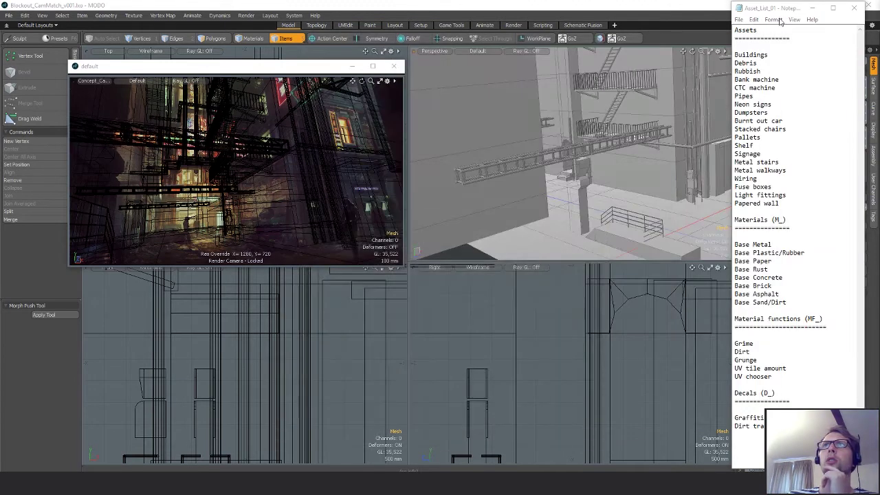
pyautogui.click(773, 10)
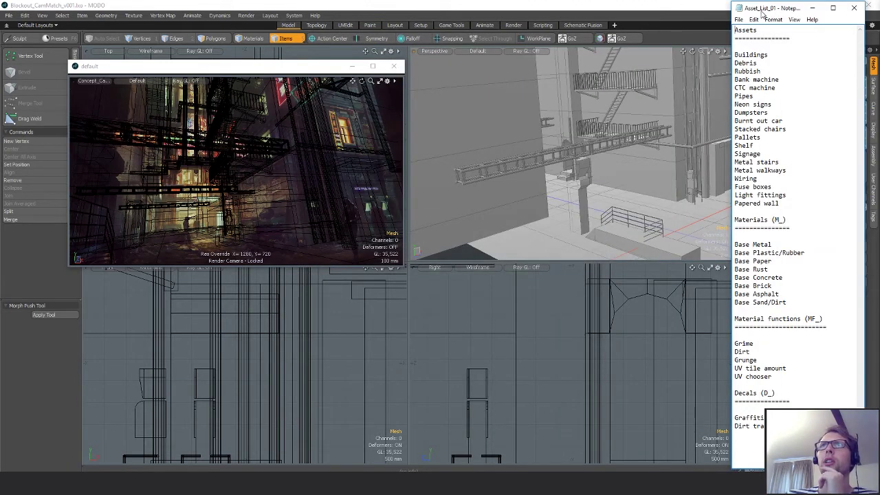
pyautogui.moveTo(761, 10); pyautogui.dragTo(879, 21)
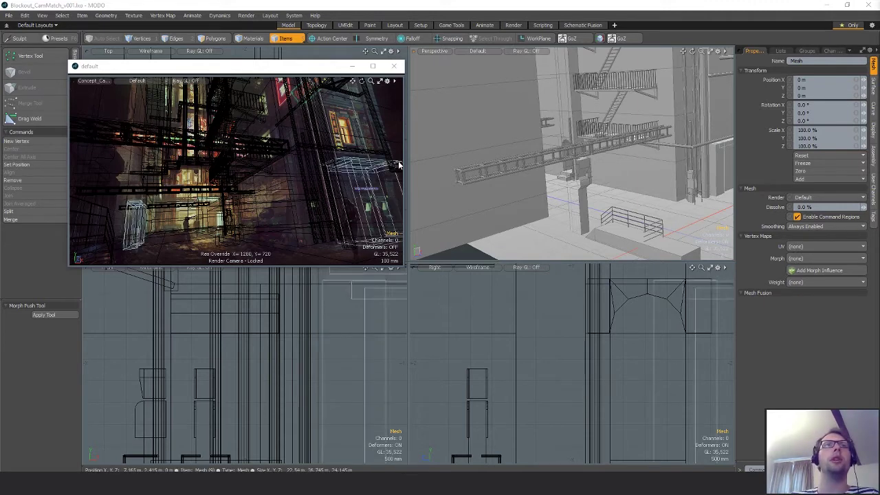
# Start loading another scene and look through the files in the Setup folder
pyautogui.keyDown('alt'); pyautogui.moveTo(570, 213); pyautogui.dragTo(586, 169); pyautogui.keyUp('alt')
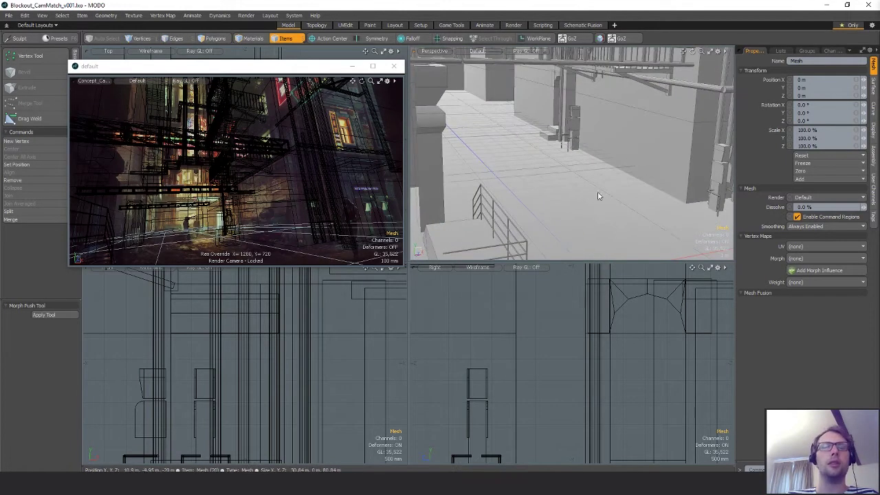
pyautogui.hotkey('ctrl', 'o')
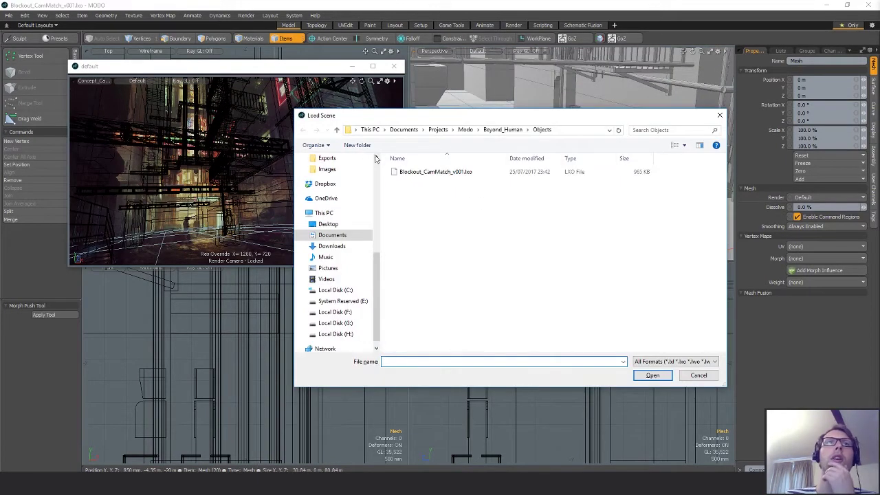
pyautogui.scroll(2, 381, 240)
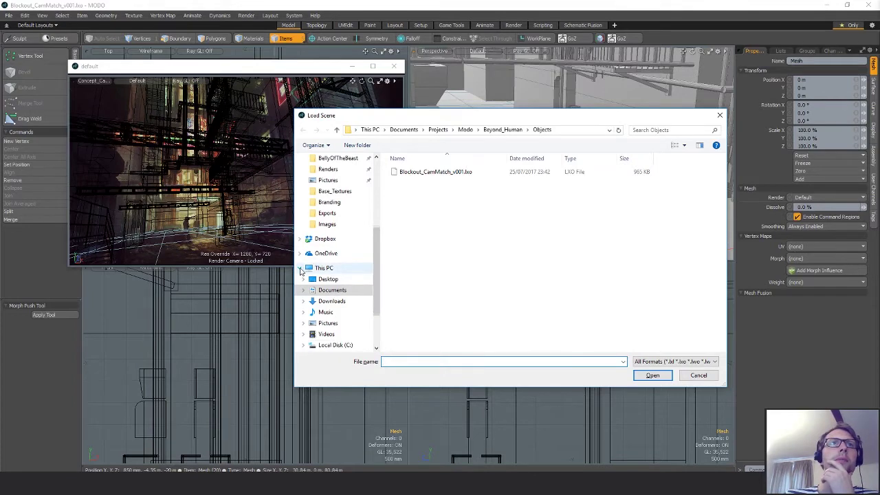
pyautogui.scroll(3, 380, 264)
pyautogui.scroll(1, 382, 264)
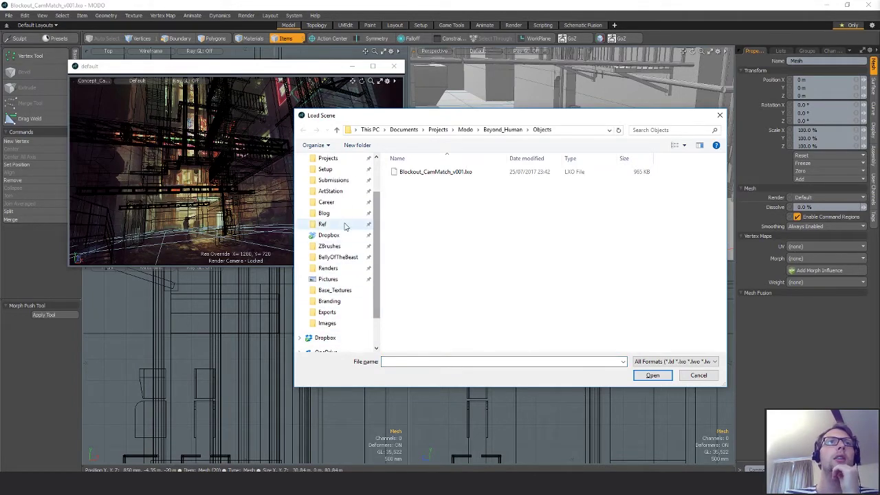
pyautogui.scroll(3, 380, 206)
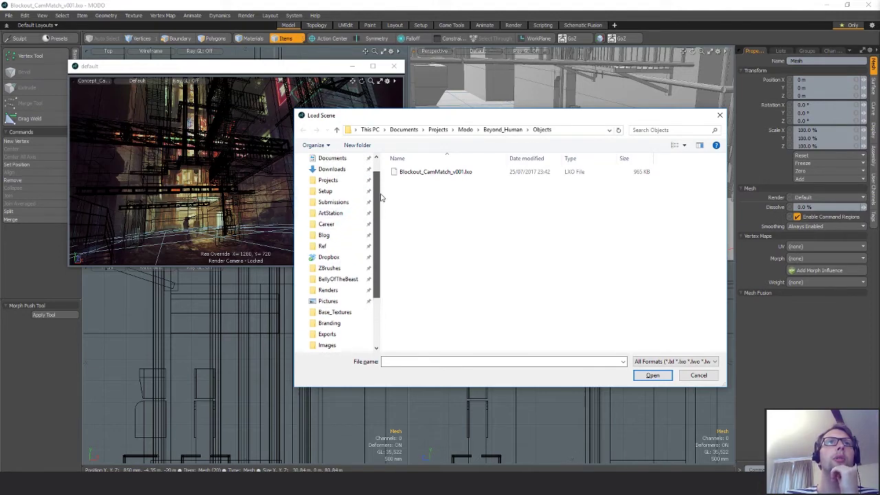
pyautogui.scroll(-1, 383, 196)
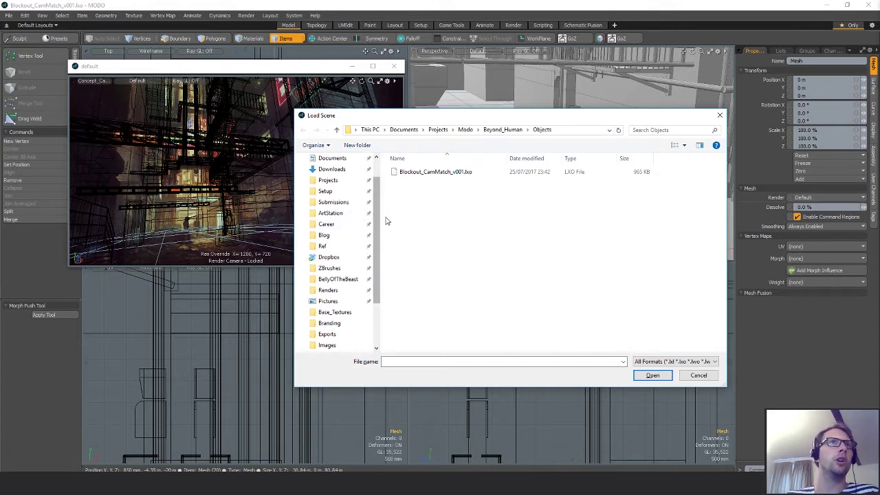
pyautogui.moveTo(377, 199)
pyautogui.mouseDown()
pyautogui.moveTo(378, 182)
pyautogui.moveTo(387, 200)
pyautogui.mouseUp()
pyautogui.scroll(-1, 380, 202)
pyautogui.scroll(2, 384, 186)
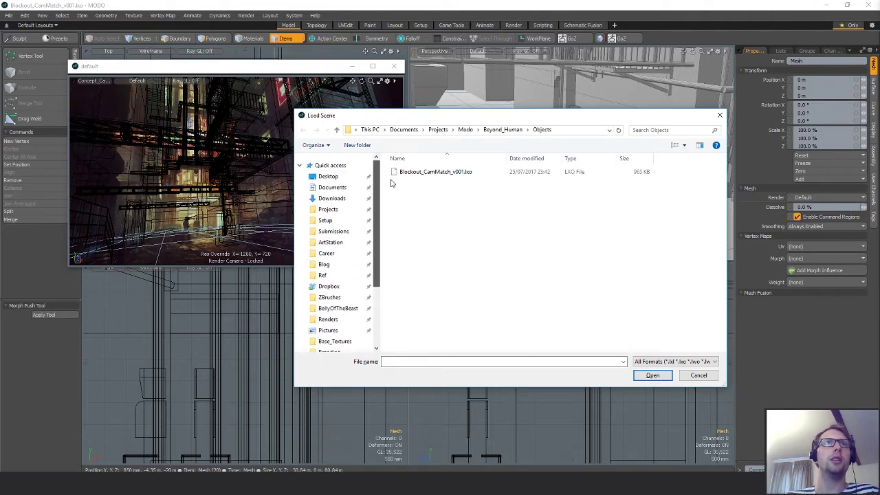
pyautogui.click(325, 220)
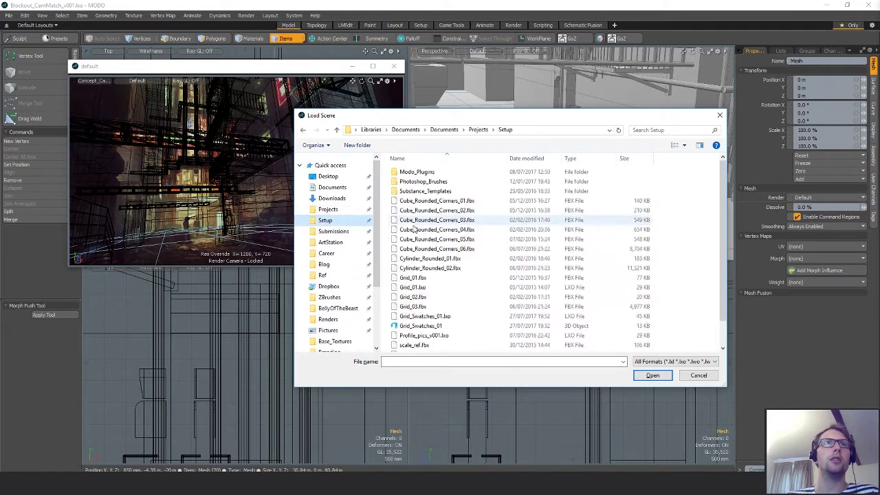
pyautogui.click(453, 278)
pyautogui.scroll(-1, 452, 282)
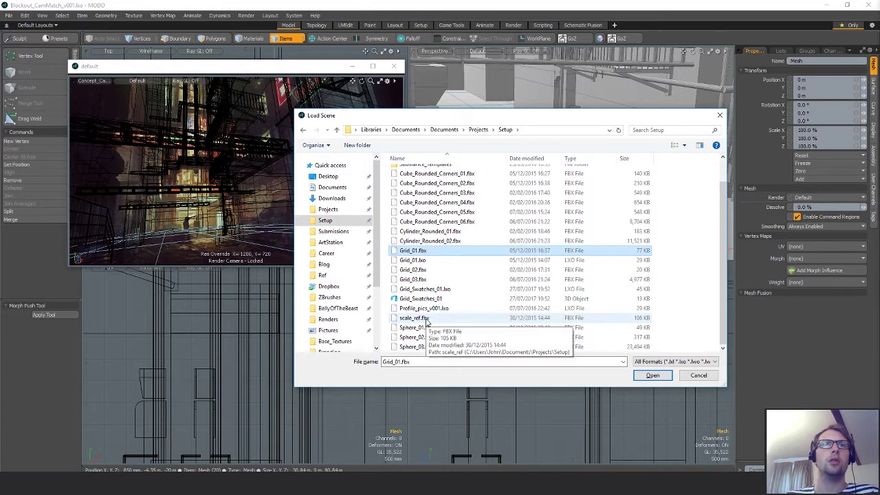
pyautogui.scroll(-2, 377, 307)
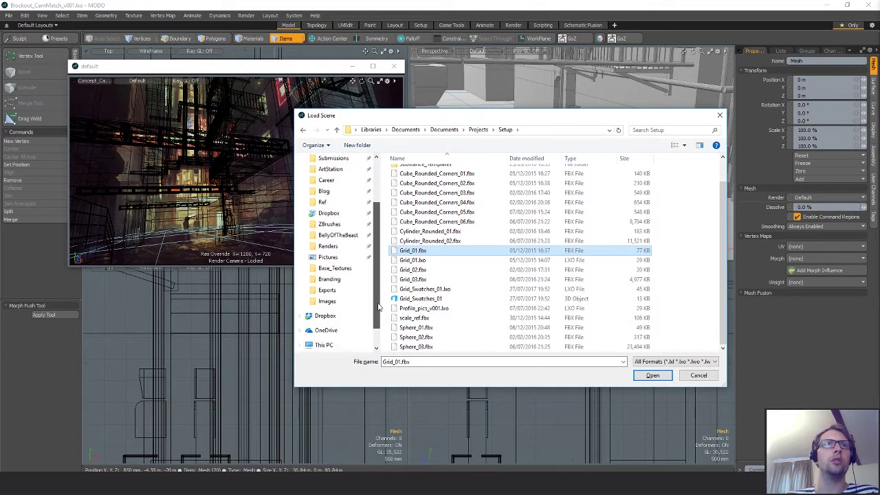
# Browse from the Modo projects folder to the Objects folder of the Stairway_To_Heaven project
pyautogui.click(327, 289)
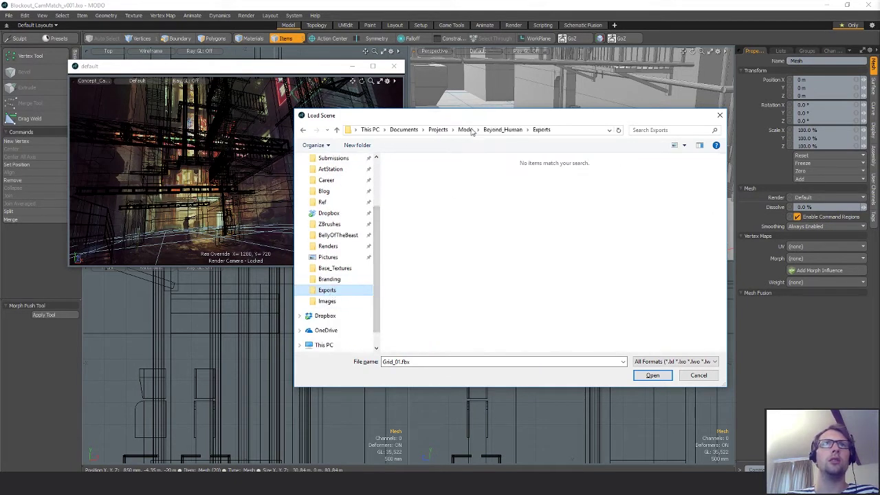
pyautogui.click(467, 130)
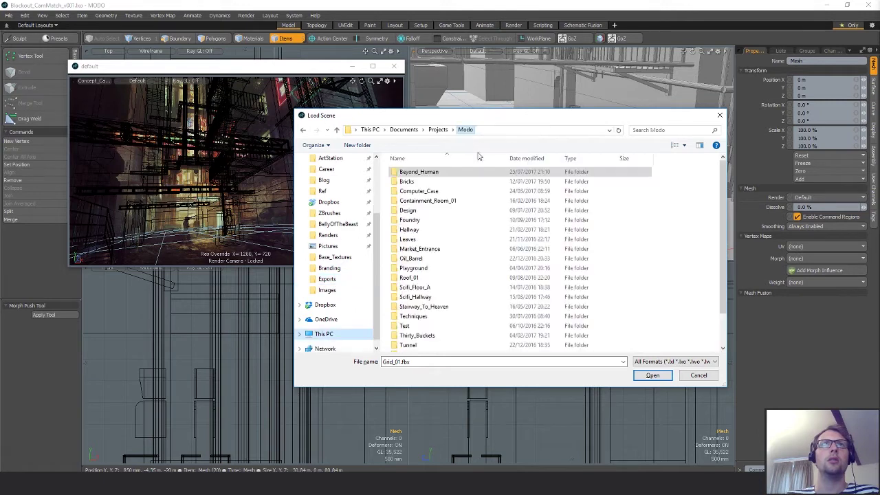
pyautogui.doubleClick(424, 305)
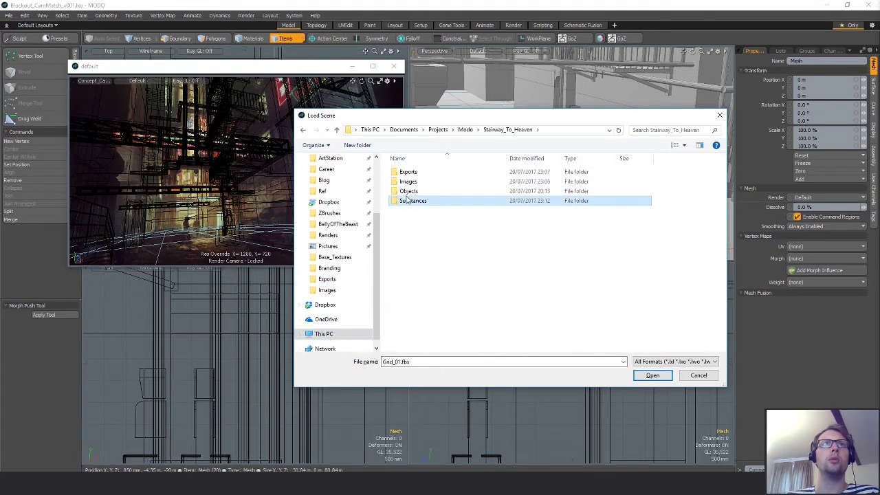
pyautogui.doubleClick(413, 200)
pyautogui.click(509, 130)
pyautogui.doubleClick(439, 182)
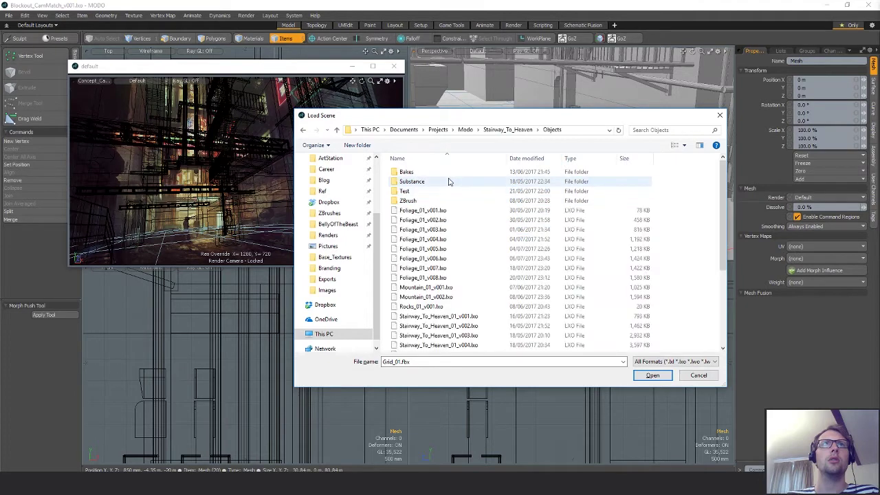
# Look through the saved scene versions and load Stairway_To_Heaven_01_v015.lxo
pyautogui.click(439, 268)
pyautogui.scroll(-3, 473, 274)
pyautogui.scroll(4, 473, 273)
pyautogui.scroll(-4, 473, 273)
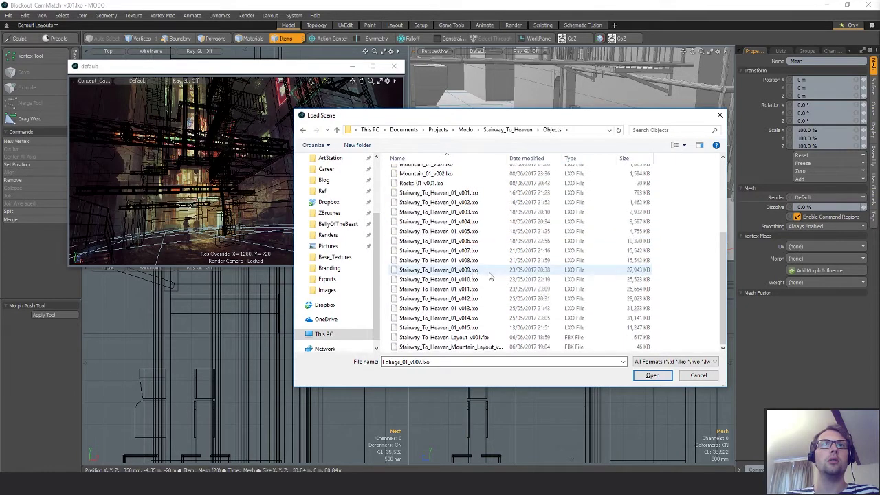
pyautogui.scroll(2, 462, 208)
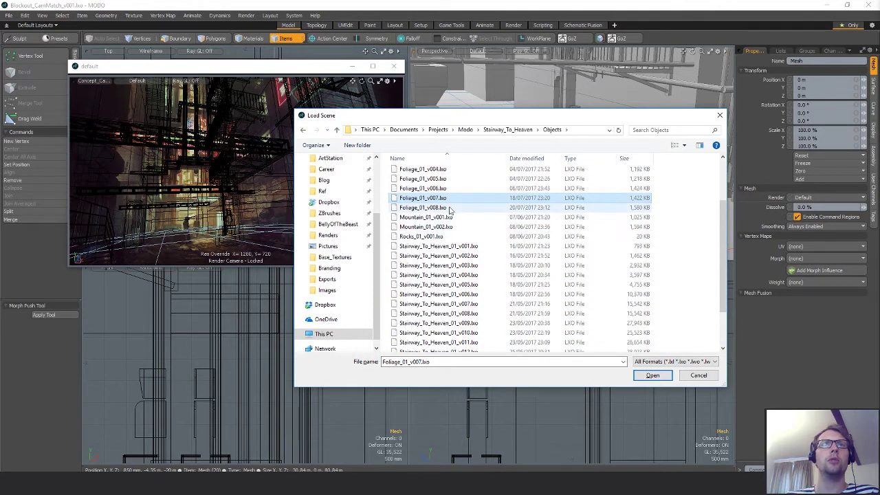
pyautogui.scroll(-2, 466, 272)
pyautogui.click(460, 328)
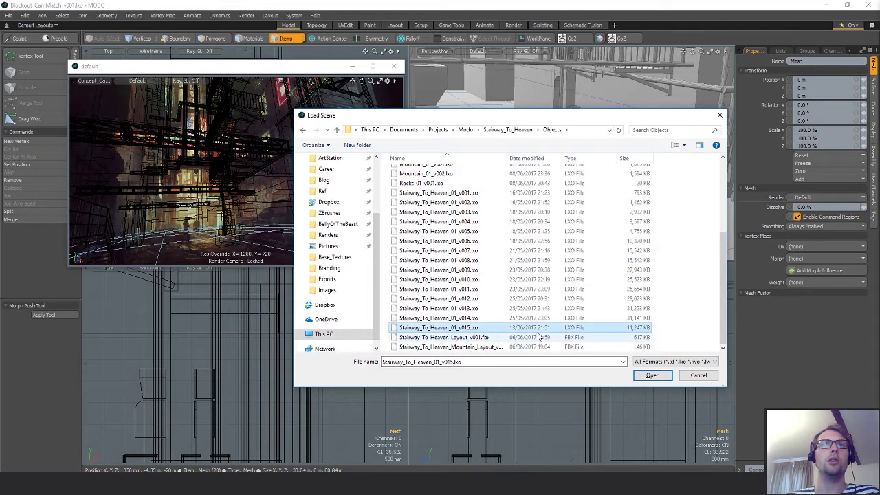
pyautogui.click(652, 374)
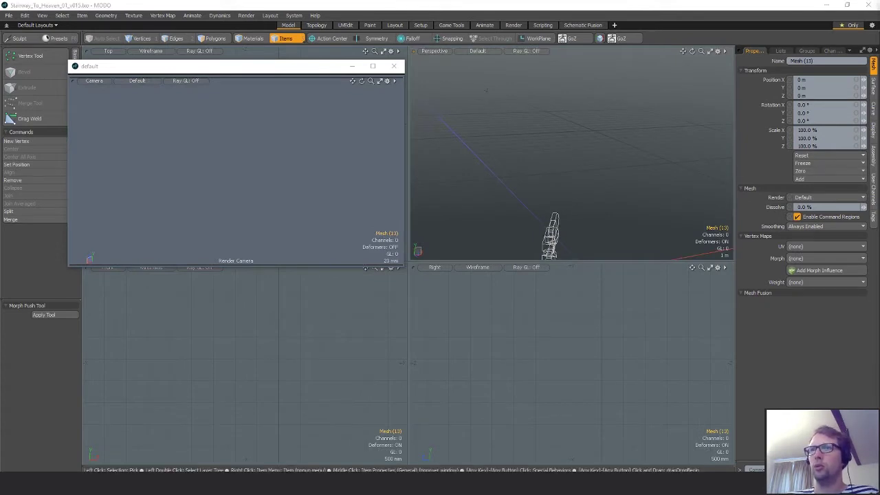
# Copy all polygons of the human scale figure and paste them into a mesh in the Blockout_CamMatch_v001 scene
pyautogui.hotkey('shift', 'a')
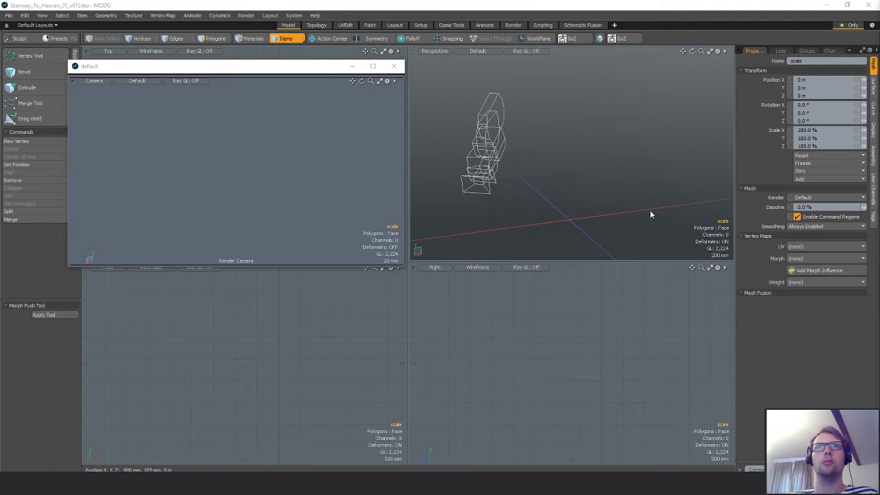
pyautogui.keyDown('alt'); pyautogui.moveTo(629, 193); pyautogui.dragTo(585, 190); pyautogui.keyUp('alt')
pyautogui.press('3')
pyautogui.doubleClick(572, 154)
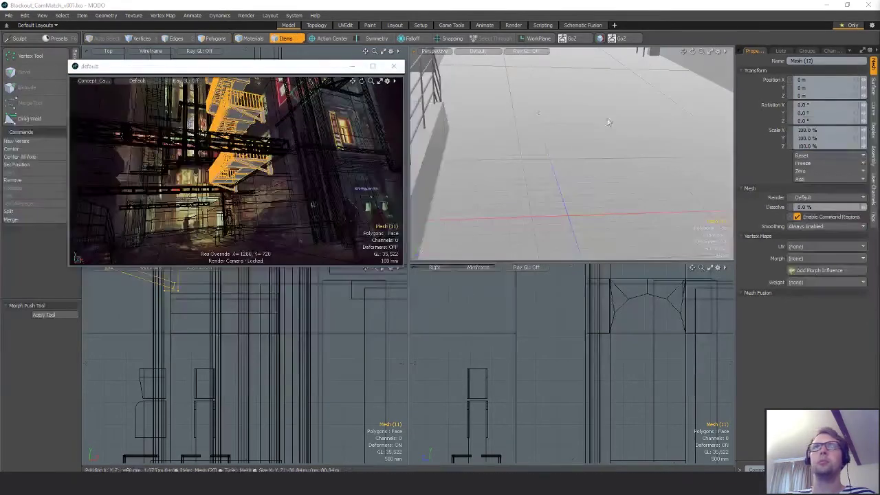
pyautogui.hotkey('ctrl', 'v')
# Return to the Stairway_To_Heaven_01_v015 scene and close it without saving its changes
pyautogui.press('3')
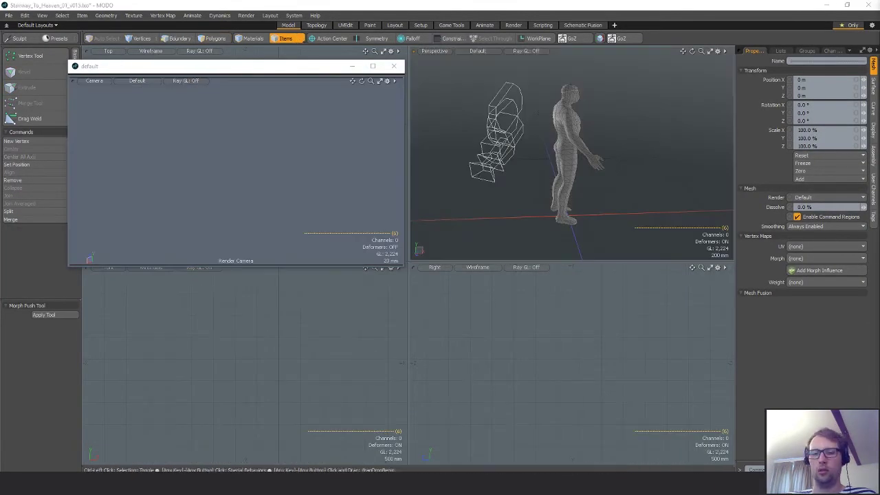
pyautogui.hotkey('ctrl', 'w')
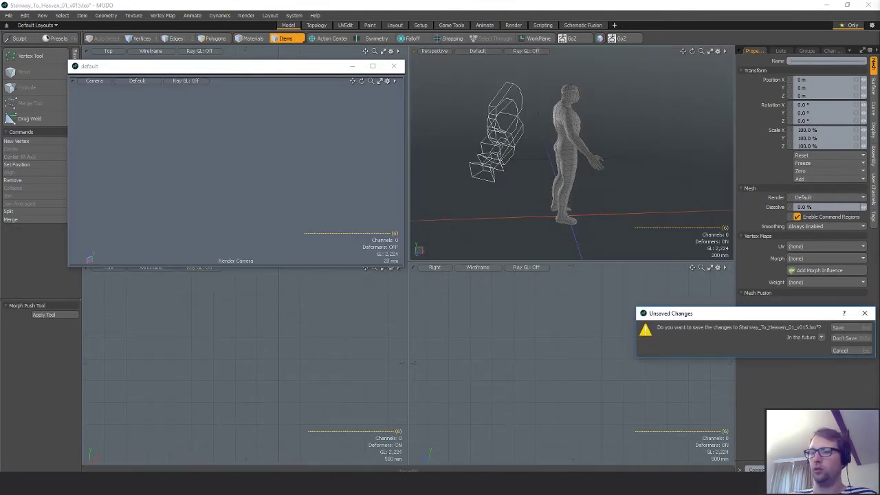
pyautogui.click(850, 338)
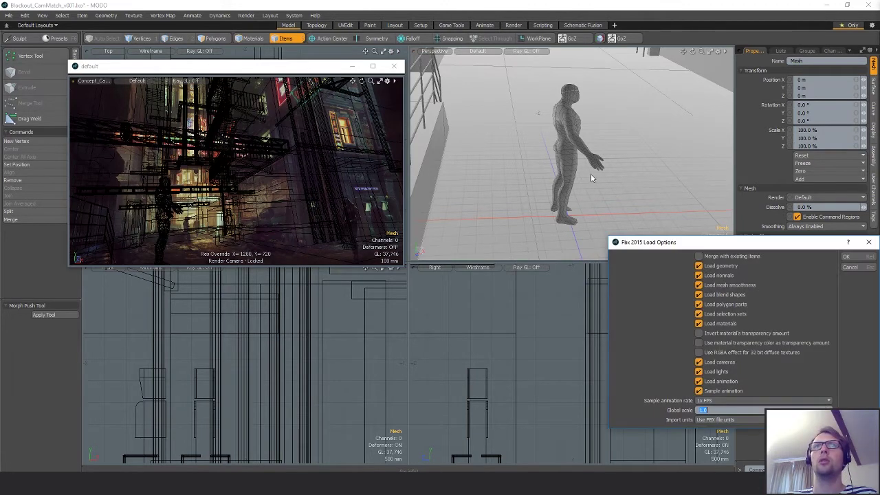
# Import scale_ref.fbx, copy its human figure and paste it into the Blockout_CamMatch_v001 scene beside the existing figure
pyautogui.click(852, 268)
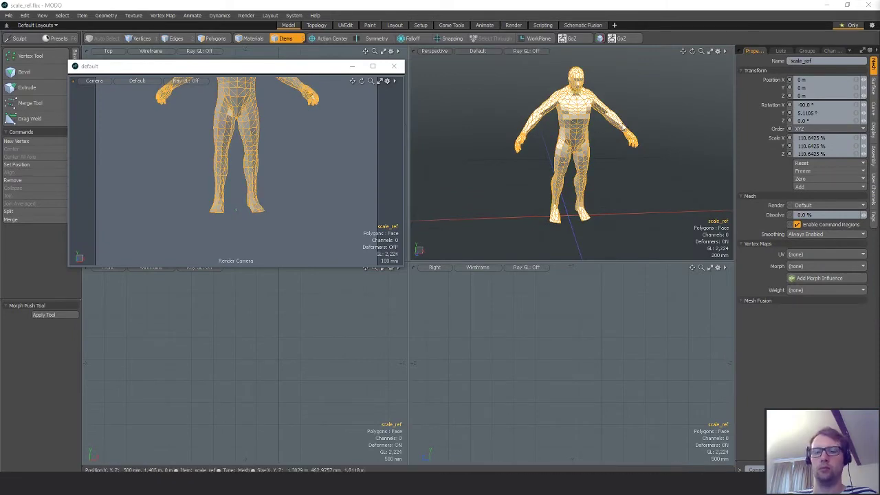
pyautogui.press('3')
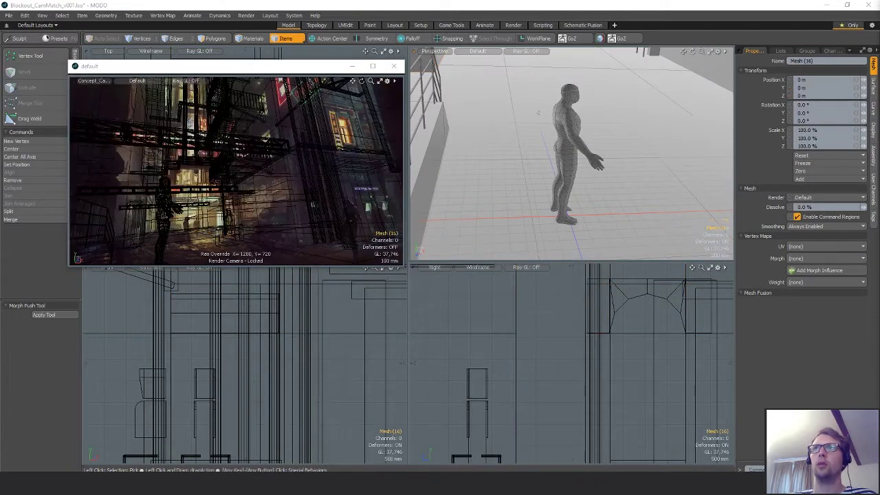
pyautogui.press('3')
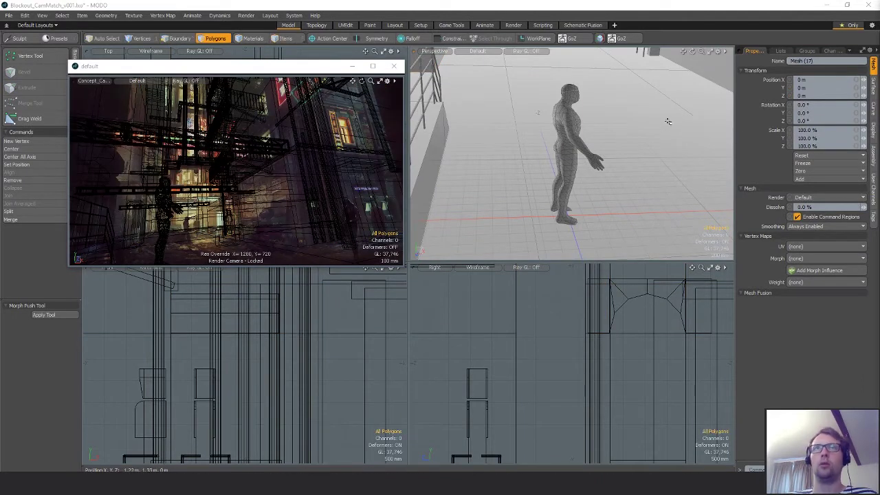
pyautogui.hotkey('ctrl', 'v')
# Compare the two overlapping human figures in the alley and delete the one pasted from scale_ref
pyautogui.keyDown('alt'); pyautogui.moveTo(617, 157); pyautogui.dragTo(405, 119); pyautogui.keyUp('alt')
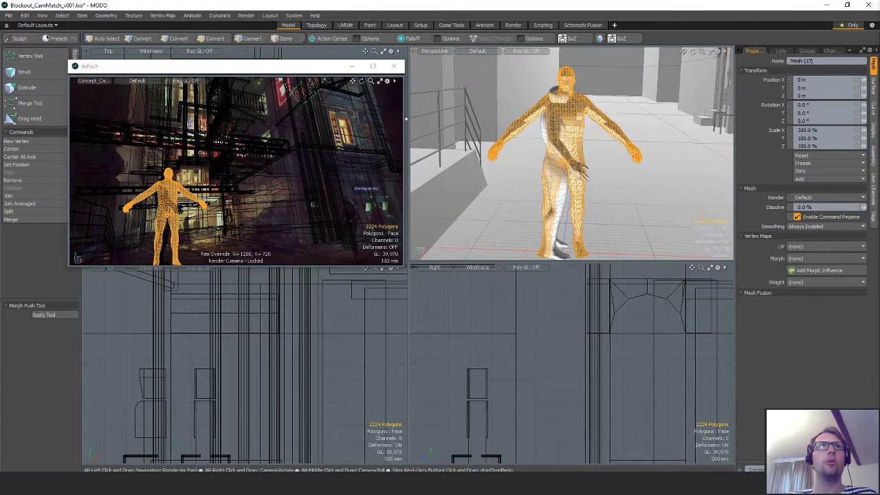
pyautogui.keyDown('alt'); pyautogui.moveTo(529, 141); pyautogui.dragTo(558, 79); pyautogui.keyUp('alt')
pyautogui.scroll(3, 562, 86)
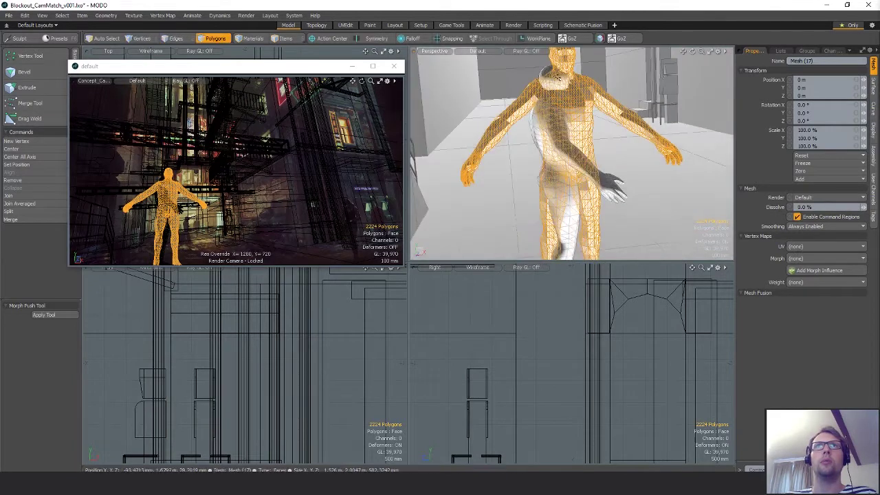
pyautogui.click(558, 79)
pyautogui.scroll(-4, 595, 138)
pyautogui.keyDown('alt'); pyautogui.moveTo(576, 141); pyautogui.dragTo(552, 158); pyautogui.keyUp('alt')
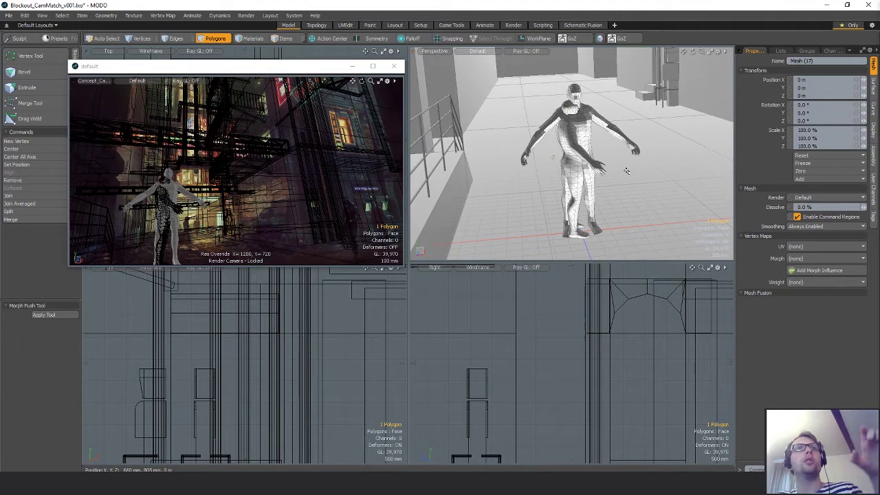
pyautogui.keyDown('alt'); pyautogui.moveTo(524, 137); pyautogui.dragTo(531, 158); pyautogui.keyUp('alt')
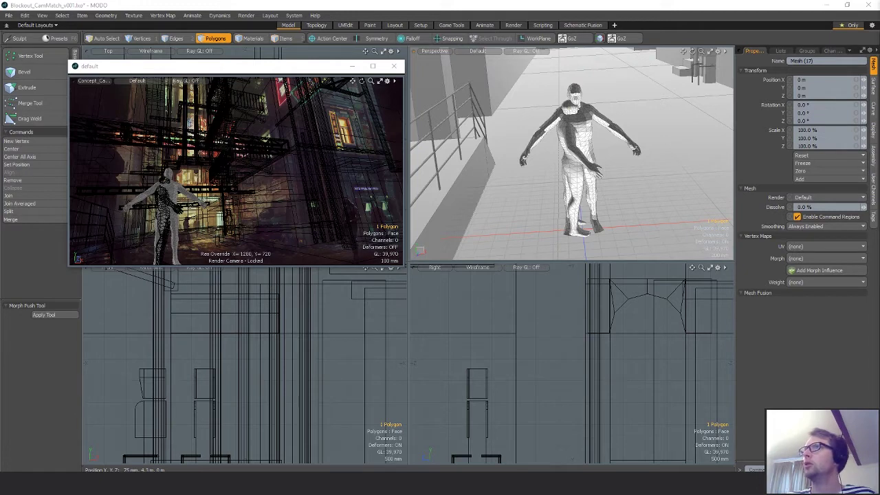
pyautogui.keyDown('alt'); pyautogui.moveTo(549, 140); pyautogui.dragTo(576, 142); pyautogui.keyUp('alt')
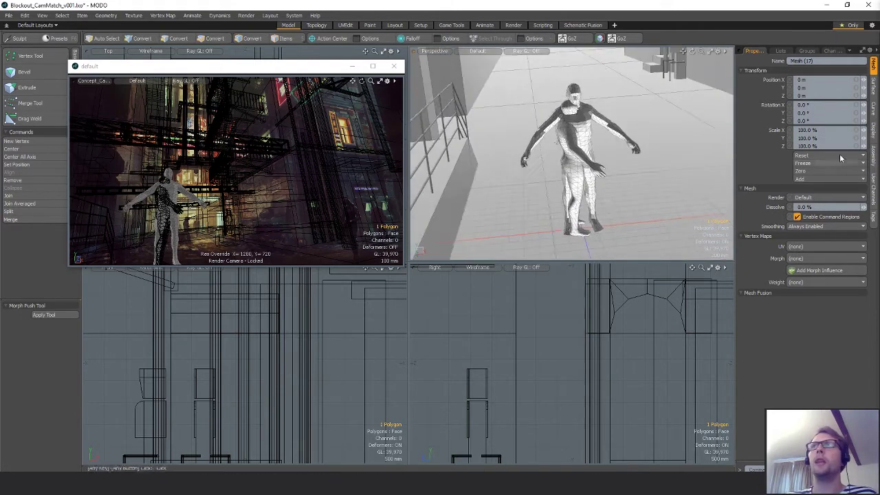
pyautogui.doubleClick(591, 139)
pyautogui.press('Delete')
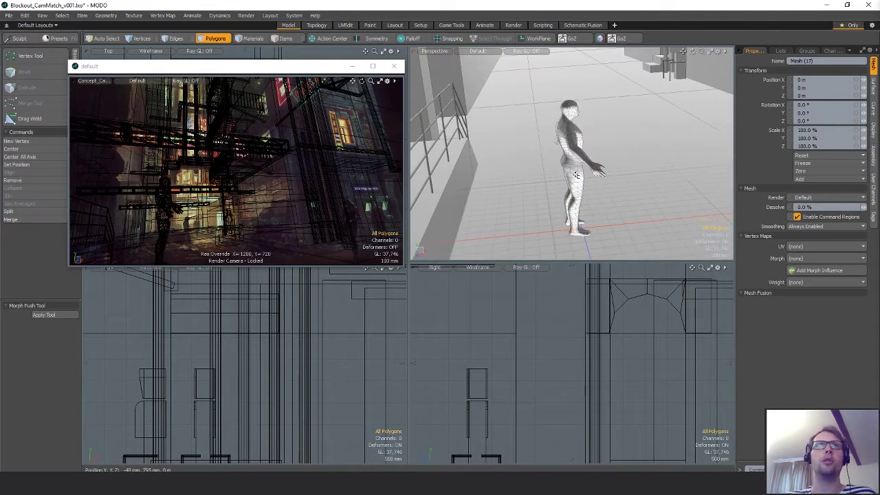
# Move the concept camera window off the Top view and place the human figure on the ground near the alley's pipe-lined wall
pyautogui.moveTo(308, 69); pyautogui.dragTo(285, 255)
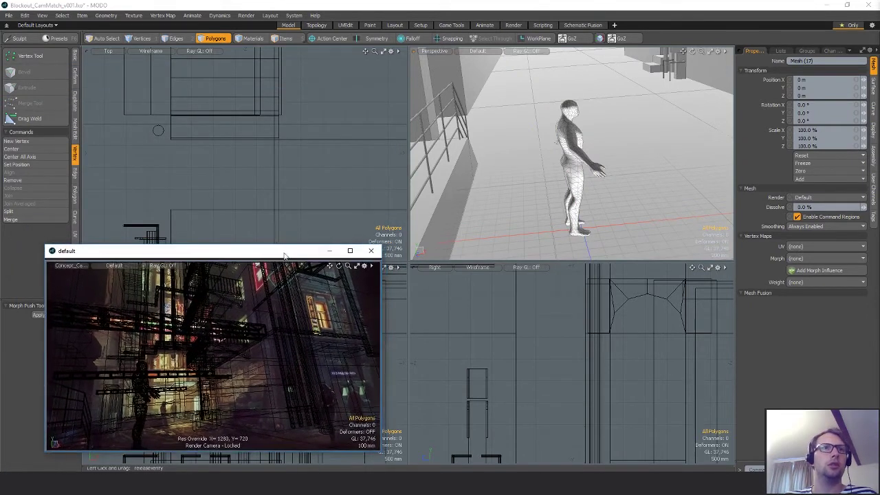
pyautogui.click(570, 184)
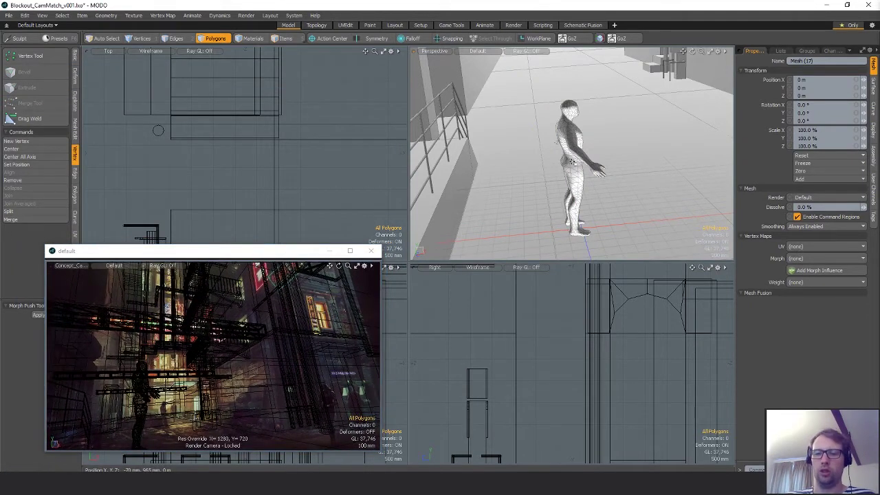
pyautogui.click(571, 161)
pyautogui.press('w')
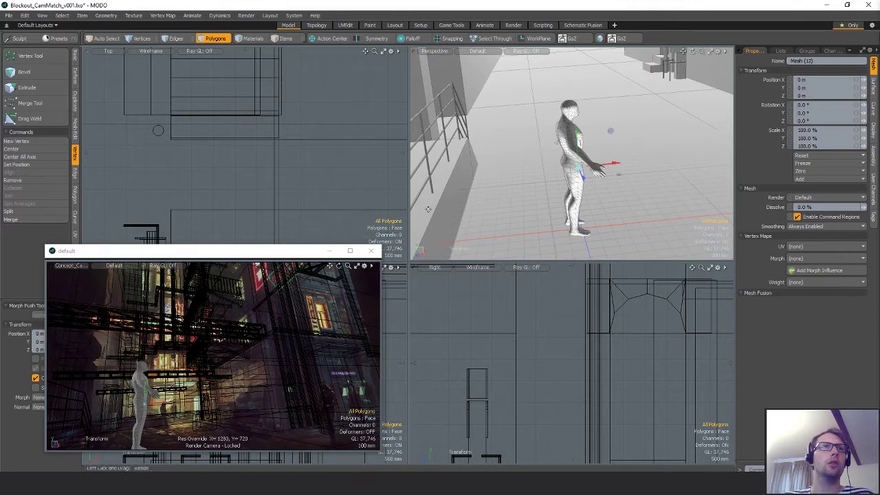
pyautogui.scroll(-3, 658, 184)
pyautogui.moveTo(579, 166); pyautogui.dragTo(744, 157)
pyautogui.keyDown('alt'); pyautogui.keyDown('shift'); pyautogui.moveTo(674, 169); pyautogui.dragTo(620, 153); pyautogui.keyUp('shift'); pyautogui.keyUp('alt')
pyautogui.moveTo(617, 102); pyautogui.dragTo(617, 138)
pyautogui.moveTo(652, 169); pyautogui.dragTo(691, 164)
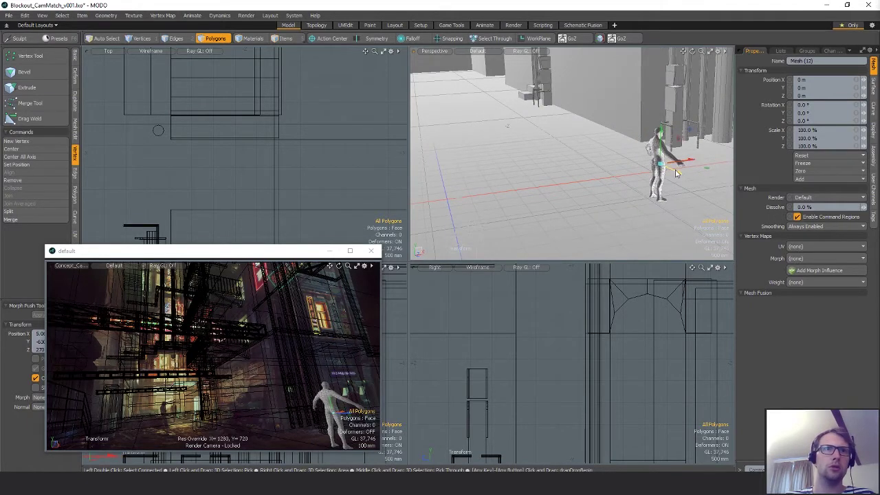
# Try turning the figure by setting the mesh item's Y rotation to 180° and undo it
pyautogui.press('e')
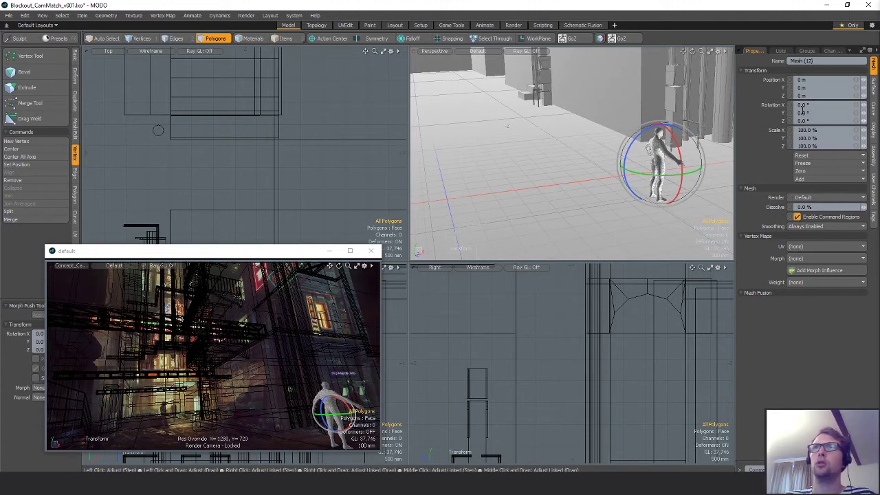
pyautogui.click(819, 115)
pyautogui.write('18')
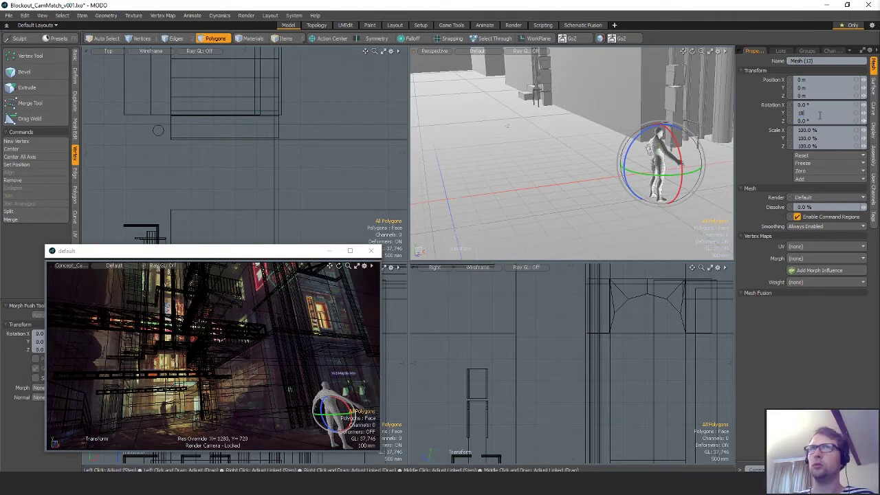
pyautogui.write('0')
pyautogui.press('Return')
pyautogui.hotkey('ctrl', 'z')
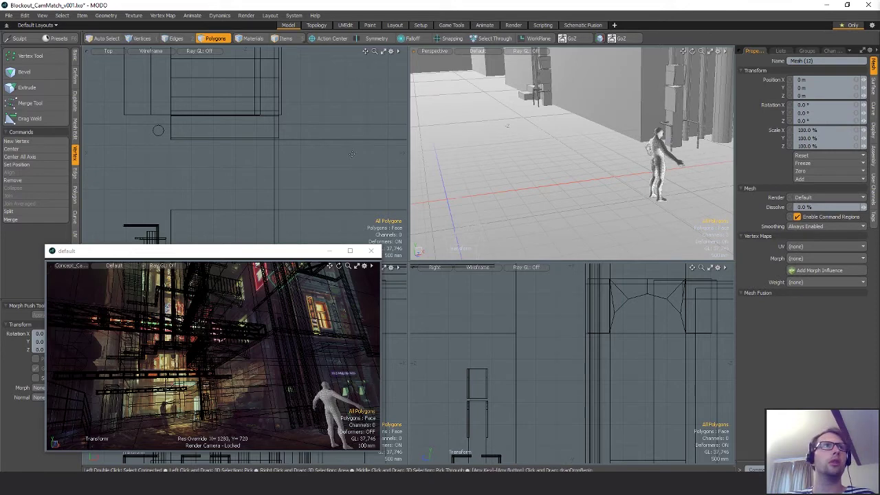
# Uncover the transform tool's settings, try a Y rotation of 180° on the figure's polygons and undo it
pyautogui.moveTo(206, 250); pyautogui.dragTo(265, 252)
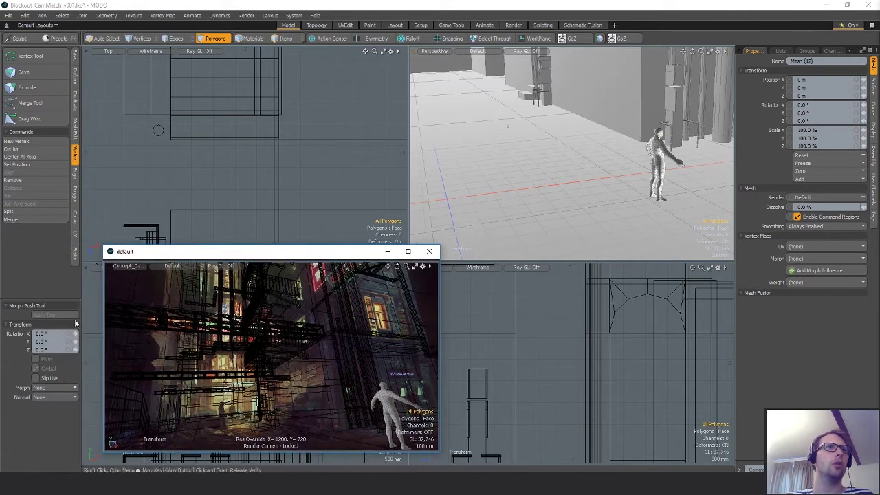
pyautogui.click(49, 341)
pyautogui.write('180')
pyautogui.press('Return')
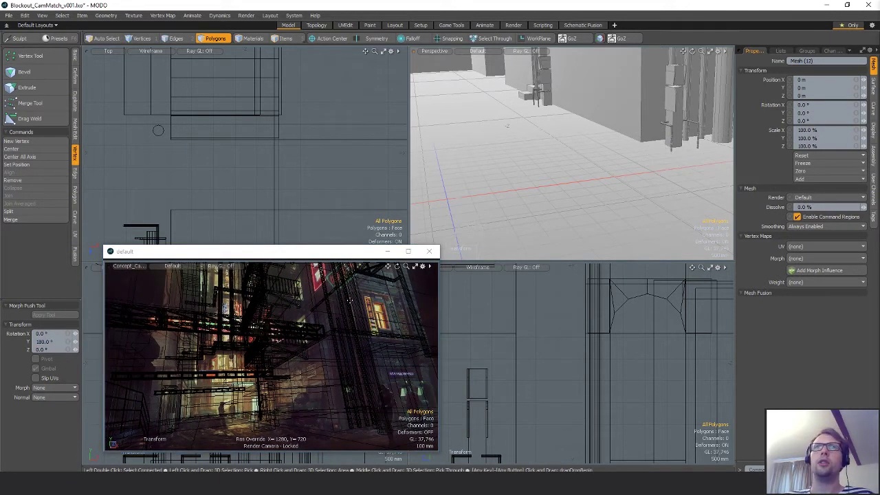
pyautogui.hotkey('ctrl', 'z')
# Restart the Rotate tool on the figure and turn it 180° about its Y axis in place
pyautogui.keyDown('alt'); pyautogui.moveTo(555, 206); pyautogui.dragTo(606, 206); pyautogui.keyUp('alt')
pyautogui.press('q')
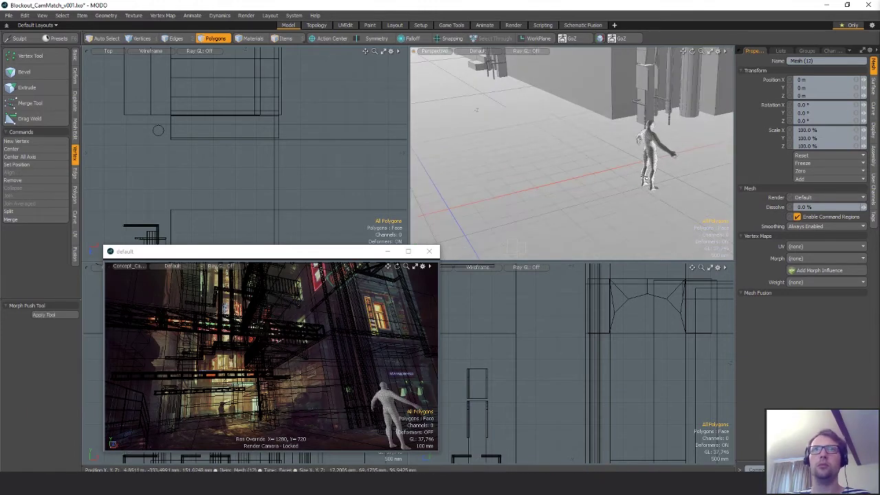
pyautogui.press('w')
pyautogui.press('e')
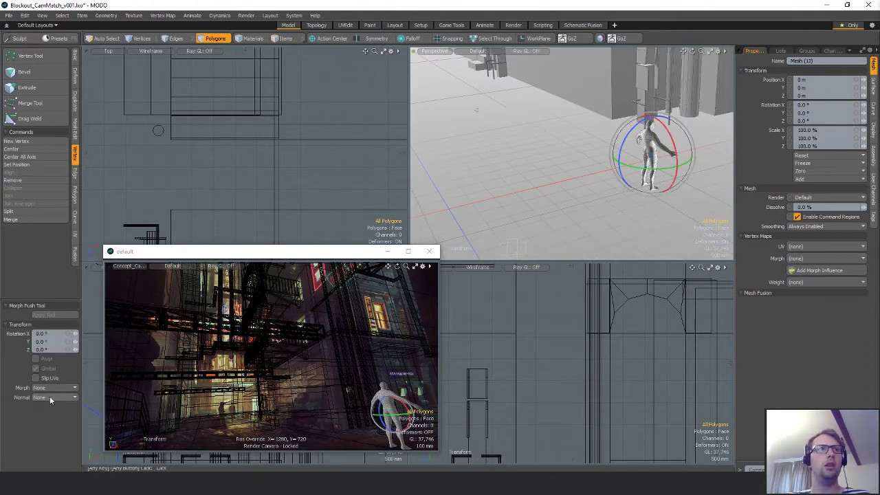
pyautogui.press('Return')
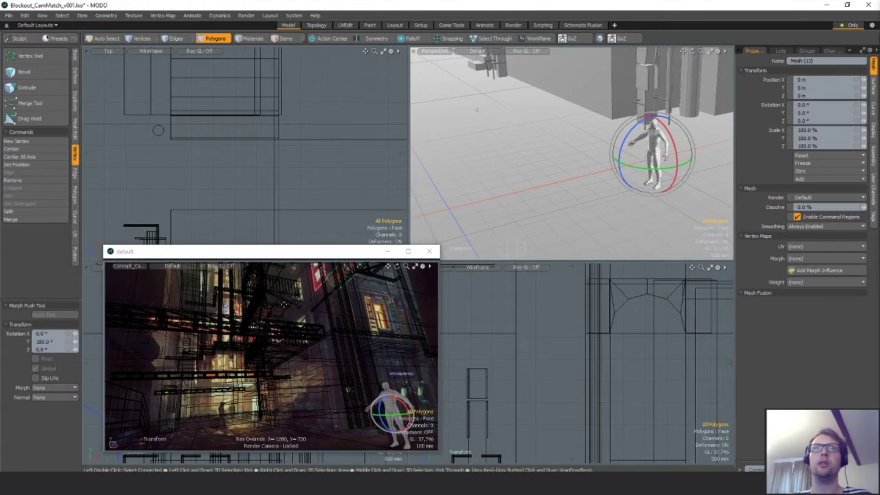
# Nudge the turned figure slightly into position and select all of its connected polygons
pyautogui.press('w')
pyautogui.moveTo(698, 158); pyautogui.dragTo(701, 151)
pyautogui.hotkey('shift', 'a')
pyautogui.keyDown('alt'); pyautogui.moveTo(622, 188); pyautogui.dragTo(605, 208); pyautogui.keyUp('alt')
pyautogui.press('q')
pyautogui.click(578, 141)
pyautogui.doubleClick(578, 141)
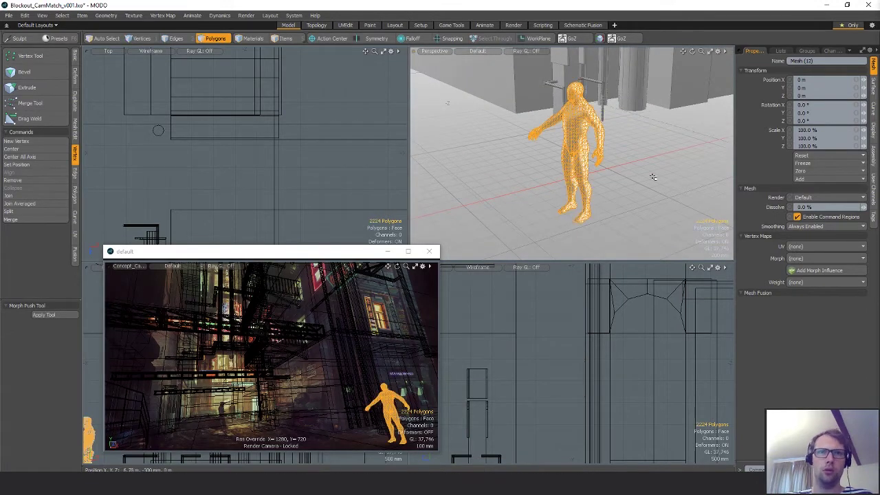
# Move a figure copy back toward the building wall, about 5.22 m along X and -2.415 m along Z
pyautogui.press('w')
pyautogui.moveTo(623, 158); pyautogui.dragTo(718, 81)
pyautogui.press('ctrl')
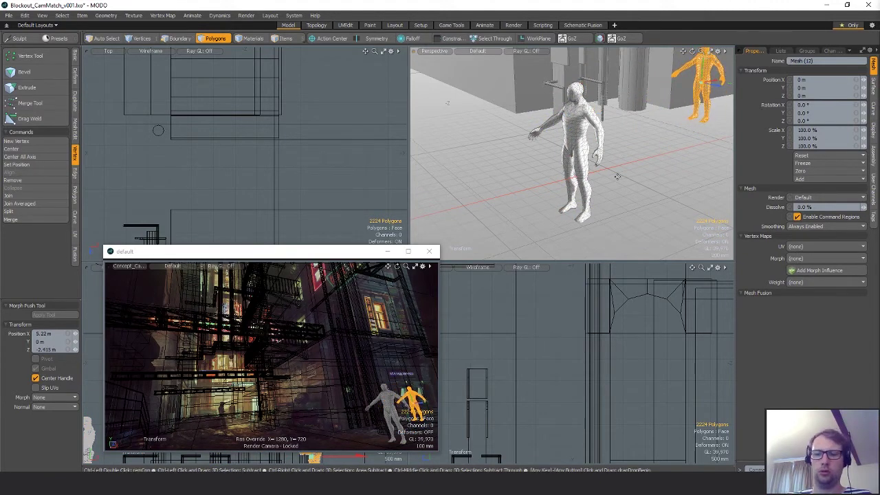
pyautogui.keyDown('alt'); pyautogui.keyDown('shift'); pyautogui.moveTo(657, 149); pyautogui.dragTo(619, 250); pyautogui.keyUp('shift'); pyautogui.keyUp('alt')
pyautogui.scroll(-2, 685, 168)
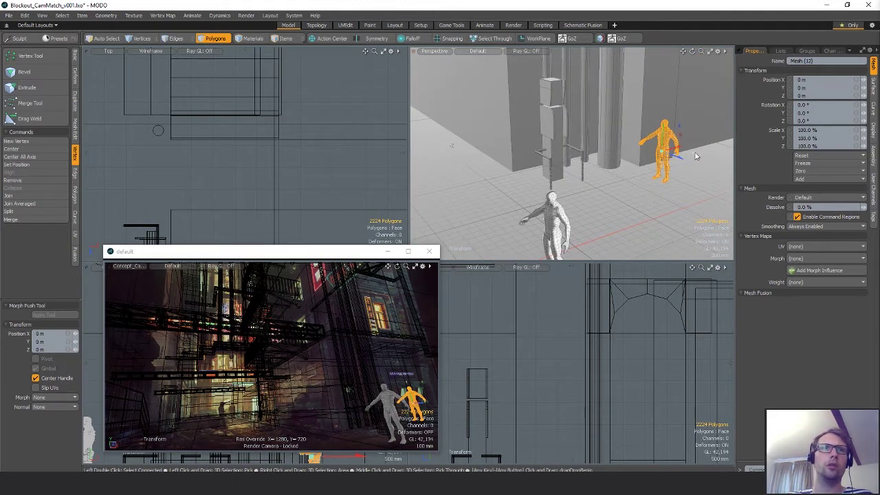
# Place another figure copy deep in the alley, matching the small background person in the concept camera view
pyautogui.moveTo(695, 157); pyautogui.dragTo(447, 109)
pyautogui.keyDown('alt'); pyautogui.keyDown('shift'); pyautogui.moveTo(529, 196); pyautogui.dragTo(657, 207); pyautogui.keyUp('shift'); pyautogui.keyUp('alt')
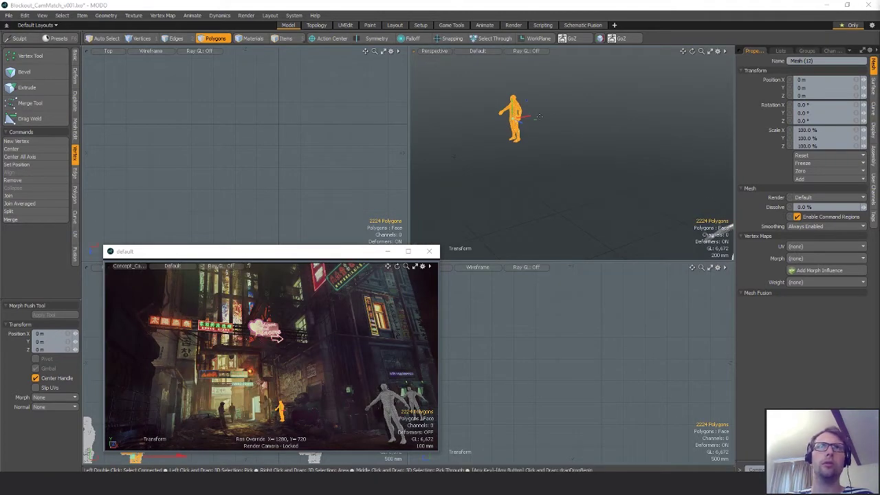
pyautogui.keyDown('alt'); pyautogui.keyDown('shift'); pyautogui.moveTo(541, 119); pyautogui.dragTo(541, 143); pyautogui.keyUp('shift'); pyautogui.keyUp('alt')
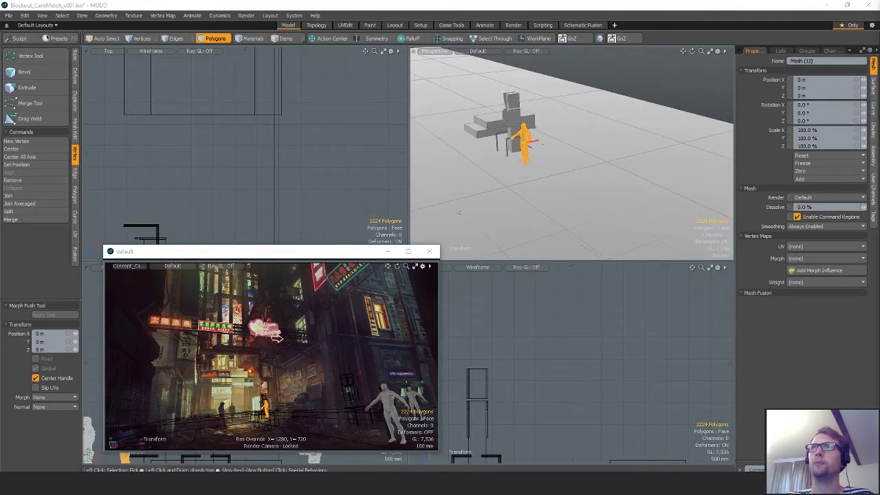
pyautogui.press('u')
pyautogui.keyDown('alt'); pyautogui.moveTo(562, 135); pyautogui.dragTo(531, 143); pyautogui.keyUp('alt')
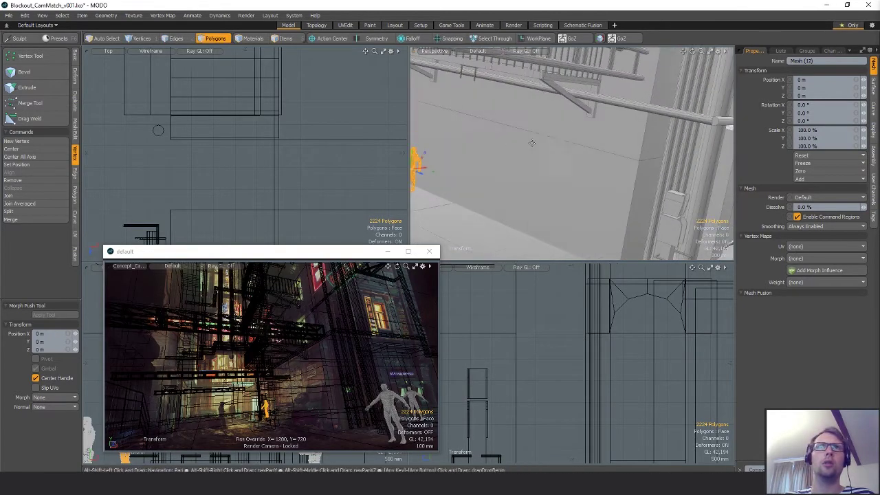
pyautogui.hotkey('shift', 'a')
pyautogui.scroll(-5, 605, 161)
pyautogui.keyDown('alt'); pyautogui.moveTo(605, 158); pyautogui.dragTo(612, 139); pyautogui.keyUp('alt')
pyautogui.moveTo(617, 162)
pyautogui.keyDown('alt'); pyautogui.mouseDown()
pyautogui.moveTo(652, 194)
pyautogui.moveTo(668, 169)
pyautogui.moveTo(682, 179)
pyautogui.moveTo(582, 135)
pyautogui.moveTo(581, 169)
pyautogui.moveTo(616, 170)
pyautogui.mouseUp(); pyautogui.keyUp('alt')
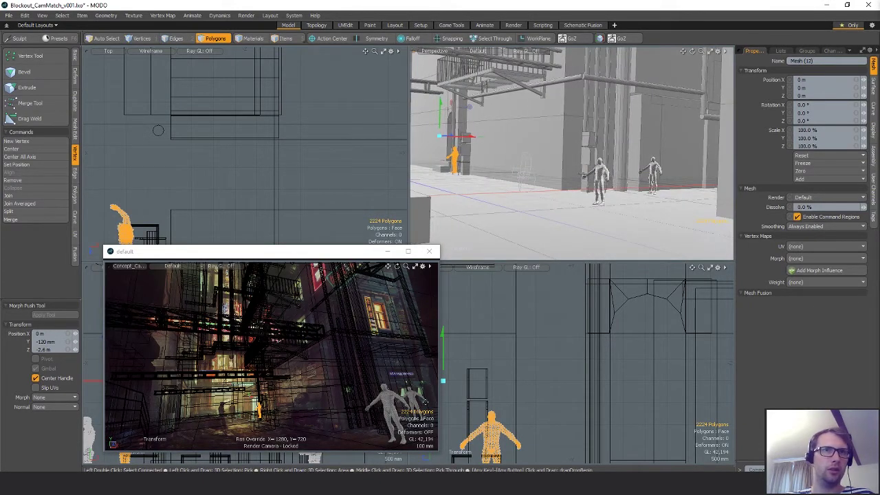
pyautogui.press('q')
# Add a unit cube in a separate mesh item from the human figures
pyautogui.keyDown('alt'); pyautogui.moveTo(578, 211); pyautogui.dragTo(606, 230); pyautogui.keyUp('alt')
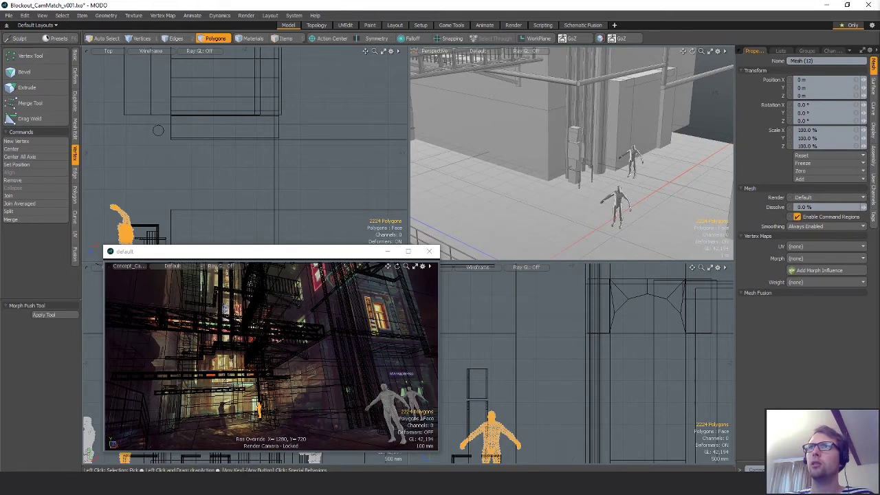
pyautogui.keyDown('alt'); pyautogui.keyDown('shift'); pyautogui.moveTo(646, 181); pyautogui.dragTo(573, 175); pyautogui.keyUp('shift'); pyautogui.keyUp('alt')
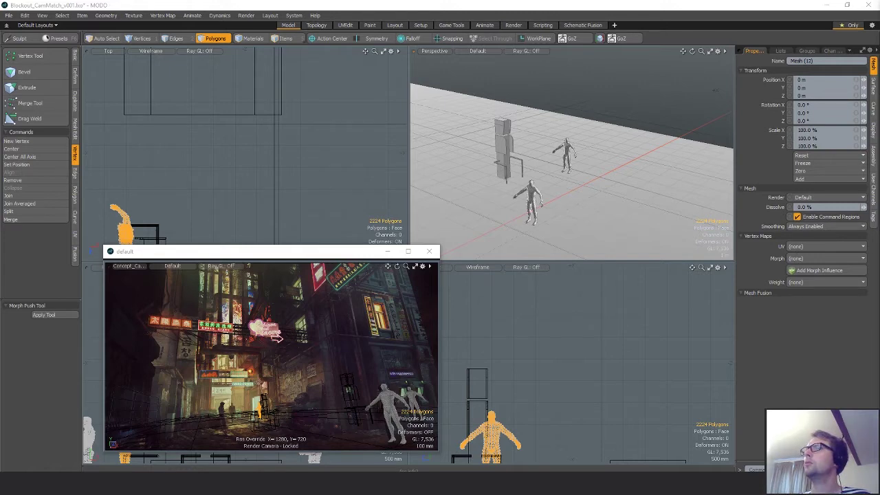
pyautogui.keyDown('alt'); pyautogui.moveTo(640, 160); pyautogui.dragTo(589, 158); pyautogui.keyUp('alt')
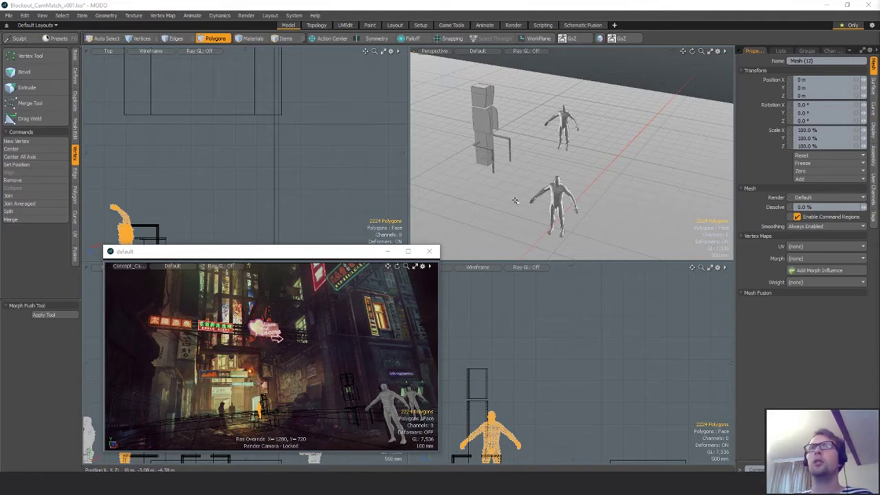
pyautogui.keyDown('alt'); pyautogui.moveTo(621, 156); pyautogui.dragTo(605, 180); pyautogui.keyUp('alt')
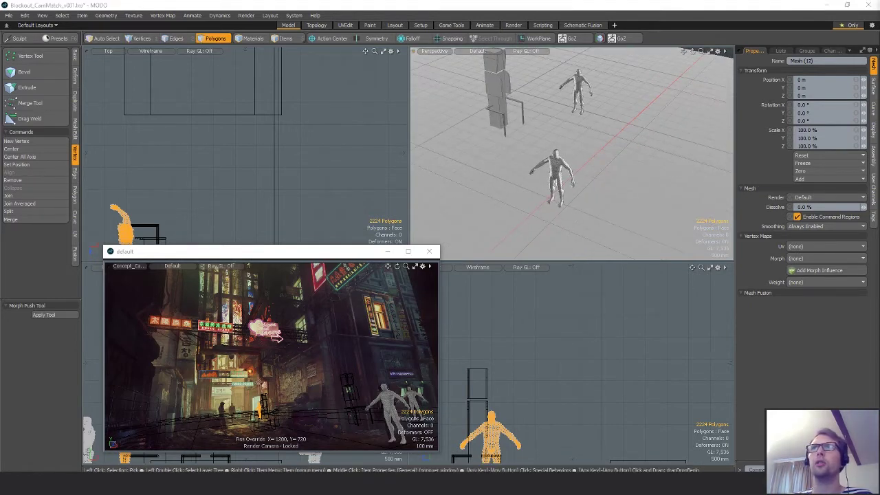
pyautogui.click(110, 86)
pyautogui.click(74, 58)
pyautogui.keyDown('shift'); pyautogui.click(10, 57); pyautogui.keyUp('shift')
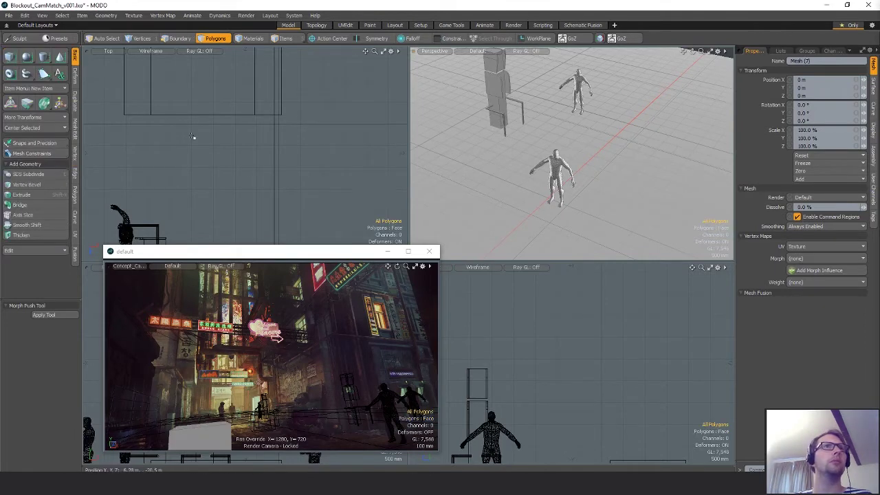
# Move the cube onto the foreground figure, about 5.66 m along X and -60 mm along Z, and uncover the lower viewports
pyautogui.keyDown('alt'); pyautogui.moveTo(233, 195); pyautogui.dragTo(272, 233); pyautogui.keyUp('alt')
pyautogui.keyDown('alt'); pyautogui.moveTo(272, 232); pyautogui.dragTo(265, 167); pyautogui.keyUp('alt')
pyautogui.press('w')
pyautogui.moveTo(204, 176); pyautogui.dragTo(350, 174)
pyautogui.moveTo(345, 254); pyautogui.dragTo(273, 447)
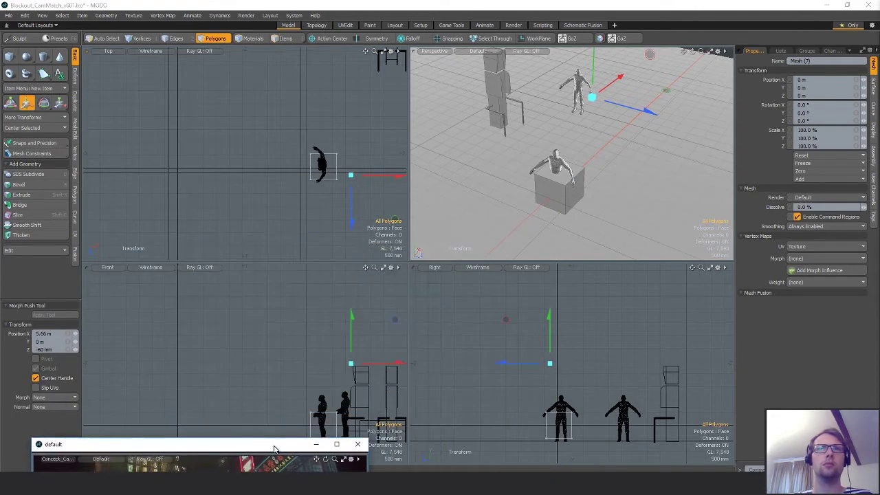
# Raise the cube's four upper vertices about 1.03 m along Y, making a box taller than the figure
pyautogui.keyDown('alt'); pyautogui.moveTo(565, 429); pyautogui.dragTo(547, 424); pyautogui.keyUp('alt')
pyautogui.scroll(5, 534, 378)
pyautogui.press('q')
pyautogui.press('1')
pyautogui.moveTo(448, 338); pyautogui.dragTo(605, 378, button='right')
pyautogui.press('w')
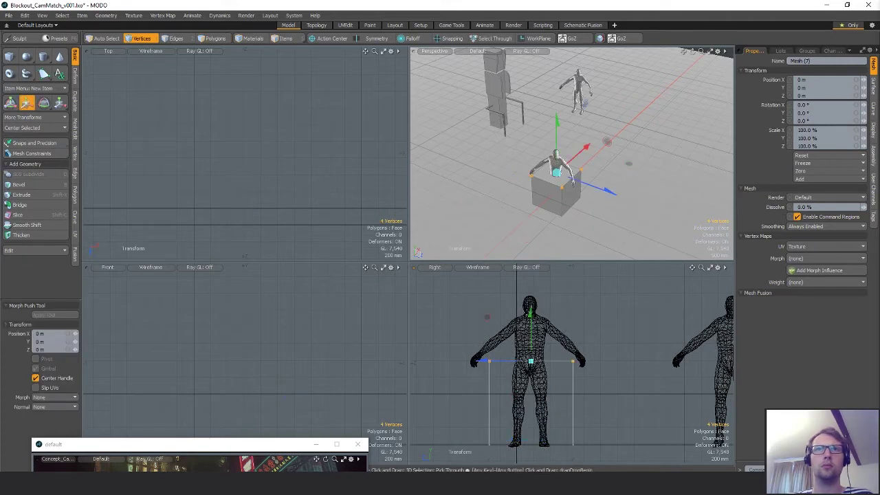
pyautogui.moveTo(530, 320); pyautogui.dragTo(530, 229)
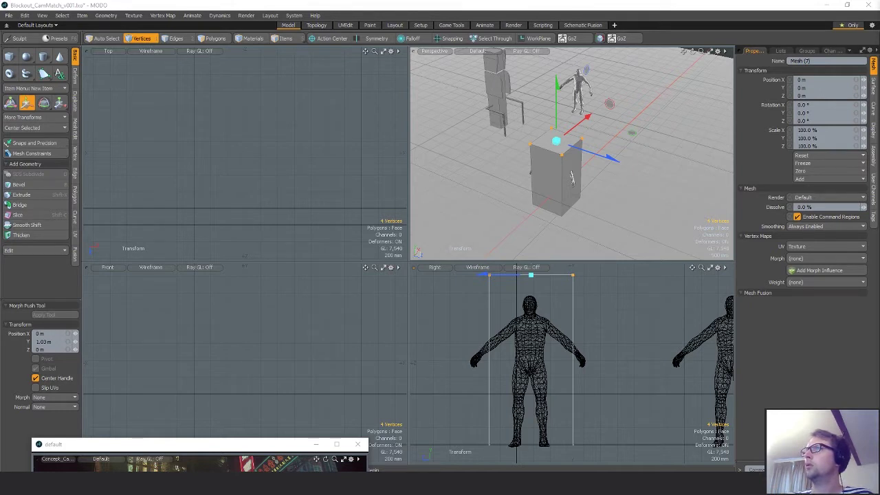
pyautogui.keyDown('alt'); pyautogui.moveTo(597, 200); pyautogui.dragTo(593, 159); pyautogui.keyUp('alt')
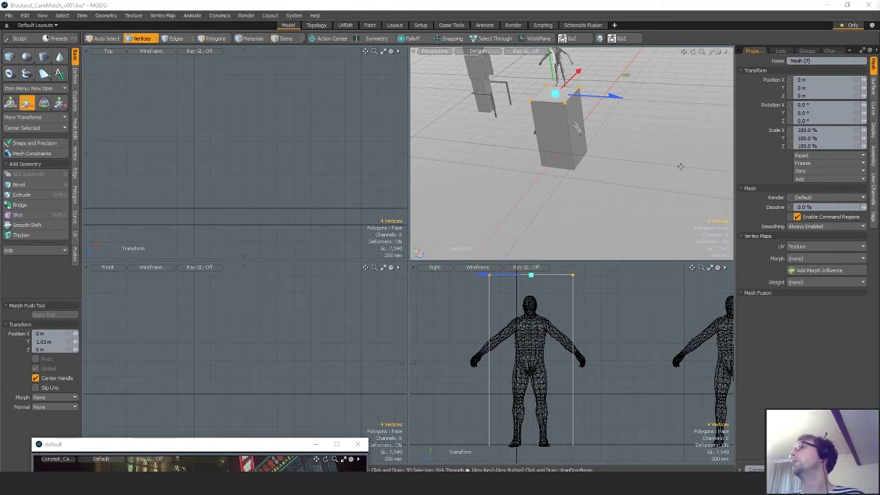
pyautogui.keyDown('alt'); pyautogui.keyDown('shift'); pyautogui.moveTo(580, 156); pyautogui.dragTo(618, 176); pyautogui.keyUp('shift'); pyautogui.keyUp('alt')
# Narrow the whole box along Z and shift it 20 mm along Z to centre it on the figure
pyautogui.press('space')
pyautogui.press('space')
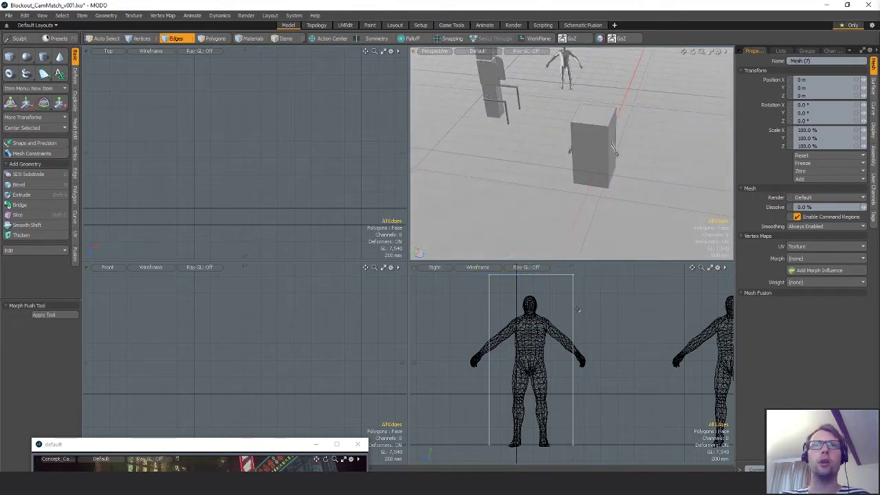
pyautogui.press('r')
pyautogui.press('space')
pyautogui.press('space')
pyautogui.doubleClick(571, 307)
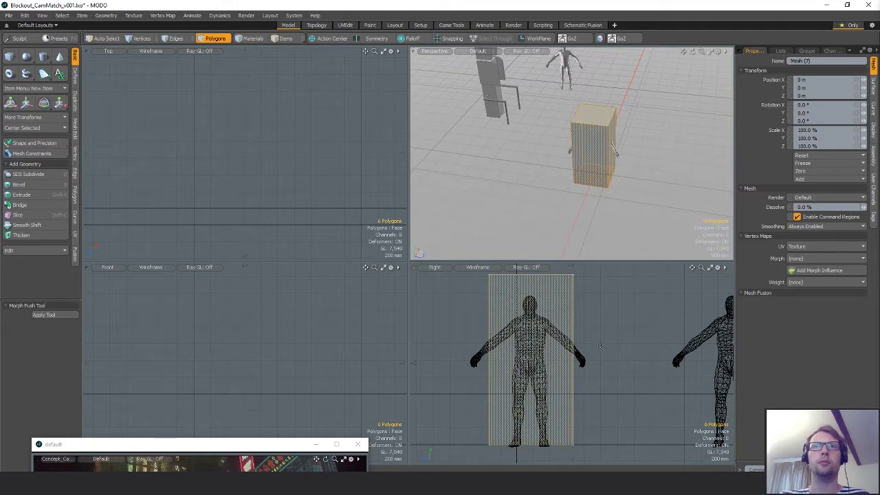
pyautogui.press('r')
pyautogui.moveTo(479, 360); pyautogui.dragTo(483, 358)
pyautogui.press('w')
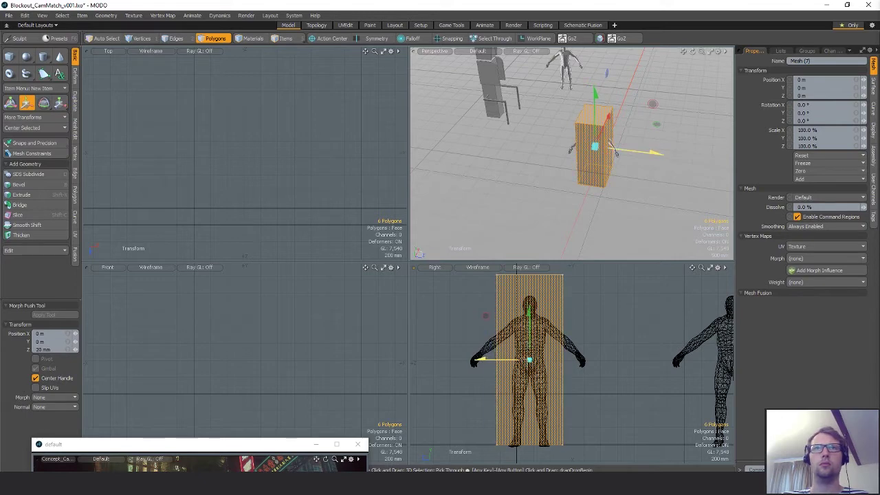
pyautogui.press('space')
pyautogui.click(626, 353)
# Make the box shallower along X and move it about -715 mm along X, in front of the figure
pyautogui.keyDown('alt'); pyautogui.moveTo(639, 127); pyautogui.dragTo(622, 184); pyautogui.keyUp('alt')
pyautogui.hotkey('shift', 'a')
pyautogui.hotkey('shift', 'a')
pyautogui.hotkey('shift', 'a')
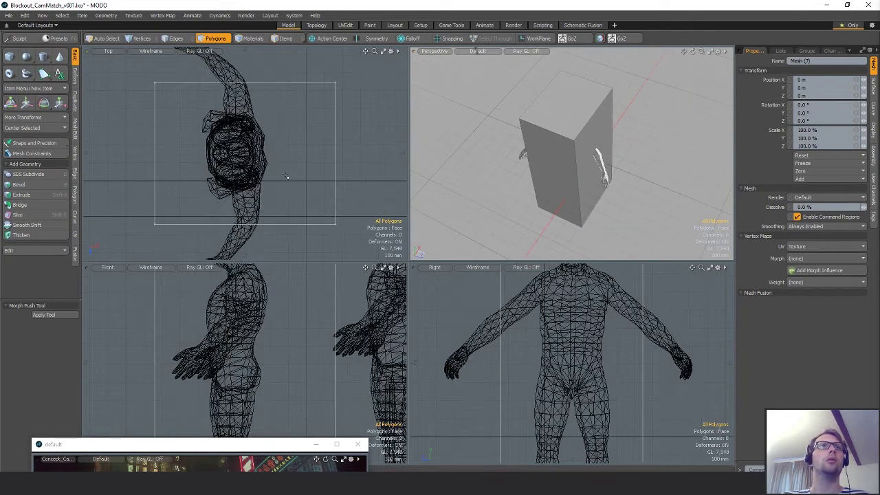
pyautogui.press('r')
pyautogui.moveTo(287, 153); pyautogui.dragTo(166, 153)
pyautogui.press('w')
pyautogui.press('a')
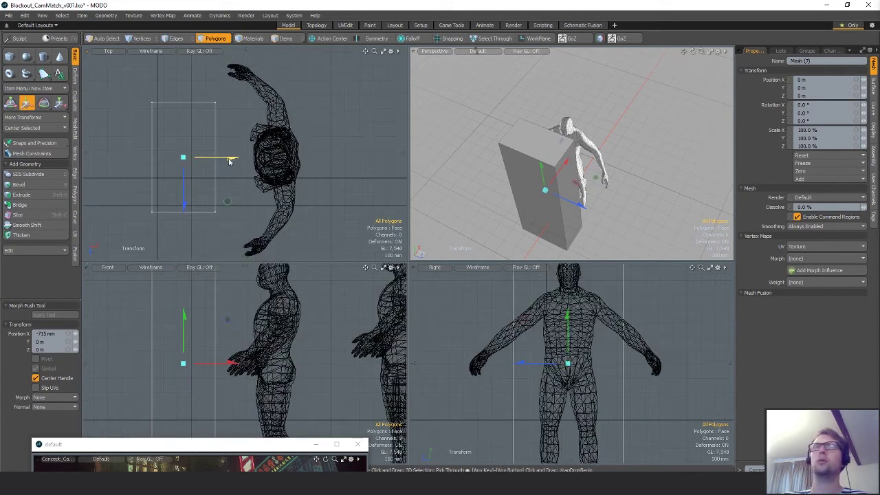
# Scale the box to about 135.5% along X and shift it slightly away from the figure
pyautogui.press('r')
pyautogui.moveTo(236, 160); pyautogui.dragTo(254, 158)
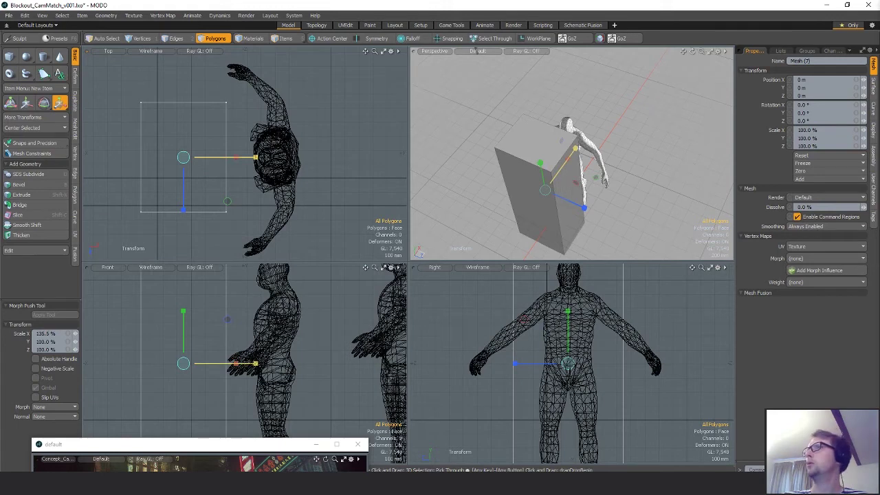
pyautogui.press('w')
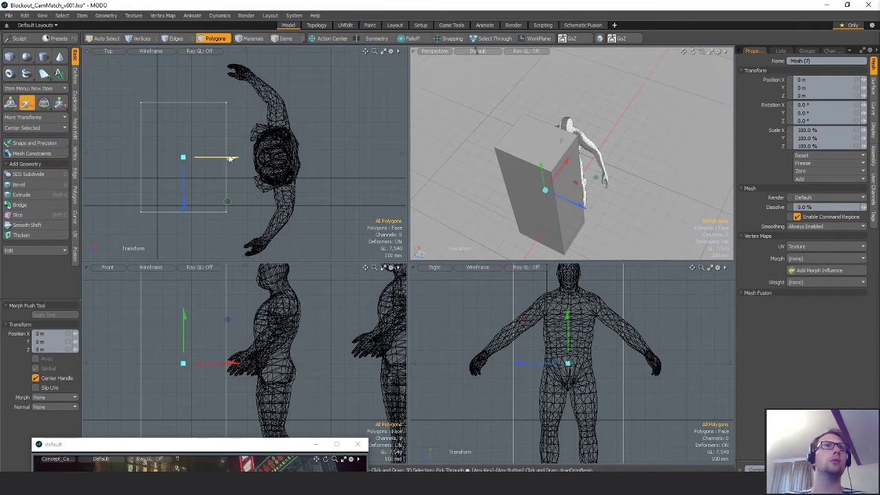
pyautogui.moveTo(230, 158); pyautogui.dragTo(219, 158)
pyautogui.press('q')
# Duplicate the box, scale the copy down and move it about 435 mm along X and -135 mm along Y toward the figure
pyautogui.keyDown('alt'); pyautogui.moveTo(646, 175); pyautogui.dragTo(600, 149); pyautogui.keyUp('alt')
pyautogui.press('3')
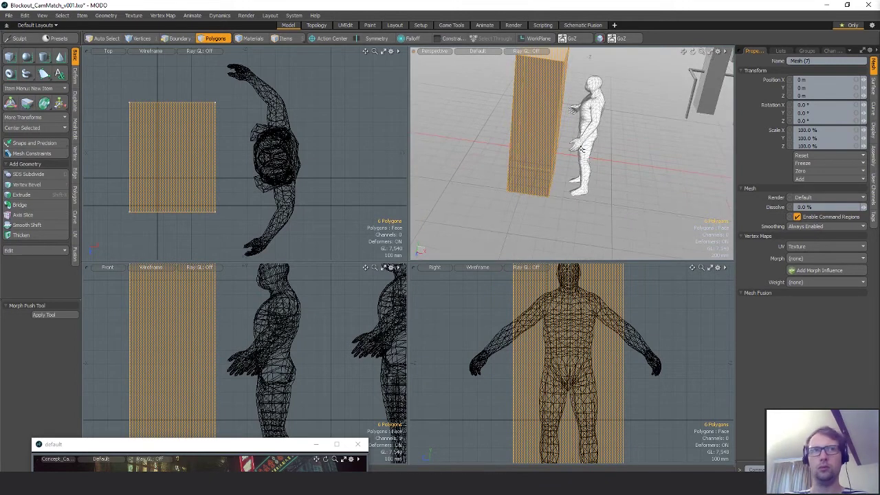
pyautogui.hotkey('ctrl', 'c')
pyautogui.hotkey('ctrl', 'v')
pyautogui.press('w')
pyautogui.scroll(-2, 308, 361)
pyautogui.keyDown('alt'); pyautogui.keyDown('shift'); pyautogui.moveTo(307, 360); pyautogui.dragTo(350, 329); pyautogui.keyUp('shift'); pyautogui.keyUp('alt')
pyautogui.press('r')
pyautogui.moveTo(258, 332); pyautogui.dragTo(234, 332)
pyautogui.press('w')
pyautogui.moveTo(279, 311); pyautogui.dragTo(311, 324)
pyautogui.scroll(-1, 321, 324)
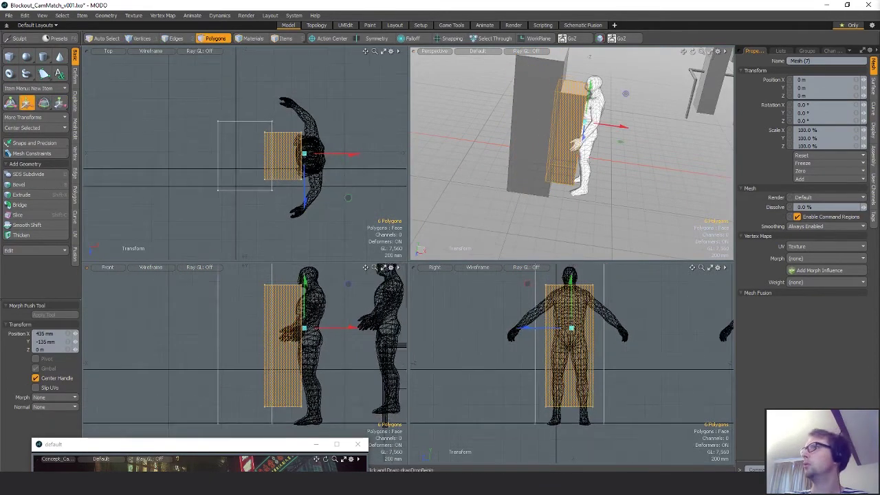
# Shorten the small box along Y so it spans only the figure's hand and hip height
pyautogui.press('r')
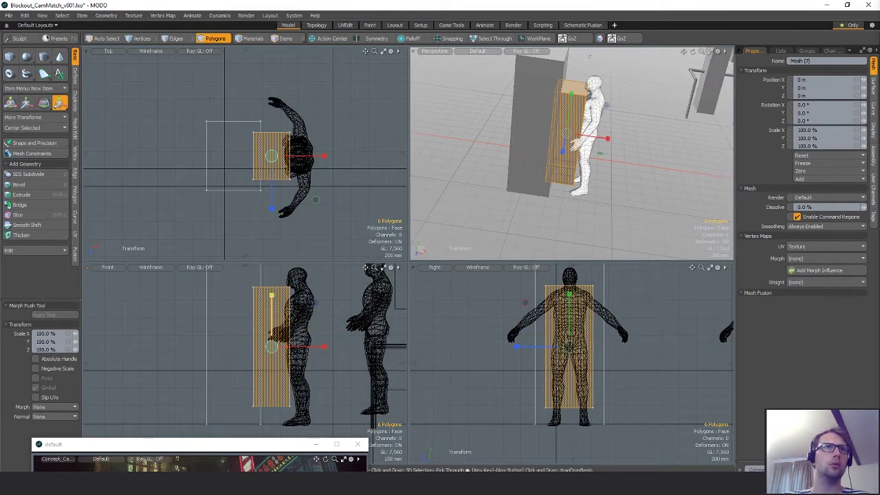
pyautogui.moveTo(272, 295); pyautogui.dragTo(272, 329)
pyautogui.keyDown('alt'); pyautogui.keyDown('shift'); pyautogui.moveTo(303, 300); pyautogui.dragTo(324, 292); pyautogui.keyUp('shift'); pyautogui.keyUp('alt')
pyautogui.scroll(3, 324, 292)
pyautogui.press('w')
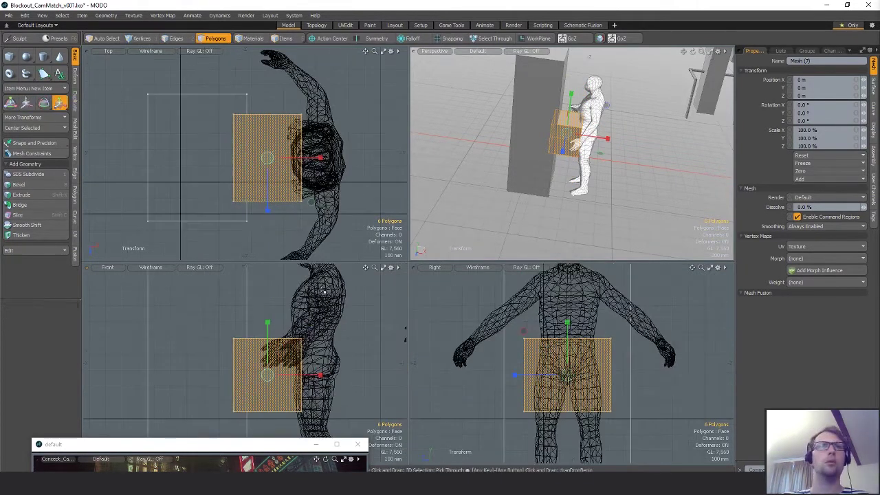
# Reposition the small box's front upper and lower corner vertices to taper it into a console shape
pyautogui.press('1')
pyautogui.moveTo(313, 319); pyautogui.dragTo(319, 323, button='right')
pyautogui.moveTo(319, 323)
pyautogui.keyDown('alt'); pyautogui.keyDown('shift'); pyautogui.mouseDown()
pyautogui.moveTo(329, 281)
pyautogui.moveTo(315, 308)
pyautogui.mouseUp(); pyautogui.keyUp('shift'); pyautogui.keyUp('alt')
pyautogui.press('w')
pyautogui.press('q')
pyautogui.moveTo(304, 362); pyautogui.dragTo(318, 377, button='right')
pyautogui.press('w')
pyautogui.moveTo(356, 325); pyautogui.dragTo(336, 312)
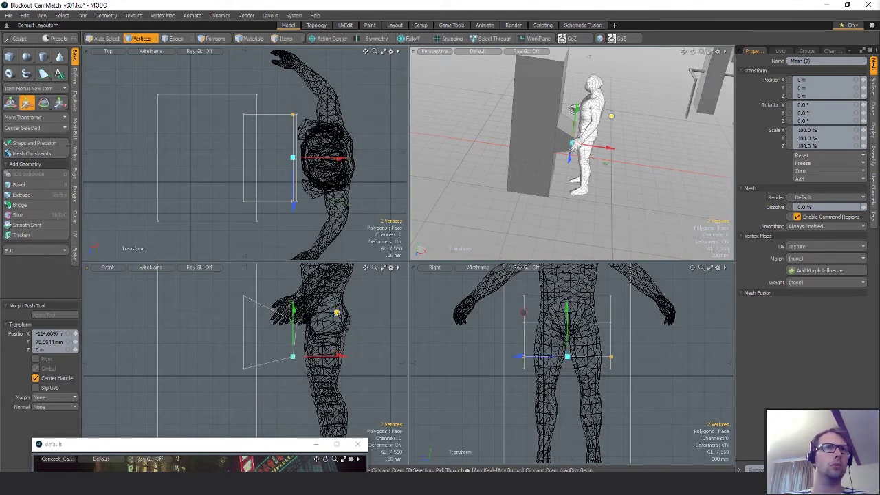
# Pull the console's four front vertices back about -90 mm along X toward the large box
pyautogui.press('space')
pyautogui.moveTo(305, 303); pyautogui.dragTo(283, 368, button='right')
pyautogui.press('w')
pyautogui.moveTo(336, 310); pyautogui.dragTo(321, 310)
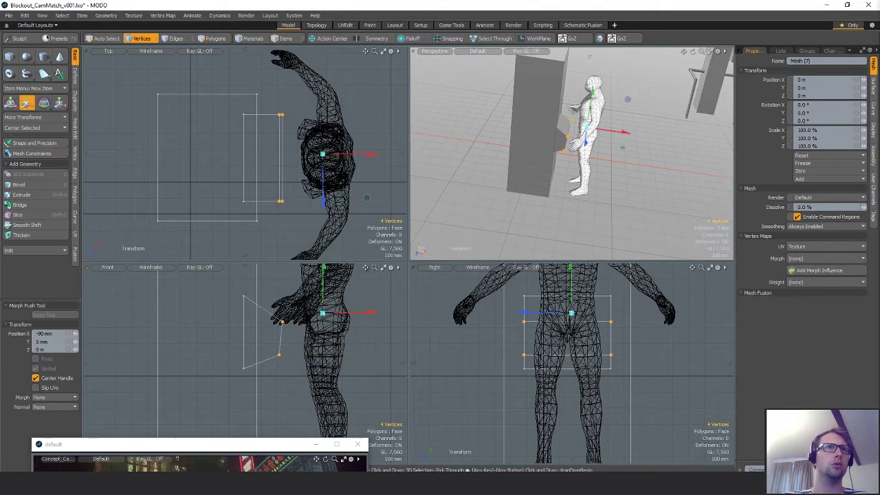
# Raise the console's upper vertices slightly to bring its sloping top up to the figure's hands
pyautogui.press('space')
pyautogui.moveTo(301, 338); pyautogui.dragTo(219, 266, button='right')
pyautogui.press('w')
pyautogui.moveTo(265, 288); pyautogui.dragTo(279, 283)
pyautogui.press('space')
pyautogui.click(354, 366)
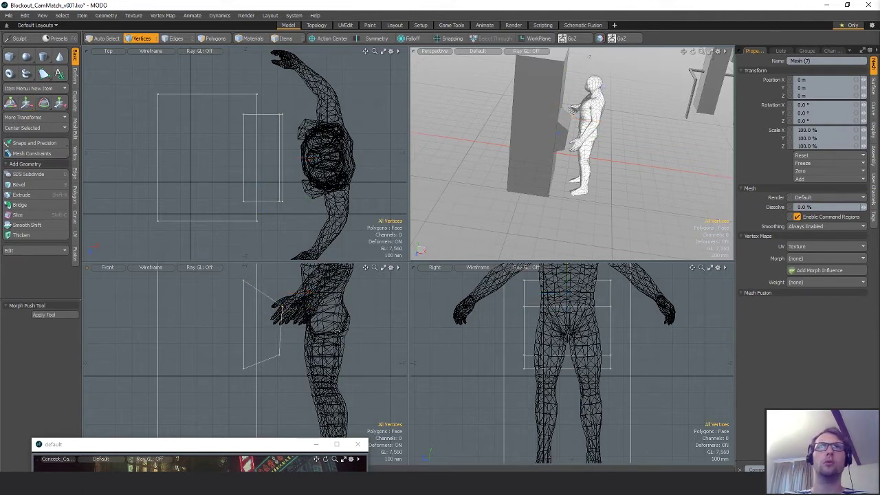
# Narrow the console by moving the four vertices of one side inward along Z
pyautogui.keyDown('alt'); pyautogui.moveTo(543, 156); pyautogui.dragTo(502, 163); pyautogui.keyUp('alt')
pyautogui.keyDown('alt'); pyautogui.moveTo(568, 144); pyautogui.dragTo(595, 169); pyautogui.keyUp('alt')
pyautogui.moveTo(597, 168); pyautogui.dragTo(569, 180, button='middle')
pyautogui.press('w')
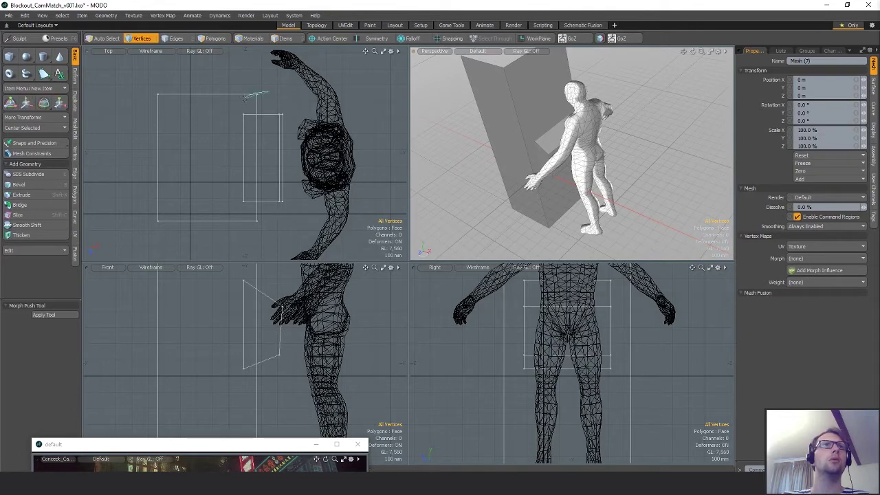
pyautogui.moveTo(263, 156); pyautogui.dragTo(263, 169)
pyautogui.press('space')
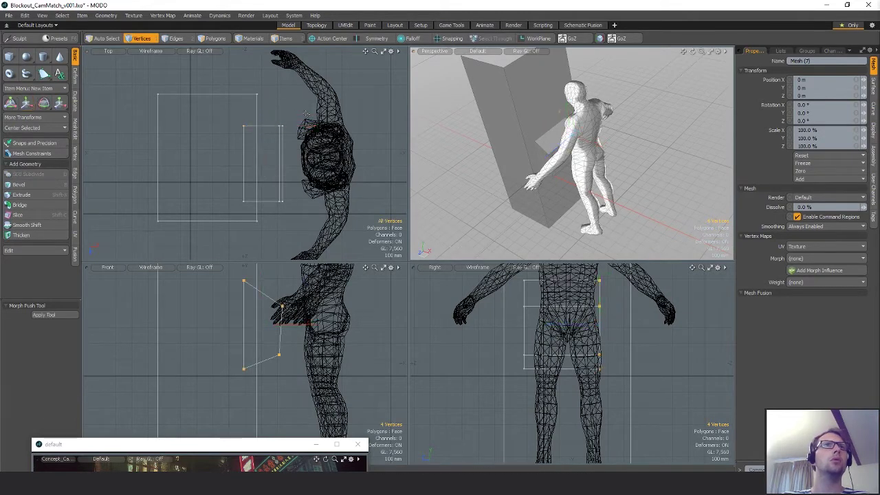
# Copy the large box, flatten the copy into a thin side panel and move it 490 mm along X and -375 mm along Z
pyautogui.press('space')
pyautogui.press('space')
pyautogui.doubleClick(517, 97)
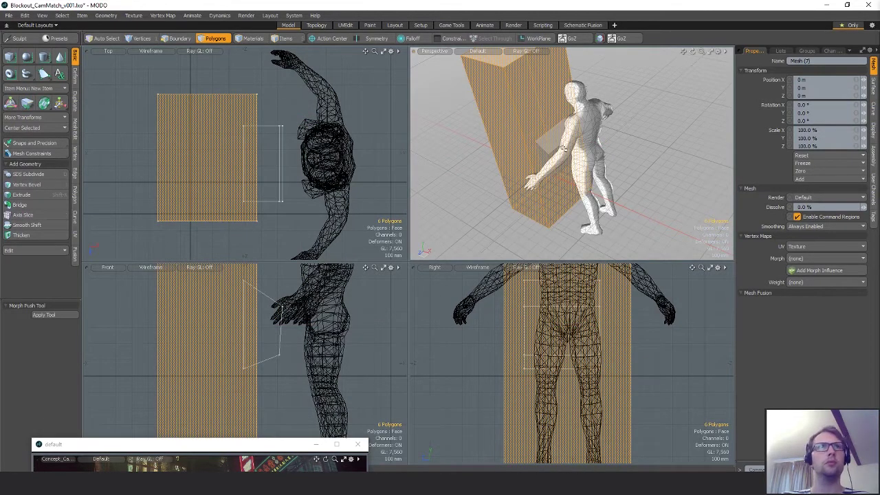
pyautogui.press('r')
pyautogui.moveTo(207, 213); pyautogui.dragTo(328, 117)
pyautogui.press('w')
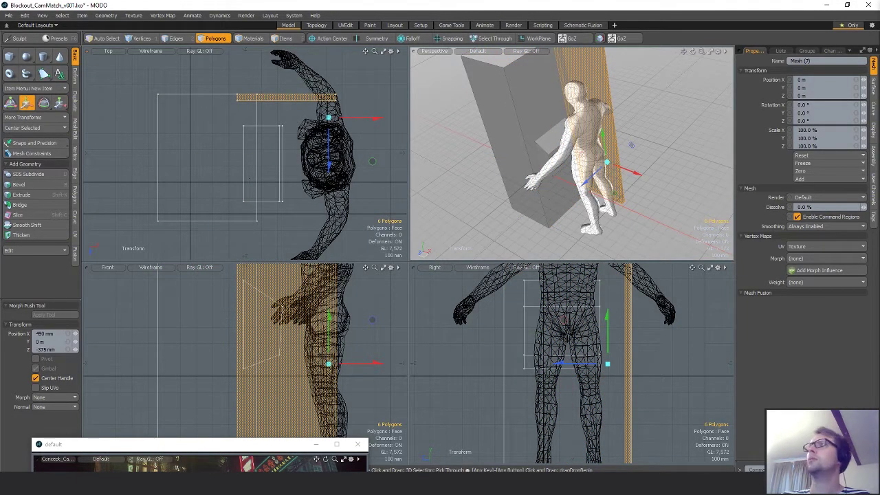
pyautogui.moveTo(328, 118); pyautogui.dragTo(328, 118)
# Lower the top of the thin side panel to just above the figure's head
pyautogui.moveTo(253, 177)
pyautogui.keyDown('alt'); pyautogui.keyDown('shift'); pyautogui.mouseDown()
pyautogui.moveTo(253, 200)
pyautogui.moveTo(257, 178)
pyautogui.mouseUp(); pyautogui.keyUp('shift'); pyautogui.keyUp('alt')
pyautogui.keyDown('alt'); pyautogui.keyDown('shift'); pyautogui.moveTo(307, 278); pyautogui.dragTo(306, 361); pyautogui.keyUp('shift'); pyautogui.keyUp('alt')
pyautogui.scroll(-3, 306, 357)
pyautogui.click(303, 312)
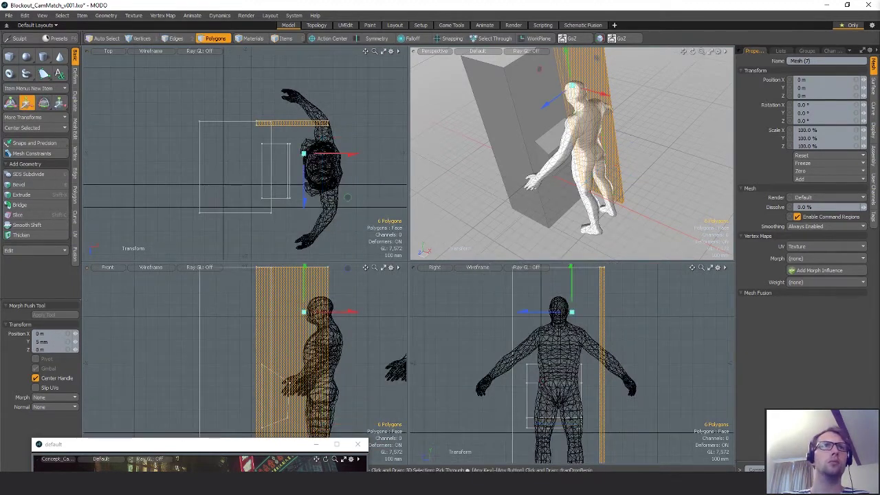
pyautogui.moveTo(307, 291); pyautogui.dragTo(366, 299)
# Bevel the thin side panel's upper corner nearest the figure with round level 0 and a value of about 285 mm
pyautogui.press('space')
pyautogui.press('space')
pyautogui.press('space')
pyautogui.click(328, 277)
pyautogui.press('b')
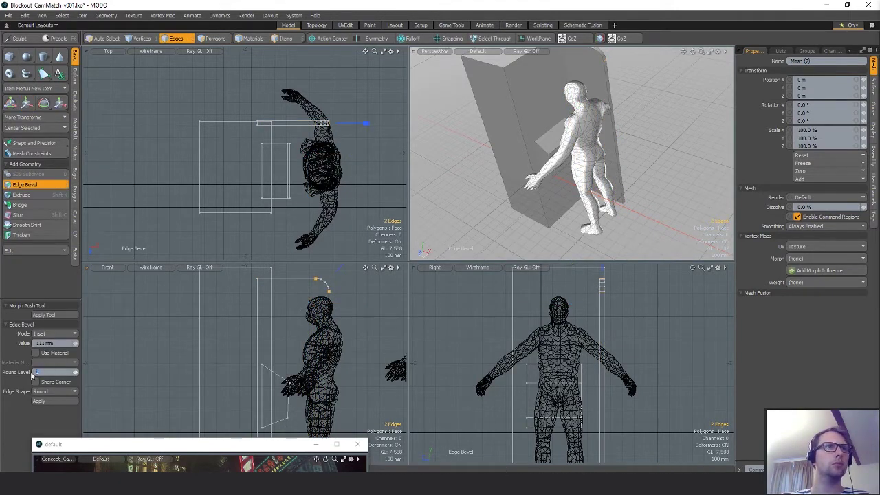
pyautogui.write('0')
pyautogui.press('Return')
pyautogui.moveTo(75, 343); pyautogui.dragTo(84, 343)
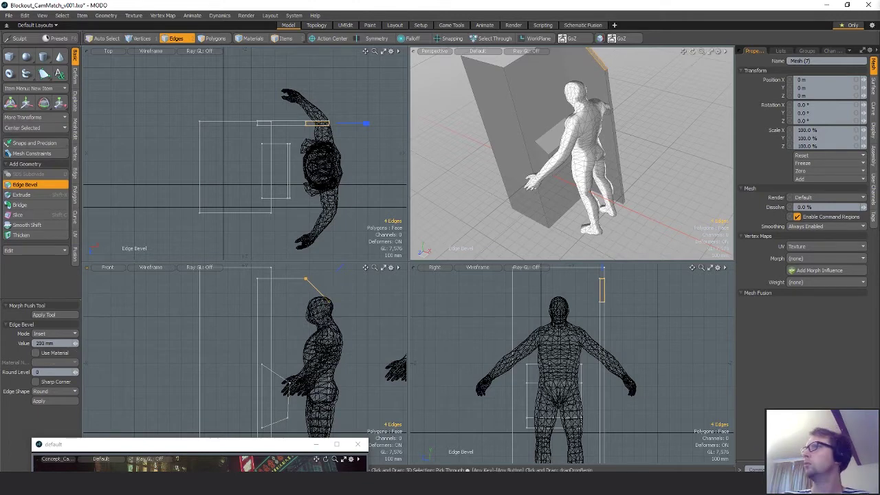
pyautogui.moveTo(306, 278); pyautogui.dragTo(294, 279)
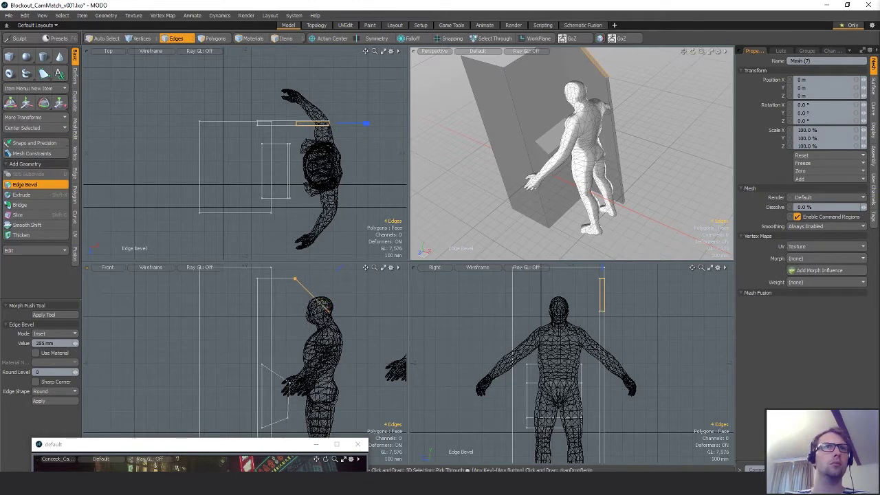
# Move the whole thin side panel slightly along positive X
pyautogui.press('space')
pyautogui.press('space')
pyautogui.press('space')
pyautogui.moveTo(314, 297)
pyautogui.mouseDown(button='right')
pyautogui.moveTo(340, 296)
pyautogui.moveTo(334, 330)
pyautogui.mouseUp(button='right')
pyautogui.press('w')
pyautogui.press('space')
pyautogui.scroll(-3, 359, 339)
pyautogui.press('3')
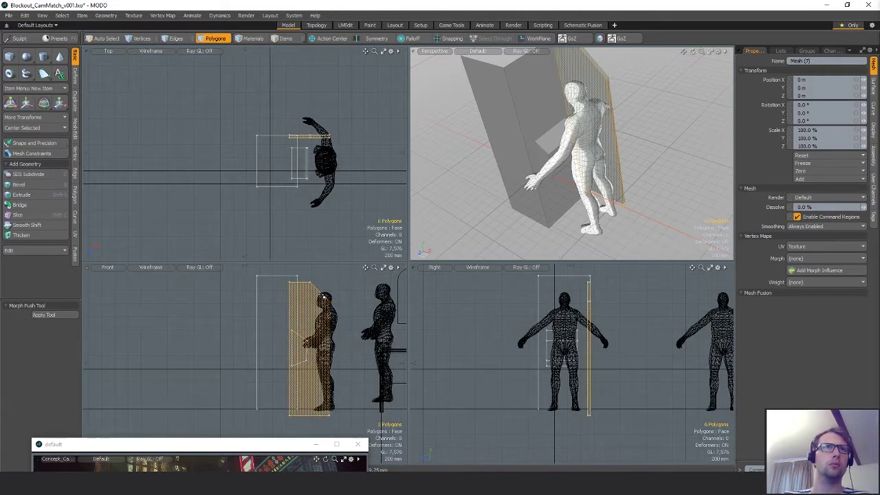
pyautogui.press('w')
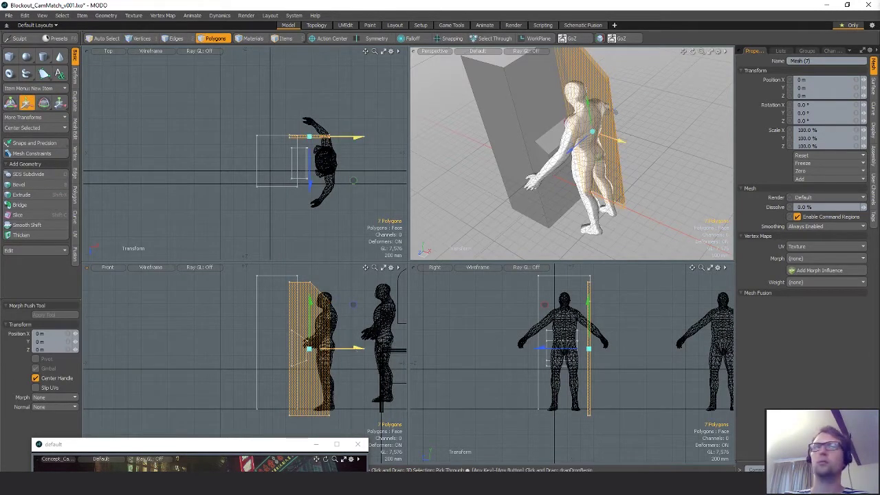
pyautogui.press('space')
# Shift the two vertices at the upper end of the side panel's bevel along positive X to steepen the slope
pyautogui.press('1')
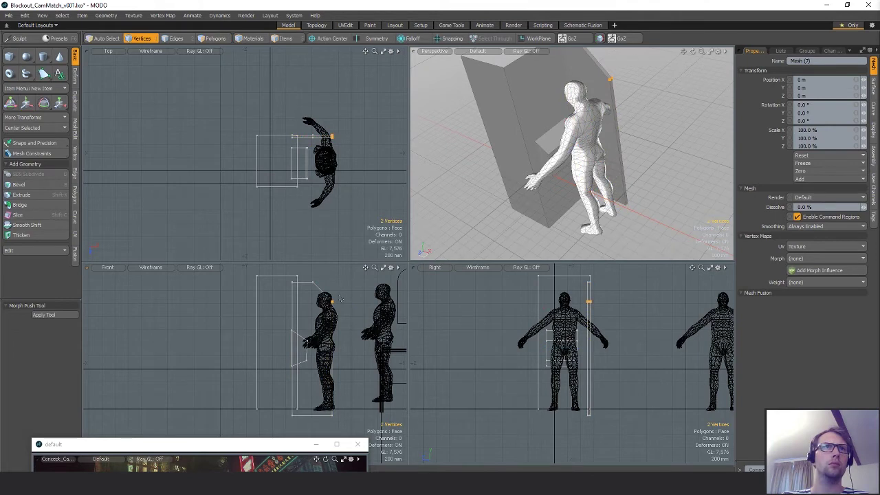
pyautogui.moveTo(335, 279)
pyautogui.mouseDown(button='right')
pyautogui.moveTo(317, 273)
pyautogui.moveTo(326, 275)
pyautogui.mouseUp(button='right')
pyautogui.press('w')
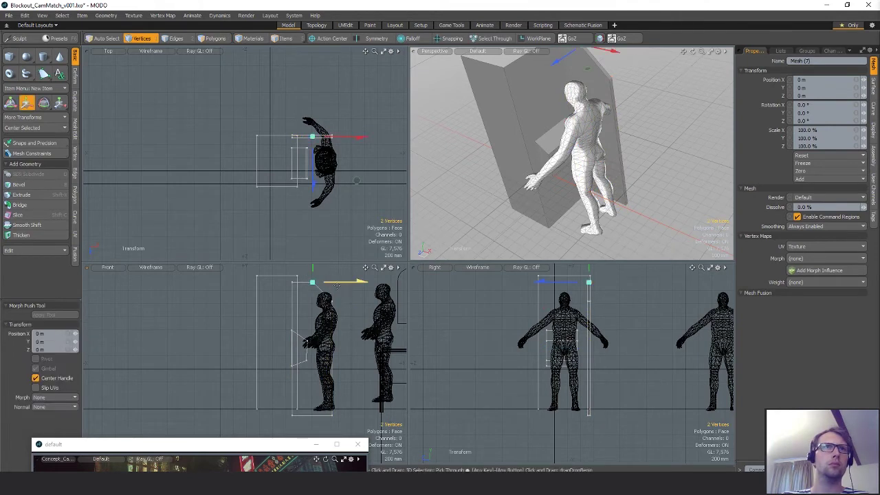
pyautogui.moveTo(356, 282); pyautogui.dragTo(365, 282)
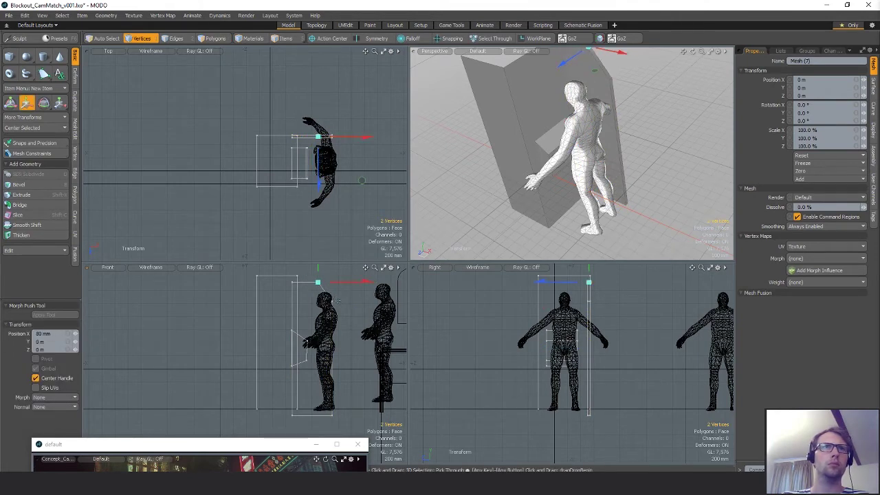
# Make the side panel shallower by moving the six vertices of its front side -130 mm along X
pyautogui.press('space')
pyautogui.click(319, 292)
pyautogui.moveTo(310, 278); pyautogui.dragTo(317, 444, button='right')
pyautogui.press('w')
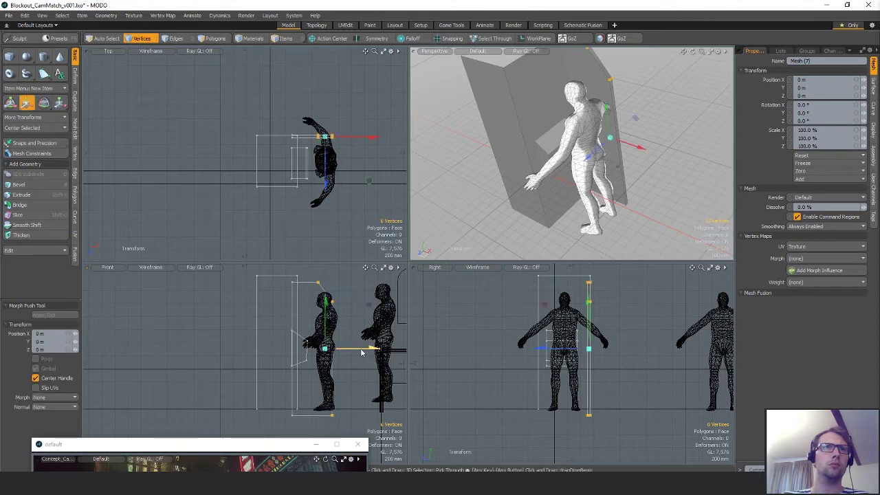
pyautogui.moveTo(369, 350); pyautogui.dragTo(360, 348)
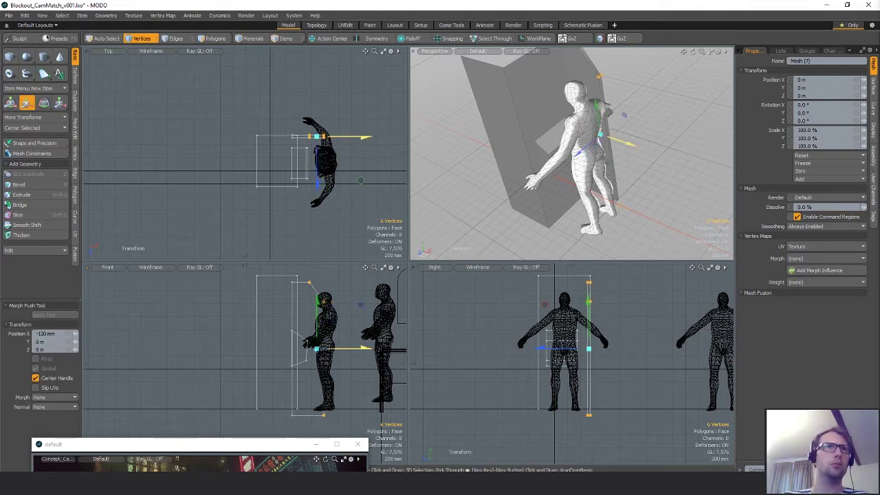
pyautogui.press('space')
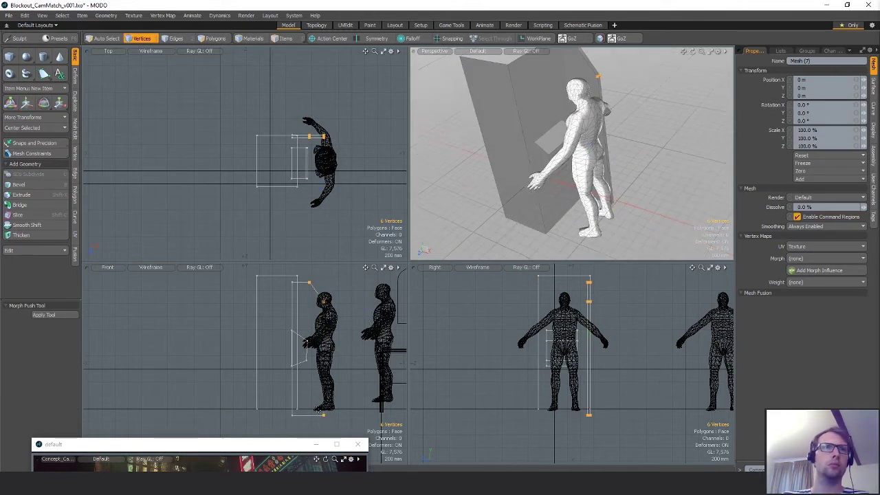
# Raise the side panel's bottom edges about 730 mm so that it ends level with the console's underside
pyautogui.press('2')
pyautogui.click(304, 413)
pyautogui.press('w')
pyautogui.moveTo(308, 374); pyautogui.dragTo(308, 335)
pyautogui.moveTo(308, 374); pyautogui.dragTo(308, 366)
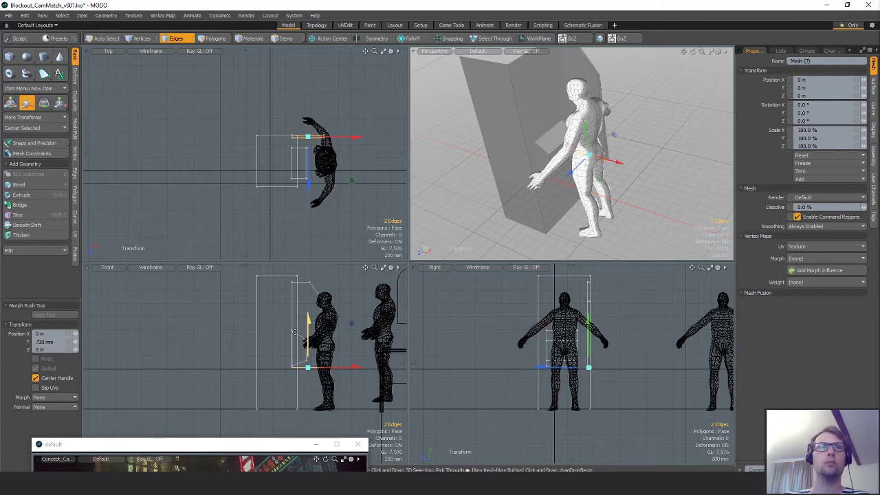
# Raise the whole console slightly along Y
pyautogui.press('q')
pyautogui.press('w')
pyautogui.press('q')
pyautogui.keyDown('alt'); pyautogui.moveTo(594, 114); pyautogui.dragTo(549, 125); pyautogui.keyUp('alt')
pyautogui.press('w')
pyautogui.press('q')
pyautogui.press('3')
pyautogui.doubleClick(551, 159)
pyautogui.press('w')
pyautogui.press('q')
pyautogui.click(617, 103)
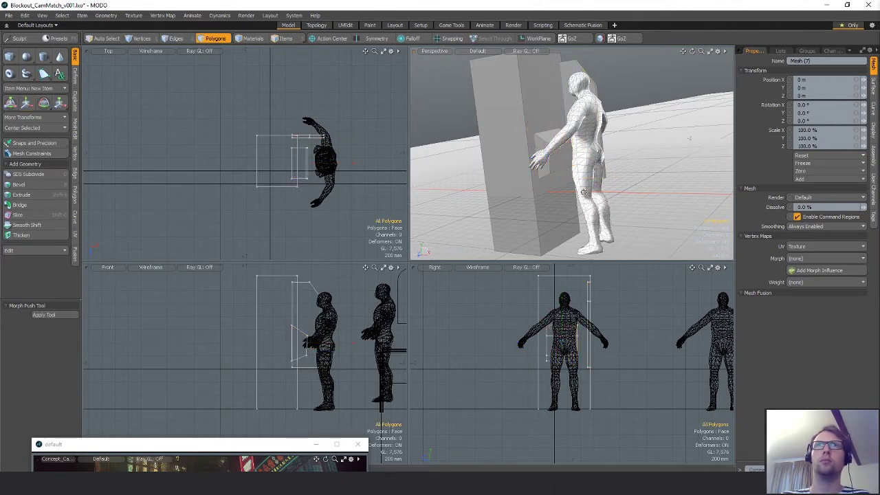
# Lower the whole console slightly along Y to sit just below the figure's hands
pyautogui.keyDown('alt'); pyautogui.moveTo(605, 117); pyautogui.dragTo(627, 112); pyautogui.keyUp('alt')
pyautogui.doubleClick(553, 140)
pyautogui.press('w')
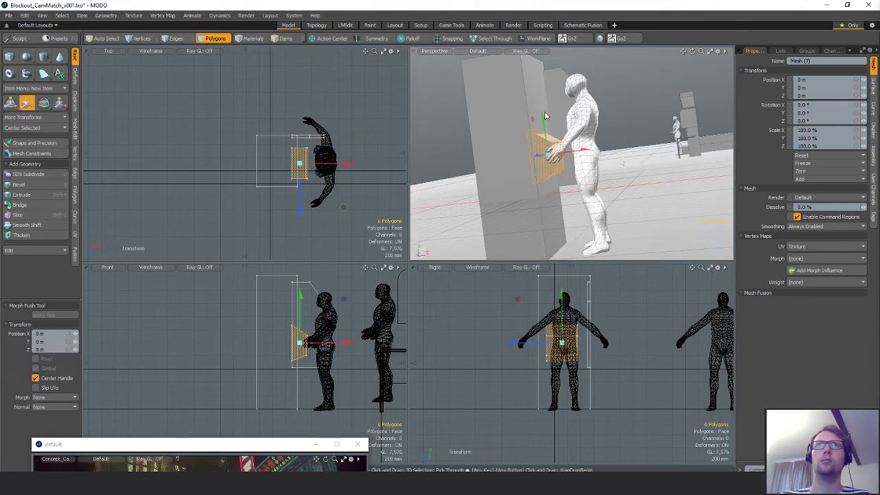
pyautogui.moveTo(553, 129); pyautogui.dragTo(540, 98)
pyautogui.press('q')
# Copy the large box, scale the copy to about half size and move it about 225 mm along X and 110 mm along Z
pyautogui.doubleClick(540, 98)
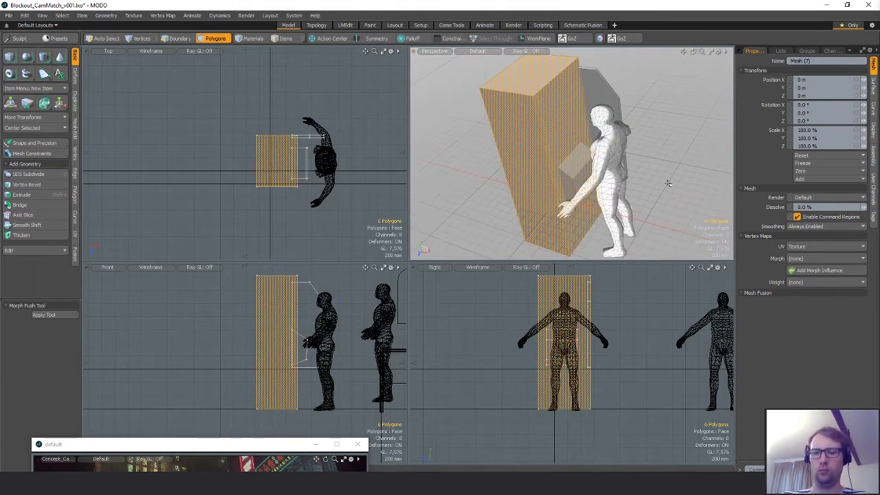
pyautogui.hotkey('ctrl', 'c')
pyautogui.hotkey('ctrl', 'v')
pyautogui.press('r')
pyautogui.moveTo(283, 163); pyautogui.dragTo(252, 164)
pyautogui.press('w')
pyautogui.moveTo(321, 205); pyautogui.dragTo(339, 217)
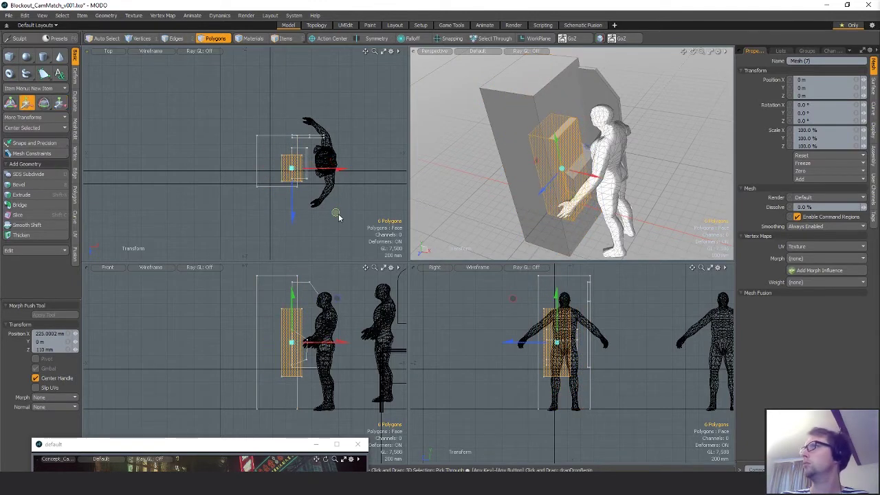
# Narrow the small box along Z and shift it toward the large box's side opposite the thin panel
pyautogui.scroll(3, 284, 199)
pyautogui.press('r')
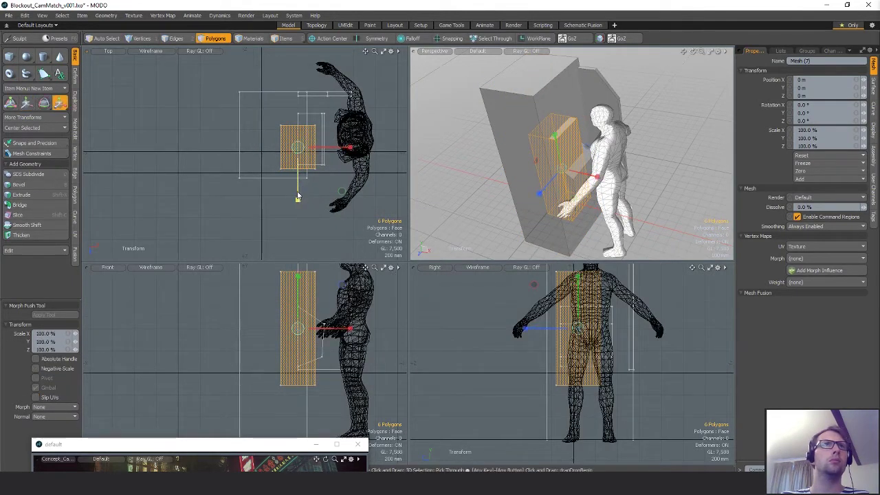
pyautogui.moveTo(298, 195); pyautogui.dragTo(299, 182)
pyautogui.press('w')
pyautogui.moveTo(331, 218); pyautogui.dragTo(331, 230)
pyautogui.press('q')
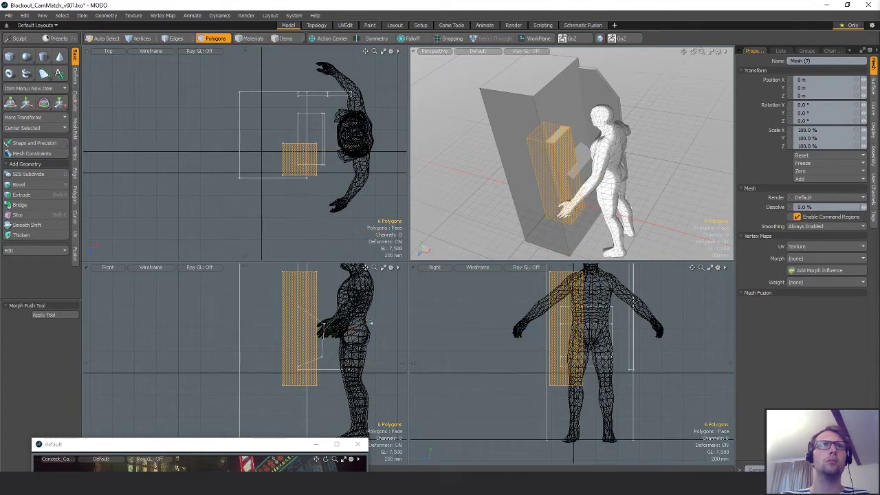
# Raise the small box and pull its bottom edges up to shorten it to around the figure's head and chest
pyautogui.keyDown('alt'); pyautogui.moveTo(567, 189); pyautogui.dragTo(570, 146); pyautogui.keyUp('alt')
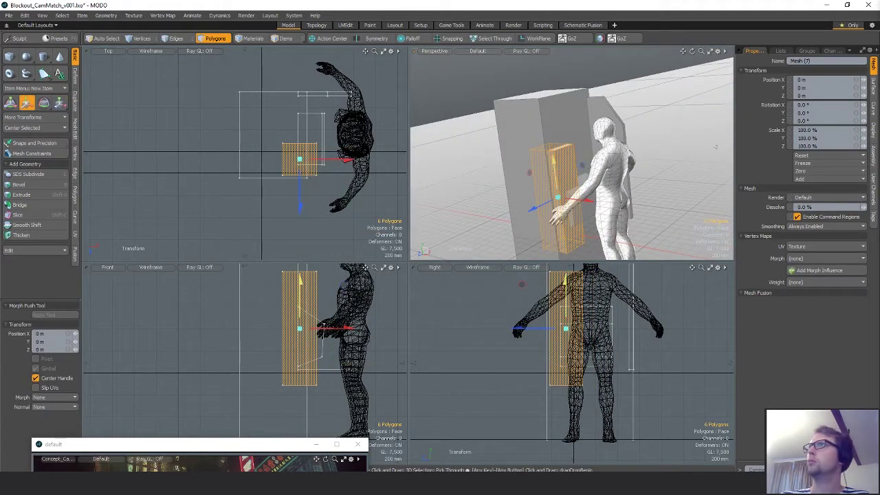
pyautogui.moveTo(301, 283); pyautogui.dragTo(299, 258)
pyautogui.press('q')
pyautogui.press('2')
pyautogui.click(298, 365)
pyautogui.press('w')
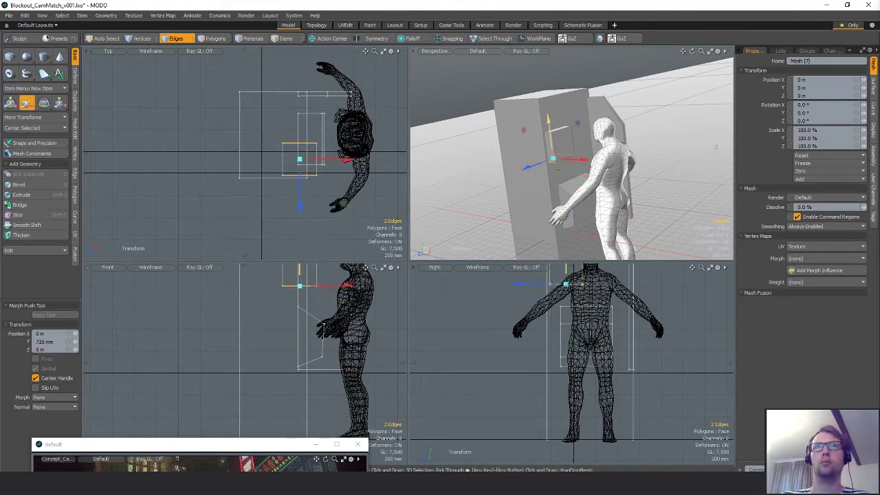
# Adjust the height of the small box's top face slightly
pyautogui.press('3')
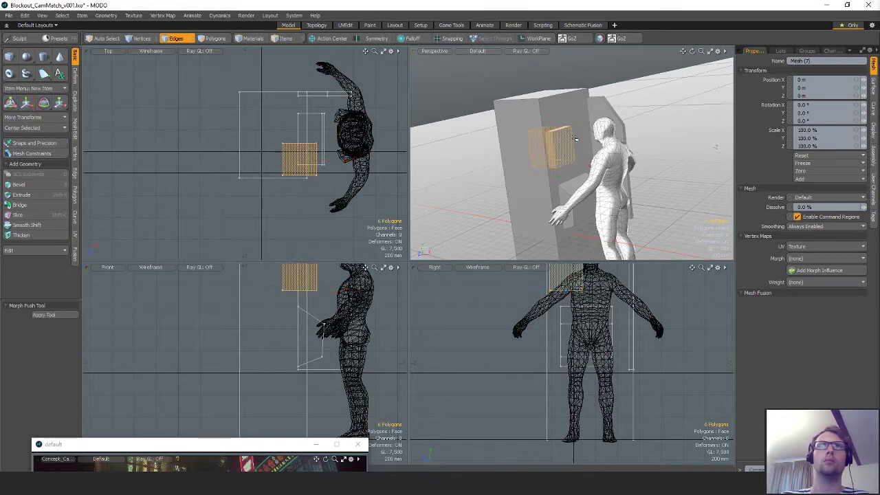
pyautogui.click(553, 129)
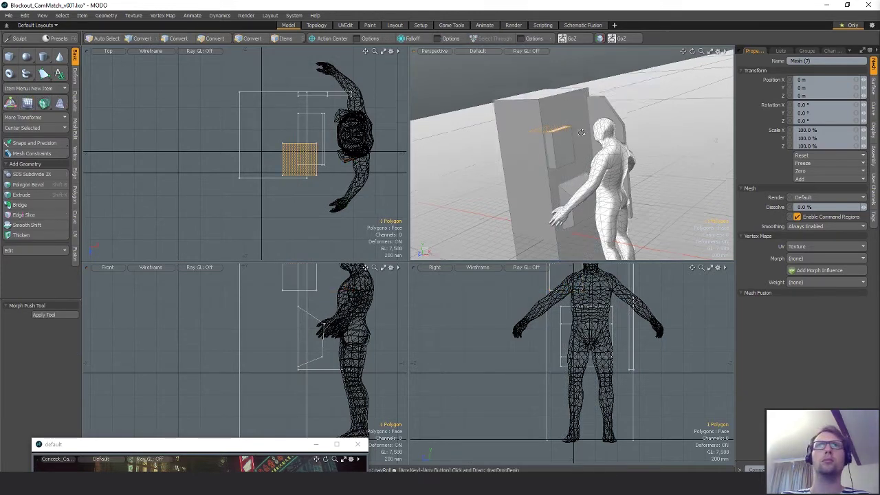
pyautogui.press('w')
pyautogui.press('space')
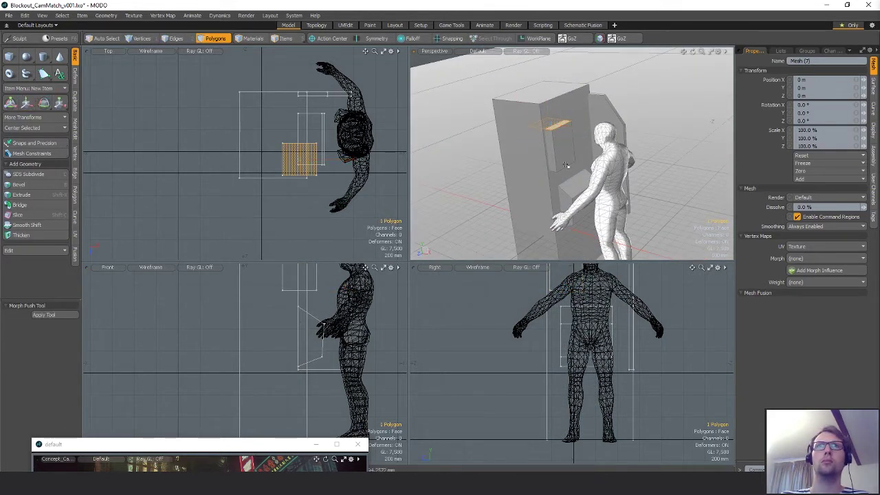
# Raise the two vertices at the lower end of the side panel's bevel slightly
pyautogui.keyDown('alt'); pyautogui.keyDown('shift'); pyautogui.moveTo(313, 323); pyautogui.dragTo(311, 381); pyautogui.keyUp('shift'); pyautogui.keyUp('alt')
pyautogui.press('1')
pyautogui.moveTo(387, 328); pyautogui.dragTo(339, 303, button='right')
pyautogui.press('w')
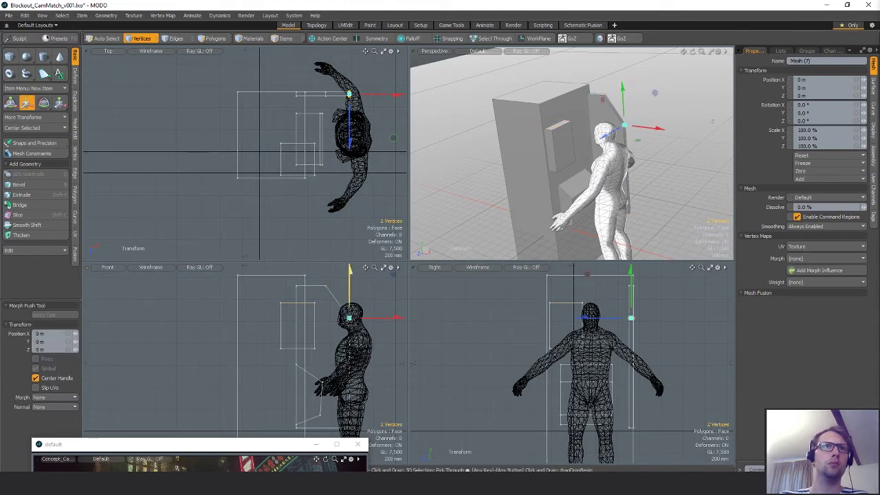
pyautogui.moveTo(350, 275); pyautogui.dragTo(350, 255)
pyautogui.press('space')
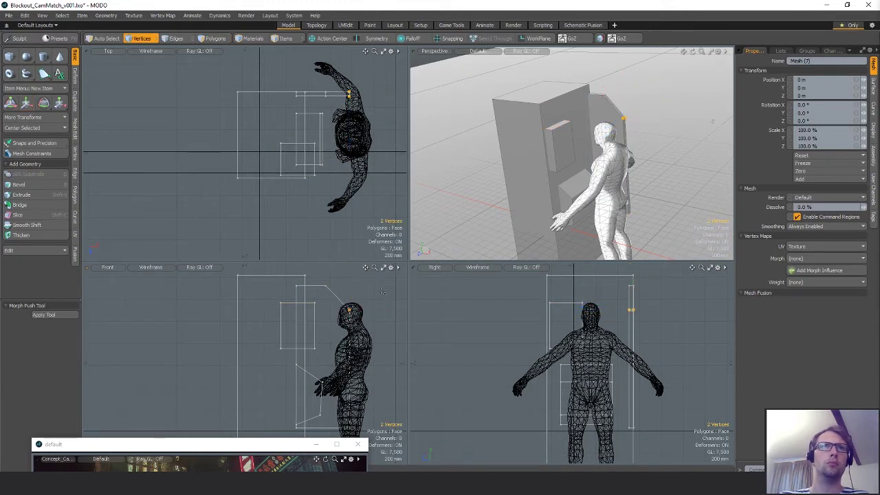
# Move the small box's front face back along X so that it protrudes less from the large box
pyautogui.keyDown('alt'); pyautogui.moveTo(561, 205); pyautogui.dragTo(554, 221); pyautogui.keyUp('alt')
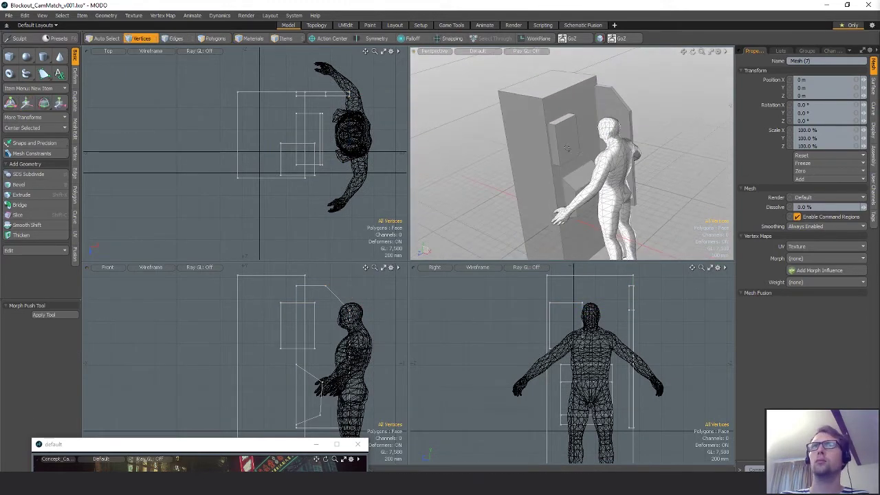
pyautogui.press('space')
pyautogui.press('space')
pyautogui.click(567, 138)
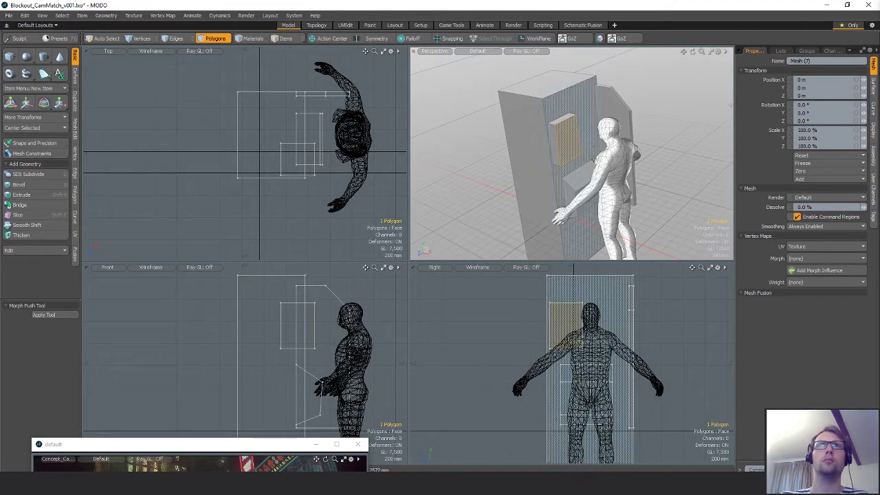
pyautogui.press('w')
pyautogui.moveTo(606, 151); pyautogui.dragTo(523, 162)
pyautogui.press('space')
# Widen the small box slightly along Z and move it about -40 mm along Z
pyautogui.doubleClick(554, 139)
pyautogui.press('w')
pyautogui.press('r')
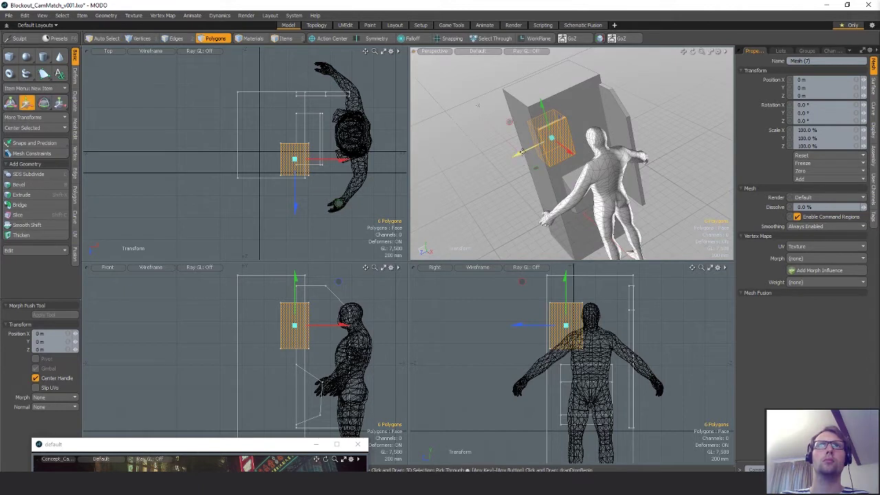
pyautogui.press('w')
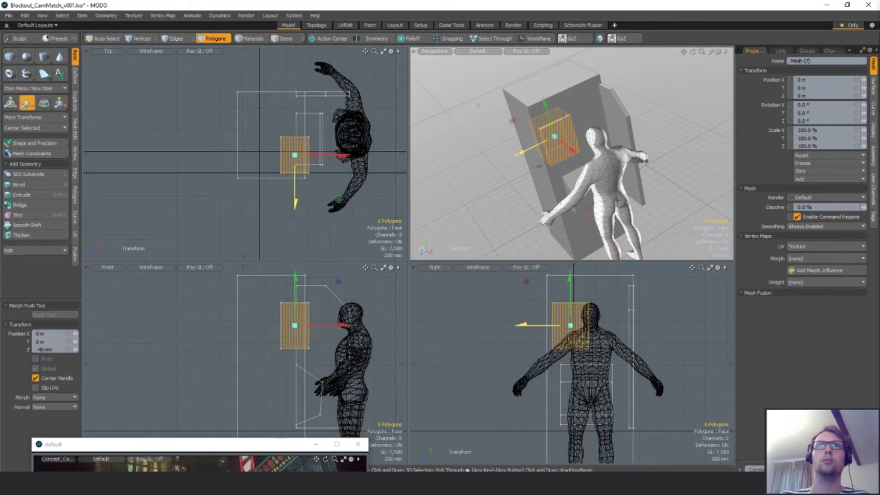
# Flatten a copy of the small box into a thin slab along Z and move it 94 mm along X and 174 mm along Z
pyautogui.press('r')
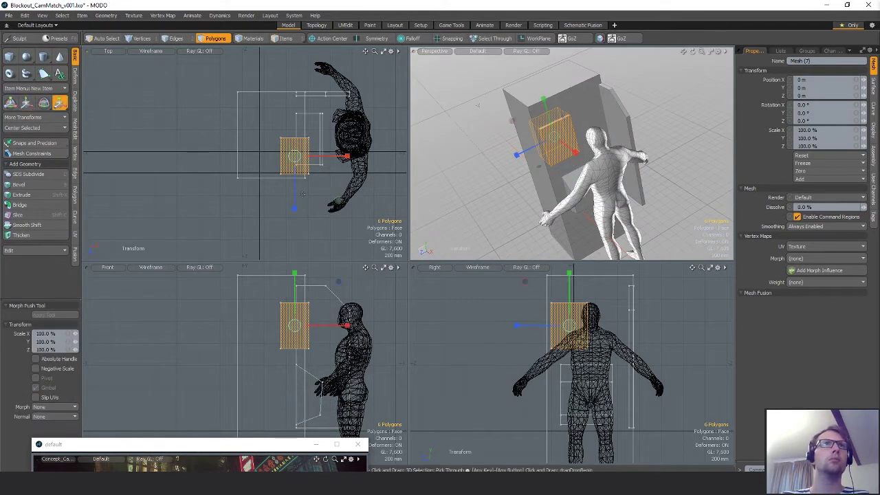
pyautogui.press('3')
pyautogui.moveTo(294, 208); pyautogui.dragTo(294, 159)
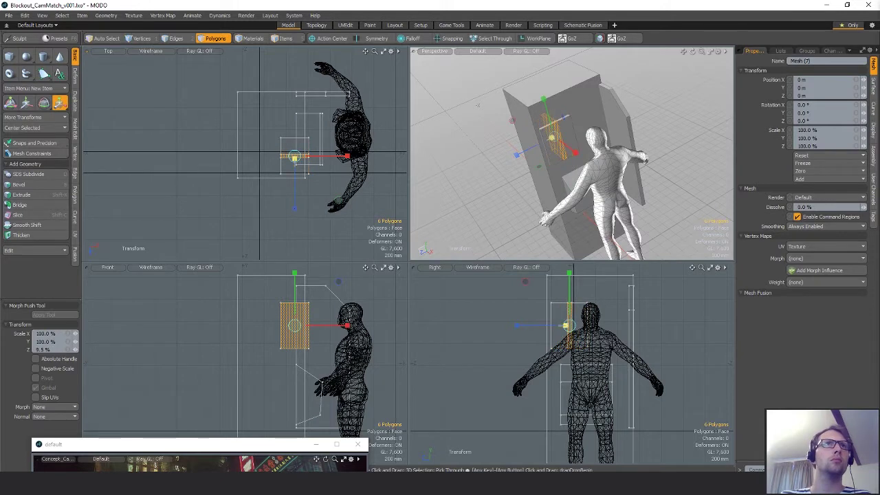
pyautogui.scroll(8, 323, 173)
pyautogui.press('w')
pyautogui.moveTo(258, 103); pyautogui.dragTo(308, 191)
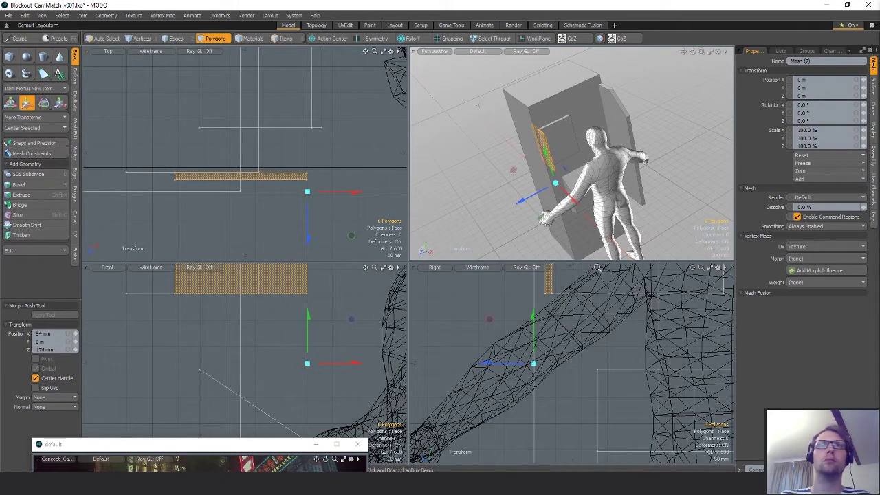
pyautogui.keyDown('ctrl'); pyautogui.keyDown('alt'); pyautogui.moveTo(597, 267); pyautogui.dragTo(304, 179); pyautogui.keyUp('alt'); pyautogui.keyUp('ctrl')
pyautogui.keyDown('alt'); pyautogui.keyDown('shift'); pyautogui.moveTo(305, 179); pyautogui.dragTo(278, 269); pyautogui.keyUp('shift'); pyautogui.keyUp('alt')
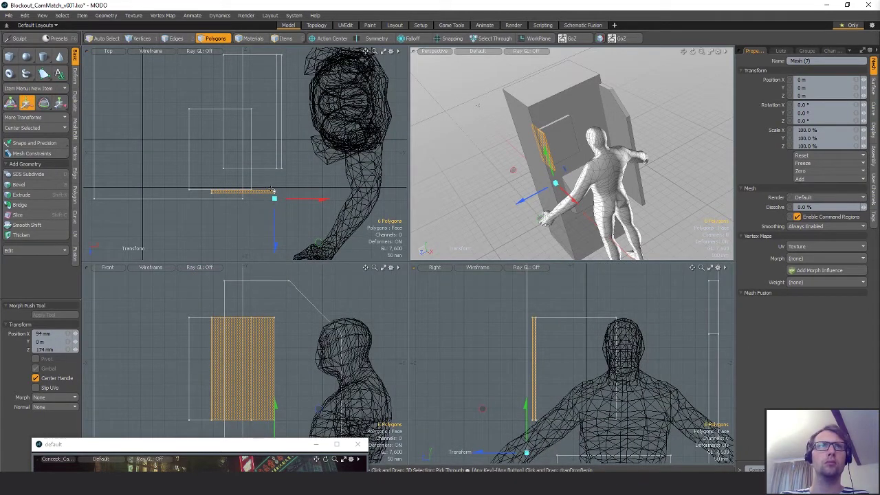
# Taper the thin slab beside the small box by moving its two lower front vertices -80 mm along X
pyautogui.press('1')
pyautogui.press('w')
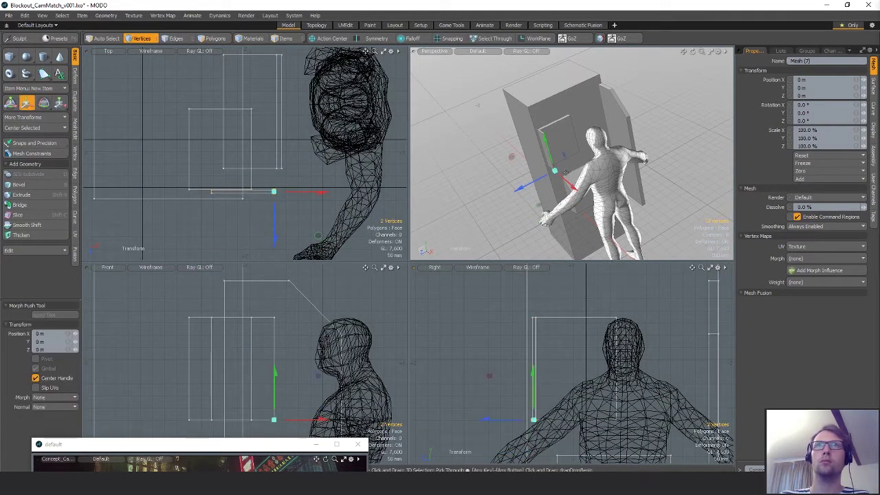
pyautogui.keyDown('alt'); pyautogui.moveTo(540, 202); pyautogui.dragTo(586, 173); pyautogui.keyUp('alt')
pyautogui.moveTo(300, 192); pyautogui.dragTo(303, 193)
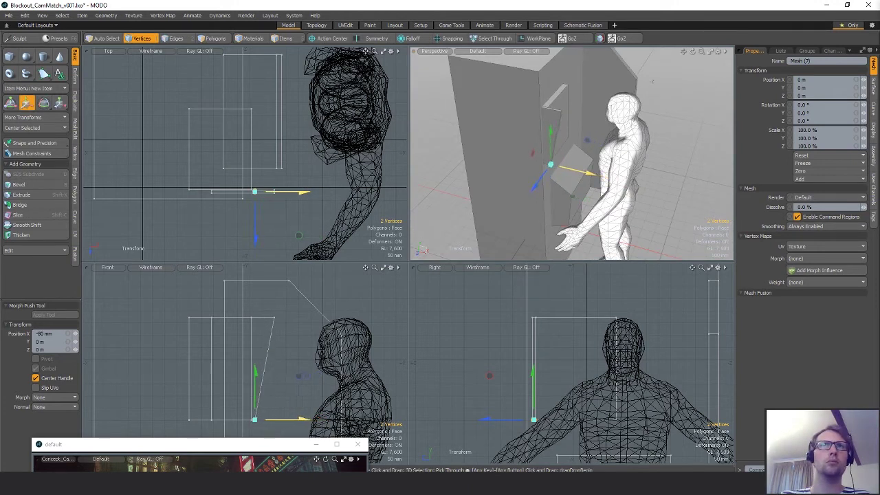
# Shorten the tapered slab beside the small box by raising its four lower vertices along Y
pyautogui.press('space')
pyautogui.press('space')
pyautogui.press('space')
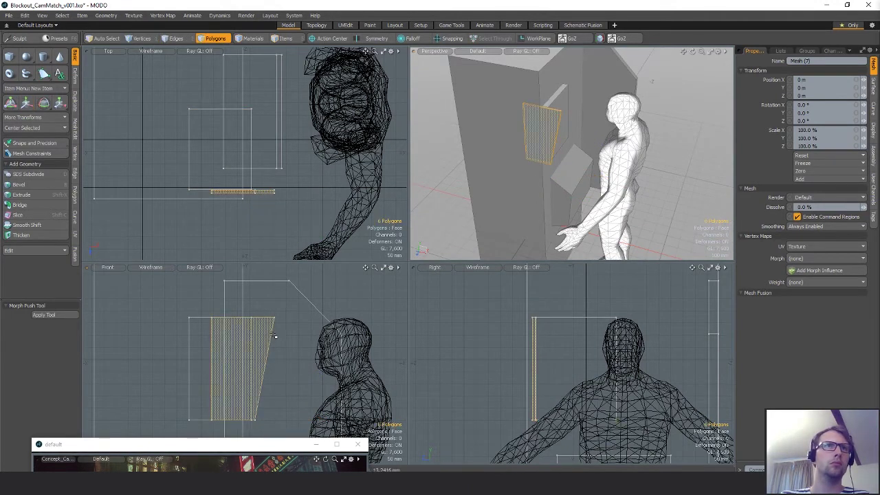
pyautogui.hotkey('alt', '1')
pyautogui.keyDown('ctrl'); pyautogui.moveTo(248, 372); pyautogui.dragTo(302, 365, button='right'); pyautogui.keyUp('ctrl')
pyautogui.press('w')
pyautogui.moveTo(234, 373); pyautogui.dragTo(233, 364)
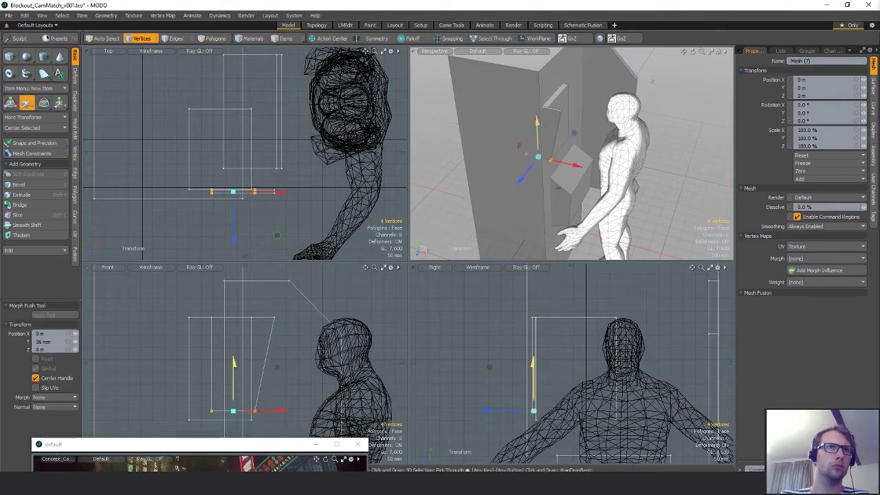
pyautogui.press('q')
# Place a copy of the tapered slab on the opposite side of the small box along Z
pyautogui.press('3')
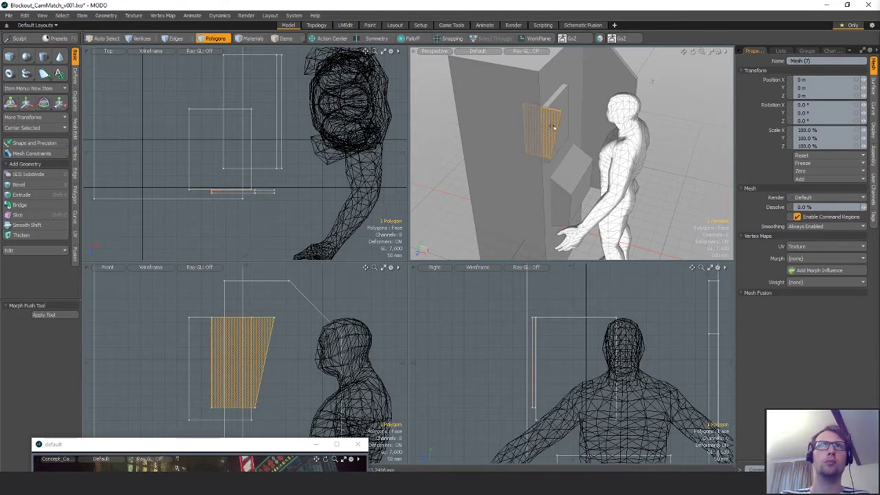
pyautogui.press('w')
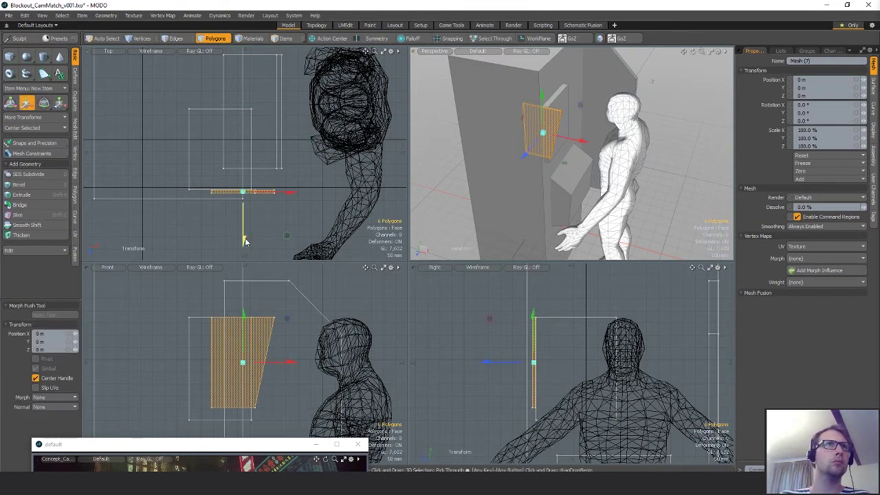
pyautogui.moveTo(244, 241); pyautogui.dragTo(243, 157)
pyautogui.press('q')
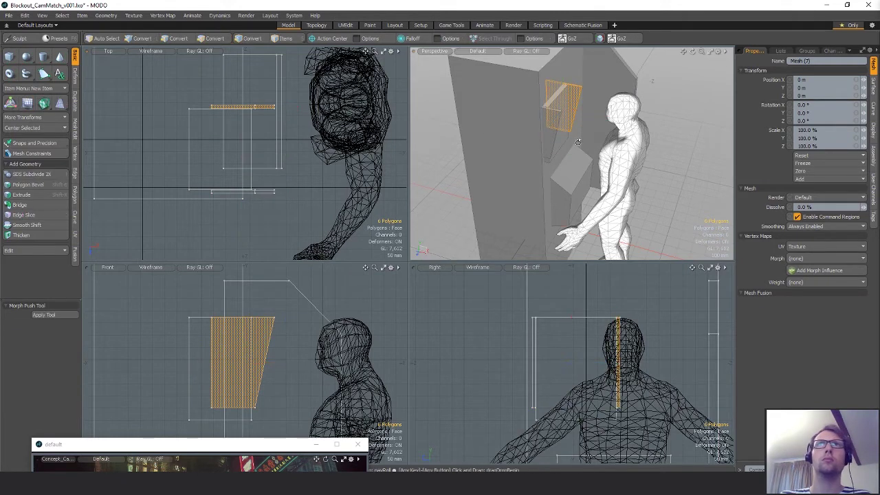
pyautogui.moveTo(628, 148)
pyautogui.keyDown('alt'); pyautogui.mouseDown()
pyautogui.moveTo(581, 165)
pyautogui.moveTo(557, 137)
pyautogui.moveTo(604, 127)
pyautogui.moveTo(605, 171)
pyautogui.moveTo(591, 157)
pyautogui.moveTo(538, 151)
pyautogui.mouseUp(); pyautogui.keyUp('alt')
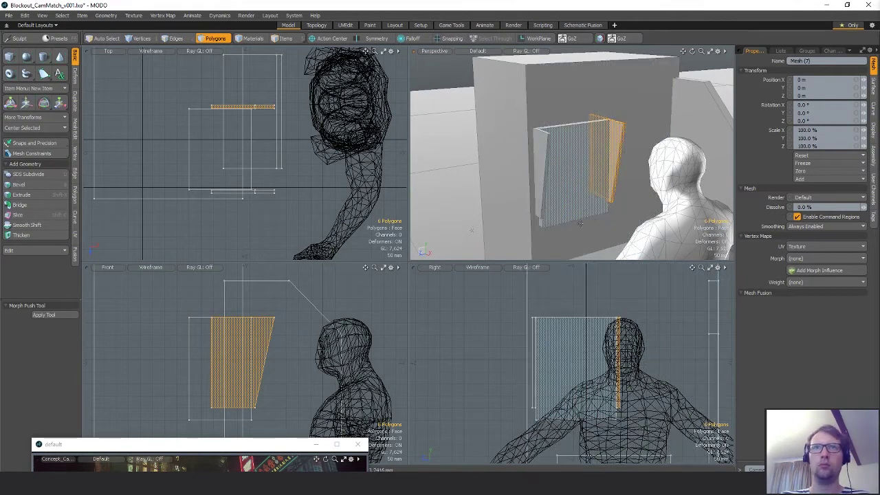
# Rotate another slab copy 90° about X and move it 194 mm along Y and 178 mm along Z onto the small box's top
pyautogui.press('e')
pyautogui.keyDown('ctrl'); pyautogui.moveTo(616, 309); pyautogui.dragTo(541, 356); pyautogui.keyUp('ctrl')
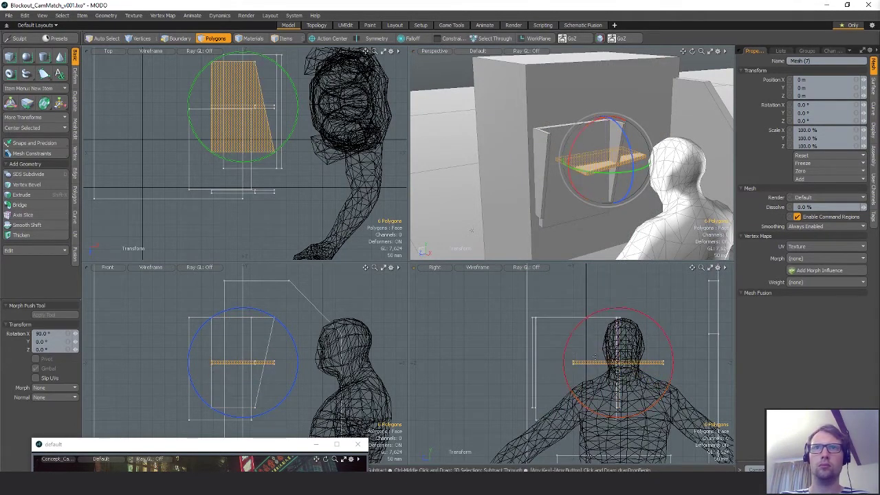
pyautogui.press('w')
pyautogui.moveTo(662, 325); pyautogui.dragTo(619, 278)
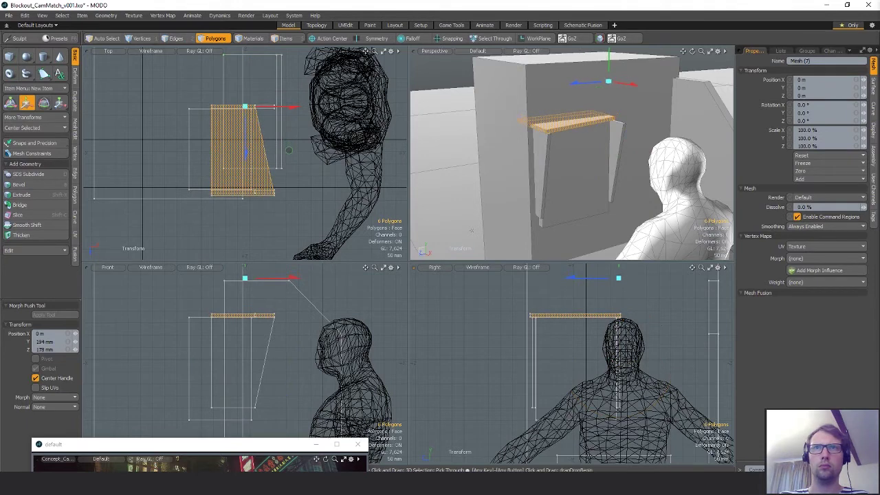
# Fit the top slab to the side slabs by moving its end vertices 14 mm along Z and snapping its short corner 80 mm along X
pyautogui.press('1')
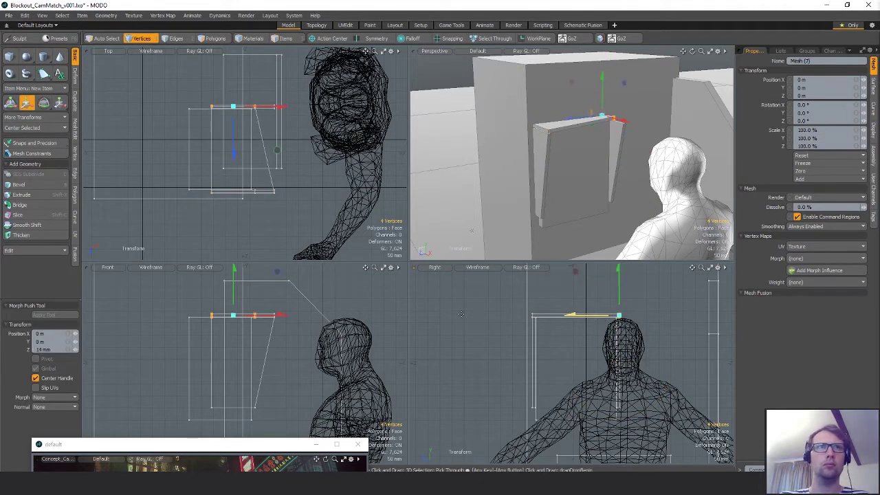
pyautogui.press('q')
pyautogui.moveTo(240, 129)
pyautogui.keyDown('ctrl'); pyautogui.mouseDown(button='right')
pyautogui.moveTo(187, 107)
pyautogui.moveTo(206, 123)
pyautogui.mouseUp(button='right'); pyautogui.keyUp('ctrl')
pyautogui.press('w')
pyautogui.press('x')
pyautogui.moveTo(301, 109); pyautogui.dragTo(266, 115)
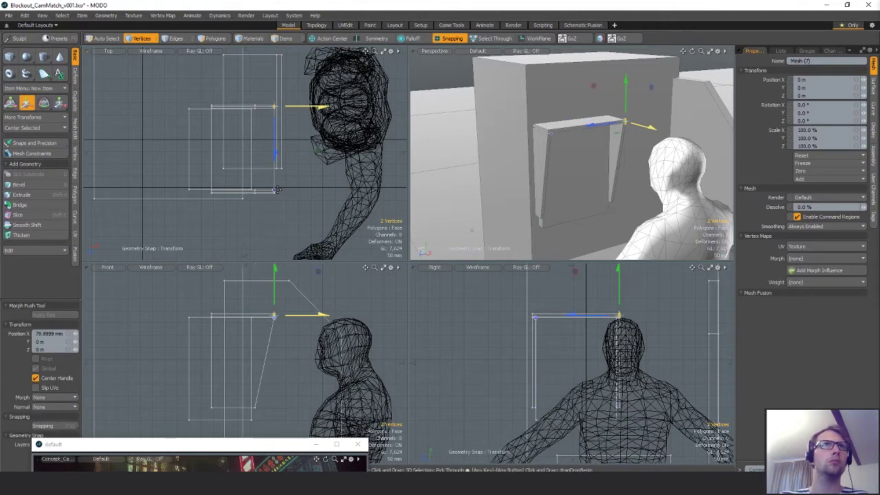
pyautogui.press('q')
pyautogui.keyDown('alt'); pyautogui.moveTo(598, 169); pyautogui.dragTo(576, 200); pyautogui.keyUp('alt')
pyautogui.press('x')
# Place a copy of the small screen box higher up, near the large box's upper edge on the side flap's side
pyautogui.press('3')
pyautogui.click(576, 199)
pyautogui.doubleClick(575, 200)
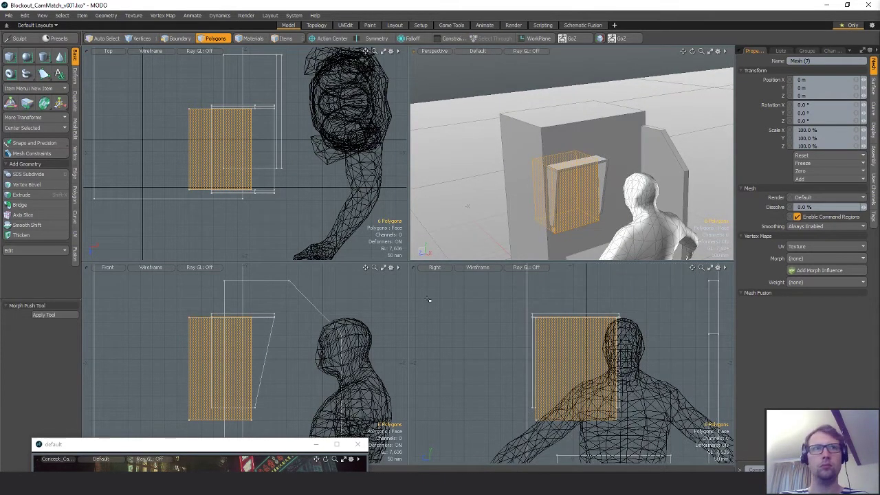
pyautogui.press('w')
pyautogui.scroll(-2, 589, 351)
pyautogui.keyDown('alt'); pyautogui.keyDown('shift'); pyautogui.moveTo(589, 351); pyautogui.dragTo(629, 356); pyautogui.keyUp('shift'); pyautogui.keyUp('alt')
# Scale the copied box to about 32.5% in Y and Z and nudge it into place at the large box's upper edge
pyautogui.press('r')
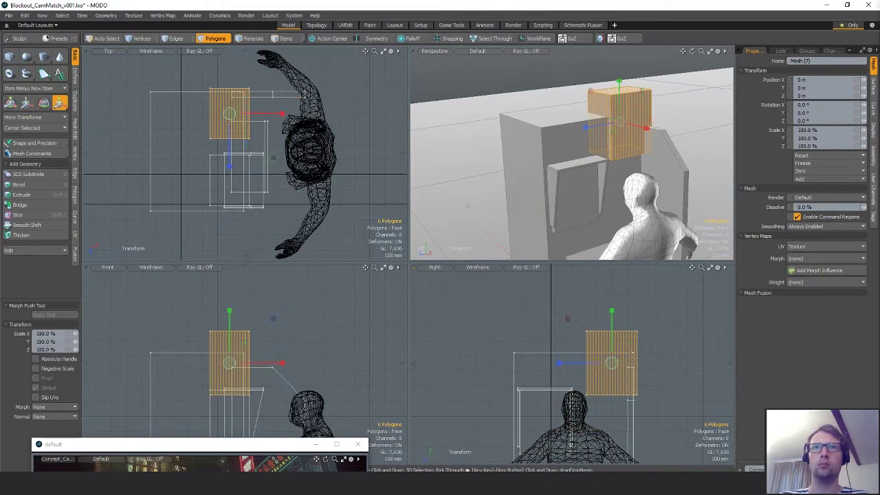
pyautogui.moveTo(568, 319); pyautogui.dragTo(519, 319)
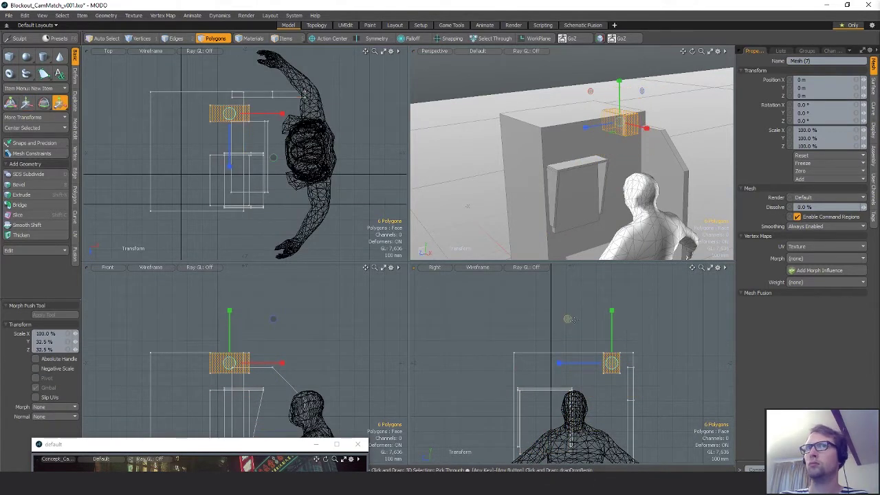
pyautogui.press('w')
pyautogui.moveTo(670, 349)
pyautogui.mouseDown()
pyautogui.moveTo(662, 338)
pyautogui.moveTo(667, 342)
pyautogui.mouseUp()
pyautogui.press('space')
pyautogui.click(670, 350)
pyautogui.keyDown('alt'); pyautogui.keyDown('shift'); pyautogui.moveTo(590, 165); pyautogui.dragTo(577, 150); pyautogui.keyUp('shift'); pyautogui.keyUp('alt')
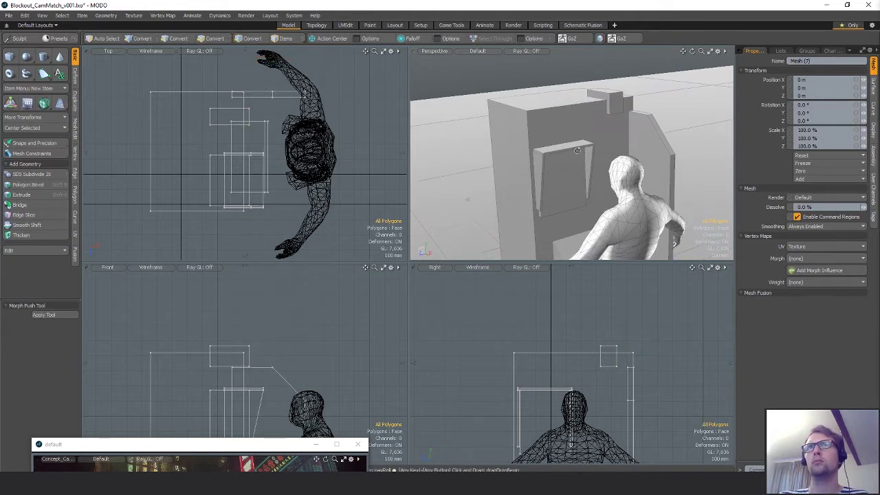
# Reduce the depth of the little upper box by moving its back edges forward along X
pyautogui.press('3')
pyautogui.doubleClick(608, 106)
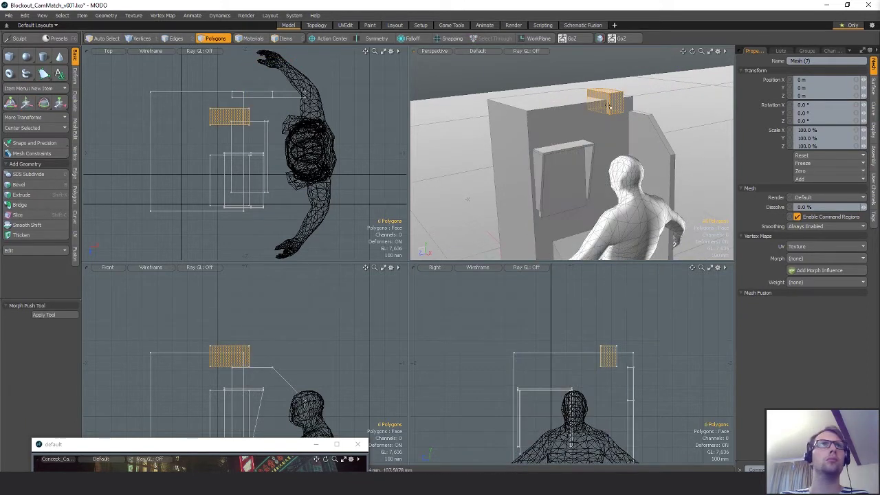
pyautogui.click(143, 118)
pyautogui.press('2')
pyautogui.moveTo(197, 103); pyautogui.dragTo(221, 133, button='right')
pyautogui.press('w')
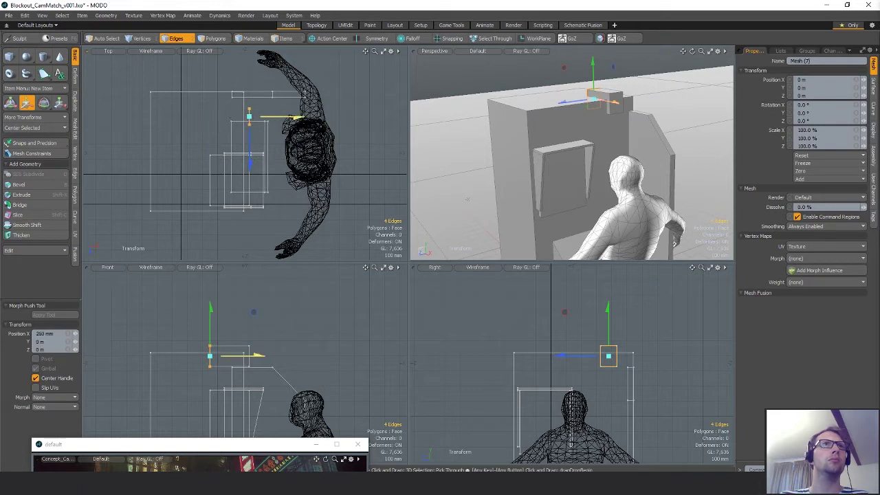
pyautogui.moveTo(297, 118); pyautogui.dragTo(289, 117)
pyautogui.press('space')
pyautogui.click(365, 117)
pyautogui.keyDown('alt'); pyautogui.moveTo(602, 180); pyautogui.dragTo(637, 128); pyautogui.keyUp('alt')
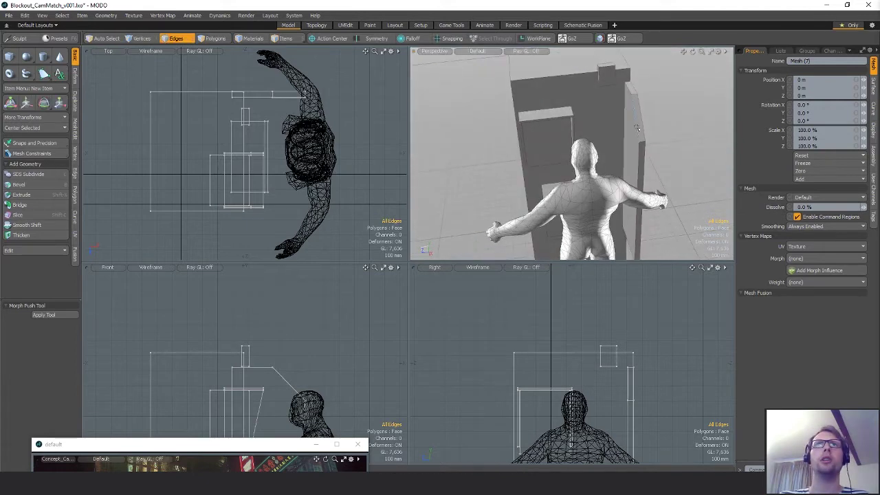
# Narrow the large box by moving its flap-side vertices, together with the side flap and the little upper box, 105 mm along Z
pyautogui.press('1')
pyautogui.moveTo(177, 108); pyautogui.dragTo(89, 63, button='right')
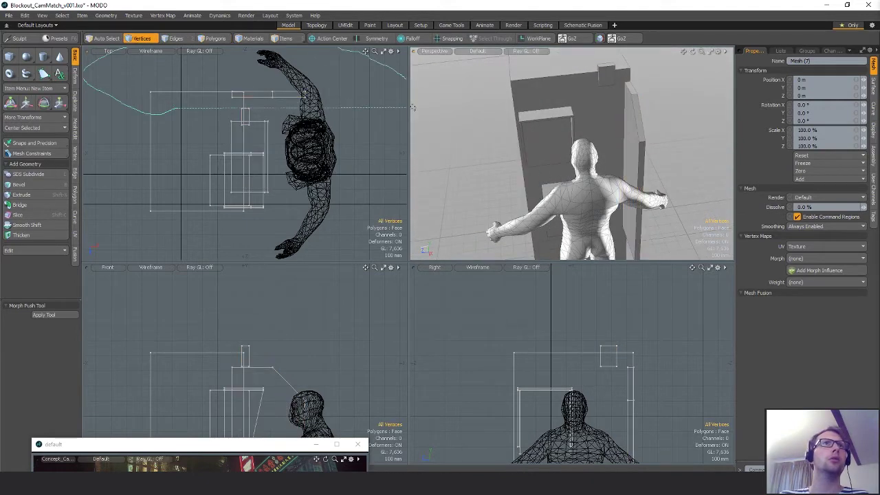
pyautogui.moveTo(412, 106); pyautogui.dragTo(413, 107, button='right')
pyautogui.press('w')
pyautogui.press('space')
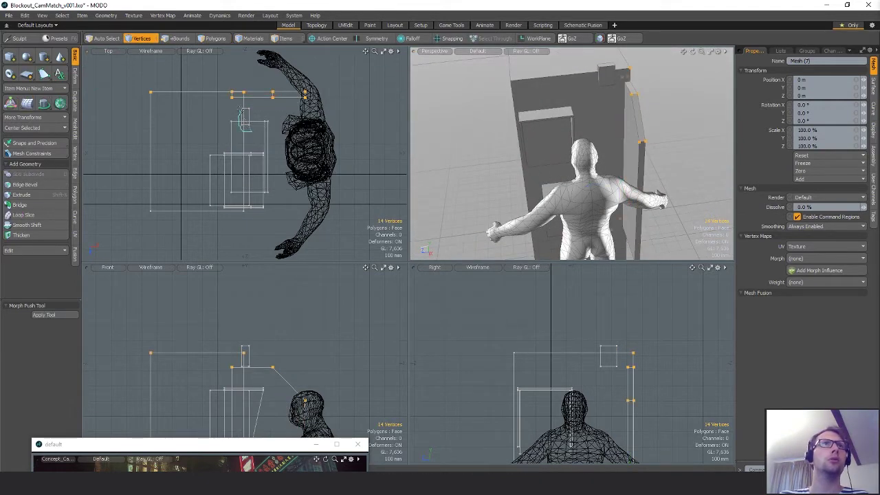
pyautogui.keyDown('shift'); pyautogui.moveTo(241, 110); pyautogui.dragTo(268, 110, button='right'); pyautogui.keyUp('shift')
pyautogui.press('w')
pyautogui.moveTo(228, 156); pyautogui.dragTo(229, 175)
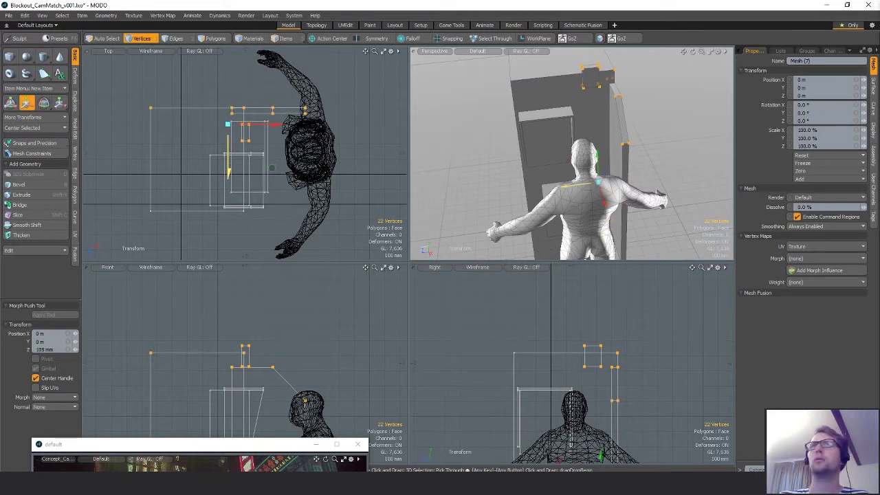
pyautogui.press('q')
# Scale the screen box and its three surrounding slabs to about 71% in Z and shift them slightly along Z
pyautogui.press('3')
pyautogui.keyDown('alt'); pyautogui.moveTo(530, 129); pyautogui.dragTo(557, 147); pyautogui.keyUp('alt')
pyautogui.moveTo(528, 143); pyautogui.dragTo(586, 123)
pyautogui.press(']')
pyautogui.press('r')
pyautogui.moveTo(509, 136); pyautogui.dragTo(520, 135)
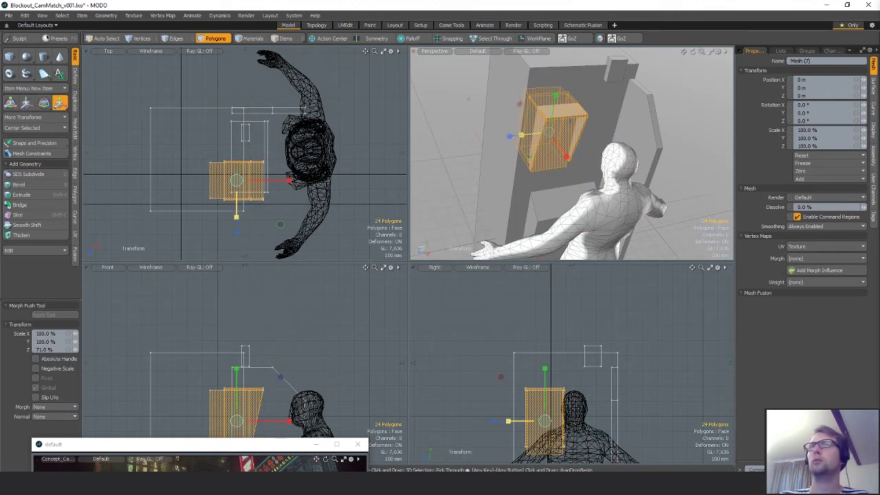
pyautogui.press('w')
pyautogui.moveTo(510, 136); pyautogui.dragTo(505, 137)
pyautogui.press('q')
# Move the large box's flap-side vertices, the side flap and the little upper box another 65 mm along Z
pyautogui.keyDown('alt'); pyautogui.moveTo(716, 123); pyautogui.dragTo(645, 134); pyautogui.keyUp('alt')
pyautogui.keyDown('alt'); pyautogui.keyDown('shift'); pyautogui.moveTo(177, 123); pyautogui.dragTo(173, 145); pyautogui.keyUp('shift'); pyautogui.keyUp('alt')
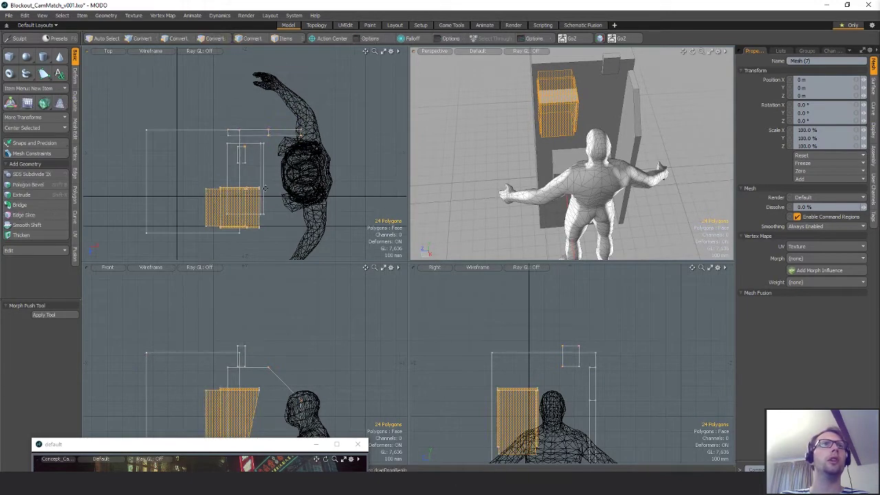
pyautogui.press('2')
pyautogui.press('3')
pyautogui.press('1')
pyautogui.moveTo(160, 140); pyautogui.dragTo(278, 96, button='right')
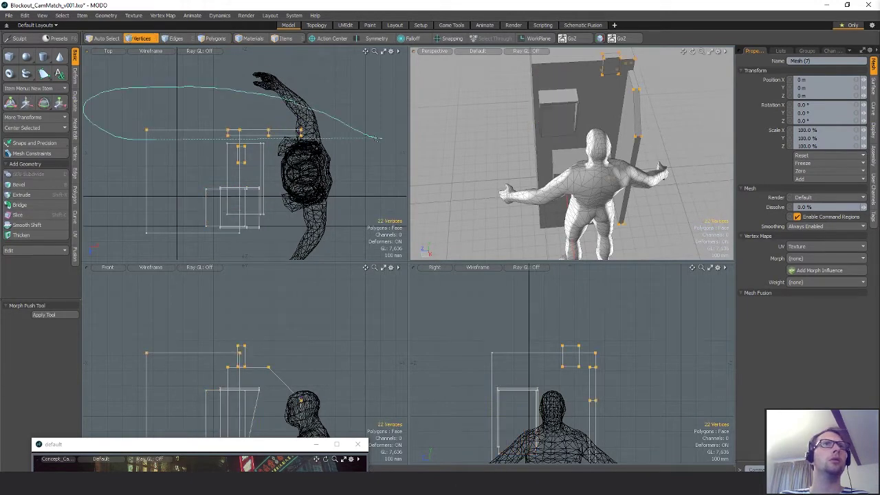
pyautogui.moveTo(376, 138); pyautogui.dragTo(382, 138, button='right')
pyautogui.press('w')
pyautogui.moveTo(224, 193); pyautogui.dragTo(224, 200)
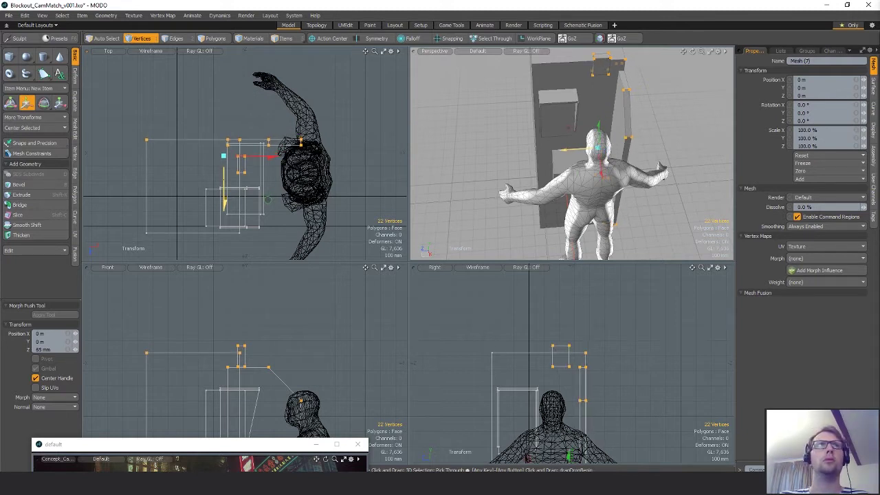
# Narrow the console box slightly along Z and move it 35 mm along Z
pyautogui.press('space')
pyautogui.press('space')
pyautogui.press('space')
pyautogui.doubleClick(257, 210)
pyautogui.press('w')
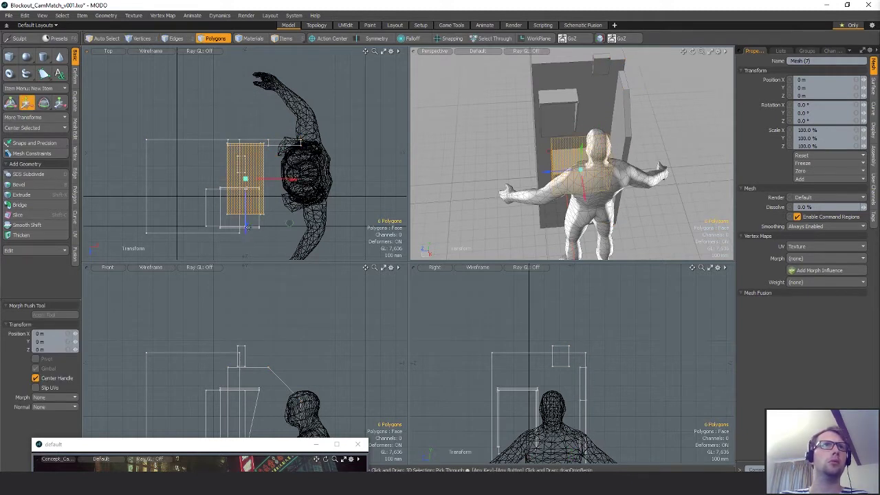
pyautogui.moveTo(248, 228); pyautogui.dragTo(246, 234)
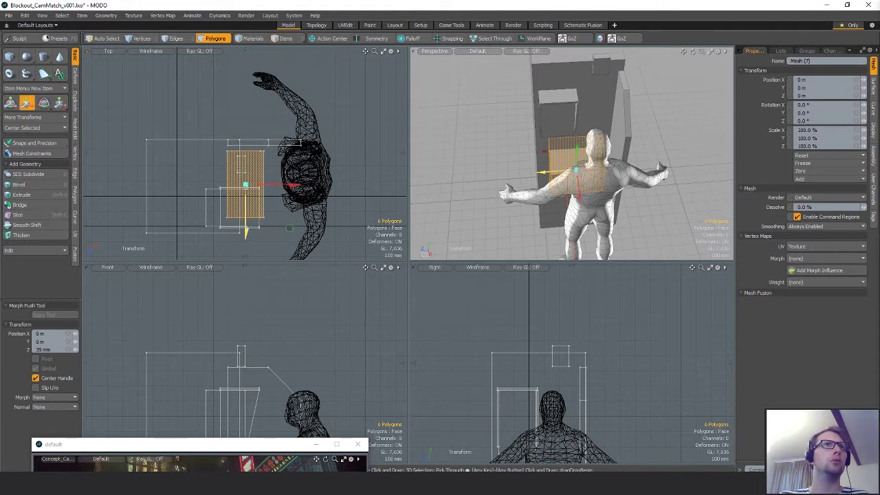
pyautogui.press('space')
pyautogui.click(288, 235)
# Raise the console box 165 mm along Y and scale down its height
pyautogui.keyDown('alt'); pyautogui.moveTo(462, 227); pyautogui.dragTo(536, 127); pyautogui.keyUp('alt')
pyautogui.doubleClick(563, 208)
pyautogui.press('w')
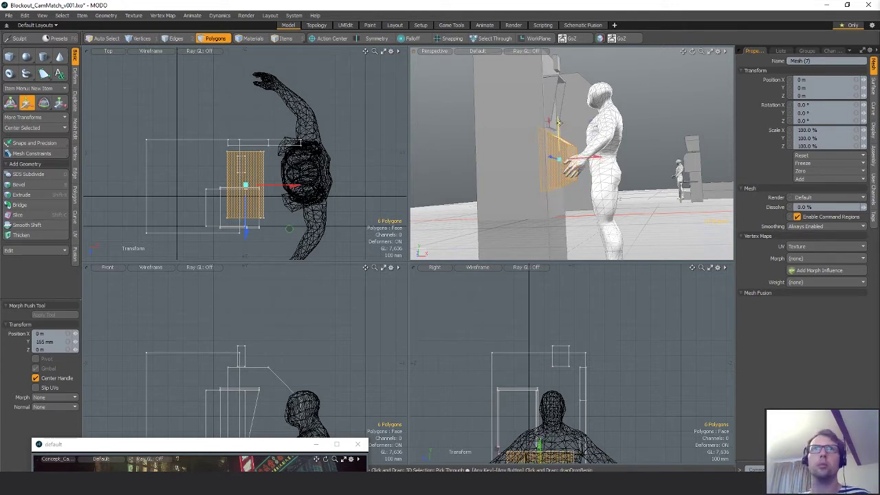
pyautogui.press('r')
pyautogui.press('w')
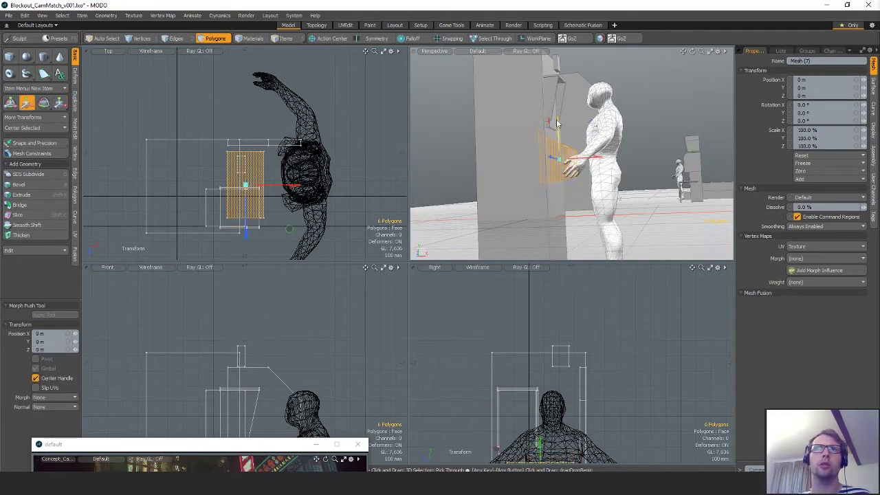
pyautogui.keyDown('alt'); pyautogui.moveTo(627, 165); pyautogui.dragTo(555, 142); pyautogui.keyUp('alt')
pyautogui.press('space')
# Lower the screen box together with its surrounding slabs by moving them -10 mm along Y
pyautogui.scroll(3, 557, 141)
pyautogui.doubleClick(557, 138)
pyautogui.doubleClick(554, 142)
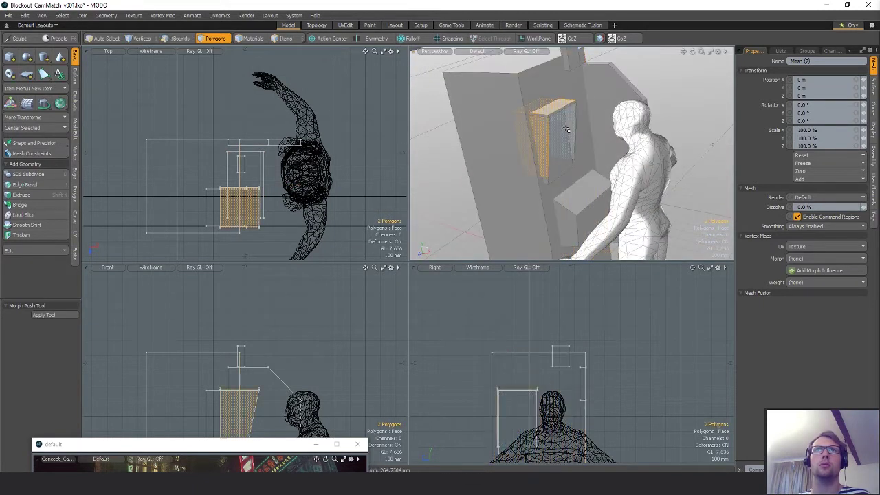
pyautogui.press('w')
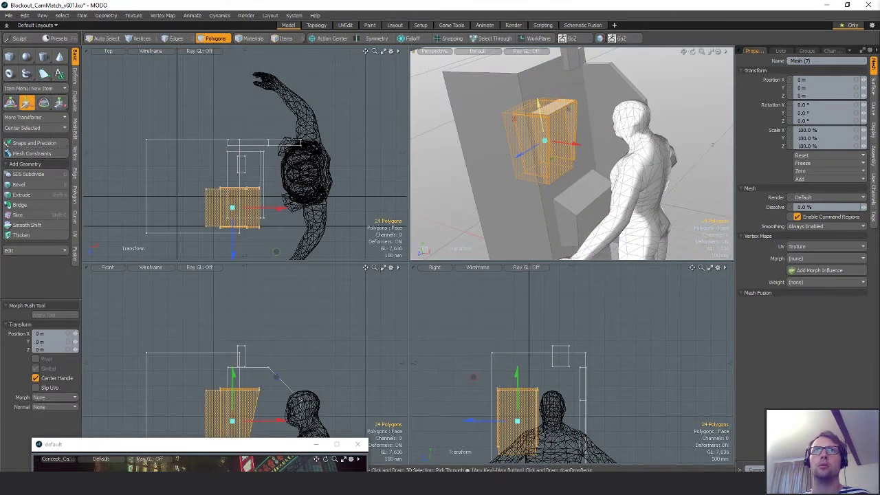
pyautogui.moveTo(540, 109); pyautogui.dragTo(551, 76)
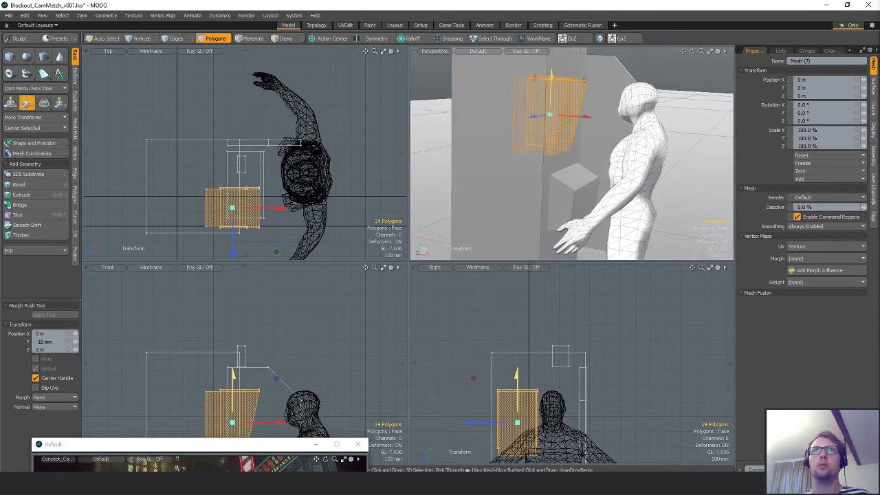
pyautogui.press('q')
pyautogui.click(622, 90)
# Scale the whole booth slightly wider along Z and rename its mesh to bank_machine
pyautogui.keyDown('alt'); pyautogui.moveTo(622, 90); pyautogui.dragTo(584, 200); pyautogui.keyUp('alt')
pyautogui.press('r')
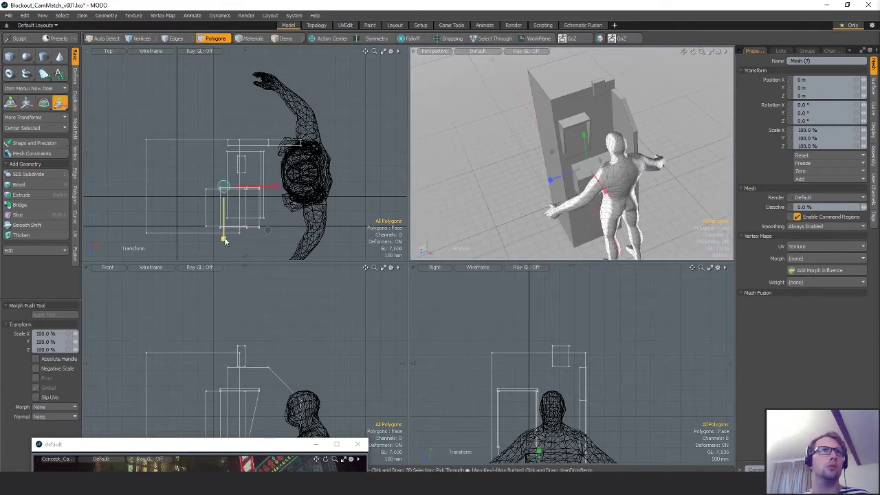
pyautogui.moveTo(224, 240); pyautogui.dragTo(225, 243)
pyautogui.press('q')
pyautogui.keyDown('alt'); pyautogui.moveTo(633, 189); pyautogui.dragTo(602, 161); pyautogui.keyUp('alt')
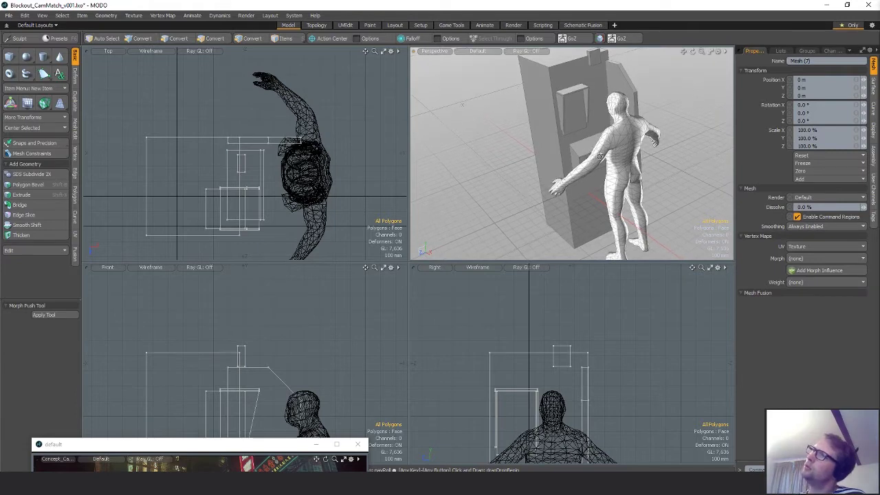
pyautogui.keyDown('alt'); pyautogui.moveTo(613, 122); pyautogui.dragTo(650, 146); pyautogui.keyUp('alt')
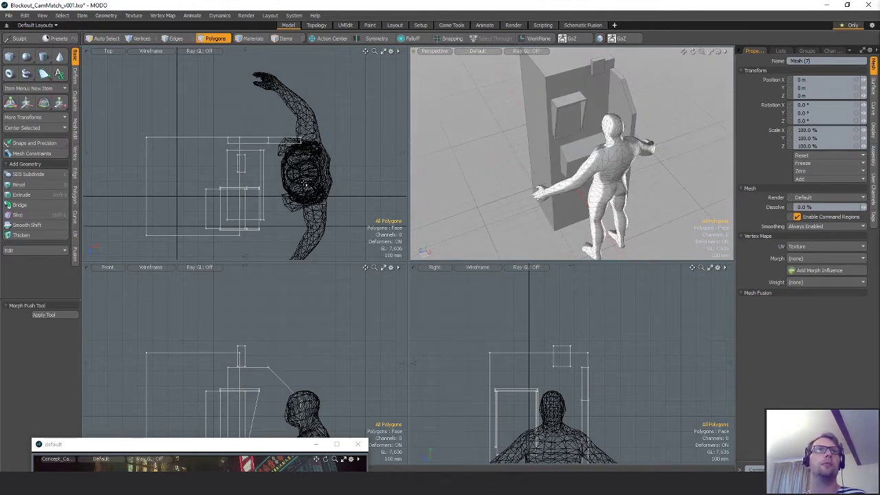
pyautogui.scroll(-4, 330, 131)
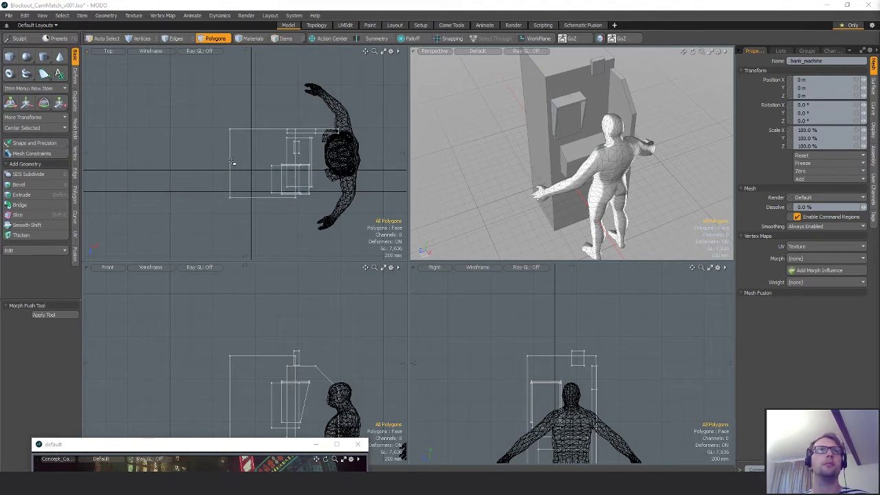
# Select all scene meshes except the bank machine, including the ground, and raise them 600 mm along Y with geometry snapping
pyautogui.scroll(-4, 232, 162)
pyautogui.keyDown('alt'); pyautogui.keyDown('shift'); pyautogui.moveTo(254, 213); pyautogui.dragTo(257, 134); pyautogui.keyUp('shift'); pyautogui.keyUp('alt')
pyautogui.keyDown('alt'); pyautogui.moveTo(599, 218); pyautogui.dragTo(623, 193); pyautogui.keyUp('alt')
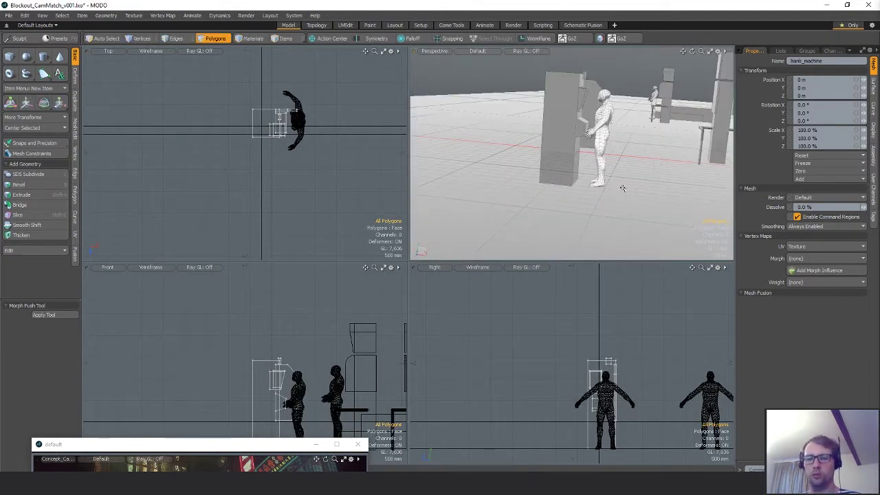
pyautogui.press('5')
pyautogui.click(644, 191)
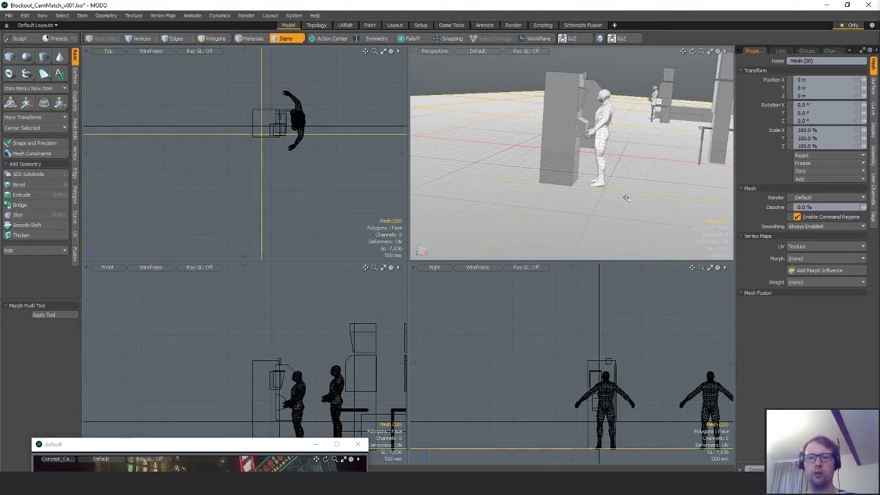
pyautogui.press('3')
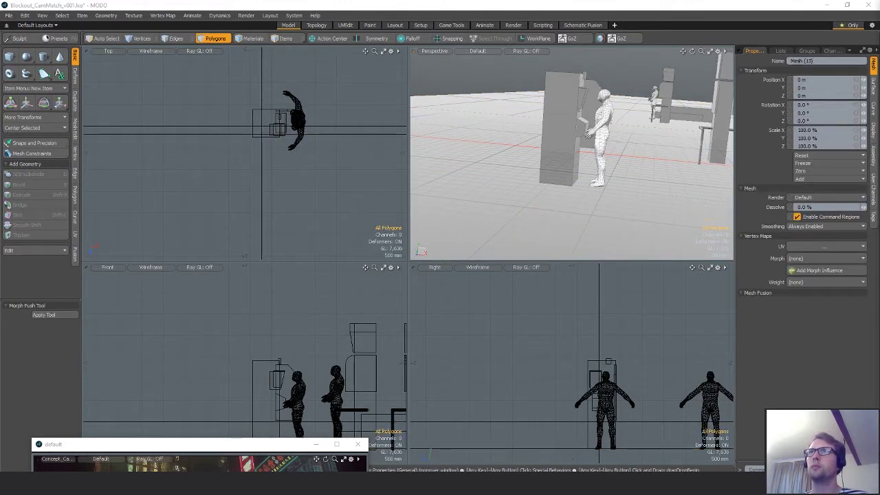
pyautogui.keyDown('alt'); pyautogui.keyDown('shift'); pyautogui.moveTo(601, 377); pyautogui.dragTo(588, 353); pyautogui.keyUp('shift'); pyautogui.keyUp('alt')
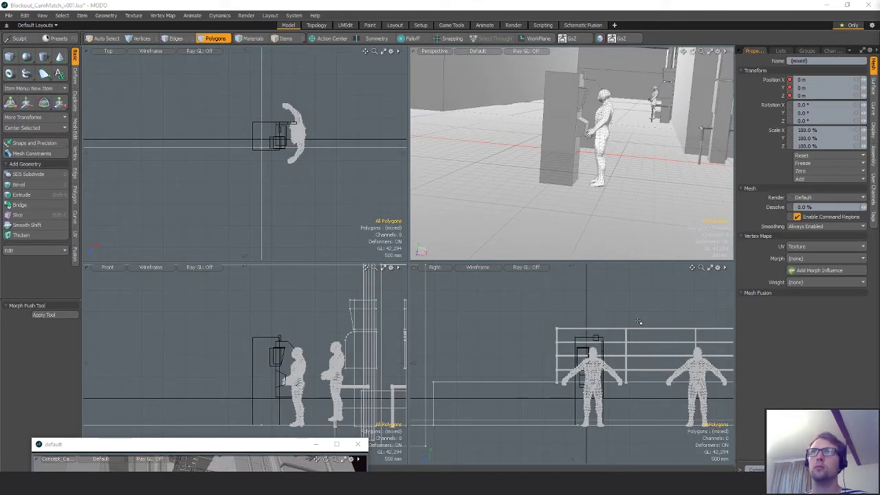
pyautogui.press('w')
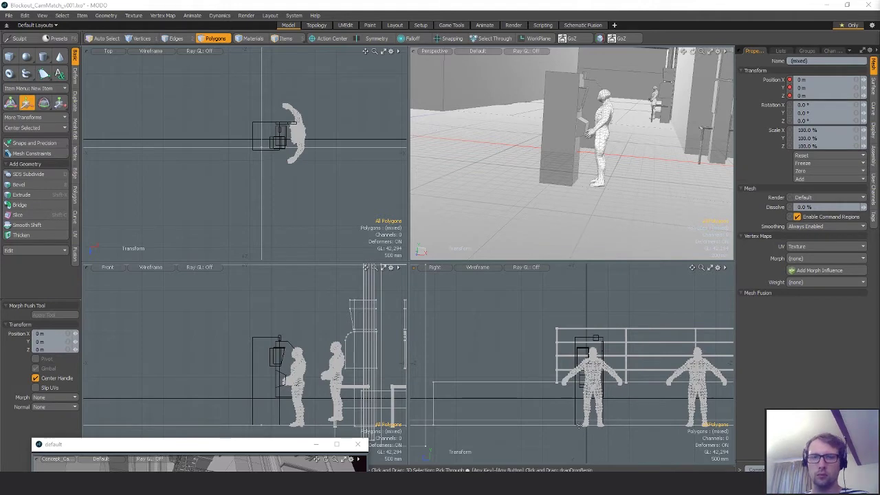
pyautogui.press('x')
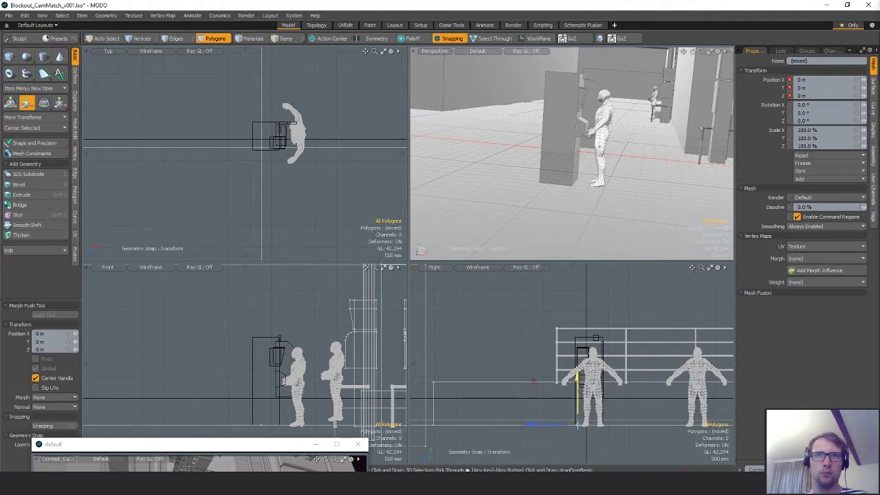
pyautogui.moveTo(577, 425); pyautogui.dragTo(575, 400)
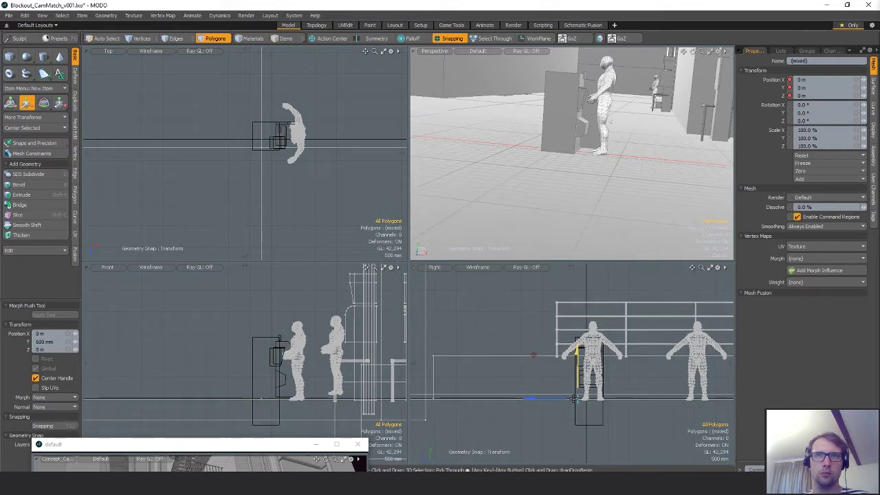
# Switch the snapping type from geometry to grid and fine-adjust the height of the raised meshes
pyautogui.click(49, 424)
pyautogui.click(145, 258)
pyautogui.click(146, 248)
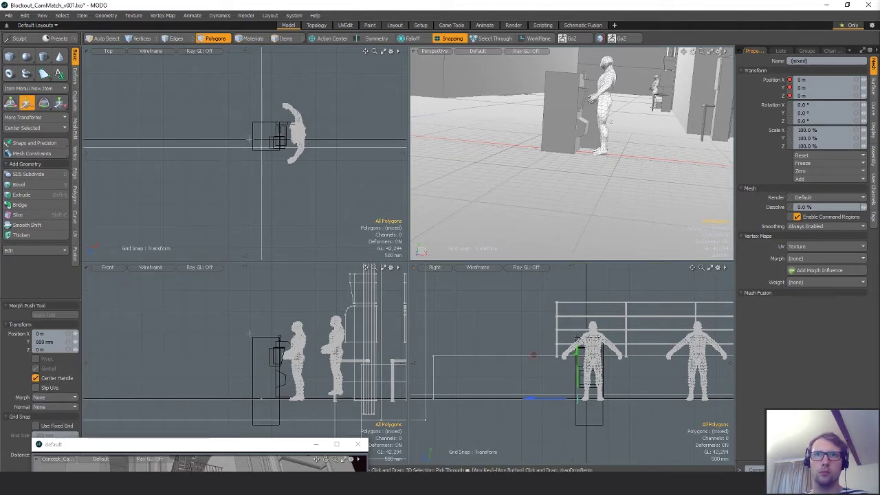
pyautogui.moveTo(579, 373)
pyautogui.mouseDown()
pyautogui.moveTo(579, 395)
pyautogui.moveTo(580, 377)
pyautogui.mouseUp()
pyautogui.press('space')
# Bring the floating camera view fully into sight and duplicate Concept_Camera
pyautogui.moveTo(601, 184)
pyautogui.keyDown('alt'); pyautogui.mouseDown()
pyautogui.moveTo(608, 226)
pyautogui.moveTo(520, 186)
pyautogui.moveTo(594, 186)
pyautogui.moveTo(618, 197)
pyautogui.moveTo(608, 189)
pyautogui.mouseUp(); pyautogui.keyUp('alt')
pyautogui.moveTo(259, 445); pyautogui.dragTo(268, 268)
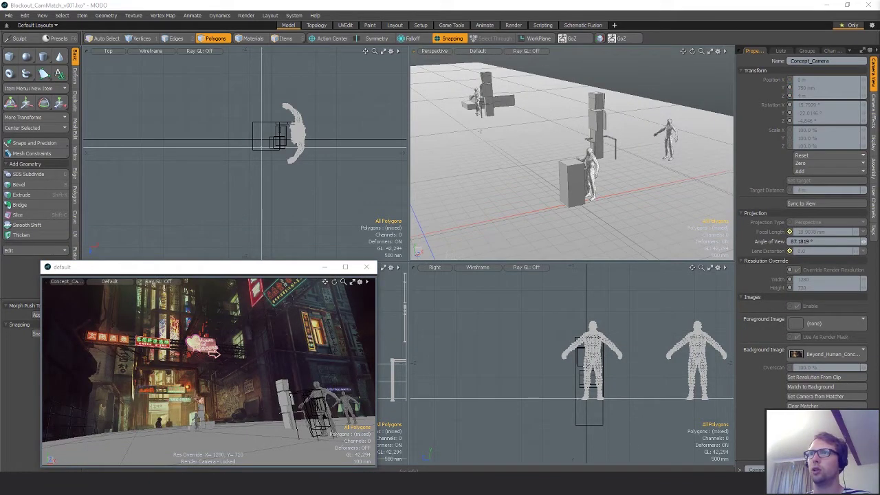
pyautogui.hotkey('ctrl', 'd')
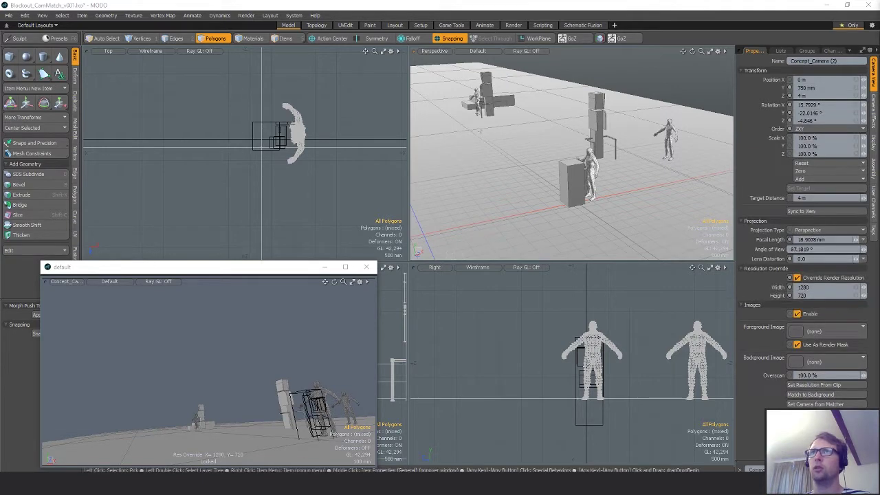
# Try setting the duplicated camera's Y position to 0 m, and undo it
pyautogui.click(824, 87)
pyautogui.write('0')
pyautogui.press('Return')
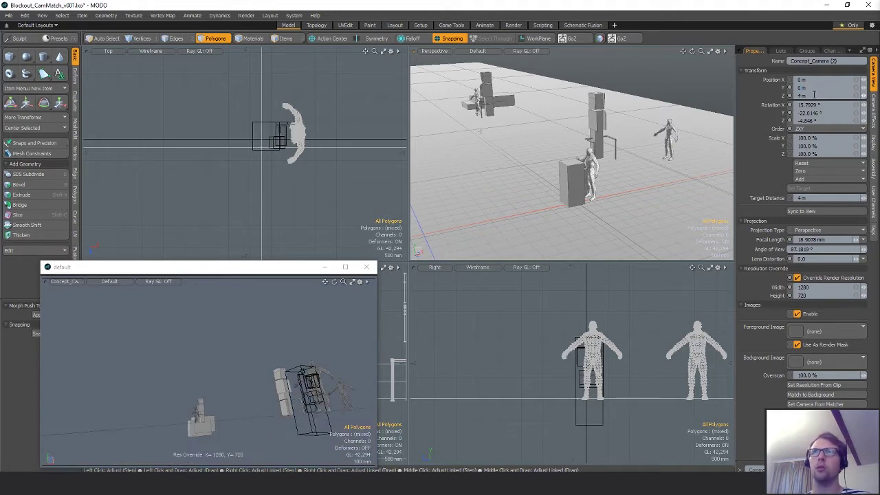
pyautogui.keyDown('alt'); pyautogui.moveTo(521, 203); pyautogui.dragTo(510, 216); pyautogui.keyUp('alt')
pyautogui.hotkey('ctrl', 'z')
# Turn snapping off, set the action center to Local and move the duplicated camera up to about Y 1.23 m, Z 4.14 m
pyautogui.press('w')
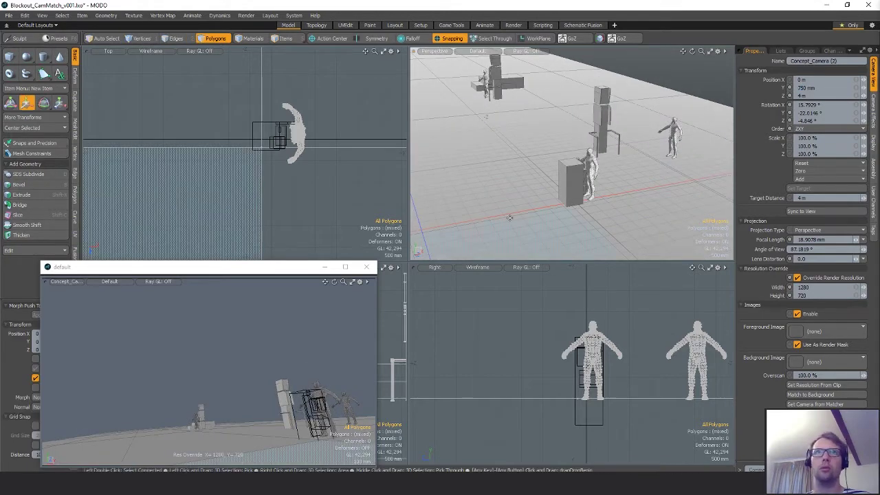
pyautogui.keyDown('ctrl'); pyautogui.keyDown('alt'); pyautogui.moveTo(602, 193); pyautogui.dragTo(485, 68); pyautogui.keyUp('alt'); pyautogui.keyUp('ctrl')
pyautogui.press('x')
pyautogui.press('alt')
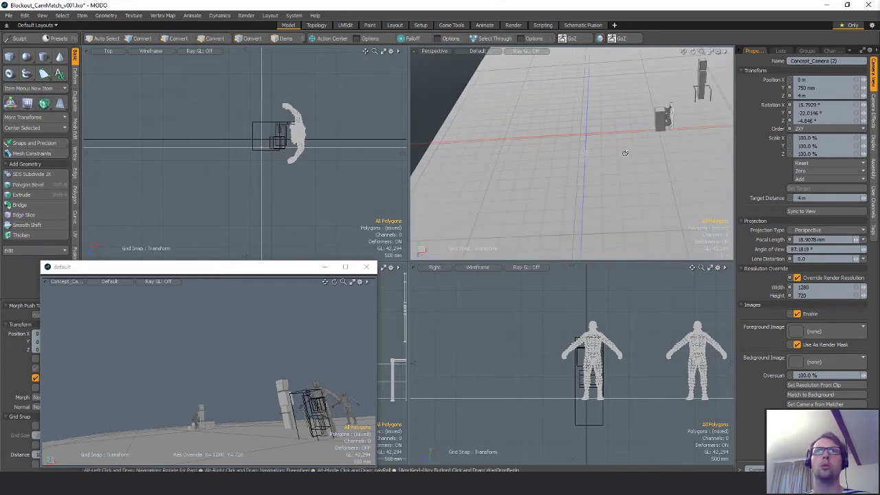
pyautogui.press('q')
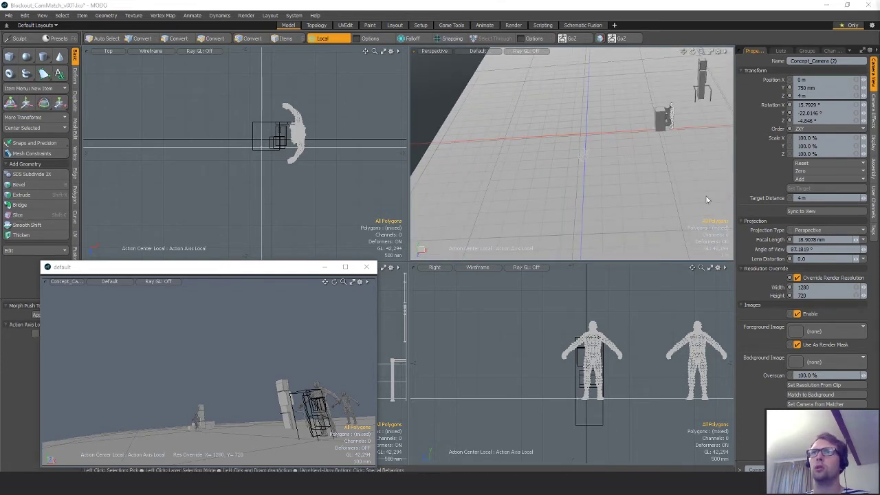
pyautogui.press('5')
pyautogui.keyDown('alt'); pyautogui.keyDown('shift'); pyautogui.moveTo(629, 168); pyautogui.dragTo(582, 144); pyautogui.keyUp('shift'); pyautogui.keyUp('alt')
pyautogui.press('w')
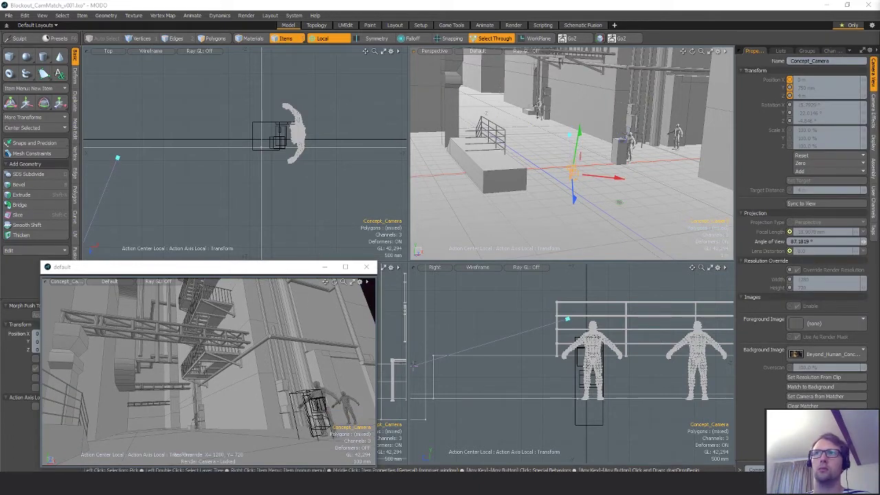
# Compare the framing of the alley through the original Concept_Camera and the moved duplicate
pyautogui.hotkey('ctrl', 'shift', 'z')
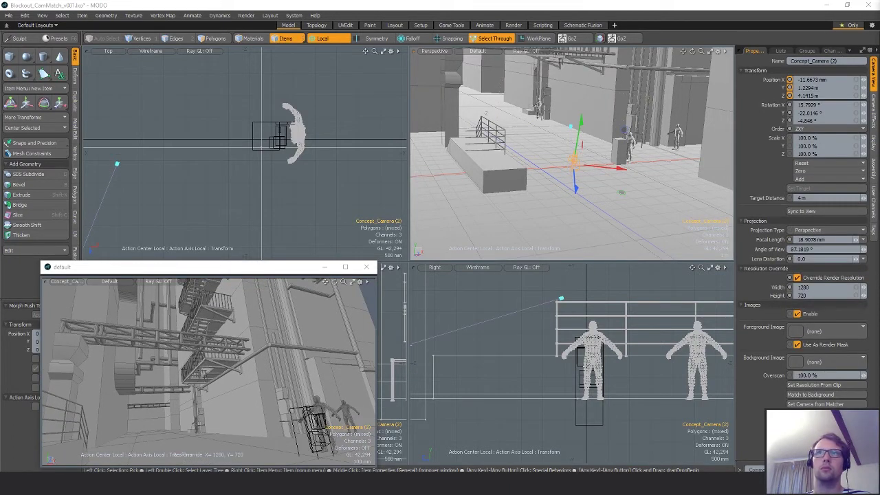
pyautogui.hotkey('ctrl', 'z')
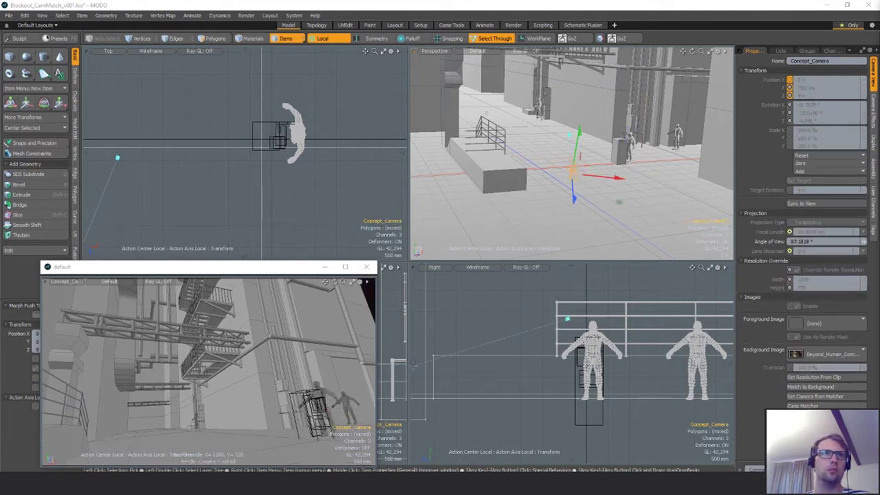
pyautogui.hotkey('ctrl', 'shift', 'z')
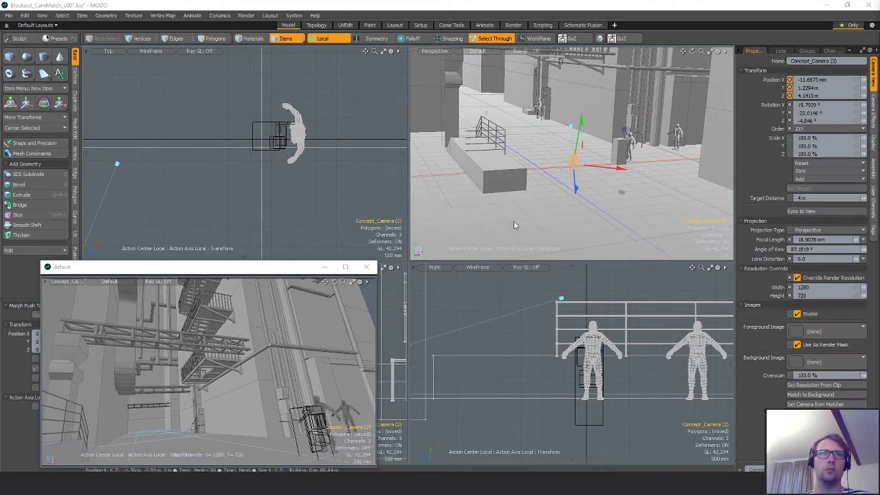
pyautogui.keyDown('alt'); pyautogui.moveTo(610, 200); pyautogui.dragTo(573, 239); pyautogui.keyUp('alt')
pyautogui.moveTo(310, 261); pyautogui.dragTo(304, 255)
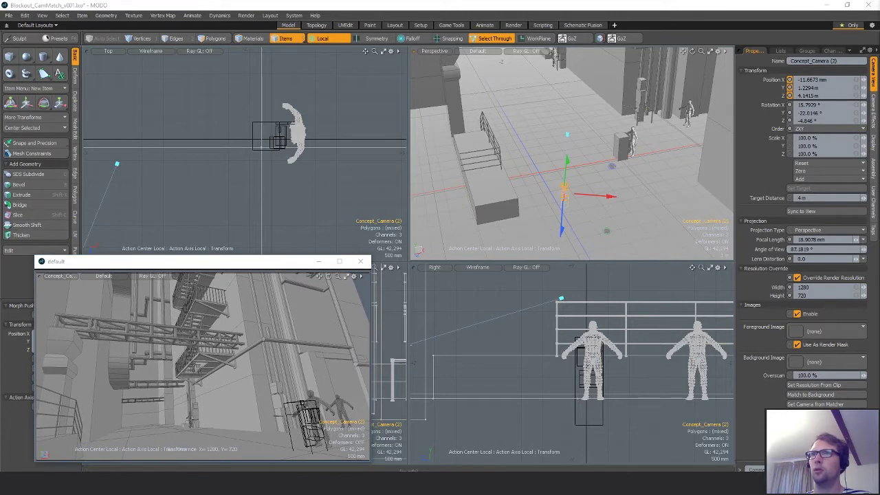
# Lock the duplicated camera's transforms and move the floating camera view out of the main workspace
pyautogui.press('\\')
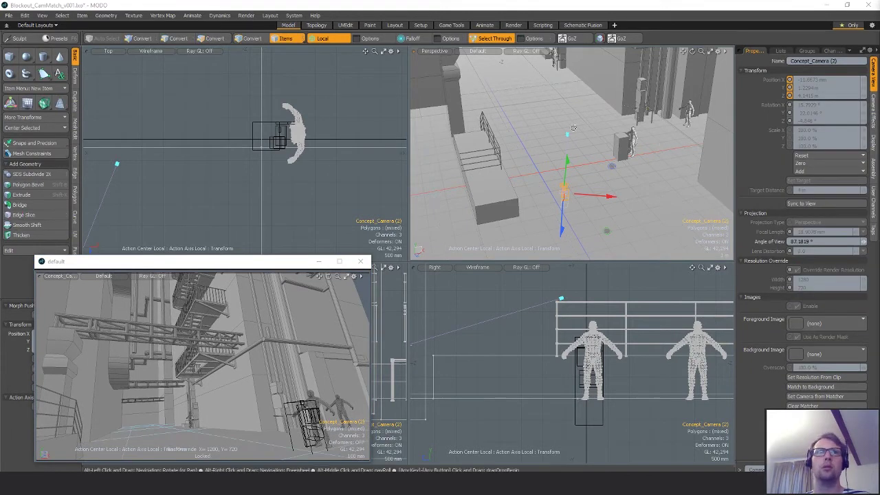
pyautogui.keyDown('alt'); pyautogui.moveTo(620, 195); pyautogui.dragTo(343, 254); pyautogui.keyUp('alt')
pyautogui.moveTo(257, 261); pyautogui.dragTo(879, 237)
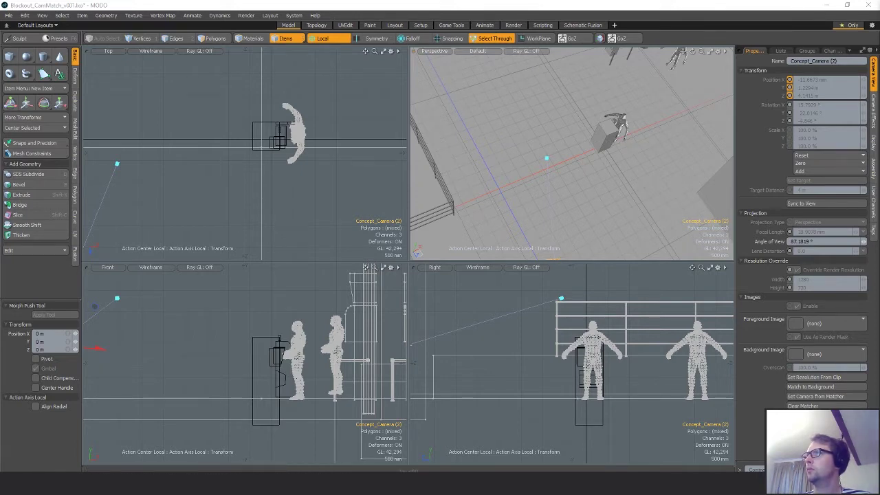
# Select the bank_machine mesh and move its geometry 60 mm along X and 100 mm along Z with grid snapping
pyautogui.click(717, 195)
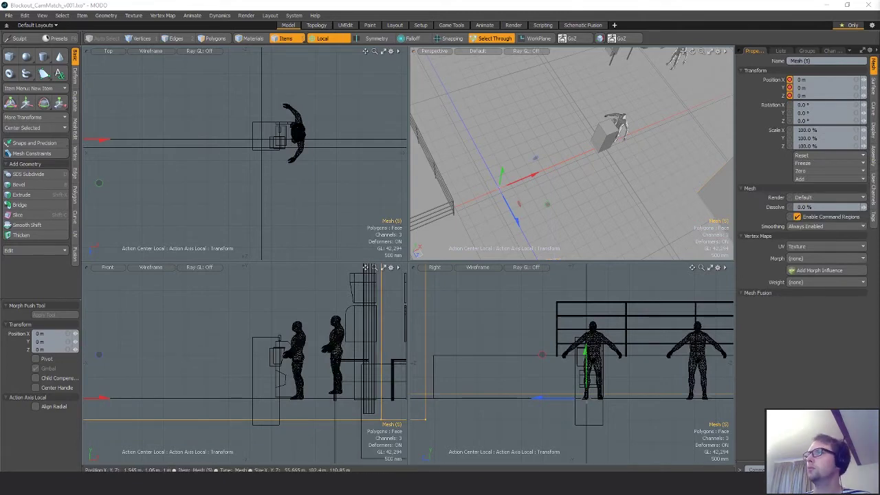
pyautogui.click(635, 141)
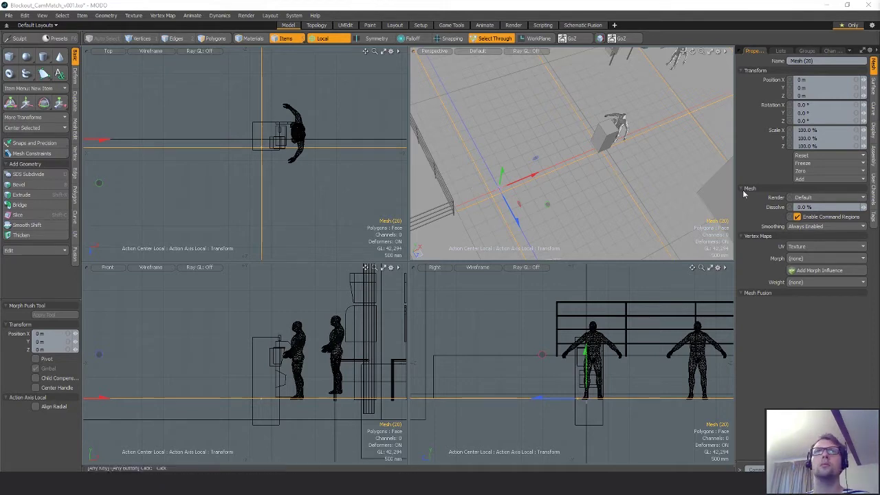
pyautogui.keyDown('alt'); pyautogui.moveTo(526, 225); pyautogui.dragTo(559, 182); pyautogui.keyUp('alt')
pyautogui.click(567, 180)
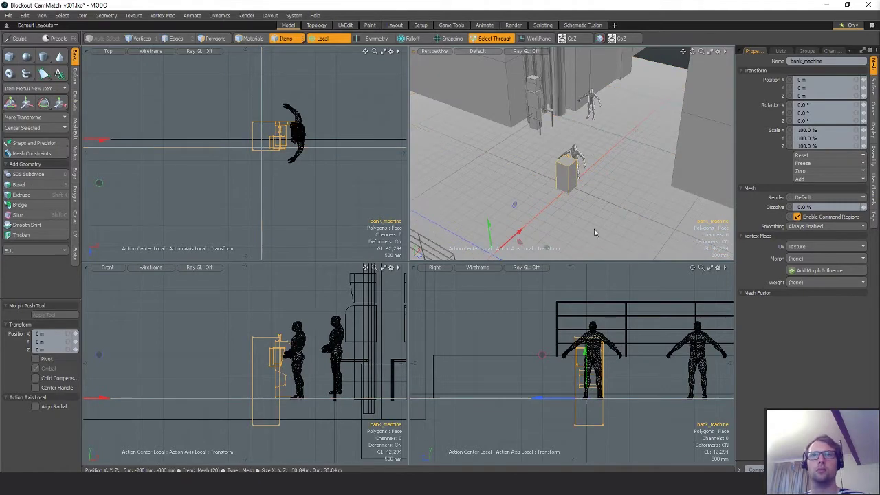
pyautogui.press('3')
pyautogui.scroll(5, 608, 426)
pyautogui.hotkey('alt', 'c')
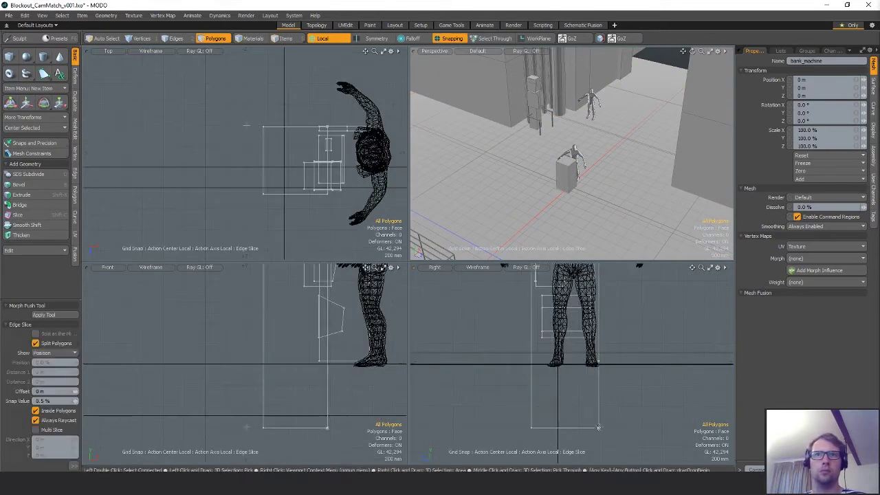
pyautogui.press('w')
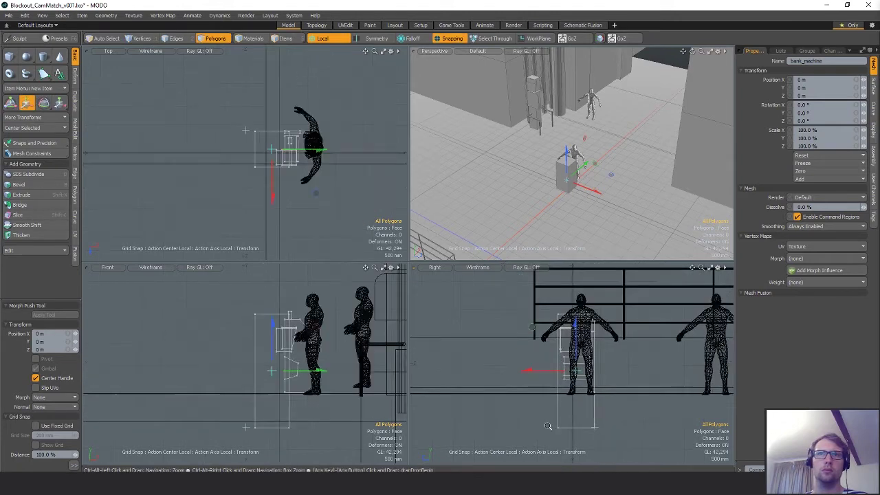
pyautogui.scroll(-3, 596, 428)
pyautogui.press('space')
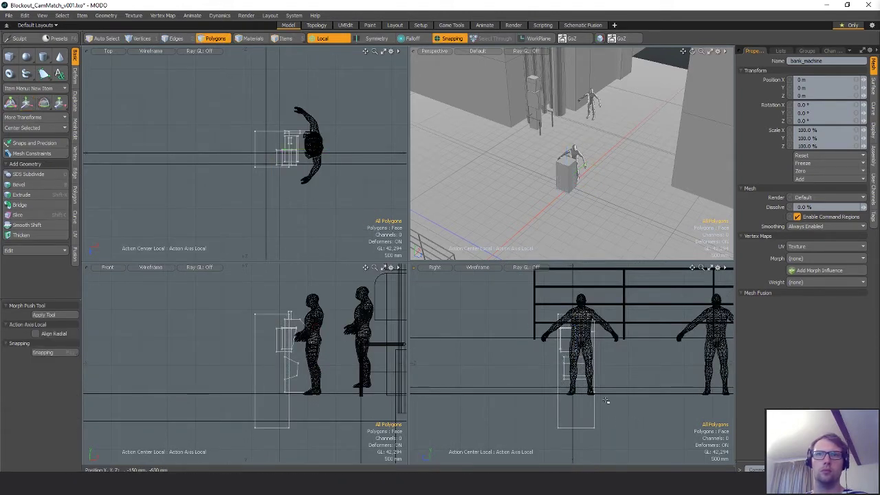
pyautogui.press('w')
pyautogui.moveTo(576, 419); pyautogui.dragTo(560, 427)
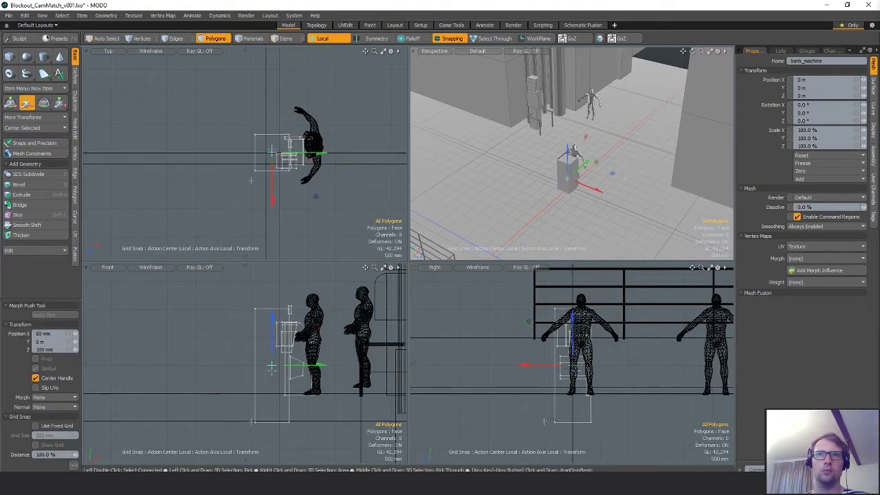
pyautogui.press('x')
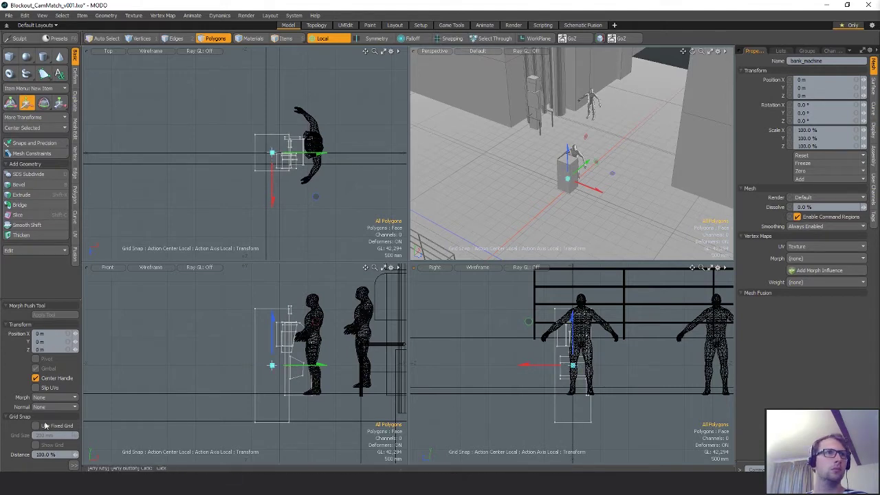
pyautogui.click(73, 465)
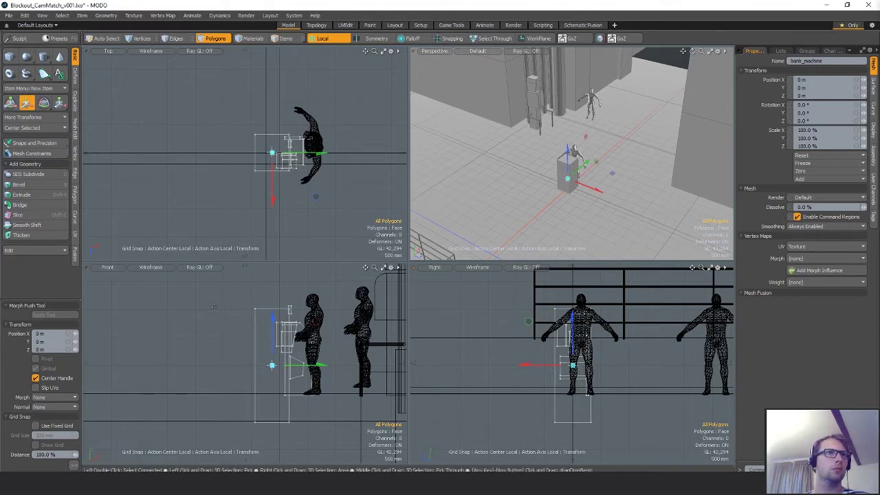
pyautogui.click(452, 39)
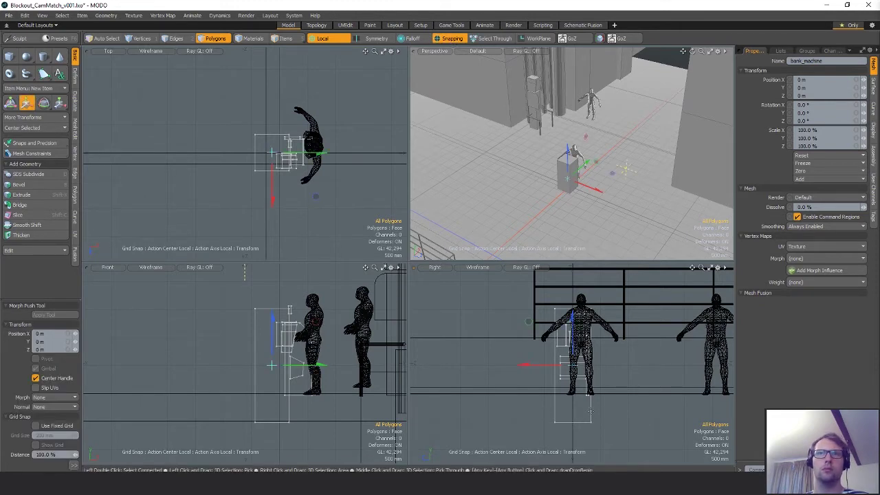
pyautogui.click(73, 465)
pyautogui.press('q')
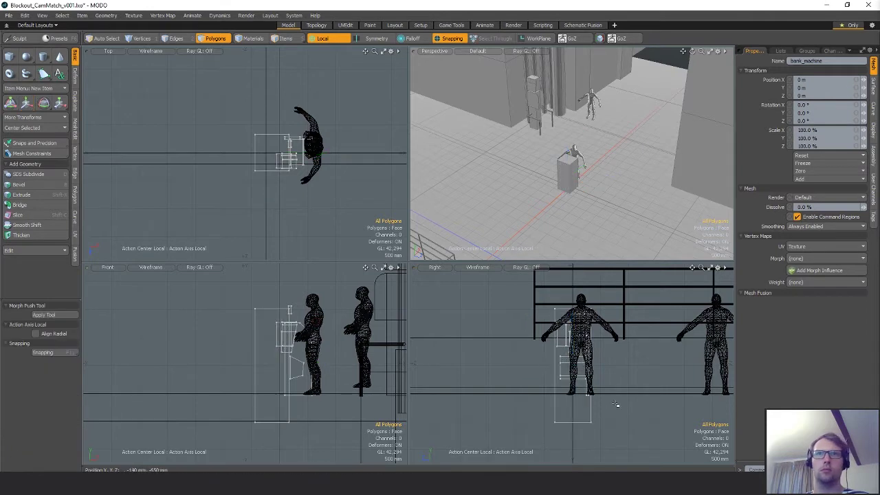
# Enable geometry snapping alongside grid snapping and move the bank machine slightly upward by its base corner
pyautogui.press('w')
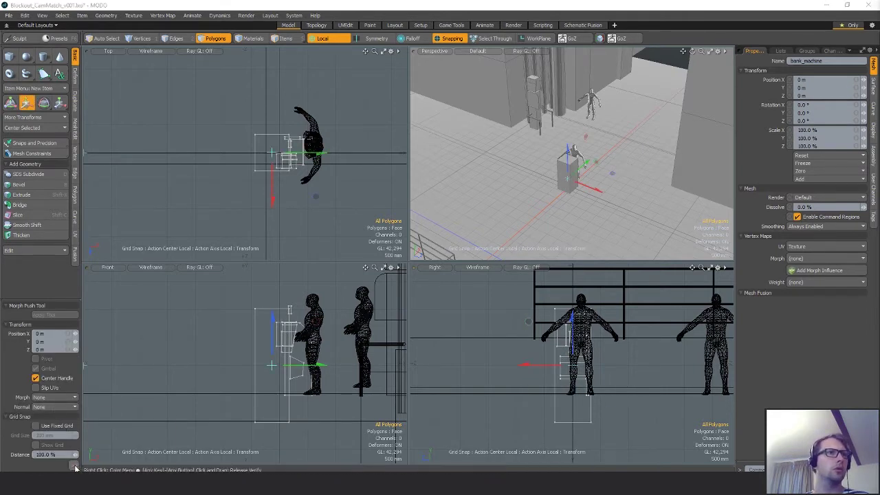
pyautogui.click(74, 465)
pyautogui.click(154, 465)
pyautogui.click(140, 248)
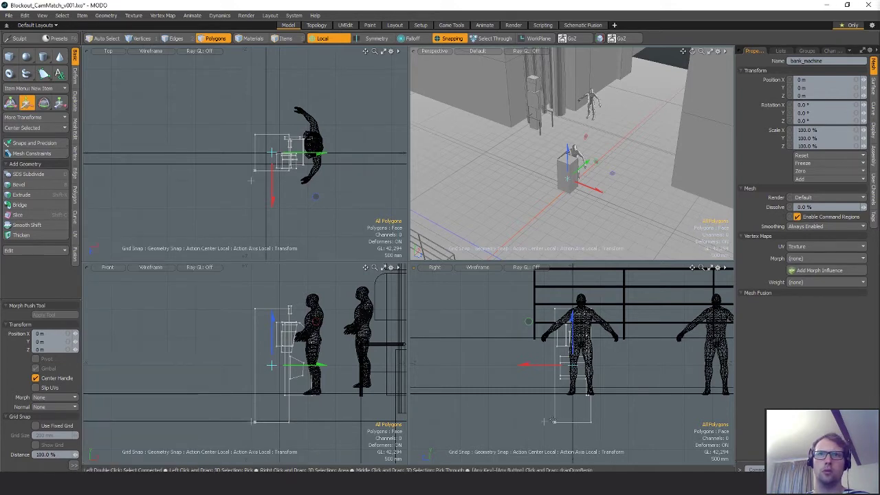
pyautogui.moveTo(552, 420); pyautogui.dragTo(555, 421)
pyautogui.press('q')
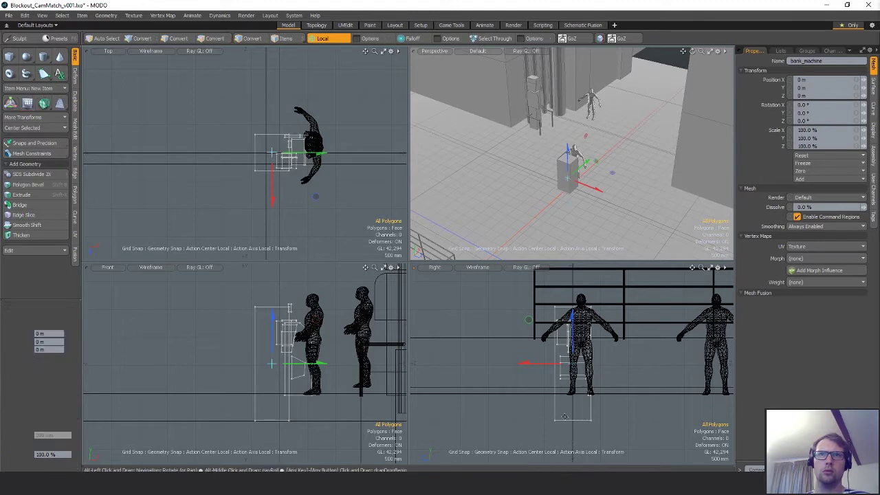
# Raise the bank machine geometry 480 mm by its base so it stands on the ground line at the figure's feet
pyautogui.press('w')
pyautogui.click(555, 420)
pyautogui.moveTo(556, 378); pyautogui.dragTo(556, 401)
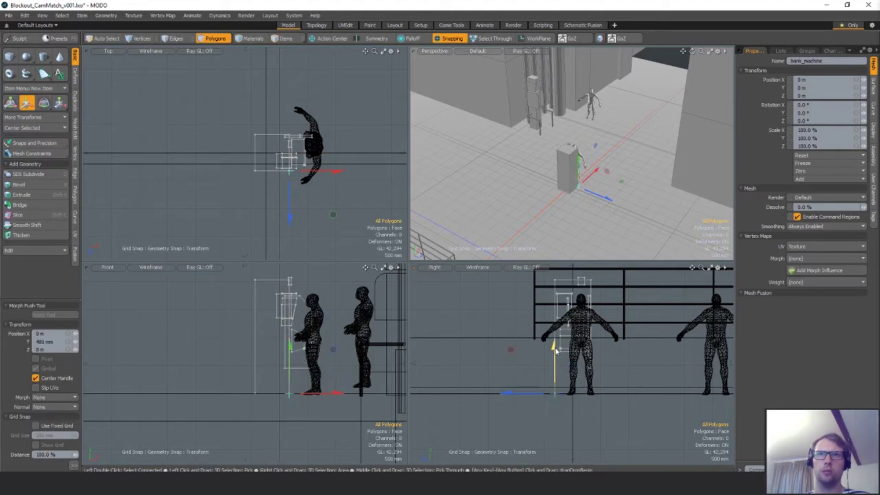
pyautogui.press('q')
# Move the bank machine about 6.01 m along X and -2.92 m along Z to the wall beside the pipes and rotate it to face the alley
pyautogui.keyDown('alt'); pyautogui.moveTo(572, 170); pyautogui.dragTo(594, 89); pyautogui.keyUp('alt')
pyautogui.press('w')
pyautogui.scroll(2, 595, 94)
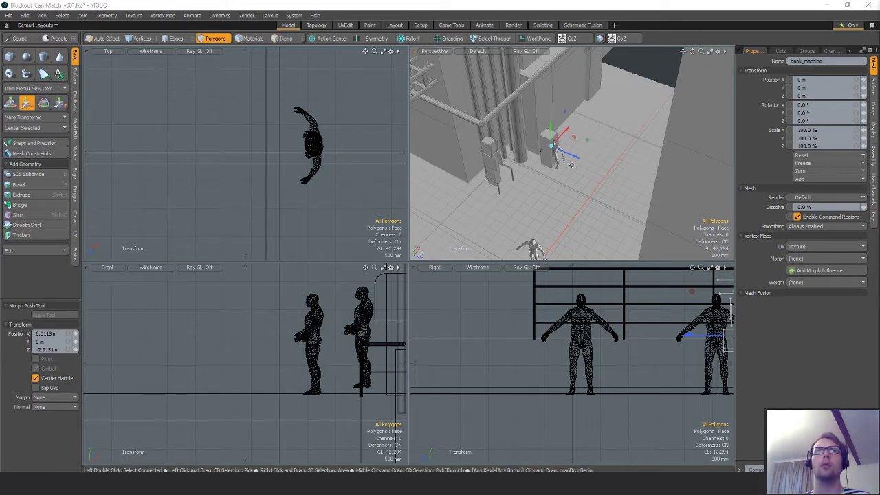
pyautogui.keyDown('alt'); pyautogui.moveTo(585, 167); pyautogui.dragTo(496, 198); pyautogui.keyUp('alt')
pyautogui.press('e')
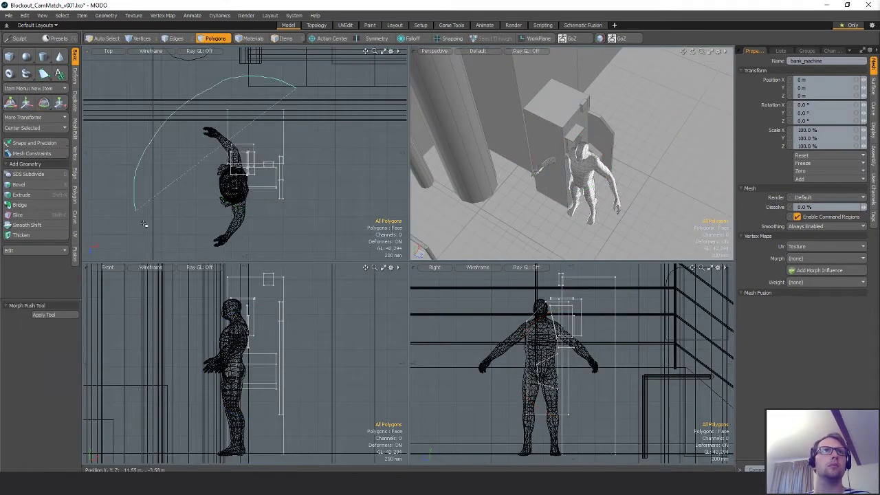
# Duplicate the bank machine geometry and offset the copy 680 mm along X beside the first one
pyautogui.press('3')
pyautogui.press('w')
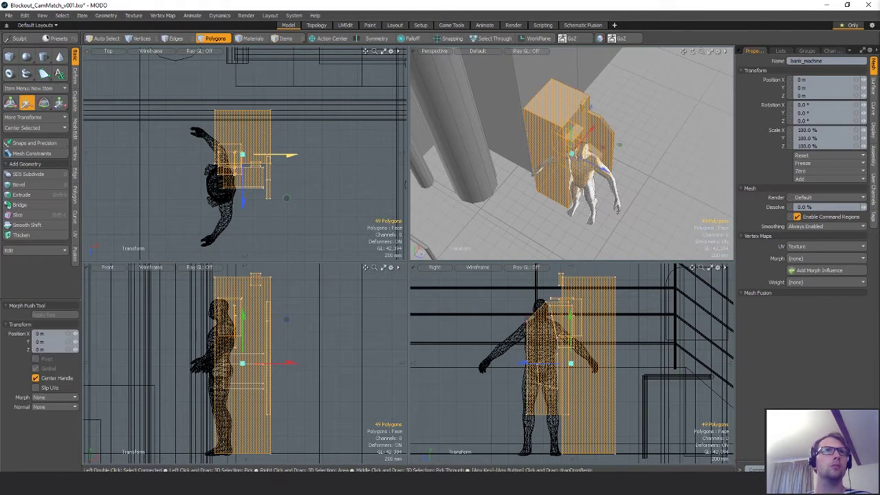
pyautogui.moveTo(288, 155); pyautogui.dragTo(348, 155)
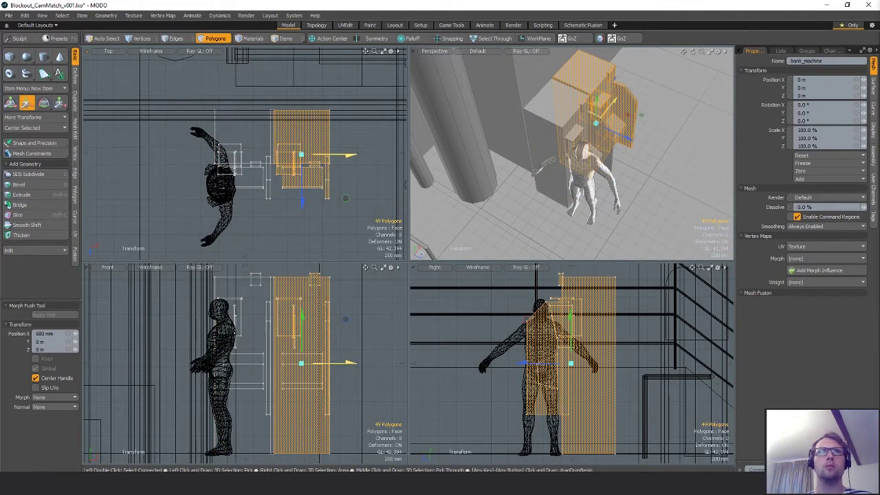
pyautogui.press('q')
pyautogui.click(349, 230)
# Select the terminal with railings, Mesh (15), and move it 1.92 m along X and 1.46 m along Z beside the human figure
pyautogui.keyDown('alt'); pyautogui.moveTo(535, 190); pyautogui.dragTo(599, 172); pyautogui.keyUp('alt')
pyautogui.scroll(-3, 563, 172)
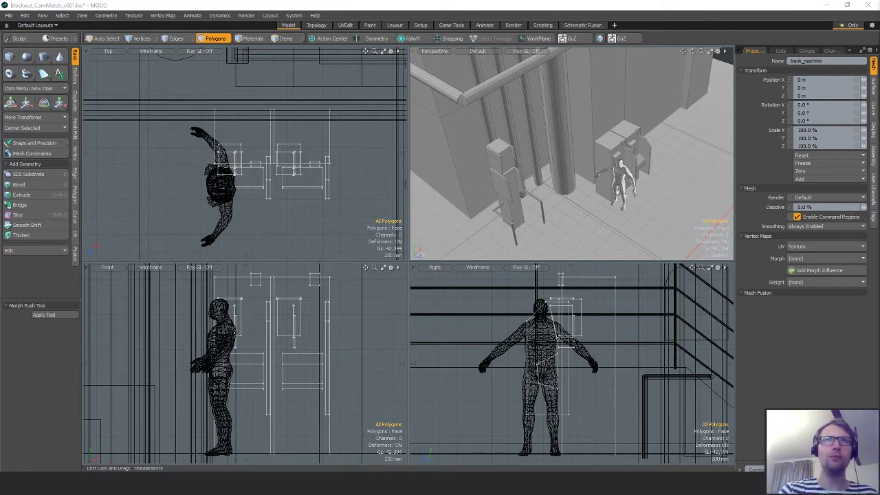
pyautogui.press('5')
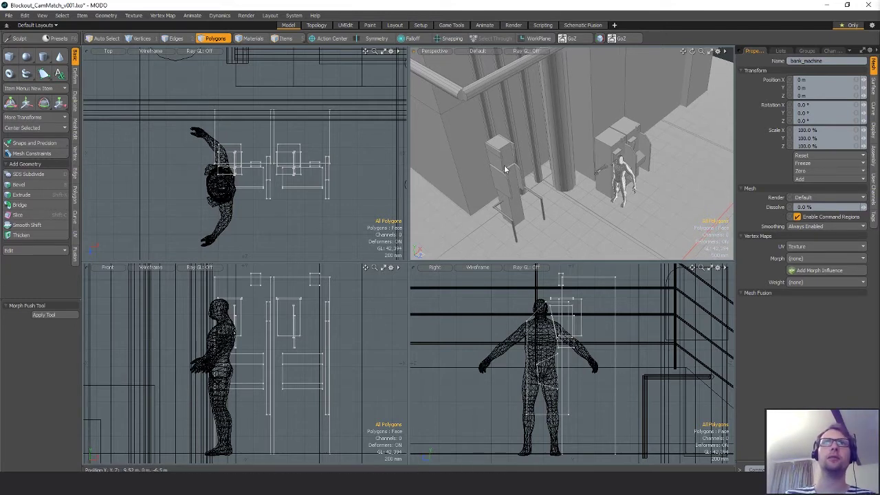
pyautogui.click(513, 190)
pyautogui.press('3')
pyautogui.doubleClick(514, 190)
pyautogui.click(331, 200)
pyautogui.scroll(-4, 331, 200)
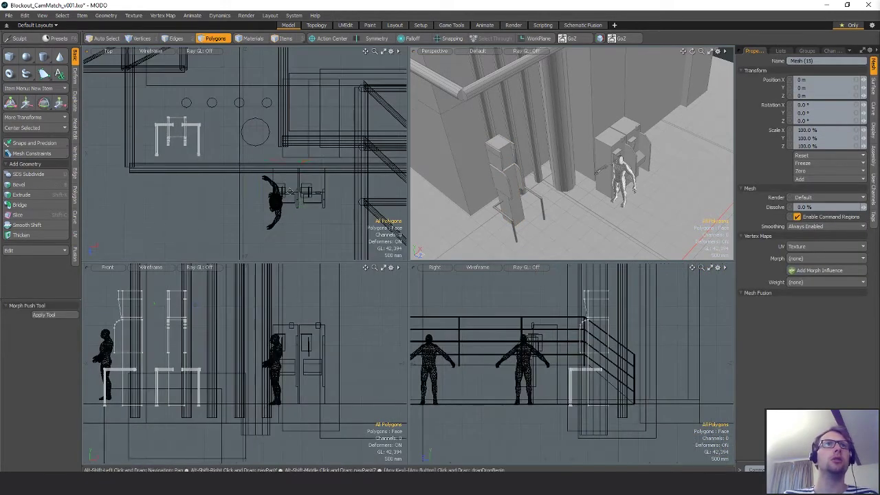
pyautogui.press('w')
pyautogui.moveTo(255, 158); pyautogui.dragTo(331, 215)
pyautogui.scroll(2, 543, 417)
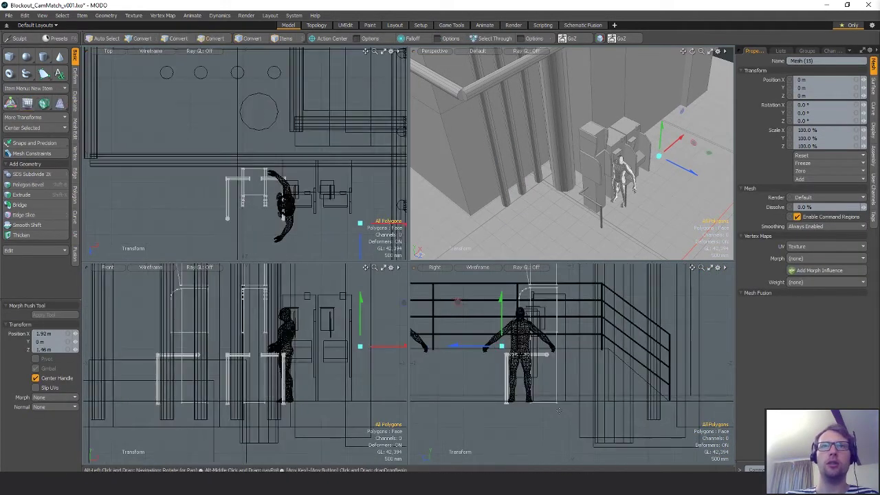
# Scale the terminal mesh uniformly to 70% about its base on the ground line
pyautogui.press('r')
pyautogui.keyDown('alt'); pyautogui.keyDown('shift'); pyautogui.moveTo(558, 400); pyautogui.dragTo(532, 419); pyautogui.keyUp('shift'); pyautogui.keyUp('alt')
pyautogui.click(553, 420)
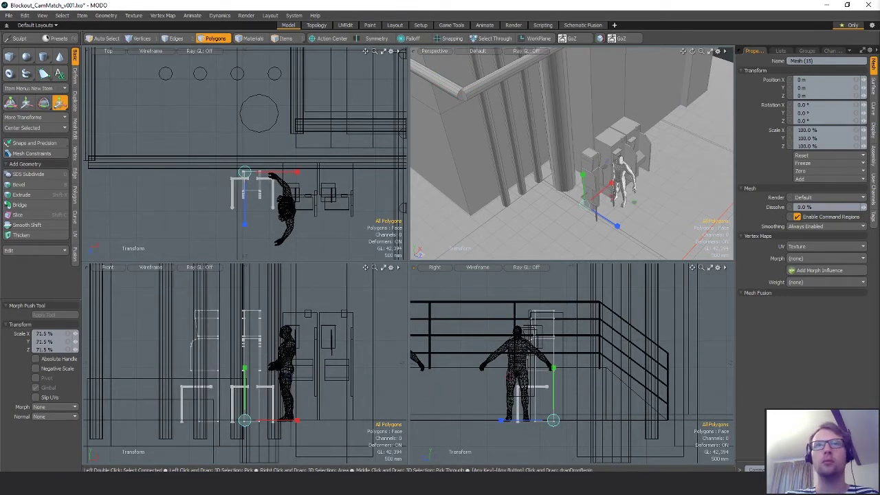
pyautogui.moveTo(532, 420); pyautogui.dragTo(530, 420)
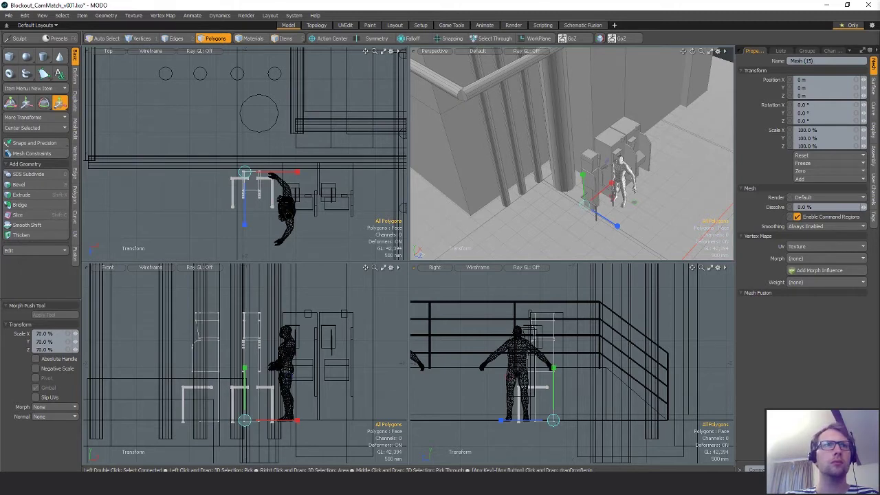
# Remove the surplus side copy of the terminal from Mesh (15) and rename the mesh network_access_point
pyautogui.press('q')
pyautogui.keyDown('alt'); pyautogui.keyDown('shift'); pyautogui.moveTo(622, 200); pyautogui.dragTo(636, 188); pyautogui.keyUp('shift'); pyautogui.keyUp('alt')
pyautogui.press('w')
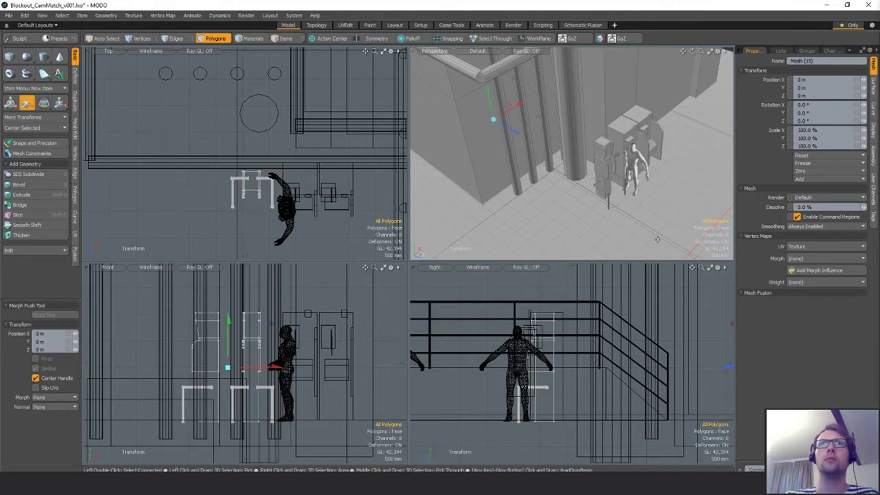
pyautogui.scroll(-6, 283, 181)
pyautogui.keyDown('alt'); pyautogui.keyDown('shift'); pyautogui.moveTo(283, 182); pyautogui.dragTo(246, 213); pyautogui.keyUp('shift'); pyautogui.keyUp('alt')
pyautogui.press('q')
pyautogui.moveTo(223, 77)
pyautogui.mouseDown(button='right')
pyautogui.moveTo(241, 159)
pyautogui.moveTo(258, 140)
pyautogui.mouseUp(button='right')
pyautogui.press('w')
pyautogui.hotkey('ctrl', 'z')
pyautogui.hotkey('ctrl', 'z')
pyautogui.hotkey('ctrl', 'z')
pyautogui.hotkey('ctrl', 'z')
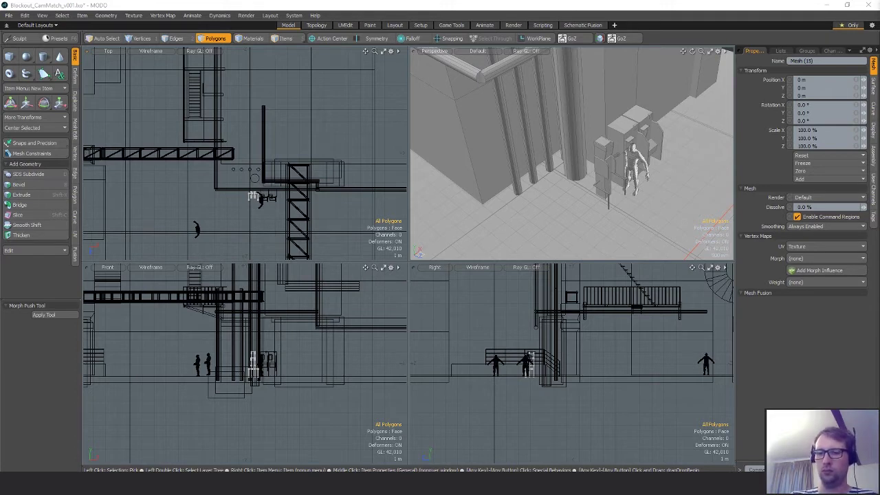
pyautogui.hotkey('ctrl', 'shift', 'z')
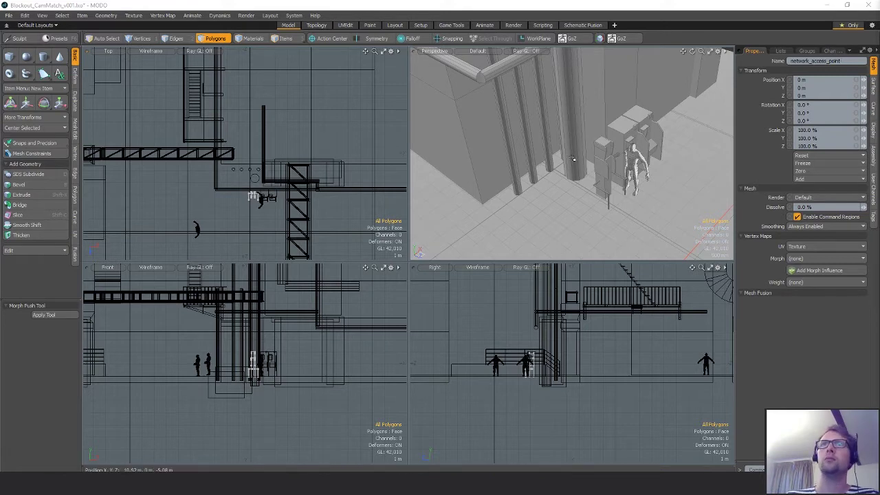
# Move network_access_point about -1.98 m along X and -1.92 m along Z into the recess beside the pipes
pyautogui.keyDown('alt'); pyautogui.moveTo(575, 160); pyautogui.dragTo(612, 173); pyautogui.keyUp('alt')
pyautogui.scroll(3, 627, 188)
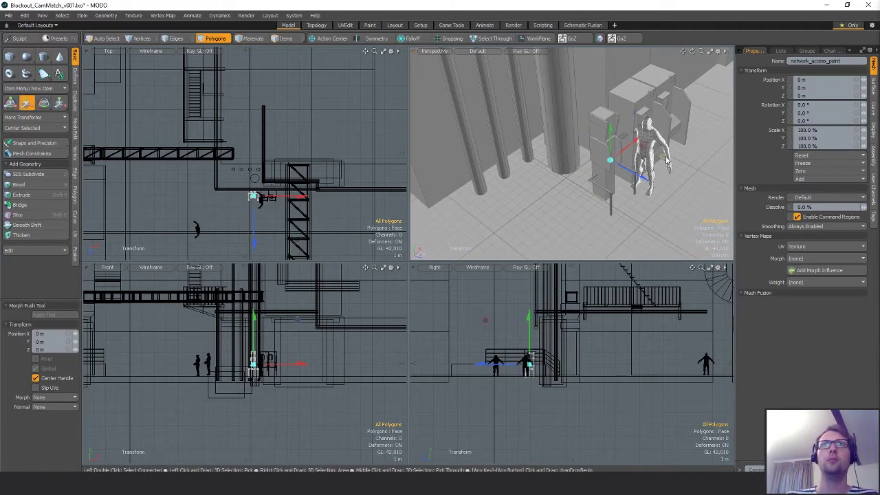
pyautogui.moveTo(666, 168); pyautogui.dragTo(608, 161)
pyautogui.keyDown('alt'); pyautogui.moveTo(578, 205); pyautogui.dragTo(592, 174); pyautogui.keyUp('alt')
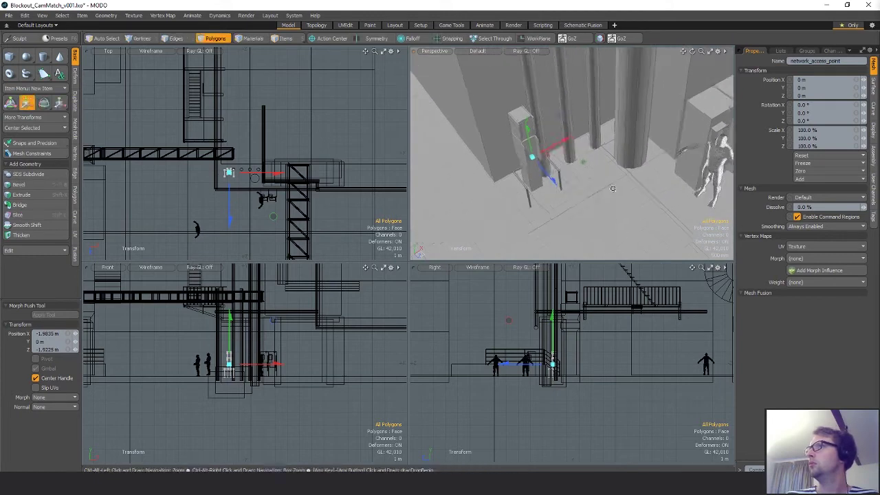
# Select the two building wall polygons behind the network access point and cut a horizontal loop slice near their base
pyautogui.scroll(3, 536, 155)
pyautogui.press('space')
pyautogui.keyDown('alt'); pyautogui.keyDown('shift'); pyautogui.moveTo(469, 136); pyautogui.dragTo(528, 164); pyautogui.keyUp('shift'); pyautogui.keyUp('alt')
pyautogui.click(530, 165)
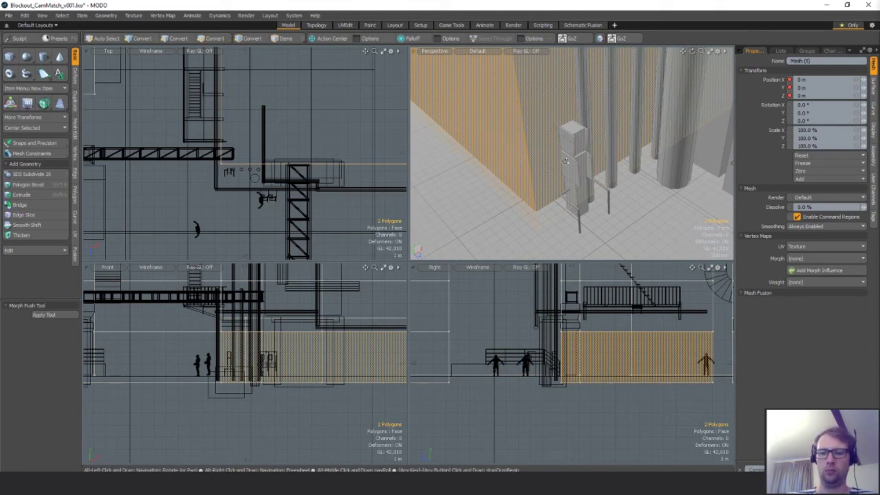
pyautogui.hotkey('alt', 'c')
pyautogui.moveTo(731, 163); pyautogui.dragTo(723, 163)
pyautogui.press('space')
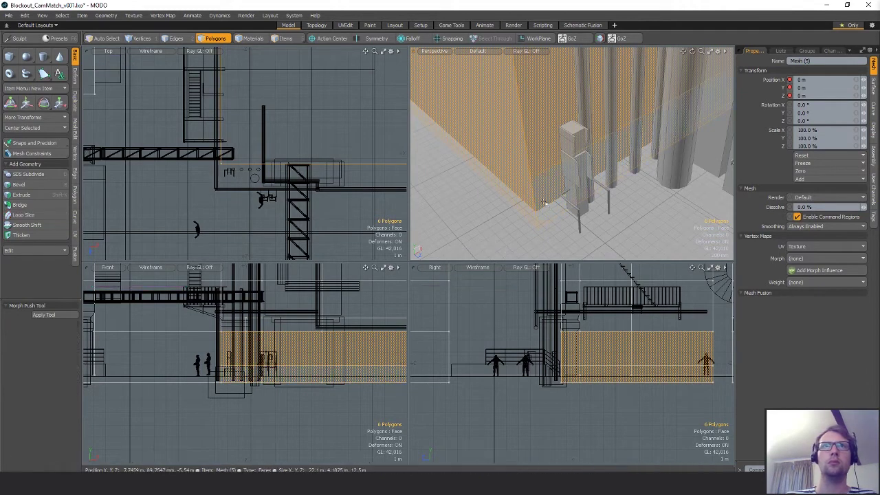
# Select the two lower wall bands and try to extrude them into a wall base
pyautogui.click(546, 191)
pyautogui.keyDown('shift'); pyautogui.click(527, 198); pyautogui.keyUp('shift')
pyautogui.keyDown('alt'); pyautogui.keyDown('shift'); pyautogui.moveTo(527, 199); pyautogui.dragTo(545, 191); pyautogui.keyUp('shift'); pyautogui.keyUp('alt')
pyautogui.hotkey('ctrl', '3')
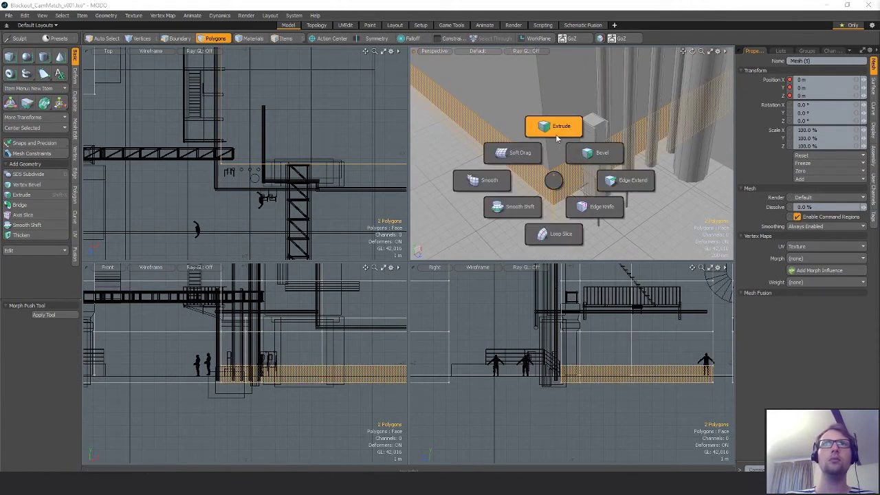
pyautogui.hotkey('shift', 'x')
pyautogui.press('space')
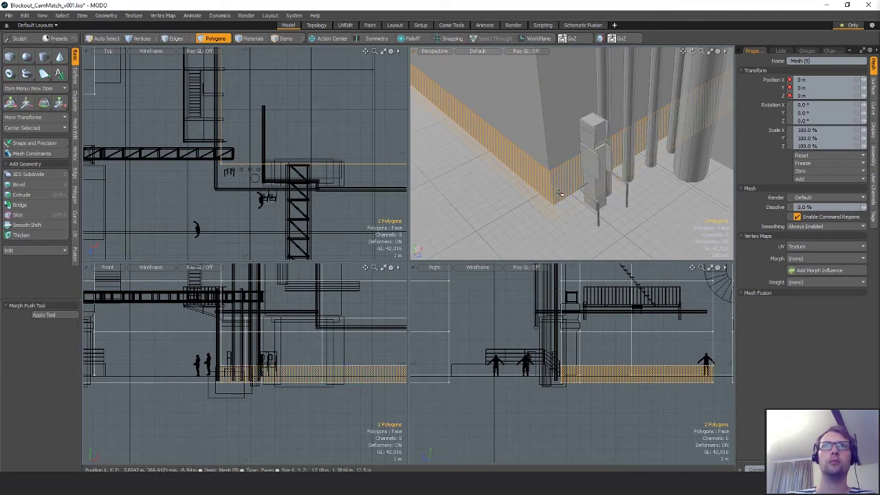
# Remove the horizontal loop cut from the building wall
pyautogui.click(571, 218)
pyautogui.press('space')
pyautogui.press('space')
pyautogui.press('space')
pyautogui.doubleClick(556, 167)
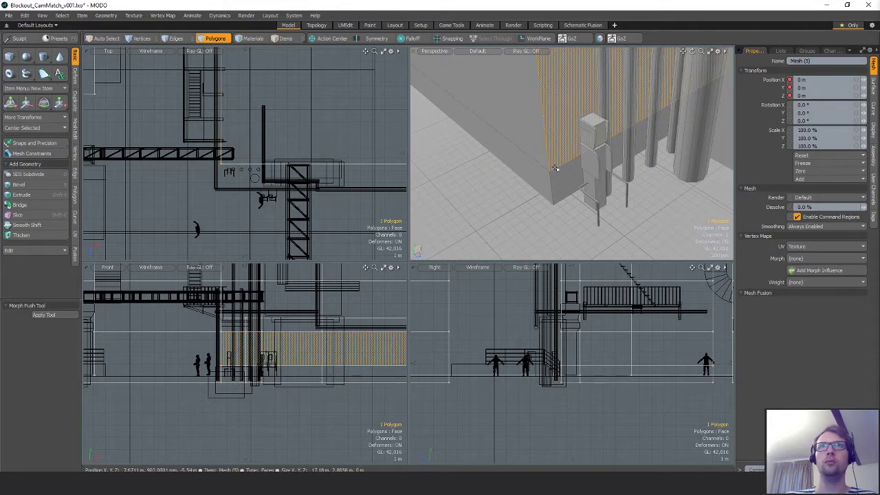
pyautogui.press('space')
pyautogui.press('2')
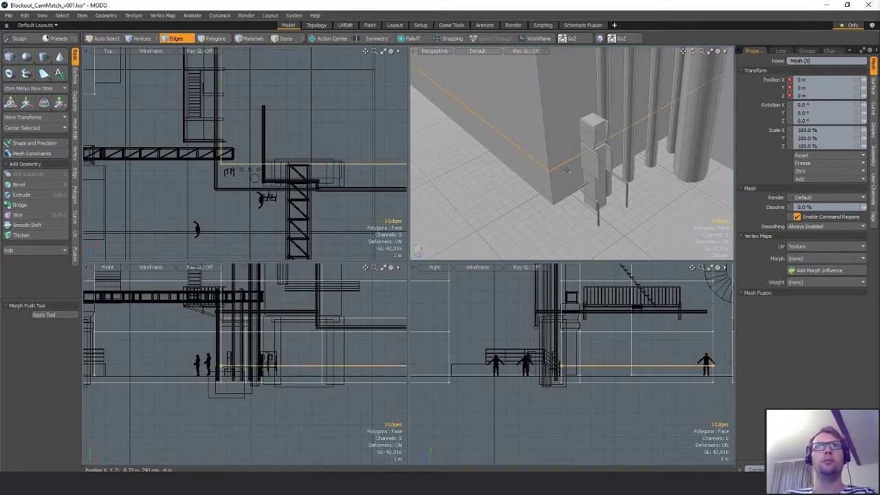
pyautogui.press('BackSpace')
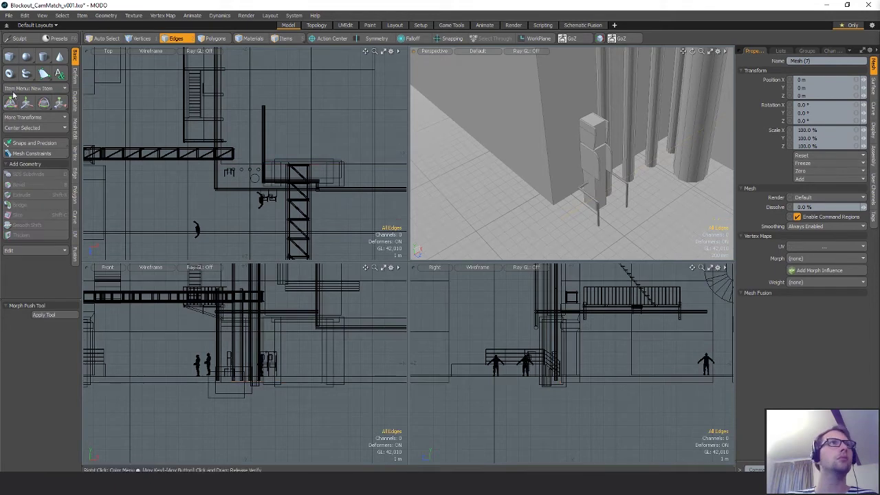
# Add a cube to the new mesh, move it 7.5 m along X and -3.8 m along Z, and raise it 510 mm to the ground line
pyautogui.click(26, 102)
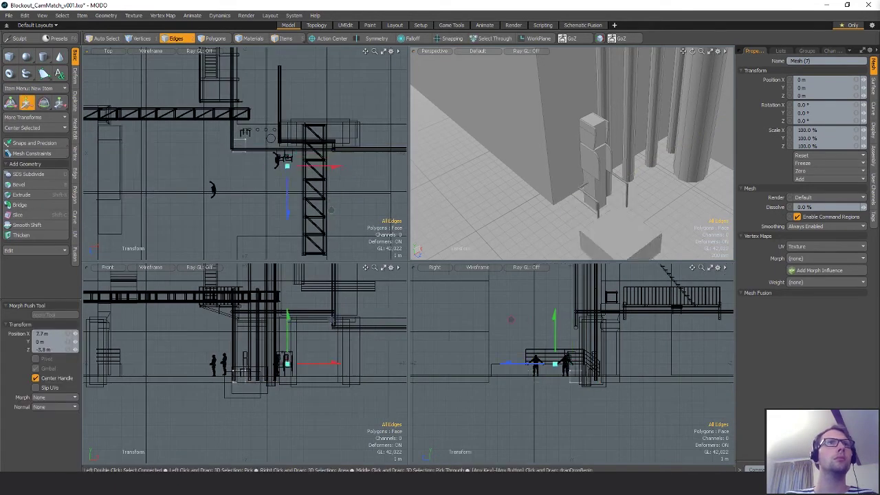
pyautogui.moveTo(221, 208); pyautogui.dragTo(217, 208)
pyautogui.scroll(7, 232, 384)
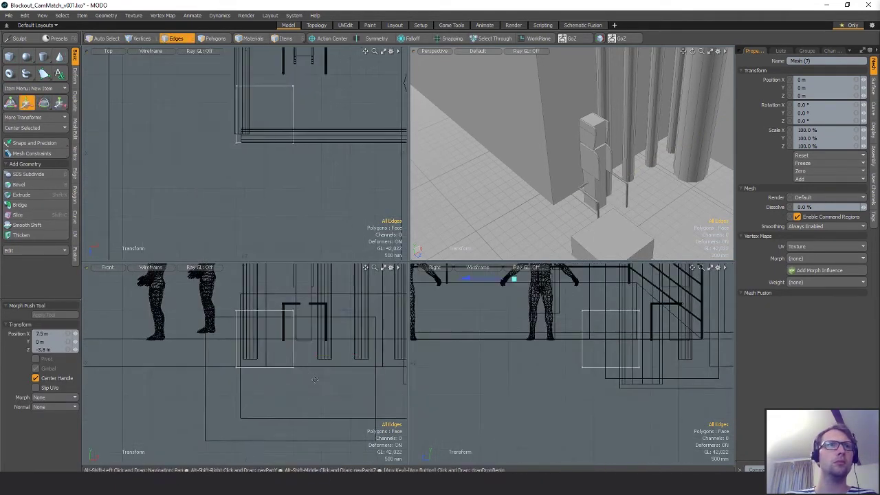
pyautogui.moveTo(306, 369); pyautogui.dragTo(305, 339)
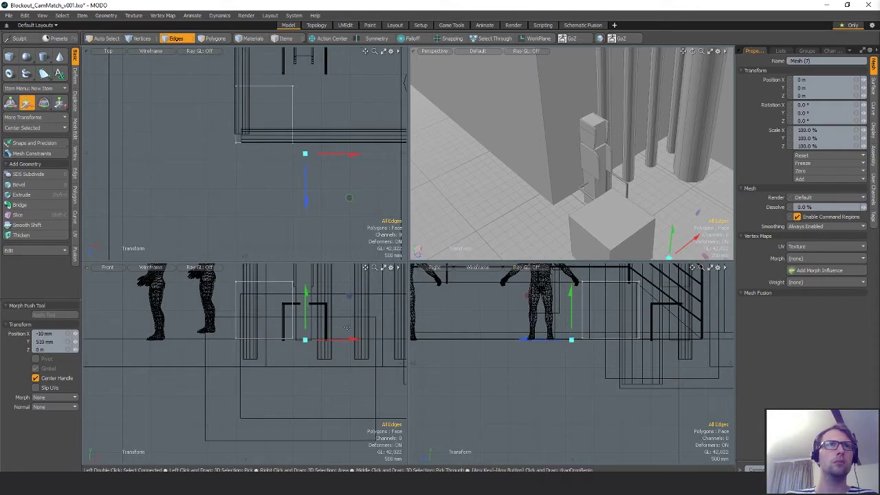
# Move the cube 470 mm along X and -2.14 m along Z onto the building corner, and lower it 70 mm
pyautogui.keyDown('alt'); pyautogui.keyDown('shift'); pyautogui.moveTo(347, 186); pyautogui.dragTo(362, 224); pyautogui.keyUp('shift'); pyautogui.keyUp('alt')
pyautogui.moveTo(635, 201); pyautogui.dragTo(635, 153)
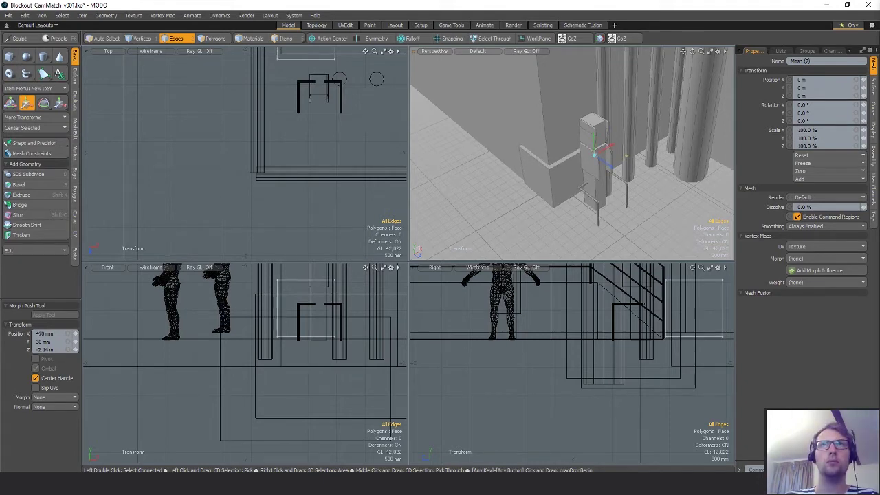
pyautogui.click(695, 320)
pyautogui.moveTo(694, 288); pyautogui.dragTo(694, 292)
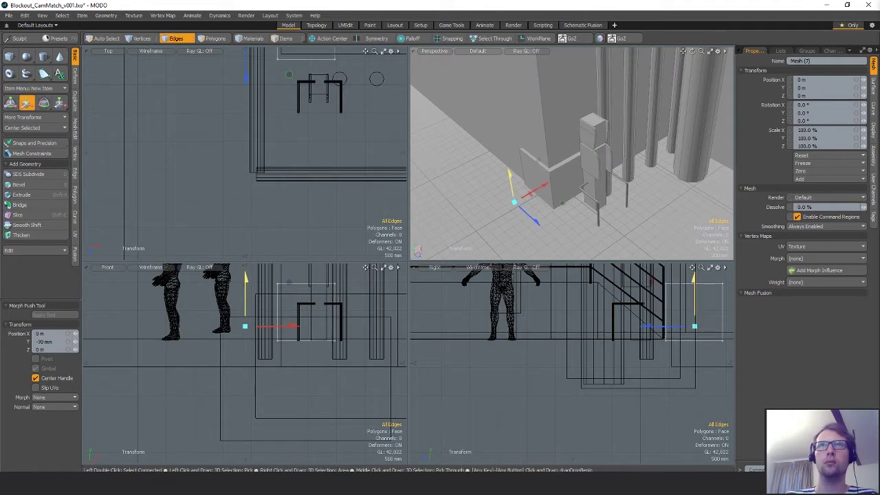
# Stretch the cube along X to a length of about 4.74 m by moving its four end vertices behind the pipes
pyautogui.press('q')
pyautogui.keyDown('alt'); pyautogui.moveTo(550, 148); pyautogui.dragTo(574, 154); pyautogui.keyUp('alt')
pyautogui.keyDown('ctrl'); pyautogui.keyDown('alt'); pyautogui.moveTo(271, 100); pyautogui.dragTo(267, 99); pyautogui.keyUp('alt'); pyautogui.keyUp('ctrl')
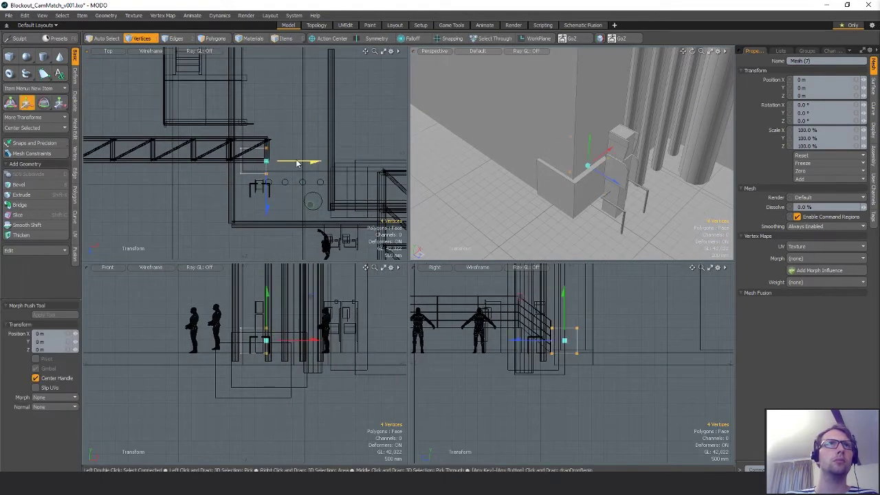
pyautogui.press('q')
pyautogui.keyDown('alt'); pyautogui.keyDown('shift'); pyautogui.moveTo(271, 157); pyautogui.dragTo(267, 166); pyautogui.keyUp('shift'); pyautogui.keyUp('alt')
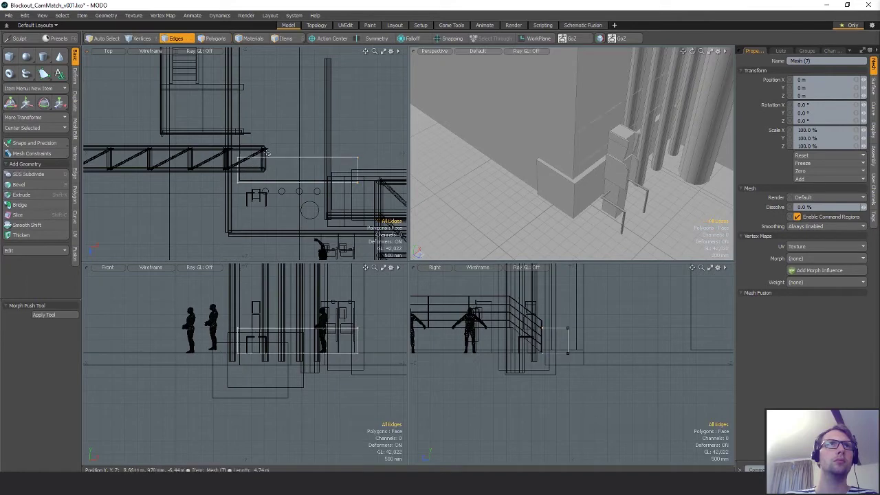
# Cut a loop slice at 88% across the long block, close to the building corner
pyautogui.press('3')
pyautogui.hotkey('alt', 'c')
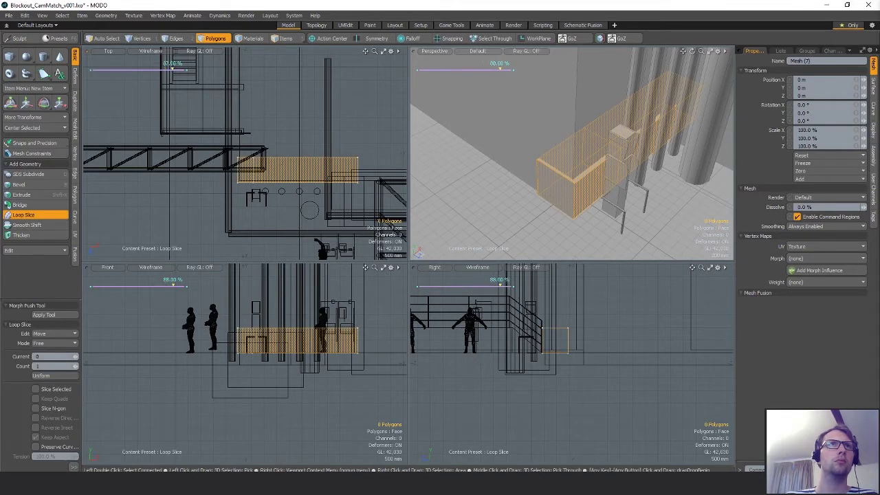
pyautogui.press('space')
pyautogui.press('1')
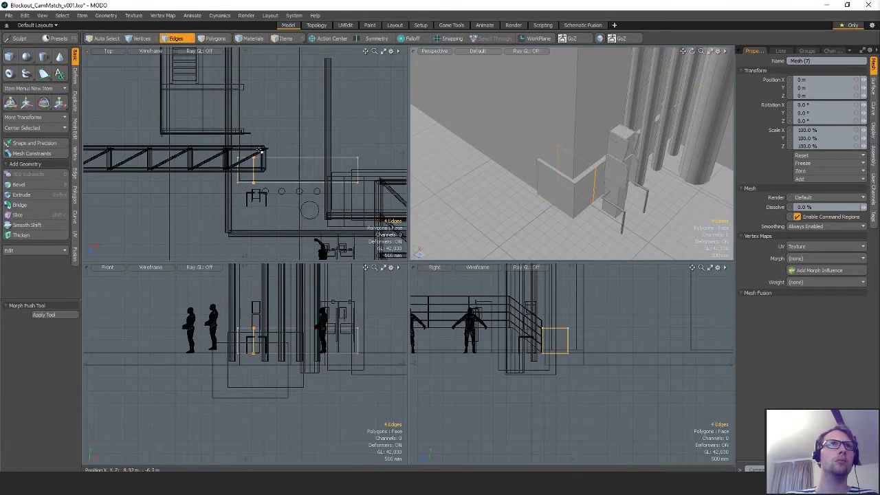
# Extrude the rear polygon of the block's short corner section along the building's side wall to continue the low wall base
pyautogui.press('3')
pyautogui.hotkey('ctrl', '3')
pyautogui.click(256, 102)
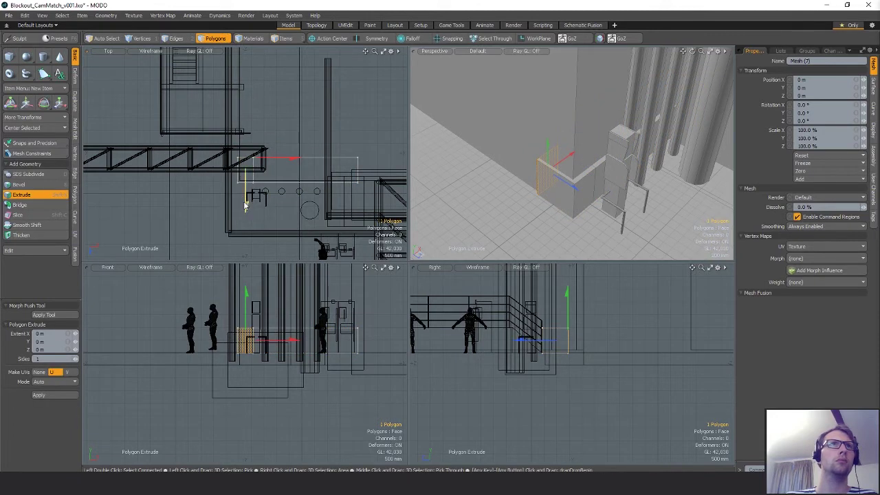
pyautogui.moveTo(245, 204); pyautogui.dragTo(245, 15)
pyautogui.scroll(-2, 282, 156)
pyautogui.press('space')
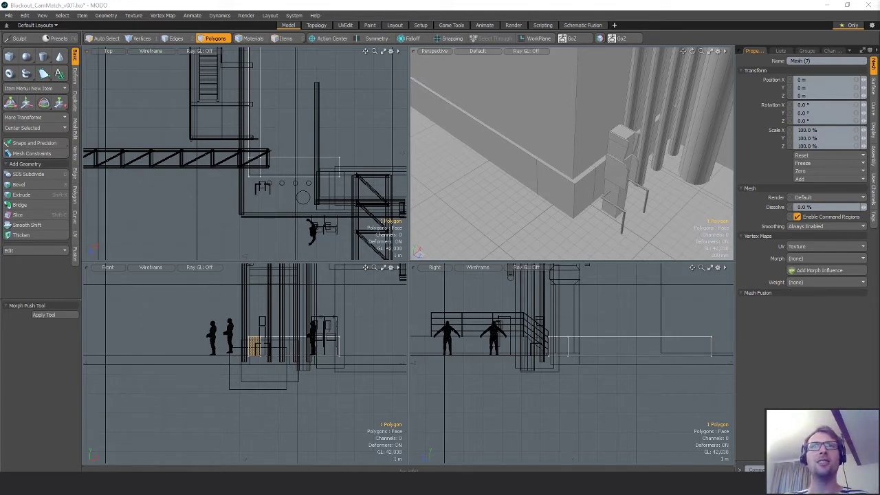
pyautogui.keyDown('alt'); pyautogui.moveTo(544, 221); pyautogui.dragTo(555, 230); pyautogui.keyUp('alt')
pyautogui.keyDown('alt'); pyautogui.moveTo(593, 186); pyautogui.dragTo(611, 206); pyautogui.keyUp('alt')
pyautogui.doubleClick(593, 180)
pyautogui.press('w')
pyautogui.press('q')
pyautogui.click(604, 237)
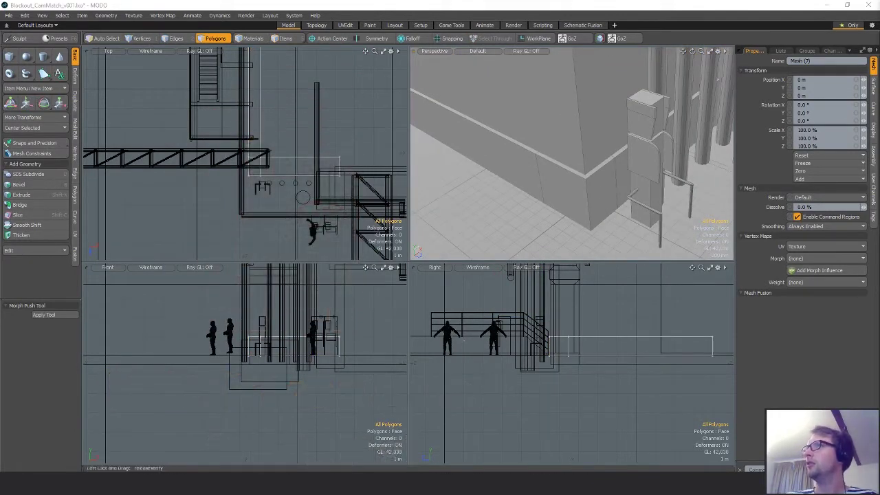
# Duplicate the low wall base straight upward on the building corner and scale the copy to 14% of its height
pyautogui.keyDown('alt'); pyautogui.keyDown('shift'); pyautogui.moveTo(279, 162); pyautogui.dragTo(253, 144); pyautogui.keyUp('shift'); pyautogui.keyUp('alt')
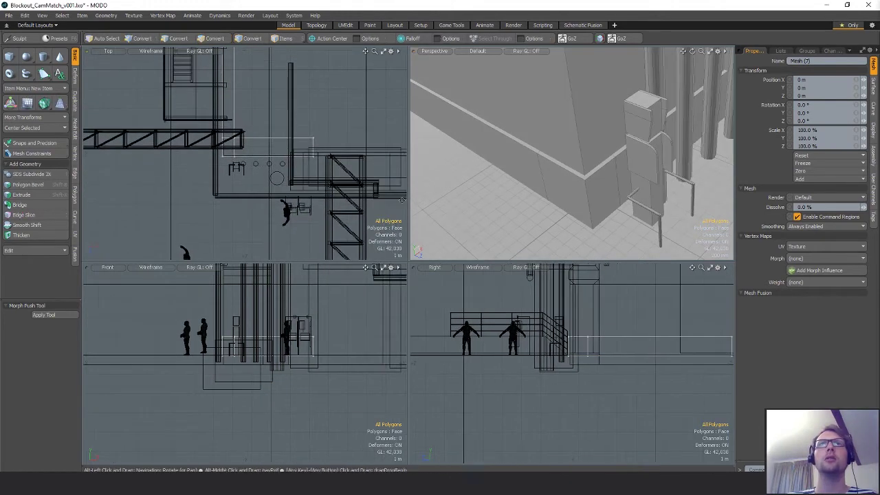
pyautogui.keyDown('alt'); pyautogui.moveTo(550, 195); pyautogui.dragTo(597, 234); pyautogui.keyUp('alt')
pyautogui.press('3')
pyautogui.doubleClick(572, 192)
pyautogui.press('w')
pyautogui.moveTo(564, 175); pyautogui.dragTo(559, 128)
pyautogui.press('r')
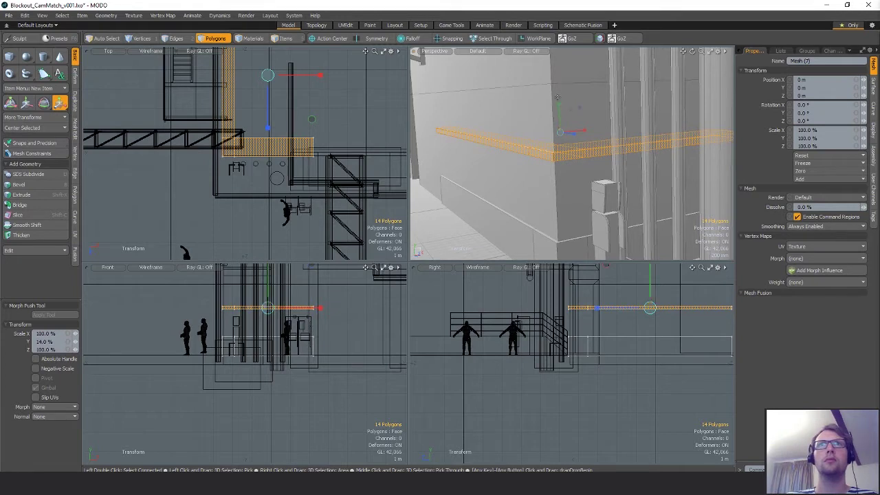
# Raise the flattened band more than 1.2 m higher on the building walls, well above the network access point
pyautogui.press('w')
pyautogui.moveTo(558, 114); pyautogui.dragTo(557, 66)
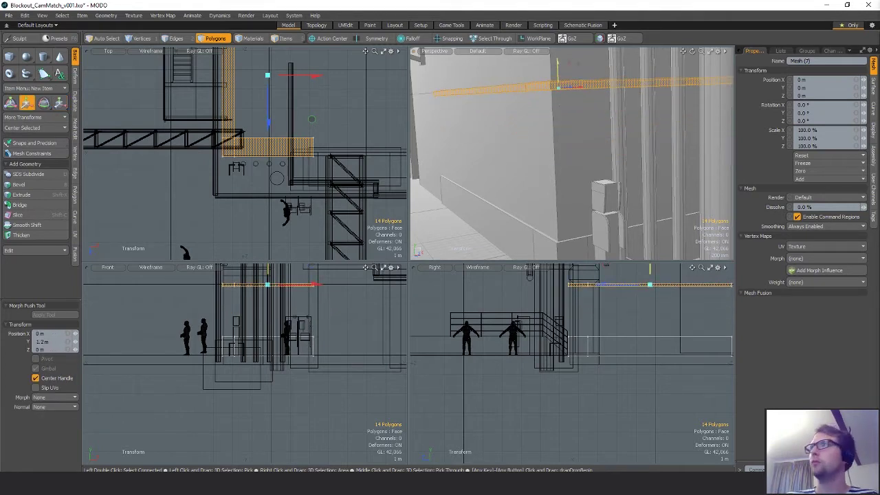
pyautogui.press('space')
pyautogui.keyDown('alt'); pyautogui.moveTo(576, 172); pyautogui.dragTo(524, 184); pyautogui.keyUp('alt')
pyautogui.scroll(-2, 576, 183)
pyautogui.press('w')
pyautogui.scroll(-2, 560, 140)
pyautogui.keyDown('alt'); pyautogui.moveTo(560, 140); pyautogui.dragTo(631, 210); pyautogui.keyUp('alt')
pyautogui.scroll(-1, 579, 131)
pyautogui.keyDown('alt'); pyautogui.keyDown('shift'); pyautogui.moveTo(631, 210); pyautogui.dragTo(562, 147); pyautogui.keyUp('shift'); pyautogui.keyUp('alt')
pyautogui.press('space')
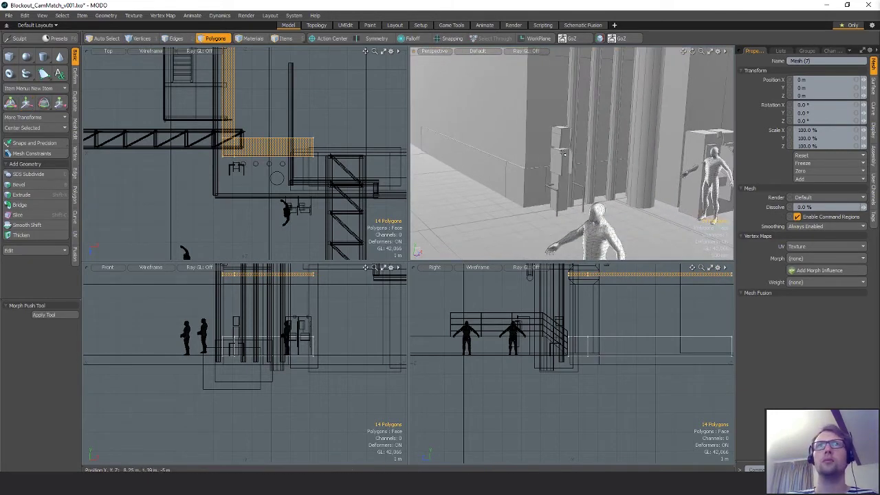
# Duplicate the whole network access point and stack the copy directly above the original as a height reference
pyautogui.click(560, 157)
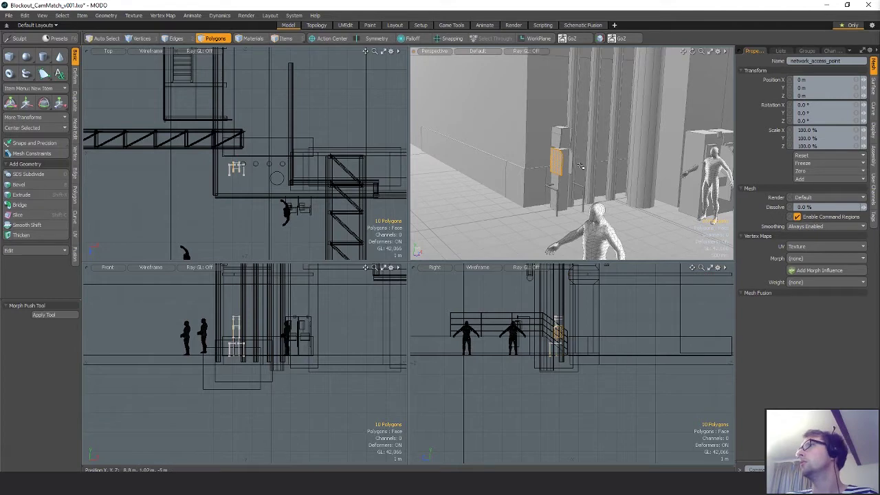
pyautogui.keyDown('alt'); pyautogui.keyDown('shift'); pyautogui.moveTo(616, 178); pyautogui.dragTo(623, 204); pyautogui.keyUp('shift'); pyautogui.keyUp('alt')
pyautogui.press(']')
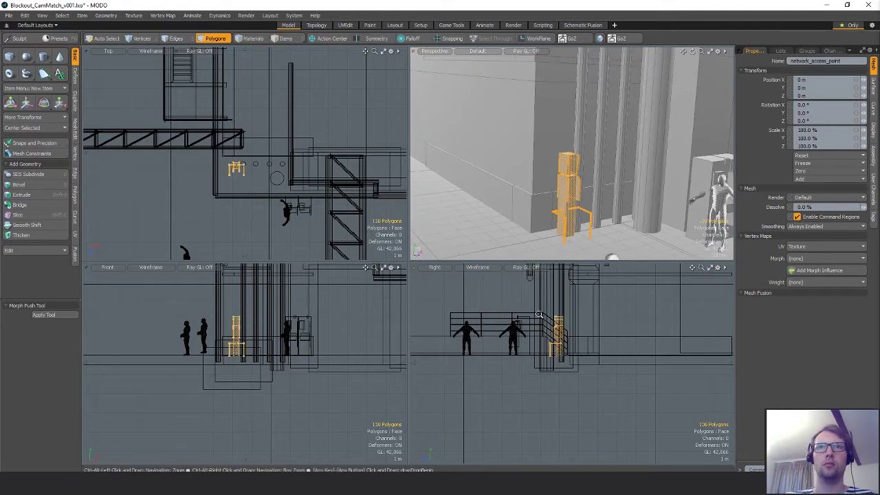
pyautogui.keyDown('ctrl'); pyautogui.keyDown('alt'); pyautogui.moveTo(557, 316); pyautogui.dragTo(609, 320); pyautogui.keyUp('alt'); pyautogui.keyUp('ctrl')
pyautogui.press('w')
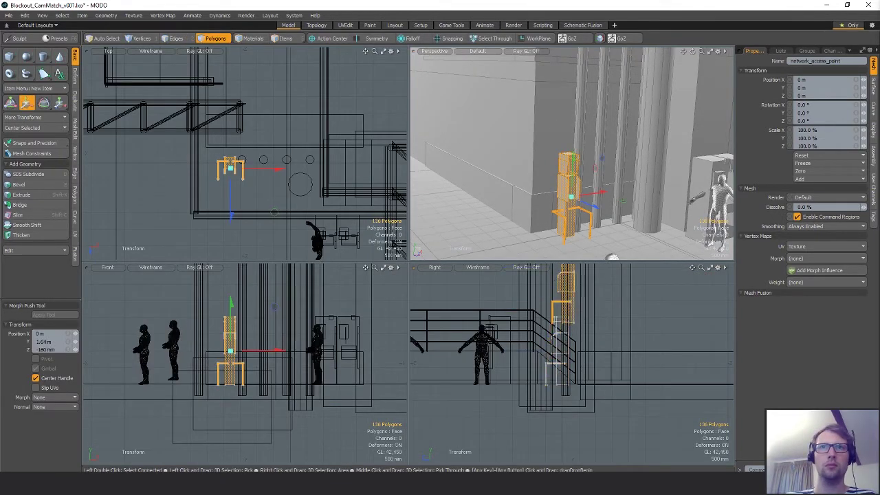
pyautogui.keyDown('alt'); pyautogui.keyDown('shift'); pyautogui.moveTo(579, 347); pyautogui.dragTo(580, 391); pyautogui.keyUp('shift'); pyautogui.keyUp('alt')
pyautogui.moveTo(582, 399); pyautogui.dragTo(581, 329)
pyautogui.keyDown('alt'); pyautogui.keyDown('shift'); pyautogui.moveTo(635, 400); pyautogui.dragTo(631, 444); pyautogui.keyUp('shift'); pyautogui.keyUp('alt')
# Raise the thin wall band 100 mm so it sits just above the stacked access point copy
pyautogui.keyDown('alt'); pyautogui.moveTo(558, 171); pyautogui.dragTo(546, 103); pyautogui.keyUp('alt')
pyautogui.press('q')
pyautogui.click(543, 108)
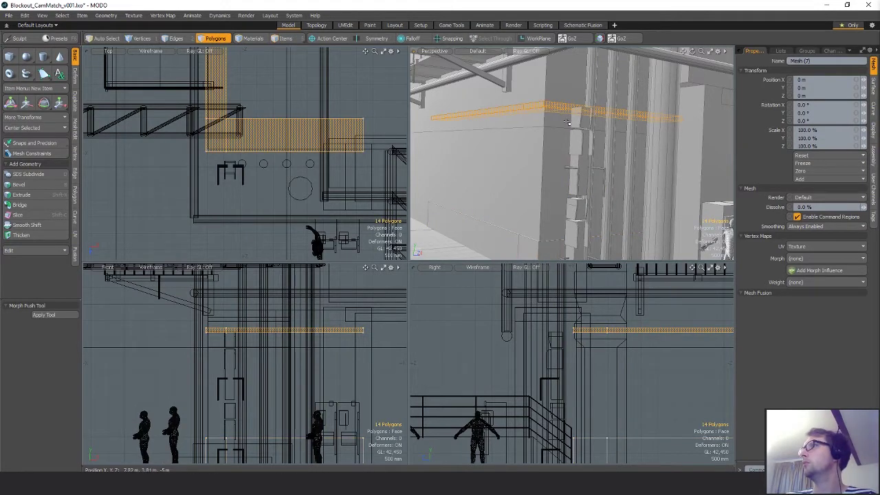
pyautogui.press('w')
pyautogui.moveTo(541, 98); pyautogui.dragTo(542, 93)
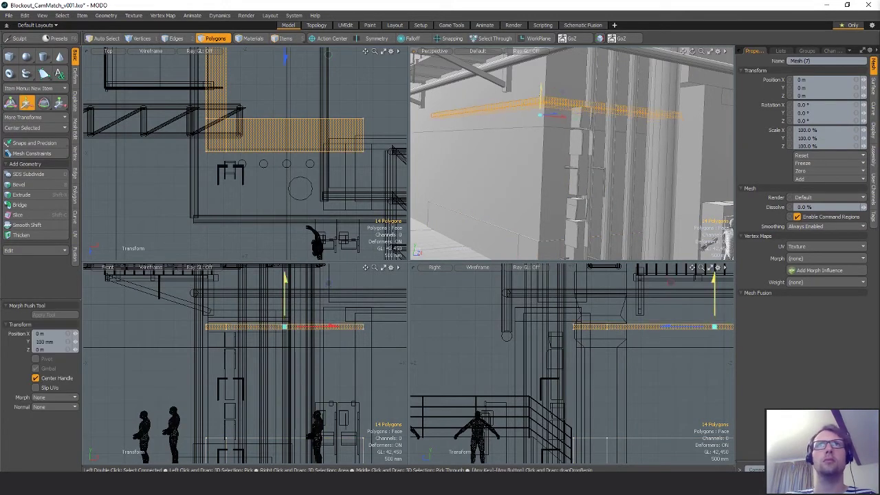
# Delete the upper copy of the network access point from its mesh, keeping the original on the ground
pyautogui.press('q')
pyautogui.keyDown('alt'); pyautogui.moveTo(576, 118); pyautogui.dragTo(584, 148); pyautogui.keyUp('alt')
pyautogui.press('5')
pyautogui.click(583, 148)
pyautogui.press('3')
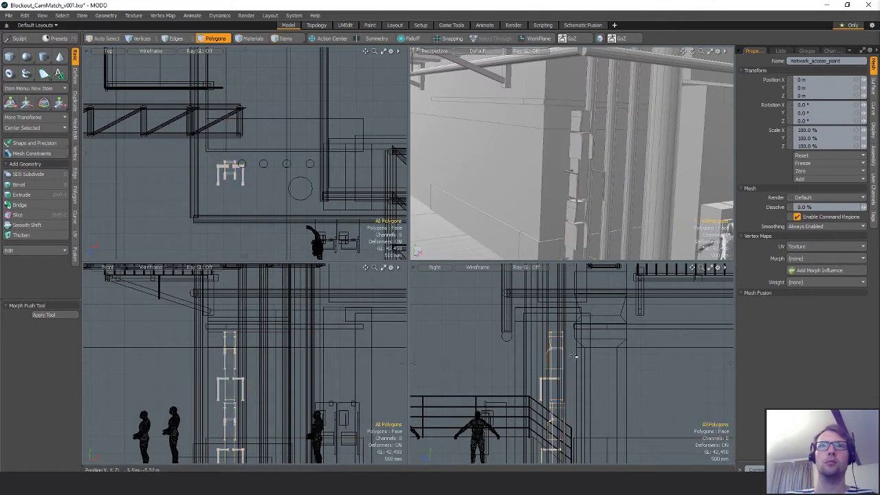
pyautogui.keyDown('alt'); pyautogui.keyDown('shift'); pyautogui.moveTo(575, 356); pyautogui.dragTo(585, 320); pyautogui.keyUp('shift'); pyautogui.keyUp('alt')
pyautogui.scroll(2, 577, 302)
pyautogui.moveTo(546, 269)
pyautogui.mouseDown(button='right')
pyautogui.moveTo(570, 366)
pyautogui.moveTo(637, 317)
pyautogui.mouseUp(button='right')
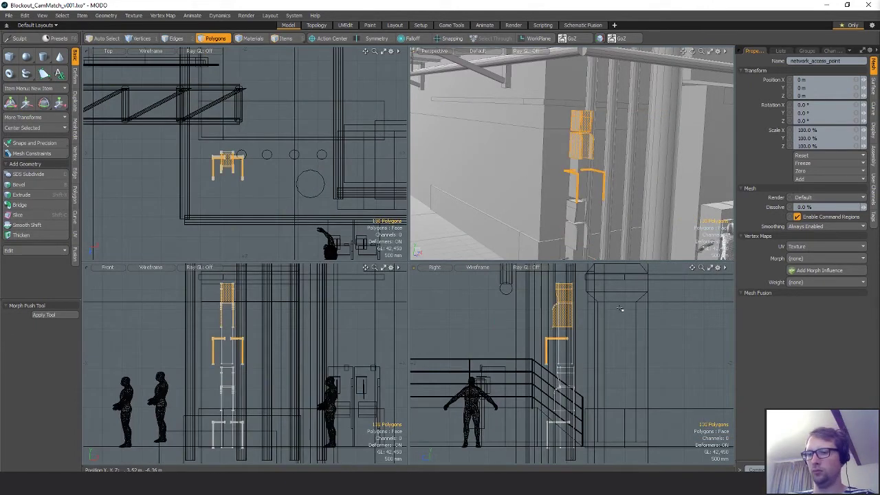
pyautogui.press('Delete')
pyautogui.keyDown('alt'); pyautogui.keyDown('shift'); pyautogui.moveTo(631, 327); pyautogui.dragTo(628, 349); pyautogui.keyUp('shift'); pyautogui.keyUp('alt')
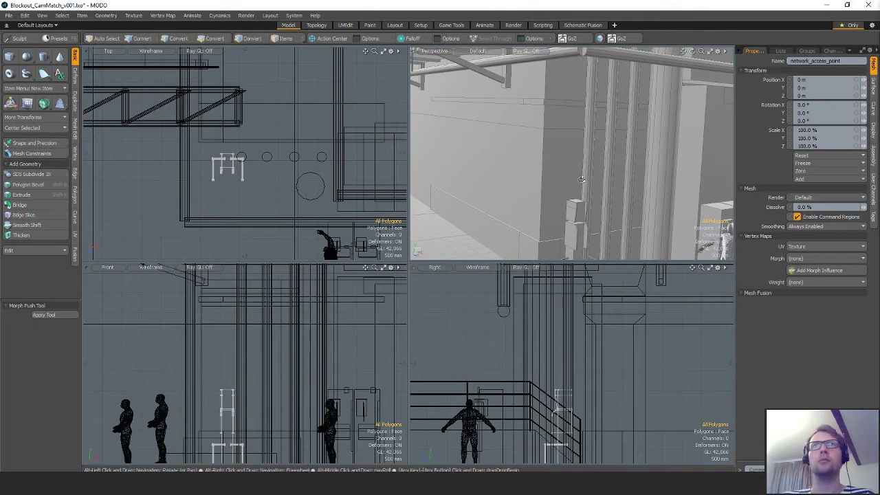
# Raise the building wall's horizontal dividing edges 650 mm to meet the thin band around the corner
pyautogui.keyDown('alt'); pyautogui.moveTo(586, 129); pyautogui.dragTo(547, 153); pyautogui.keyUp('alt')
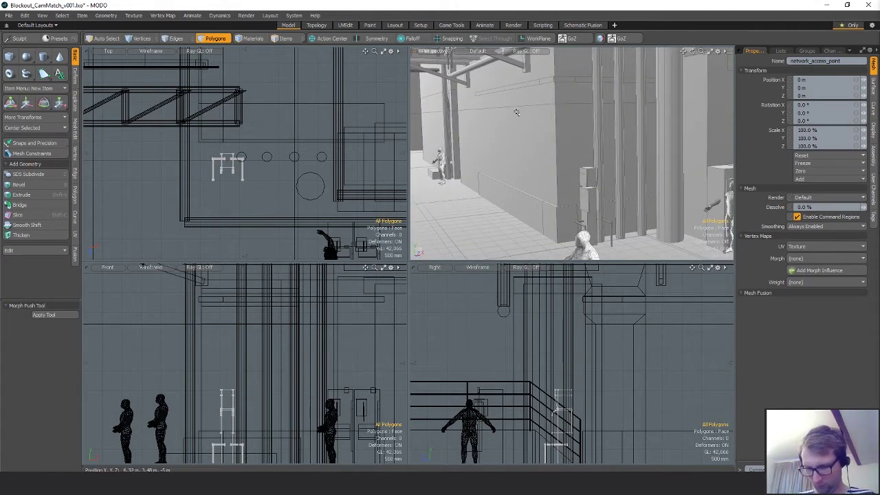
pyautogui.keyDown('alt'); pyautogui.moveTo(513, 114); pyautogui.dragTo(593, 151); pyautogui.keyUp('alt')
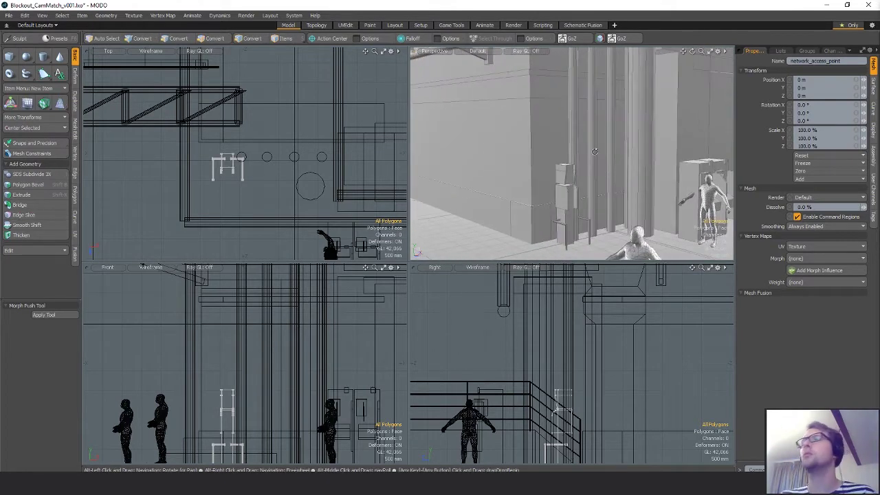
pyautogui.press('5')
pyautogui.click(548, 107)
pyautogui.press('3')
pyautogui.press('2')
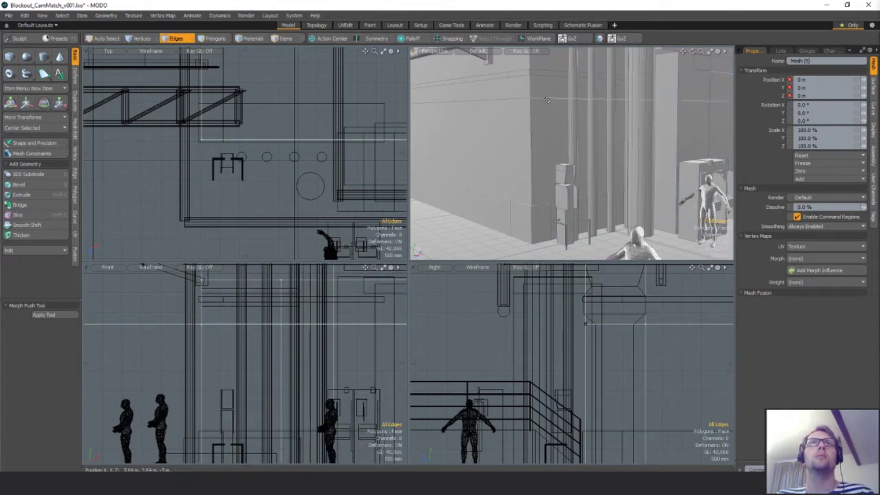
pyautogui.press('w')
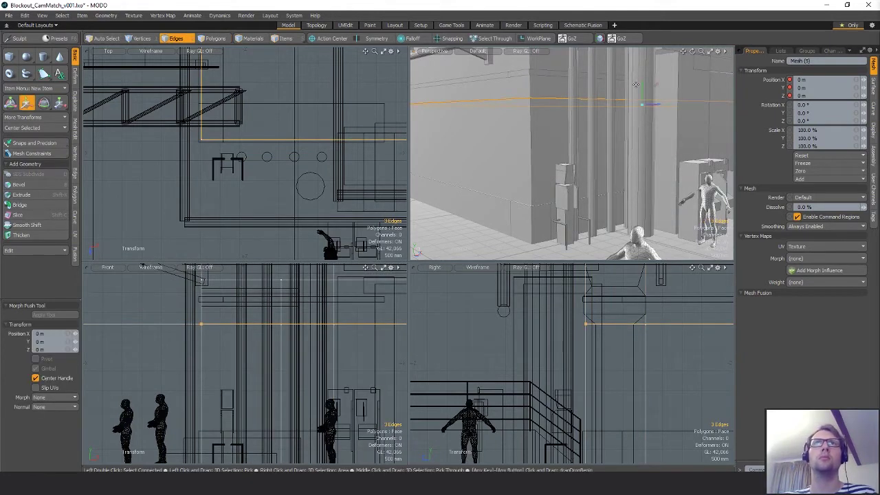
pyautogui.moveTo(644, 97); pyautogui.dragTo(643, 85)
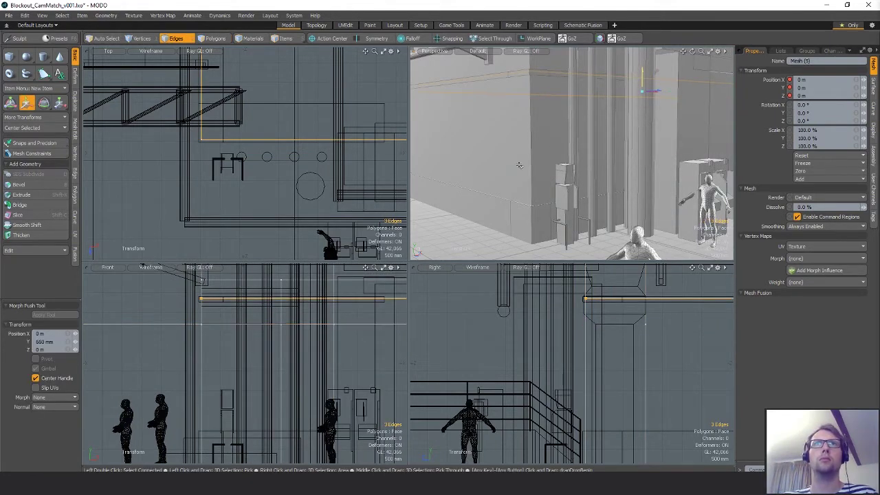
# Cut a horizontal loop slice across the two wall faces below the band and move the new edges upward
pyautogui.press('3')
pyautogui.click(24, 214)
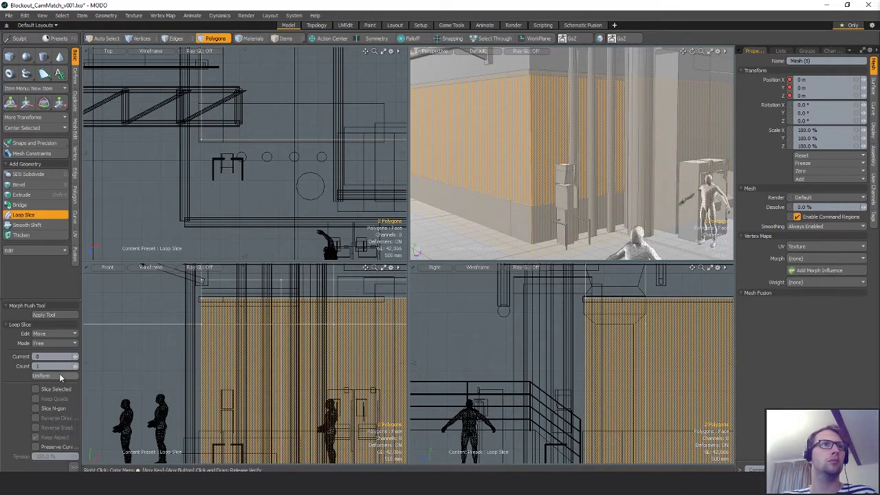
pyautogui.click(487, 241)
pyautogui.press('space')
pyautogui.press('2')
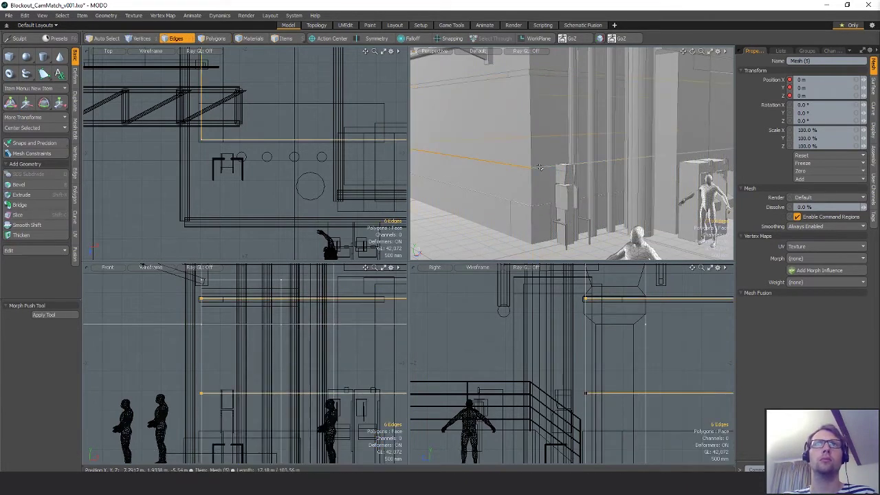
pyautogui.press('w')
pyautogui.moveTo(641, 122); pyautogui.dragTo(641, 105)
pyautogui.press('space')
# Cut a vertical loop slice at 95.5% through the wall behind the pipes, close to the building corner
pyautogui.press('3')
pyautogui.moveTo(575, 126); pyautogui.dragTo(575, 147)
pyautogui.press('l')
pyautogui.hotkey('alt', 'c')
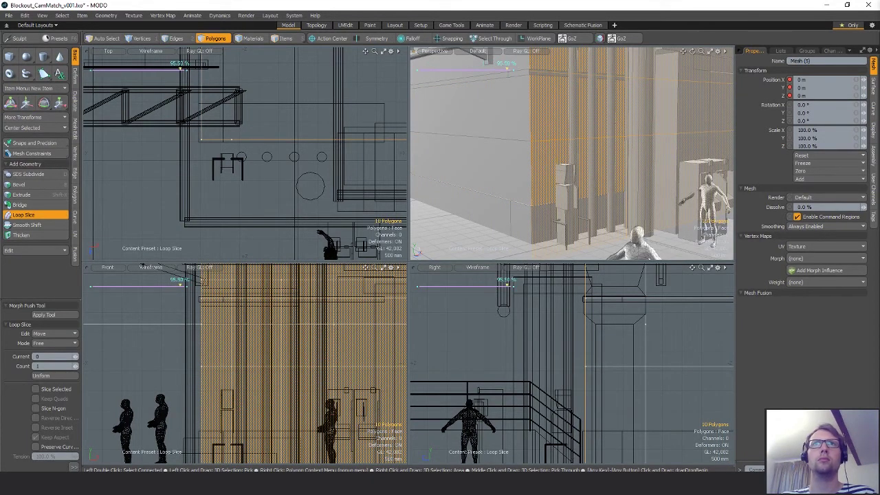
pyautogui.press('space')
# Cut a vertical loop slice at 50% through the stacked polygons of the building's long side wall
pyautogui.moveTo(507, 121); pyautogui.dragTo(505, 149)
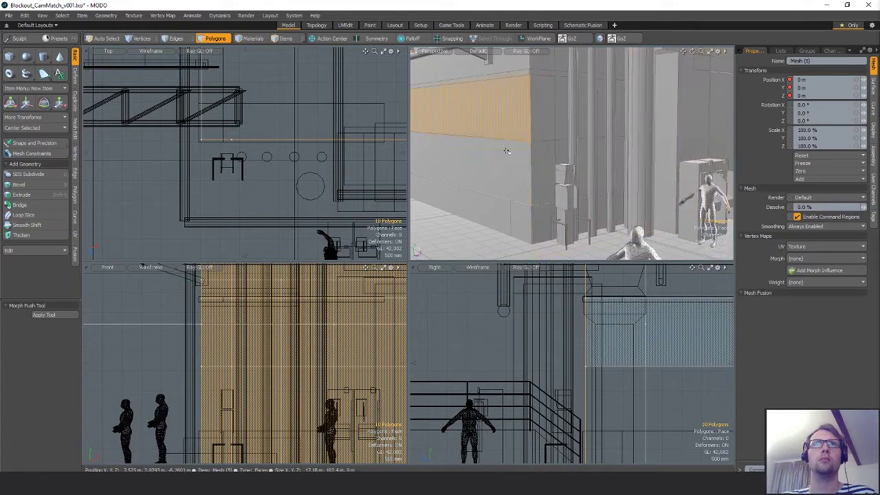
pyautogui.press('l')
pyautogui.hotkey('alt', 'c')
pyautogui.click(507, 147)
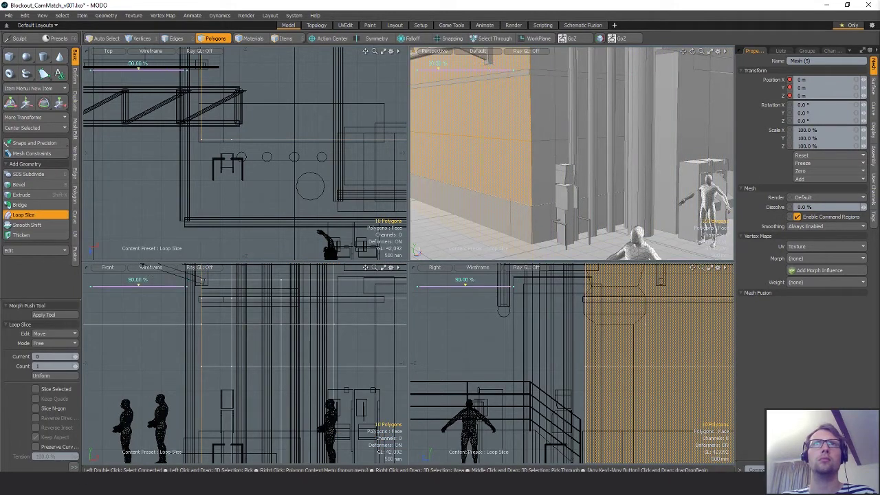
pyautogui.press('space')
# Paste a cube into the empty mesh, raise it 550 mm and move it -2.48 m along Z
pyautogui.scroll(-10, 584, 155)
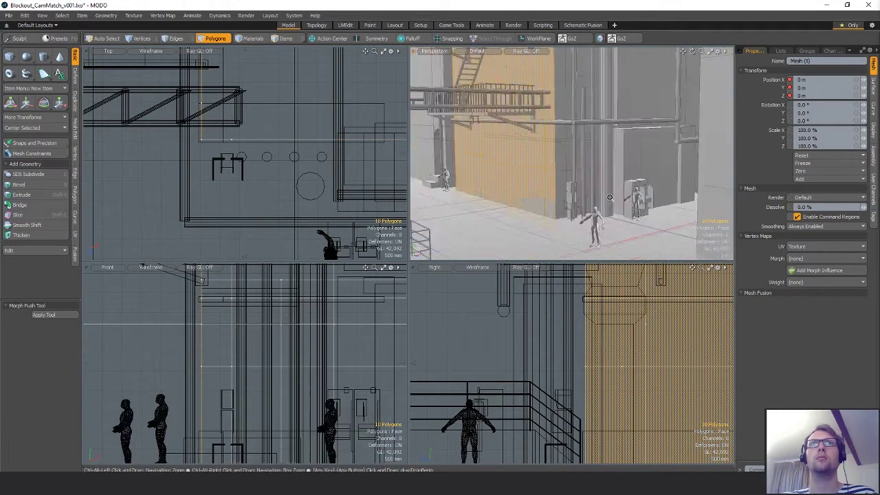
pyautogui.click(648, 190)
pyautogui.keyDown('alt'); pyautogui.moveTo(648, 190); pyautogui.dragTo(596, 213); pyautogui.keyUp('alt')
pyautogui.scroll(3, 591, 197)
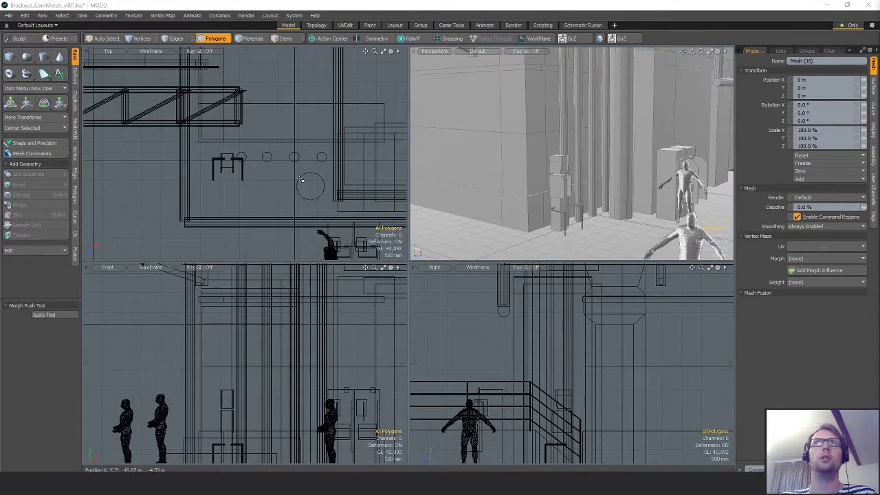
pyautogui.hotkey('ctrl', 'v')
pyautogui.press('a')
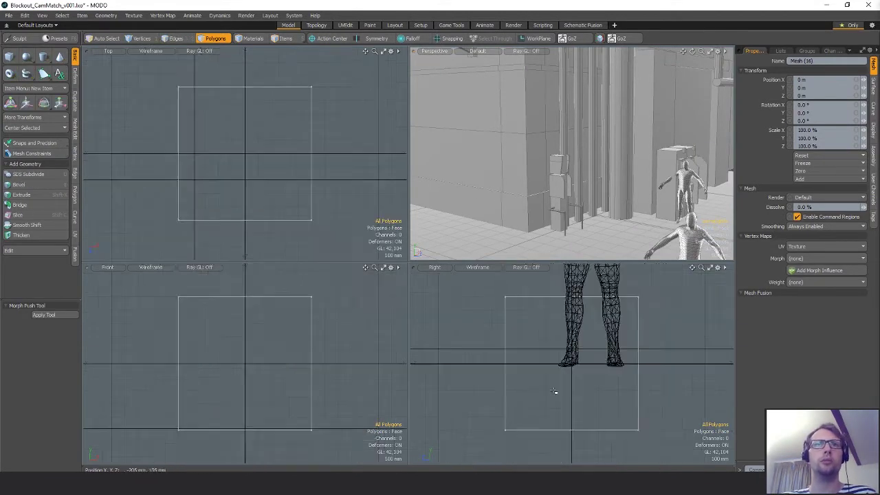
pyautogui.scroll(-8, 558, 386)
pyautogui.keyDown('alt'); pyautogui.moveTo(561, 379); pyautogui.dragTo(512, 391); pyautogui.keyUp('alt')
pyautogui.press('w')
pyautogui.moveTo(592, 369); pyautogui.dragTo(650, 360)
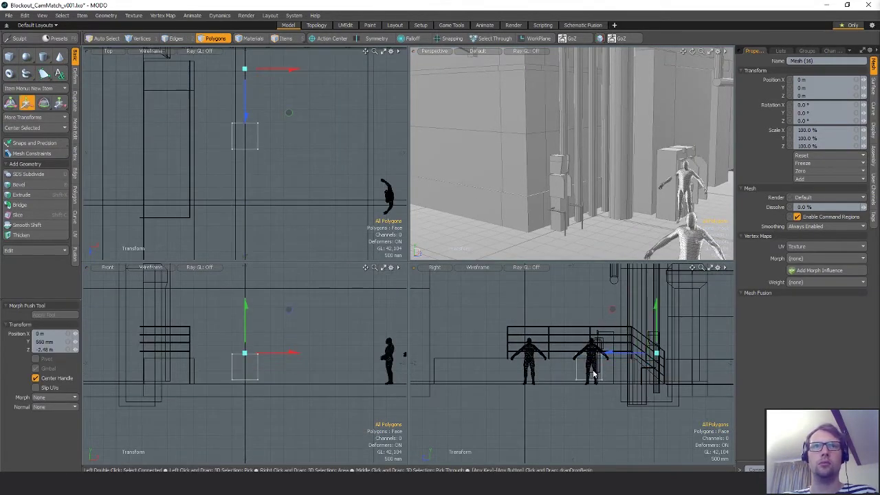
# Shift the pasted cube 5.16 m and a further 1.84 m along X, toward the network access point
pyautogui.keyDown('alt'); pyautogui.moveTo(261, 375); pyautogui.dragTo(381, 372); pyautogui.keyUp('alt')
pyautogui.scroll(4, 200, 382)
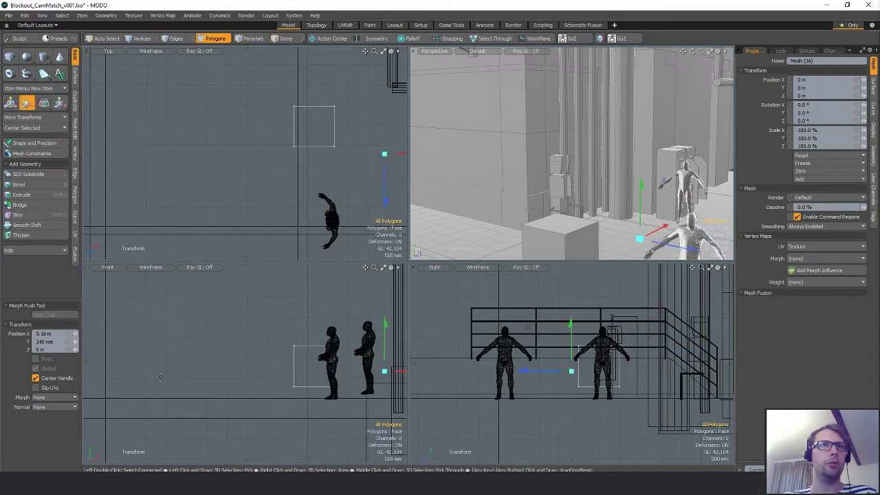
pyautogui.scroll(4, 204, 382)
pyautogui.keyDown('alt'); pyautogui.moveTo(313, 382); pyautogui.dragTo(359, 375); pyautogui.keyUp('alt')
pyautogui.keyDown('alt'); pyautogui.moveTo(359, 375); pyautogui.dragTo(283, 391); pyautogui.keyUp('alt')
pyautogui.scroll(-3, 283, 391)
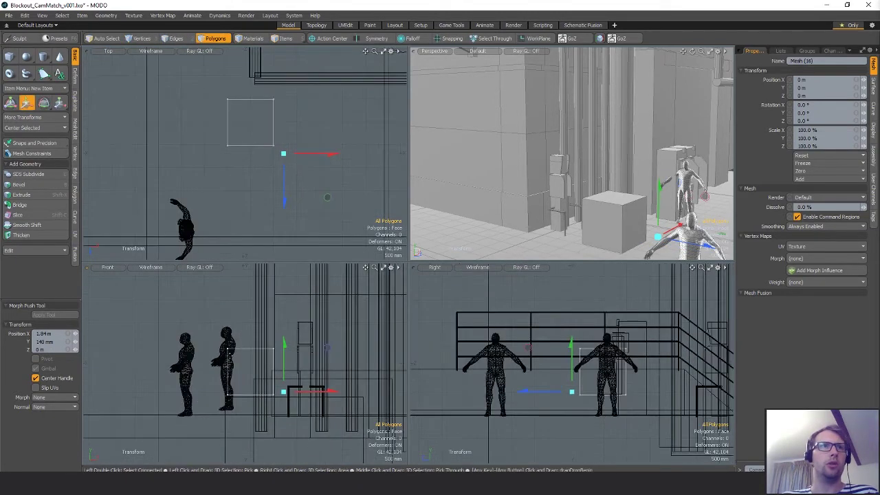
# Select the human scale figures' mesh beside the cube and clear its polygon selection
pyautogui.press('q')
pyautogui.press('5')
pyautogui.click(224, 348)
pyautogui.press('3')
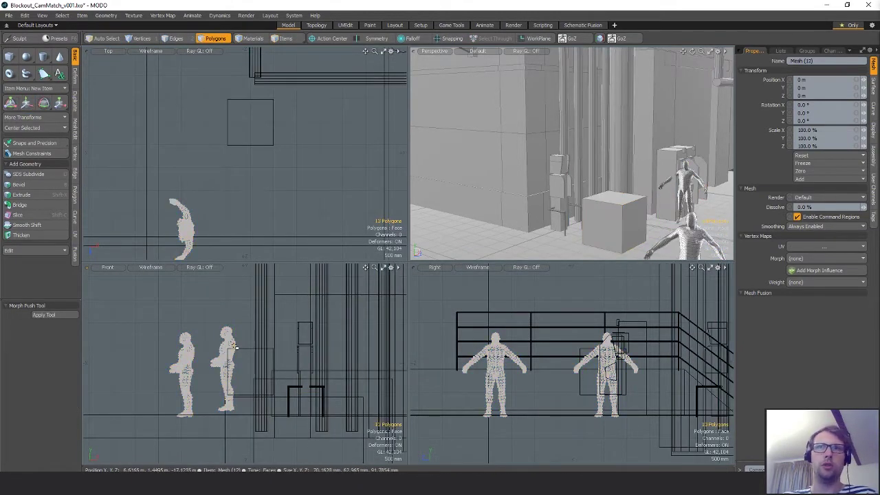
pyautogui.keyDown('alt'); pyautogui.moveTo(261, 372); pyautogui.dragTo(315, 369); pyautogui.keyUp('alt')
pyautogui.scroll(-1, 315, 369)
pyautogui.press('w')
pyautogui.moveTo(316, 334); pyautogui.dragTo(330, 354)
pyautogui.keyDown('alt'); pyautogui.moveTo(330, 354); pyautogui.dragTo(242, 355); pyautogui.keyUp('alt')
pyautogui.press('q')
pyautogui.click(254, 351)
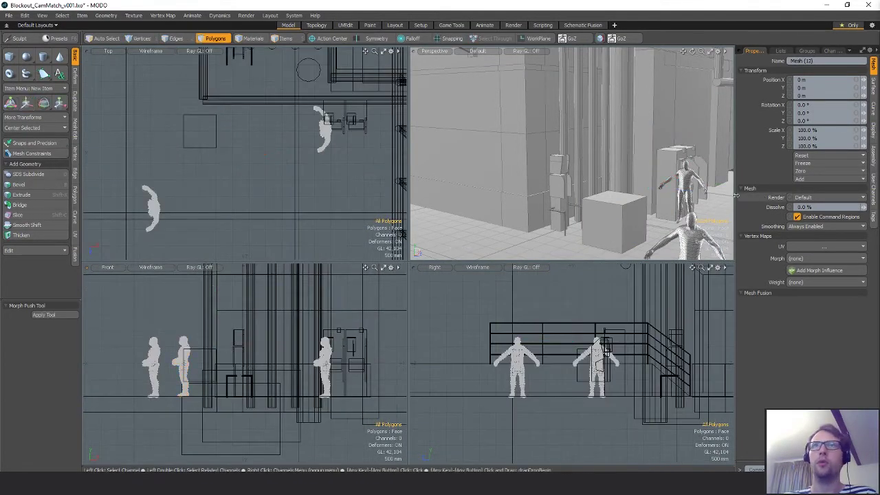
# Place the concept art window beside the perspective view and compare its props and figures with the cube and bank machines
pyautogui.keyDown('alt'); pyautogui.keyDown('shift'); pyautogui.moveTo(707, 197); pyautogui.dragTo(636, 180); pyautogui.keyUp('shift'); pyautogui.keyUp('alt')
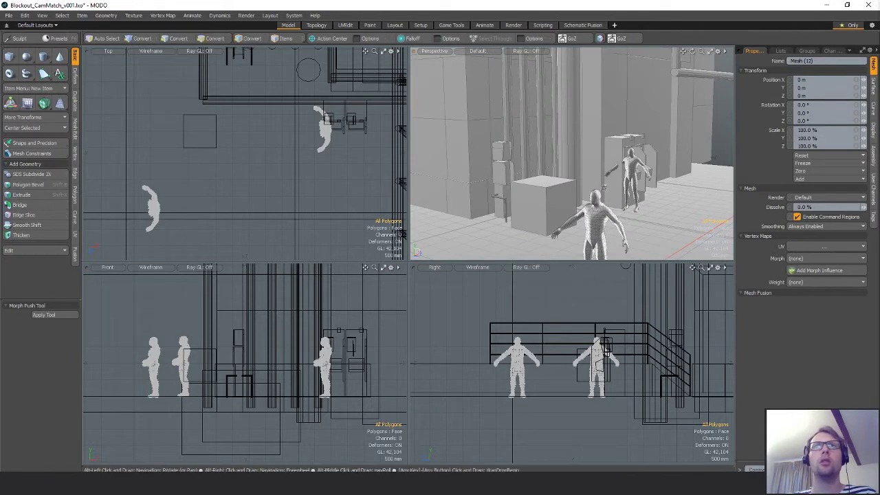
pyautogui.keyDown('alt'); pyautogui.moveTo(604, 246); pyautogui.dragTo(632, 132); pyautogui.keyUp('alt')
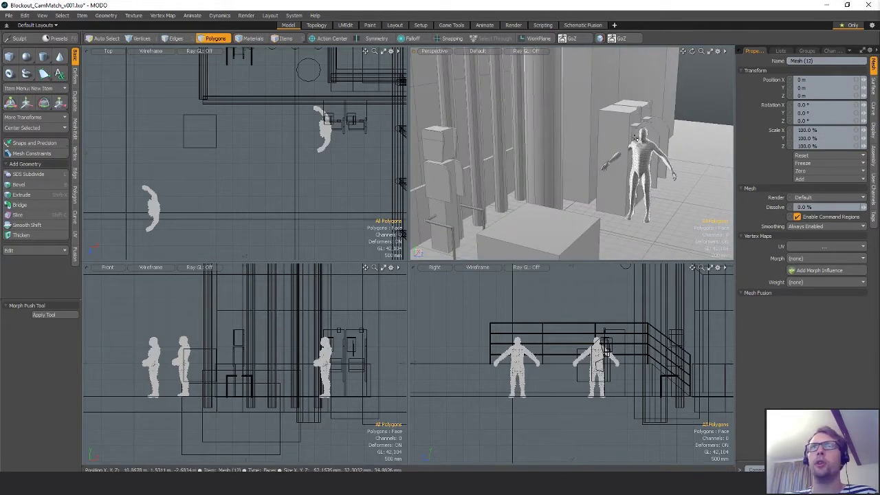
pyautogui.keyDown('alt'); pyautogui.moveTo(651, 172); pyautogui.dragTo(598, 136); pyautogui.keyUp('alt')
pyautogui.moveTo(879, 105); pyautogui.dragTo(180, 80)
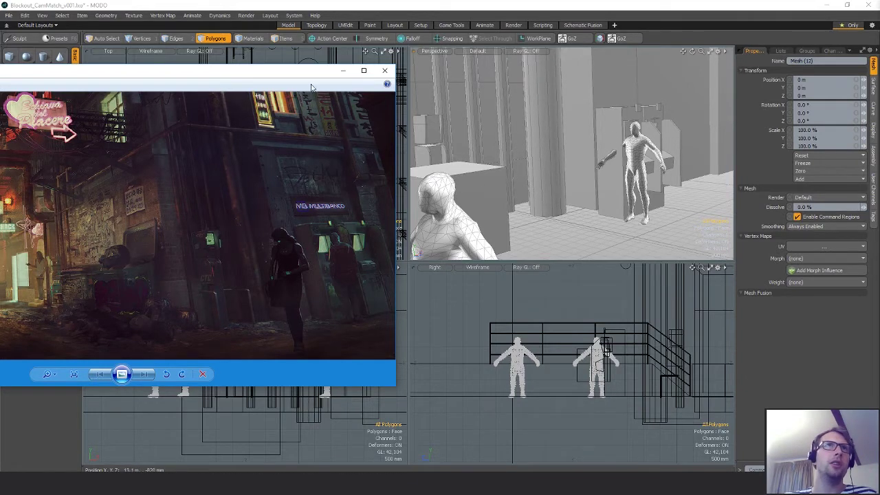
pyautogui.moveTo(314, 73); pyautogui.dragTo(258, 71)
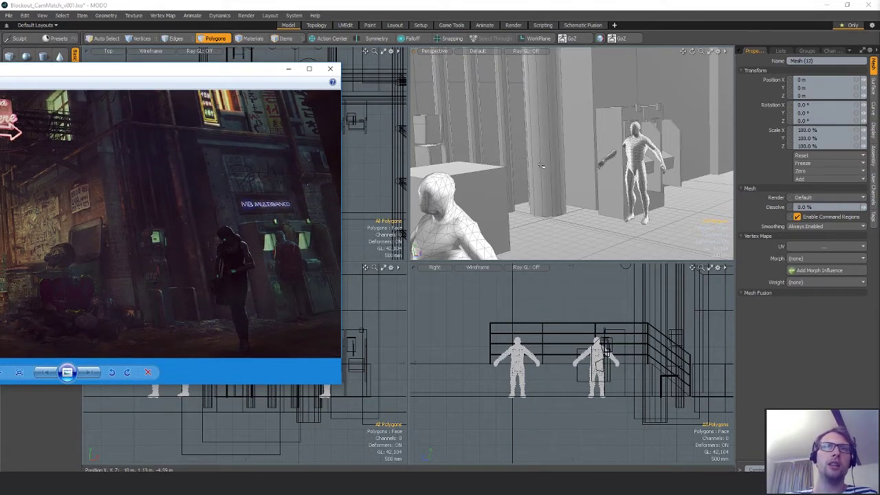
pyautogui.keyDown('alt'); pyautogui.keyDown('shift'); pyautogui.moveTo(540, 165); pyautogui.dragTo(567, 178); pyautogui.keyUp('shift'); pyautogui.keyUp('alt')
pyautogui.hotkey('alt', 'Tab')
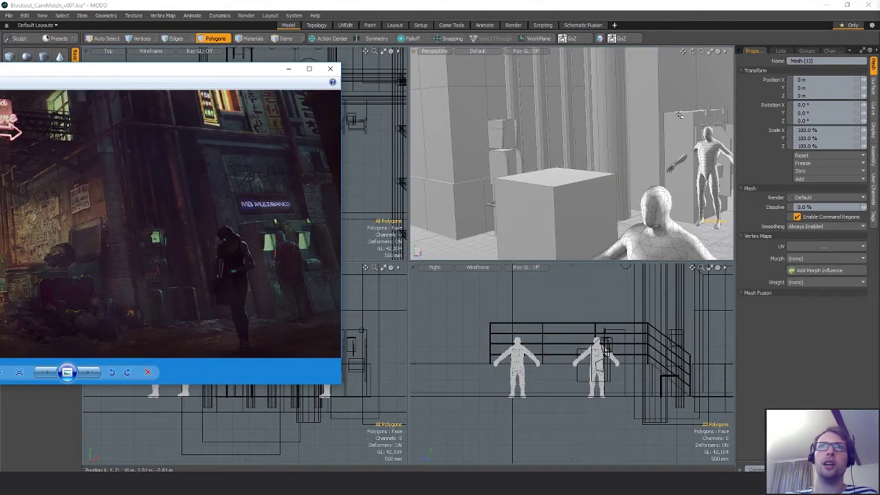
# Enlarge the visible part of the concept art and compare its scene with the perspective view of the cube and figures
pyautogui.keyDown('alt'); pyautogui.moveTo(679, 116); pyautogui.dragTo(496, 97); pyautogui.keyUp('alt')
pyautogui.hotkey('alt', 'Tab')
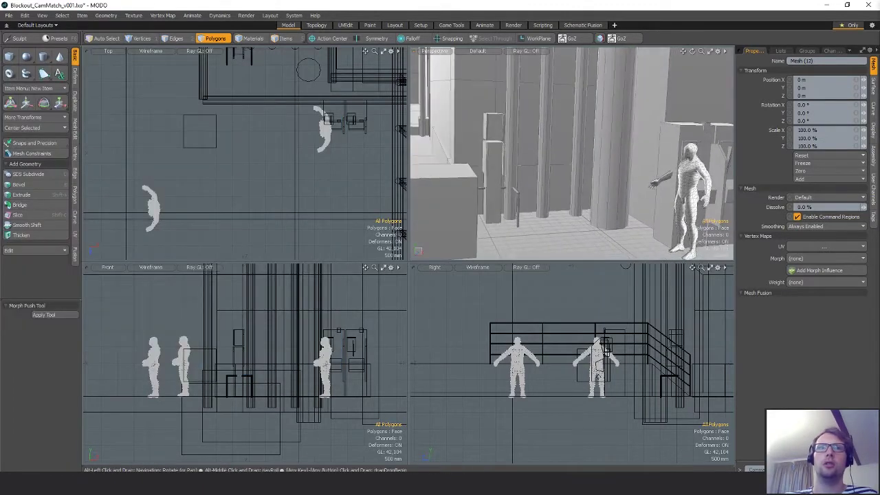
pyautogui.hotkey('alt', 'Tab')
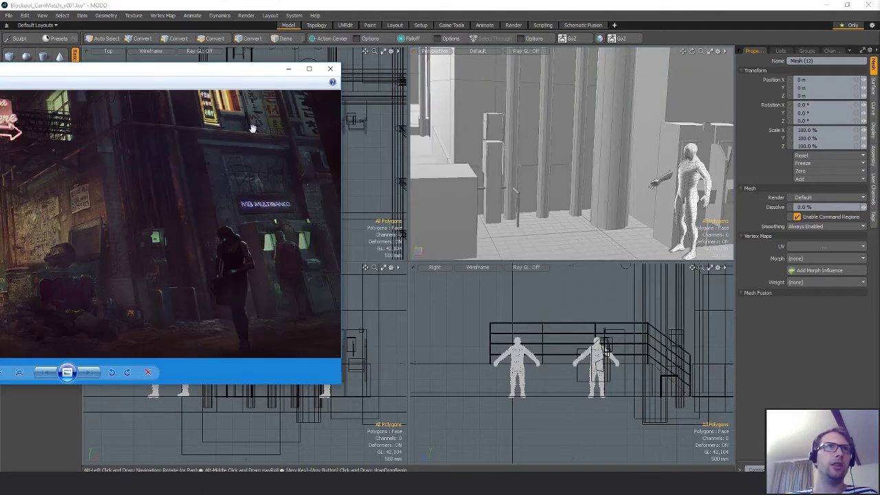
pyautogui.moveTo(242, 77); pyautogui.dragTo(386, 15)
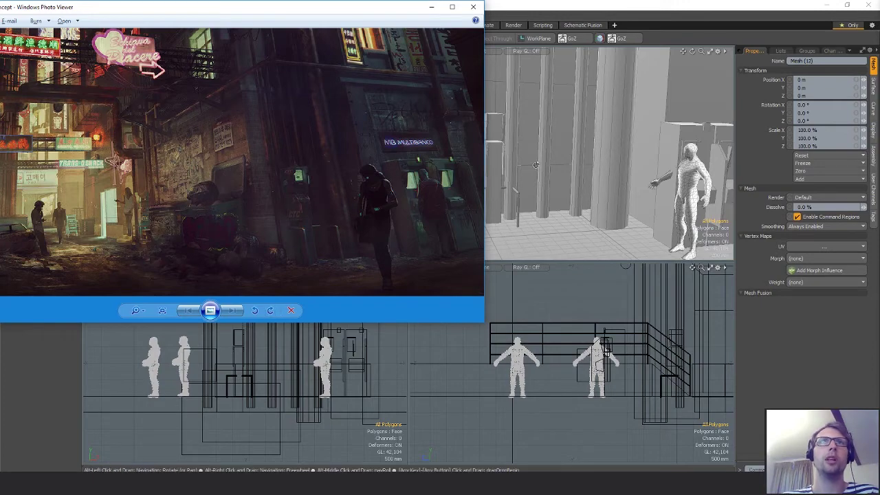
pyautogui.keyDown('alt'); pyautogui.moveTo(580, 145); pyautogui.dragTo(550, 199); pyautogui.keyUp('alt')
pyautogui.keyDown('ctrl'); pyautogui.keyDown('alt'); pyautogui.moveTo(521, 97); pyautogui.dragTo(385, 126); pyautogui.keyUp('alt'); pyautogui.keyUp('ctrl')
pyautogui.hotkey('alt', 'Tab')
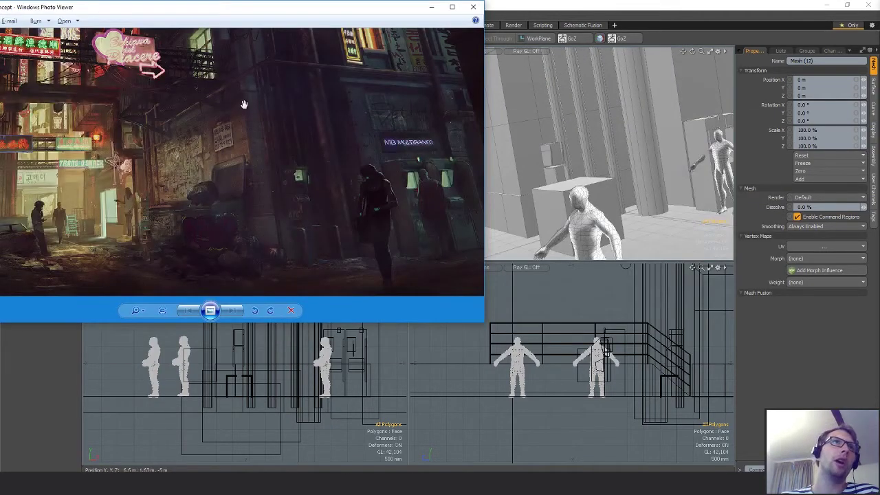
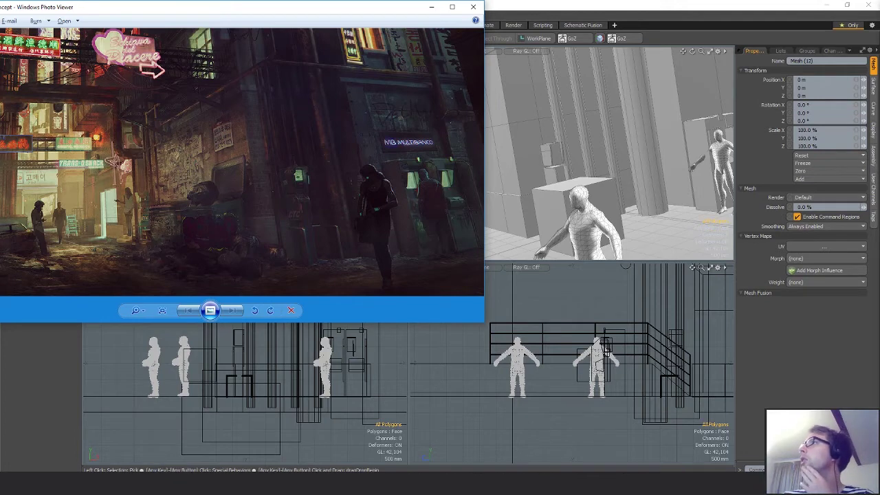
# Examine the concept art's facade, neon signs and street-level props, and move the image off the model views
pyautogui.click(501, 132)
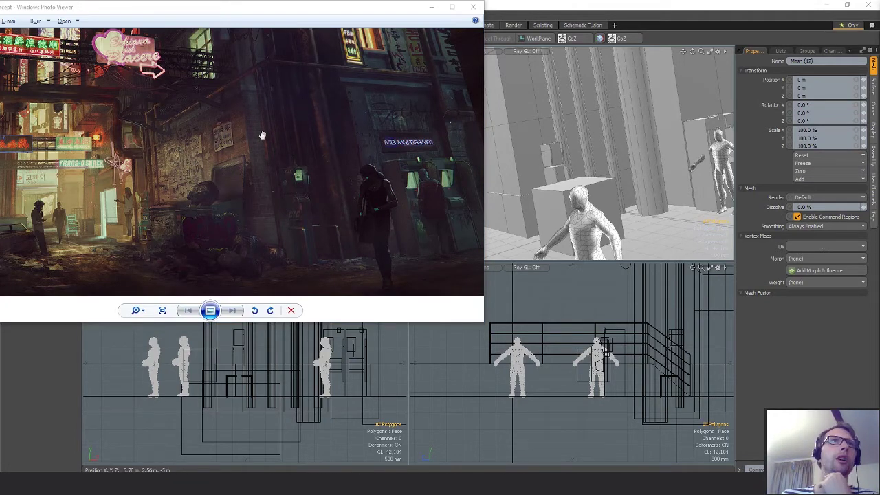
pyautogui.moveTo(306, 151); pyautogui.dragTo(349, 92)
pyautogui.moveTo(220, 158); pyautogui.dragTo(292, 238)
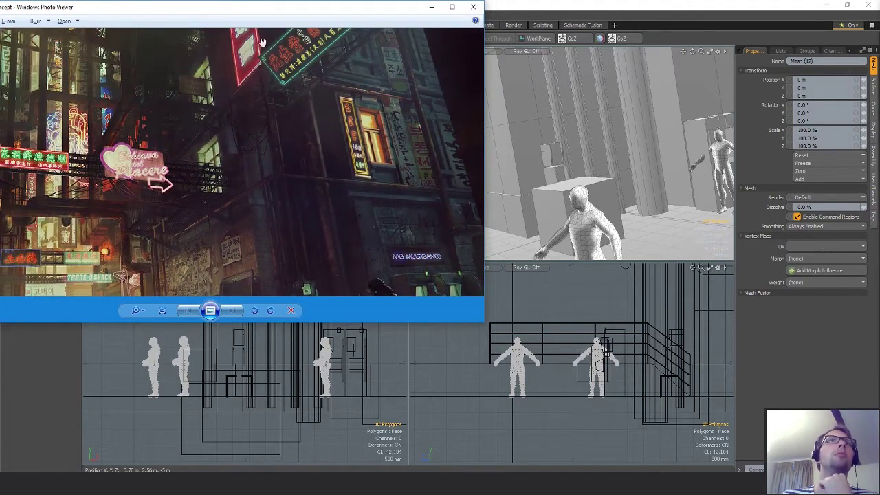
pyautogui.moveTo(372, 204); pyautogui.dragTo(426, 117)
pyautogui.moveTo(330, 131); pyautogui.dragTo(366, 108)
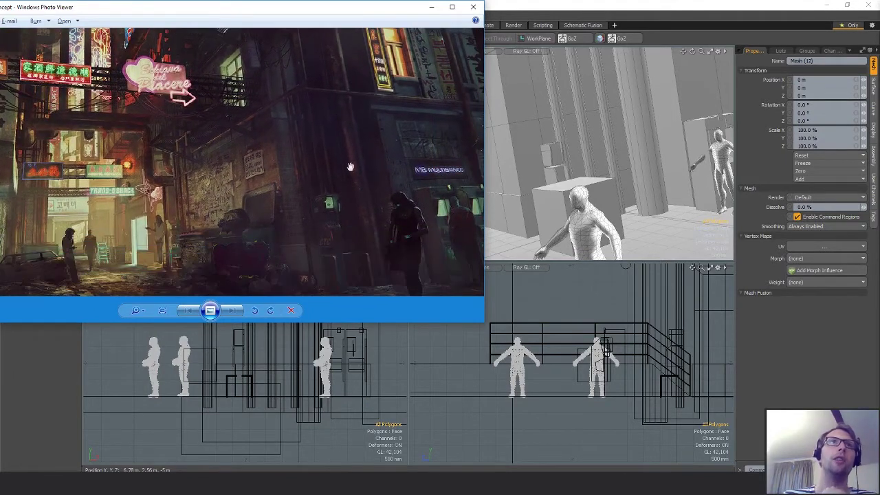
pyautogui.moveTo(350, 167); pyautogui.dragTo(329, 68)
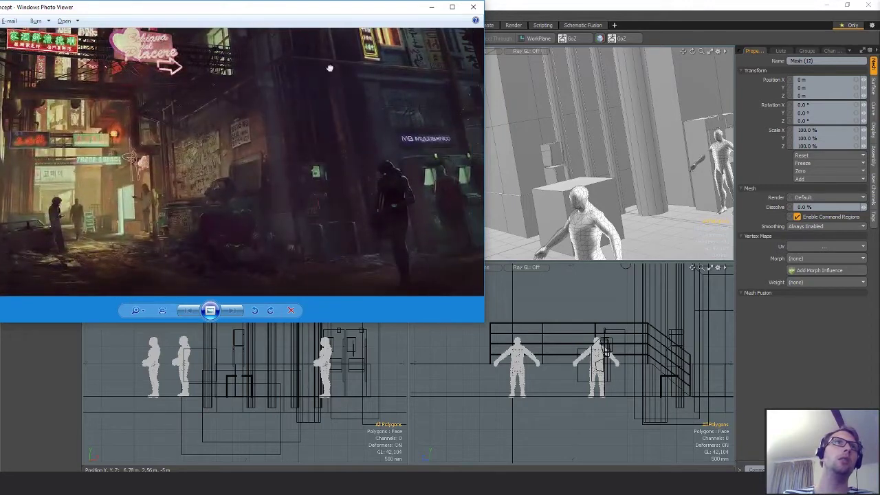
pyautogui.moveTo(359, 153)
pyautogui.mouseDown()
pyautogui.moveTo(349, 164)
pyautogui.moveTo(345, 153)
pyautogui.mouseUp()
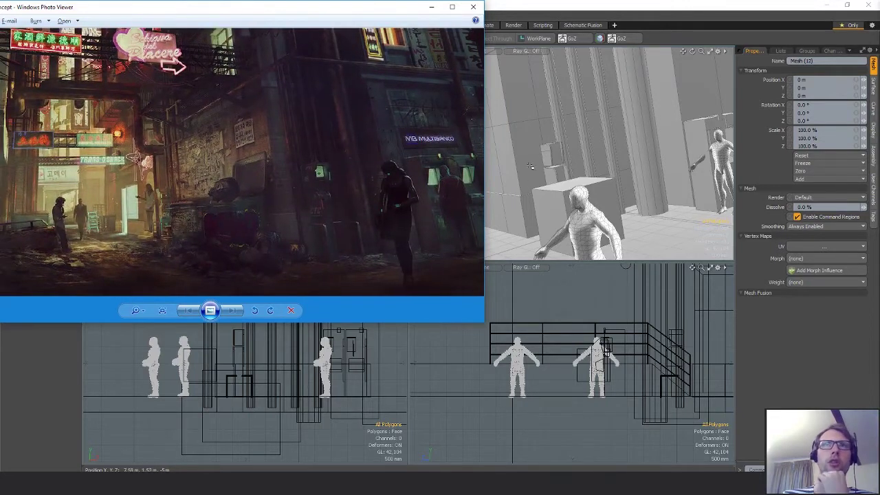
pyautogui.moveTo(307, 14); pyautogui.dragTo(879, 73)
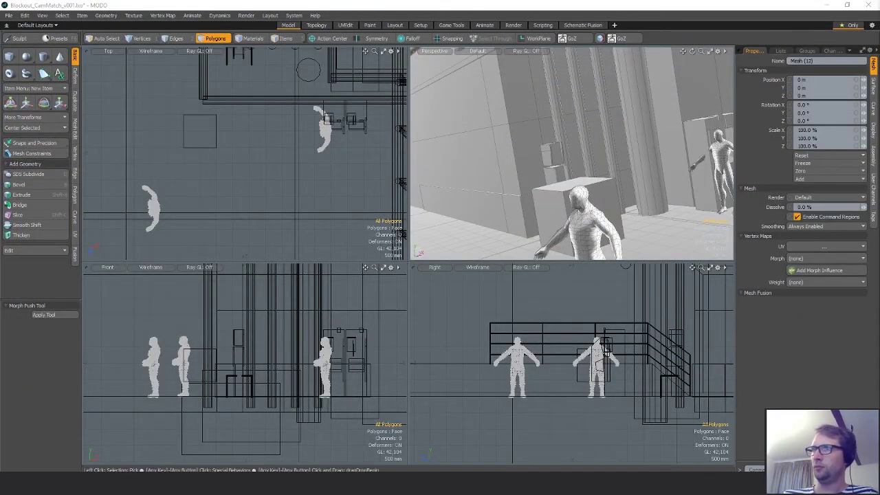
# Select the whole cube and move it -740 mm along X and -2.36 m along Z
pyautogui.keyDown('alt'); pyautogui.moveTo(675, 150); pyautogui.dragTo(629, 205); pyautogui.keyUp('alt')
pyautogui.click(634, 210)
pyautogui.press('3')
pyautogui.doubleClick(634, 211)
pyautogui.press('w')
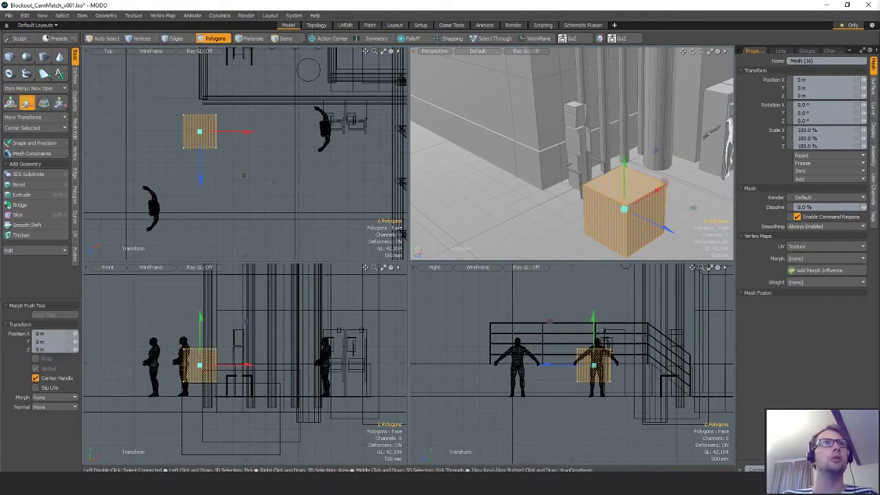
pyautogui.keyDown('alt'); pyautogui.keyDown('shift'); pyautogui.moveTo(263, 184); pyautogui.dragTo(328, 259); pyautogui.keyUp('shift'); pyautogui.keyUp('alt')
pyautogui.moveTo(313, 244); pyautogui.dragTo(289, 167)
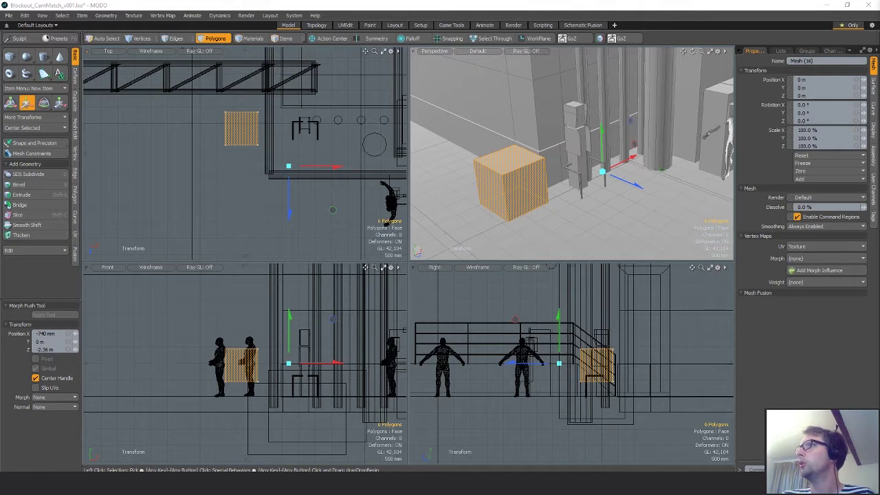
# Move the cube's four bottom vertices down close to the ground line and clear the vertex selection
pyautogui.keyDown('ctrl'); pyautogui.keyDown('alt'); pyautogui.moveTo(491, 163); pyautogui.dragTo(532, 165); pyautogui.keyUp('alt'); pyautogui.keyUp('ctrl')
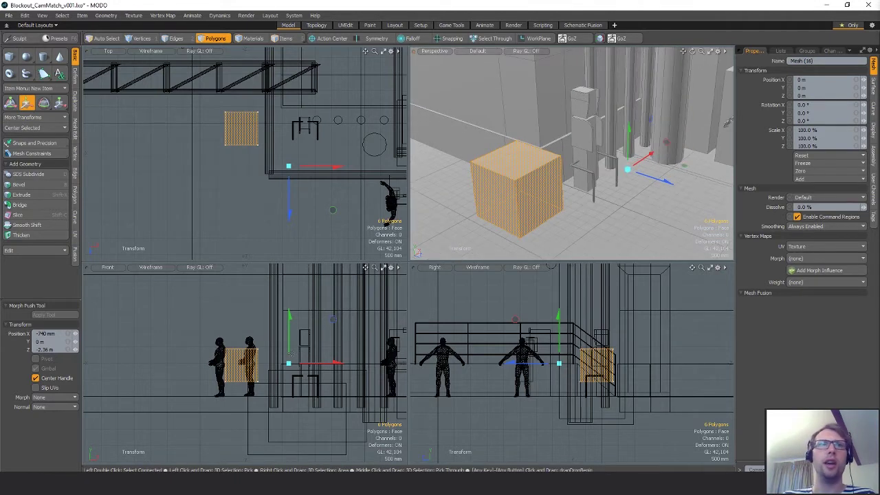
pyautogui.keyDown('ctrl'); pyautogui.keyDown('alt'); pyautogui.moveTo(268, 347); pyautogui.dragTo(377, 347); pyautogui.keyUp('alt'); pyautogui.keyUp('ctrl')
pyautogui.keyDown('ctrl'); pyautogui.keyDown('alt'); pyautogui.moveTo(362, 381); pyautogui.dragTo(405, 381); pyautogui.keyUp('alt'); pyautogui.keyUp('ctrl')
pyautogui.press('q')
pyautogui.press('1')
pyautogui.moveTo(131, 402)
pyautogui.mouseDown(button='right')
pyautogui.moveTo(207, 389)
pyautogui.moveTo(275, 425)
pyautogui.mouseUp(button='right')
pyautogui.press('w')
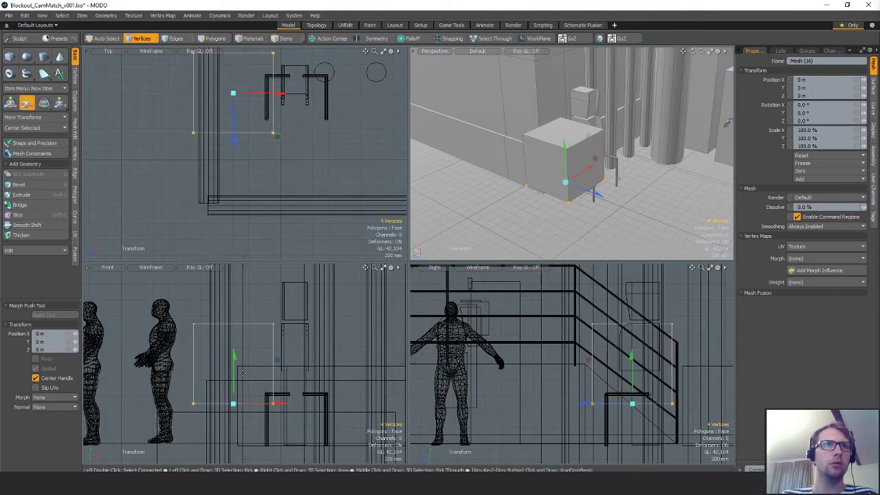
pyautogui.moveTo(234, 356); pyautogui.dragTo(234, 388)
pyautogui.press('q')
pyautogui.click(333, 392)
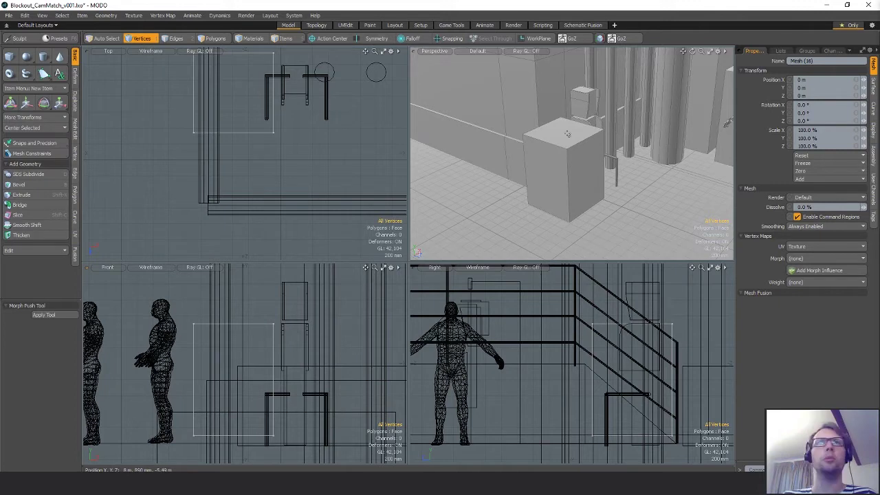
# Lengthen the box by moving its rear side polygon -770 mm along Z
pyautogui.press('3')
pyautogui.keyDown('alt'); pyautogui.moveTo(540, 144); pyautogui.dragTo(558, 169); pyautogui.keyUp('alt')
pyautogui.click(573, 173)
pyautogui.press('w')
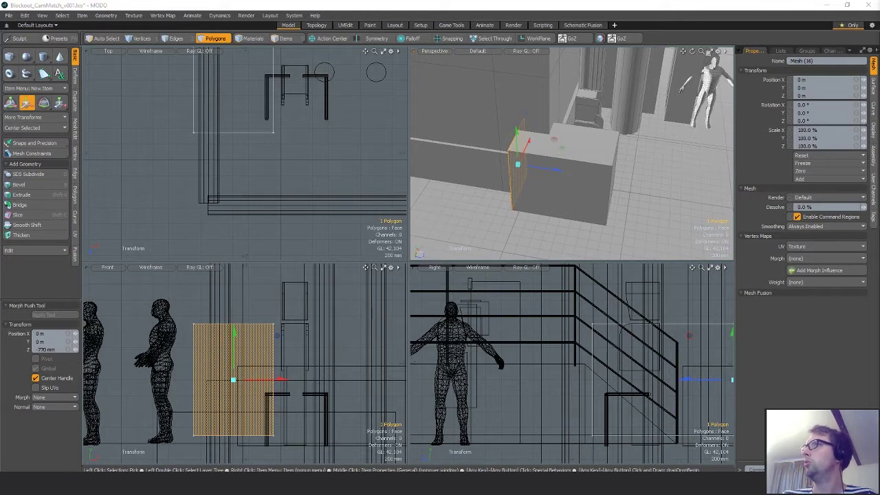
# Bring the whole box over to the figure at the bank machines and rotate it -90° around Y
pyautogui.click(629, 170)
pyautogui.press('q')
pyautogui.press(']')
pyautogui.scroll(-4, 234, 145)
pyautogui.keyDown('alt'); pyautogui.keyDown('shift'); pyautogui.moveTo(302, 153); pyautogui.dragTo(369, 234); pyautogui.keyUp('shift'); pyautogui.keyUp('alt')
pyautogui.press('w')
pyautogui.keyDown('alt'); pyautogui.keyDown('shift'); pyautogui.moveTo(369, 235); pyautogui.dragTo(318, 206); pyautogui.keyUp('shift'); pyautogui.keyUp('alt')
pyautogui.scroll(3, 318, 206)
pyautogui.press('e')
pyautogui.keyDown('ctrl'); pyautogui.moveTo(224, 135); pyautogui.dragTo(271, 198); pyautogui.keyUp('ctrl')
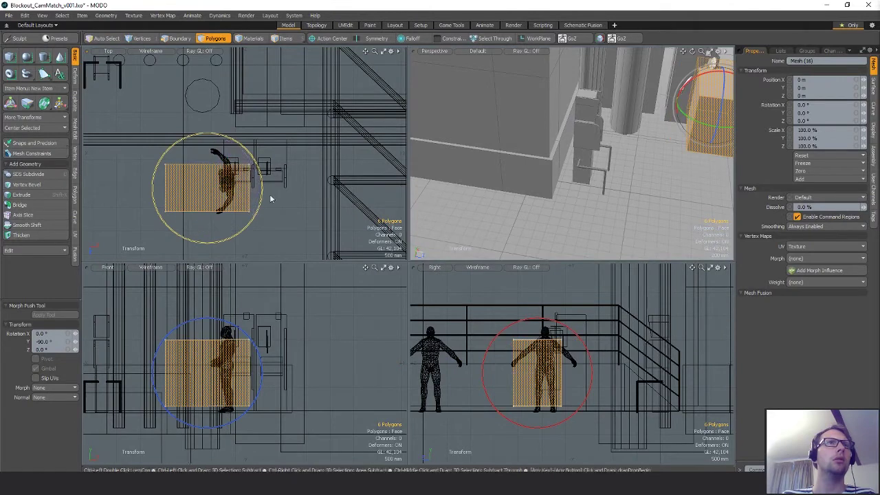
# Move the rotated box 1.23 m along X and 520 mm along Z, beside the human figure
pyautogui.press('w')
pyautogui.moveTo(266, 145); pyautogui.dragTo(324, 170)
pyautogui.hotkey('shift', 'a')
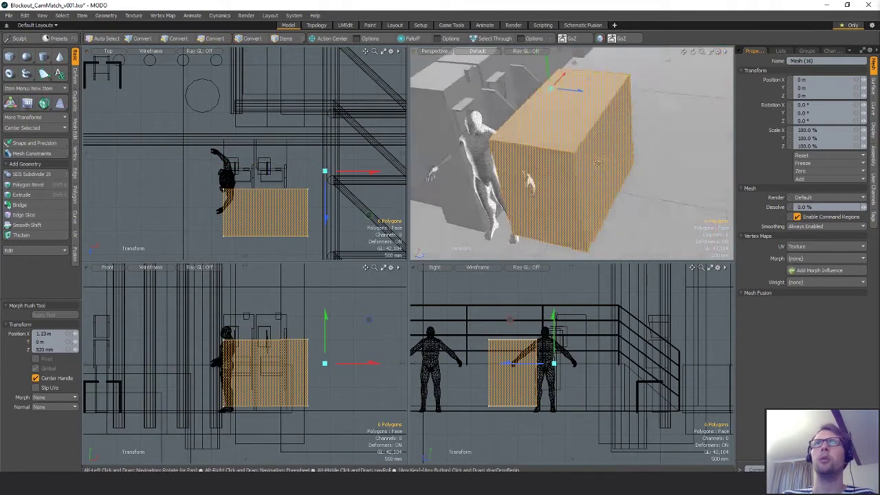
# Shorten the box to about 1.65 m by moving its four end vertices inward along X
pyautogui.keyDown('alt'); pyautogui.moveTo(645, 163); pyautogui.dragTo(548, 180); pyautogui.keyUp('alt')
pyautogui.press('q')
pyautogui.press('1')
pyautogui.press('w')
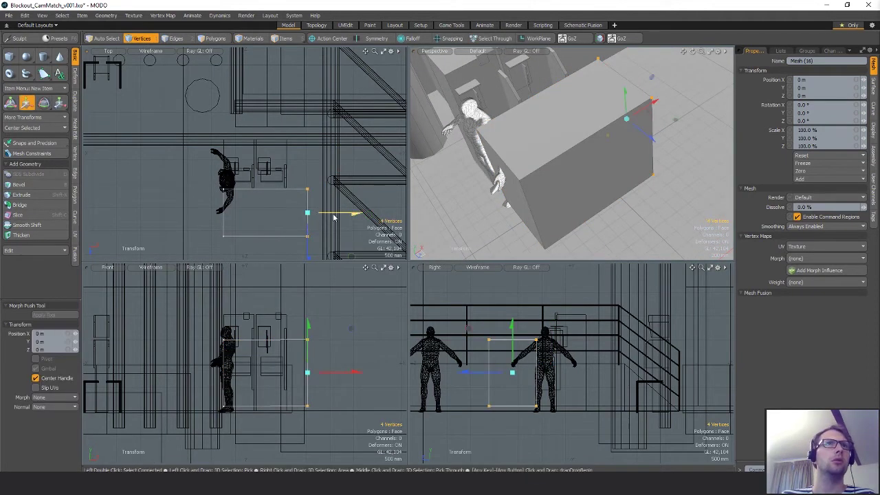
pyautogui.press('space')
pyautogui.scroll(-5, 556, 165)
pyautogui.keyDown('alt'); pyautogui.moveTo(557, 165); pyautogui.dragTo(594, 146); pyautogui.keyUp('alt')
pyautogui.press('space')
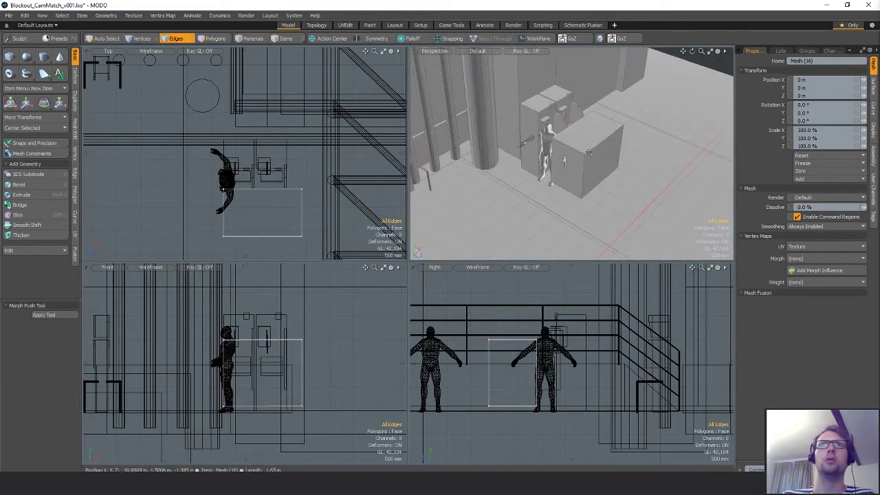
pyautogui.press('space')
pyautogui.press('space')
pyautogui.press('space')
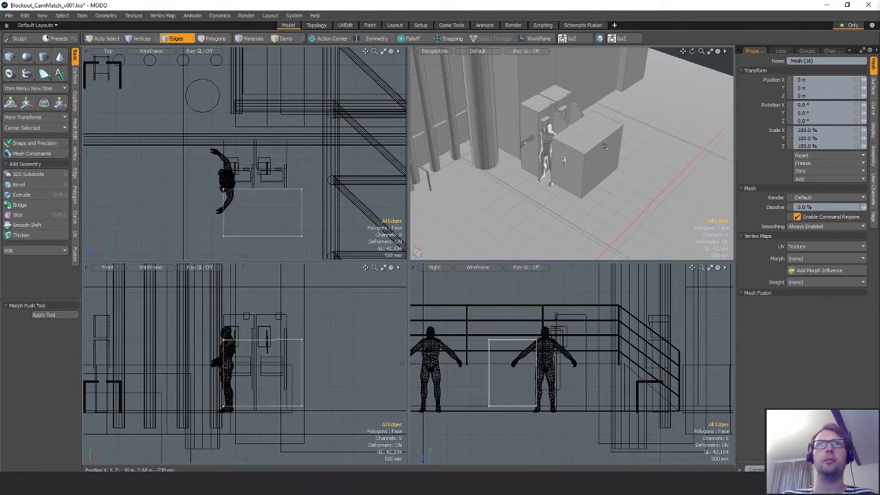
# Move the whole box to the open ground outside the alley wall's corner and rotate it -90° around Y
pyautogui.press('space')
pyautogui.doubleClick(596, 135)
pyautogui.scroll(-4, 220, 153)
pyautogui.keyDown('alt'); pyautogui.moveTo(220, 154); pyautogui.dragTo(268, 192); pyautogui.keyUp('alt')
pyautogui.press('w')
pyautogui.moveTo(319, 172); pyautogui.dragTo(300, 204)
pyautogui.press('e')
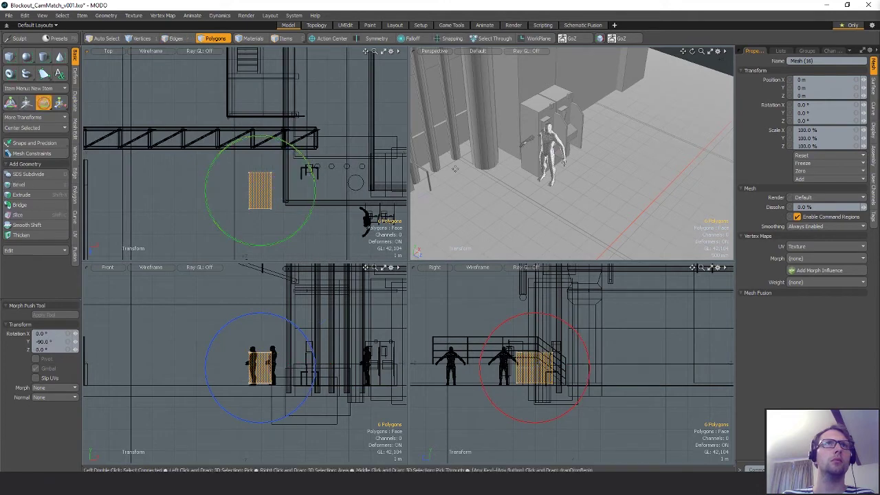
# Level the box's bottom vertices by scaling them flat along Y
pyautogui.hotkey('shift', 'a')
pyautogui.keyDown('alt'); pyautogui.moveTo(570, 165); pyautogui.dragTo(637, 183); pyautogui.keyUp('alt')
pyautogui.press('space')
pyautogui.press('space')
pyautogui.keyDown('ctrl'); pyautogui.keyDown('alt'); pyautogui.moveTo(497, 378); pyautogui.dragTo(563, 377); pyautogui.keyUp('alt'); pyautogui.keyUp('ctrl')
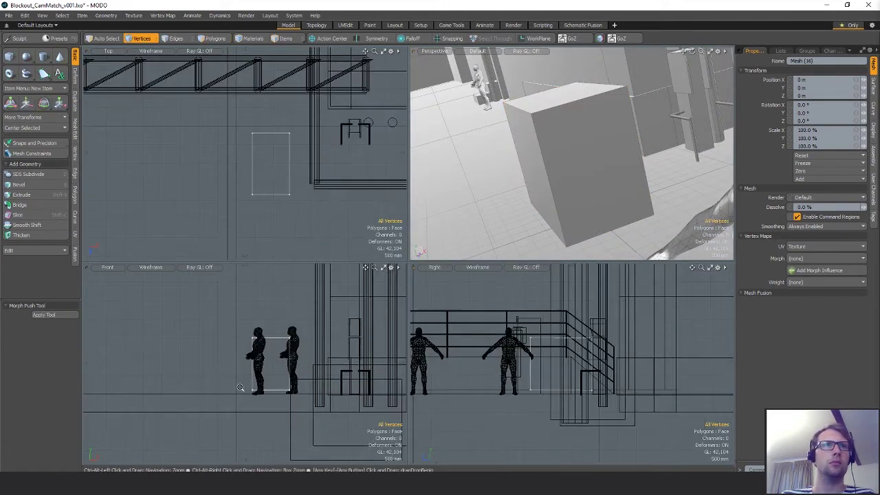
pyautogui.moveTo(281, 375); pyautogui.dragTo(313, 405, button='right')
pyautogui.keyDown('ctrl'); pyautogui.keyDown('alt'); pyautogui.moveTo(312, 392); pyautogui.dragTo(392, 385); pyautogui.keyUp('alt'); pyautogui.keyUp('ctrl')
pyautogui.keyDown('ctrl'); pyautogui.keyDown('alt'); pyautogui.moveTo(296, 374); pyautogui.dragTo(223, 358); pyautogui.keyUp('alt'); pyautogui.keyUp('ctrl')
pyautogui.moveTo(213, 347)
pyautogui.mouseDown(button='right')
pyautogui.moveTo(275, 358)
pyautogui.moveTo(265, 353)
pyautogui.mouseUp(button='right')
pyautogui.press('r')
pyautogui.moveTo(238, 326); pyautogui.dragTo(238, 378)
pyautogui.press('space')
# Level the box's four top vertices by scaling them flat along Y
pyautogui.moveTo(189, 344); pyautogui.dragTo(292, 305, button='right')
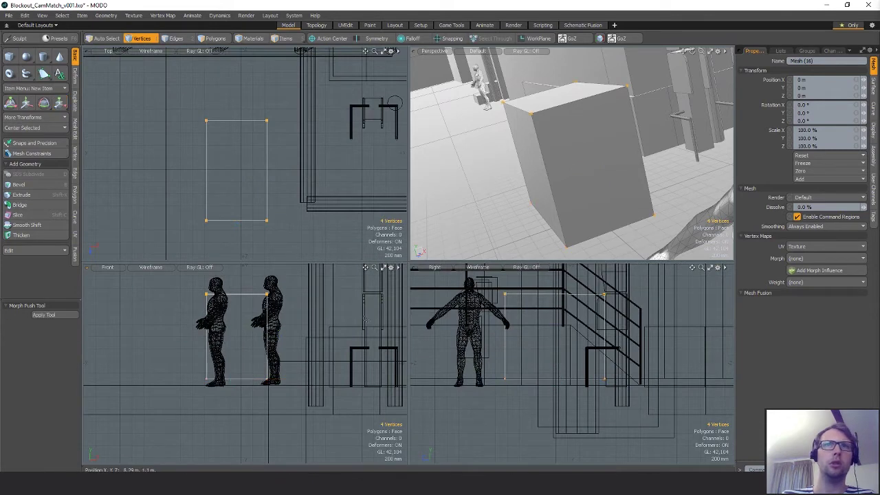
pyautogui.press('r')
pyautogui.moveTo(236, 273); pyautogui.dragTo(237, 294)
pyautogui.press('space')
# Taper the box by moving the two bottom vertices on its wall-facing side -70 mm along X
pyautogui.moveTo(263, 367); pyautogui.dragTo(335, 387, button='right')
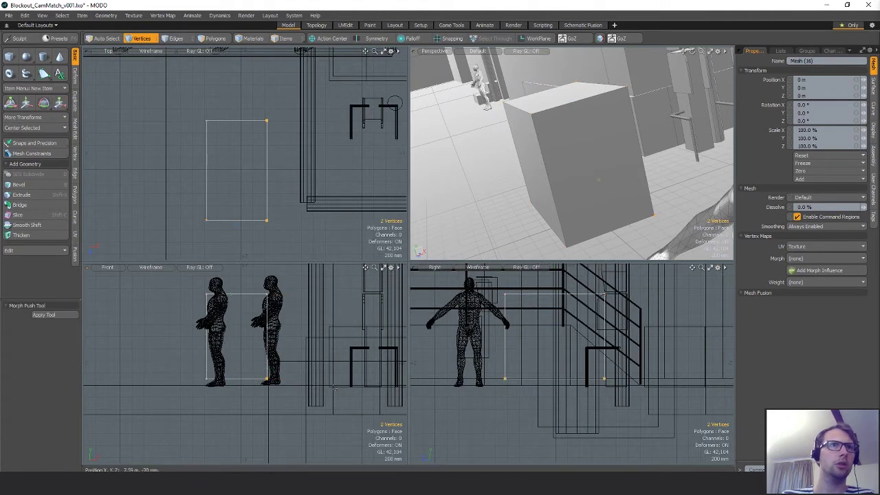
pyautogui.press('w')
pyautogui.moveTo(313, 378); pyautogui.dragTo(307, 378)
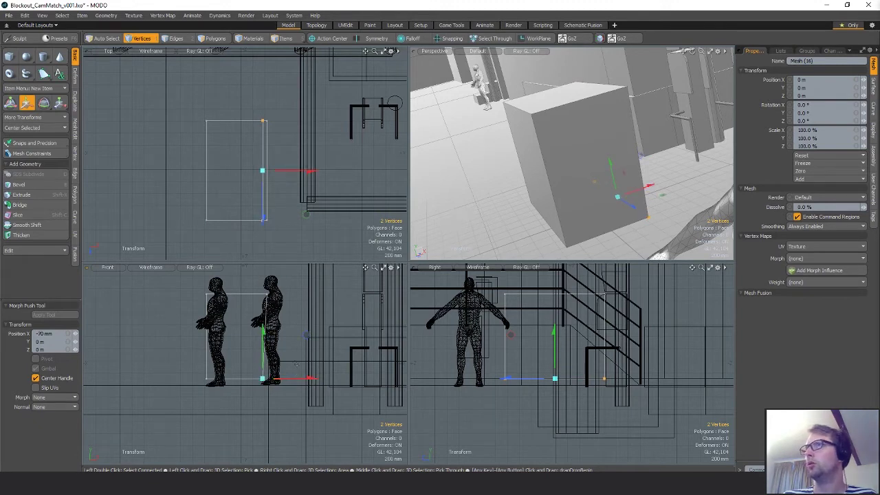
pyautogui.press('space')
# Bevel the box's four vertical corner edges with a 127 mm inset, round level 2 and a round edge shape
pyautogui.press('3')
pyautogui.press('space')
pyautogui.press('space')
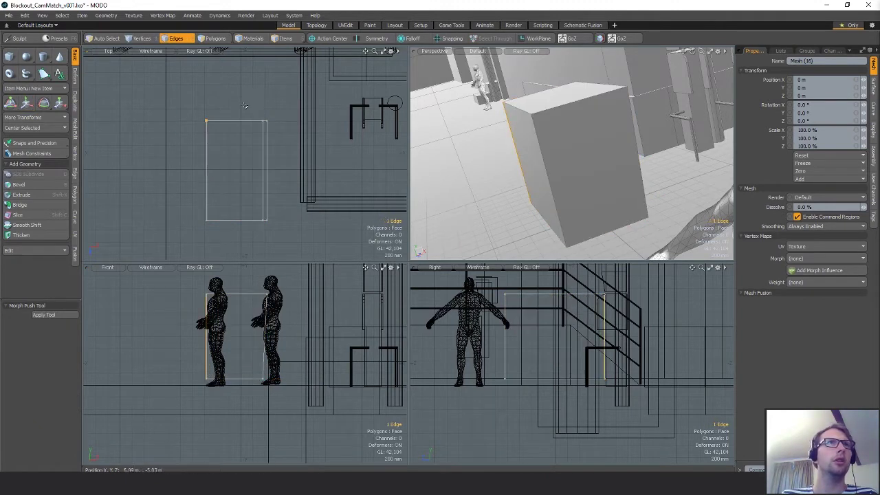
pyautogui.press('space')
pyautogui.click(261, 143)
pyautogui.press('space')
pyautogui.press('space')
pyautogui.moveTo(230, 110)
pyautogui.mouseDown(button='right')
pyautogui.moveTo(224, 134)
pyautogui.moveTo(252, 136)
pyautogui.mouseUp(button='right')
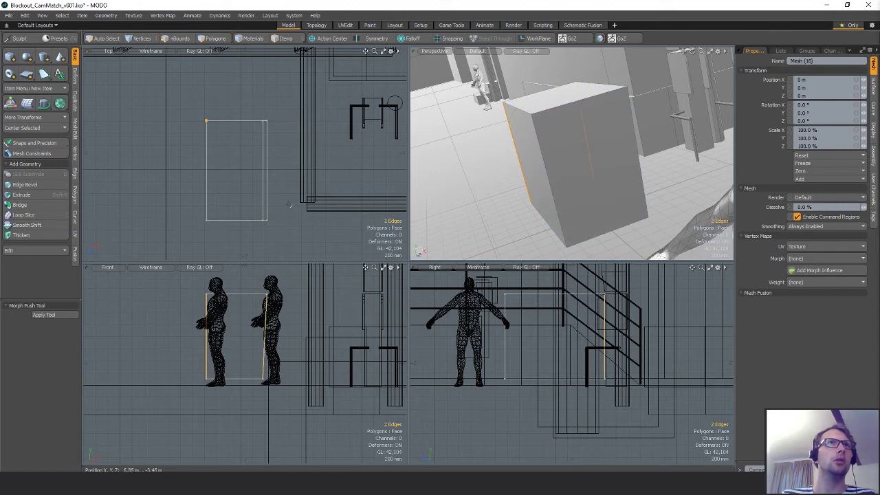
pyautogui.moveTo(245, 199)
pyautogui.keyDown('shift'); pyautogui.mouseDown(button='right')
pyautogui.moveTo(246, 229)
pyautogui.moveTo(227, 253)
pyautogui.mouseUp(button='right'); pyautogui.keyUp('shift')
pyautogui.keyDown('alt'); pyautogui.moveTo(526, 178); pyautogui.dragTo(550, 198); pyautogui.keyUp('alt')
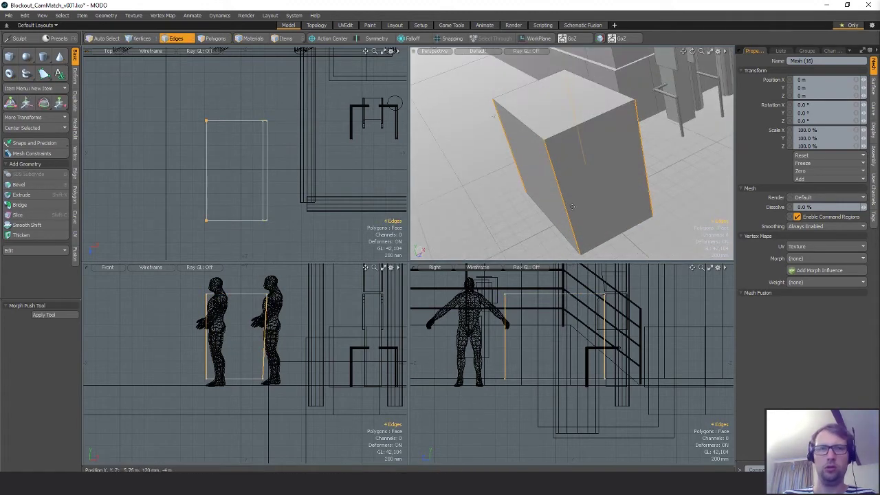
pyautogui.write('b1')
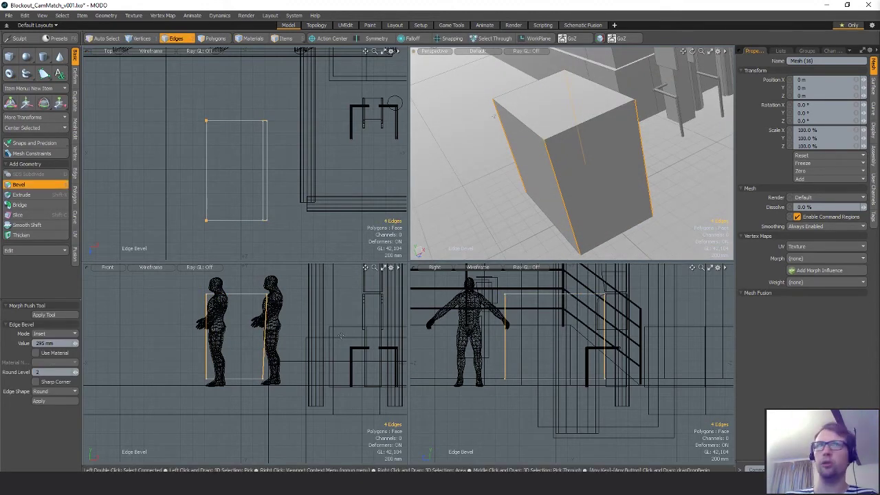
pyautogui.moveTo(632, 165); pyautogui.dragTo(663, 165)
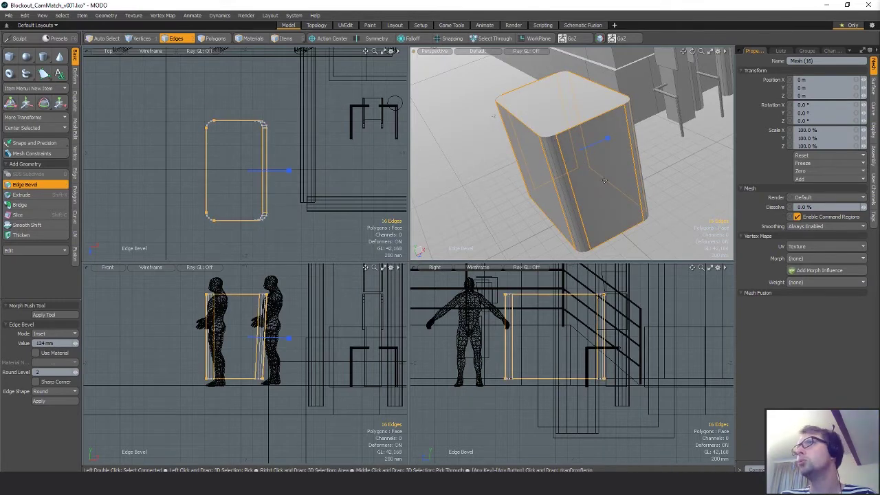
pyautogui.keyDown('alt'); pyautogui.moveTo(620, 177); pyautogui.dragTo(637, 203); pyautogui.keyUp('alt')
pyautogui.press('space')
pyautogui.click(694, 161)
# Bevel the edge loop around the box's base with a 127 mm inset and round level 2
pyautogui.keyDown('alt'); pyautogui.moveTo(663, 148); pyautogui.dragTo(592, 192); pyautogui.keyUp('alt')
pyautogui.moveTo(459, 349)
pyautogui.mouseDown(button='right')
pyautogui.moveTo(530, 413)
pyautogui.moveTo(629, 364)
pyautogui.mouseUp(button='right')
pyautogui.press('b')
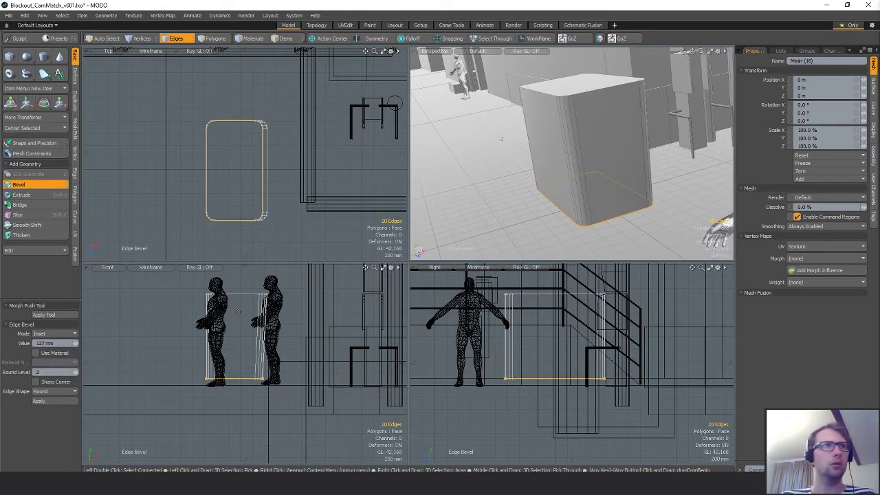
pyautogui.click(58, 400)
pyautogui.keyDown('alt'); pyautogui.moveTo(546, 252); pyautogui.dragTo(589, 213); pyautogui.keyUp('alt')
pyautogui.press('space')
pyautogui.click(559, 235)
# Inset the box's top polygon by adding a new face and scaling it to 96% along X and Z
pyautogui.press('3')
pyautogui.click(573, 123)
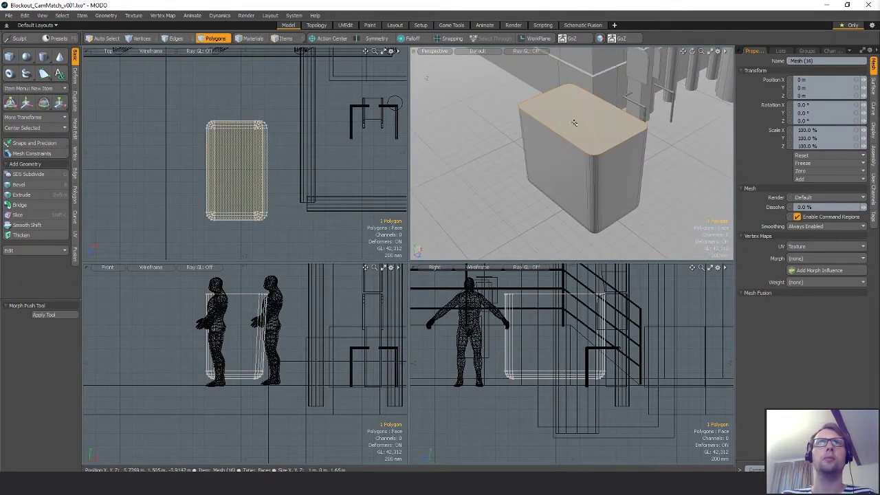
pyautogui.hotkey('ctrl', '3')
pyautogui.click(577, 78)
pyautogui.click(326, 179)
pyautogui.press('r')
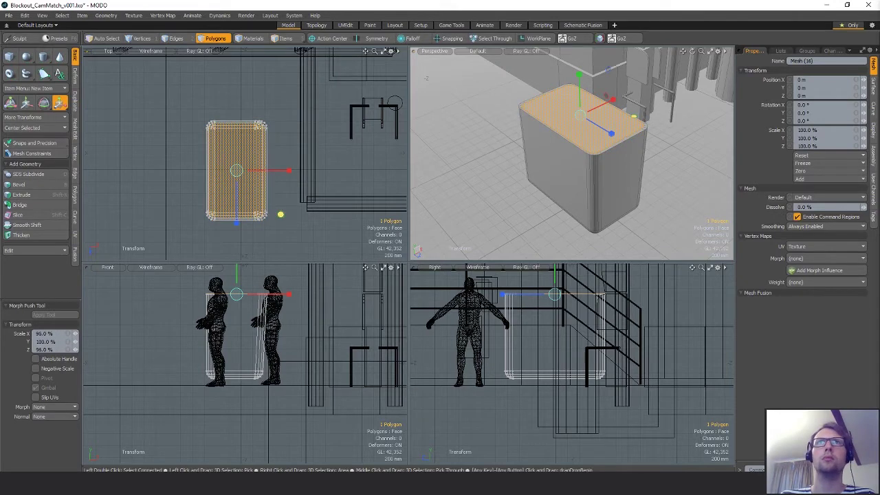
pyautogui.keyDown('alt'); pyautogui.moveTo(633, 117); pyautogui.dragTo(571, 169); pyautogui.keyUp('alt')
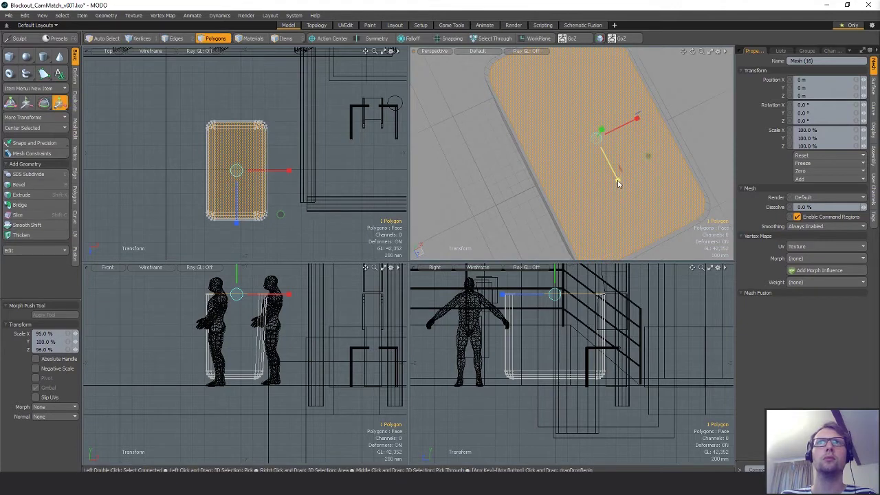
pyautogui.keyDown('alt'); pyautogui.moveTo(617, 181); pyautogui.dragTo(588, 124); pyautogui.keyUp('alt')
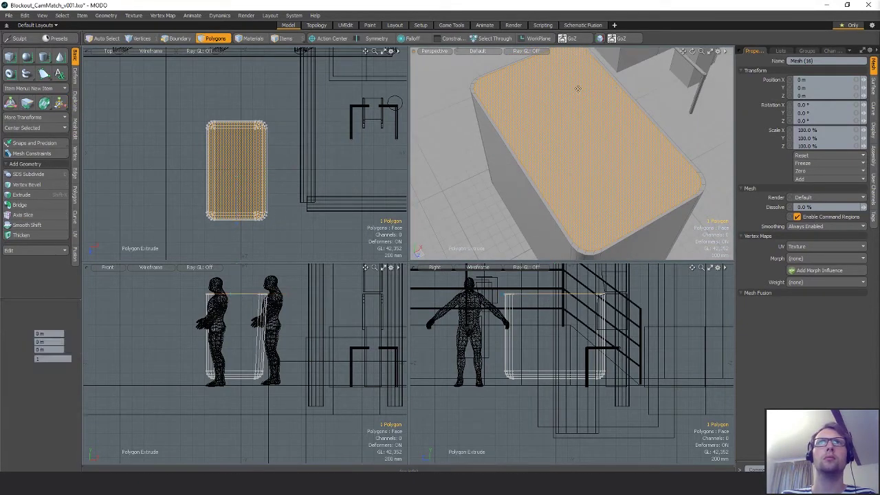
pyautogui.press('w')
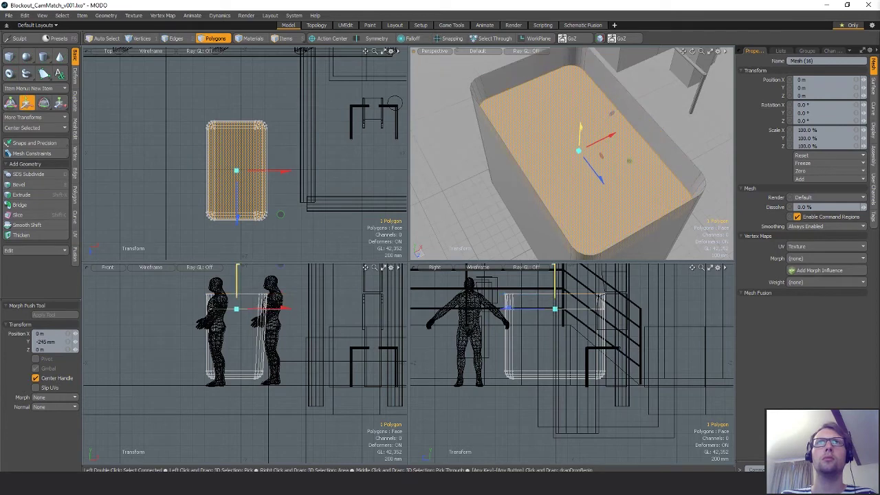
pyautogui.press('q')
pyautogui.hotkey('shift', 'x')
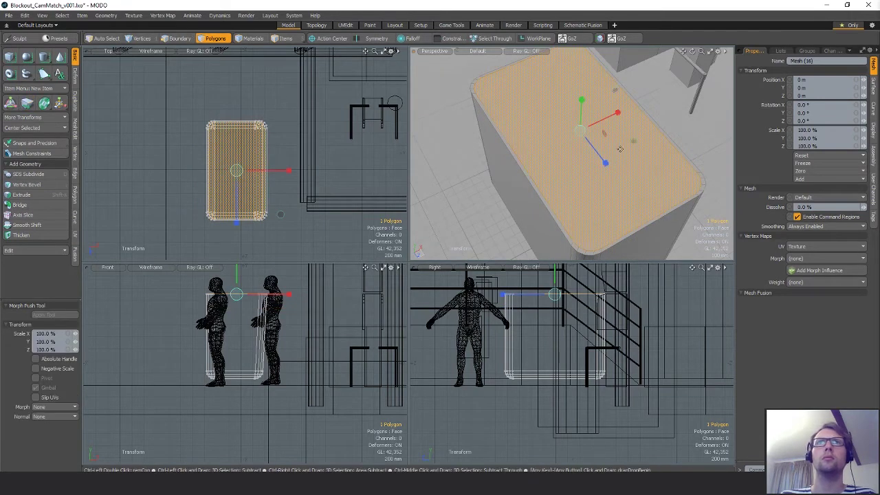
pyautogui.press('r')
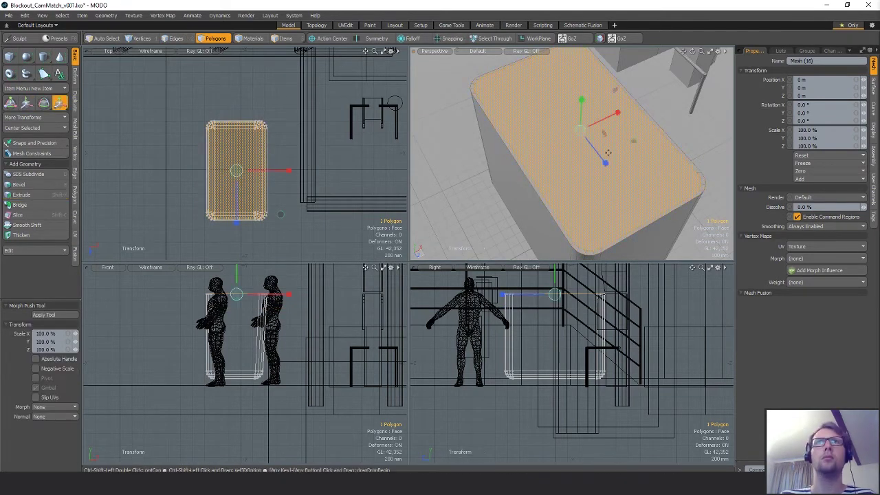
pyautogui.press('q')
# Hollow out the box by extruding its inset top polygon and moving it down to just above the base
pyautogui.hotkey('ctrl', '1')
pyautogui.click(598, 94)
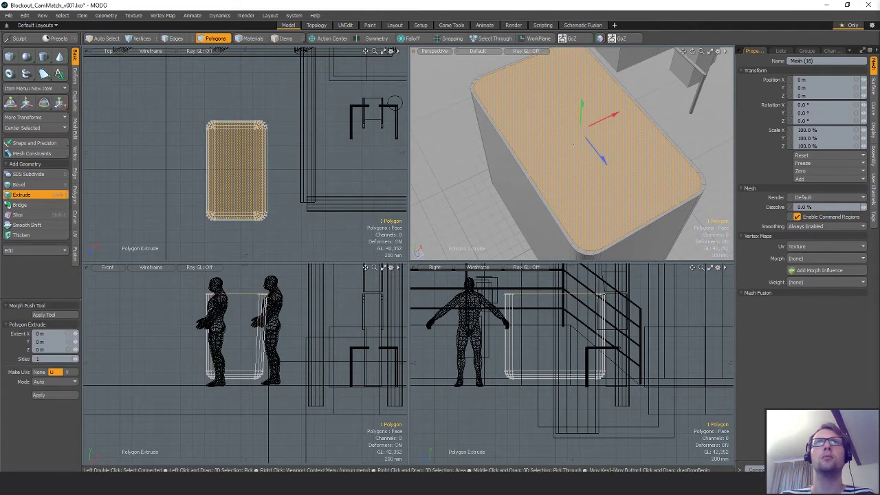
pyautogui.moveTo(580, 138); pyautogui.dragTo(528, 68)
pyautogui.press('r')
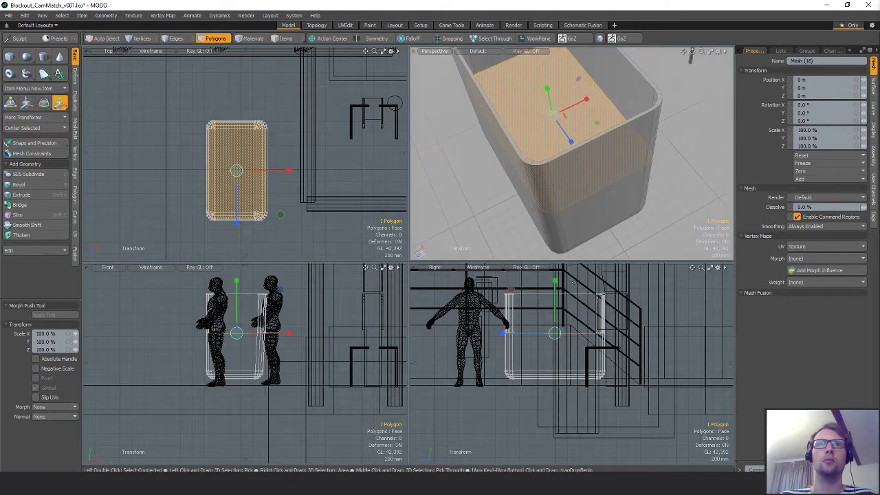
pyautogui.scroll(3, 558, 358)
pyautogui.press('w')
pyautogui.moveTo(557, 280); pyautogui.dragTo(557, 374)
# Taper the cavity by moving the 10 inner floor vertices on the wall-facing side -60 mm along X
pyautogui.press('space')
pyautogui.press('1')
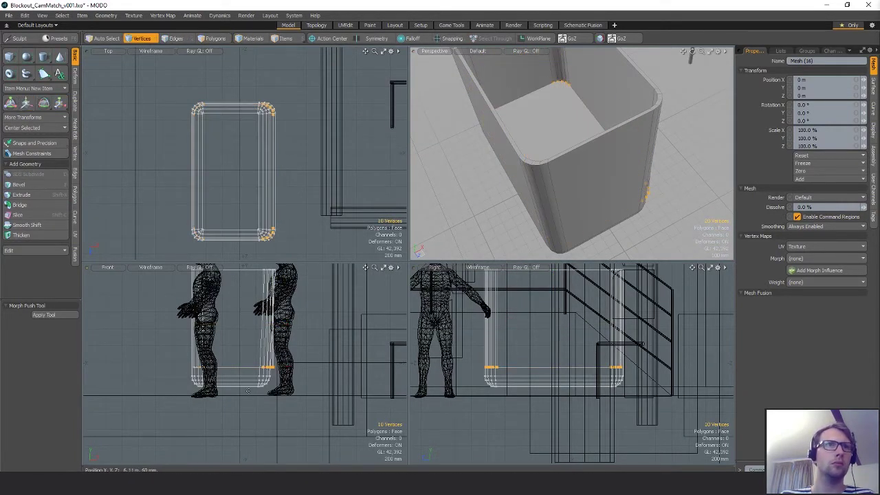
pyautogui.press('w')
pyautogui.moveTo(299, 372); pyautogui.dragTo(293, 372)
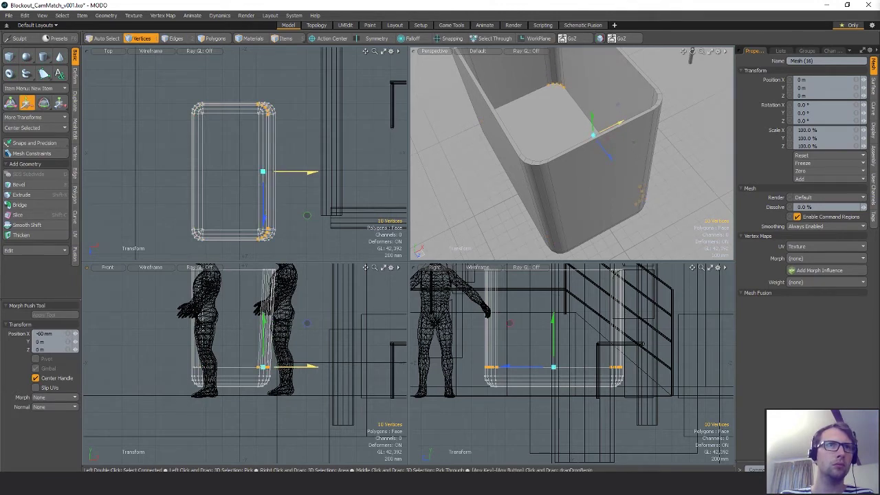
pyautogui.press('Escape')
# Bevel the edge loop around the cavity floor with a 127 mm inset, round level 2 and a round edge shape
pyautogui.moveTo(563, 151)
pyautogui.keyDown('alt'); pyautogui.mouseDown()
pyautogui.moveTo(616, 134)
pyautogui.moveTo(570, 145)
pyautogui.mouseUp(); pyautogui.keyUp('alt')
pyautogui.scroll(-3, 589, 131)
pyautogui.press('2')
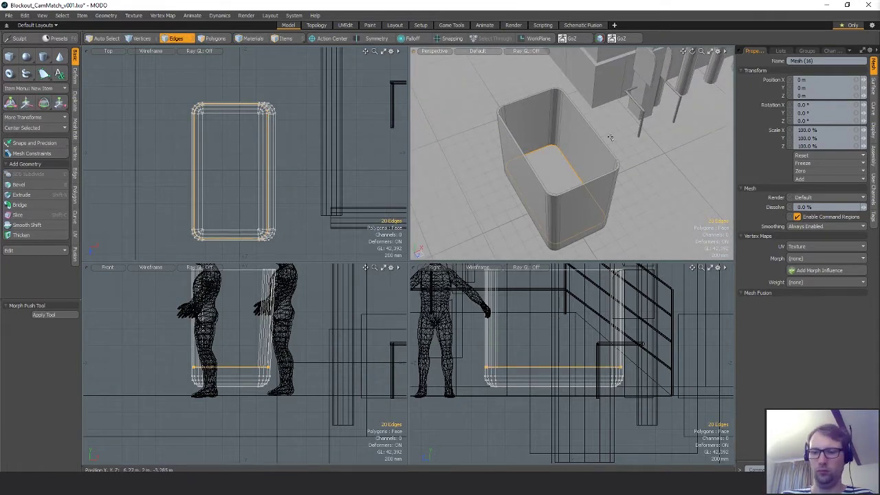
pyautogui.click(19, 184)
pyautogui.click(52, 402)
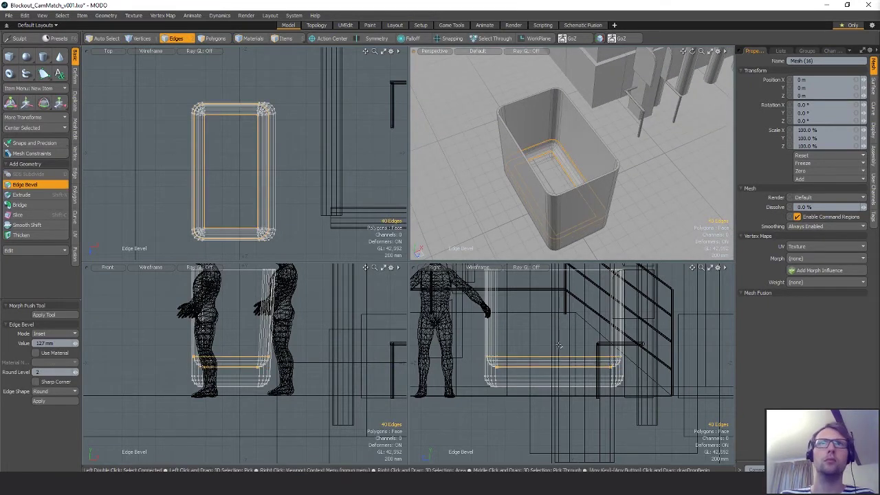
# Examine the beveled corners of the cavity floor up close for overlapping or crowded vertices
pyautogui.keyDown('alt'); pyautogui.moveTo(584, 137); pyautogui.dragTo(636, 131); pyautogui.keyUp('alt')
pyautogui.press('3')
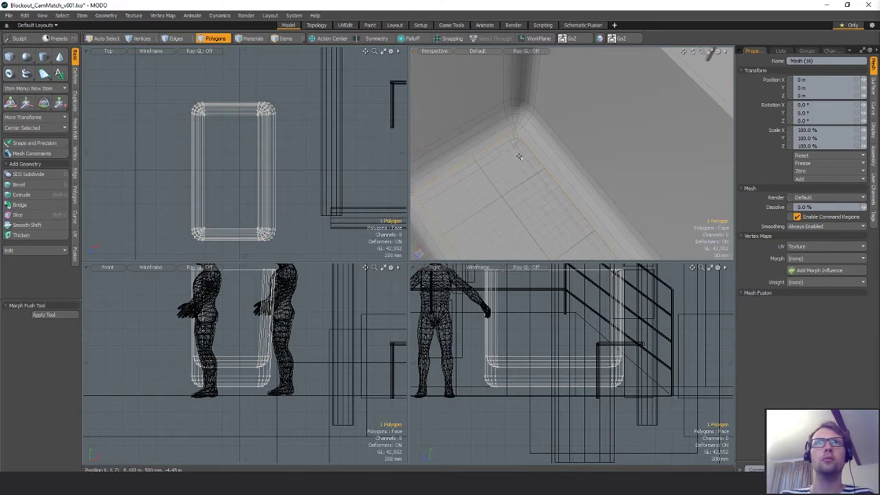
pyautogui.keyDown('alt'); pyautogui.moveTo(542, 189); pyautogui.dragTo(515, 198); pyautogui.keyUp('alt')
pyautogui.click(539, 165)
pyautogui.hotkey('shift', 'a')
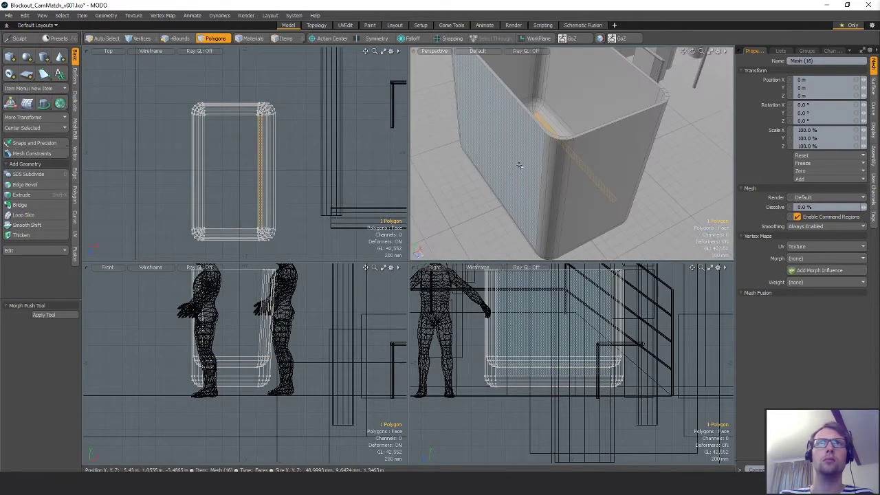
pyautogui.hotkey('shift', 'a')
pyautogui.keyDown('alt'); pyautogui.moveTo(554, 244); pyautogui.dragTo(565, 213); pyautogui.keyUp('alt')
pyautogui.click(522, 79)
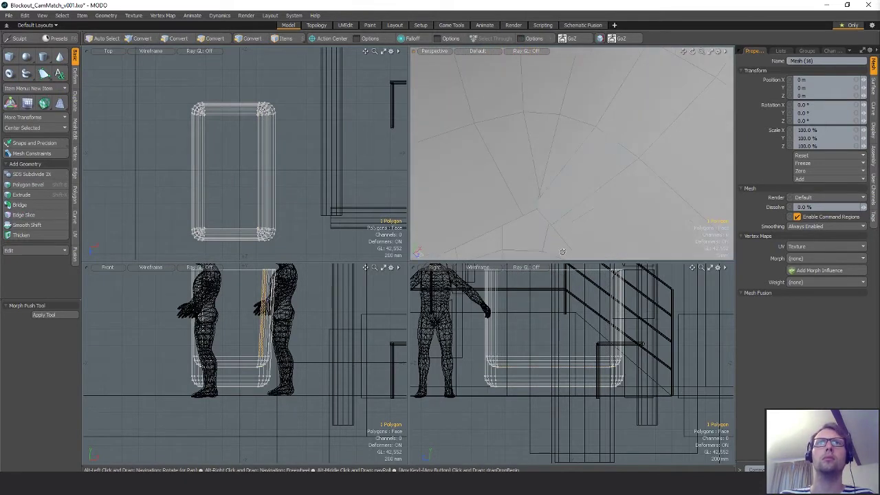
# Try to merge the clustered vertices at the cavity floor's corners with the Merge Tool, then undo the merge
pyautogui.press('1')
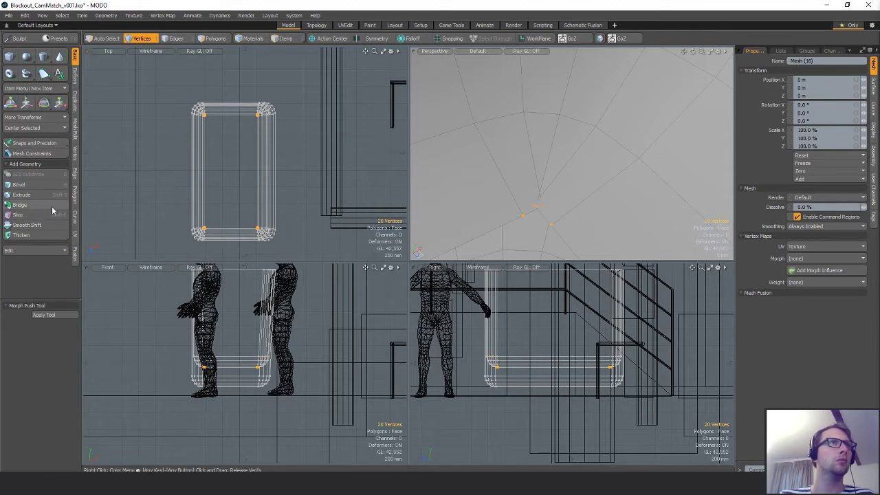
pyautogui.click(75, 152)
pyautogui.click(29, 103)
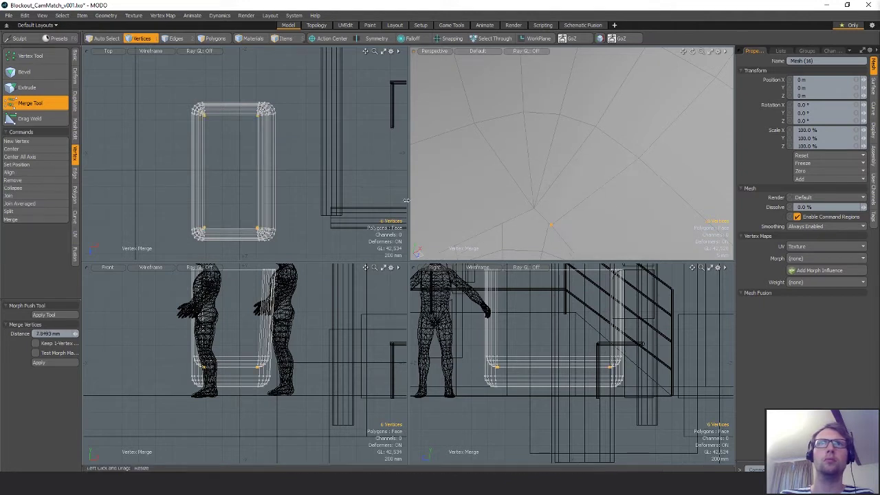
pyautogui.keyDown('alt'); pyautogui.moveTo(615, 208); pyautogui.dragTo(586, 208); pyautogui.keyUp('alt')
pyautogui.scroll(-3, 540, 181)
pyautogui.hotkey('ctrl', 'z')
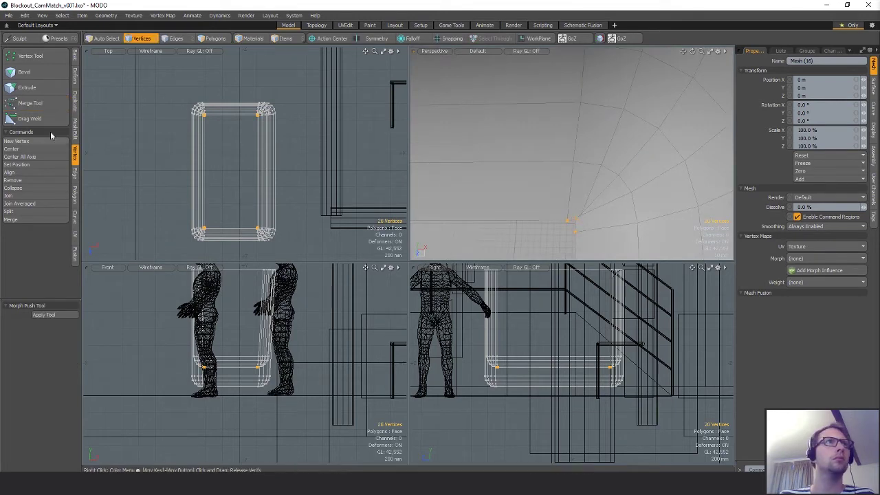
# Merge the clustered vertices at the cavity floor's four corners using a small distance of a few millimetres
pyautogui.keyDown('ctrl'); pyautogui.keyDown('alt'); pyautogui.moveTo(189, 110); pyautogui.dragTo(277, 112); pyautogui.keyUp('alt'); pyautogui.keyUp('ctrl')
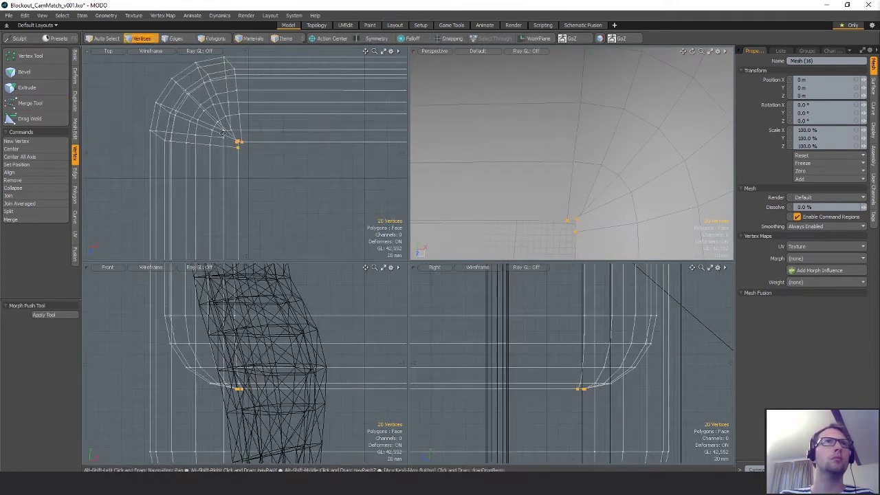
pyautogui.click(30, 104)
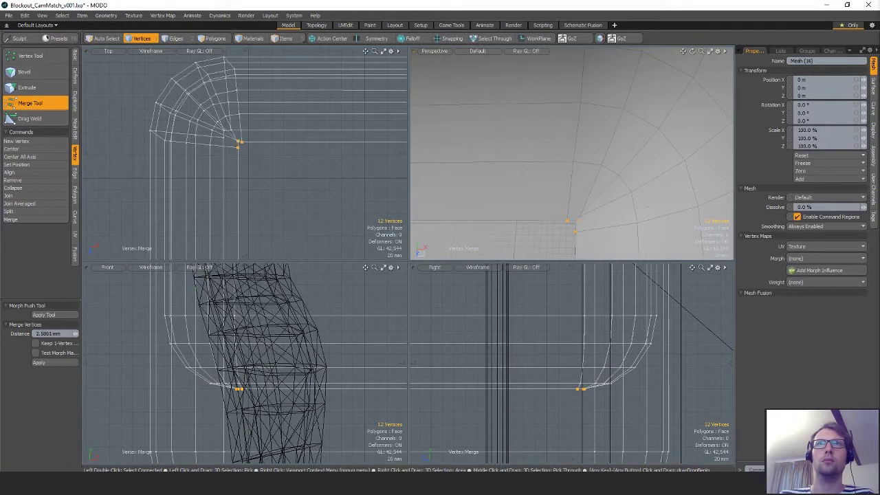
pyautogui.scroll(-4, 597, 218)
pyautogui.keyDown('alt'); pyautogui.keyDown('shift'); pyautogui.moveTo(585, 222); pyautogui.dragTo(604, 182); pyautogui.keyUp('shift'); pyautogui.keyUp('alt')
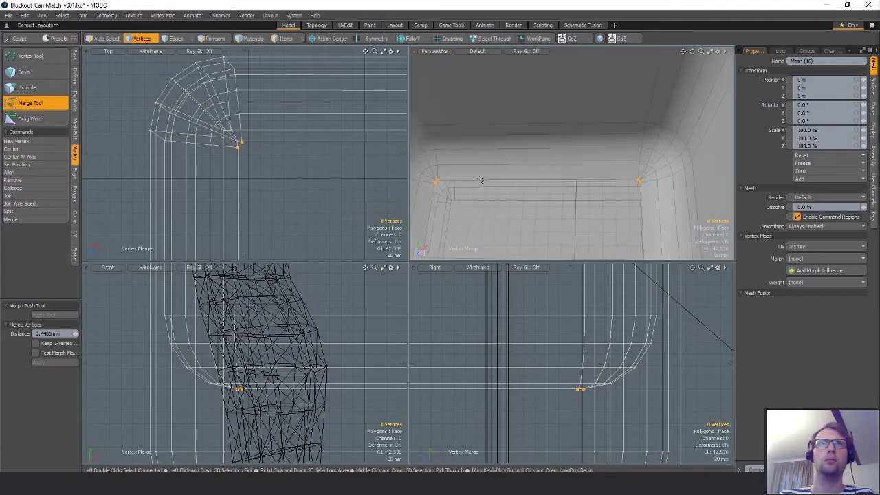
# Examine the cavity floor's edge loop and polygons, and the hollow container as a whole
pyautogui.press('space')
pyautogui.press('space')
pyautogui.doubleClick(494, 182)
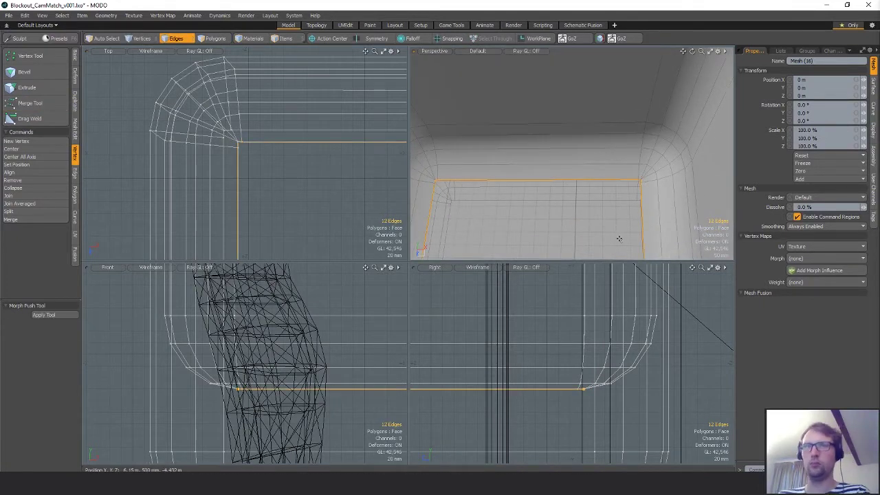
pyautogui.press('space')
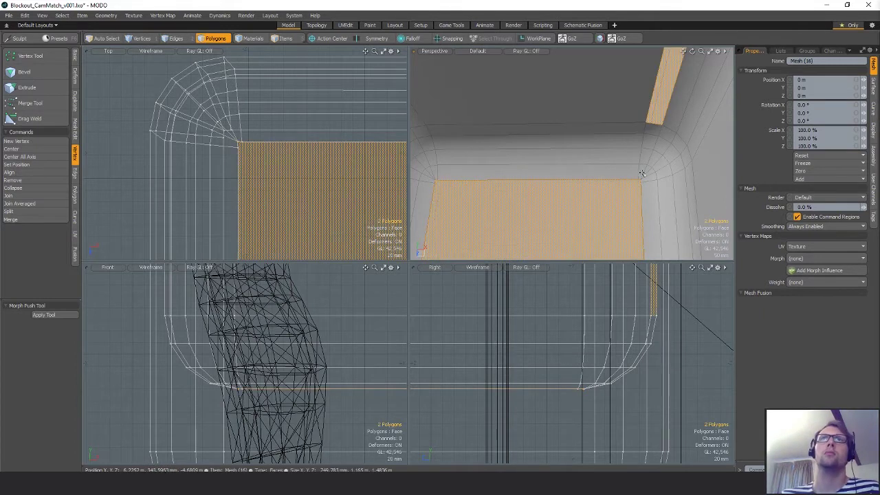
pyautogui.keyDown('ctrl'); pyautogui.click(568, 199); pyautogui.keyUp('ctrl')
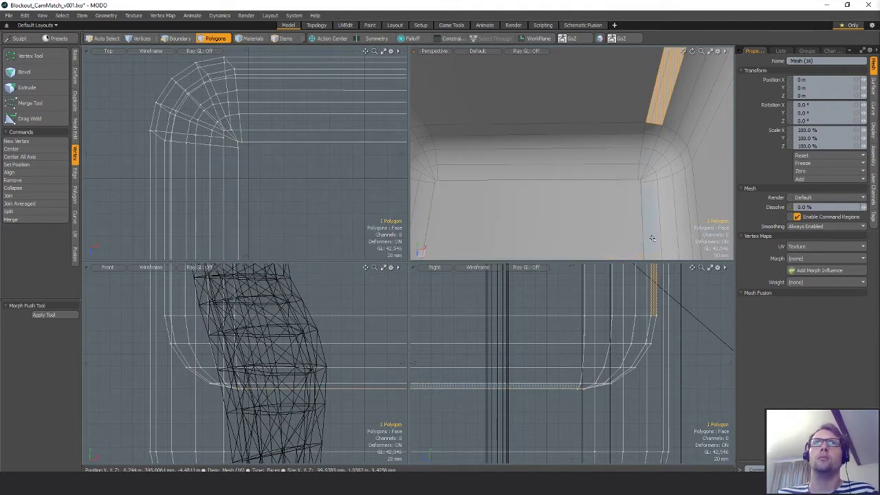
pyautogui.scroll(-5, 657, 166)
pyautogui.click(692, 173)
pyautogui.keyDown('alt'); pyautogui.moveTo(687, 172); pyautogui.dragTo(628, 130); pyautogui.keyUp('alt')
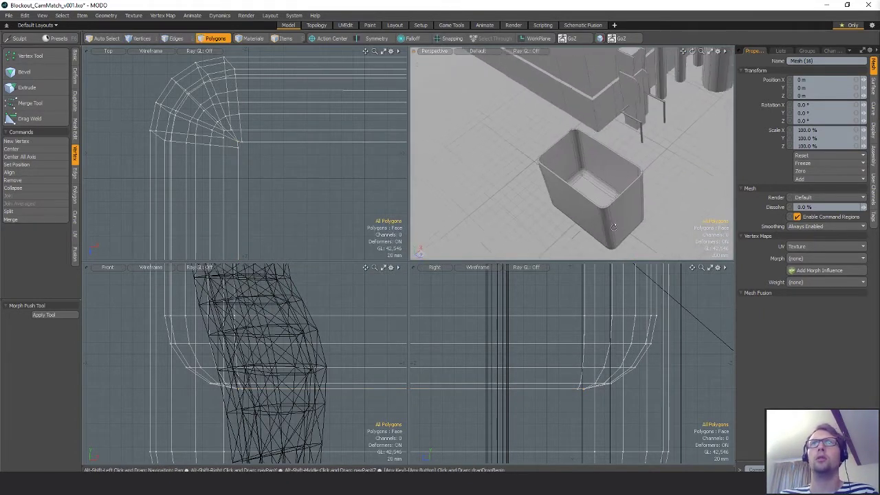
pyautogui.keyDown('alt'); pyautogui.moveTo(629, 186); pyautogui.dragTo(491, 117); pyautogui.keyUp('alt')
pyautogui.scroll(3, 604, 209)
pyautogui.scroll(2, 596, 209)
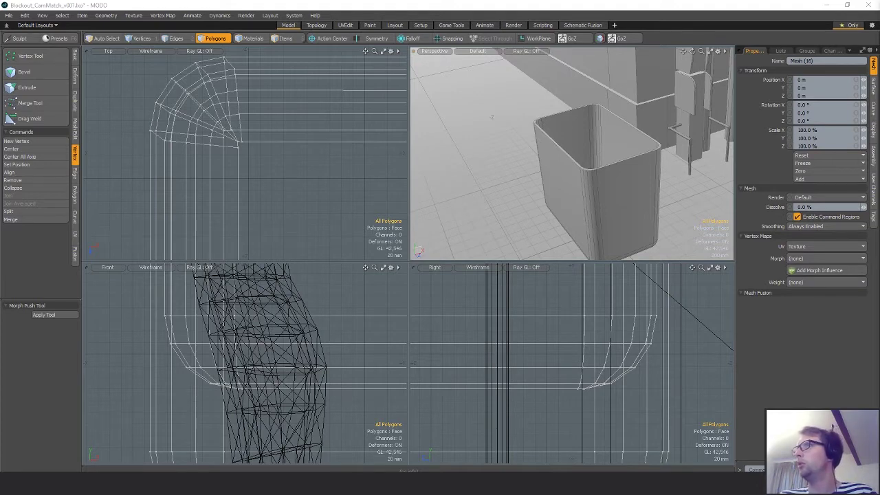
# Select the polygon loop along the container's top rim and copy it into a new mesh item
pyautogui.keyDown('alt'); pyautogui.moveTo(604, 182); pyautogui.dragTo(575, 236); pyautogui.keyUp('alt')
pyautogui.scroll(3, 543, 180)
pyautogui.click(541, 181)
pyautogui.click(533, 184)
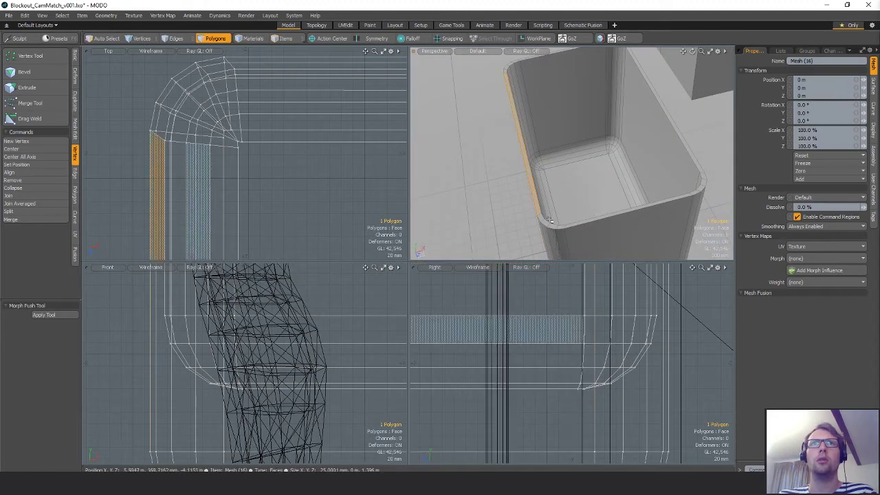
pyautogui.press('l')
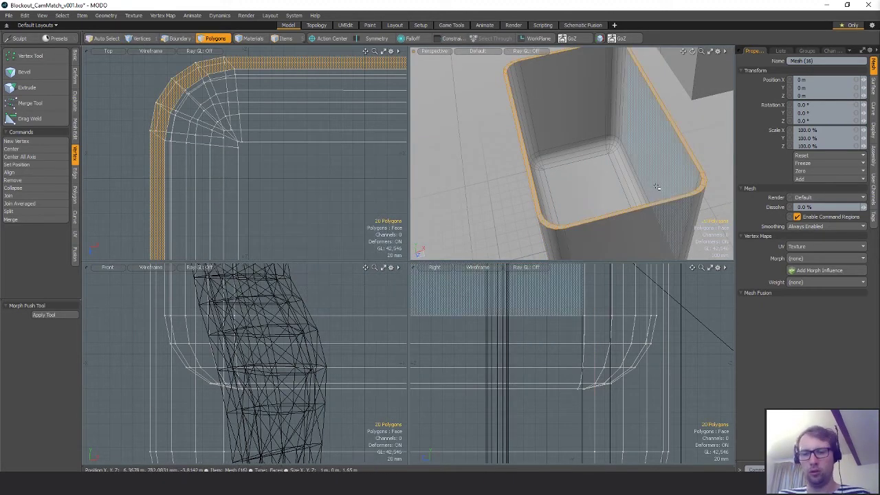
pyautogui.hotkey('ctrl', 'c')
pyautogui.press('n')
pyautogui.hotkey('ctrl', 'v')
# Raise the copied rim polygons 20 mm along Y above the container
pyautogui.scroll(-5, 584, 365)
pyautogui.keyDown('alt'); pyautogui.keyDown('shift'); pyautogui.moveTo(550, 286); pyautogui.dragTo(620, 381); pyautogui.keyUp('shift'); pyautogui.keyUp('alt')
pyautogui.press('w')
pyautogui.hotkey('shift', 'a')
pyautogui.hotkey('shift', 'a')
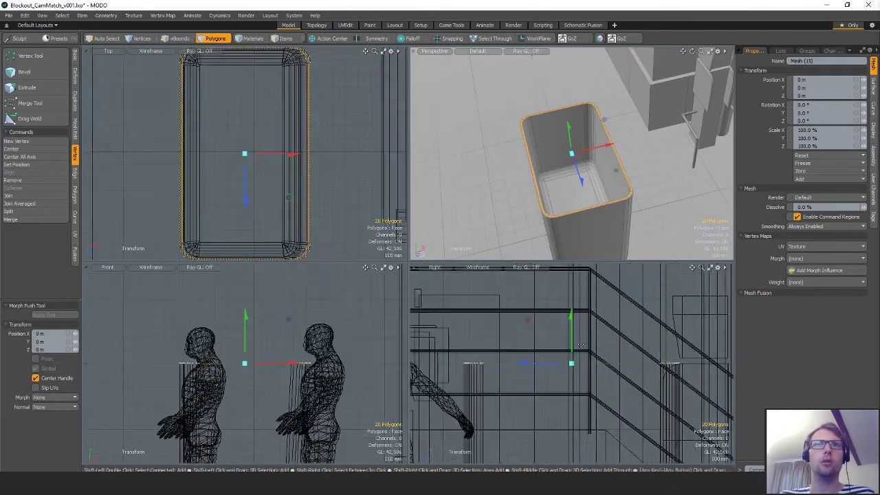
pyautogui.moveTo(244, 340); pyautogui.dragTo(244, 338)
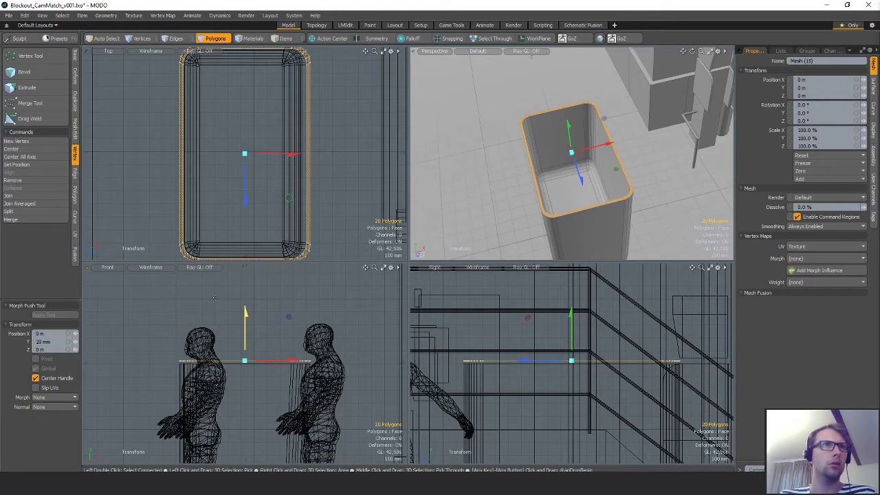
# Widen the copied rim by scaling its outer edge loop to 103% along X and Z
pyautogui.press('space')
pyautogui.press('space')
pyautogui.press('space')
pyautogui.moveTo(186, 218); pyautogui.dragTo(180, 217)
pyautogui.press('r')
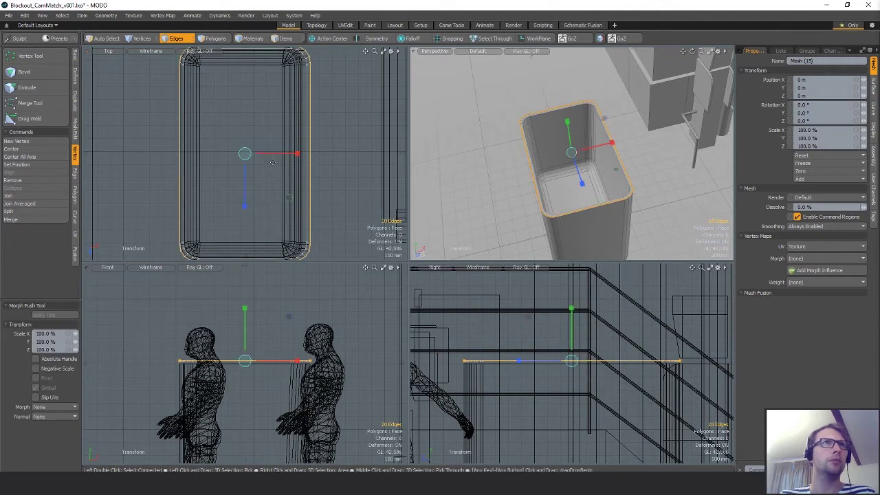
pyautogui.scroll(-2, 283, 190)
pyautogui.moveTo(295, 202); pyautogui.dragTo(296, 205)
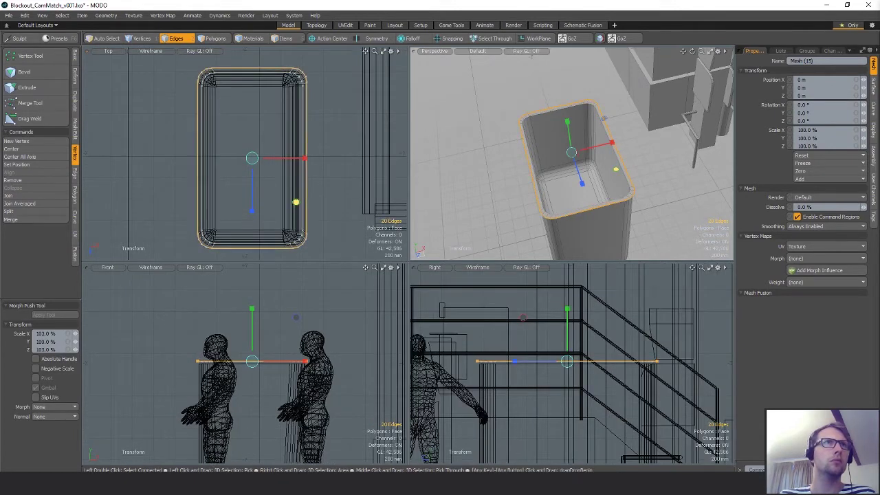
pyautogui.press('space')
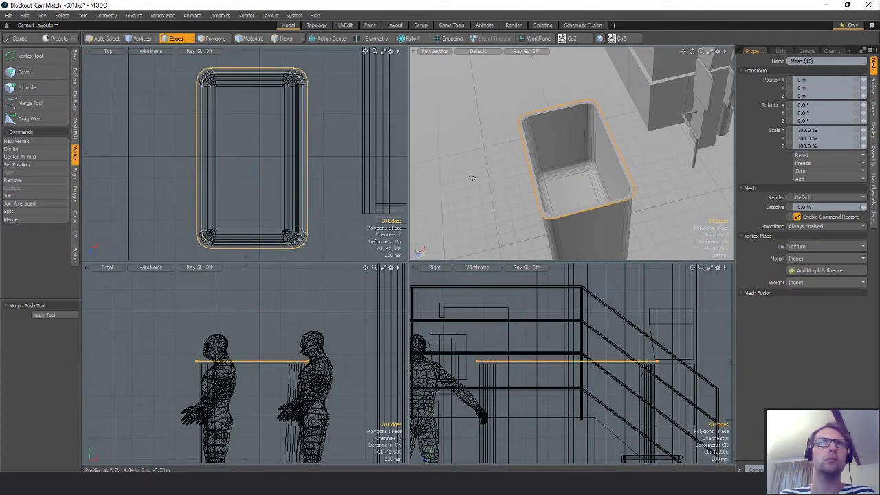
# Extend the copied rim's outer edge loop upward with Edge Extend to form a vertical lid border
pyautogui.keyDown('alt'); pyautogui.moveTo(472, 177); pyautogui.dragTo(557, 149); pyautogui.keyUp('alt')
pyautogui.scroll(4, 559, 149)
pyautogui.keyDown('alt'); pyautogui.moveTo(628, 176); pyautogui.dragTo(618, 187); pyautogui.keyUp('alt')
pyautogui.hotkey('ctrl', '3')
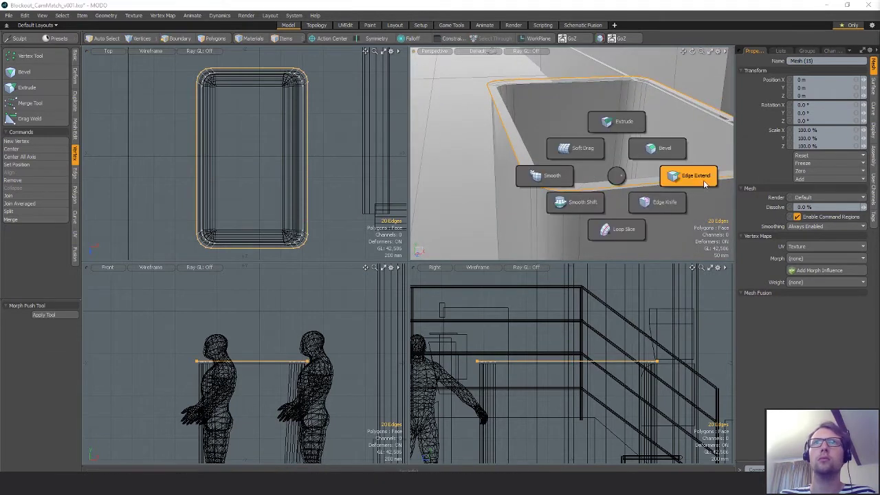
pyautogui.click(705, 182)
pyautogui.moveTo(612, 97); pyautogui.dragTo(611, 89)
pyautogui.press('space')
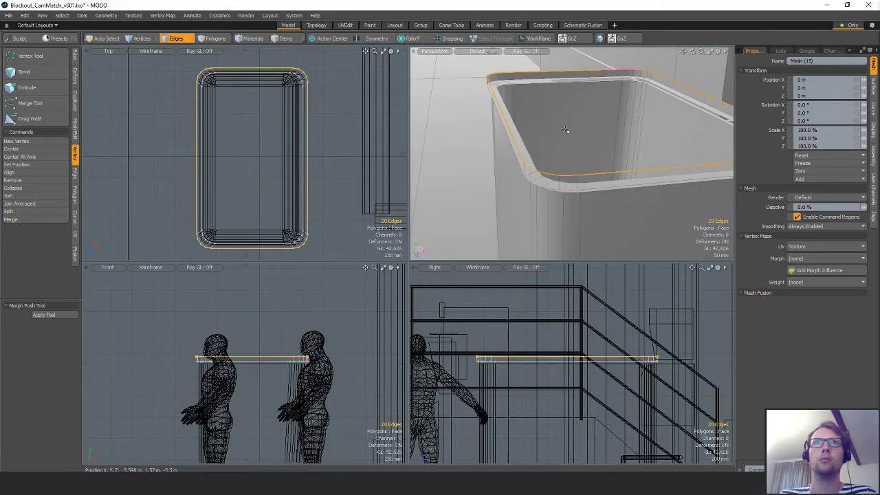
# Flip the connected polygons of the lid border so that they face outward, and clear the selection
pyautogui.press('3')
pyautogui.doubleClick(528, 170)
pyautogui.press('f')
pyautogui.click(597, 116)
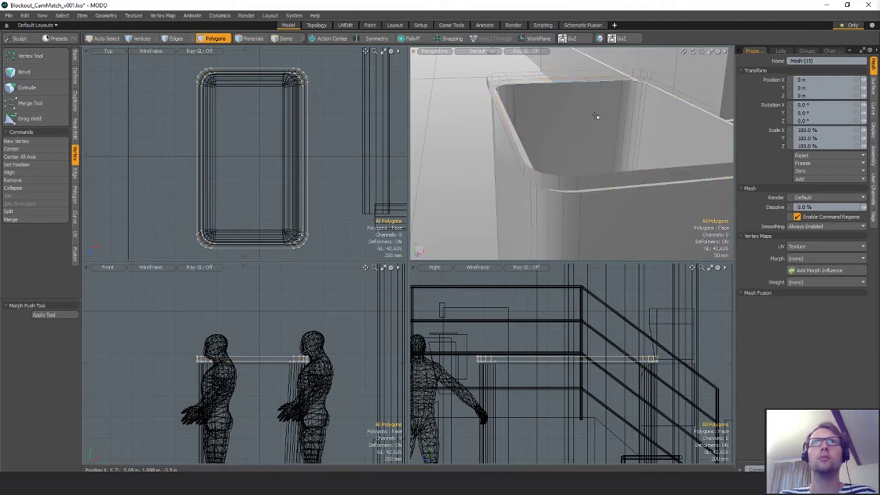
# Enlarge the connected lid border around the container by scaling it to 106.5% along X and 102% along Z
pyautogui.keyDown('alt'); pyautogui.moveTo(597, 116); pyautogui.dragTo(545, 147); pyautogui.keyUp('alt')
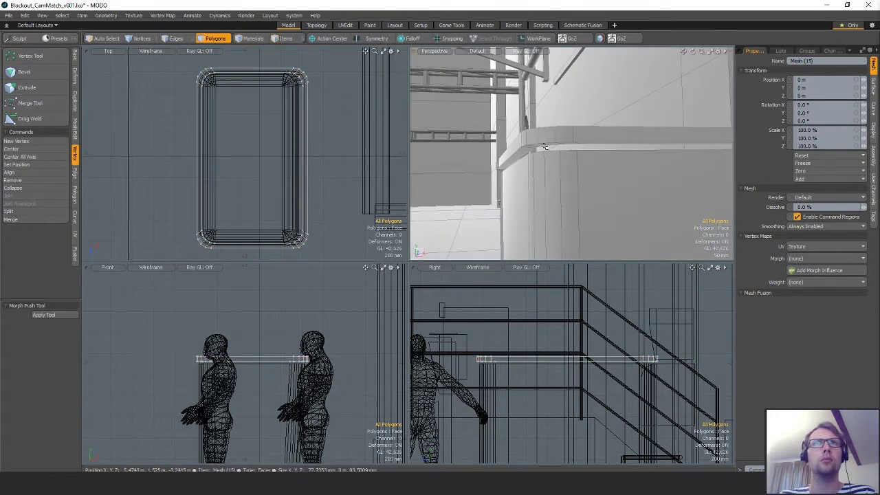
pyautogui.doubleClick(545, 147)
pyautogui.press('r')
pyautogui.moveTo(296, 202); pyautogui.dragTo(299, 202)
pyautogui.keyDown('alt'); pyautogui.moveTo(618, 172); pyautogui.dragTo(663, 180); pyautogui.keyUp('alt')
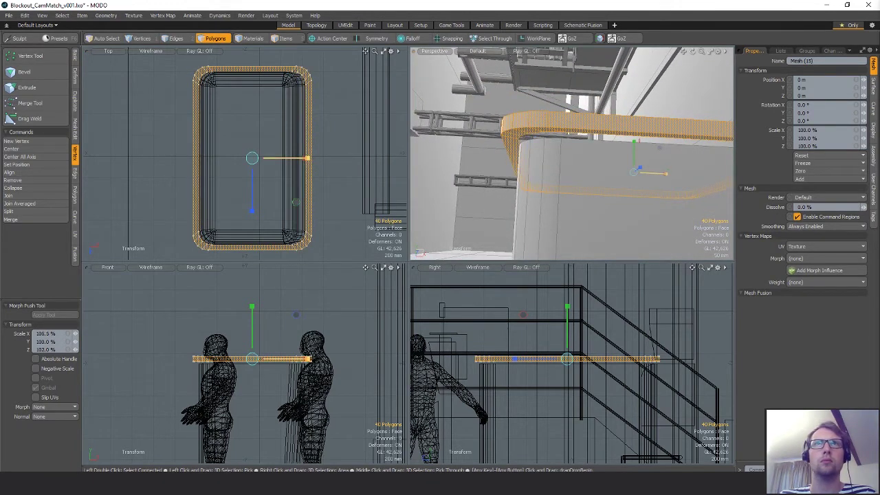
# Extend the inner edge loop on the lid's underside along Y with Edge Extend and clear the selection
pyautogui.press('space')
pyautogui.press('space')
pyautogui.press('space')
pyautogui.doubleClick(528, 134)
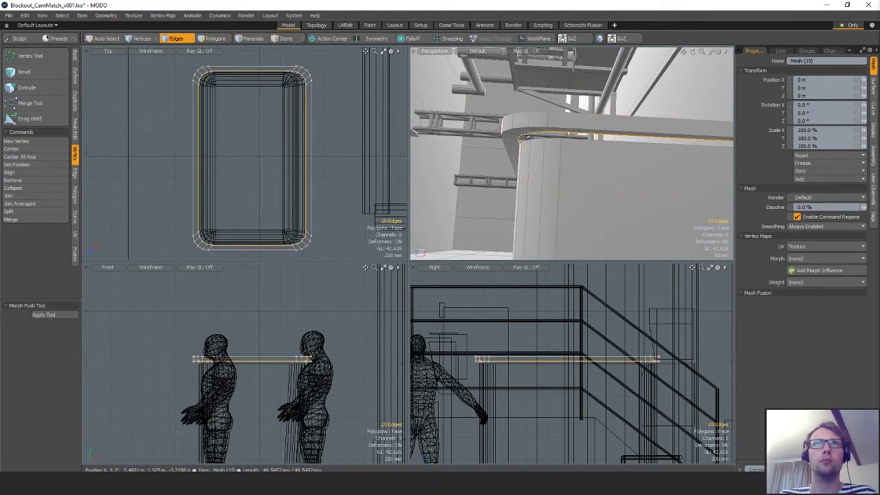
pyautogui.hotkey('ctrl', '3')
pyautogui.click(668, 158)
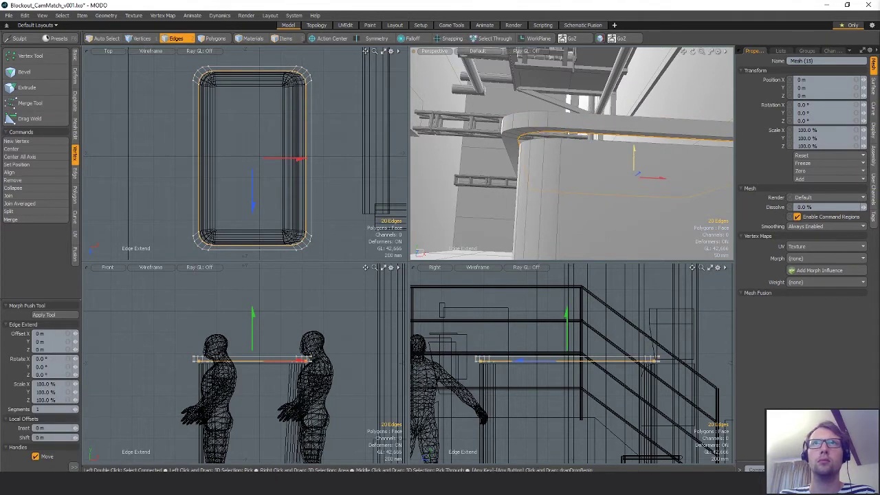
pyautogui.moveTo(634, 157)
pyautogui.mouseDown()
pyautogui.moveTo(634, 148)
pyautogui.moveTo(633, 169)
pyautogui.moveTo(614, 178)
pyautogui.moveTo(617, 154)
pyautogui.mouseUp()
pyautogui.press('space')
pyautogui.press('Escape')
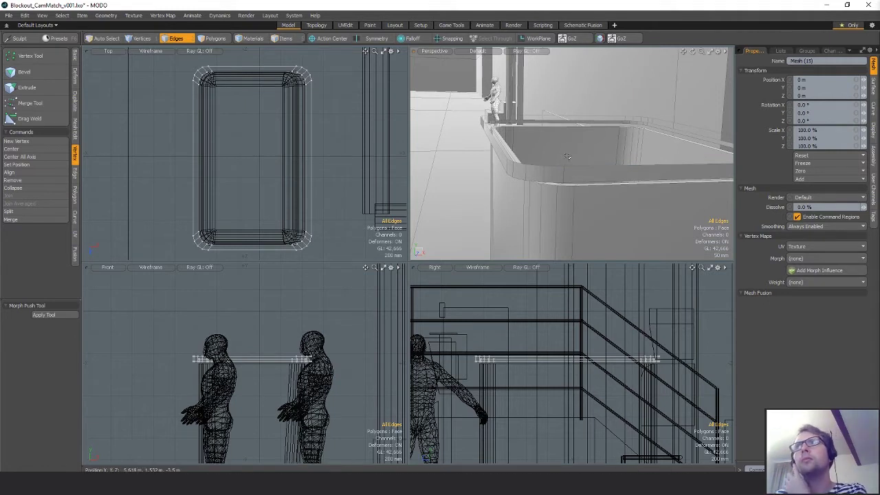
# Extend the lid's top outer edge loop upward and scale it inward to 84% along X and less along Z for a sloped rim
pyautogui.keyDown('alt'); pyautogui.moveTo(536, 162); pyautogui.dragTo(561, 165); pyautogui.keyUp('alt')
pyautogui.doubleClick(561, 166)
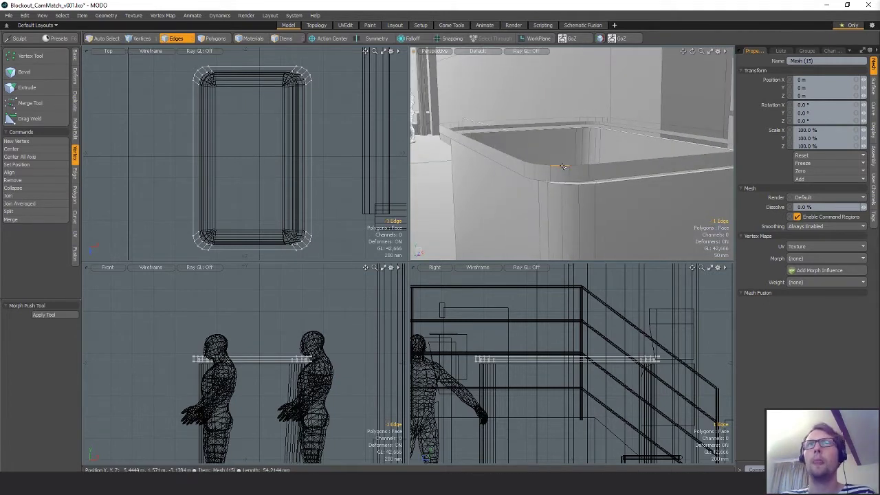
pyautogui.hotkey('ctrl', '3')
pyautogui.click(687, 174)
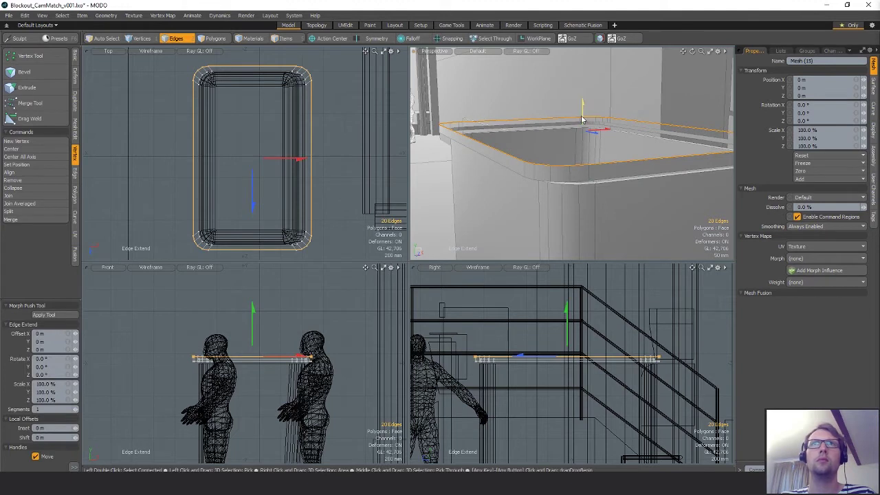
pyautogui.moveTo(582, 120)
pyautogui.mouseDown()
pyautogui.moveTo(581, 108)
pyautogui.moveTo(568, 125)
pyautogui.mouseUp()
pyautogui.press('r')
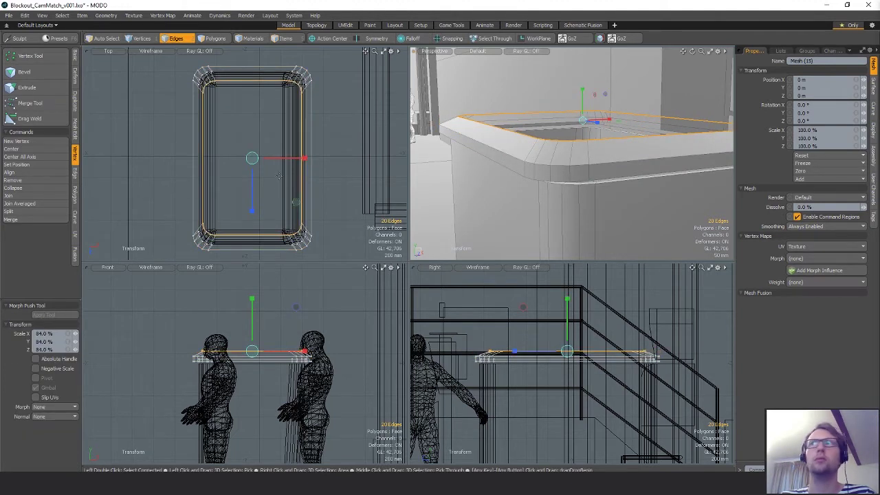
pyautogui.moveTo(251, 210); pyautogui.dragTo(251, 215)
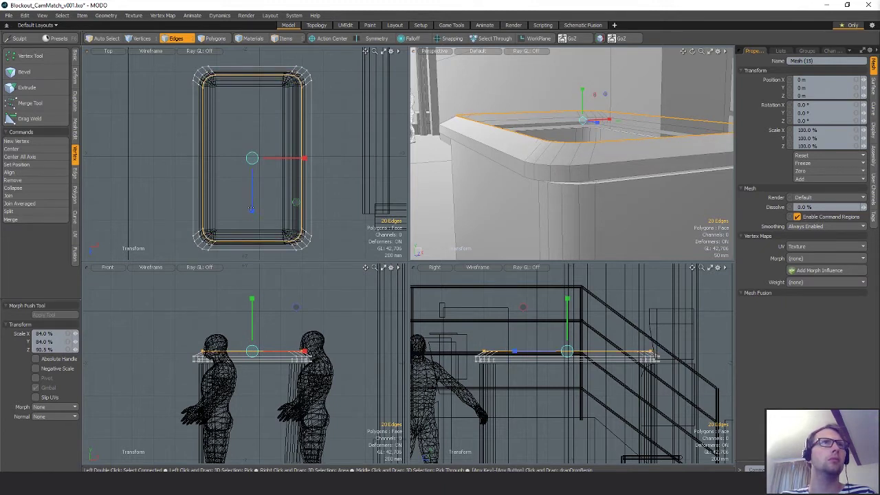
# Close the lid's top opening by selecting its inner edge loop and making a polygon from it
pyautogui.press('q')
pyautogui.click(453, 180)
pyautogui.keyDown('alt'); pyautogui.moveTo(560, 141); pyautogui.dragTo(532, 173); pyautogui.keyUp('alt')
pyautogui.click(536, 147)
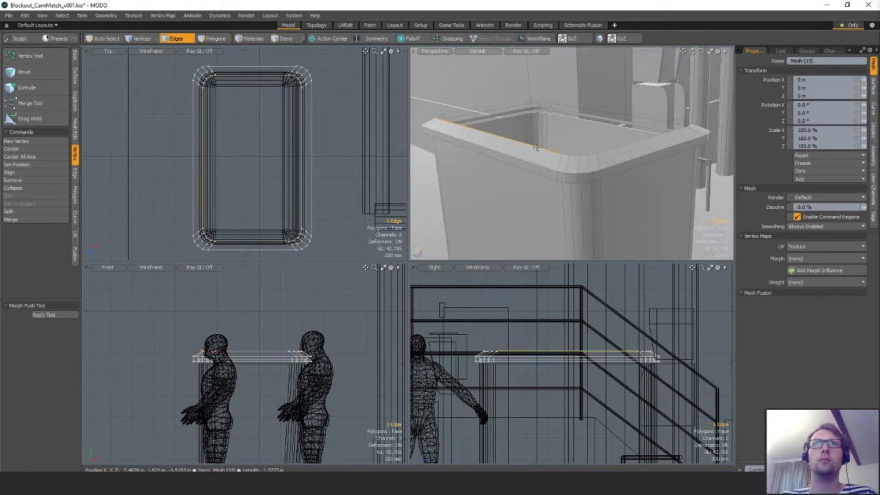
pyautogui.press('l')
pyautogui.press('p')
pyautogui.click(674, 172)
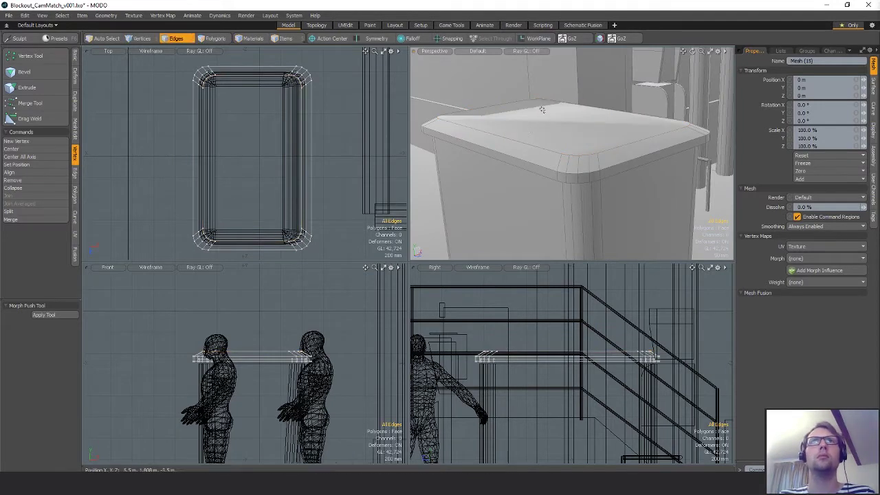
# Try to triangulate the polygon that caps the lid's top
pyautogui.press('3')
pyautogui.click(542, 108)
pyautogui.hotkey('shift', 't')
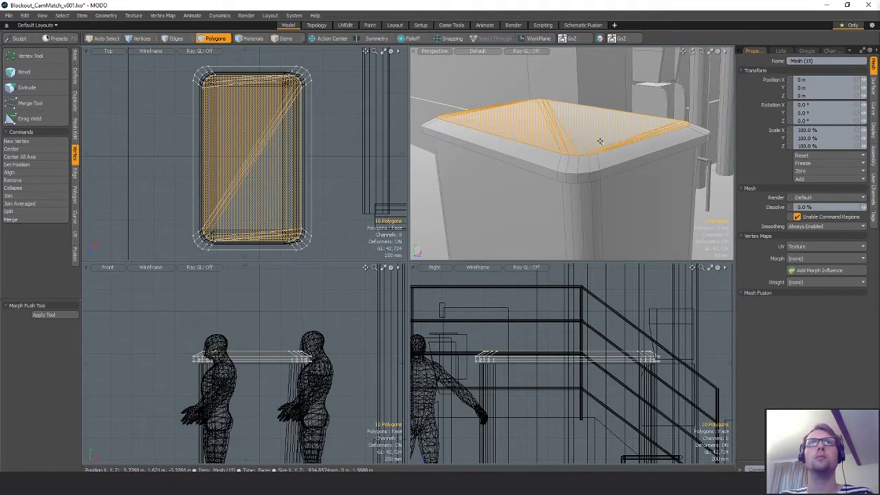
pyautogui.moveTo(599, 142)
pyautogui.keyDown('alt'); pyautogui.mouseDown()
pyautogui.moveTo(596, 196)
pyautogui.moveTo(579, 192)
pyautogui.moveTo(605, 152)
pyautogui.mouseUp(); pyautogui.keyUp('alt')
pyautogui.click(643, 104)
pyautogui.moveTo(599, 200)
pyautogui.keyDown('alt'); pyautogui.mouseDown()
pyautogui.moveTo(595, 162)
pyautogui.moveTo(613, 198)
pyautogui.mouseUp(); pyautogui.keyUp('alt')
pyautogui.hotkey('ctrl', 'z')
pyautogui.hotkey('ctrl', 'z')
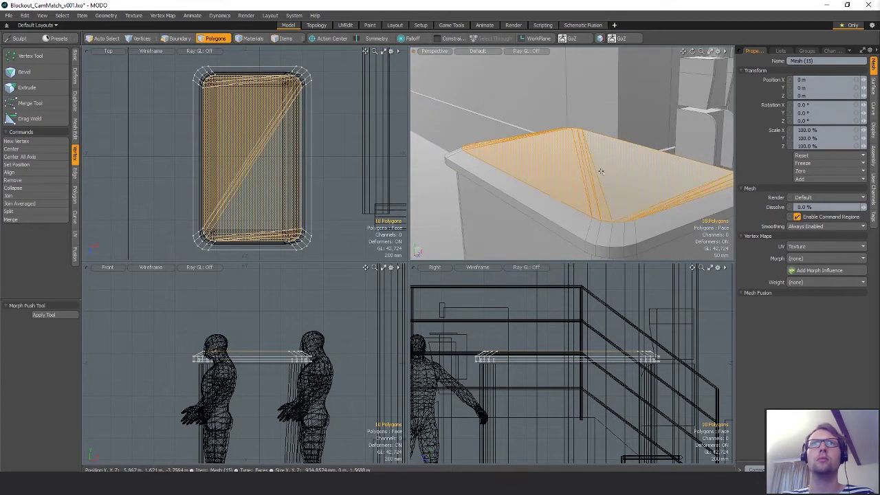
# Bevel the edge loop around the lid's top face with a rounded Edge Bevel
pyautogui.keyDown('alt'); pyautogui.moveTo(581, 173); pyautogui.dragTo(559, 211); pyautogui.keyUp('alt')
pyautogui.click(573, 213)
pyautogui.press('1')
pyautogui.press('2')
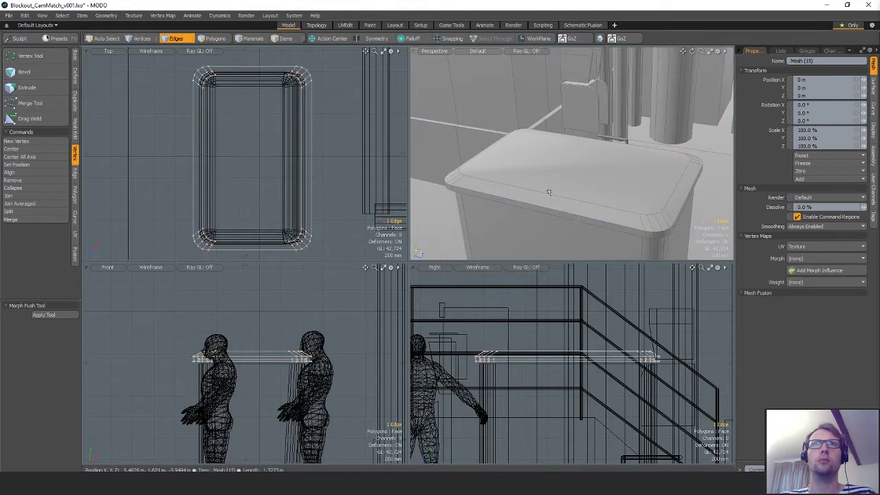
pyautogui.doubleClick(548, 193)
pyautogui.keyDown('alt'); pyautogui.keyDown('shift'); pyautogui.moveTo(639, 207); pyautogui.dragTo(607, 197); pyautogui.keyUp('shift'); pyautogui.keyUp('alt')
pyautogui.press('b')
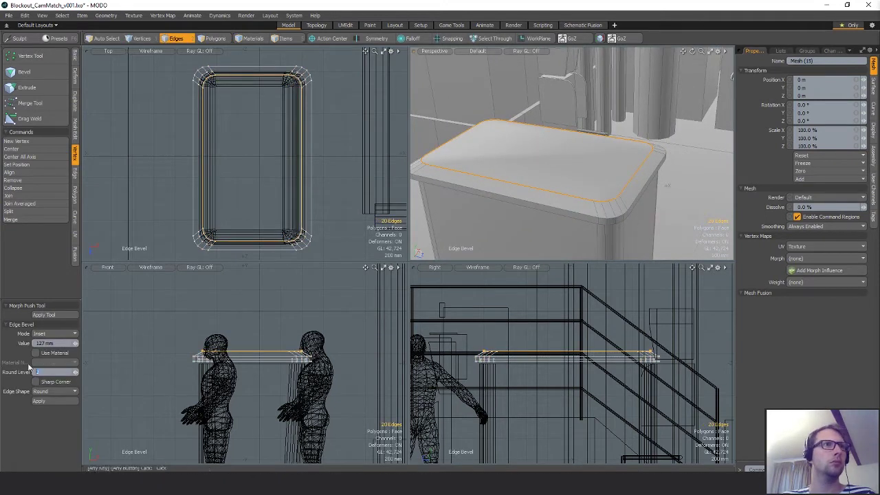
pyautogui.moveTo(551, 173); pyautogui.dragTo(615, 192)
pyautogui.press('Escape')
pyautogui.press('Escape')
# Create a unit cube in a new mesh layer and move it over the container in plan, at 6 m along X
pyautogui.press('n')
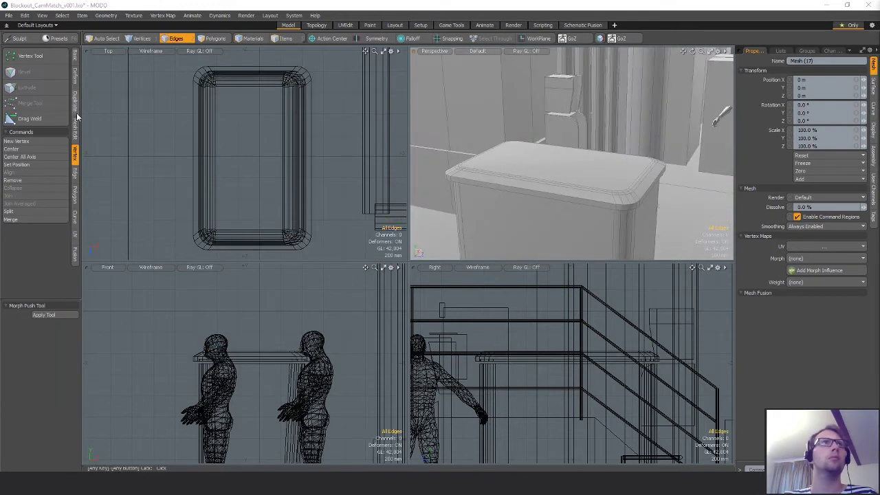
pyautogui.click(75, 56)
pyautogui.keyDown('ctrl'); pyautogui.click(11, 59); pyautogui.keyUp('ctrl')
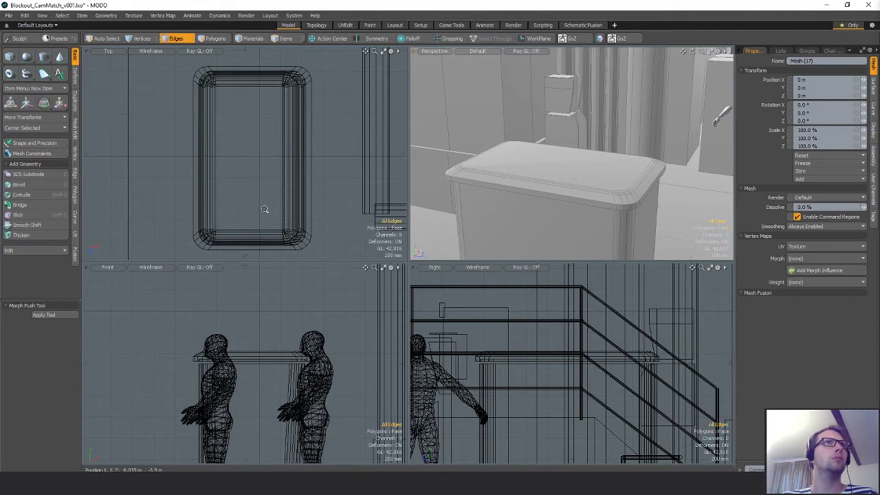
pyautogui.scroll(-8, 227, 206)
pyautogui.press('g')
pyautogui.press('w')
pyautogui.moveTo(217, 211); pyautogui.dragTo(307, 146)
# Raise the cube 1.63 m along Y and shift it -70 mm along X so it sits on the lid
pyautogui.press('space')
pyautogui.hotkey('shift', 'a')
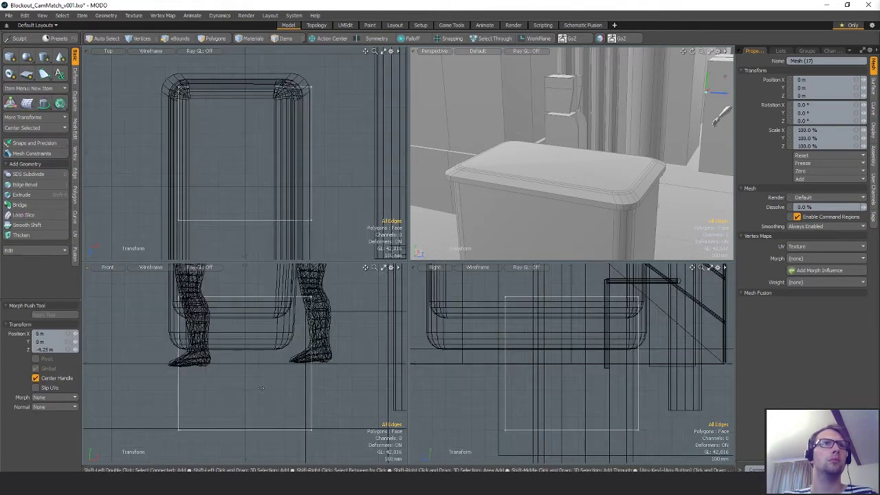
pyautogui.press('w')
pyautogui.moveTo(317, 437); pyautogui.dragTo(314, 351)
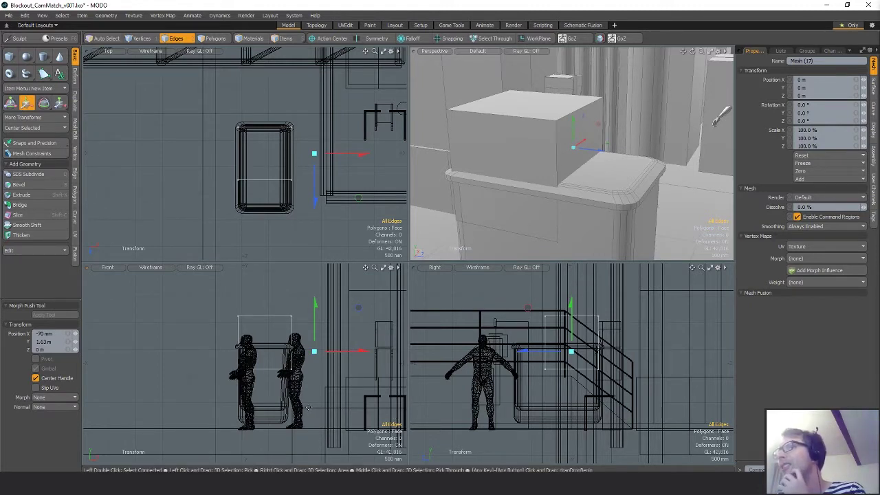
# Examine the cube's size and placement on the container against the human figures from several angles
pyautogui.keyDown('alt'); pyautogui.moveTo(600, 140); pyautogui.dragTo(581, 136); pyautogui.keyUp('alt')
pyautogui.keyDown('alt'); pyautogui.moveTo(561, 143); pyautogui.dragTo(578, 150); pyautogui.keyUp('alt')
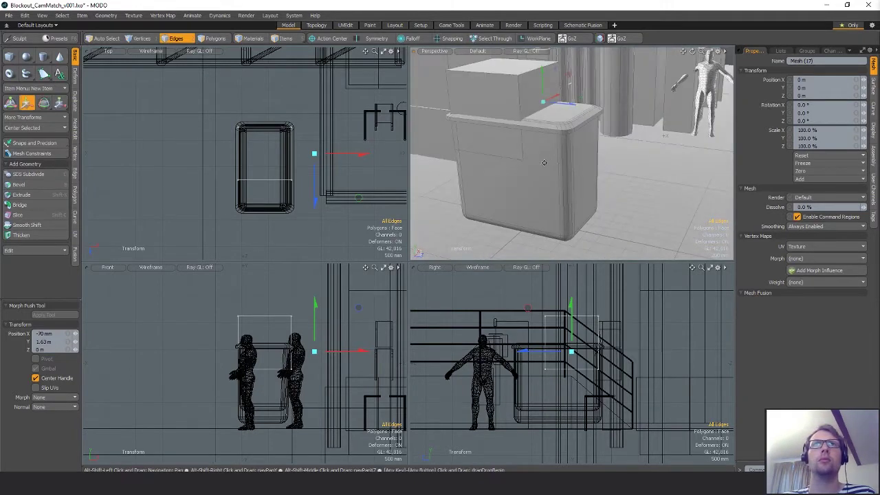
pyautogui.scroll(2, 578, 149)
pyautogui.scroll(-1, 496, 364)
pyautogui.keyDown('alt'); pyautogui.moveTo(496, 364); pyautogui.dragTo(547, 357); pyautogui.keyUp('alt')
pyautogui.keyDown('alt'); pyautogui.moveTo(644, 356); pyautogui.dragTo(621, 354); pyautogui.keyUp('alt')
pyautogui.scroll(2, 639, 357)
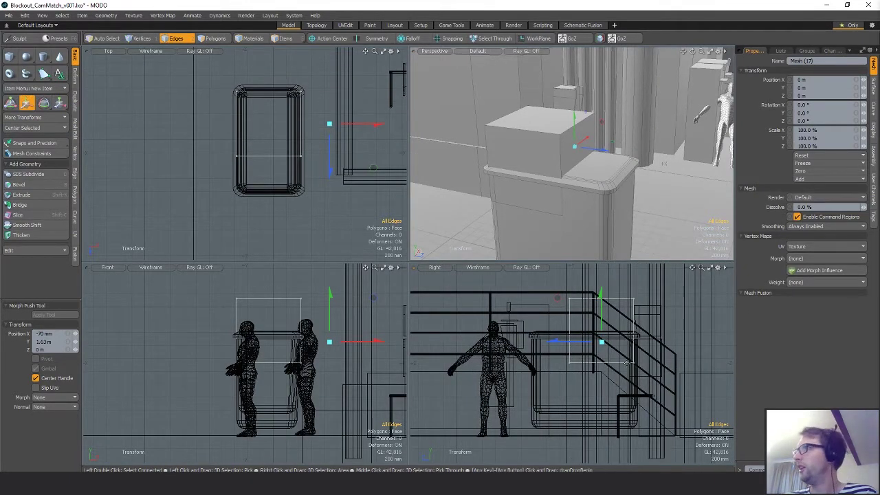
pyautogui.keyDown('alt'); pyautogui.moveTo(631, 199); pyautogui.dragTo(588, 180); pyautogui.keyUp('alt')
# Taper the box by scaling its top polygon inward along Z
pyautogui.press('space')
pyautogui.press('space')
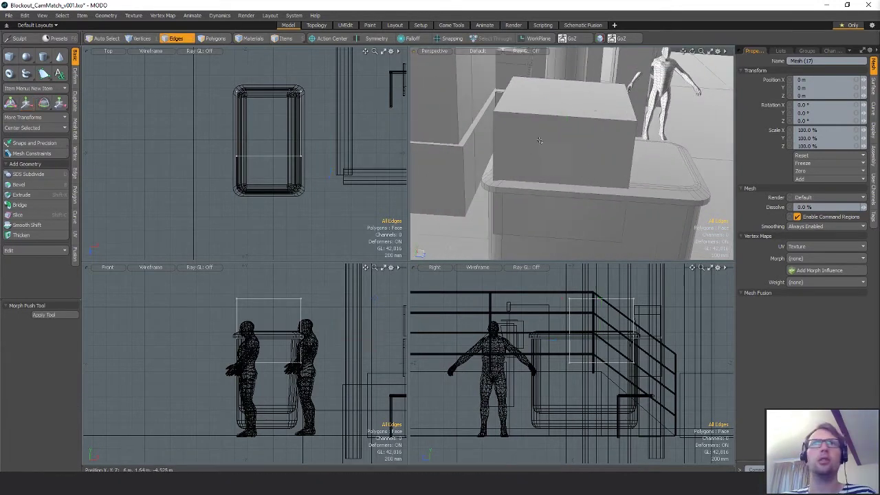
pyautogui.scroll(2, 216, 137)
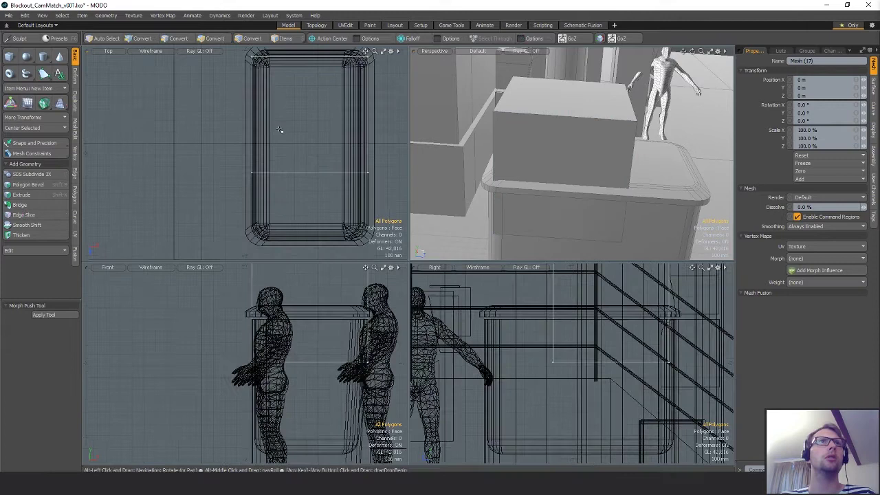
pyautogui.click(565, 97)
pyautogui.press('r')
pyautogui.moveTo(606, 100); pyautogui.dragTo(595, 99)
# Scale the whole tapered box to 10.5% along Y and Z to form a thin bar across the lid
pyautogui.press('space')
pyautogui.click(708, 169)
pyautogui.press('r')
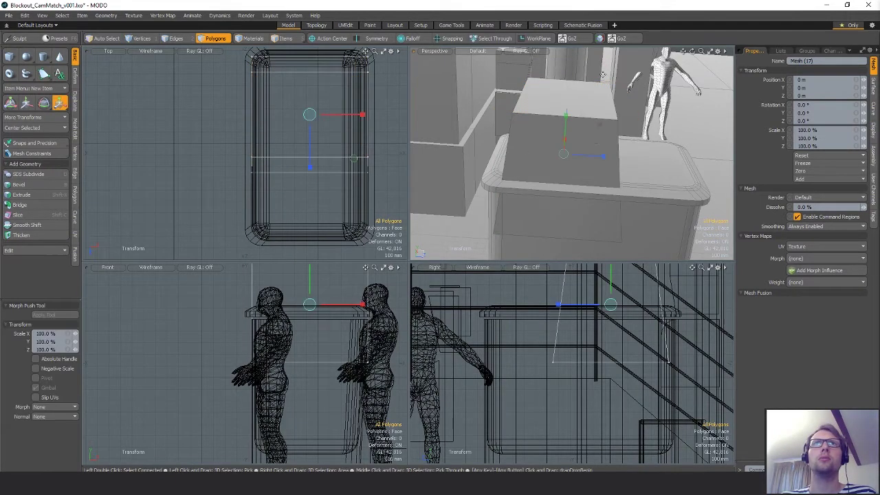
pyautogui.moveTo(602, 129)
pyautogui.mouseDown()
pyautogui.moveTo(567, 149)
pyautogui.moveTo(568, 130)
pyautogui.moveTo(590, 132)
pyautogui.mouseUp()
pyautogui.keyDown('alt'); pyautogui.moveTo(543, 183); pyautogui.dragTo(574, 177); pyautogui.keyUp('alt')
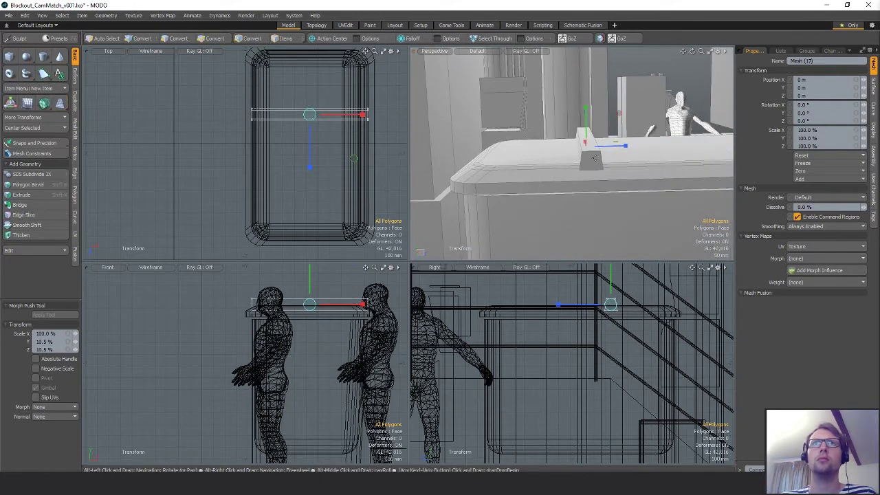
# Narrow the bar's top polygon to 79% along Z
pyautogui.press('space')
pyautogui.click(588, 139)
pyautogui.press('r')
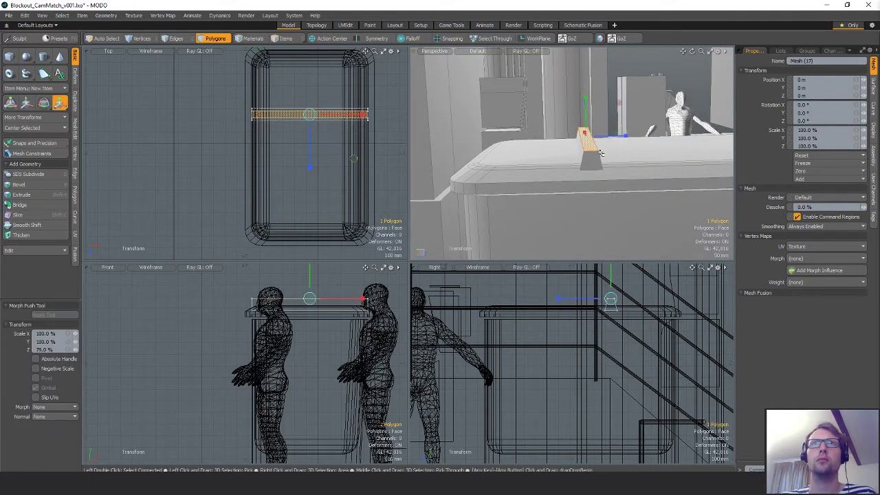
# Flatten the whole bar by scaling its height to 57.5% along Y
pyautogui.press('space')
pyautogui.click(634, 167)
pyautogui.keyDown('ctrl'); pyautogui.keyDown('alt'); pyautogui.moveTo(602, 315); pyautogui.dragTo(600, 365); pyautogui.keyUp('alt'); pyautogui.keyUp('ctrl')
pyautogui.press('r')
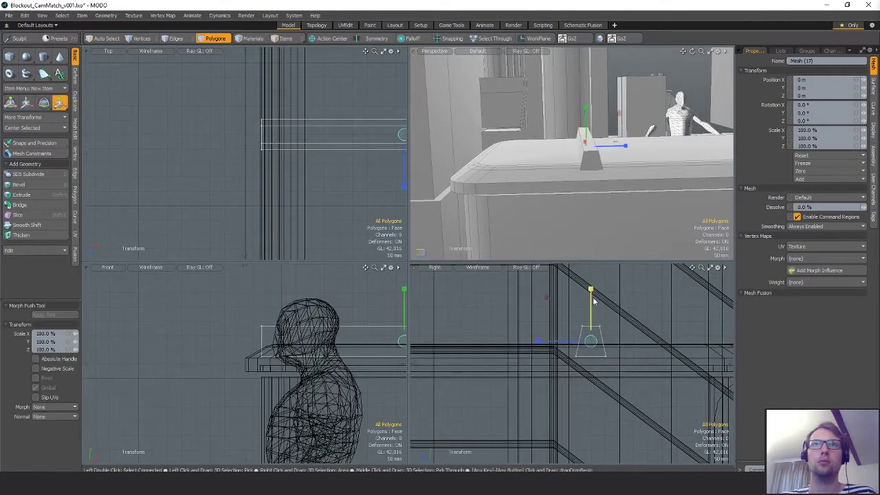
pyautogui.moveTo(590, 300); pyautogui.dragTo(591, 310)
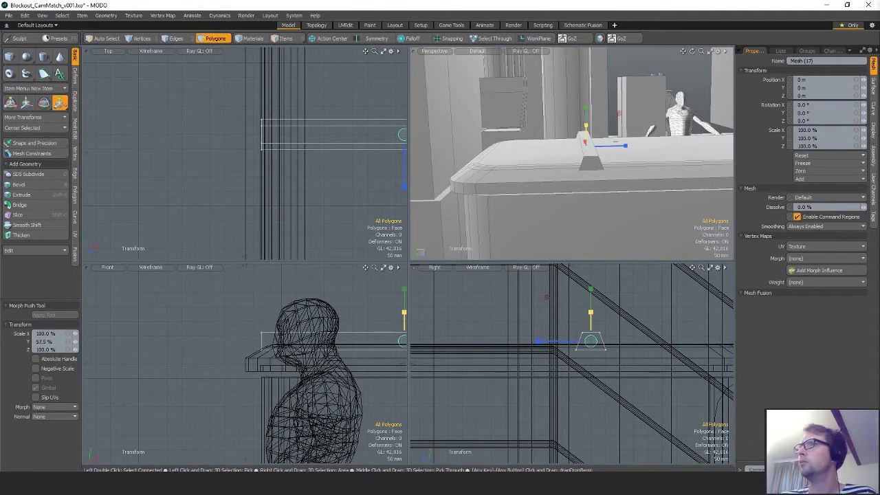
# Slope the bar's ends by scaling its top polygon to 95% along X
pyautogui.press('space')
pyautogui.click(589, 150)
pyautogui.keyDown('alt'); pyautogui.moveTo(593, 141); pyautogui.dragTo(565, 209); pyautogui.keyUp('alt')
pyautogui.press('r')
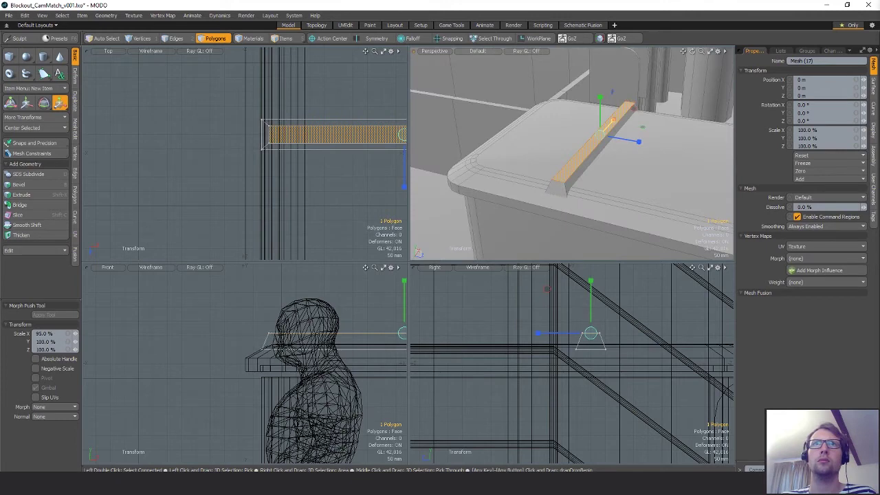
# Move the entire ridge bar -350 mm along Z so it sits at the end of the lid
pyautogui.press('space')
pyautogui.scroll(-3, 295, 184)
pyautogui.keyDown('alt'); pyautogui.keyDown('shift'); pyautogui.moveTo(374, 143); pyautogui.dragTo(328, 143); pyautogui.keyUp('shift'); pyautogui.keyUp('alt')
pyautogui.click(332, 142)
pyautogui.doubleClick(352, 165)
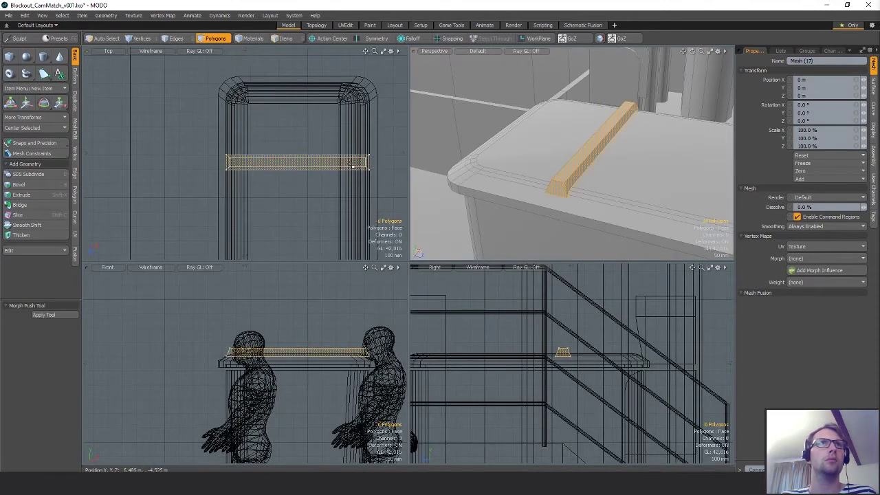
pyautogui.keyDown('alt'); pyautogui.keyDown('shift'); pyautogui.moveTo(336, 196); pyautogui.dragTo(335, 177); pyautogui.keyUp('shift'); pyautogui.keyUp('alt')
pyautogui.press('w')
pyautogui.moveTo(596, 174)
pyautogui.keyDown('ctrl'); pyautogui.keyDown('alt'); pyautogui.mouseDown()
pyautogui.moveTo(543, 175)
pyautogui.moveTo(593, 165)
pyautogui.mouseUp(); pyautogui.keyUp('alt'); pyautogui.keyUp('ctrl')
pyautogui.keyDown('ctrl'); pyautogui.keyDown('alt'); pyautogui.moveTo(593, 166); pyautogui.dragTo(639, 174); pyautogui.keyUp('alt'); pyautogui.keyUp('ctrl')
pyautogui.keyDown('alt'); pyautogui.moveTo(639, 174); pyautogui.dragTo(588, 128); pyautogui.keyUp('alt')
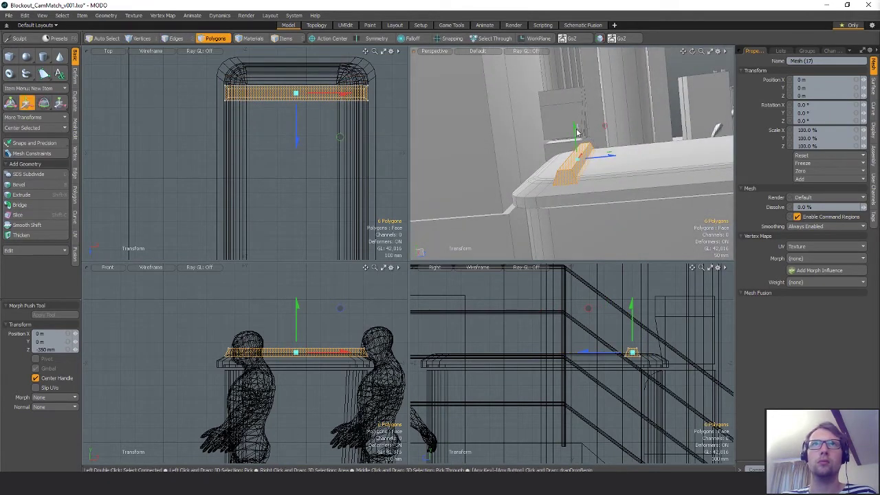
# Scale the ridge bar to 121% in Y and Z, keeping X at 100%
pyautogui.press('r')
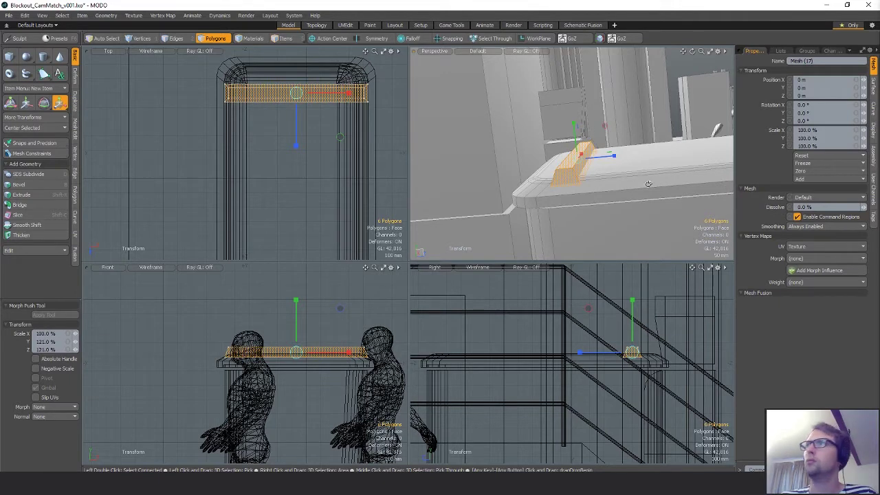
pyautogui.keyDown('alt'); pyautogui.moveTo(647, 185); pyautogui.dragTo(569, 184); pyautogui.keyUp('alt')
pyautogui.press('space')
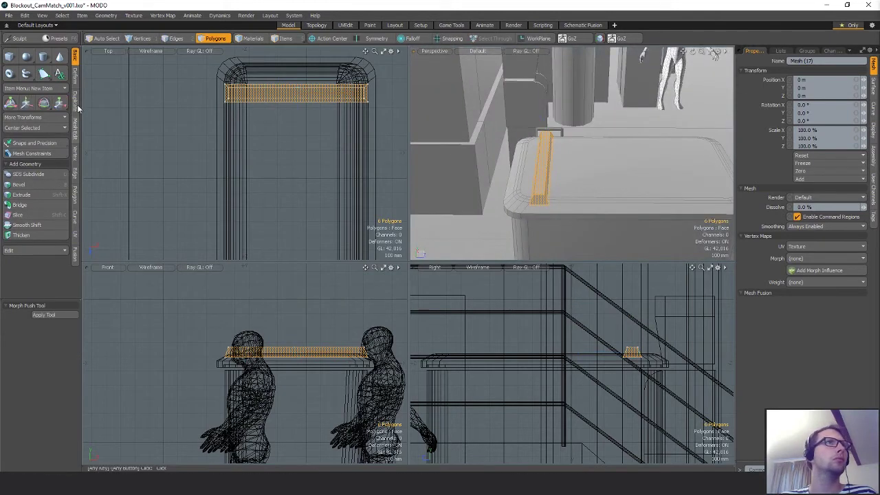
# Clone the ridge bar 20 times across the lid with offsets of 0 m in X and Y and 152 mm in Z
pyautogui.click(76, 103)
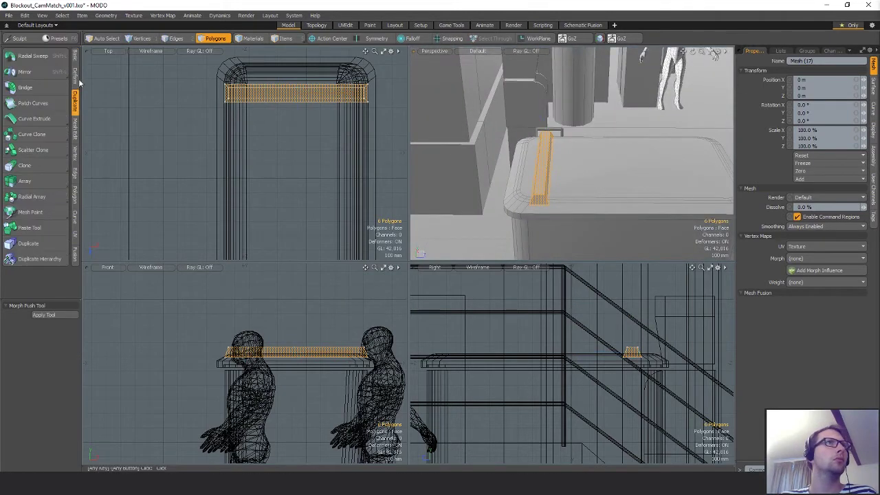
pyautogui.click(31, 167)
pyautogui.scroll(-4, 265, 167)
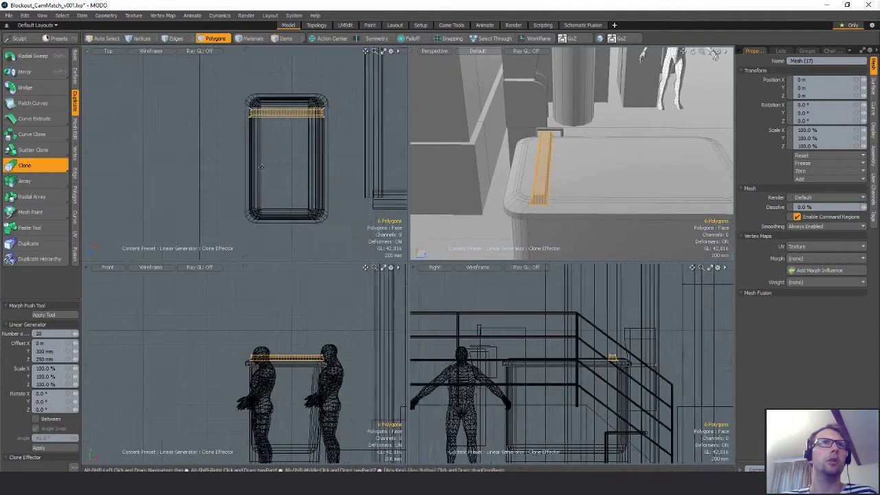
pyautogui.keyDown('alt'); pyautogui.keyDown('shift'); pyautogui.moveTo(309, 157); pyautogui.dragTo(303, 141); pyautogui.keyUp('shift'); pyautogui.keyUp('alt')
pyautogui.click(304, 141)
pyautogui.moveTo(305, 175); pyautogui.dragTo(304, 204)
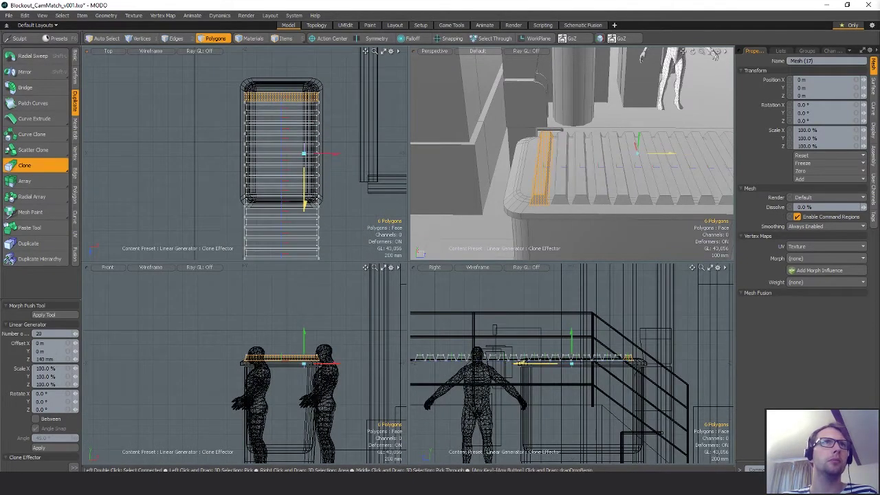
pyautogui.keyDown('alt'); pyautogui.moveTo(576, 199); pyautogui.dragTo(496, 193); pyautogui.keyUp('alt')
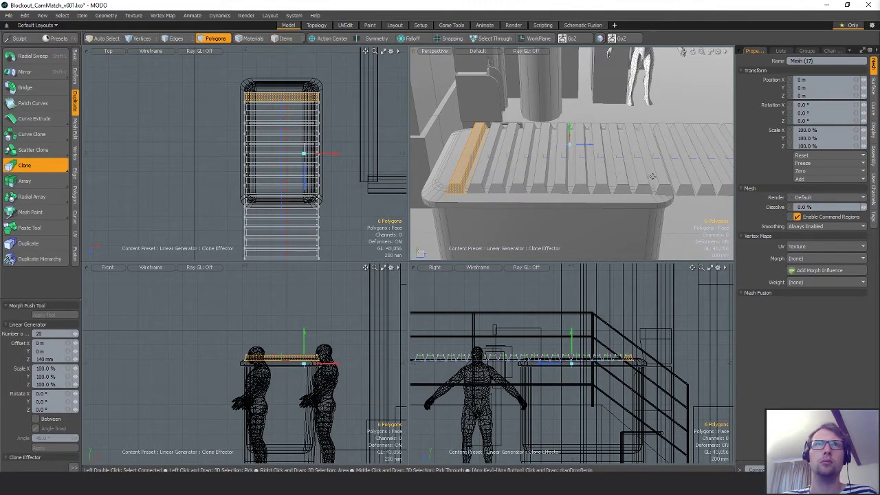
pyautogui.moveTo(590, 146); pyautogui.dragTo(602, 144)
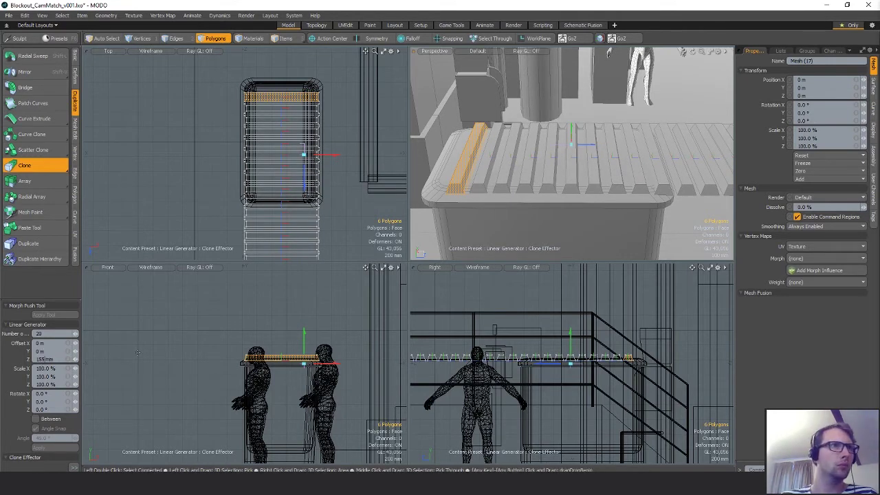
pyautogui.press('Return')
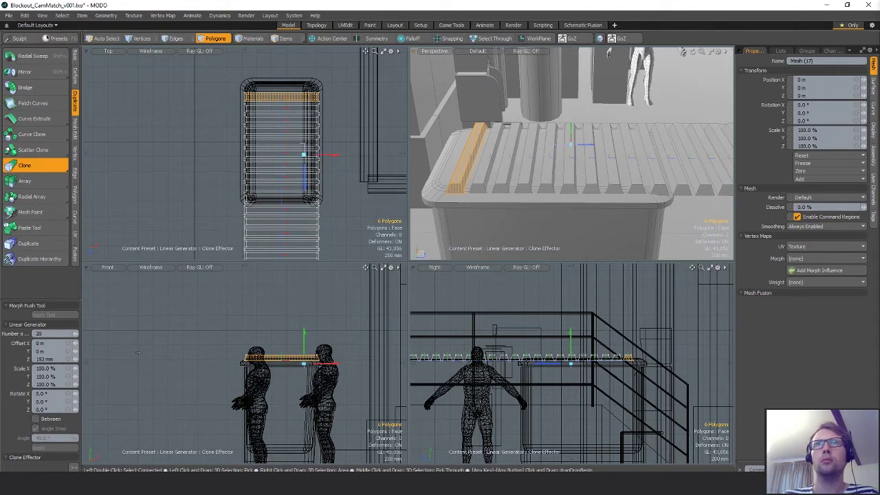
pyautogui.press('q')
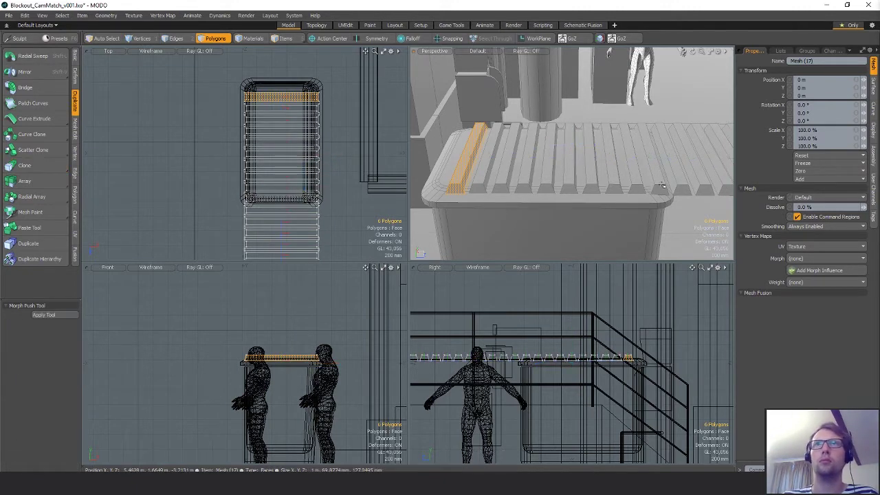
# Delete the surplus cloned bars that extend beyond the lid's far edge
pyautogui.moveTo(658, 190)
pyautogui.mouseDown()
pyautogui.moveTo(711, 189)
pyautogui.moveTo(645, 179)
pyautogui.mouseUp()
pyautogui.moveTo(646, 179)
pyautogui.keyDown('alt'); pyautogui.keyDown('shift'); pyautogui.mouseDown()
pyautogui.moveTo(582, 194)
pyautogui.moveTo(679, 201)
pyautogui.mouseUp(); pyautogui.keyUp('shift'); pyautogui.keyUp('alt')
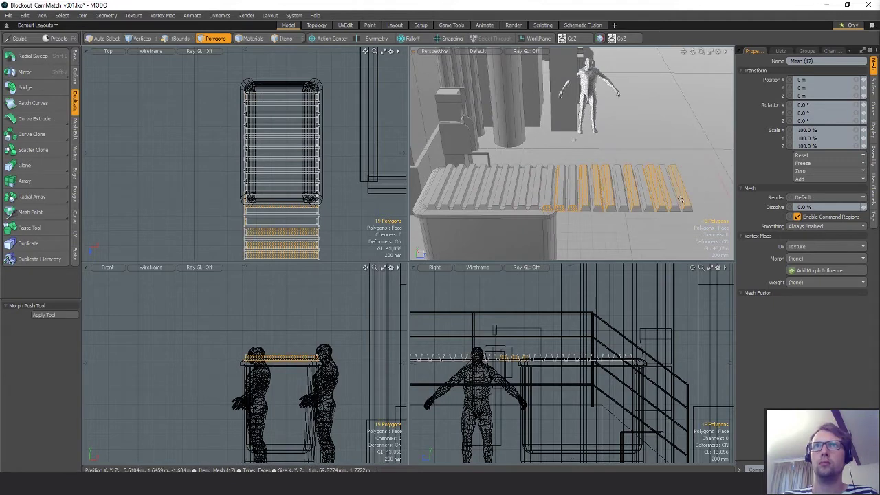
pyautogui.keyDown('shift'); pyautogui.doubleClick(679, 200); pyautogui.keyUp('shift')
pyautogui.press('Delete')
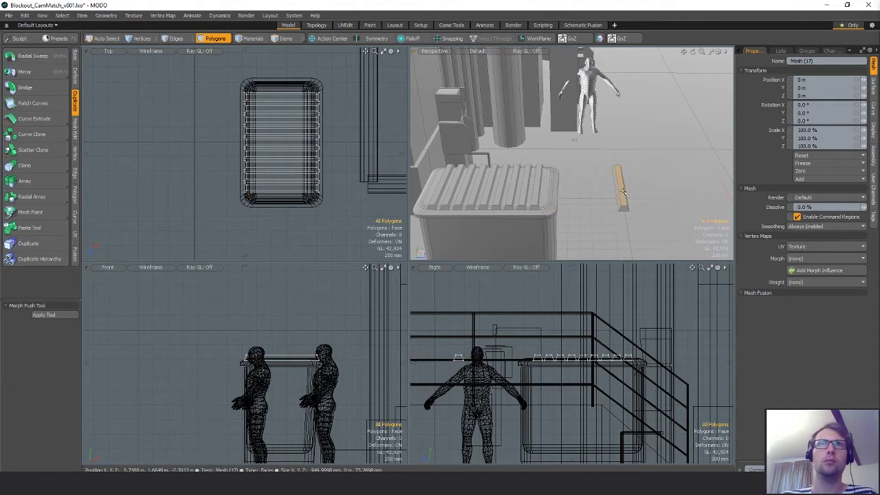
pyautogui.moveTo(625, 192)
pyautogui.keyDown('alt'); pyautogui.mouseDown()
pyautogui.moveTo(591, 195)
pyautogui.moveTo(646, 195)
pyautogui.moveTo(635, 180)
pyautogui.mouseUp(); pyautogui.keyUp('alt')
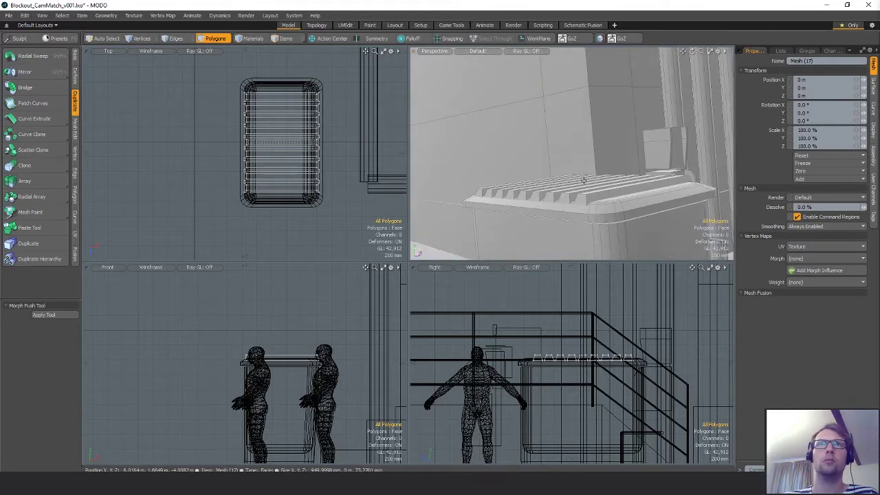
# Lower the row of ridge bars so they sink partway into the lid's top surface
pyautogui.press('w')
pyautogui.moveTo(576, 158); pyautogui.dragTo(655, 192)
pyautogui.keyDown('ctrl'); pyautogui.keyDown('alt'); pyautogui.moveTo(655, 192); pyautogui.dragTo(546, 176); pyautogui.keyUp('alt'); pyautogui.keyUp('ctrl')
pyautogui.press('space')
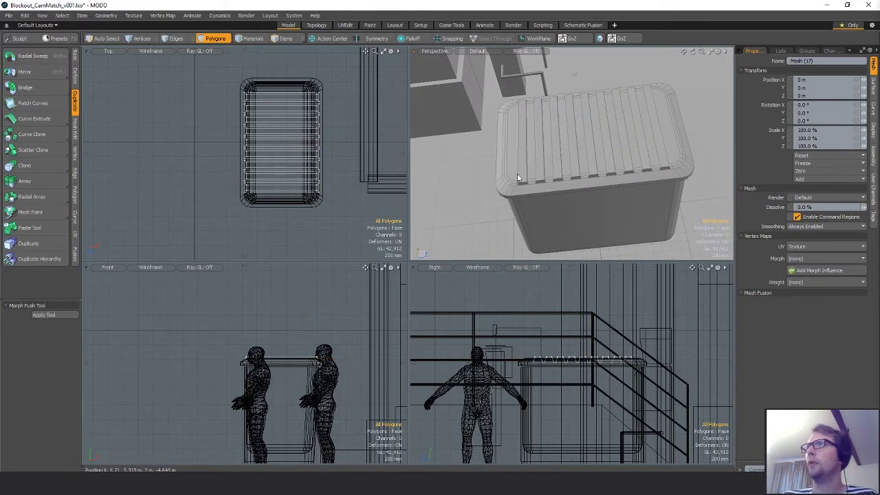
# Move one end's vertices on both the lid and bin body 85 mm along Z, toward the first ridge
pyautogui.click(519, 179)
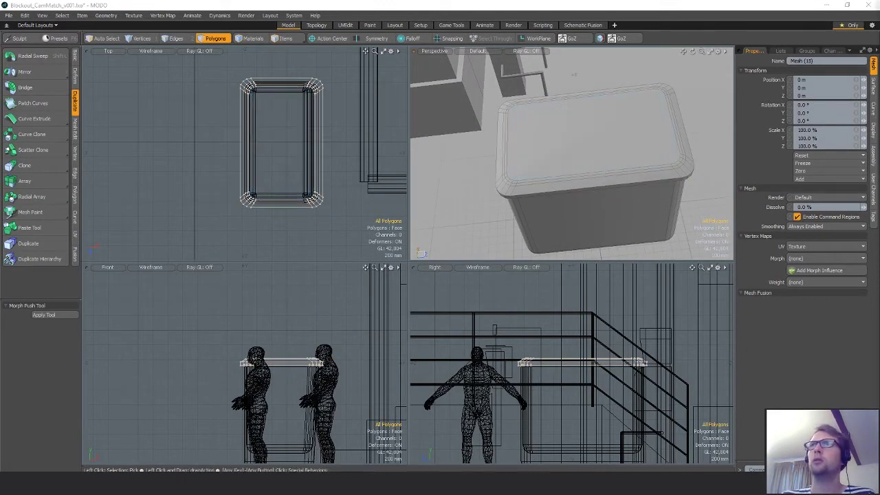
pyautogui.hotkey('ctrl', 'v')
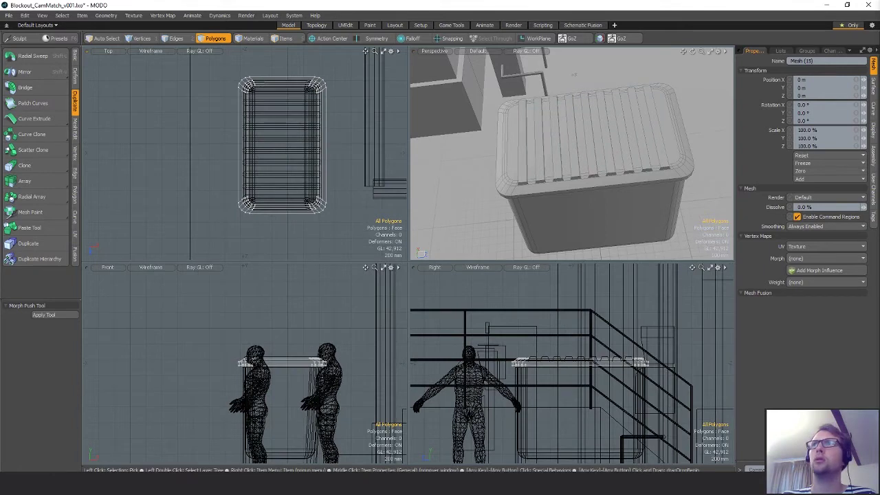
pyautogui.keyDown('shift'); pyautogui.click(255, 105); pyautogui.keyUp('shift')
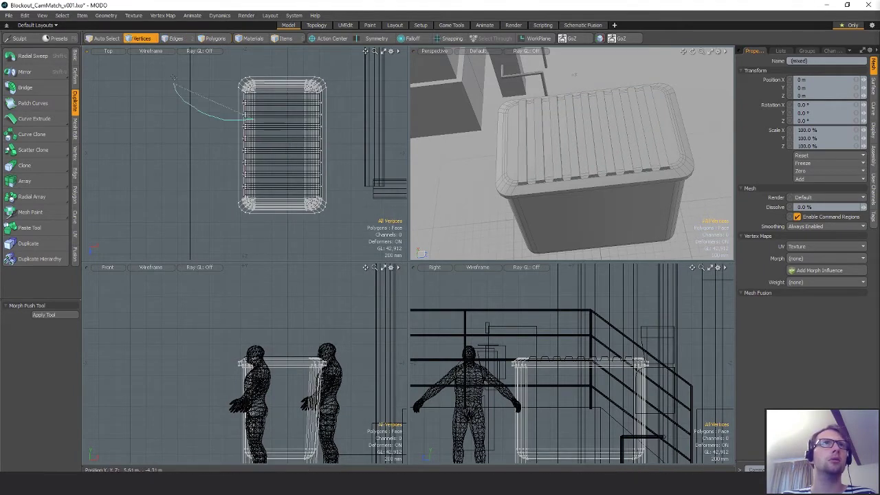
pyautogui.moveTo(174, 77); pyautogui.dragTo(330, 100, button='right')
pyautogui.scroll(4, 281, 94)
pyautogui.press('w')
pyautogui.keyDown('alt'); pyautogui.moveTo(514, 194); pyautogui.dragTo(531, 186); pyautogui.keyUp('alt')
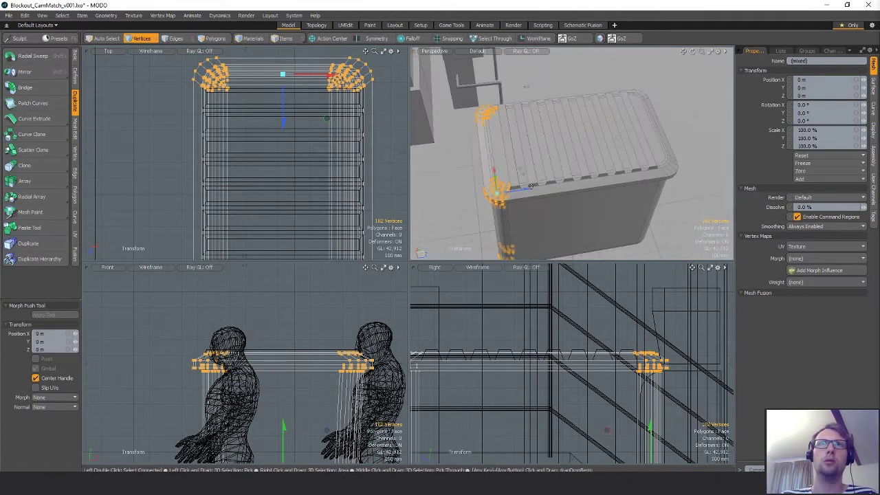
pyautogui.moveTo(283, 120); pyautogui.dragTo(282, 135)
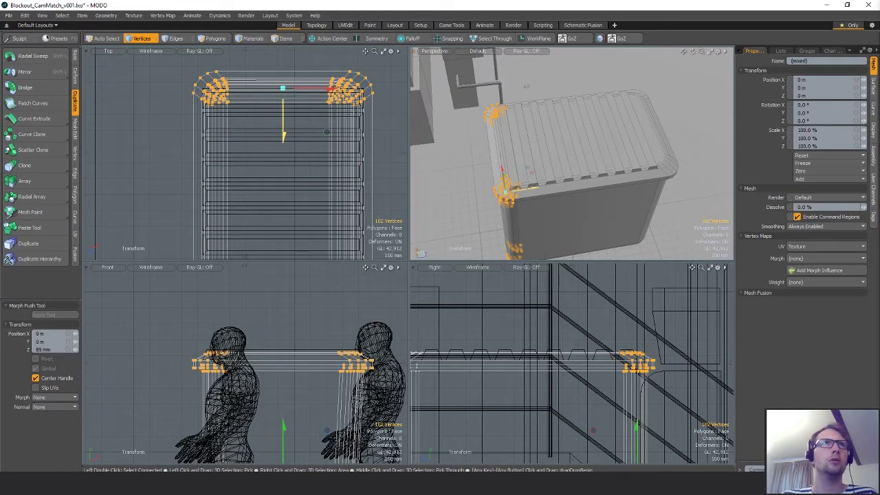
# Move the opposite end's lid and bin body vertices inward along Z, closer to the last ridge
pyautogui.press('q')
pyautogui.keyDown('alt'); pyautogui.keyDown('shift'); pyautogui.moveTo(308, 170); pyautogui.dragTo(301, 73); pyautogui.keyUp('shift'); pyautogui.keyUp('alt')
pyautogui.moveTo(295, 130)
pyautogui.mouseDown(button='right')
pyautogui.moveTo(141, 176)
pyautogui.moveTo(405, 170)
pyautogui.mouseUp(button='right')
pyautogui.press('w')
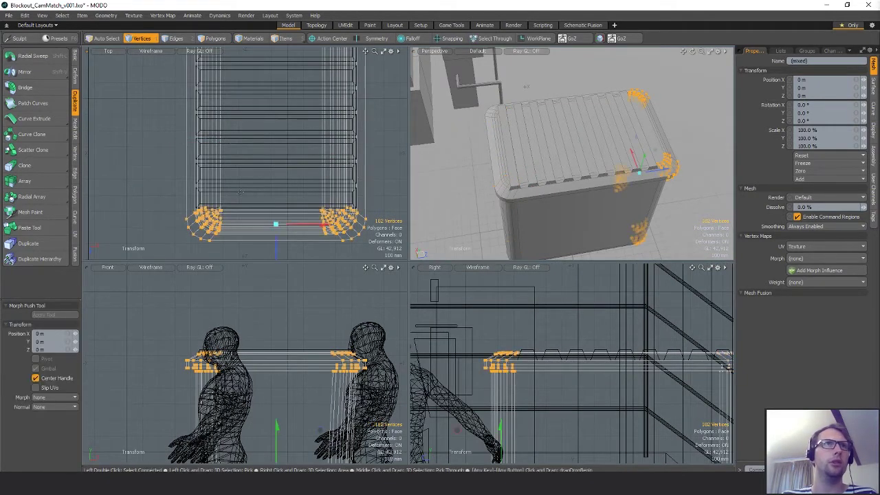
pyautogui.keyDown('alt'); pyautogui.keyDown('shift'); pyautogui.moveTo(284, 191); pyautogui.dragTo(279, 169); pyautogui.keyUp('shift'); pyautogui.keyUp('alt')
pyautogui.press('q')
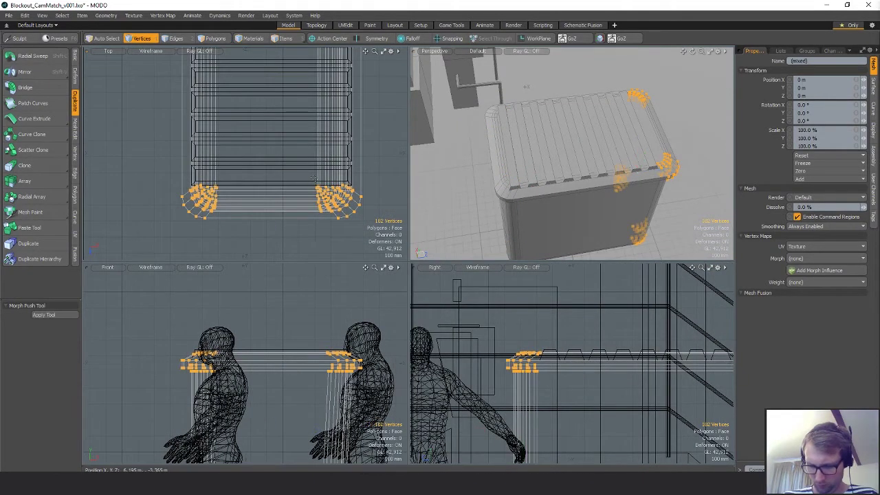
pyautogui.press('w')
pyautogui.moveTo(273, 233); pyautogui.dragTo(272, 220)
pyautogui.press('q')
pyautogui.click(453, 186)
# Cut the lid's polygons and paste them into the mesh that contains the ridges
pyautogui.keyDown('alt'); pyautogui.moveTo(467, 189); pyautogui.dragTo(529, 170); pyautogui.keyUp('alt')
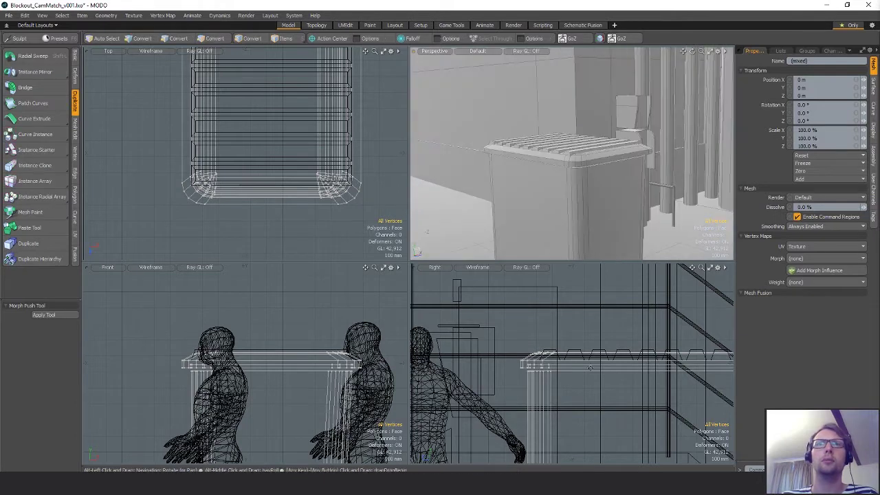
pyautogui.press('2')
pyautogui.press('3')
pyautogui.doubleClick(493, 349)
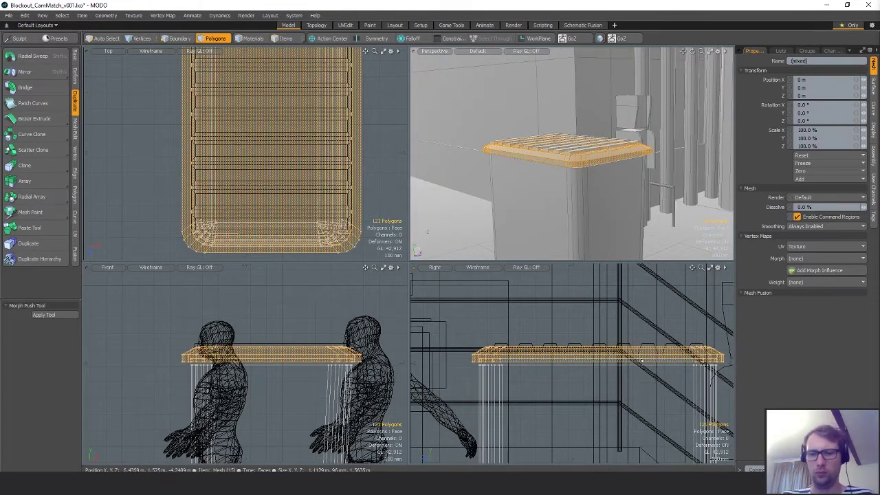
pyautogui.hotkey('ctrl', 'x')
pyautogui.press('5')
pyautogui.click(645, 353)
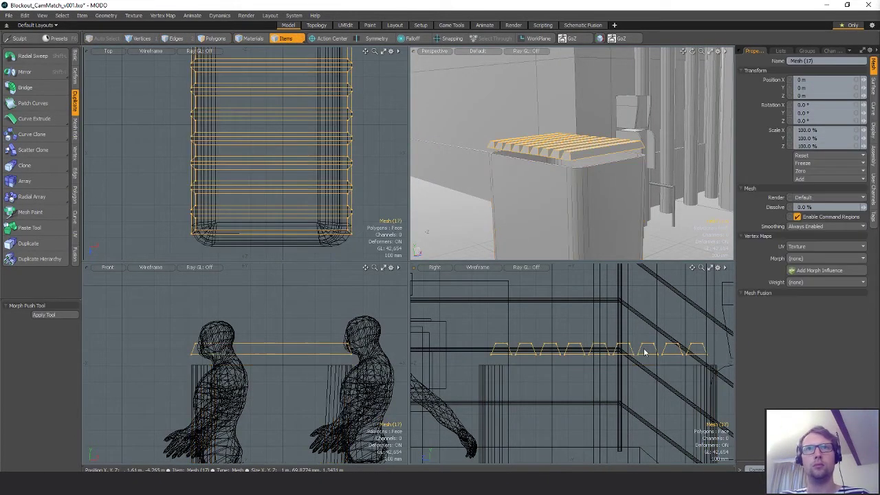
pyautogui.press('3')
pyautogui.hotkey('ctrl', 'v')
pyautogui.click(575, 380)
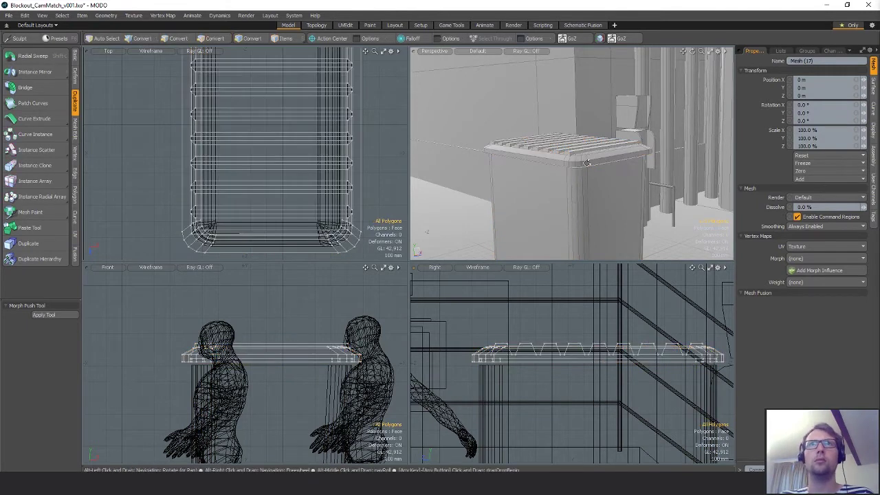
# Lower the combined lid and ridges slightly onto the bin body
pyautogui.keyDown('alt'); pyautogui.moveTo(595, 189); pyautogui.dragTo(565, 175); pyautogui.keyUp('alt')
pyautogui.press('w')
pyautogui.hotkey('shift', 'a')
pyautogui.moveTo(573, 125); pyautogui.dragTo(551, 193)
pyautogui.press('q')
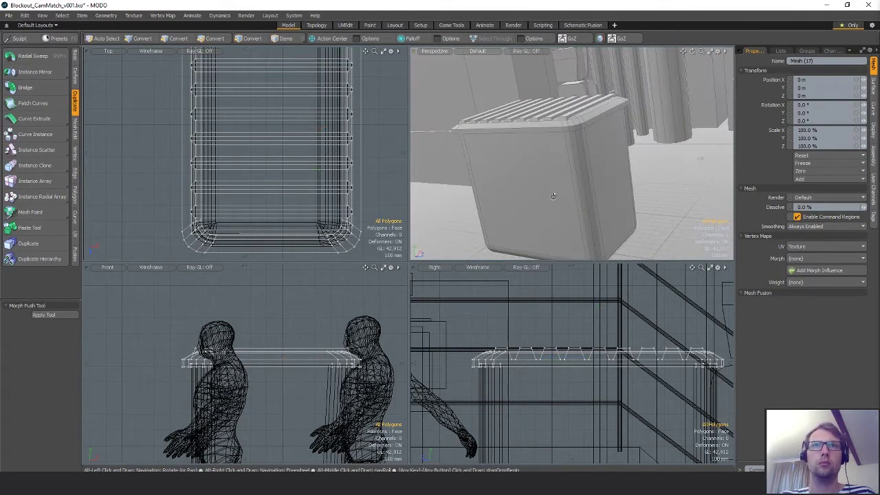
# Cut the ridged lid and paste it into the bin body's mesh
pyautogui.scroll(-6, 527, 372)
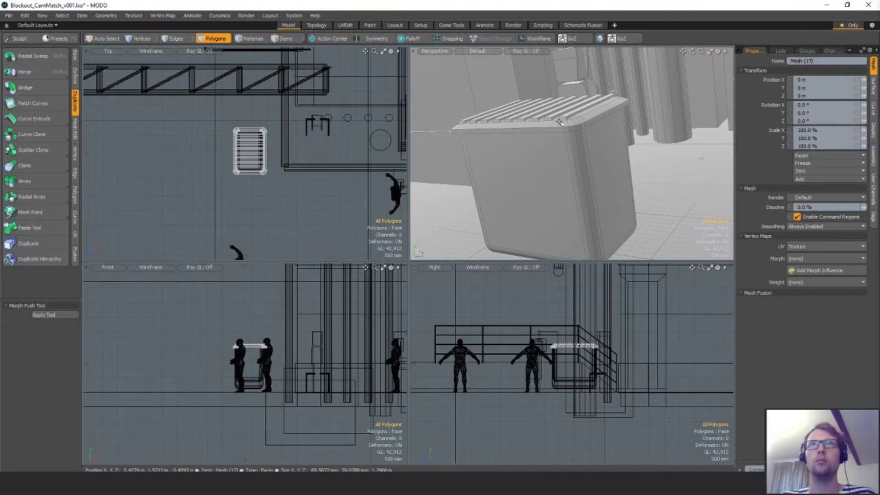
pyautogui.press('Delete')
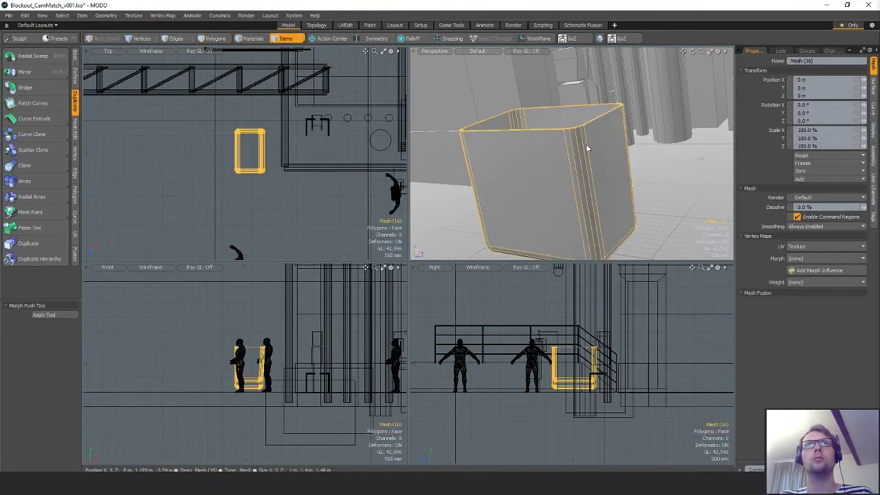
pyautogui.hotkey('ctrl', 'v')
pyautogui.keyDown('alt'); pyautogui.moveTo(591, 158); pyautogui.dragTo(310, 168); pyautogui.keyUp('alt')
pyautogui.press('Escape')
pyautogui.hotkey('shift', 'a')
# Lower the bin's upper vertices, including the ridged lid, by 230 mm to shorten the bin
pyautogui.press('1')
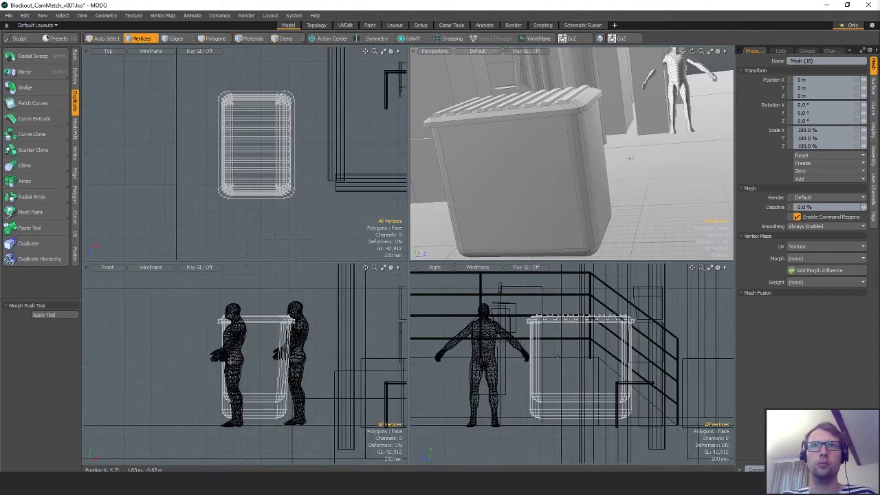
pyautogui.moveTo(717, 354); pyautogui.dragTo(742, 326, button='right')
pyautogui.press('w')
pyautogui.moveTo(581, 284); pyautogui.dragTo(581, 296)
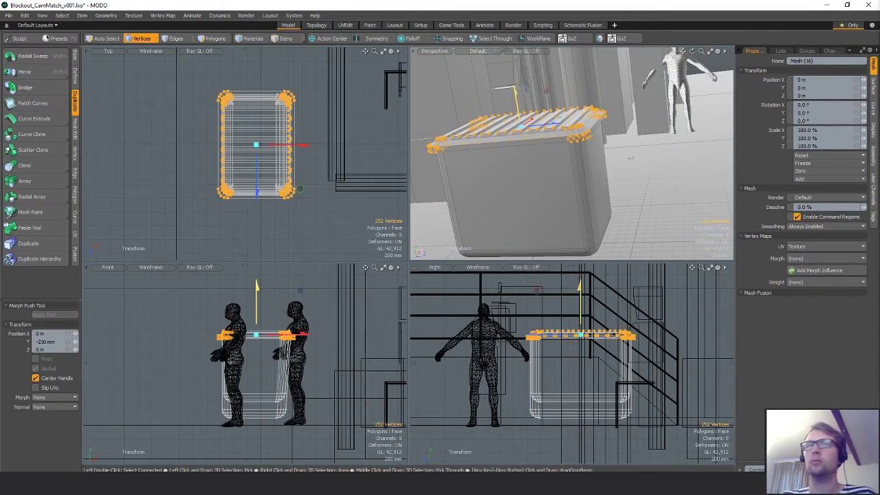
pyautogui.keyDown('alt'); pyautogui.moveTo(631, 157); pyautogui.dragTo(552, 171); pyautogui.keyUp('alt')
pyautogui.press('space')
# Copy the long upright strip beside the platform into a new mesh and move it -1.98 m in X and 340 mm in Z
pyautogui.click(632, 208)
pyautogui.press('n')
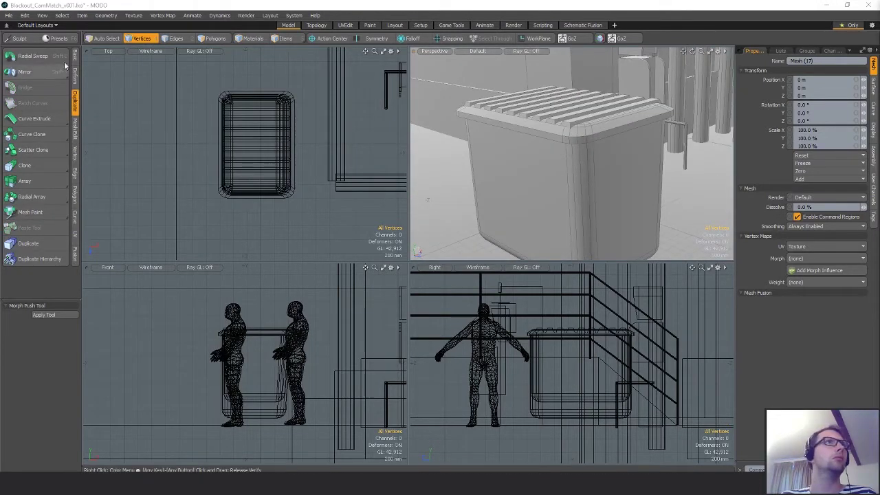
pyautogui.click(75, 61)
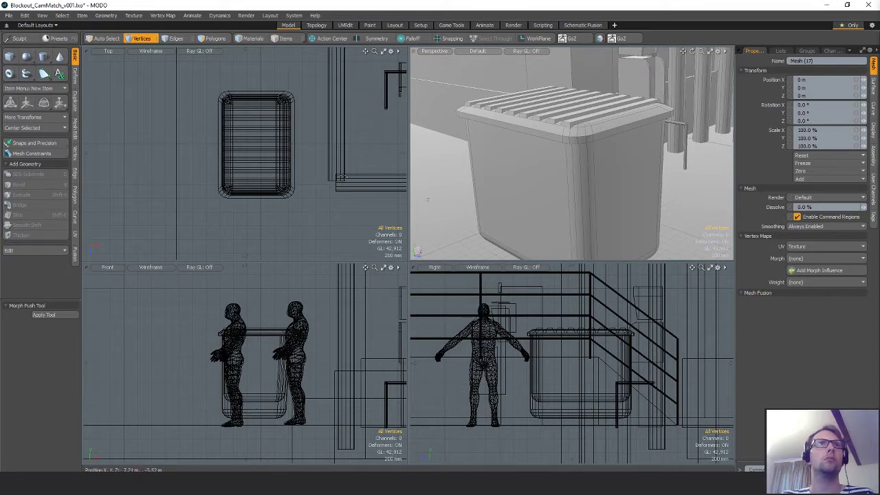
pyautogui.press('5')
pyautogui.click(337, 161)
pyautogui.press('3')
pyautogui.doubleClick(340, 154)
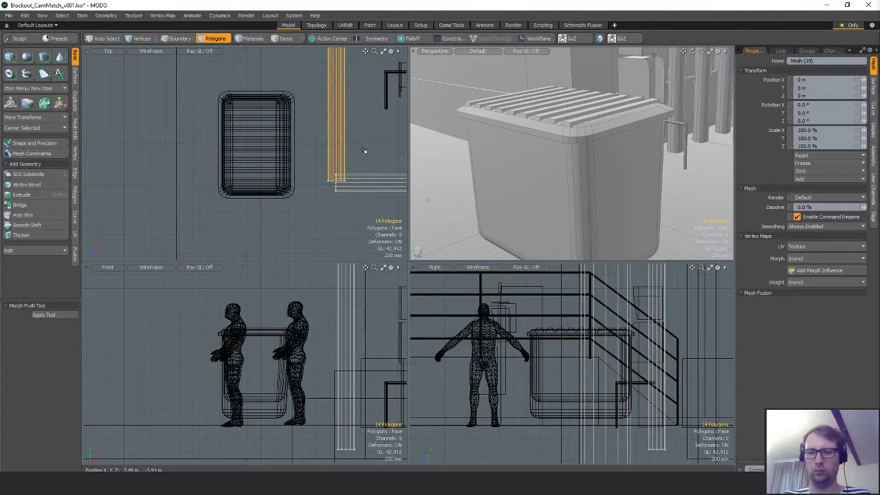
pyautogui.press('n')
pyautogui.hotkey('ctrl', 'v')
pyautogui.press('w')
pyautogui.moveTo(379, 160); pyautogui.dragTo(243, 183)
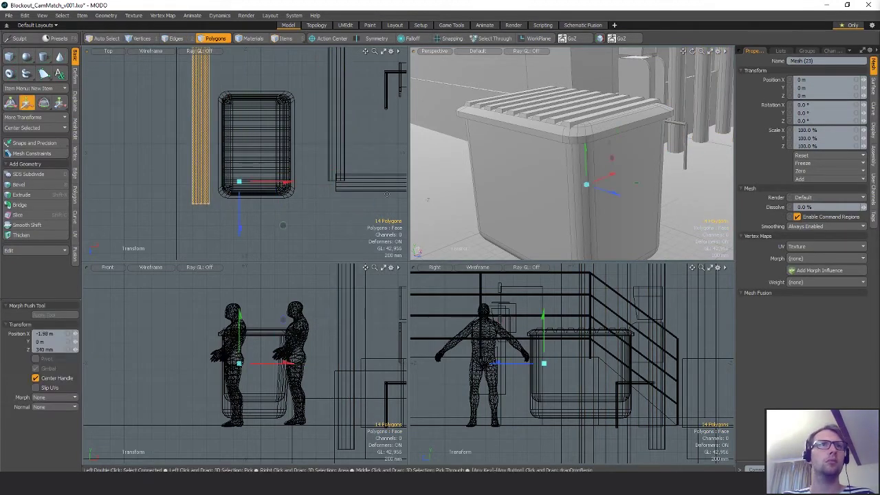
# Move the copied long cylinder 160 mm in X and -4.27 m in Y, and scale it uniformly to 2.5%
pyautogui.press('space')
pyautogui.click(345, 323)
pyautogui.scroll(-3, 335, 309)
pyautogui.press('w')
pyautogui.moveTo(336, 302); pyautogui.dragTo(343, 493)
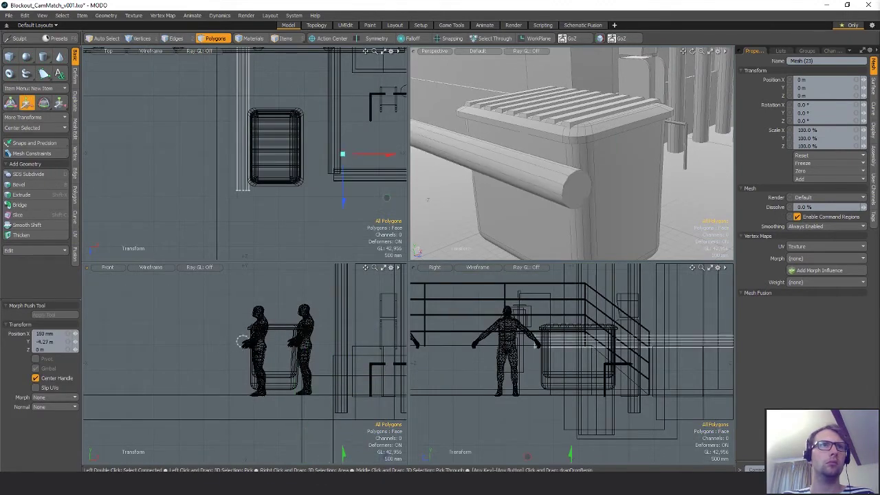
pyautogui.press('r')
pyautogui.keyDown('ctrl'); pyautogui.keyDown('alt'); pyautogui.moveTo(242, 354); pyautogui.dragTo(176, 327); pyautogui.keyUp('alt'); pyautogui.keyUp('ctrl')
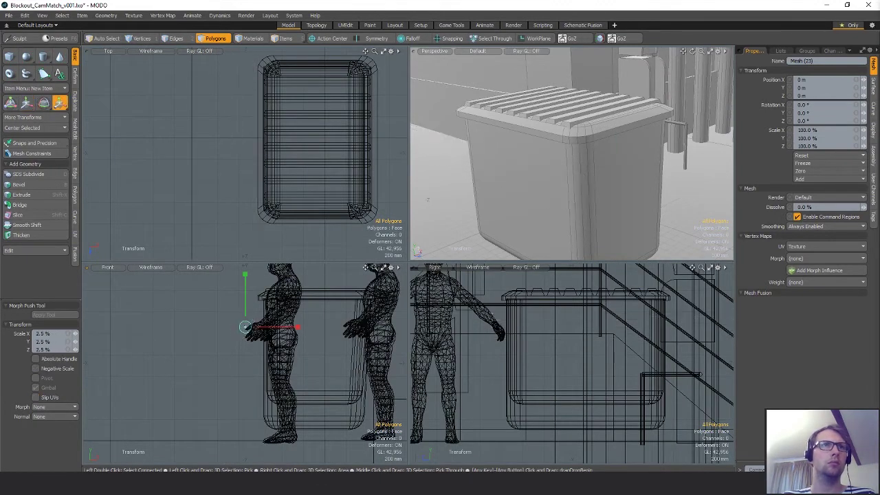
# Place the scaled-down rod beside the bin body just below the lid, offsetting it 155 mm in X and 180 mm in Y
pyautogui.press('w')
pyautogui.scroll(-5, 271, 363)
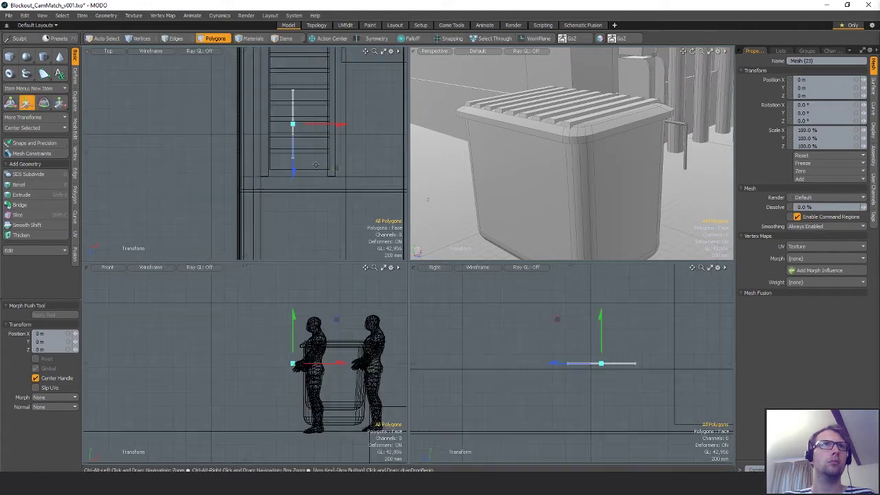
pyautogui.scroll(-5, 308, 140)
pyautogui.moveTo(280, 106); pyautogui.dragTo(304, 210)
pyautogui.hotkey('shift', 'a')
pyautogui.press('r')
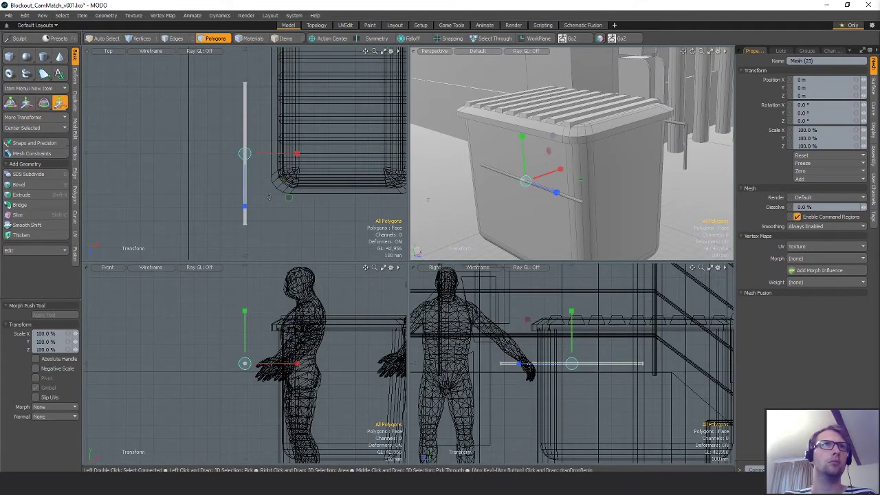
pyautogui.moveTo(289, 321); pyautogui.dragTo(304, 304)
pyautogui.press('w')
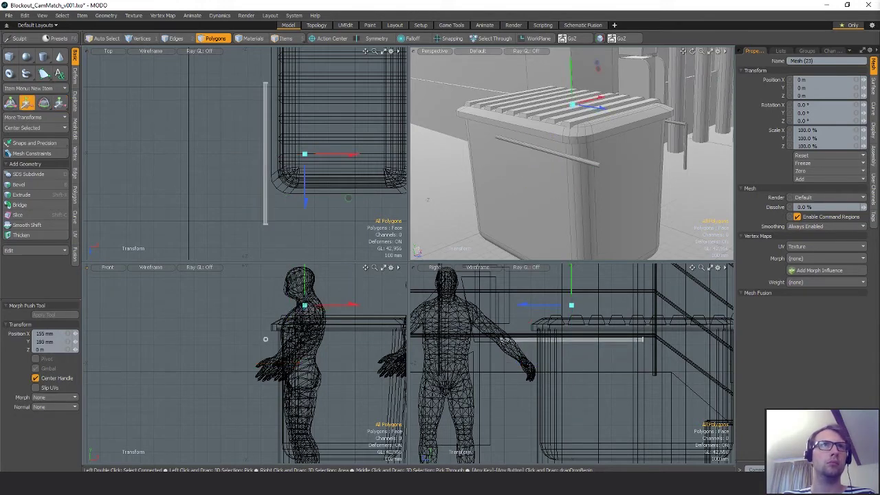
pyautogui.keyDown('alt'); pyautogui.moveTo(451, 150); pyautogui.dragTo(501, 168); pyautogui.keyUp('alt')
pyautogui.scroll(-1, 303, 119)
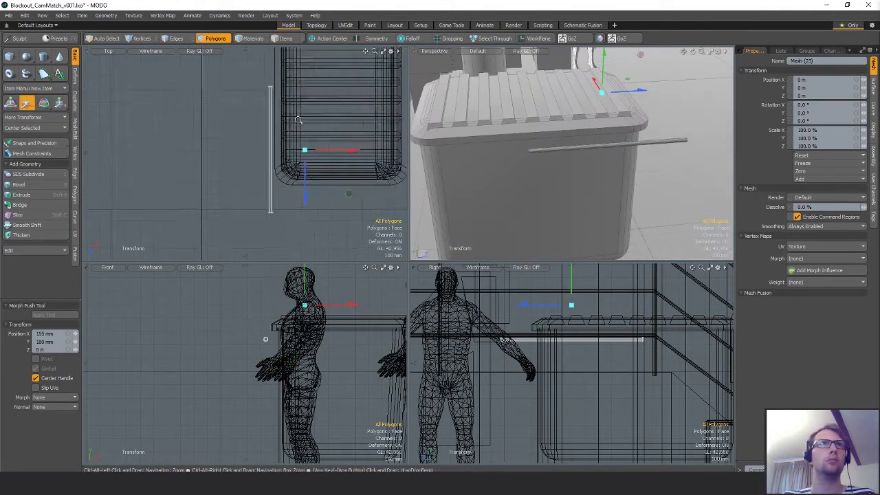
# Shorten the rod by shifting its end vertices along Z so it sits beside the bin body near one corner
pyautogui.press('1')
pyautogui.press('1')
pyautogui.press('w')
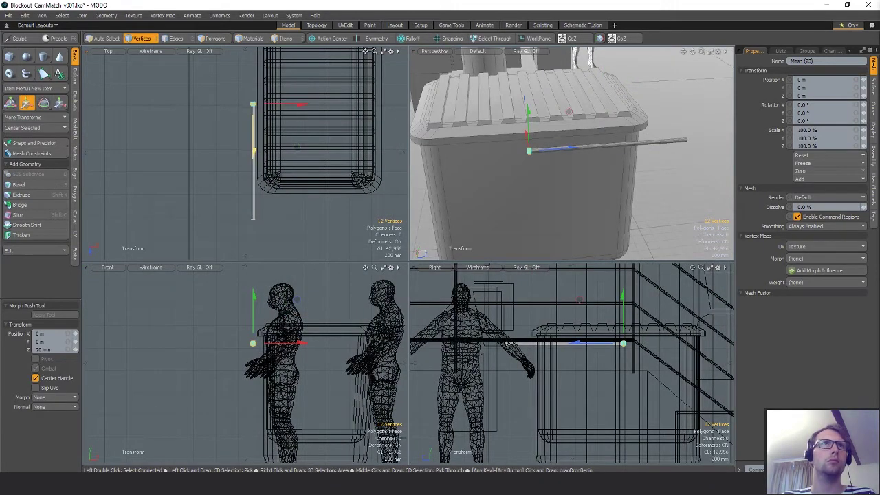
pyautogui.press('q')
pyautogui.moveTo(222, 204); pyautogui.dragTo(259, 237, button='right')
pyautogui.press('w')
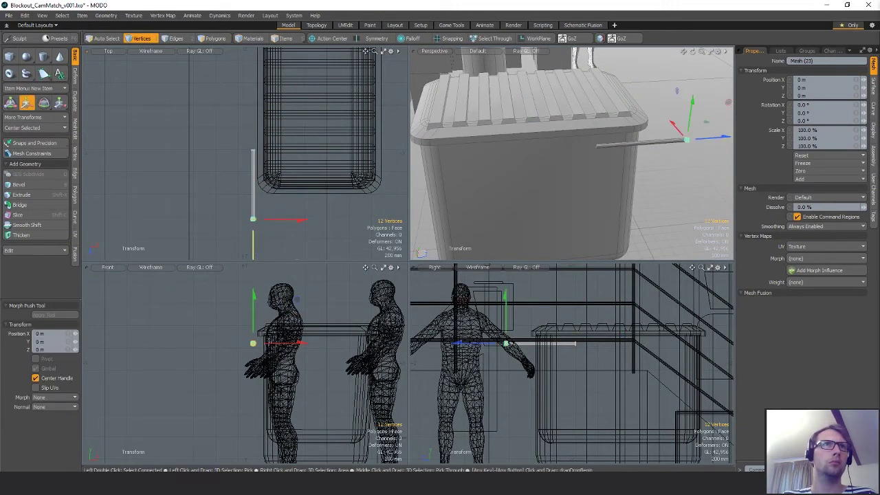
pyautogui.moveTo(253, 242); pyautogui.dragTo(253, 204)
pyautogui.press('space')
# Duplicate the short rod, rotate the copy perpendicular and place it along the adjacent side of the bin around the corner
pyautogui.press('3')
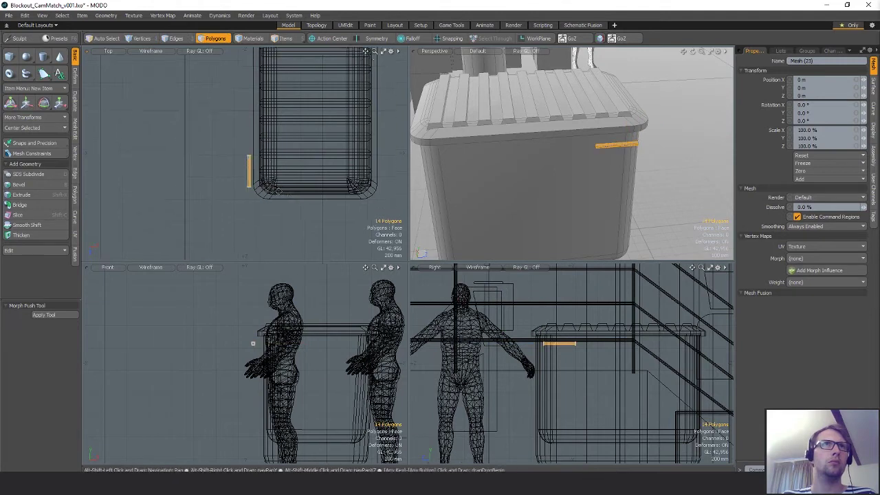
pyautogui.press('e')
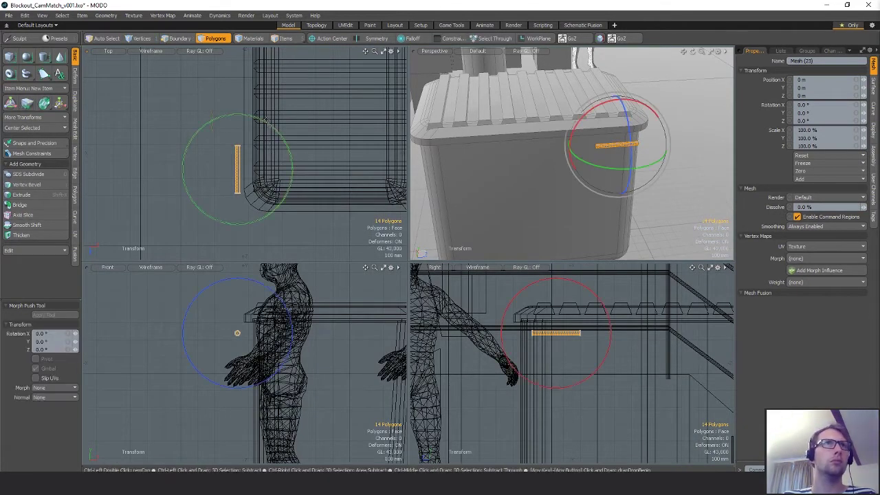
pyautogui.press('space')
pyautogui.press('e')
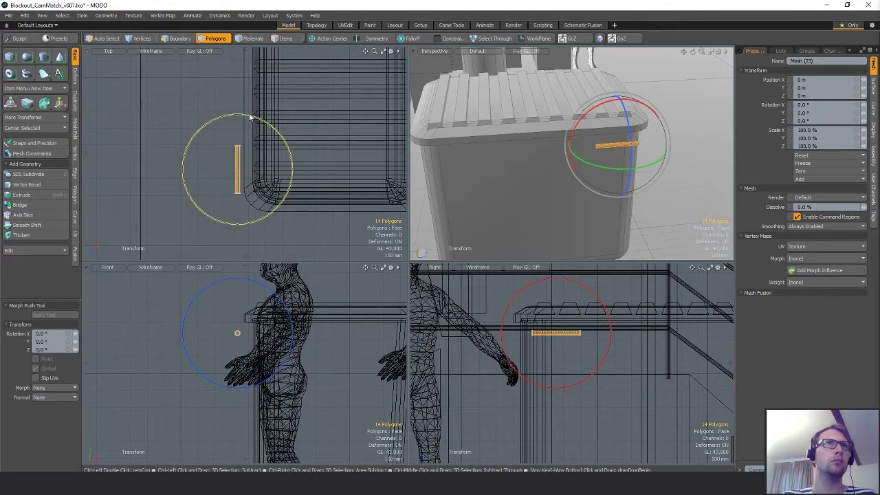
pyautogui.keyDown('ctrl'); pyautogui.moveTo(249, 117); pyautogui.dragTo(271, 141); pyautogui.keyUp('ctrl')
pyautogui.press('w')
pyautogui.press('space')
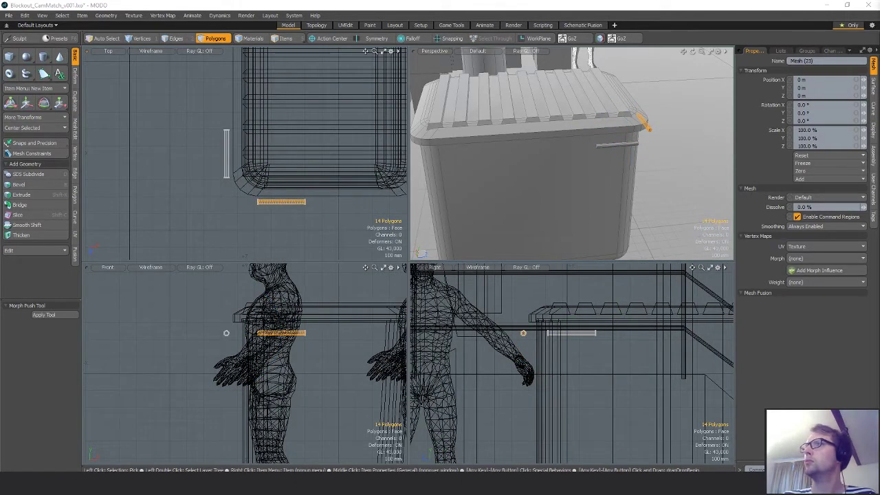
# Bridge the facing end caps of the two rods in Curve mode with 5 segments to form a rounded corner handle
pyautogui.scroll(2, 247, 174)
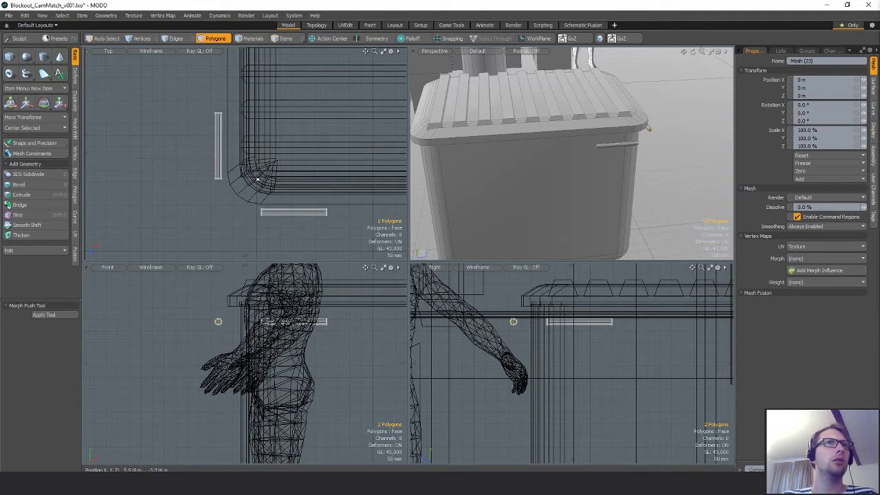
pyautogui.click(75, 172)
pyautogui.click(24, 103)
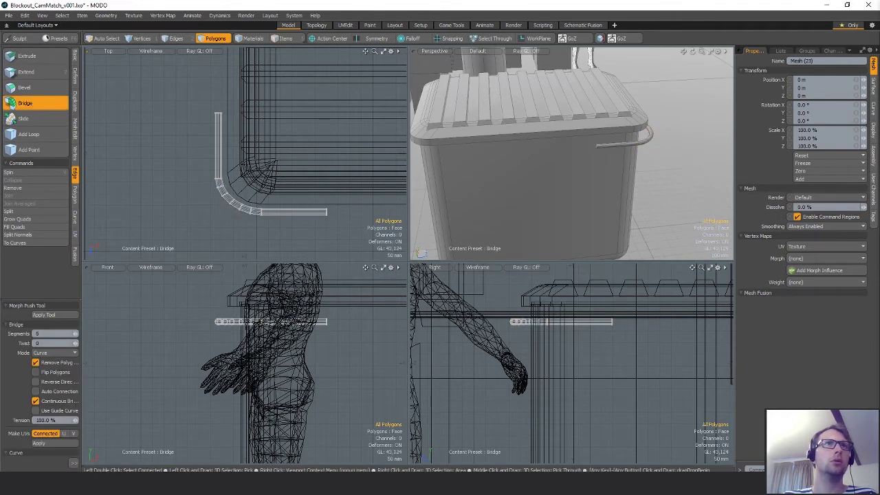
pyautogui.press('space')
# Shorten the handle's leg on the bin's short side by moving its end edge loop along X toward the corner
pyautogui.keyDown('alt'); pyautogui.moveTo(466, 161); pyautogui.dragTo(552, 181); pyautogui.keyUp('alt')
pyautogui.press('3')
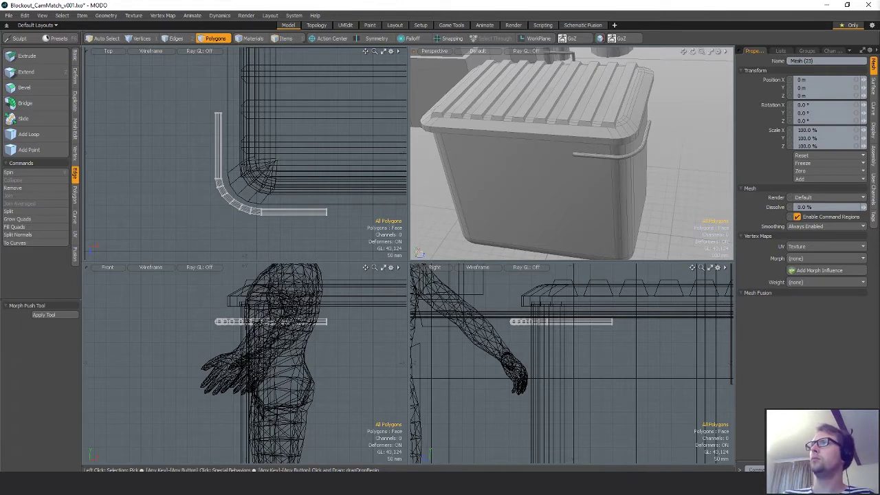
pyautogui.keyDown('alt'); pyautogui.moveTo(636, 154); pyautogui.dragTo(601, 158); pyautogui.keyUp('alt')
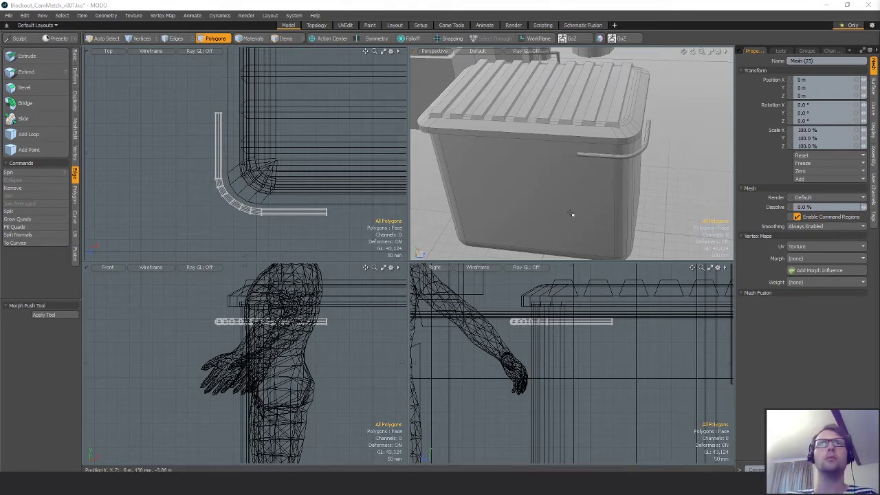
pyautogui.keyDown('alt'); pyautogui.moveTo(570, 213); pyautogui.dragTo(489, 227); pyautogui.keyUp('alt')
pyautogui.press('space')
pyautogui.press('space')
pyautogui.press('w')
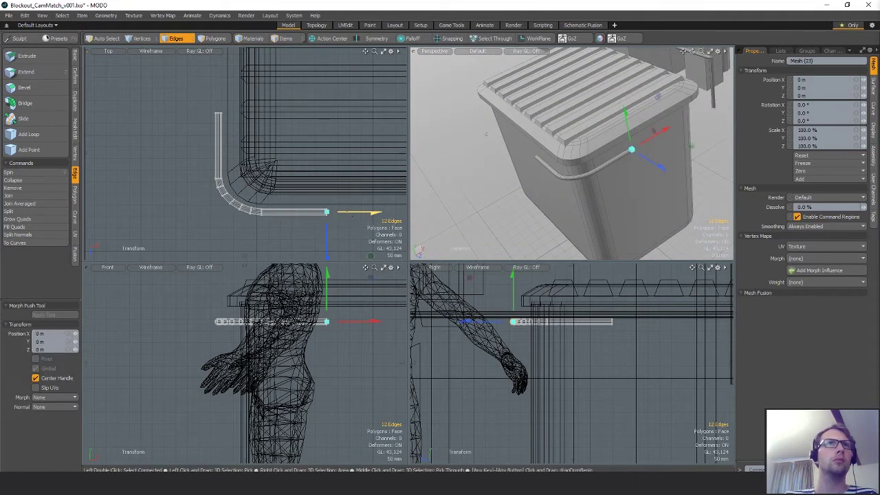
pyautogui.moveTo(371, 213); pyautogui.dragTo(335, 212)
pyautogui.press('space')
# Lengthen the handle's leg on the bin's long side by moving its end edge loop -175 mm in Z
pyautogui.moveTo(210, 100)
pyautogui.mouseDown(button='right')
pyautogui.moveTo(211, 123)
pyautogui.moveTo(226, 103)
pyautogui.mouseUp(button='right')
pyautogui.scroll(-3, 265, 127)
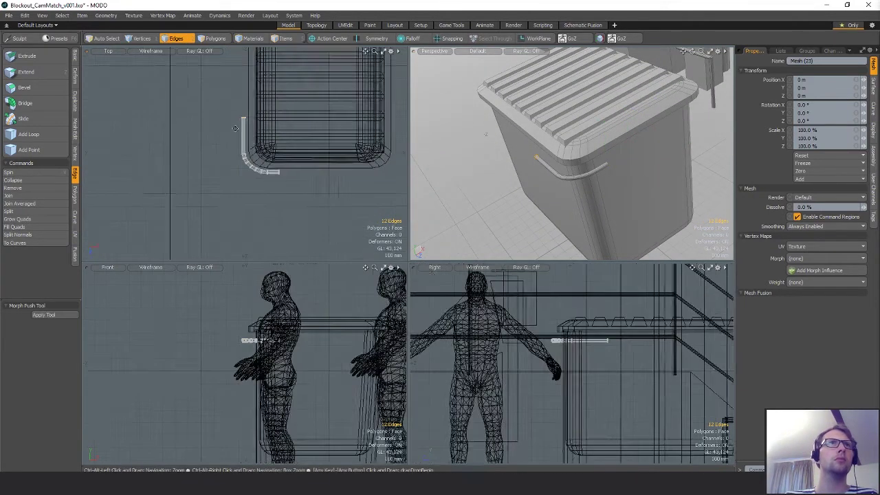
pyautogui.keyDown('alt'); pyautogui.moveTo(264, 127); pyautogui.dragTo(273, 161); pyautogui.keyUp('alt')
pyautogui.press('w')
pyautogui.moveTo(253, 207); pyautogui.dragTo(252, 186)
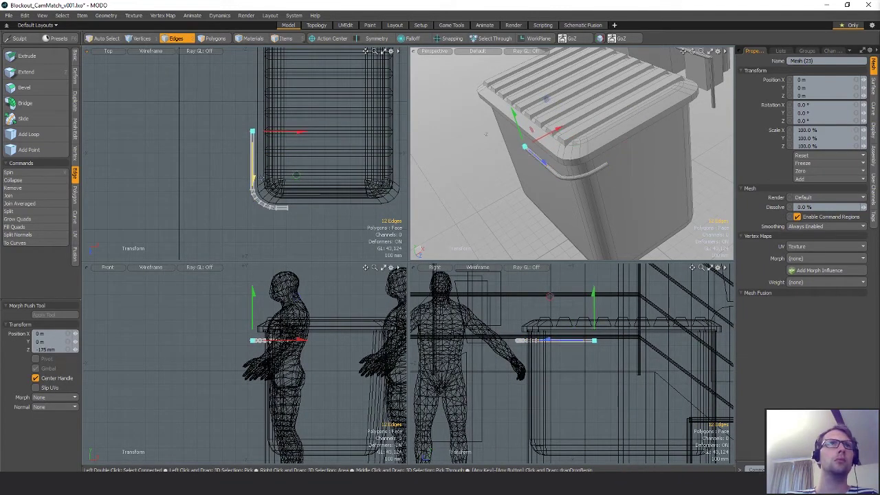
pyautogui.press('space')
# Duplicate the corner handle outward from the bin and delete the copy's curved section to leave only a straight rod
pyautogui.keyDown('alt'); pyautogui.moveTo(252, 147); pyautogui.dragTo(266, 165); pyautogui.keyUp('alt')
pyautogui.press('space')
pyautogui.press('space')
pyautogui.press('space')
pyautogui.press('space')
pyautogui.click(266, 165)
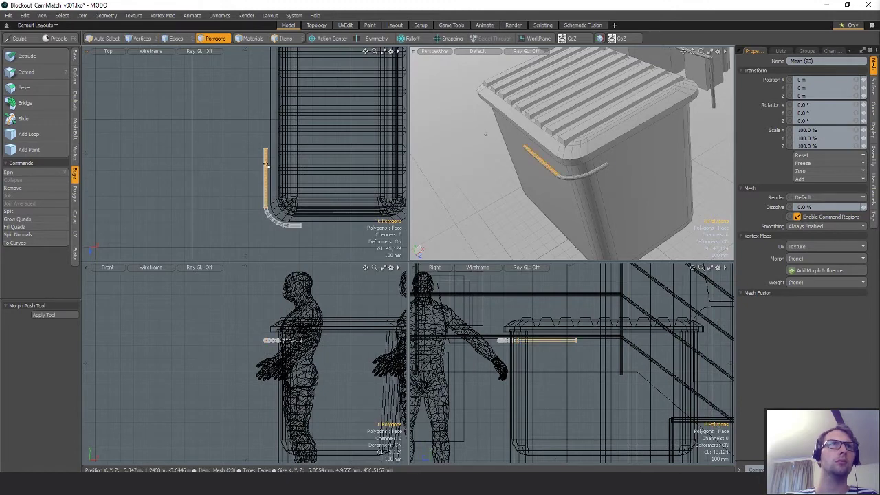
pyautogui.doubleClick(265, 165)
pyautogui.press('w')
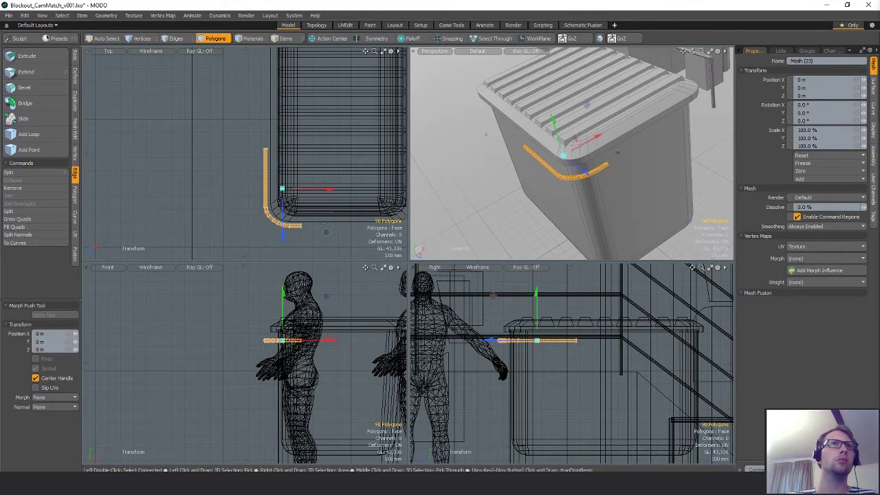
pyautogui.moveTo(322, 221); pyautogui.dragTo(255, 224)
pyautogui.press('space')
pyautogui.moveTo(218, 204); pyautogui.dragTo(270, 243, button='right')
pyautogui.press('Delete')
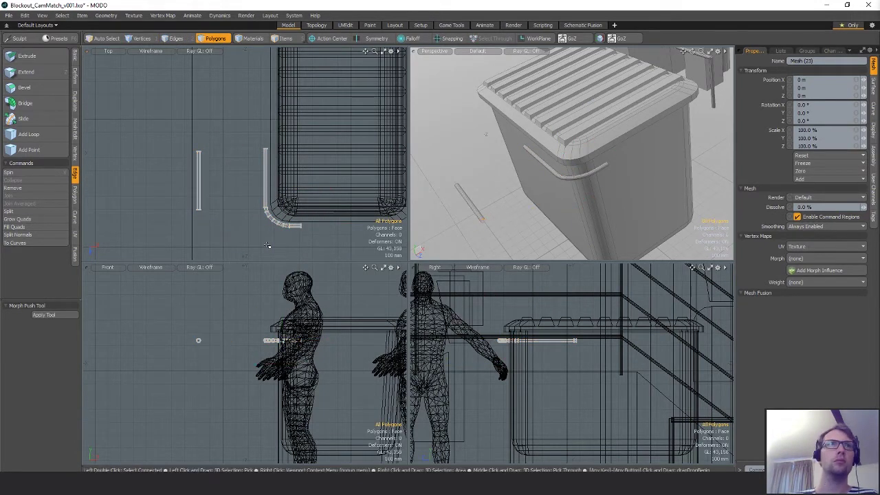
# Rotate the leftover straight rod perpendicular and place it at the end of the handle's long leg, pointing into the bin
pyautogui.moveTo(214, 128)
pyautogui.mouseDown(button='right')
pyautogui.moveTo(198, 259)
pyautogui.moveTo(215, 241)
pyautogui.mouseUp(button='right')
pyautogui.press('e')
pyautogui.moveTo(212, 128)
pyautogui.mouseDown()
pyautogui.moveTo(228, 191)
pyautogui.moveTo(322, 177)
pyautogui.moveTo(307, 164)
pyautogui.mouseUp()
pyautogui.press('w')
pyautogui.press('space')
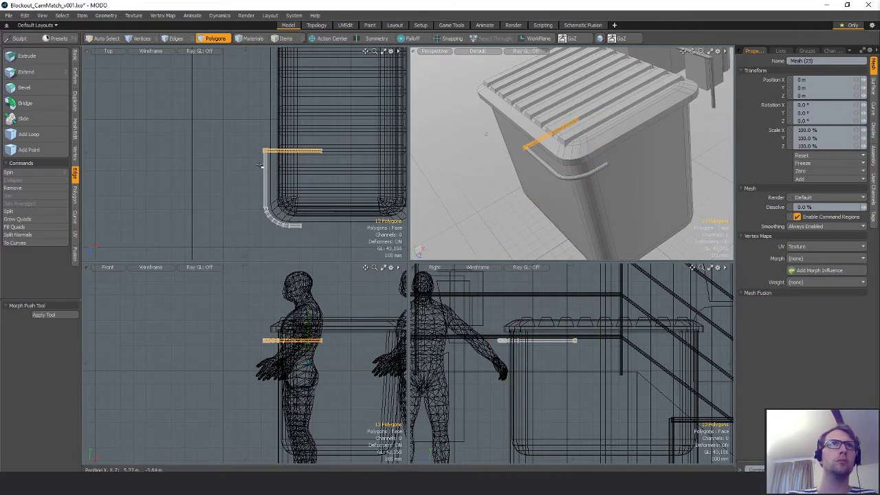
# Shorten the crossing rod into a small bracket by moving its inner end vertices -375 mm in X
pyautogui.press('1')
pyautogui.moveTo(341, 132)
pyautogui.mouseDown(button='right')
pyautogui.moveTo(355, 167)
pyautogui.moveTo(344, 155)
pyautogui.mouseUp(button='right')
pyautogui.press('w')
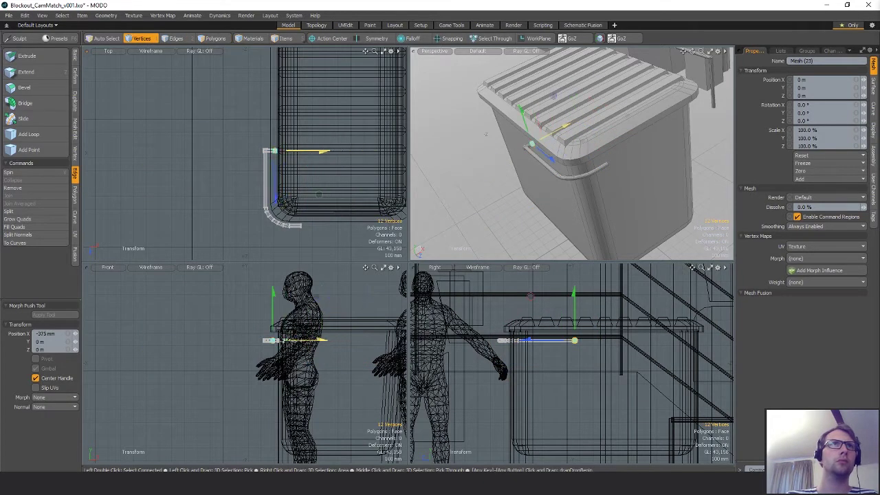
pyautogui.press('space')
# Duplicate the bracket, rotate the copy perpendicular and place it at the end of the handle's short leg
pyautogui.press('3')
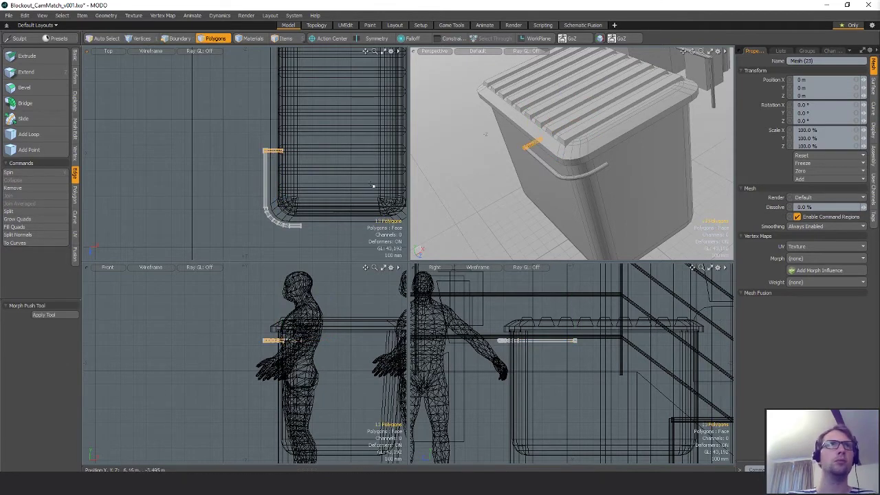
pyautogui.press('e')
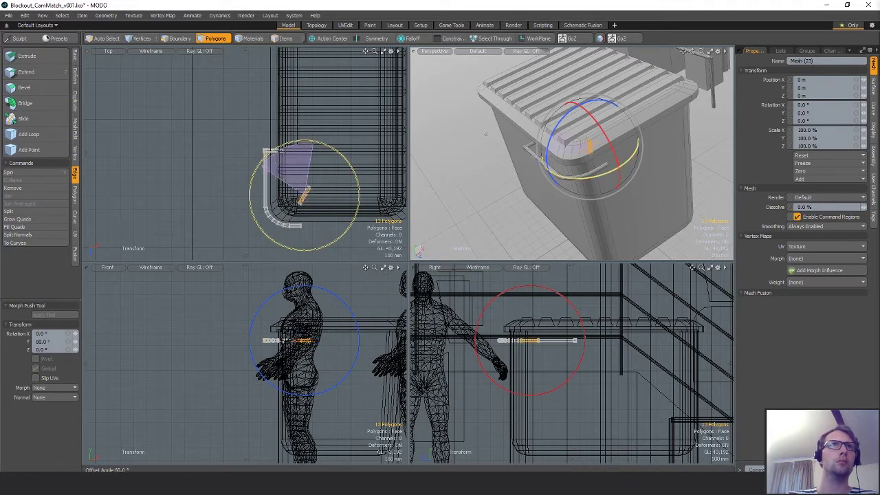
pyautogui.keyDown('ctrl'); pyautogui.moveTo(263, 165); pyautogui.dragTo(252, 187); pyautogui.keyUp('ctrl')
pyautogui.press('w')
pyautogui.moveTo(348, 181); pyautogui.dragTo(343, 204)
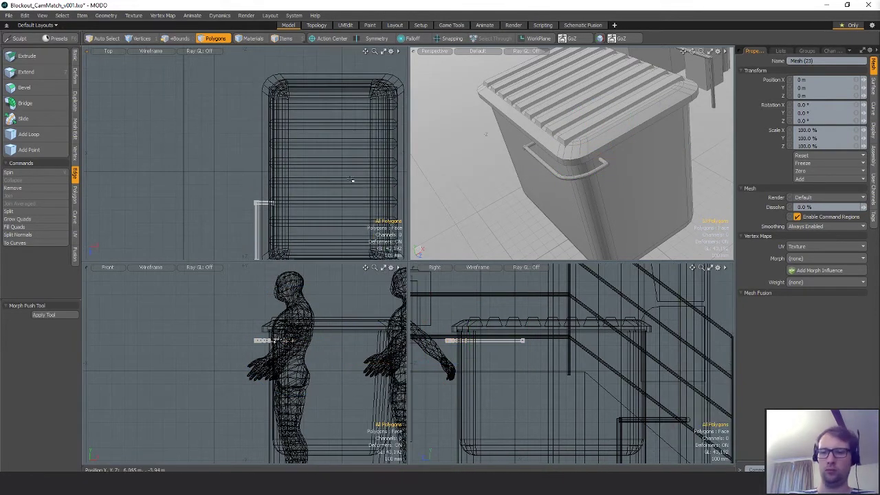
# Mirror the finished handle along the Z axis and move the copy to the other corner of the bin's long side
pyautogui.hotkey('shift', 'v')
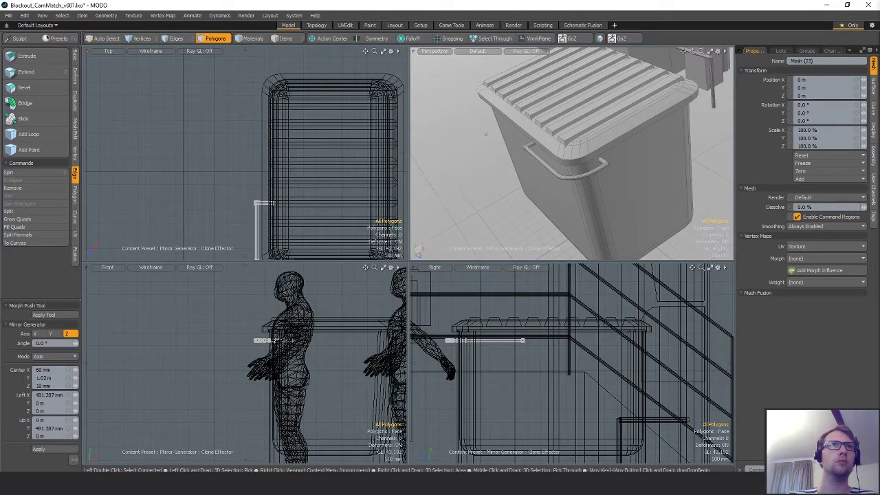
pyautogui.click(69, 335)
pyautogui.press('q')
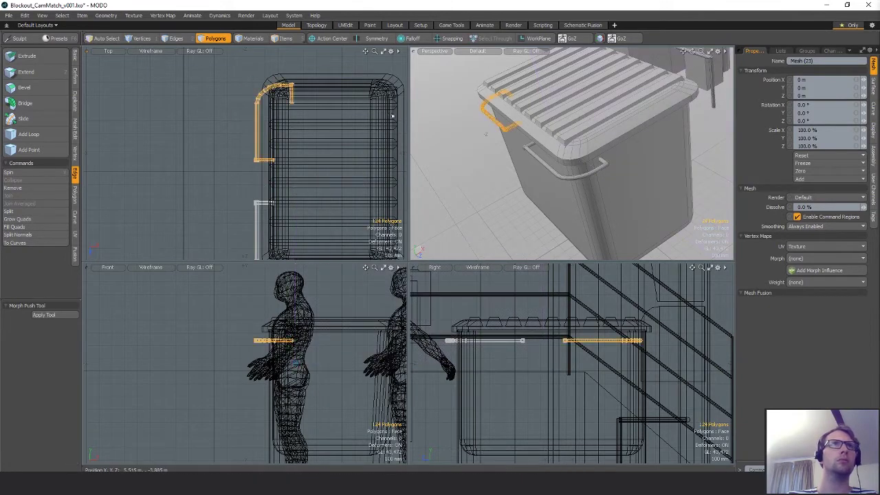
pyautogui.press('w')
pyautogui.keyDown('alt'); pyautogui.keyDown('shift'); pyautogui.moveTo(275, 173); pyautogui.dragTo(270, 139); pyautogui.keyUp('shift'); pyautogui.keyUp('alt')
pyautogui.press('q')
pyautogui.click(334, 155)
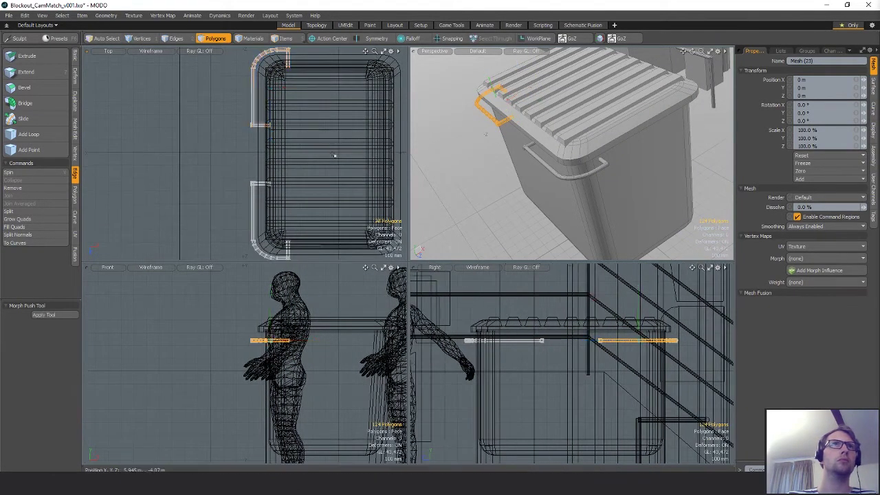
# Cut both corner handles and paste them into the bin body's mesh
pyautogui.keyDown('alt'); pyautogui.moveTo(592, 180); pyautogui.dragTo(649, 163); pyautogui.keyUp('alt')
pyautogui.keyDown('ctrl'); pyautogui.keyDown('alt'); pyautogui.moveTo(650, 164); pyautogui.dragTo(577, 163); pyautogui.keyUp('alt'); pyautogui.keyUp('ctrl')
pyautogui.press('5')
pyautogui.click(579, 157)
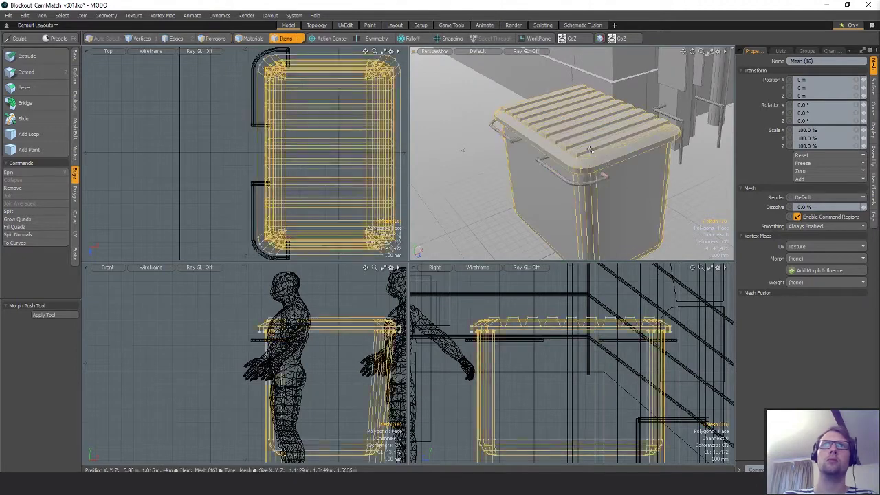
pyautogui.press('3')
pyautogui.press('5')
pyautogui.click(254, 123)
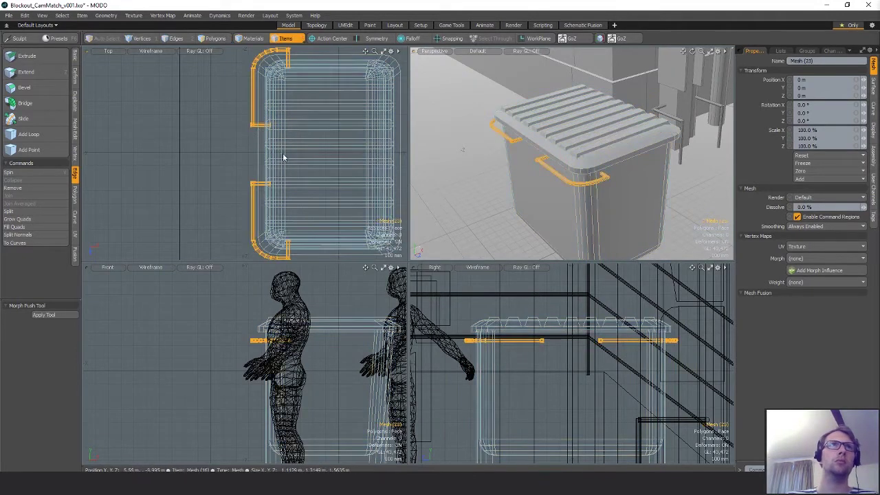
pyautogui.press('3')
pyautogui.hotkey('ctrl', 'x')
pyautogui.press('5')
pyautogui.click(289, 154)
pyautogui.press('3')
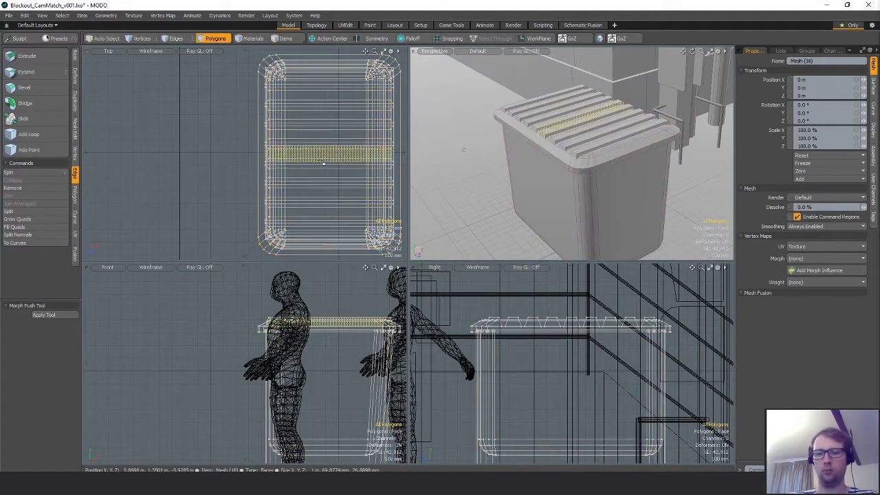
pyautogui.hotkey('ctrl', 'v')
# Try out a copy of all the bin's polygons moved -1.8 m in Z, and discard the copy
pyautogui.keyDown('alt'); pyautogui.moveTo(559, 154); pyautogui.dragTo(552, 150); pyautogui.keyUp('alt')
pyautogui.click(578, 190)
pyautogui.keyDown('alt'); pyautogui.moveTo(578, 189); pyautogui.dragTo(615, 212); pyautogui.keyUp('alt')
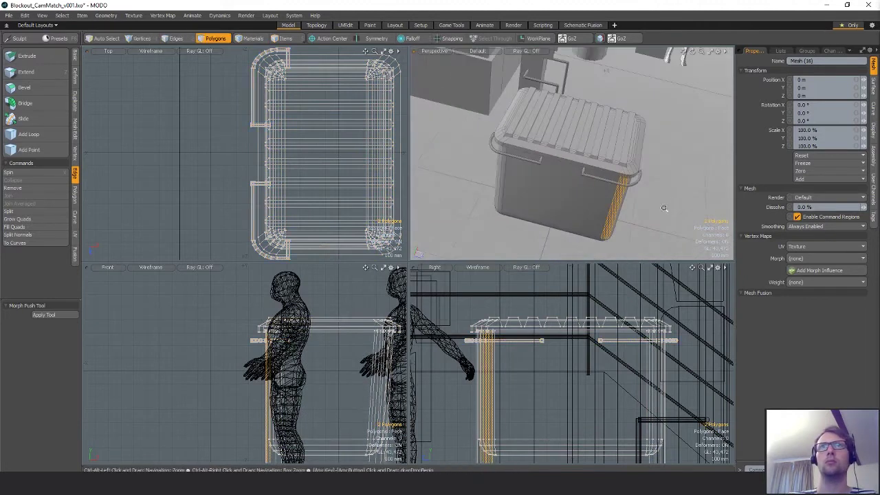
pyautogui.click(453, 186)
pyautogui.scroll(-5, 306, 165)
pyautogui.press('3')
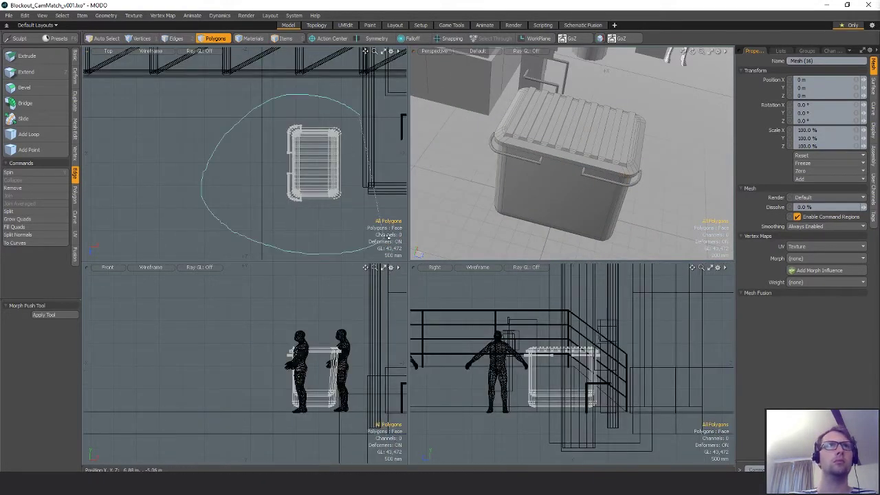
pyautogui.moveTo(376, 208); pyautogui.dragTo(378, 213, button='right')
pyautogui.hotkey('shift', 'a')
pyautogui.press('w')
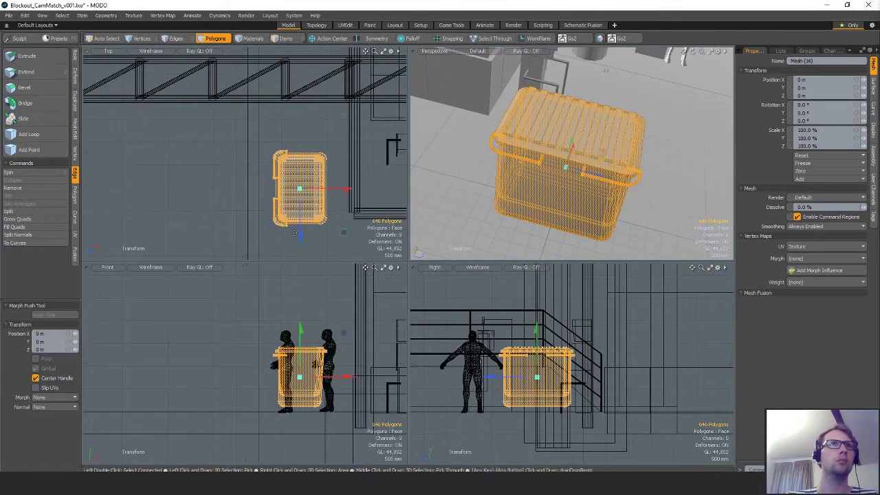
pyautogui.moveTo(344, 231); pyautogui.dragTo(343, 149)
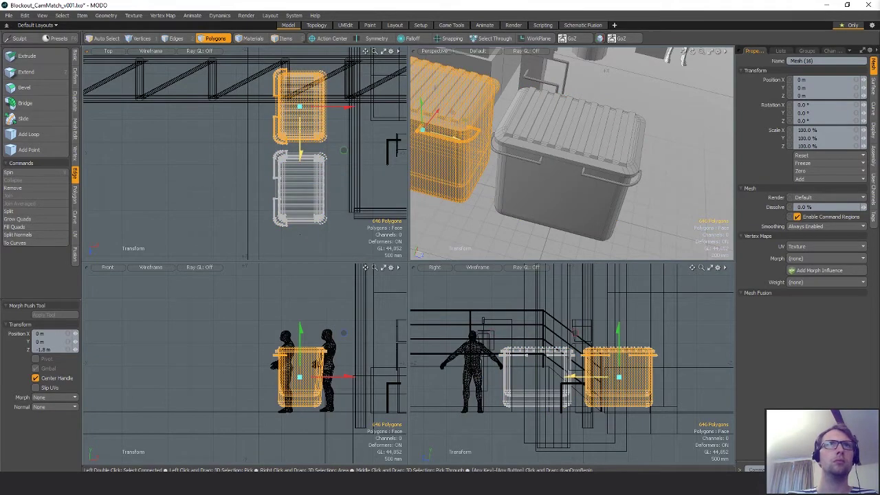
pyautogui.press('space')
pyautogui.press('Delete')
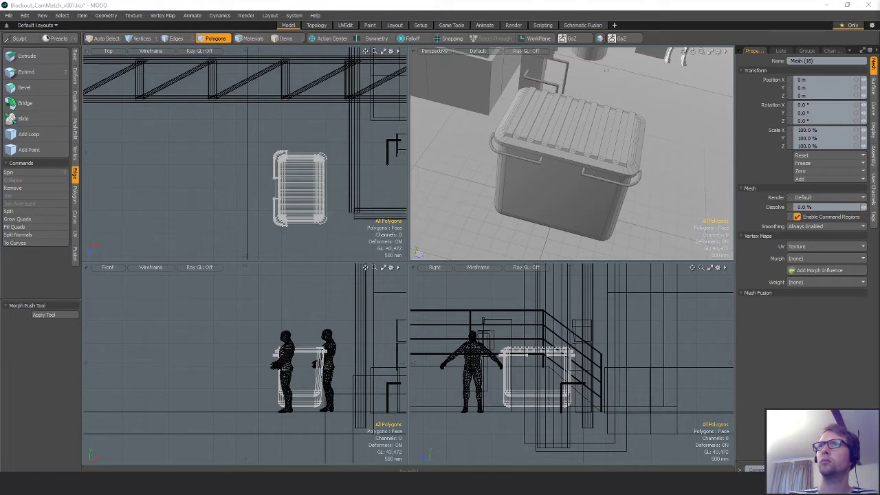
# Create an instance of the bin mesh and move it -2 m in Z beside the original
pyautogui.click(834, 251)
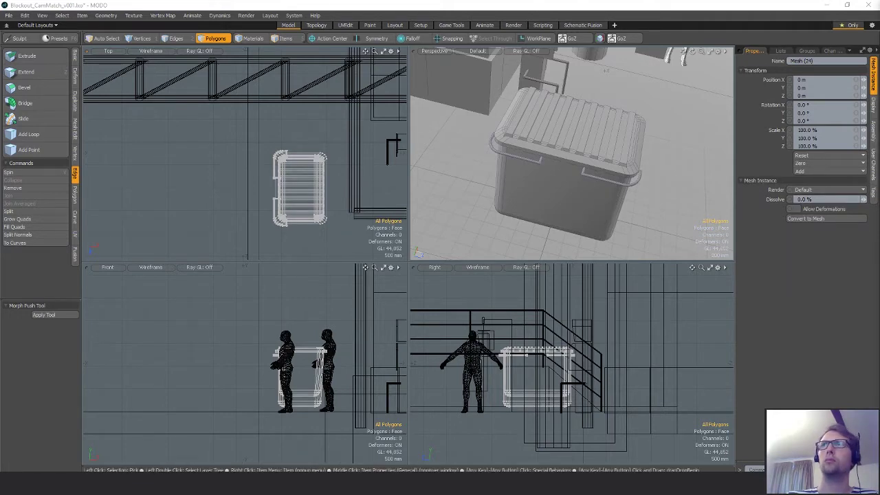
pyautogui.press('5')
pyautogui.press('w')
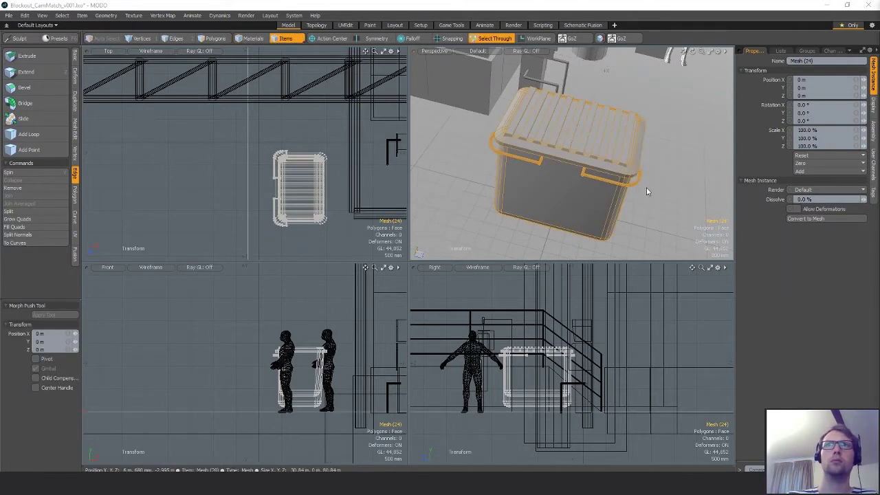
pyautogui.scroll(-5, 243, 197)
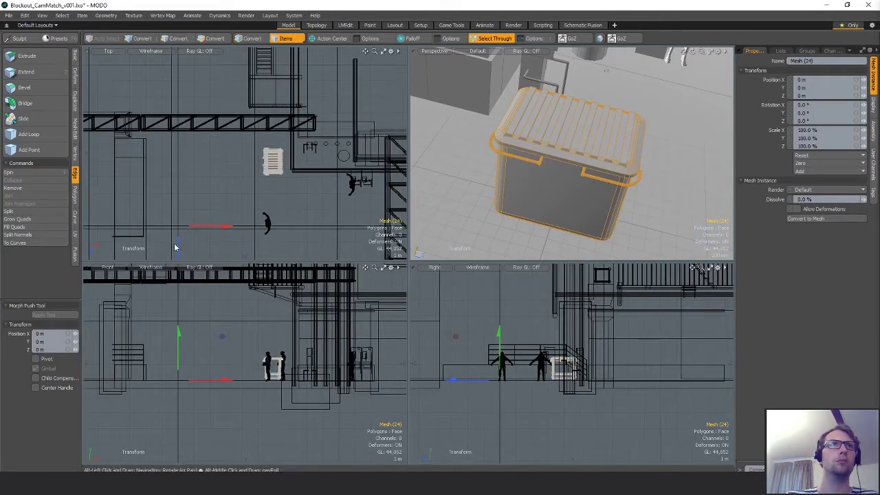
pyautogui.moveTo(173, 243); pyautogui.dragTo(175, 211)
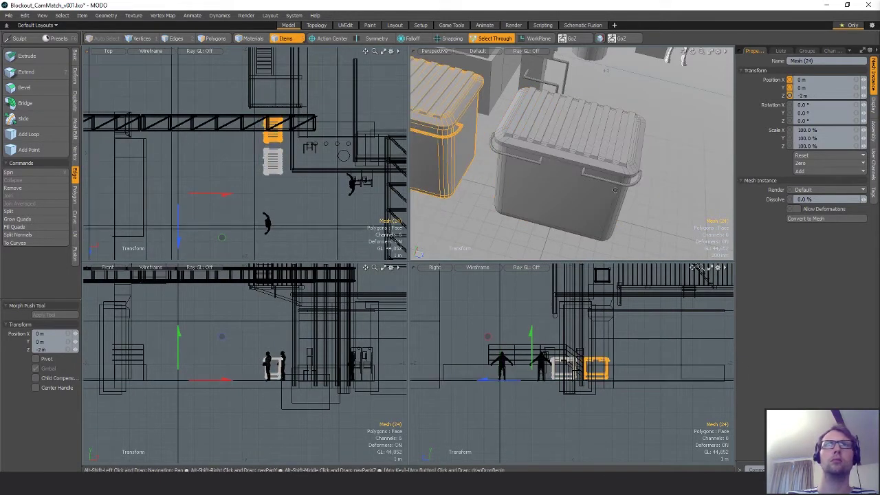
pyautogui.keyDown('alt'); pyautogui.moveTo(552, 201); pyautogui.dragTo(604, 170); pyautogui.keyUp('alt')
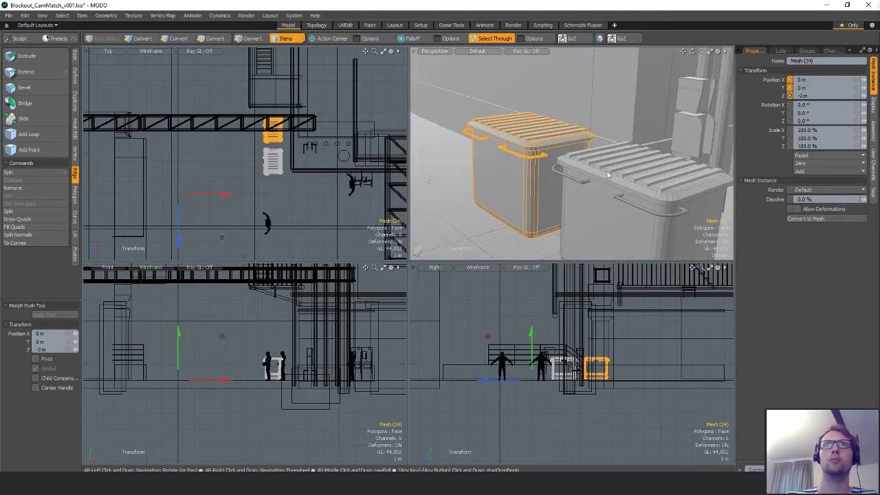
# Delete the bin's mesh instance and confirm its removal
pyautogui.press('Delete')
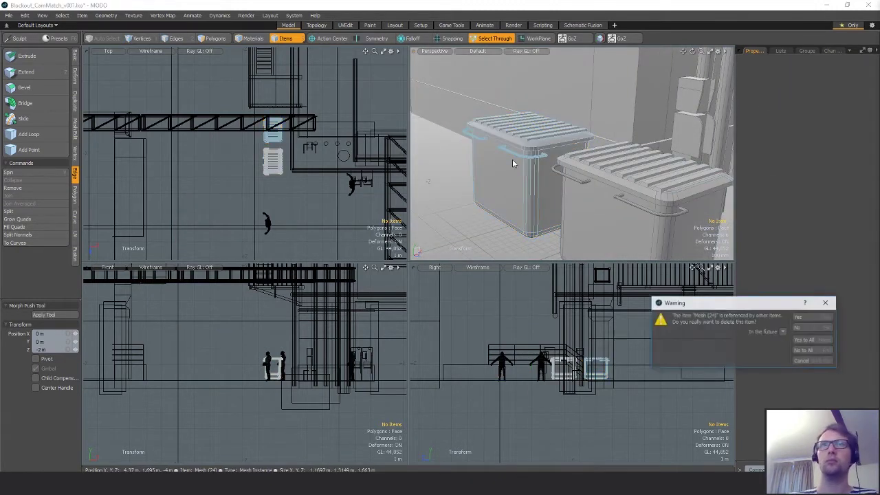
pyautogui.click(782, 333)
pyautogui.click(798, 328)
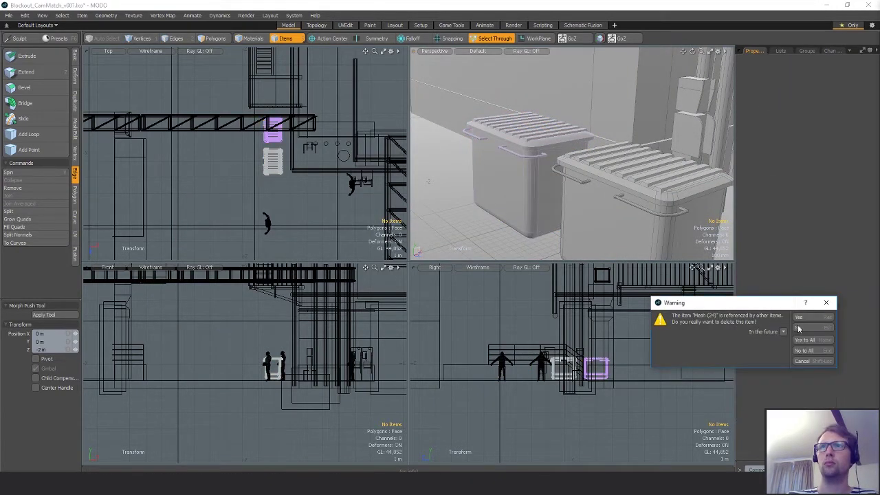
pyautogui.click(807, 318)
# Duplicate all the bin's polygons within its own mesh and move the copy in negative Z beside the original
pyautogui.click(658, 191)
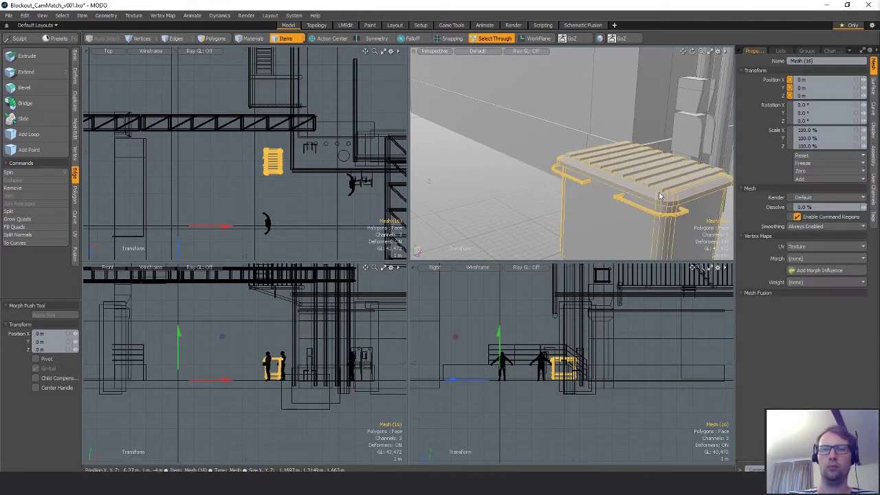
pyautogui.press('3')
pyautogui.hotkey('ctrl', 'a')
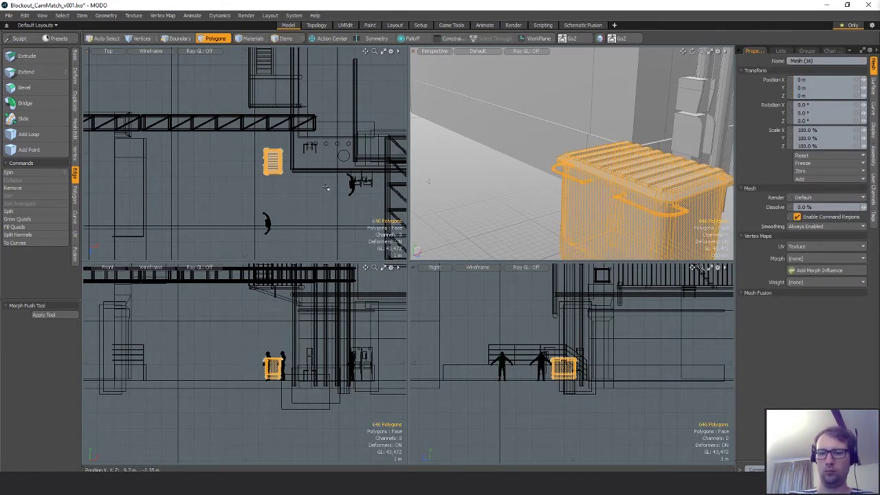
pyautogui.press('w')
pyautogui.moveTo(272, 213); pyautogui.dragTo(292, 212)
pyautogui.press('q')
pyautogui.click(327, 195)
# Cut all polygons of the original bin, including lid and handles, and paste them into a new mesh item
pyautogui.keyDown('alt'); pyautogui.moveTo(609, 211); pyautogui.dragTo(573, 187); pyautogui.keyUp('alt')
pyautogui.doubleClick(587, 168)
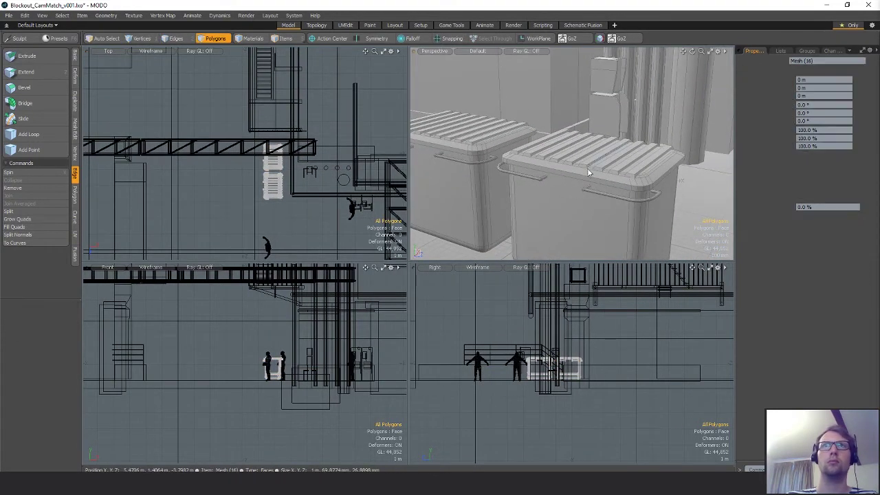
pyautogui.doubleClick(579, 168)
pyautogui.hotkey('shift', 'a')
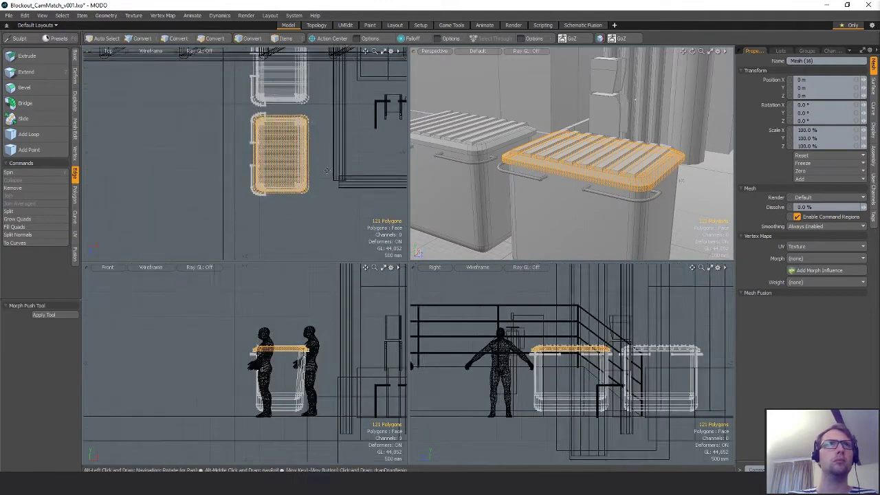
pyautogui.moveTo(391, 147); pyautogui.dragTo(382, 128, button='right')
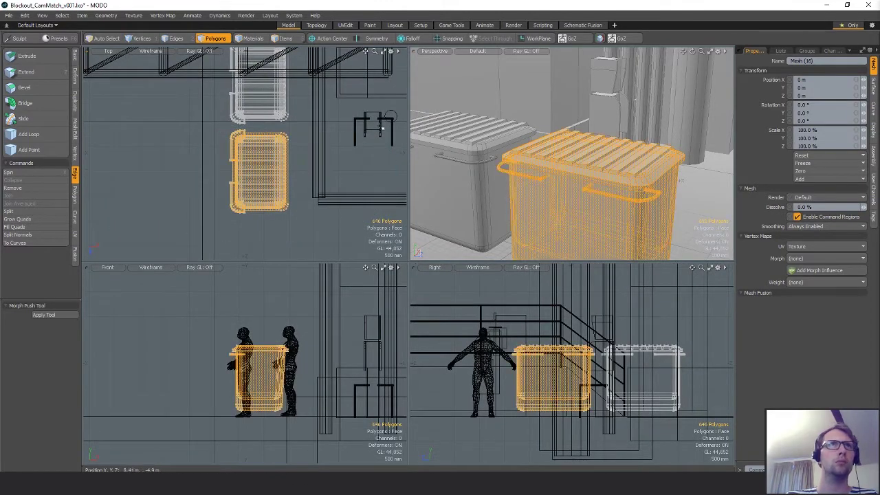
pyautogui.hotkey('ctrl', 'x')
pyautogui.press('n')
pyautogui.hotkey('ctrl', 'v')
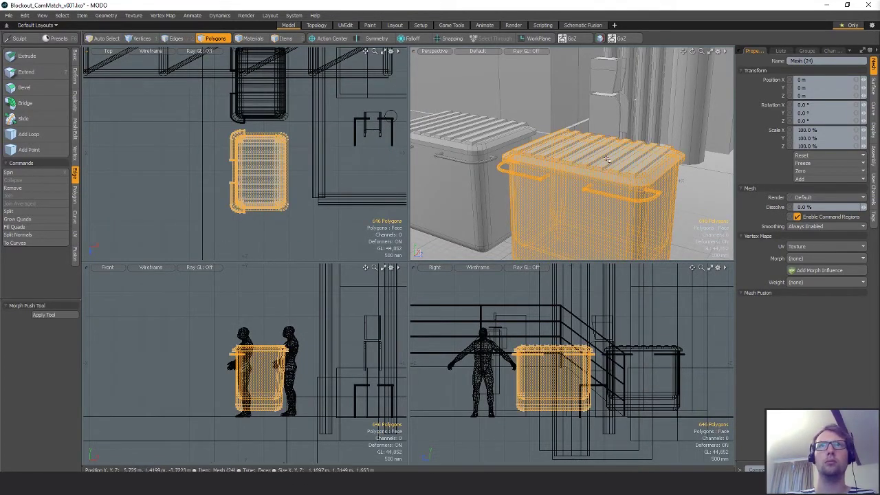
# Open the separated bin's lid by rotating the lid and its ridges -105° about Z around the rear edge
pyautogui.doubleClick(607, 159)
pyautogui.hotkey('shift', 'a')
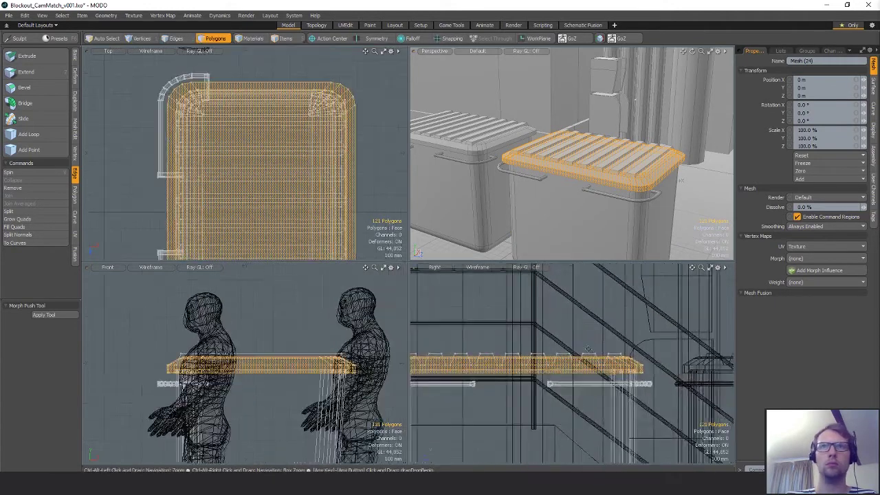
pyautogui.keyDown('ctrl'); pyautogui.moveTo(740, 338); pyautogui.dragTo(682, 346, button='right'); pyautogui.keyUp('ctrl')
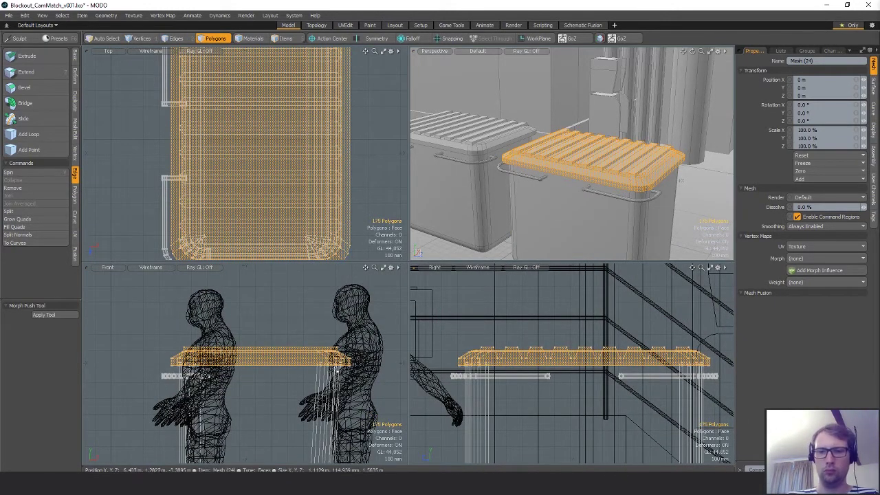
pyautogui.press('e')
pyautogui.moveTo(337, 361); pyautogui.dragTo(368, 376)
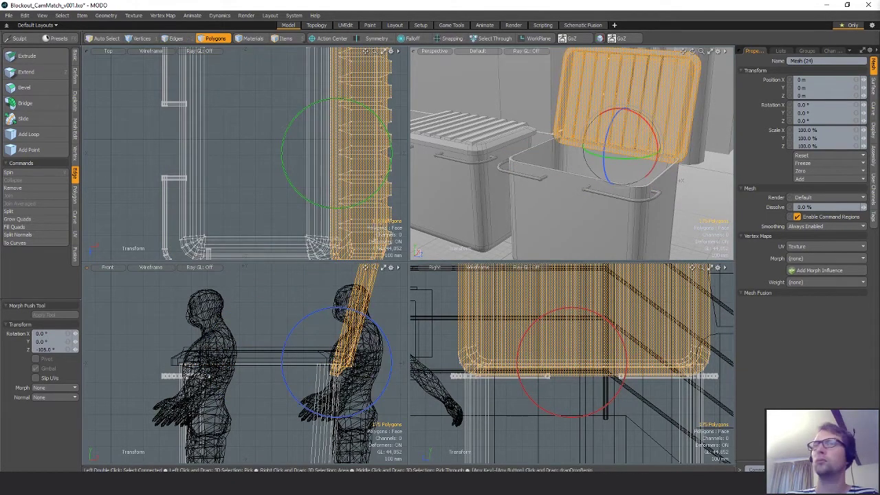
pyautogui.press('q')
# Move the edge loop on the underside of the open lid deeper into the lid along its local axis and scale it slightly
pyautogui.keyDown('alt'); pyautogui.moveTo(650, 172); pyautogui.dragTo(618, 192); pyautogui.keyUp('alt')
pyautogui.keyDown('alt'); pyautogui.keyDown('shift'); pyautogui.moveTo(573, 123); pyautogui.dragTo(547, 182); pyautogui.keyUp('shift'); pyautogui.keyUp('alt')
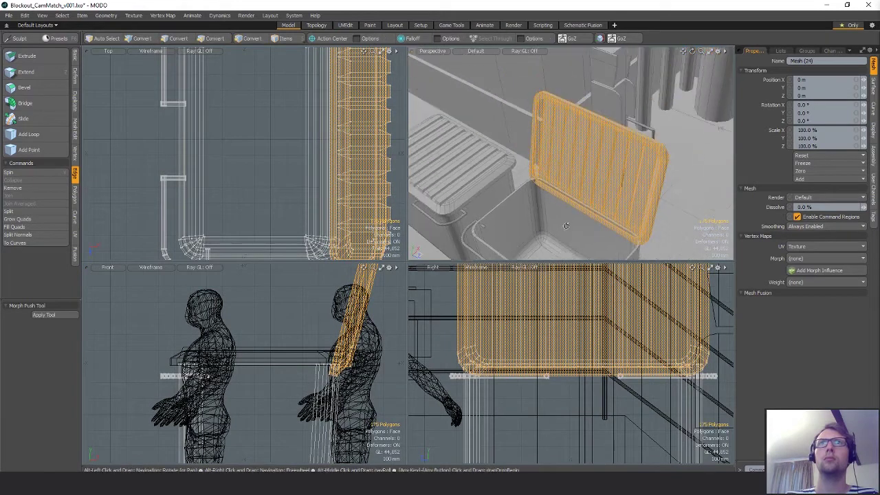
pyautogui.scroll(5, 547, 182)
pyautogui.press('space')
pyautogui.press('space')
pyautogui.doubleClick(530, 157)
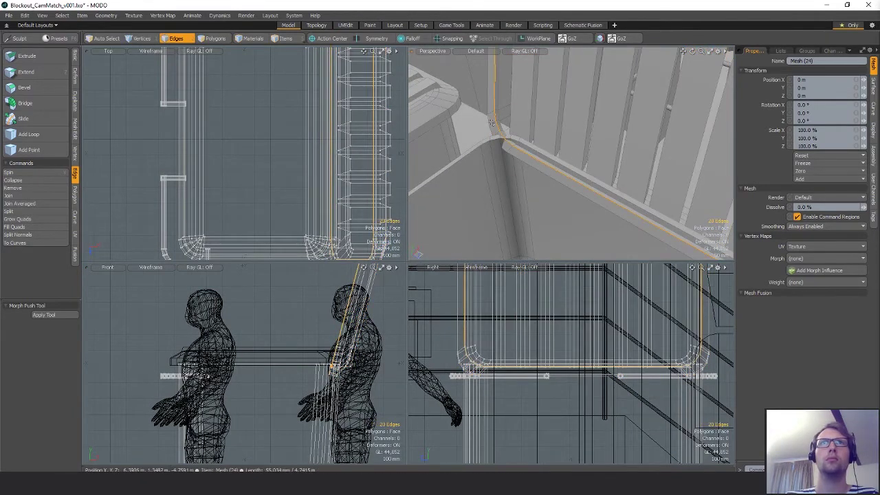
pyautogui.keyDown('alt'); pyautogui.moveTo(502, 124); pyautogui.dragTo(479, 169); pyautogui.keyUp('alt')
pyautogui.press('w')
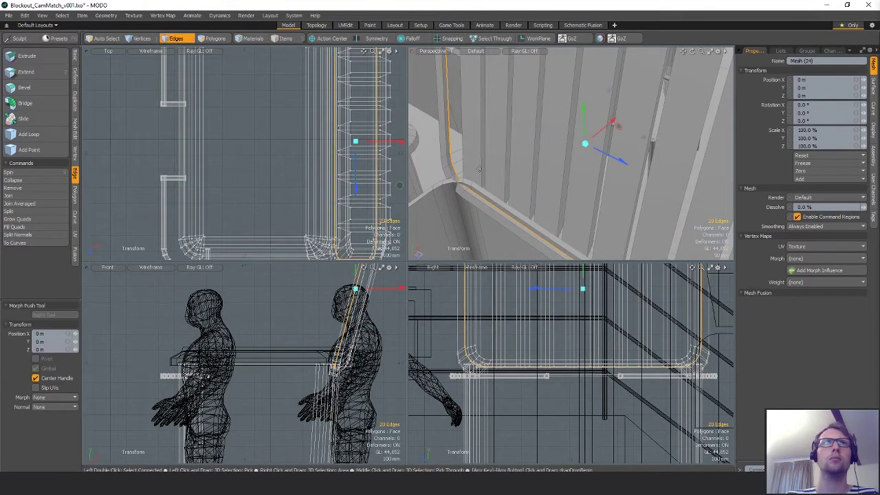
pyautogui.hotkey('alt', 'a')
pyautogui.moveTo(606, 134); pyautogui.dragTo(615, 129)
pyautogui.keyDown('alt'); pyautogui.moveTo(542, 172); pyautogui.dragTo(659, 146); pyautogui.keyUp('alt')
pyautogui.press('r')
pyautogui.moveTo(657, 192); pyautogui.dragTo(650, 189)
pyautogui.press('space')
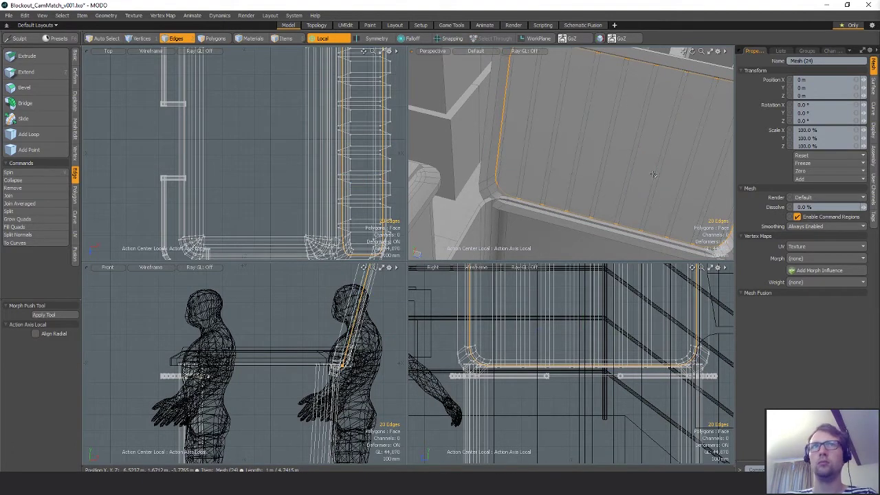
# Bevel the edge loop around the lid's inner panel
pyautogui.press('3')
pyautogui.press('2')
pyautogui.doubleClick(497, 160)
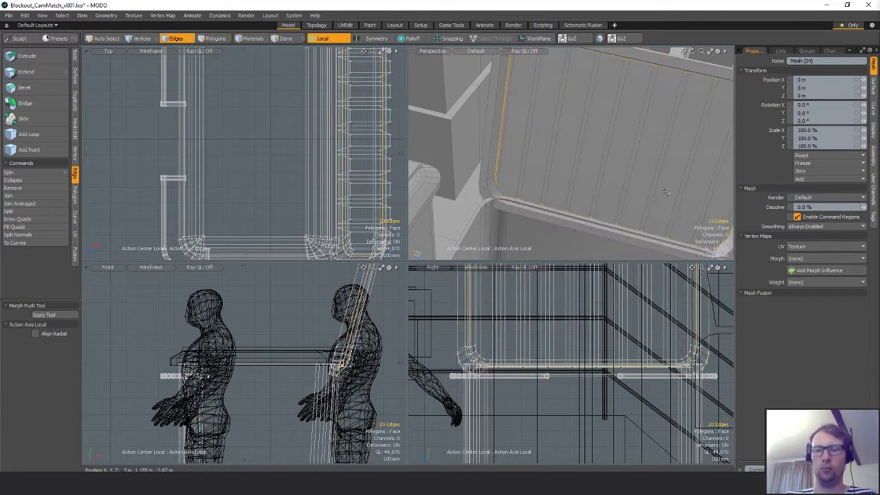
pyautogui.press('b')
pyautogui.moveTo(627, 198); pyautogui.dragTo(504, 169)
pyautogui.press('space')
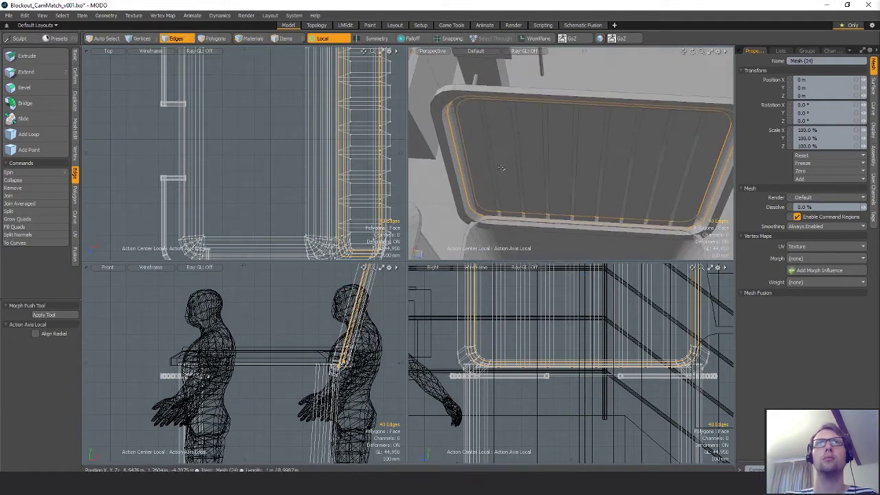
# Move the nine ridge base polygons on the lid's underside -35 mm along their local Z axis
pyautogui.press('3')
pyautogui.click(479, 157)
pyautogui.press('shift')
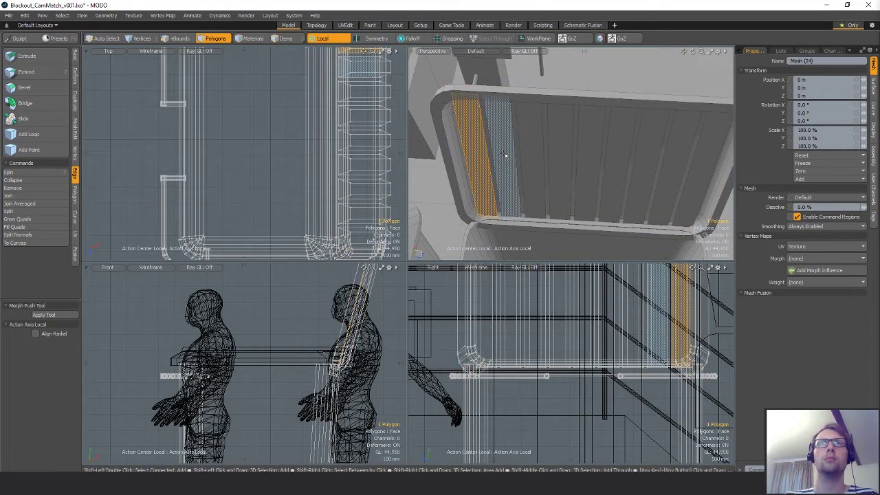
pyautogui.keyDown('shift'); pyautogui.click(505, 157); pyautogui.keyUp('shift')
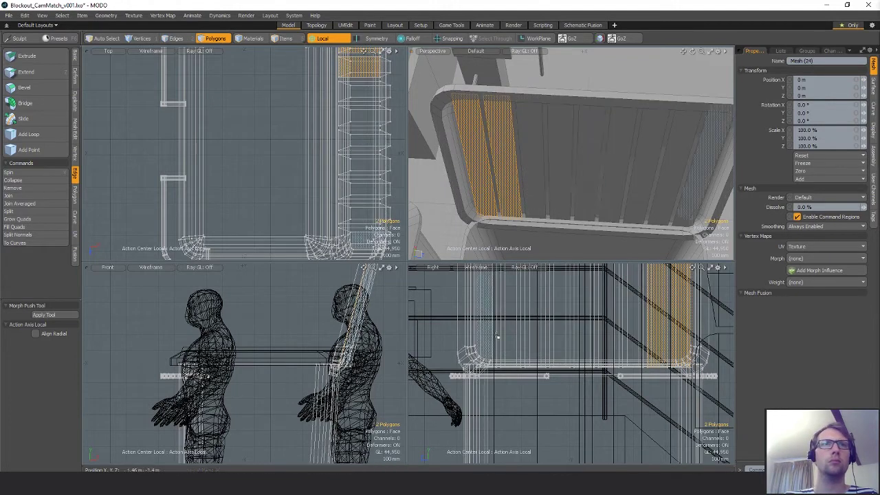
pyautogui.keyDown('shift'); pyautogui.click(533, 160); pyautogui.keyUp('shift')
pyautogui.moveTo(558, 162)
pyautogui.keyDown('shift'); pyautogui.mouseDown()
pyautogui.moveTo(702, 169)
pyautogui.moveTo(556, 163)
pyautogui.moveTo(550, 171)
pyautogui.mouseUp(); pyautogui.keyUp('shift')
pyautogui.press('w')
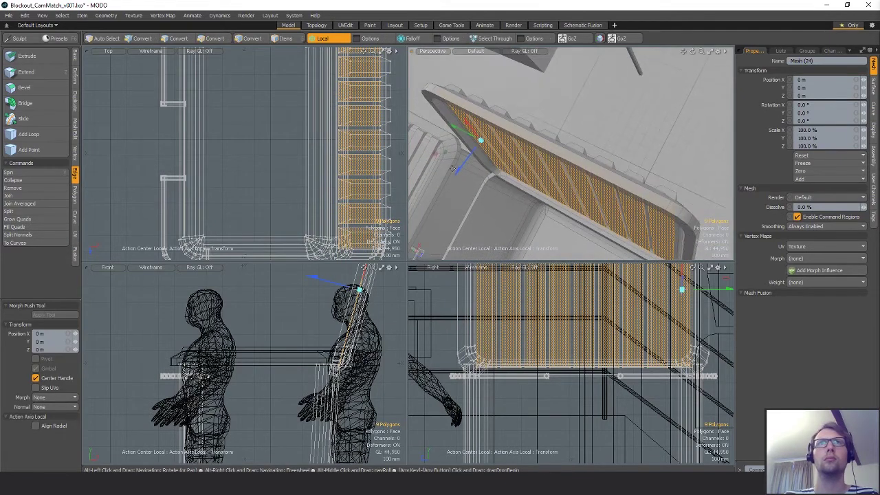
pyautogui.hotkey('alt', 'z')
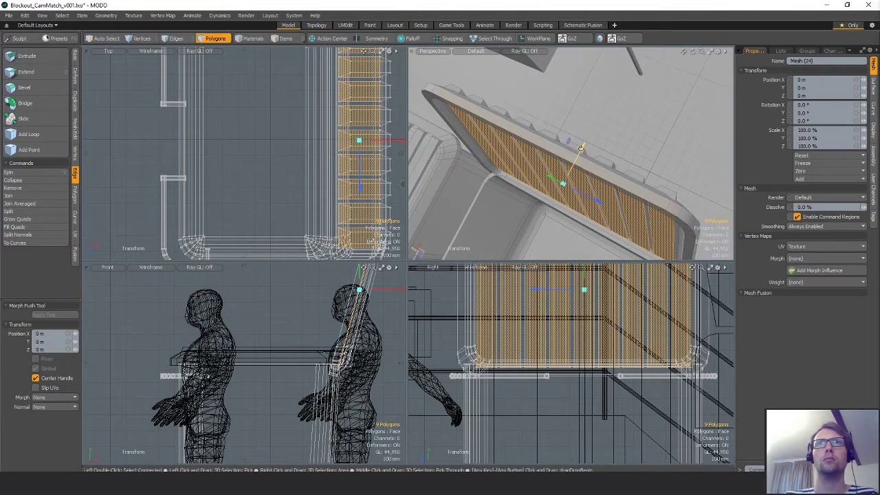
pyautogui.hotkey('alt', 'z')
pyautogui.moveTo(453, 174); pyautogui.dragTo(459, 167)
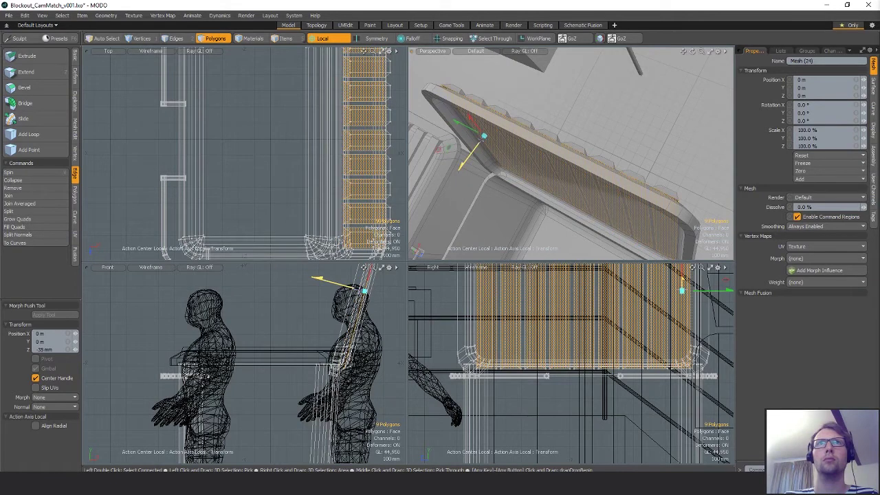
pyautogui.press('q')
pyautogui.click(581, 103)
# Examine the open bin's lid and inner panel from several sides and within the overall street scene
pyautogui.keyDown('alt'); pyautogui.moveTo(581, 102); pyautogui.dragTo(585, 189); pyautogui.keyUp('alt')
pyautogui.scroll(-3, 586, 190)
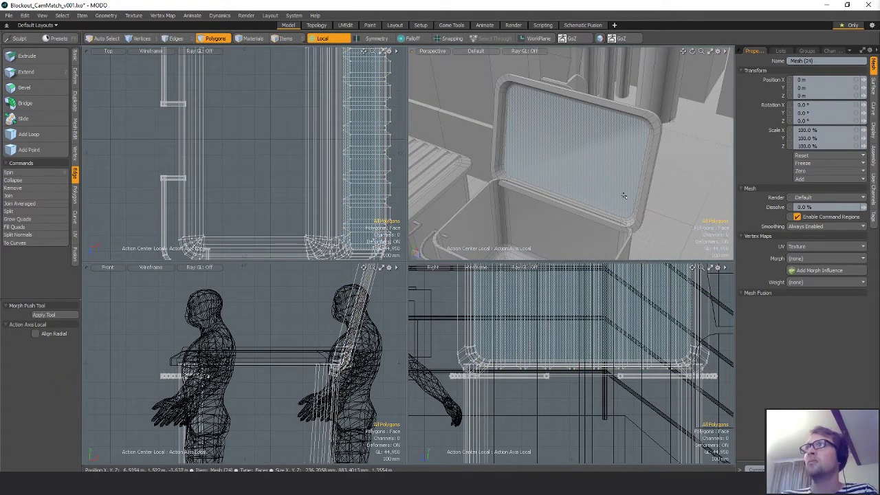
pyautogui.keyDown('alt'); pyautogui.moveTo(623, 196); pyautogui.dragTo(623, 141); pyautogui.keyUp('alt')
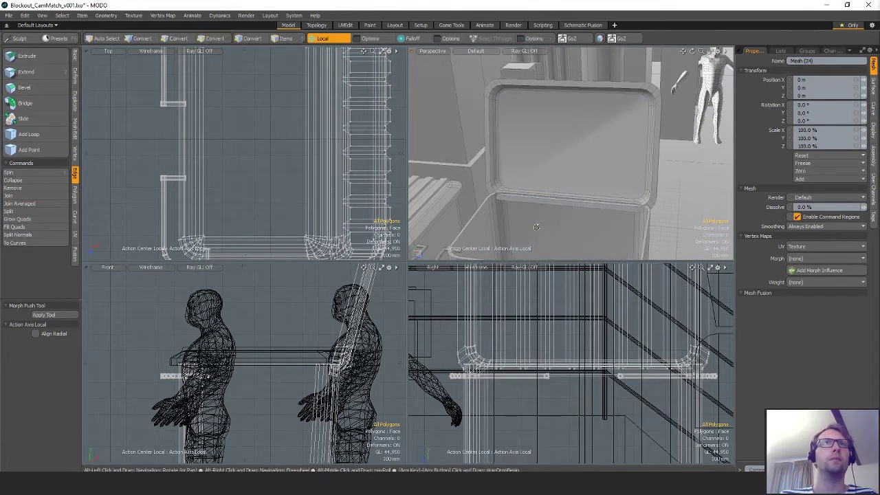
pyautogui.keyDown('alt'); pyautogui.moveTo(536, 227); pyautogui.dragTo(531, 195); pyautogui.keyUp('alt')
pyautogui.doubleClick(607, 167)
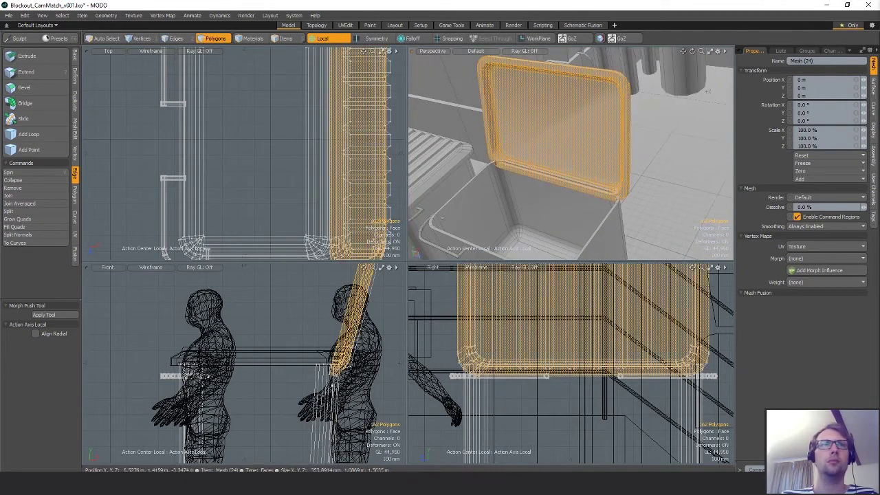
pyautogui.hotkey('shift', 'a')
pyautogui.keyDown('shift'); pyautogui.doubleClick(332, 323); pyautogui.keyUp('shift')
pyautogui.keyDown('alt'); pyautogui.keyDown('shift'); pyautogui.moveTo(333, 323); pyautogui.dragTo(326, 308); pyautogui.keyUp('shift'); pyautogui.keyUp('alt')
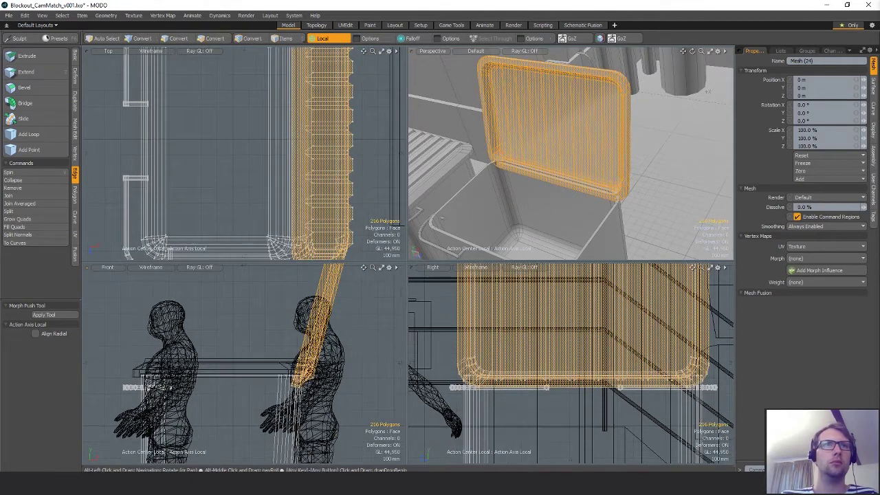
pyautogui.keyDown('alt'); pyautogui.moveTo(588, 202); pyautogui.dragTo(563, 175); pyautogui.keyUp('alt')
pyautogui.press('w')
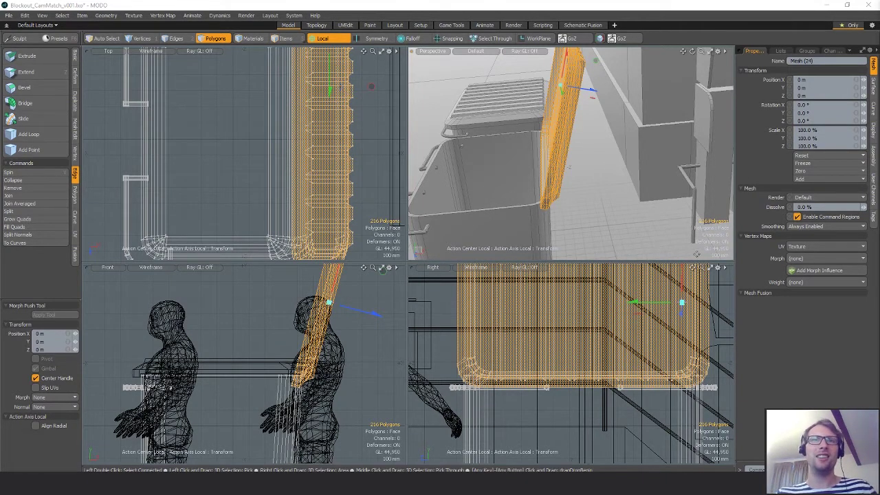
pyautogui.scroll(-5, 602, 184)
pyautogui.keyDown('alt'); pyautogui.moveTo(602, 185); pyautogui.dragTo(565, 157); pyautogui.keyUp('alt')
pyautogui.scroll(-3, 591, 168)
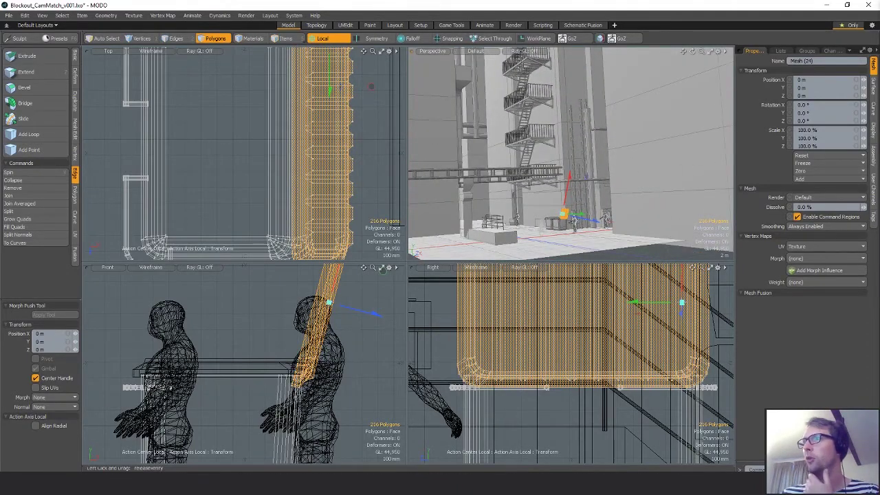
# Check the open bin in the locked concept camera view and compare it with the alley area of the Beyond_Human_Concept image
pyautogui.moveTo(688, 158); pyautogui.dragTo(379, 89)
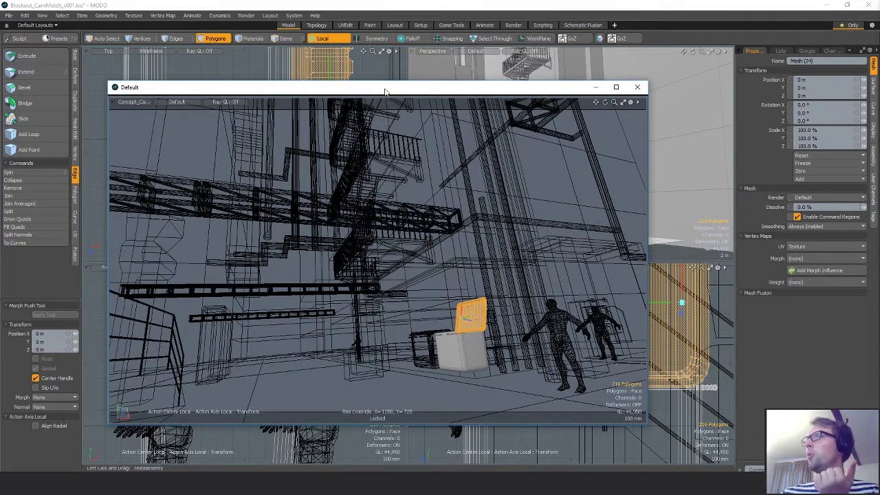
pyautogui.moveTo(385, 91); pyautogui.dragTo(0, 78)
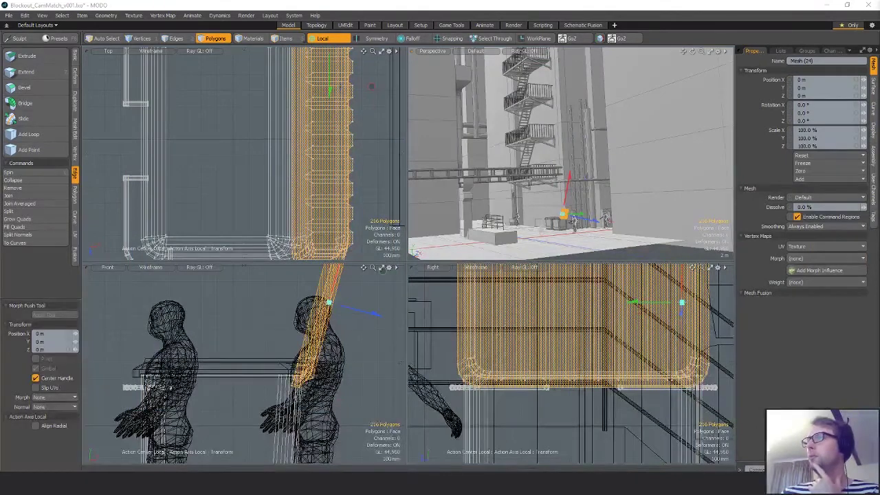
pyautogui.moveTo(0, 75); pyautogui.dragTo(401, 70)
pyautogui.scroll(-5, 431, 247)
pyautogui.scroll(3, 451, 256)
pyautogui.scroll(-3, 451, 256)
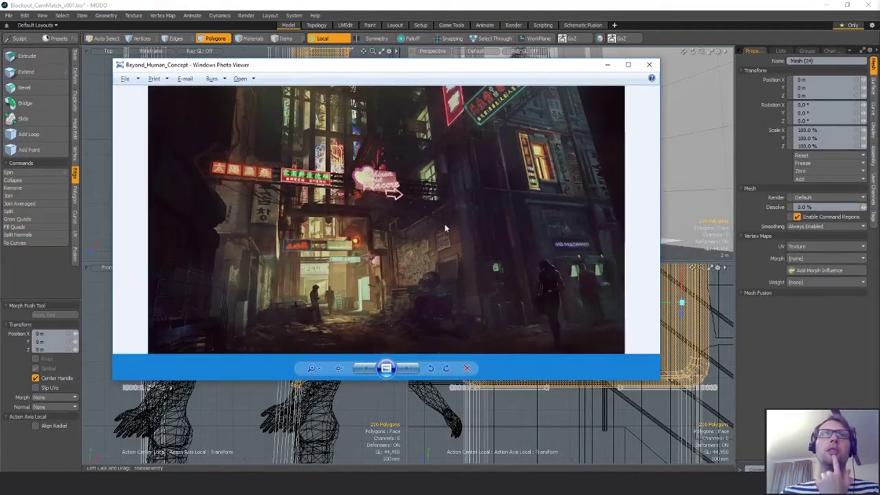
pyautogui.scroll(3, 552, 309)
pyautogui.moveTo(513, 253); pyautogui.dragTo(492, 234)
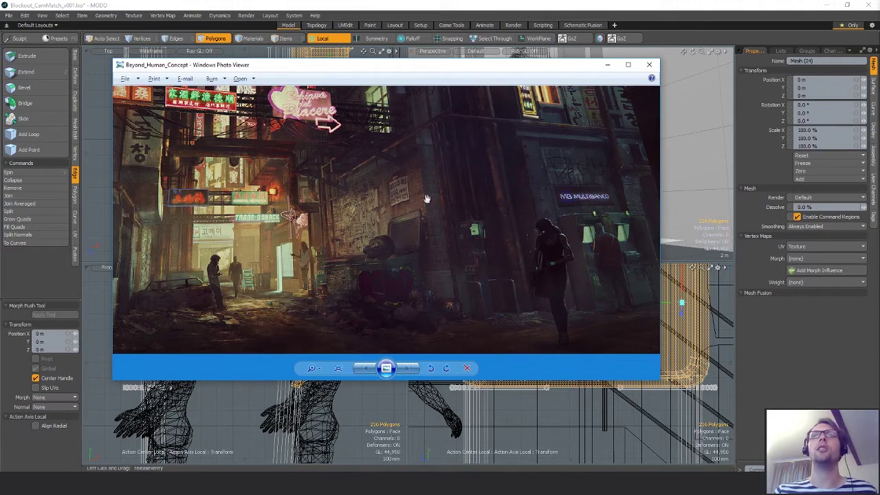
pyautogui.moveTo(406, 74); pyautogui.dragTo(879, 179)
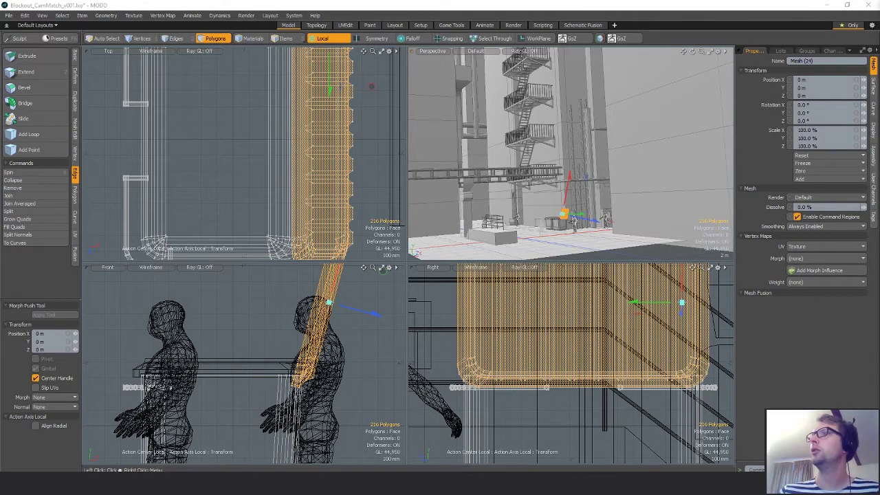
# Duplicate the inner end piece of one front handle on the open bin as the start of a hinge rod
pyautogui.keyDown('alt'); pyautogui.moveTo(562, 207); pyautogui.dragTo(412, 346); pyautogui.keyUp('alt')
pyautogui.keyDown('alt'); pyautogui.keyDown('shift'); pyautogui.moveTo(653, 313); pyautogui.dragTo(561, 312); pyautogui.keyUp('shift'); pyautogui.keyUp('alt')
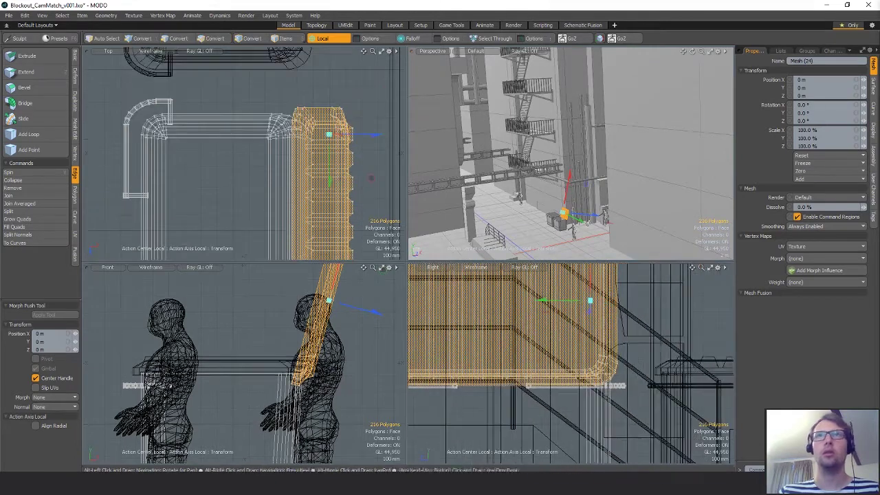
pyautogui.hotkey('shift', 'a')
pyautogui.keyDown('alt'); pyautogui.moveTo(578, 196); pyautogui.dragTo(608, 139); pyautogui.keyUp('alt')
pyautogui.keyDown('alt'); pyautogui.moveTo(608, 140); pyautogui.dragTo(615, 113); pyautogui.keyUp('alt')
pyautogui.hotkey('shift', 'a')
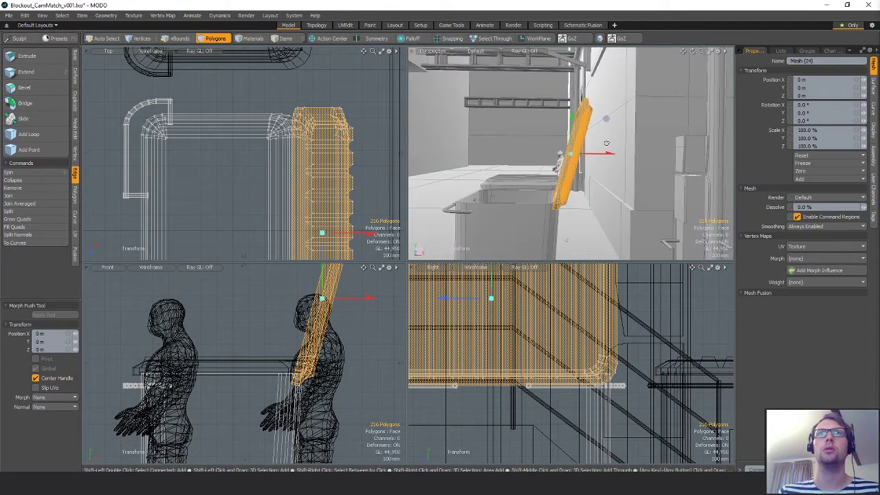
pyautogui.keyDown('alt'); pyautogui.moveTo(606, 143); pyautogui.dragTo(581, 172); pyautogui.keyUp('alt')
pyautogui.press('space')
pyautogui.keyDown('alt'); pyautogui.keyDown('shift'); pyautogui.moveTo(581, 172); pyautogui.dragTo(594, 202); pyautogui.keyUp('shift'); pyautogui.keyUp('alt')
pyautogui.press('space')
pyautogui.press('space')
pyautogui.press('space')
pyautogui.click(592, 198)
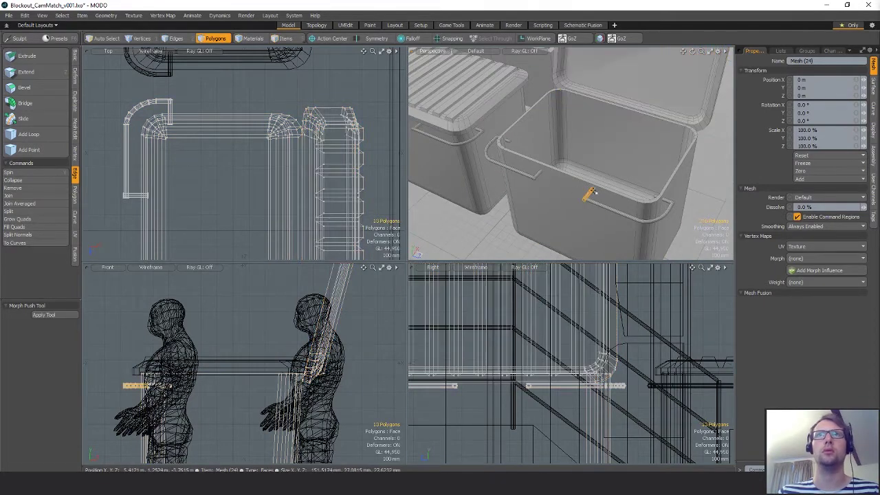
pyautogui.keyDown('alt'); pyautogui.moveTo(286, 167); pyautogui.dragTo(335, 101); pyautogui.keyUp('alt')
pyautogui.keyDown('ctrl'); pyautogui.keyDown('alt'); pyautogui.moveTo(335, 102); pyautogui.dragTo(282, 117); pyautogui.keyUp('alt'); pyautogui.keyUp('ctrl')
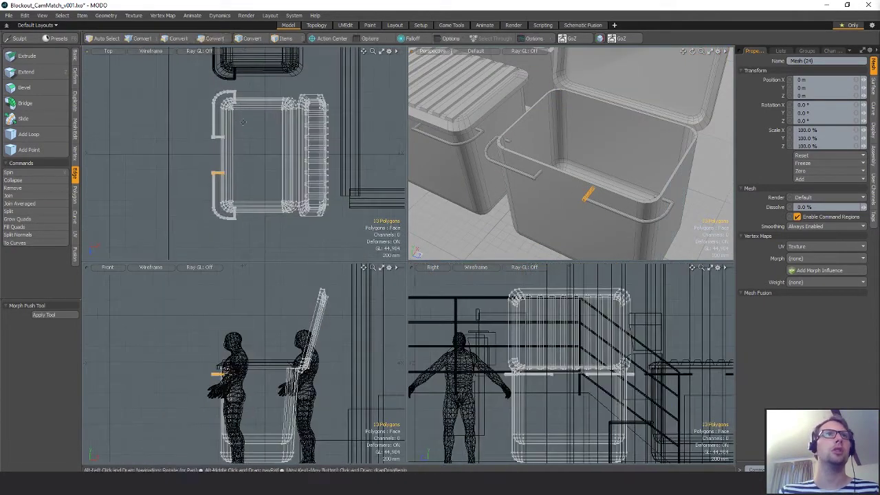
# Turn the copied handle piece parallel to the bin's rear edge and move it onto the hinge line below the open lid
pyautogui.press('w')
pyautogui.moveTo(238, 177); pyautogui.dragTo(310, 165)
pyautogui.press('e')
pyautogui.keyDown('ctrl'); pyautogui.moveTo(273, 112); pyautogui.dragTo(209, 160); pyautogui.keyUp('ctrl')
pyautogui.press('r')
pyautogui.moveTo(269, 167); pyautogui.dragTo(329, 180)
pyautogui.press('w')
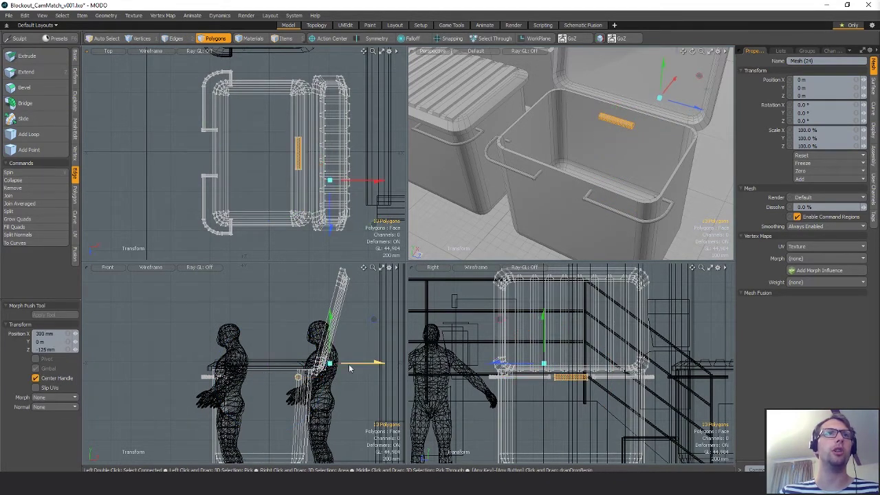
pyautogui.moveTo(348, 403); pyautogui.dragTo(362, 394)
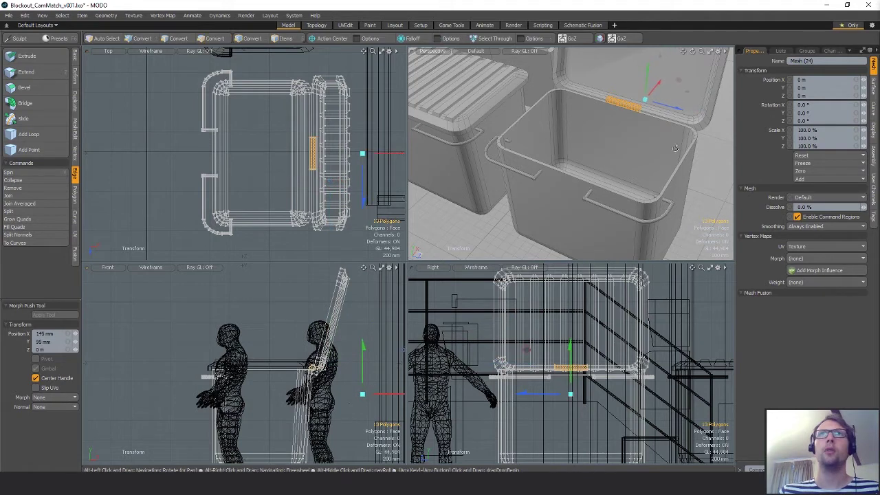
# Stretch the hinge rod along the bin's rear edge and fill its open end with a polygon
pyautogui.keyDown('alt'); pyautogui.moveTo(605, 180); pyautogui.dragTo(662, 185); pyautogui.keyUp('alt')
pyautogui.press('r')
pyautogui.press('space')
pyautogui.press('space')
pyautogui.press('space')
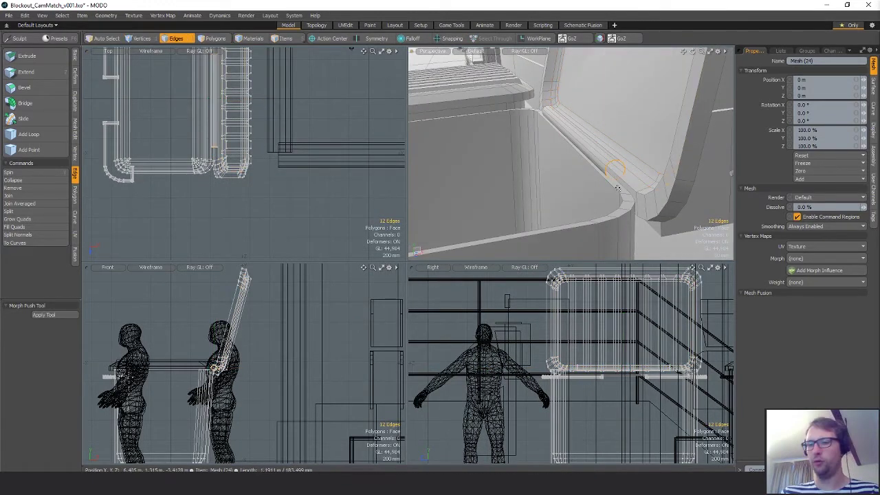
pyautogui.press('p')
pyautogui.press('space')
pyautogui.press(']')
pyautogui.keyDown('alt'); pyautogui.moveTo(605, 162); pyautogui.dragTo(677, 213); pyautogui.keyUp('alt')
pyautogui.press('w')
pyautogui.scroll(-4, 643, 154)
pyautogui.press('Escape')
pyautogui.press('Escape')
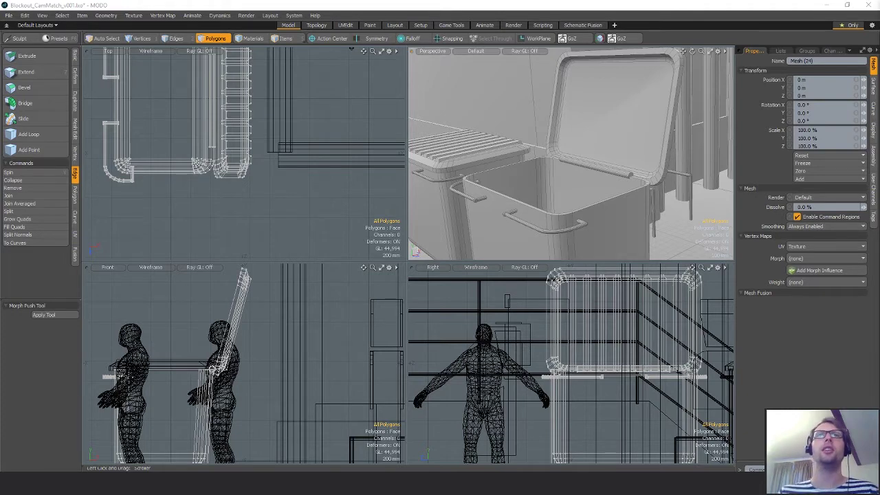
# Add a cube as its own mesh and scale it to 16% in X and Y for a board on the lid
pyautogui.keyDown('alt'); pyautogui.moveTo(549, 137); pyautogui.dragTo(554, 194); pyautogui.keyUp('alt')
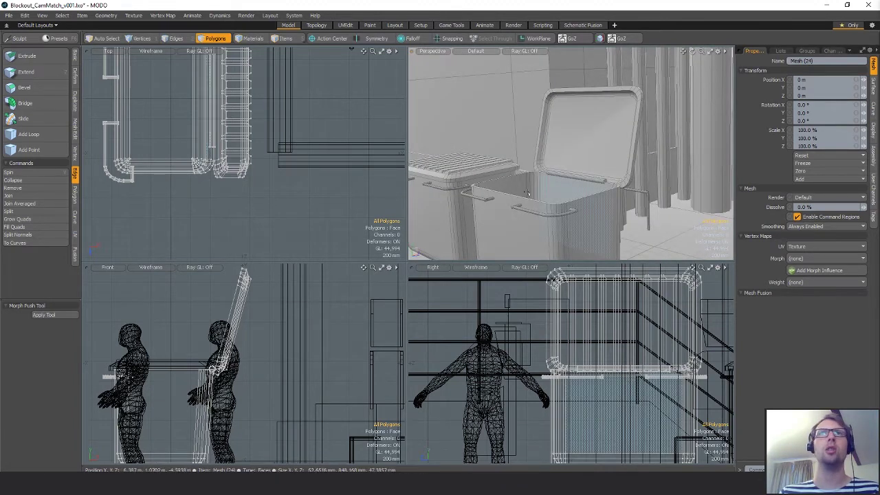
pyautogui.click(74, 57)
pyautogui.keyDown('shift'); pyautogui.click(11, 58); pyautogui.keyUp('shift')
pyautogui.scroll(-5, 345, 304)
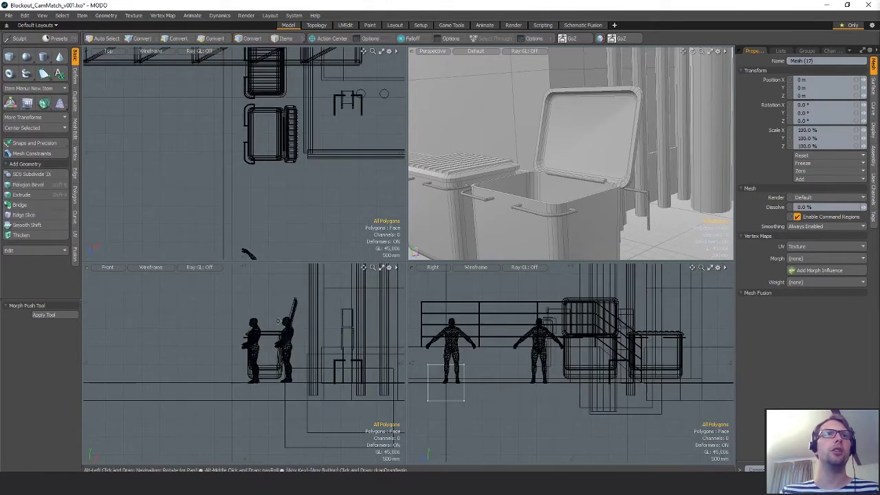
pyautogui.press('w')
pyautogui.moveTo(349, 321); pyautogui.dragTo(256, 339)
pyautogui.scroll(4, 284, 316)
pyautogui.press('r')
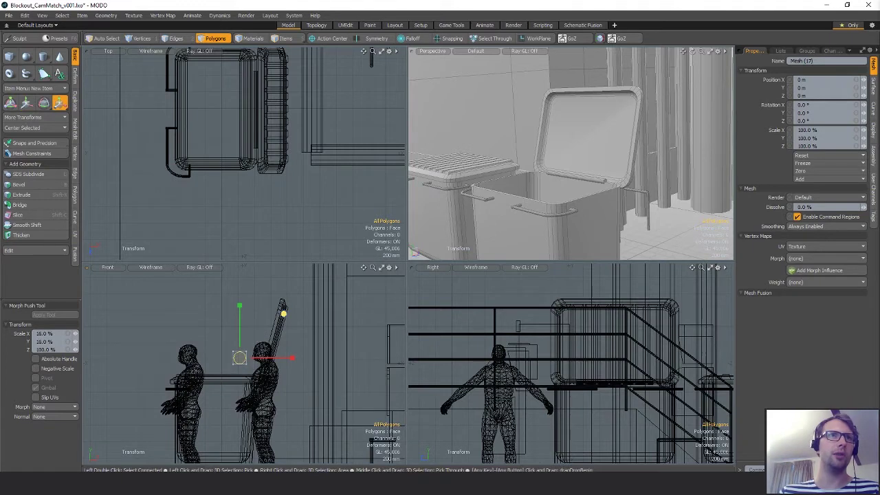
# Tilt the board to match the open lid's angle and shift it 40 mm in X and -10 mm in Y
pyautogui.press('w')
pyautogui.hotkey('shift', 'a')
pyautogui.scroll(-5, 520, 386)
pyautogui.keyDown('alt'); pyautogui.moveTo(520, 387); pyautogui.dragTo(547, 373); pyautogui.keyUp('alt')
pyautogui.moveTo(269, 369); pyautogui.dragTo(268, 367)
pyautogui.press('e')
pyautogui.moveTo(266, 298); pyautogui.dragTo(280, 318)
pyautogui.press('w')
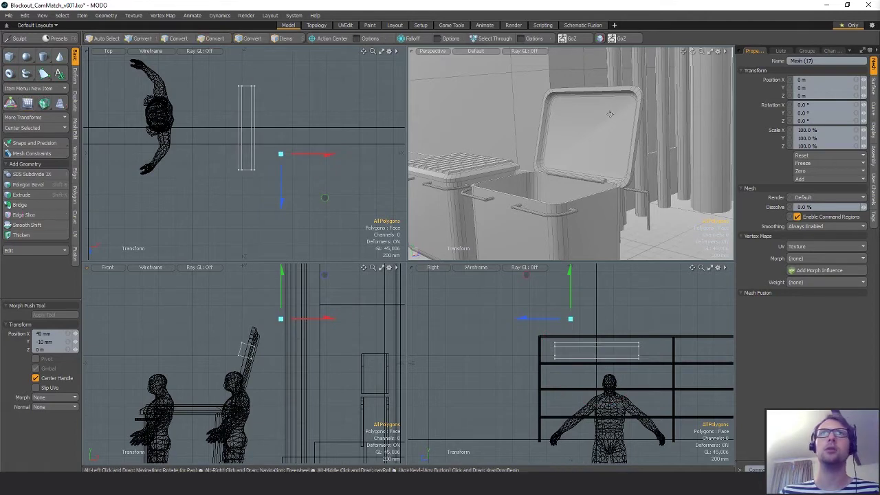
# Move the board along Z onto the open lid and widen it across the lid's inner panel
pyautogui.scroll(-8, 635, 155)
pyautogui.scroll(-5, 532, 347)
pyautogui.keyDown('alt'); pyautogui.keyDown('shift'); pyautogui.moveTo(531, 347); pyautogui.dragTo(494, 332); pyautogui.keyUp('shift'); pyautogui.keyUp('alt')
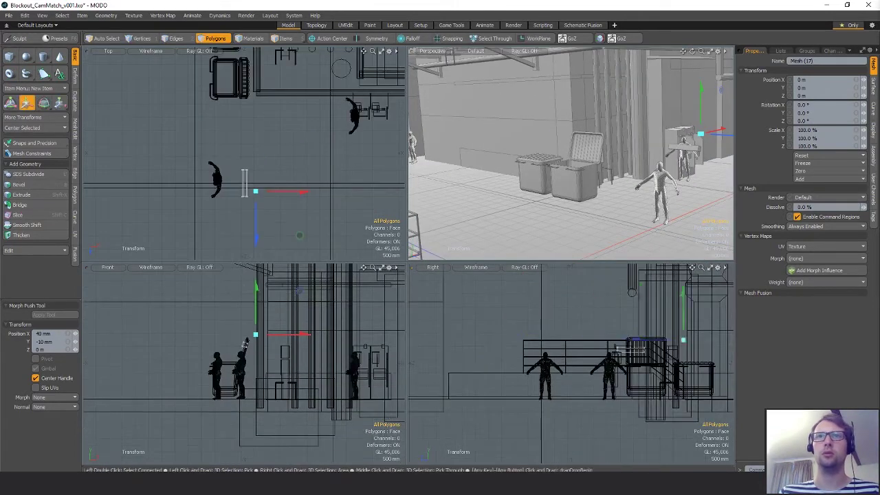
pyautogui.moveTo(594, 334); pyautogui.dragTo(698, 336)
pyautogui.hotkey('shift', 'a')
pyautogui.keyDown('alt'); pyautogui.moveTo(587, 169); pyautogui.dragTo(620, 190); pyautogui.keyUp('alt')
pyautogui.press('r')
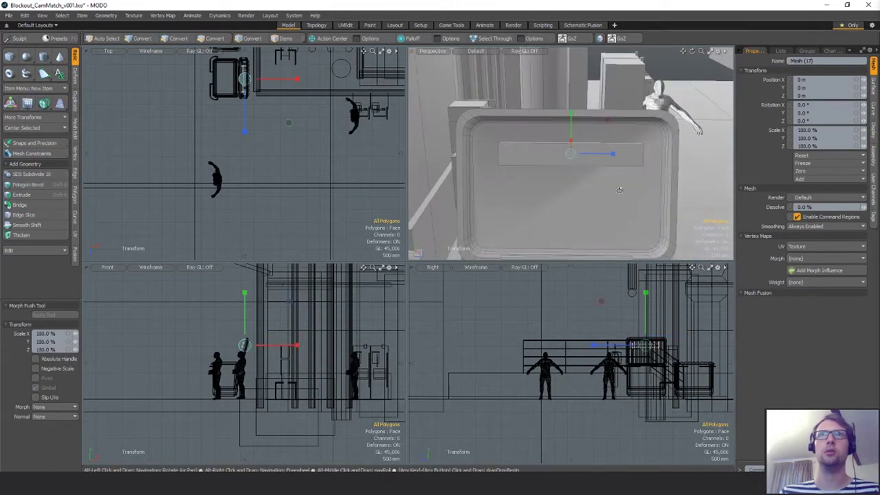
pyautogui.moveTo(614, 154); pyautogui.dragTo(530, 135)
pyautogui.press('w')
pyautogui.press('r')
# Thin the board by moving its front face -68 mm along its local Z axis towards the lid
pyautogui.hotkey('alt', 'a')
pyautogui.keyDown('alt'); pyautogui.moveTo(605, 147); pyautogui.dragTo(559, 165); pyautogui.keyUp('alt')
pyautogui.hotkey('ctrl', 'z')
pyautogui.hotkey('alt', 'a')
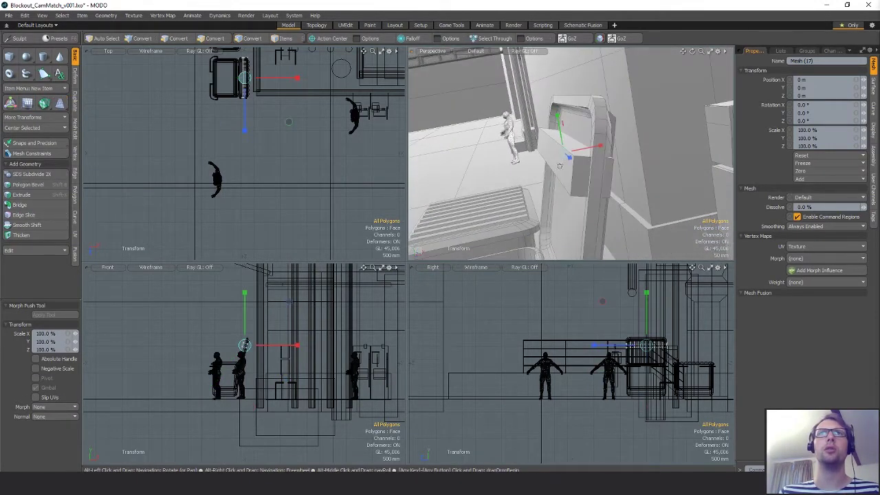
pyautogui.press('q')
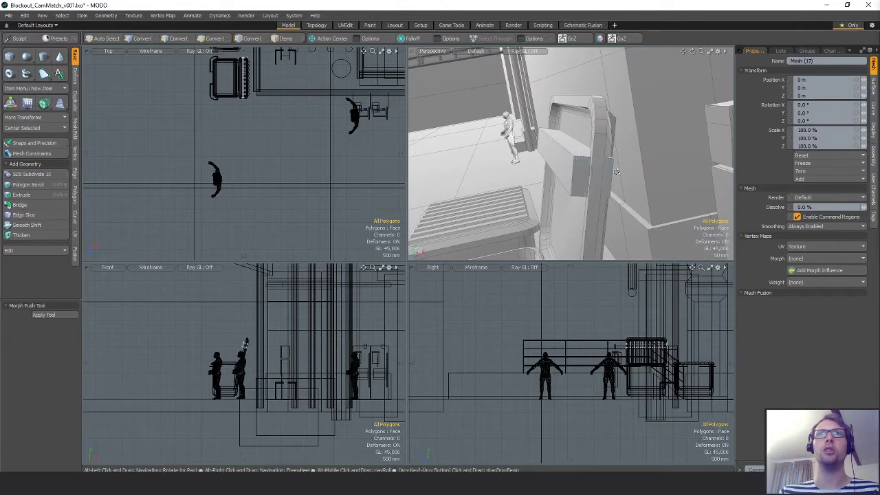
pyautogui.keyDown('alt'); pyautogui.moveTo(617, 172); pyautogui.dragTo(570, 159); pyautogui.keyUp('alt')
pyautogui.click(565, 175)
pyautogui.hotkey('alt', 'a')
pyautogui.press('w')
pyautogui.press('q')
pyautogui.press('w')
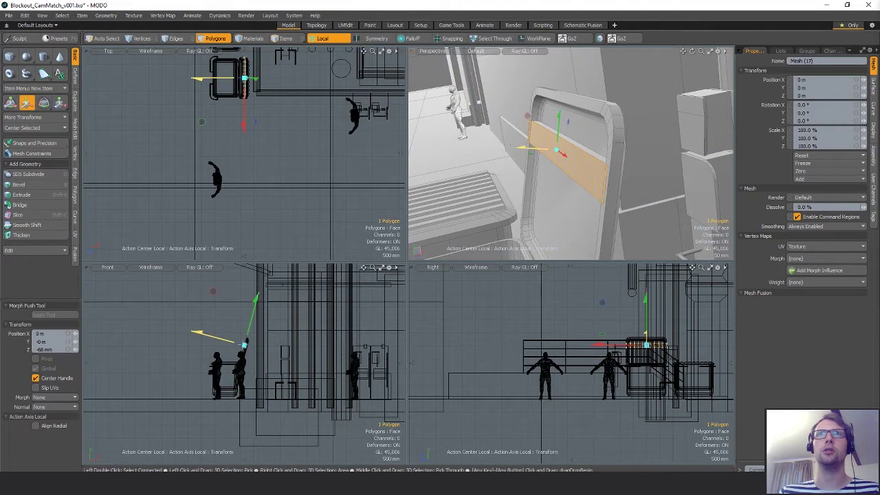
pyautogui.press('q')
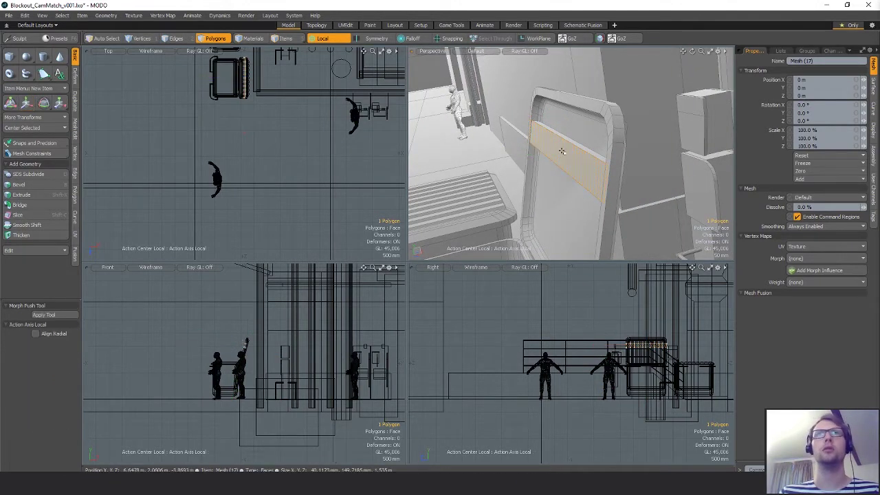
# Scale the whole board to reach both sides of the lid frame and move it -100 mm along its local Y axis
pyautogui.doubleClick(561, 150)
pyautogui.press('r')
pyautogui.moveTo(557, 185); pyautogui.dragTo(629, 173)
pyautogui.press('w')
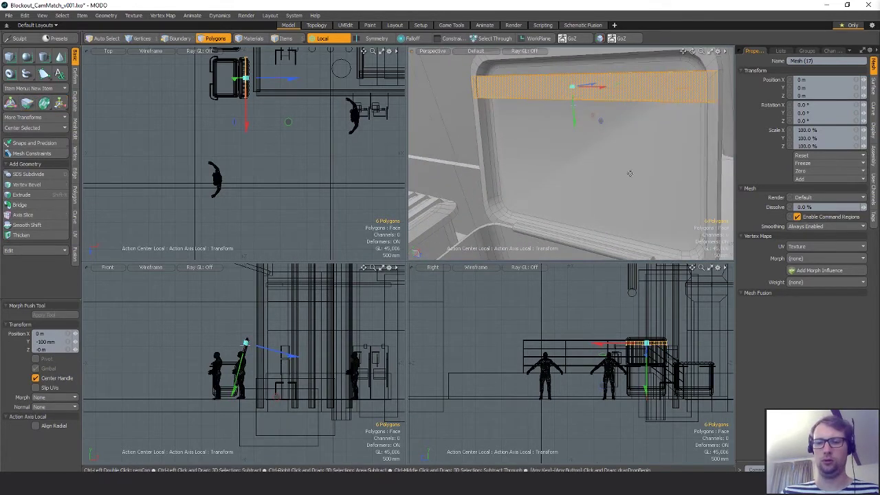
# Duplicate the board and place the copy across the lower part of the open lid
pyautogui.moveTo(573, 125); pyautogui.dragTo(581, 239)
pyautogui.keyDown('alt'); pyautogui.moveTo(543, 134); pyautogui.dragTo(565, 183); pyautogui.keyUp('alt')
pyautogui.press('space')
# Select the upper front vertices of both bins, including lid and handles, and lower them -130 mm along Y
pyautogui.press('5')
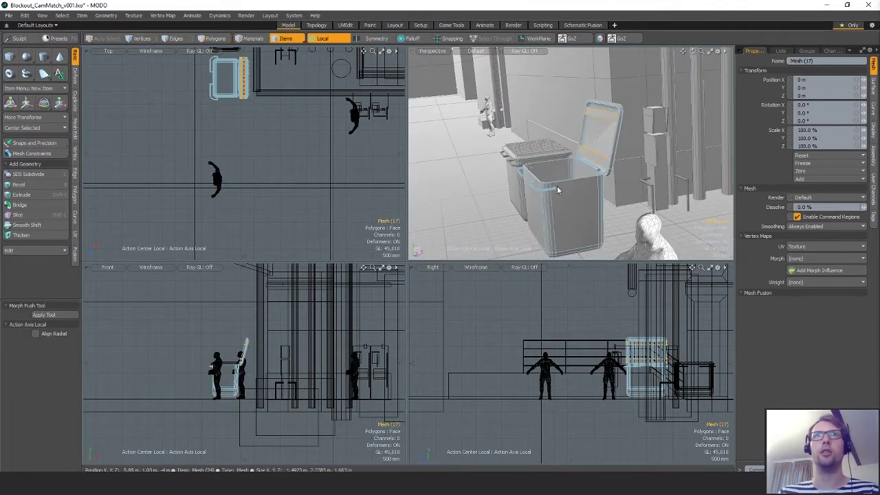
pyautogui.click(558, 187)
pyautogui.keyDown('shift'); pyautogui.click(537, 167); pyautogui.keyUp('shift')
pyautogui.press('space')
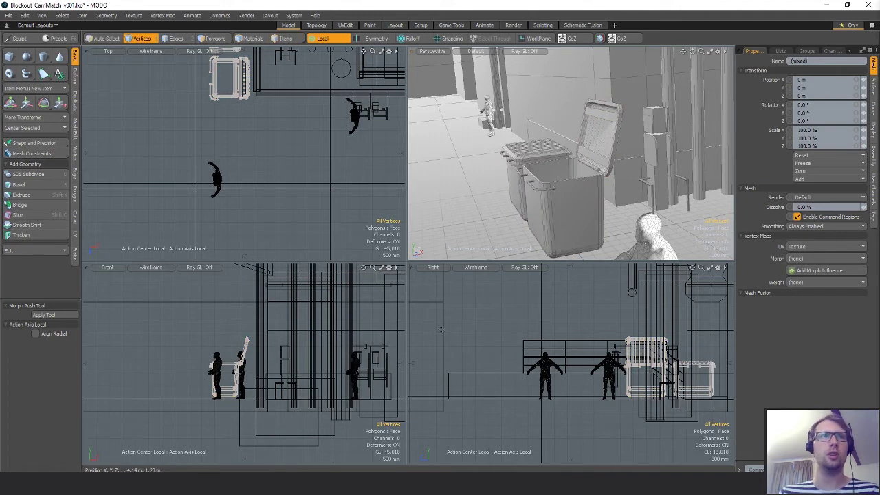
pyautogui.scroll(6, 202, 370)
pyautogui.moveTo(258, 305)
pyautogui.mouseDown(button='right')
pyautogui.moveTo(237, 386)
pyautogui.moveTo(275, 360)
pyautogui.mouseUp(button='right')
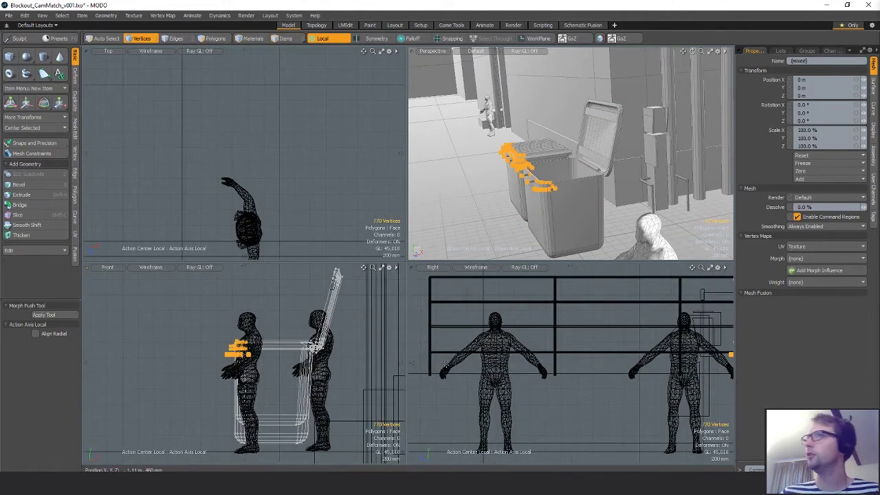
pyautogui.press('w')
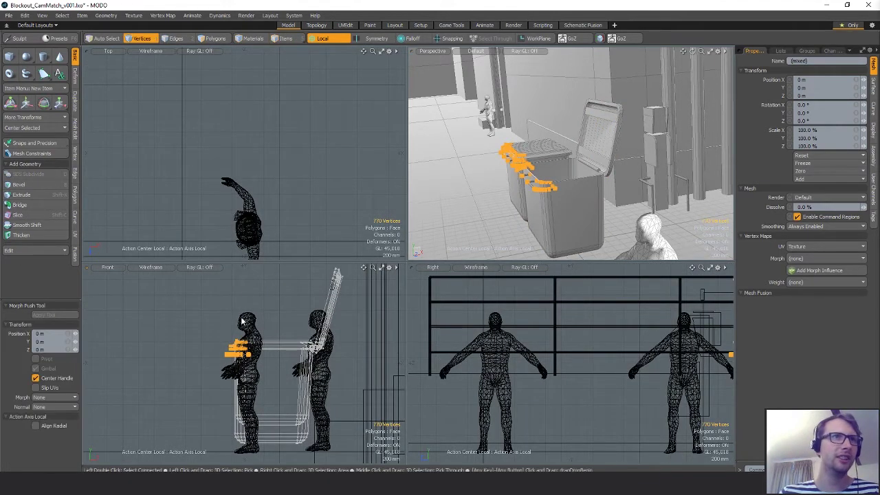
pyautogui.moveTo(241, 306); pyautogui.dragTo(281, 314)
pyautogui.hotkey('ctrl', 'z')
pyautogui.hotkey('ctrl', 'z')
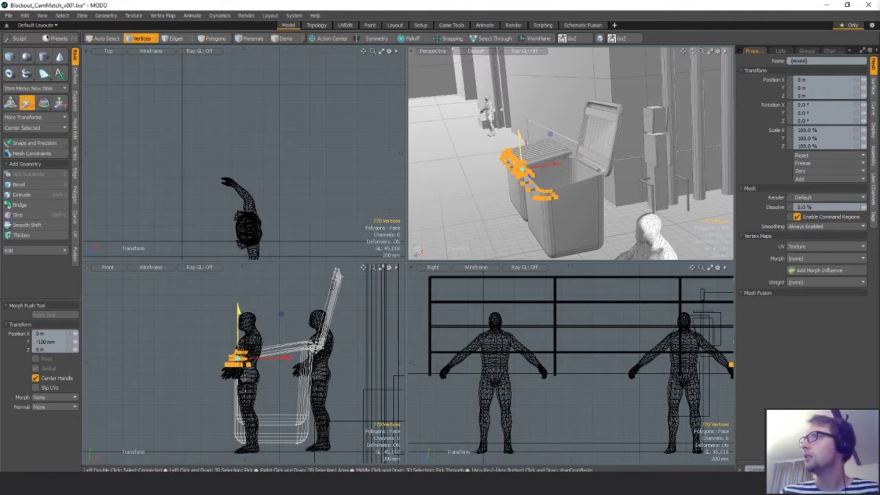
pyautogui.press('q')
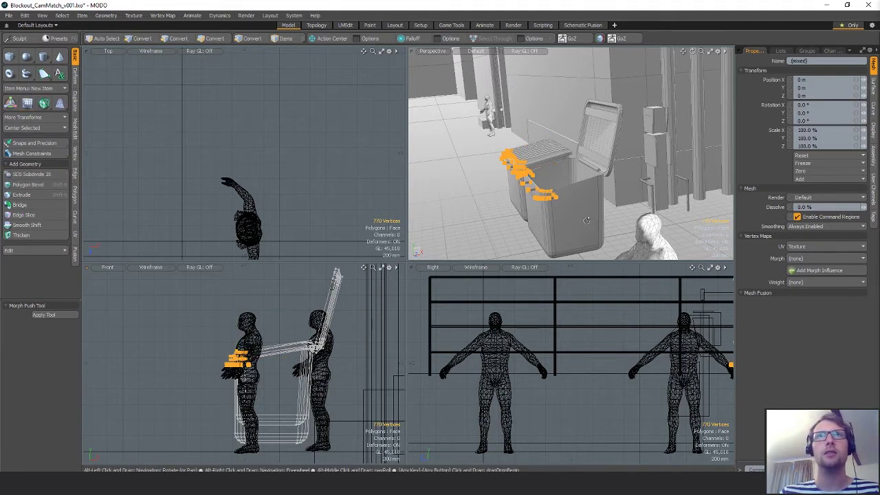
# Add the bins' lower front vertices to the selection and move the whole front 100 mm along X
pyautogui.keyDown('alt'); pyautogui.moveTo(575, 208); pyautogui.dragTo(601, 180); pyautogui.keyUp('alt')
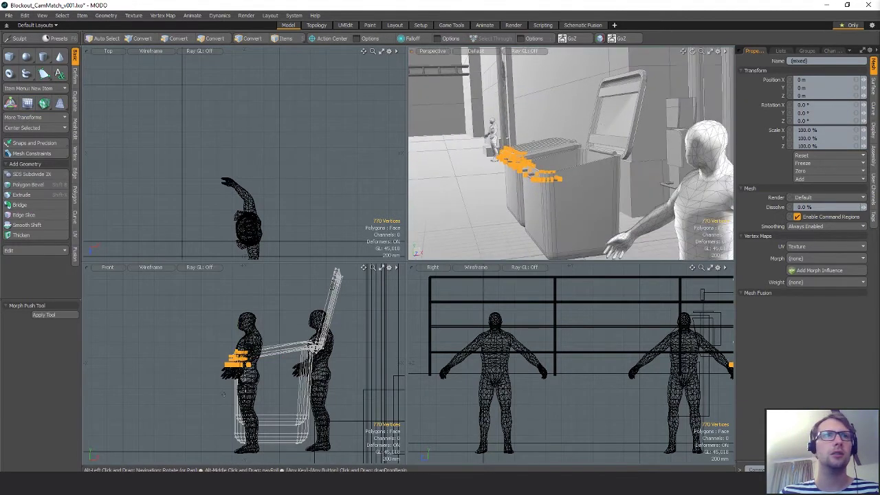
pyautogui.press('space')
pyautogui.press('space')
pyautogui.press('space')
pyautogui.keyDown('shift'); pyautogui.moveTo(221, 405); pyautogui.dragTo(296, 443, button='right'); pyautogui.keyUp('shift')
pyautogui.press('w')
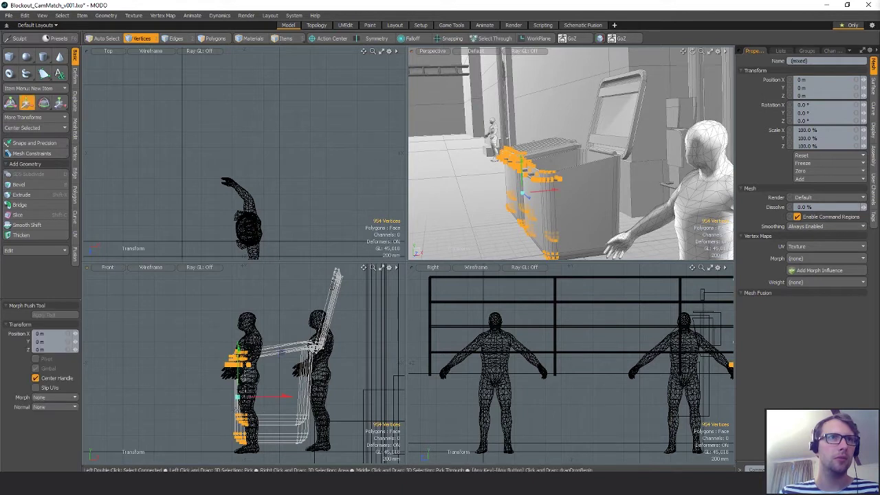
pyautogui.moveTo(281, 401); pyautogui.dragTo(288, 399)
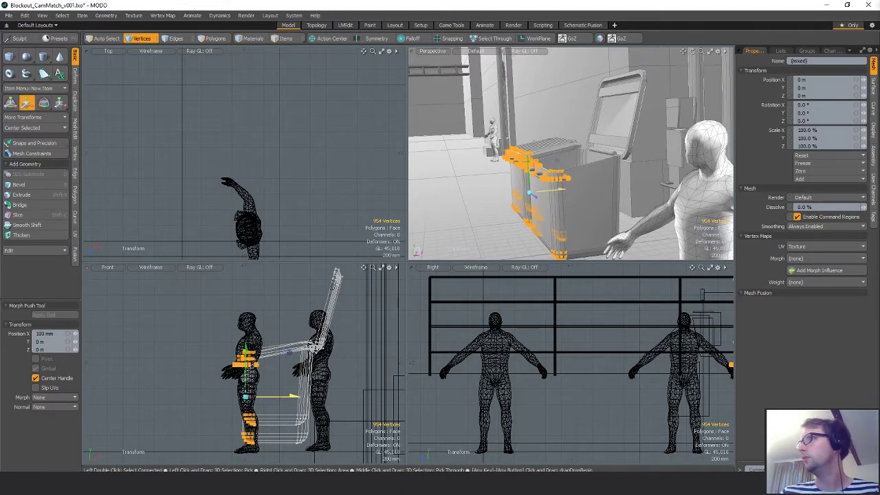
pyautogui.press('q')
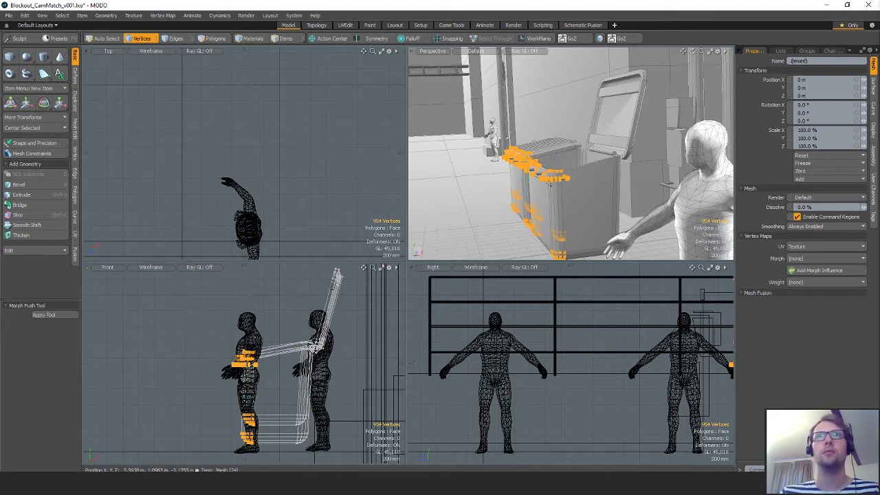
# Focus on the slats of the closed bin's lid and select the top vertices at their rear ends
pyautogui.keyDown('alt'); pyautogui.moveTo(550, 184); pyautogui.dragTo(597, 213); pyautogui.keyUp('alt')
pyautogui.keyDown('ctrl'); pyautogui.keyDown('alt'); pyautogui.moveTo(591, 134); pyautogui.dragTo(634, 152); pyautogui.keyUp('alt'); pyautogui.keyUp('ctrl')
pyautogui.press('space')
pyautogui.press('space')
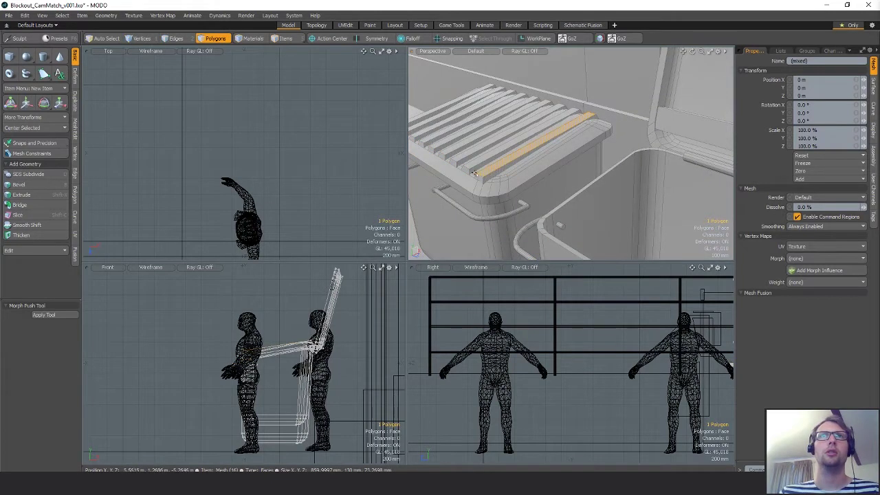
pyautogui.keyDown('alt'); pyautogui.keyDown('shift'); pyautogui.moveTo(474, 173); pyautogui.dragTo(605, 159); pyautogui.keyUp('shift'); pyautogui.keyUp('alt')
pyautogui.hotkey('shift', 'a')
pyautogui.keyDown('ctrl'); pyautogui.keyDown('alt'); pyautogui.moveTo(611, 371); pyautogui.dragTo(534, 367); pyautogui.keyUp('alt'); pyautogui.keyUp('ctrl')
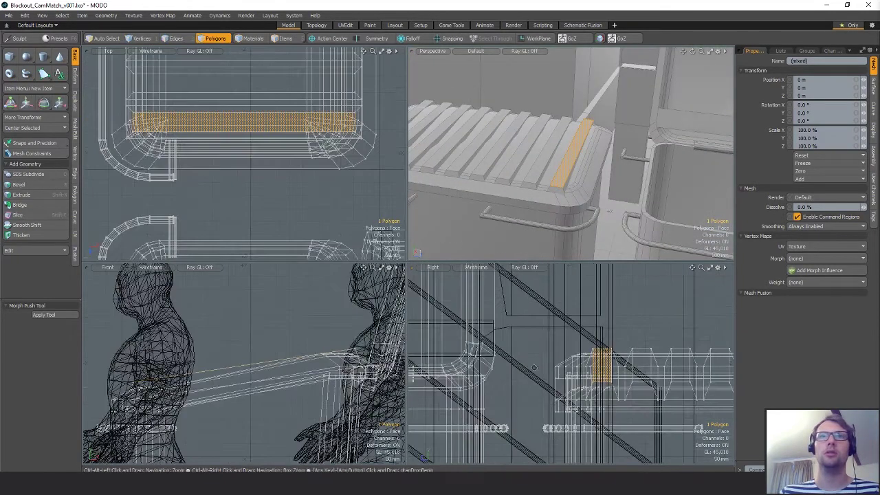
pyautogui.press('a')
pyautogui.press('1')
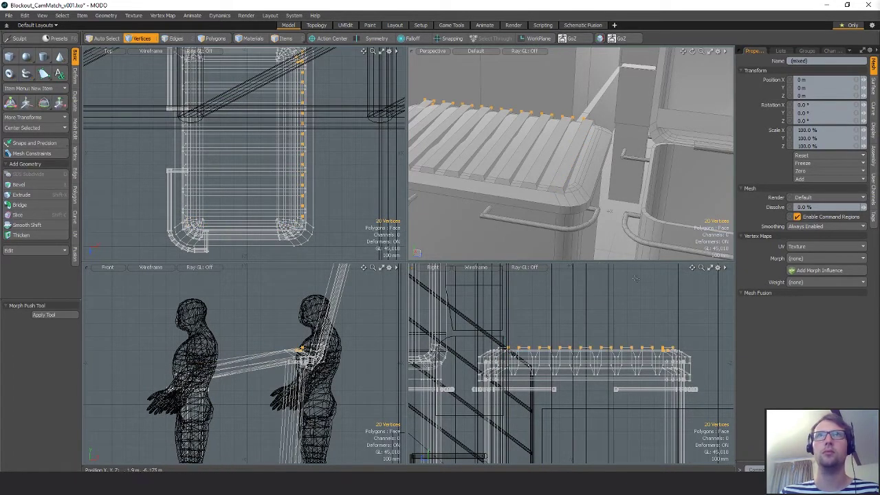
# Select all vertices at the slats' rear ends and move them about -42.5 mm along X and 25 mm along Y
pyautogui.keyDown('alt'); pyautogui.keyDown('shift'); pyautogui.moveTo(550, 153); pyautogui.dragTo(642, 180); pyautogui.keyUp('shift'); pyautogui.keyUp('alt')
pyautogui.keyDown('ctrl'); pyautogui.keyDown('alt'); pyautogui.moveTo(564, 177); pyautogui.dragTo(601, 269); pyautogui.keyUp('alt'); pyautogui.keyUp('ctrl')
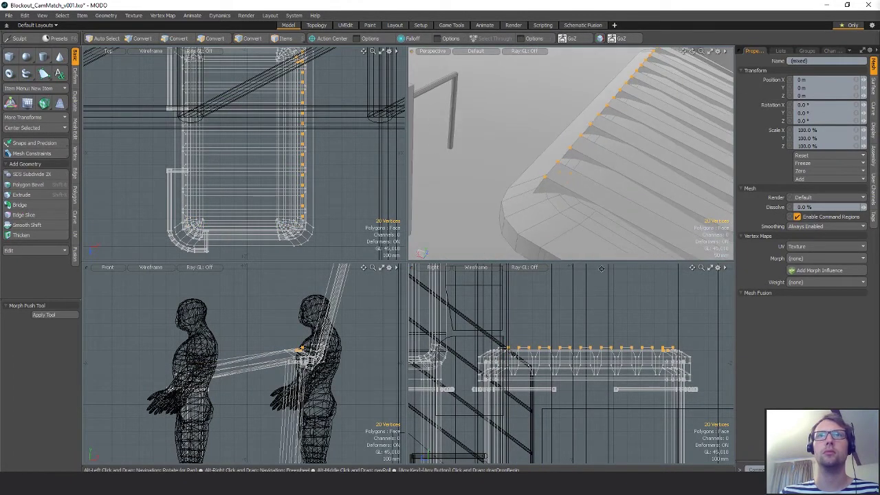
pyautogui.hotkey('shift', 'a')
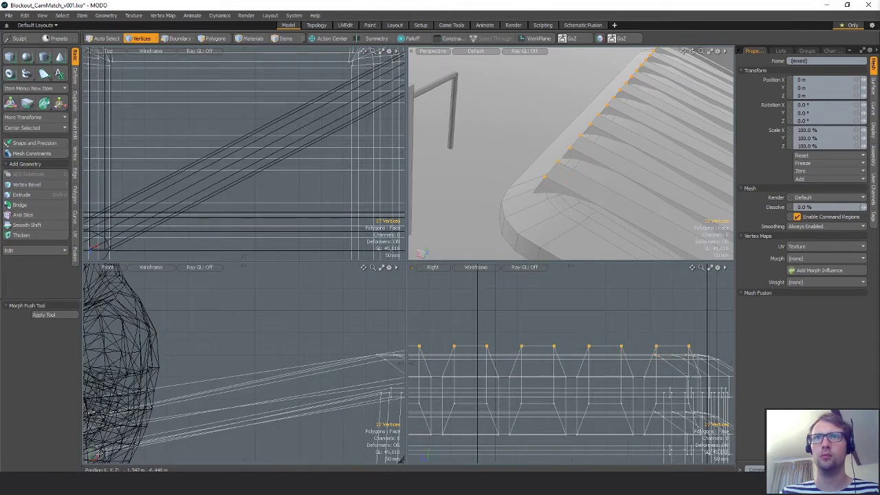
pyautogui.scroll(-3, 683, 362)
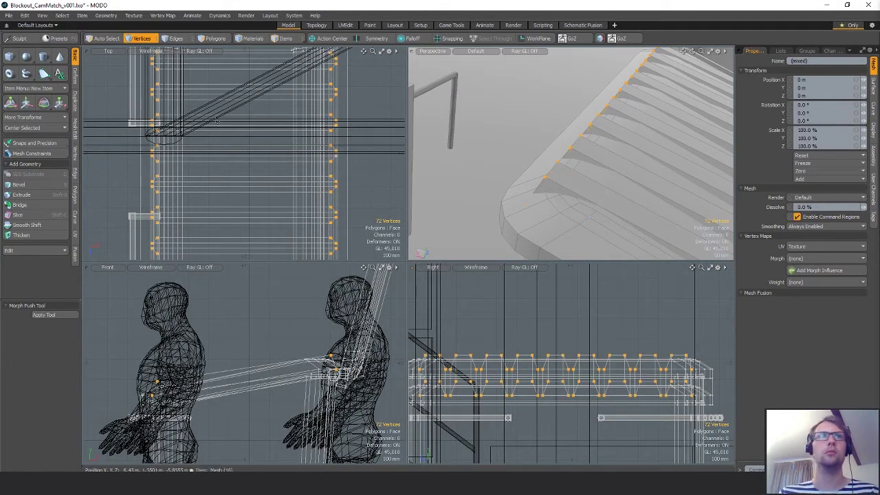
pyautogui.hotkey('shift', 'a')
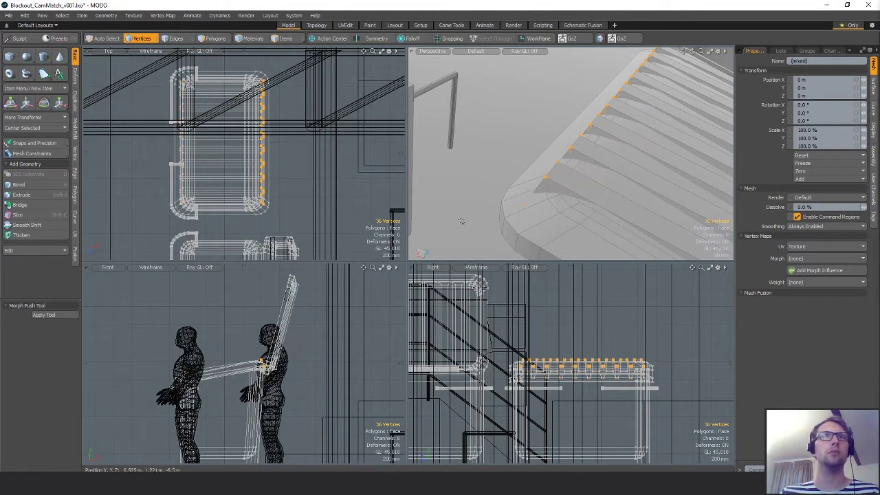
pyautogui.keyDown('alt'); pyautogui.moveTo(461, 220); pyautogui.dragTo(578, 107); pyautogui.keyUp('alt')
pyautogui.press('w')
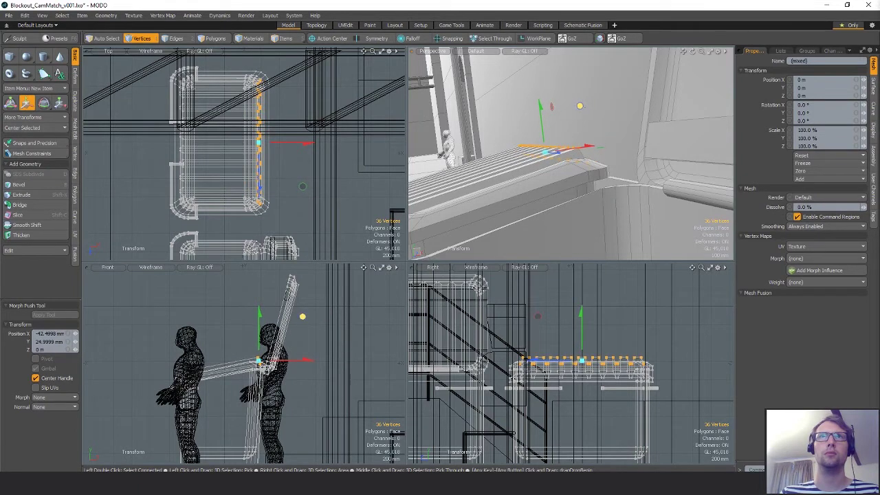
pyautogui.keyDown('alt'); pyautogui.moveTo(505, 189); pyautogui.dragTo(530, 194); pyautogui.keyUp('alt')
pyautogui.keyDown('ctrl'); pyautogui.keyDown('alt'); pyautogui.moveTo(531, 194); pyautogui.dragTo(550, 184); pyautogui.keyUp('alt'); pyautogui.keyUp('ctrl')
pyautogui.press('q')
pyautogui.click(505, 189)
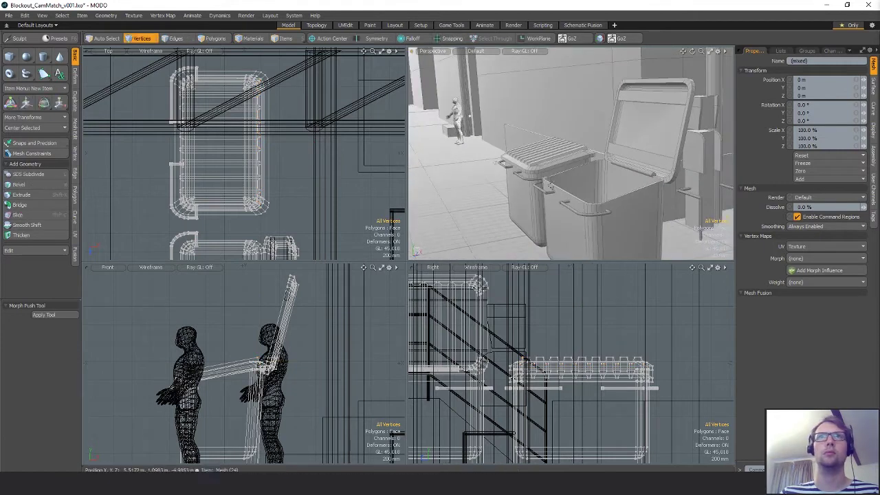
# Select the vertices at both ends of the closed lid's slats and adjust them with the Local action center
pyautogui.press('w')
pyautogui.hotkey('alt', 'a')
pyautogui.moveTo(602, 150)
pyautogui.keyDown('alt'); pyautogui.mouseDown()
pyautogui.moveTo(583, 145)
pyautogui.moveTo(587, 124)
pyautogui.moveTo(555, 141)
pyautogui.moveTo(595, 141)
pyautogui.mouseUp(); pyautogui.keyUp('alt')
pyautogui.press('q')
pyautogui.scroll(5, 560, 144)
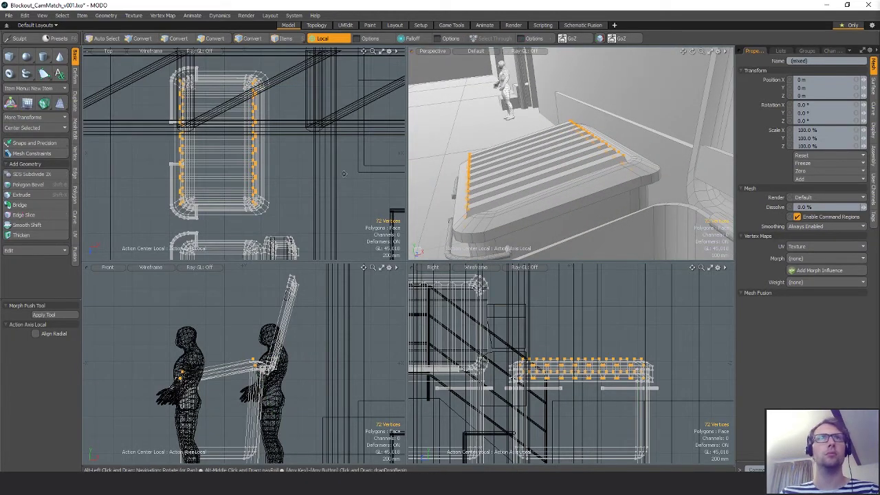
pyautogui.press('w')
pyautogui.keyDown('alt'); pyautogui.moveTo(438, 192); pyautogui.dragTo(514, 108); pyautogui.keyUp('alt')
pyautogui.hotkey('alt', 'a')
pyautogui.press('q')
pyautogui.click(514, 214)
# Select the lower rear vertices of both bins and move them slightly along negative X to slope the back walls inwards
pyautogui.keyDown('alt'); pyautogui.moveTo(514, 211); pyautogui.dragTo(415, 332); pyautogui.keyUp('alt')
pyautogui.keyDown('alt'); pyautogui.moveTo(264, 434); pyautogui.dragTo(303, 370); pyautogui.keyUp('alt')
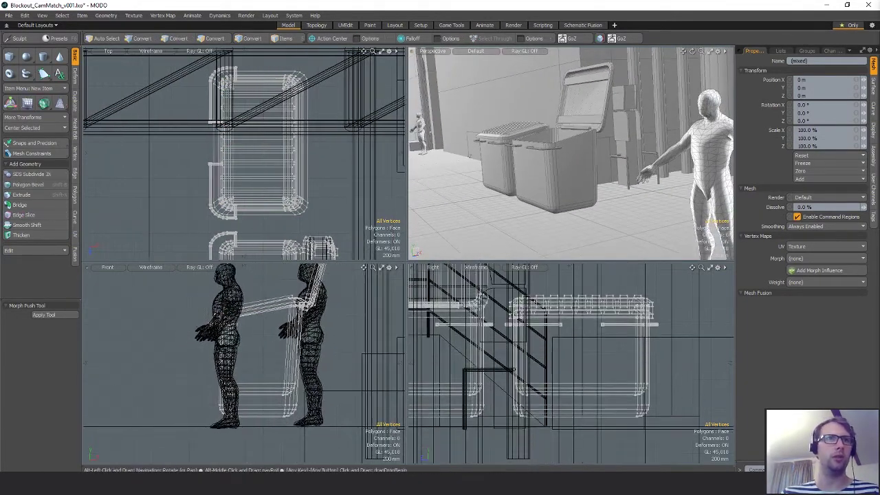
pyautogui.press('space')
pyautogui.press('space')
pyautogui.press('space')
pyautogui.press('space')
pyautogui.click(303, 371)
pyautogui.press('space')
pyautogui.moveTo(296, 359)
pyautogui.mouseDown(button='right')
pyautogui.moveTo(271, 422)
pyautogui.moveTo(291, 423)
pyautogui.mouseUp(button='right')
pyautogui.press('space')
pyautogui.moveTo(297, 359)
pyautogui.mouseDown(button='right')
pyautogui.moveTo(273, 446)
pyautogui.moveTo(298, 419)
pyautogui.mouseUp(button='right')
pyautogui.press('w')
pyautogui.moveTo(334, 399); pyautogui.dragTo(329, 398)
pyautogui.press('space')
pyautogui.click(609, 196)
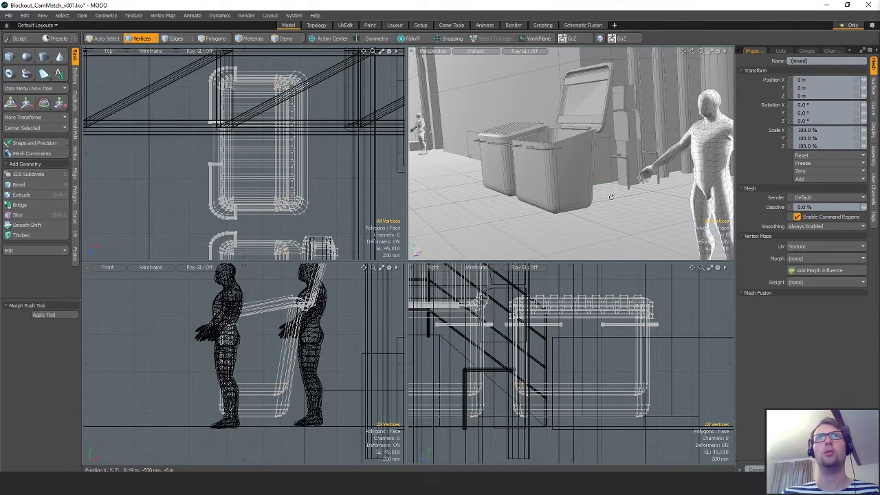
# Select the front rim and handle vertices of both bins and raise them slightly along Y
pyautogui.keyDown('alt'); pyautogui.moveTo(608, 196); pyautogui.dragTo(590, 197); pyautogui.keyUp('alt')
pyautogui.keyDown('alt'); pyautogui.keyDown('shift'); pyautogui.moveTo(327, 351); pyautogui.dragTo(335, 366); pyautogui.keyUp('shift'); pyautogui.keyUp('alt')
pyautogui.keyDown('alt'); pyautogui.moveTo(569, 153); pyautogui.dragTo(550, 150); pyautogui.keyUp('alt')
pyautogui.keyDown('alt'); pyautogui.keyDown('shift'); pyautogui.moveTo(496, 343); pyautogui.dragTo(555, 342); pyautogui.keyUp('shift'); pyautogui.keyUp('alt')
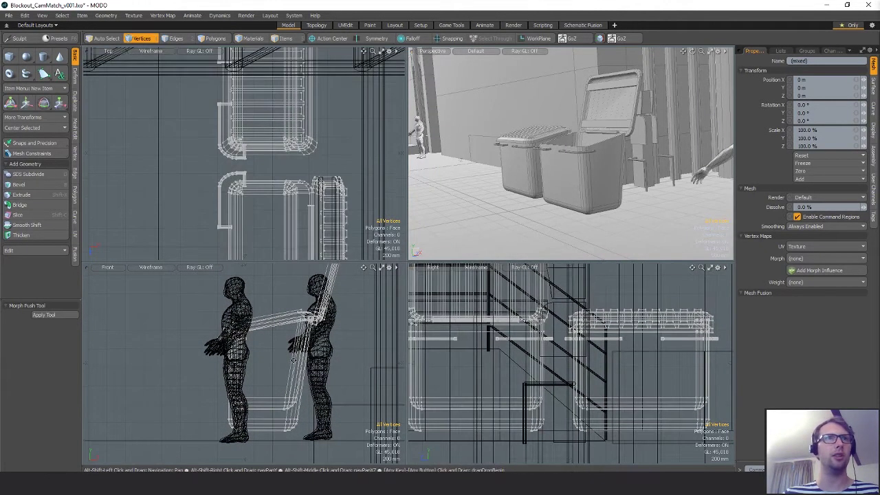
pyautogui.moveTo(210, 362); pyautogui.dragTo(264, 310, button='right')
pyautogui.press('w')
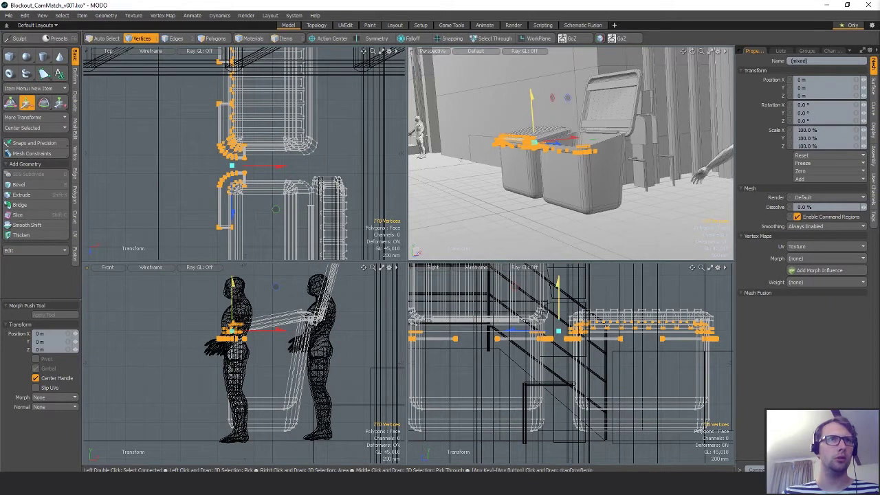
pyautogui.moveTo(233, 283); pyautogui.dragTo(232, 280)
pyautogui.press('Escape')
pyautogui.press('Escape')
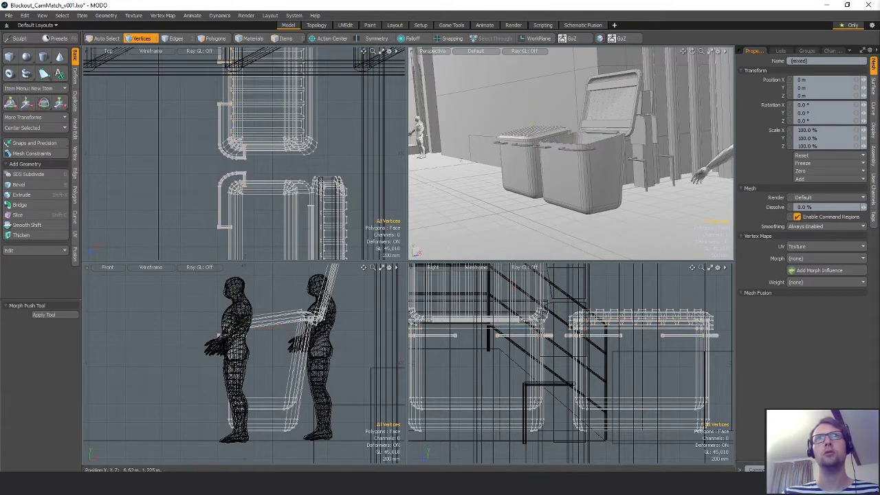
# Examine the shape and proportions of both bins and their placement in the street scene from several angles
pyautogui.keyDown('alt'); pyautogui.moveTo(554, 198); pyautogui.dragTo(610, 196); pyautogui.keyUp('alt')
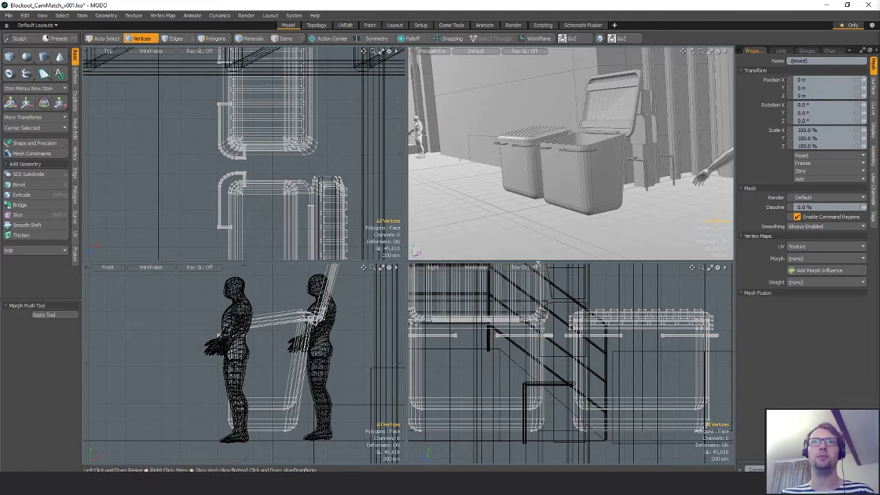
pyautogui.scroll(6, 318, 310)
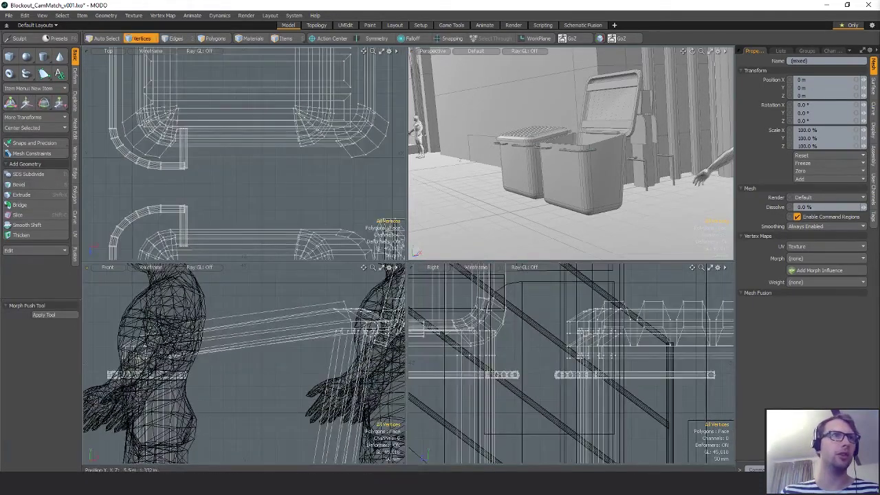
pyautogui.keyDown('alt'); pyautogui.moveTo(554, 138); pyautogui.dragTo(582, 158); pyautogui.keyUp('alt')
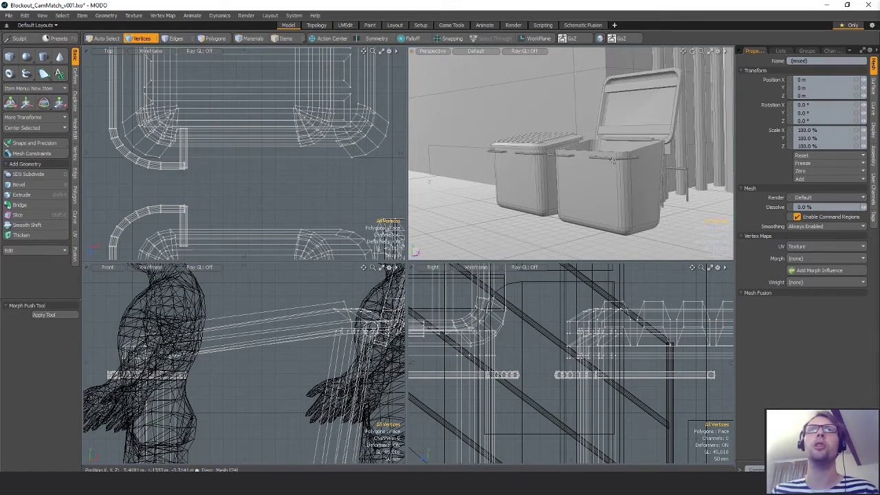
pyautogui.moveTo(583, 159)
pyautogui.keyDown('alt'); pyautogui.mouseDown()
pyautogui.moveTo(558, 153)
pyautogui.moveTo(573, 160)
pyautogui.mouseUp(); pyautogui.keyUp('alt')
pyautogui.keyDown('ctrl'); pyautogui.keyDown('alt'); pyautogui.moveTo(573, 161); pyautogui.dragTo(554, 185); pyautogui.keyUp('alt'); pyautogui.keyUp('ctrl')
pyautogui.keyDown('alt'); pyautogui.moveTo(553, 186); pyautogui.dragTo(567, 177); pyautogui.keyUp('alt')
pyautogui.scroll(-3, 265, 172)
pyautogui.keyDown('alt'); pyautogui.keyDown('shift'); pyautogui.moveTo(331, 143); pyautogui.dragTo(385, 138); pyautogui.keyUp('shift'); pyautogui.keyUp('alt')
pyautogui.scroll(5, 471, 167)
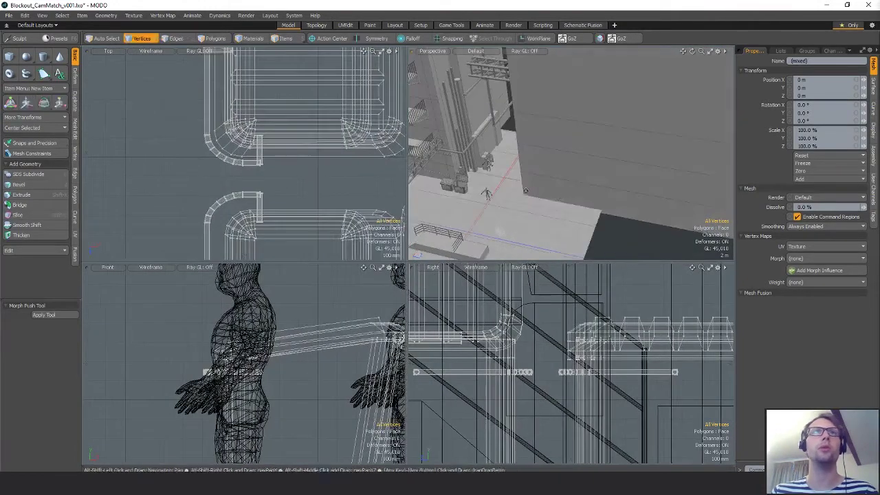
pyautogui.keyDown('alt'); pyautogui.moveTo(492, 169); pyautogui.dragTo(464, 173); pyautogui.keyUp('alt')
pyautogui.press('w')
pyautogui.scroll(-6, 298, 176)
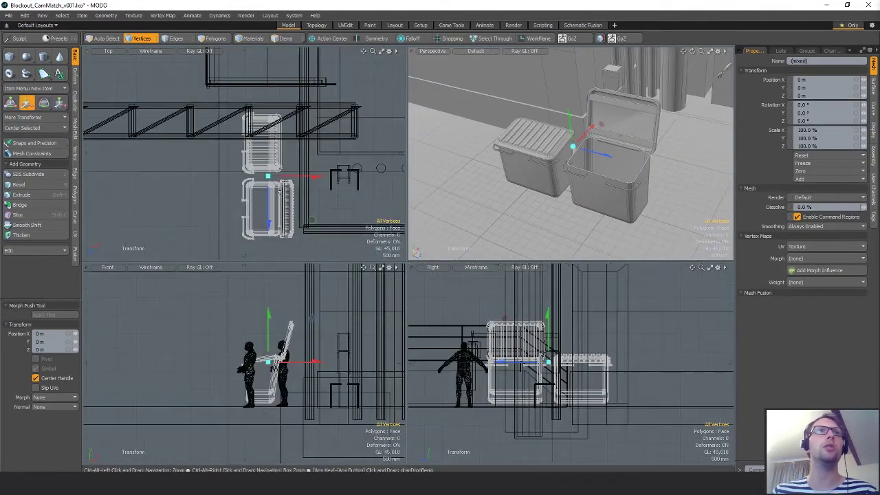
# Cut the open lid's boards from their separate mesh and paste them into the open bin's mesh
pyautogui.press('space')
pyautogui.press('5')
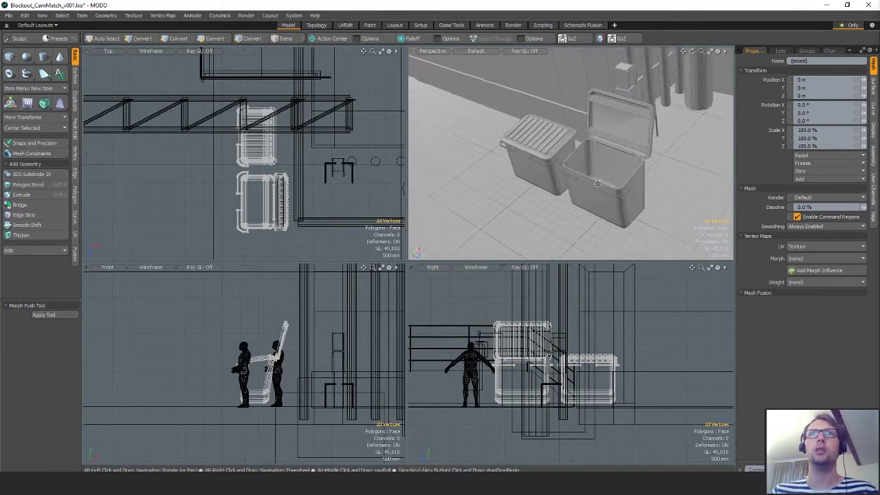
pyautogui.click(617, 140)
pyautogui.press('3')
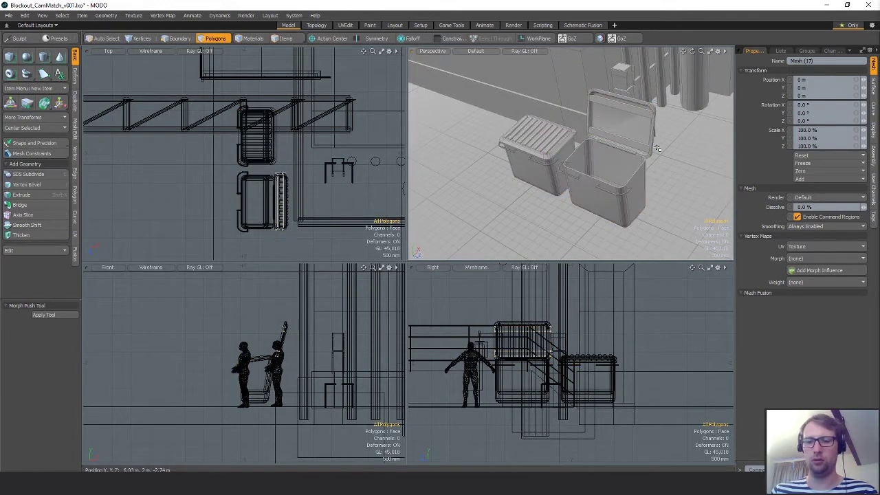
pyautogui.doubleClick(652, 158)
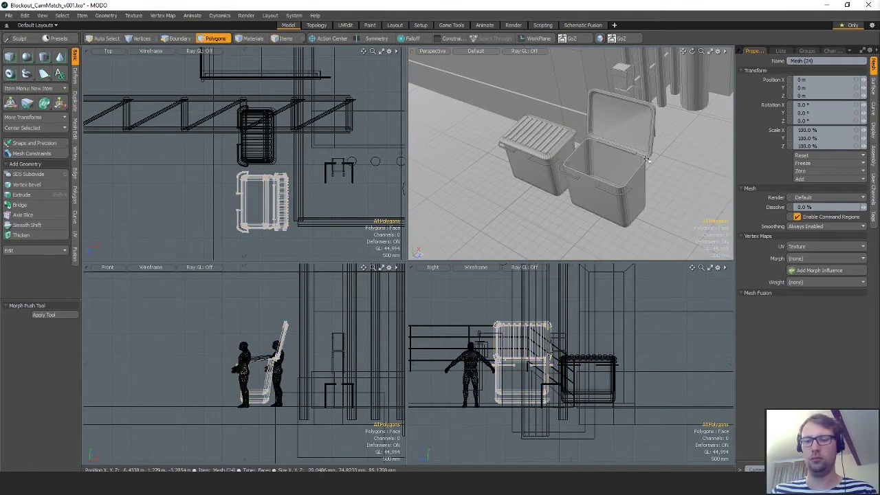
pyautogui.hotkey('ctrl', 'v')
pyautogui.click(671, 184)
# Move the open bin about 712 mm along X and -2.4 m along Z to the building's wall corner
pyautogui.press('w')
pyautogui.press('space')
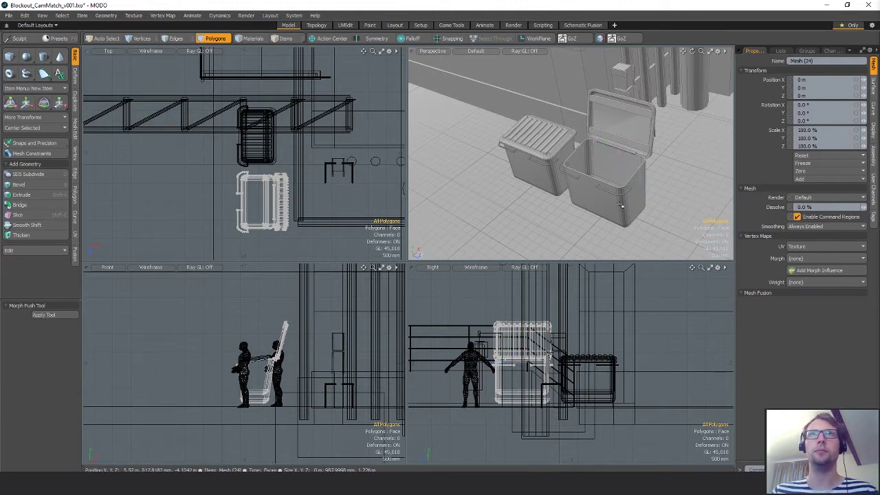
pyautogui.press('w')
pyautogui.keyDown('alt'); pyautogui.moveTo(620, 204); pyautogui.dragTo(569, 120); pyautogui.keyUp('alt')
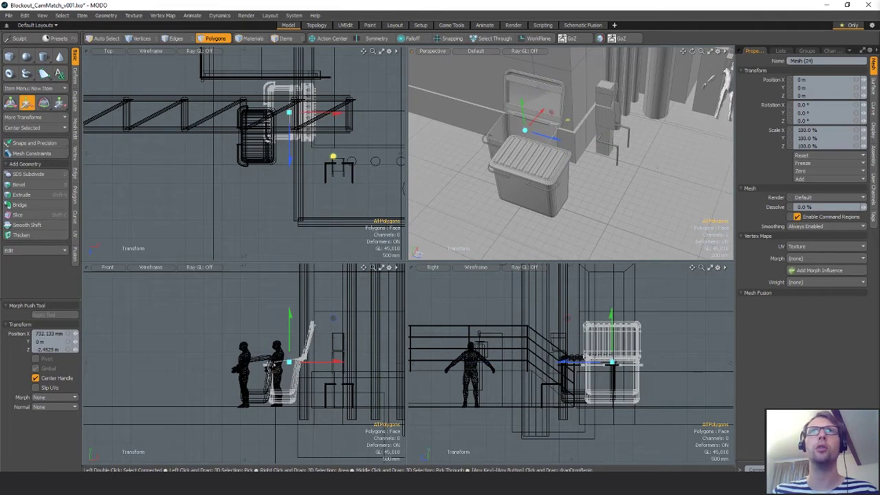
pyautogui.moveTo(657, 169); pyautogui.dragTo(657, 168)
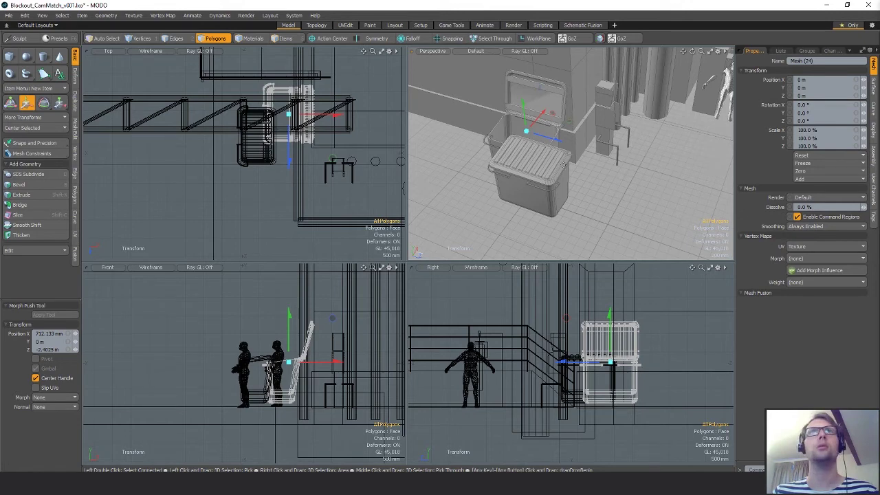
# Select the closed bin and move it about 633 mm along X and -2.27 m along Z, beside the open bin
pyautogui.press('q')
pyautogui.press('5')
pyautogui.click(545, 171)
pyautogui.press('3')
pyautogui.press('w')
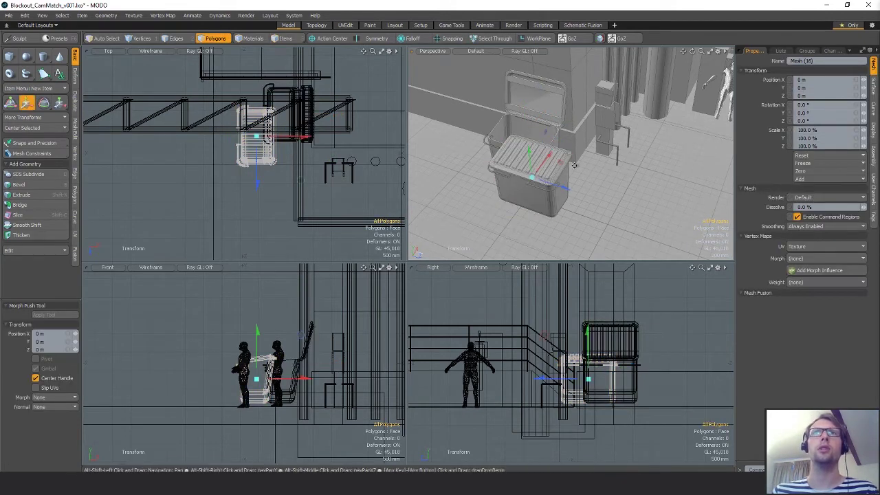
pyautogui.moveTo(574, 165); pyautogui.dragTo(506, 125)
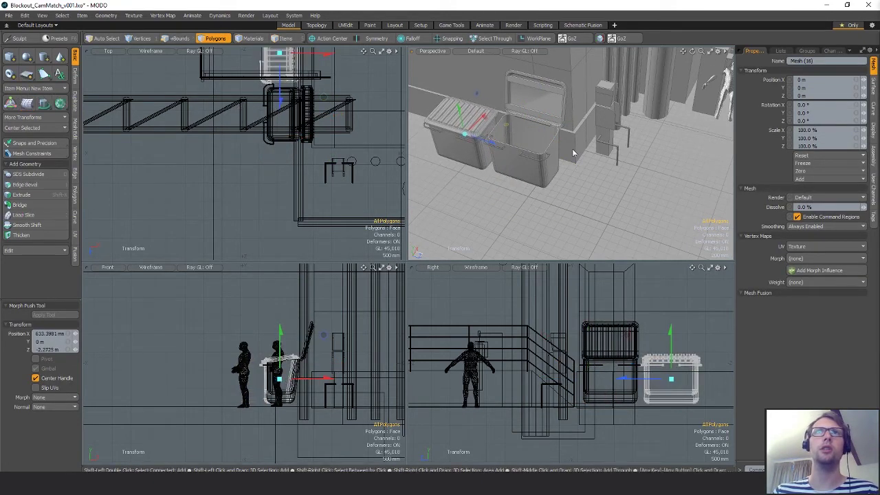
pyautogui.hotkey('shift', 'a')
pyautogui.keyDown('alt'); pyautogui.moveTo(594, 166); pyautogui.dragTo(580, 148); pyautogui.keyUp('alt')
pyautogui.keyDown('alt'); pyautogui.moveTo(581, 148); pyautogui.dragTo(578, 187); pyautogui.keyUp('alt')
pyautogui.press('w')
pyautogui.press('q')
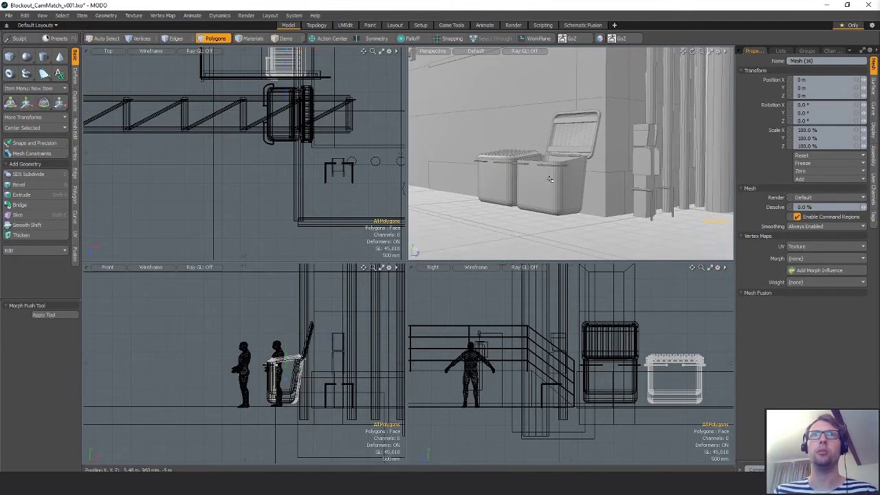
# Select both bins together and raise their geometry 100 mm along Y
pyautogui.press('5')
pyautogui.keyDown('shift'); pyautogui.click(551, 180); pyautogui.keyUp('shift')
pyautogui.press('2')
pyautogui.press('w')
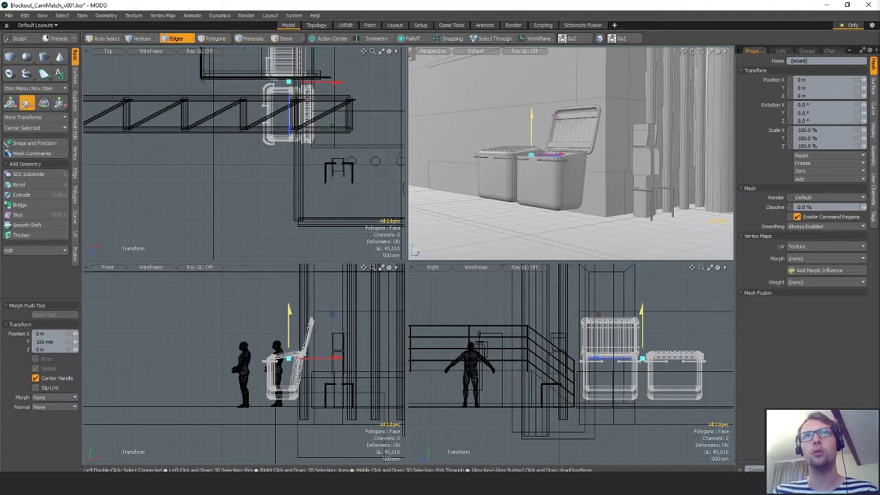
pyautogui.press('q')
# Duplicate the network_access_point geometry and move the copy -1.32 m along X and -5.78 m along Z, beyond the closed bin
pyautogui.keyDown('alt'); pyautogui.moveTo(614, 180); pyautogui.dragTo(589, 183); pyautogui.keyUp('alt')
pyautogui.scroll(-8, 621, 174)
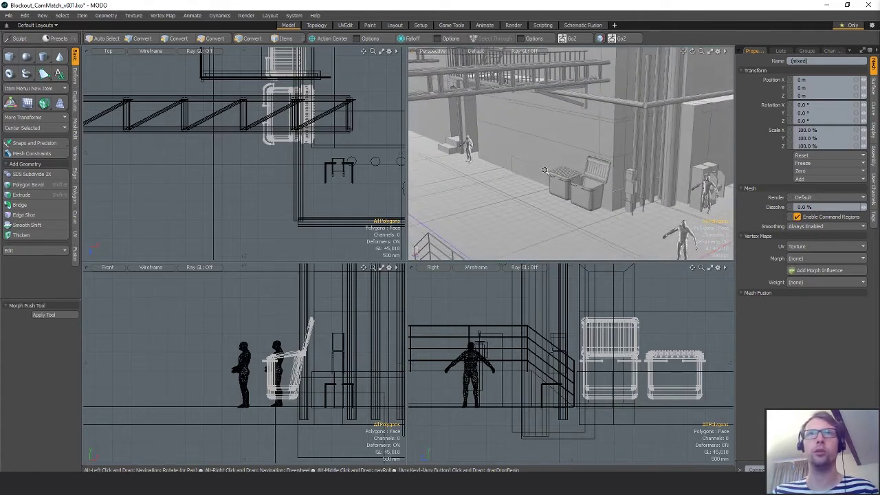
pyautogui.moveTo(529, 190)
pyautogui.keyDown('alt'); pyautogui.mouseDown()
pyautogui.moveTo(562, 204)
pyautogui.moveTo(575, 198)
pyautogui.moveTo(530, 186)
pyautogui.moveTo(543, 193)
pyautogui.mouseUp(); pyautogui.keyUp('alt')
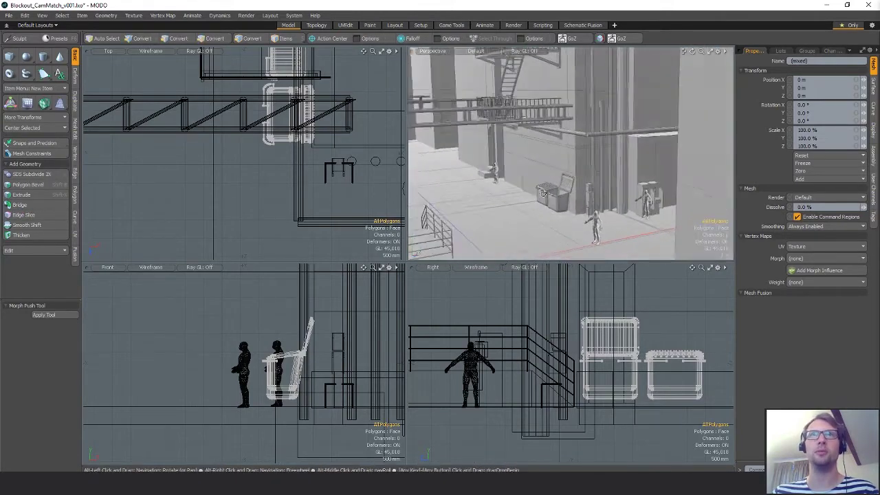
pyautogui.keyDown('alt'); pyautogui.moveTo(554, 235); pyautogui.dragTo(513, 172); pyautogui.keyUp('alt')
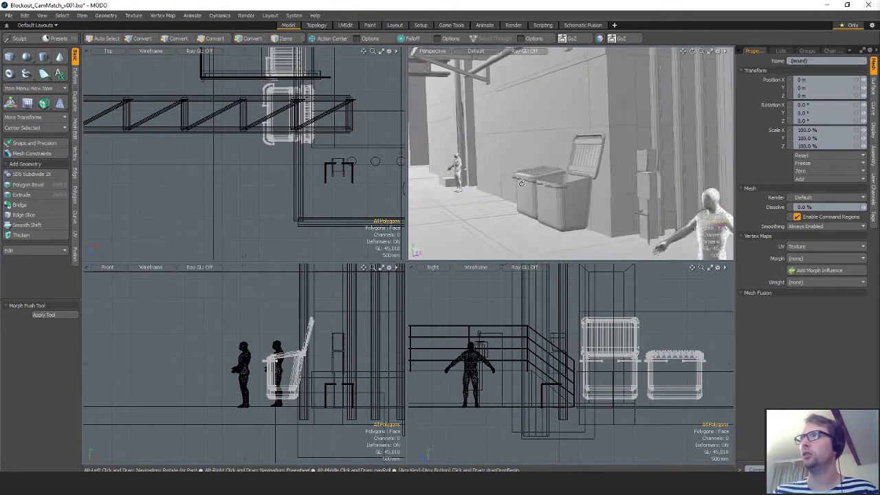
pyautogui.keyDown('alt'); pyautogui.moveTo(543, 196); pyautogui.dragTo(529, 184); pyautogui.keyUp('alt')
pyautogui.click(350, 158)
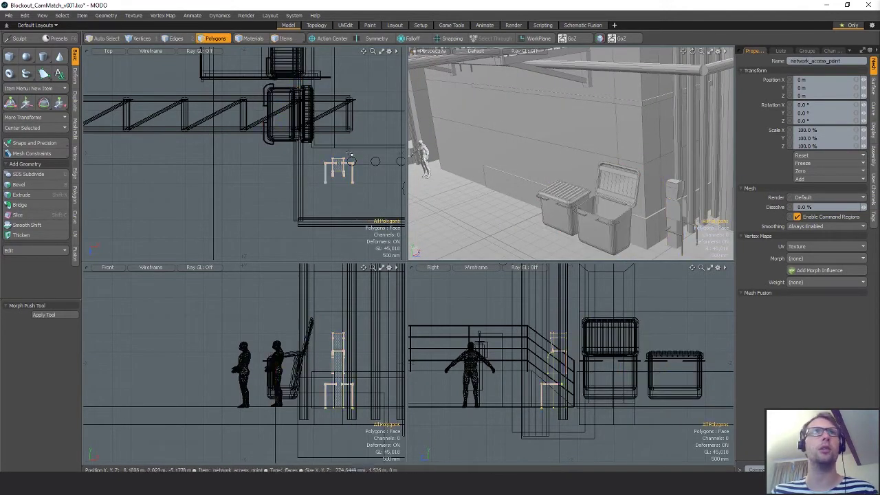
pyautogui.moveTo(349, 155); pyautogui.dragTo(364, 160, button='right')
pyautogui.keyDown('alt'); pyautogui.keyDown('shift'); pyautogui.moveTo(380, 161); pyautogui.dragTo(319, 41); pyautogui.keyUp('shift'); pyautogui.keyUp('alt')
pyautogui.press('w')
pyautogui.scroll(-1, 355, 189)
pyautogui.keyDown('alt'); pyautogui.keyDown('shift'); pyautogui.moveTo(349, 205); pyautogui.dragTo(343, 254); pyautogui.keyUp('shift'); pyautogui.keyUp('alt')
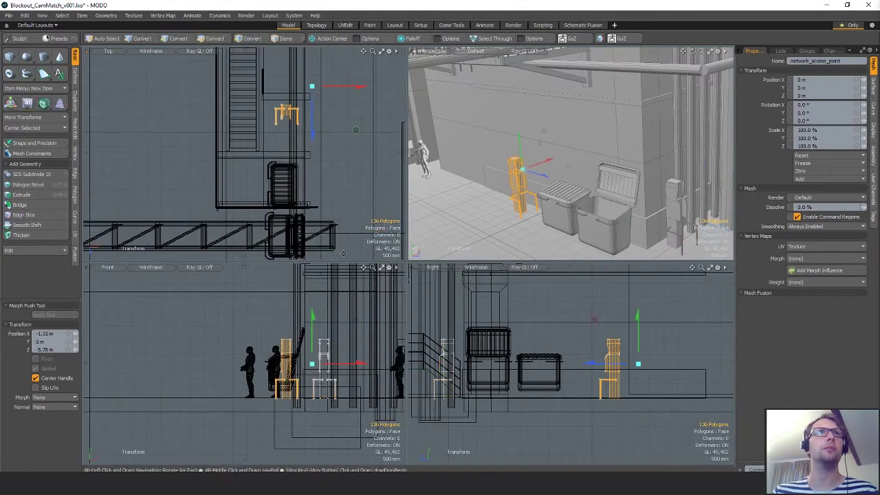
# Rotate the access point copy -90° about Y and shift it -220 mm along X and 560 mm along Z
pyautogui.press('e')
pyautogui.moveTo(337, 137); pyautogui.dragTo(259, 199)
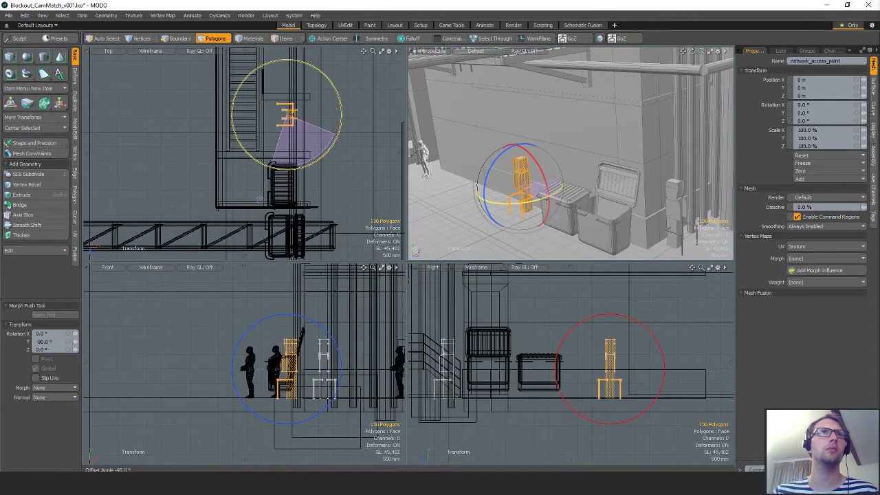
pyautogui.press('w')
pyautogui.moveTo(317, 177); pyautogui.dragTo(310, 195)
pyautogui.keyDown('alt'); pyautogui.moveTo(560, 203); pyautogui.dragTo(594, 204); pyautogui.keyUp('alt')
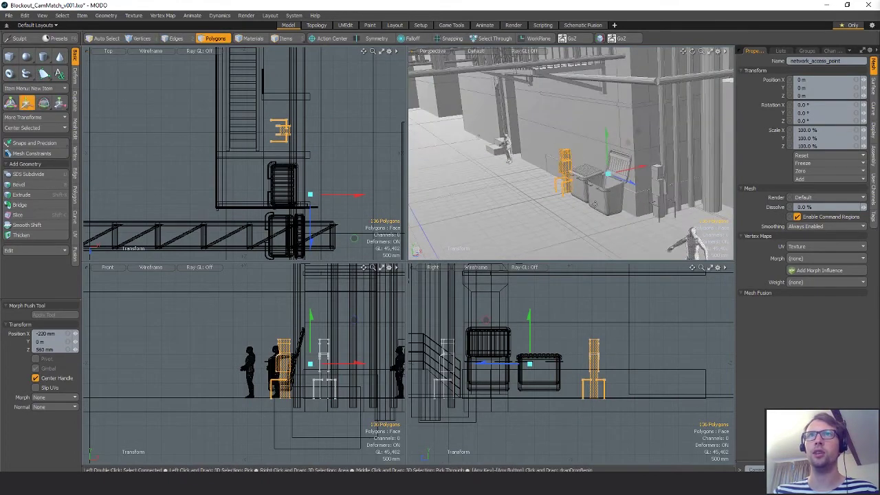
pyautogui.keyDown('alt'); pyautogui.moveTo(565, 103); pyautogui.dragTo(543, 99); pyautogui.keyUp('alt')
# Move the access point copy -10 mm along X and -670 mm along Z, farther from the closed bin
pyautogui.scroll(5, 584, 207)
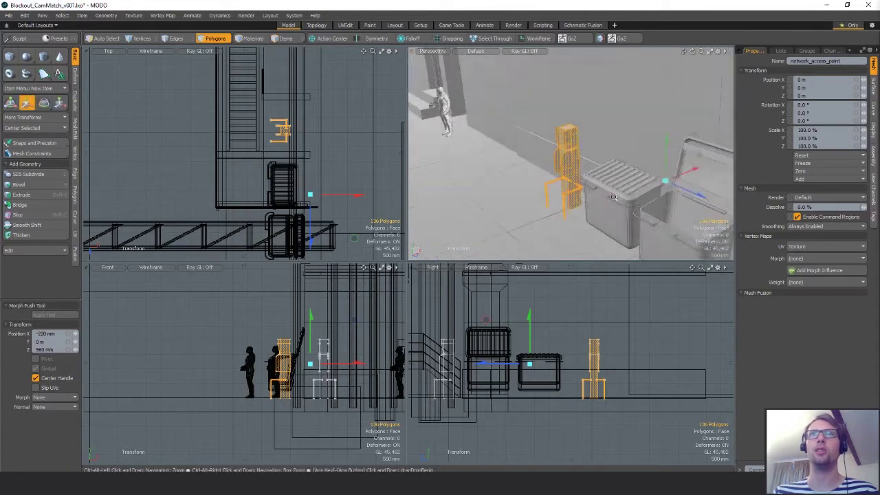
pyautogui.keyDown('alt'); pyautogui.keyDown('shift'); pyautogui.moveTo(622, 207); pyautogui.dragTo(631, 176); pyautogui.keyUp('shift'); pyautogui.keyUp('alt')
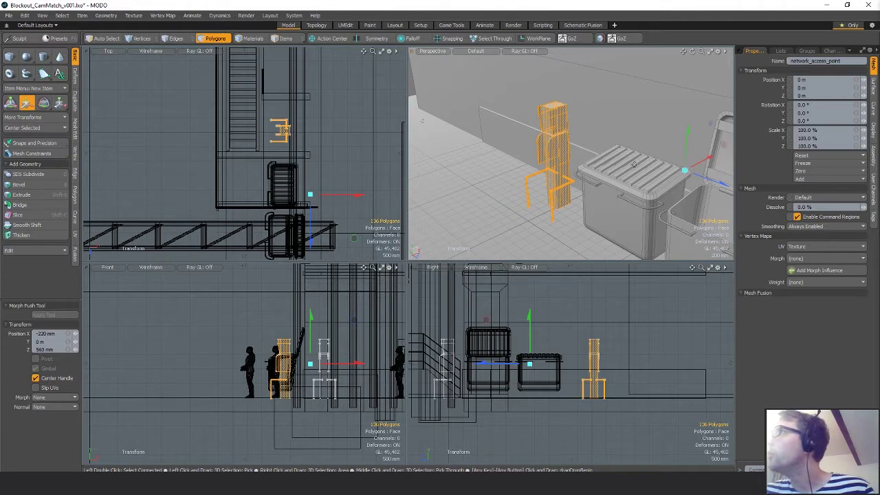
pyautogui.keyDown('alt'); pyautogui.moveTo(627, 154); pyautogui.dragTo(649, 186); pyautogui.keyUp('alt')
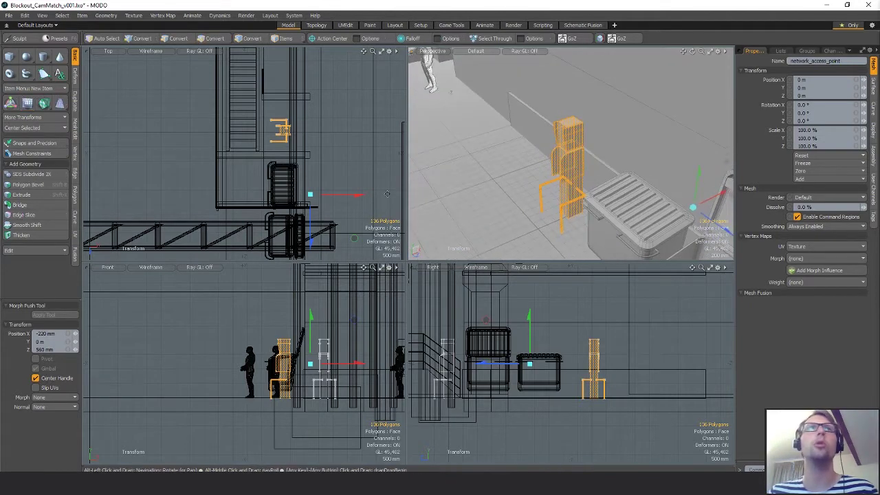
pyautogui.scroll(3, 400, 167)
pyautogui.keyDown('alt'); pyautogui.moveTo(539, 202); pyautogui.dragTo(615, 213); pyautogui.keyUp('alt')
pyautogui.moveTo(614, 207); pyautogui.dragTo(610, 205)
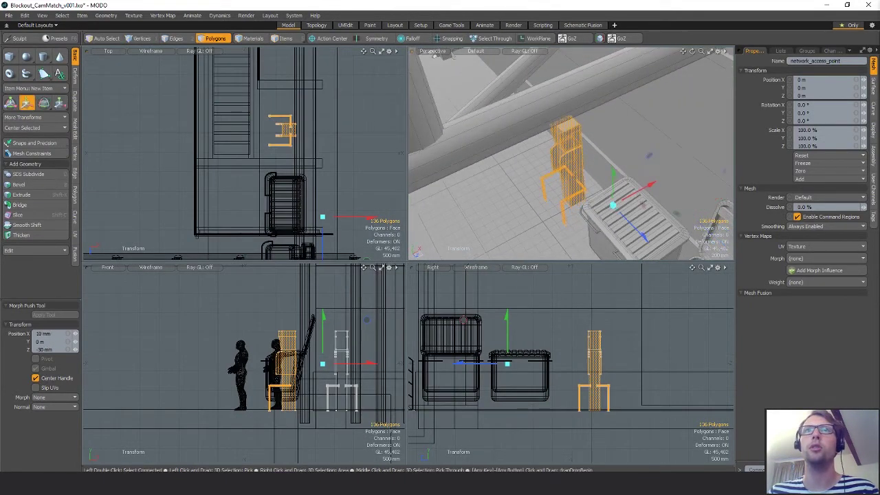
pyautogui.hotkey('ctrl', 'z')
pyautogui.moveTo(679, 219); pyautogui.dragTo(655, 210)
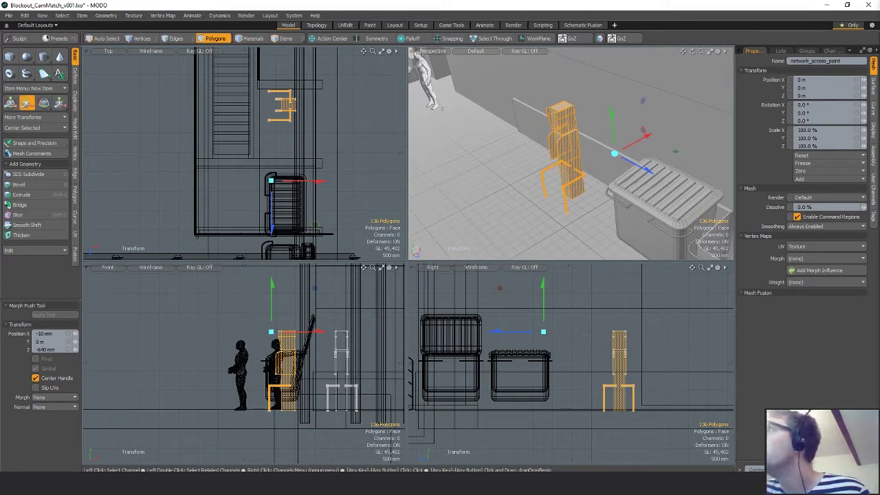
pyautogui.keyDown('alt'); pyautogui.moveTo(275, 148); pyautogui.dragTo(333, 136); pyautogui.keyUp('alt')
pyautogui.keyDown('alt'); pyautogui.moveTo(584, 182); pyautogui.dragTo(562, 163); pyautogui.keyUp('alt')
pyautogui.scroll(-5, 604, 198)
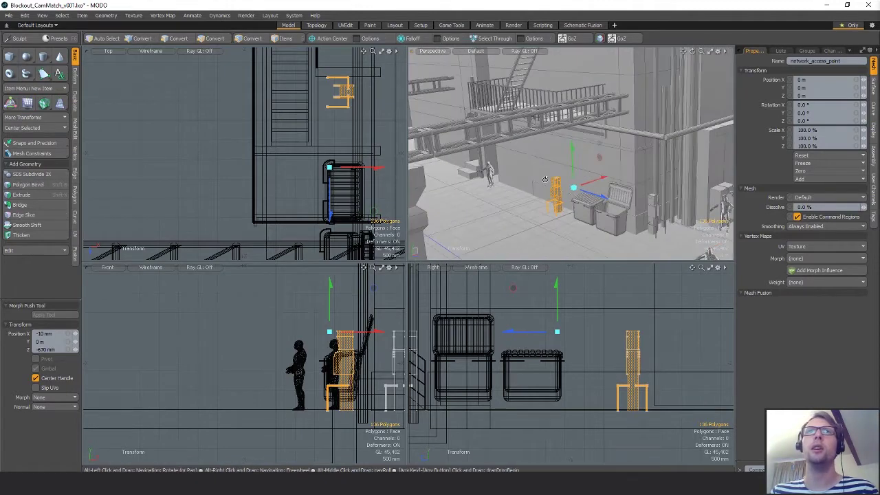
pyautogui.press('q')
# Select the upper wall polygon of the building mesh behind the bins
pyautogui.click(562, 162)
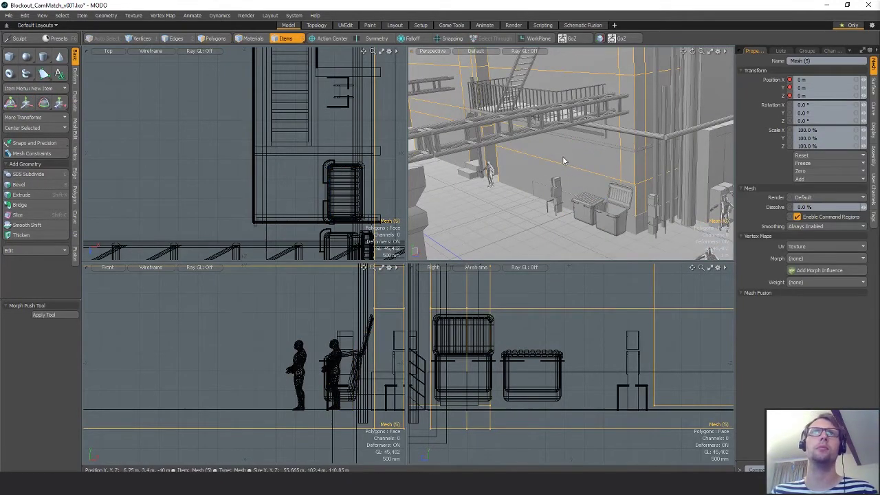
pyautogui.press('3')
pyautogui.click(569, 152)
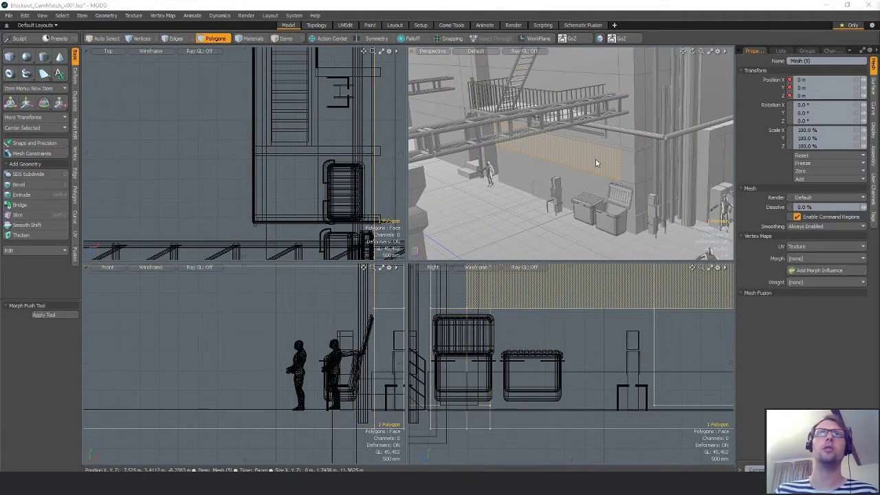
# Save the scene as a new version named Blockout_CamMatch_v002.lxo
pyautogui.hotkey('ctrl', 'shift', 's')
pyautogui.write('s')
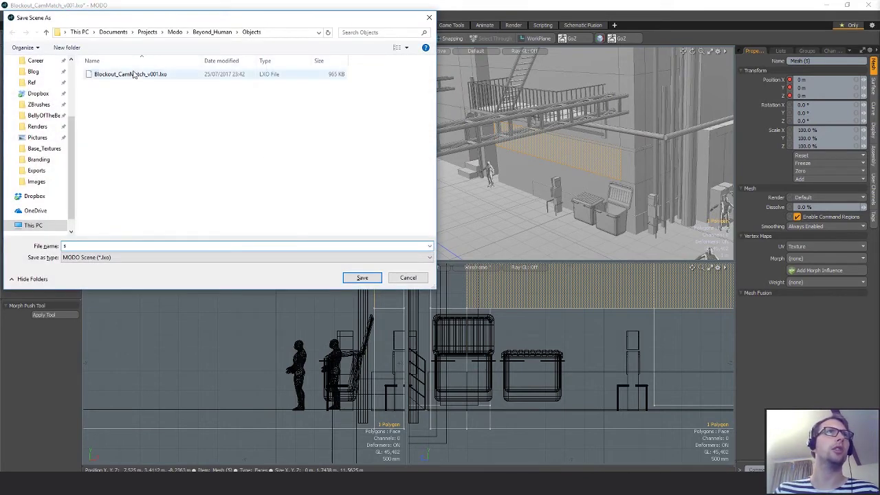
pyautogui.click(131, 73)
pyautogui.click(127, 246)
pyautogui.press('BackSpace')
pyautogui.write('2.lxo')
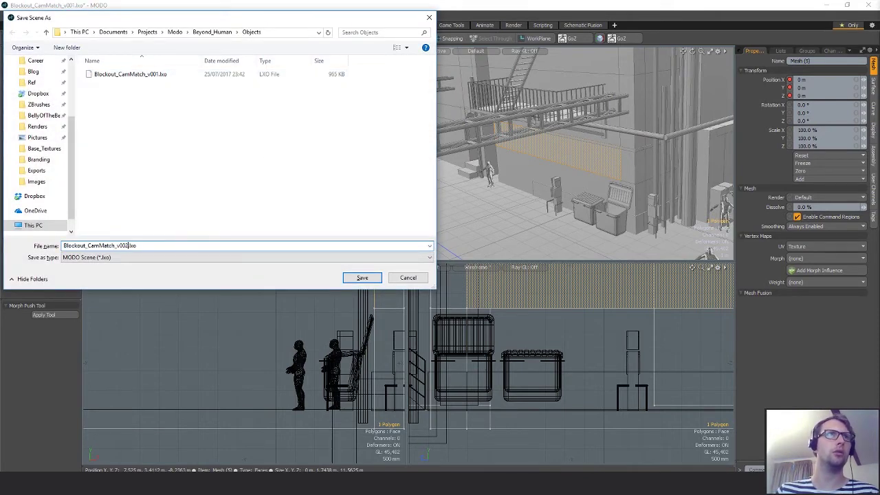
pyautogui.press('Return')
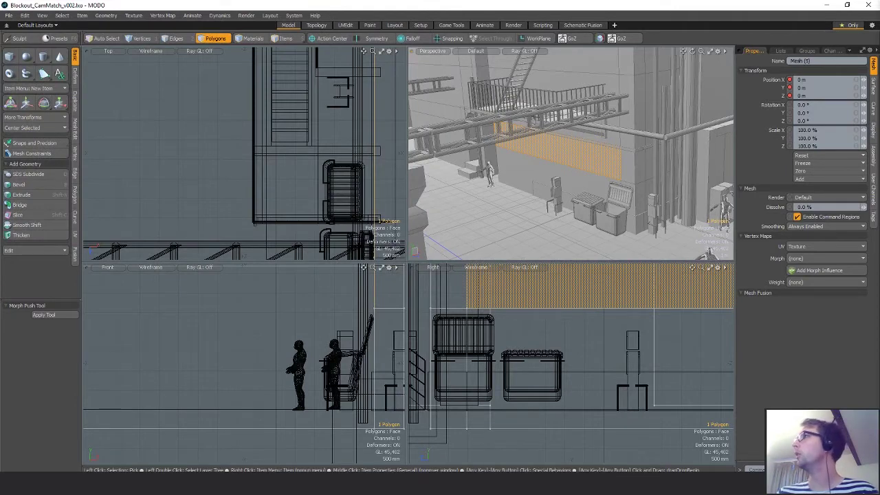
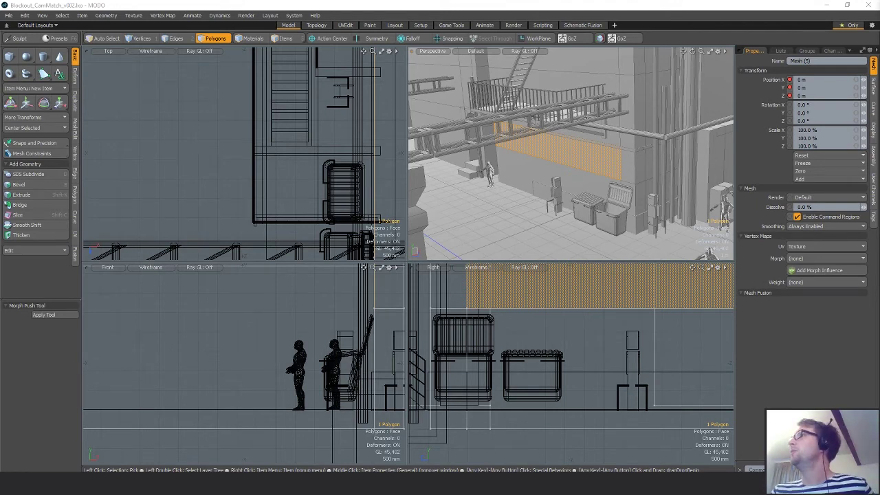
# Bring the Beyond_Human_Concept image into view, examine its alley area, and move it away again
pyautogui.moveTo(879, 86); pyautogui.dragTo(642, 55)
pyautogui.moveTo(460, 295); pyautogui.dragTo(447, 259)
pyautogui.moveTo(483, 282); pyautogui.dragTo(503, 270)
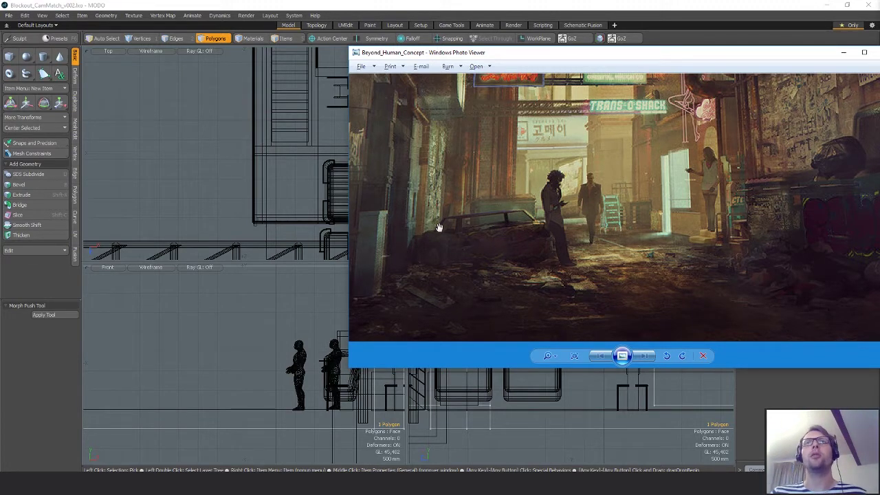
pyautogui.moveTo(650, 59); pyautogui.dragTo(879, 62)
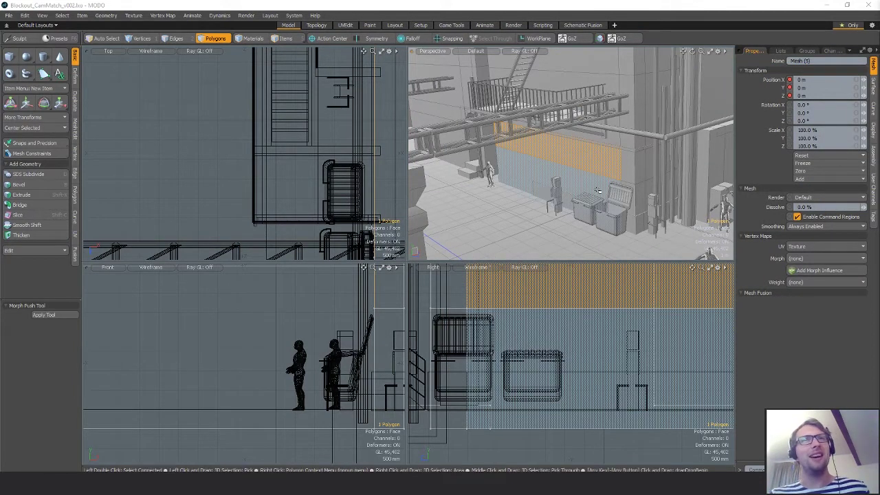
# Select the far end vertices of the low block mesh behind the access point and move them along positive Z to shorten it
pyautogui.keyDown('alt'); pyautogui.moveTo(559, 169); pyautogui.dragTo(591, 189); pyautogui.keyUp('alt')
pyautogui.scroll(4, 558, 180)
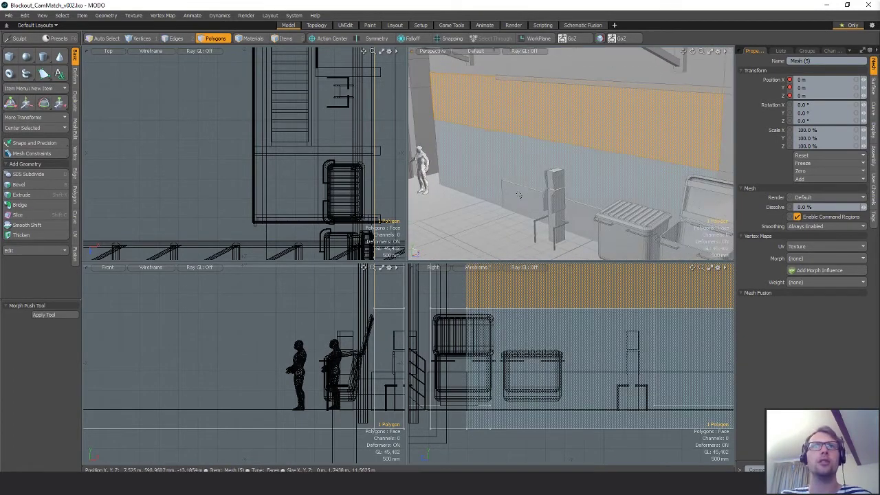
pyautogui.press('1')
pyautogui.press('5')
pyautogui.click(507, 187)
pyautogui.press('3')
pyautogui.keyDown('alt'); pyautogui.keyDown('shift'); pyautogui.moveTo(360, 115); pyautogui.dragTo(313, 205); pyautogui.keyUp('shift'); pyautogui.keyUp('alt')
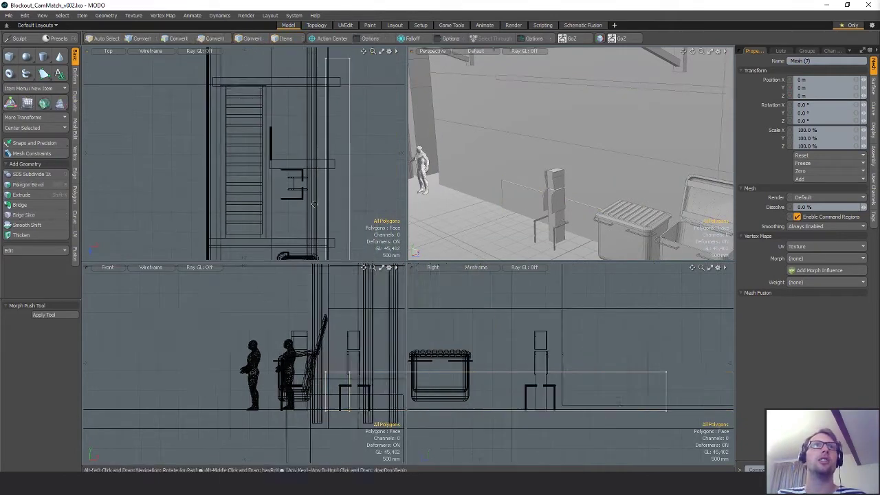
pyautogui.scroll(-3, 315, 203)
pyautogui.press('1')
pyautogui.press('w')
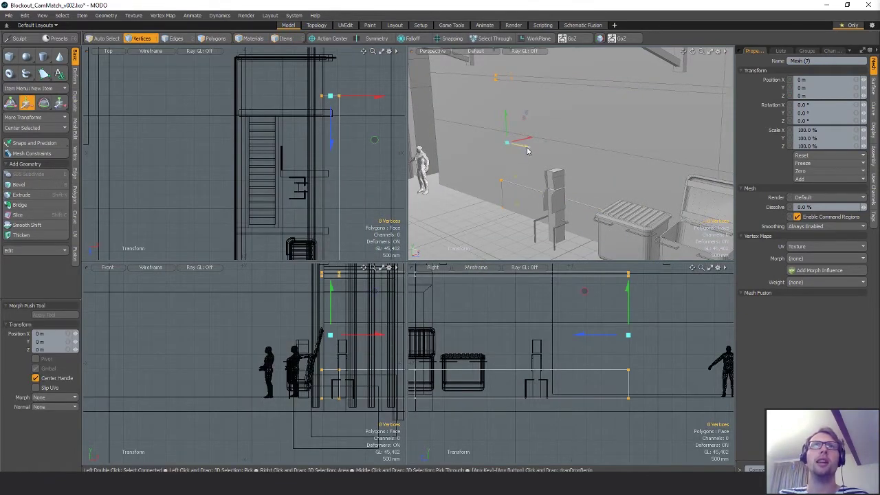
pyautogui.moveTo(331, 176); pyautogui.dragTo(331, 192)
# Select the 12 vertices at the far end of the building wall and move them 6.4 m along Z to shorten it
pyautogui.keyDown('alt'); pyautogui.moveTo(474, 182); pyautogui.dragTo(558, 162); pyautogui.keyUp('alt')
pyautogui.keyDown('alt'); pyautogui.moveTo(577, 117); pyautogui.dragTo(543, 125); pyautogui.keyUp('alt')
pyautogui.press('space')
pyautogui.press('3')
pyautogui.click(535, 125)
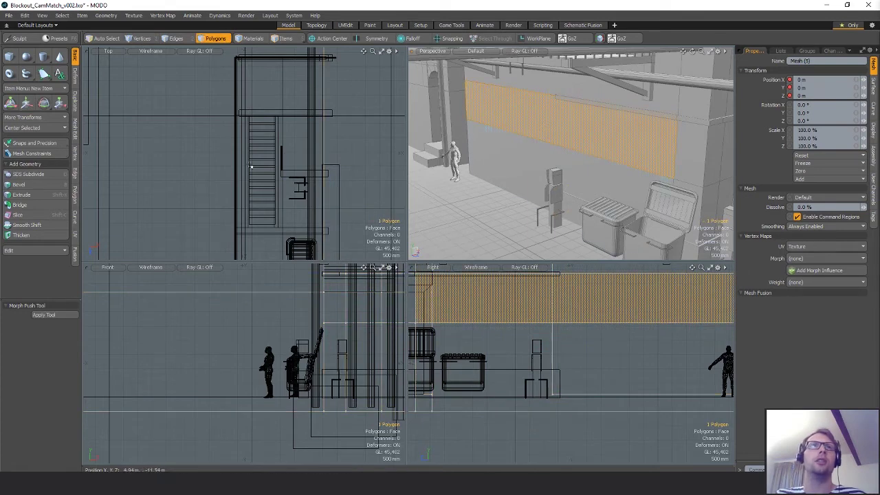
pyautogui.press('a')
pyautogui.press('1')
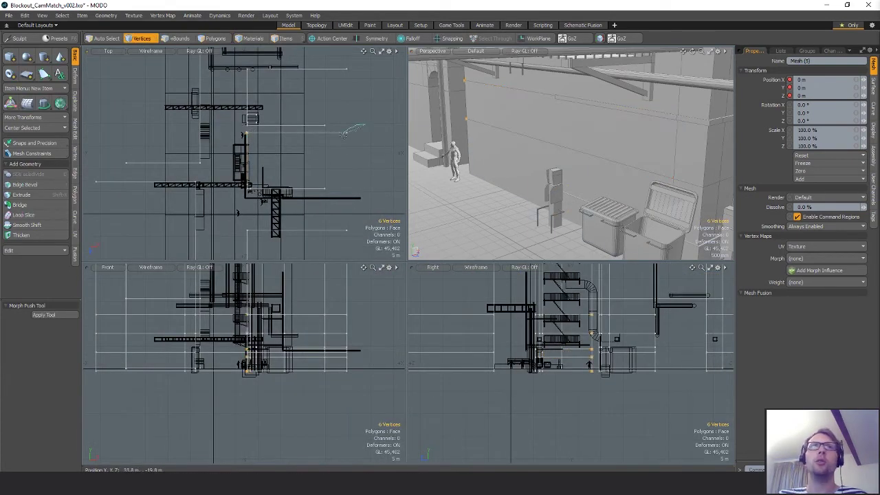
pyautogui.press('w')
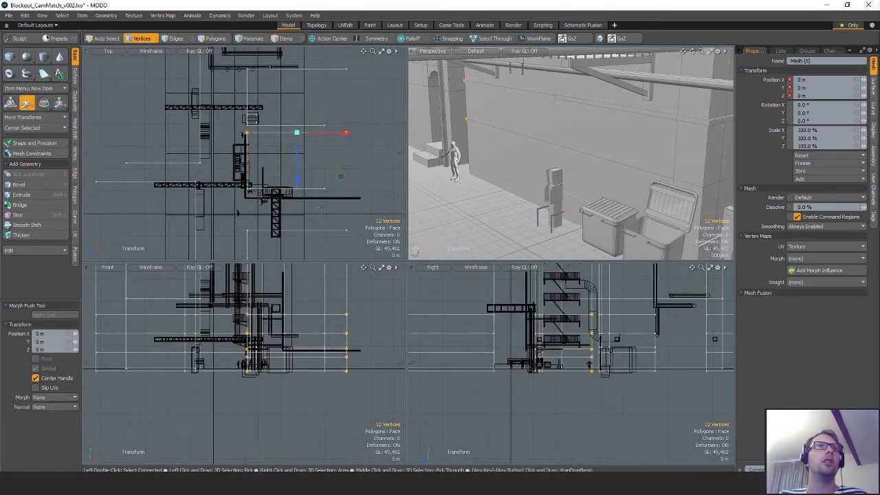
pyautogui.moveTo(296, 170); pyautogui.dragTo(296, 199)
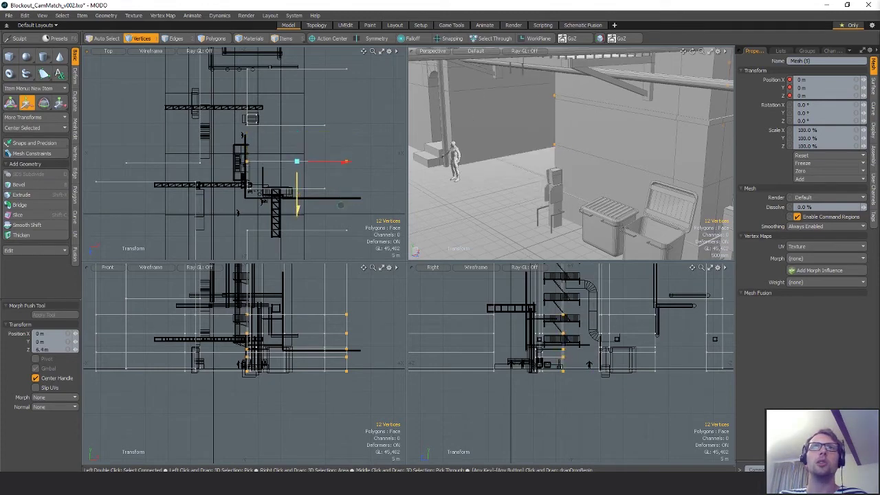
# Move the 12 end vertices of the building wall a further 340 mm along Z
pyautogui.scroll(3, 558, 197)
pyautogui.keyDown('alt'); pyautogui.moveTo(589, 202); pyautogui.dragTo(564, 158); pyautogui.keyUp('alt')
pyautogui.click(523, 158)
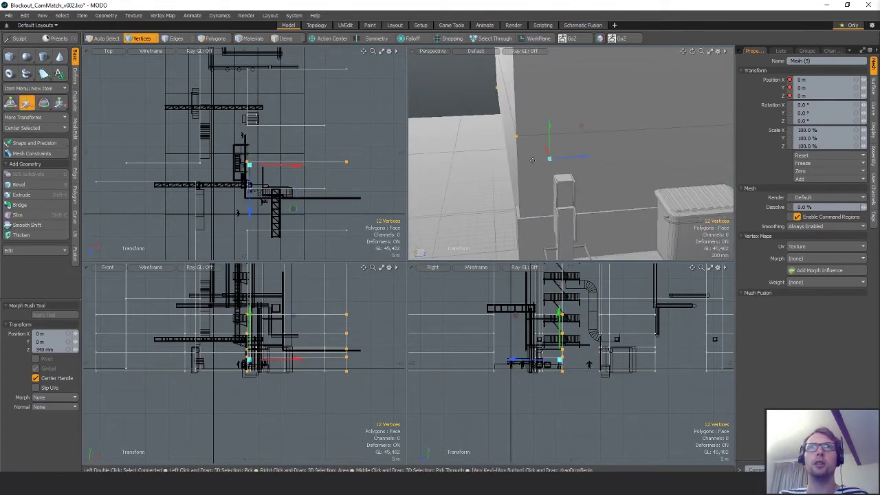
pyautogui.keyDown('alt'); pyautogui.moveTo(601, 195); pyautogui.dragTo(589, 194); pyautogui.keyUp('alt')
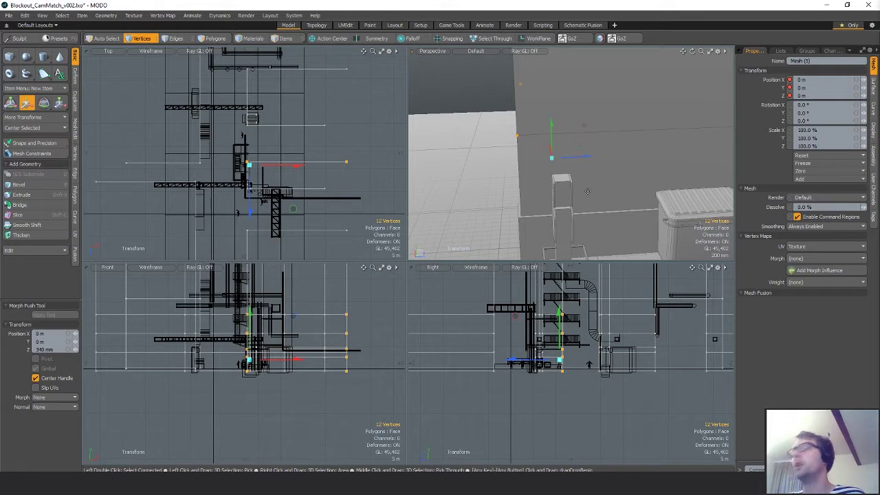
pyautogui.keyDown('alt'); pyautogui.moveTo(549, 185); pyautogui.dragTo(590, 202); pyautogui.keyUp('alt')
# Select the wall polygon directly above the low base block and examine the corner where the wall meets the base
pyautogui.press('space')
pyautogui.press('5')
pyautogui.click(576, 229)
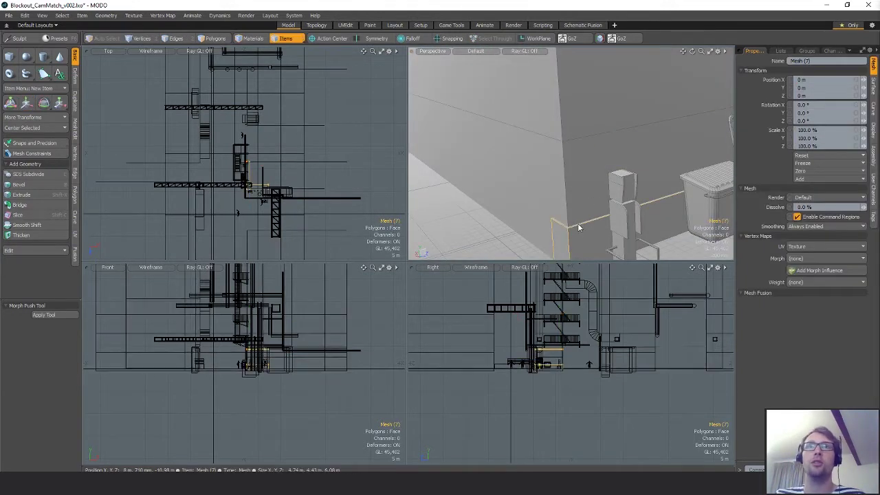
pyautogui.click(579, 221)
pyautogui.press('3')
pyautogui.click(589, 224)
pyautogui.keyDown('alt'); pyautogui.moveTo(590, 237); pyautogui.dragTo(607, 222); pyautogui.keyUp('alt')
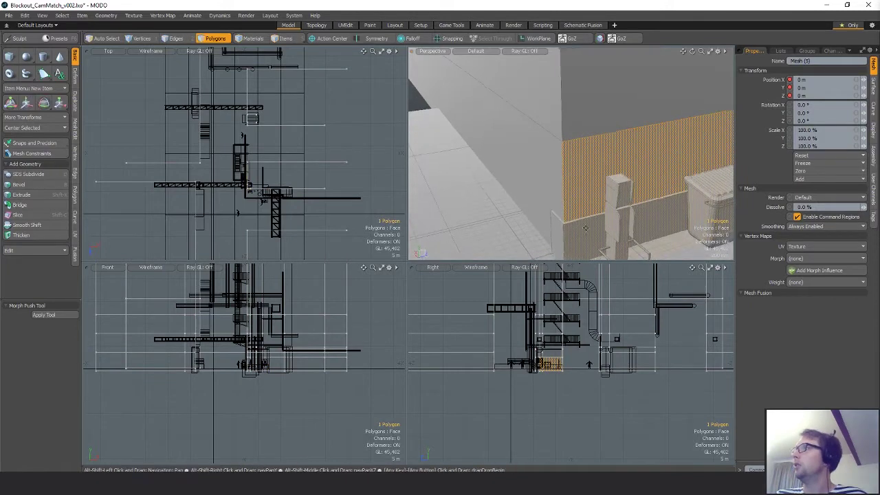
pyautogui.scroll(3, 608, 220)
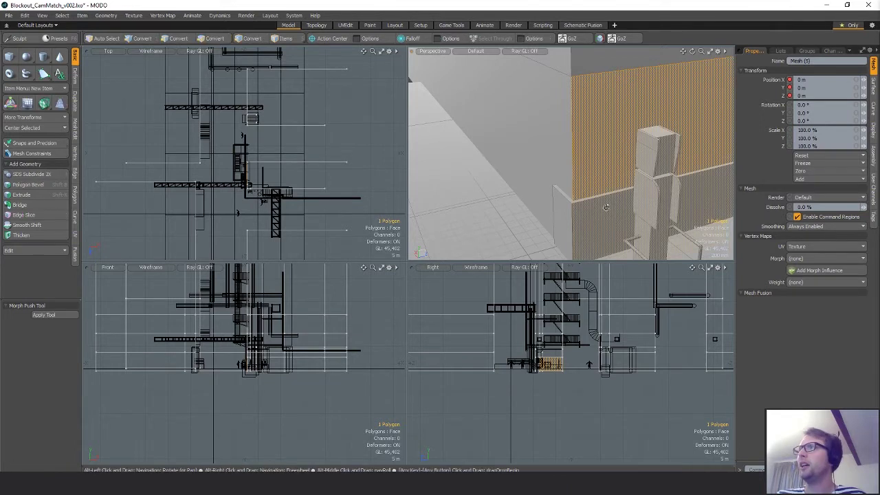
pyautogui.keyDown('alt'); pyautogui.keyDown('shift'); pyautogui.moveTo(604, 205); pyautogui.dragTo(608, 205); pyautogui.keyUp('shift'); pyautogui.keyUp('alt')
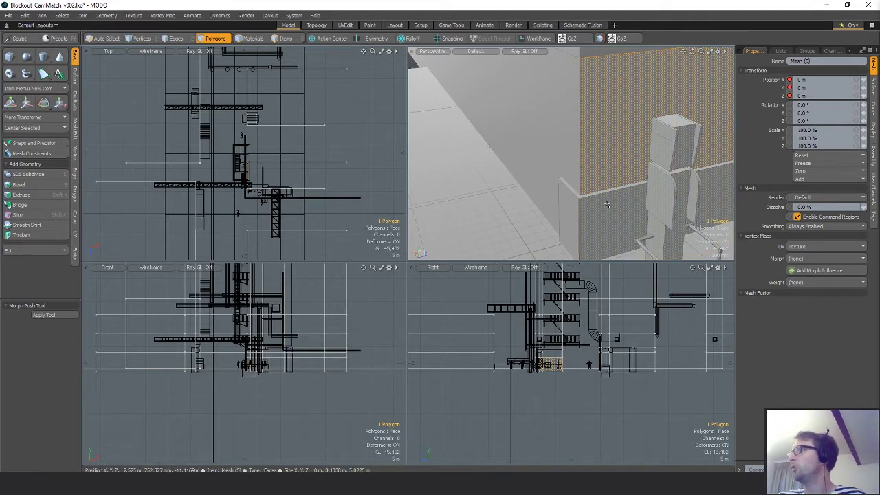
pyautogui.keyDown('alt'); pyautogui.moveTo(586, 220); pyautogui.dragTo(587, 206); pyautogui.keyUp('alt')
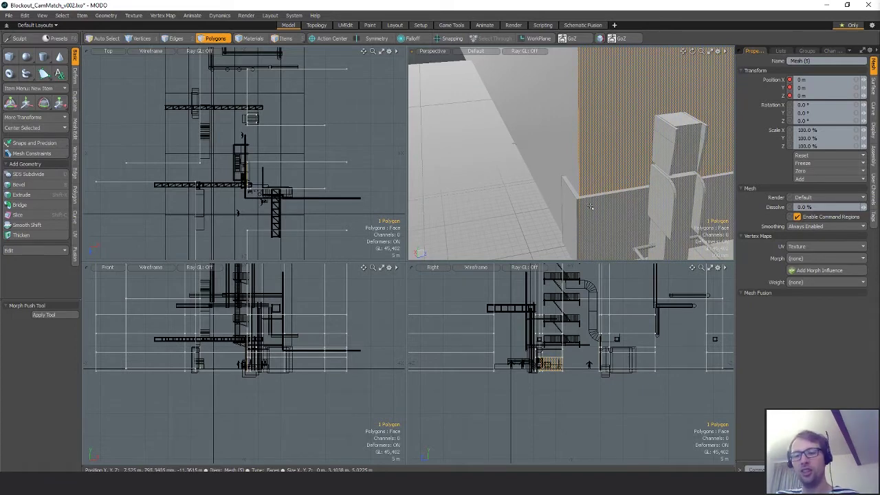
# Add a loop slice at 90% near the end of the low base block, behind the access point
pyautogui.press('5')
pyautogui.click(596, 211)
pyautogui.press('3')
pyautogui.doubleClick(596, 198)
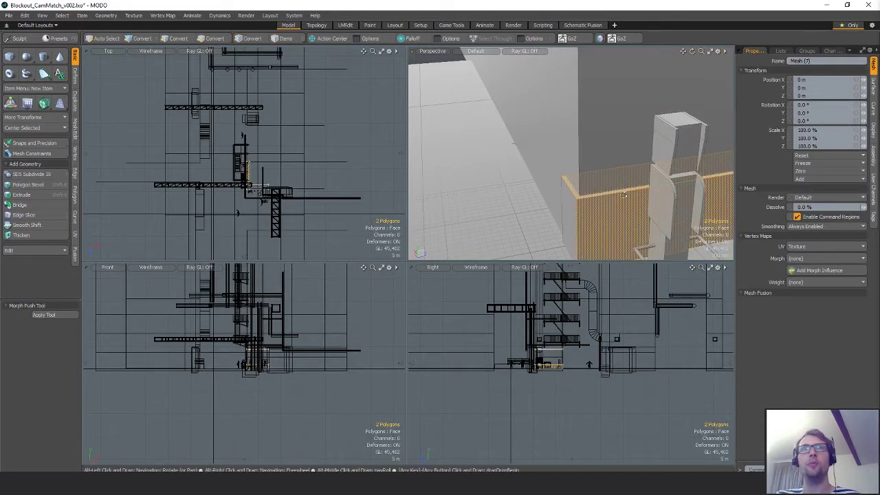
pyautogui.hotkey('alt', 'c')
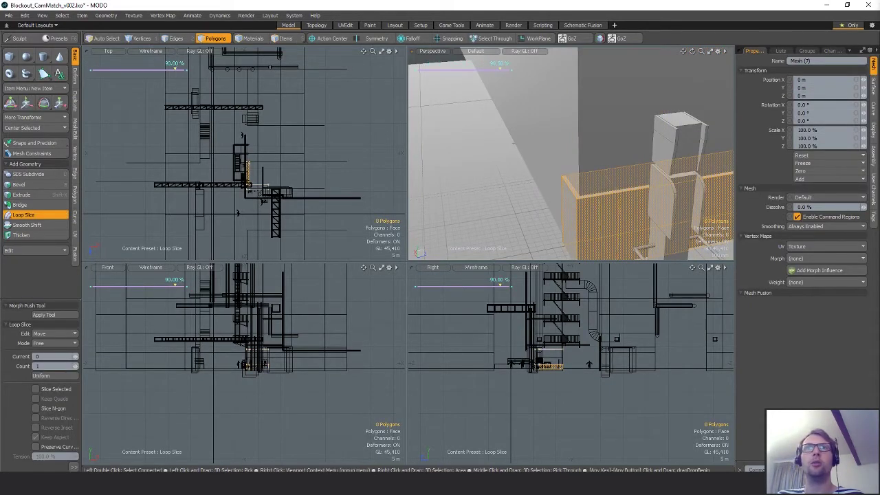
pyautogui.press('q')
# Extrude the side polygon at the end of the base block 3.58 m along X around the building corner
pyautogui.keyDown('alt'); pyautogui.moveTo(514, 145); pyautogui.dragTo(376, 169); pyautogui.keyUp('alt')
pyautogui.click(507, 198)
pyautogui.click(510, 206)
pyautogui.hotkey('ctrl', '1')
pyautogui.click(554, 151)
pyautogui.click(574, 192)
pyautogui.keyDown('alt'); pyautogui.moveTo(545, 201); pyautogui.dragTo(502, 170); pyautogui.keyUp('alt')
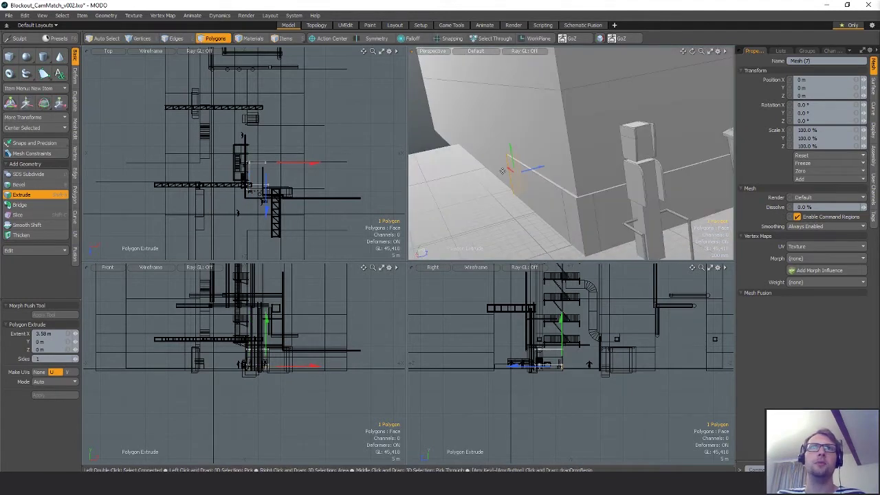
pyautogui.press('q')
pyautogui.click(471, 220)
# Select the whole network access point at the wall's far end and move it along negative Z, past the wall corner
pyautogui.keyDown('alt'); pyautogui.moveTo(472, 220); pyautogui.dragTo(588, 153); pyautogui.keyUp('alt')
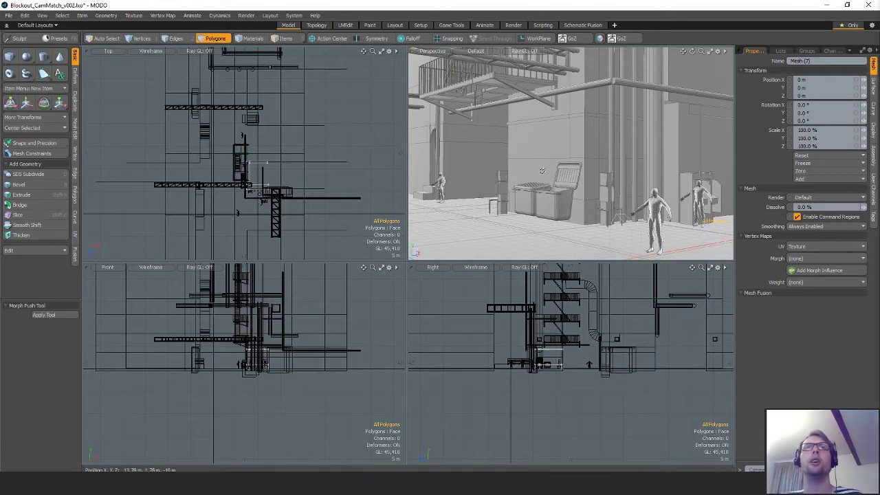
pyautogui.keyDown('alt'); pyautogui.moveTo(542, 171); pyautogui.dragTo(584, 180); pyautogui.keyUp('alt')
pyautogui.press('5')
pyautogui.press('3')
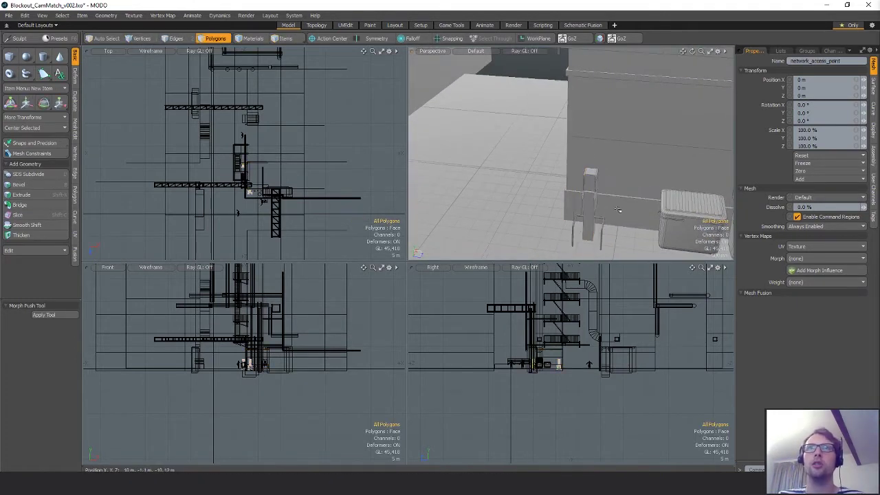
pyautogui.press('w')
pyautogui.keyDown('alt'); pyautogui.moveTo(620, 203); pyautogui.dragTo(292, 178); pyautogui.keyUp('alt')
pyautogui.scroll(8, 249, 163)
pyautogui.press('q')
pyautogui.doubleClick(205, 165)
pyautogui.press('w')
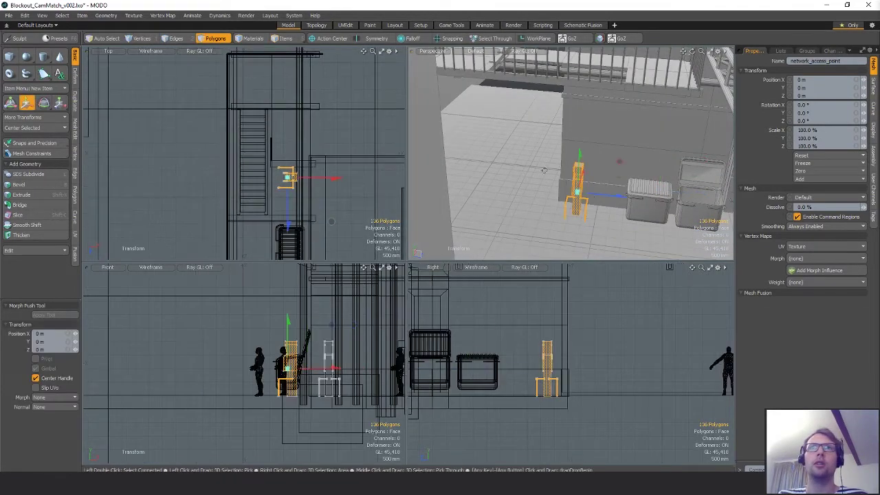
pyautogui.moveTo(612, 197); pyautogui.dragTo(631, 166)
# Select the 20 far end vertices of the building wall and base block and move them -2.15 m along Z
pyautogui.press('5')
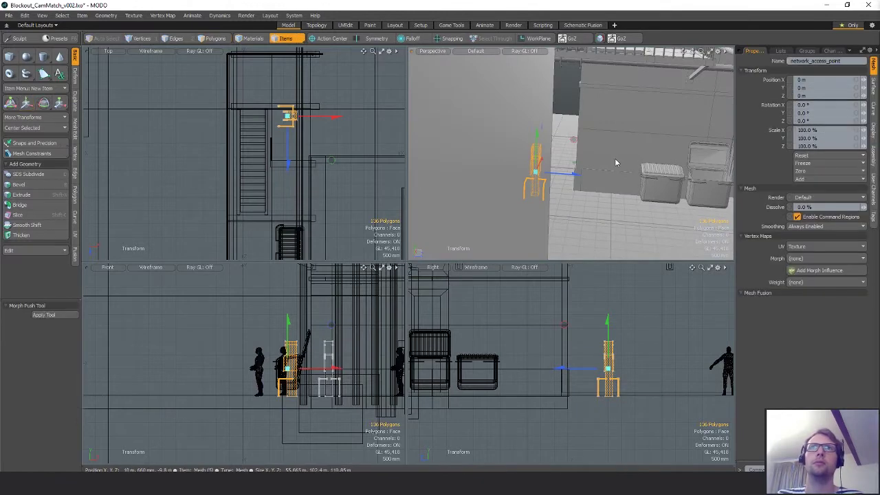
pyautogui.click(614, 159)
pyautogui.keyDown('shift'); pyautogui.click(597, 180); pyautogui.keyUp('shift')
pyautogui.press('1')
pyautogui.scroll(-5, 193, 172)
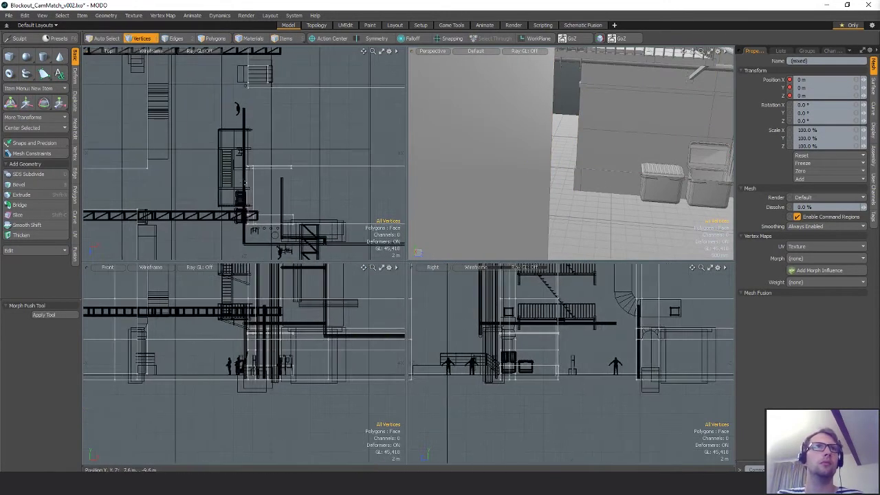
pyautogui.moveTo(653, 176); pyautogui.dragTo(652, 177, button='right')
pyautogui.moveTo(349, 208)
pyautogui.keyDown('alt'); pyautogui.mouseDown()
pyautogui.moveTo(353, 216)
pyautogui.moveTo(358, 203)
pyautogui.mouseUp(); pyautogui.keyUp('alt')
pyautogui.press('w')
pyautogui.scroll(-5, 494, 220)
pyautogui.keyDown('alt'); pyautogui.moveTo(495, 220); pyautogui.dragTo(581, 187); pyautogui.keyUp('alt')
pyautogui.hotkey('shift', 'a')
pyautogui.scroll(5, 570, 185)
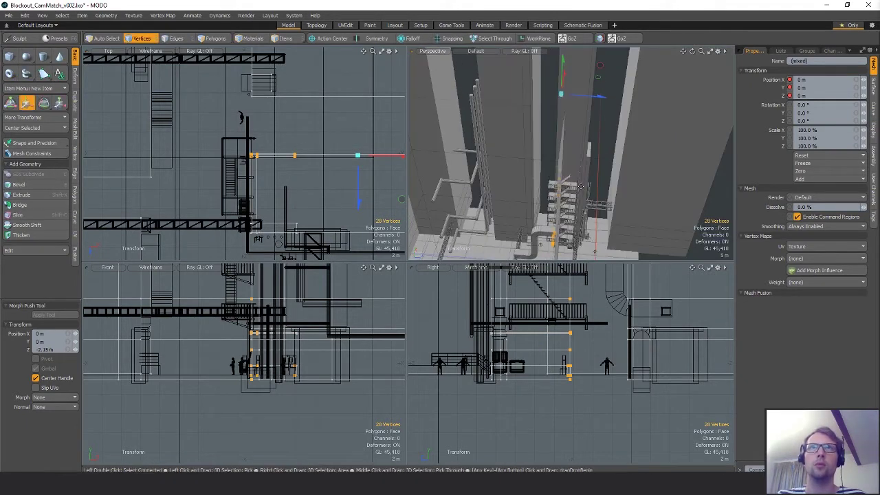
pyautogui.scroll(-1, 581, 361)
pyautogui.keyDown('alt'); pyautogui.keyDown('shift'); pyautogui.moveTo(581, 361); pyautogui.dragTo(581, 417); pyautogui.keyUp('shift'); pyautogui.keyUp('alt')
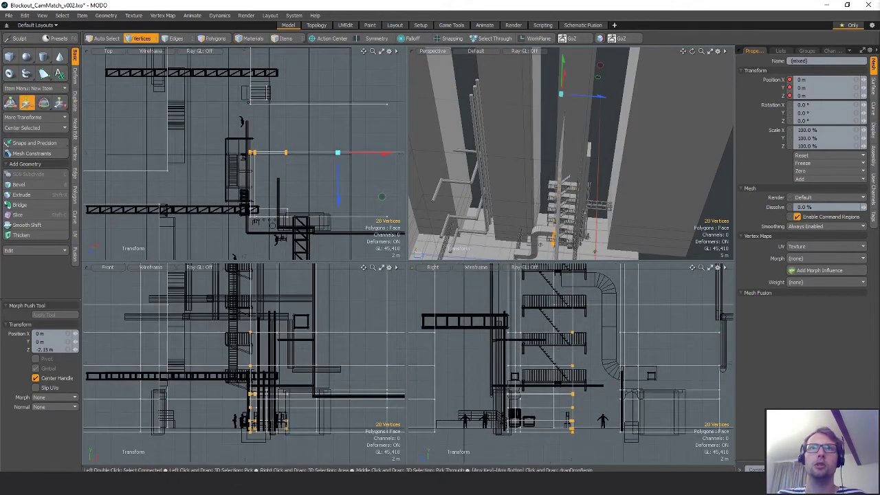
# Move the 20 end vertices of the wall and base block another -200 mm along Z behind the access point
pyautogui.press('space')
pyautogui.press('space')
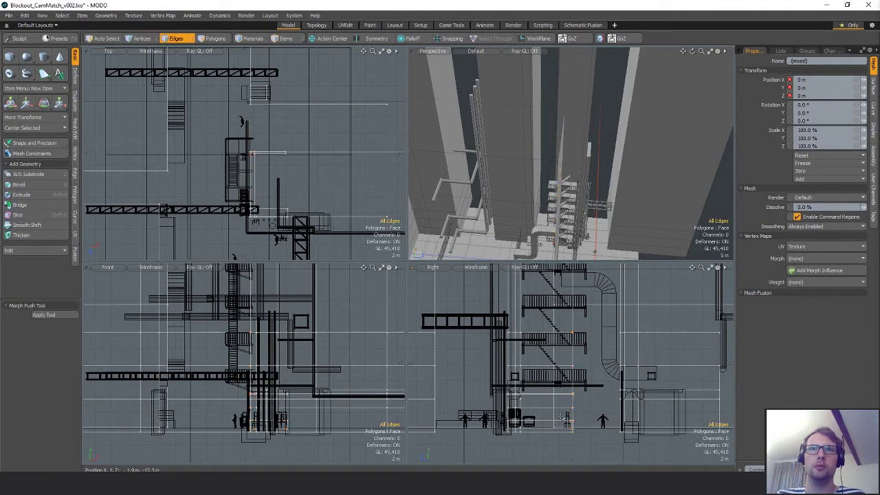
pyautogui.press('space')
pyautogui.hotkey('shift', 'a')
pyautogui.press('space')
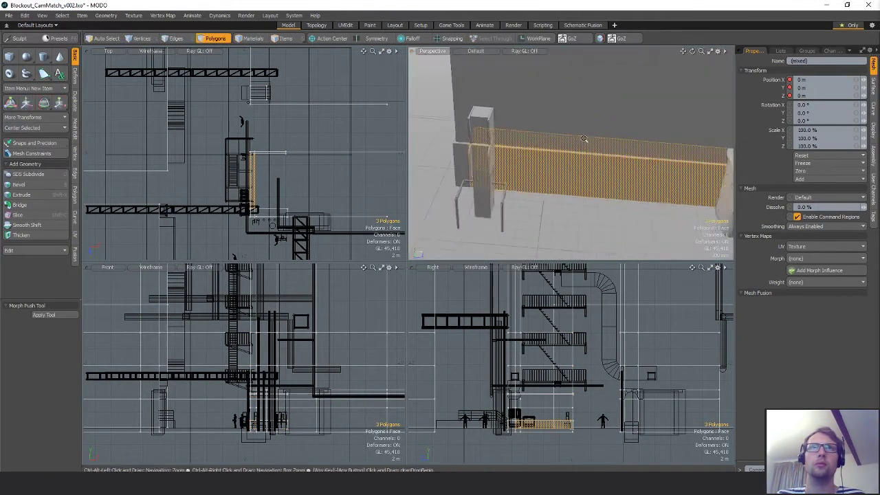
pyautogui.press('w')
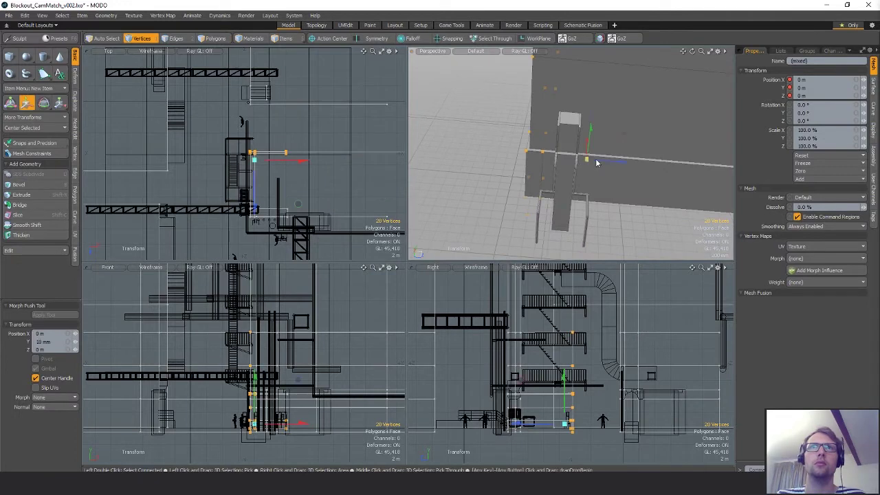
pyautogui.moveTo(605, 161); pyautogui.dragTo(599, 160)
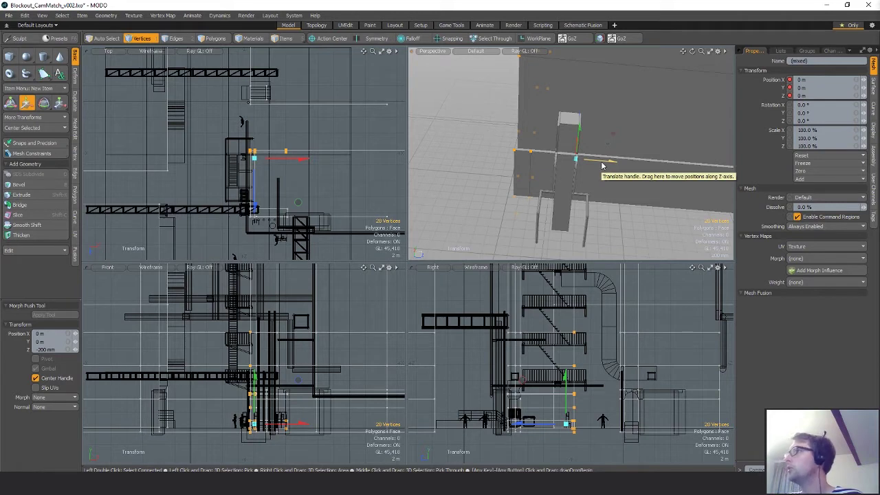
pyautogui.keyDown('alt'); pyautogui.moveTo(601, 165); pyautogui.dragTo(531, 100); pyautogui.keyUp('alt')
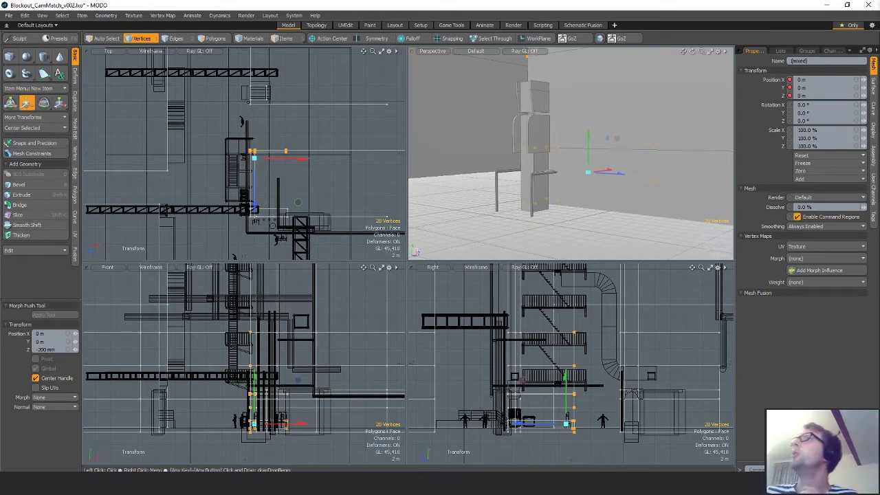
# Bring the Beyond_Human_Concept image into view, inspect the street-level figures and alley, and move it away again
pyautogui.moveTo(345, 26); pyautogui.dragTo(333, 38)
pyautogui.scroll(6, 432, 253)
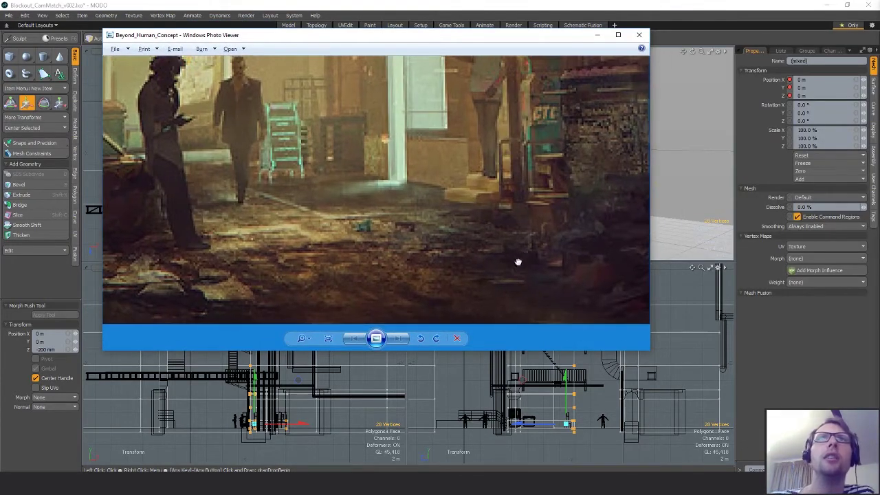
pyautogui.scroll(-3, 507, 253)
pyautogui.moveTo(494, 244); pyautogui.dragTo(482, 237)
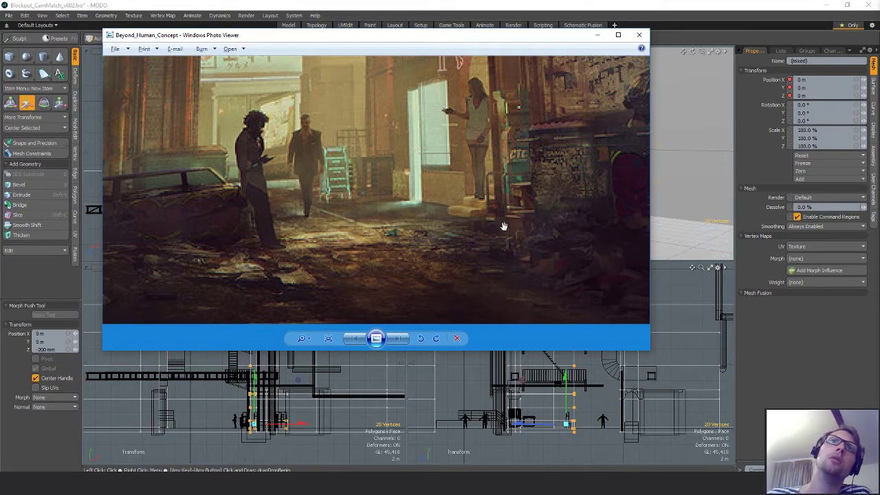
pyautogui.moveTo(450, 42); pyautogui.dragTo(879, 45)
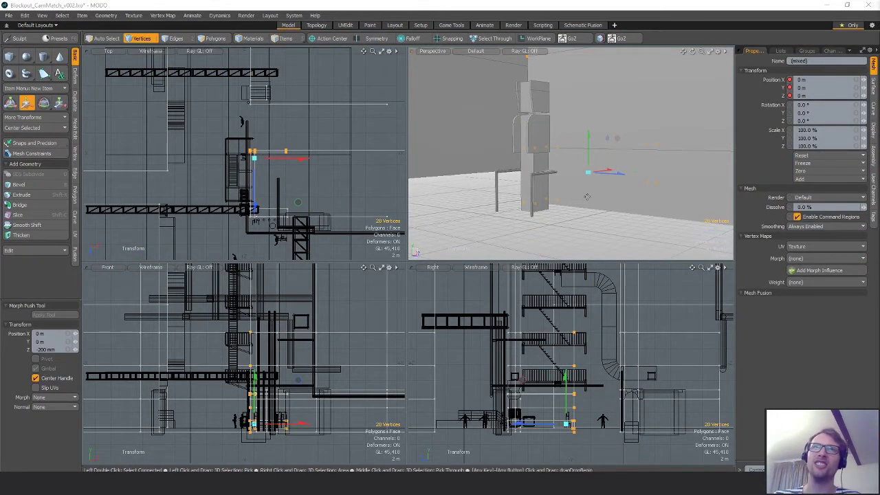
# Adjust the wall end vertices along Z, and move the wall's outer end vertices along negative X to shorten its end face
pyautogui.keyDown('alt'); pyautogui.moveTo(562, 191); pyautogui.dragTo(632, 204); pyautogui.keyUp('alt')
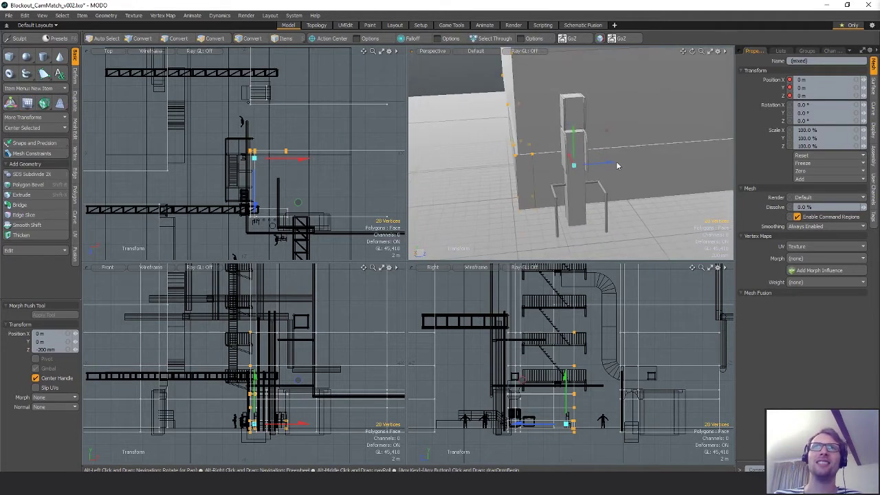
pyautogui.moveTo(614, 162); pyautogui.dragTo(604, 196)
pyautogui.scroll(-3, 573, 168)
pyautogui.scroll(-4, 325, 184)
pyautogui.press('q')
pyautogui.moveTo(361, 153); pyautogui.dragTo(384, 180, button='right')
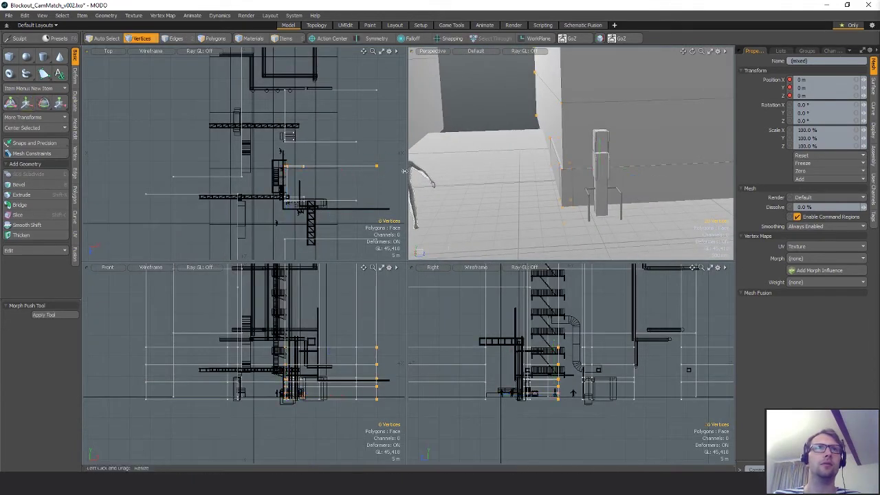
pyautogui.press('w')
pyautogui.moveTo(391, 167); pyautogui.dragTo(335, 167)
pyautogui.press('q')
pyautogui.click(343, 169)
# Create a new mesh item and add a 1 m unit cube to it
pyautogui.moveTo(613, 180)
pyautogui.keyDown('alt'); pyautogui.mouseDown()
pyautogui.moveTo(577, 181)
pyautogui.moveTo(602, 182)
pyautogui.mouseUp(); pyautogui.keyUp('alt')
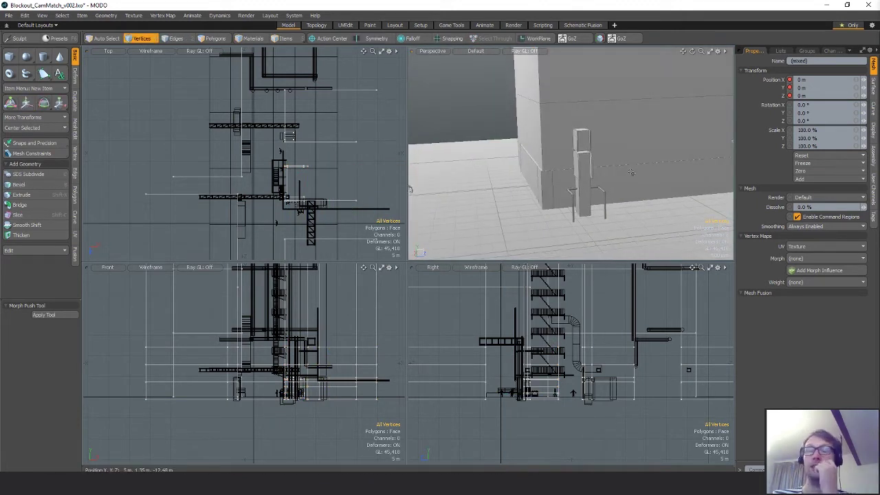
pyautogui.keyDown('alt'); pyautogui.moveTo(652, 198); pyautogui.dragTo(518, 185); pyautogui.keyUp('alt')
pyautogui.scroll(10, 334, 159)
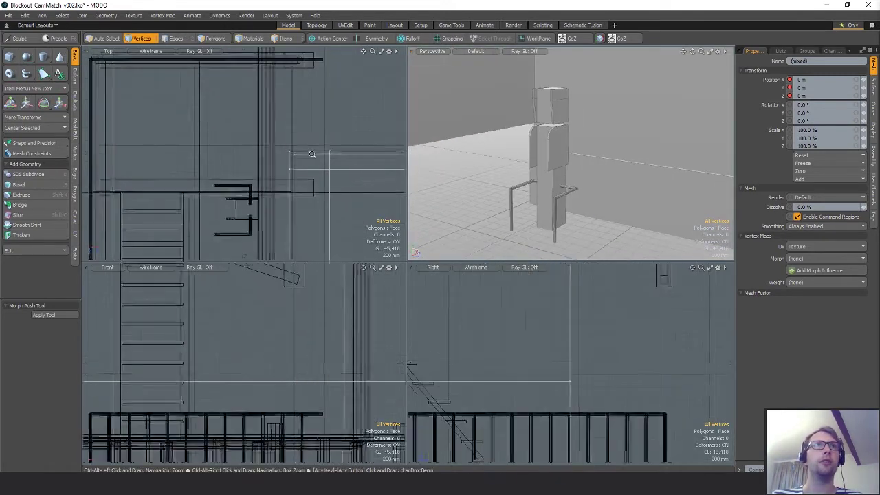
pyautogui.keyDown('alt'); pyautogui.moveTo(630, 169); pyautogui.dragTo(593, 176); pyautogui.keyUp('alt')
pyautogui.press('n')
pyautogui.keyDown('alt'); pyautogui.moveTo(551, 203); pyautogui.dragTo(539, 205); pyautogui.keyUp('alt')
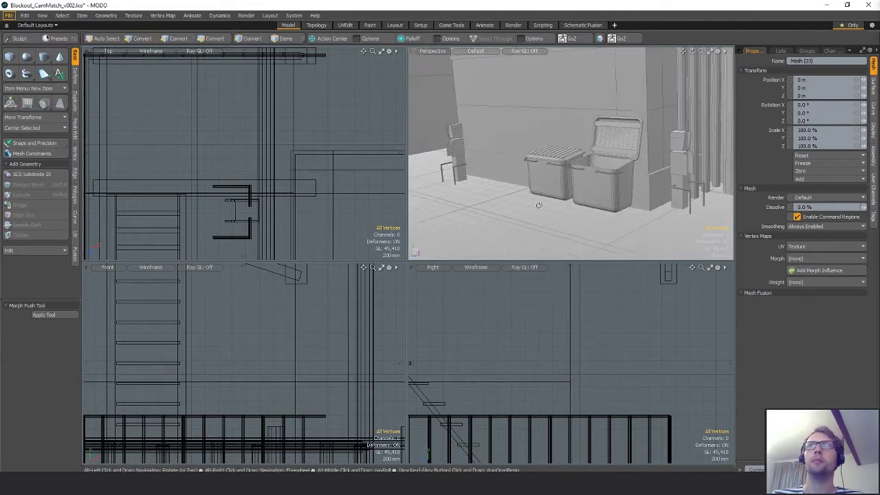
pyautogui.press('1')
pyautogui.click(9, 57)
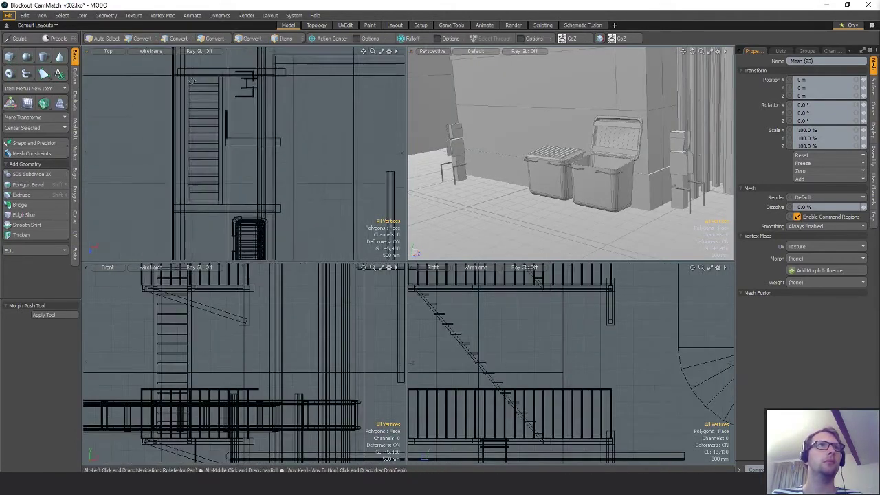
pyautogui.hotkey('shift', 'a')
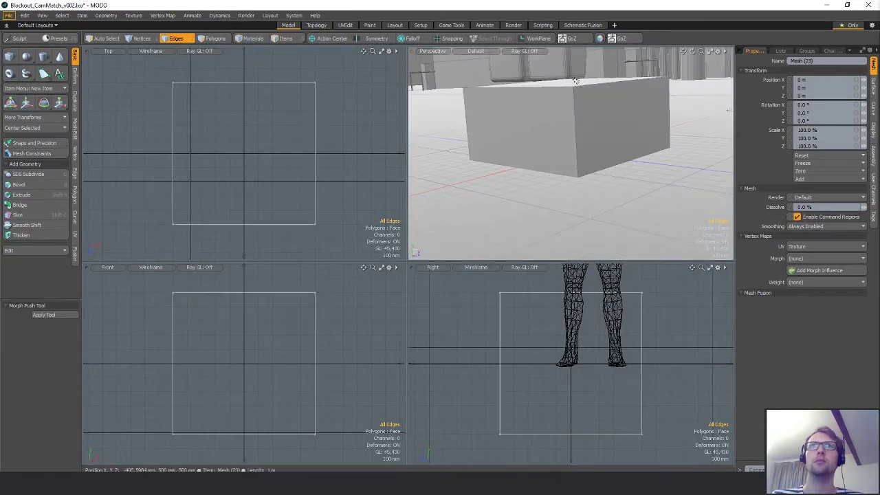
# Delete every face of the cube except its top polygon
pyautogui.press('space')
pyautogui.keyDown('alt'); pyautogui.moveTo(612, 138); pyautogui.dragTo(575, 154); pyautogui.keyUp('alt')
pyautogui.click(548, 149)
pyautogui.click(573, 102)
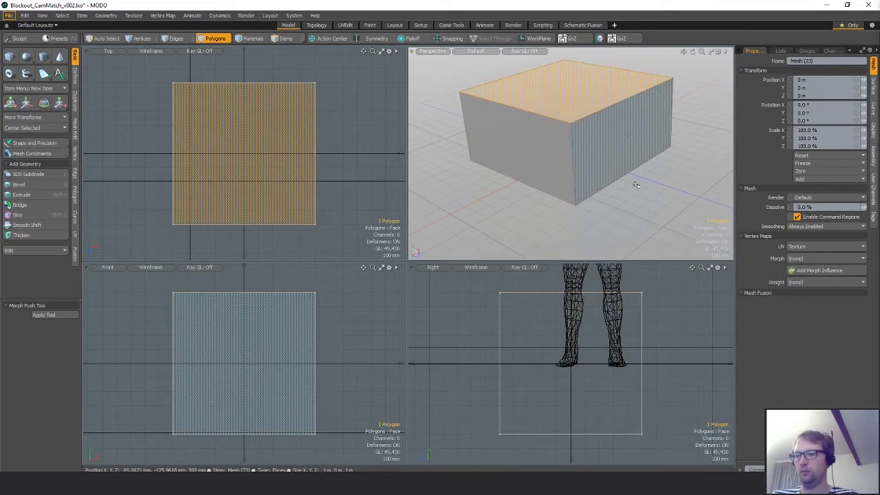
pyautogui.press(']')
pyautogui.press('Delete')
pyautogui.scroll(-4, 567, 110)
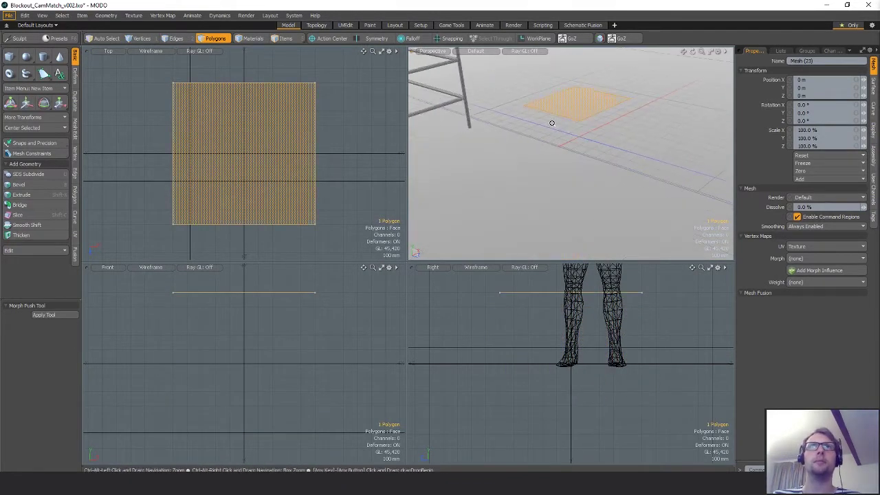
# Divide the square polygon into four equal strips using Loop Slice with a count of 3
pyautogui.hotkey('alt', 'c')
pyautogui.keyDown('alt'); pyautogui.moveTo(591, 111); pyautogui.dragTo(556, 161); pyautogui.keyUp('alt')
pyautogui.scroll(3, 542, 171)
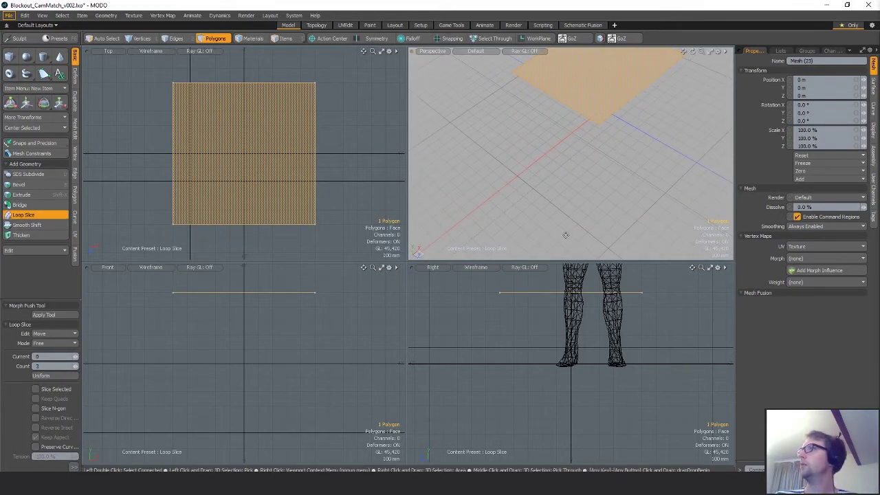
pyautogui.keyDown('alt'); pyautogui.keyDown('shift'); pyautogui.moveTo(675, 142); pyautogui.dragTo(663, 230); pyautogui.keyUp('shift'); pyautogui.keyUp('alt')
pyautogui.press('q')
pyautogui.moveTo(570, 165); pyautogui.dragTo(603, 140)
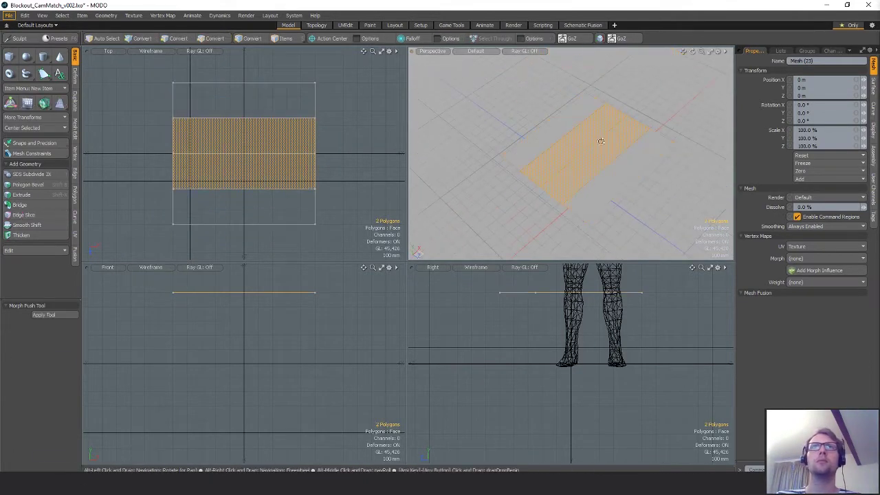
# Try to slice the strips crosswise with a second Loop Slice
pyautogui.hotkey('alt', 'c')
pyautogui.press('q')
pyautogui.click(672, 199)
pyautogui.hotkey('ctrl', 'z')
pyautogui.hotkey('ctrl', 'z')
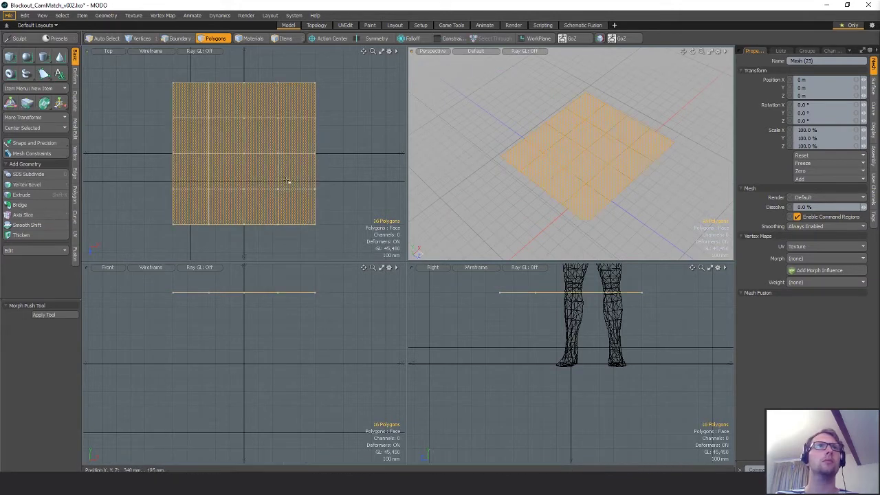
pyautogui.hotkey('ctrl', 'shift', 'z')
pyautogui.hotkey('ctrl', 'shift', 'z')
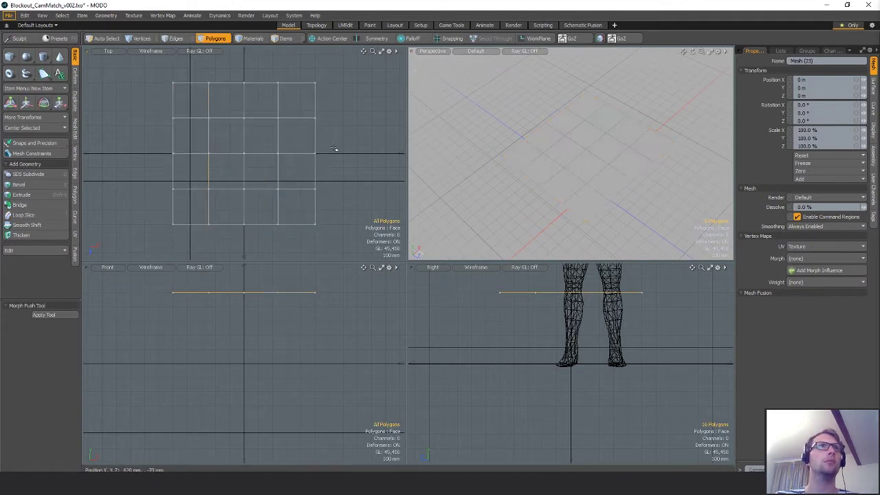
pyautogui.hotkey('ctrl', 'z')
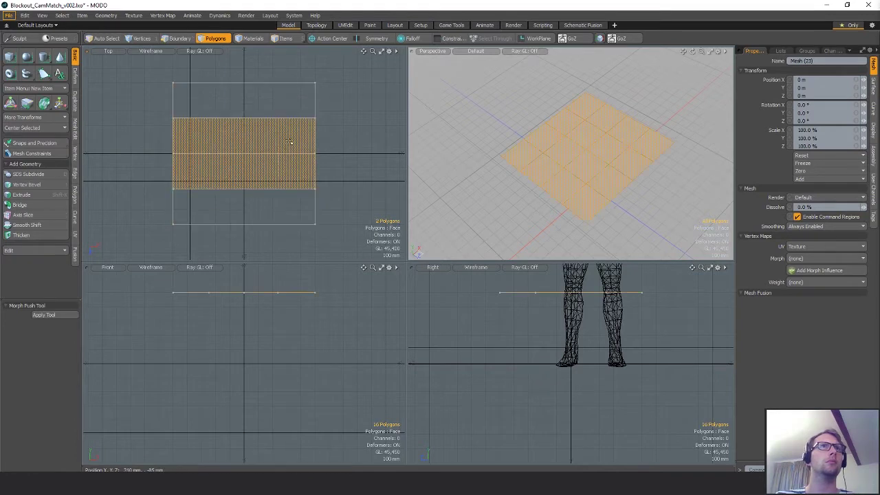
# Loop-slice the strips crosswise with uniform spacing to form a four-by-four grid
pyautogui.hotkey('alt', 'c')
pyautogui.click(45, 378)
pyautogui.press('space')
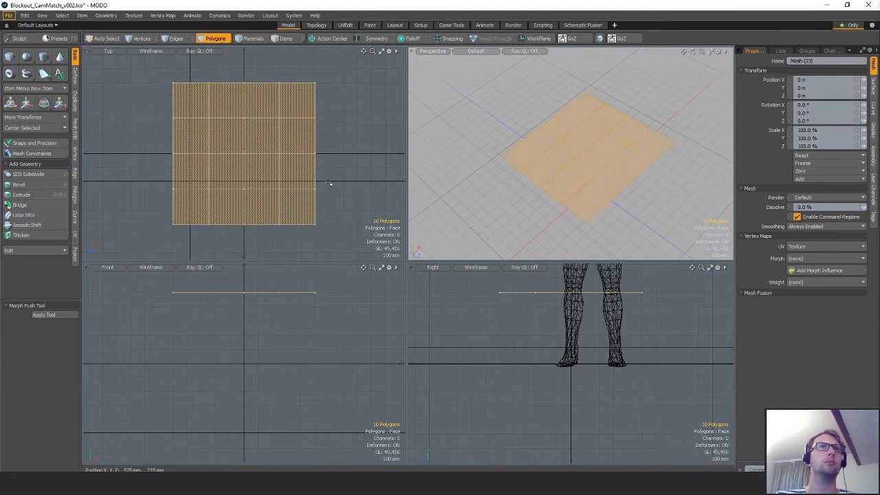
# Raise the four inner polygons of the grid along Y and lift the centre vertex slightly higher to form a low mound
pyautogui.click(331, 183)
pyautogui.moveTo(256, 167); pyautogui.dragTo(252, 137)
pyautogui.press('w')
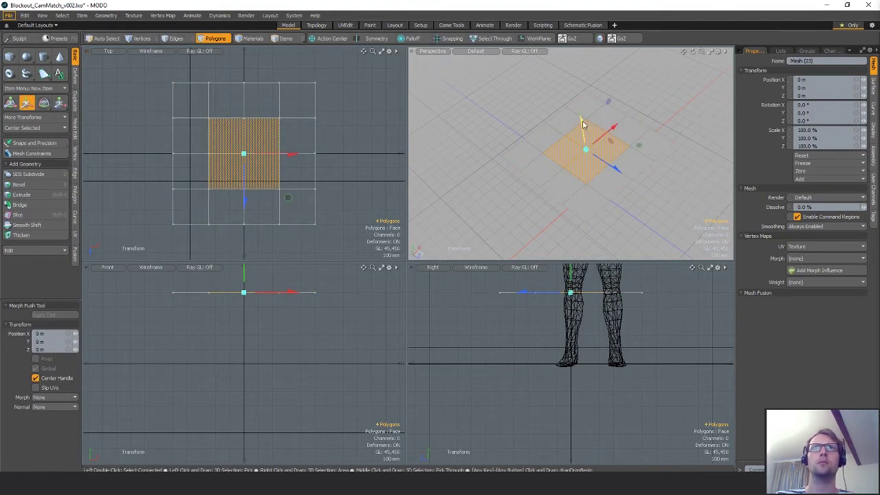
pyautogui.moveTo(582, 123); pyautogui.dragTo(580, 112)
pyautogui.press('1')
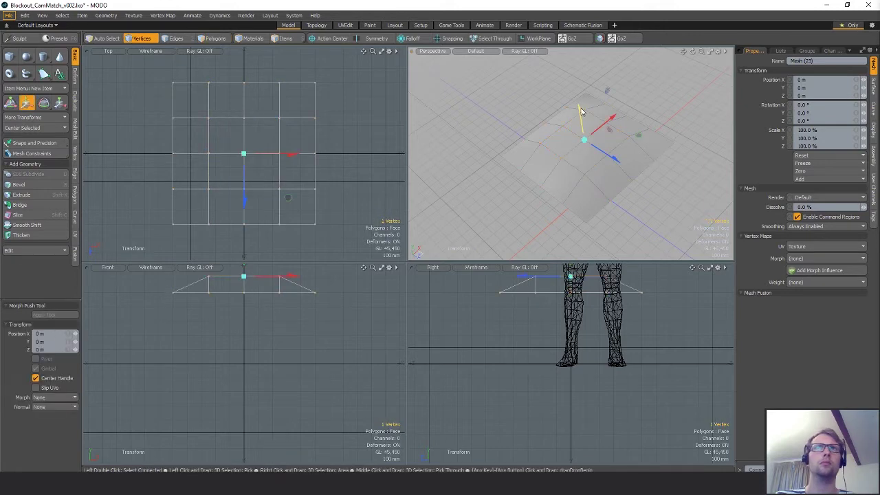
pyautogui.press('space')
pyautogui.click(330, 191)
# Move the whole mound to the ground in front of the two containers and scale it up uniformly
pyautogui.scroll(-5, 330, 190)
pyautogui.press('w')
pyautogui.press('r')
pyautogui.scroll(-2, 330, 190)
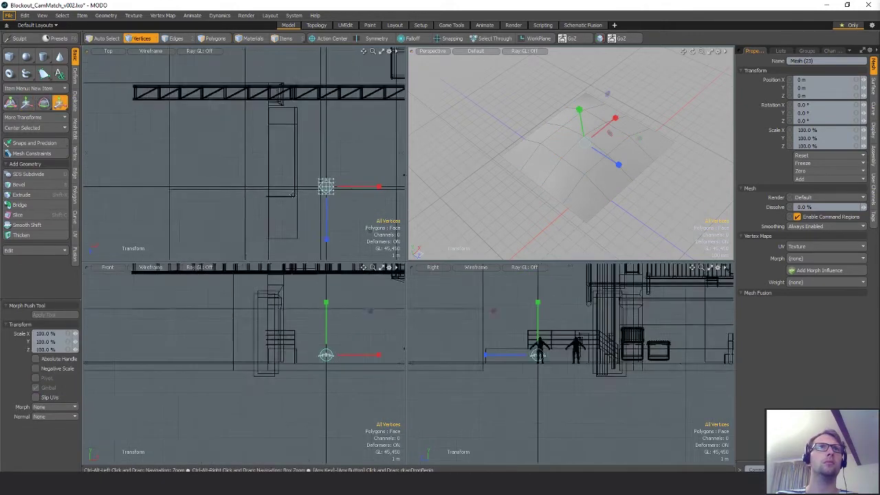
pyautogui.keyDown('alt'); pyautogui.moveTo(370, 236); pyautogui.dragTo(349, 130); pyautogui.keyUp('alt')
pyautogui.press('w')
pyautogui.hotkey('shift', 'a')
pyautogui.hotkey('shift', 'a')
pyautogui.keyDown('alt'); pyautogui.moveTo(634, 202); pyautogui.dragTo(601, 180); pyautogui.keyUp('alt')
pyautogui.press('space')
pyautogui.press('w')
pyautogui.press('r')
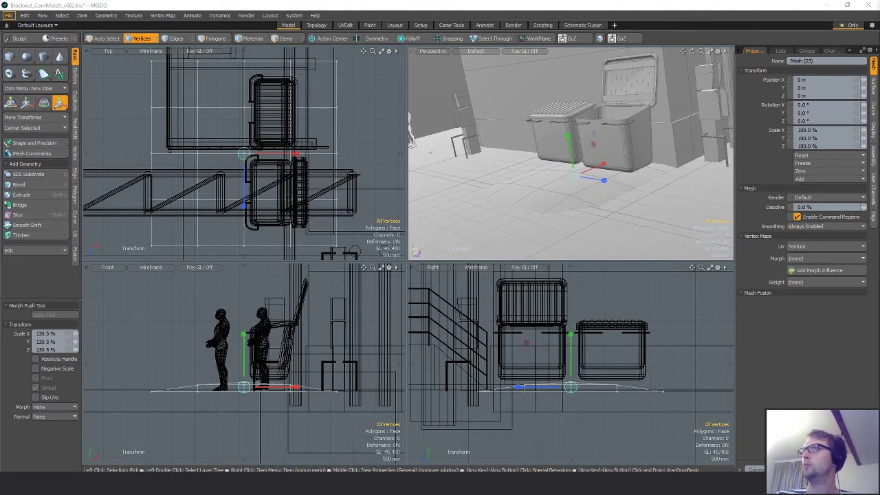
# Narrow the mound along X, shift it about 300 mm along X toward the containers, and scale it up slightly
pyautogui.keyDown('alt'); pyautogui.moveTo(629, 98); pyautogui.dragTo(611, 138); pyautogui.keyUp('alt')
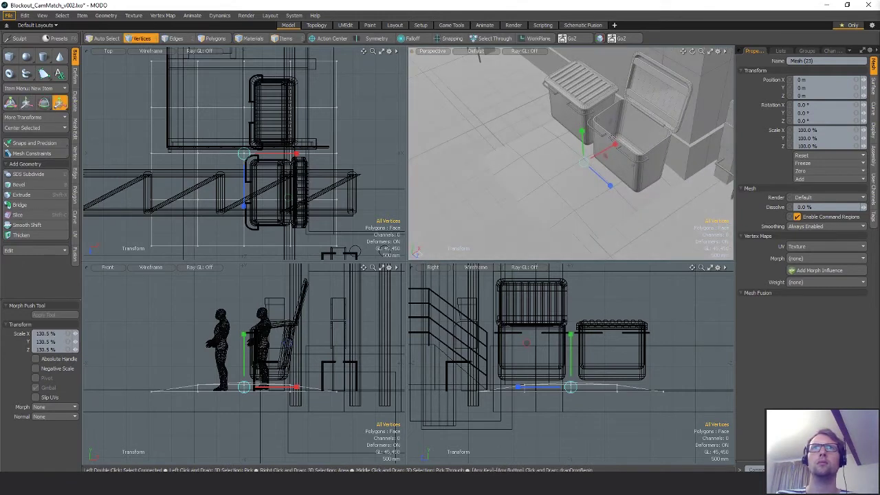
pyautogui.press('w')
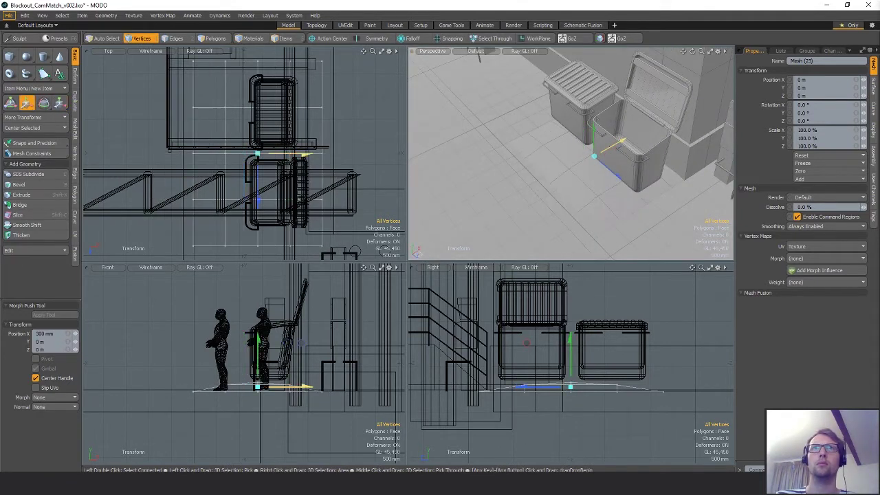
pyautogui.keyDown('alt'); pyautogui.moveTo(618, 142); pyautogui.dragTo(607, 167); pyautogui.keyUp('alt')
pyautogui.press('r')
pyautogui.press('space')
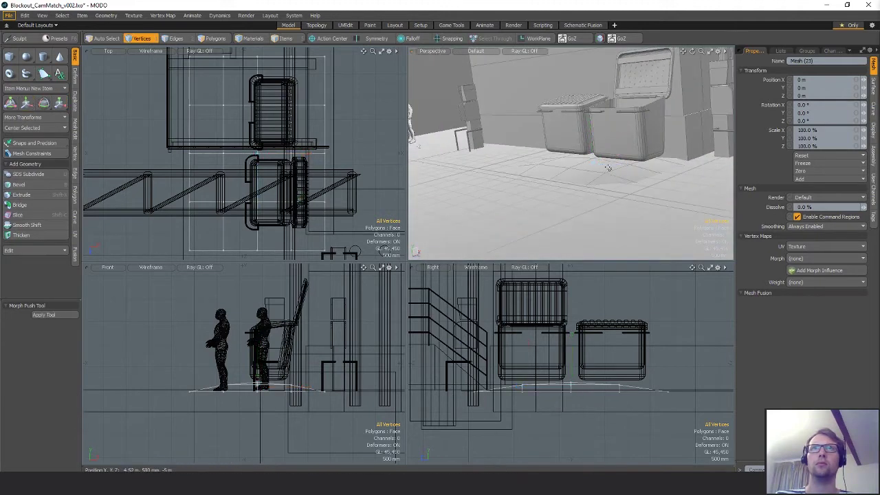
# Select all the mound's polygons, scale their height to about 177%, and move the mound vertically to sit at ground level
pyautogui.press('space')
pyautogui.press('space')
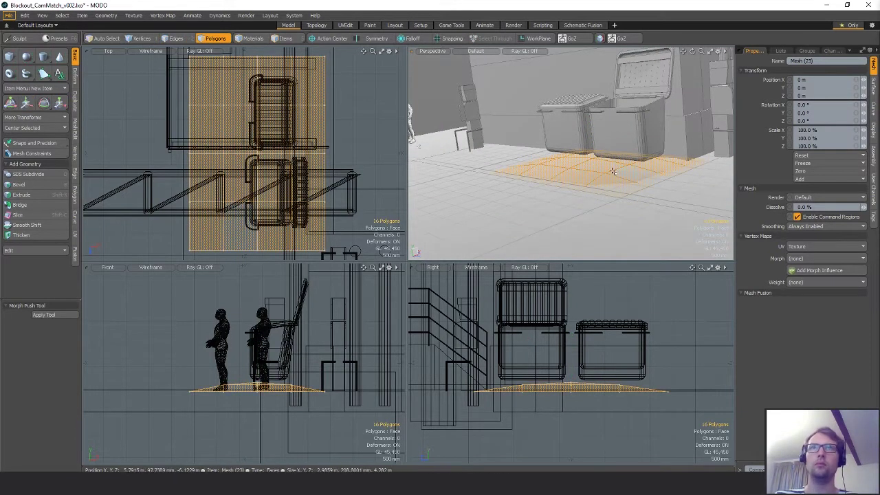
pyautogui.press('r')
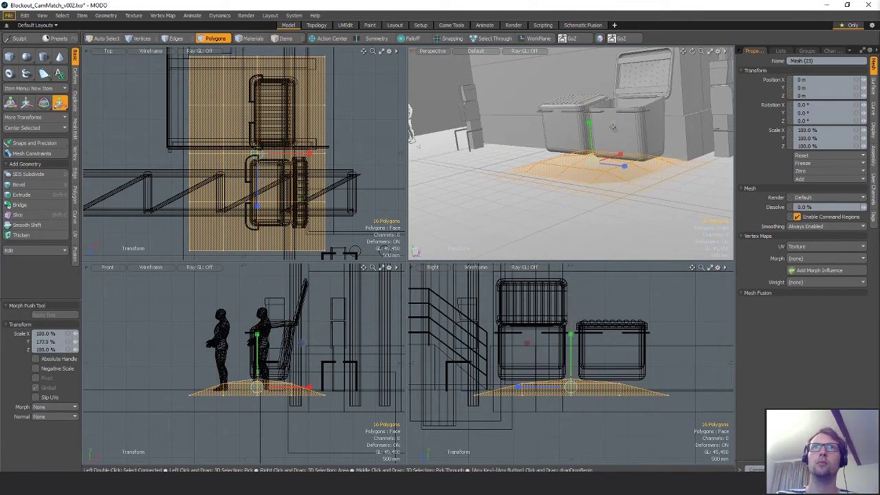
pyautogui.press('w')
pyautogui.moveTo(588, 136); pyautogui.dragTo(578, 219)
# Duplicate the mound, offset the copy along negative X away from the containers, scale it down, and rotate it about the vertical axis
pyautogui.press('space')
pyautogui.press('w')
pyautogui.moveTo(642, 145); pyautogui.dragTo(569, 178)
pyautogui.keyDown('alt'); pyautogui.moveTo(533, 200); pyautogui.dragTo(548, 121); pyautogui.keyUp('alt')
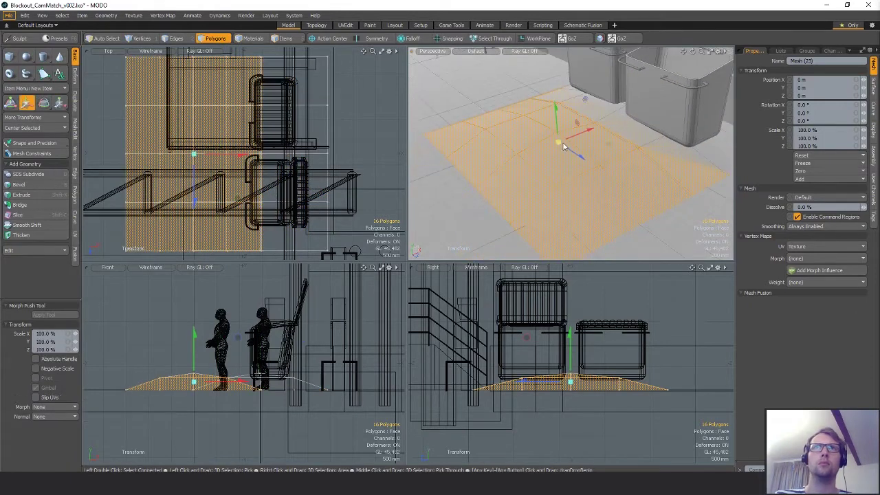
pyautogui.hotkey('ctrl', 'z')
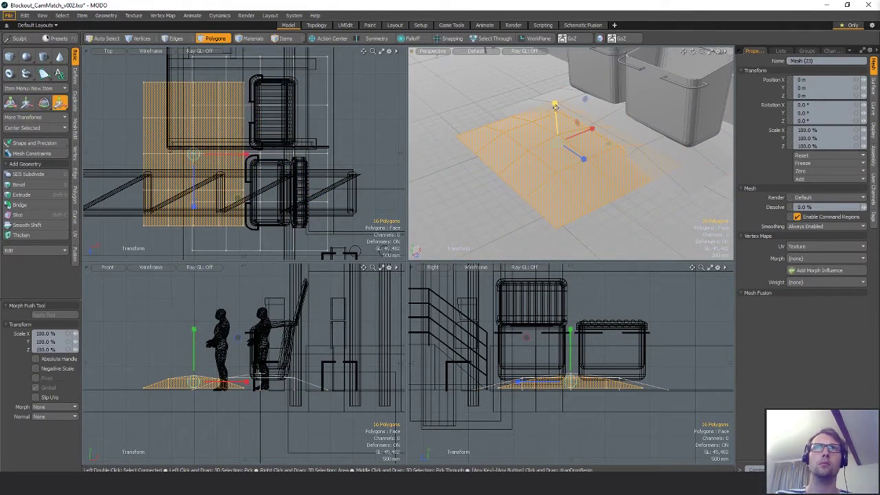
pyautogui.press('e')
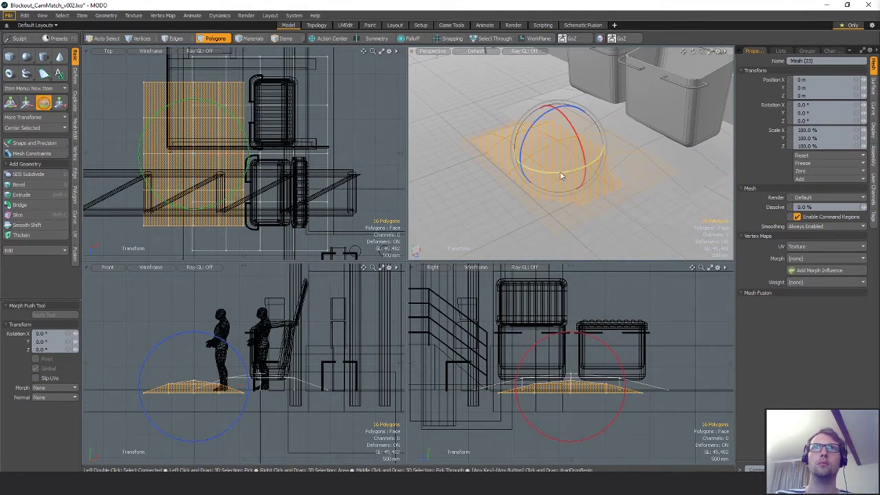
pyautogui.moveTo(559, 173); pyautogui.dragTo(683, 174)
# Add further mound copies, placing the last one by the open container and rotating it about the vertical axis
pyautogui.press('w')
pyautogui.keyDown('alt'); pyautogui.moveTo(683, 174); pyautogui.dragTo(631, 156); pyautogui.keyUp('alt')
pyautogui.press('e')
pyautogui.press('w')
pyautogui.press('e')
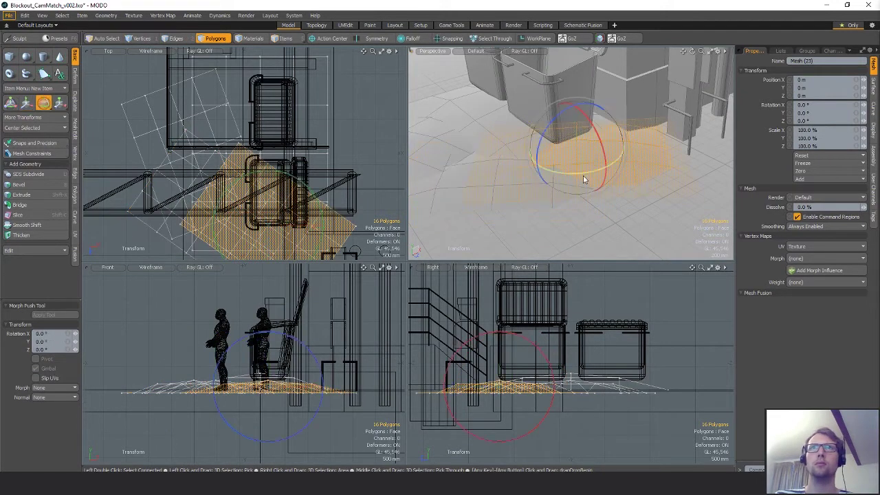
pyautogui.moveTo(582, 175); pyautogui.dragTo(670, 164)
pyautogui.press('space')
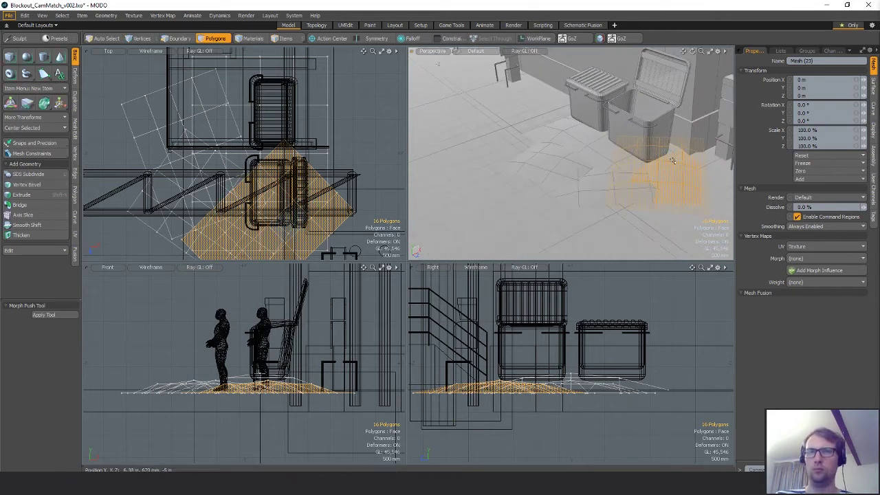
# Place another mound copy beside the closed container and tilt it so its outer edge sinks into the ground
pyautogui.press('y')
pyautogui.moveTo(545, 141); pyautogui.dragTo(540, 129)
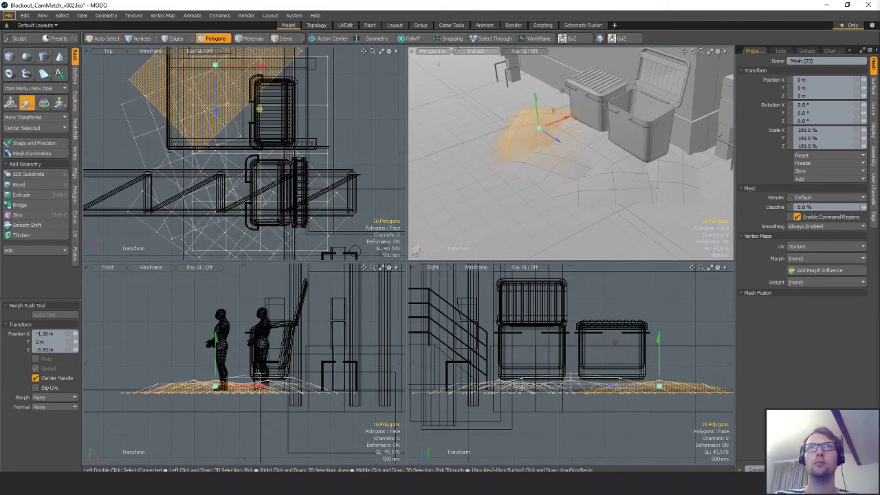
pyautogui.keyDown('alt'); pyautogui.moveTo(580, 192); pyautogui.dragTo(615, 129); pyautogui.keyUp('alt')
pyautogui.press('e')
pyautogui.press('w')
pyautogui.press('e')
# Set the action center to Local and select the large original mound beneath the containers
pyautogui.hotkey('shift', 'F8')
pyautogui.press('q')
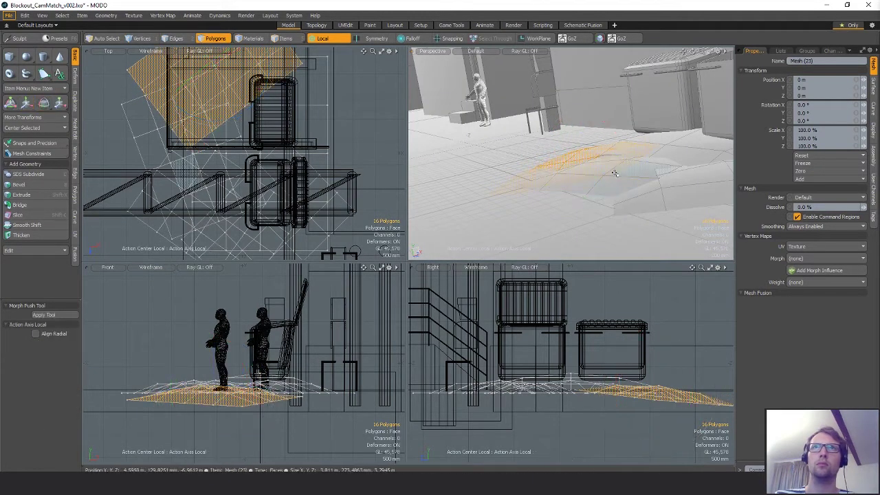
pyautogui.doubleClick(613, 172)
pyautogui.press('e')
pyautogui.moveTo(629, 184); pyautogui.dragTo(654, 150)
pyautogui.press('space')
pyautogui.doubleClick(654, 149)
pyautogui.hotkey('shift', 'a')
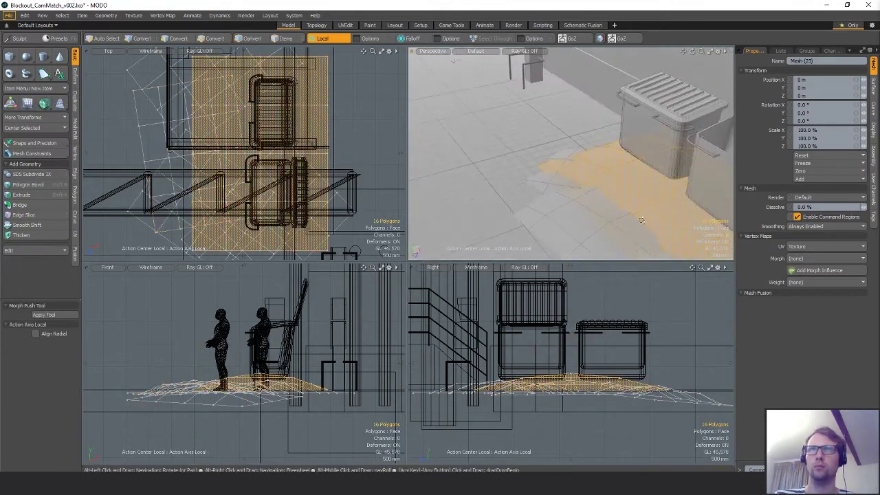
# Duplicate the large mound, raise the copy between the containers, and scale it to about 76% in local X and Y and 117.5% in Z
pyautogui.keyDown('alt'); pyautogui.moveTo(602, 176); pyautogui.dragTo(651, 197); pyautogui.keyUp('alt')
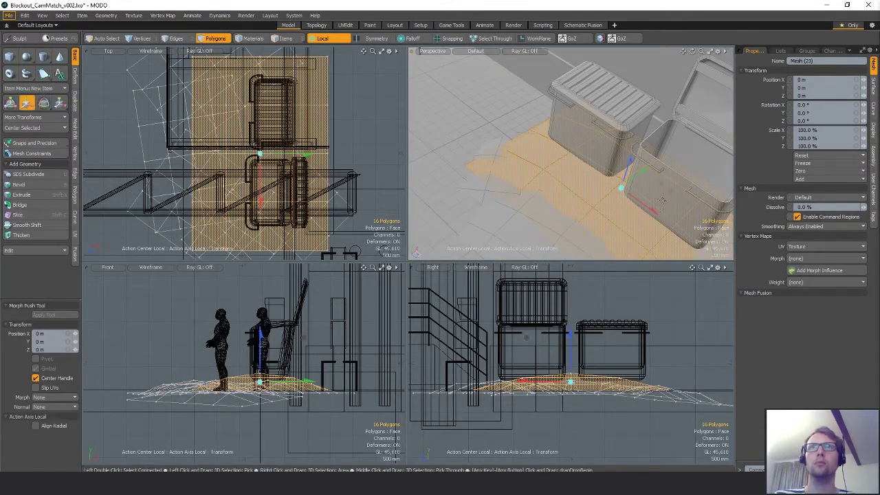
pyautogui.press('e')
pyautogui.press('r')
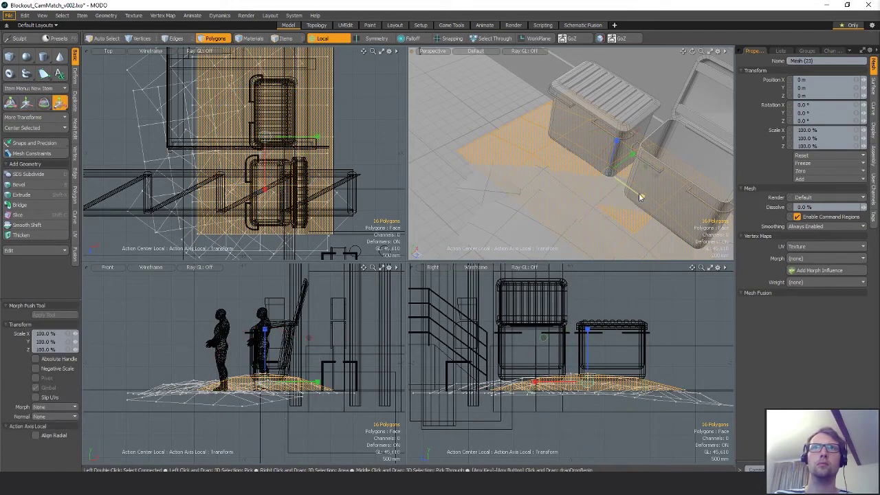
pyautogui.moveTo(640, 195); pyautogui.dragTo(589, 150)
pyautogui.press('w')
pyautogui.press('r')
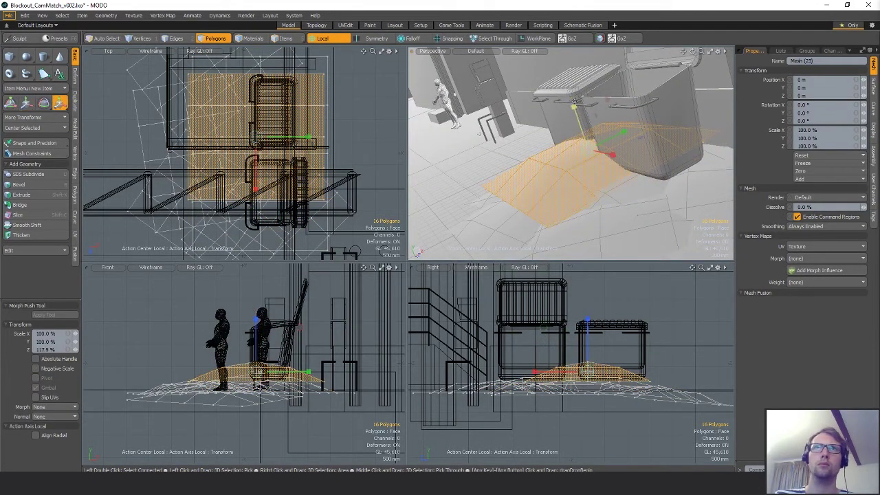
pyautogui.moveTo(575, 110); pyautogui.dragTo(621, 114)
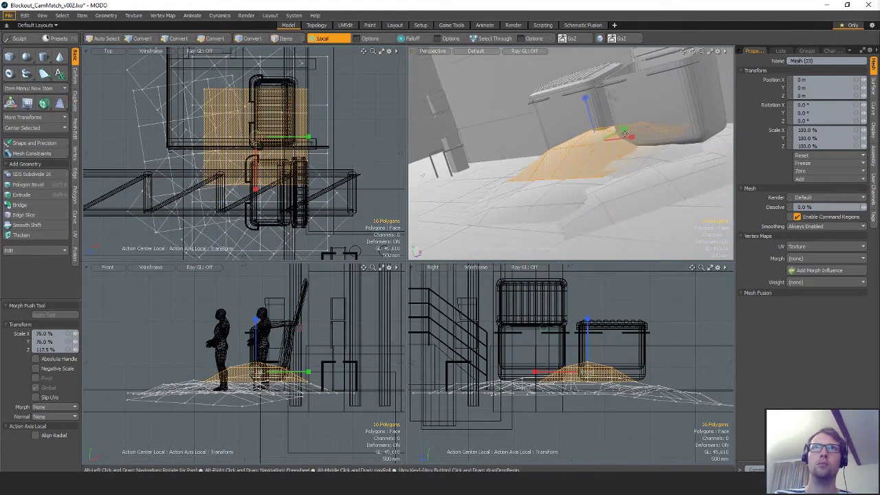
# Move the scaled mound copy to the far end of the closed container, lower it into the ground, and rotate it slightly
pyautogui.press('w')
pyautogui.moveTo(590, 145); pyautogui.dragTo(578, 159)
pyautogui.press('e')
pyautogui.moveTo(554, 204); pyautogui.dragTo(542, 148)
pyautogui.press('w')
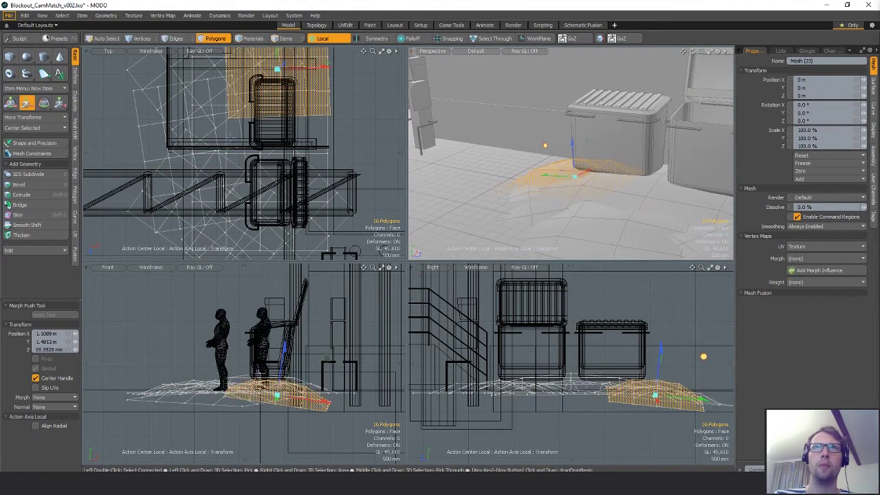
pyautogui.press('e')
pyautogui.keyDown('alt'); pyautogui.moveTo(673, 189); pyautogui.dragTo(614, 180); pyautogui.keyUp('alt')
# Duplicate the small mound, overlapping its copies in front of the closed container and turning them about the vertical axis
pyautogui.press('q')
pyautogui.press('w')
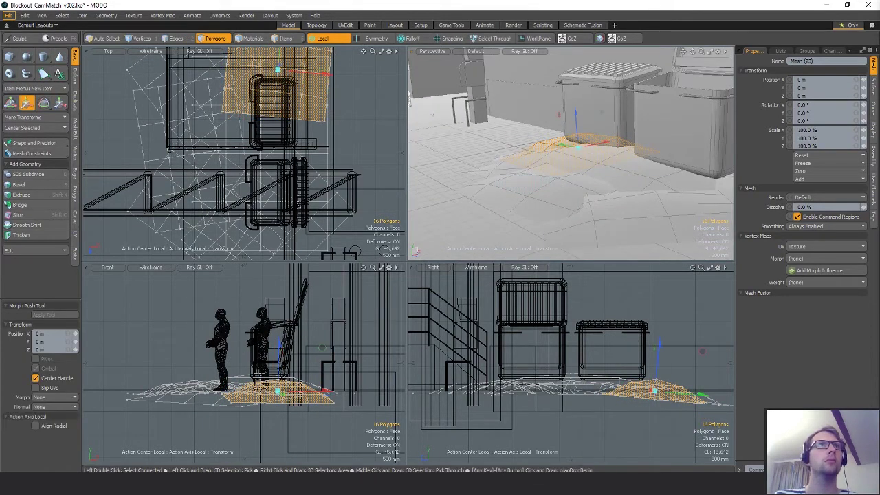
pyautogui.moveTo(569, 136); pyautogui.dragTo(615, 120)
pyautogui.press('e')
pyautogui.moveTo(585, 178)
pyautogui.mouseDown()
pyautogui.moveTo(623, 143)
pyautogui.moveTo(601, 124)
pyautogui.moveTo(576, 166)
pyautogui.moveTo(597, 241)
pyautogui.moveTo(612, 184)
pyautogui.moveTo(535, 146)
pyautogui.moveTo(579, 180)
pyautogui.mouseUp()
pyautogui.press('w')
pyautogui.hotkey('ctrl', 'c')
pyautogui.hotkey('ctrl', 'v')
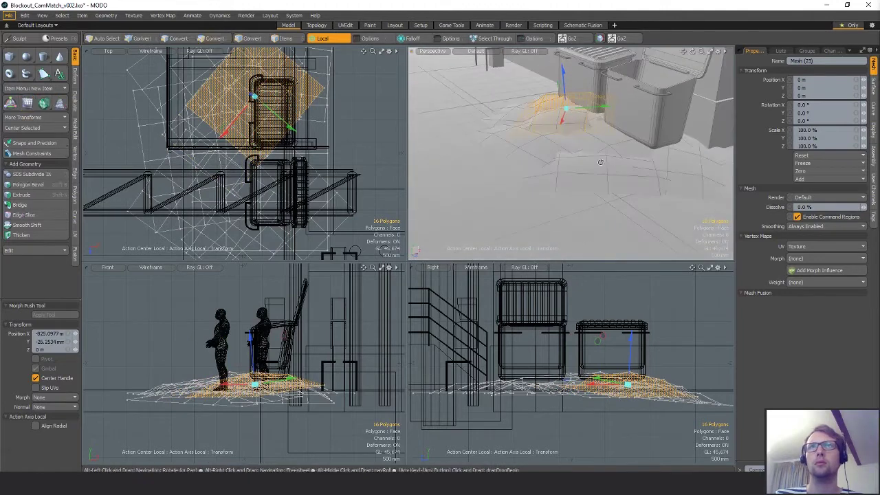
# Duplicate the small mound once more, move the copy to the open container, rotate it, and lower it into the pile
pyautogui.hotkey('ctrl', 'c')
pyautogui.hotkey('ctrl', 'v')
pyautogui.moveTo(602, 123); pyautogui.dragTo(636, 166)
pyautogui.press('e')
pyautogui.moveTo(622, 134); pyautogui.dragTo(623, 137)
pyautogui.press('w')
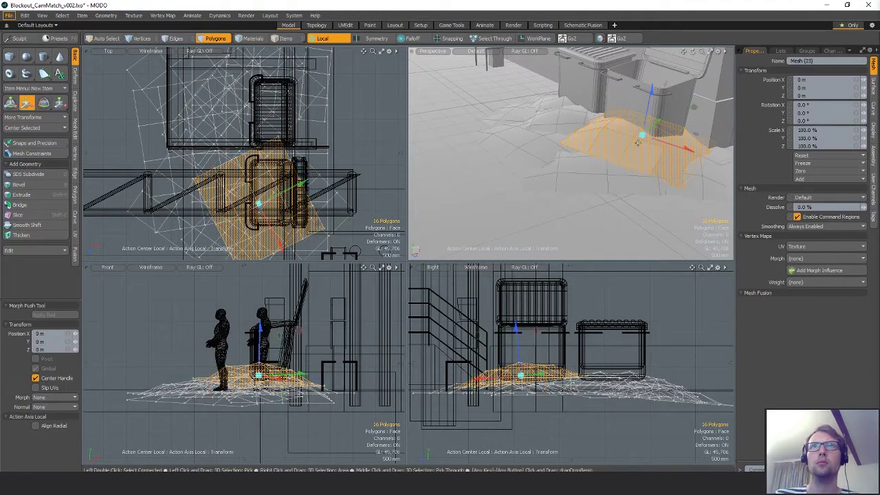
pyautogui.moveTo(652, 105); pyautogui.dragTo(649, 121)
# Deselect the mound pieces and examine the finished pile around the containers together with the surrounding alley and figures
pyautogui.keyDown('alt'); pyautogui.moveTo(590, 147); pyautogui.dragTo(582, 130); pyautogui.keyUp('alt')
pyautogui.keyDown('ctrl'); pyautogui.keyDown('alt'); pyautogui.moveTo(582, 131); pyautogui.dragTo(552, 158); pyautogui.keyUp('alt'); pyautogui.keyUp('ctrl')
pyautogui.press('q')
pyautogui.click(584, 180)
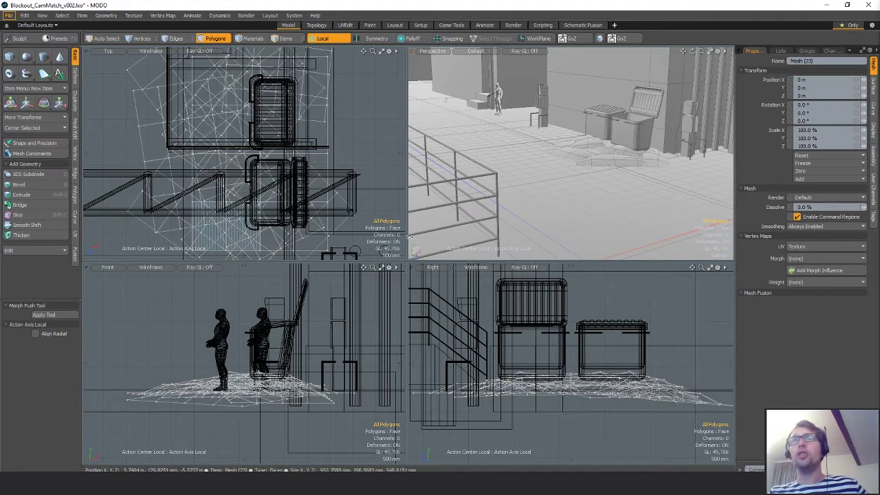
pyautogui.keyDown('alt'); pyautogui.keyDown('shift'); pyautogui.moveTo(558, 168); pyautogui.dragTo(579, 164); pyautogui.keyUp('shift'); pyautogui.keyUp('alt')
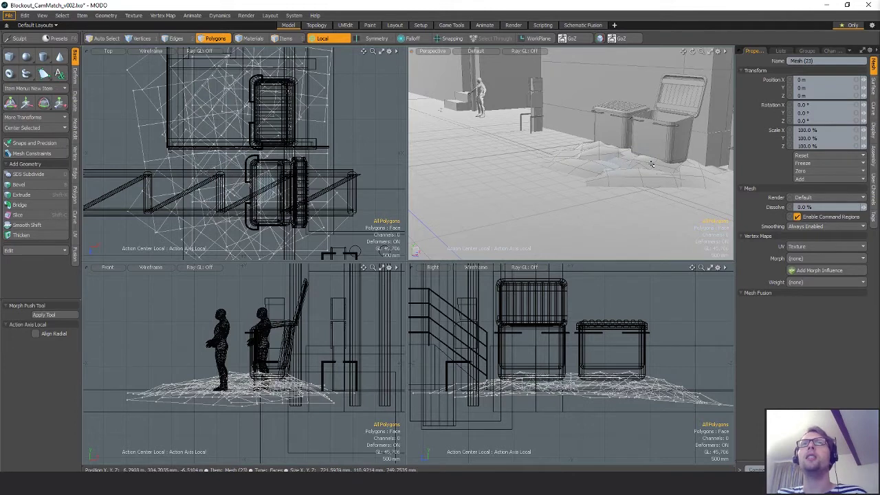
pyautogui.keyDown('alt'); pyautogui.moveTo(625, 165); pyautogui.dragTo(584, 165); pyautogui.keyUp('alt')
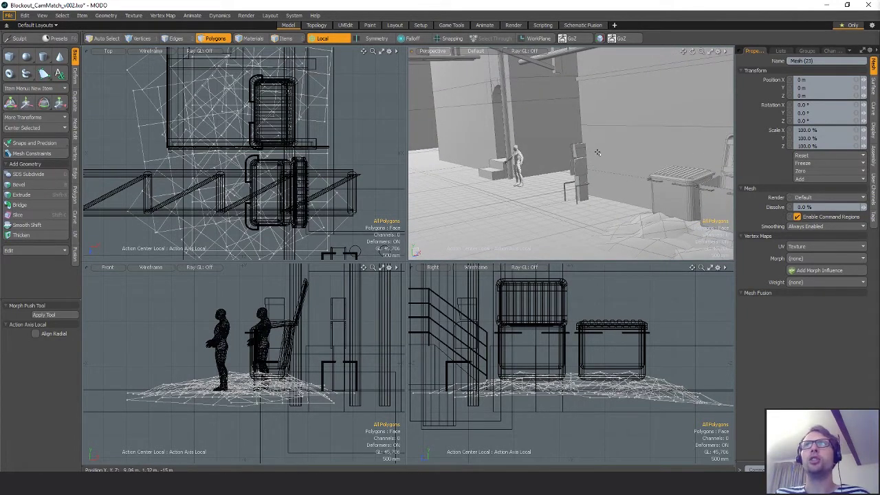
pyautogui.keyDown('alt'); pyautogui.moveTo(592, 154); pyautogui.dragTo(600, 198); pyautogui.keyUp('alt')
pyautogui.scroll(2, 597, 202)
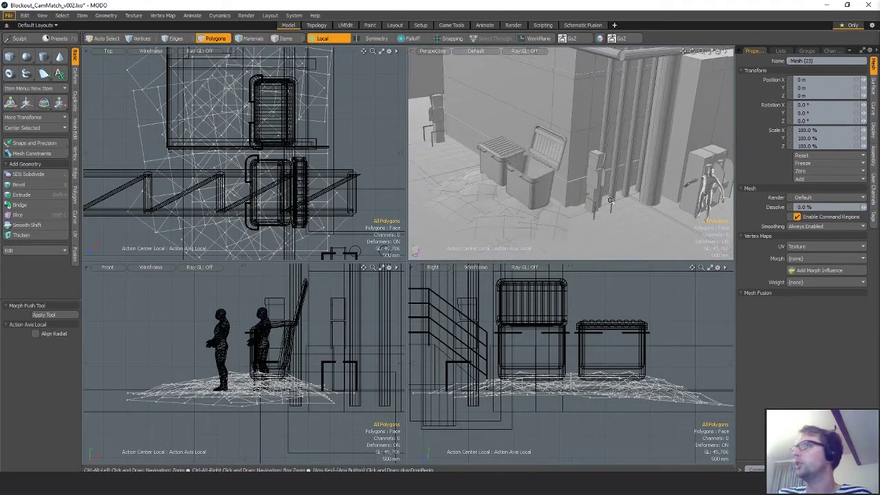
# Select the whole network access point with its guard frame, and undo the local action center setting
pyautogui.press('5')
pyautogui.click(595, 180)
pyautogui.press('3')
pyautogui.hotkey('shift', 'a')
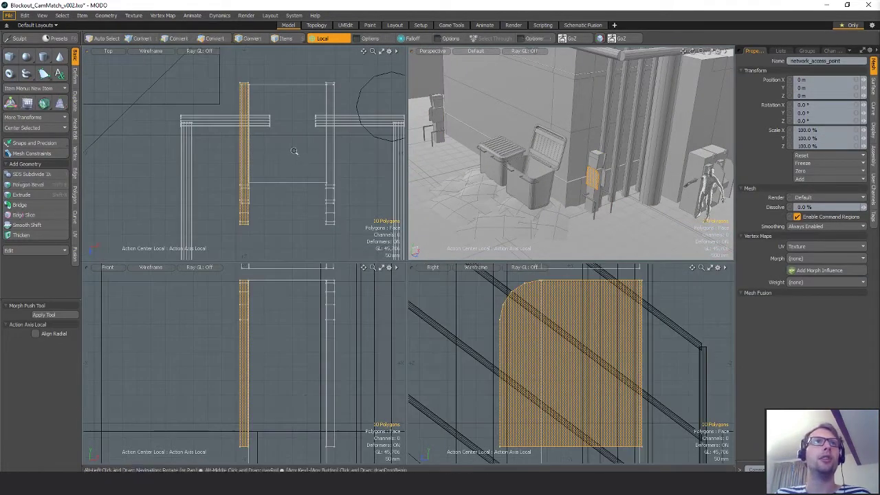
pyautogui.scroll(-5, 295, 153)
pyautogui.moveTo(295, 103)
pyautogui.mouseDown(button='right')
pyautogui.moveTo(247, 241)
pyautogui.moveTo(322, 206)
pyautogui.mouseUp(button='right')
pyautogui.keyDown('alt'); pyautogui.keyDown('shift'); pyautogui.moveTo(323, 193); pyautogui.dragTo(300, 160); pyautogui.keyUp('shift'); pyautogui.keyUp('alt')
pyautogui.keyDown('shift'); pyautogui.moveTo(308, 83); pyautogui.dragTo(213, 166, button='right'); pyautogui.keyUp('shift')
pyautogui.press('w')
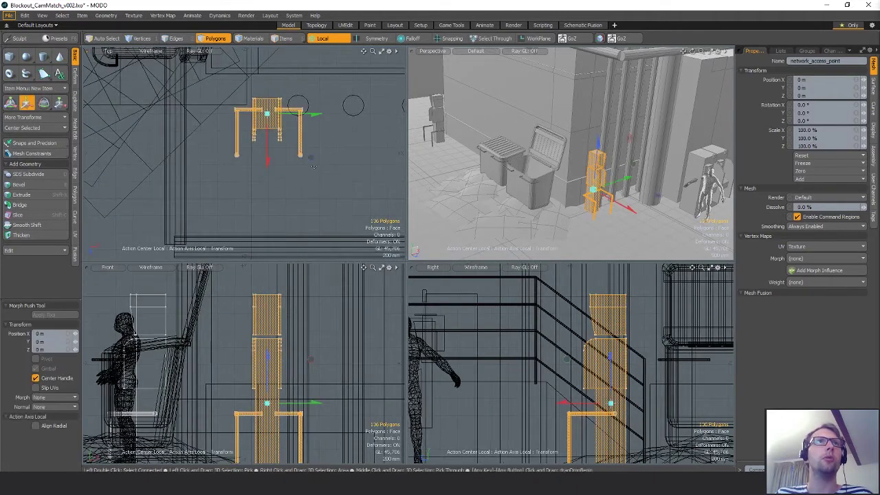
pyautogui.hotkey('ctrl', 'z')
pyautogui.hotkey('ctrl', 'z')
pyautogui.hotkey('ctrl', 'z')
pyautogui.hotkey('ctrl', 'z')
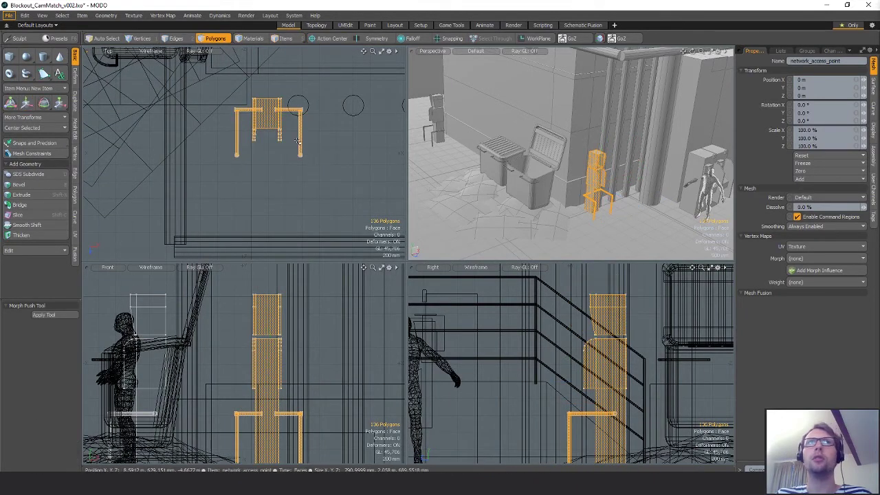
# Move the network access point and its guard frame slightly sideways and outward from the wall, and deselect it
pyautogui.moveTo(308, 93)
pyautogui.mouseDown(button='right')
pyautogui.moveTo(229, 197)
pyautogui.moveTo(313, 154)
pyautogui.mouseUp(button='right')
pyautogui.press('w')
pyautogui.moveTo(314, 154); pyautogui.dragTo(322, 166)
pyautogui.press('q')
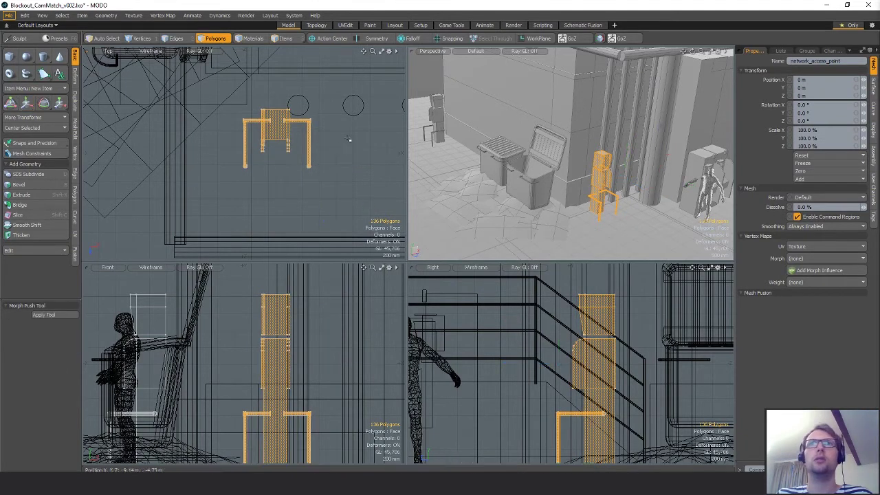
pyautogui.click(349, 140)
# Move both containers and the debris pile a short distance along the wall, away from the network access point
pyautogui.keyDown('alt'); pyautogui.moveTo(512, 148); pyautogui.dragTo(600, 169); pyautogui.keyUp('alt')
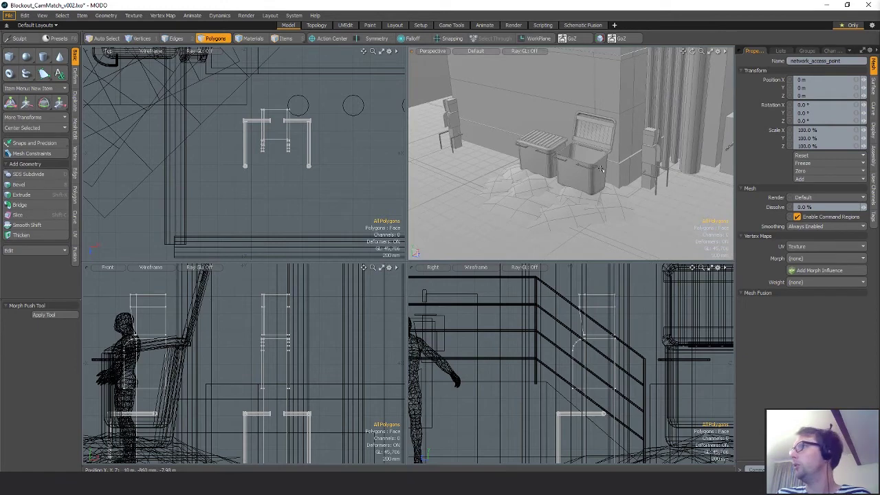
pyautogui.press('space')
pyautogui.press('5')
pyautogui.click(595, 163)
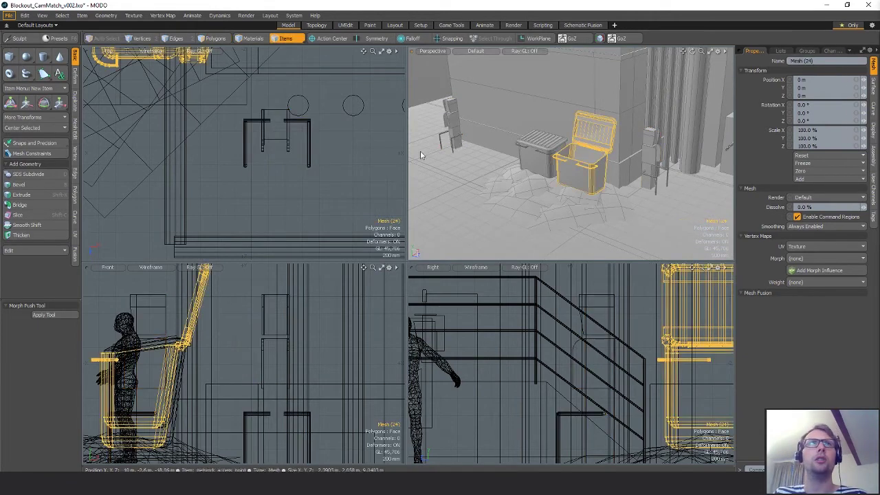
pyautogui.press('3')
pyautogui.press('5')
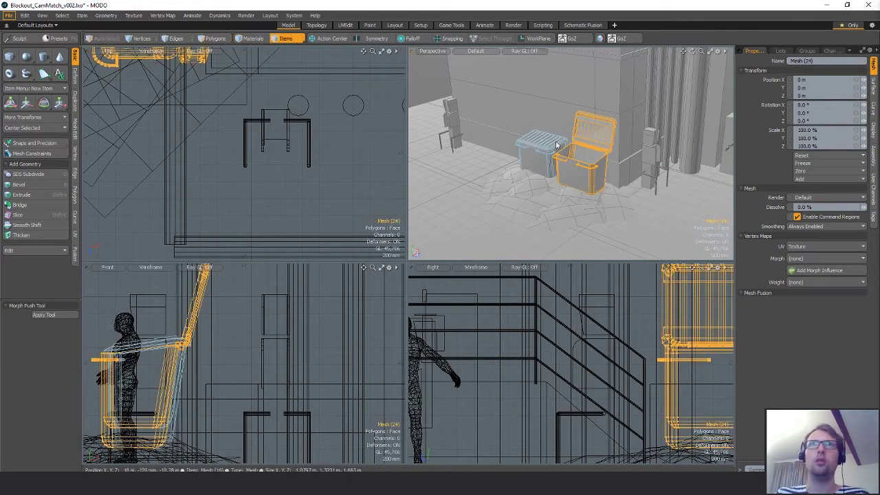
pyautogui.keyDown('shift'); pyautogui.click(539, 151); pyautogui.keyUp('shift')
pyautogui.press('2')
pyautogui.press('w')
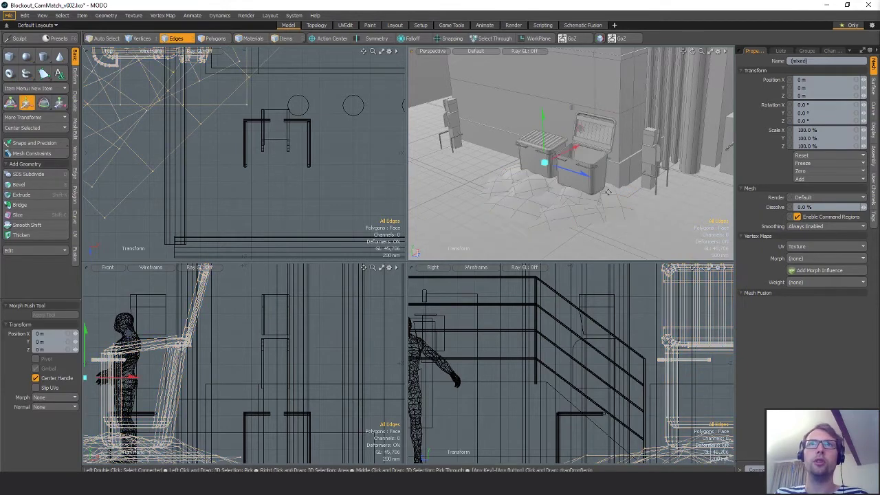
pyautogui.moveTo(580, 177); pyautogui.dragTo(540, 182)
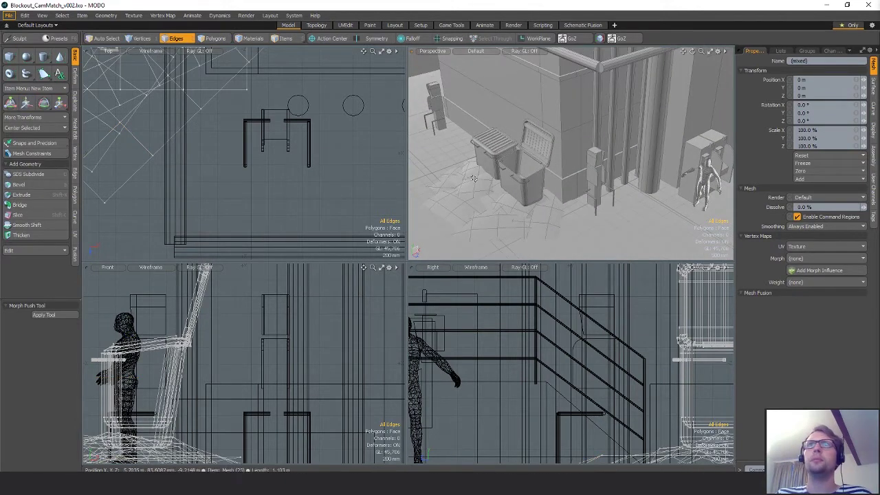
# Select three of the thin vertical pipes behind the network access point
pyautogui.keyDown('alt'); pyautogui.moveTo(571, 103); pyautogui.dragTo(589, 139); pyautogui.keyUp('alt')
pyautogui.press('space')
pyautogui.press('space')
pyautogui.click(587, 115)
pyautogui.press('3')
pyautogui.doubleClick(588, 116)
pyautogui.scroll(-3, 323, 114)
pyautogui.keyDown('alt'); pyautogui.keyDown('shift'); pyautogui.moveTo(336, 108); pyautogui.dragTo(343, 154); pyautogui.keyUp('shift'); pyautogui.keyUp('alt')
pyautogui.keyDown('shift'); pyautogui.click(311, 121); pyautogui.keyUp('shift')
pyautogui.keyDown('shift'); pyautogui.click(345, 121); pyautogui.keyUp('shift')
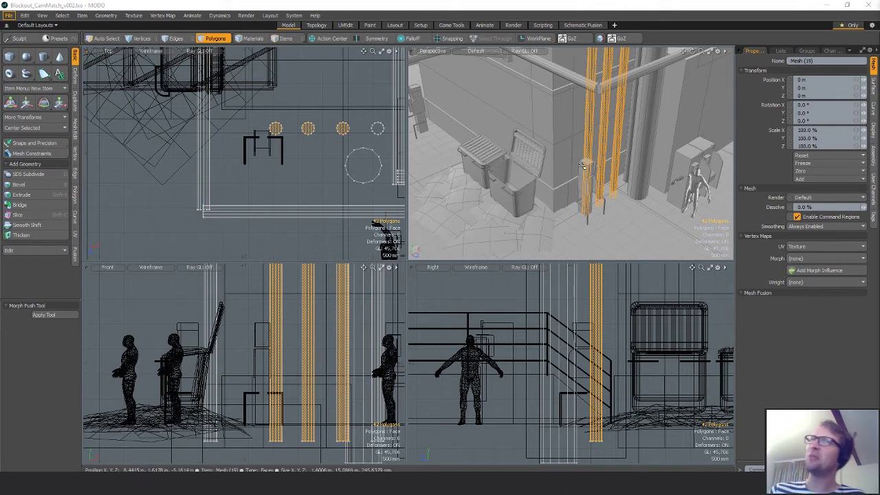
# Clear the pipe selection and select the raised walkway block and its railing beside the column
pyautogui.keyDown('alt'); pyautogui.moveTo(605, 172); pyautogui.dragTo(633, 175); pyautogui.keyUp('alt')
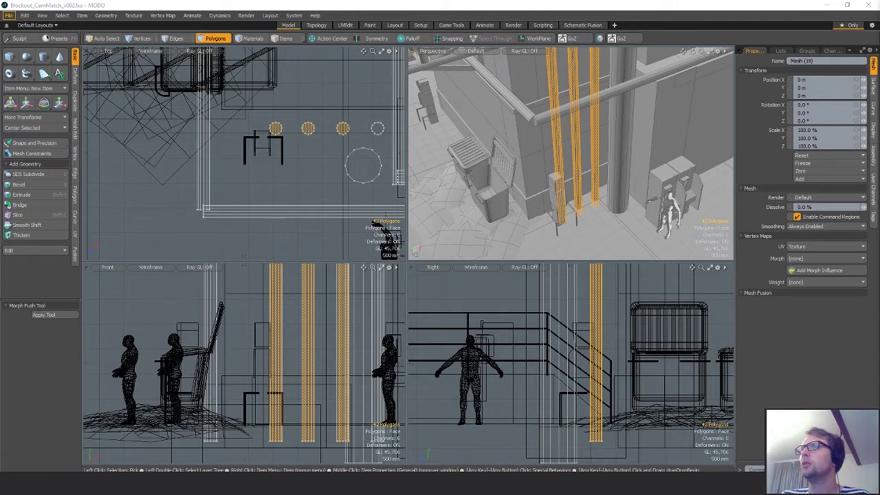
pyautogui.keyDown('alt'); pyautogui.moveTo(647, 201); pyautogui.dragTo(615, 225); pyautogui.keyUp('alt')
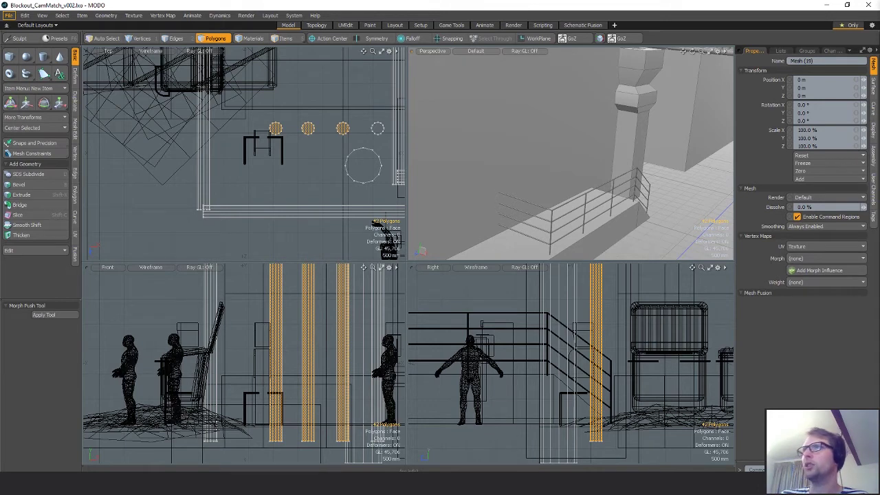
pyautogui.keyDown('alt'); pyautogui.moveTo(670, 213); pyautogui.dragTo(612, 187); pyautogui.keyUp('alt')
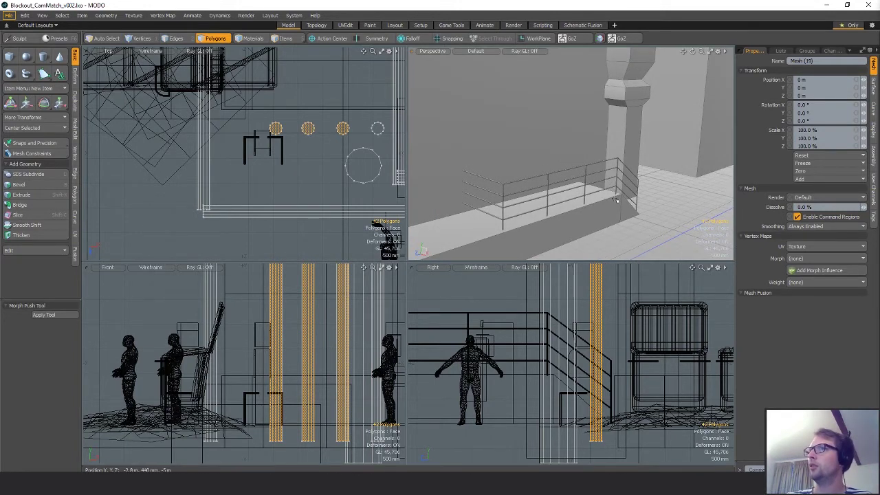
pyautogui.keyDown('alt'); pyautogui.moveTo(617, 199); pyautogui.dragTo(602, 180); pyautogui.keyUp('alt')
pyautogui.click(602, 180)
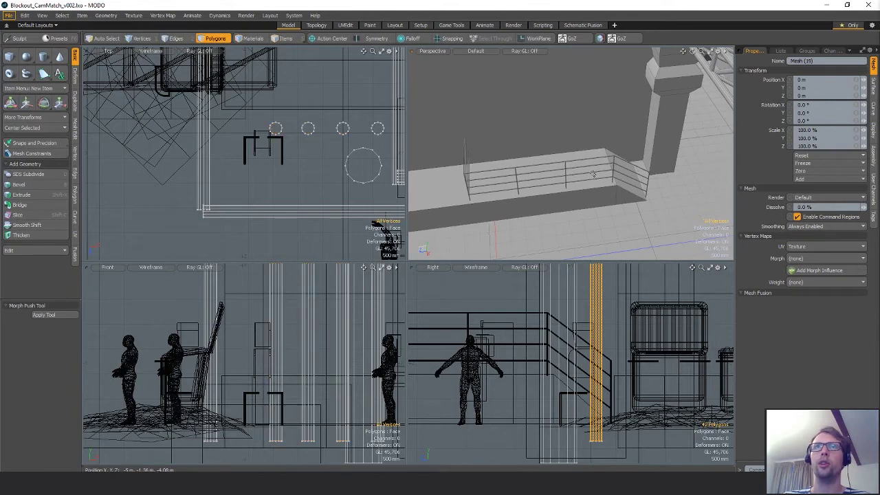
pyautogui.press('5')
pyautogui.click(603, 180)
pyautogui.keyDown('shift'); pyautogui.click(615, 171); pyautogui.keyUp('shift')
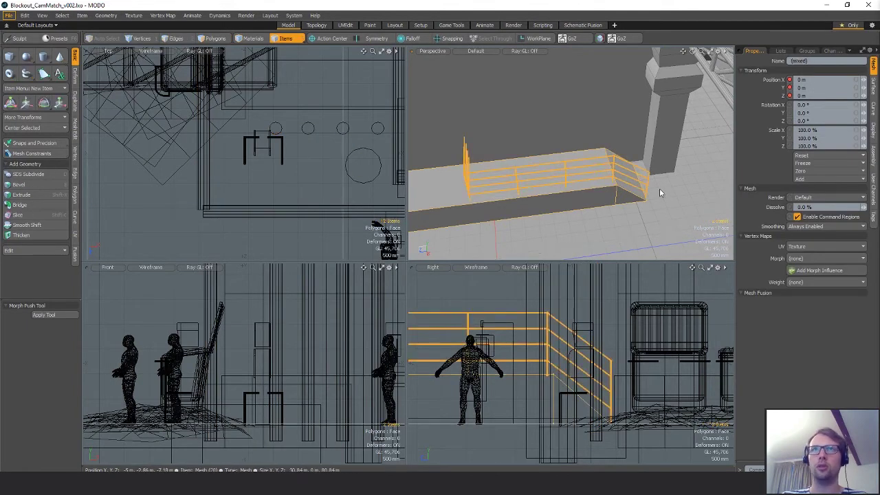
pyautogui.press('3')
# Duplicate the raised walkway with its ramp and railing, and move the copy far along its length onto open ground
pyautogui.scroll(-10, 296, 174)
pyautogui.press('[')
pyautogui.keyDown('alt'); pyautogui.moveTo(321, 246); pyautogui.dragTo(327, 166); pyautogui.keyUp('alt')
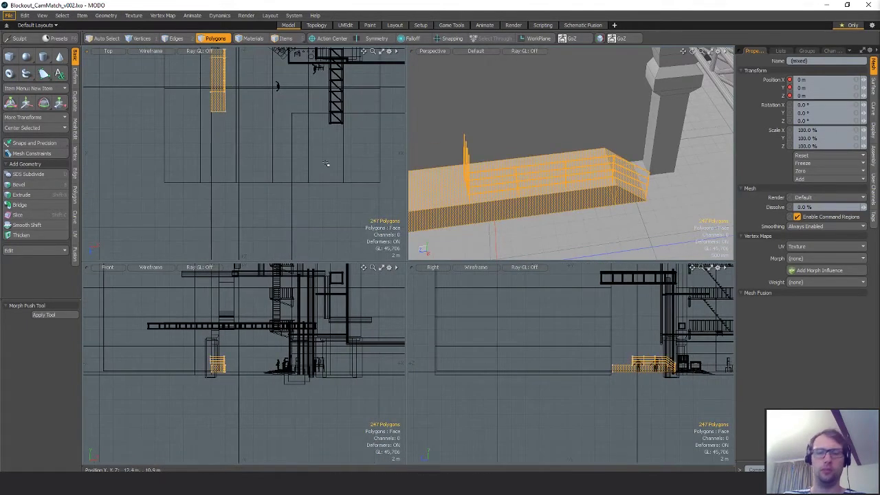
pyautogui.keyDown('alt'); pyautogui.keyDown('shift'); pyautogui.moveTo(535, 183); pyautogui.dragTo(678, 164); pyautogui.keyUp('shift'); pyautogui.keyUp('alt')
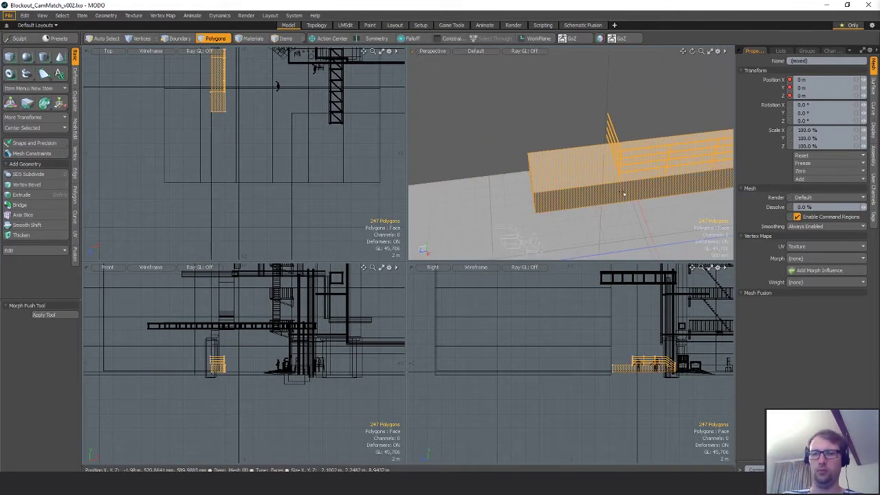
pyautogui.keyDown('alt'); pyautogui.moveTo(637, 209); pyautogui.dragTo(611, 217); pyautogui.keyUp('alt')
pyautogui.press('w')
pyautogui.press('q')
pyautogui.press('Escape')
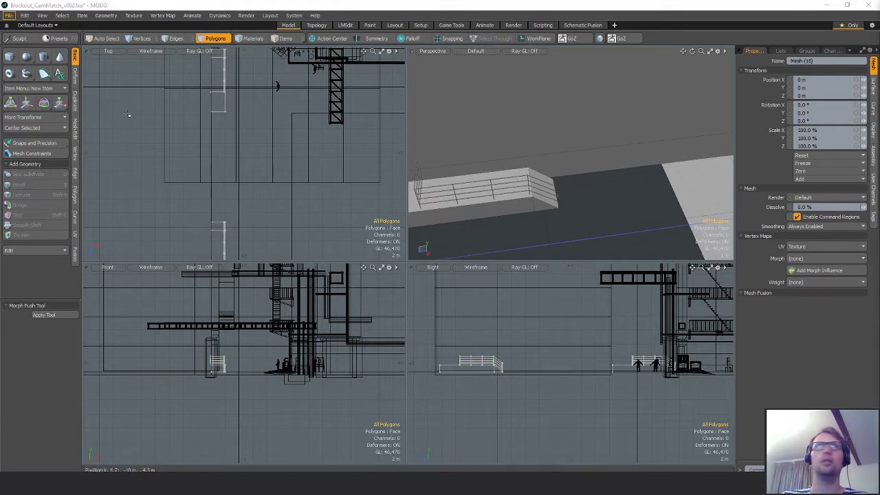
# Create a unit cube and move it just beyond the foot of the copied ramp
pyautogui.press('n')
pyautogui.keyDown('shift'); pyautogui.click(11, 57); pyautogui.keyUp('shift')
pyautogui.scroll(-5, 564, 172)
pyautogui.press('w')
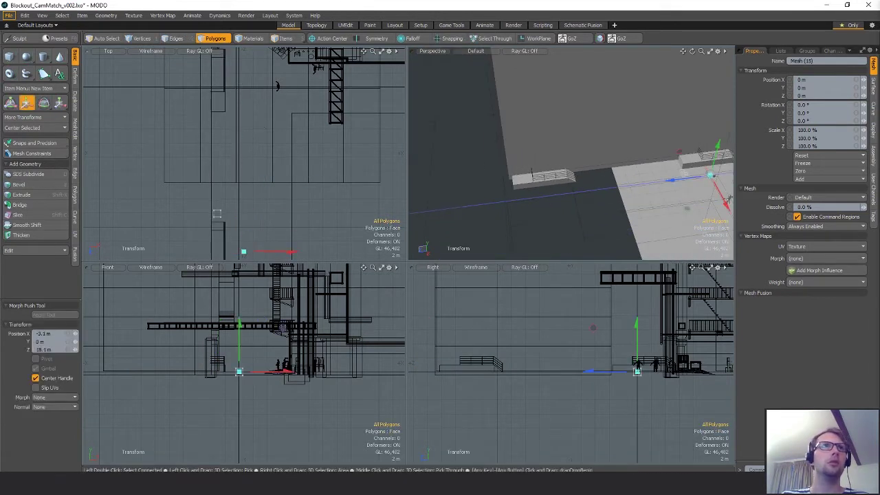
pyautogui.hotkey('shift', 'a')
pyautogui.press('space')
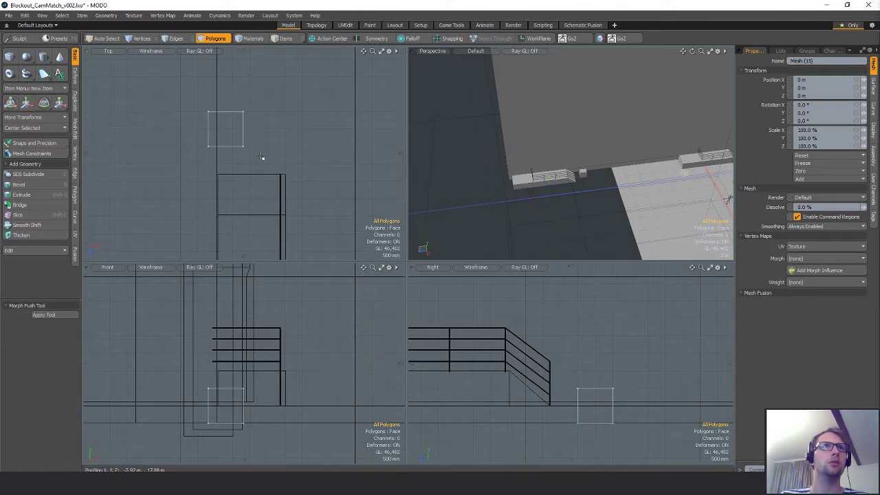
# Enlarge the cube horizontally to slightly more than the ramp's width and butt it against the ramp's foot
pyautogui.press('r')
pyautogui.moveTo(269, 173); pyautogui.dragTo(295, 183)
pyautogui.press('w')
pyautogui.press('space')
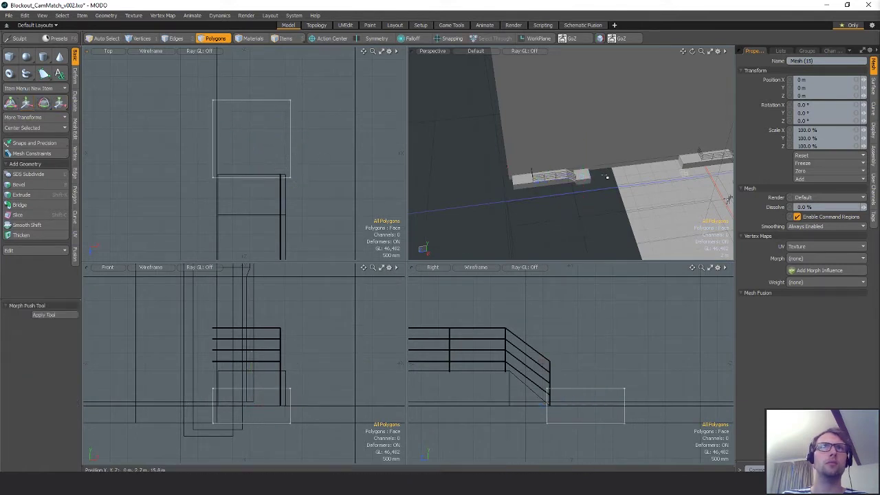
# Inset the box's top face by extruding it and scaling it inward to leave a thin rim
pyautogui.click(581, 177)
pyautogui.hotkey('shift', 'a')
pyautogui.hotkey('ctrl', '3')
pyautogui.click(560, 120)
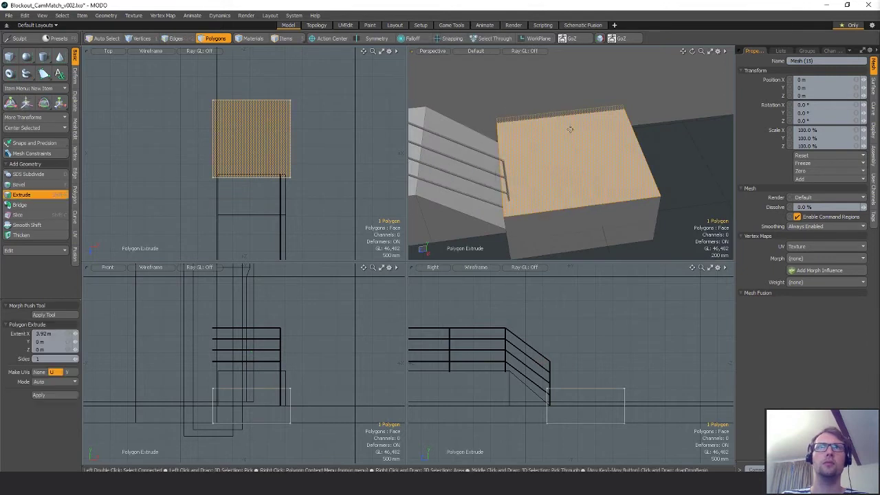
pyautogui.click(548, 176)
pyautogui.press('r')
pyautogui.moveTo(539, 183); pyautogui.dragTo(541, 181)
pyautogui.press('space')
pyautogui.hotkey('ctrl', '3')
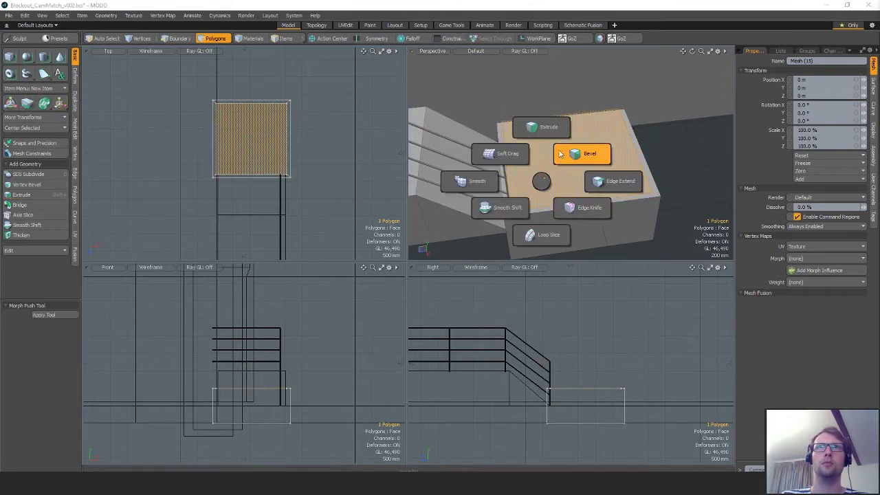
# Extrude the inset face down through the box, delete both bottom faces, and lower the hollow box to ground level
pyautogui.click(547, 128)
pyautogui.click(551, 121)
pyautogui.moveTo(569, 127); pyautogui.dragTo(570, 179)
pyautogui.press('space')
pyautogui.moveTo(634, 421); pyautogui.dragTo(680, 437, button='right')
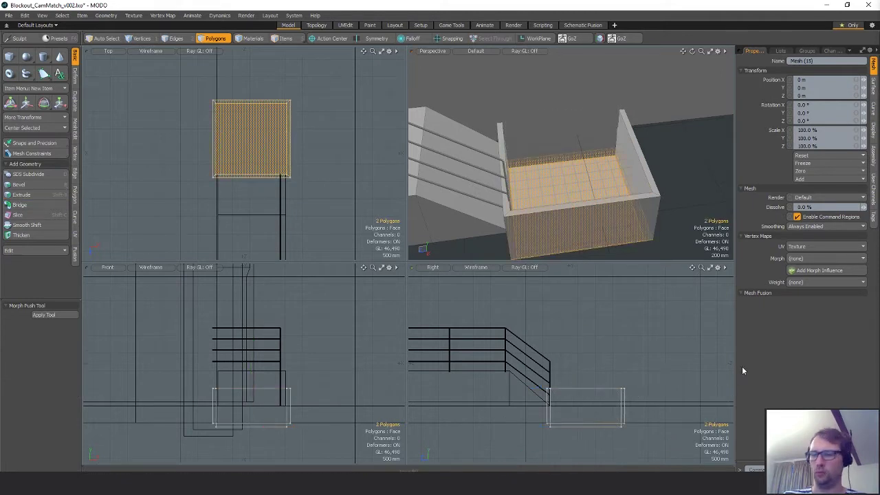
pyautogui.press('Delete')
pyautogui.press('w')
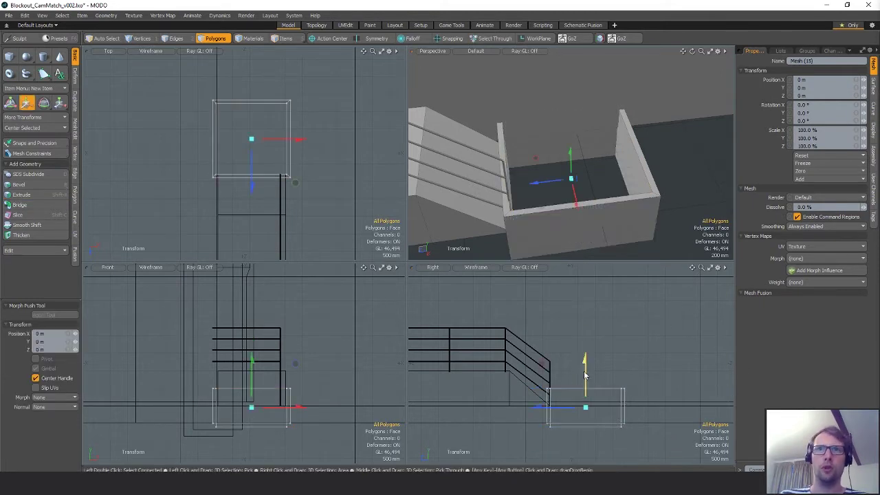
pyautogui.moveTo(585, 375); pyautogui.dragTo(585, 393)
pyautogui.press('space')
# Pull the lower end vertices of the copied ramp forward and down so that it slopes into the sunken box
pyautogui.press('5')
pyautogui.click(521, 381)
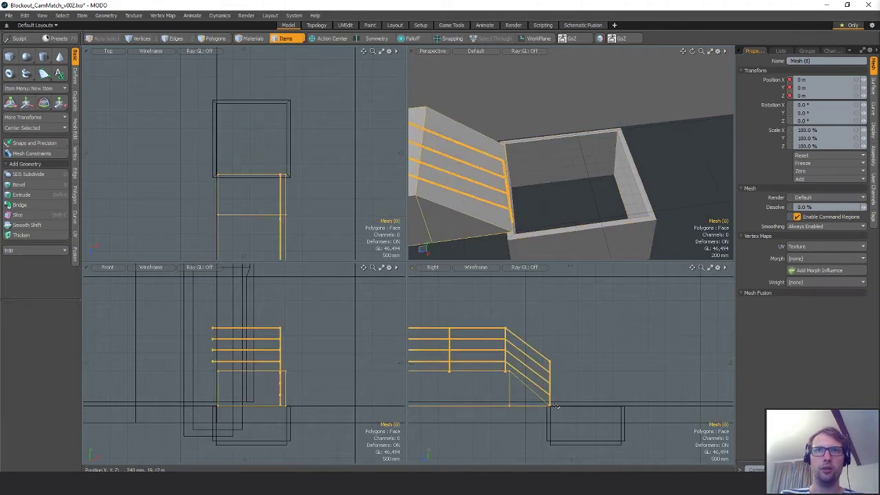
pyautogui.press('2')
pyautogui.press('3')
pyautogui.keyDown('ctrl'); pyautogui.keyDown('alt'); pyautogui.moveTo(544, 416); pyautogui.dragTo(626, 408); pyautogui.keyUp('alt'); pyautogui.keyUp('ctrl')
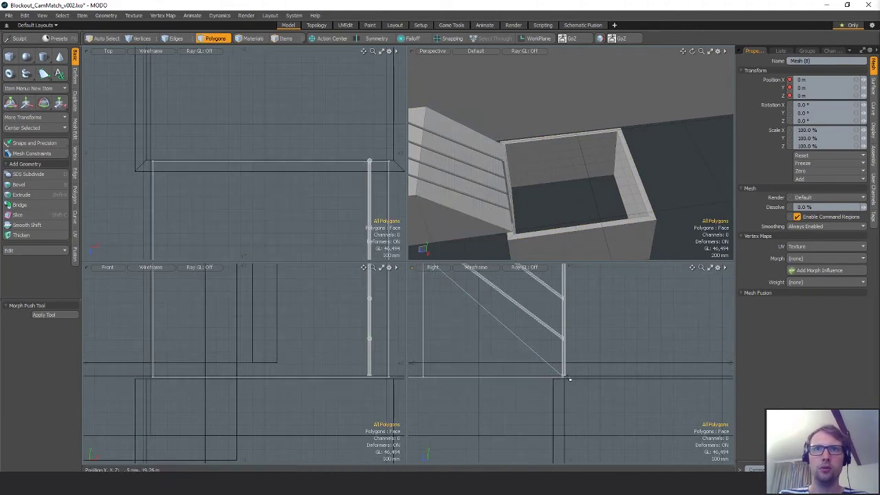
pyautogui.press('1')
pyautogui.moveTo(570, 380); pyautogui.dragTo(558, 371, button='right')
pyautogui.keyDown('ctrl'); pyautogui.keyDown('alt'); pyautogui.moveTo(628, 401); pyautogui.dragTo(633, 422); pyautogui.keyUp('alt'); pyautogui.keyUp('ctrl')
pyautogui.press('w')
pyautogui.press('q')
pyautogui.click(573, 228)
# Delete the sunken box and the entire copied walkway with its ramp and railing
pyautogui.keyDown('alt'); pyautogui.moveTo(571, 230); pyautogui.dragTo(578, 213); pyautogui.keyUp('alt')
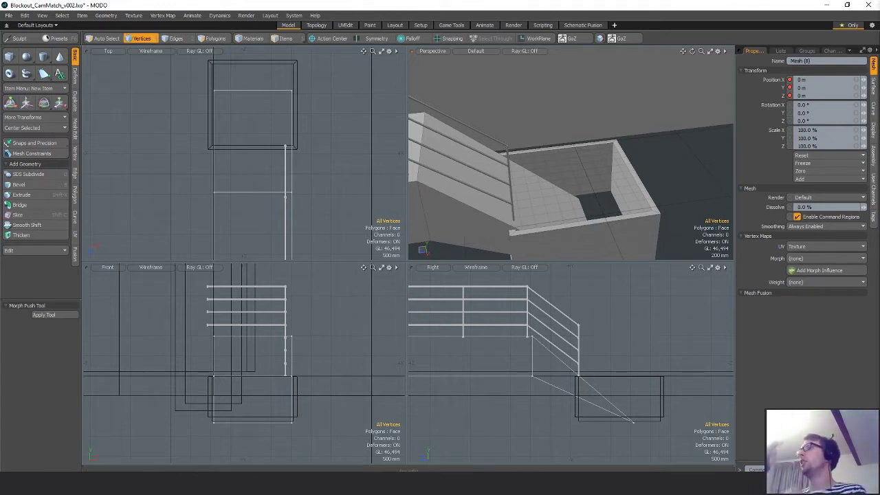
pyautogui.scroll(-5, 555, 137)
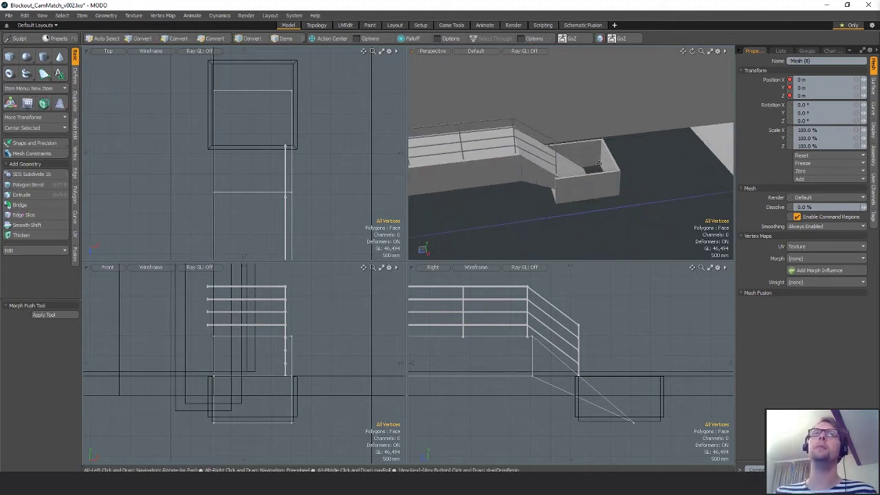
pyautogui.keyDown('alt'); pyautogui.keyDown('shift'); pyautogui.moveTo(554, 137); pyautogui.dragTo(550, 164); pyautogui.keyUp('shift'); pyautogui.keyUp('alt')
pyautogui.scroll(-4, 320, 126)
pyautogui.press('5')
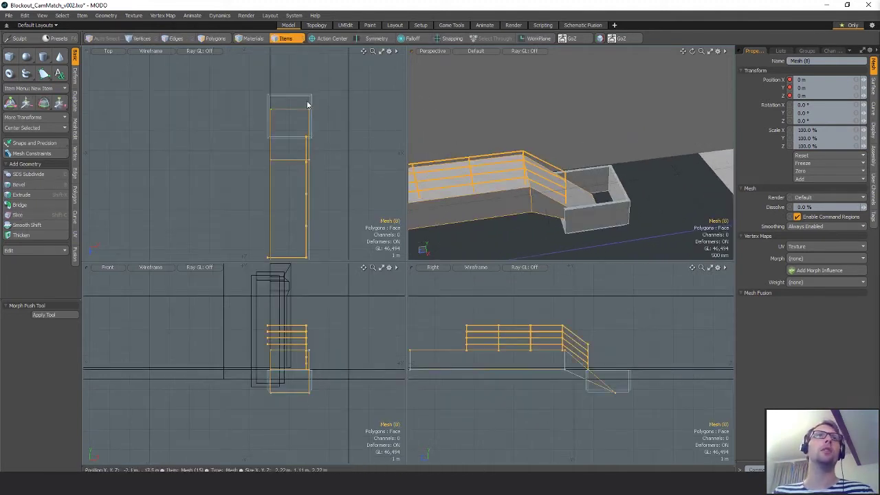
pyautogui.keyDown('shift'); pyautogui.click(311, 104); pyautogui.keyUp('shift')
pyautogui.press('3')
pyautogui.moveTo(326, 83)
pyautogui.mouseDown(button='right')
pyautogui.moveTo(180, 143)
pyautogui.moveTo(331, 182)
pyautogui.mouseUp(button='right')
pyautogui.press('Delete')
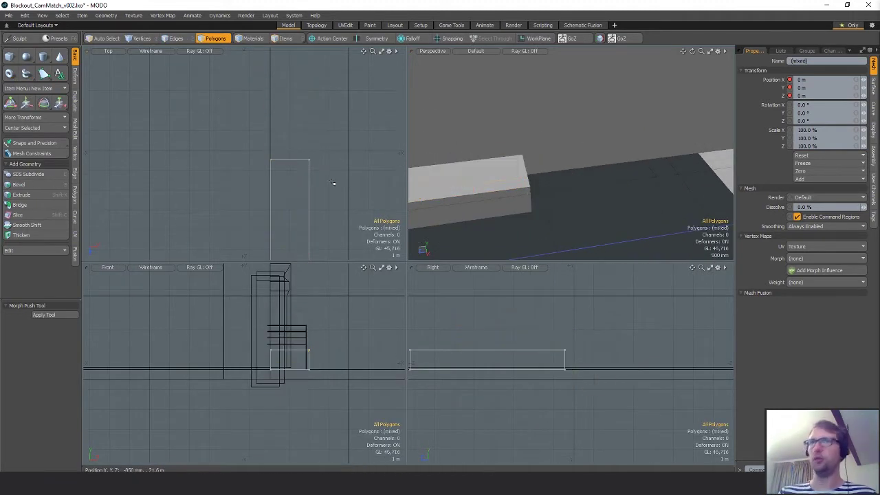
pyautogui.doubleClick(514, 191)
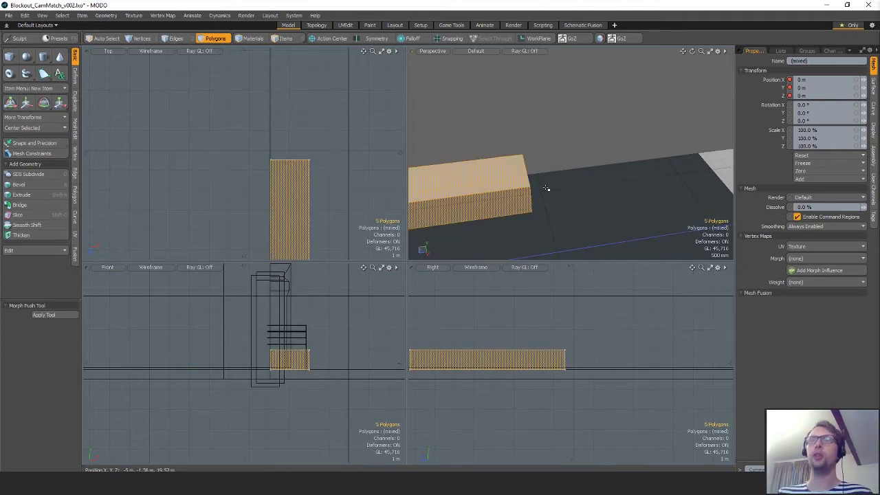
pyautogui.press('Delete')
# Select the three thin vertical pipes beside the containers and the network access point as polygons of their mesh
pyautogui.keyDown('alt'); pyautogui.keyDown('shift'); pyautogui.moveTo(546, 189); pyautogui.dragTo(528, 197); pyautogui.keyUp('shift'); pyautogui.keyUp('alt')
pyautogui.scroll(-5, 387, 194)
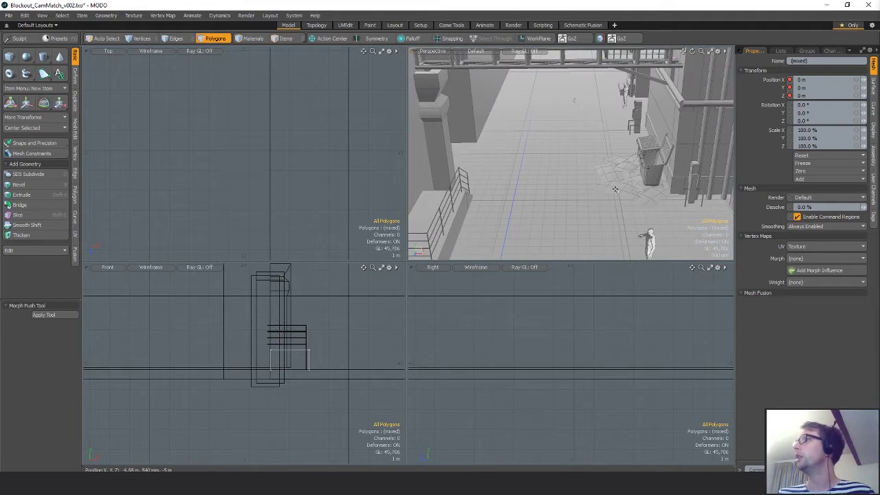
pyautogui.keyDown('alt'); pyautogui.moveTo(576, 177); pyautogui.dragTo(506, 149); pyautogui.keyUp('alt')
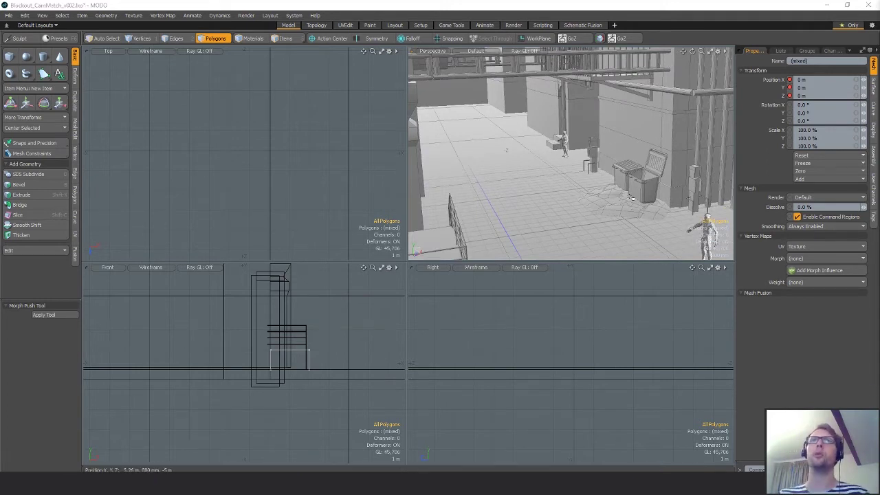
pyautogui.keyDown('alt'); pyautogui.moveTo(629, 196); pyautogui.dragTo(593, 151); pyautogui.keyUp('alt')
pyautogui.press('5')
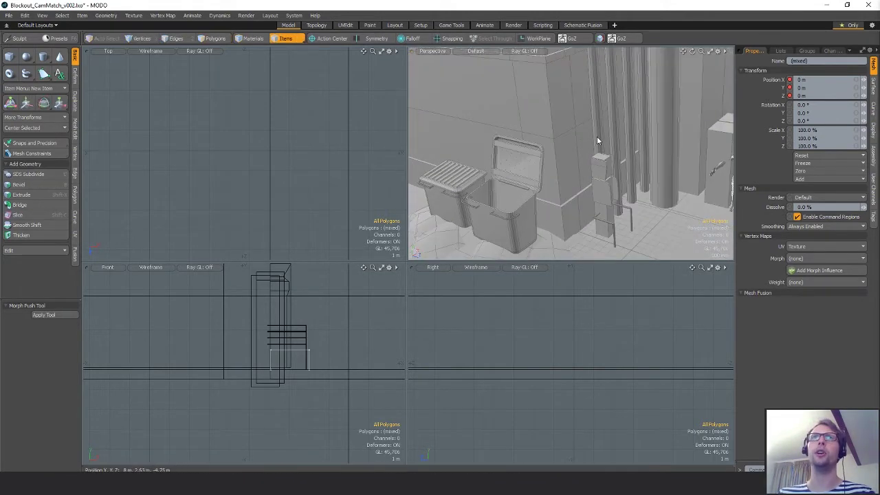
pyautogui.click(596, 140)
pyautogui.press('3')
pyautogui.doubleClick(598, 143)
pyautogui.keyDown('shift'); pyautogui.doubleClick(614, 132); pyautogui.keyUp('shift')
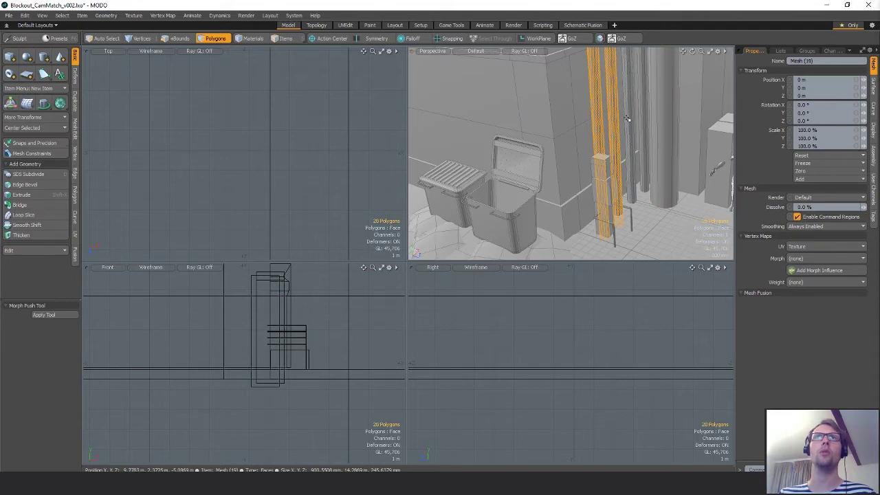
pyautogui.keyDown('shift'); pyautogui.doubleClick(629, 118); pyautogui.keyUp('shift')
# Scale the three pipes down in X and Z, then move them about -1.06 m in X and -160 mm in Z towards the wall corner
pyautogui.hotkey('shift', 'a')
pyautogui.scroll(-5, 288, 167)
pyautogui.scroll(2, 258, 171)
pyautogui.keyDown('alt'); pyautogui.moveTo(259, 172); pyautogui.dragTo(336, 173); pyautogui.keyUp('alt')
pyautogui.press('r')
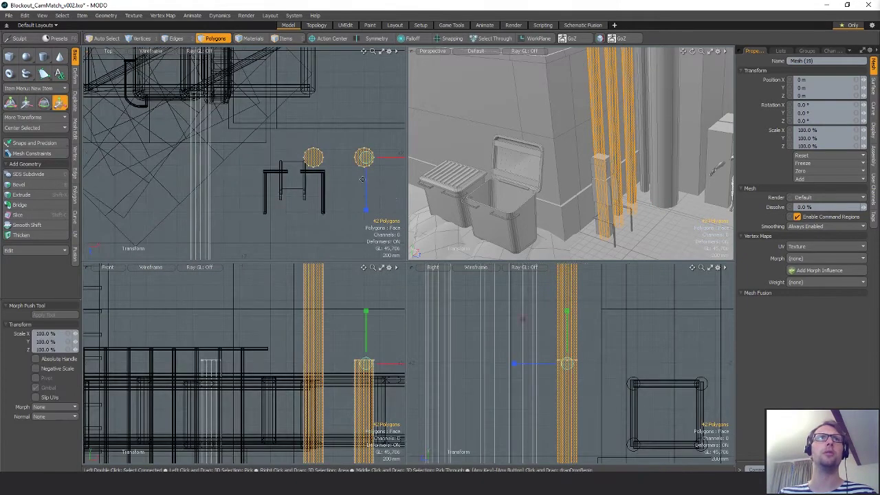
pyautogui.keyDown('alt'); pyautogui.moveTo(397, 198); pyautogui.dragTo(299, 203); pyautogui.keyUp('alt')
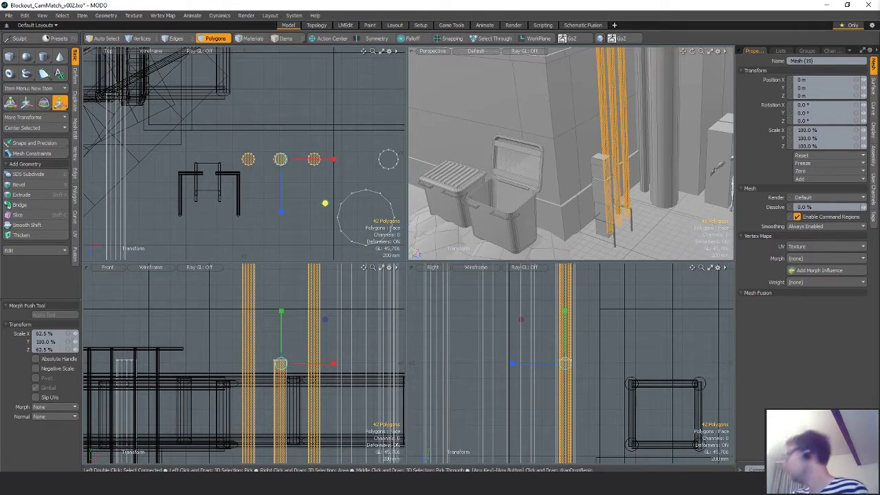
pyautogui.moveTo(325, 203); pyautogui.dragTo(228, 187)
pyautogui.press('w')
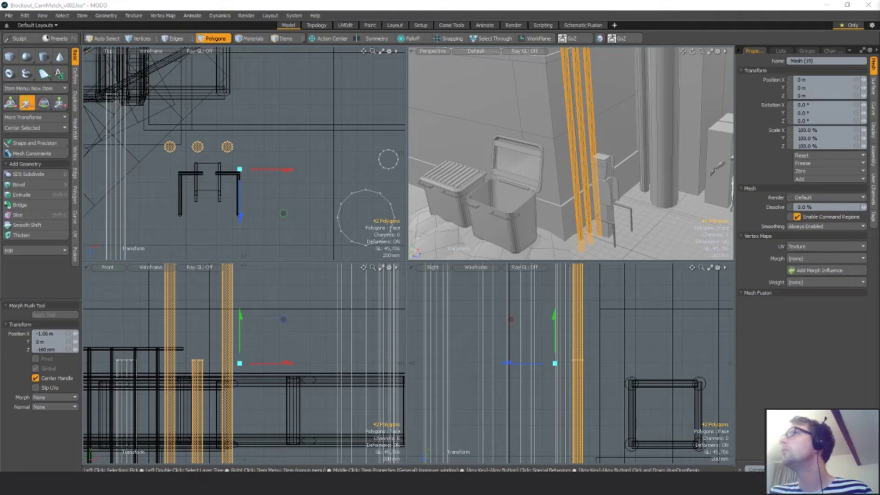
pyautogui.keyDown('alt'); pyautogui.keyDown('shift'); pyautogui.moveTo(565, 78); pyautogui.dragTo(563, 121); pyautogui.keyUp('shift'); pyautogui.keyUp('alt')
pyautogui.press('space')
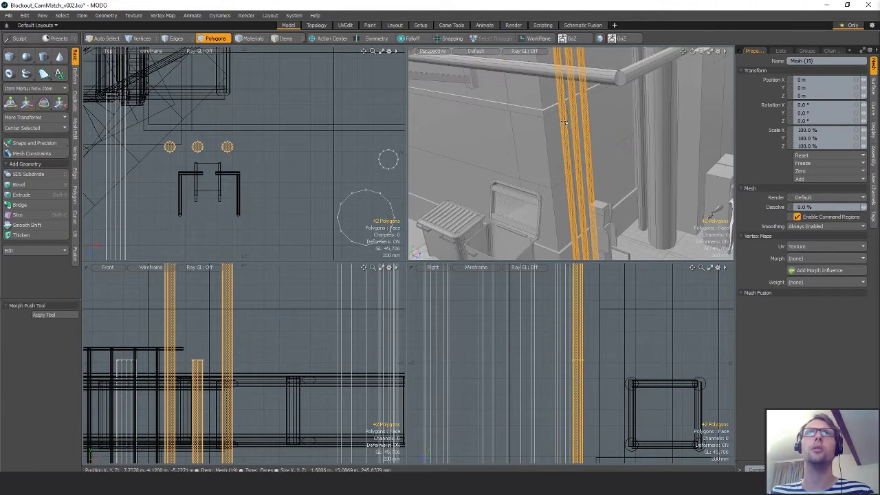
# Duplicate the outermost thin pipe behind the row and shrink the copy vertically into a short segment
pyautogui.doubleClick(564, 121)
pyautogui.keyDown('alt'); pyautogui.keyDown('shift'); pyautogui.moveTo(257, 233); pyautogui.dragTo(324, 224); pyautogui.keyUp('shift'); pyautogui.keyUp('alt')
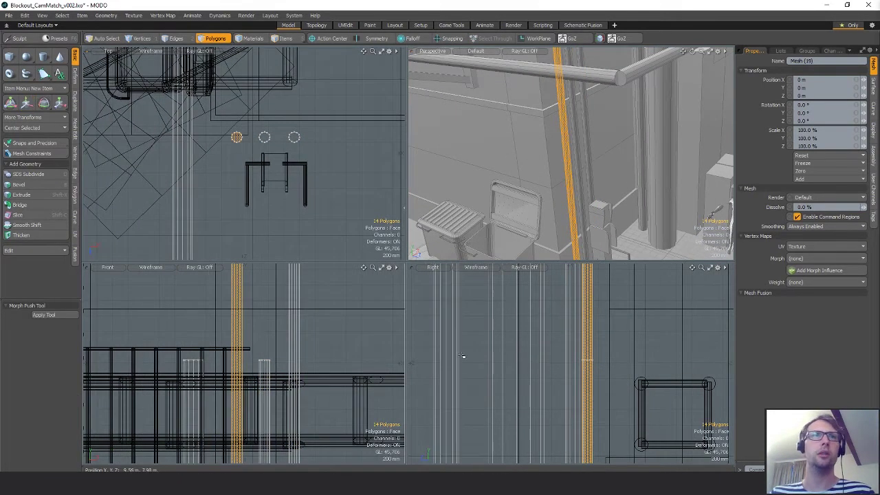
pyautogui.press('w')
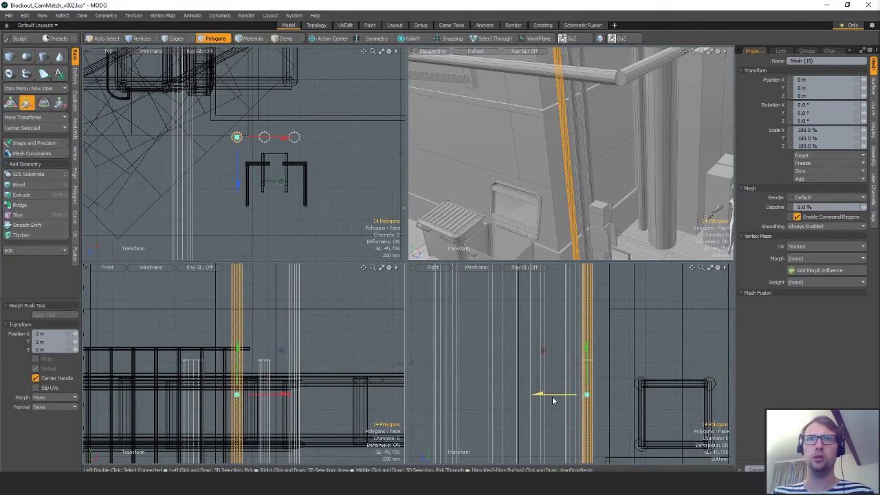
pyautogui.moveTo(553, 400); pyautogui.dragTo(590, 398)
pyautogui.press('r')
pyautogui.moveTo(624, 345); pyautogui.dragTo(623, 393)
pyautogui.keyDown('alt'); pyautogui.keyDown('shift'); pyautogui.moveTo(675, 365); pyautogui.dragTo(621, 324); pyautogui.keyUp('shift'); pyautogui.keyUp('alt')
pyautogui.scroll(4, 621, 324)
# Turn on snapping and move the short pipe about -4.86 m in X and 2.71 m in Z into the open alley, then adjust its height
pyautogui.press('w')
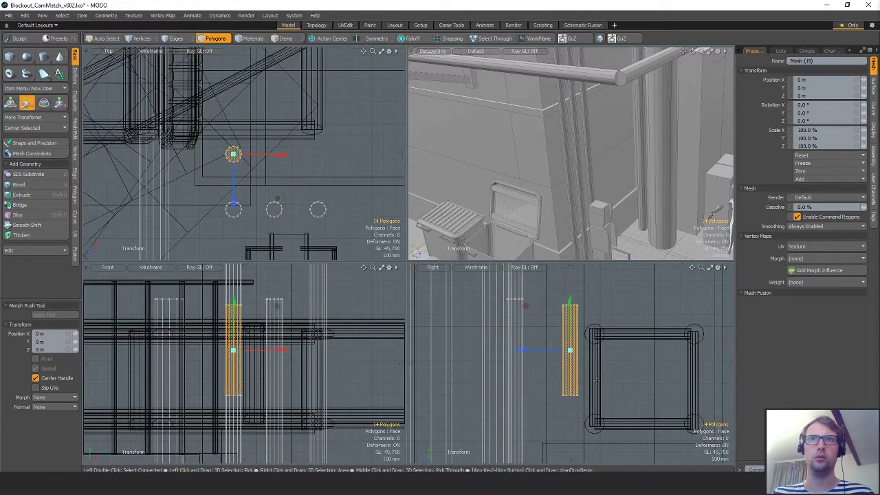
pyautogui.press('x')
pyautogui.click(567, 395)
pyautogui.moveTo(567, 377)
pyautogui.mouseDown()
pyautogui.moveTo(567, 364)
pyautogui.moveTo(565, 393)
pyautogui.mouseUp()
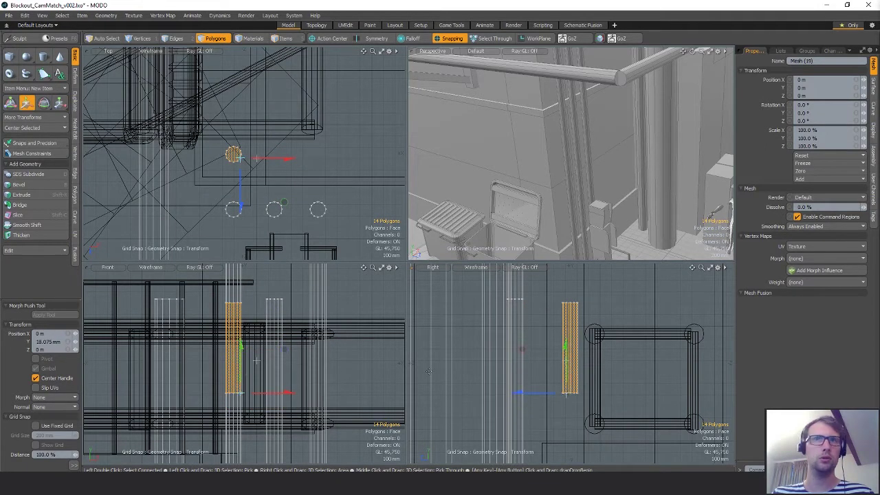
pyautogui.keyDown('ctrl'); pyautogui.keyDown('alt'); pyautogui.moveTo(359, 381); pyautogui.dragTo(268, 378); pyautogui.keyUp('alt'); pyautogui.keyUp('ctrl')
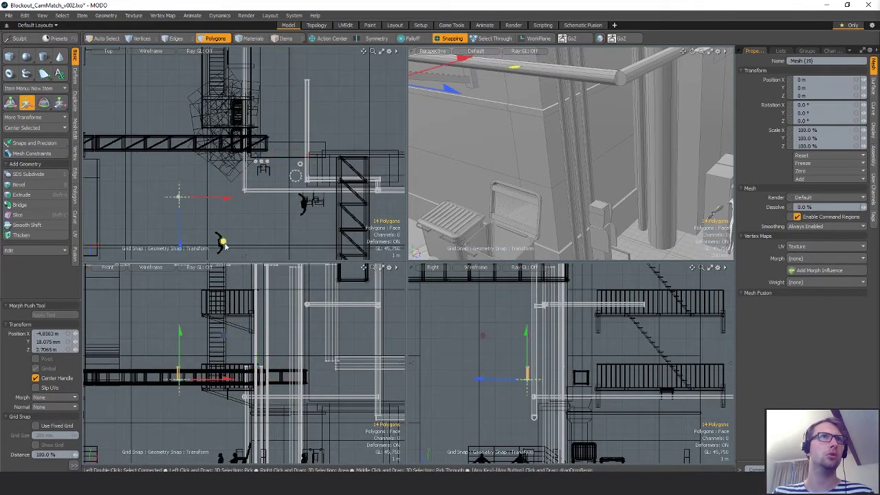
pyautogui.hotkey('shift', 'a')
pyautogui.press('q')
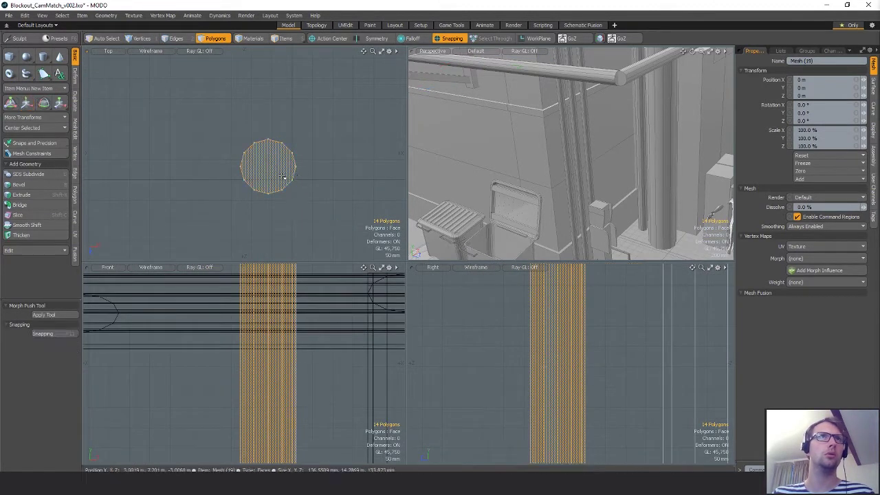
pyautogui.press('w')
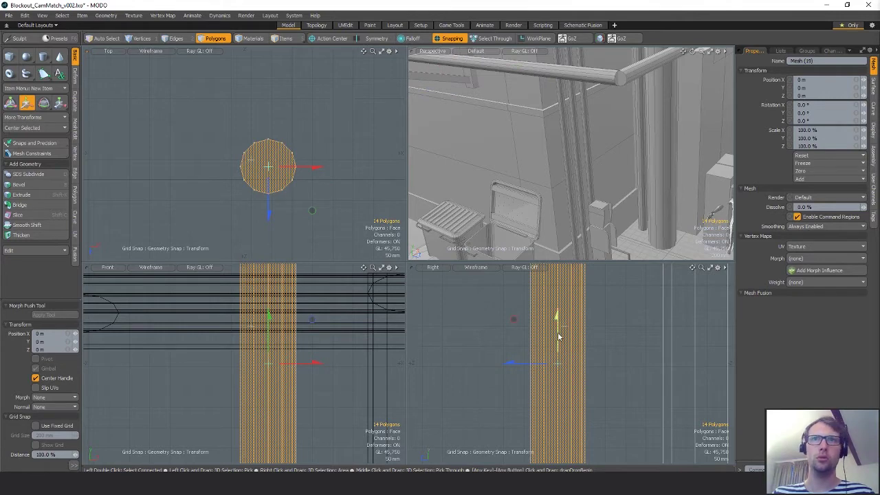
pyautogui.moveTo(558, 337)
pyautogui.mouseDown()
pyautogui.moveTo(559, 379)
pyautogui.moveTo(558, 335)
pyautogui.mouseUp()
# Move the bottom ring of vertices of the short pipe vertically to line it up with the grid
pyautogui.scroll(-3, 605, 365)
pyautogui.keyDown('alt'); pyautogui.keyDown('shift'); pyautogui.moveTo(605, 365); pyautogui.dragTo(579, 327); pyautogui.keyUp('shift'); pyautogui.keyUp('alt')
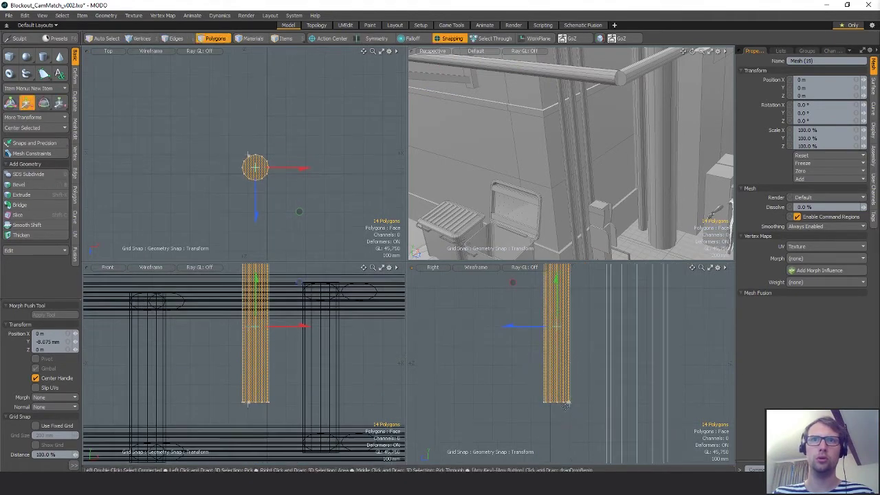
pyautogui.press('q')
pyautogui.press('1')
pyautogui.moveTo(558, 386)
pyautogui.mouseDown(button='right')
pyautogui.moveTo(514, 426)
pyautogui.moveTo(579, 411)
pyautogui.mouseUp(button='right')
pyautogui.press('w')
pyautogui.moveTo(558, 364)
pyautogui.mouseDown()
pyautogui.moveTo(557, 406)
pyautogui.moveTo(584, 410)
pyautogui.mouseUp()
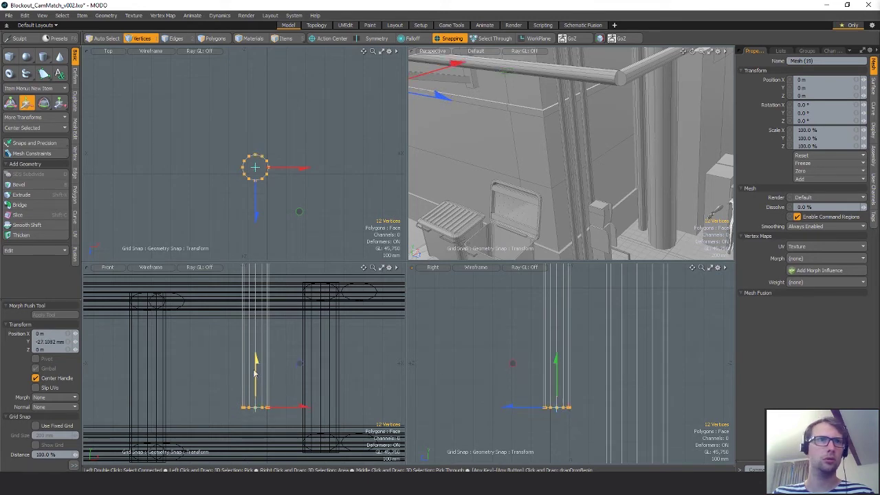
pyautogui.moveTo(256, 360); pyautogui.dragTo(267, 397)
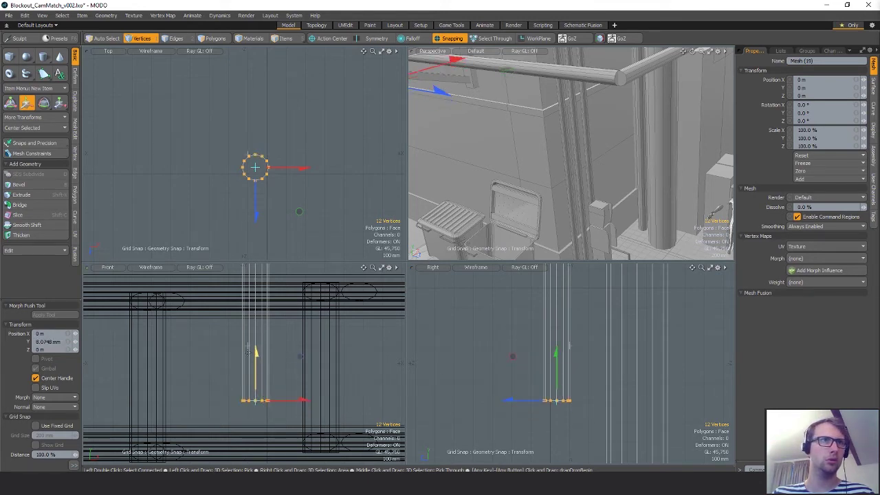
pyautogui.click(73, 462)
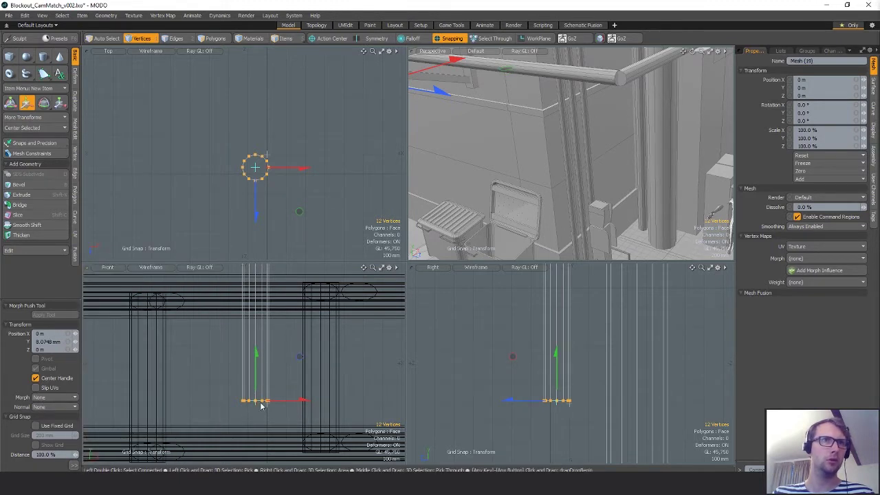
pyautogui.moveTo(258, 360)
pyautogui.mouseDown()
pyautogui.moveTo(257, 383)
pyautogui.moveTo(257, 364)
pyautogui.mouseUp()
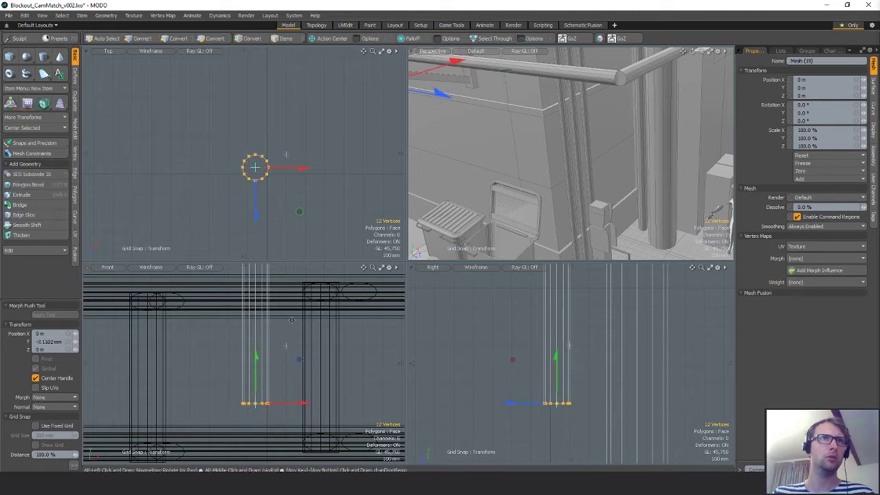
# Shift the top ring of vertices of the short pipe vertically to line it up with the grid
pyautogui.keyDown('alt'); pyautogui.moveTo(287, 292); pyautogui.dragTo(290, 360); pyautogui.keyUp('alt')
pyautogui.press('space')
pyautogui.moveTo(290, 307); pyautogui.dragTo(237, 327, button='right')
pyautogui.press('w')
pyautogui.moveTo(259, 303); pyautogui.dragTo(279, 332)
pyautogui.press('space')
# Duplicate the short pipe, rotate the copy to horizontal, and move it about -341 mm in X and 500 mm up above the original
pyautogui.press('space')
pyautogui.press('space')
pyautogui.doubleClick(270, 331)
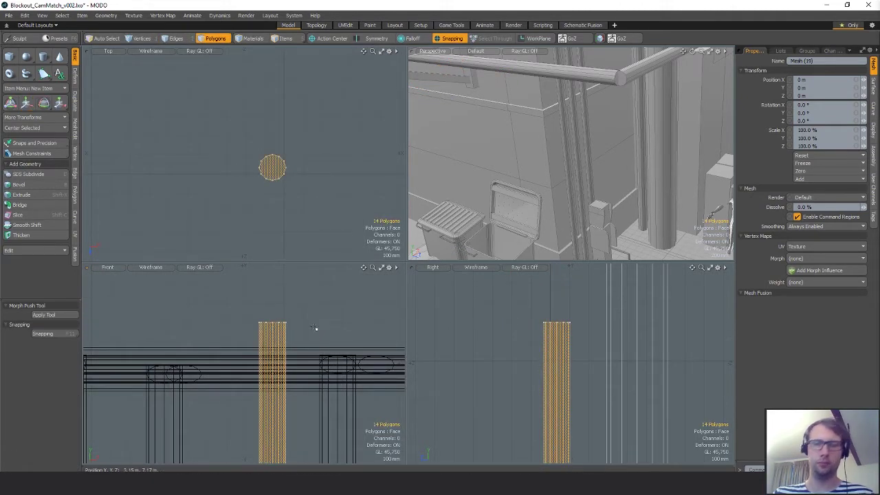
pyautogui.press('e')
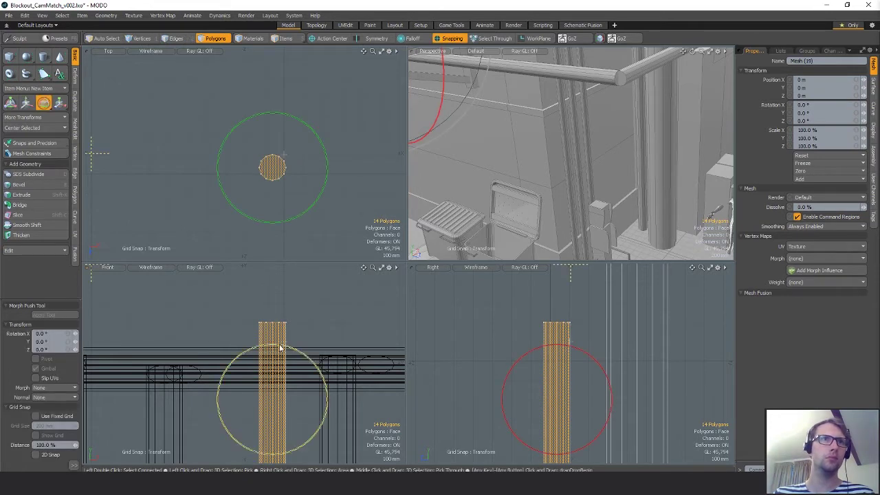
pyautogui.moveTo(281, 350); pyautogui.dragTo(322, 412)
pyautogui.press('w')
pyautogui.moveTo(312, 362); pyautogui.dragTo(303, 337)
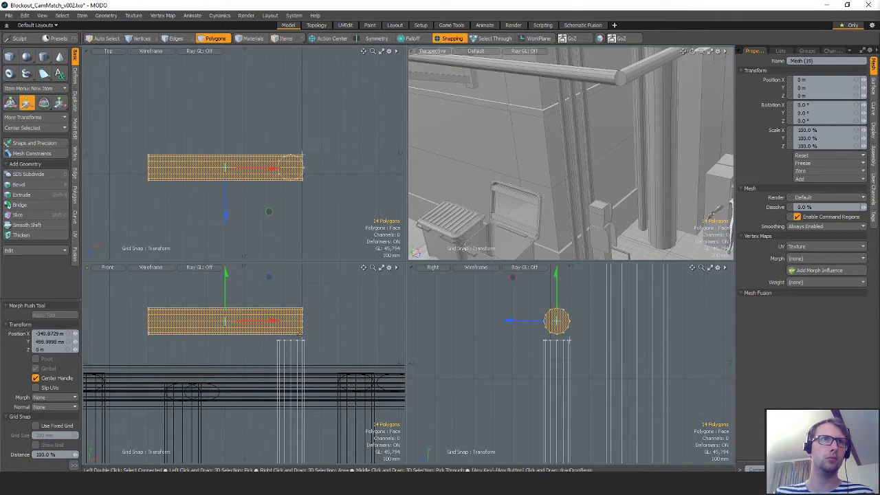
# Move the horizontal pipe farther up and away in negative X from the vertical pipe, leaving a corner gap between their ends
pyautogui.click(301, 336)
pyautogui.moveTo(340, 301); pyautogui.dragTo(255, 328)
pyautogui.click(281, 303)
pyautogui.click(262, 317)
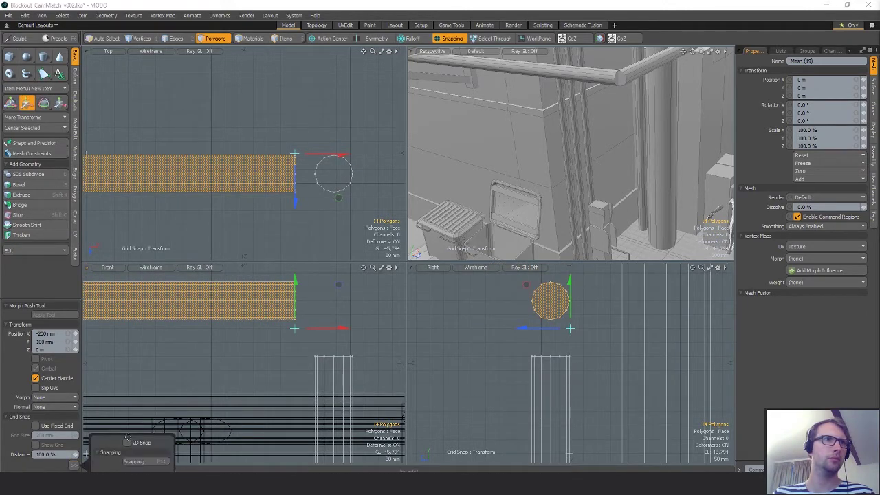
pyautogui.click(74, 466)
pyautogui.moveTo(131, 184); pyautogui.dragTo(168, 375)
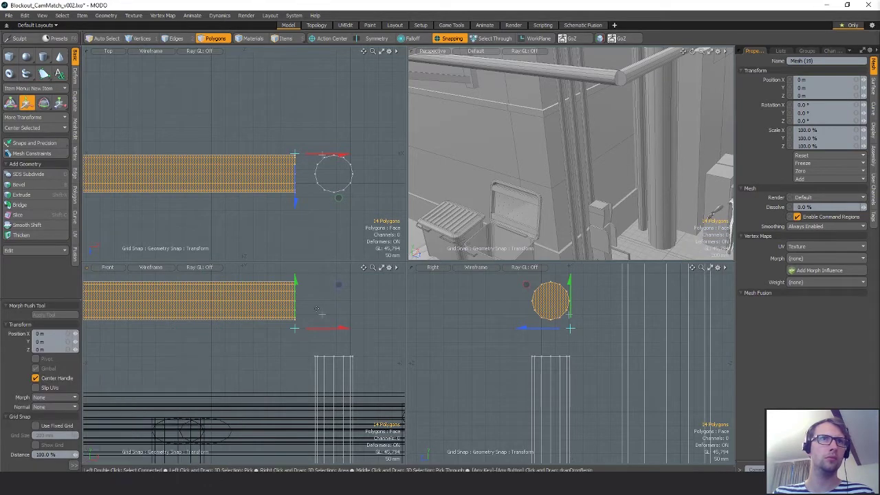
pyautogui.click(288, 301)
pyautogui.click(294, 320)
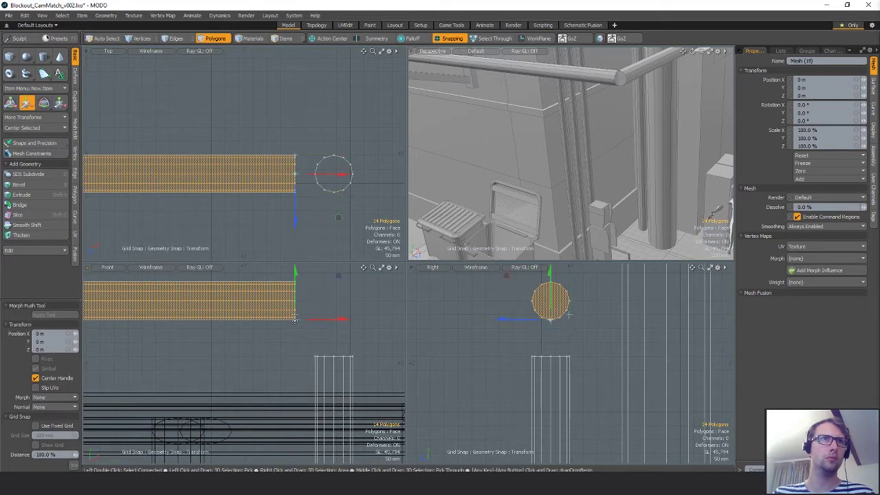
pyautogui.moveTo(338, 276); pyautogui.dragTo(324, 257)
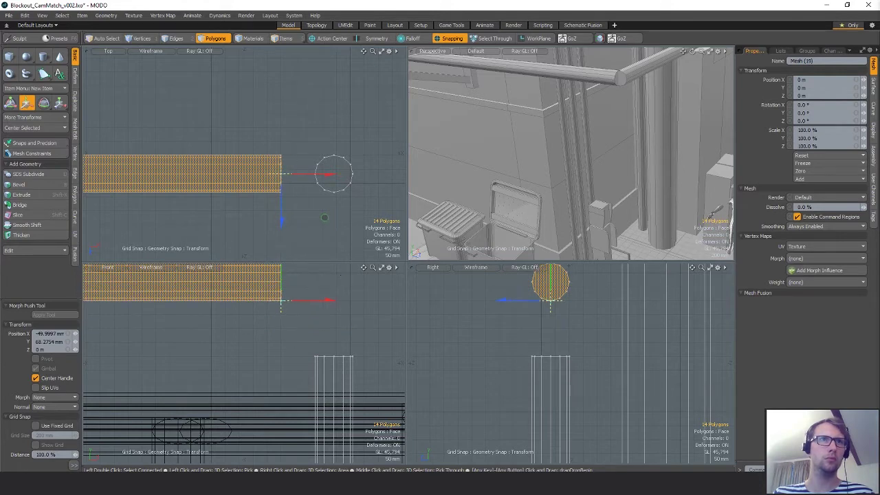
# Raise the vertical pipe by 50 mm and shift it about 27 mm in X to balance the corner gap
pyautogui.press('q')
pyautogui.doubleClick(319, 361)
pyautogui.press('w')
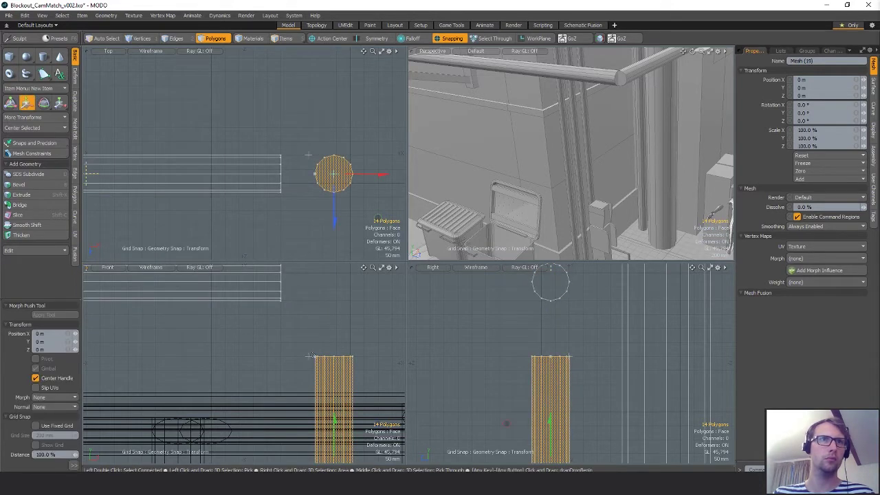
pyautogui.click(313, 356)
pyautogui.moveTo(359, 317); pyautogui.dragTo(367, 298)
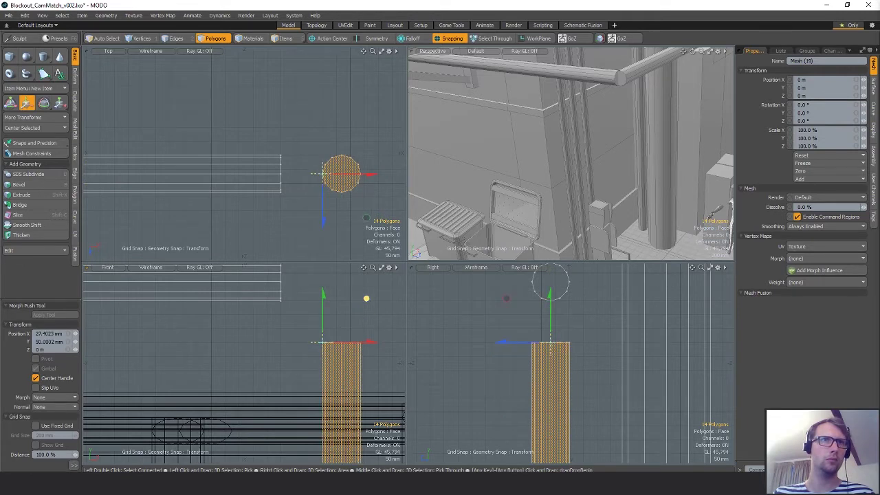
# Bridge the facing end caps of the two pipes with a 6-segment bend in Curve mode
pyautogui.keyDown('alt'); pyautogui.moveTo(274, 357); pyautogui.dragTo(244, 374); pyautogui.keyUp('alt')
pyautogui.press('space')
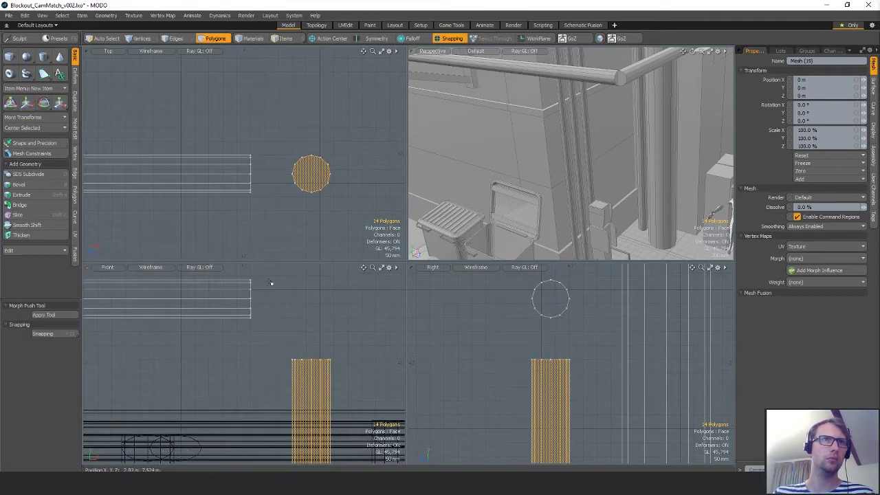
pyautogui.moveTo(266, 276)
pyautogui.mouseDown(button='right')
pyautogui.moveTo(390, 307)
pyautogui.moveTo(383, 301)
pyautogui.mouseUp(button='right')
pyautogui.click(19, 205)
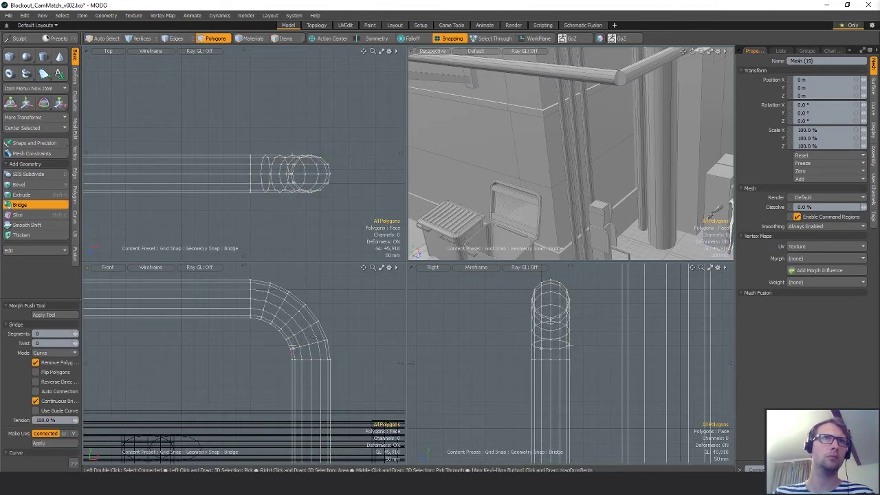
# Turn off snapping and cut the whole bent pipe, pasting it into a new mesh item
pyautogui.press('a')
pyautogui.keyDown('alt'); pyautogui.moveTo(563, 197); pyautogui.dragTo(529, 199); pyautogui.keyUp('alt')
pyautogui.press('space')
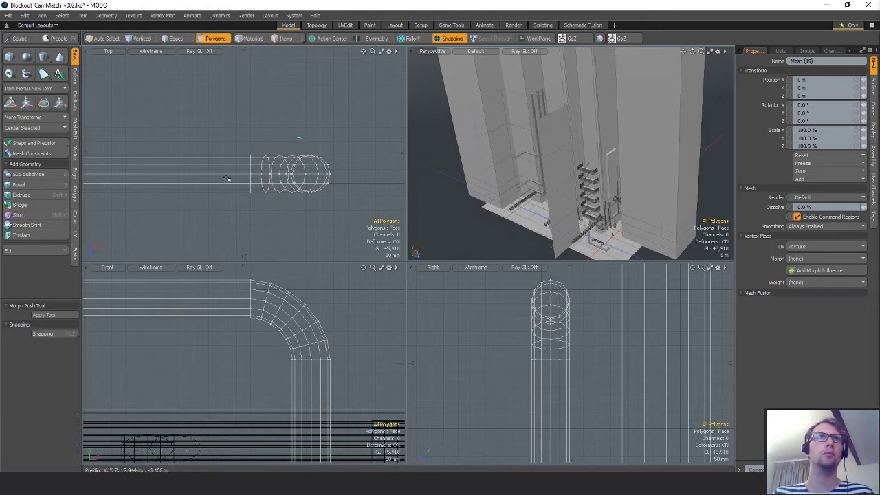
pyautogui.moveTo(228, 179); pyautogui.dragTo(241, 206, button='right')
pyautogui.hotkey('shift', 'a')
pyautogui.keyDown('alt'); pyautogui.moveTo(581, 159); pyautogui.dragTo(554, 152); pyautogui.keyUp('alt')
pyautogui.doubleClick(566, 107)
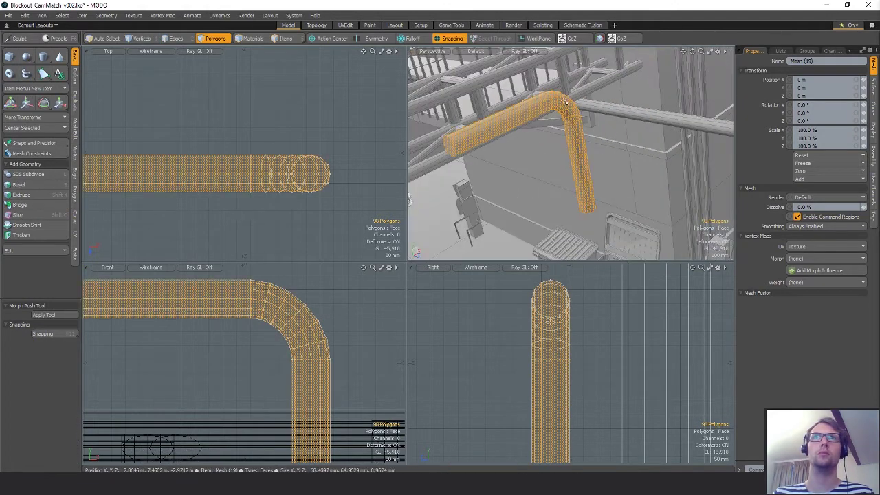
pyautogui.scroll(-4, 275, 188)
pyautogui.click(451, 40)
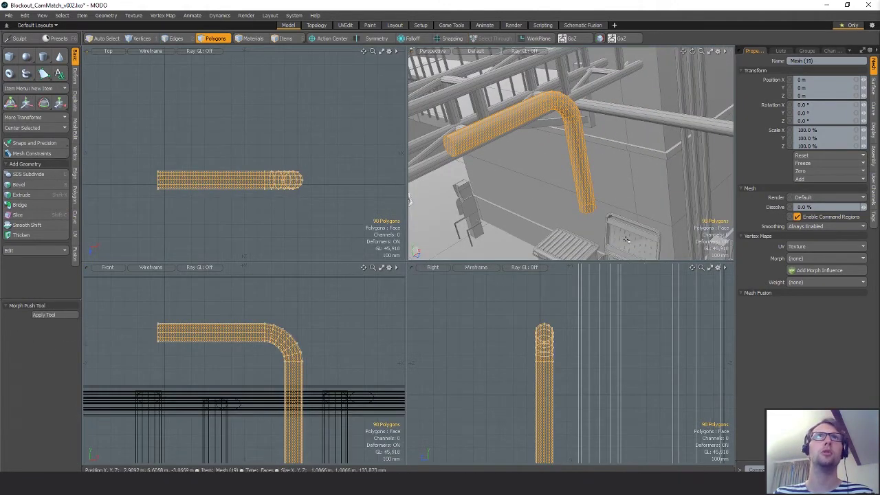
pyautogui.hotkey('ctrl', 'x')
pyautogui.press('n')
pyautogui.hotkey('ctrl', 'v')
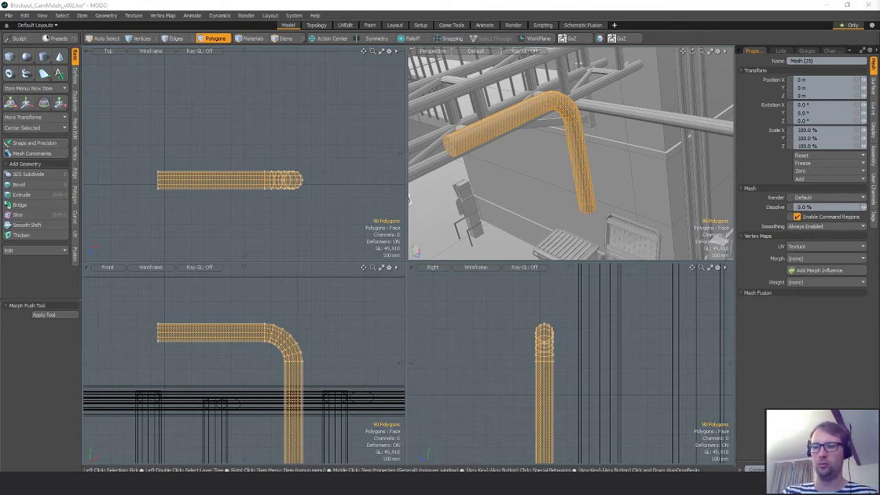
# Rename the bent pipe's mesh item as pipe_cornewr and compare the scene with the concept image
pyautogui.press('Return')
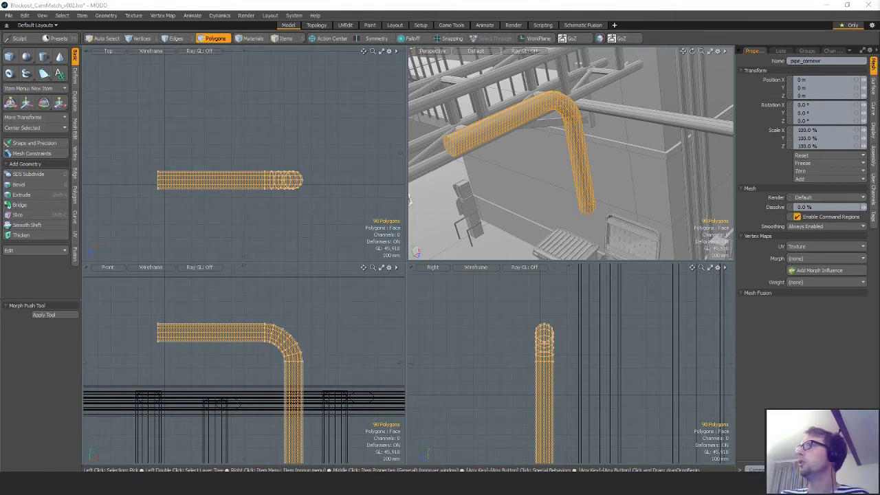
pyautogui.moveTo(879, 61); pyautogui.dragTo(266, 52)
pyautogui.moveTo(409, 242); pyautogui.dragTo(517, 243)
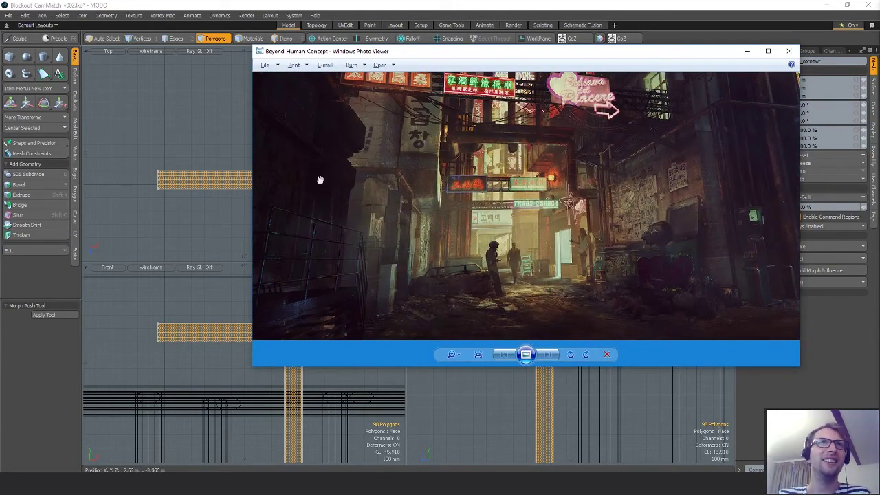
pyautogui.moveTo(607, 189); pyautogui.dragTo(463, 208)
pyautogui.moveTo(483, 57); pyautogui.dragTo(878, 61)
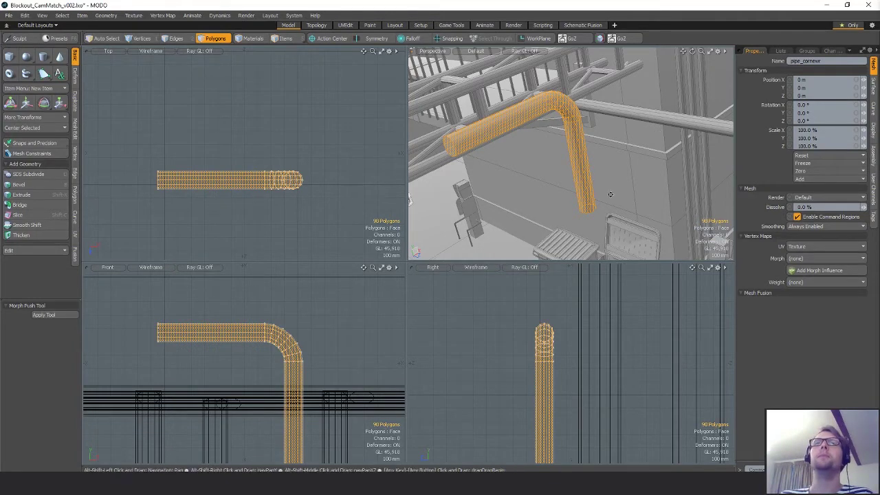
# Rotate the bent pipe to lie flat, with its two arms oriented to wrap around the building corner
pyautogui.keyDown('ctrl'); pyautogui.keyDown('alt'); pyautogui.moveTo(635, 213); pyautogui.dragTo(535, 207); pyautogui.keyUp('alt'); pyautogui.keyUp('ctrl')
pyautogui.keyDown('ctrl'); pyautogui.keyDown('alt'); pyautogui.moveTo(276, 197); pyautogui.dragTo(219, 198); pyautogui.keyUp('alt'); pyautogui.keyUp('ctrl')
pyautogui.press('e')
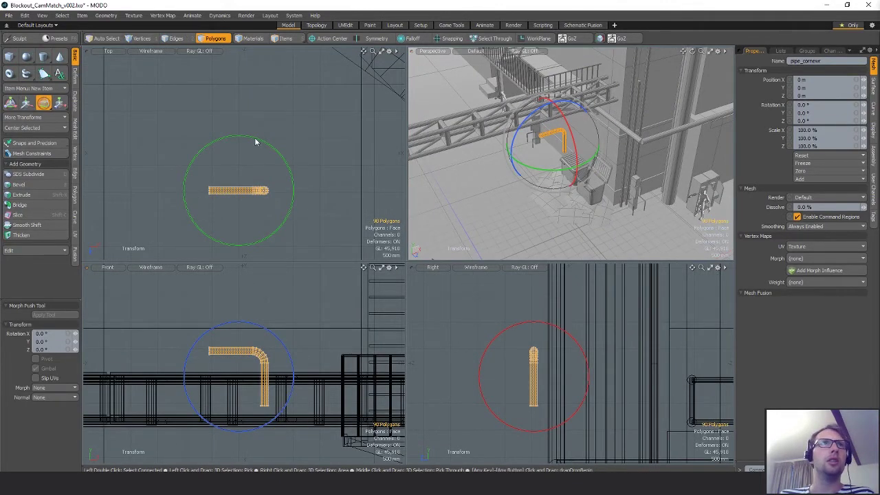
pyautogui.moveTo(538, 324); pyautogui.dragTo(420, 311)
pyautogui.keyDown('ctrl'); pyautogui.moveTo(255, 142); pyautogui.dragTo(353, 149); pyautogui.keyUp('ctrl')
# Move the flat pipe 5 m in X and -2.66 m in Z to the building corner and lower it 1.98 m
pyautogui.scroll(-4, 292, 193)
pyautogui.press('w')
pyautogui.hotkey('shift', 'a')
pyautogui.keyDown('alt'); pyautogui.moveTo(554, 208); pyautogui.dragTo(584, 139); pyautogui.keyUp('alt')
pyautogui.scroll(-3, 584, 139)
pyautogui.click(571, 129)
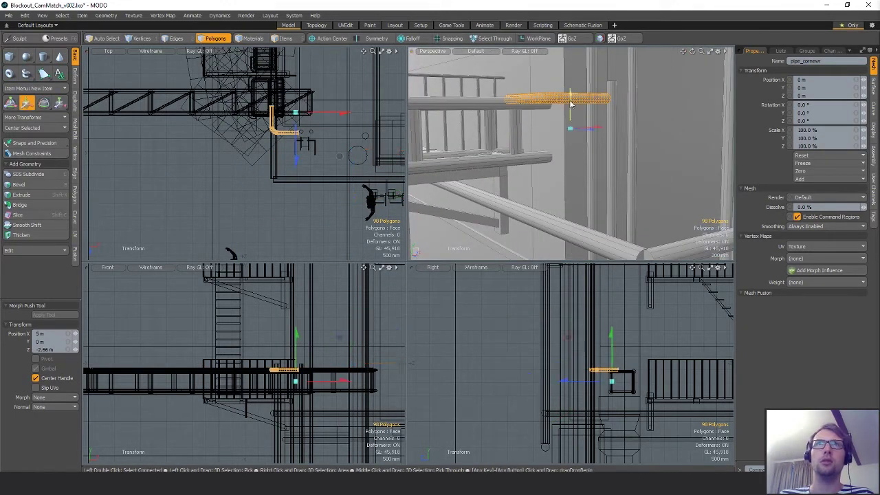
pyautogui.moveTo(571, 93); pyautogui.dragTo(571, 218)
# Fine-tune the pipe's place at the building corner, shifting it 250 mm in X and -100 mm in Z, and lower it by 420 mm
pyautogui.keyDown('alt'); pyautogui.keyDown('shift'); pyautogui.moveTo(638, 251); pyautogui.dragTo(633, 136); pyautogui.keyUp('shift'); pyautogui.keyUp('alt')
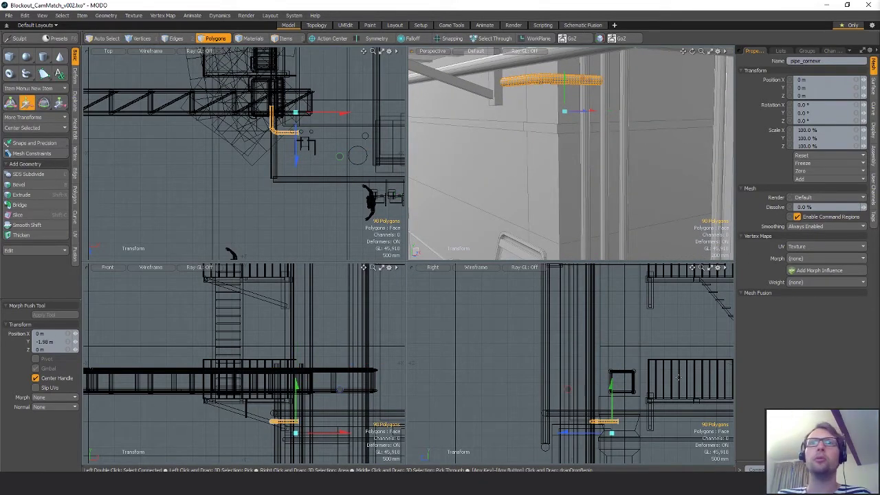
pyautogui.keyDown('alt'); pyautogui.keyDown('shift'); pyautogui.moveTo(678, 377); pyautogui.dragTo(694, 328); pyautogui.keyUp('shift'); pyautogui.keyUp('alt')
pyautogui.scroll(3, 298, 368)
pyautogui.keyDown('alt'); pyautogui.moveTo(574, 155); pyautogui.dragTo(572, 108); pyautogui.keyUp('alt')
pyautogui.keyDown('alt'); pyautogui.keyDown('shift'); pyautogui.moveTo(572, 108); pyautogui.dragTo(636, 138); pyautogui.keyUp('shift'); pyautogui.keyUp('alt')
pyautogui.keyDown('alt'); pyautogui.keyDown('shift'); pyautogui.moveTo(280, 102); pyautogui.dragTo(272, 160); pyautogui.keyUp('shift'); pyautogui.keyUp('alt')
pyautogui.keyDown('ctrl'); pyautogui.keyDown('alt'); pyautogui.moveTo(273, 160); pyautogui.dragTo(327, 169); pyautogui.keyUp('alt'); pyautogui.keyUp('ctrl')
pyautogui.keyDown('alt'); pyautogui.moveTo(530, 186); pyautogui.dragTo(537, 149); pyautogui.keyUp('alt')
pyautogui.click(591, 158)
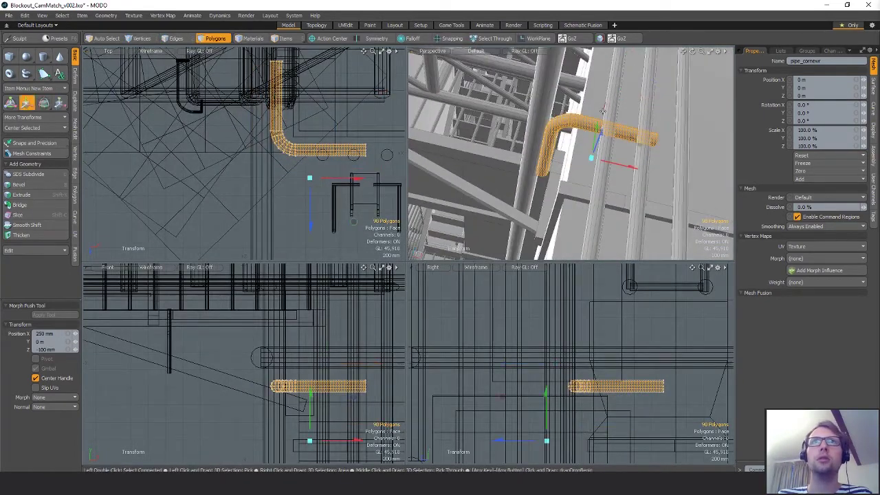
pyautogui.moveTo(597, 129); pyautogui.dragTo(593, 166)
# Push the corner pipe outward in positive Z so it runs in front of the vertical wall pipes
pyautogui.keyDown('alt'); pyautogui.moveTo(592, 165); pyautogui.dragTo(518, 123); pyautogui.keyUp('alt')
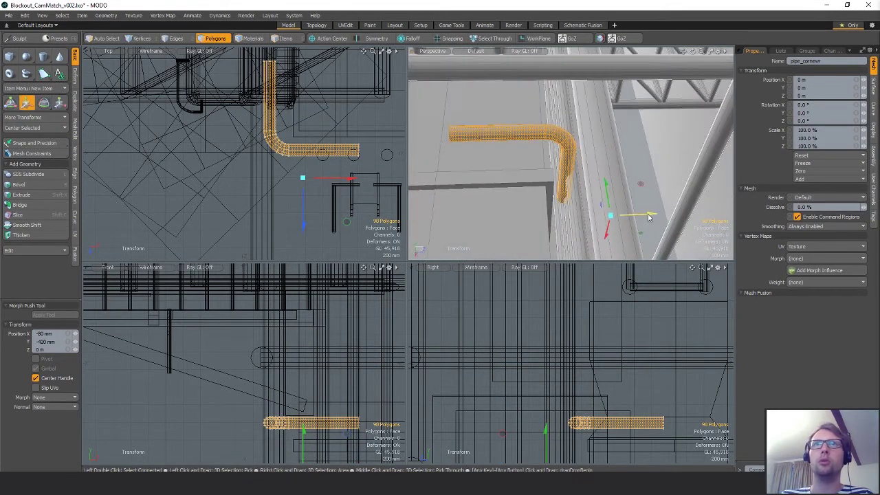
pyautogui.moveTo(649, 217); pyautogui.dragTo(679, 216)
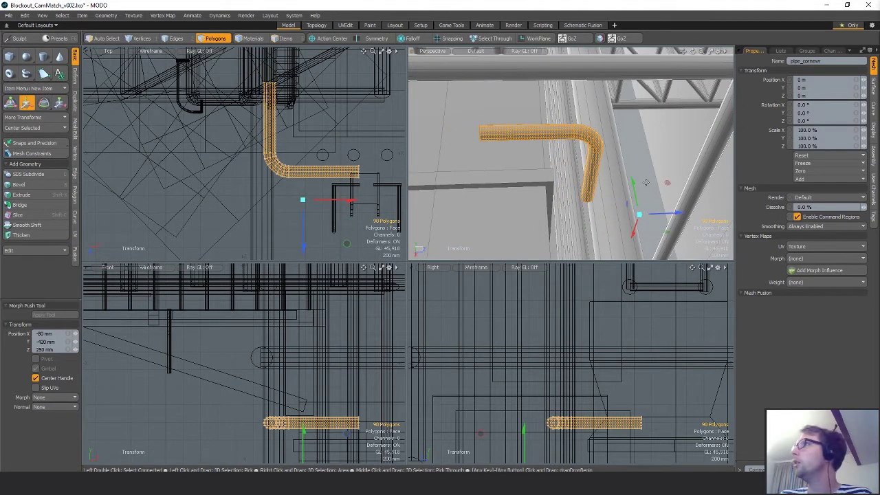
pyautogui.keyDown('alt'); pyautogui.moveTo(628, 159); pyautogui.dragTo(605, 147); pyautogui.keyUp('alt')
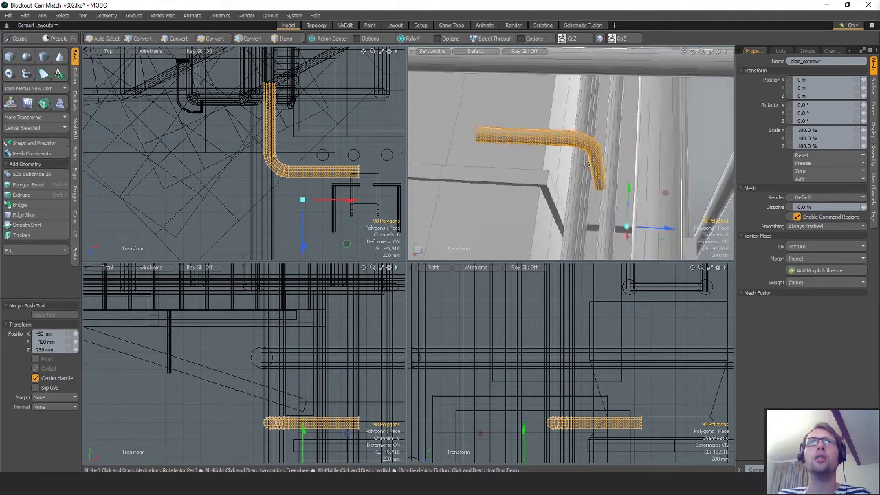
pyautogui.scroll(-5, 602, 143)
pyautogui.keyDown('alt'); pyautogui.moveTo(597, 82); pyautogui.dragTo(651, 150); pyautogui.keyUp('alt')
pyautogui.press('q')
# Copy the corner pipe's polygons and paste them into a new mesh item
pyautogui.press('1')
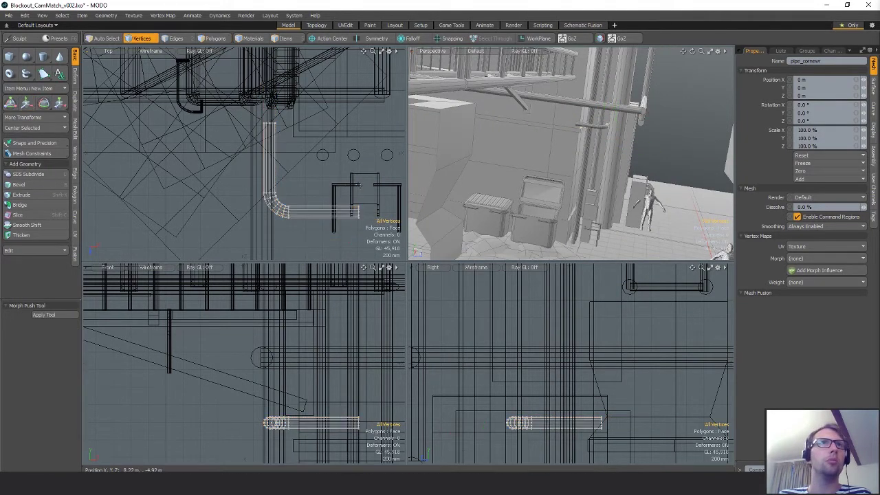
pyautogui.scroll(-5, 275, 185)
pyautogui.keyDown('alt'); pyautogui.moveTo(346, 198); pyautogui.dragTo(309, 201); pyautogui.keyUp('alt')
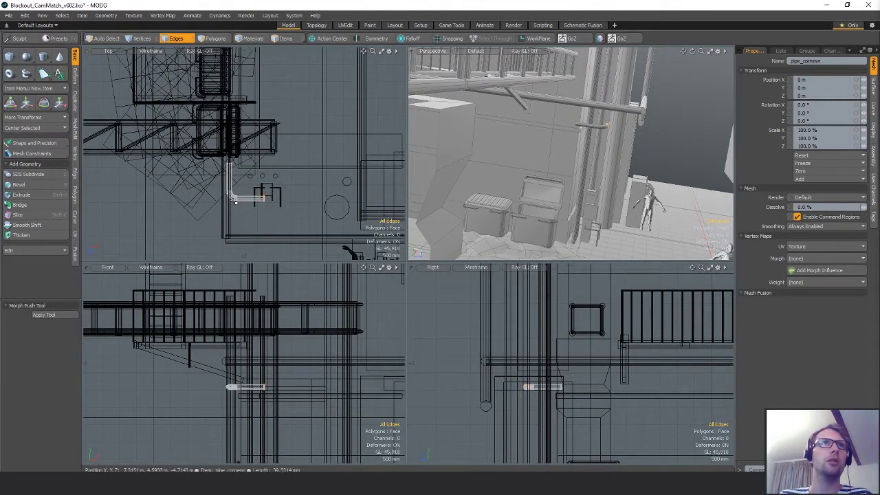
pyautogui.press('3')
pyautogui.press('Delete')
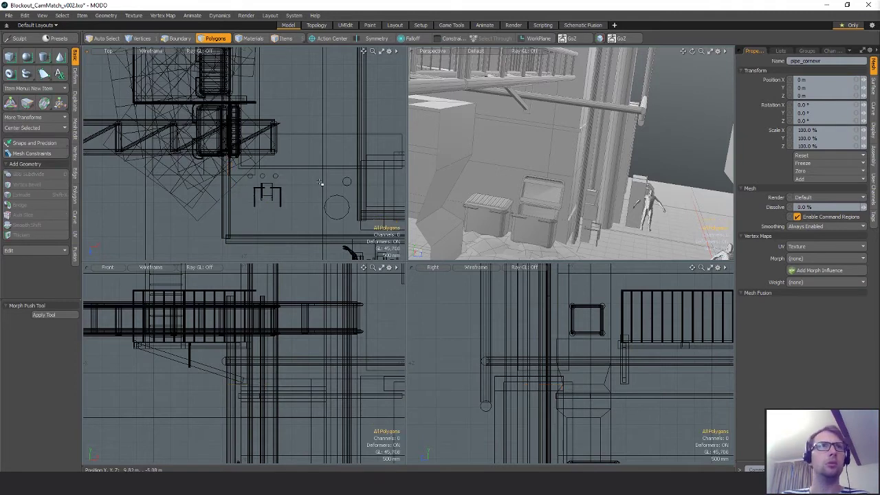
pyautogui.hotkey('ctrl', 'z')
pyautogui.hotkey('ctrl', 'c')
pyautogui.press('n')
pyautogui.hotkey('ctrl', 'v')
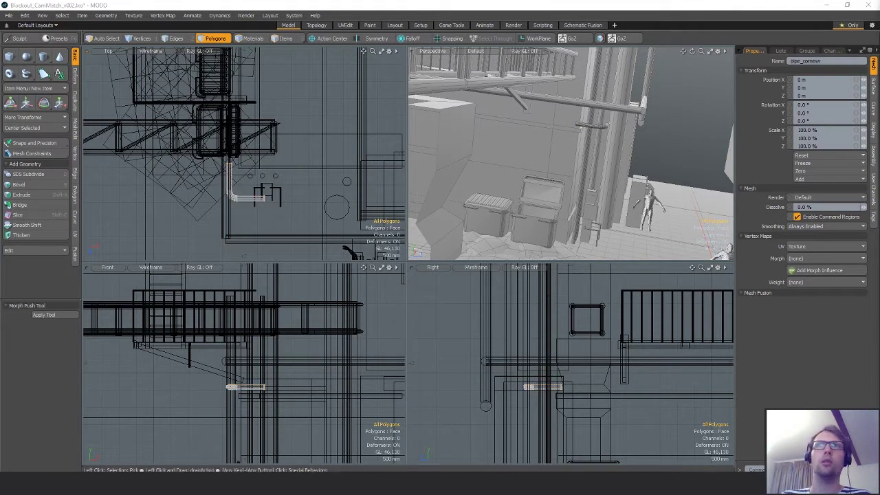
# Extend the copied pipe's straight end in positive X along the front wall
pyautogui.press('1')
pyautogui.moveTo(264, 181); pyautogui.dragTo(294, 213, button='right')
pyautogui.press('w')
pyautogui.moveTo(293, 200); pyautogui.dragTo(398, 199)
pyautogui.press('q')
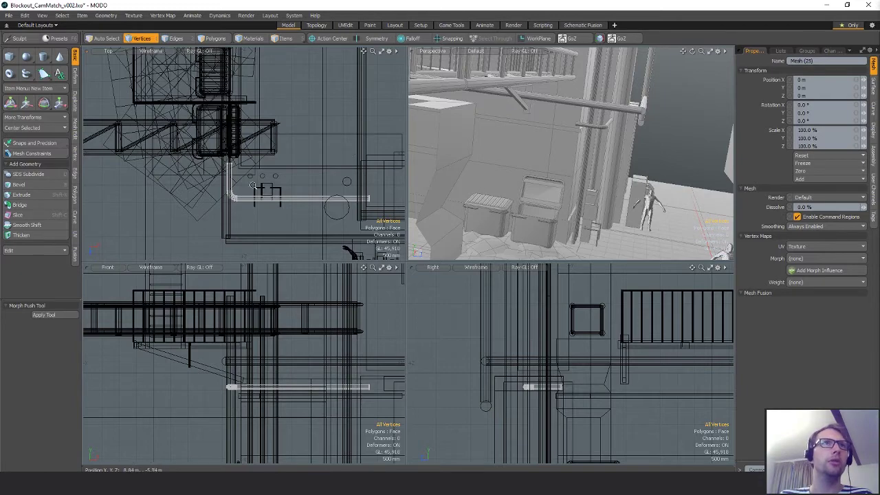
# Shift the extended pipe slightly outward from the front wall in positive Z
pyautogui.scroll(4, 236, 192)
pyautogui.press('w')
pyautogui.click(281, 207)
pyautogui.moveTo(279, 231); pyautogui.dragTo(281, 249)
pyautogui.press('q')
# Extend the pipe's other end in negative Z along the side wall
pyautogui.scroll(-4, 324, 115)
pyautogui.press('2')
pyautogui.moveTo(274, 141); pyautogui.dragTo(340, 110, button='right')
pyautogui.hotkey('shift', 'a')
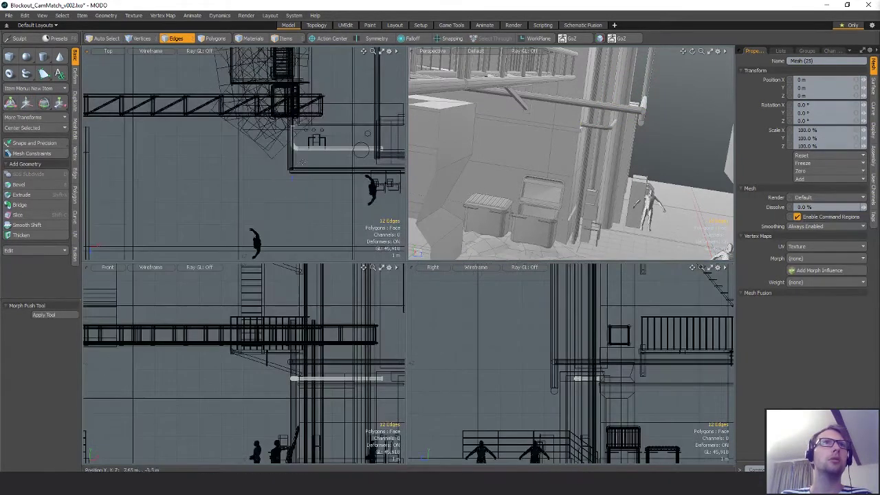
pyautogui.press('w')
pyautogui.press('q')
pyautogui.click(318, 95)
pyautogui.keyDown('alt'); pyautogui.moveTo(481, 118); pyautogui.dragTo(591, 166); pyautogui.keyUp('alt')
pyautogui.scroll(3, 596, 124)
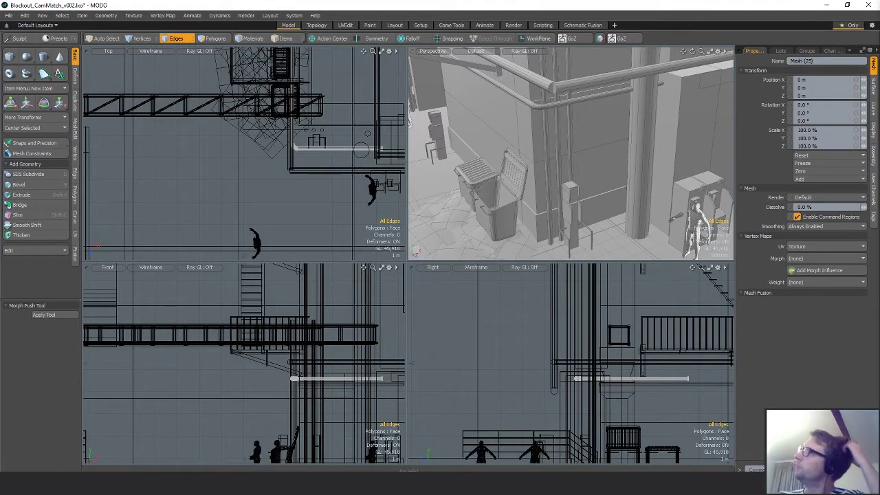
pyautogui.moveTo(588, 169)
pyautogui.keyDown('alt'); pyautogui.mouseDown()
pyautogui.moveTo(589, 189)
pyautogui.moveTo(596, 177)
pyautogui.mouseUp(); pyautogui.keyUp('alt')
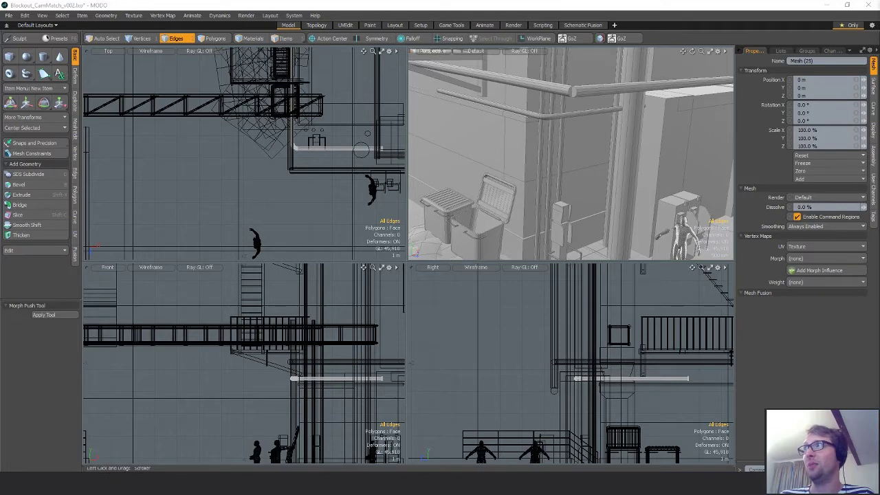
pyautogui.keyDown('alt'); pyautogui.moveTo(517, 146); pyautogui.dragTo(447, 107); pyautogui.keyUp('alt')
pyautogui.press('2')
pyautogui.press('w')
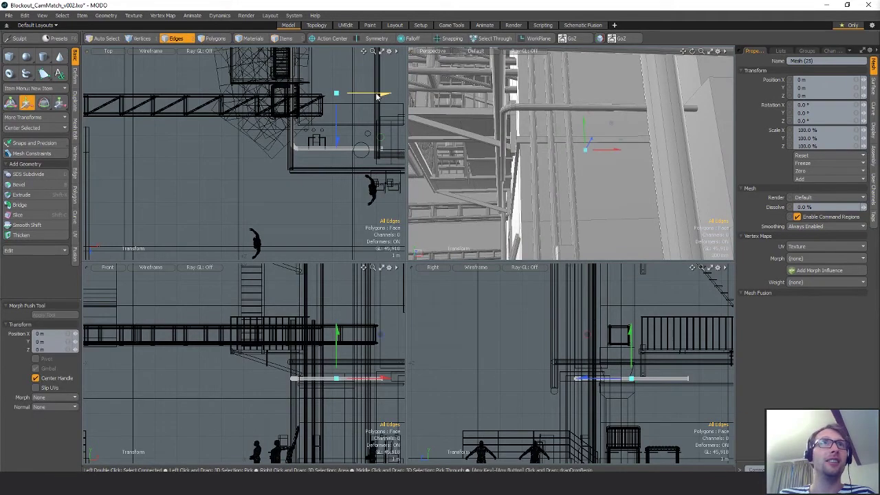
pyautogui.moveTo(378, 96); pyautogui.dragTo(379, 96)
pyautogui.hotkey('ctrl', 'z')
# Select the two end faces of the horizontal wall trim strip and pull them back 680 mm in negative X
pyautogui.keyDown('alt'); pyautogui.moveTo(635, 157); pyautogui.dragTo(551, 137); pyautogui.keyUp('alt')
pyautogui.press('space')
pyautogui.click(558, 137)
pyautogui.doubleClick(558, 136)
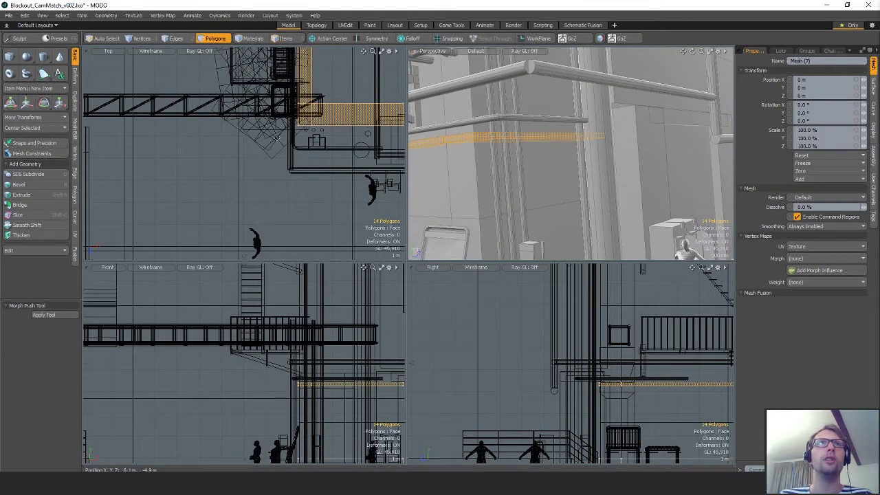
pyautogui.keyDown('alt'); pyautogui.moveTo(385, 113); pyautogui.dragTo(326, 124); pyautogui.keyUp('alt')
pyautogui.keyDown('ctrl'); pyautogui.keyDown('alt'); pyautogui.moveTo(325, 124); pyautogui.dragTo(375, 124); pyautogui.keyUp('alt'); pyautogui.keyUp('ctrl')
pyautogui.click(379, 123)
pyautogui.press('w')
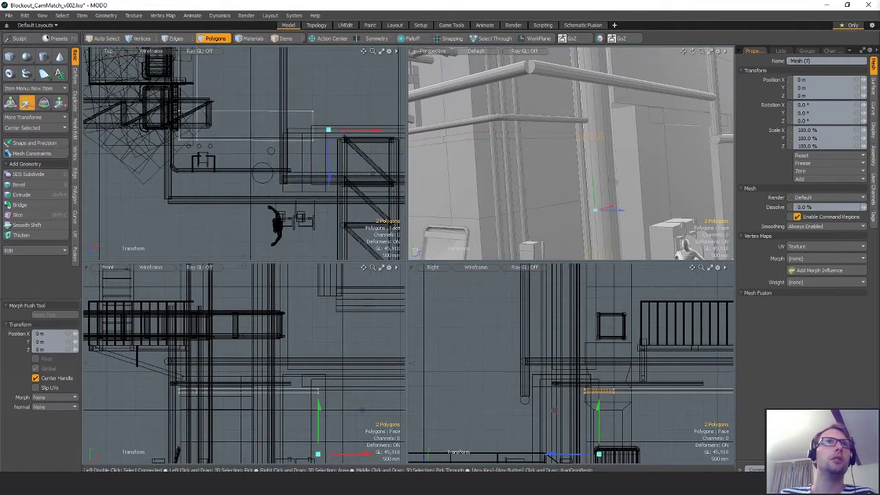
pyautogui.moveTo(348, 131); pyautogui.dragTo(328, 130)
# Extrude the trim strip's two end faces in positive X to add a short end segment
pyautogui.keyDown('ctrl'); pyautogui.keyDown('shift'); pyautogui.rightClick(328, 130); pyautogui.keyUp('shift'); pyautogui.keyUp('ctrl')
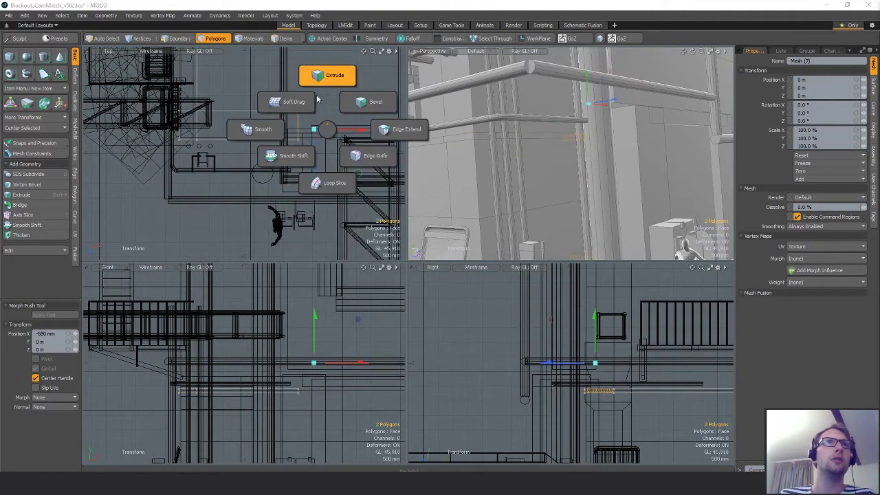
pyautogui.click(326, 77)
pyautogui.click(324, 129)
pyautogui.press('space')
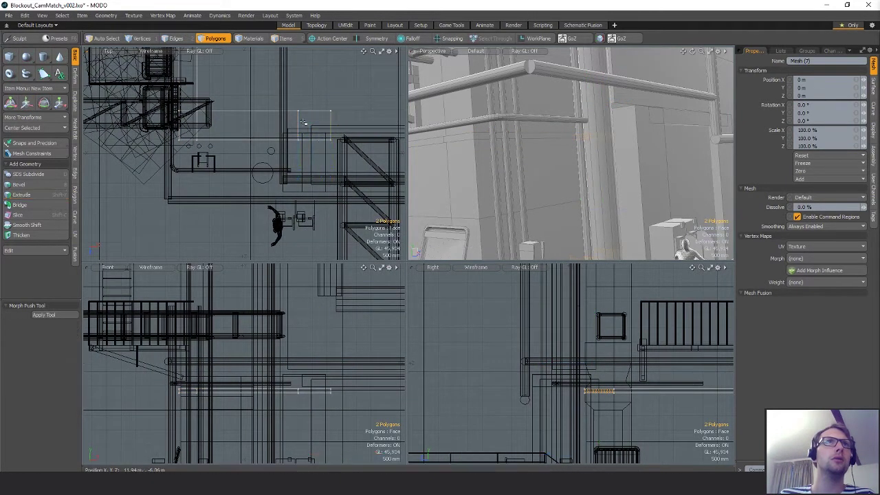
# Extrude the new end segment's two front faces in positive Z to turn the trim strip around the corner
pyautogui.hotkey('alt', 'e')
pyautogui.click(334, 81)
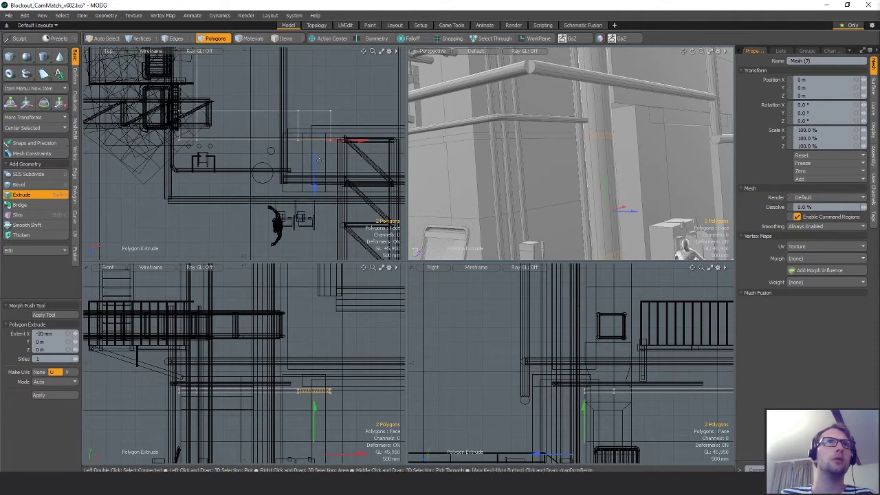
pyautogui.moveTo(314, 229); pyautogui.dragTo(314, 234)
pyautogui.hotkey('ctrl', 'z')
pyautogui.moveTo(315, 194); pyautogui.dragTo(315, 228)
pyautogui.hotkey('ctrl', 'z')
pyautogui.scroll(1, 303, 140)
# Flatten the inner and outer vertex rows of the strip's end segment by scaling each to 0% in X
pyautogui.press('q')
pyautogui.press('1')
pyautogui.moveTo(302, 91)
pyautogui.mouseDown(button='right')
pyautogui.moveTo(270, 139)
pyautogui.moveTo(328, 163)
pyautogui.mouseUp(button='right')
pyautogui.press('r')
pyautogui.moveTo(328, 139); pyautogui.dragTo(342, 142)
pyautogui.press('q')
pyautogui.moveTo(311, 121)
pyautogui.mouseDown(button='right')
pyautogui.moveTo(382, 214)
pyautogui.moveTo(337, 206)
pyautogui.mouseUp(button='right')
pyautogui.press('r')
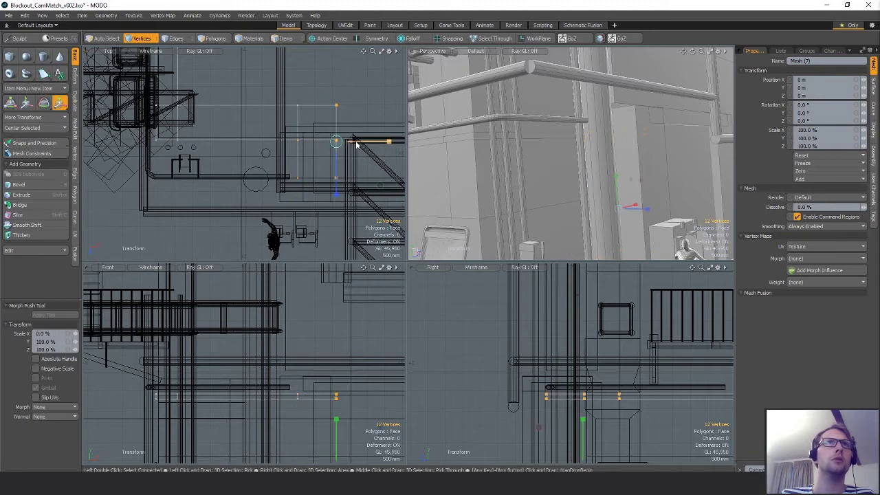
pyautogui.press('q')
pyautogui.click(340, 132)
# Shift the trim strip's end segment in negative X toward the side of the tall wall block
pyautogui.keyDown('alt'); pyautogui.keyDown('shift'); pyautogui.moveTo(341, 132); pyautogui.dragTo(314, 132); pyautogui.keyUp('shift'); pyautogui.keyUp('alt')
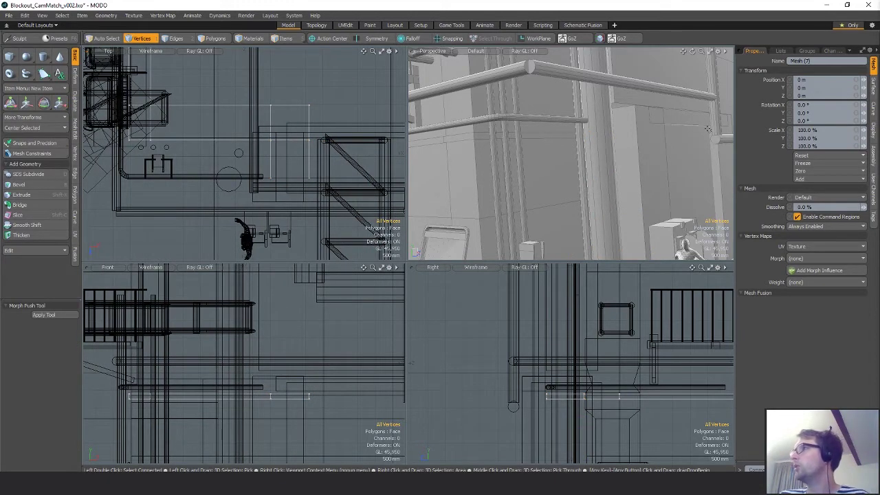
pyautogui.keyDown('alt'); pyautogui.moveTo(708, 129); pyautogui.dragTo(580, 145); pyautogui.keyUp('alt')
pyautogui.scroll(3, 580, 151)
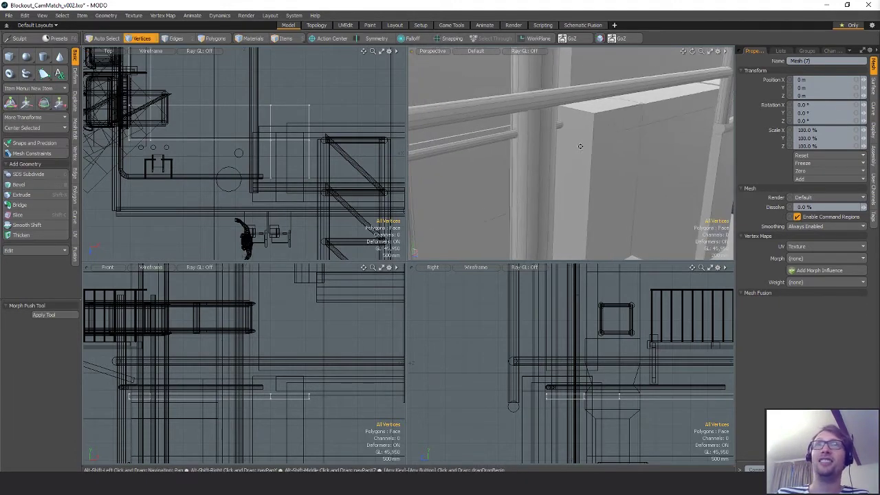
pyautogui.press('space')
pyautogui.press('space')
pyautogui.moveTo(595, 111); pyautogui.dragTo(620, 139)
pyautogui.click(583, 129)
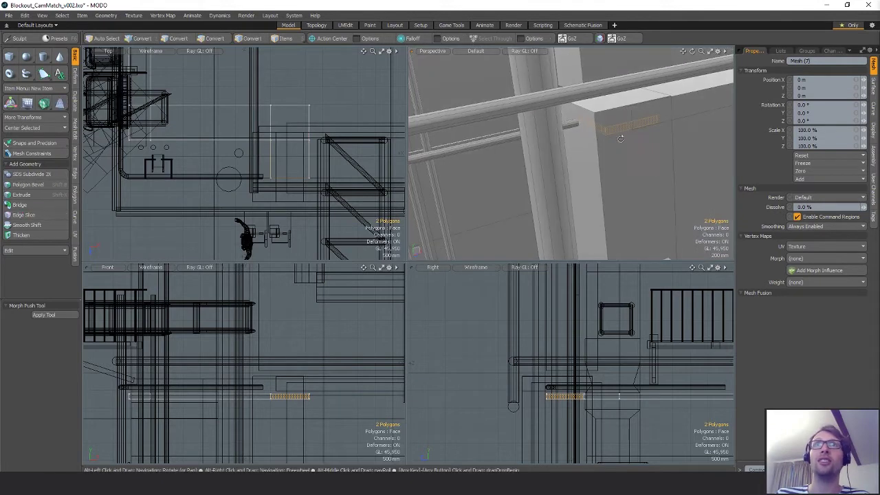
pyautogui.press('space')
pyautogui.press('w')
pyautogui.keyDown('alt'); pyautogui.moveTo(633, 200); pyautogui.dragTo(585, 115); pyautogui.keyUp('alt')
pyautogui.scroll(-4, 637, 195)
pyautogui.press('space')
pyautogui.press('space')
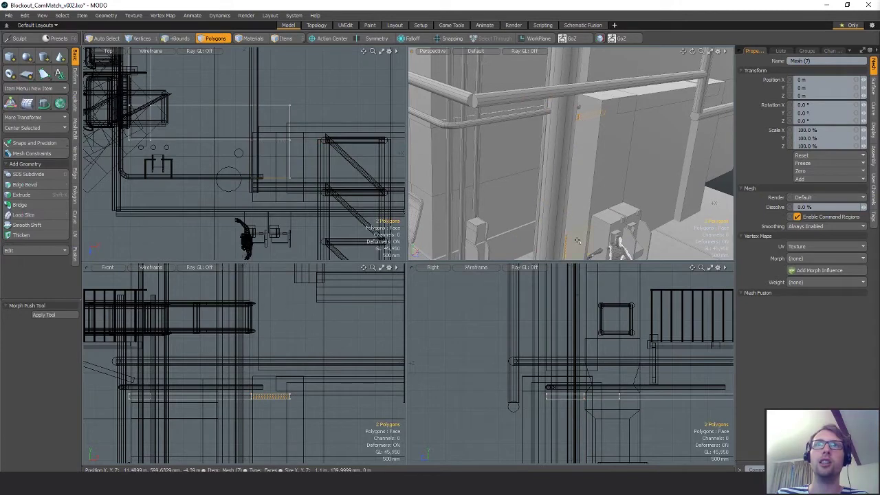
# Extend the front end of the trim segment in positive Z past the face of the wall block
pyautogui.keyDown('alt'); pyautogui.moveTo(596, 171); pyautogui.dragTo(617, 210); pyautogui.keyUp('alt')
pyautogui.press('space')
pyautogui.press('space')
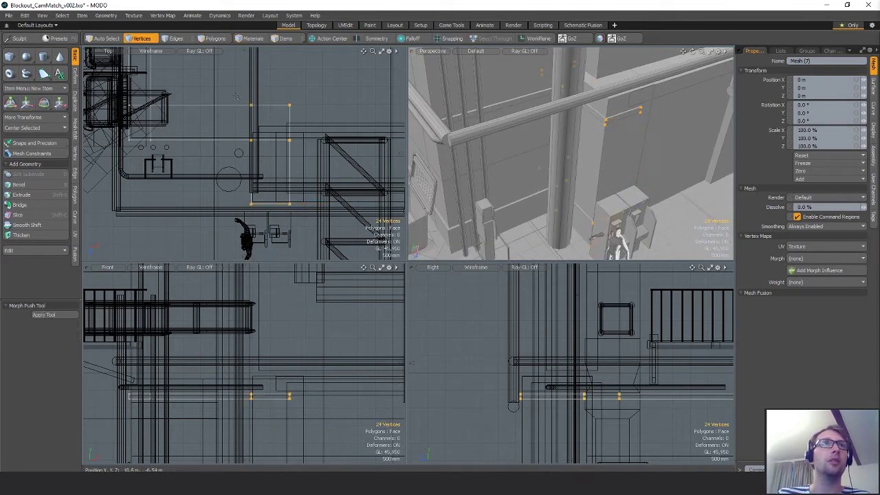
pyautogui.moveTo(250, 85)
pyautogui.mouseDown(button='right')
pyautogui.moveTo(214, 260)
pyautogui.moveTo(266, 158)
pyautogui.mouseUp(button='right')
pyautogui.press('w')
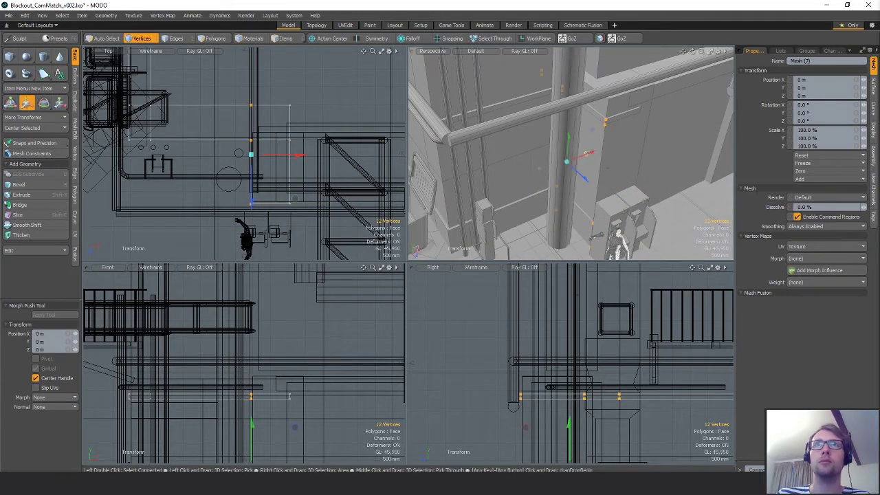
pyautogui.moveTo(586, 153); pyautogui.dragTo(584, 218)
pyautogui.hotkey('ctrl', 'z')
pyautogui.press('space')
pyautogui.click(595, 159)
pyautogui.scroll(-3, 584, 172)
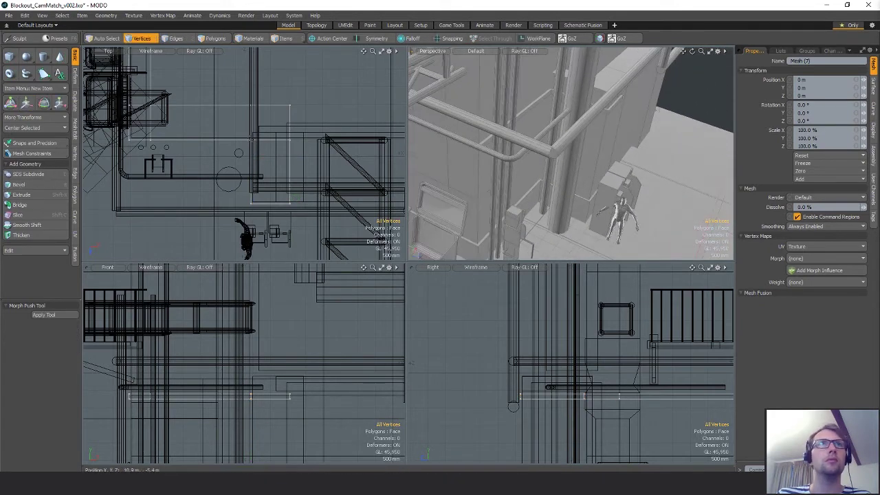
# Move all vertices of the strip's end segment by -20 mm in X
pyautogui.moveTo(257, 80); pyautogui.dragTo(269, 81, button='right')
pyautogui.press('w')
pyautogui.moveTo(319, 155); pyautogui.dragTo(318, 155)
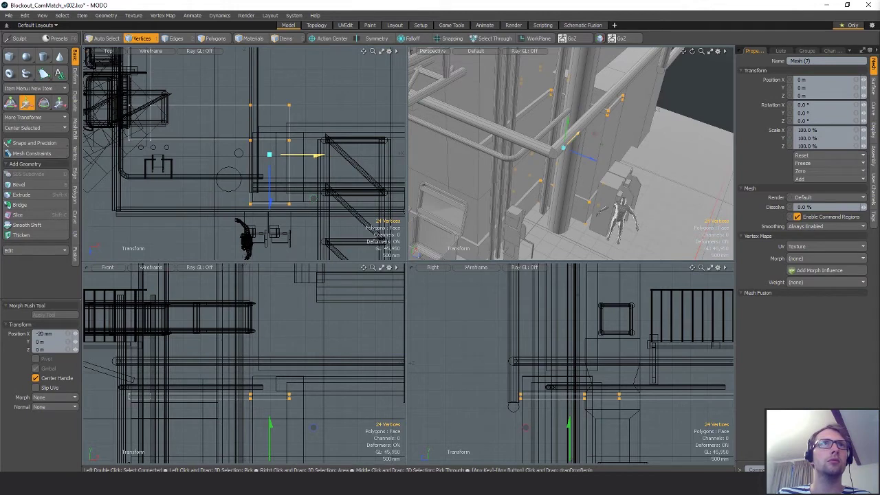
pyautogui.press('space')
# Examine the trim strip's extended end segment where it wraps the corner of the wall block, framing its front face
pyautogui.keyDown('alt'); pyautogui.moveTo(573, 141); pyautogui.dragTo(590, 187); pyautogui.keyUp('alt')
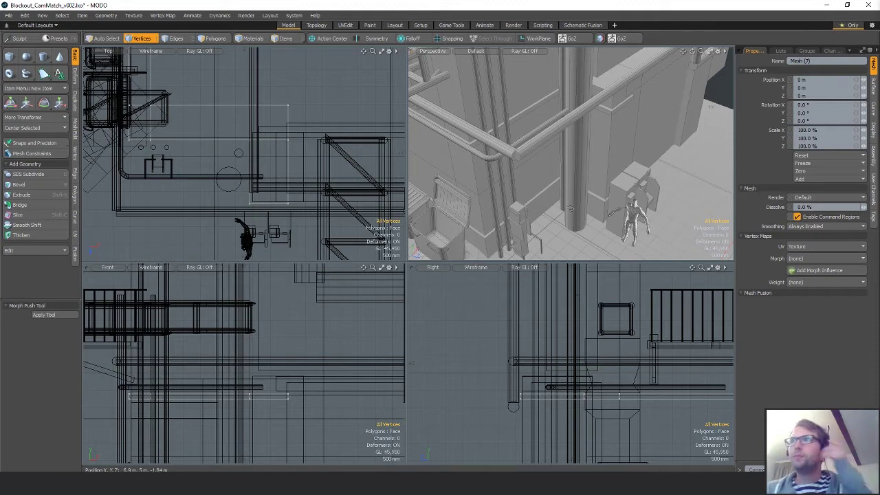
pyautogui.keyDown('alt'); pyautogui.moveTo(561, 203); pyautogui.dragTo(606, 147); pyautogui.keyUp('alt')
pyautogui.press('space')
pyautogui.press('space')
pyautogui.hotkey('shift', 'a')
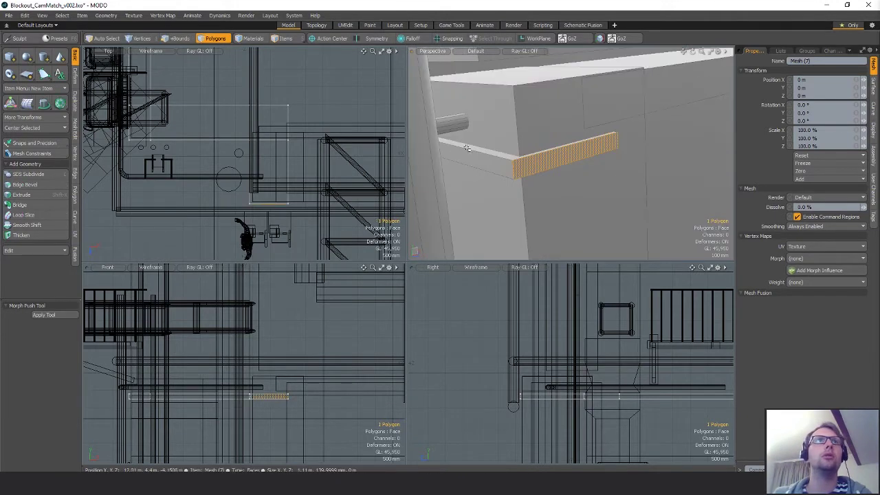
pyautogui.press('w')
pyautogui.keyDown('alt'); pyautogui.moveTo(466, 148); pyautogui.dragTo(617, 170); pyautogui.keyUp('alt')
pyautogui.press('space')
# Select the lower wall block in Mesh (9) and move it 110 mm in X and -570 mm in Y, beneath the trim strip
pyautogui.click(540, 125)
pyautogui.press('5')
pyautogui.click(530, 109)
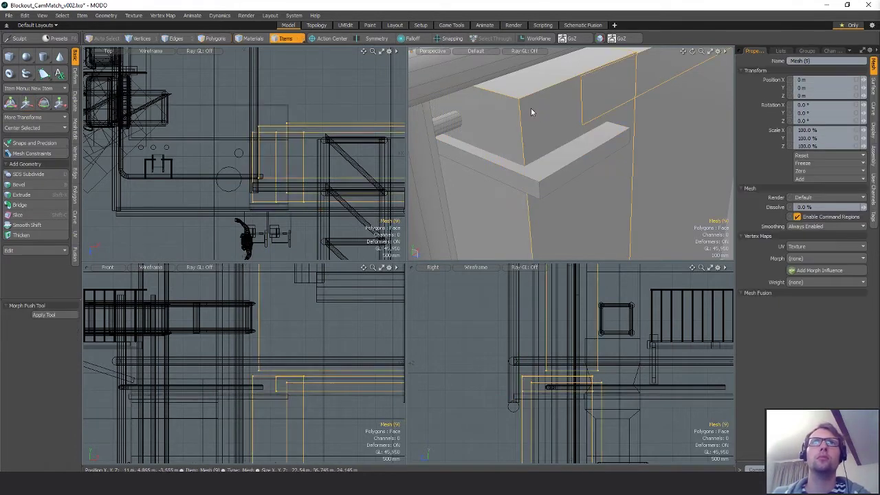
pyautogui.press('3')
pyautogui.doubleClick(531, 105)
pyautogui.keyDown('alt'); pyautogui.moveTo(530, 106); pyautogui.dragTo(551, 131); pyautogui.keyUp('alt')
pyautogui.scroll(-3, 560, 155)
pyautogui.keyDown('alt'); pyautogui.moveTo(567, 180); pyautogui.dragTo(612, 143); pyautogui.keyUp('alt')
pyautogui.press('w')
pyautogui.moveTo(611, 202); pyautogui.dragTo(578, 206)
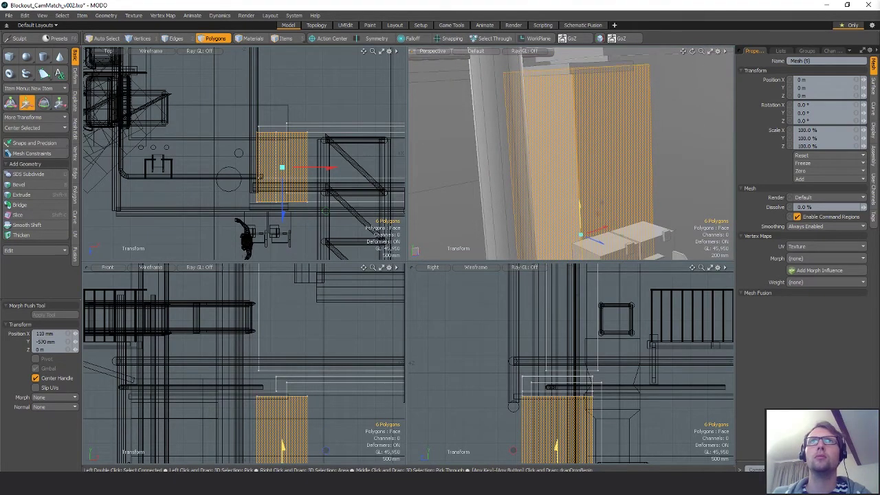
pyautogui.keyDown('alt'); pyautogui.moveTo(677, 180); pyautogui.dragTo(600, 130); pyautogui.keyUp('alt')
pyautogui.press('space')
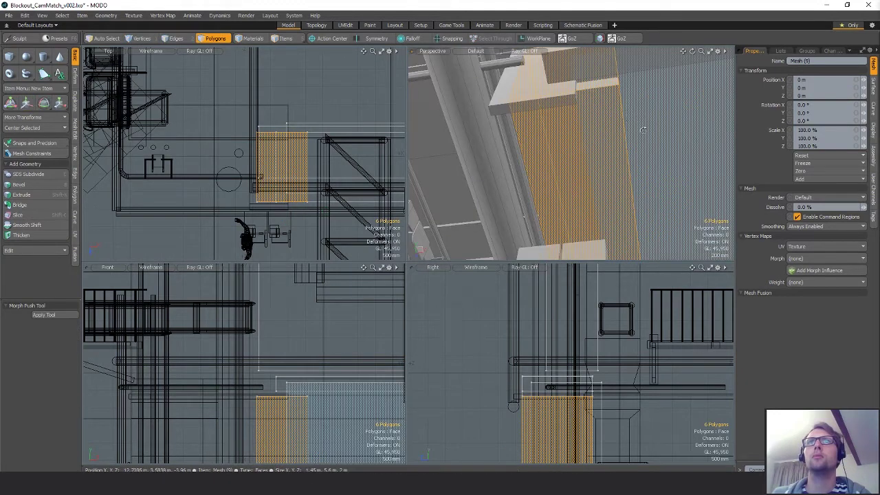
# Narrow the lower wall block by moving its positive X side face in negative X
pyautogui.keyDown('alt'); pyautogui.moveTo(657, 141); pyautogui.dragTo(590, 137); pyautogui.keyUp('alt')
pyautogui.keyDown('ctrl'); pyautogui.click(688, 141); pyautogui.keyUp('ctrl')
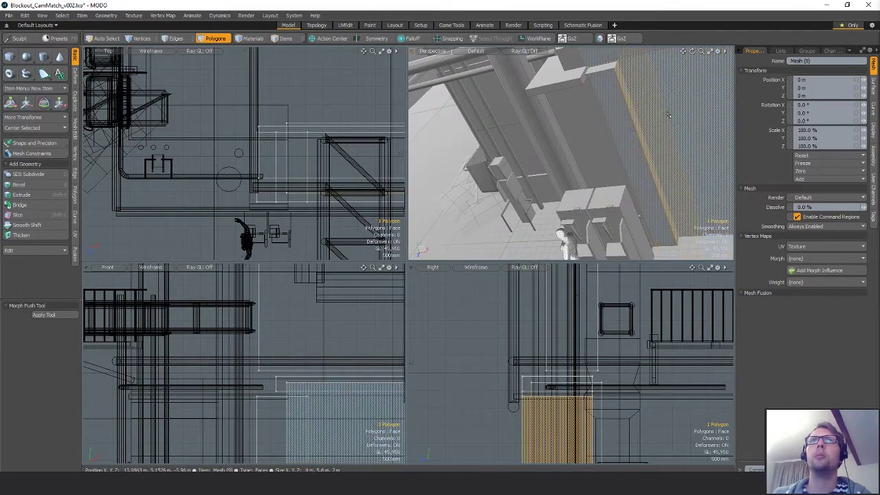
pyautogui.press('w')
pyautogui.moveTo(702, 160); pyautogui.dragTo(672, 126)
pyautogui.press('q')
# Move the whole narrowed wall block in negative X toward the vertical pipe
pyautogui.doubleClick(567, 131)
pyautogui.press('w')
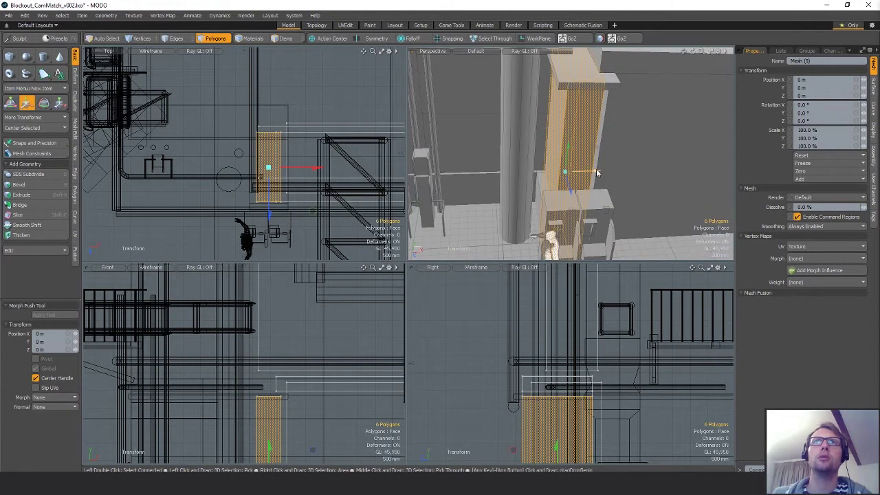
pyautogui.moveTo(597, 174); pyautogui.dragTo(576, 196)
pyautogui.scroll(-3, 576, 185)
pyautogui.press('q')
# Select the side face of the tall wall block above the trim strip
pyautogui.click(593, 89)
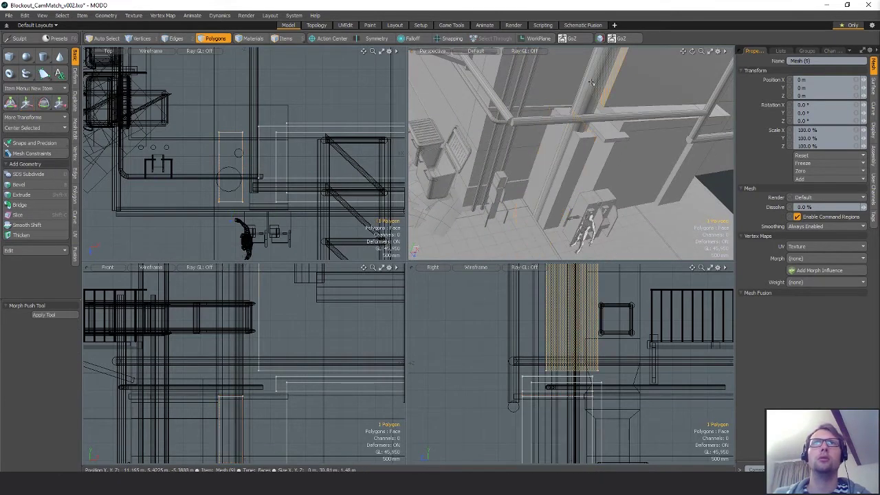
# Select all polygons of the large vertical pipe and move it toward negative X and slightly back, clear of the pillar
pyautogui.press('5')
pyautogui.click(589, 94)
pyautogui.press('3')
pyautogui.doubleClick(588, 95)
pyautogui.press('2')
pyautogui.keyDown('alt'); pyautogui.moveTo(587, 95); pyautogui.dragTo(573, 87); pyautogui.keyUp('alt')
pyautogui.click(578, 86)
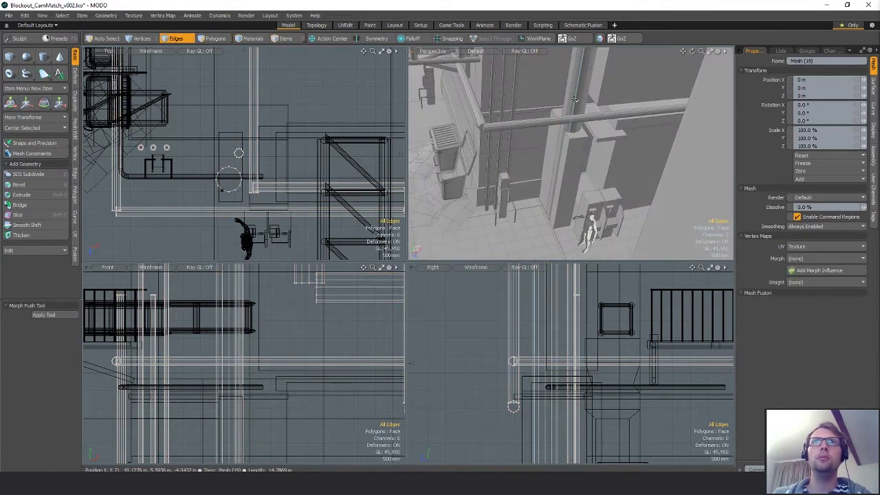
pyautogui.press('3')
pyautogui.click(577, 85)
pyautogui.doubleClick(579, 84)
pyautogui.press('w')
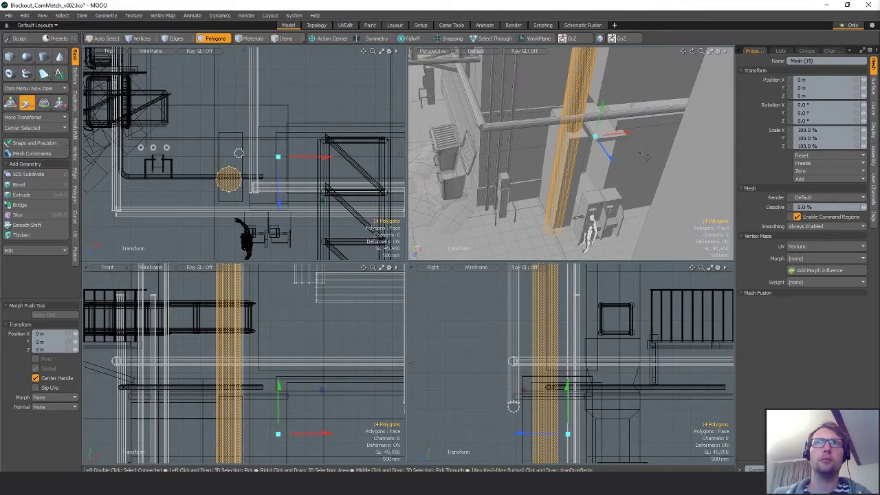
pyautogui.moveTo(646, 157); pyautogui.dragTo(609, 118)
pyautogui.press('space')
# Select the vertices of the ledge and base trim around the pillar and move them about -1.02 m along X
pyautogui.click(578, 169)
pyautogui.scroll(4, 575, 122)
pyautogui.click(575, 122)
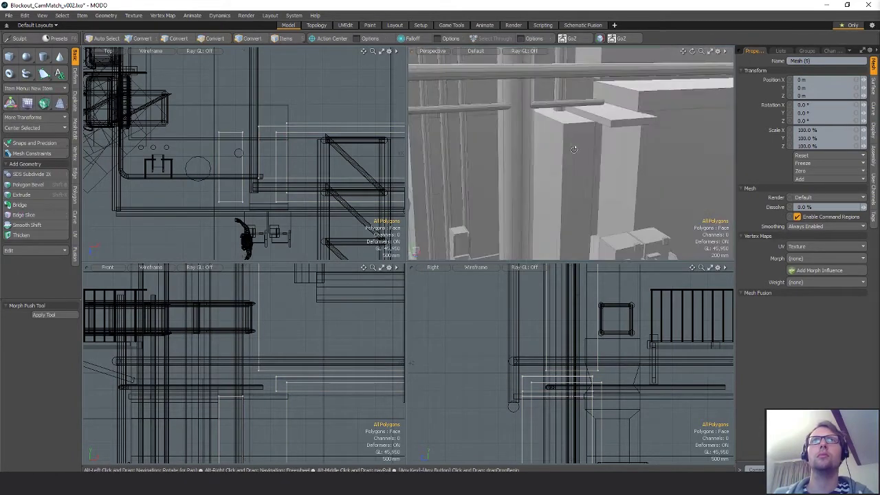
pyautogui.press('5')
pyautogui.click(608, 117)
pyautogui.press('3')
pyautogui.doubleClick(608, 117)
pyautogui.keyDown('alt'); pyautogui.moveTo(334, 162); pyautogui.dragTo(360, 145); pyautogui.keyUp('alt')
pyautogui.press('1')
pyautogui.moveTo(340, 95)
pyautogui.mouseDown(button='right')
pyautogui.moveTo(287, 229)
pyautogui.moveTo(338, 103)
pyautogui.mouseUp(button='right')
pyautogui.hotkey('shift', 'a')
pyautogui.press('w')
pyautogui.moveTo(342, 160); pyautogui.dragTo(268, 158)
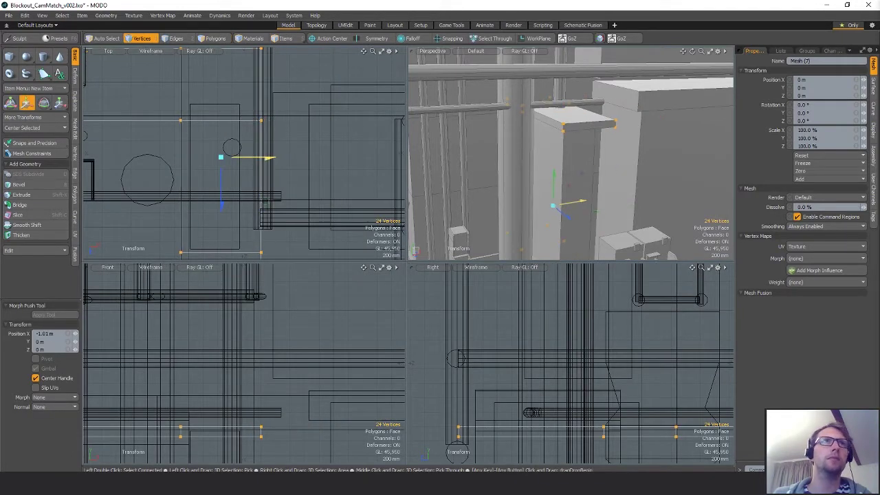
pyautogui.keyDown('alt'); pyautogui.moveTo(269, 158); pyautogui.dragTo(298, 131); pyautogui.keyUp('alt')
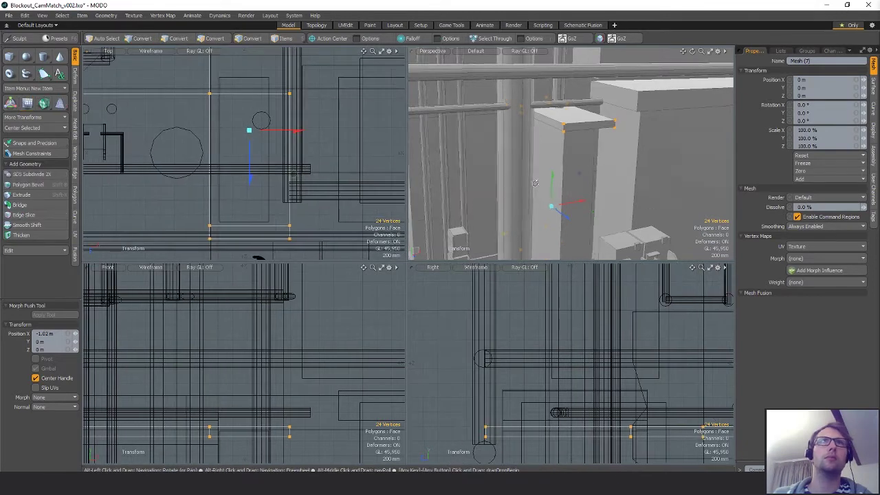
# Widen the pillar above the bank machine by moving its side face about 70 mm along X
pyautogui.keyDown('alt'); pyautogui.moveTo(609, 239); pyautogui.dragTo(614, 197); pyautogui.keyUp('alt')
pyautogui.click(588, 186)
pyautogui.keyDown('alt'); pyautogui.moveTo(555, 179); pyautogui.dragTo(554, 106); pyautogui.keyUp('alt')
pyautogui.press('q')
pyautogui.press('3')
pyautogui.click(536, 92)
pyautogui.press('w')
pyautogui.click(525, 96)
pyautogui.press('q')
pyautogui.click(534, 96)
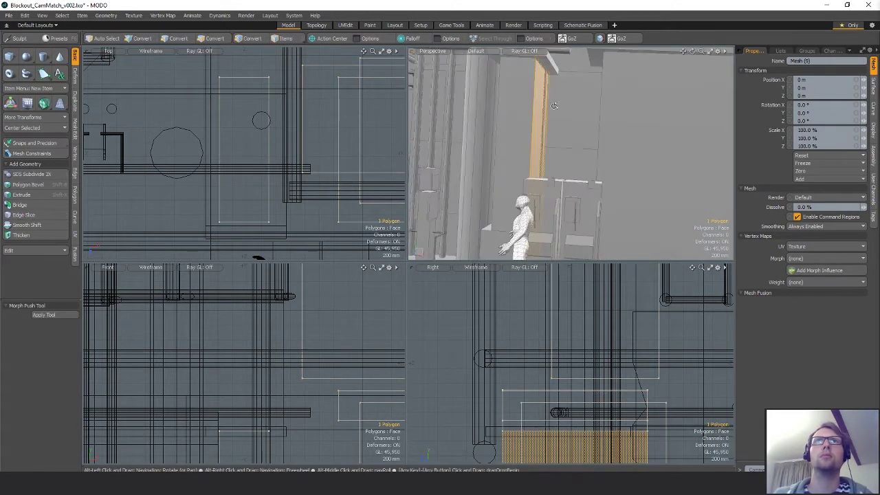
pyautogui.press('w')
pyautogui.moveTo(560, 204); pyautogui.dragTo(582, 203)
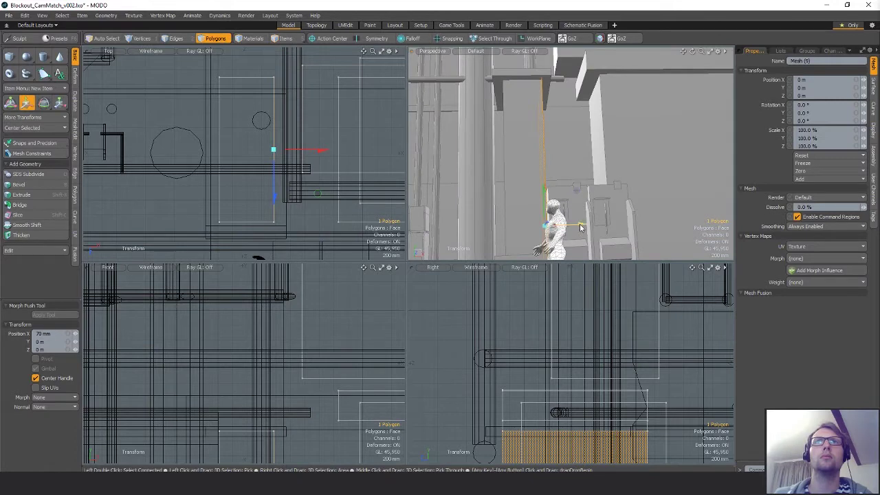
pyautogui.keyDown('alt'); pyautogui.moveTo(576, 128); pyautogui.dragTo(550, 147); pyautogui.keyUp('alt')
pyautogui.press('q')
# Select two end faces of the ledge and base trim on the side facing the bank machine
pyautogui.press('5')
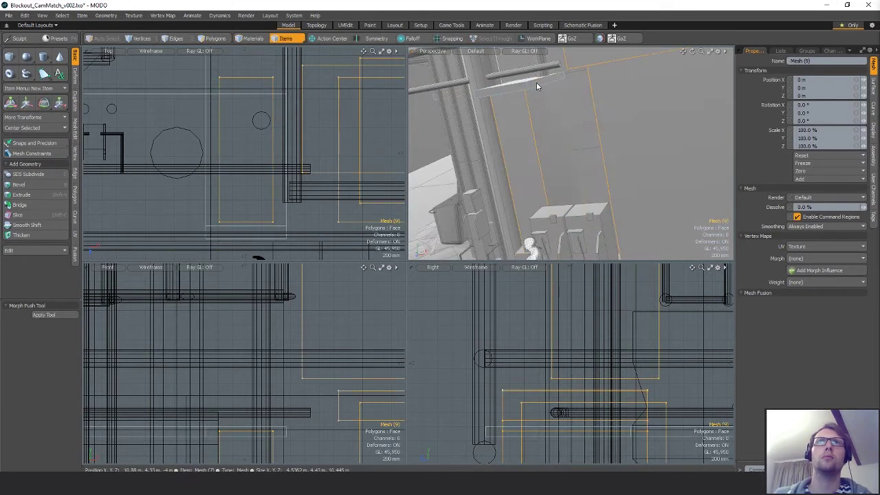
pyautogui.click(540, 83)
pyautogui.press('3')
pyautogui.click(541, 86)
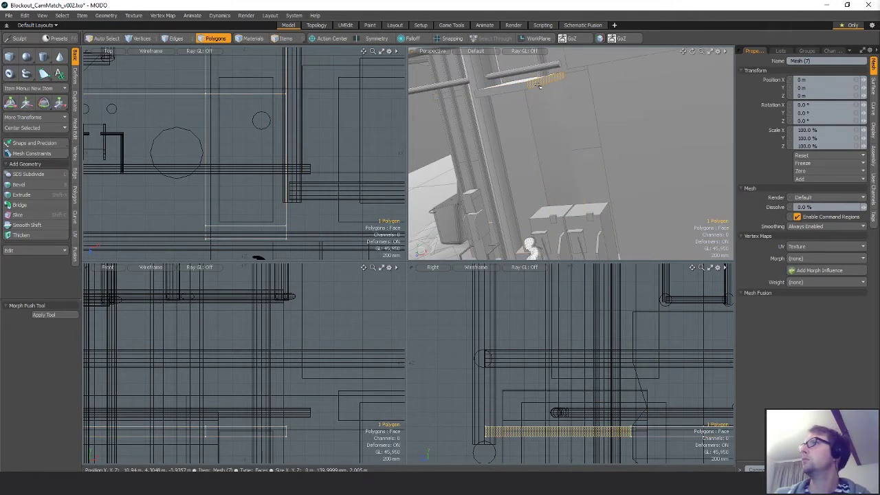
pyautogui.keyDown('alt'); pyautogui.moveTo(541, 86); pyautogui.dragTo(565, 157); pyautogui.keyUp('alt')
pyautogui.press('w')
pyautogui.press('q')
pyautogui.keyDown('shift'); pyautogui.click(560, 163); pyautogui.keyUp('shift')
pyautogui.press('w')
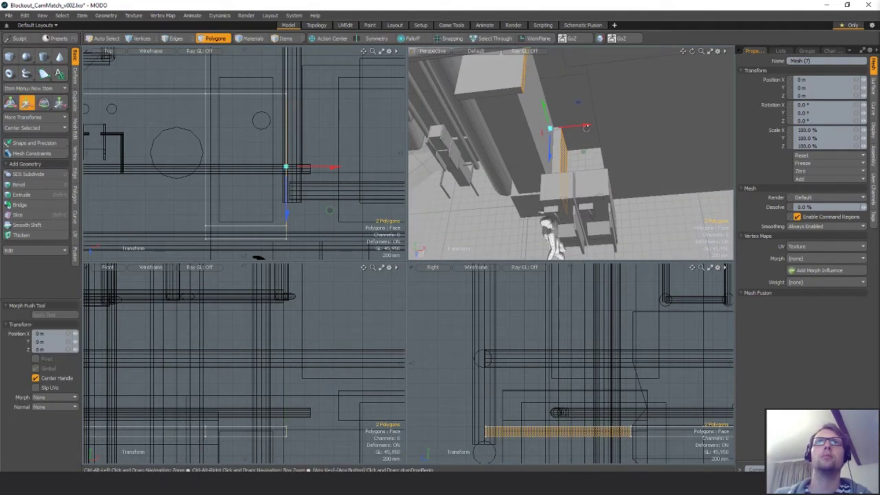
# Try to extend the trim by moving the two selected end faces 2.29 m along X, and undo the move
pyautogui.moveTo(584, 128); pyautogui.dragTo(695, 117)
pyautogui.scroll(-4, 302, 100)
pyautogui.keyDown('alt'); pyautogui.keyDown('shift'); pyautogui.moveTo(309, 83); pyautogui.dragTo(216, 93); pyautogui.keyUp('shift'); pyautogui.keyUp('alt')
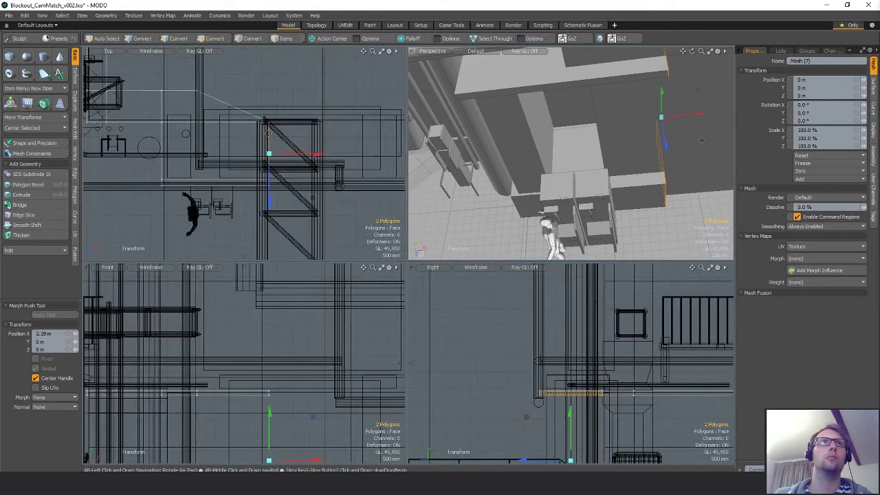
pyautogui.hotkey('ctrl', 'z')
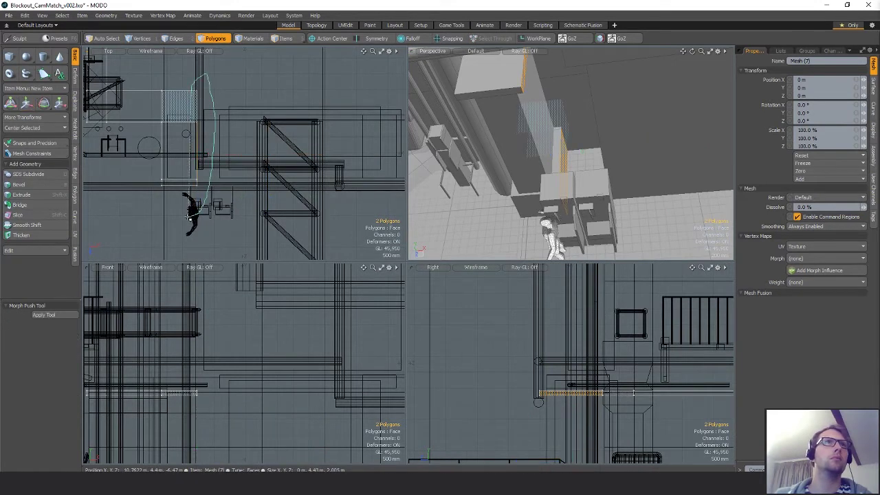
# Add the trim's remaining end faces to the selection and move all four along X, past the scaffold frame to the wall's far end
pyautogui.keyDown('shift'); pyautogui.click(189, 217); pyautogui.keyUp('shift')
pyautogui.press('w')
pyautogui.moveTo(251, 139); pyautogui.dragTo(388, 139)
pyautogui.press('space')
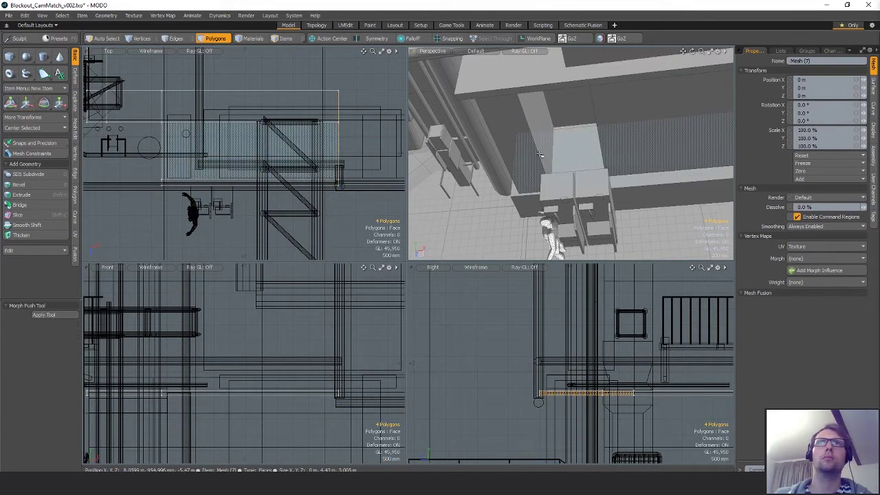
pyautogui.keyDown('alt'); pyautogui.moveTo(543, 157); pyautogui.dragTo(633, 150); pyautogui.keyUp('alt')
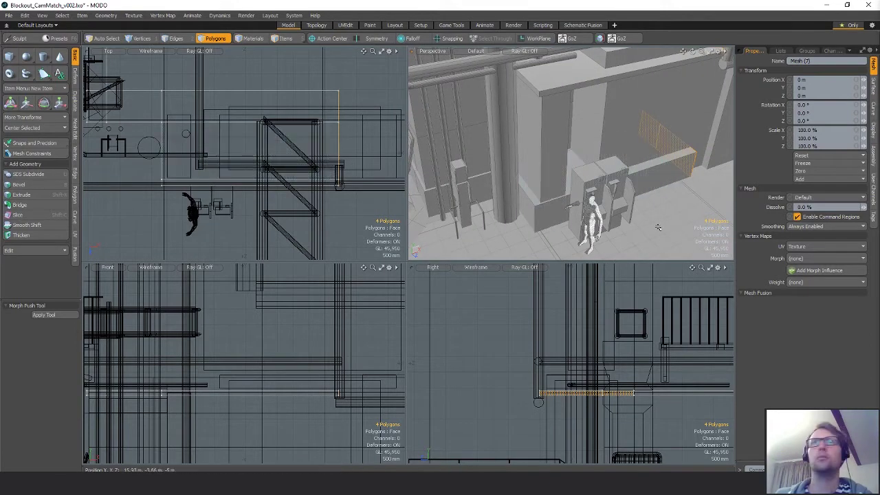
# Select the wide wall block and move it down beneath the ledge and along negative X toward the pillar
pyautogui.click(638, 161)
pyautogui.doubleClick(637, 160)
pyautogui.doubleClick(623, 112)
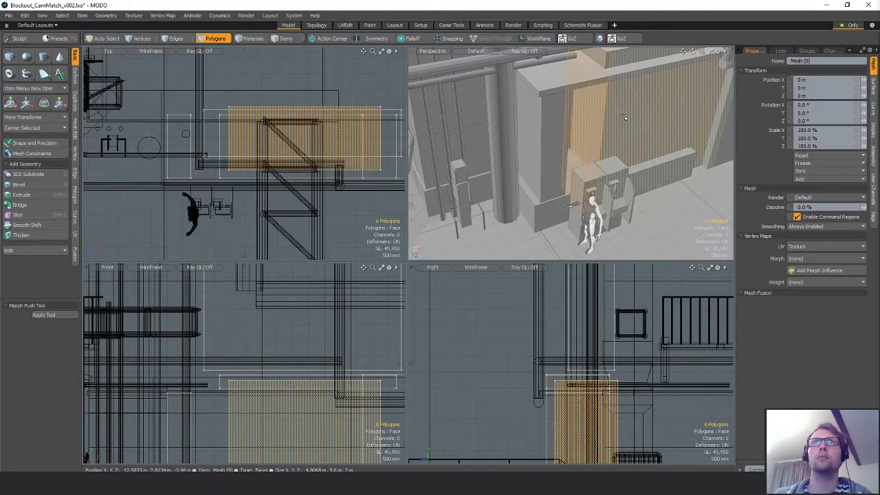
pyautogui.keyDown('alt'); pyautogui.moveTo(623, 113); pyautogui.dragTo(595, 165); pyautogui.keyUp('alt')
pyautogui.press('w')
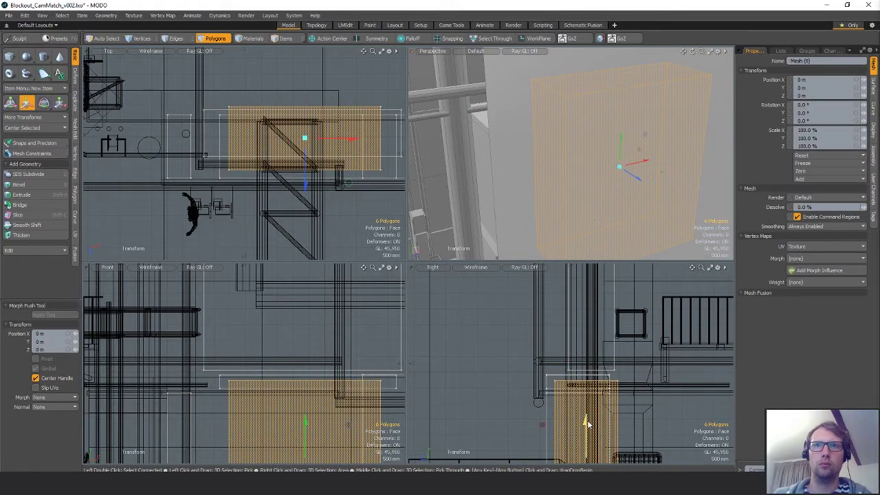
pyautogui.moveTo(587, 424); pyautogui.dragTo(586, 437)
pyautogui.keyDown('alt'); pyautogui.moveTo(694, 113); pyautogui.dragTo(651, 180); pyautogui.keyUp('alt')
pyautogui.keyDown('alt'); pyautogui.moveTo(651, 180); pyautogui.dragTo(510, 196); pyautogui.keyUp('alt')
pyautogui.press('space')
# Duplicate the pillar and move the copy along X to stand farther along the wall
pyautogui.doubleClick(471, 176)
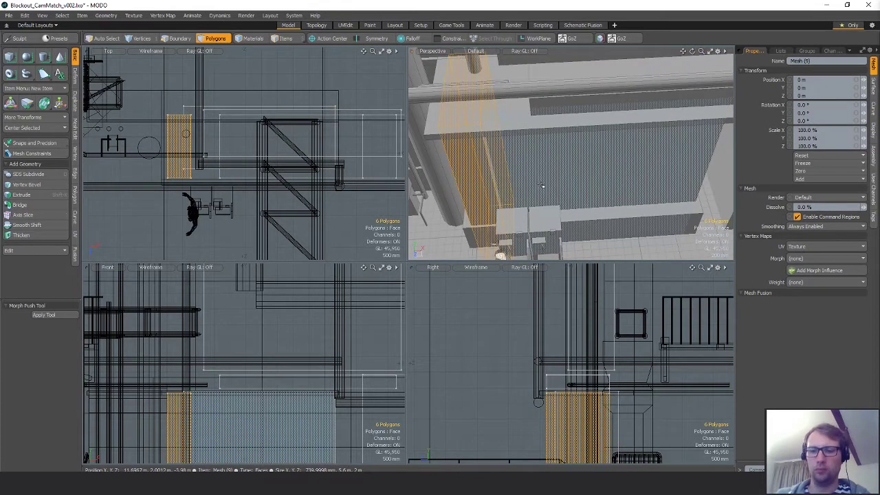
pyautogui.hotkey('ctrl', 'x')
pyautogui.hotkey('ctrl', 'z')
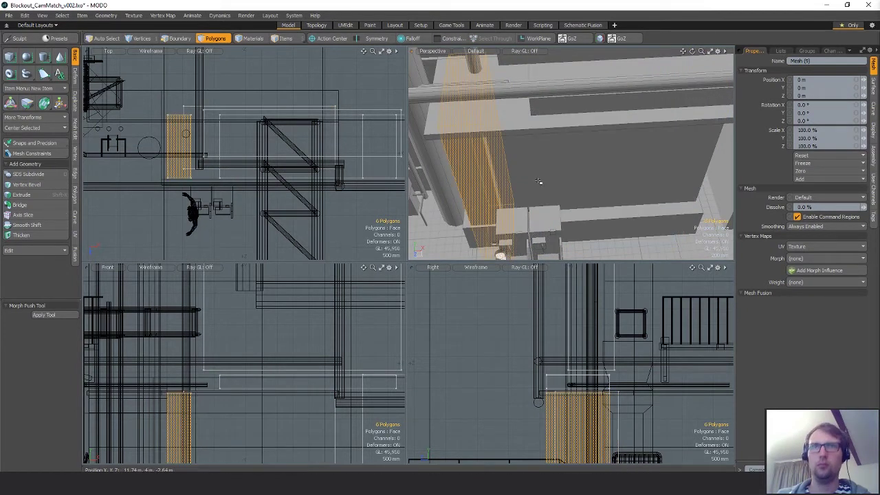
pyautogui.press('w')
pyautogui.moveTo(495, 177); pyautogui.dragTo(578, 167)
pyautogui.press('q')
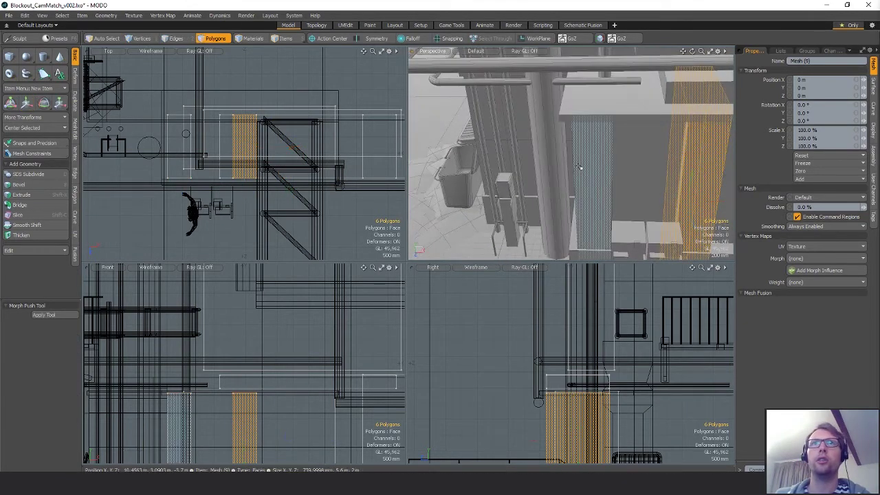
# Select both pillars and narrow each around its own local center to about 74% on the Y axis
pyautogui.keyDown('shift'); pyautogui.doubleClick(587, 169); pyautogui.keyUp('shift')
pyautogui.hotkey('alt', 'l')
pyautogui.keyDown('alt'); pyautogui.keyDown('shift'); pyautogui.moveTo(644, 198); pyautogui.dragTo(602, 190); pyautogui.keyUp('shift'); pyautogui.keyUp('alt')
pyautogui.press('r')
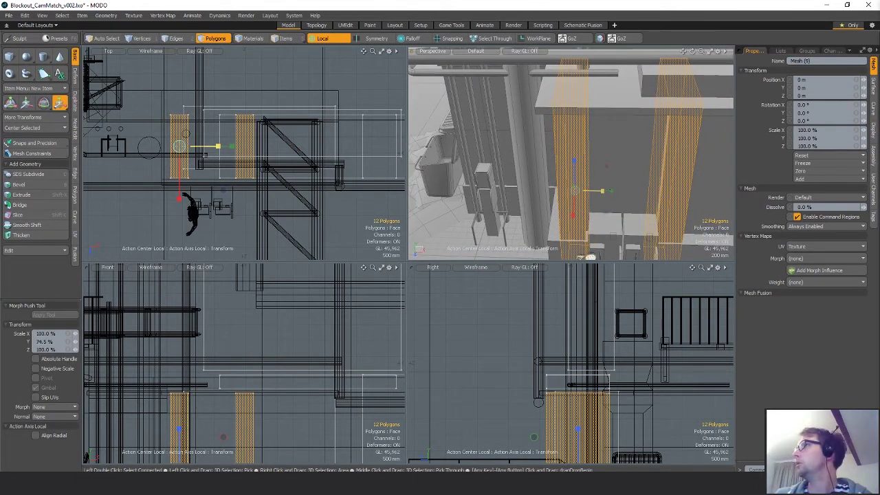
pyautogui.press('q')
# Move the pillar nearest the large pipe about -60 mm along its local Y axis
pyautogui.doubleClick(579, 193)
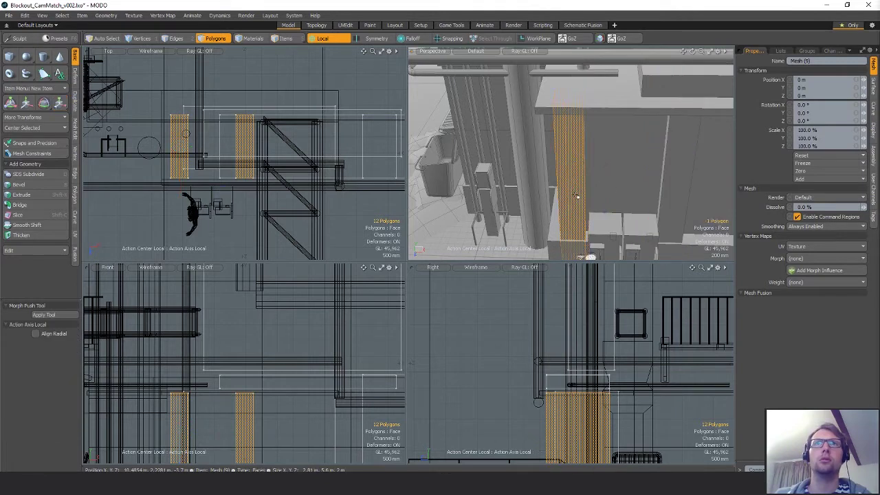
pyautogui.keyDown('alt'); pyautogui.moveTo(623, 200); pyautogui.dragTo(591, 176); pyautogui.keyUp('alt')
pyautogui.press('w')
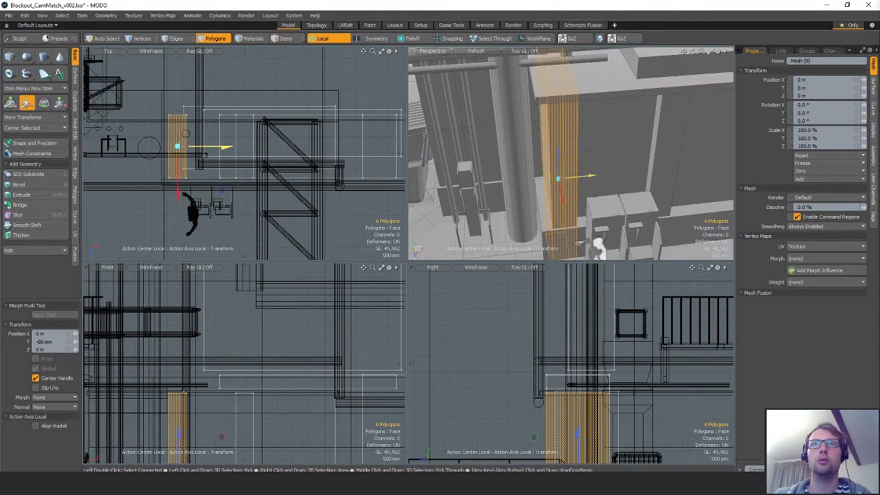
pyautogui.press('space')
# Select the 12 vertices at the trim's pipe-side end and move them slightly along X toward the first pillar
pyautogui.press('5')
pyautogui.click(546, 188)
pyautogui.press('3')
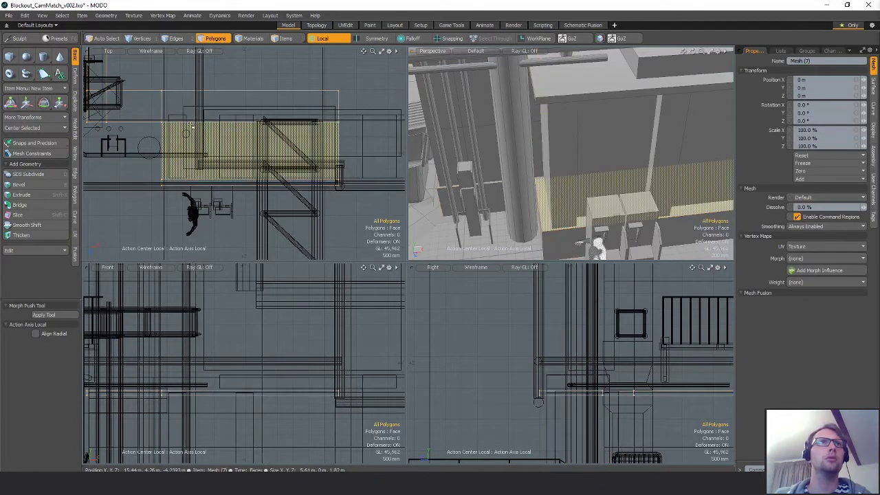
pyautogui.press('1')
pyautogui.moveTo(167, 74); pyautogui.dragTo(160, 204, button='right')
pyautogui.press('w')
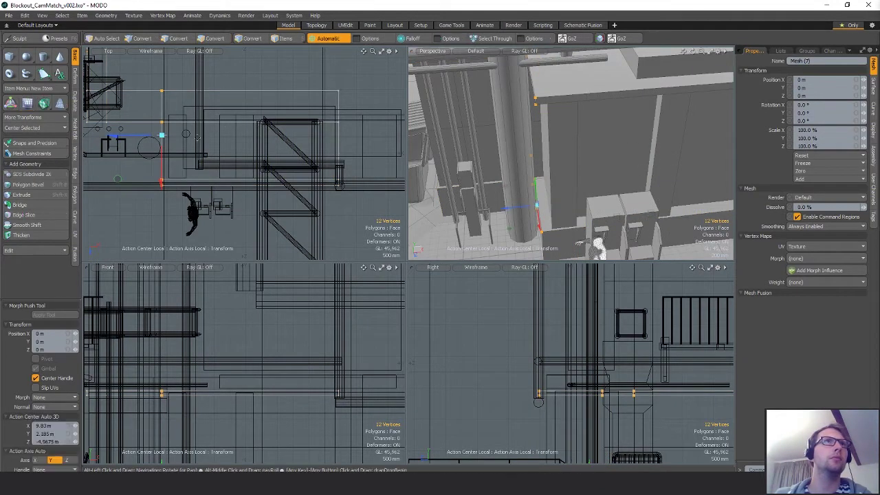
pyautogui.moveTo(211, 139); pyautogui.dragTo(216, 139)
pyautogui.press('q')
# Nudge the trim's pipe-side end vertices about -10 mm along X
pyautogui.keyDown('alt'); pyautogui.moveTo(543, 223); pyautogui.dragTo(591, 196); pyautogui.keyUp('alt')
pyautogui.press('w')
pyautogui.click(573, 151)
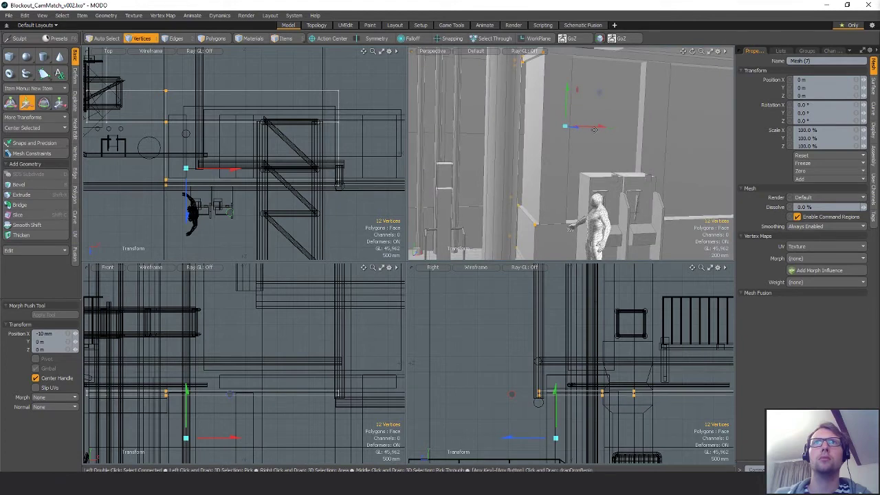
pyautogui.keyDown('alt'); pyautogui.moveTo(589, 149); pyautogui.dragTo(548, 241); pyautogui.keyUp('alt')
pyautogui.press('q')
# Duplicate the second narrow pillar and move the copy about 1.57 m along X to form a third pillar
pyautogui.press('5')
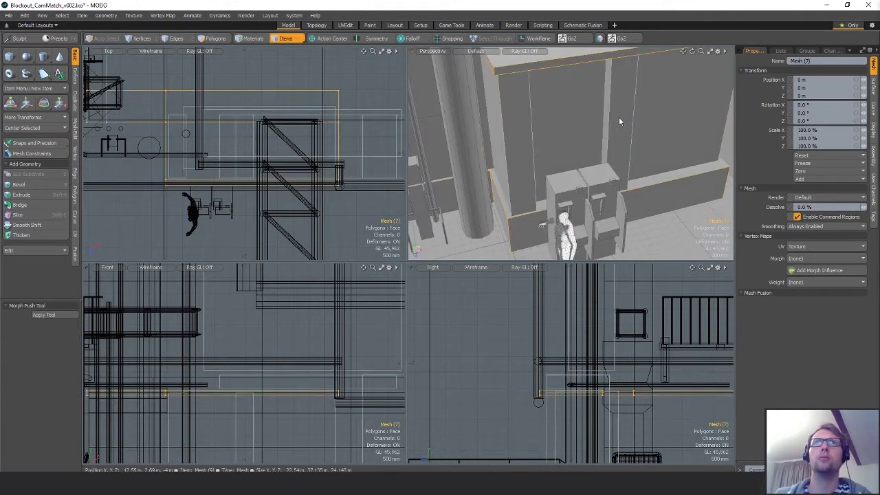
pyautogui.click(619, 118)
pyautogui.keyDown('alt'); pyautogui.moveTo(618, 119); pyautogui.dragTo(615, 155); pyautogui.keyUp('alt')
pyautogui.press('4')
pyautogui.press('3')
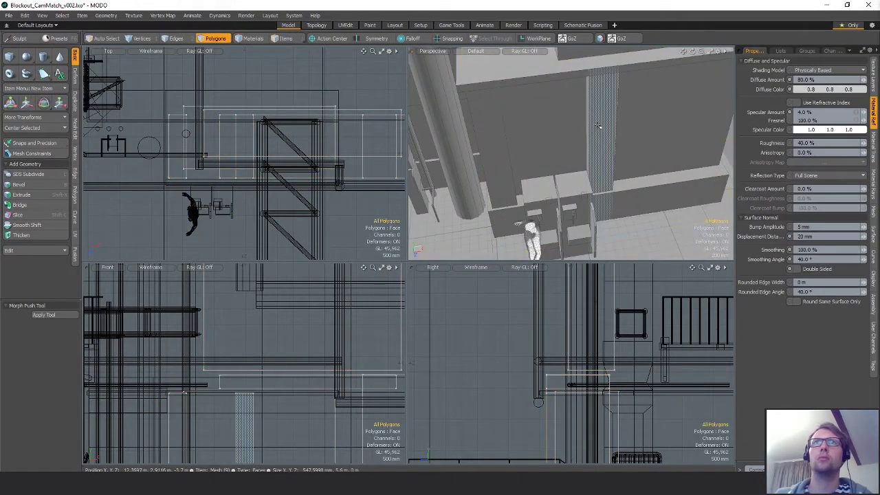
pyautogui.doubleClick(598, 125)
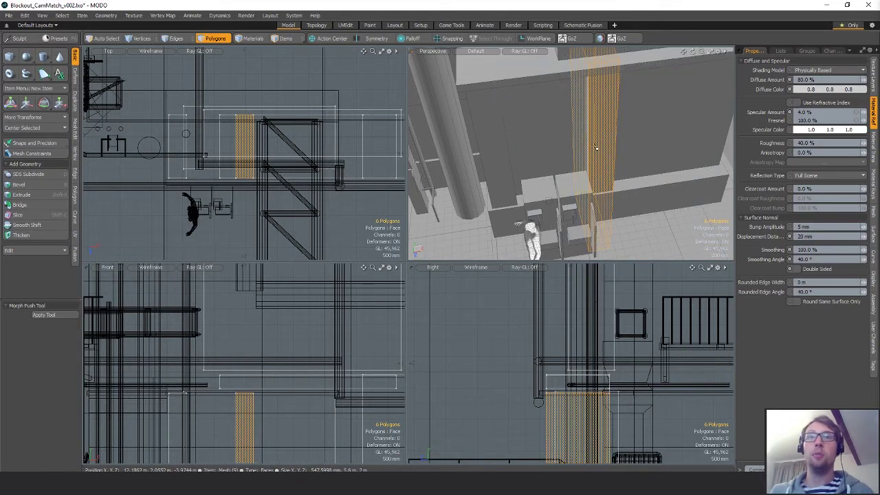
pyautogui.keyDown('alt'); pyautogui.moveTo(517, 223); pyautogui.dragTo(677, 134); pyautogui.keyUp('alt')
pyautogui.click(661, 103)
pyautogui.keyDown('alt'); pyautogui.moveTo(689, 173); pyautogui.dragTo(605, 124); pyautogui.keyUp('alt')
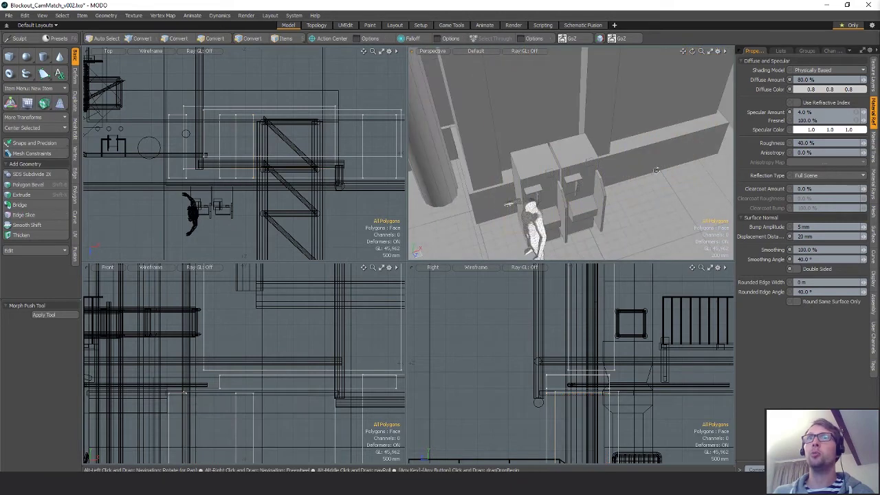
pyautogui.doubleClick(597, 119)
pyautogui.hotkey('shift', 'a')
pyautogui.press('w')
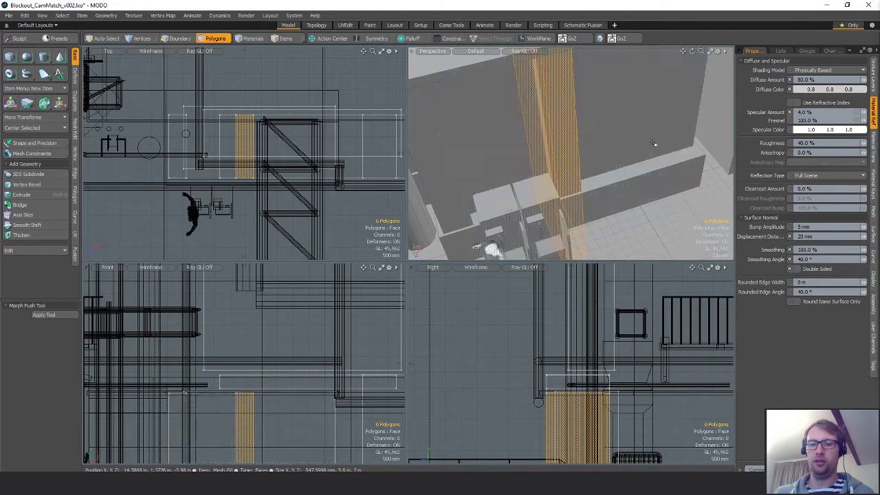
pyautogui.moveTo(583, 137); pyautogui.dragTo(655, 117)
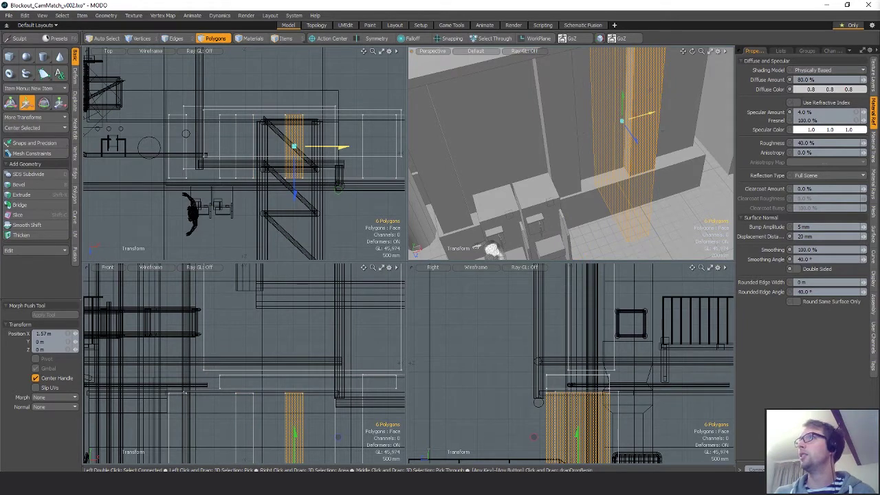
pyautogui.moveTo(653, 114); pyautogui.dragTo(651, 114)
pyautogui.keyDown('alt'); pyautogui.moveTo(560, 176); pyautogui.dragTo(574, 147); pyautogui.keyUp('alt')
pyautogui.press('space')
pyautogui.click(597, 151)
pyautogui.click(685, 165)
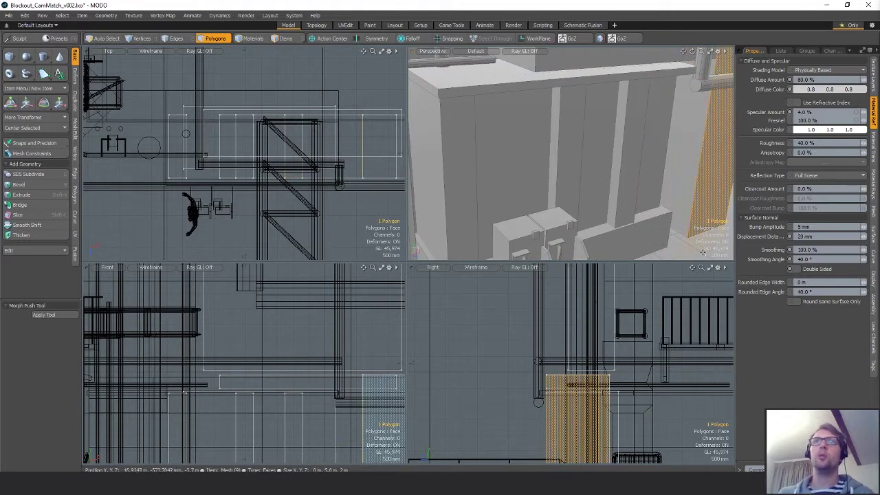
pyautogui.click(702, 205)
pyautogui.click(730, 226)
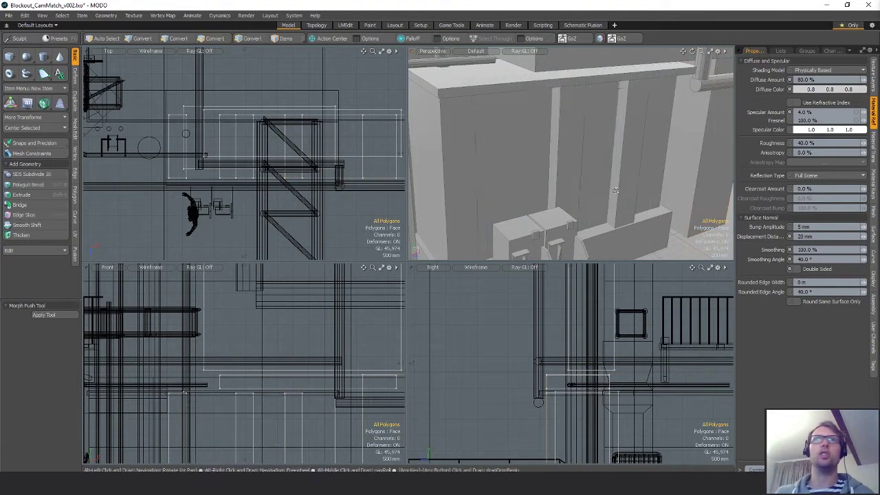
pyautogui.moveTo(606, 164)
pyautogui.keyDown('alt'); pyautogui.mouseDown()
pyautogui.moveTo(624, 139)
pyautogui.moveTo(602, 178)
pyautogui.mouseUp(); pyautogui.keyUp('alt')
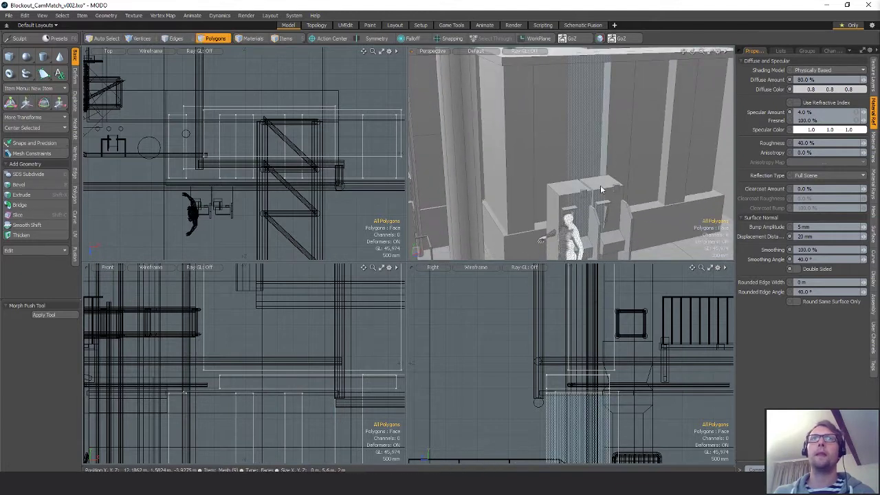
# Paste a box above the bank machine, move it about 1.3 m along X and -627 mm along Z, and raise it in front of the pillars
pyautogui.press('5')
pyautogui.click(605, 198)
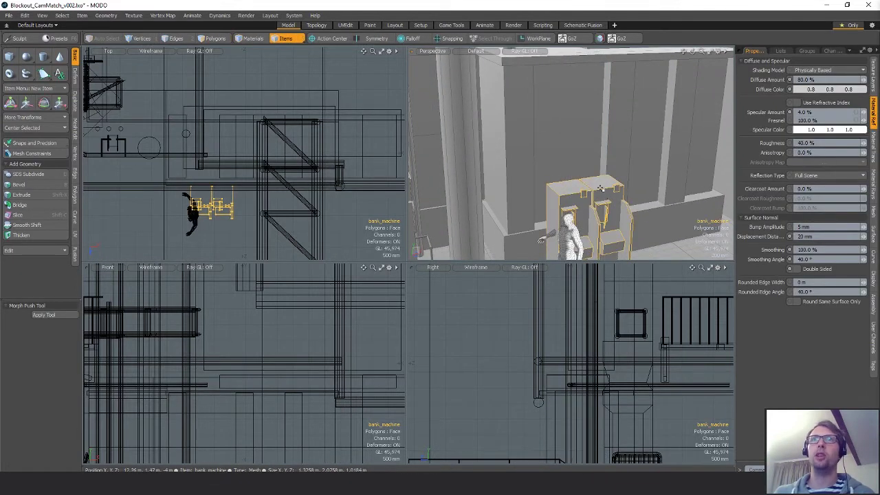
pyautogui.press('3')
pyautogui.press('Escape')
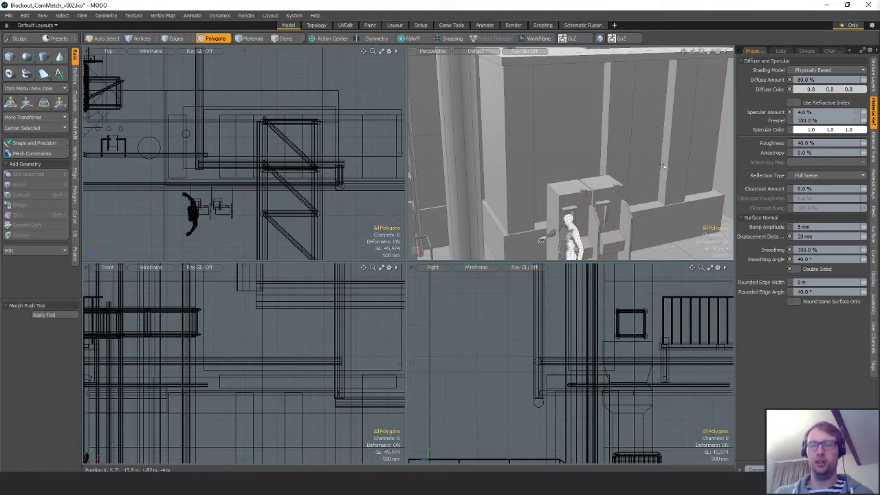
pyautogui.hotkey('ctrl', 'v')
pyautogui.press('w')
pyautogui.moveTo(603, 199); pyautogui.dragTo(592, 180)
pyautogui.press('r')
pyautogui.press('w')
pyautogui.moveTo(646, 174); pyautogui.dragTo(616, 160)
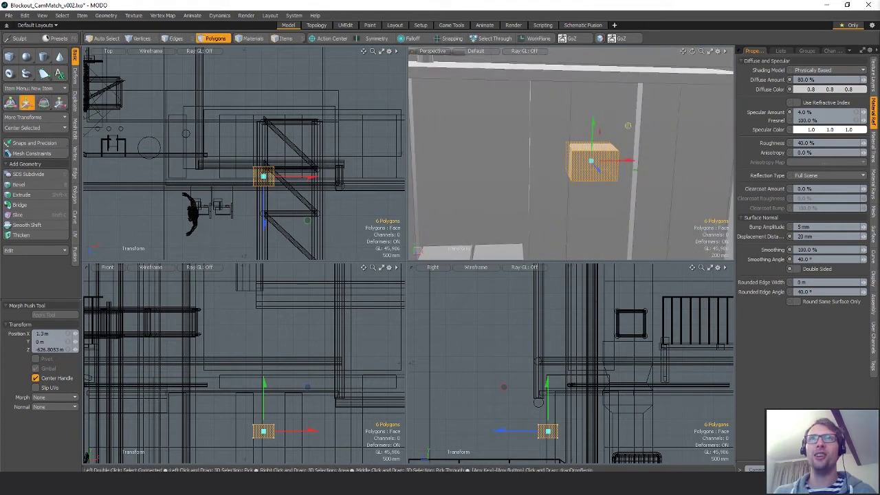
pyautogui.moveTo(629, 127); pyautogui.dragTo(636, 98)
# Make the bank machine mesh active and nudge it slightly along X
pyautogui.keyDown('alt'); pyautogui.moveTo(577, 134); pyautogui.dragTo(652, 167); pyautogui.keyUp('alt')
pyautogui.click(609, 159)
pyautogui.press('q')
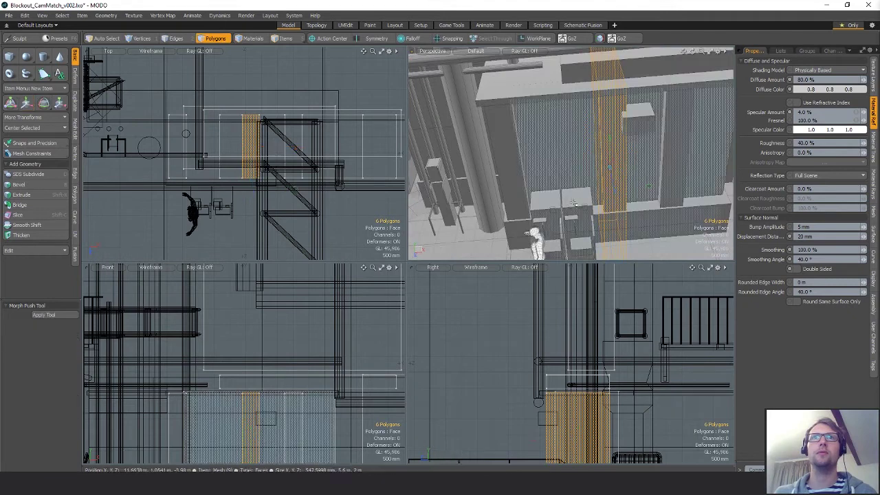
pyautogui.keyDown('alt'); pyautogui.keyDown('shift'); pyautogui.moveTo(561, 209); pyautogui.dragTo(598, 176); pyautogui.keyUp('shift'); pyautogui.keyUp('alt')
pyautogui.press('5')
pyautogui.click(598, 176)
pyautogui.press('3')
pyautogui.press('w')
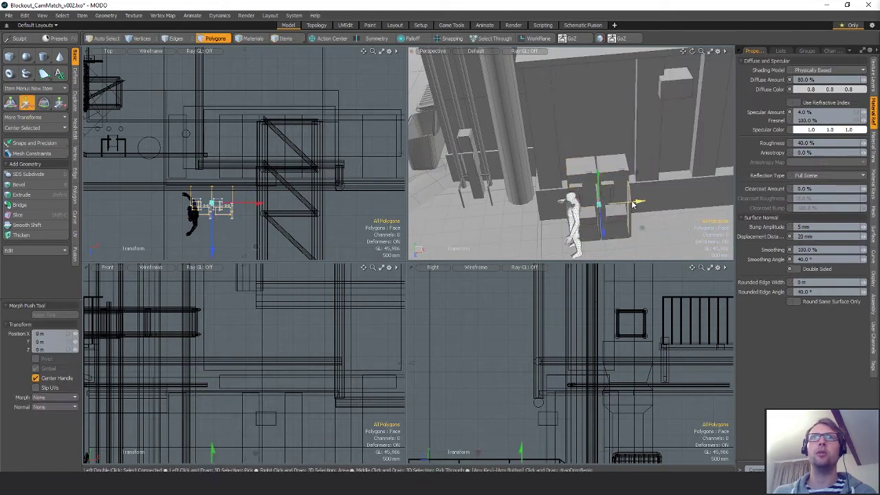
pyautogui.moveTo(636, 203); pyautogui.dragTo(644, 186)
# Copy a narrow pillar, shorten the copy to a small box and move it about -2.35 m in X and 1.05 m in Y
pyautogui.press('space')
pyautogui.click(572, 136)
pyautogui.click(648, 116)
pyautogui.moveTo(648, 116)
pyautogui.keyDown('ctrl'); pyautogui.keyDown('alt'); pyautogui.mouseDown()
pyautogui.moveTo(623, 137)
pyautogui.moveTo(660, 118)
pyautogui.mouseUp(); pyautogui.keyUp('alt'); pyautogui.keyUp('ctrl')
pyautogui.press(']')
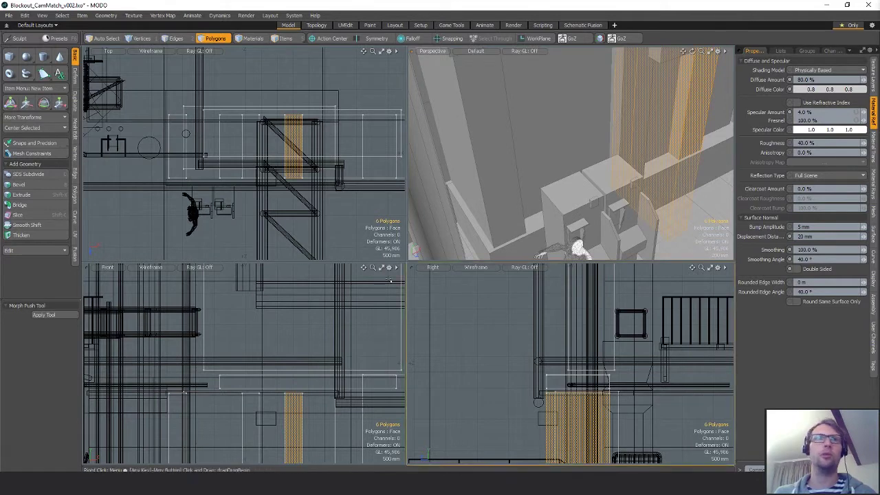
pyautogui.scroll(-3, 295, 374)
pyautogui.keyDown('alt'); pyautogui.keyDown('shift'); pyautogui.moveTo(299, 363); pyautogui.dragTo(344, 332); pyautogui.keyUp('shift'); pyautogui.keyUp('alt')
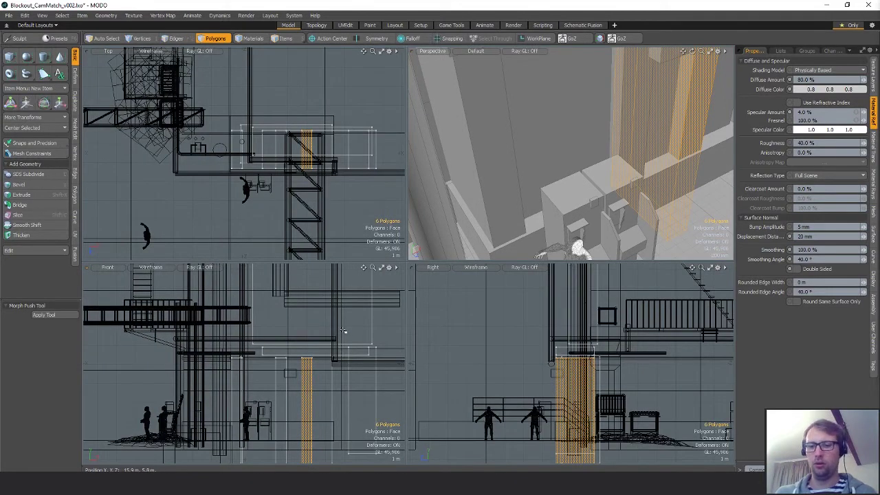
pyautogui.press('y')
pyautogui.moveTo(307, 364); pyautogui.dragTo(283, 342)
pyautogui.press('w')
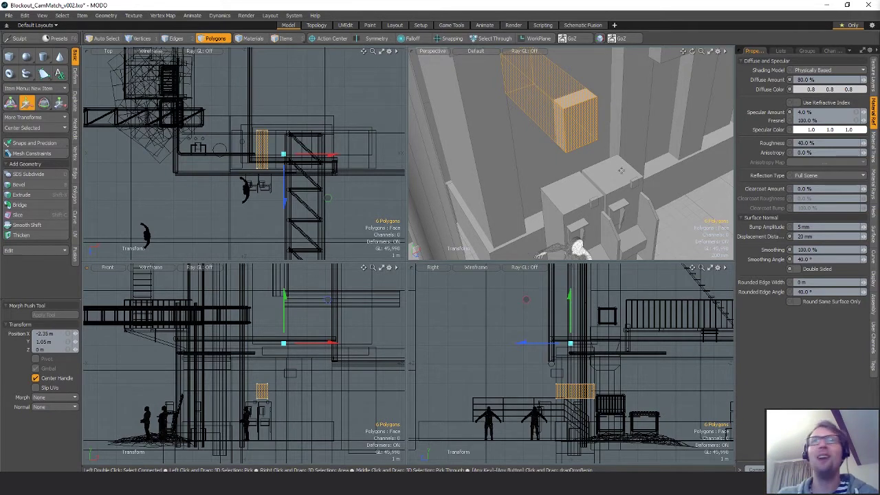
# Position the small box on the wall above the bank machine and scale it to 13% along Z
pyautogui.moveTo(620, 170)
pyautogui.keyDown('alt'); pyautogui.mouseDown()
pyautogui.moveTo(551, 128)
pyautogui.moveTo(618, 183)
pyautogui.moveTo(584, 150)
pyautogui.moveTo(607, 176)
pyautogui.mouseUp(); pyautogui.keyUp('alt')
pyautogui.press('r')
pyautogui.press('w')
pyautogui.press('r')
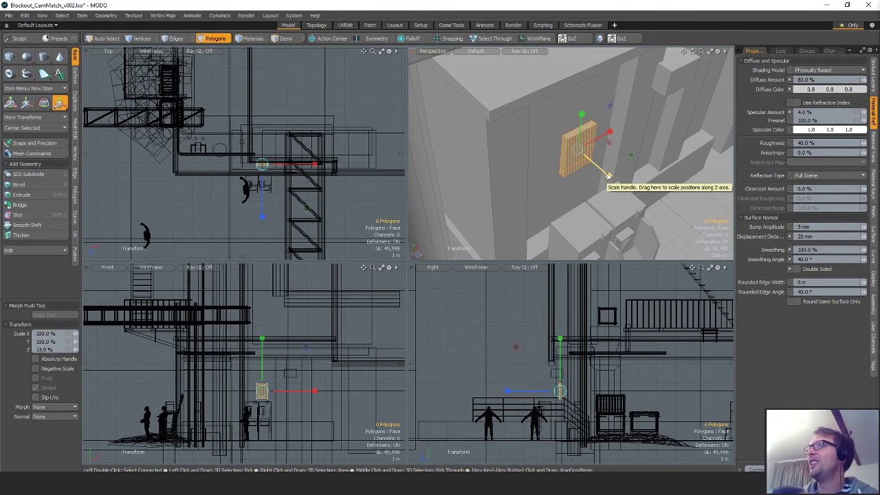
pyautogui.keyDown('alt'); pyautogui.moveTo(617, 155); pyautogui.dragTo(549, 113); pyautogui.keyUp('alt')
pyautogui.scroll(3, 549, 113)
pyautogui.scroll(6, 249, 425)
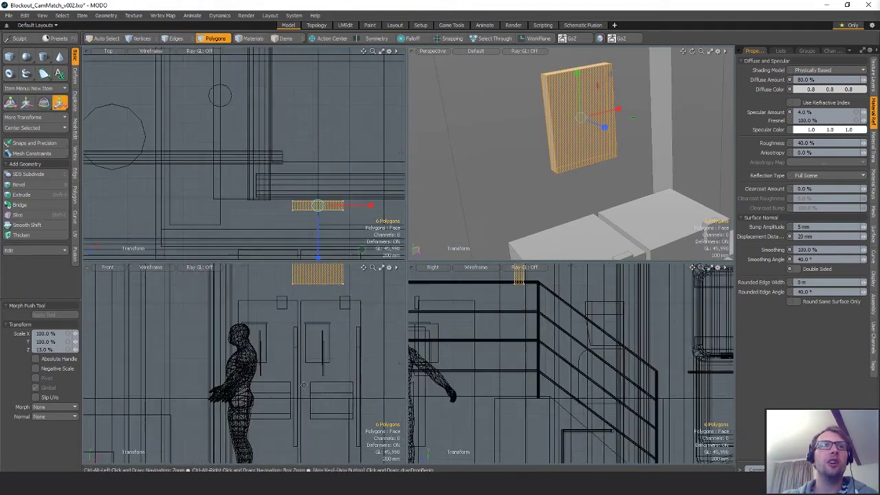
# Flatten the box into a thin panel by scaling it to 27.5% along Z and 41.5% along Y
pyautogui.keyDown('alt'); pyautogui.keyDown('shift'); pyautogui.moveTo(265, 368); pyautogui.dragTo(195, 443); pyautogui.keyUp('shift'); pyautogui.keyUp('alt')
pyautogui.press('q')
pyautogui.press('r')
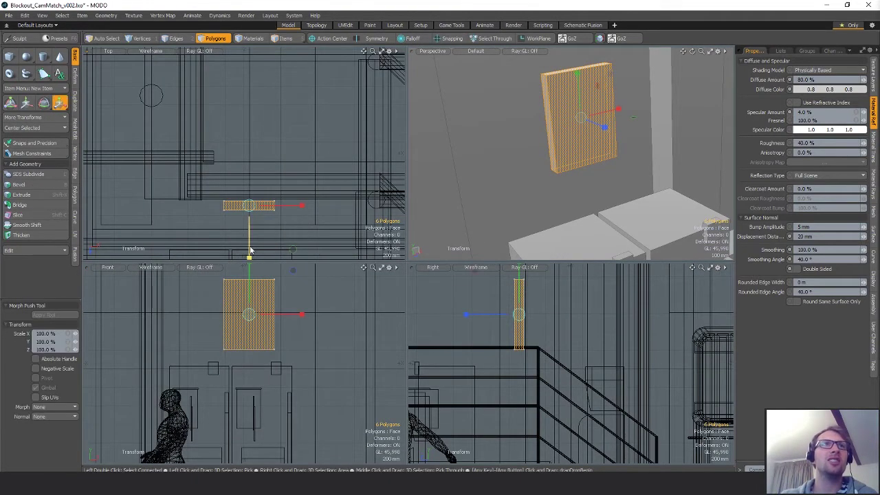
pyautogui.moveTo(250, 252); pyautogui.dragTo(249, 217)
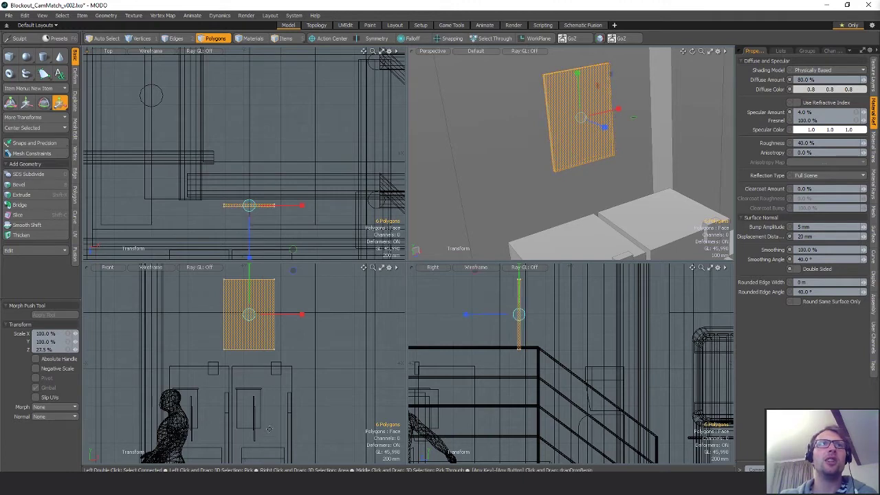
pyautogui.keyDown('alt'); pyautogui.keyDown('shift'); pyautogui.moveTo(258, 287); pyautogui.dragTo(277, 332); pyautogui.keyUp('shift'); pyautogui.keyUp('alt')
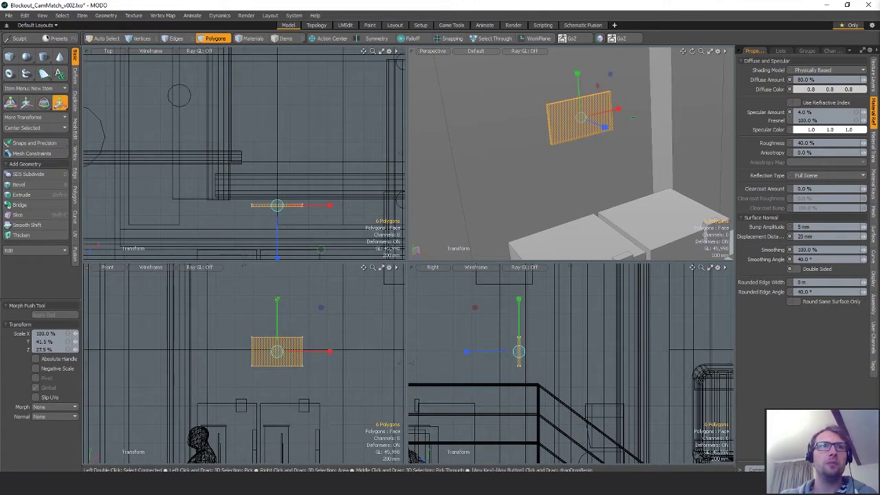
# Shift the thin panel along the wall toward the large pipe and widen it by moving its 4 far-end vertices along X
pyautogui.press('w')
pyautogui.moveTo(321, 308); pyautogui.dragTo(293, 314)
pyautogui.press('space')
pyautogui.press('1')
pyautogui.moveTo(283, 330)
pyautogui.mouseDown(button='right')
pyautogui.moveTo(269, 342)
pyautogui.moveTo(278, 381)
pyautogui.mouseUp(button='right')
pyautogui.press('w')
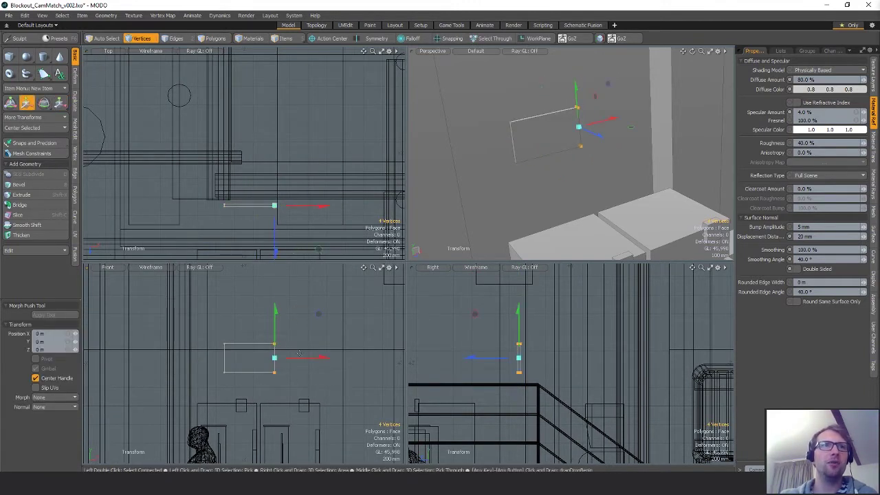
pyautogui.moveTo(321, 357); pyautogui.dragTo(363, 358)
# Enlarge the wall panel slightly in X and Y and move it -100 mm in X, 180 mm in Y and -55 mm in Z
pyautogui.keyDown('alt'); pyautogui.moveTo(539, 173); pyautogui.dragTo(597, 187); pyautogui.keyUp('alt')
pyautogui.press('space')
pyautogui.press('space')
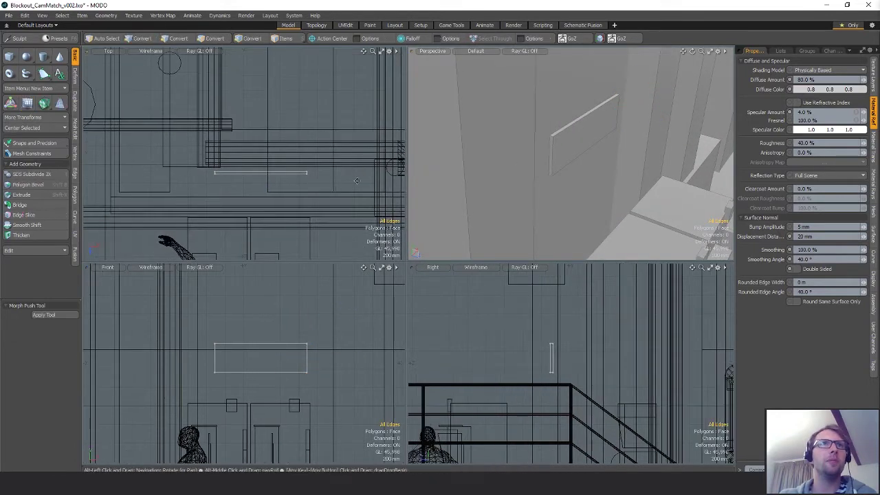
pyautogui.keyDown('alt'); pyautogui.moveTo(553, 154); pyautogui.dragTo(576, 165); pyautogui.keyUp('alt')
pyautogui.press('y')
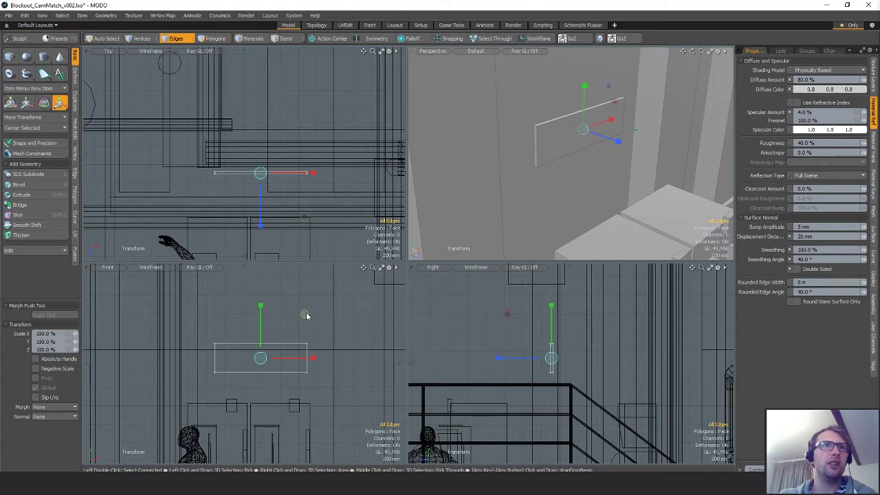
pyautogui.moveTo(306, 314); pyautogui.dragTo(302, 311)
pyautogui.press('w')
pyautogui.keyDown('alt'); pyautogui.moveTo(609, 102); pyautogui.dragTo(623, 117); pyautogui.keyUp('alt')
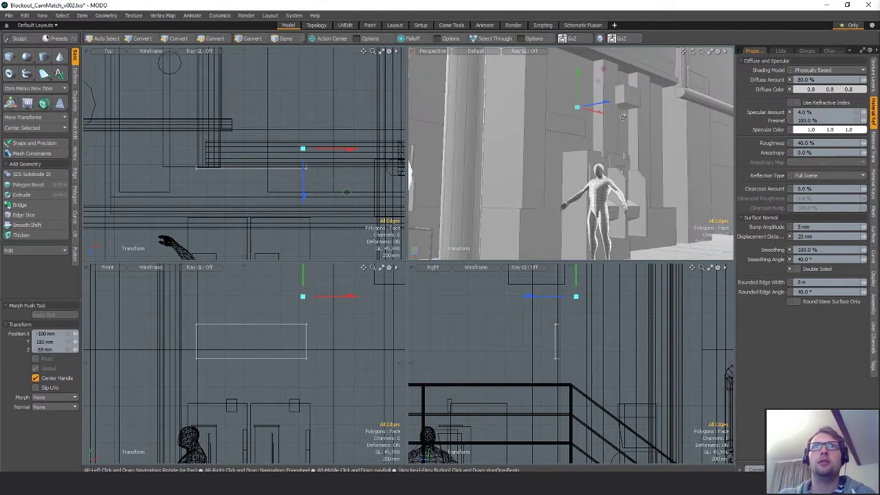
# Enlarge the wall panel slightly again and adjust its height above the bank machine
pyautogui.press('2')
pyautogui.moveTo(578, 98); pyautogui.dragTo(512, 127)
pyautogui.press('r')
pyautogui.moveTo(601, 118); pyautogui.dragTo(676, 103)
pyautogui.press('w')
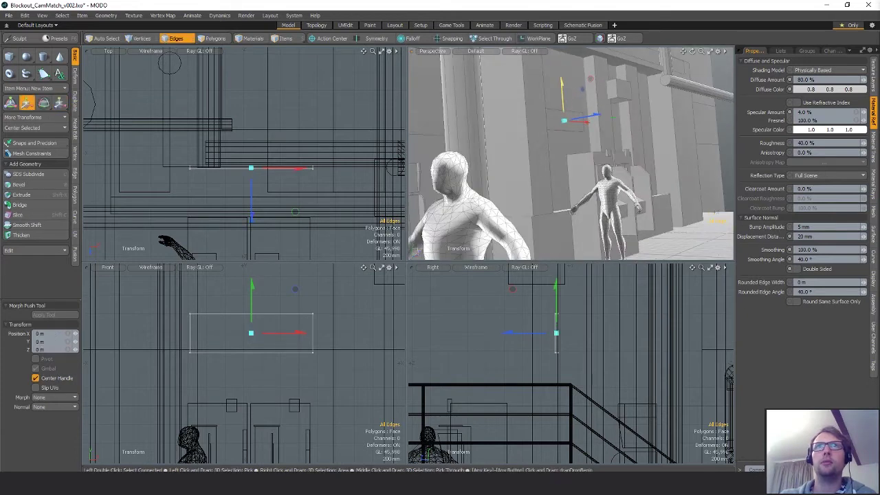
pyautogui.moveTo(564, 103); pyautogui.dragTo(563, 102)
pyautogui.keyDown('alt'); pyautogui.moveTo(649, 114); pyautogui.dragTo(595, 150); pyautogui.keyUp('alt')
pyautogui.press('z')
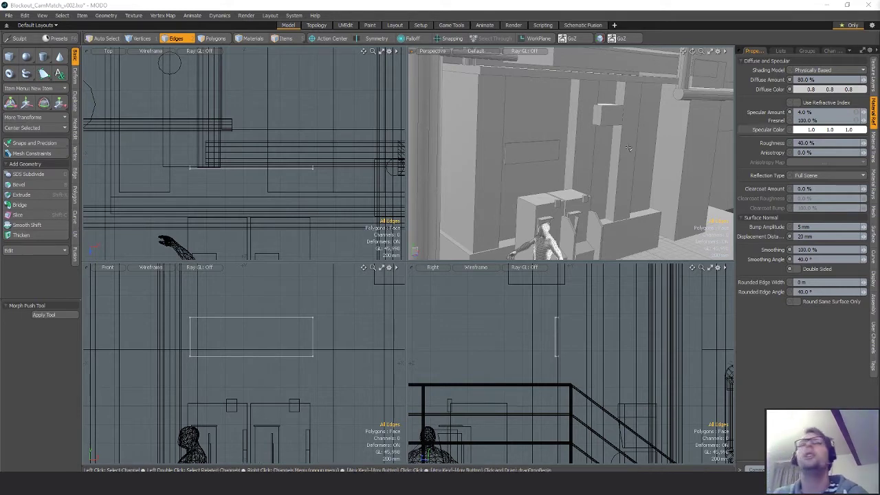
# Select the narrow pillar nearest the bank machine and loop-slice it with 3 horizontal cuts
pyautogui.keyDown('alt'); pyautogui.moveTo(529, 157); pyautogui.dragTo(568, 142); pyautogui.keyUp('alt')
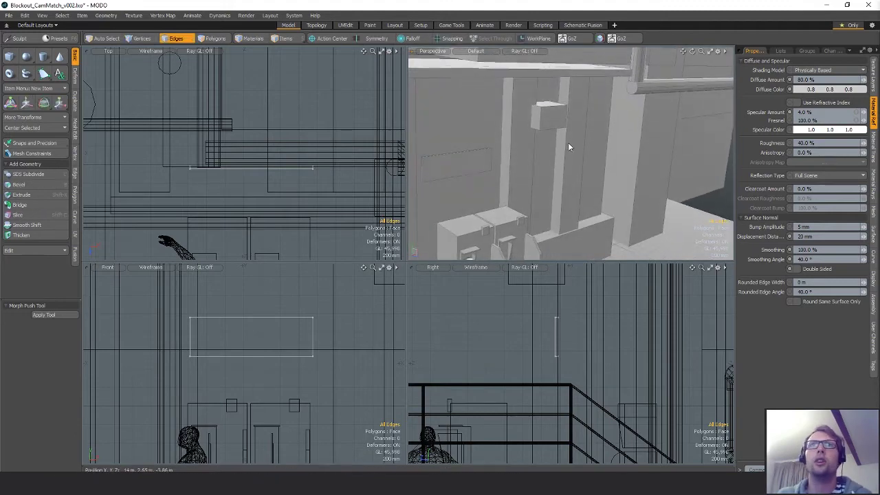
pyautogui.click(522, 149)
pyautogui.doubleClick(523, 149)
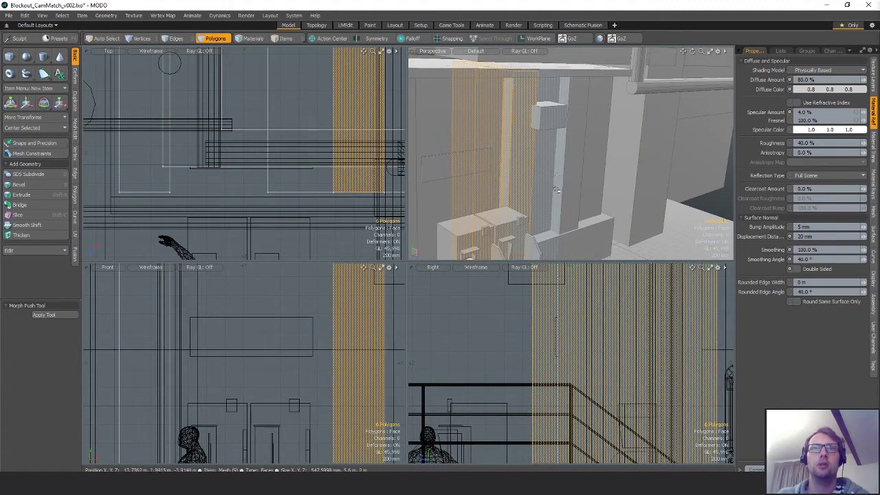
pyautogui.scroll(-5, 328, 132)
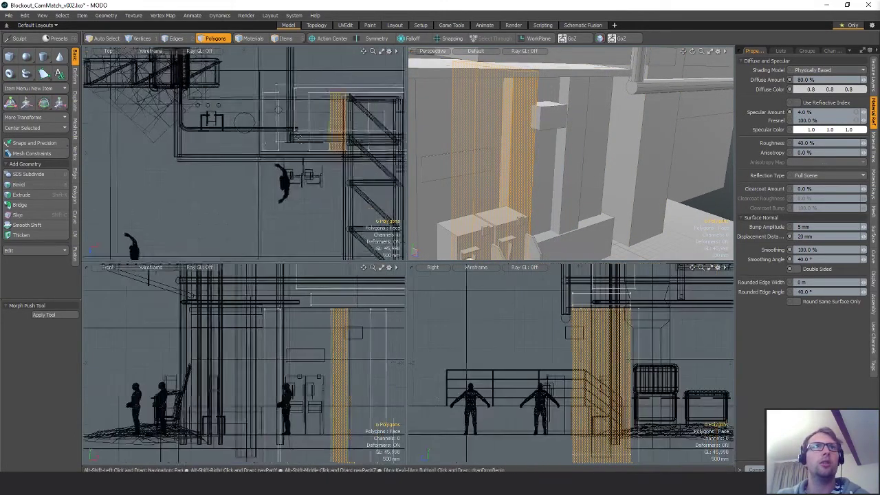
pyautogui.keyDown('alt'); pyautogui.moveTo(327, 132); pyautogui.dragTo(282, 106); pyautogui.keyUp('alt')
pyautogui.keyDown('alt'); pyautogui.moveTo(398, 139); pyautogui.dragTo(263, 169); pyautogui.keyUp('alt')
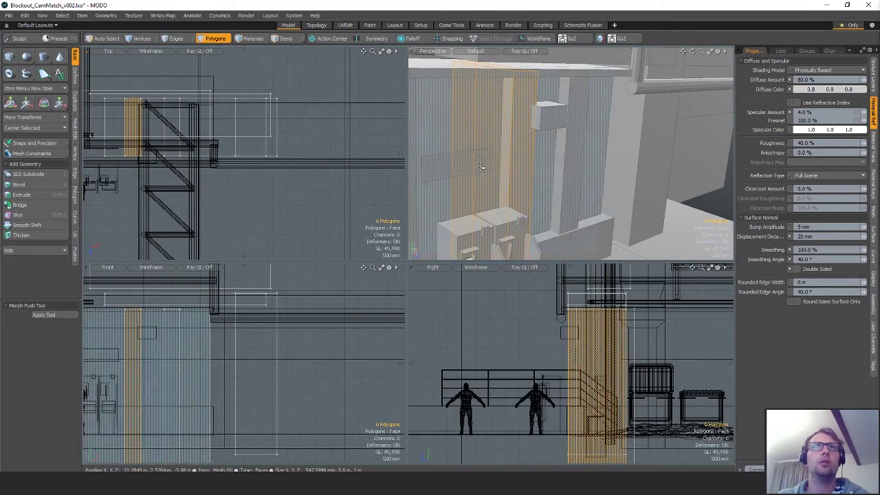
pyautogui.keyDown('alt'); pyautogui.moveTo(573, 150); pyautogui.dragTo(580, 153); pyautogui.keyUp('alt')
pyautogui.hotkey('alt', 'c')
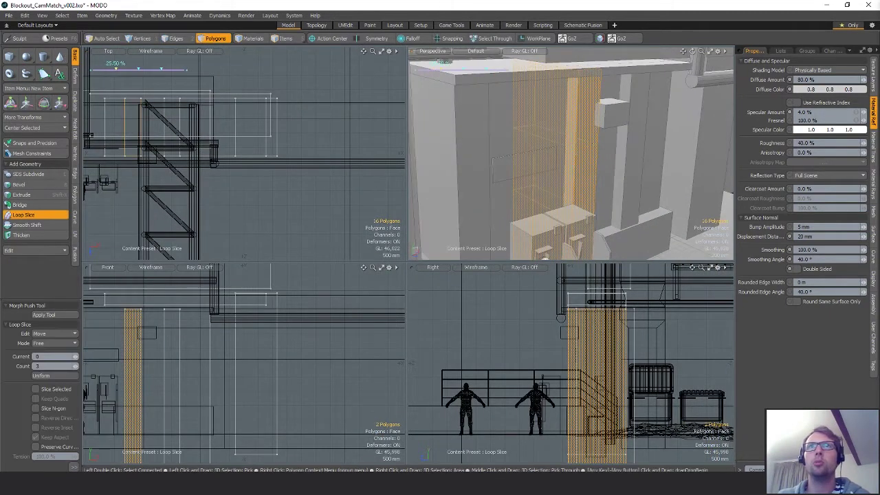
pyautogui.press('space')
# Select the sliced pillar's uppermost edge loop and lower it by about 10 mm along Y
pyautogui.press('2')
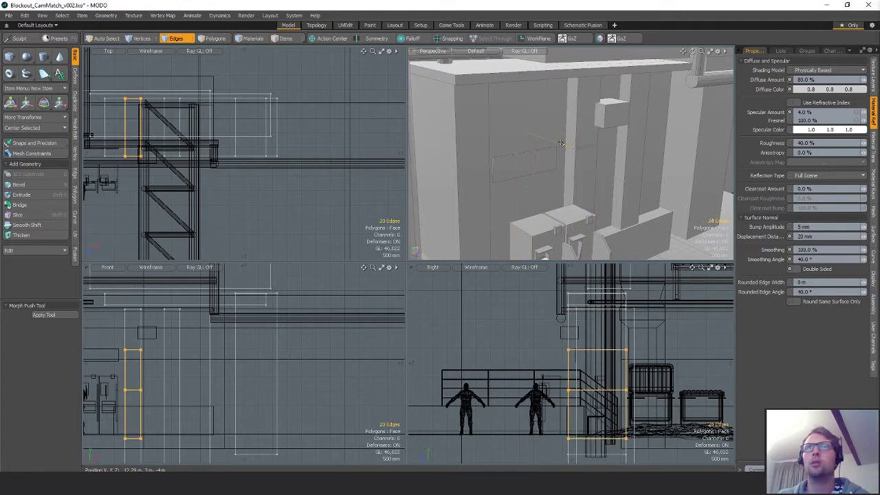
pyautogui.doubleClick(585, 149)
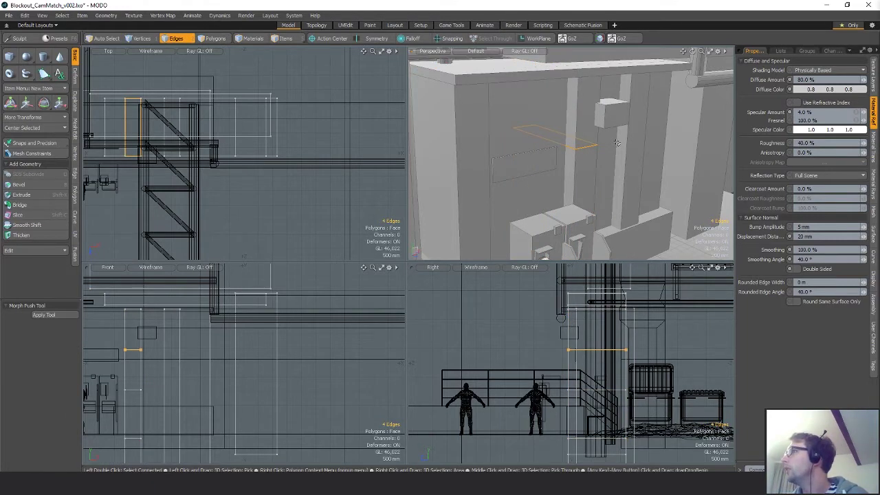
pyautogui.keyDown('alt'); pyautogui.moveTo(616, 142); pyautogui.dragTo(597, 127); pyautogui.keyUp('alt')
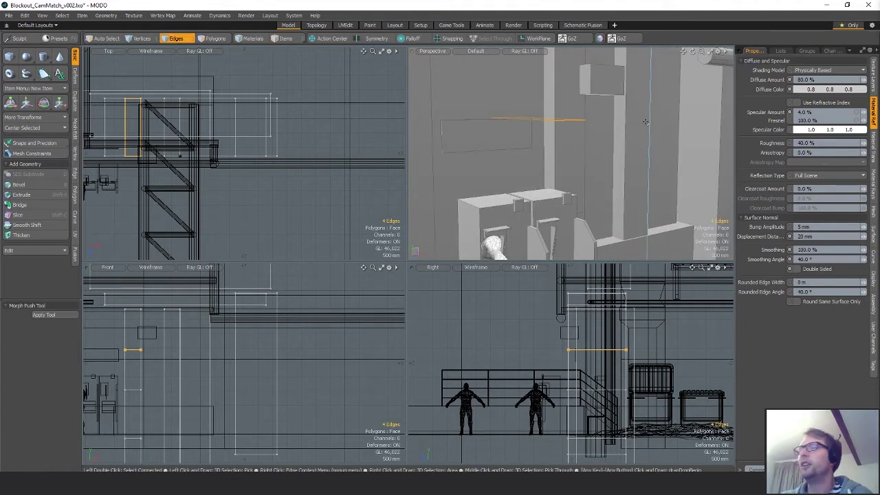
pyautogui.keyDown('alt'); pyautogui.moveTo(606, 123); pyautogui.dragTo(600, 132); pyautogui.keyUp('alt')
pyautogui.press('w')
pyautogui.moveTo(529, 102); pyautogui.dragTo(530, 105)
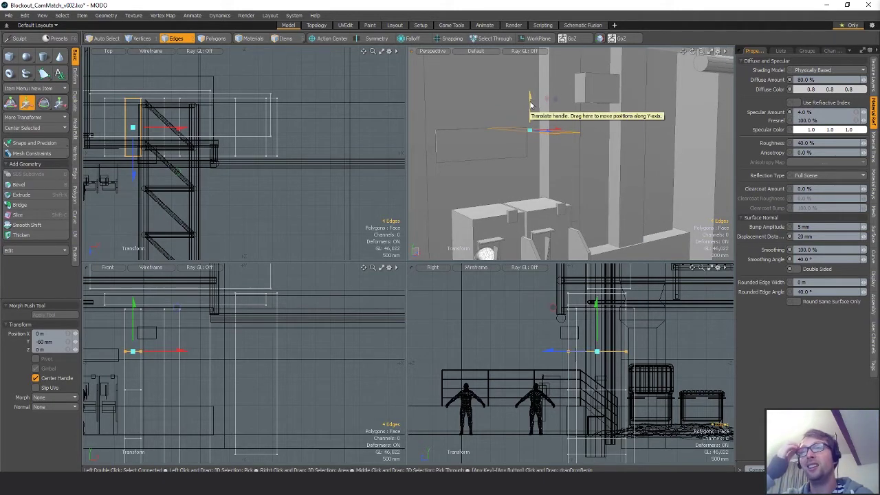
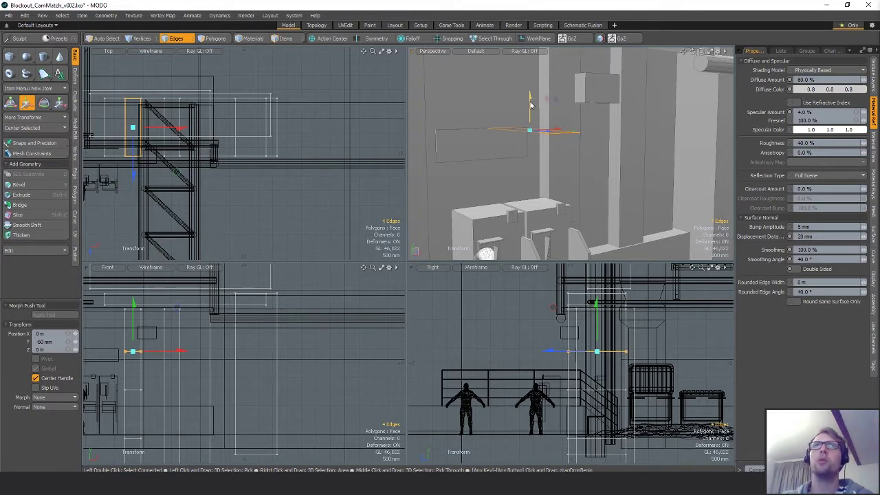
pyautogui.moveTo(529, 104); pyautogui.dragTo(529, 103)
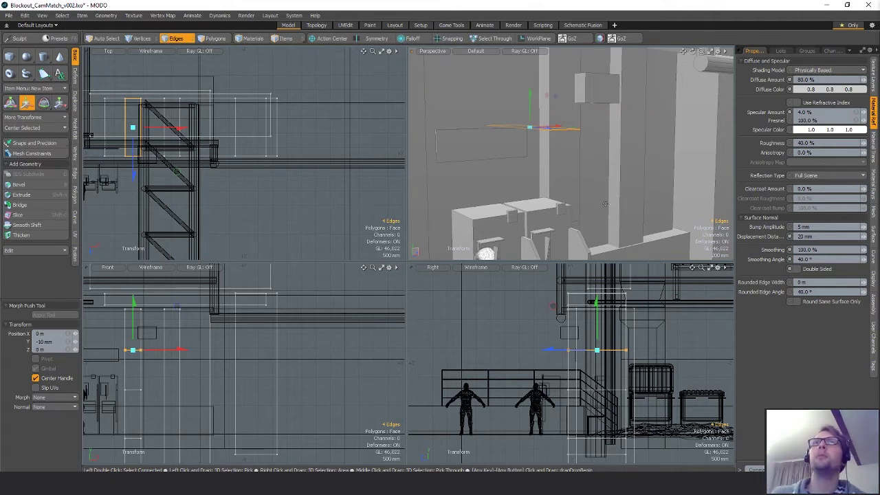
# Extrude the side polygon of the sliced pillar's top section about 1.05 m along X, across the neighbouring pillar
pyautogui.moveTo(585, 148)
pyautogui.keyDown('alt'); pyautogui.mouseDown()
pyautogui.moveTo(632, 165)
pyautogui.moveTo(597, 143)
pyautogui.mouseUp(); pyautogui.keyUp('alt')
pyautogui.scroll(2, 597, 143)
pyautogui.press('space')
pyautogui.press('space')
pyautogui.click(580, 105)
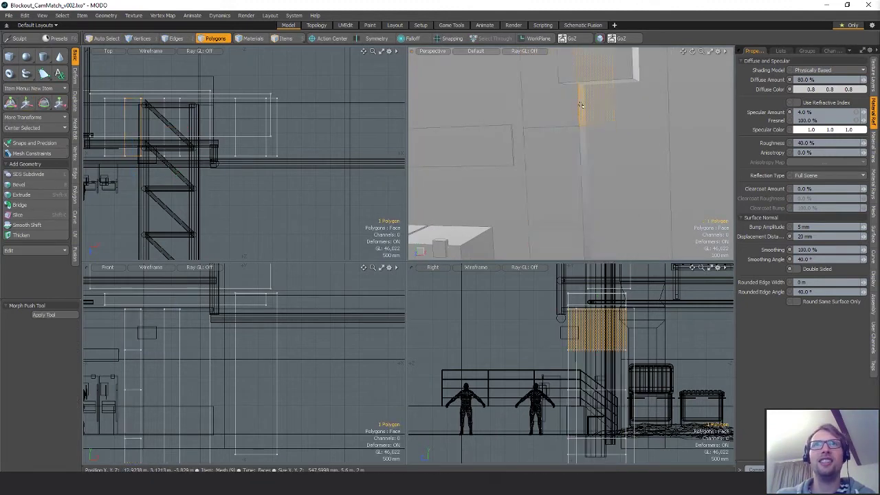
pyautogui.keyDown('alt'); pyautogui.keyDown('shift'); pyautogui.moveTo(581, 105); pyautogui.dragTo(555, 136); pyautogui.keyUp('shift'); pyautogui.keyUp('alt')
pyautogui.hotkey('ctrl', '3')
pyautogui.click(552, 50)
pyautogui.click(599, 95)
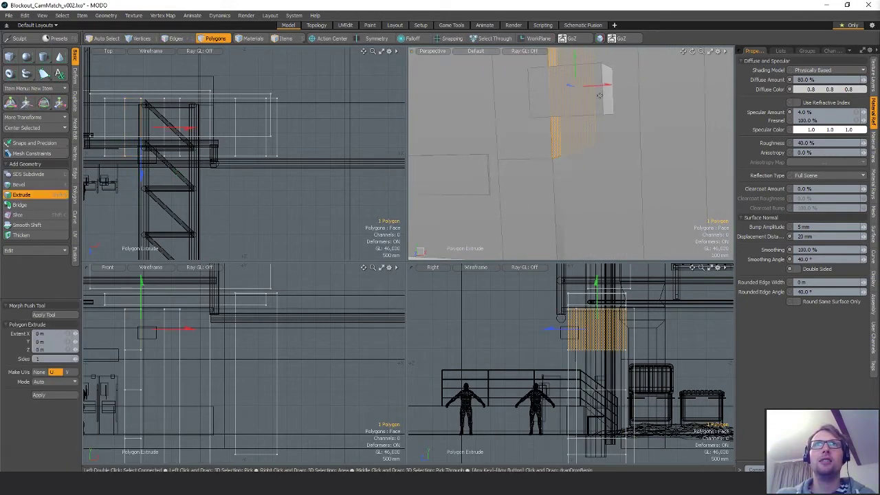
pyautogui.moveTo(605, 90); pyautogui.dragTo(717, 96)
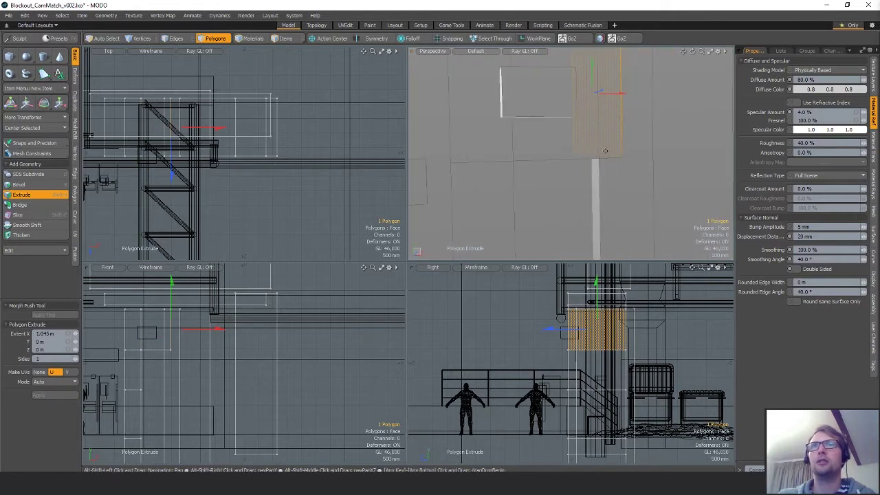
pyautogui.press('space')
# Delete the neighbouring pillar that the extruded top section crosses and clear the selection
pyautogui.click(621, 181)
pyautogui.doubleClick(622, 180)
pyautogui.press('Delete')
pyautogui.click(623, 179)
pyautogui.press('Escape')
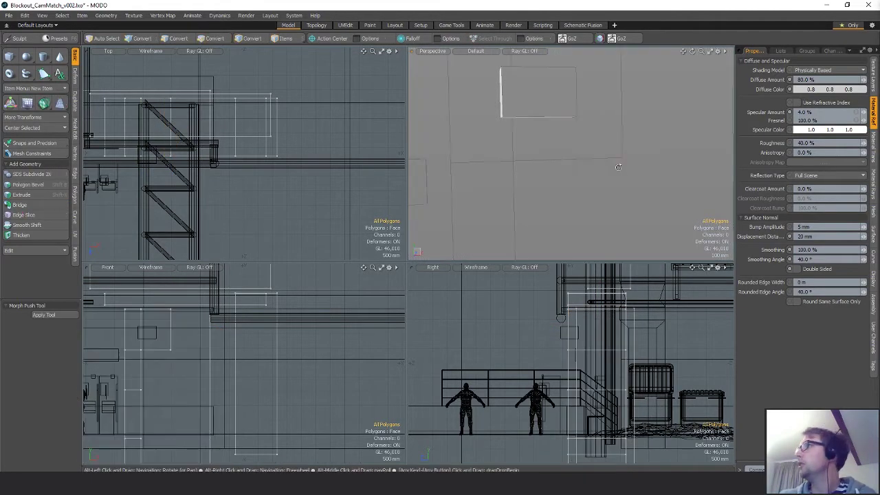
# Raise the sliced pillar's middle edge loop toward the underside of the extruded top section
pyautogui.keyDown('alt'); pyautogui.moveTo(618, 165); pyautogui.dragTo(463, 143); pyautogui.keyUp('alt')
pyautogui.moveTo(552, 120); pyautogui.dragTo(565, 105)
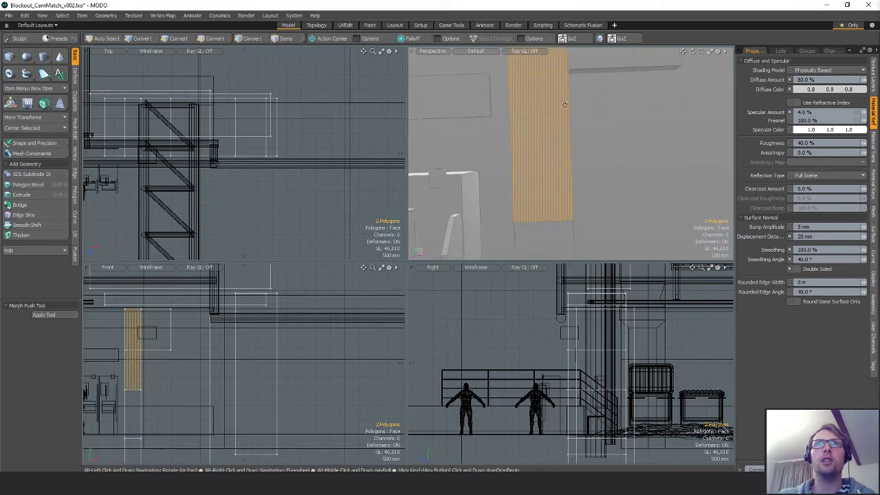
pyautogui.keyDown('alt'); pyautogui.moveTo(560, 138); pyautogui.dragTo(571, 186); pyautogui.keyUp('alt')
pyautogui.press('2')
pyautogui.doubleClick(557, 221)
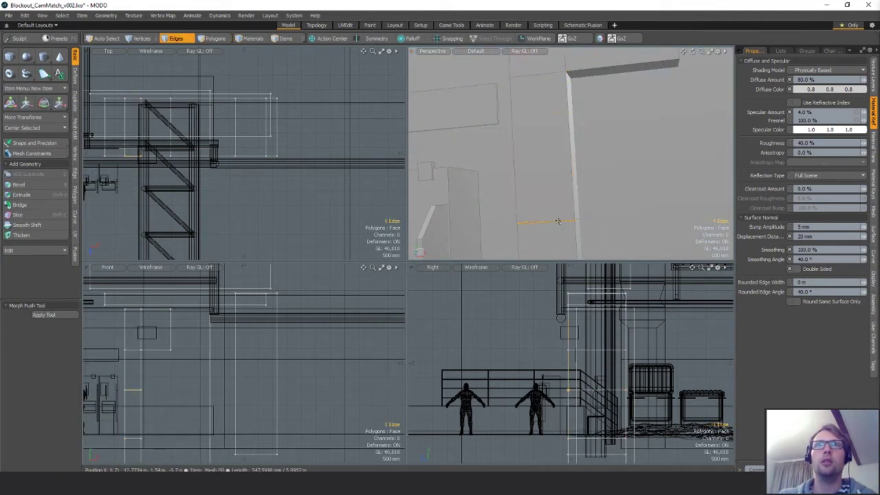
pyautogui.press('w')
pyautogui.press('space')
pyautogui.press('space')
pyautogui.press('space')
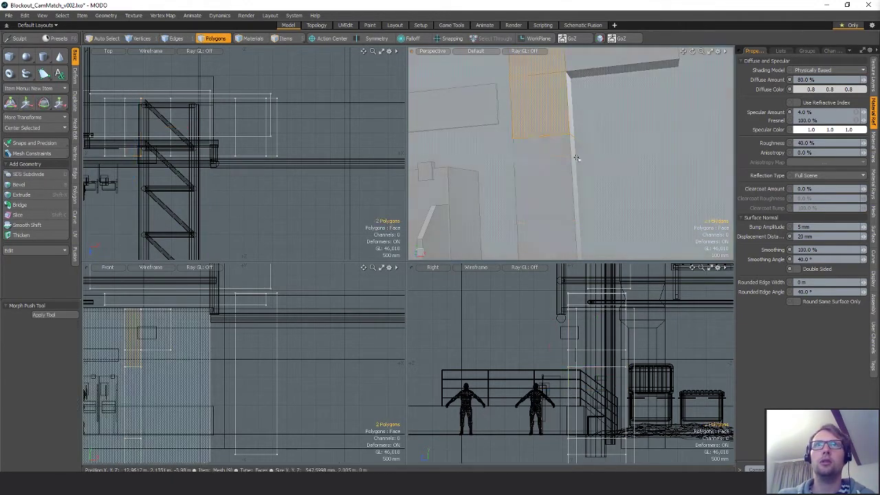
pyautogui.press('space')
pyautogui.press('space')
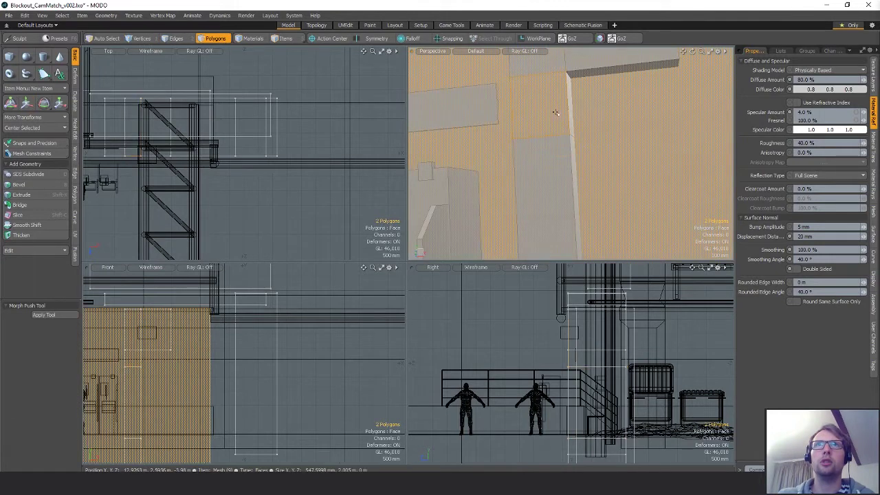
# Loop-slice the short pillar section under the extruded top section with a single cut placed near its lower end
pyautogui.hotkey('alt', 'c')
pyautogui.press('space')
pyautogui.click(567, 115)
pyautogui.moveTo(567, 115); pyautogui.dragTo(560, 114)
pyautogui.press('l')
pyautogui.hotkey('alt', 'c')
pyautogui.click(547, 122)
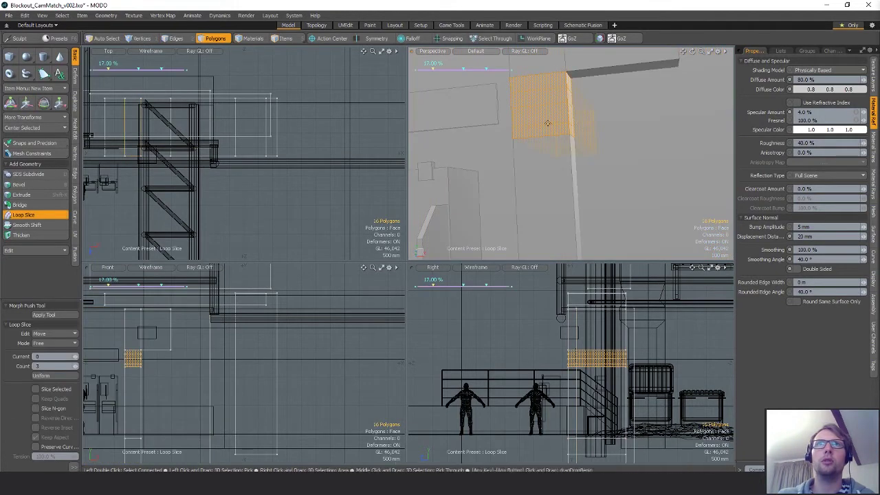
pyautogui.press('Return')
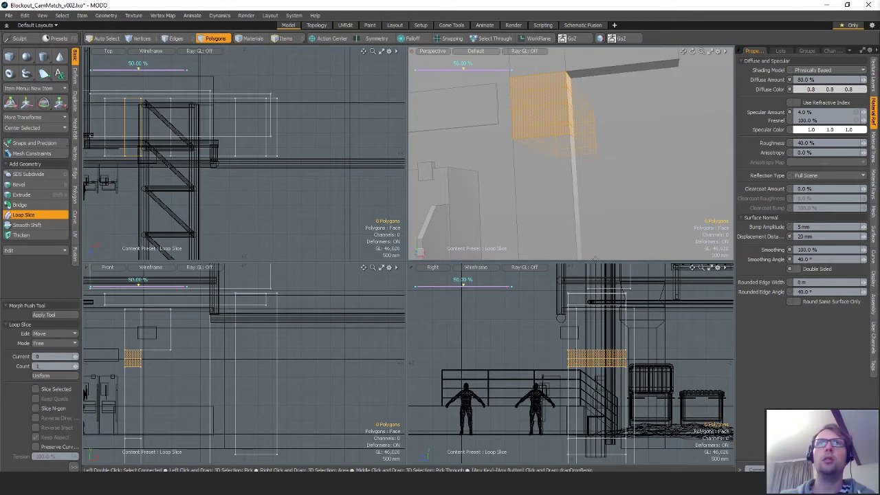
pyautogui.moveTo(581, 161); pyautogui.dragTo(583, 160)
pyautogui.press('space')
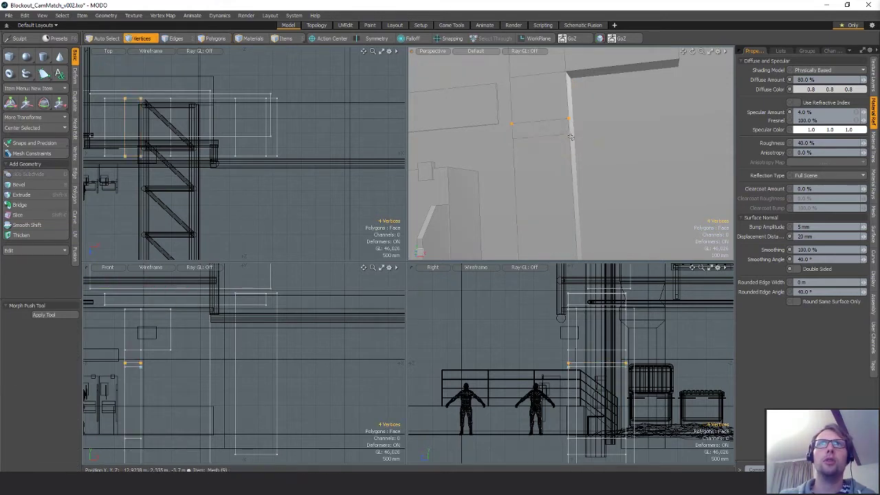
# Select the side polygon of the pillar section below the new cut and move it -120 mm along X
pyautogui.click(601, 141)
pyautogui.press('w')
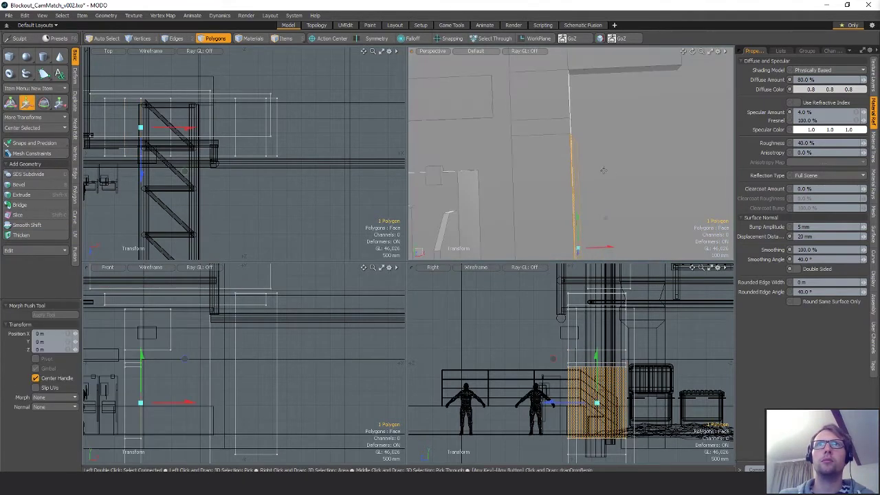
pyautogui.moveTo(604, 218); pyautogui.dragTo(594, 218)
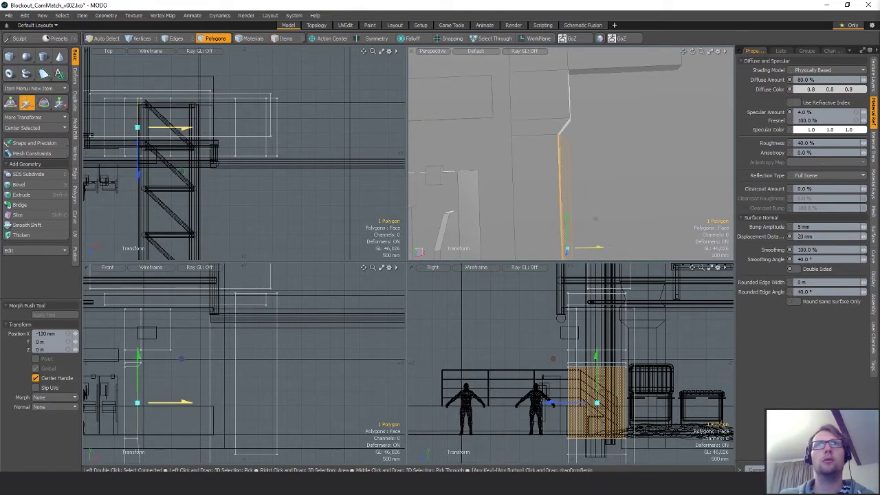
# Bevel the inner corner edge between the pillar and its extruded top section by 200 mm with round level 2
pyautogui.keyDown('alt'); pyautogui.moveTo(620, 158); pyautogui.dragTo(589, 132); pyautogui.keyUp('alt')
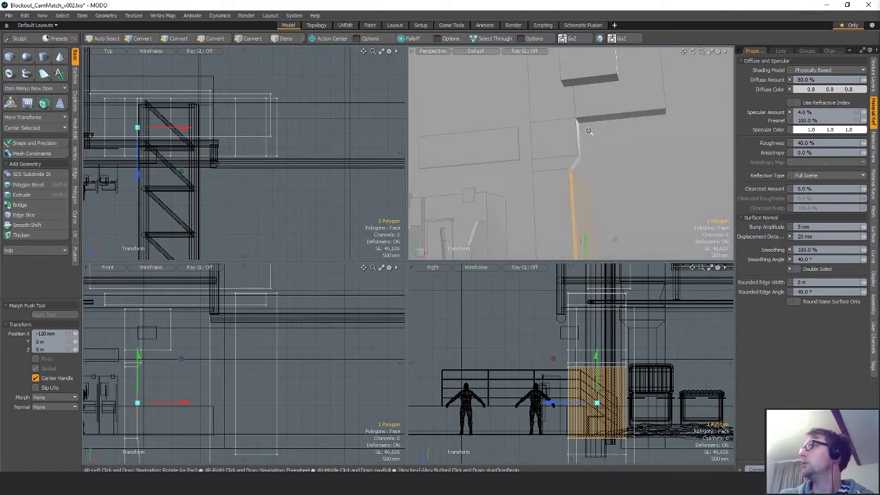
pyautogui.scroll(4, 589, 132)
pyautogui.press('space')
pyautogui.press('space')
pyautogui.press('space')
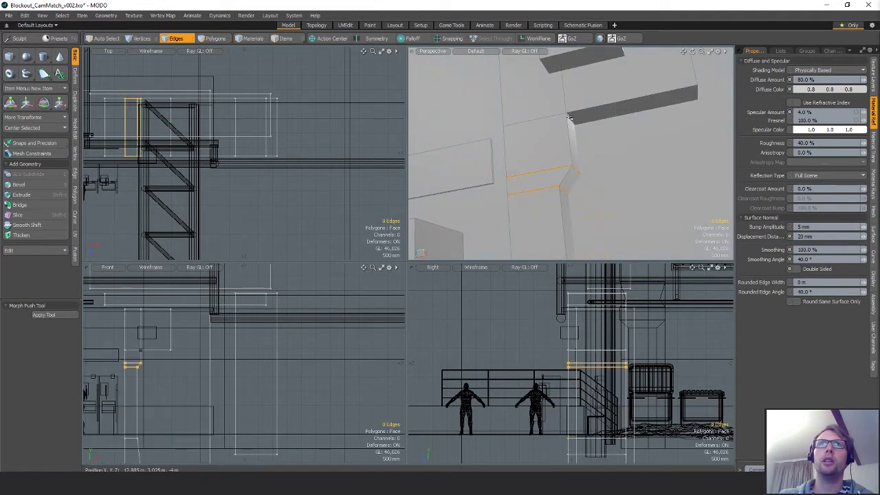
pyautogui.press('space')
pyautogui.press('space')
pyautogui.press('space')
pyautogui.click(571, 119)
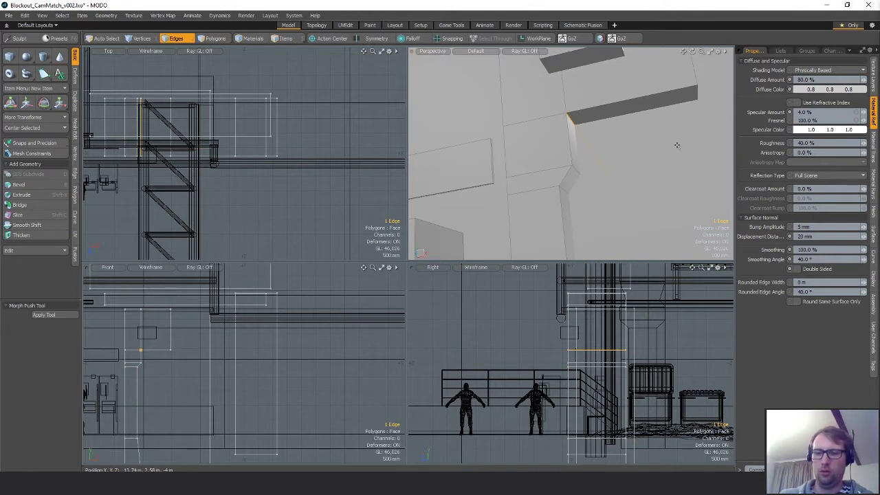
pyautogui.press('b')
pyautogui.moveTo(677, 145); pyautogui.dragTo(705, 145)
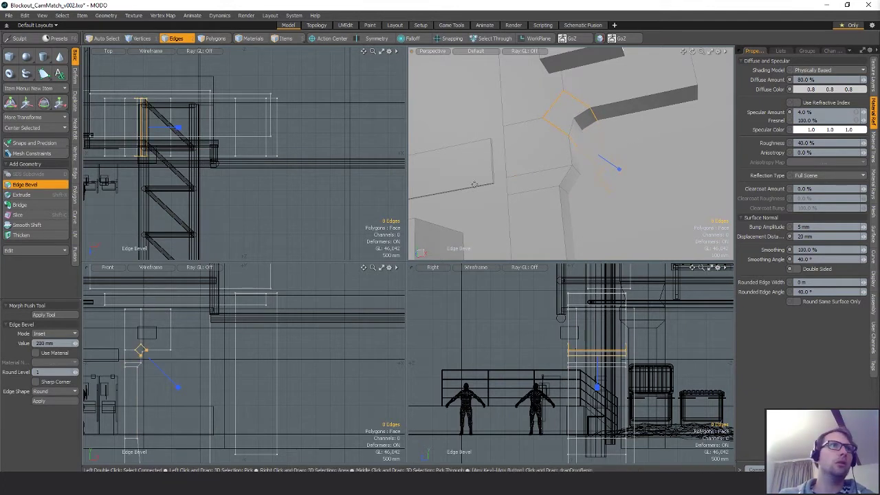
pyautogui.write('2')
pyautogui.press('Return')
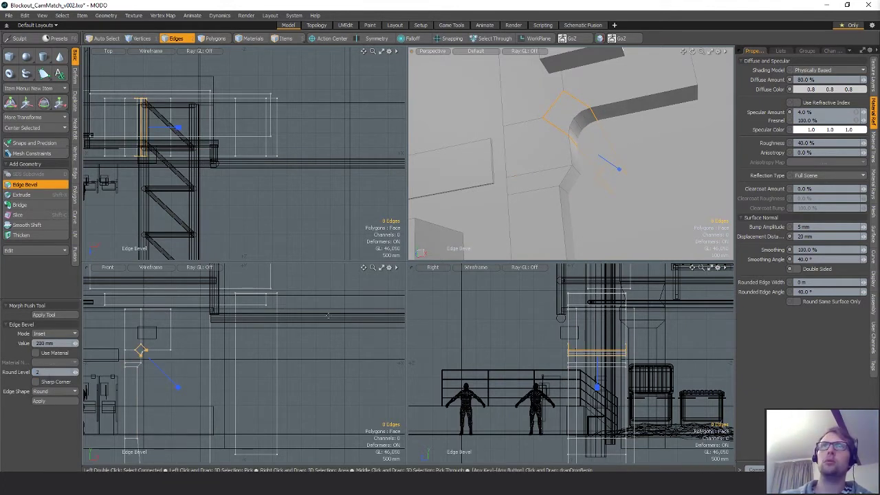
pyautogui.keyDown('alt'); pyautogui.moveTo(625, 144); pyautogui.dragTo(566, 172); pyautogui.keyUp('alt')
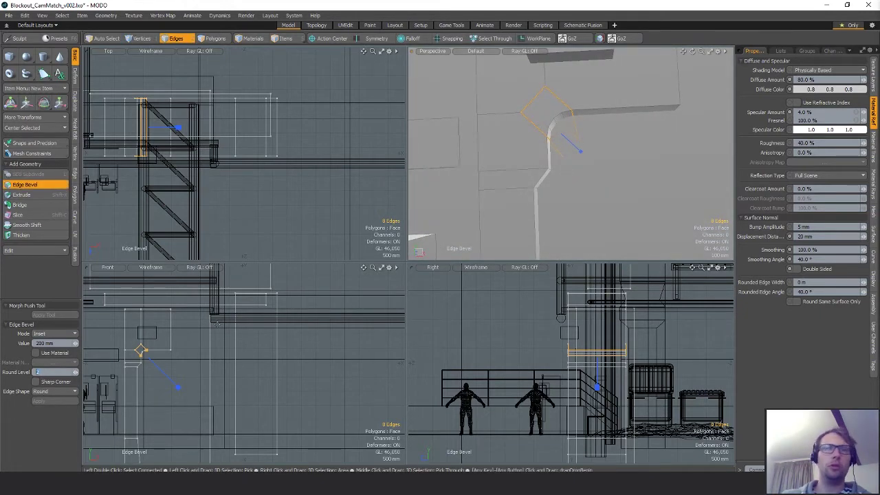
pyautogui.press('q')
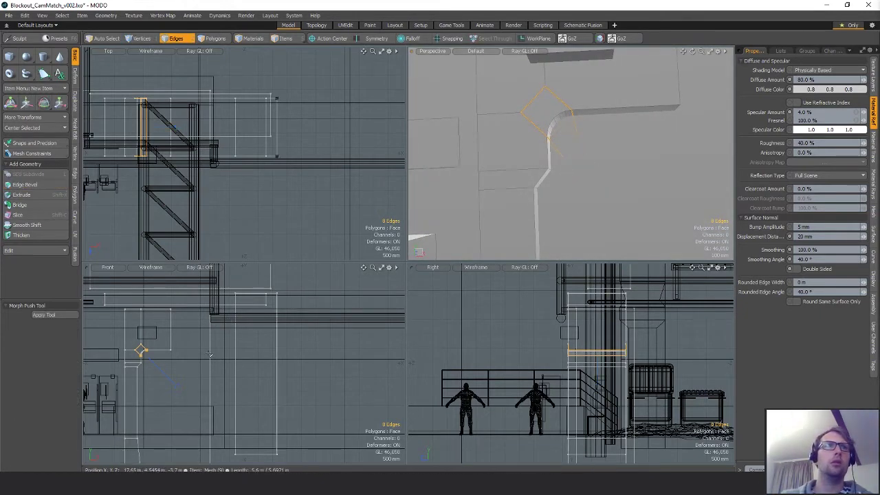
# Convert the rounded corner edges to a vertex selection and limit snapping to vertices by disabling grid snap
pyautogui.keyDown('alt'); pyautogui.moveTo(134, 356); pyautogui.dragTo(185, 357); pyautogui.keyUp('alt')
pyautogui.scroll(6, 185, 358)
pyautogui.hotkey('alt', '1')
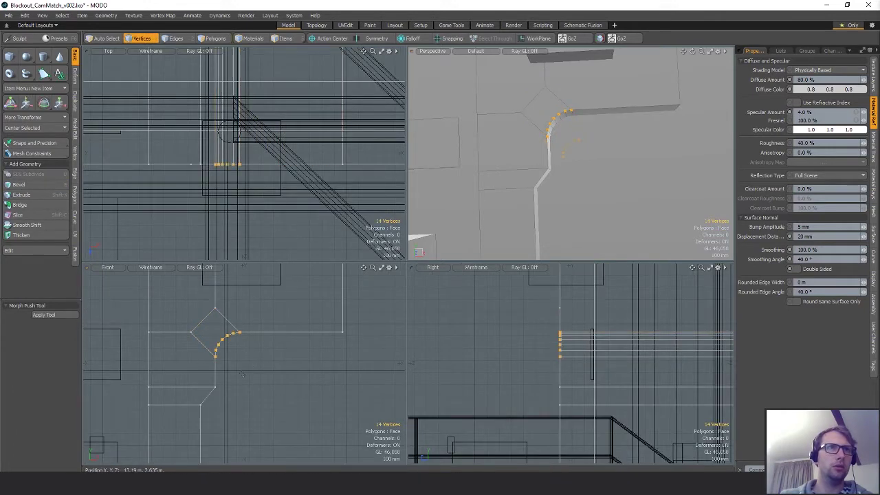
pyautogui.keyDown('alt'); pyautogui.moveTo(242, 374); pyautogui.dragTo(236, 347); pyautogui.keyUp('alt')
pyautogui.press('x')
pyautogui.press('y')
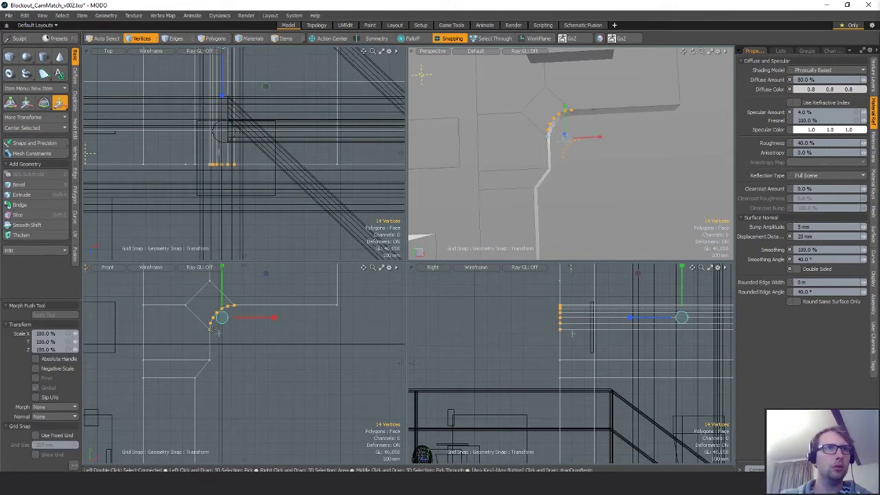
pyautogui.click(74, 465)
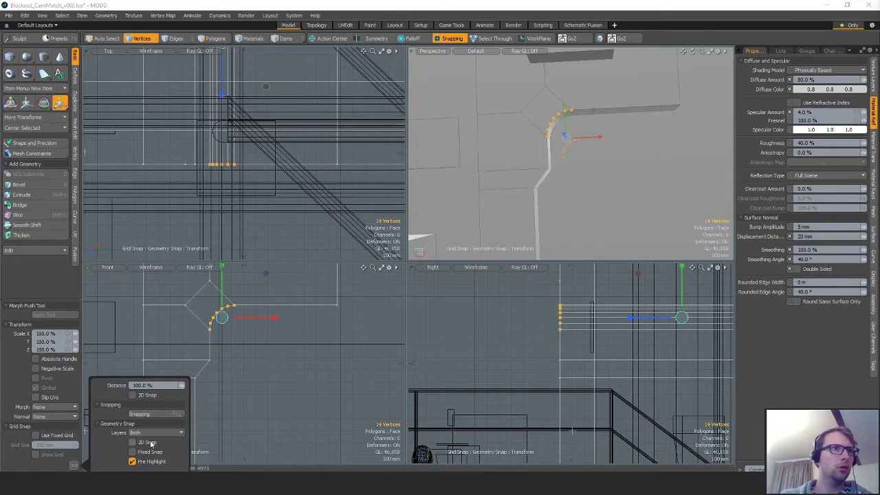
pyautogui.click(156, 415)
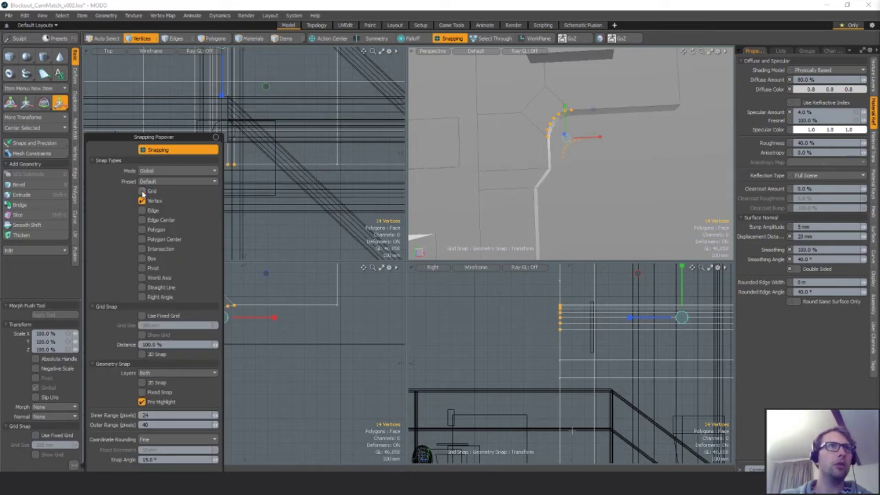
# Stretch the rounded corner's vertices along X from its lowest vertex into a wider arch, and clear the selection
pyautogui.click(210, 329)
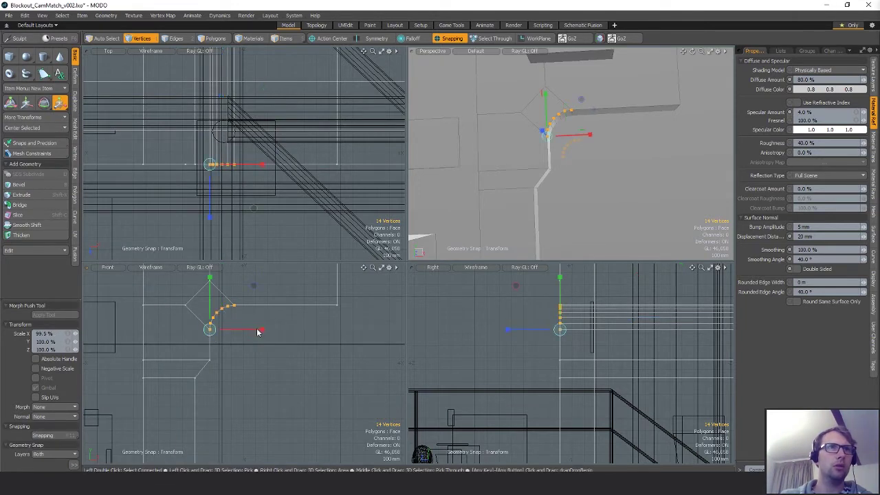
pyautogui.moveTo(276, 329); pyautogui.dragTo(389, 329)
pyautogui.keyDown('alt'); pyautogui.moveTo(632, 164); pyautogui.dragTo(574, 165); pyautogui.keyUp('alt')
pyautogui.press('q')
pyautogui.click(592, 166)
# Select the whole connected pillar mesh and mirror it across X at the free end of its top section
pyautogui.press('3')
pyautogui.click(562, 133)
pyautogui.click(564, 138)
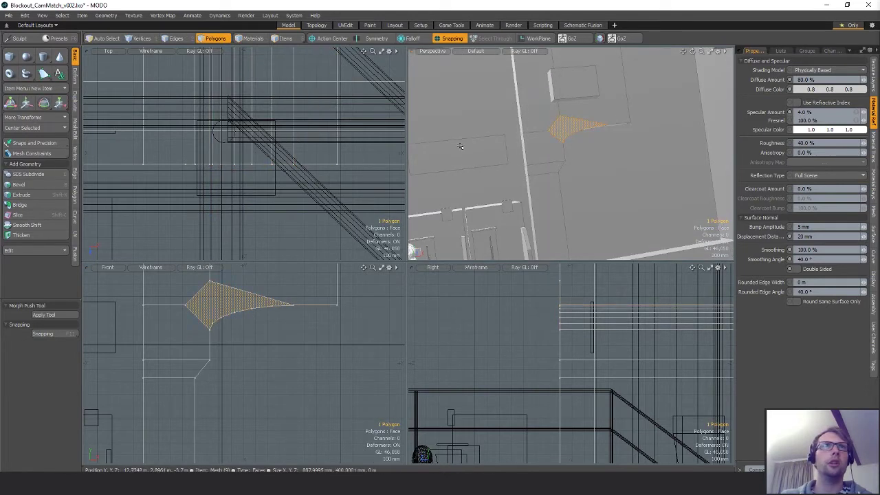
pyautogui.press(']')
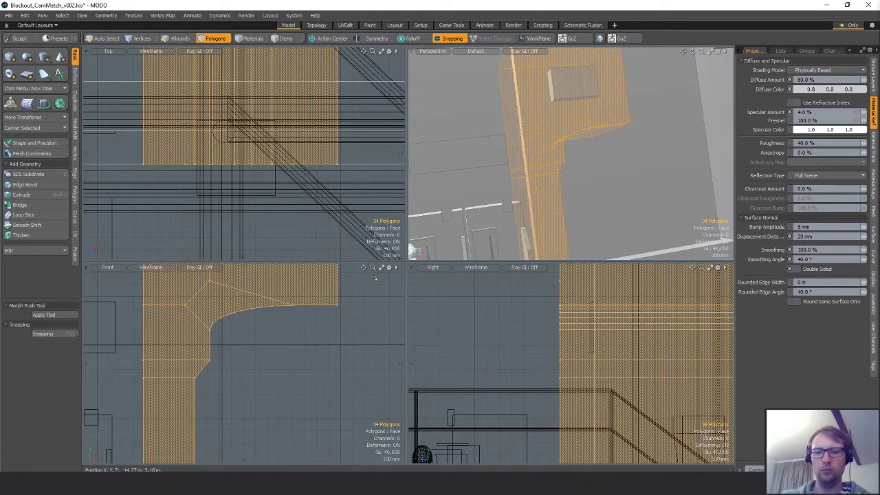
pyautogui.hotkey('shift', 'v')
pyautogui.click(336, 305)
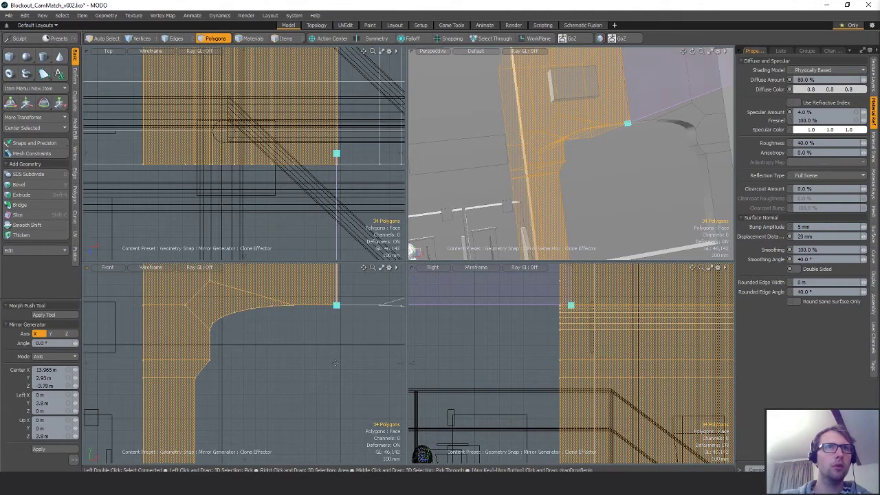
pyautogui.keyDown('alt'); pyautogui.keyDown('shift'); pyautogui.moveTo(336, 305); pyautogui.dragTo(302, 395); pyautogui.keyUp('shift'); pyautogui.keyUp('alt')
pyautogui.keyDown('ctrl'); pyautogui.keyDown('alt'); pyautogui.moveTo(302, 395); pyautogui.dragTo(279, 384); pyautogui.keyUp('alt'); pyautogui.keyUp('ctrl')
pyautogui.press('q')
# Select the seam vertices between the two mirrored arch halves and delete the two interior polygons there
pyautogui.keyDown('ctrl'); pyautogui.keyDown('alt'); pyautogui.moveTo(322, 359); pyautogui.dragTo(295, 358); pyautogui.keyUp('alt'); pyautogui.keyUp('ctrl')
pyautogui.press('1')
pyautogui.moveTo(295, 361)
pyautogui.mouseDown(button='right')
pyautogui.moveTo(307, 394)
pyautogui.moveTo(308, 371)
pyautogui.mouseUp(button='right')
pyautogui.keyDown('alt'); pyautogui.keyDown('shift'); pyautogui.moveTo(321, 303); pyautogui.dragTo(308, 330); pyautogui.keyUp('shift'); pyautogui.keyUp('alt')
pyautogui.keyDown('shift'); pyautogui.moveTo(302, 332); pyautogui.dragTo(293, 302, button='right'); pyautogui.keyUp('shift')
pyautogui.press('r')
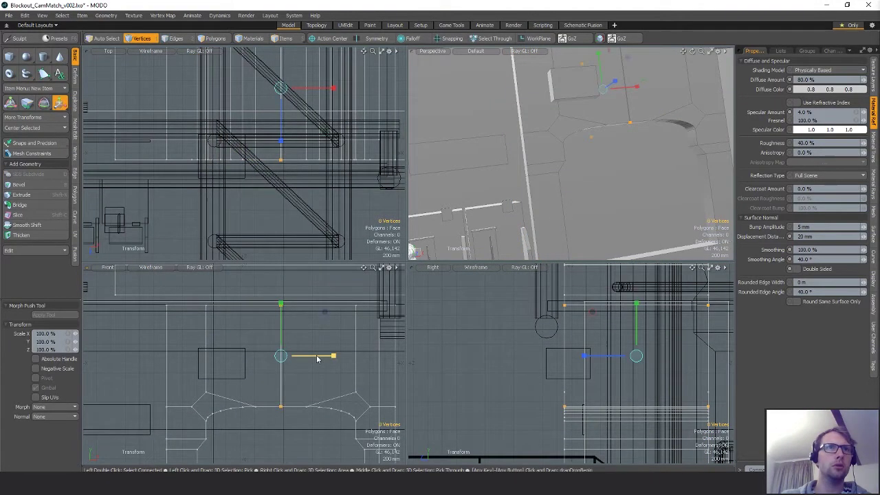
pyautogui.press('space')
pyautogui.press('3')
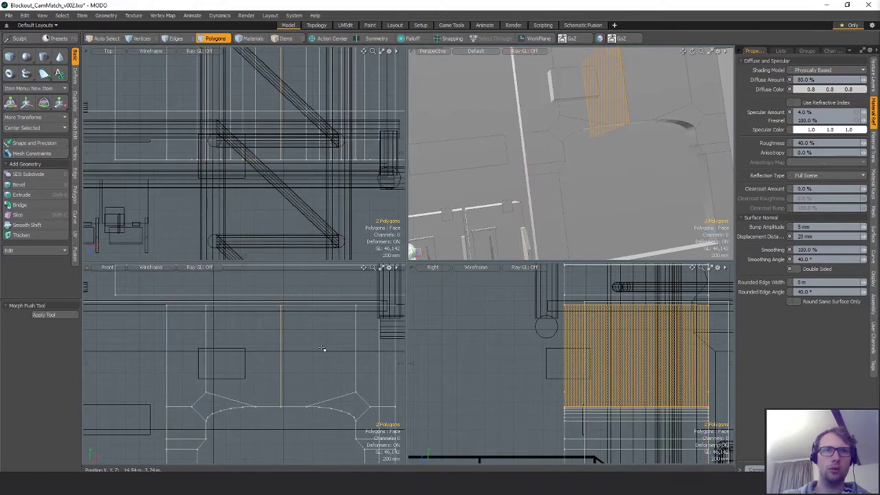
pyautogui.press('Delete')
# Extrude the front polygon above the arch's original half in place and scale it to 87.5% in X and Y
pyautogui.keyDown('alt'); pyautogui.moveTo(660, 145); pyautogui.dragTo(643, 116); pyautogui.keyUp('alt')
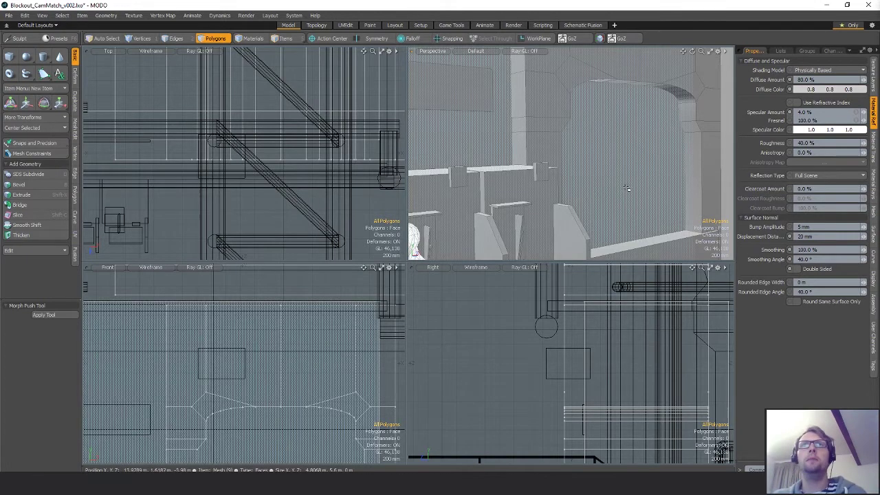
pyautogui.keyDown('alt'); pyautogui.moveTo(650, 175); pyautogui.dragTo(602, 178); pyautogui.keyUp('alt')
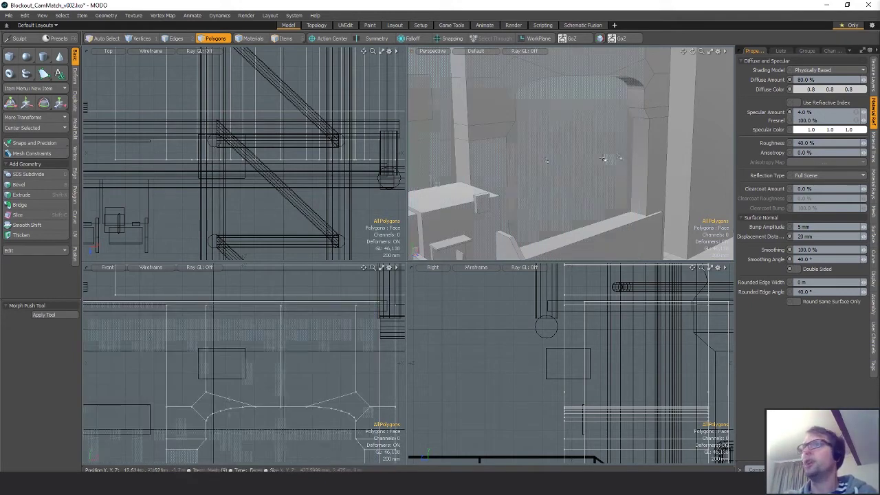
pyautogui.keyDown('alt'); pyautogui.moveTo(565, 157); pyautogui.dragTo(618, 148); pyautogui.keyUp('alt')
pyautogui.scroll(-5, 602, 176)
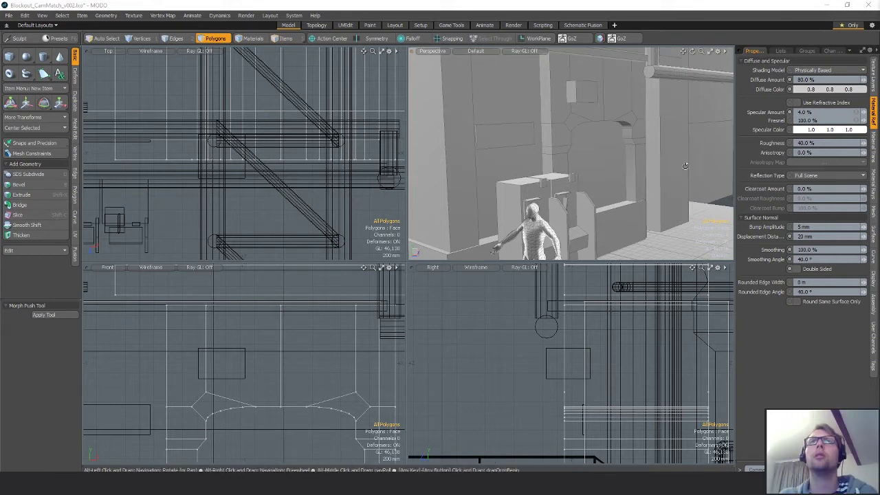
pyautogui.keyDown('alt'); pyautogui.moveTo(619, 148); pyautogui.dragTo(591, 165); pyautogui.keyUp('alt')
pyautogui.click(620, 130)
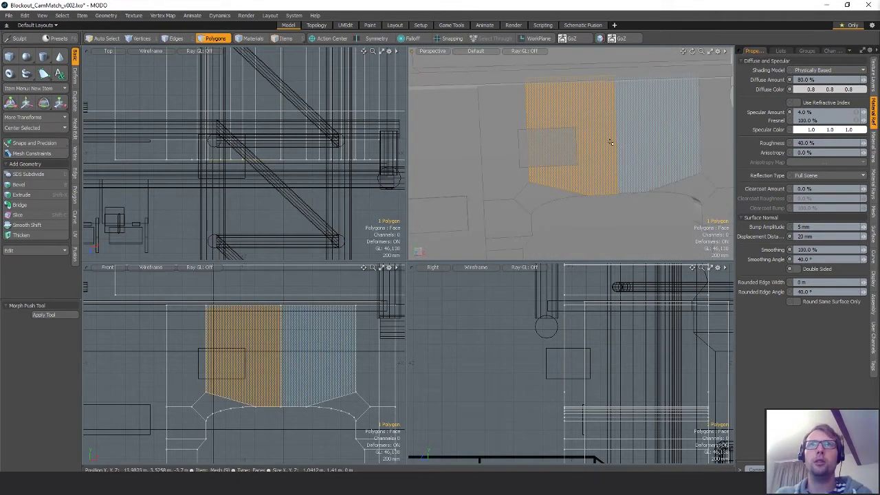
pyautogui.hotkey('ctrl', '1')
pyautogui.click(568, 68)
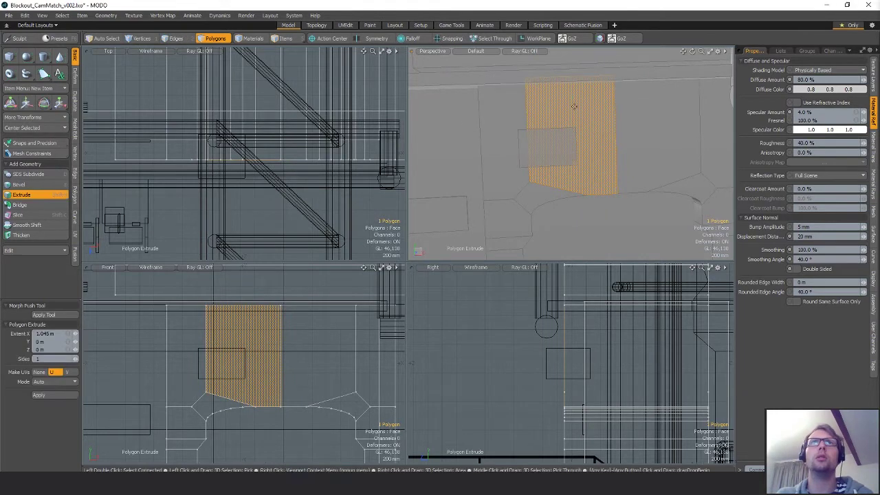
pyautogui.moveTo(609, 99); pyautogui.dragTo(602, 102)
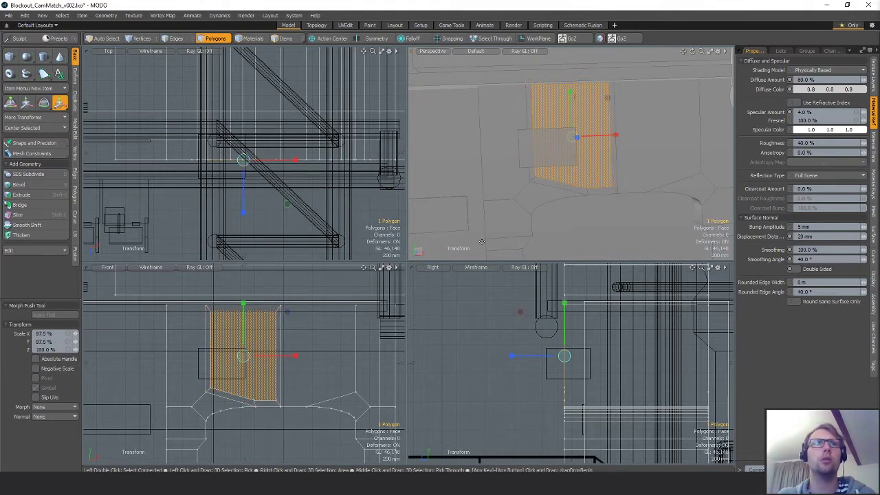
# Raise the short lower edge of the inset polygon along Y, snapping it level with the inset's adjacent lower corner
pyautogui.press('space')
pyautogui.press('space')
pyautogui.press('2')
pyautogui.click(263, 402)
pyautogui.press('w')
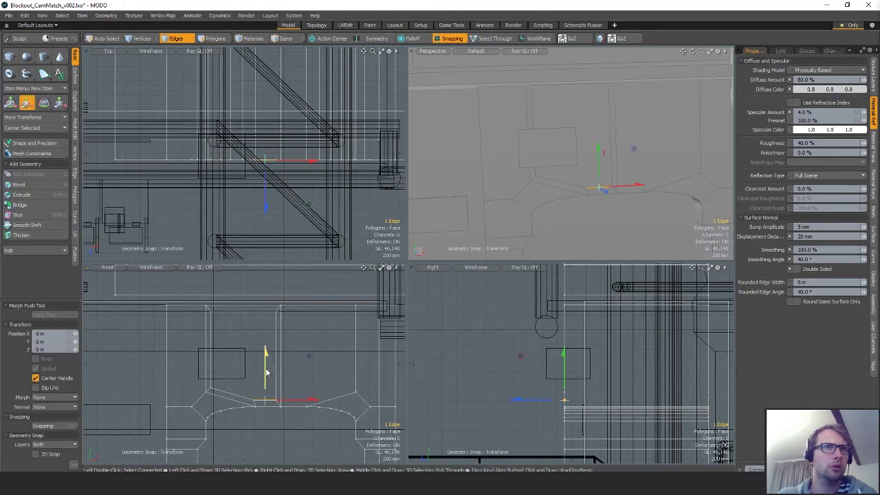
pyautogui.moveTo(266, 352); pyautogui.dragTo(213, 390)
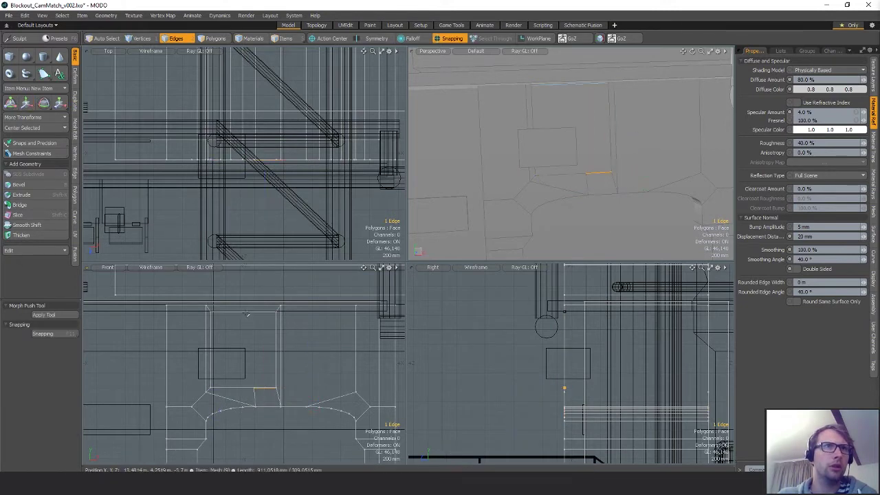
# Raise the inset polygon's upper edge slightly and extrude the inset by -460 mm in Z to form a recess
pyautogui.moveTo(313, 338); pyautogui.dragTo(243, 292)
pyautogui.press('q')
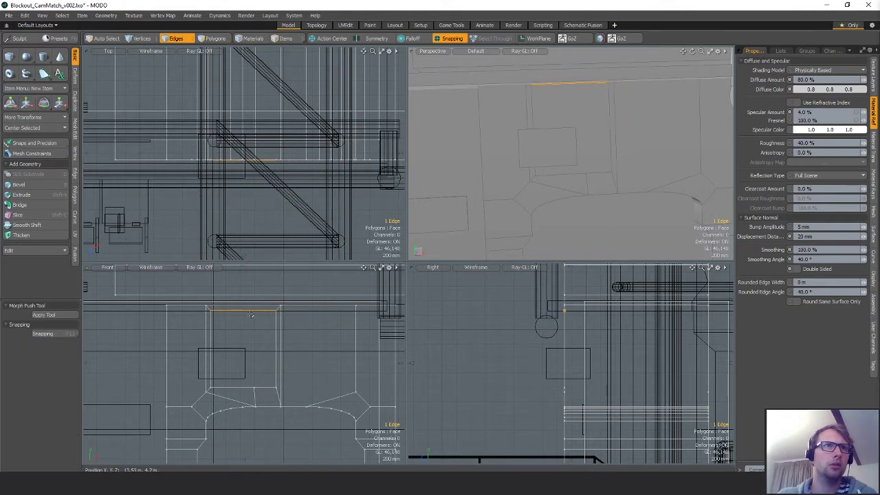
pyautogui.moveTo(596, 154)
pyautogui.keyDown('alt'); pyautogui.mouseDown()
pyautogui.moveTo(653, 173)
pyautogui.moveTo(588, 153)
pyautogui.mouseUp(); pyautogui.keyUp('alt')
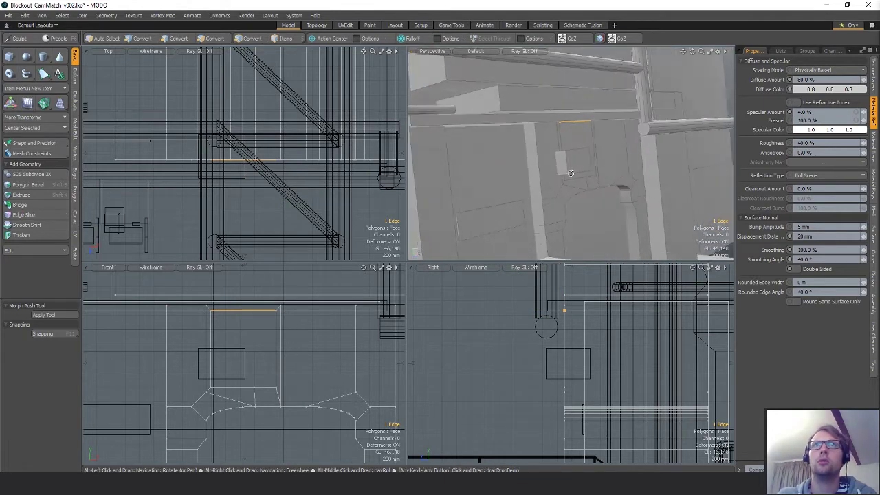
pyautogui.press('3')
pyautogui.click(588, 152)
pyautogui.hotkey('ctrl', '1')
pyautogui.click(588, 98)
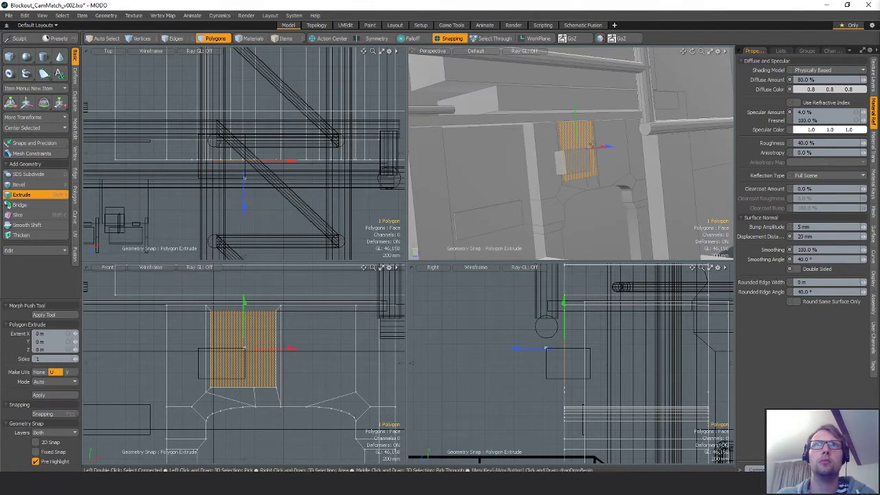
pyautogui.keyDown('alt'); pyautogui.moveTo(588, 103); pyautogui.dragTo(587, 150); pyautogui.keyUp('alt')
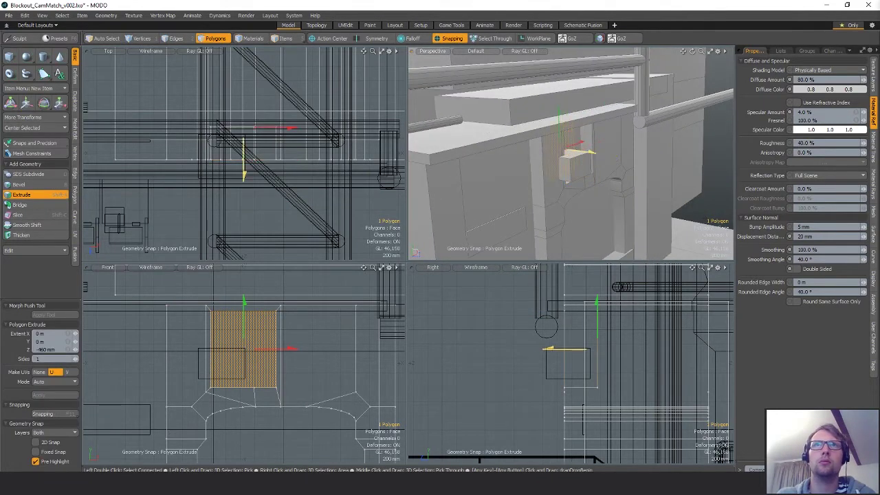
pyautogui.press('q')
# Select the vertices along the recess's lower edge and raise them along Y without snapping to shorten the recess
pyautogui.click(611, 153)
pyautogui.keyDown('alt'); pyautogui.moveTo(632, 166); pyautogui.dragTo(560, 144); pyautogui.keyUp('alt')
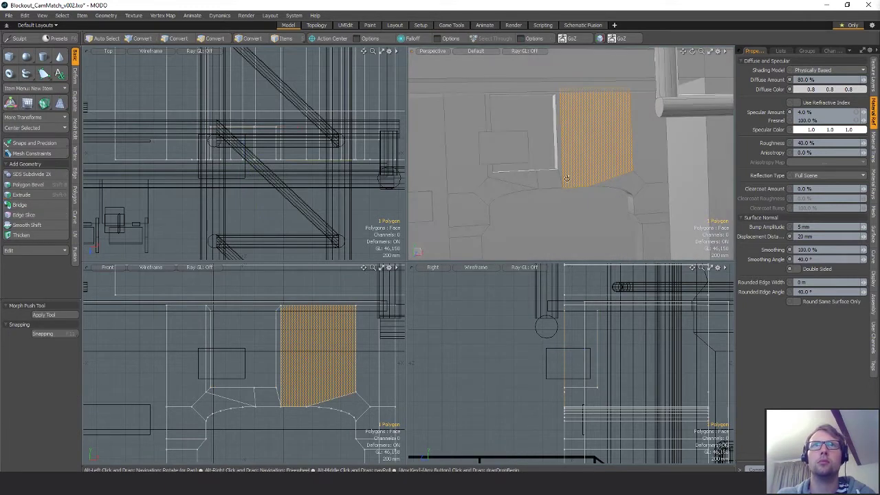
pyautogui.press('1')
pyautogui.moveTo(305, 389); pyautogui.dragTo(307, 389, button='right')
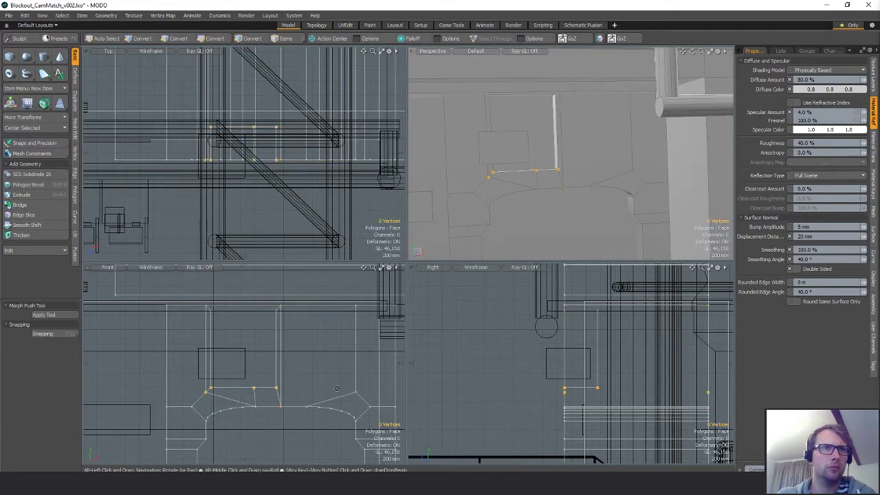
pyautogui.press('x')
pyautogui.press('w')
pyautogui.moveTo(243, 347); pyautogui.dragTo(244, 330)
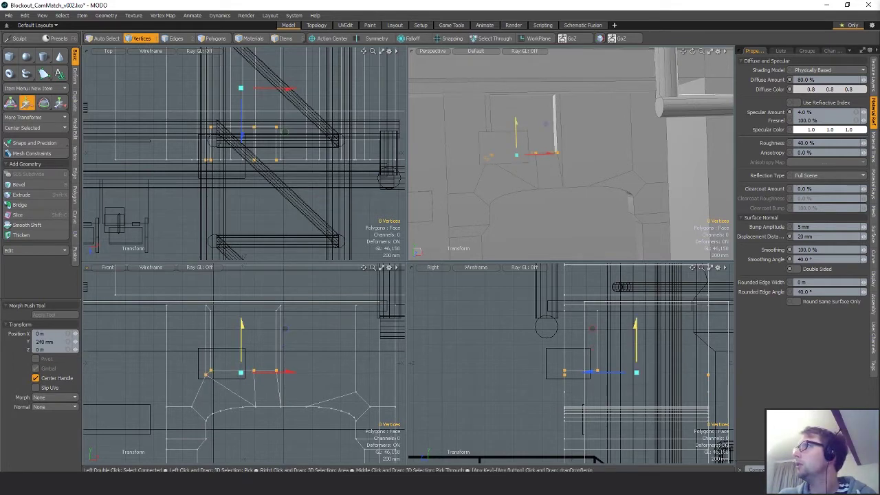
pyautogui.moveTo(243, 328); pyautogui.dragTo(244, 322)
pyautogui.keyDown('alt'); pyautogui.moveTo(539, 145); pyautogui.dragTo(593, 155); pyautogui.keyUp('alt')
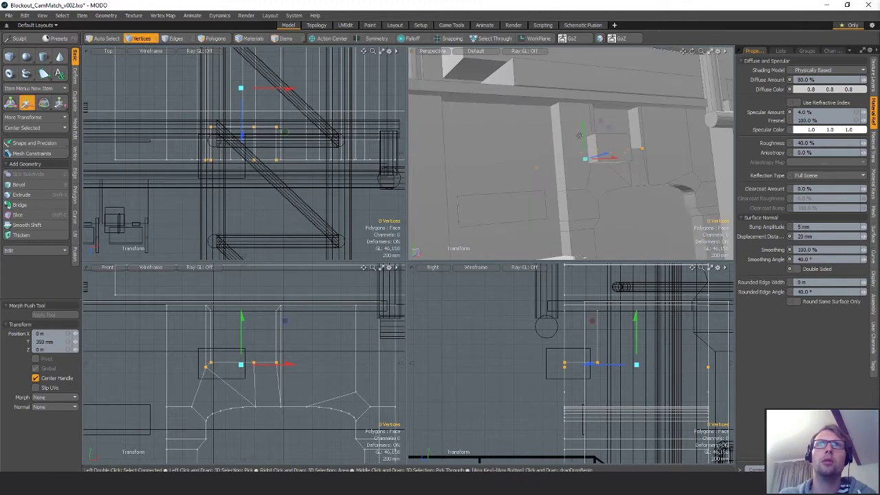
pyautogui.moveTo(243, 321); pyautogui.dragTo(244, 313)
pyautogui.keyDown('alt'); pyautogui.moveTo(631, 153); pyautogui.dragTo(570, 179); pyautogui.keyUp('alt')
# Select all polygons of the mirrored arch half, including its leg down to the base, and delete them
pyautogui.press('3')
pyautogui.click(567, 136)
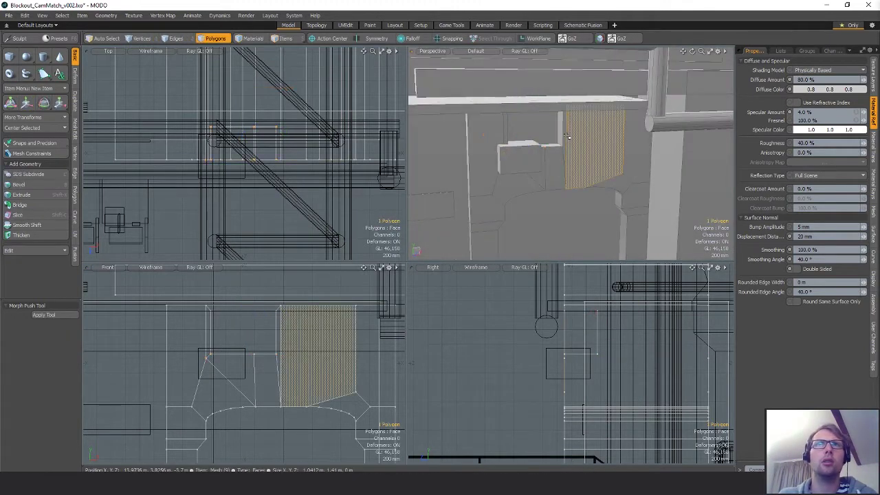
pyautogui.keyDown('alt'); pyautogui.moveTo(565, 137); pyautogui.dragTo(573, 159); pyautogui.keyUp('alt')
pyautogui.keyDown('alt'); pyautogui.keyDown('shift'); pyautogui.moveTo(277, 302); pyautogui.dragTo(244, 285); pyautogui.keyUp('shift'); pyautogui.keyUp('alt')
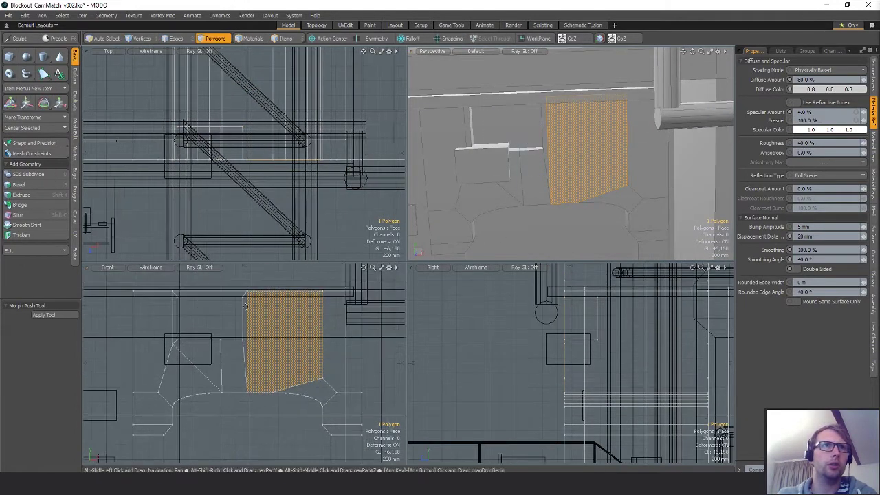
pyautogui.moveTo(245, 325); pyautogui.dragTo(265, 461, button='right')
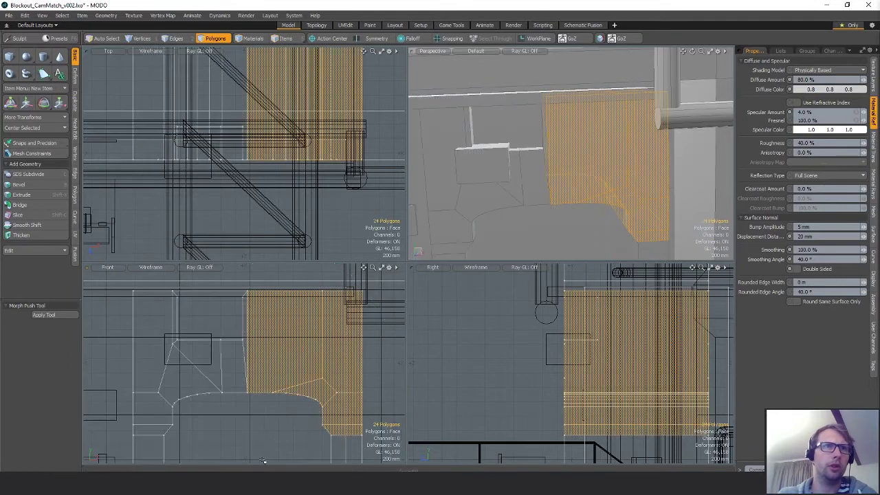
pyautogui.scroll(-2, 265, 459)
pyautogui.keyDown('alt'); pyautogui.moveTo(266, 450); pyautogui.dragTo(265, 308); pyautogui.keyUp('alt')
pyautogui.scroll(-3, 332, 298)
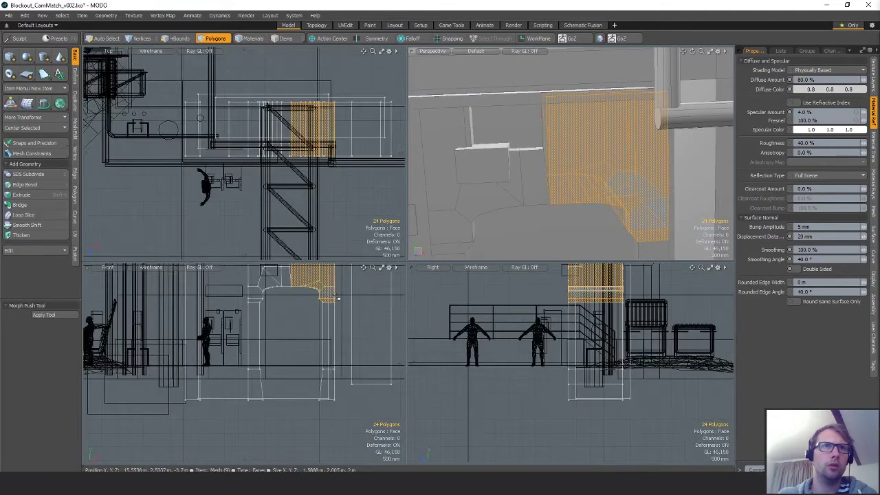
pyautogui.keyDown('shift'); pyautogui.moveTo(371, 469); pyautogui.dragTo(373, 450, button='right'); pyautogui.keyUp('shift')
pyautogui.press('Delete')
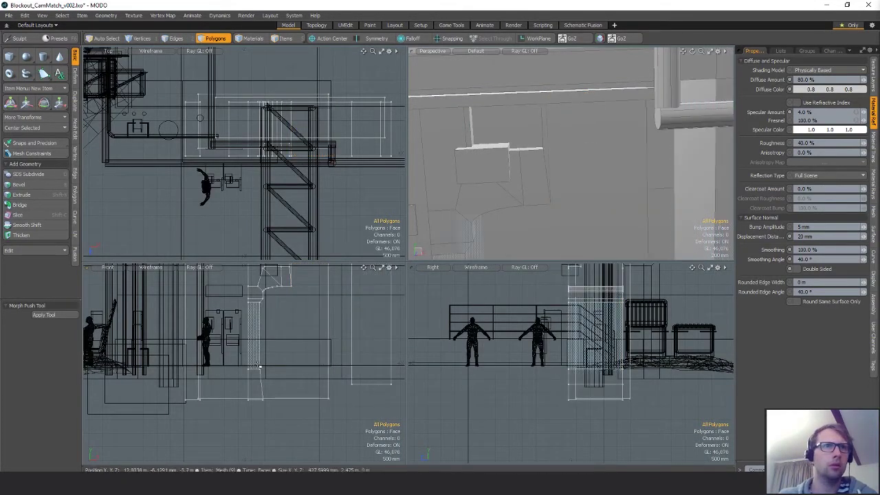
# Delete the foot polygons at the base of the remaining arch leg
pyautogui.moveTo(269, 352); pyautogui.dragTo(282, 456, button='right')
pyautogui.moveTo(298, 346)
pyautogui.mouseDown(button='right')
pyautogui.moveTo(243, 419)
pyautogui.moveTo(307, 410)
pyautogui.mouseUp(button='right')
pyautogui.press('Delete')
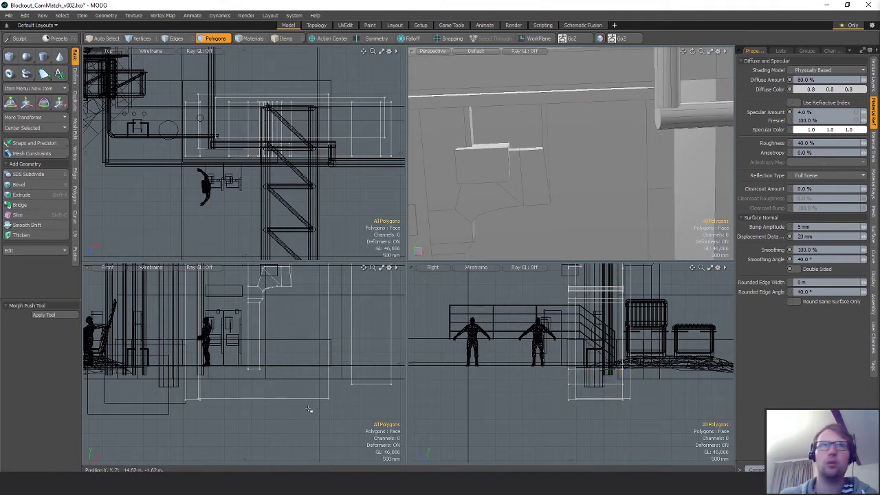
# Select the connected arch half and mirror it across X, snapping the mirror center to the free end of its top section
pyautogui.keyDown('alt'); pyautogui.moveTo(548, 167); pyautogui.dragTo(589, 169); pyautogui.keyUp('alt')
pyautogui.click(514, 173)
pyautogui.doubleClick(514, 173)
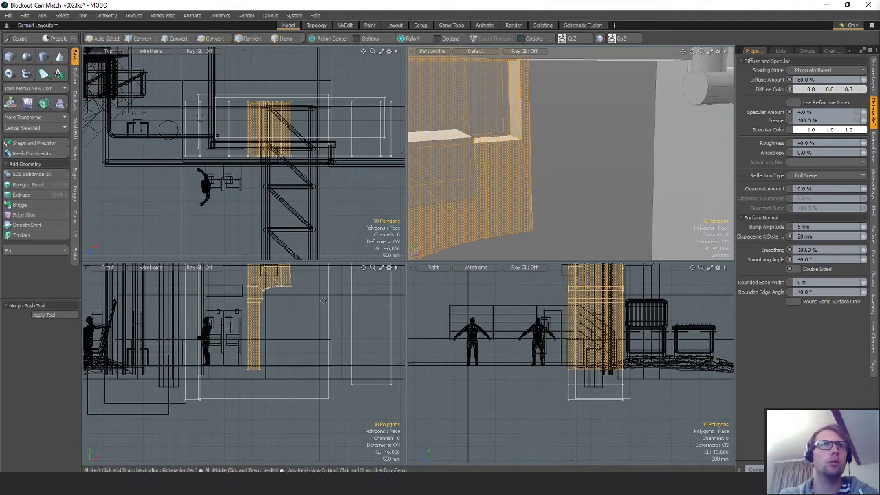
pyautogui.keyDown('alt'); pyautogui.keyDown('shift'); pyautogui.moveTo(322, 268); pyautogui.dragTo(364, 326); pyautogui.keyUp('shift'); pyautogui.keyUp('alt')
pyautogui.hotkey('shift', 'v')
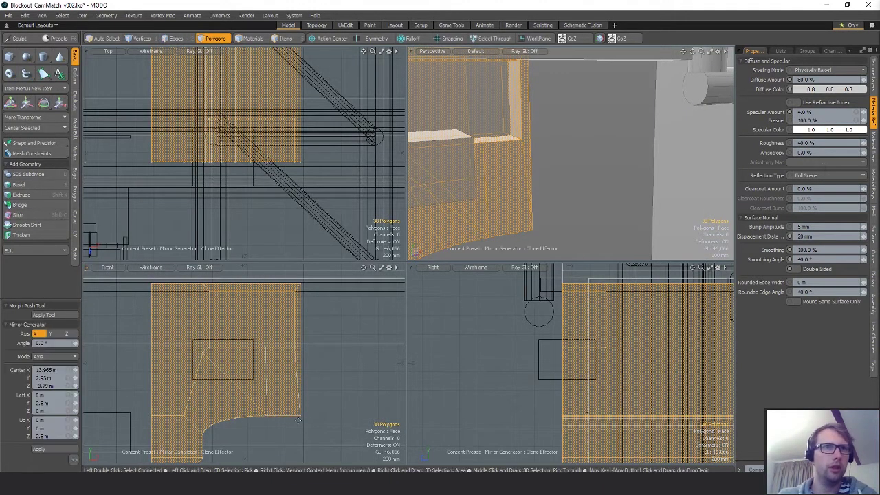
pyautogui.press('x')
pyautogui.click(300, 415)
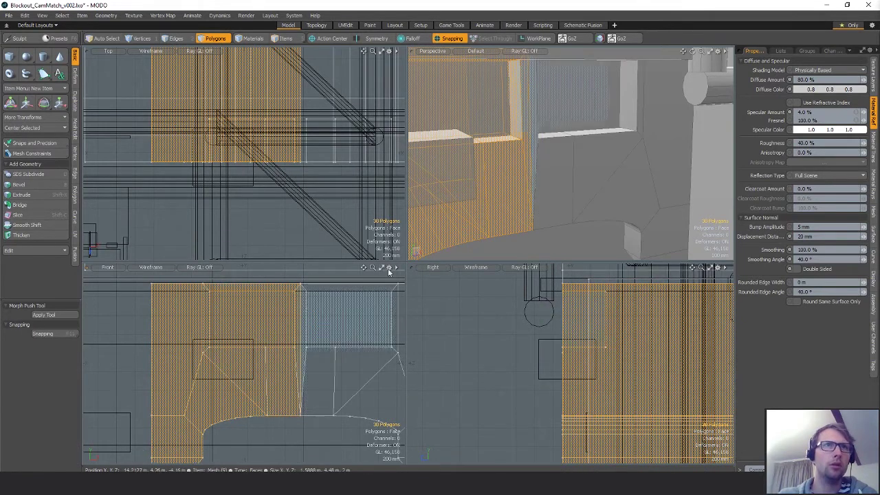
# Cut across the two narrow seam polygons between the recesses with Edge Slice, level with the recesses' lower edges
pyautogui.keyDown('alt'); pyautogui.moveTo(510, 153); pyautogui.dragTo(571, 147); pyautogui.keyUp('alt')
pyautogui.hotkey('alt', 'c')
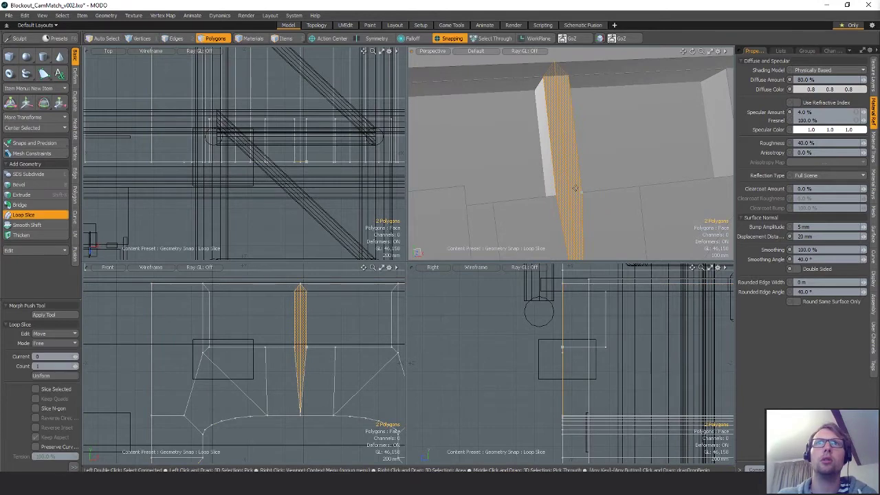
pyautogui.keyDown('alt'); pyautogui.moveTo(603, 196); pyautogui.dragTo(592, 204); pyautogui.keyUp('alt')
pyautogui.keyDown('ctrl'); pyautogui.keyDown('alt'); pyautogui.moveTo(593, 204); pyautogui.dragTo(601, 204); pyautogui.keyUp('alt'); pyautogui.keyUp('ctrl')
pyautogui.press('space')
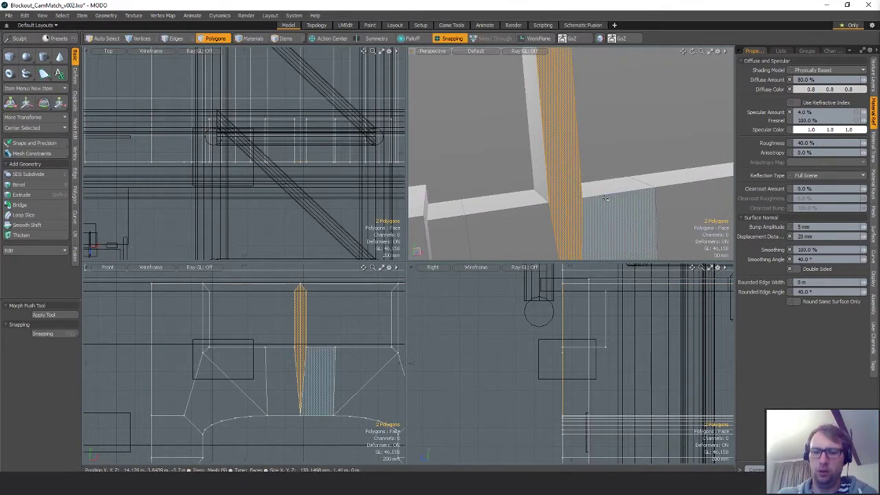
pyautogui.press('c')
pyautogui.click(566, 202)
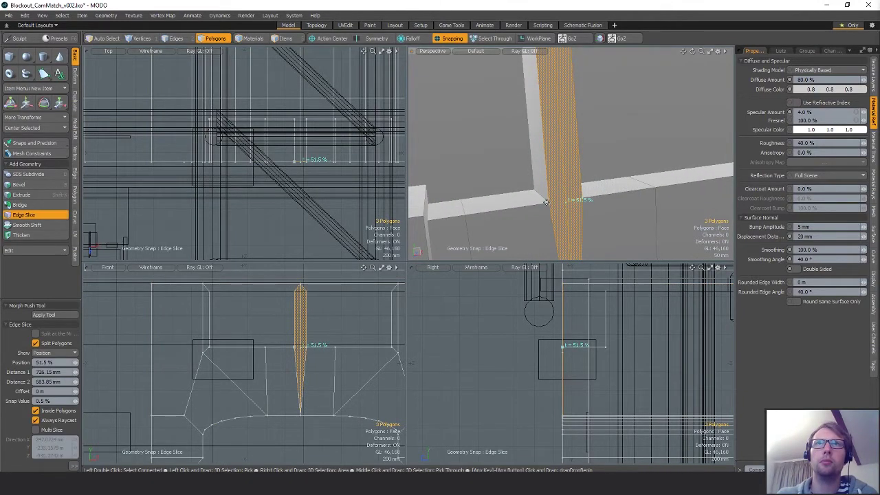
pyautogui.press('space')
pyautogui.press('space')
pyautogui.press('space')
pyautogui.press('space')
pyautogui.press('space')
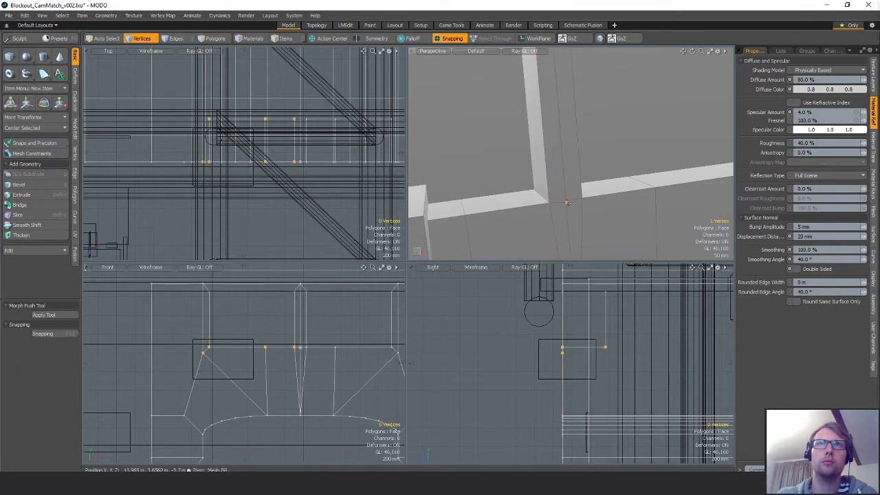
# Delete the strip polygons above the cut between the two recesses together with the recesses' adjoining inner walls
pyautogui.click(567, 203)
pyautogui.press('w')
pyautogui.press('space')
pyautogui.press('space')
pyautogui.press('space')
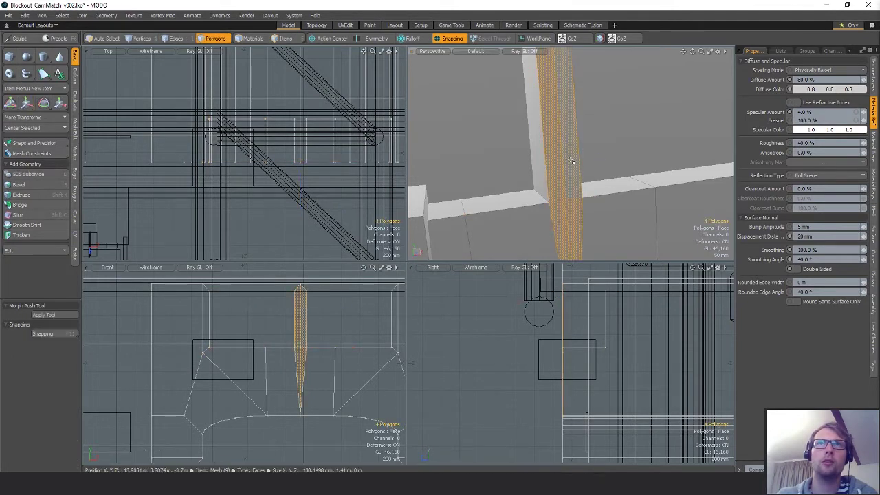
pyautogui.moveTo(570, 158); pyautogui.dragTo(541, 161)
pyautogui.keyDown('alt'); pyautogui.moveTo(599, 158); pyautogui.dragTo(574, 145); pyautogui.keyUp('alt')
pyautogui.keyDown('shift'); pyautogui.click(567, 167); pyautogui.keyUp('shift')
pyautogui.press('Delete')
# Select the facing vertices along the center seam, scale them to 0% in X and merge them
pyautogui.press('space')
pyautogui.click(555, 124)
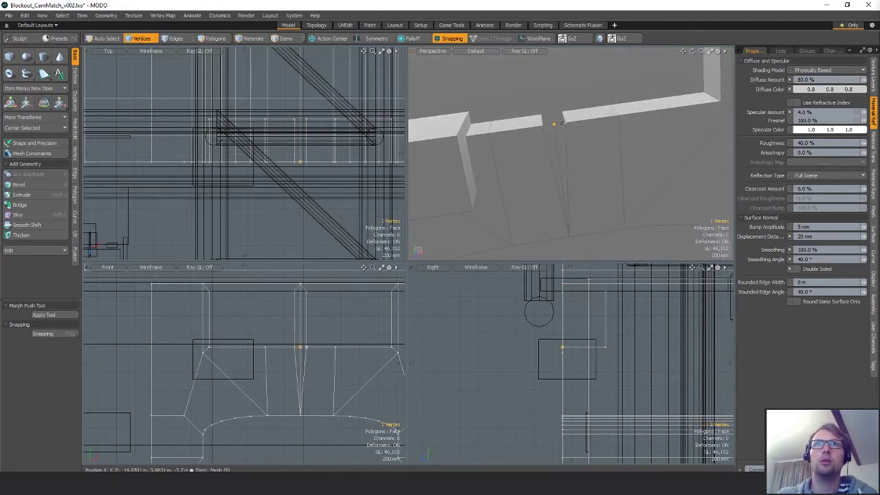
pyautogui.moveTo(318, 369); pyautogui.dragTo(319, 354, button='right')
pyautogui.keyDown('alt'); pyautogui.keyDown('shift'); pyautogui.moveTo(320, 343); pyautogui.dragTo(316, 367); pyautogui.keyUp('shift'); pyautogui.keyUp('alt')
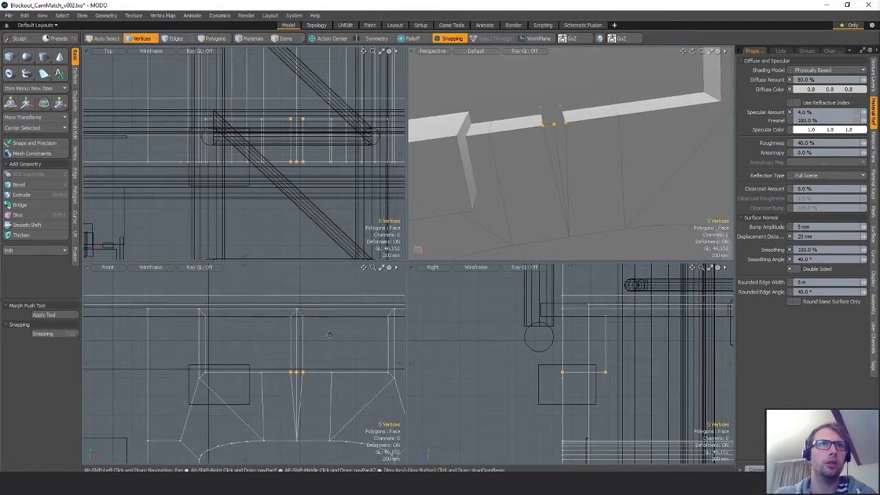
pyautogui.keyDown('shift'); pyautogui.moveTo(300, 301); pyautogui.dragTo(319, 317, button='right'); pyautogui.keyUp('shift')
pyautogui.press('r')
pyautogui.moveTo(349, 343); pyautogui.dragTo(297, 342)
pyautogui.click(75, 153)
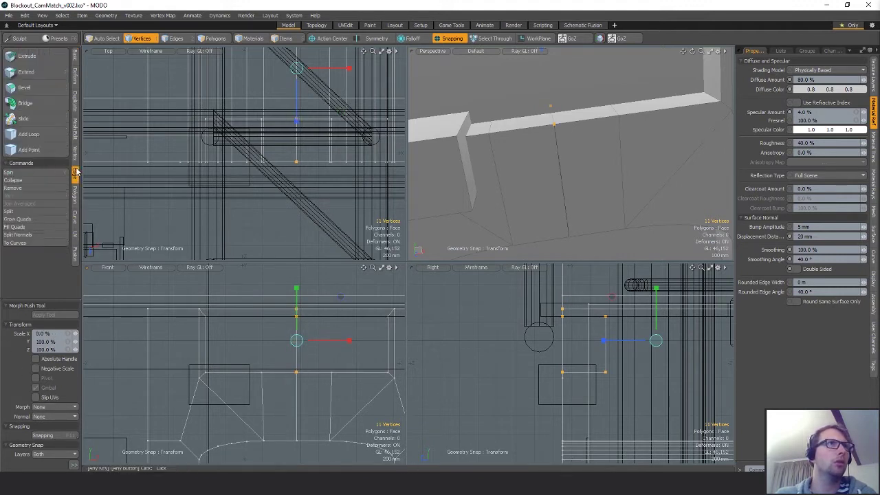
pyautogui.click(31, 104)
pyautogui.press('space')
# Select the connected archway mesh and delete the polygons on its back side
pyautogui.keyDown('alt'); pyautogui.moveTo(546, 141); pyautogui.dragTo(570, 92); pyautogui.keyUp('alt')
pyautogui.press('2')
pyautogui.press('space')
pyautogui.keyDown('alt'); pyautogui.moveTo(576, 148); pyautogui.dragTo(543, 190); pyautogui.keyUp('alt')
pyautogui.doubleClick(591, 122)
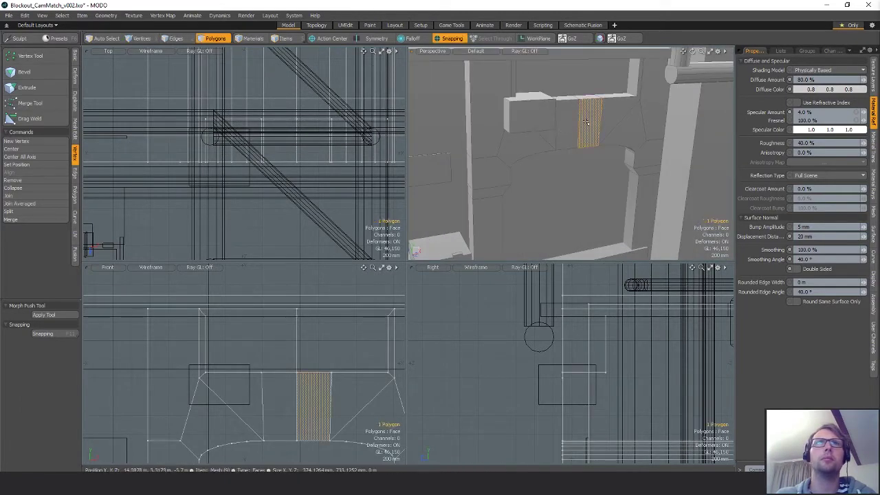
pyautogui.scroll(-6, 303, 150)
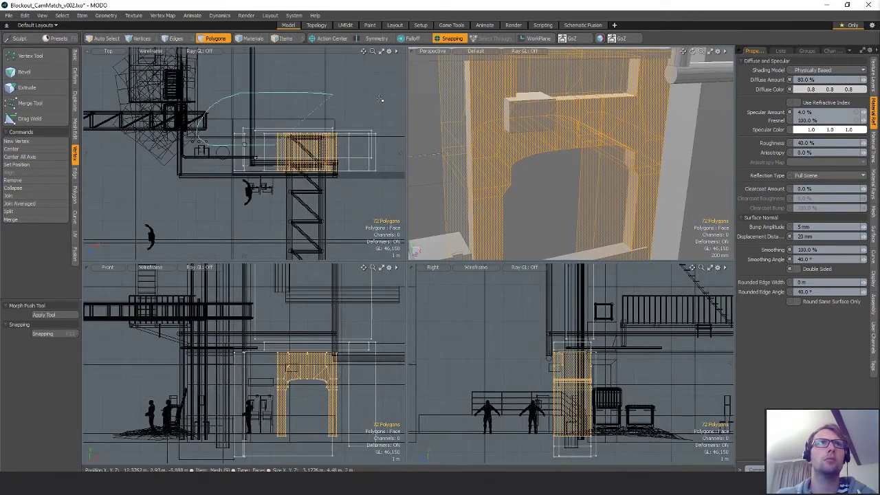
pyautogui.doubleClick(433, 110)
pyautogui.press('Delete')
# Select the small box in front of the archway and move it up and sideways into the upper recess
pyautogui.keyDown('alt'); pyautogui.moveTo(569, 147); pyautogui.dragTo(542, 114); pyautogui.keyUp('alt')
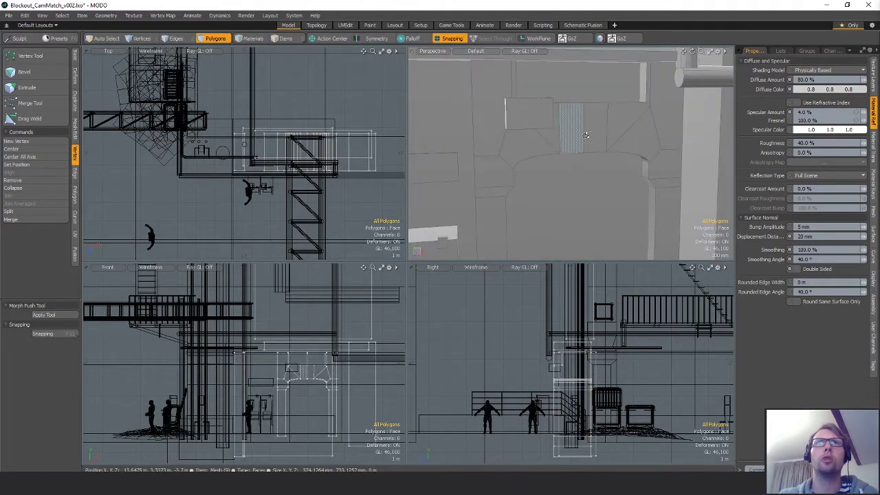
pyautogui.keyDown('alt'); pyautogui.moveTo(585, 132); pyautogui.dragTo(574, 155); pyautogui.keyUp('alt')
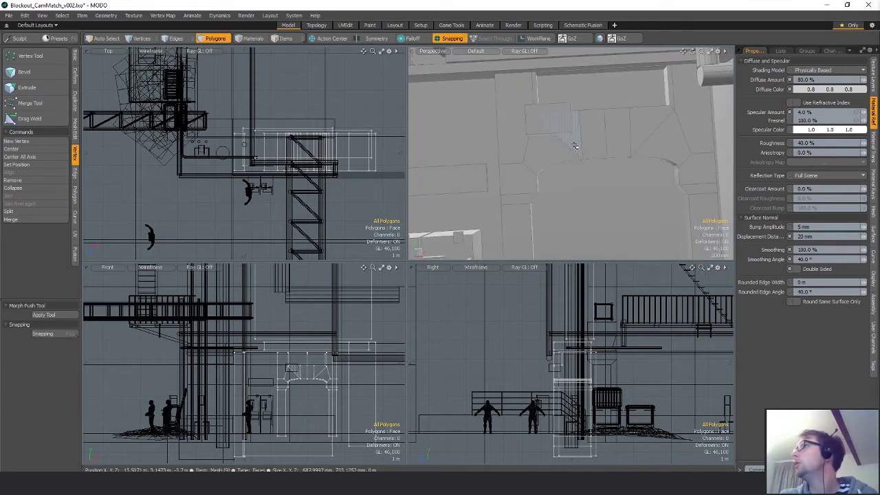
pyautogui.click(540, 116)
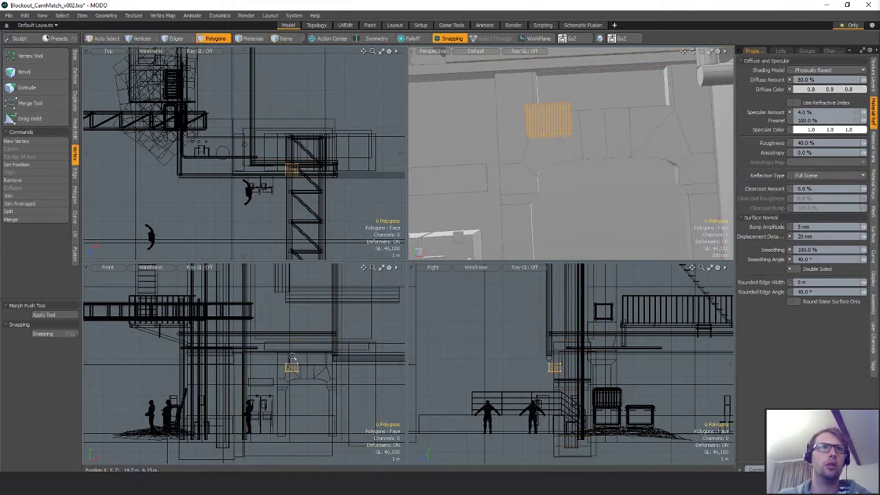
pyautogui.scroll(5, 292, 356)
pyautogui.press('w')
pyautogui.moveTo(317, 341); pyautogui.dragTo(280, 345)
pyautogui.scroll(5, 318, 349)
pyautogui.moveTo(255, 375); pyautogui.dragTo(249, 367)
pyautogui.press('space')
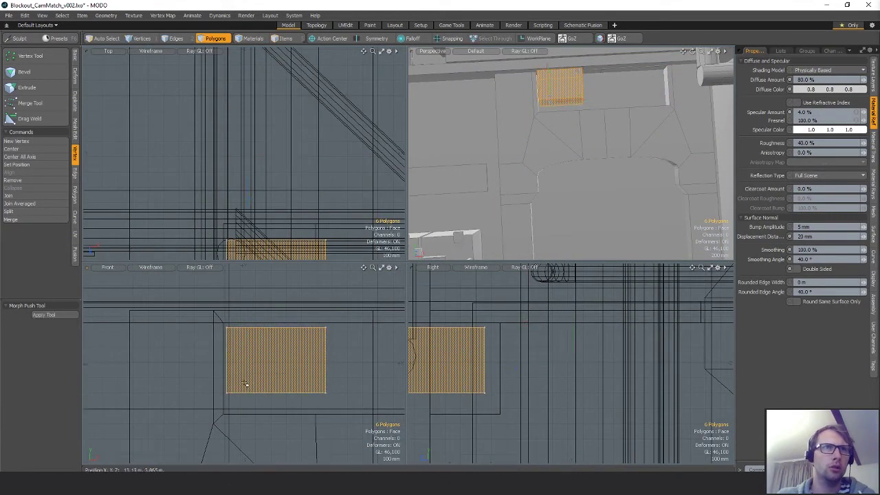
# Select the lower vertices of the box in the upper recess and move them down to make the box taller
pyautogui.press('1')
pyautogui.moveTo(255, 378); pyautogui.dragTo(369, 411, button='right')
pyautogui.press('w')
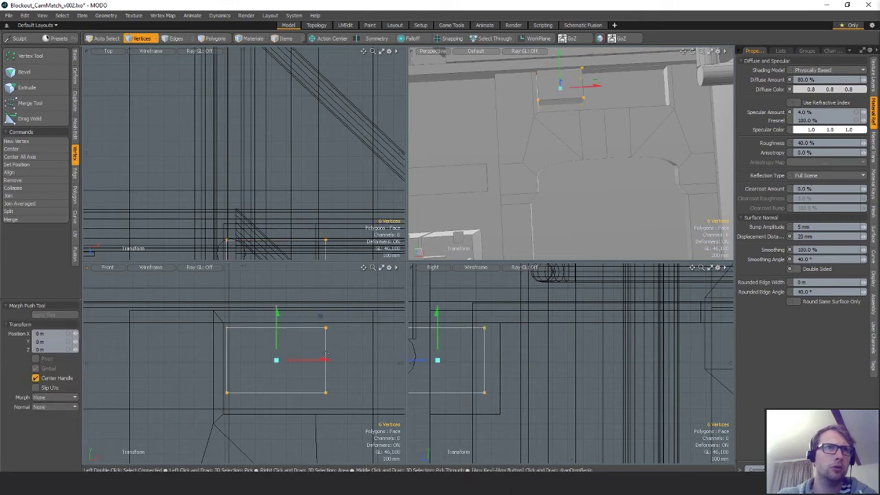
pyautogui.press('q')
pyautogui.press('w')
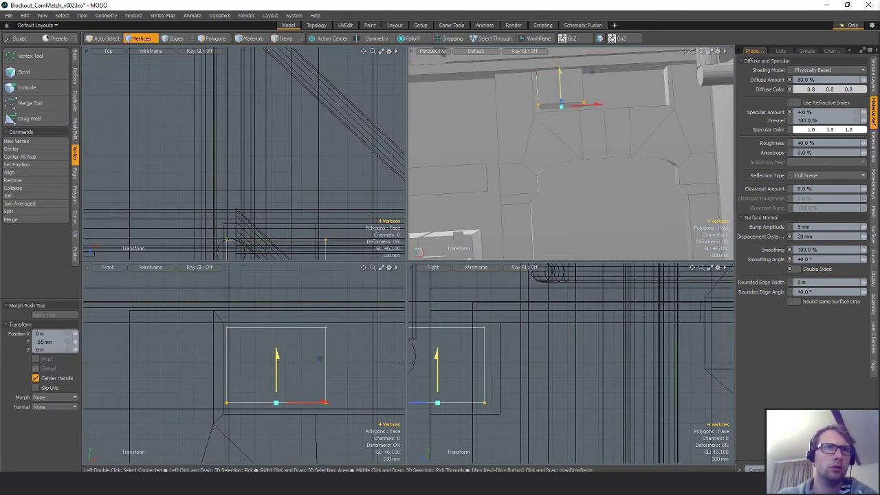
# Widen the recess box by moving its inner side vertices toward the recess center, and fine-tune the height of its bottom vertices
pyautogui.press('q')
pyautogui.moveTo(321, 300); pyautogui.dragTo(328, 307, button='right')
pyautogui.press('w')
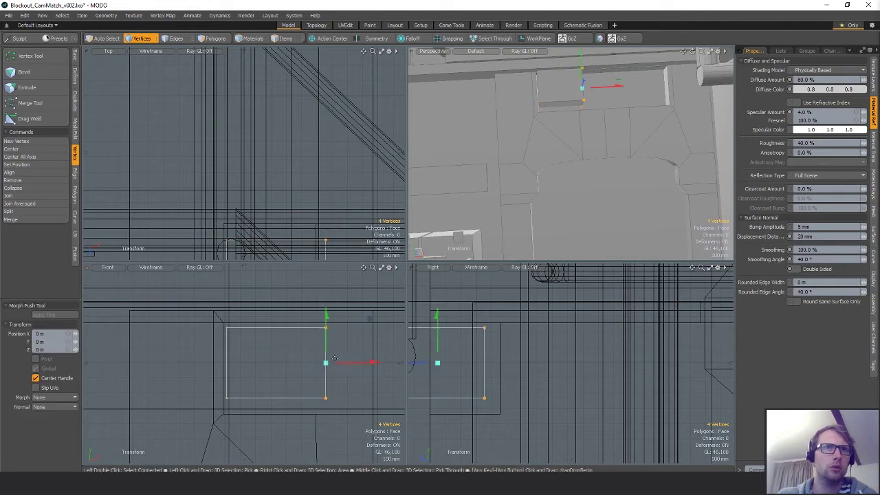
pyautogui.press('q')
pyautogui.press('w')
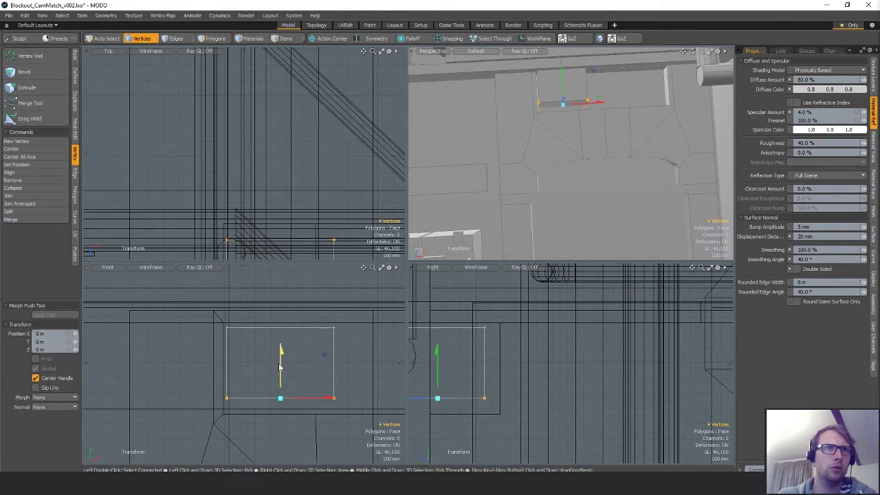
pyautogui.press('q')
pyautogui.press('Escape')
pyautogui.keyDown('alt'); pyautogui.moveTo(571, 141); pyautogui.dragTo(640, 121); pyautogui.keyUp('alt')
pyautogui.scroll(-2, 634, 124)
pyautogui.press('w')
pyautogui.press('q')
pyautogui.keyDown('alt'); pyautogui.moveTo(607, 52); pyautogui.dragTo(627, 85); pyautogui.keyUp('alt')
pyautogui.press('3')
pyautogui.click(620, 100)
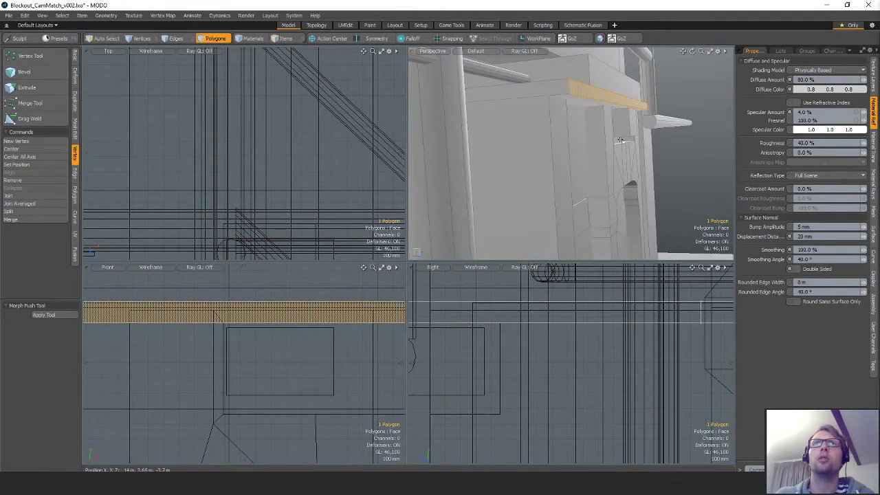
pyautogui.press('w')
pyautogui.moveTo(620, 140)
pyautogui.keyDown('alt'); pyautogui.mouseDown()
pyautogui.moveTo(652, 101)
pyautogui.moveTo(652, 125)
pyautogui.moveTo(532, 116)
pyautogui.moveTo(557, 106)
pyautogui.moveTo(663, 111)
pyautogui.moveTo(574, 103)
pyautogui.moveTo(557, 83)
pyautogui.moveTo(557, 203)
pyautogui.moveTo(552, 196)
pyautogui.moveTo(619, 157)
pyautogui.mouseUp(); pyautogui.keyUp('alt')
pyautogui.scroll(-4, 543, 121)
pyautogui.press('q')
# Select the connected wall block behind the archway, deselect its front face and delete its remaining polygons
pyautogui.click(588, 109)
pyautogui.press('1')
pyautogui.press('5')
pyautogui.click(556, 192)
pyautogui.press('3')
pyautogui.click(562, 194)
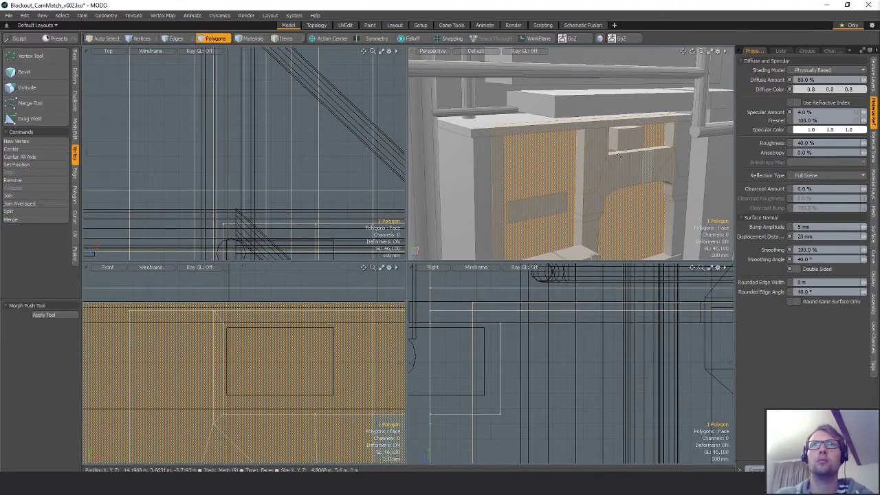
pyautogui.press('w')
pyautogui.press('space')
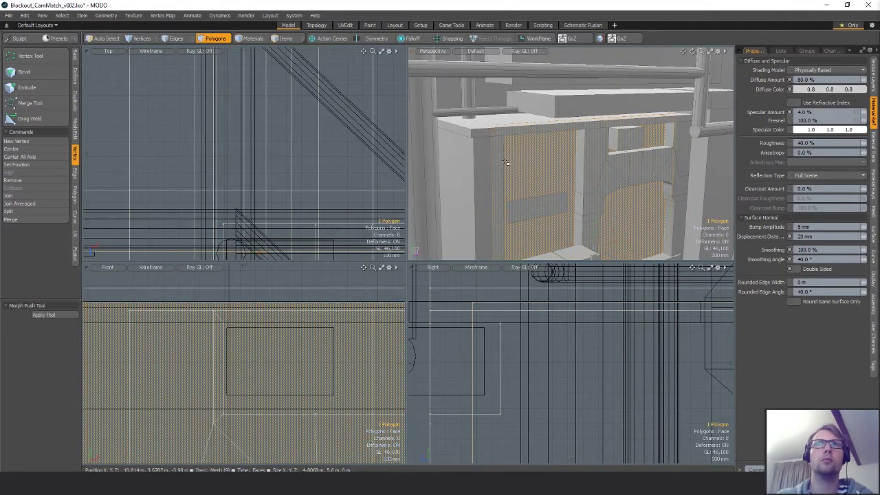
pyautogui.doubleClick(539, 165)
pyautogui.keyDown('ctrl'); pyautogui.click(540, 154); pyautogui.keyUp('ctrl')
pyautogui.press('Delete')
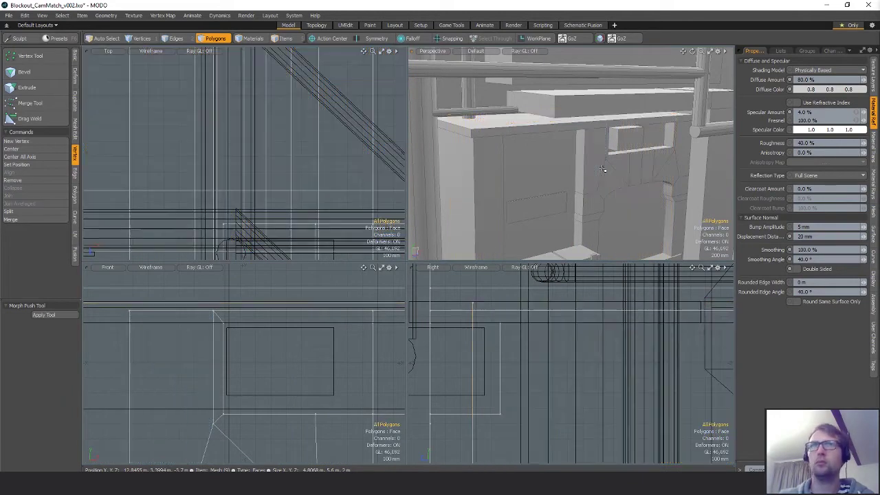
# Select the remaining front face of the wall behind the archway and lower it slightly in Y
pyautogui.click(524, 163)
pyautogui.press('w')
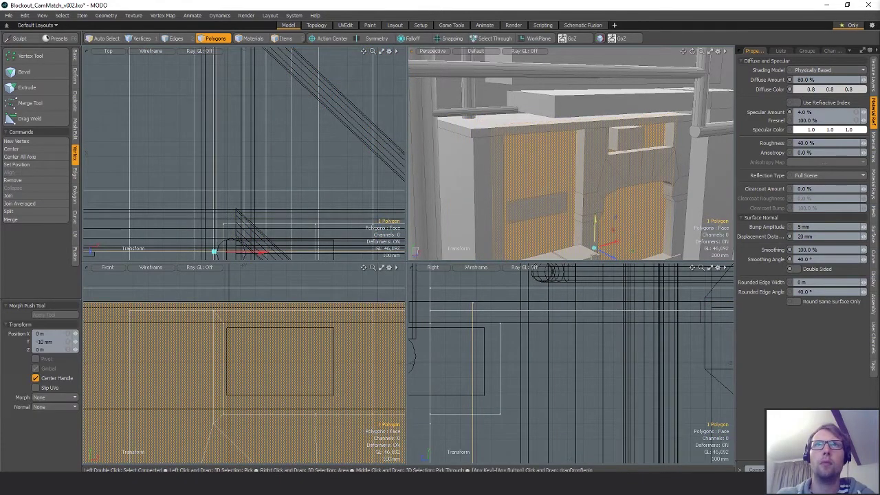
pyautogui.press('space')
pyautogui.keyDown('alt'); pyautogui.moveTo(605, 199); pyautogui.dragTo(563, 128); pyautogui.keyUp('alt')
pyautogui.click(706, 216)
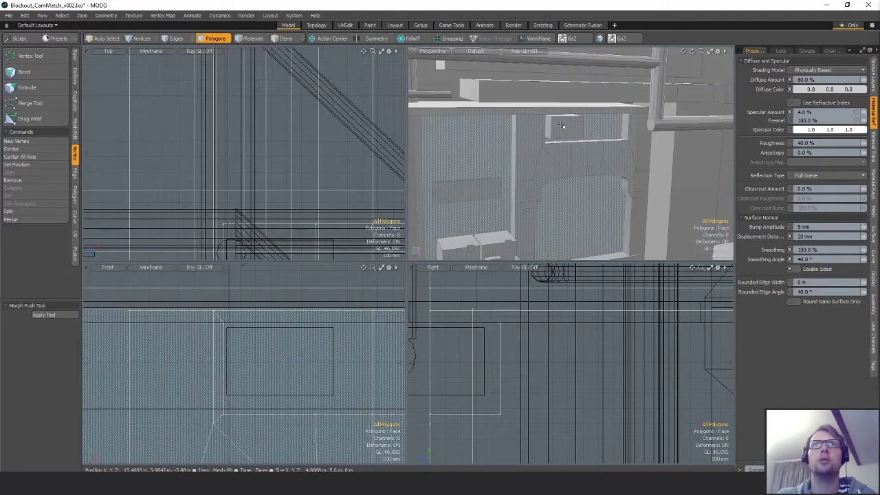
# Duplicate the recess box and place the copy beside it in the recess with a small gap between them
pyautogui.doubleClick(559, 129)
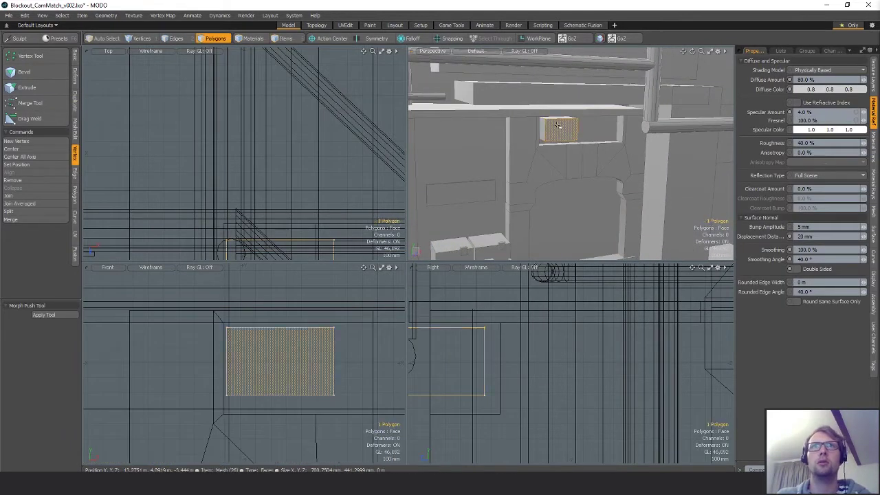
pyautogui.press('w')
pyautogui.keyDown('alt'); pyautogui.moveTo(600, 158); pyautogui.dragTo(651, 123); pyautogui.keyUp('alt')
pyautogui.press('Escape')
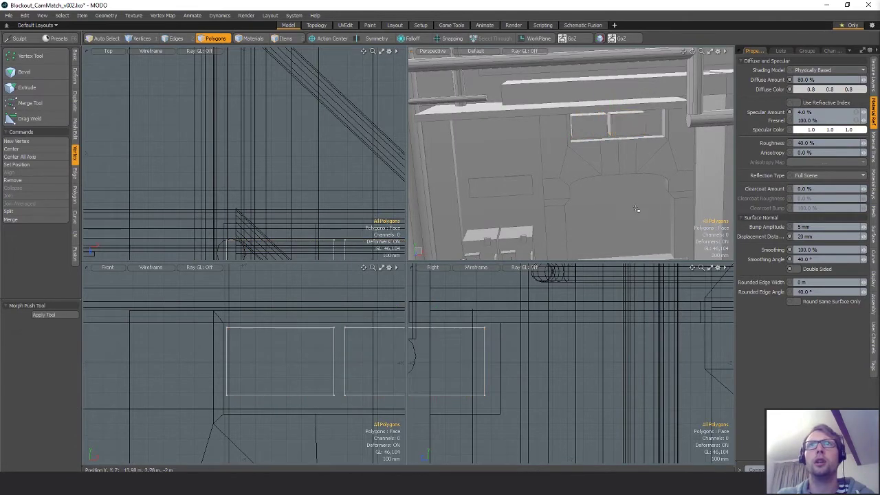
# Copy the round end polygon of the pipe beside the archway and paste it as a separate disc
pyautogui.keyDown('alt'); pyautogui.moveTo(609, 155); pyautogui.dragTo(628, 141); pyautogui.keyUp('alt')
pyautogui.click(620, 139)
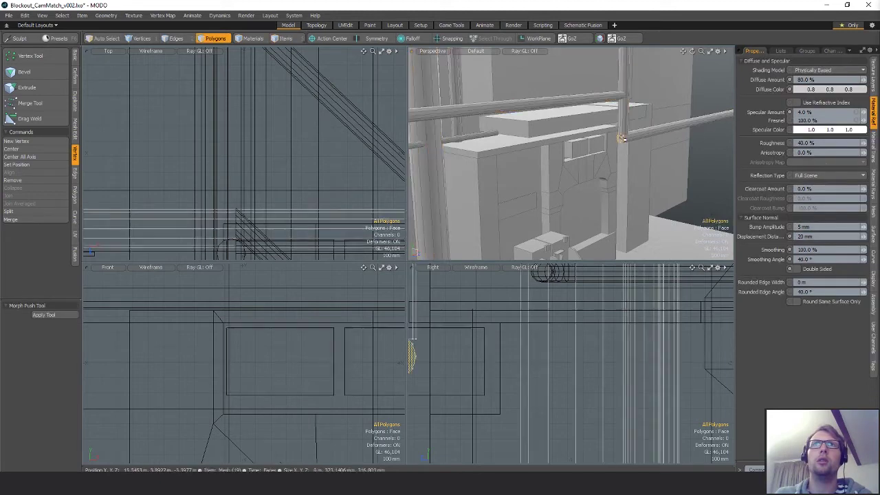
pyautogui.click(670, 188)
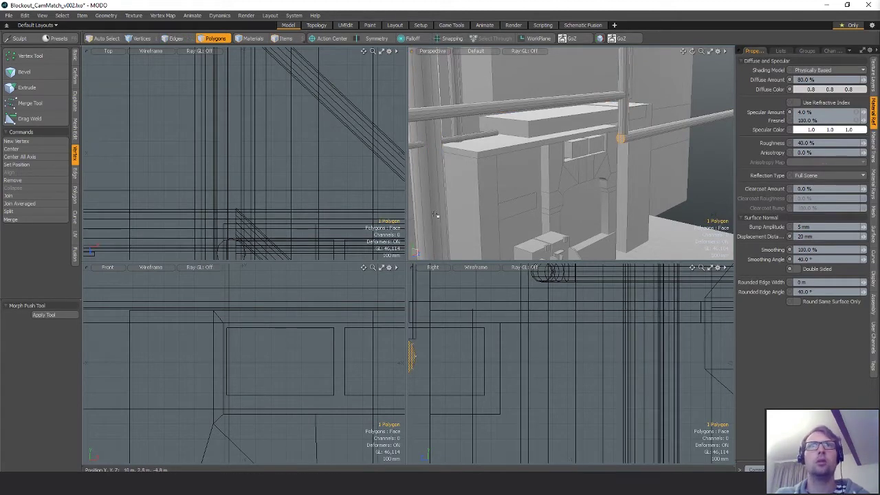
# Move the pasted disc in front of the recess and rotate it 90° about Y to face forward
pyautogui.keyDown('ctrl'); pyautogui.keyDown('alt'); pyautogui.moveTo(326, 182); pyautogui.dragTo(233, 180); pyautogui.keyUp('alt'); pyautogui.keyUp('ctrl')
pyautogui.press('w')
pyautogui.scroll(3, 349, 195)
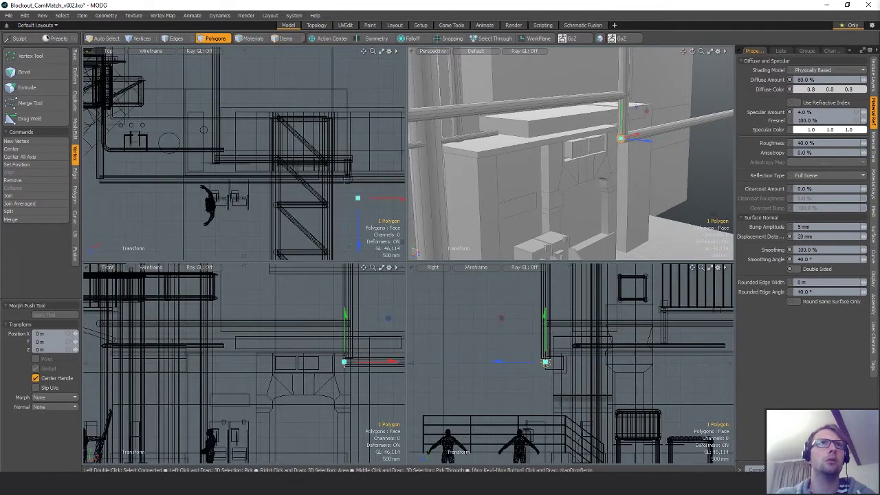
pyautogui.moveTo(355, 197); pyautogui.dragTo(304, 195)
pyautogui.press('e')
pyautogui.keyDown('ctrl'); pyautogui.moveTo(301, 131); pyautogui.dragTo(233, 183); pyautogui.keyUp('ctrl')
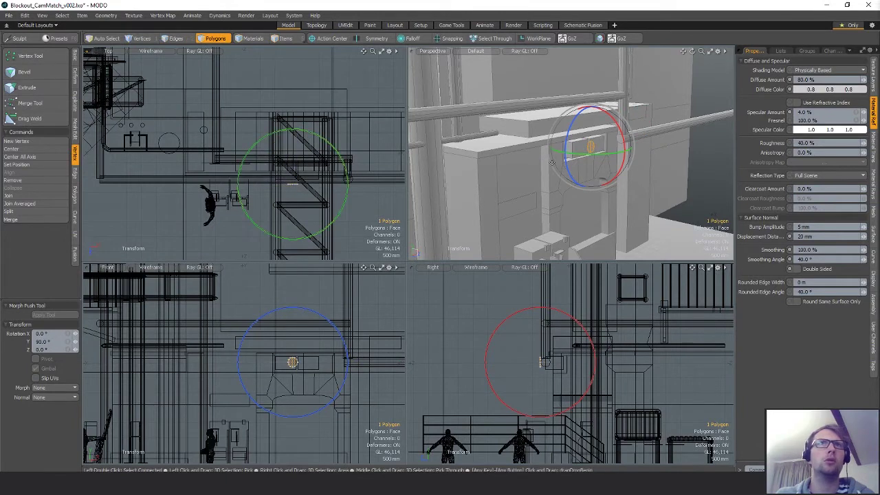
# Isolate the disc's outline by selecting its 12 boundary edges and prepare them for scaling
pyautogui.hotkey('shift', 'a')
pyautogui.keyDown('alt'); pyautogui.moveTo(601, 162); pyautogui.dragTo(576, 141); pyautogui.keyUp('alt')
pyautogui.press('1')
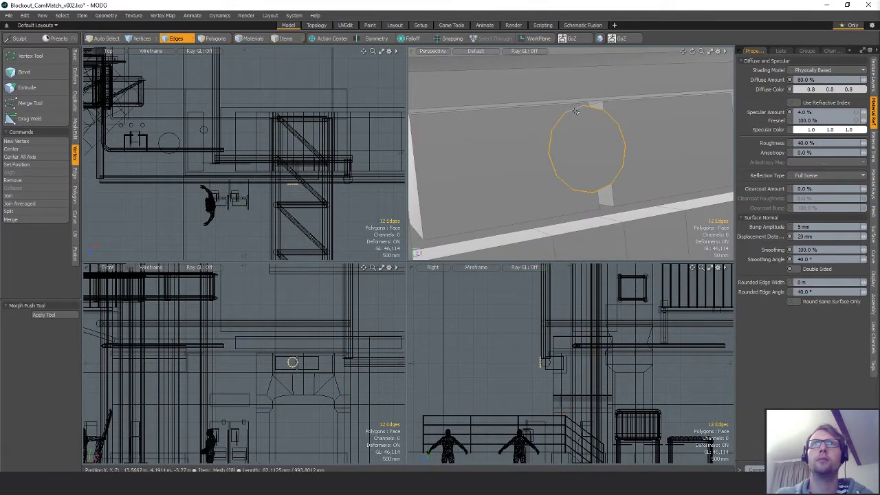
pyautogui.hotkey('ctrl', '1')
pyautogui.click(691, 130)
pyautogui.hotkey('ctrl', '1')
pyautogui.click(727, 129)
pyautogui.press('space')
pyautogui.click(597, 140)
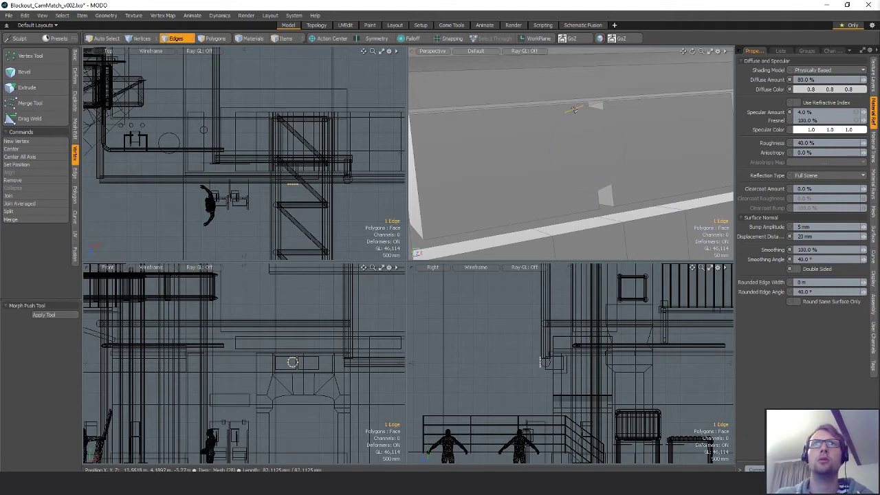
pyautogui.hotkey('ctrl', '`')
pyautogui.click(673, 135)
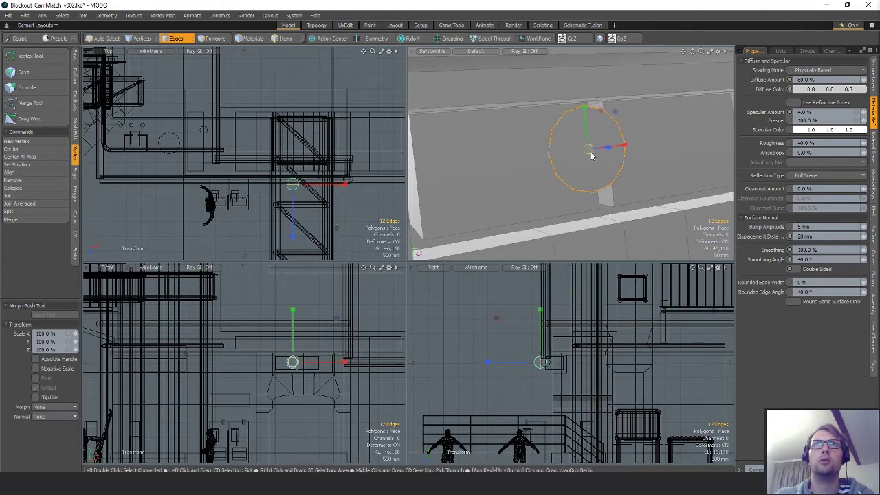
# Extend the disc's boundary edges outward into a ring, and extend the outer edges about -74 mm in Z for thickness
pyautogui.press('space')
pyautogui.hotkey('ctrl', '1')
pyautogui.click(668, 128)
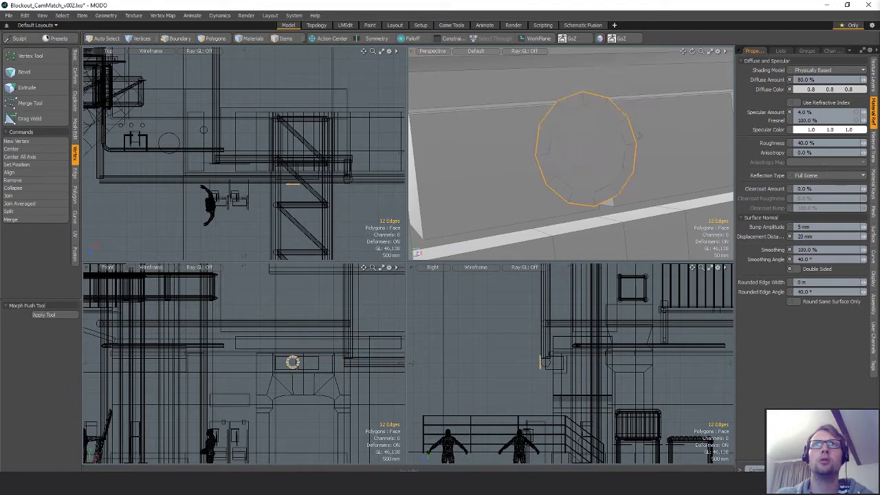
pyautogui.keyDown('alt'); pyautogui.moveTo(665, 132); pyautogui.dragTo(597, 152); pyautogui.keyUp('alt')
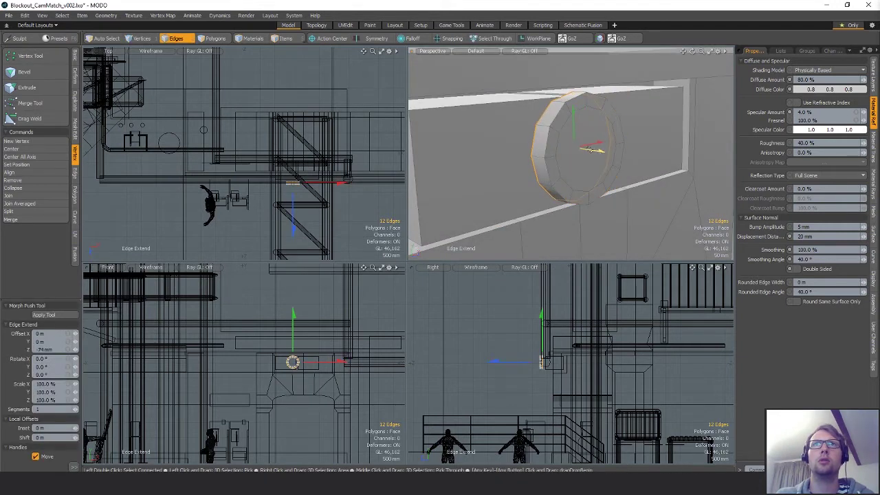
pyautogui.press('p')
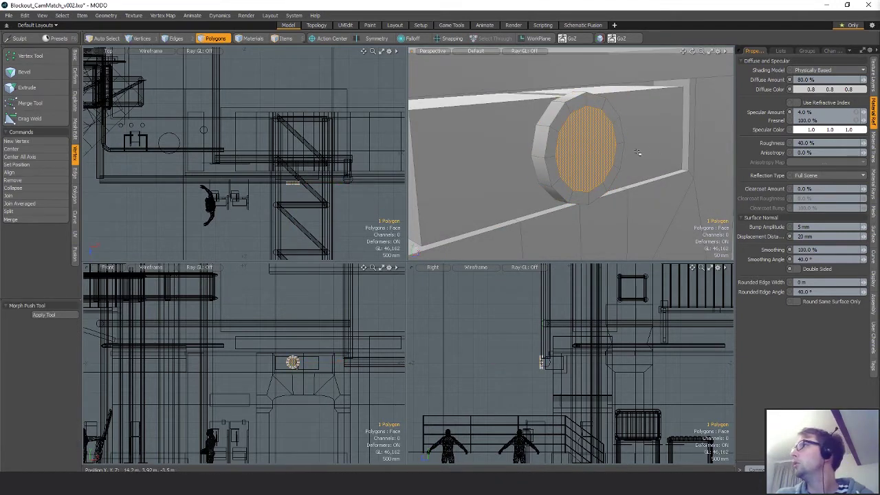
# Select the whole round piece and move it sideways and in depth to the front face of the first recess box
pyautogui.keyDown('alt'); pyautogui.moveTo(637, 152); pyautogui.dragTo(597, 134); pyautogui.keyUp('alt')
pyautogui.doubleClick(596, 134)
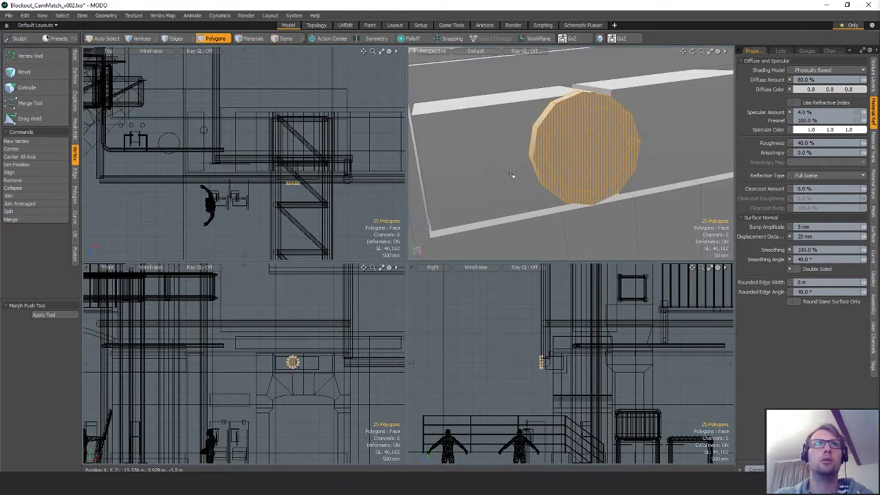
pyautogui.press('w')
pyautogui.scroll(5, 297, 187)
pyautogui.moveTo(318, 207); pyautogui.dragTo(295, 172)
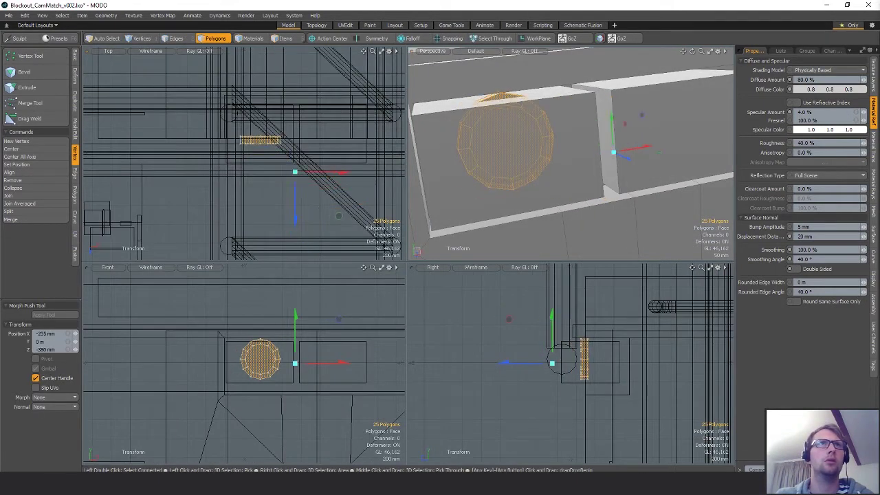
pyautogui.keyDown('alt'); pyautogui.moveTo(573, 178); pyautogui.dragTo(614, 199); pyautogui.keyUp('alt')
pyautogui.click(554, 133)
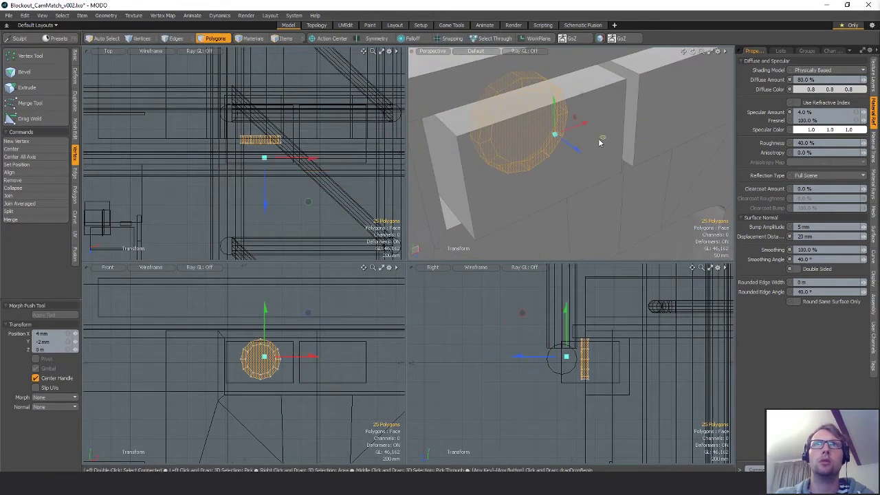
pyautogui.moveTo(600, 141); pyautogui.dragTo(634, 175)
pyautogui.keyDown('alt'); pyautogui.moveTo(618, 163); pyautogui.dragTo(597, 107); pyautogui.keyUp('alt')
# Scale the round piece down in X and Y and shift it toward the outer side of the box's front face
pyautogui.press('r')
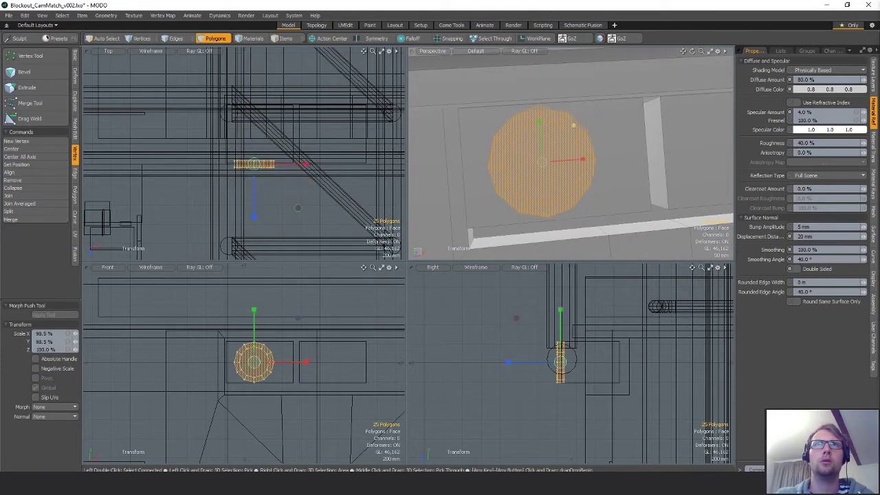
pyautogui.press('w')
pyautogui.moveTo(574, 126); pyautogui.dragTo(536, 157)
pyautogui.press('q')
pyautogui.click(636, 158)
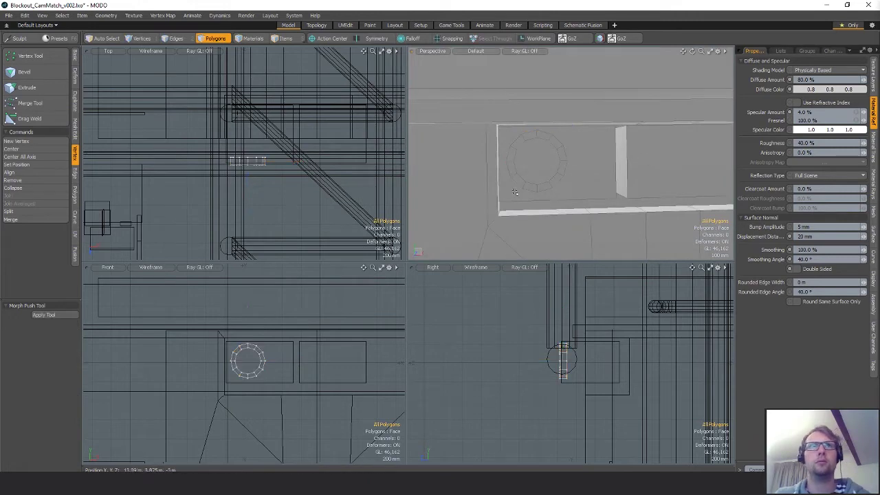
# Cut the round piece and paste it into the recess box's mesh item
pyautogui.hotkey('ctrl', 'x')
pyautogui.press('5')
pyautogui.click(590, 164)
pyautogui.press('3')
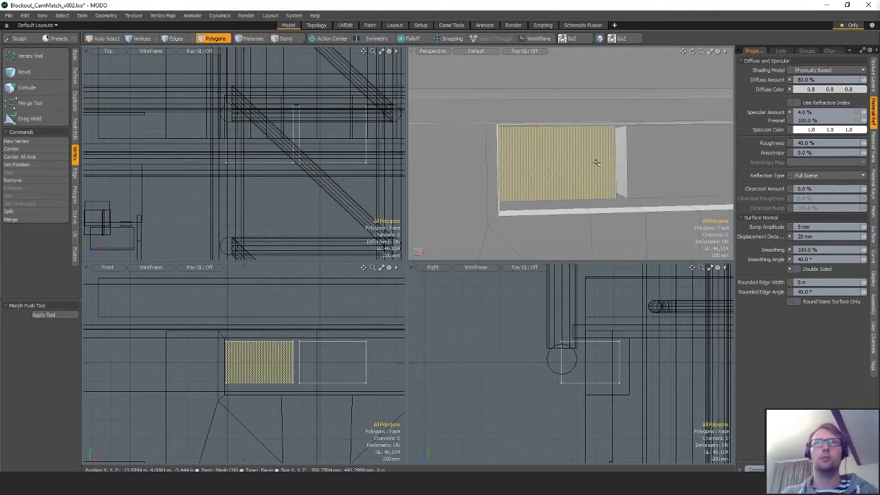
pyautogui.hotkey('ctrl', 'v')
# Delete the plain second box and replace it with a copy of the box and round piece, moved about 810 mm in X
pyautogui.doubleClick(675, 159)
pyautogui.press('Delete')
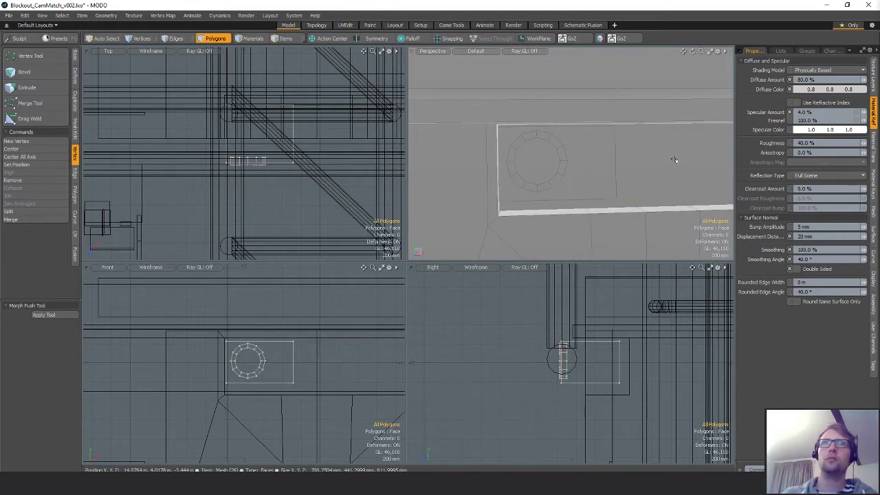
pyautogui.press('[')
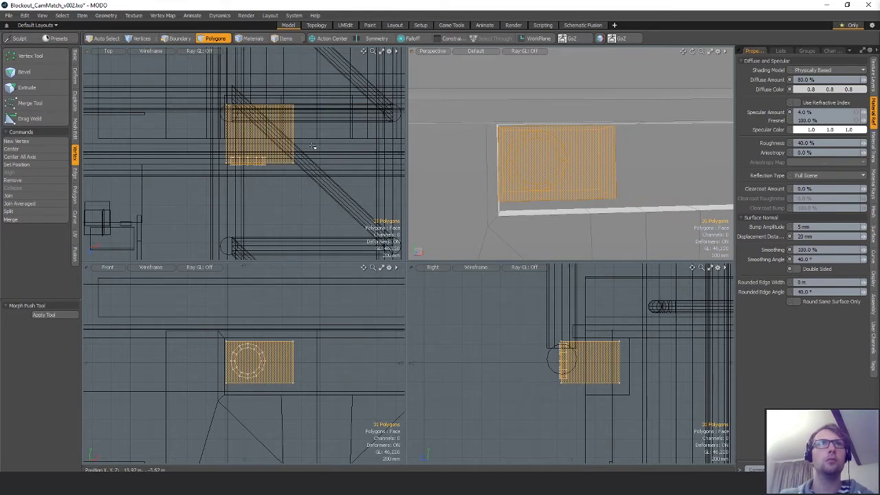
pyautogui.press('w')
pyautogui.moveTo(295, 134); pyautogui.dragTo(371, 135)
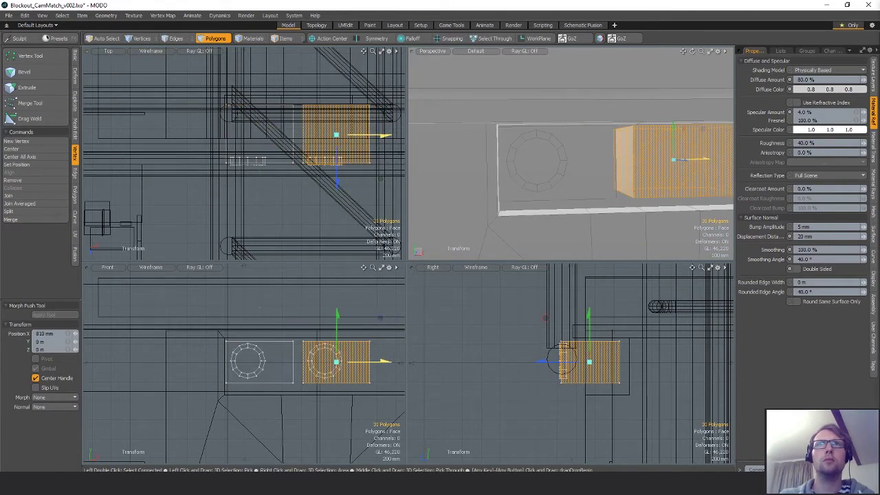
pyautogui.press('Escape')
# Select both round pieces on the recess boxes and shift them forward 8 mm in Z
pyautogui.keyDown('alt'); pyautogui.moveTo(550, 165); pyautogui.dragTo(643, 168); pyautogui.keyUp('alt')
pyautogui.scroll(-5, 590, 154)
pyautogui.scroll(-5, 588, 143)
pyautogui.scroll(-5, 642, 170)
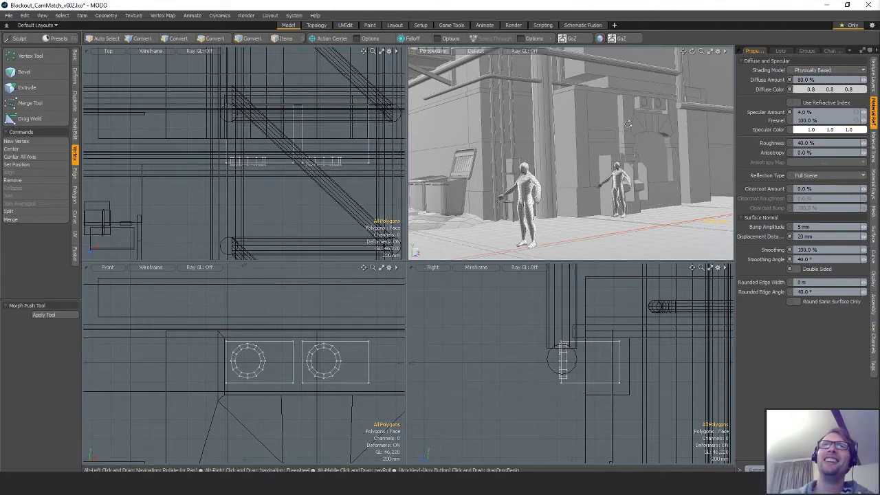
pyautogui.keyDown('alt'); pyautogui.keyDown('shift'); pyautogui.moveTo(617, 163); pyautogui.dragTo(650, 164); pyautogui.keyUp('shift'); pyautogui.keyUp('alt')
pyautogui.keyDown('alt'); pyautogui.moveTo(611, 141); pyautogui.dragTo(595, 124); pyautogui.keyUp('alt')
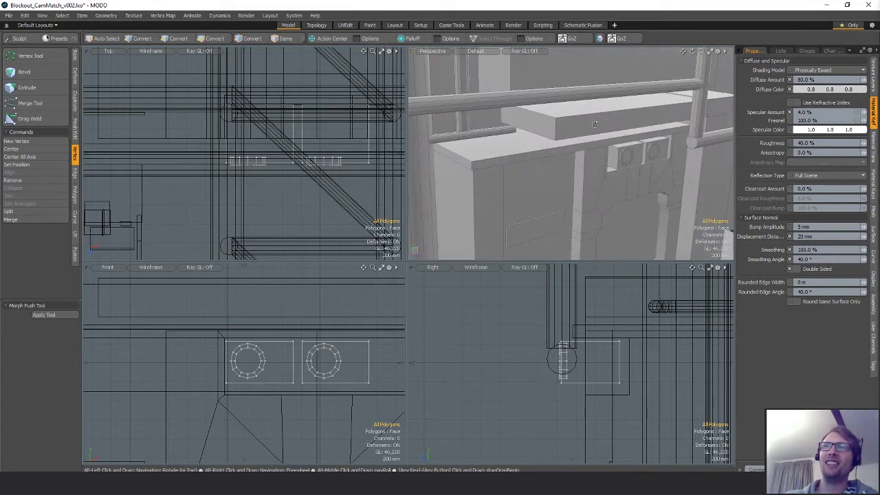
pyautogui.scroll(5, 656, 175)
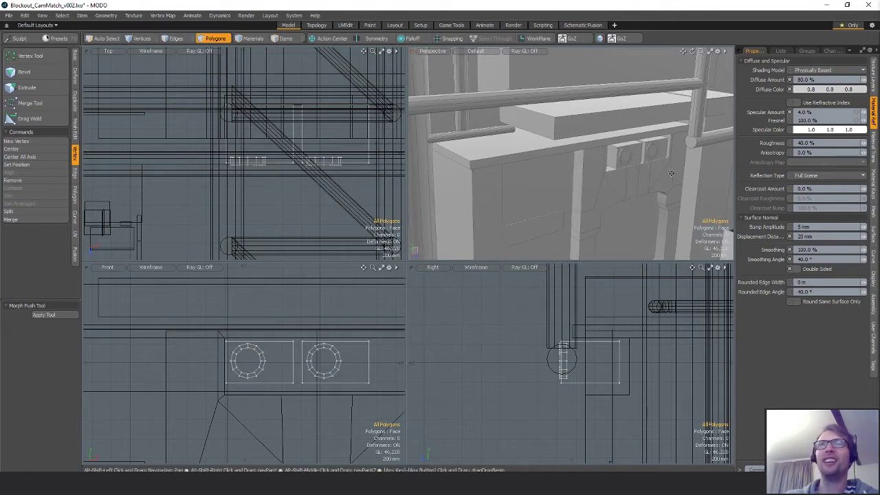
pyautogui.click(560, 126)
pyautogui.doubleClick(560, 127)
pyautogui.keyDown('shift'); pyautogui.doubleClick(636, 115); pyautogui.keyUp('shift')
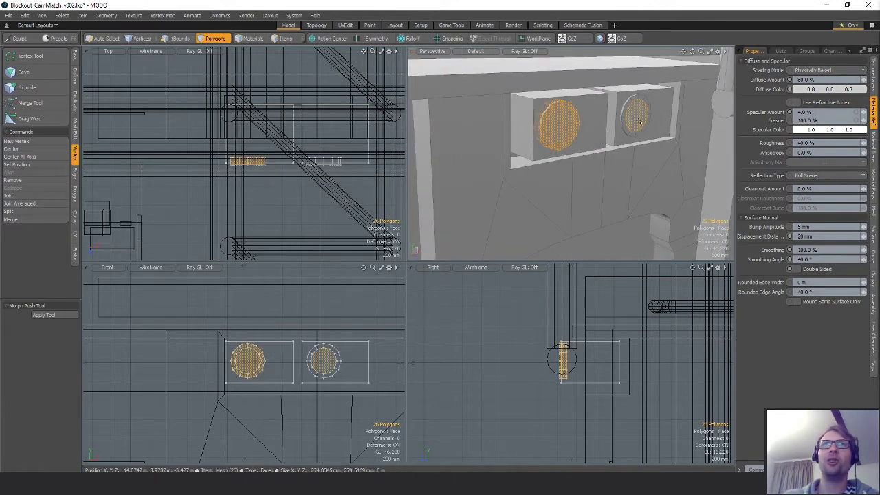
pyautogui.press('w')
pyautogui.scroll(4, 631, 121)
pyautogui.keyDown('alt'); pyautogui.moveTo(631, 121); pyautogui.dragTo(651, 130); pyautogui.keyUp('alt')
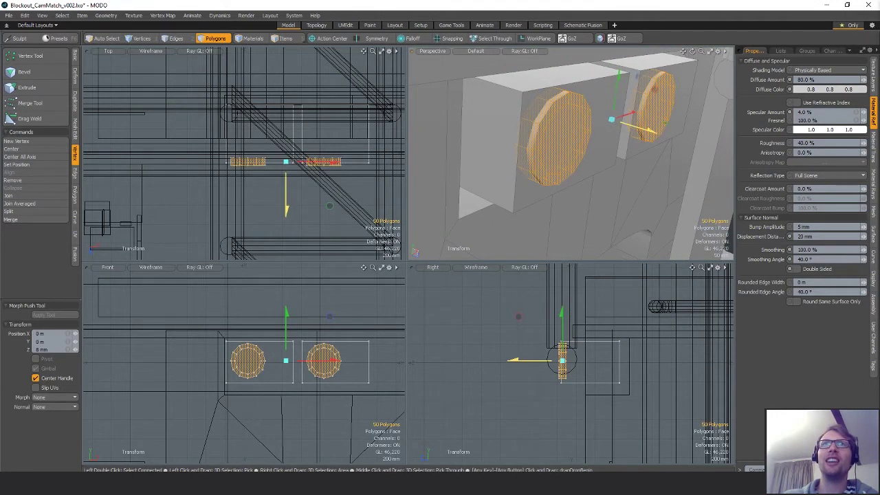
pyautogui.press('q')
pyautogui.click(665, 192)
# Select the whole thin bent pipe wrapping the building corner and duplicate it in place
pyautogui.keyDown('alt'); pyautogui.moveTo(665, 192); pyautogui.dragTo(639, 196); pyautogui.keyUp('alt')
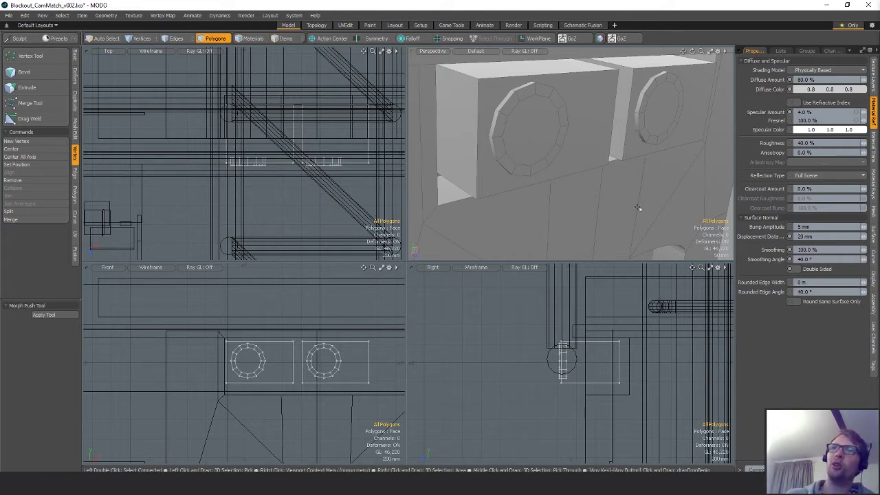
pyautogui.keyDown('alt'); pyautogui.moveTo(651, 209); pyautogui.dragTo(582, 154); pyautogui.keyUp('alt')
pyautogui.scroll(-8, 592, 138)
pyautogui.press('5')
pyautogui.click(497, 143)
pyautogui.press('3')
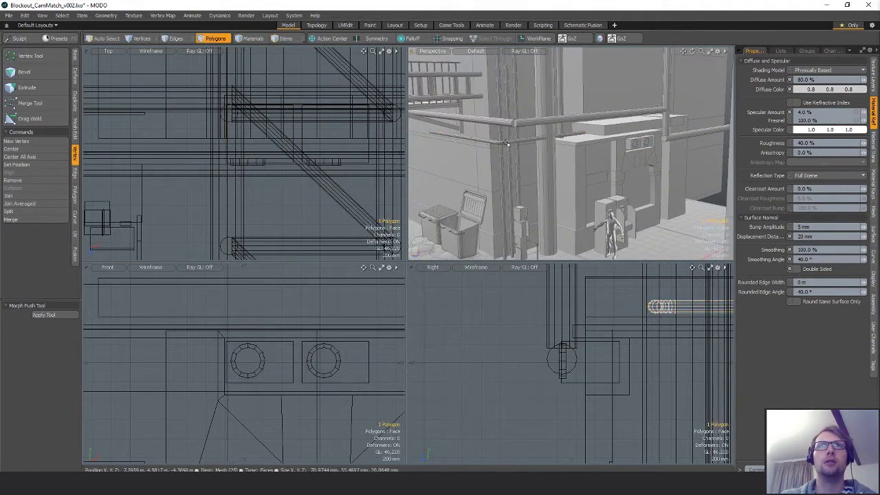
pyautogui.doubleClick(497, 143)
pyautogui.keyDown('ctrl'); pyautogui.keyDown('alt'); pyautogui.moveTo(577, 322); pyautogui.dragTo(522, 359); pyautogui.keyUp('alt'); pyautogui.keyUp('ctrl')
pyautogui.keyDown('alt'); pyautogui.keyDown('shift'); pyautogui.moveTo(522, 359); pyautogui.dragTo(512, 385); pyautogui.keyUp('shift'); pyautogui.keyUp('alt')
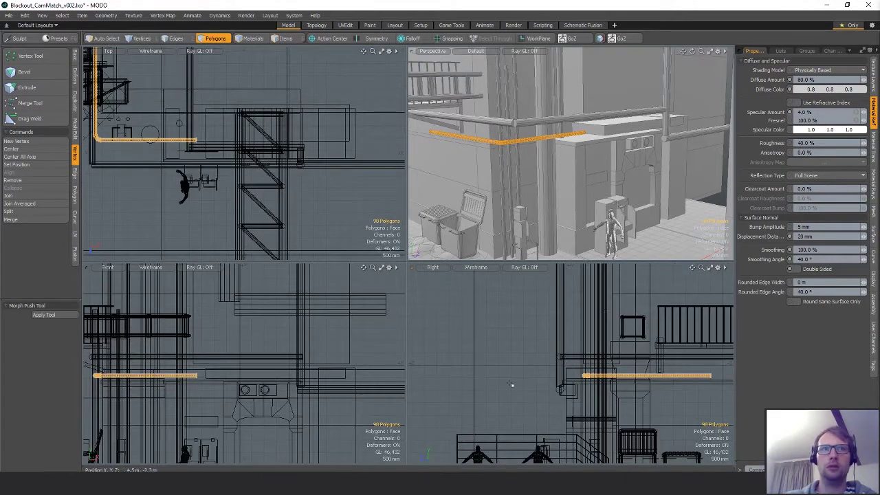
# Rotate the copied pipe about Z until one leg stands upright with the elbow at its lower end
pyautogui.press('e')
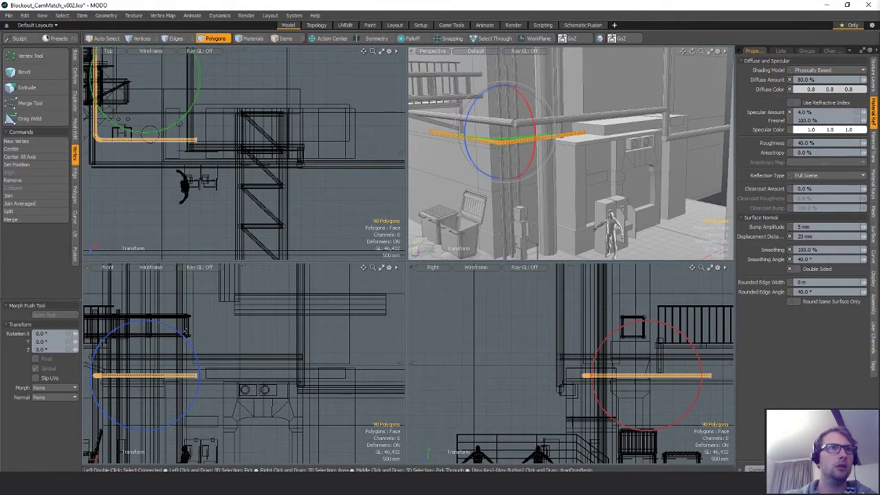
pyautogui.moveTo(185, 332); pyautogui.dragTo(184, 415)
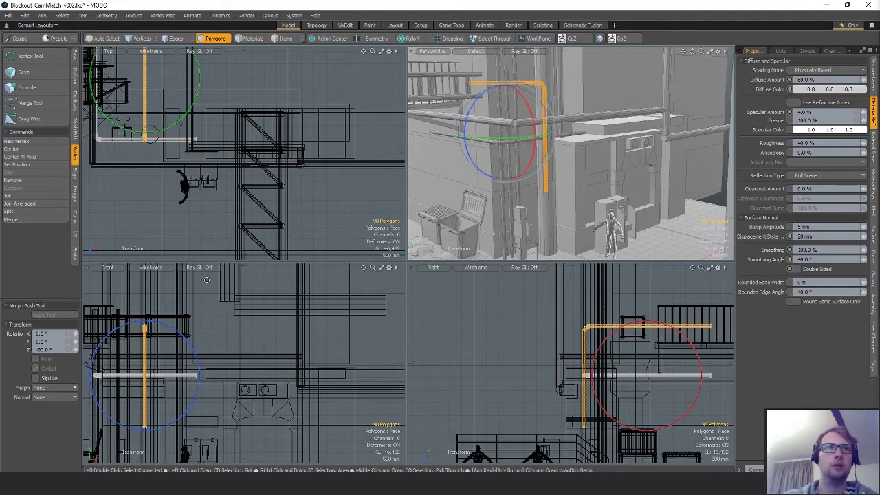
pyautogui.press('ctrl')
pyautogui.keyDown('ctrl'); pyautogui.moveTo(163, 330); pyautogui.dragTo(141, 429); pyautogui.keyUp('ctrl')
# Put the pipe copy in its own mesh item, place it before the archway wall and rotate it about Y to run along the wall
pyautogui.press('w')
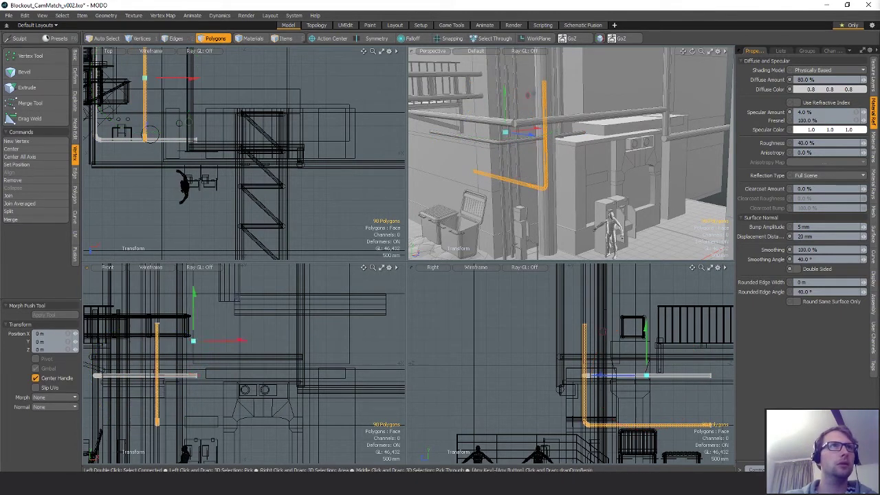
pyautogui.moveTo(159, 118); pyautogui.dragTo(233, 118)
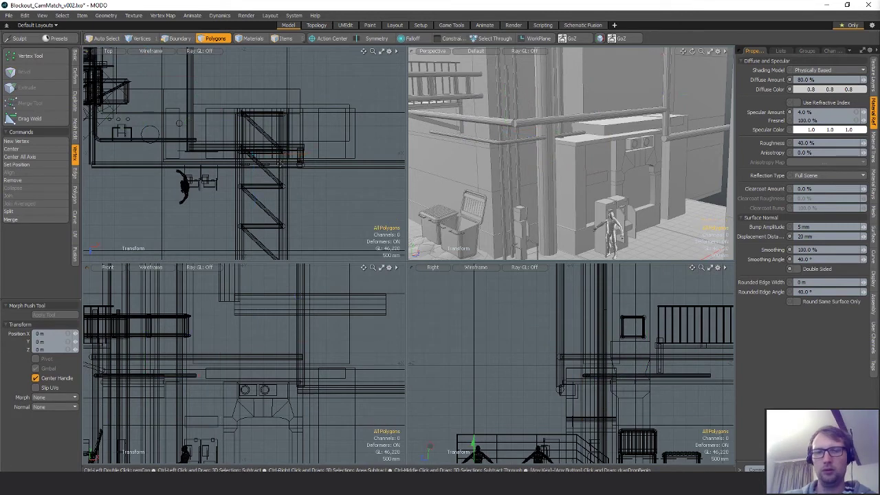
pyautogui.press('e')
pyautogui.keyDown('ctrl'); pyautogui.moveTo(254, 119); pyautogui.dragTo(361, 198); pyautogui.keyUp('ctrl')
pyautogui.press('w')
# Scale the bent pipe up uniformly and move it 380 mm in Y, -200 mm in Z and slightly in X, close to the archway wall
pyautogui.keyDown('alt'); pyautogui.moveTo(578, 206); pyautogui.dragTo(564, 217); pyautogui.keyUp('alt')
pyautogui.hotkey('shift', 'a')
pyautogui.press('r')
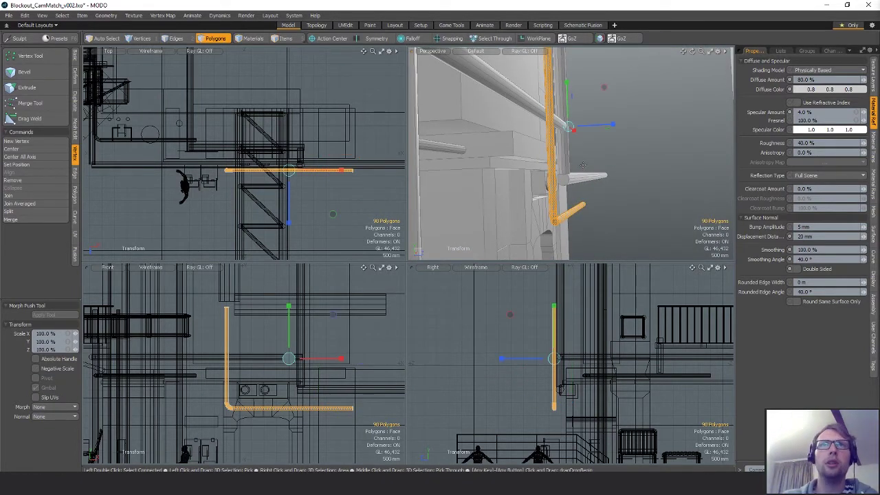
pyautogui.moveTo(568, 129); pyautogui.dragTo(569, 97)
pyautogui.press('w')
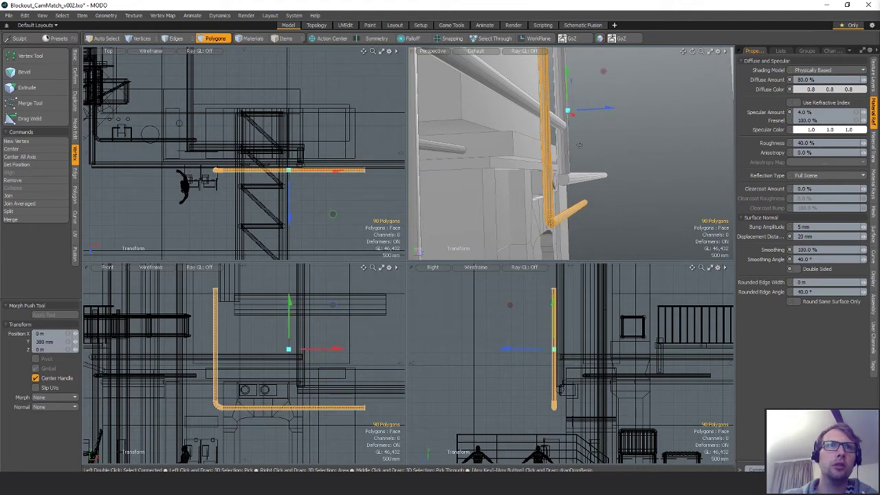
pyautogui.keyDown('alt'); pyautogui.moveTo(579, 144); pyautogui.dragTo(594, 117); pyautogui.keyUp('alt')
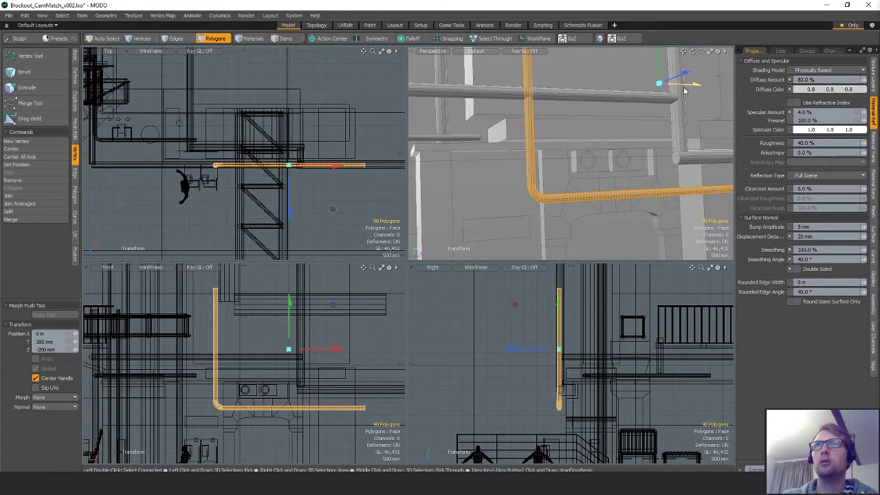
pyautogui.moveTo(694, 84); pyautogui.dragTo(702, 84)
# Select the 52 vertices forming the arch opening's upper part and raise them 420 mm in Y
pyautogui.keyDown('alt'); pyautogui.moveTo(557, 150); pyautogui.dragTo(610, 192); pyautogui.keyUp('alt')
pyautogui.press('5')
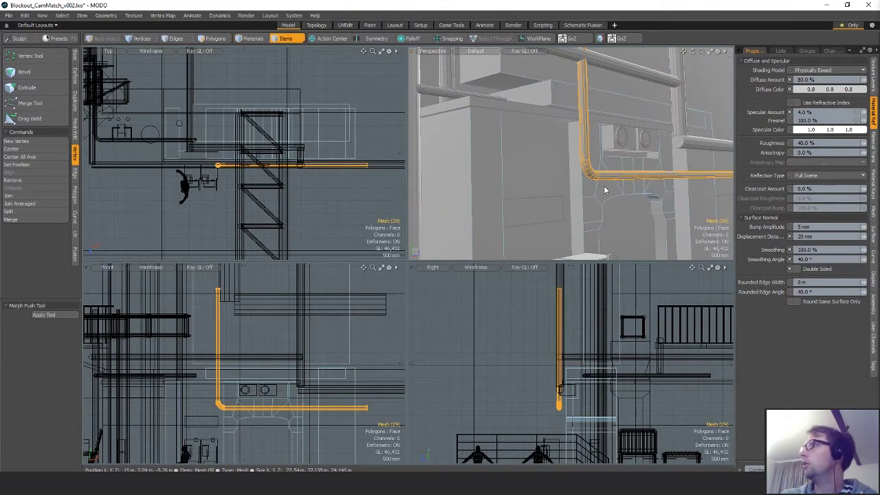
pyautogui.click(581, 218)
pyautogui.keyDown('alt'); pyautogui.keyDown('shift'); pyautogui.moveTo(274, 399); pyautogui.dragTo(275, 353); pyautogui.keyUp('shift'); pyautogui.keyUp('alt')
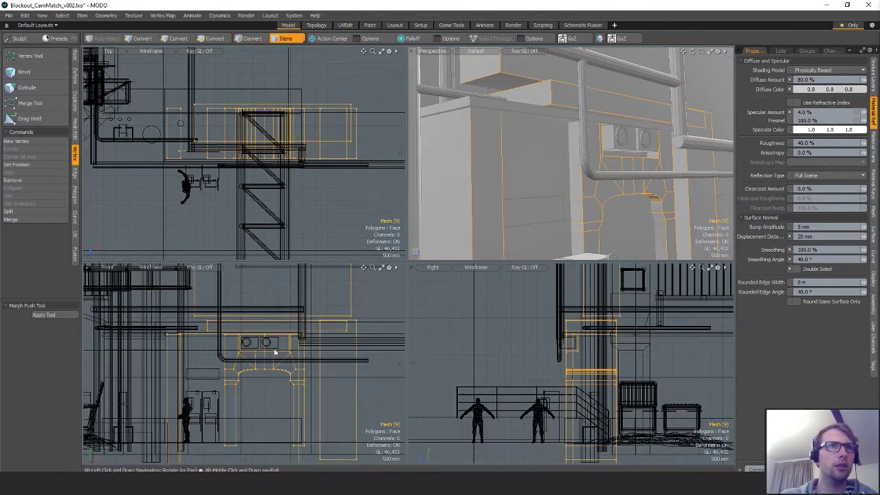
pyautogui.press('1')
pyautogui.scroll(3, 273, 354)
pyautogui.moveTo(237, 359); pyautogui.dragTo(199, 464, button='right')
pyautogui.moveTo(396, 371); pyautogui.dragTo(386, 363, button='right')
pyautogui.moveTo(375, 364)
pyautogui.keyDown('alt'); pyautogui.keyDown('shift'); pyautogui.mouseDown()
pyautogui.moveTo(368, 318)
pyautogui.moveTo(368, 340)
pyautogui.mouseUp(); pyautogui.keyUp('shift'); pyautogui.keyUp('alt')
pyautogui.press('w')
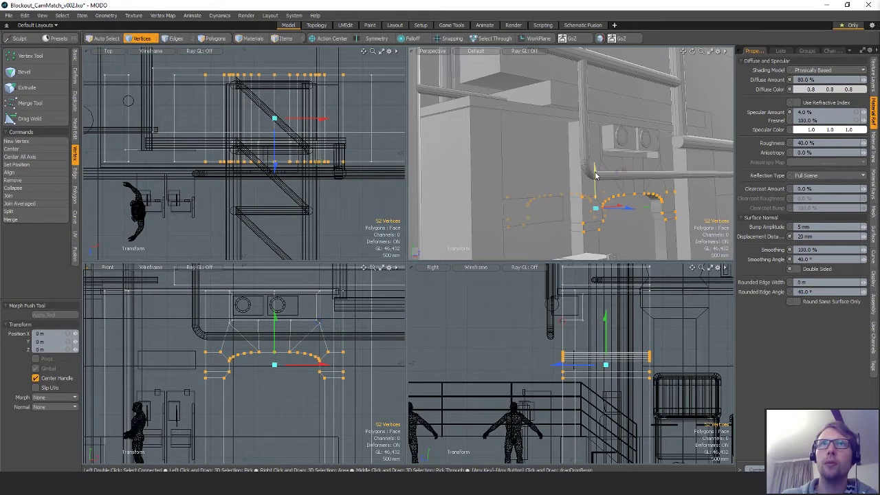
pyautogui.moveTo(595, 175); pyautogui.dragTo(595, 148)
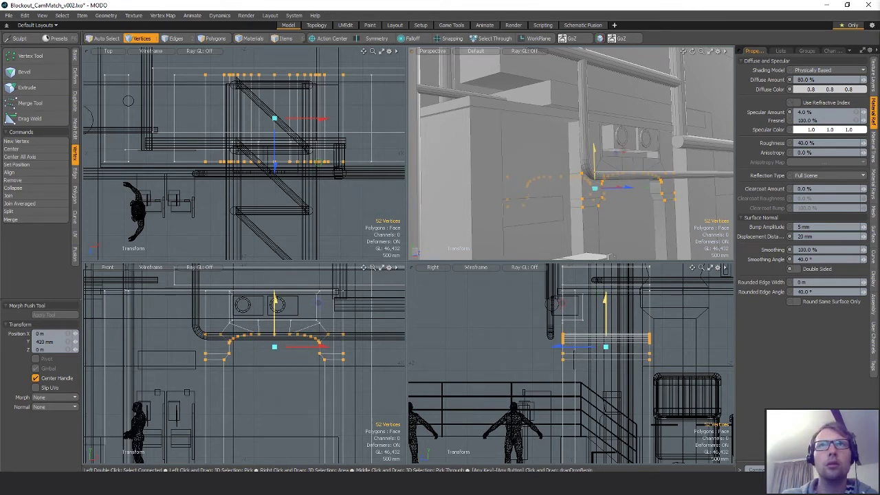
pyautogui.press('space')
# Raise the bent pipe slightly so it runs just above the arch opening
pyautogui.press('5')
pyautogui.click(611, 180)
pyautogui.press('3')
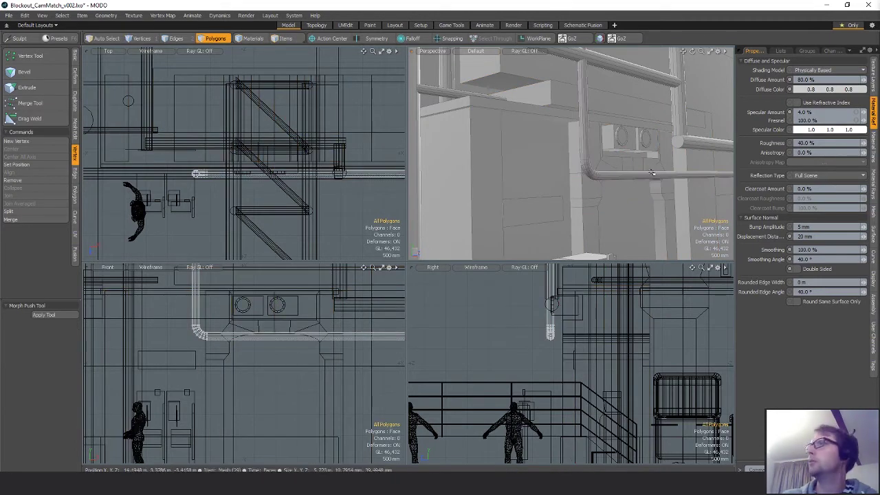
pyautogui.keyDown('alt'); pyautogui.moveTo(611, 180); pyautogui.dragTo(632, 179); pyautogui.keyUp('alt')
pyautogui.keyDown('ctrl'); pyautogui.keyDown('alt'); pyautogui.moveTo(632, 178); pyautogui.dragTo(677, 169); pyautogui.keyUp('alt'); pyautogui.keyUp('ctrl')
pyautogui.press('w')
pyautogui.press('q')
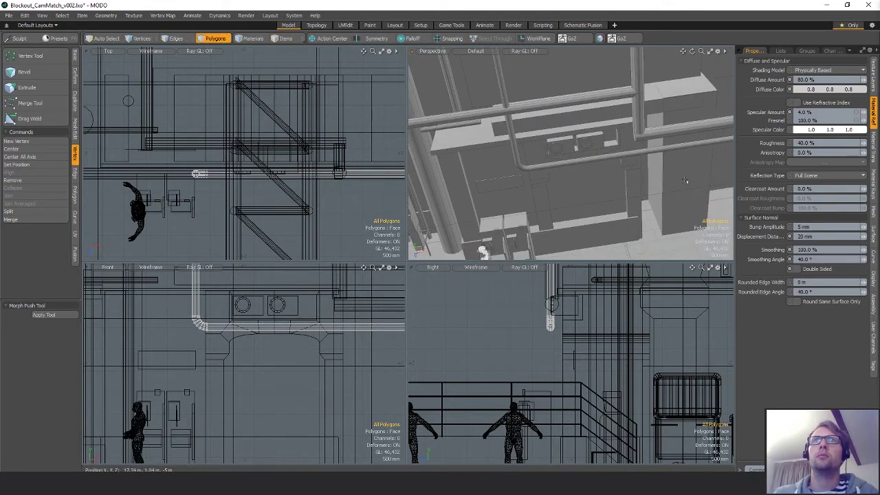
# Delete the tall box pillar on the far side of the archway
pyautogui.press('space')
pyautogui.hotkey('alt', 'space')
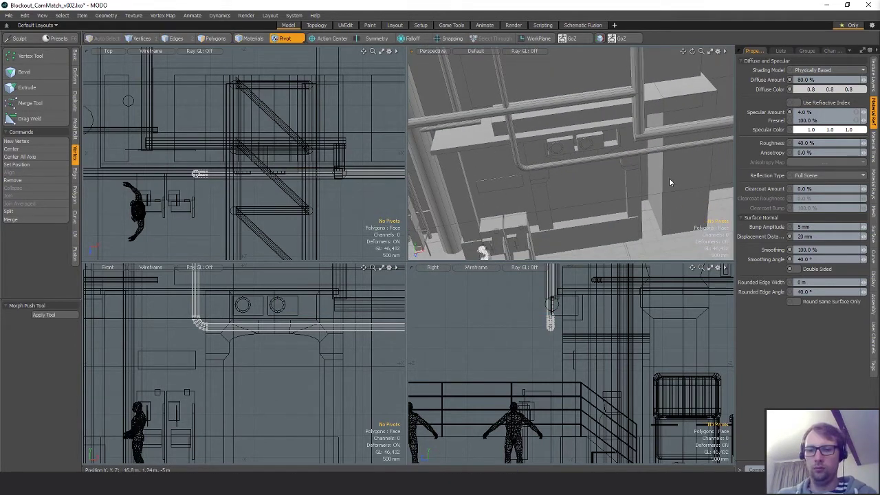
pyautogui.press('3')
pyautogui.doubleClick(673, 157)
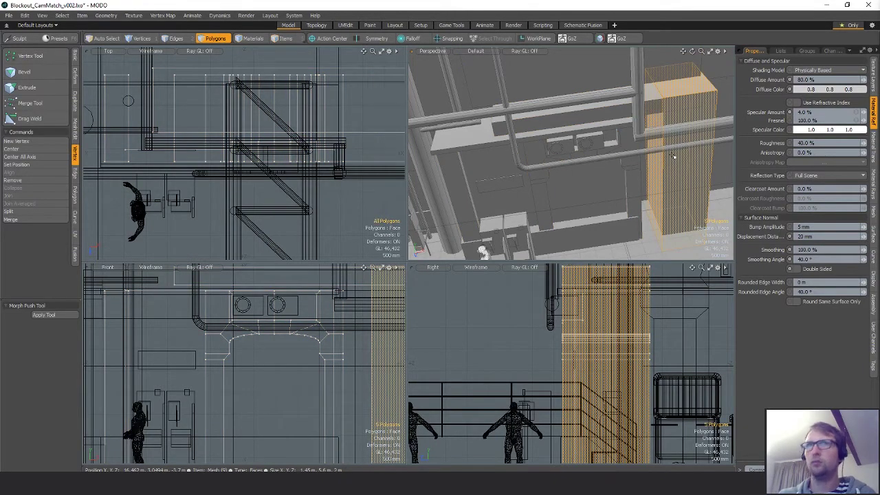
pyautogui.press('Delete')
# Mirror the remaining tall pillar across the X axis, with the mirror centre snapped to the middle of the archway
pyautogui.keyDown('alt'); pyautogui.moveTo(680, 165); pyautogui.dragTo(576, 142); pyautogui.keyUp('alt')
pyautogui.click(452, 182)
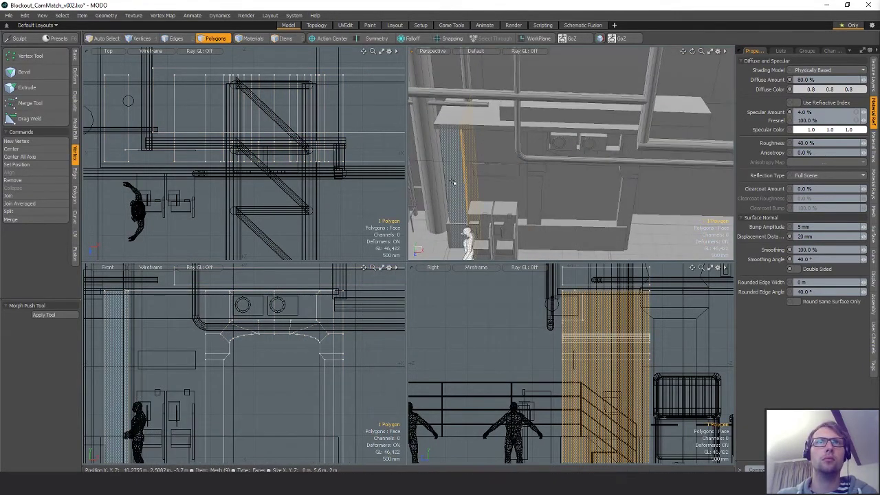
pyautogui.doubleClick(452, 182)
pyautogui.keyDown('alt'); pyautogui.moveTo(639, 196); pyautogui.dragTo(622, 195); pyautogui.keyUp('alt')
pyautogui.hotkey('shift', 'v')
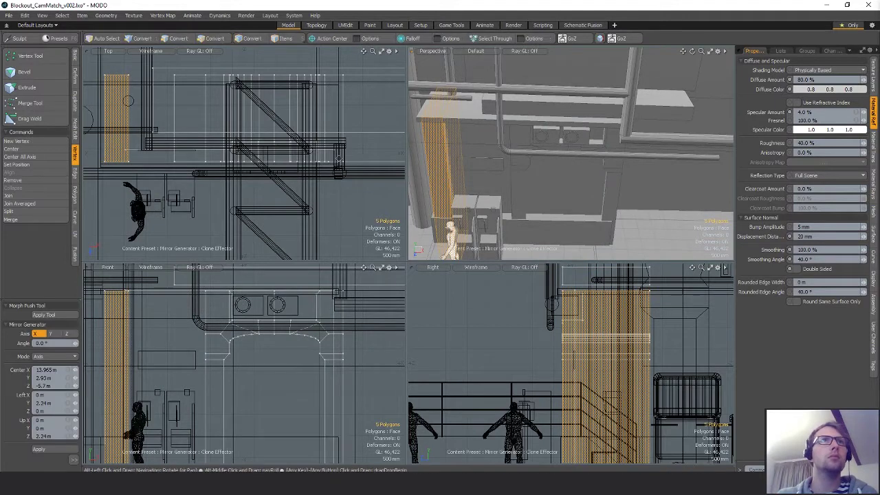
pyautogui.press('space')
pyautogui.press('x')
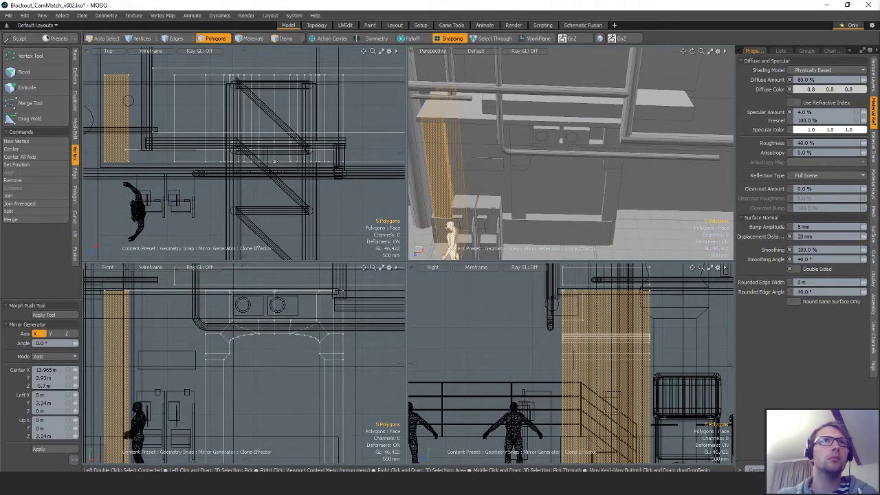
pyautogui.click(274, 162)
pyautogui.keyDown('alt'); pyautogui.moveTo(583, 182); pyautogui.dragTo(553, 206); pyautogui.keyUp('alt')
pyautogui.press('space')
# Select the end faces of the low plinth and the upper ledge and extend them 2.48 m in X past the mirrored pillar
pyautogui.press('5')
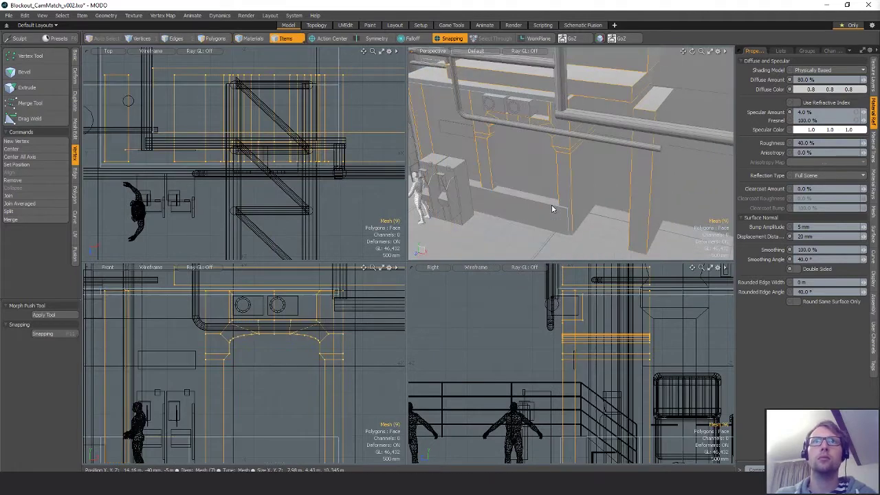
pyautogui.click(554, 206)
pyautogui.press('3')
pyautogui.click(579, 208)
pyautogui.keyDown('alt'); pyautogui.moveTo(599, 152); pyautogui.dragTo(562, 125); pyautogui.keyUp('alt')
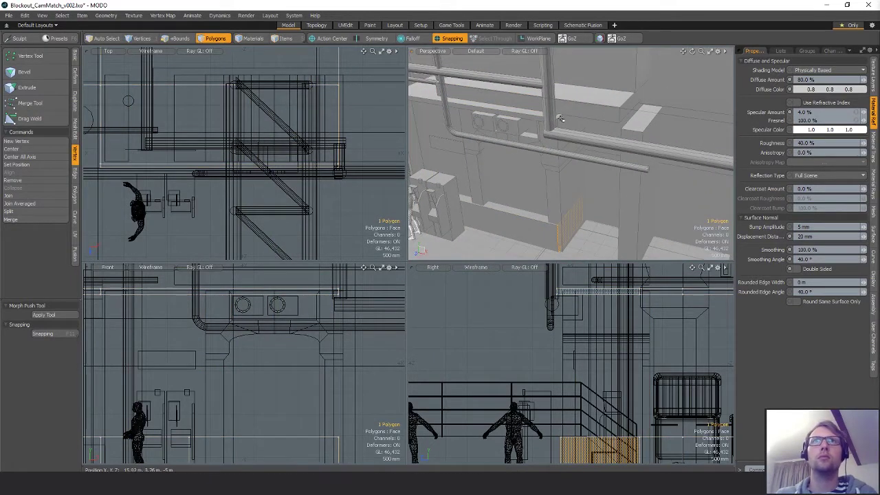
pyautogui.press('w')
pyautogui.moveTo(606, 186); pyautogui.dragTo(590, 134)
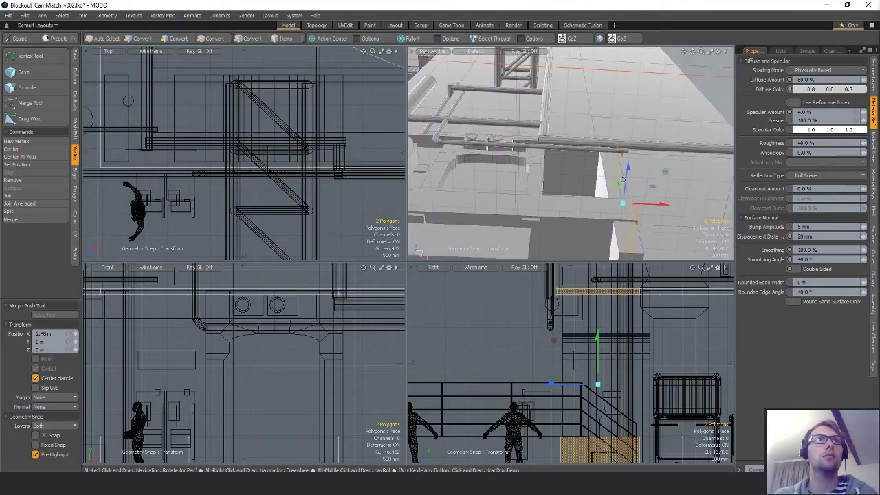
pyautogui.keyDown('alt'); pyautogui.moveTo(622, 181); pyautogui.dragTo(630, 177); pyautogui.keyUp('alt')
pyautogui.press('q')
# Move the low plinth's front face 85 mm in Z, snapped to the upper ledge's front edge
pyautogui.click(598, 199)
pyautogui.press('w')
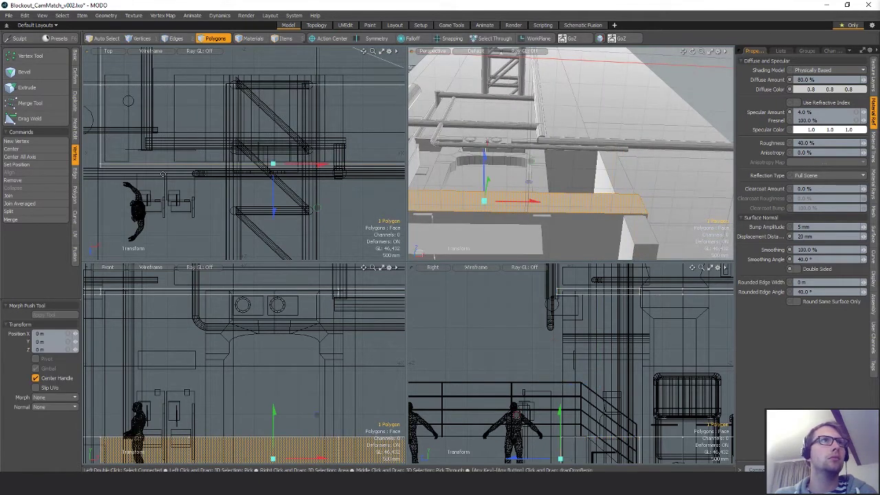
pyautogui.press('x')
pyautogui.moveTo(273, 211); pyautogui.dragTo(101, 165)
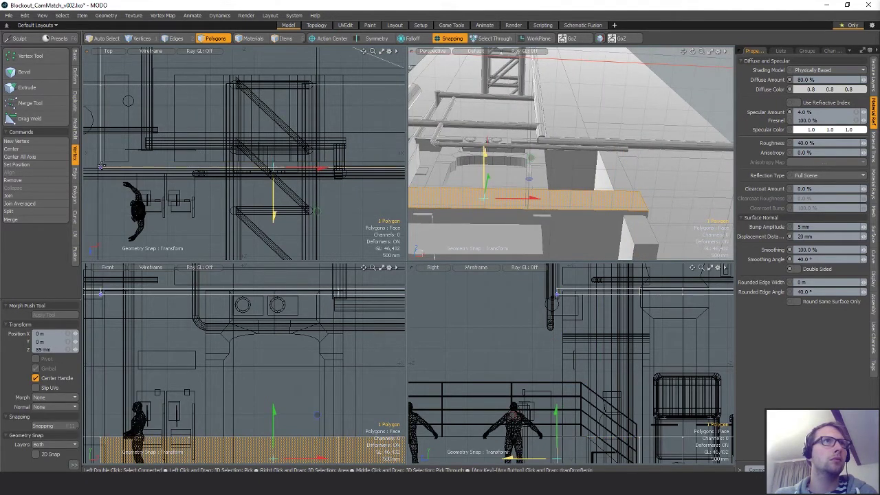
pyautogui.press('q')
# Select the end faces of the plinth and ledge again and push them 10 mm further in X
pyautogui.keyDown('alt'); pyautogui.moveTo(690, 193); pyautogui.dragTo(592, 143); pyautogui.keyUp('alt')
pyautogui.click(634, 167)
pyautogui.press('2')
pyautogui.press('3')
pyautogui.click(606, 176)
pyautogui.keyDown('alt'); pyautogui.moveTo(606, 177); pyautogui.dragTo(581, 133); pyautogui.keyUp('alt')
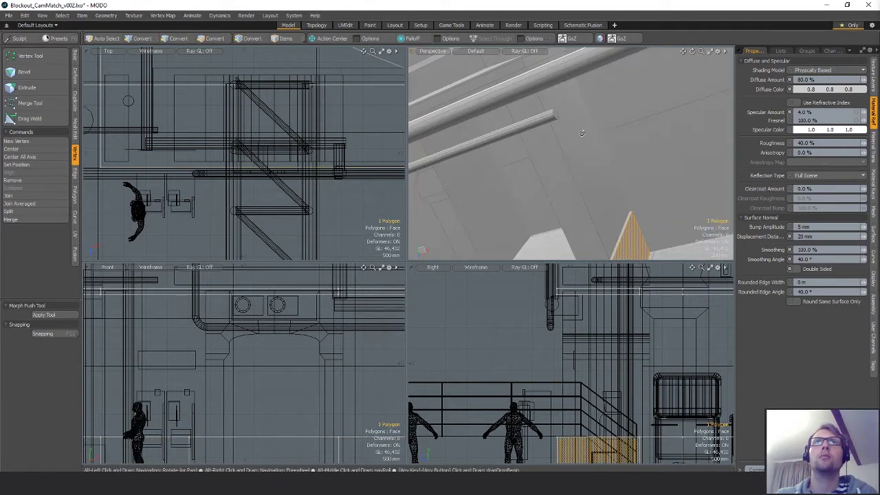
pyautogui.keyDown('shift'); pyautogui.click(559, 81); pyautogui.keyUp('shift')
pyautogui.keyDown('alt'); pyautogui.moveTo(558, 81); pyautogui.dragTo(619, 114); pyautogui.keyUp('alt')
pyautogui.press('x')
pyautogui.press('y')
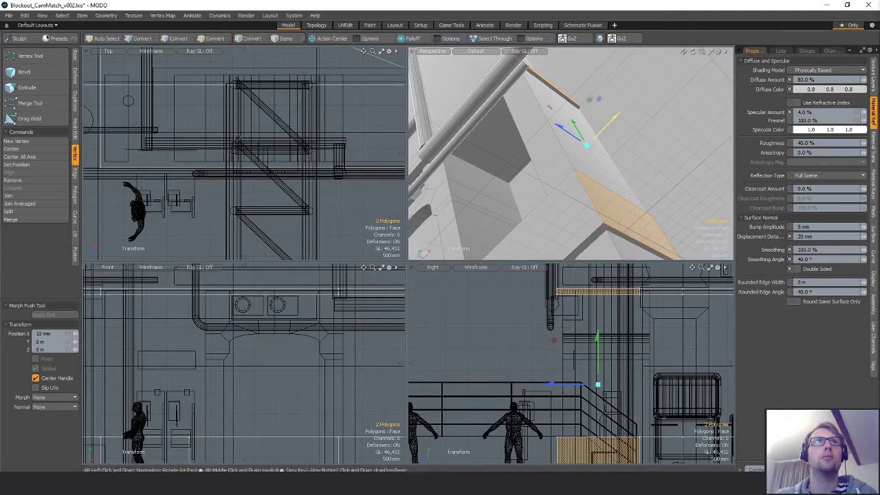
# Select the four rear corner vertices of the plinth and upper ledge and move them in X, snapped in line with the extended end faces
pyautogui.keyDown('alt'); pyautogui.moveTo(351, 130); pyautogui.dragTo(196, 122); pyautogui.keyUp('alt')
pyautogui.keyDown('alt'); pyautogui.moveTo(538, 112); pyautogui.dragTo(525, 96); pyautogui.keyUp('alt')
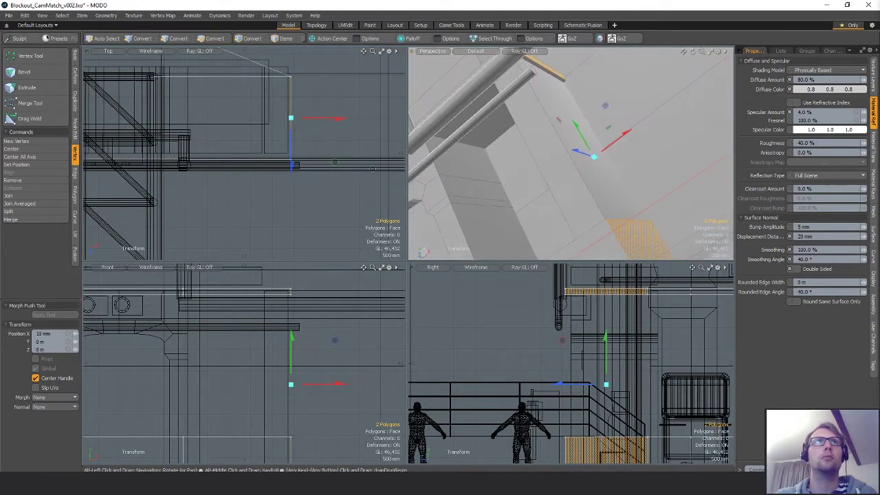
pyautogui.scroll(-5, 339, 199)
pyautogui.press('space')
pyautogui.press('space')
pyautogui.press('x')
pyautogui.press('w')
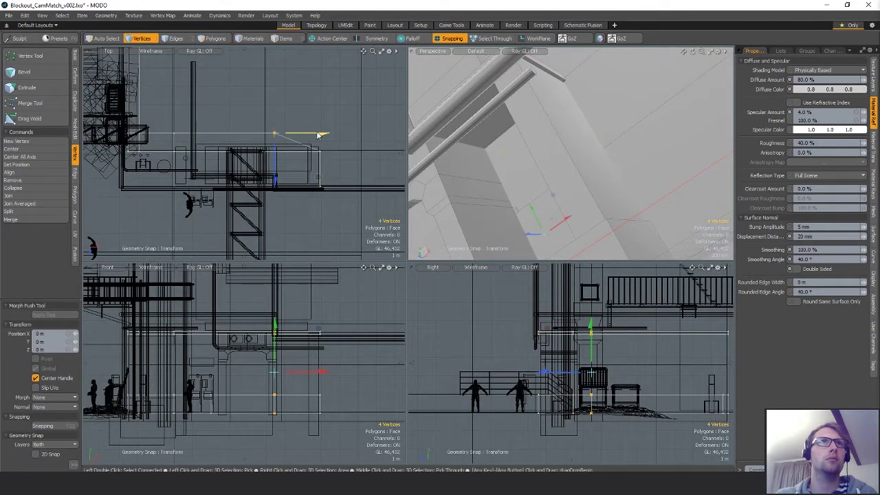
pyautogui.moveTo(319, 134); pyautogui.dragTo(365, 137)
pyautogui.press('space')
pyautogui.click(374, 155)
# Select the two end vertices of the wall panel behind the archway and move them in X into the mirrored tall pillar
pyautogui.keyDown('alt'); pyautogui.moveTo(565, 151); pyautogui.dragTo(577, 153); pyautogui.keyUp('alt')
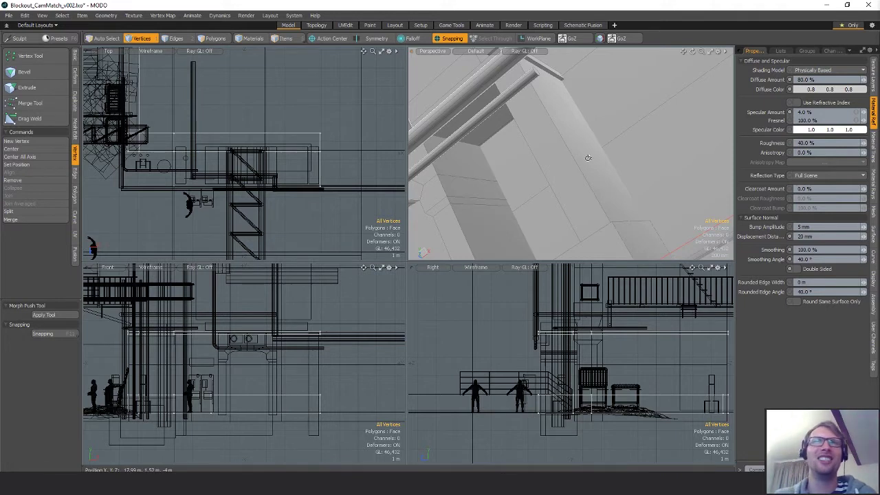
pyautogui.keyDown('alt'); pyautogui.moveTo(587, 158); pyautogui.dragTo(636, 169); pyautogui.keyUp('alt')
pyautogui.scroll(-4, 550, 165)
pyautogui.scroll(4, 553, 168)
pyautogui.press('5')
pyautogui.click(499, 122)
pyautogui.press('3')
pyautogui.click(502, 126)
pyautogui.press('2')
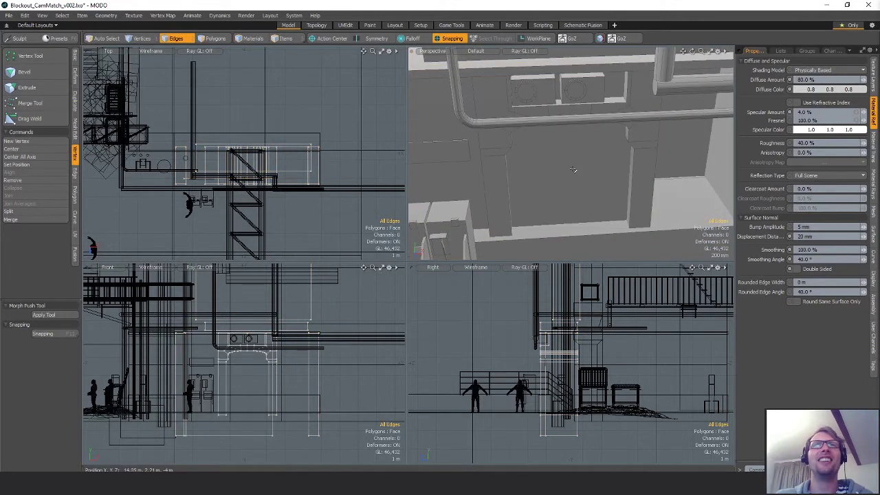
pyautogui.press('3')
pyautogui.press('1')
pyautogui.keyDown('ctrl'); pyautogui.moveTo(133, 219); pyautogui.dragTo(201, 201, button='right'); pyautogui.keyUp('ctrl')
pyautogui.press('w')
pyautogui.press('x')
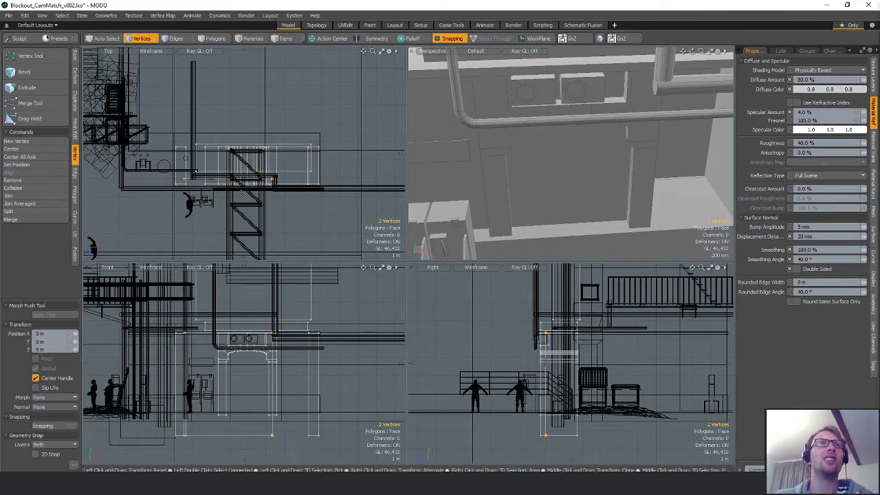
pyautogui.moveTo(318, 180); pyautogui.dragTo(358, 180)
pyautogui.scroll(5, 331, 177)
pyautogui.press('q')
# Examine the extended wall panel, the mirrored pillar and the box on top of the upper ledge
pyautogui.keyDown('alt'); pyautogui.moveTo(612, 144); pyautogui.dragTo(562, 149); pyautogui.keyUp('alt')
pyautogui.press('3')
pyautogui.click(474, 173)
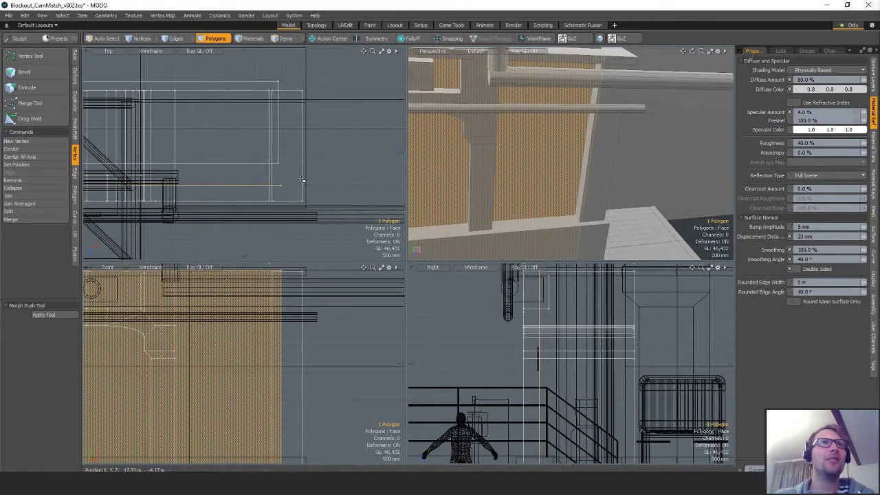
pyautogui.click(586, 175)
pyautogui.keyDown('alt'); pyautogui.moveTo(280, 169); pyautogui.dragTo(295, 159); pyautogui.keyUp('alt')
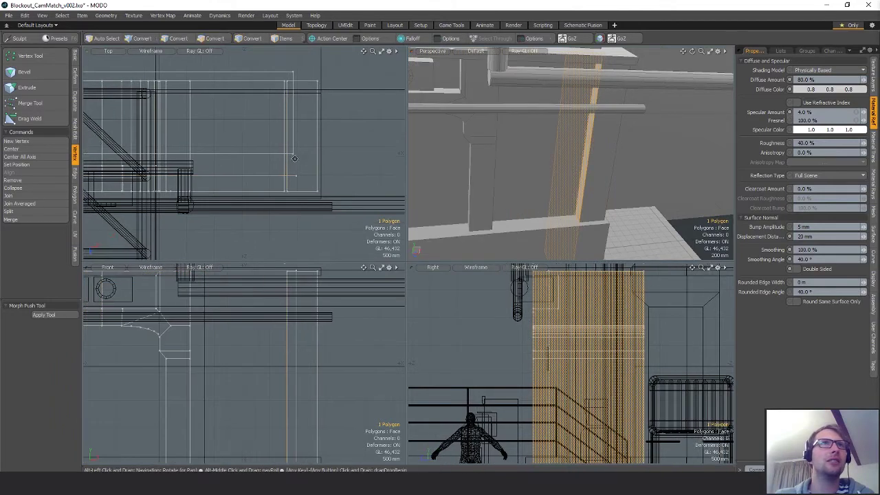
pyautogui.click(271, 170)
pyautogui.scroll(-3, 565, 180)
pyautogui.keyDown('alt'); pyautogui.moveTo(566, 181); pyautogui.dragTo(573, 140); pyautogui.keyUp('alt')
pyautogui.doubleClick(609, 111)
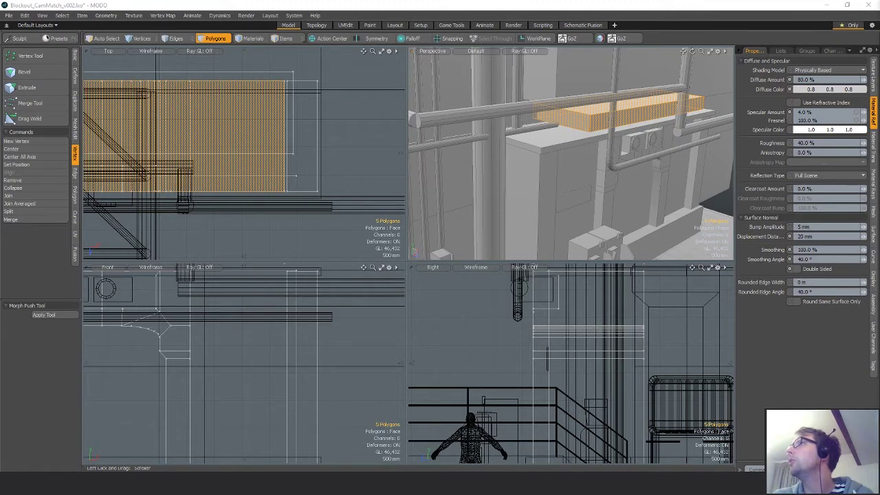
pyautogui.moveTo(581, 157)
pyautogui.keyDown('alt'); pyautogui.mouseDown()
pyautogui.moveTo(597, 173)
pyautogui.moveTo(569, 159)
pyautogui.mouseUp(); pyautogui.keyUp('alt')
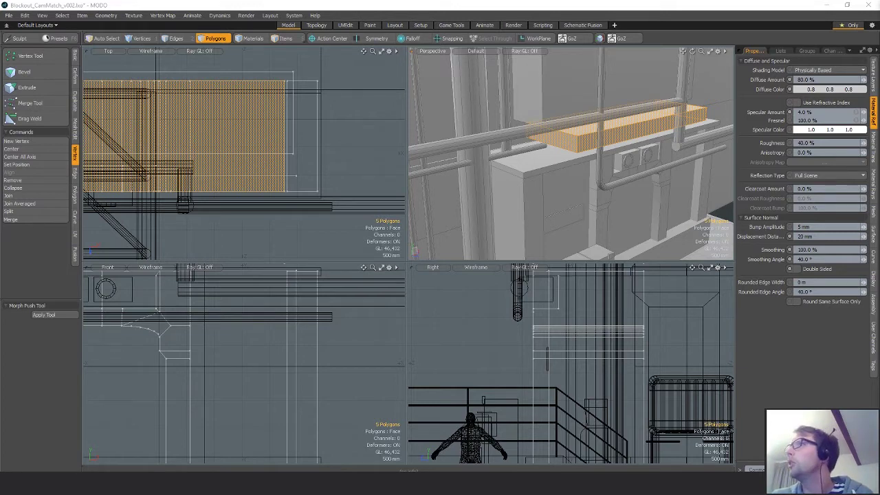
pyautogui.keyDown('alt'); pyautogui.moveTo(535, 180); pyautogui.dragTo(561, 160); pyautogui.keyUp('alt')
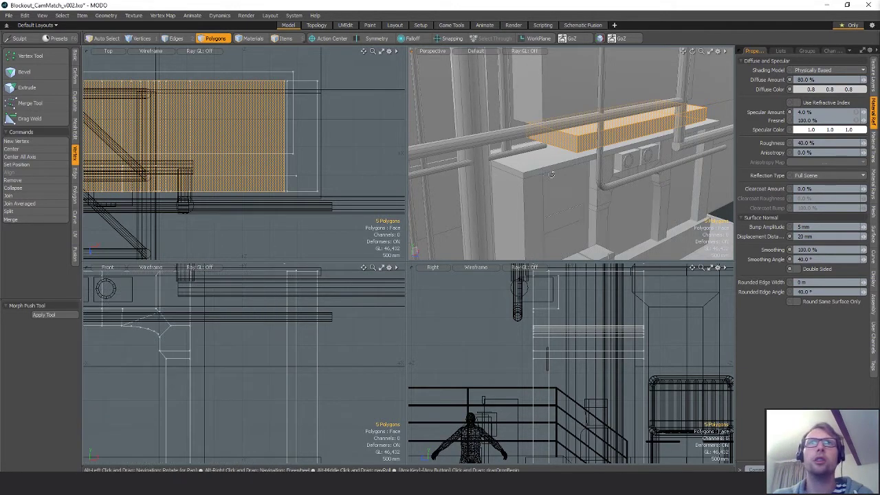
# Select all faces of the upper ledge and separate them into their own mesh
pyautogui.scroll(3, 564, 137)
pyautogui.click(578, 138)
pyautogui.click(553, 147)
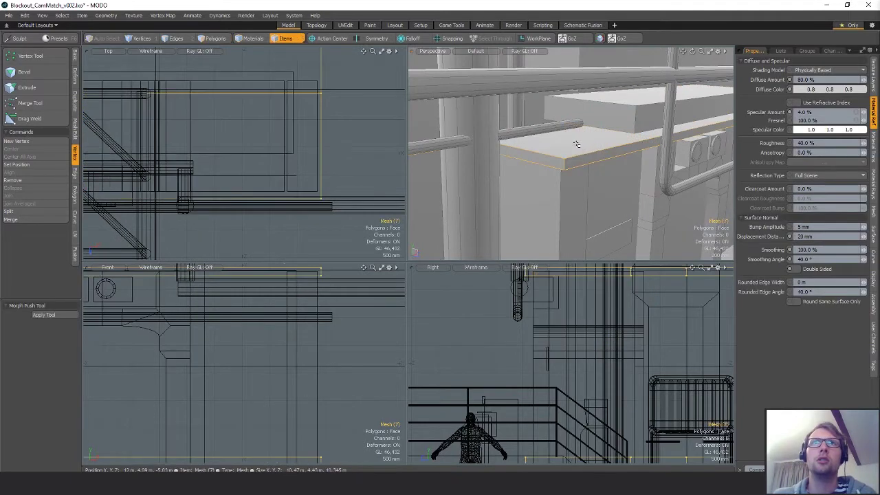
pyautogui.keyDown('shift'); pyautogui.click(576, 164); pyautogui.keyUp('shift')
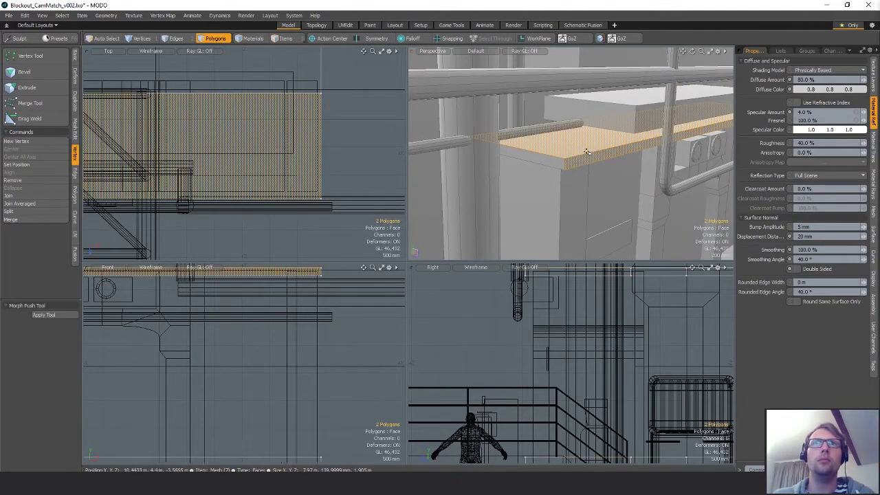
pyautogui.click(583, 165)
pyautogui.hotkey('shift', 'Up')
pyautogui.keyDown('alt'); pyautogui.moveTo(586, 165); pyautogui.dragTo(605, 149); pyautogui.keyUp('alt')
pyautogui.press('Delete')
pyautogui.hotkey('ctrl', 'z')
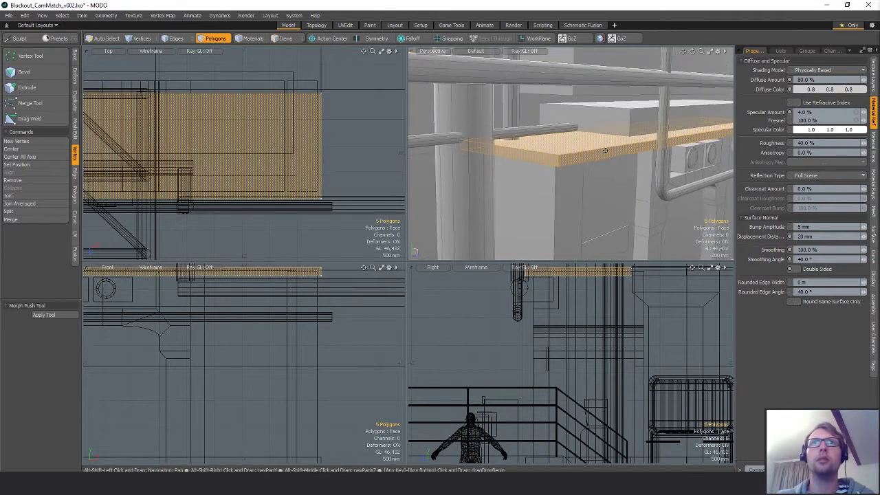
# Raise the upper ledge's top face about 290 mm in Y to make the ledge thicker
pyautogui.click(603, 141)
pyautogui.press('w')
pyautogui.moveTo(644, 118); pyautogui.dragTo(660, 103)
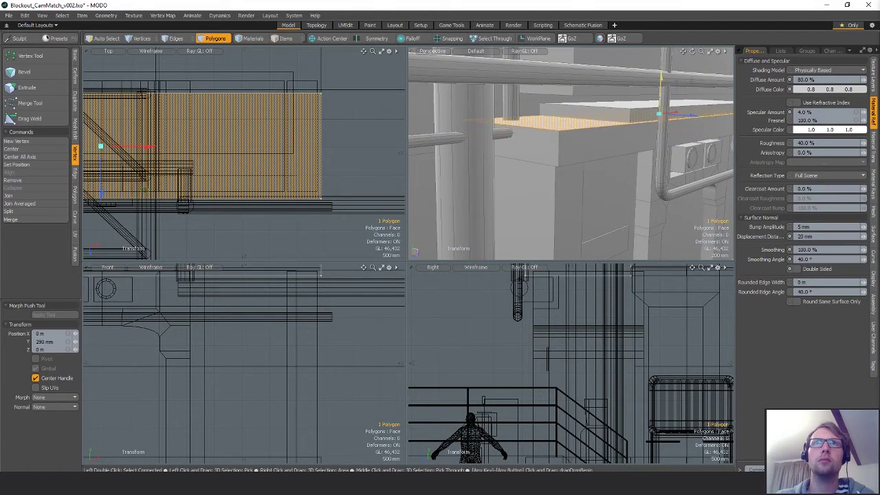
pyautogui.press('space')
# Loop Slice the ledge's side faces horizontally with a count of 3
pyautogui.moveTo(584, 143); pyautogui.dragTo(548, 144)
pyautogui.hotkey('alt', 'c')
pyautogui.moveTo(54, 366); pyautogui.dragTo(29, 367)
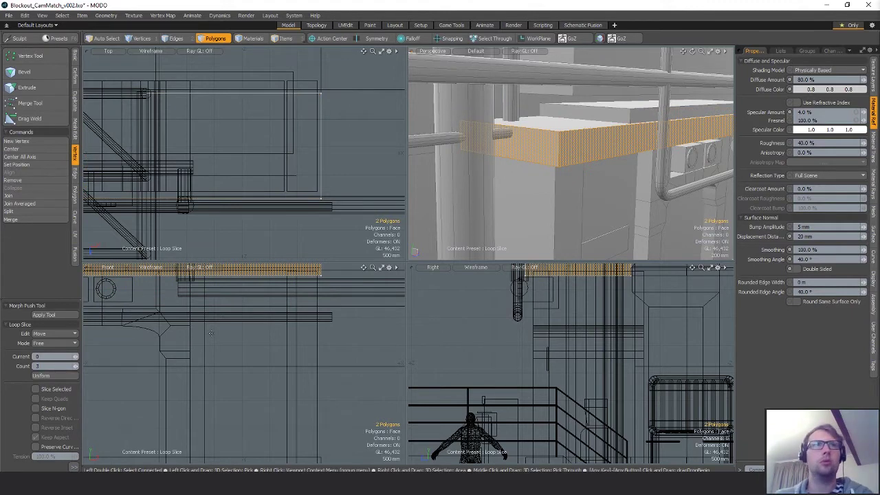
pyautogui.click(549, 230)
pyautogui.press('space')
pyautogui.press('space')
pyautogui.press('space')
pyautogui.press('space')
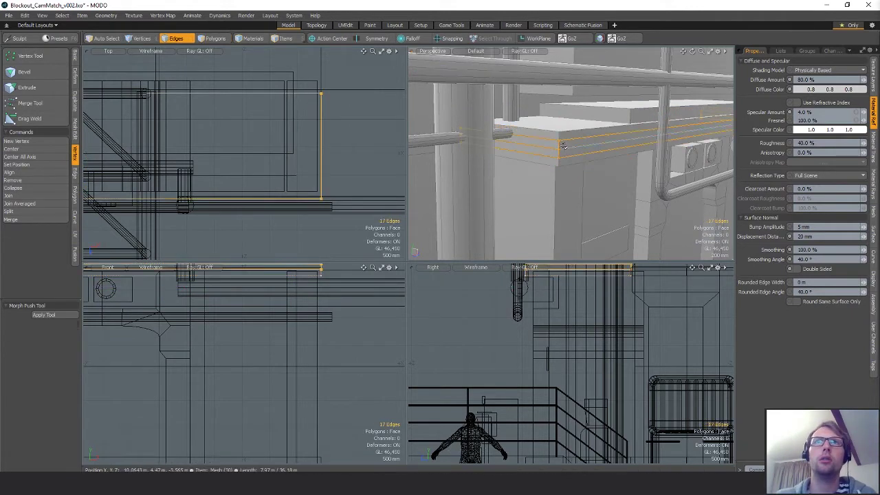
# Select the two middle bands around the ledge's sides and extrude them with a Z extent of about -10 mm
pyautogui.click(560, 145)
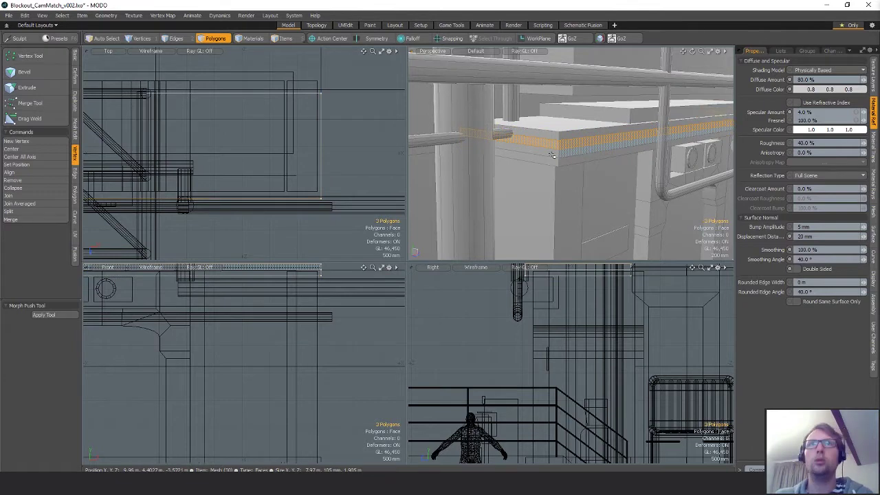
pyautogui.keyDown('shift'); pyautogui.moveTo(552, 154); pyautogui.dragTo(556, 154); pyautogui.keyUp('shift')
pyautogui.keyDown('shift'); pyautogui.click(611, 147); pyautogui.keyUp('shift')
pyautogui.press('z')
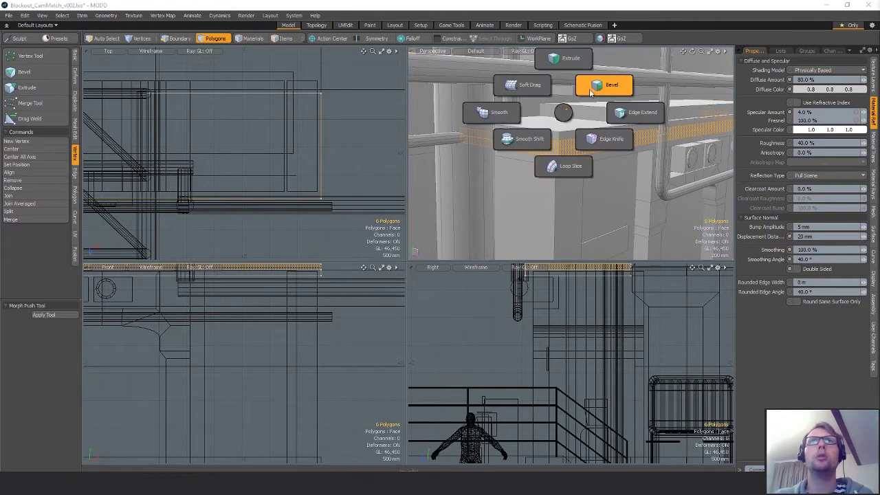
pyautogui.click(563, 59)
pyautogui.click(284, 144)
pyautogui.keyDown('alt'); pyautogui.keyDown('shift'); pyautogui.moveTo(284, 143); pyautogui.dragTo(378, 139); pyautogui.keyUp('shift'); pyautogui.keyUp('alt')
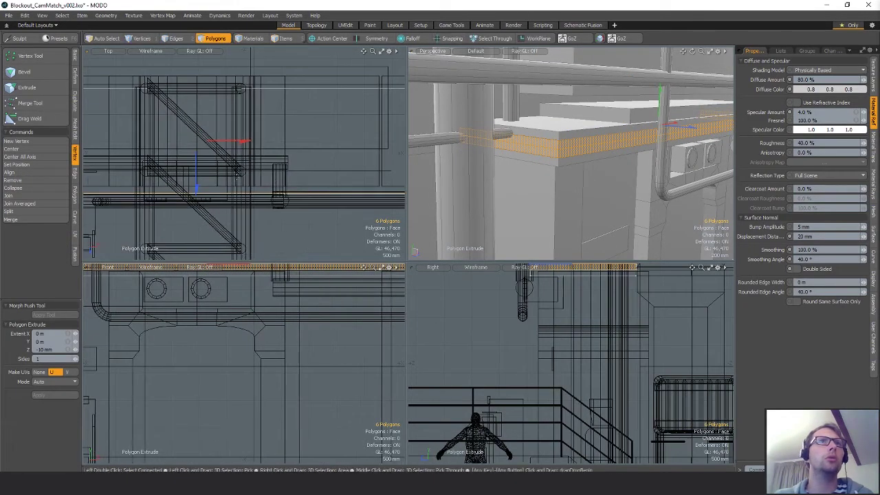
# Scale the extruded band to 95.5 % in X and readjust it for a slimmer inset from the ledge's end
pyautogui.scroll(-3, 240, 178)
pyautogui.press('r')
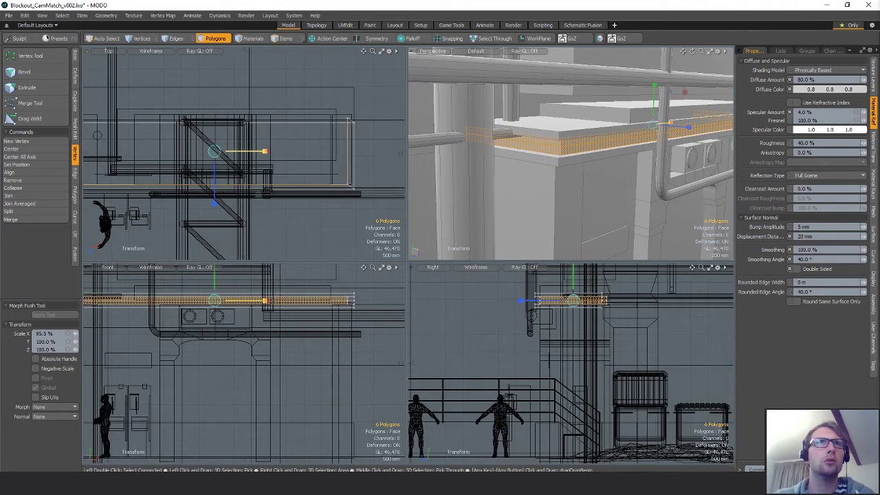
pyautogui.keyDown('alt'); pyautogui.moveTo(555, 152); pyautogui.dragTo(648, 133); pyautogui.keyUp('alt')
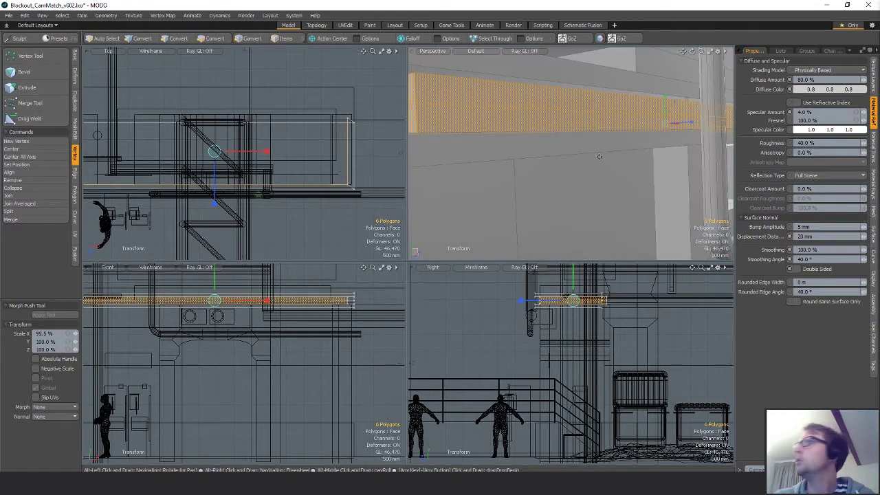
pyautogui.keyDown('alt'); pyautogui.keyDown('shift'); pyautogui.moveTo(598, 157); pyautogui.dragTo(685, 162); pyautogui.keyUp('shift'); pyautogui.keyUp('alt')
pyautogui.press('space')
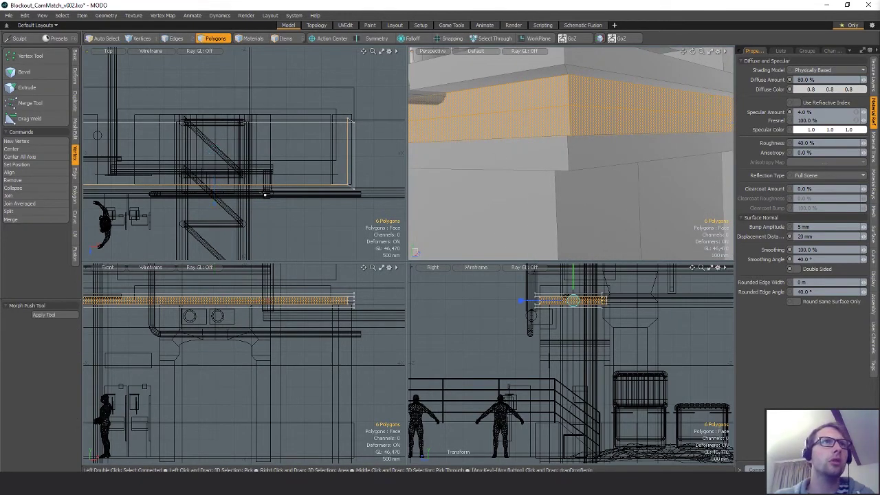
pyautogui.press('r')
pyautogui.moveTo(258, 195); pyautogui.dragTo(215, 201)
pyautogui.press('space')
pyautogui.keyDown('alt'); pyautogui.moveTo(594, 162); pyautogui.dragTo(607, 132); pyautogui.keyUp('alt')
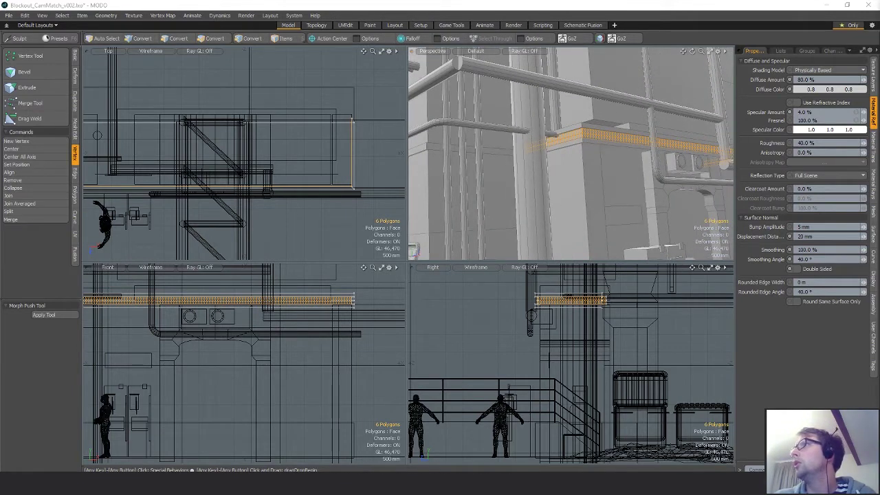
# Select the 12 vertices of the ledge's top lip, move them up to about 50 mm in Y and fine-tune their height
pyautogui.scroll(4, 558, 294)
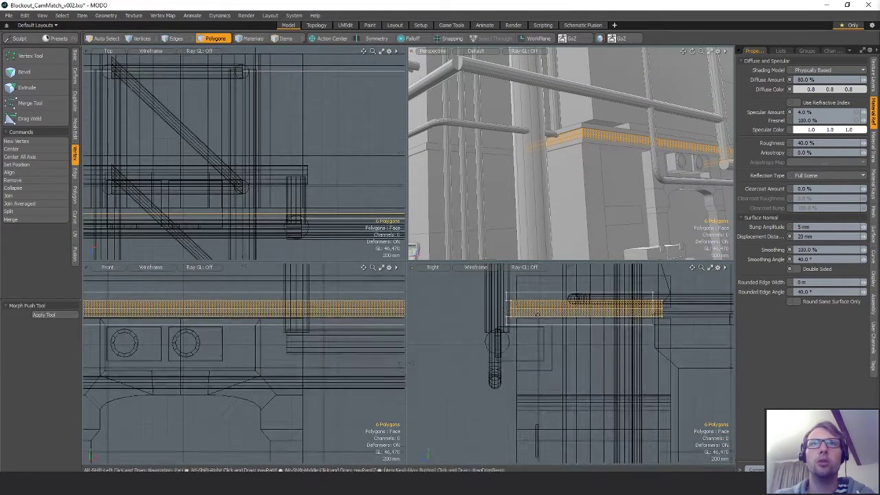
pyautogui.press('1')
pyautogui.keyDown('shift'); pyautogui.moveTo(727, 308); pyautogui.dragTo(728, 311, button='right'); pyautogui.keyUp('shift')
pyautogui.press('w')
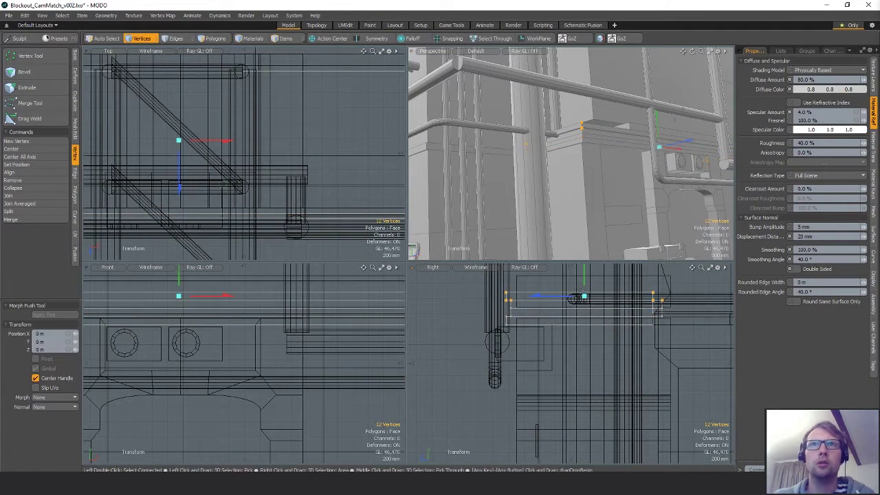
pyautogui.moveTo(584, 281); pyautogui.dragTo(585, 279)
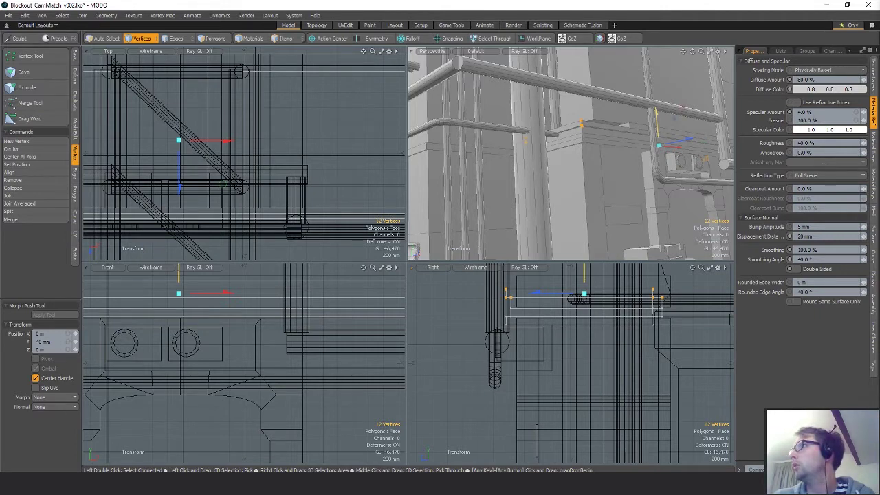
pyautogui.moveTo(585, 279); pyautogui.dragTo(585, 278)
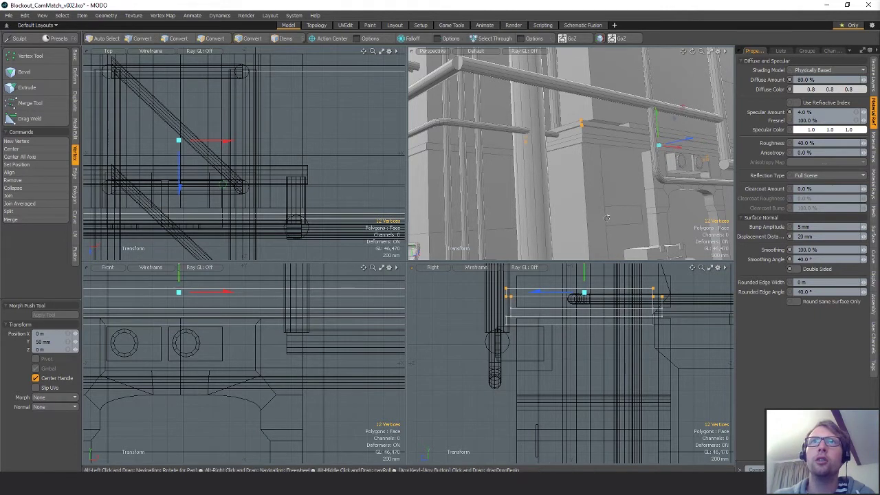
pyautogui.keyDown('alt'); pyautogui.moveTo(608, 162); pyautogui.dragTo(626, 152); pyautogui.keyUp('alt')
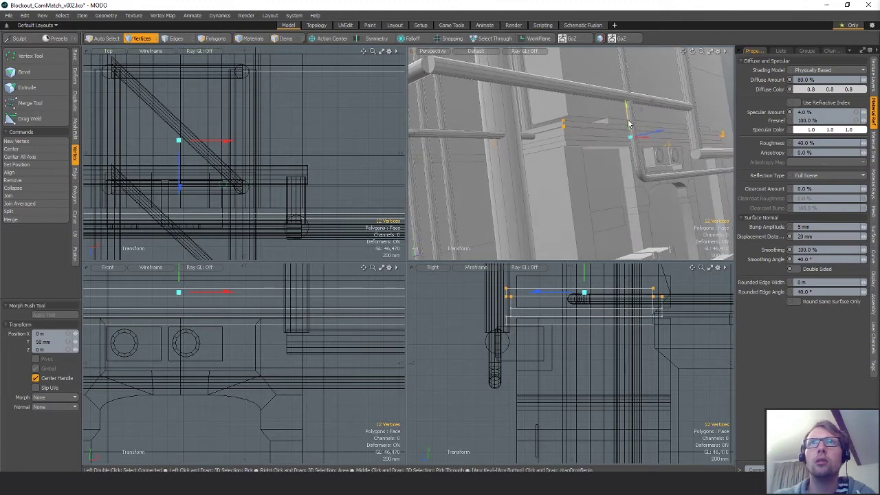
pyautogui.press('space')
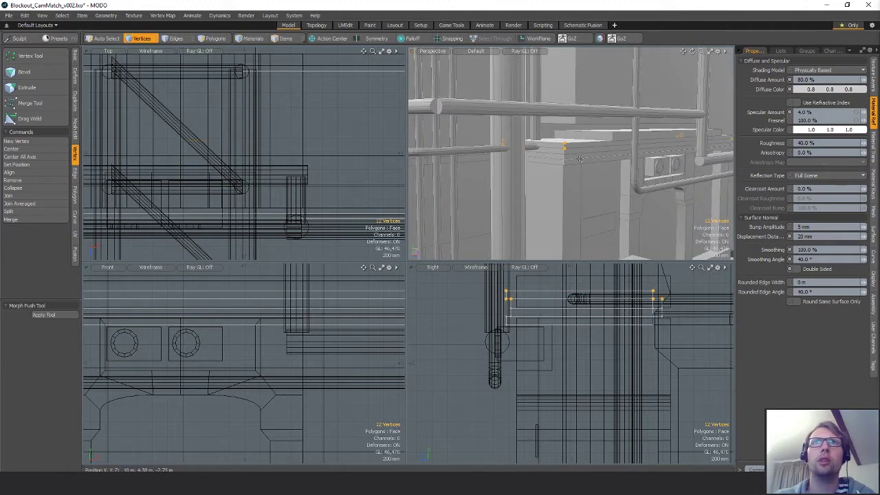
# Select the horizontal edge loop in the middle of the ledge's recessed band and remove it
pyautogui.press('space')
pyautogui.press('space')
pyautogui.click(570, 153)
pyautogui.press('space')
pyautogui.press('space')
pyautogui.click(570, 155)
pyautogui.press('BackSpace')
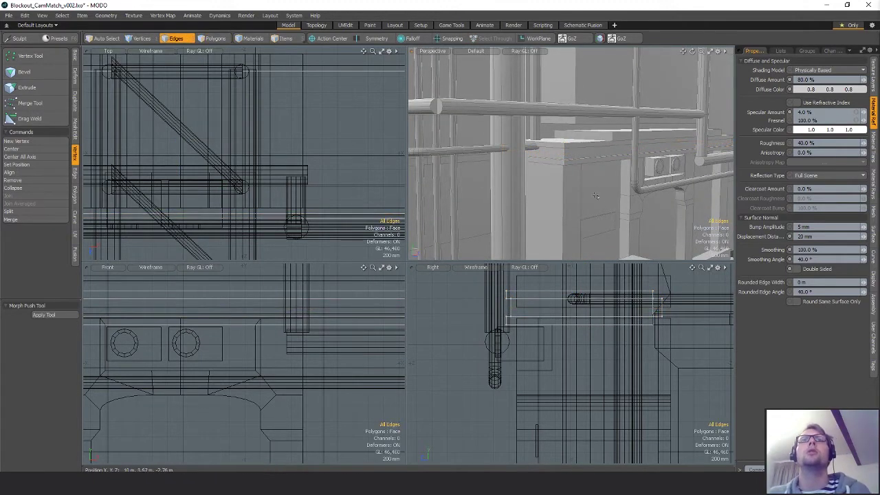
pyautogui.press('super')
pyautogui.keyDown('alt'); pyautogui.moveTo(603, 176); pyautogui.dragTo(533, 190); pyautogui.keyUp('alt')
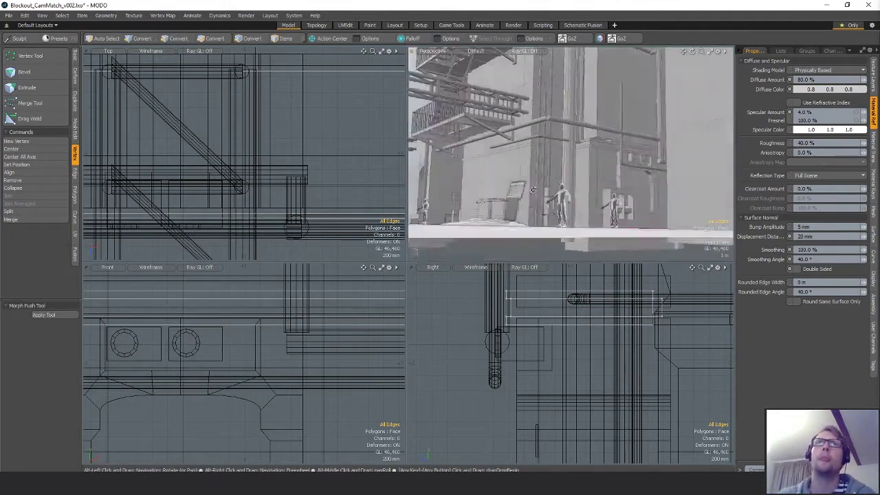
pyautogui.keyDown('alt'); pyautogui.moveTo(625, 178); pyautogui.dragTo(644, 159); pyautogui.keyUp('alt')
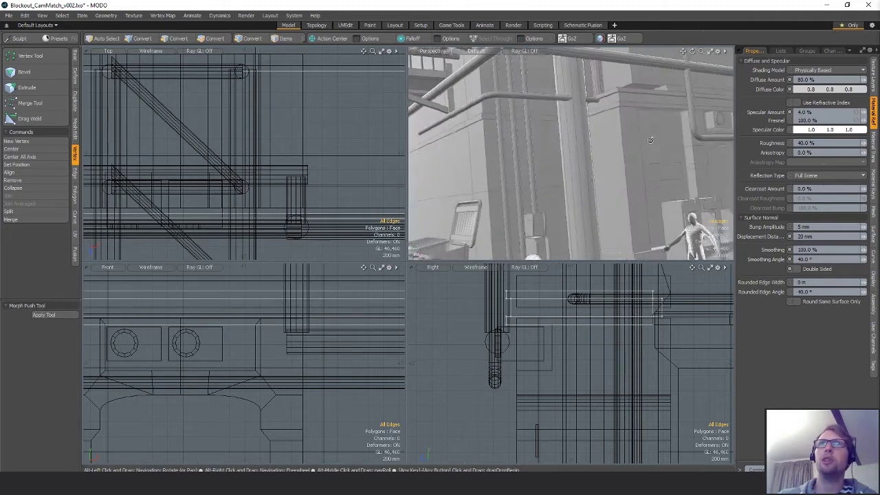
pyautogui.keyDown('alt'); pyautogui.moveTo(577, 186); pyautogui.dragTo(617, 142); pyautogui.keyUp('alt')
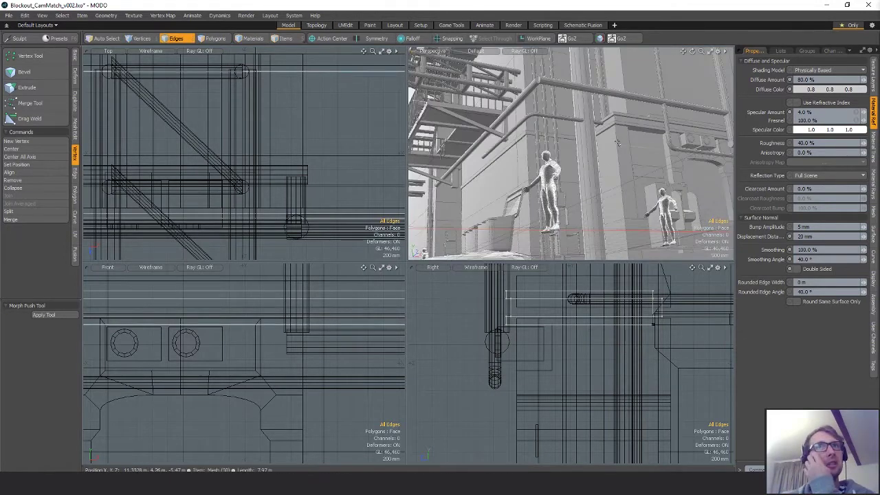
pyautogui.keyDown('alt'); pyautogui.moveTo(664, 176); pyautogui.dragTo(568, 151); pyautogui.keyUp('alt')
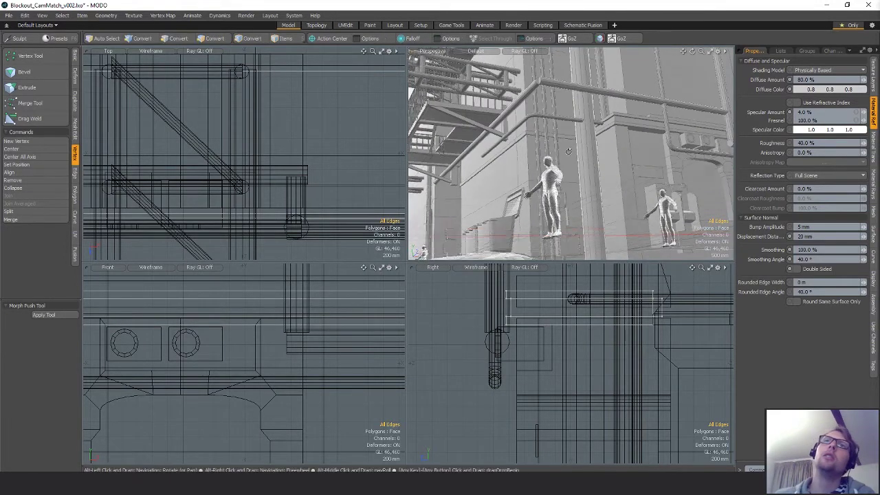
pyautogui.keyDown('alt'); pyautogui.moveTo(613, 124); pyautogui.dragTo(637, 152); pyautogui.keyUp('alt')
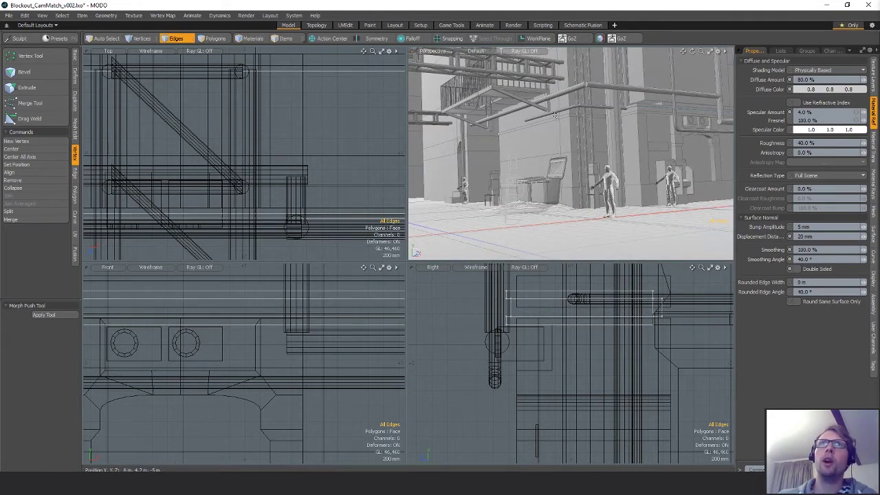
# Examine the overhead pipes, upper ledge and archway from several angles in the perspective view
pyautogui.keyDown('alt'); pyautogui.moveTo(655, 125); pyautogui.dragTo(545, 131); pyautogui.keyUp('alt')
pyautogui.keyDown('alt'); pyautogui.moveTo(603, 119); pyautogui.dragTo(528, 132); pyautogui.keyUp('alt')
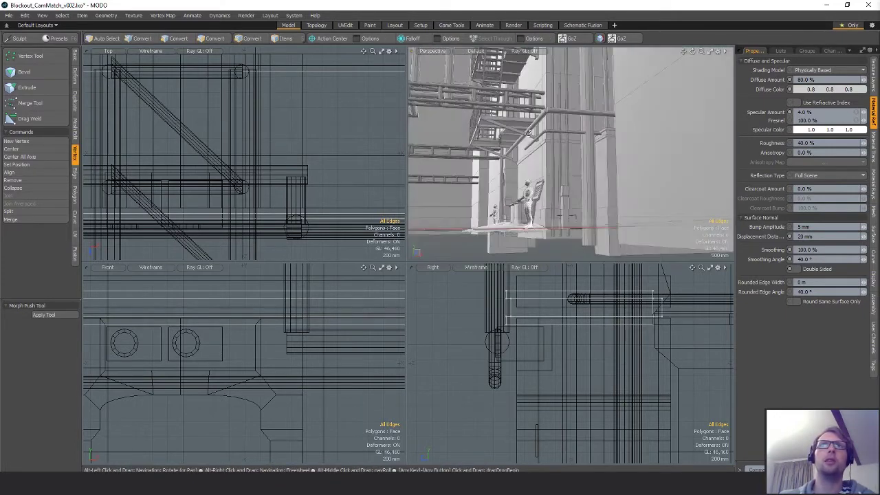
pyautogui.keyDown('alt'); pyautogui.moveTo(590, 135); pyautogui.dragTo(585, 153); pyautogui.keyUp('alt')
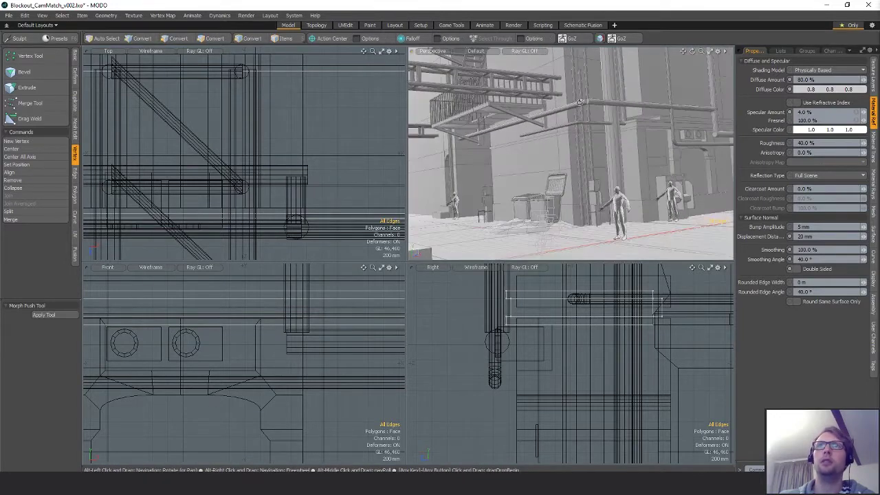
pyautogui.keyDown('alt'); pyautogui.moveTo(579, 102); pyautogui.dragTo(653, 156); pyautogui.keyUp('alt')
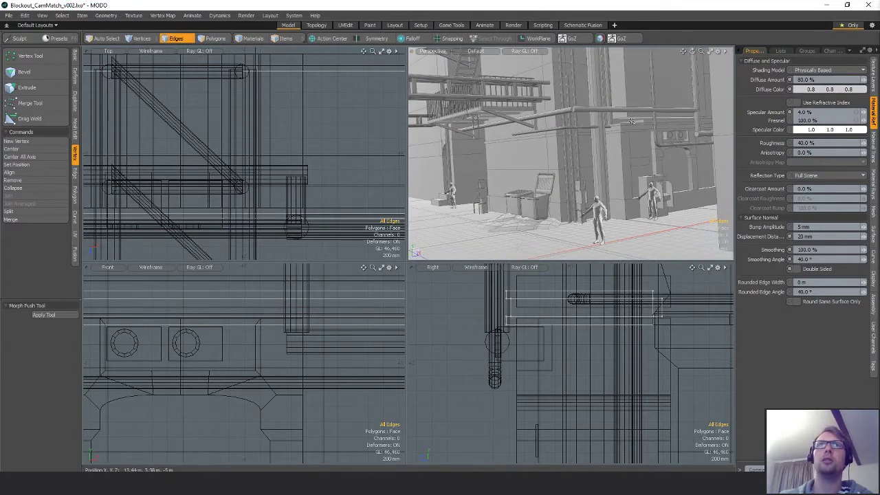
pyautogui.keyDown('alt'); pyautogui.moveTo(631, 121); pyautogui.dragTo(510, 93); pyautogui.keyUp('alt')
pyautogui.keyDown('alt'); pyautogui.moveTo(568, 130); pyautogui.dragTo(587, 125); pyautogui.keyUp('alt')
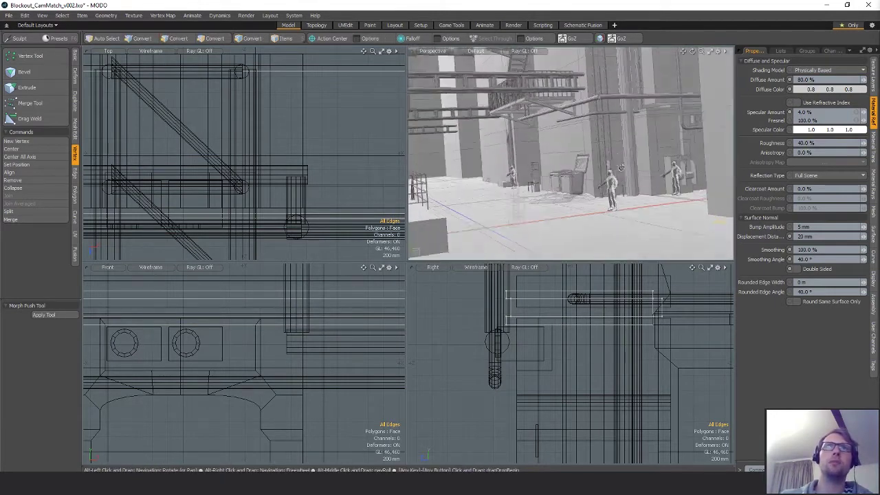
pyautogui.keyDown('alt'); pyautogui.moveTo(621, 167); pyautogui.dragTo(572, 158); pyautogui.keyUp('alt')
pyautogui.scroll(-3, 672, 149)
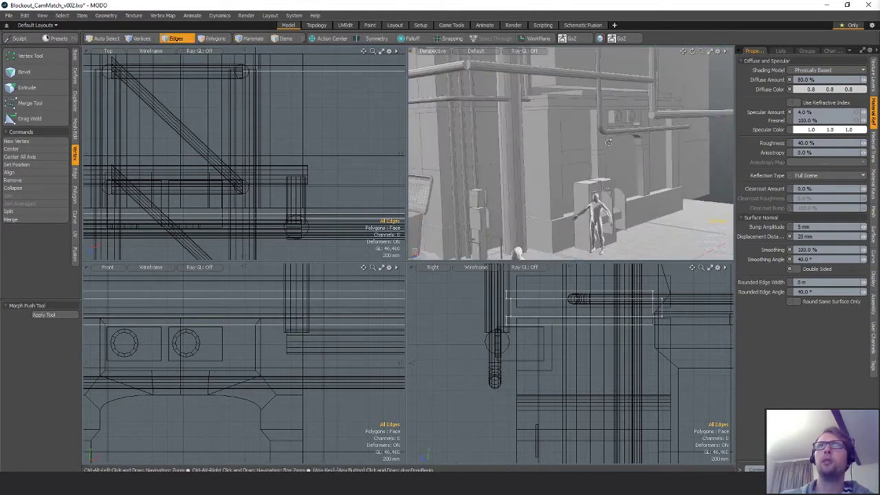
pyautogui.keyDown('alt'); pyautogui.moveTo(672, 148); pyautogui.dragTo(709, 149); pyautogui.keyUp('alt')
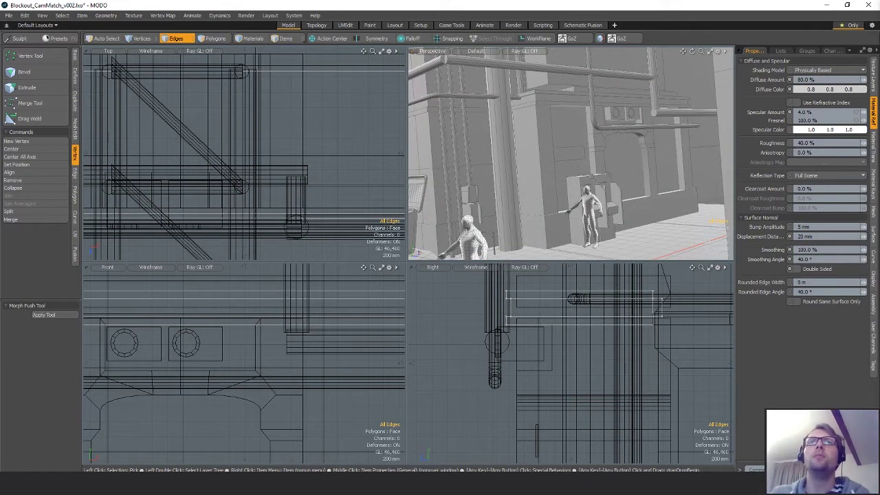
pyautogui.moveTo(625, 130)
pyautogui.keyDown('alt'); pyautogui.mouseDown()
pyautogui.moveTo(657, 126)
pyautogui.moveTo(621, 143)
pyautogui.mouseUp(); pyautogui.keyUp('alt')
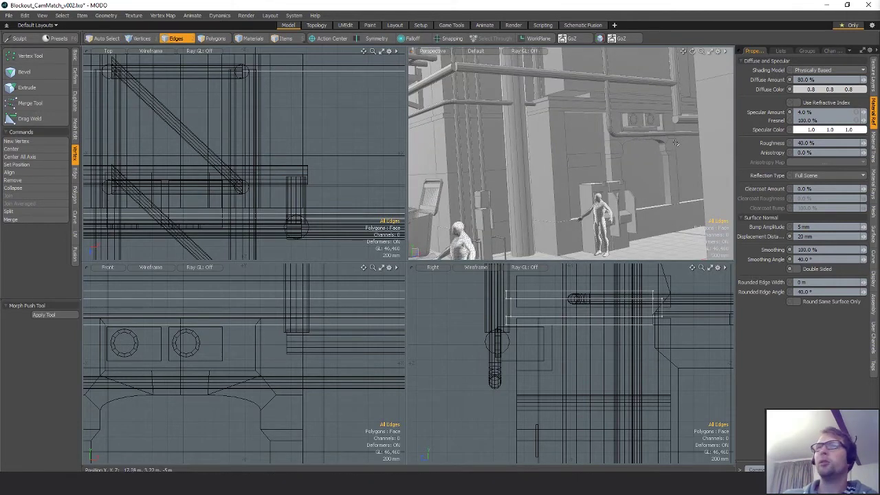
pyautogui.keyDown('alt'); pyautogui.moveTo(676, 143); pyautogui.dragTo(633, 159); pyautogui.keyUp('alt')
pyautogui.scroll(3, 643, 148)
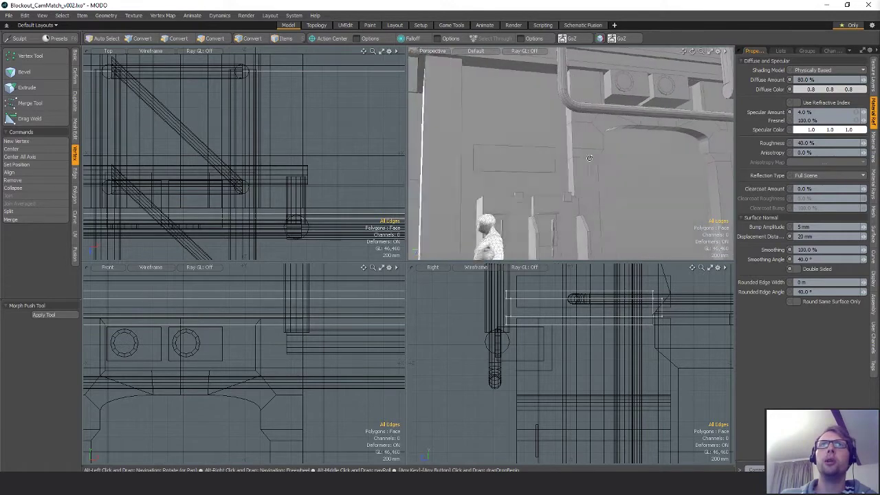
pyautogui.keyDown('alt'); pyautogui.moveTo(589, 158); pyautogui.dragTo(661, 113); pyautogui.keyUp('alt')
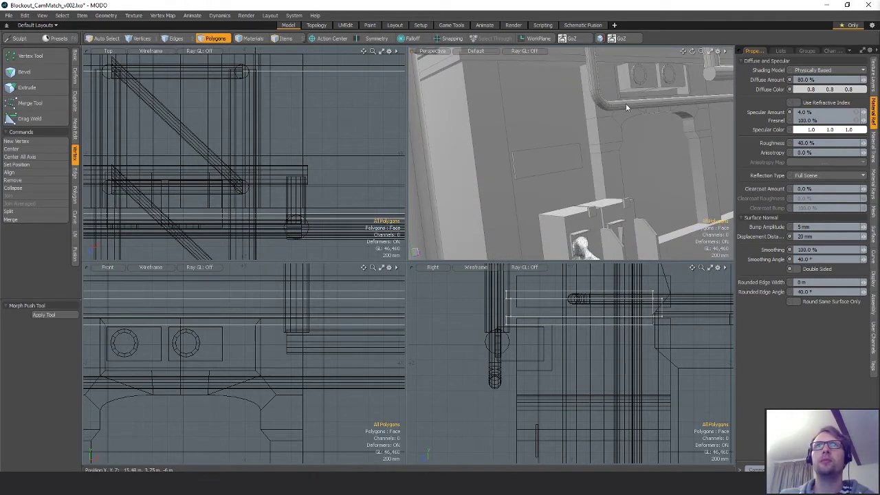
# Select the whole bent pipe running past the two round fixtures above the archway and move it up 40 mm in Y
pyautogui.press('5')
pyautogui.click(626, 107)
pyautogui.moveTo(626, 107)
pyautogui.keyDown('alt'); pyautogui.mouseDown()
pyautogui.moveTo(641, 105)
pyautogui.moveTo(627, 119)
pyautogui.mouseUp(); pyautogui.keyUp('alt')
pyautogui.press('3')
pyautogui.doubleClick(631, 108)
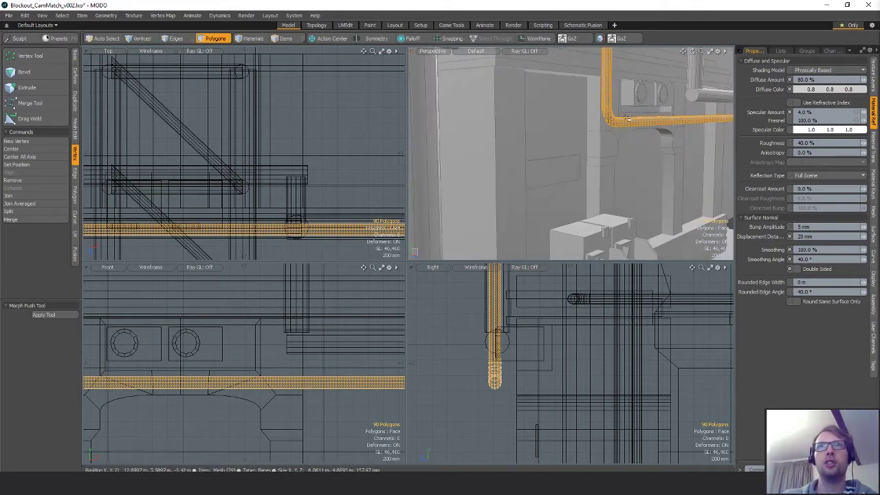
pyautogui.press('w')
pyautogui.moveTo(626, 88); pyautogui.dragTo(623, 76)
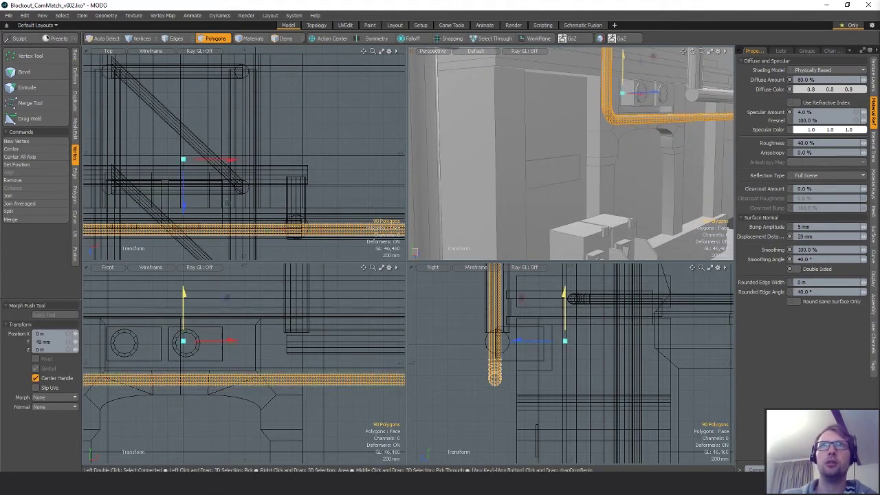
pyautogui.press('q')
# Select the 12 end vertices of the bent pipe's vertical run and raise them in Y to extend the pipe upward
pyautogui.click(669, 132)
pyautogui.keyDown('ctrl'); pyautogui.keyDown('alt'); pyautogui.moveTo(669, 132); pyautogui.dragTo(598, 141); pyautogui.keyUp('alt'); pyautogui.keyUp('ctrl')
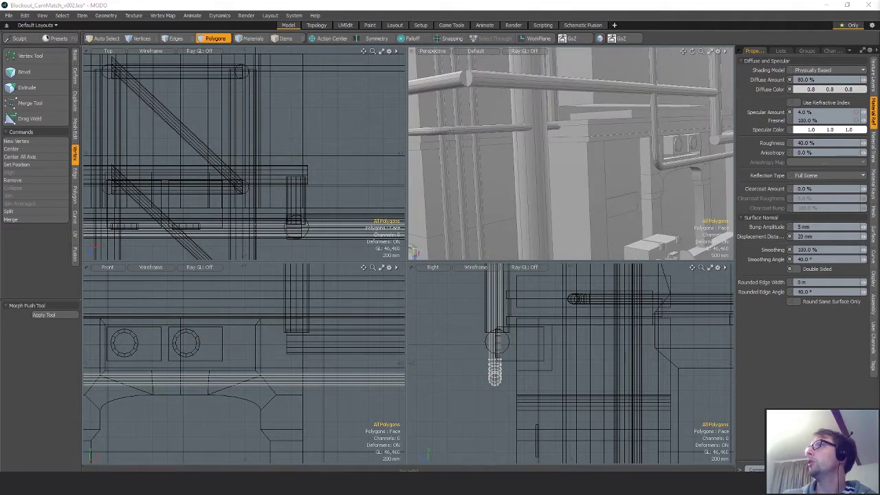
pyautogui.keyDown('ctrl'); pyautogui.keyDown('alt'); pyautogui.moveTo(639, 137); pyautogui.dragTo(620, 124); pyautogui.keyUp('alt'); pyautogui.keyUp('ctrl')
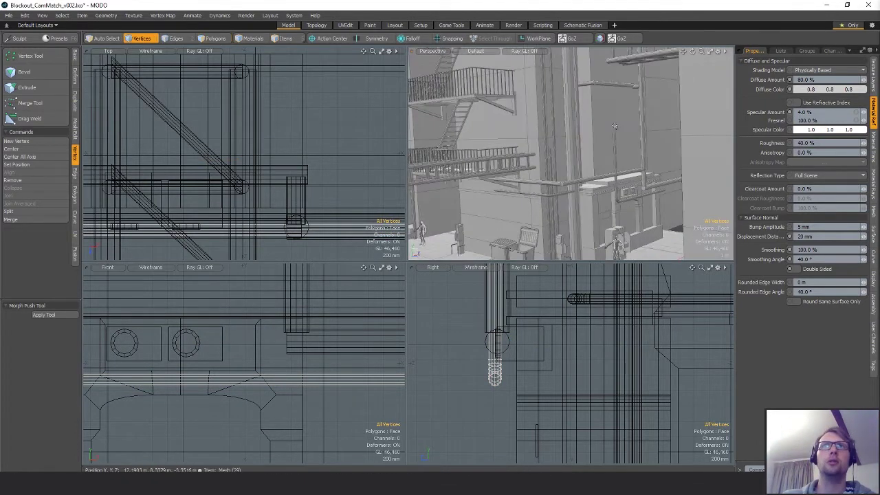
pyautogui.hotkey('shift', 'a')
pyautogui.scroll(-10, 542, 348)
pyautogui.keyDown('alt'); pyautogui.moveTo(548, 357); pyautogui.dragTo(615, 362); pyautogui.keyUp('alt')
pyautogui.scroll(-8, 617, 361)
pyautogui.press('w')
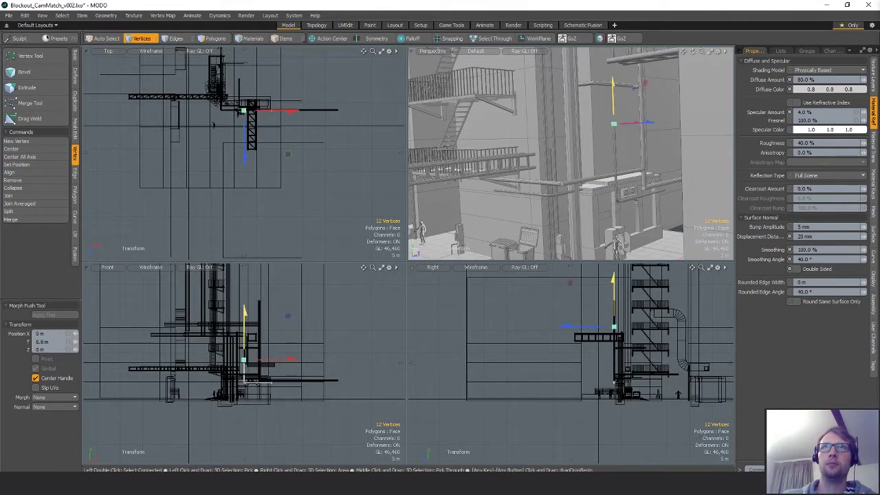
pyautogui.press('q')
# Select the whole thin pipe that wraps the building corner below the thicker pipe and move it about 1.19 m in Z
pyautogui.moveTo(520, 142)
pyautogui.keyDown('ctrl'); pyautogui.keyDown('alt'); pyautogui.mouseDown()
pyautogui.moveTo(564, 140)
pyautogui.moveTo(530, 155)
pyautogui.mouseUp(); pyautogui.keyUp('alt'); pyautogui.keyUp('ctrl')
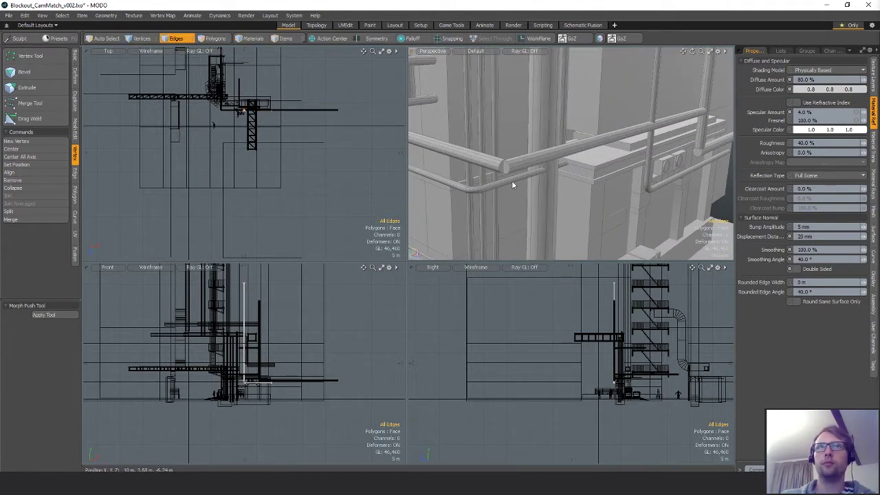
pyautogui.press('3')
pyautogui.doubleClick(509, 183)
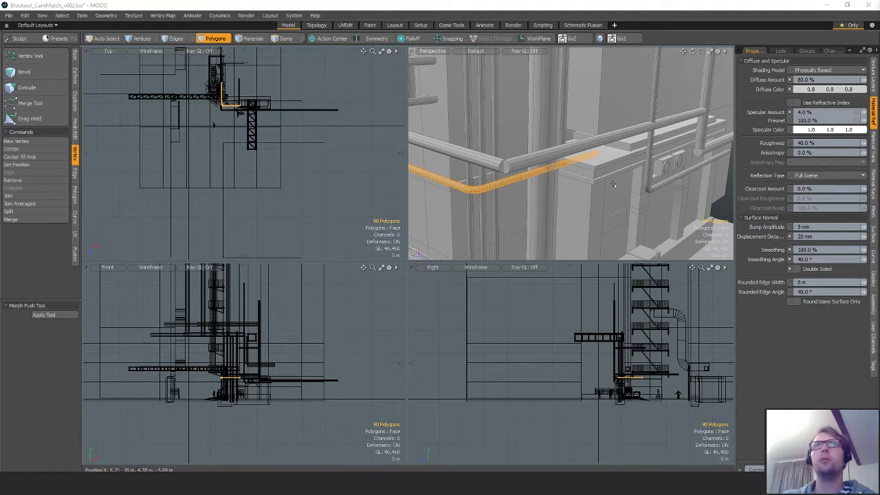
pyautogui.moveTo(516, 186)
pyautogui.keyDown('alt'); pyautogui.mouseDown()
pyautogui.moveTo(560, 180)
pyautogui.moveTo(522, 193)
pyautogui.mouseUp(); pyautogui.keyUp('alt')
pyautogui.press('w')
pyautogui.moveTo(515, 130); pyautogui.dragTo(545, 142)
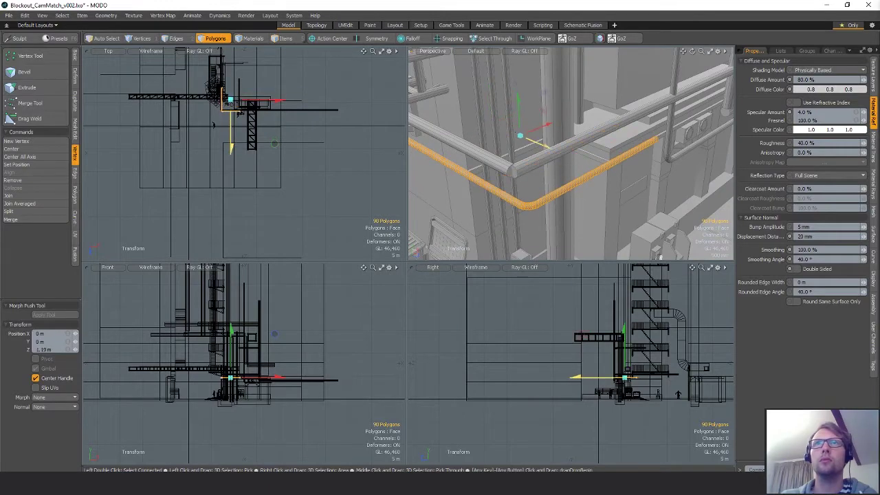
# Select the 12 vertices at the corner pipe's free end and move them 2.5 m in X to lengthen the straight run
pyautogui.scroll(6, 215, 102)
pyautogui.keyDown('alt'); pyautogui.keyDown('shift'); pyautogui.moveTo(371, 168); pyautogui.dragTo(216, 155); pyautogui.keyUp('shift'); pyautogui.keyUp('alt')
pyautogui.scroll(1, 216, 155)
pyautogui.press('q')
pyautogui.press('1')
pyautogui.moveTo(282, 149)
pyautogui.mouseDown(button='right')
pyautogui.moveTo(263, 180)
pyautogui.moveTo(301, 176)
pyautogui.mouseUp(button='right')
pyautogui.scroll(-3, 302, 178)
pyautogui.press('w')
pyautogui.moveTo(302, 177)
pyautogui.keyDown('alt'); pyautogui.keyDown('shift'); pyautogui.mouseDown()
pyautogui.moveTo(282, 176)
pyautogui.moveTo(413, 167)
pyautogui.mouseUp(); pyautogui.keyUp('shift'); pyautogui.keyUp('alt')
pyautogui.scroll(2, 280, 175)
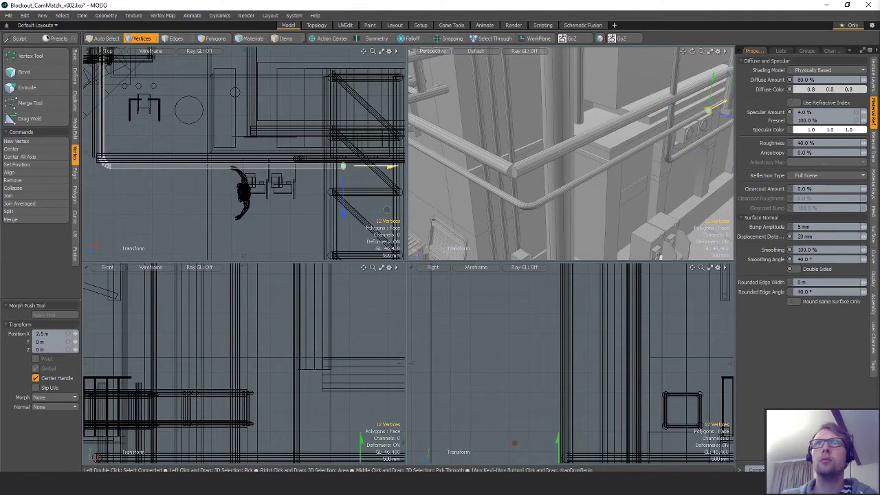
# Move the whole corner pipe back along Z, closer to the wall
pyautogui.press('space')
pyautogui.press('space')
pyautogui.press('space')
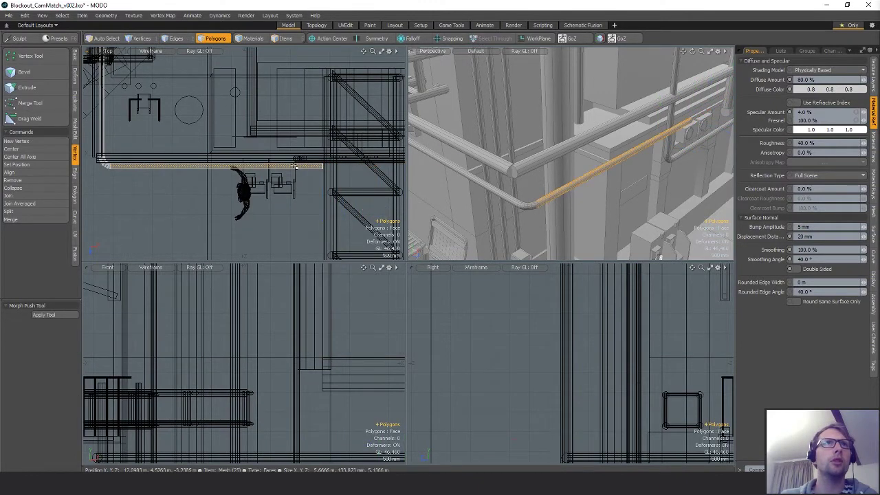
pyautogui.hotkey('shift', 'a')
pyautogui.press('w')
pyautogui.moveTo(315, 220); pyautogui.dragTo(316, 204)
pyautogui.scroll(2, 603, 183)
pyautogui.keyDown('alt'); pyautogui.moveTo(653, 176); pyautogui.dragTo(565, 168); pyautogui.keyUp('alt')
pyautogui.press('space')
# Select the bent vertical pipe in front of the round fixtures and scale it up to make it thicker
pyautogui.press('Escape')
pyautogui.press('5')
pyautogui.click(560, 182)
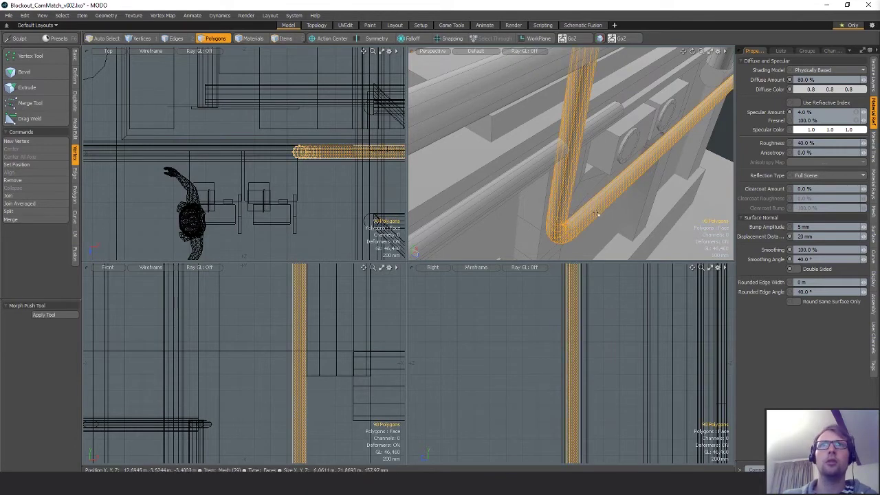
pyautogui.press('3')
pyautogui.press('r')
pyautogui.moveTo(569, 214); pyautogui.dragTo(629, 215)
pyautogui.press('w')
pyautogui.press('space')
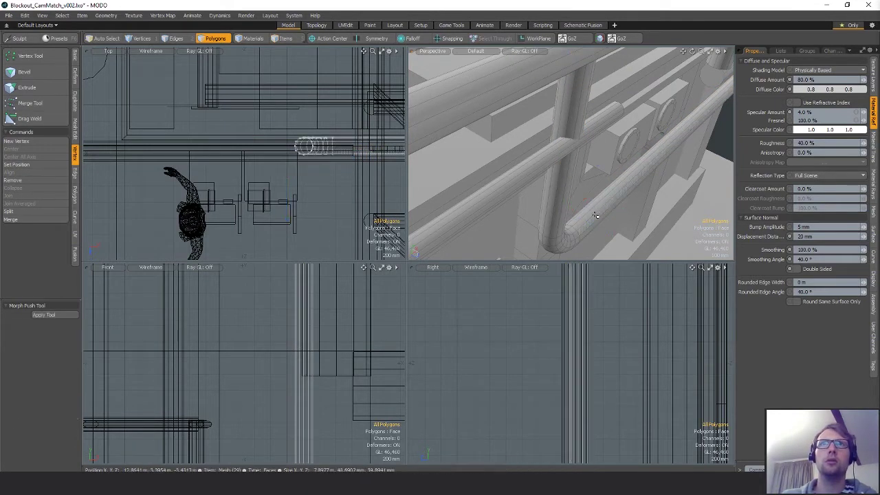
# Move the bent pipe 170 mm in Y and 60 mm in Z
pyautogui.keyDown('alt'); pyautogui.moveTo(571, 191); pyautogui.dragTo(571, 86); pyautogui.keyUp('alt')
pyautogui.press('w')
pyautogui.scroll(-3, 547, 88)
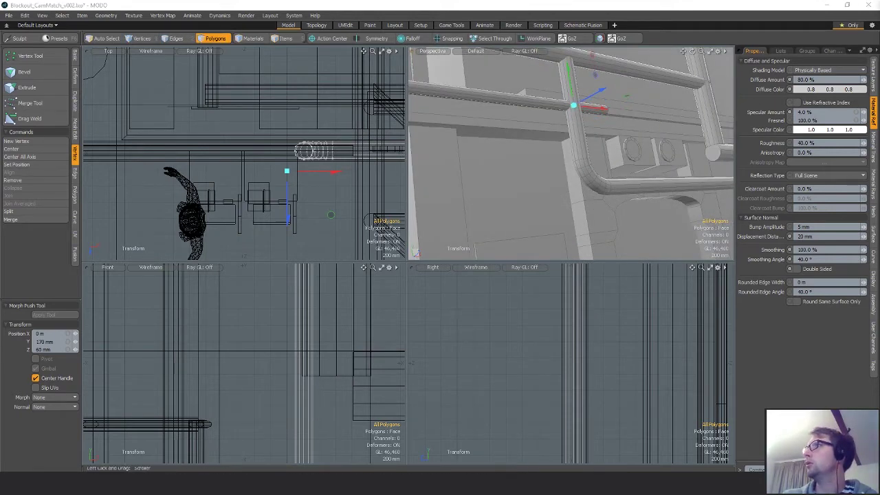
# Scale the bent pipe down to about 86.5 %
pyautogui.keyDown('alt'); pyautogui.moveTo(604, 153); pyautogui.dragTo(561, 165); pyautogui.keyUp('alt')
pyautogui.press('r')
pyautogui.scroll(3, 365, 135)
pyautogui.keyDown('alt'); pyautogui.moveTo(365, 135); pyautogui.dragTo(359, 124); pyautogui.keyUp('alt')
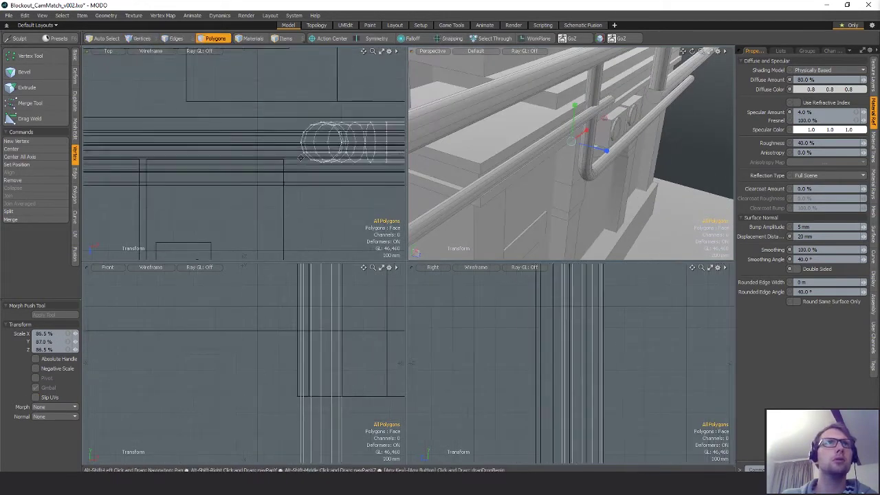
# Nudge the bent pipe slightly back along Z, closer to the ledge and archway
pyautogui.scroll(1, 358, 124)
pyautogui.press('w')
pyautogui.moveTo(574, 145)
pyautogui.keyDown('alt'); pyautogui.mouseDown()
pyautogui.moveTo(595, 143)
pyautogui.moveTo(567, 147)
pyautogui.mouseUp(); pyautogui.keyUp('alt')
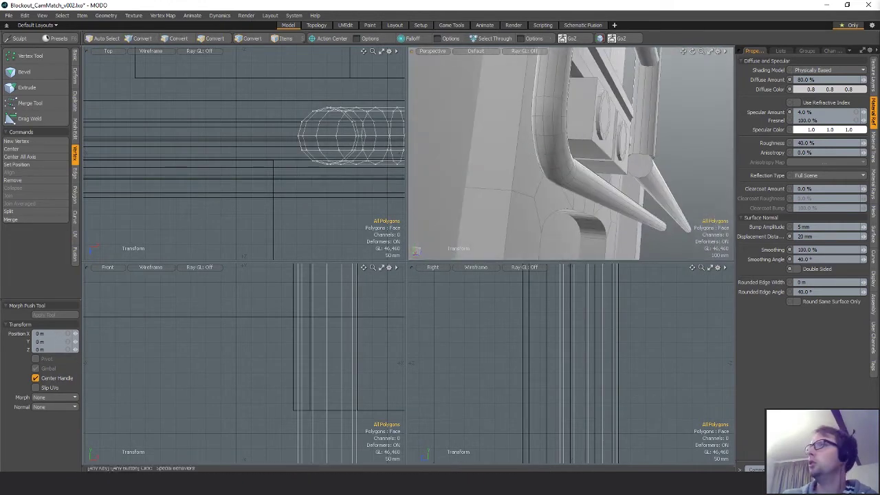
pyautogui.press('3')
pyautogui.keyDown('alt'); pyautogui.moveTo(700, 199); pyautogui.dragTo(671, 196); pyautogui.keyUp('alt')
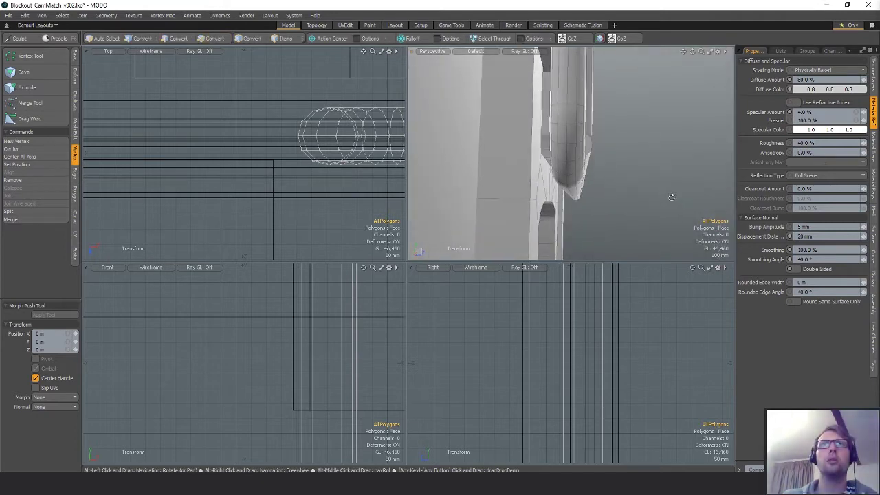
pyautogui.hotkey('shift', 'a')
pyautogui.scroll(3, 255, 160)
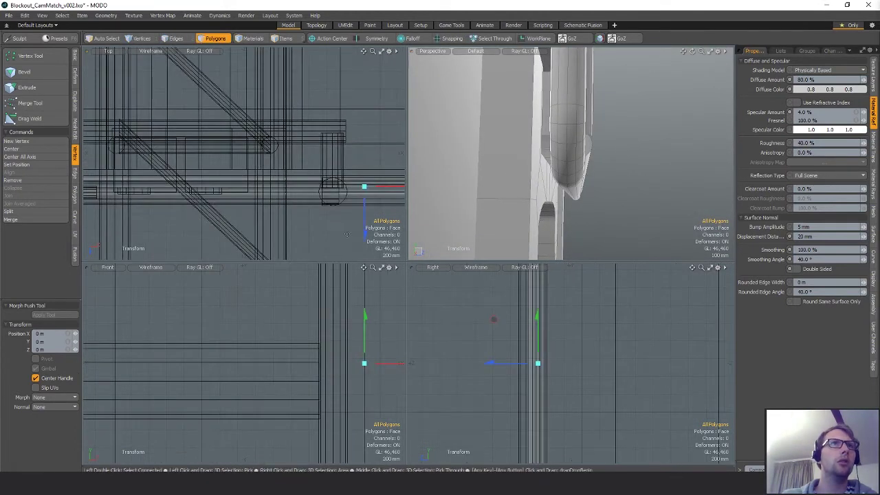
pyautogui.moveTo(363, 233); pyautogui.dragTo(365, 228)
pyautogui.keyDown('alt'); pyautogui.moveTo(587, 192); pyautogui.dragTo(548, 99); pyautogui.keyUp('alt')
pyautogui.press('space')
# Select the ledge mesh behind the pipes and nudge it slightly along Z
pyautogui.press('w')
pyautogui.scroll(-4, 541, 192)
pyautogui.press('space')
pyautogui.press('5')
pyautogui.press('3')
pyautogui.press('w')
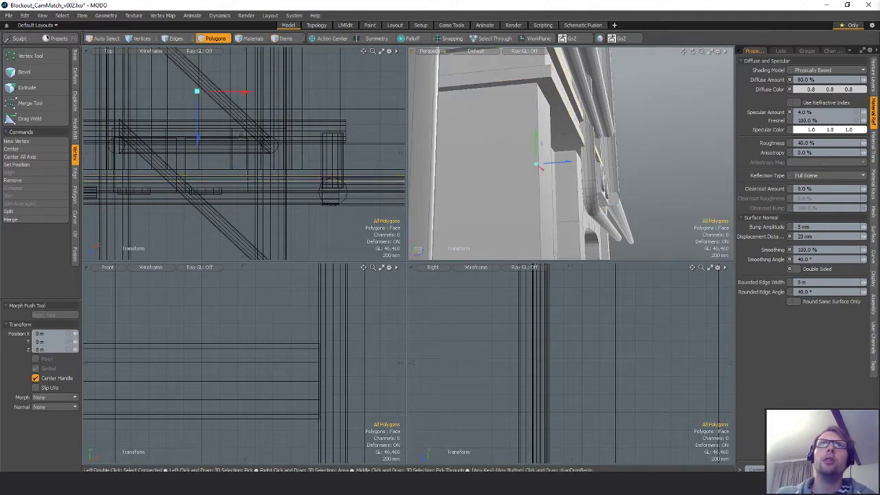
pyautogui.moveTo(615, 140); pyautogui.dragTo(595, 156)
pyautogui.press('space')
pyautogui.press('2')
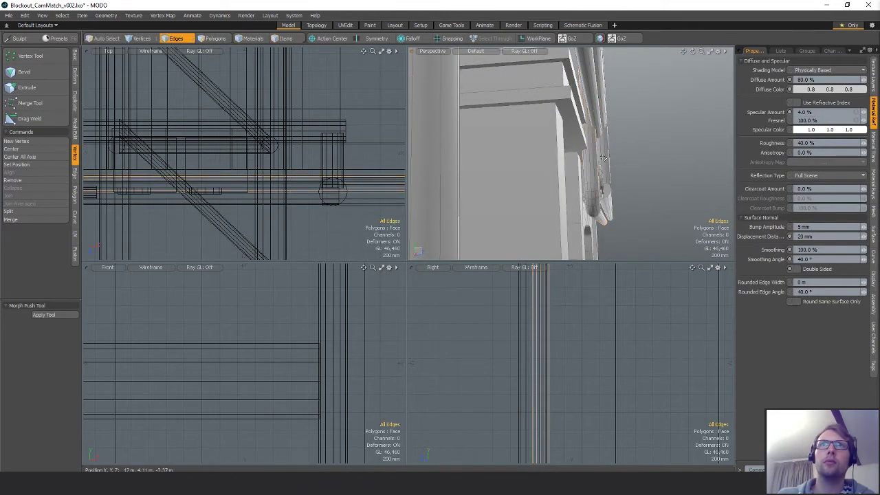
pyautogui.press('3')
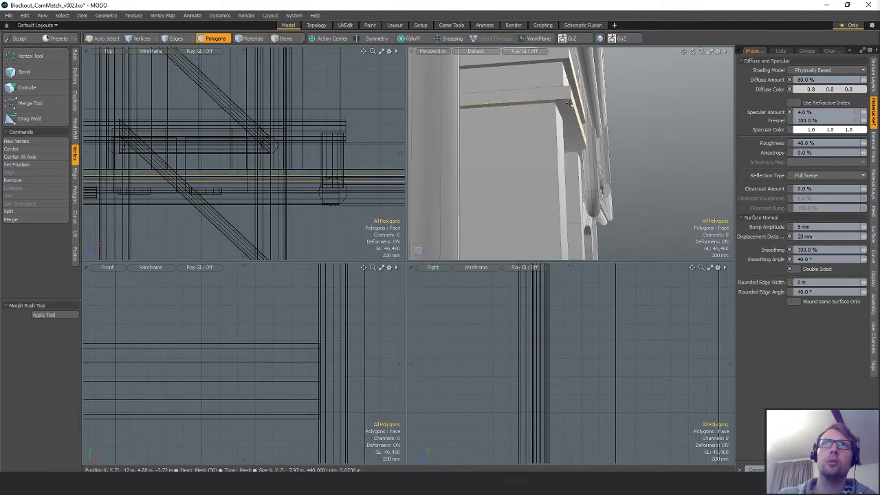
pyautogui.press('w')
pyautogui.click(639, 126)
pyautogui.moveTo(654, 128); pyautogui.dragTo(653, 129)
pyautogui.press('space')
# Select the bent pipe beside the ledge, undo the last change and shift the pipe along Z to refine its spacing
pyautogui.press('5')
pyautogui.click(608, 156)
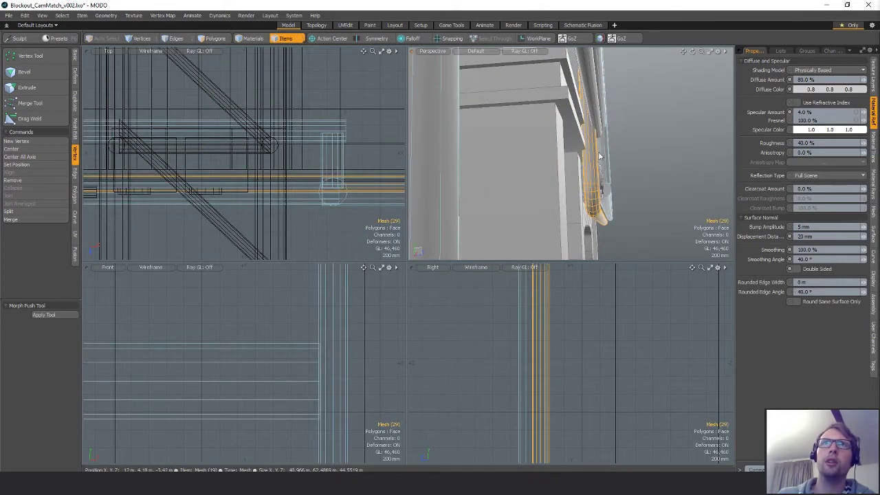
pyautogui.press('3')
pyautogui.press('w')
pyautogui.hotkey('ctrl', 'z')
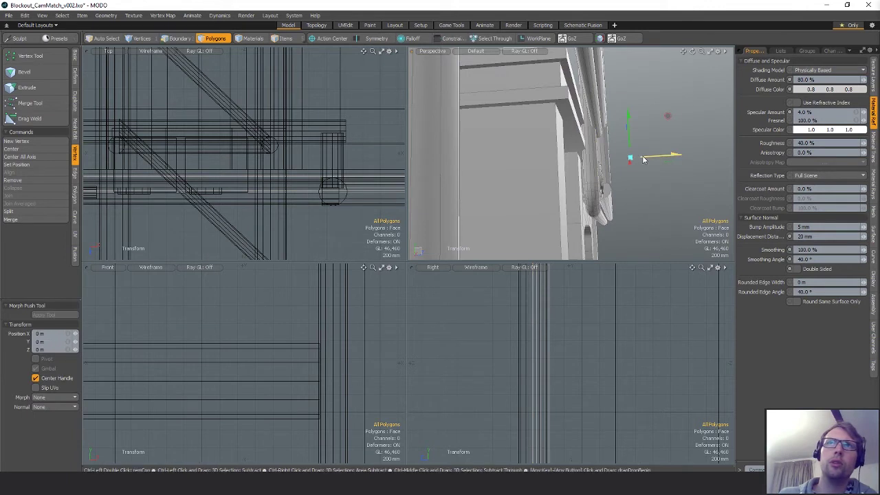
pyautogui.moveTo(642, 159); pyautogui.dragTo(584, 138)
pyautogui.press('q')
pyautogui.press('5')
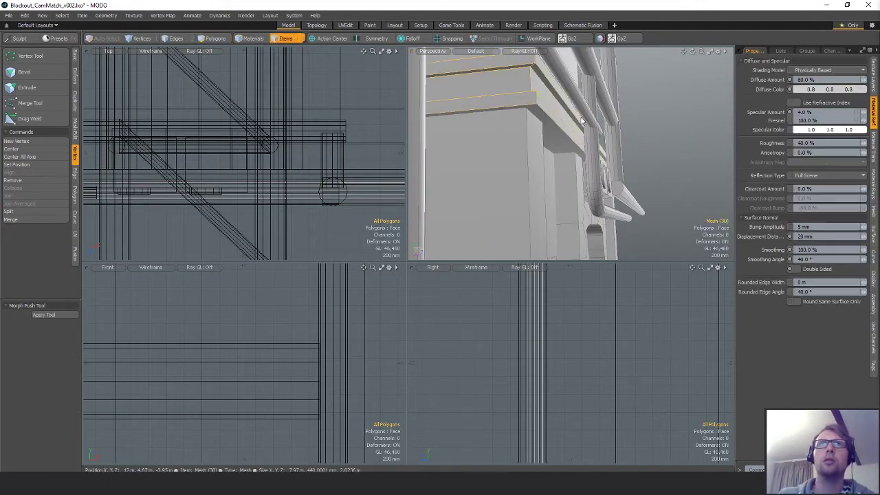
pyautogui.click(548, 115)
pyautogui.press('3')
pyautogui.press('w')
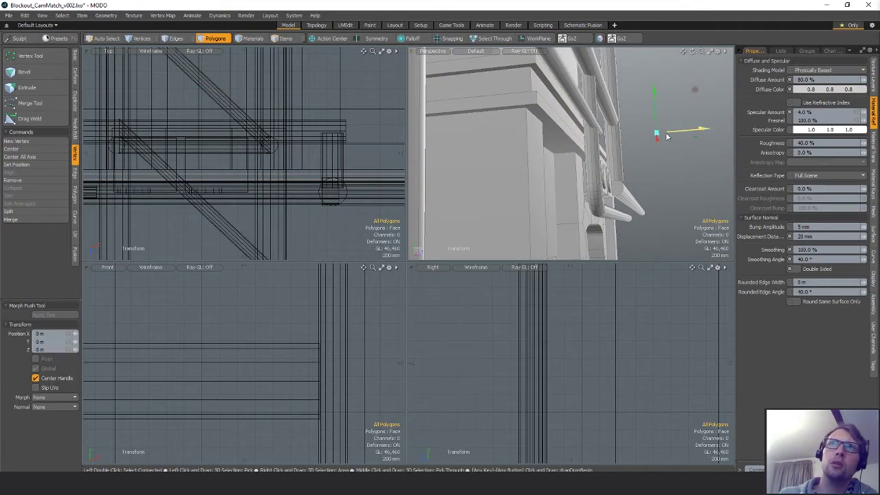
pyautogui.press('space')
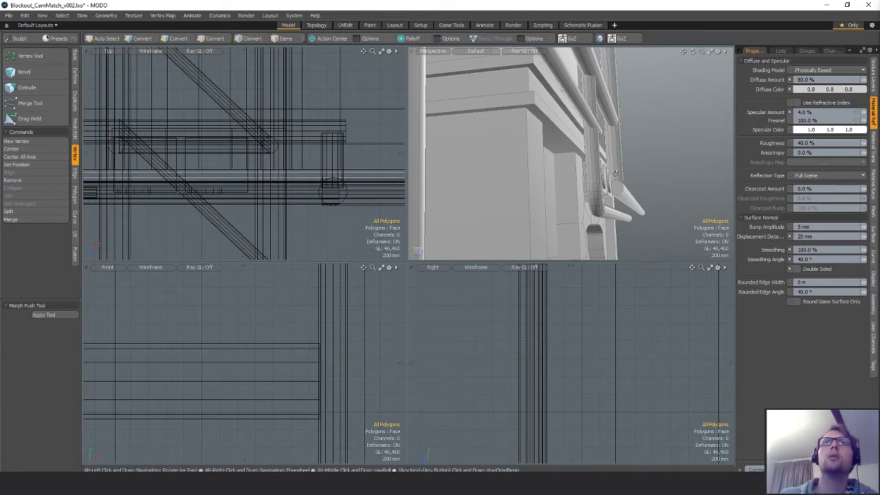
# Select the whole lower bent pipe and snap it into line with the vertical pipe in the top view
pyautogui.keyDown('alt'); pyautogui.moveTo(615, 173); pyautogui.dragTo(572, 165); pyautogui.keyUp('alt')
pyautogui.click(565, 181)
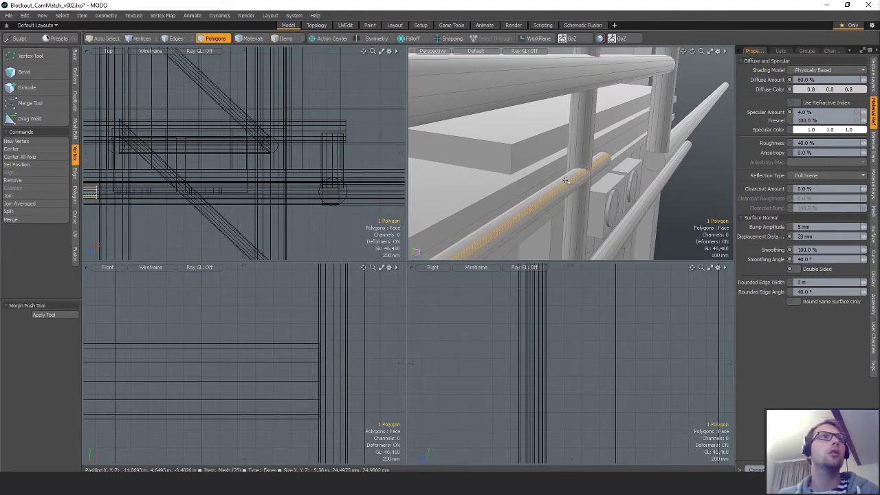
pyautogui.doubleClick(565, 181)
pyautogui.keyDown('alt'); pyautogui.moveTo(130, 175); pyautogui.dragTo(303, 178); pyautogui.keyUp('alt')
pyautogui.scroll(5, 279, 173)
pyautogui.keyDown('alt'); pyautogui.moveTo(259, 214); pyautogui.dragTo(290, 180); pyautogui.keyUp('alt')
pyautogui.press('x')
pyautogui.press('w')
pyautogui.moveTo(393, 224); pyautogui.dragTo(182, 176)
pyautogui.press('q')
pyautogui.keyDown('alt'); pyautogui.moveTo(707, 173); pyautogui.dragTo(550, 180); pyautogui.keyUp('alt')
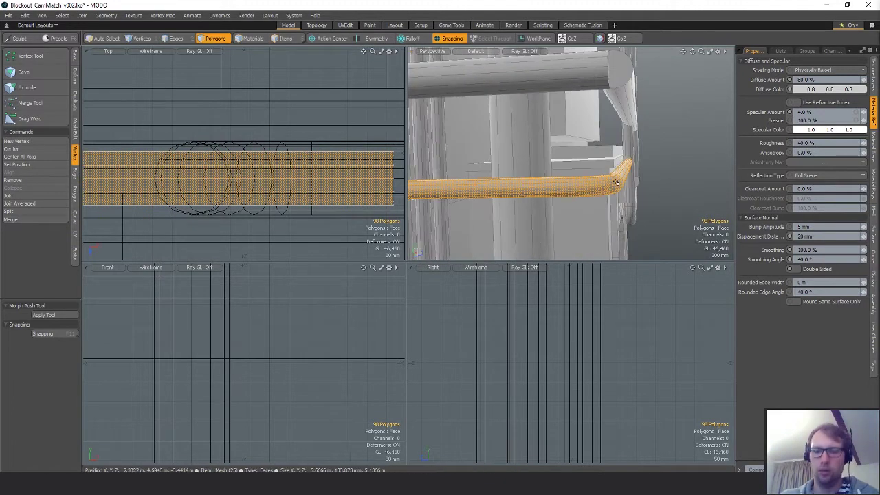
# Shift the lower bent pipe along X and snap it about 150 mm along Z onto the vertical pipe's centre line
pyautogui.press('x')
pyautogui.scroll(-5, 524, 181)
pyautogui.scroll(3, 529, 178)
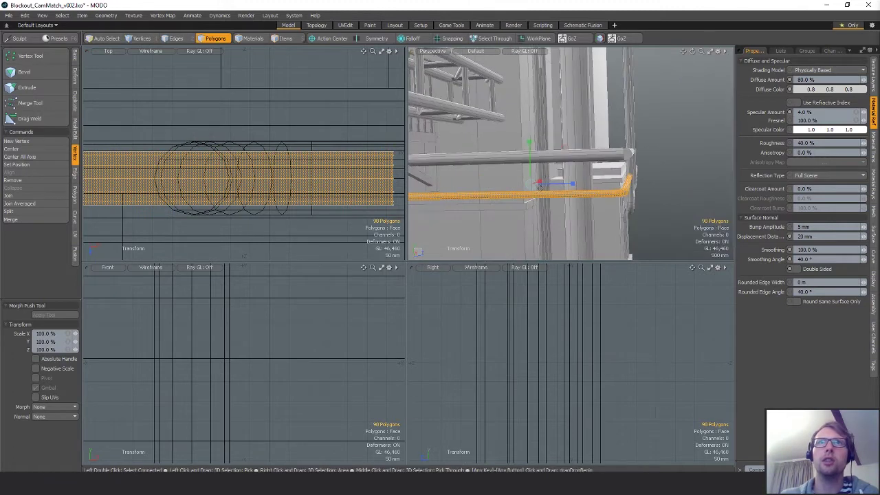
pyautogui.moveTo(533, 185); pyautogui.dragTo(529, 189)
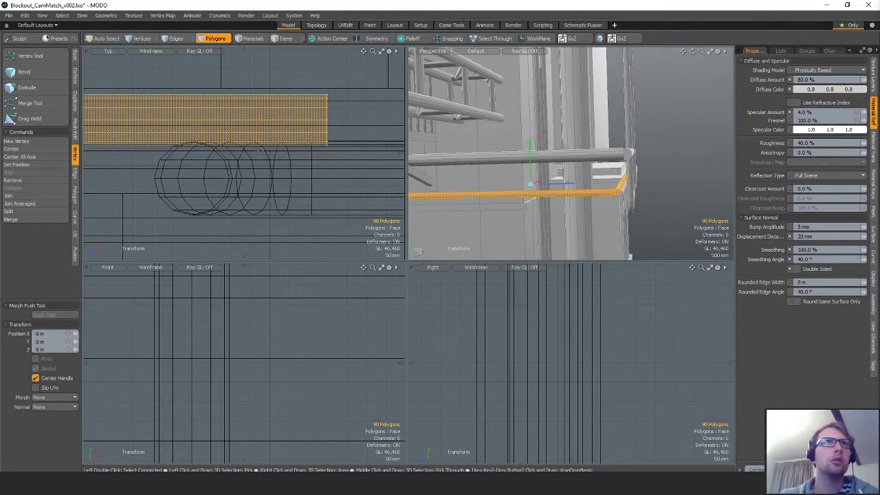
pyautogui.press('space')
pyautogui.press('w')
pyautogui.press('x')
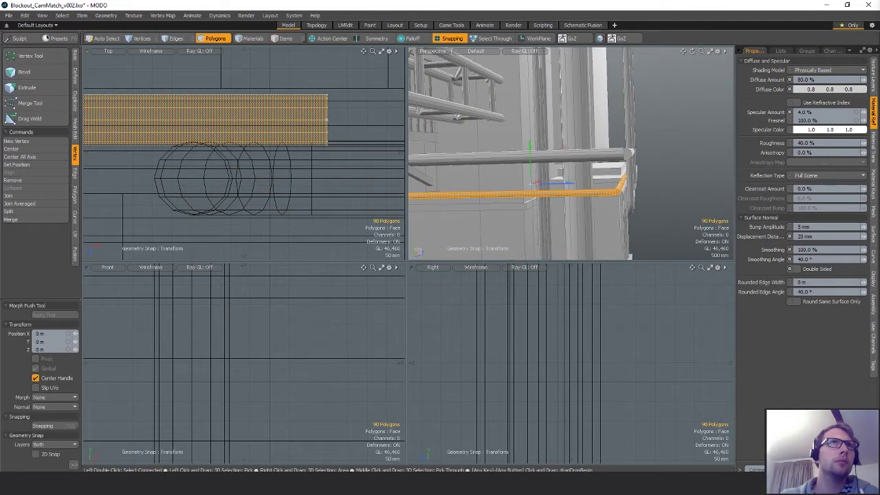
pyautogui.moveTo(327, 146); pyautogui.dragTo(328, 204)
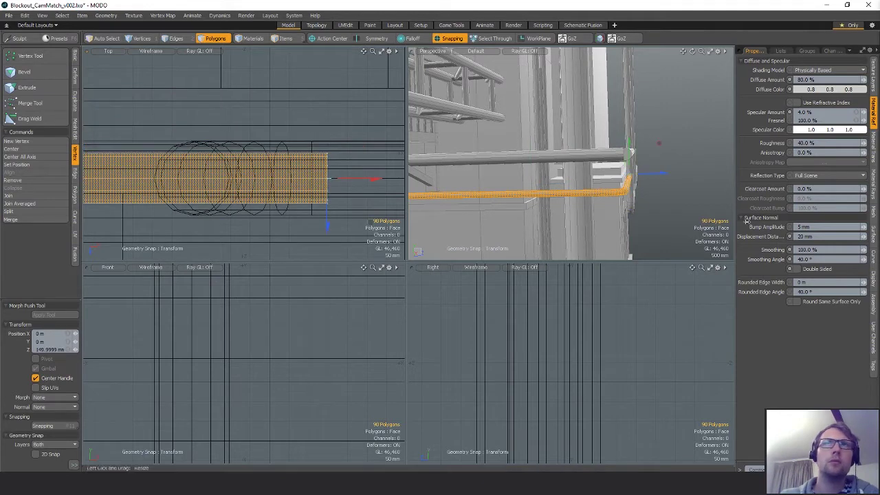
# Snap the bent pipe's 12 end vertices by -150 mm along X so the end sits inside the vertical pipe
pyautogui.moveTo(591, 179)
pyautogui.keyDown('alt'); pyautogui.mouseDown()
pyautogui.moveTo(625, 192)
pyautogui.moveTo(687, 151)
pyautogui.moveTo(541, 141)
pyautogui.moveTo(600, 169)
pyautogui.mouseUp(); pyautogui.keyUp('alt')
pyautogui.press('space')
pyautogui.press('1')
pyautogui.moveTo(331, 127)
pyautogui.mouseDown(button='right')
pyautogui.moveTo(414, 210)
pyautogui.moveTo(419, 198)
pyautogui.mouseUp(button='right')
pyautogui.press('w')
pyautogui.press('x')
pyautogui.keyDown('alt'); pyautogui.moveTo(611, 164); pyautogui.dragTo(680, 185); pyautogui.keyUp('alt')
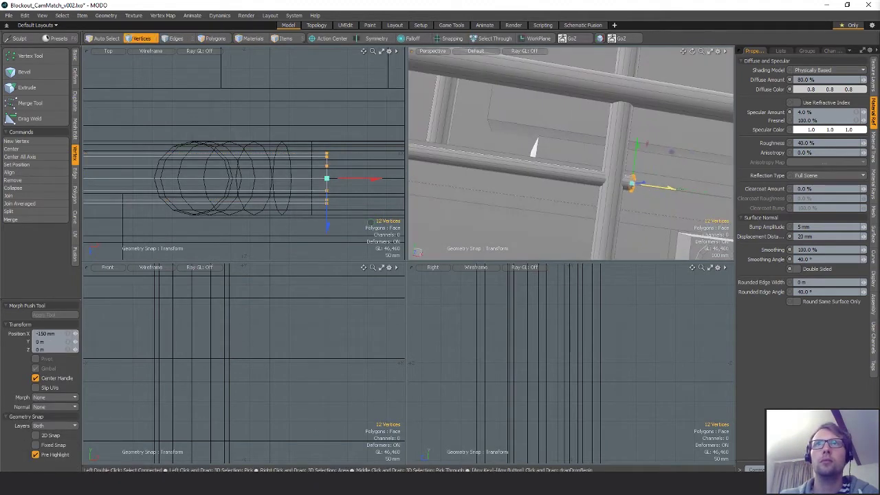
pyautogui.press('space')
pyautogui.click(507, 140)
pyautogui.scroll(-5, 507, 140)
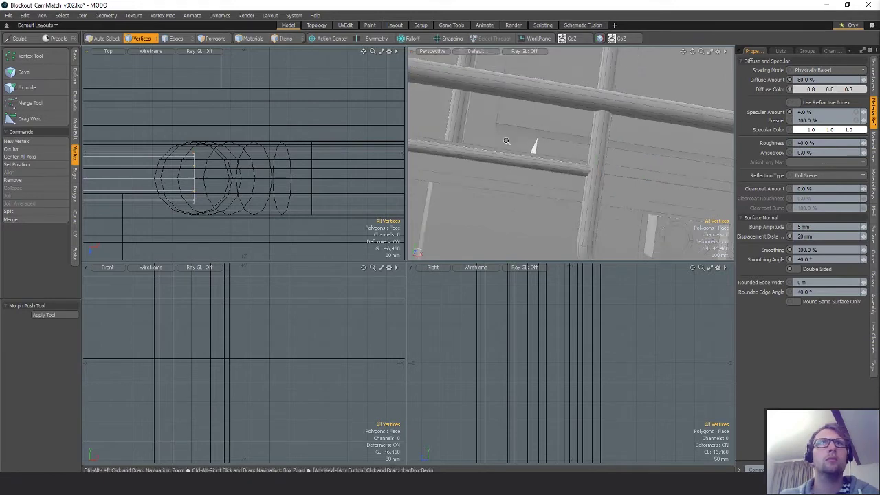
# Delete both segments of the straight horizontal pipe running above the lower bent pipe
pyautogui.keyDown('alt'); pyautogui.moveTo(509, 140); pyautogui.dragTo(639, 153); pyautogui.keyUp('alt')
pyautogui.keyDown('ctrl'); pyautogui.keyDown('alt'); pyautogui.moveTo(639, 153); pyautogui.dragTo(578, 157); pyautogui.keyUp('alt'); pyautogui.keyUp('ctrl')
pyautogui.press('space')
pyautogui.press('space')
pyautogui.press('5')
pyautogui.click(578, 156)
pyautogui.press('3')
pyautogui.doubleClick(579, 156)
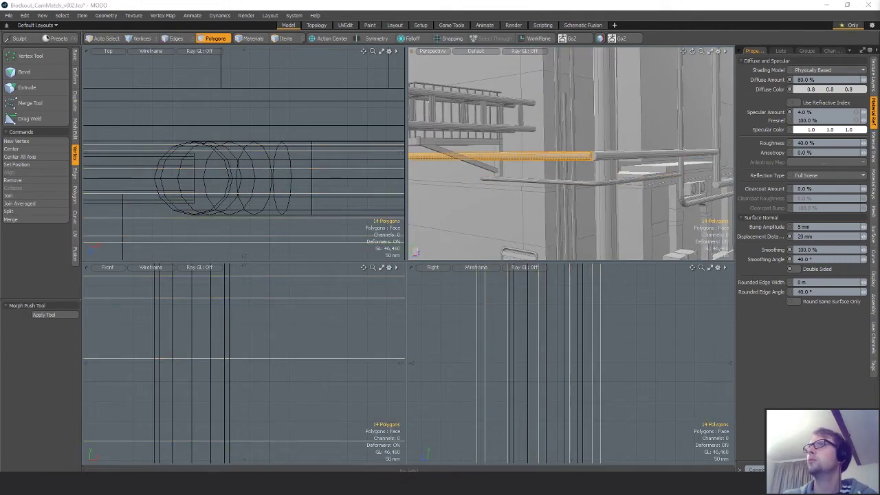
pyautogui.keyDown('shift'); pyautogui.doubleClick(612, 156); pyautogui.keyUp('shift')
pyautogui.press('Delete')
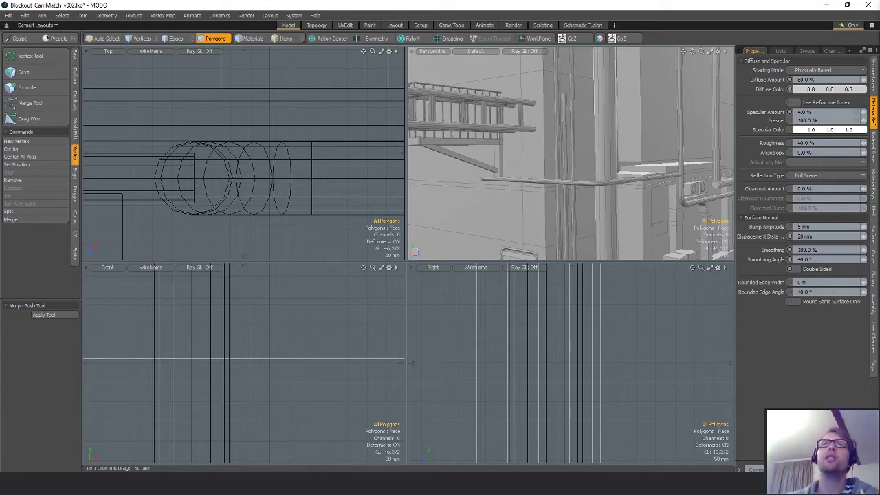
# Select the ledge, wall and base meshes behind the bent pipe and activate polygon selection on them
pyautogui.keyDown('alt'); pyautogui.moveTo(522, 165); pyautogui.dragTo(562, 168); pyautogui.keyUp('alt')
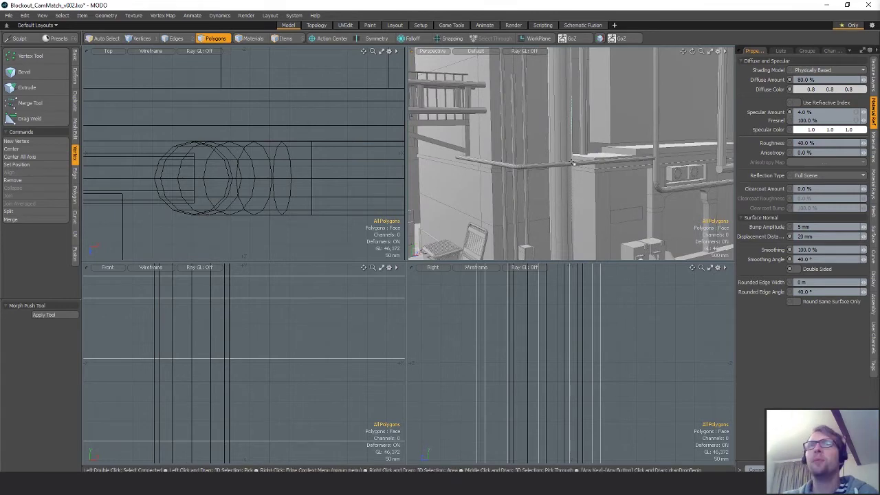
pyautogui.keyDown('alt'); pyautogui.moveTo(595, 178); pyautogui.dragTo(715, 225); pyautogui.keyUp('alt')
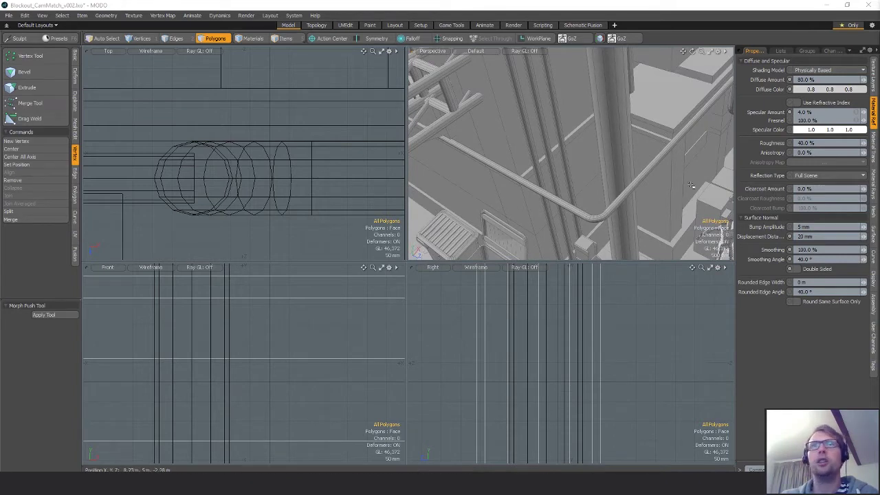
pyautogui.keyDown('alt'); pyautogui.moveTo(691, 185); pyautogui.dragTo(649, 193); pyautogui.keyUp('alt')
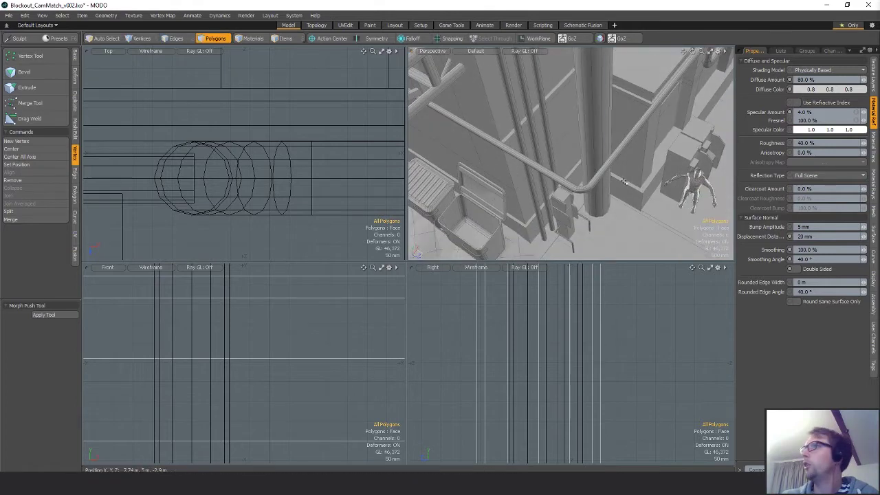
pyautogui.keyDown('alt'); pyautogui.keyDown('shift'); pyautogui.moveTo(655, 130); pyautogui.dragTo(587, 167); pyautogui.keyUp('shift'); pyautogui.keyUp('alt')
pyautogui.press('5')
pyautogui.click(567, 130)
pyautogui.keyDown('shift'); pyautogui.click(564, 177); pyautogui.keyUp('shift')
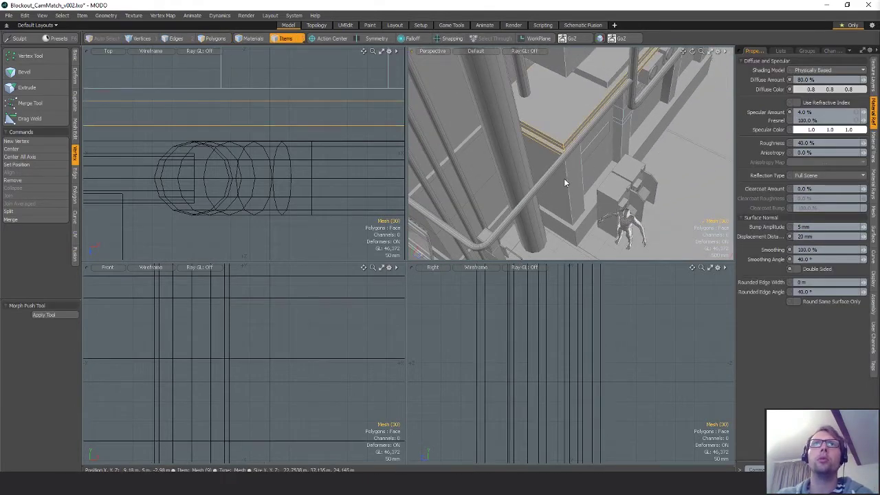
pyautogui.keyDown('alt'); pyautogui.moveTo(594, 148); pyautogui.dragTo(590, 177); pyautogui.keyUp('alt')
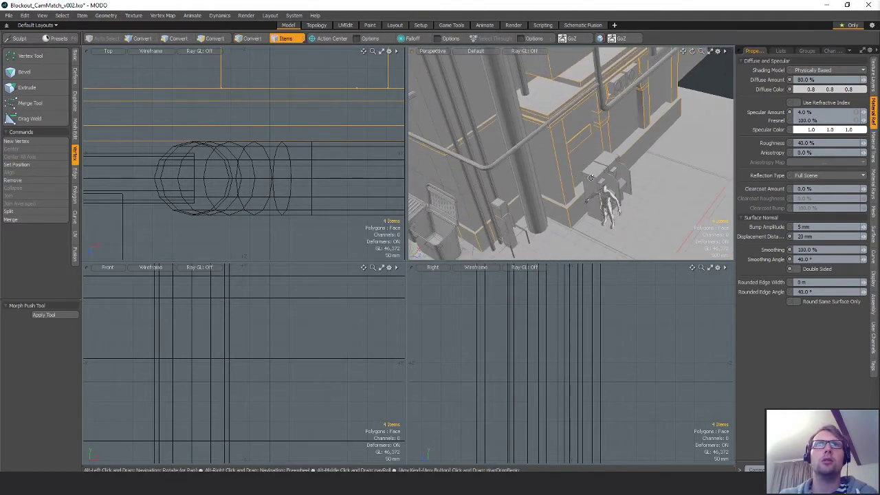
pyautogui.press('3')
pyautogui.scroll(-7, 240, 137)
pyautogui.keyDown('alt'); pyautogui.moveTo(240, 138); pyautogui.dragTo(270, 152); pyautogui.keyUp('alt')
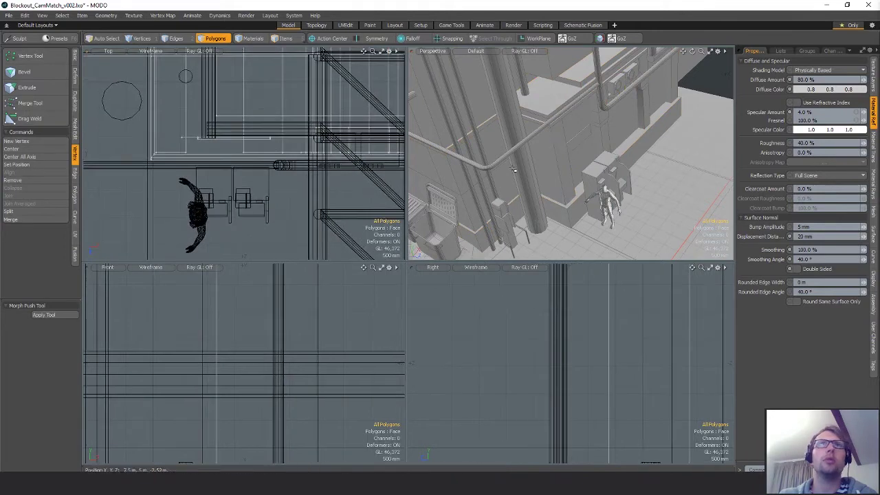
# Select the connected polygons of the wall, ledge and base behind the bent pipe, refining the selection around the base
pyautogui.moveTo(567, 110); pyautogui.dragTo(573, 195)
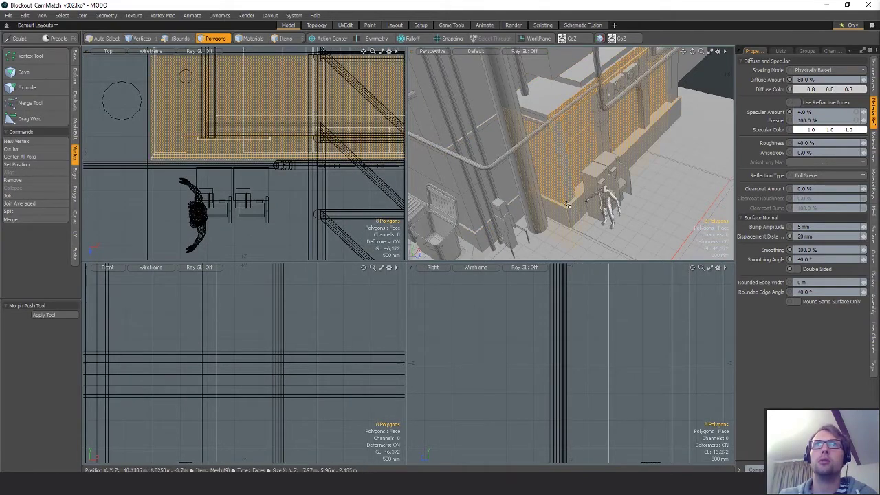
pyautogui.press(']')
pyautogui.keyDown('alt'); pyautogui.moveTo(648, 156); pyautogui.dragTo(632, 172); pyautogui.keyUp('alt')
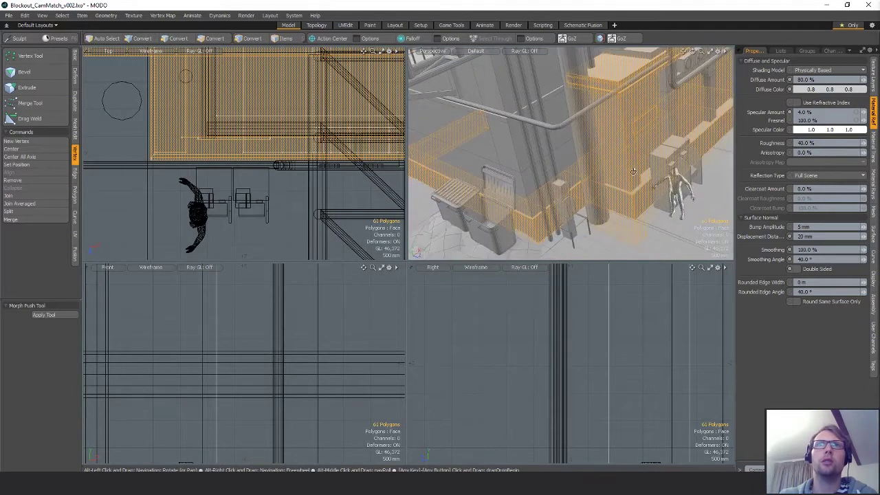
pyautogui.keyDown('alt'); pyautogui.keyDown('shift'); pyautogui.moveTo(663, 140); pyautogui.dragTo(654, 148); pyautogui.keyUp('shift'); pyautogui.keyUp('alt')
pyautogui.click(560, 211)
pyautogui.click(631, 208)
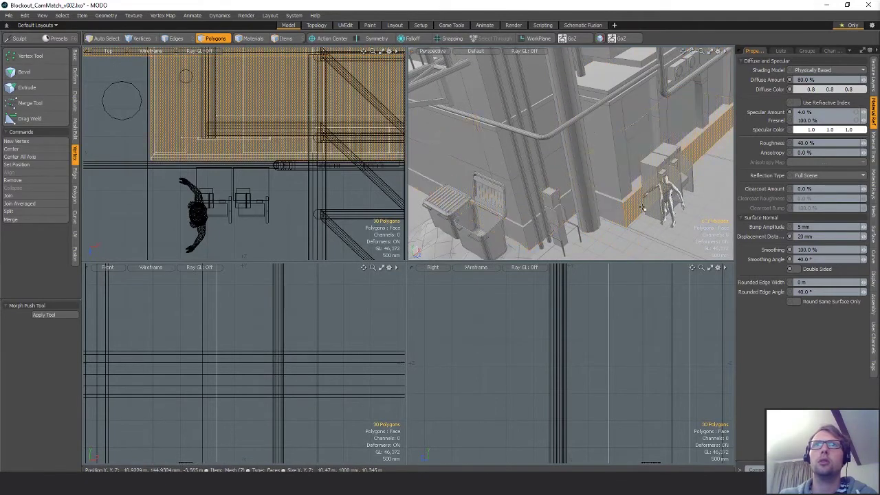
pyautogui.click(636, 209)
pyautogui.doubleClick(703, 204)
# Try cutting the selected wall and base polygons
pyautogui.hotkey('ctrl', 'x')
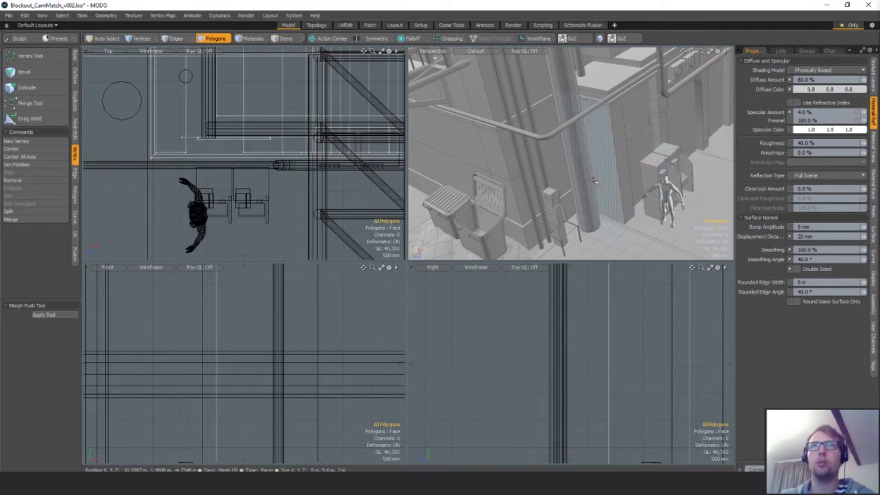
pyautogui.press('5')
pyautogui.click(654, 116)
pyautogui.press('3')
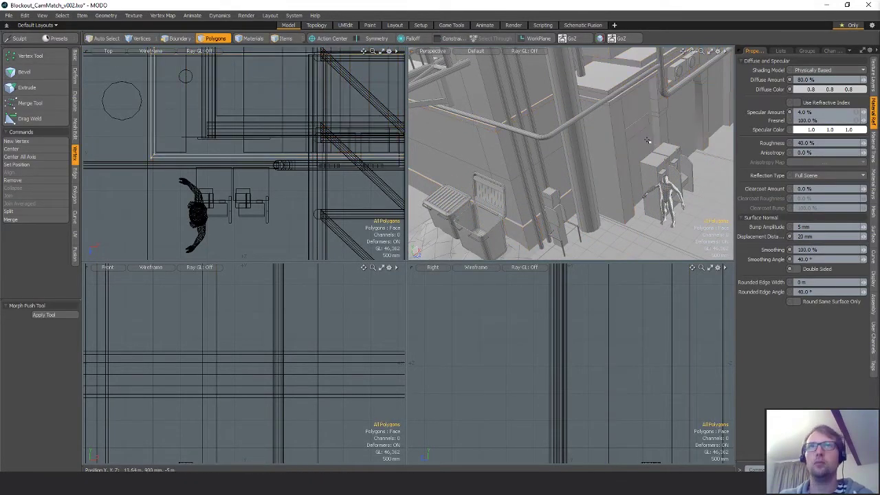
pyautogui.hotkey('ctrl', 'z')
pyautogui.keyDown('alt'); pyautogui.keyDown('shift'); pyautogui.moveTo(626, 124); pyautogui.dragTo(592, 184); pyautogui.keyUp('shift'); pyautogui.keyUp('alt')
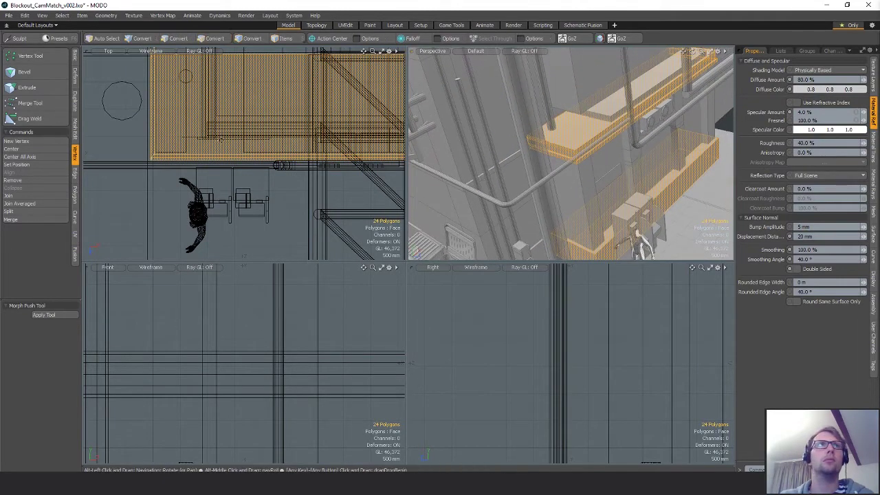
# Add the wall section between ledge and base, plus the wall-mounted units with round fronts, to the polygon selection
pyautogui.keyDown('alt'); pyautogui.keyDown('shift'); pyautogui.moveTo(235, 121); pyautogui.dragTo(173, 175); pyautogui.keyUp('shift'); pyautogui.keyUp('alt')
pyautogui.scroll(-4, 173, 175)
pyautogui.scroll(2, 221, 160)
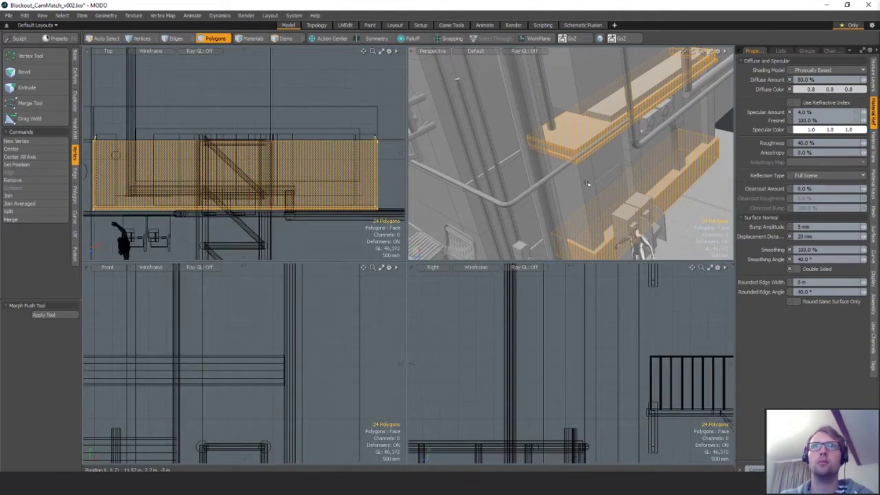
pyautogui.press('5')
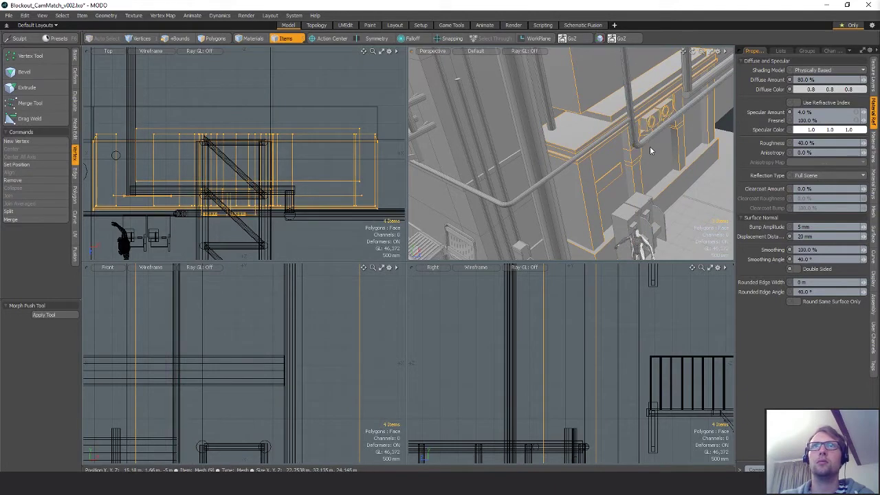
pyautogui.press('3')
pyautogui.moveTo(575, 145); pyautogui.dragTo(591, 162)
pyautogui.moveTo(590, 244); pyautogui.dragTo(586, 250)
pyautogui.press(']')
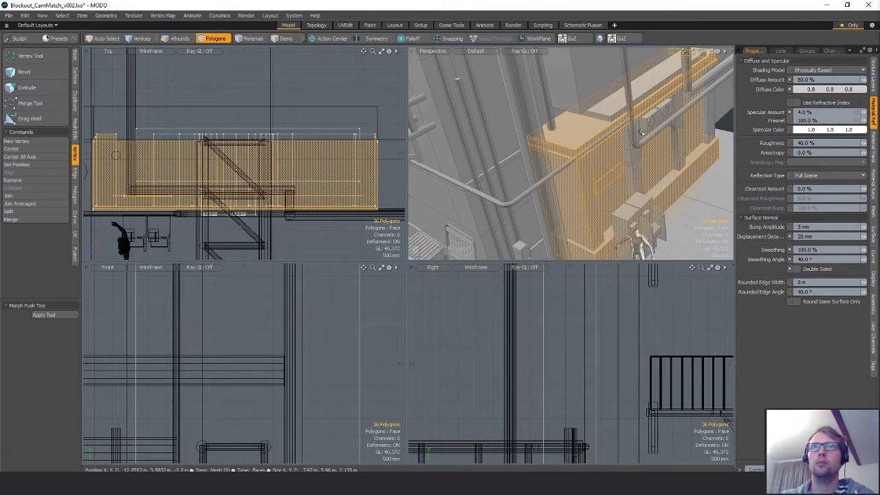
pyautogui.keyDown('shift'); pyautogui.doubleClick(649, 125); pyautogui.keyUp('shift')
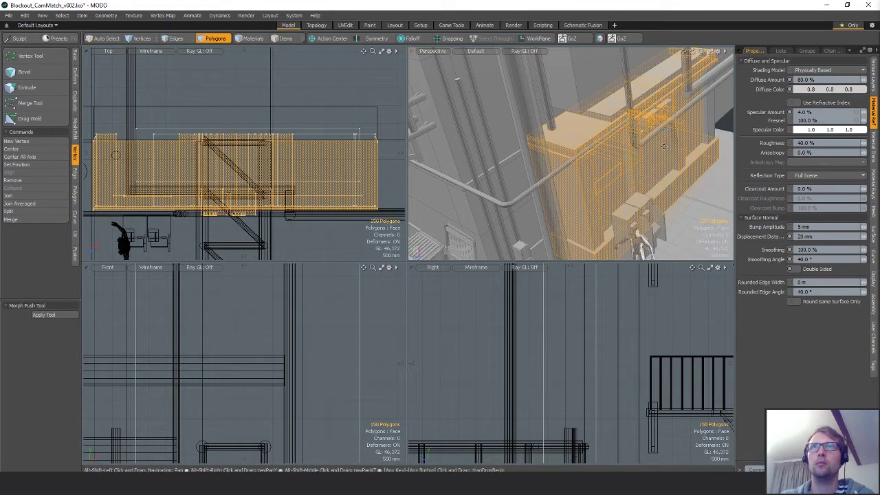
# Cut the selected wall, ledge and base polygons and paste them into a new mesh
pyautogui.keyDown('alt'); pyautogui.moveTo(663, 146); pyautogui.dragTo(646, 189); pyautogui.keyUp('alt')
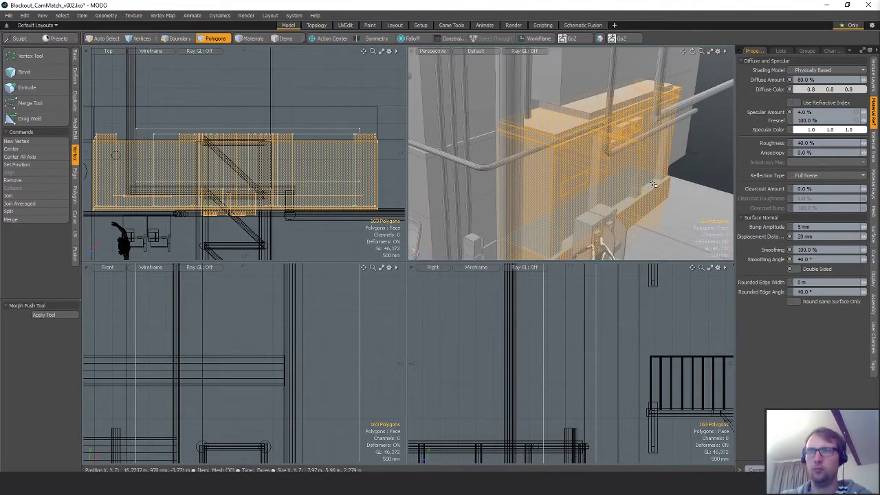
pyautogui.hotkey('ctrl', 'x')
pyautogui.press('n')
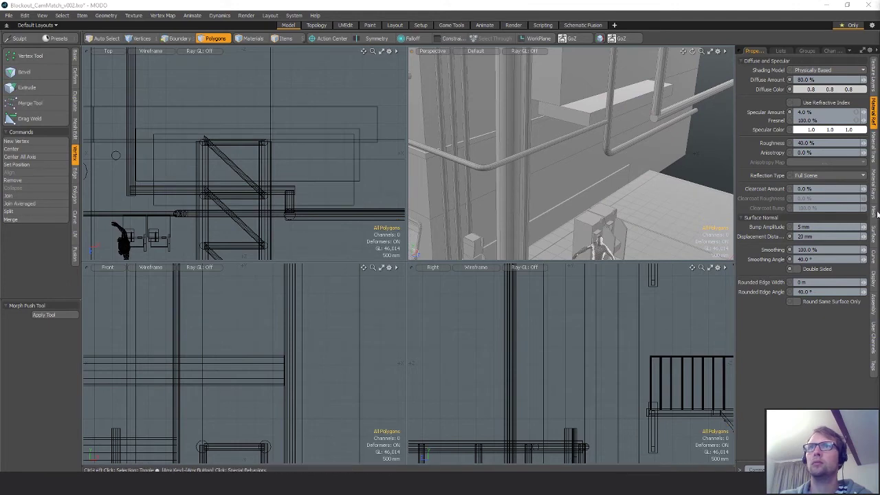
pyautogui.hotkey('ctrl', 'v')
# Move the pasted wall section -160 mm along Z, away from the pipes
pyautogui.keyDown('alt'); pyautogui.moveTo(561, 207); pyautogui.dragTo(654, 160); pyautogui.keyUp('alt')
pyautogui.press('Escape')
pyautogui.press('w')
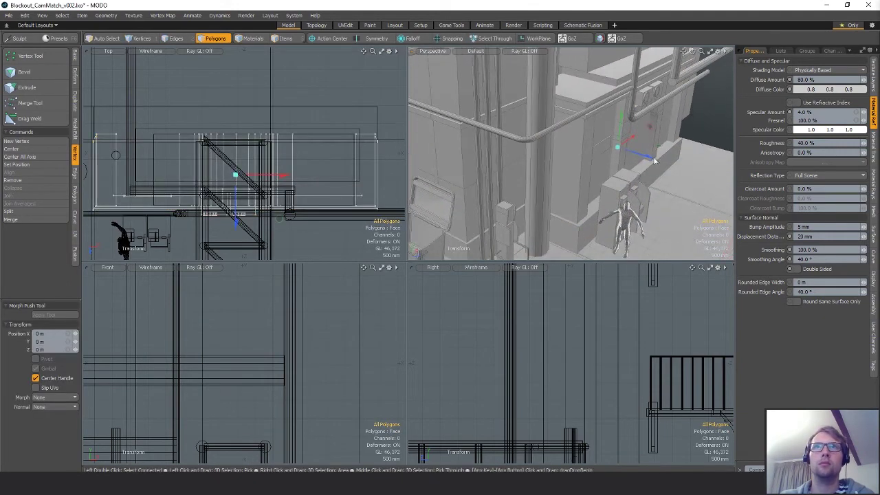
pyautogui.moveTo(236, 214); pyautogui.dragTo(236, 207)
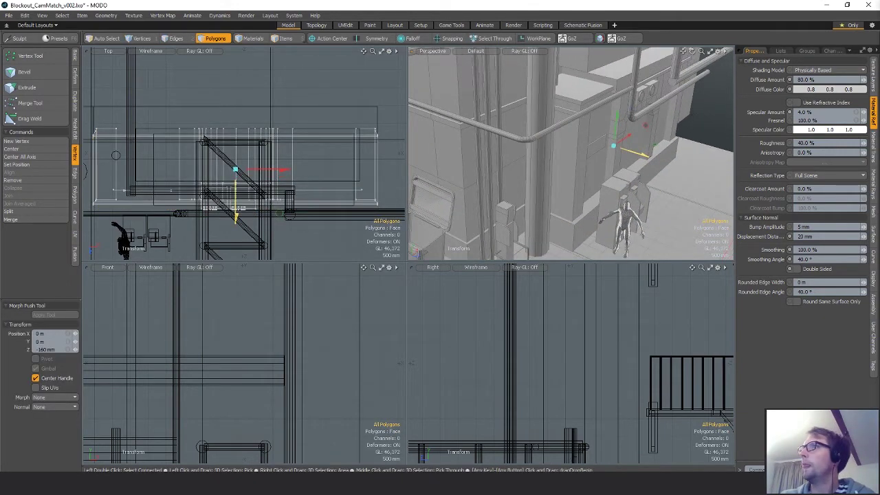
# Select the cabinet mesh beside the human figure and move it back along Z towards the shifted wall
pyautogui.keyDown('alt'); pyautogui.moveTo(584, 196); pyautogui.dragTo(656, 154); pyautogui.keyUp('alt')
pyautogui.keyDown('alt'); pyautogui.moveTo(619, 180); pyautogui.dragTo(670, 165); pyautogui.keyUp('alt')
pyautogui.press('q')
pyautogui.press('5')
pyautogui.click(632, 172)
pyautogui.press('3')
pyautogui.hotkey('shift', 'a')
pyautogui.press('w')
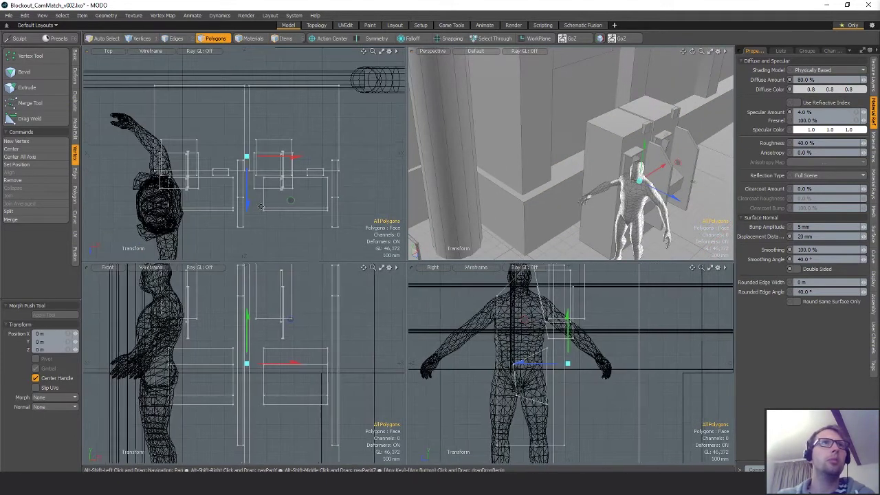
pyautogui.moveTo(248, 200); pyautogui.dragTo(248, 163)
pyautogui.press('q')
pyautogui.keyDown('ctrl'); pyautogui.keyDown('alt'); pyautogui.moveTo(612, 165); pyautogui.dragTo(558, 148); pyautogui.keyUp('alt'); pyautogui.keyUp('ctrl')
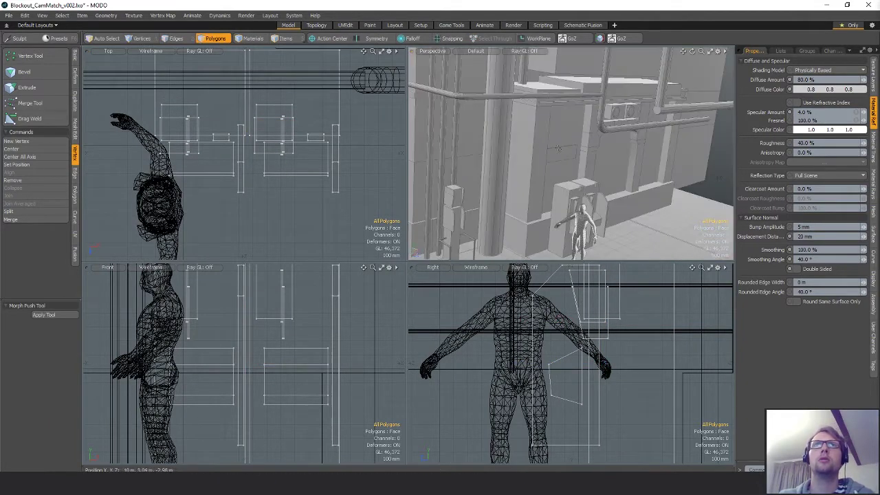
pyautogui.press('5')
pyautogui.click(595, 97)
pyautogui.press('2')
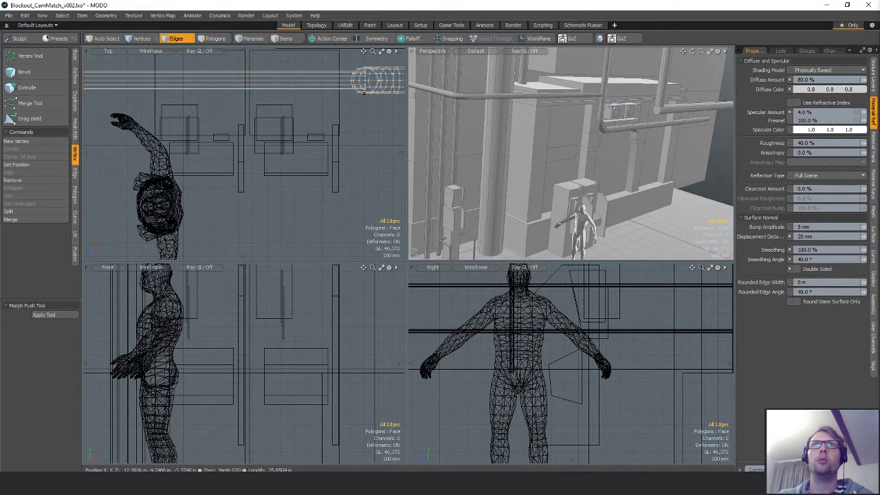
pyautogui.keyDown('alt'); pyautogui.moveTo(386, 91); pyautogui.dragTo(318, 142); pyautogui.keyUp('alt')
pyautogui.keyDown('alt'); pyautogui.moveTo(508, 134); pyautogui.dragTo(579, 96); pyautogui.keyUp('alt')
pyautogui.press('w')
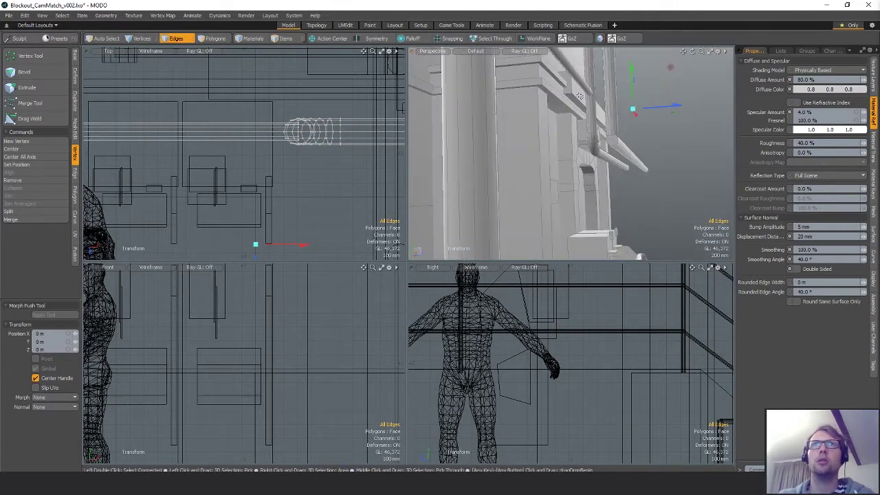
pyautogui.press('space')
pyautogui.press('5')
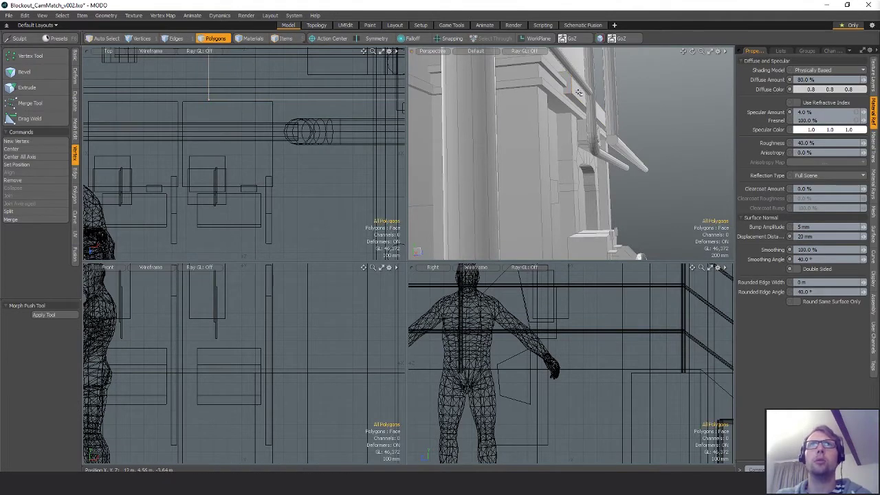
# Delete the small connected piece on the ledge and move the two pipe meshes beneath it back along Z towards the wall
pyautogui.doubleClick(576, 92)
pyautogui.press('Delete')
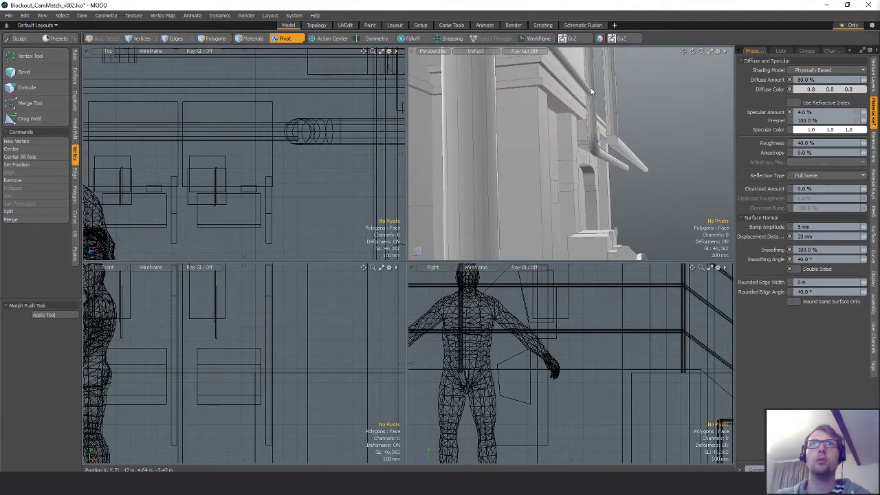
pyautogui.press('5')
pyautogui.click(590, 96)
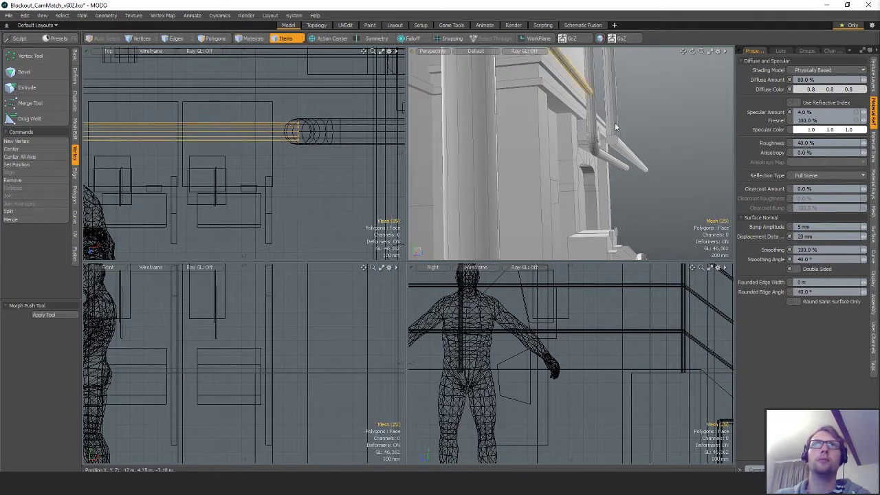
pyautogui.press('5')
pyautogui.keyDown('shift'); pyautogui.click(595, 120); pyautogui.keyUp('shift')
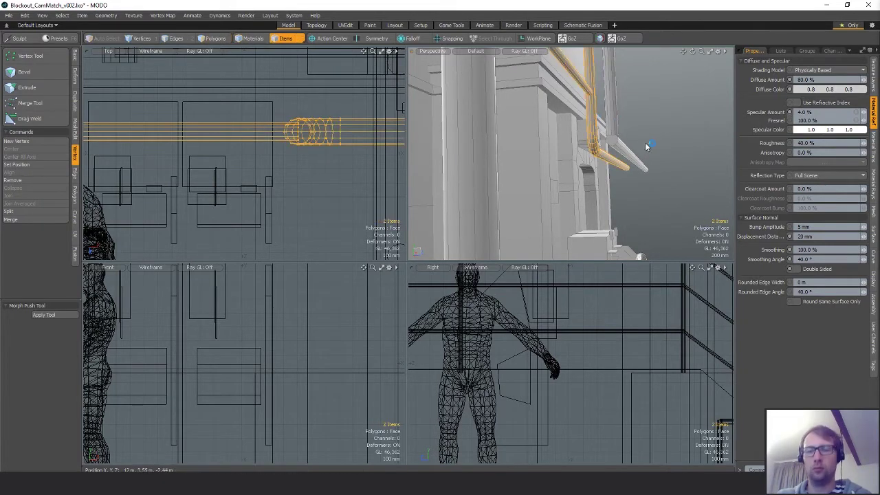
pyautogui.press('3')
pyautogui.press('w')
pyautogui.keyDown('alt'); pyautogui.moveTo(629, 138); pyautogui.dragTo(642, 122); pyautogui.keyUp('alt')
pyautogui.click(617, 122)
pyautogui.keyDown('alt'); pyautogui.moveTo(642, 122); pyautogui.dragTo(585, 204); pyautogui.keyUp('alt')
pyautogui.press('space')
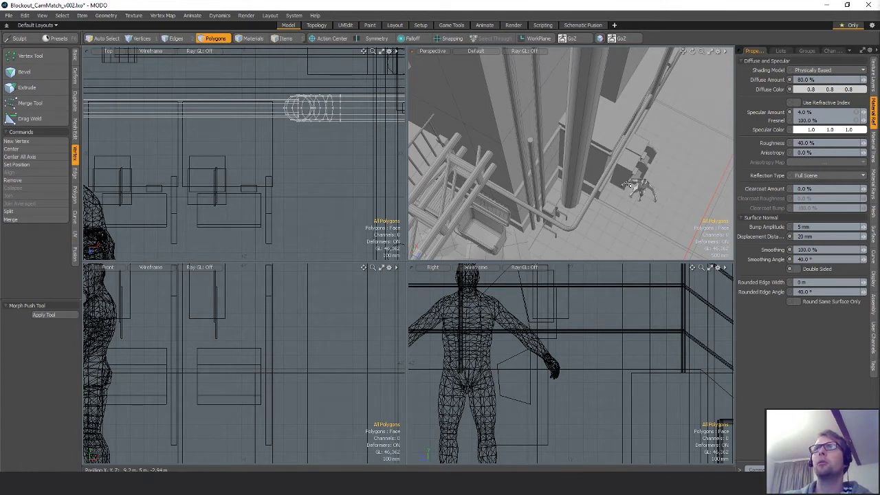
# Select the three vertical pipes in the corner and move them 195 mm along X and 20 mm along Z
pyautogui.keyDown('alt'); pyautogui.moveTo(627, 184); pyautogui.dragTo(523, 164); pyautogui.keyUp('alt')
pyautogui.press('5')
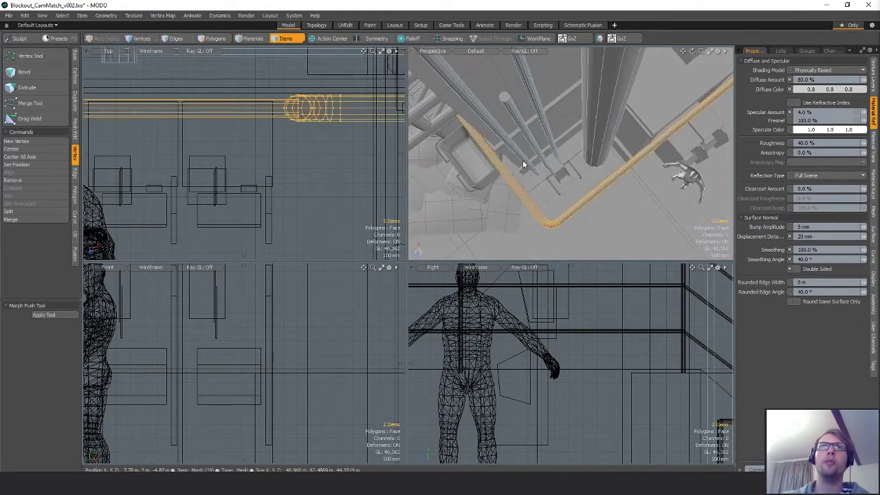
pyautogui.press('3')
pyautogui.doubleClick(523, 160)
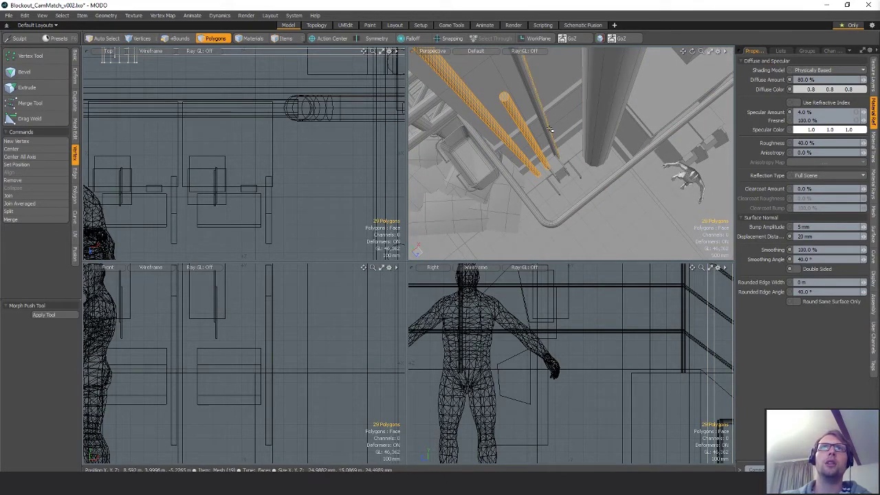
pyautogui.keyDown('shift'); pyautogui.doubleClick(550, 129); pyautogui.keyUp('shift')
pyautogui.keyDown('ctrl'); pyautogui.keyDown('alt'); pyautogui.moveTo(550, 130); pyautogui.dragTo(454, 130); pyautogui.keyUp('alt'); pyautogui.keyUp('ctrl')
pyautogui.keyDown('alt'); pyautogui.keyDown('shift'); pyautogui.moveTo(207, 96); pyautogui.dragTo(223, 138); pyautogui.keyUp('shift'); pyautogui.keyUp('alt')
pyautogui.keyDown('alt'); pyautogui.keyDown('shift'); pyautogui.moveTo(224, 83); pyautogui.dragTo(220, 189); pyautogui.keyUp('shift'); pyautogui.keyUp('alt')
pyautogui.keyDown('ctrl'); pyautogui.keyDown('alt'); pyautogui.moveTo(220, 189); pyautogui.dragTo(189, 189); pyautogui.keyUp('alt'); pyautogui.keyUp('ctrl')
pyautogui.keyDown('alt'); pyautogui.keyDown('shift'); pyautogui.moveTo(189, 189); pyautogui.dragTo(330, 168); pyautogui.keyUp('shift'); pyautogui.keyUp('alt')
pyautogui.keyDown('ctrl'); pyautogui.keyDown('alt'); pyautogui.moveTo(330, 167); pyautogui.dragTo(385, 167); pyautogui.keyUp('alt'); pyautogui.keyUp('ctrl')
pyautogui.press('w')
pyautogui.moveTo(280, 197); pyautogui.dragTo(299, 199)
# Lower the top vertices of the two taller vertical pipes by 7 m
pyautogui.keyDown('ctrl'); pyautogui.keyDown('alt'); pyautogui.moveTo(536, 161); pyautogui.dragTo(605, 165); pyautogui.keyUp('alt'); pyautogui.keyUp('ctrl')
pyautogui.keyDown('alt'); pyautogui.moveTo(605, 165); pyautogui.dragTo(584, 147); pyautogui.keyUp('alt')
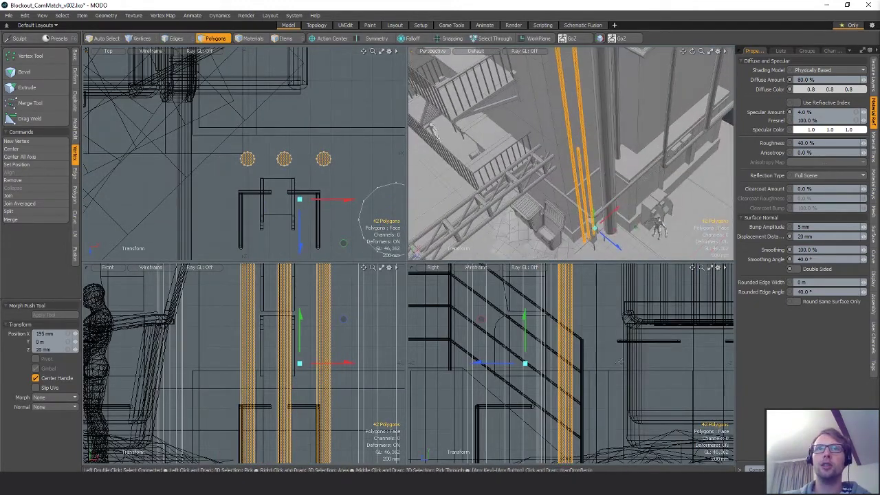
pyautogui.keyDown('ctrl'); pyautogui.keyDown('alt'); pyautogui.moveTo(653, 354); pyautogui.dragTo(585, 355); pyautogui.keyUp('alt'); pyautogui.keyUp('ctrl')
pyautogui.press('q')
pyautogui.hotkey('alt', '1')
pyautogui.keyDown('alt'); pyautogui.keyDown('shift'); pyautogui.moveTo(301, 358); pyautogui.dragTo(312, 414); pyautogui.keyUp('shift'); pyautogui.keyUp('alt')
pyautogui.moveTo(256, 382)
pyautogui.keyDown('ctrl'); pyautogui.mouseDown(button='right')
pyautogui.moveTo(195, 437)
pyautogui.moveTo(275, 405)
pyautogui.mouseUp(button='right'); pyautogui.keyUp('ctrl')
pyautogui.keyDown('ctrl'); pyautogui.keyDown('alt'); pyautogui.moveTo(316, 344); pyautogui.dragTo(265, 343); pyautogui.keyUp('alt'); pyautogui.keyUp('ctrl')
pyautogui.press('w')
pyautogui.keyDown('alt'); pyautogui.keyDown('shift'); pyautogui.moveTo(275, 258); pyautogui.dragTo(272, 323); pyautogui.keyUp('shift'); pyautogui.keyUp('alt')
pyautogui.hotkey('ctrl', 'z')
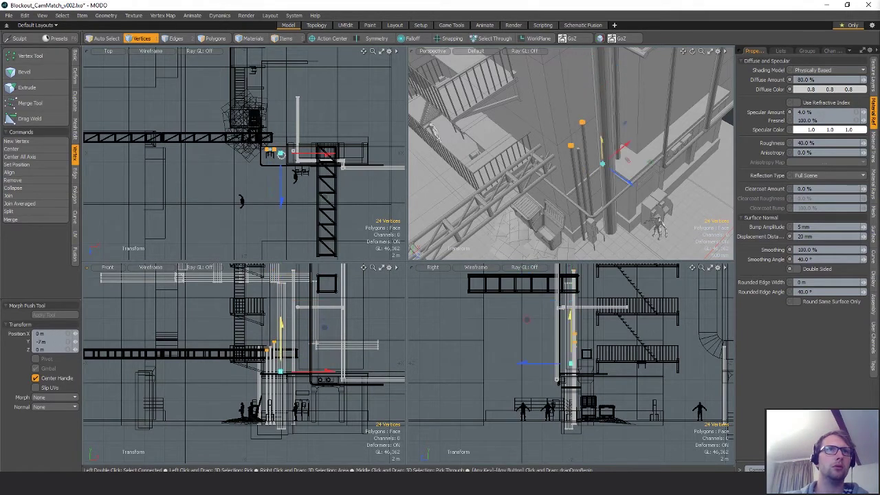
pyautogui.press('space')
# Select all polygons of the bent pipe running around the corner and paste a copy of them into a new mesh
pyautogui.keyDown('ctrl'); pyautogui.keyDown('alt'); pyautogui.moveTo(550, 150); pyautogui.dragTo(603, 150); pyautogui.keyUp('alt'); pyautogui.keyUp('ctrl')
pyautogui.press('space')
pyautogui.press('space')
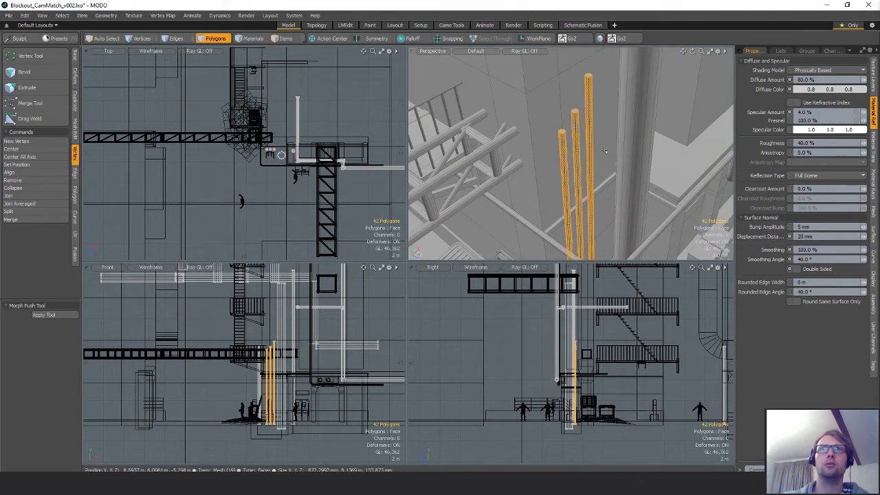
pyautogui.keyDown('alt'); pyautogui.moveTo(588, 217); pyautogui.dragTo(543, 184); pyautogui.keyUp('alt')
pyautogui.keyDown('alt'); pyautogui.moveTo(544, 184); pyautogui.dragTo(543, 184); pyautogui.keyUp('alt')
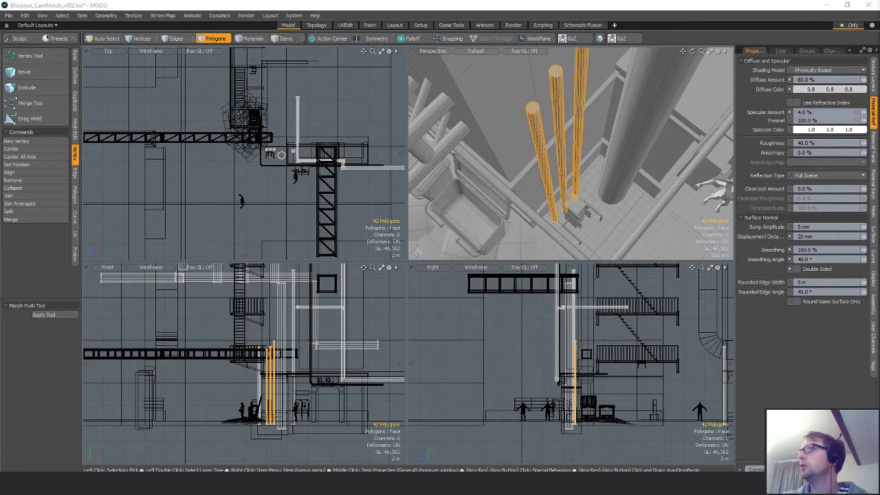
pyautogui.keyDown('alt'); pyautogui.moveTo(563, 180); pyautogui.dragTo(558, 213); pyautogui.keyUp('alt')
pyautogui.doubleClick(528, 183)
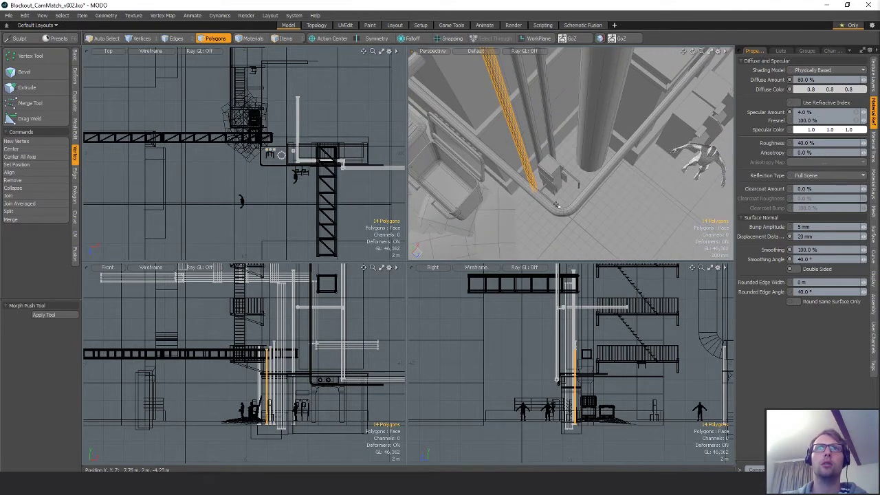
pyautogui.press('5')
pyautogui.click(568, 211)
pyautogui.press('3')
pyautogui.doubleClick(569, 211)
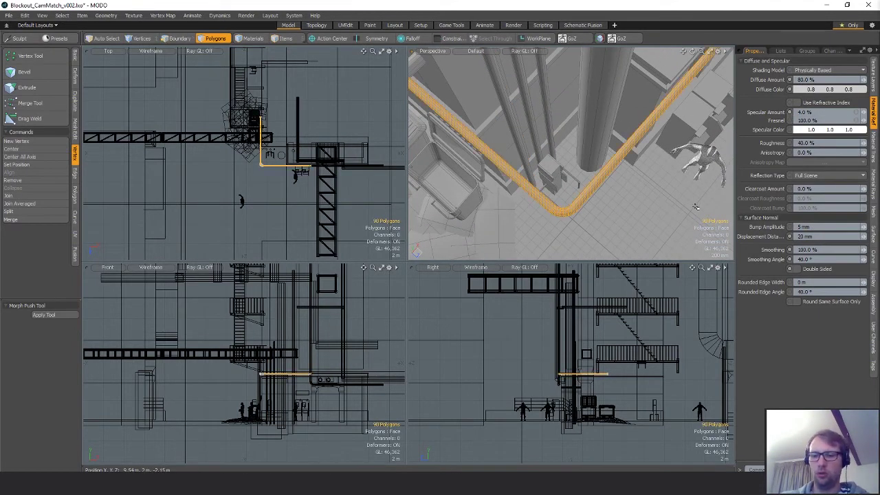
pyautogui.hotkey('ctrl', 'x')
pyautogui.hotkey('ctrl', 'v')
# Scale the copied corner pipe uniformly to 108% from a point near the bend
pyautogui.click(597, 204)
pyautogui.press('r')
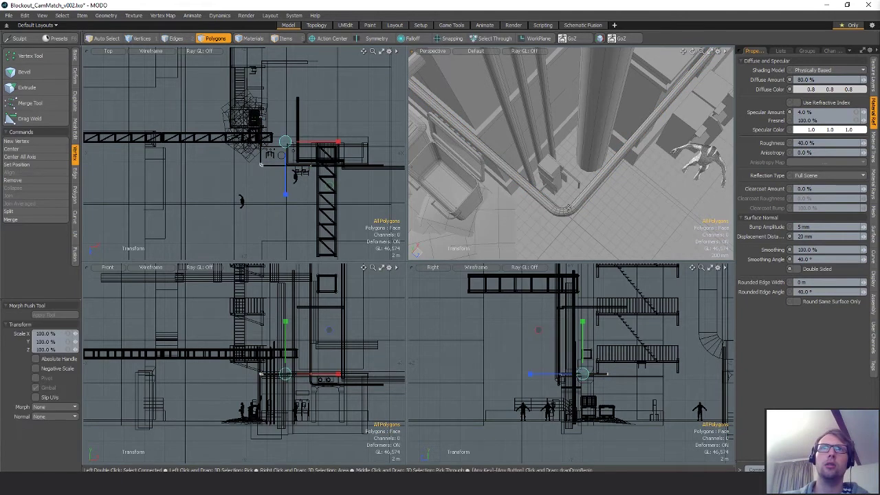
pyautogui.click(566, 215)
pyautogui.moveTo(566, 214); pyautogui.dragTo(565, 215)
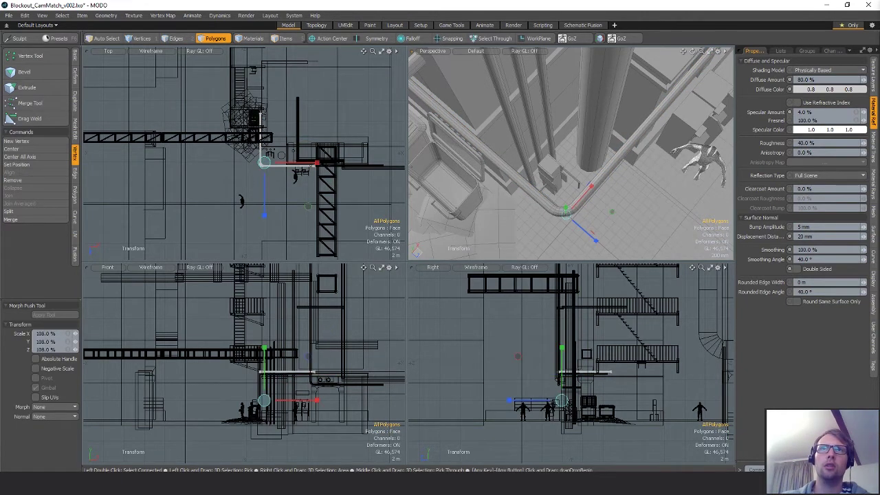
pyautogui.press('space')
# Move the end vertices of the copied pipe along Z, shortening that leg to a stub just past the bend
pyautogui.scroll(3, 253, 176)
pyautogui.keyDown('alt'); pyautogui.keyDown('shift'); pyautogui.moveTo(253, 169); pyautogui.dragTo(245, 185); pyautogui.keyUp('shift'); pyautogui.keyUp('alt')
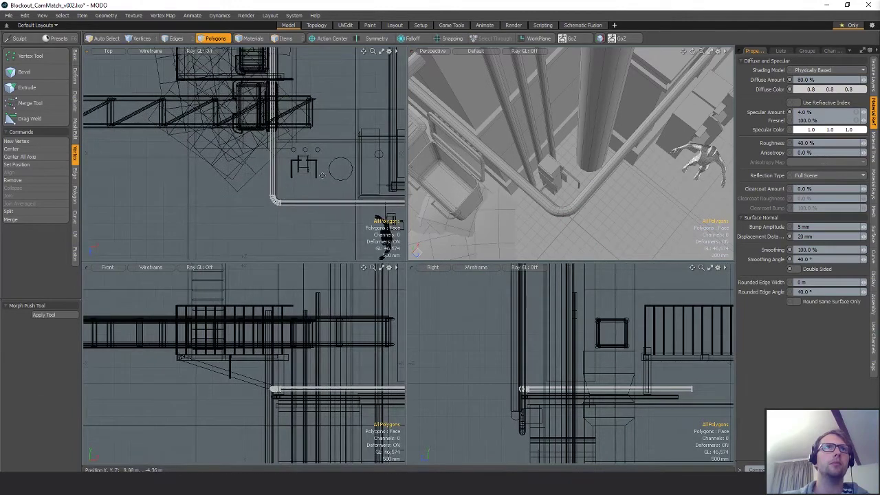
pyautogui.scroll(-1, 245, 180)
pyautogui.keyDown('alt'); pyautogui.keyDown('shift'); pyautogui.moveTo(245, 138); pyautogui.dragTo(268, 184); pyautogui.keyUp('shift'); pyautogui.keyUp('alt')
pyautogui.press('1')
pyautogui.moveTo(258, 141); pyautogui.dragTo(312, 151, button='right')
pyautogui.press('w')
pyautogui.moveTo(287, 155); pyautogui.dragTo(288, 264)
pyautogui.scroll(5, 295, 240)
pyautogui.press('space')
pyautogui.press('space')
pyautogui.press('space')
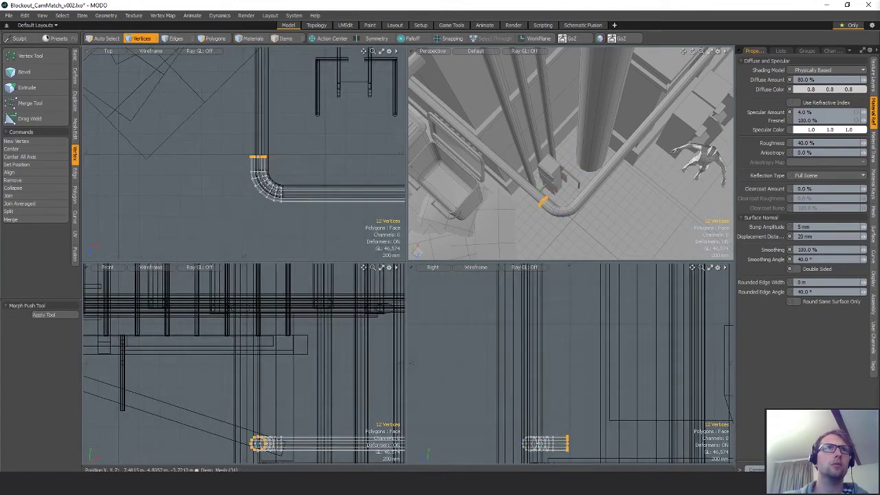
# Duplicate the shortened pipe's polygons in place and rotate the duplicate 180° about Z and 180° about X
pyautogui.moveTo(258, 178); pyautogui.dragTo(260, 184)
pyautogui.doubleClick(259, 178)
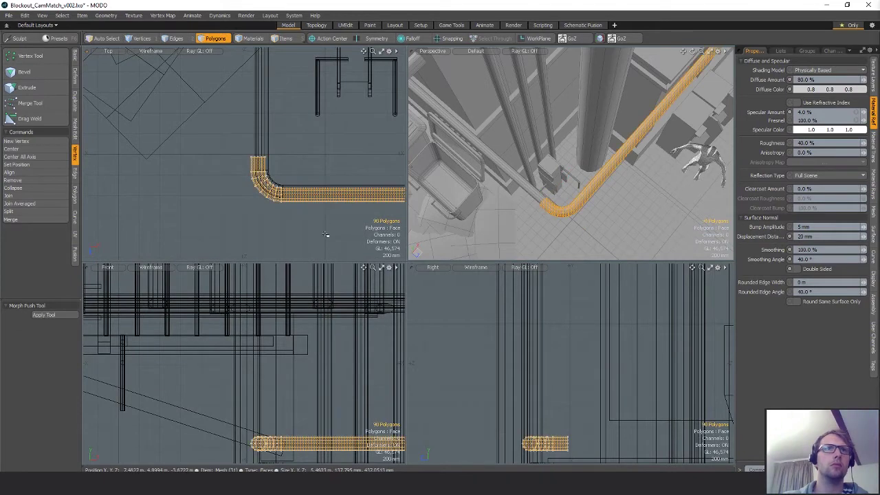
pyautogui.hotkey('shift', 'a')
pyautogui.press('e')
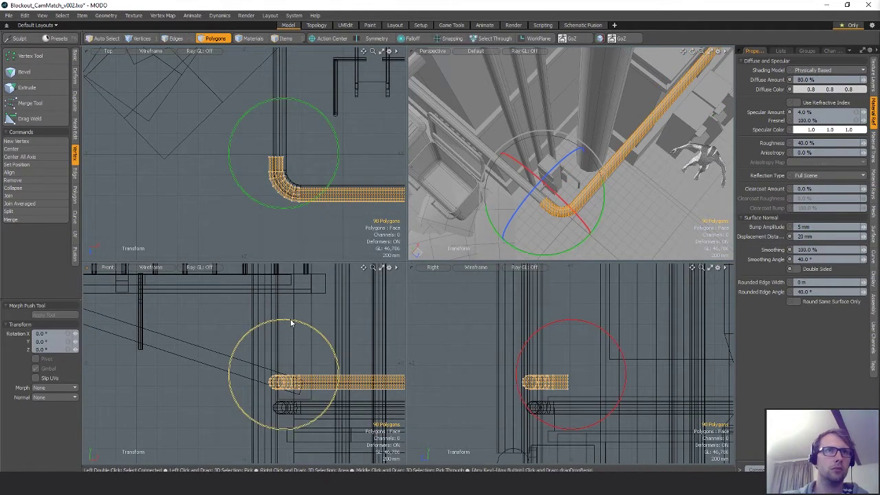
pyautogui.moveTo(290, 323); pyautogui.dragTo(291, 364)
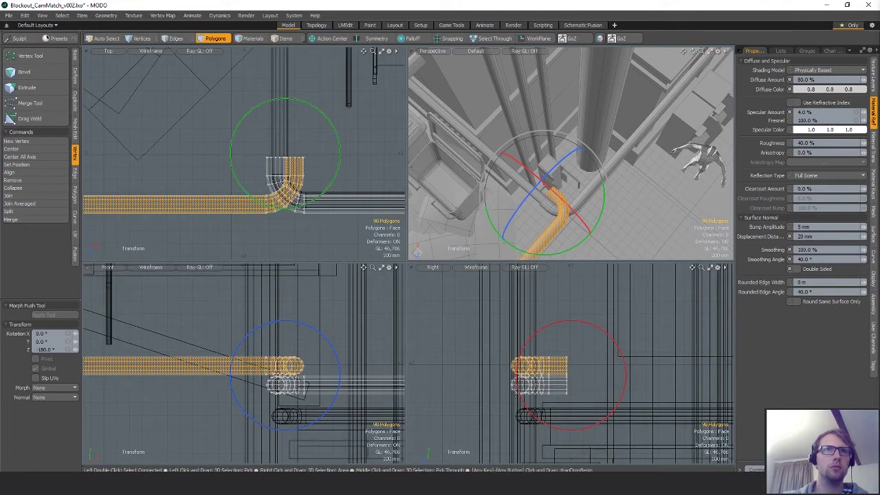
pyautogui.moveTo(572, 325); pyautogui.dragTo(557, 428)
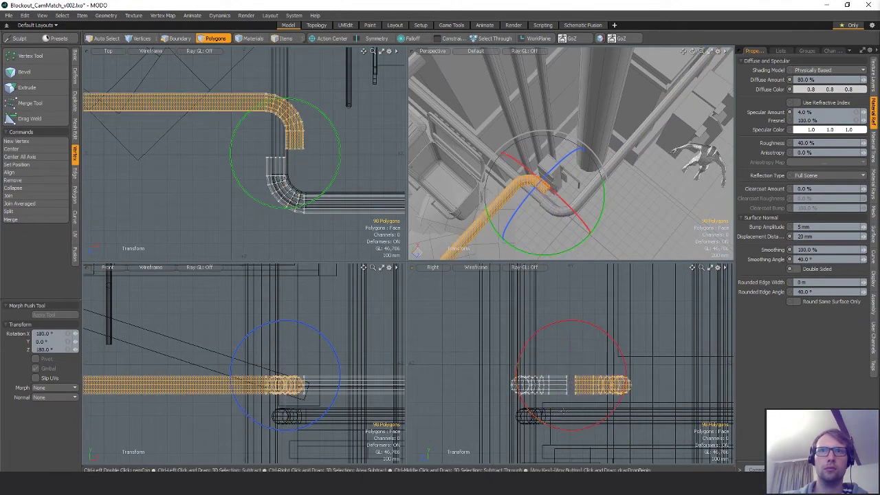
pyautogui.press('space')
# Move the rotated duplicate with snapping so its open end meets the short stub of the other pipe piece
pyautogui.scroll(5, 287, 143)
pyautogui.press('w')
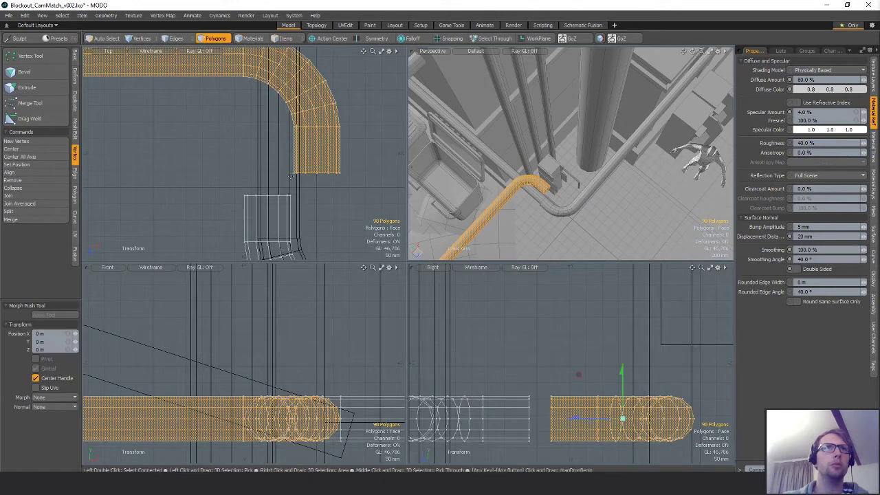
pyautogui.press('x')
pyautogui.moveTo(338, 218); pyautogui.dragTo(290, 240)
pyautogui.press('space')
# Delete the two touching end caps at the joint and merge the seam between the pipe pieces
pyautogui.moveTo(289, 173); pyautogui.dragTo(218, 213, button='right')
pyautogui.click(219, 214)
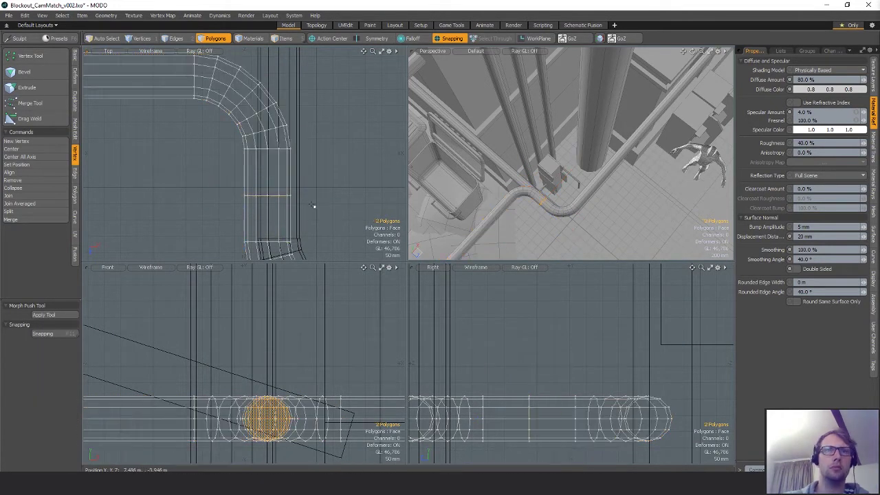
pyautogui.press('1')
pyautogui.press('2')
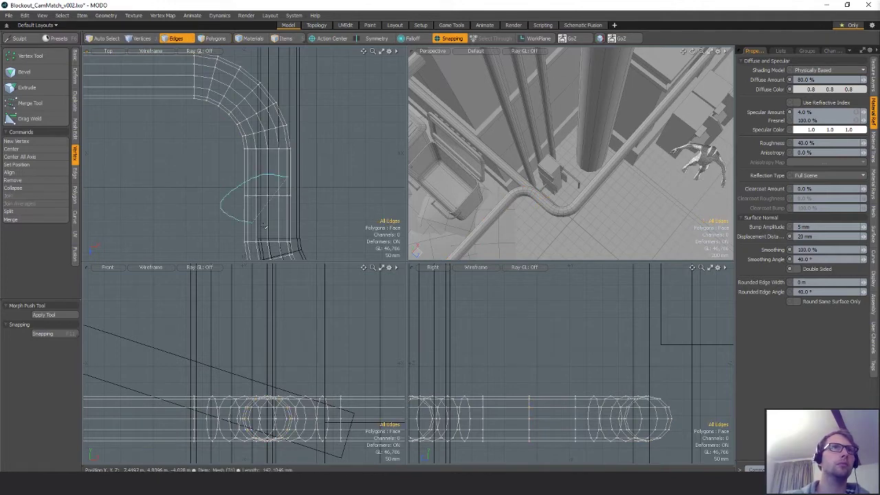
pyautogui.click(57, 105)
pyautogui.click(318, 170)
pyautogui.press('space')
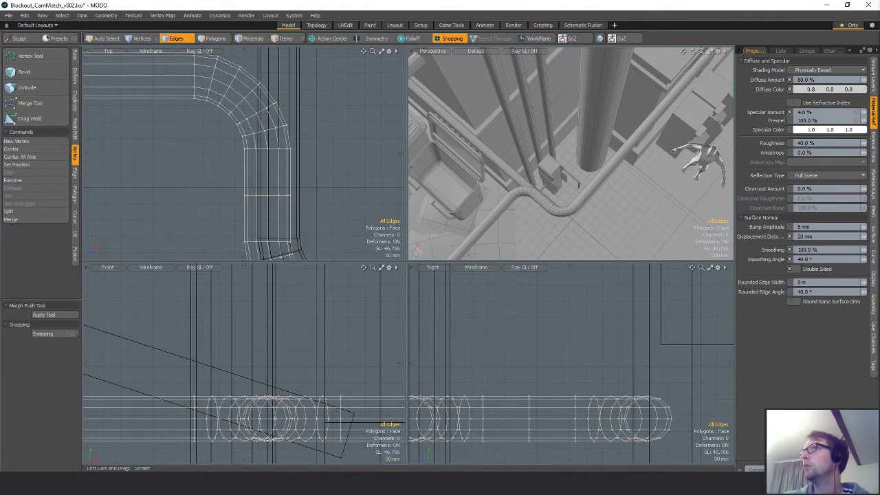
# Move the far end vertices of the duplicated pipe half 4.7 m along X, shortening its straight run towards the bend
pyautogui.keyDown('alt'); pyautogui.keyDown('shift'); pyautogui.moveTo(264, 165); pyautogui.dragTo(323, 160); pyautogui.keyUp('shift'); pyautogui.keyUp('alt')
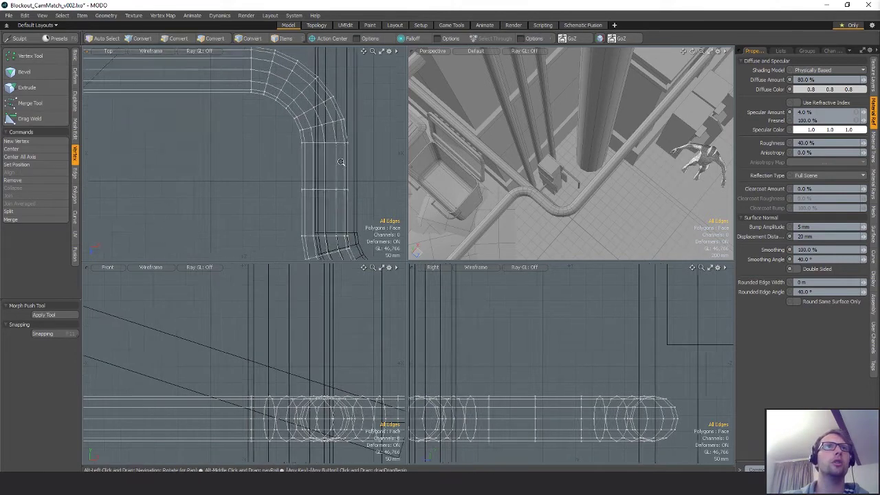
pyautogui.scroll(-3, 323, 159)
pyautogui.press('3')
pyautogui.scroll(-5, 323, 160)
pyautogui.press('1')
pyautogui.moveTo(336, 153)
pyautogui.mouseDown(button='right')
pyautogui.moveTo(269, 137)
pyautogui.moveTo(291, 160)
pyautogui.mouseUp(button='right')
pyautogui.keyDown('alt'); pyautogui.keyDown('shift'); pyautogui.moveTo(291, 156); pyautogui.dragTo(329, 154); pyautogui.keyUp('shift'); pyautogui.keyUp('alt')
pyautogui.scroll(-2, 327, 141)
pyautogui.moveTo(196, 112)
pyautogui.keyDown('shift'); pyautogui.mouseDown(button='right')
pyautogui.moveTo(135, 141)
pyautogui.moveTo(145, 155)
pyautogui.mouseUp(button='right'); pyautogui.keyUp('shift')
pyautogui.moveTo(149, 121)
pyautogui.mouseDown(button='right')
pyautogui.moveTo(174, 173)
pyautogui.moveTo(172, 164)
pyautogui.mouseUp(button='right')
pyautogui.press('w')
pyautogui.press('x')
pyautogui.moveTo(153, 144); pyautogui.dragTo(346, 144)
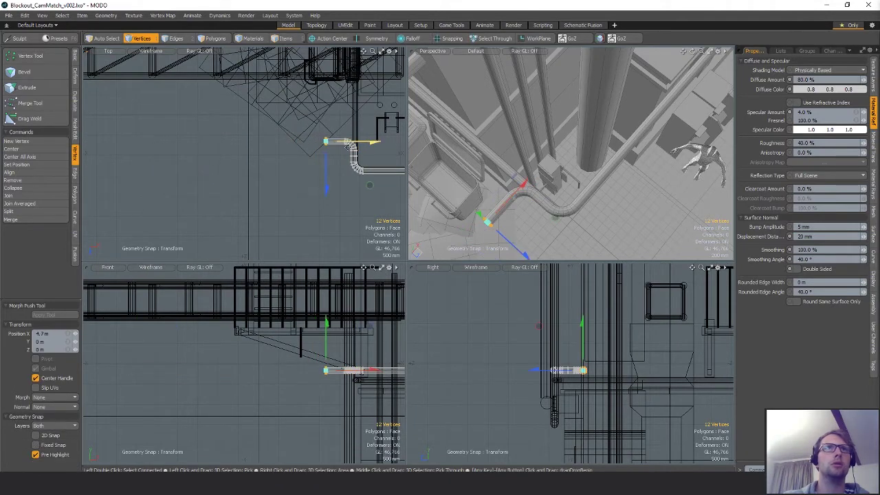
# Select the duplicated bend with its straight end and move it 105 mm along Z towards the other bend
pyautogui.scroll(6, 366, 147)
pyautogui.keyDown('alt'); pyautogui.keyDown('shift'); pyautogui.moveTo(267, 169); pyautogui.dragTo(285, 157); pyautogui.keyUp('shift'); pyautogui.keyUp('alt')
pyautogui.press('x')
pyautogui.press('q')
pyautogui.moveTo(324, 110)
pyautogui.mouseDown(button='right')
pyautogui.moveTo(219, 58)
pyautogui.moveTo(333, 139)
pyautogui.moveTo(334, 129)
pyautogui.mouseUp(button='right')
pyautogui.press('w')
pyautogui.moveTo(215, 166); pyautogui.dragTo(216, 190)
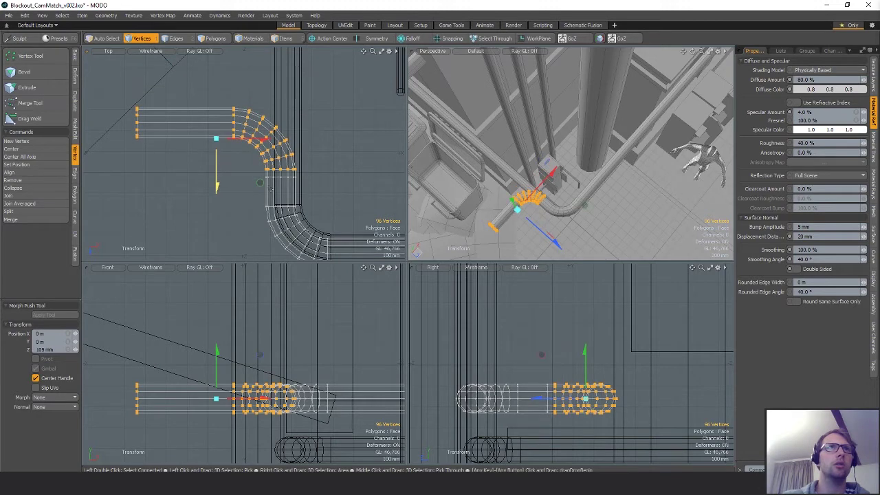
# Remove the two edge loops bounding the straight section between the two bends
pyautogui.press('space')
pyautogui.press('space')
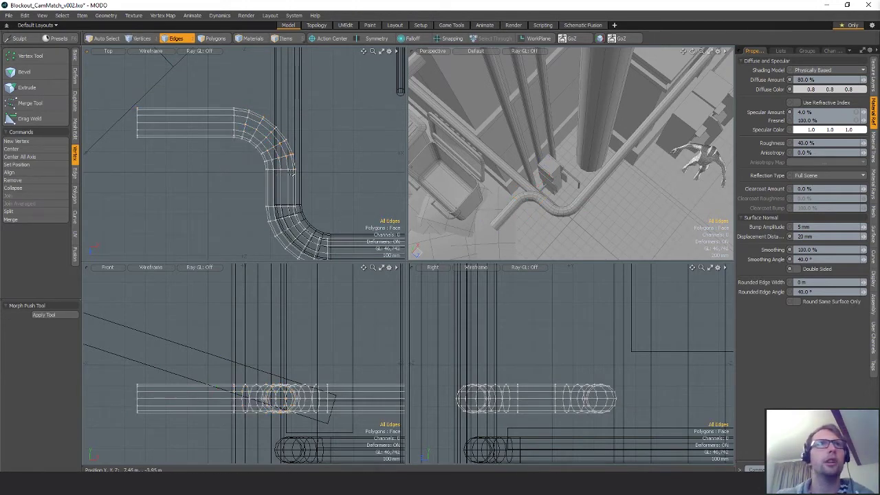
pyautogui.doubleClick(282, 183)
pyautogui.keyDown('shift'); pyautogui.doubleClick(282, 206); pyautogui.keyUp('shift')
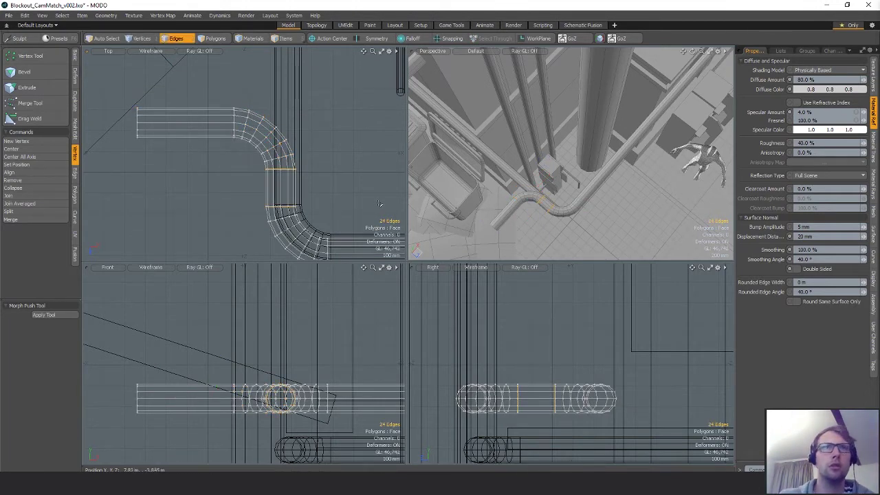
pyautogui.press('BackSpace')
# Move the vertices of the duplicated bend and its straight end closer to the other bend to tighten the S-curve
pyautogui.press('space')
pyautogui.press('space')
pyautogui.moveTo(310, 182)
pyautogui.mouseDown(button='right')
pyautogui.moveTo(157, 178)
pyautogui.moveTo(374, 140)
pyautogui.mouseUp(button='right')
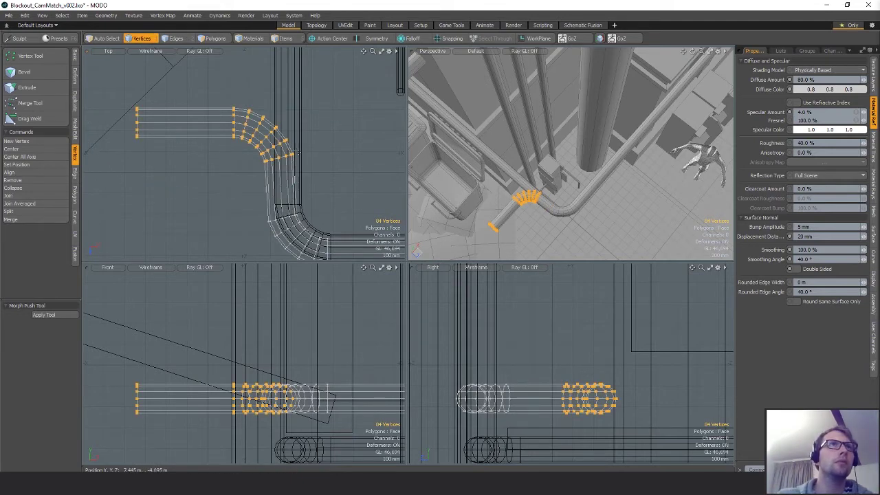
pyautogui.press('w')
pyautogui.moveTo(215, 175); pyautogui.dragTo(204, 189)
pyautogui.press('q')
pyautogui.click(216, 206)
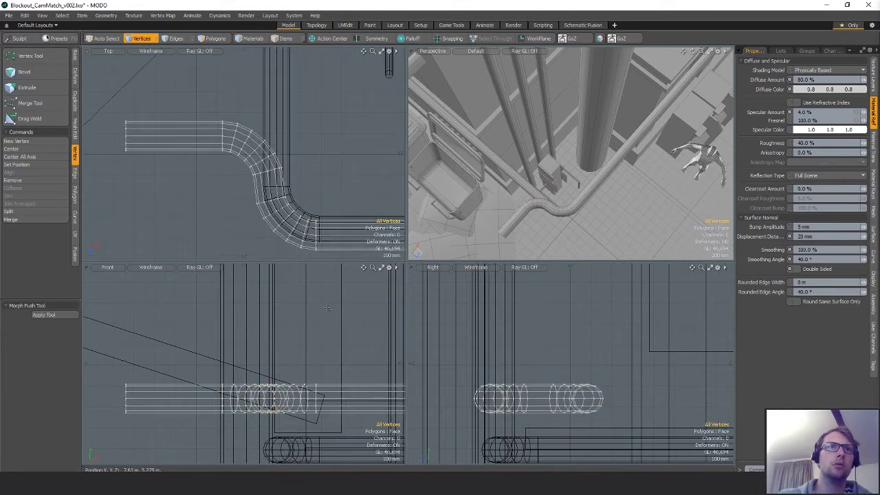
# Rotate the S-shaped pipe -90° about Z to stand upright, and turn it about Y until its curve lies in the front plane
pyautogui.press('e')
pyautogui.keyDown('alt'); pyautogui.keyDown('shift'); pyautogui.moveTo(311, 361); pyautogui.dragTo(255, 346); pyautogui.keyUp('shift'); pyautogui.keyUp('alt')
pyautogui.click(255, 346)
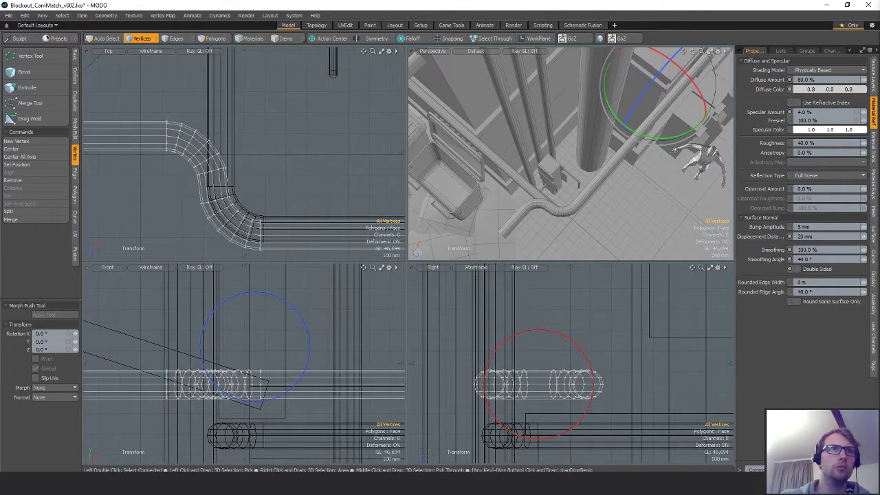
pyautogui.moveTo(266, 302); pyautogui.dragTo(311, 347)
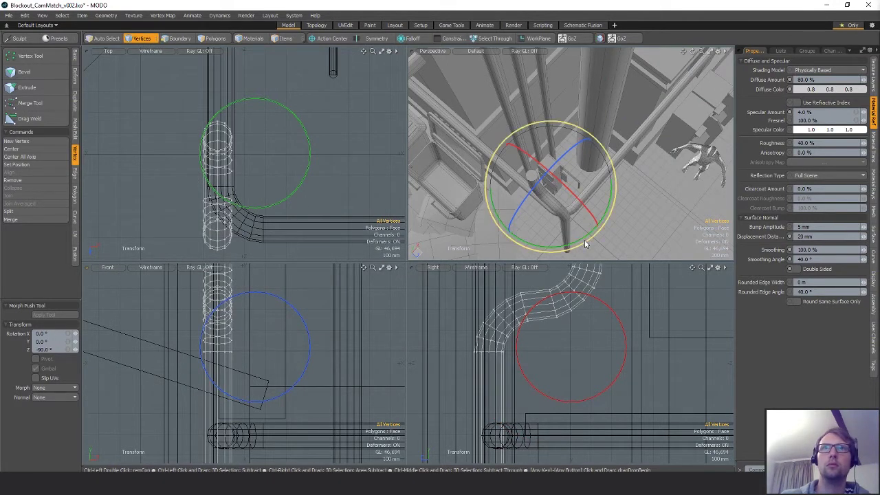
pyautogui.moveTo(580, 242); pyautogui.dragTo(543, 247)
pyautogui.press('space')
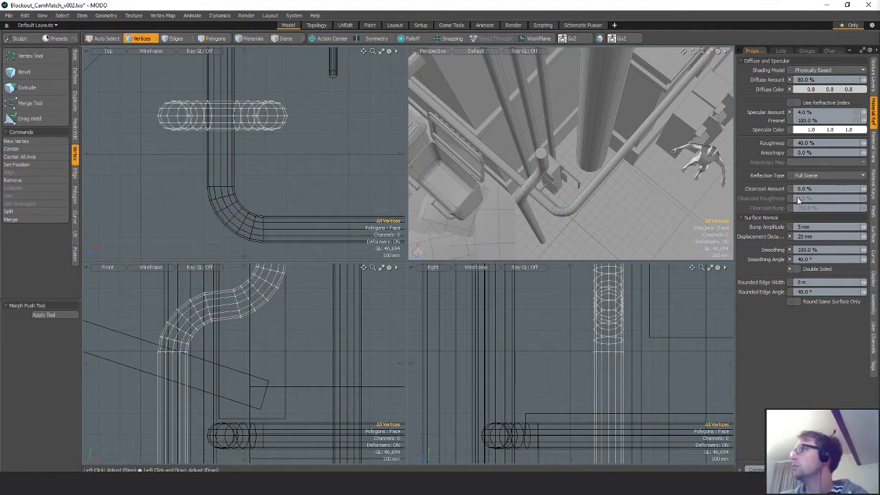
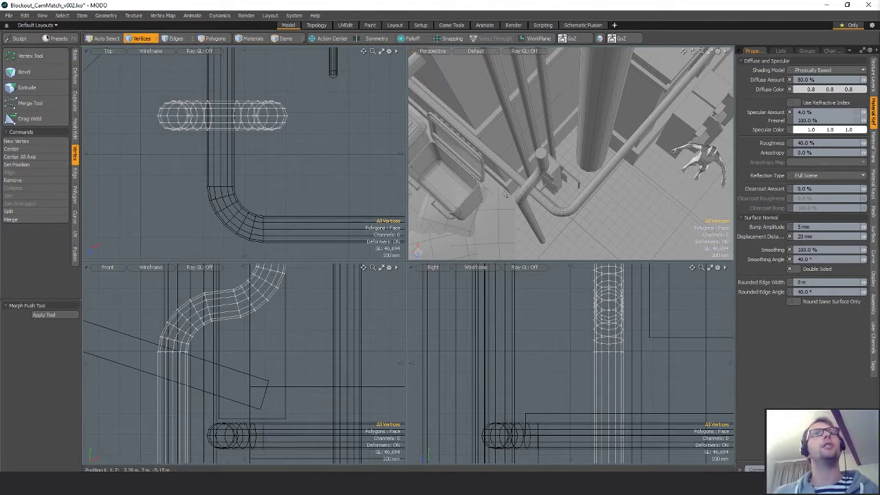
pyautogui.keyDown('alt'); pyautogui.moveTo(505, 195); pyautogui.dragTo(550, 201); pyautogui.keyUp('alt')
pyautogui.scroll(-3, 234, 180)
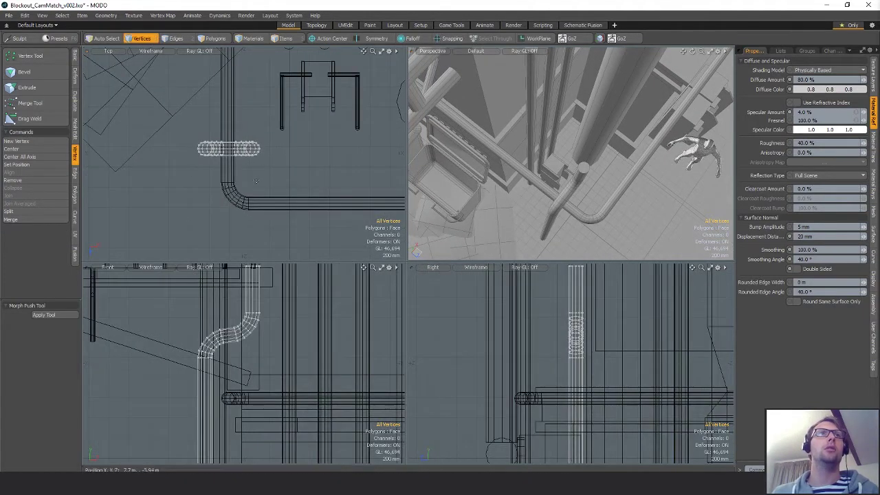
pyautogui.press('w')
pyautogui.keyDown('alt'); pyautogui.keyDown('shift'); pyautogui.moveTo(254, 344); pyautogui.dragTo(275, 385); pyautogui.keyUp('shift'); pyautogui.keyUp('alt')
pyautogui.press('q')
pyautogui.moveTo(248, 367)
pyautogui.mouseDown(button='right')
pyautogui.moveTo(271, 404)
pyautogui.moveTo(247, 325)
pyautogui.mouseUp(button='right')
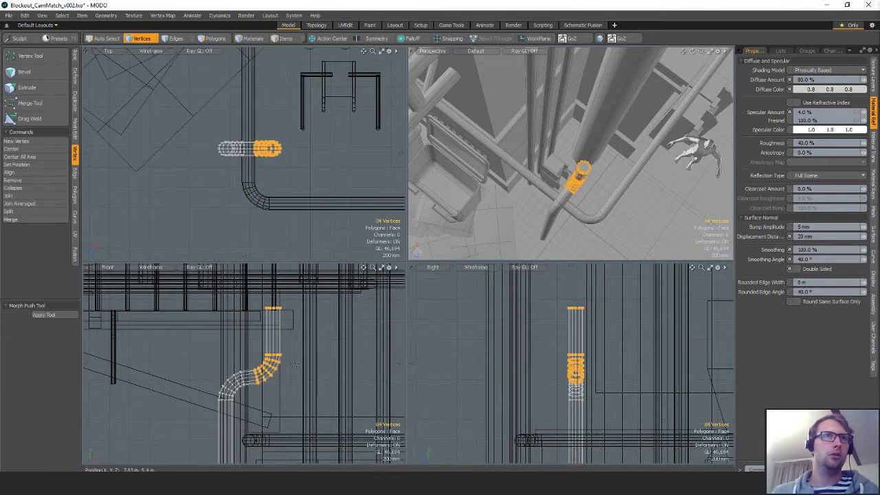
pyautogui.moveTo(294, 364)
pyautogui.keyDown('alt'); pyautogui.keyDown('shift'); pyautogui.mouseDown()
pyautogui.moveTo(313, 341)
pyautogui.moveTo(296, 348)
pyautogui.mouseUp(); pyautogui.keyUp('shift'); pyautogui.keyUp('alt')
pyautogui.press('w')
pyautogui.press('q')
pyautogui.click(307, 356)
# Move the whole S-shaped pipe over to the row of three vertical pipes beside the large round column
pyautogui.press('w')
pyautogui.moveTo(265, 218); pyautogui.dragTo(394, 133)
pyautogui.keyDown('alt'); pyautogui.keyDown('shift'); pyautogui.moveTo(395, 134); pyautogui.dragTo(320, 241); pyautogui.keyUp('shift'); pyautogui.keyUp('alt')
pyautogui.scroll(3, 316, 233)
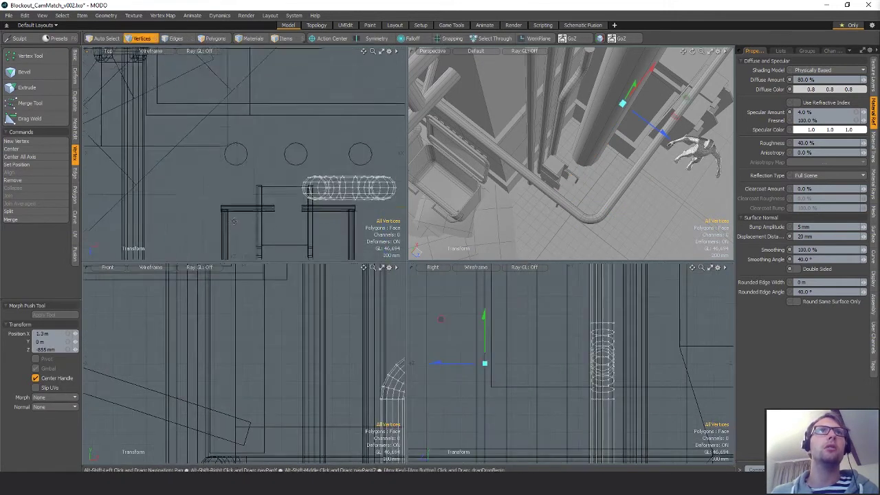
pyautogui.moveTo(300, 191); pyautogui.dragTo(221, 158)
pyautogui.keyDown('alt'); pyautogui.moveTo(705, 182); pyautogui.dragTo(565, 178); pyautogui.keyUp('alt')
# Scale the S-shaped pipe up slightly on all axes and move it just in front of the vertical pipe row
pyautogui.press('r')
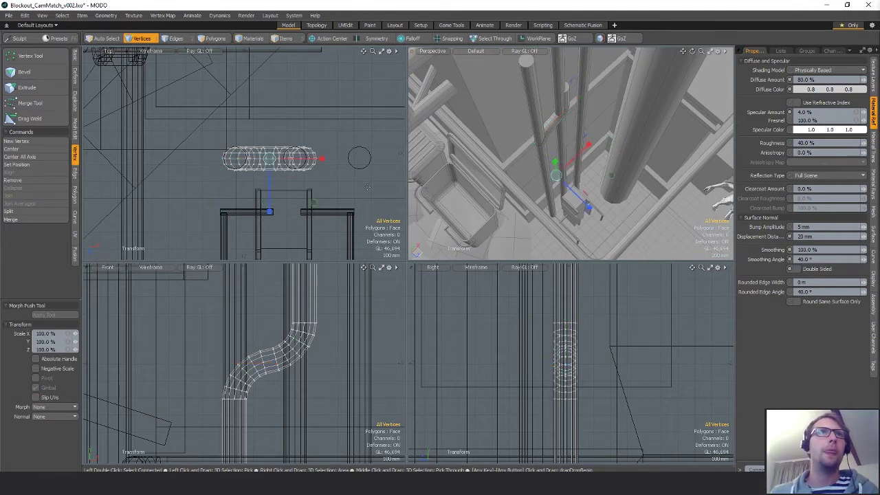
pyautogui.moveTo(269, 161); pyautogui.dragTo(275, 160)
pyautogui.press('w')
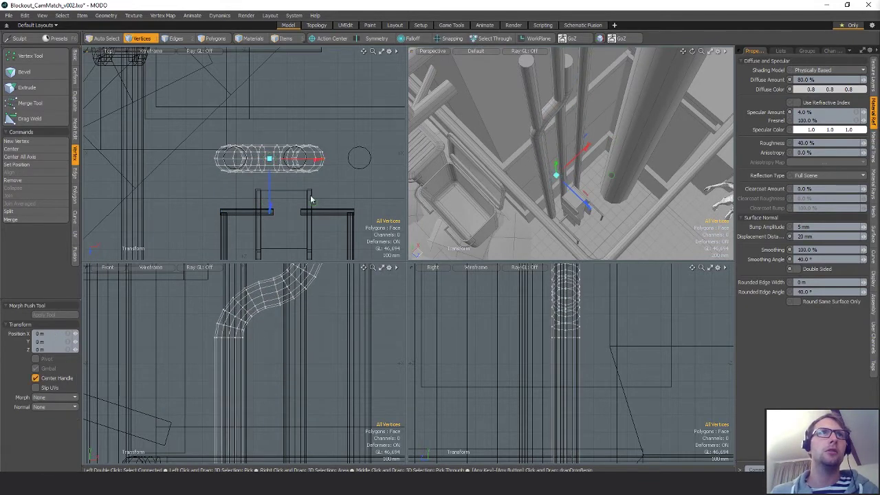
pyautogui.moveTo(298, 188); pyautogui.dragTo(340, 216)
pyautogui.press('q')
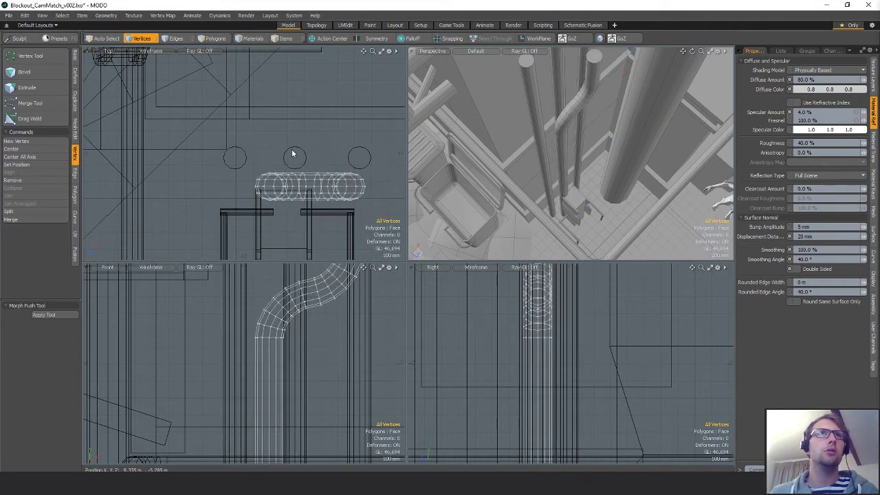
# Delete the middle straight pipe from the row of three vertical pipes
pyautogui.press('5')
pyautogui.click(294, 152)
pyautogui.press('3')
pyautogui.doubleClick(304, 152)
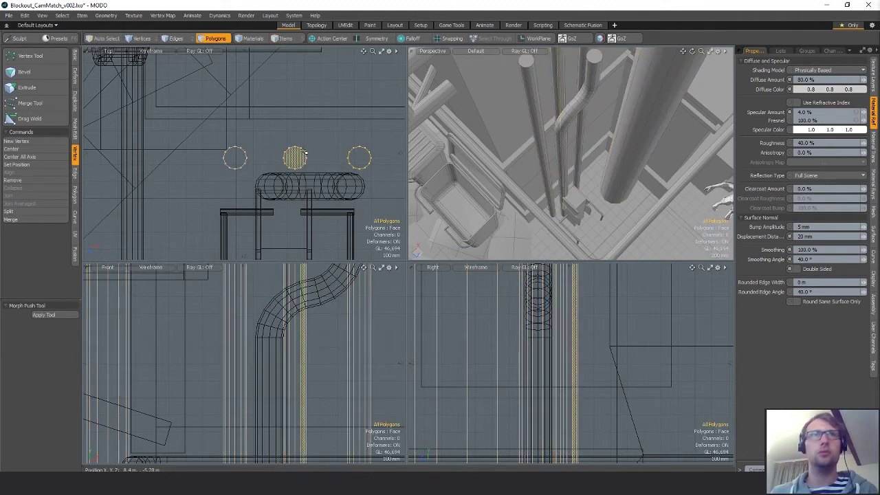
pyautogui.press('Delete')
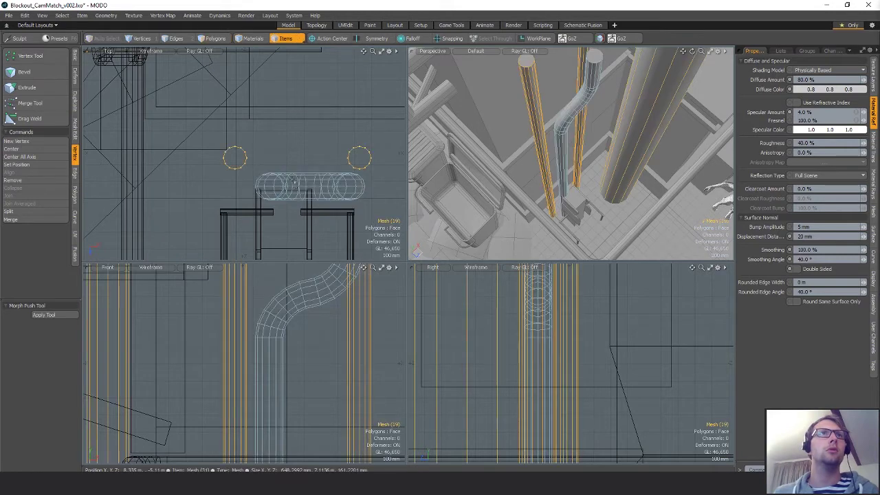
# Move the S-shaped pipe 40 mm along X and -175 mm along Z, back towards the pipe row
pyautogui.press('2')
pyautogui.keyDown('alt'); pyautogui.moveTo(340, 172); pyautogui.dragTo(333, 158); pyautogui.keyUp('alt')
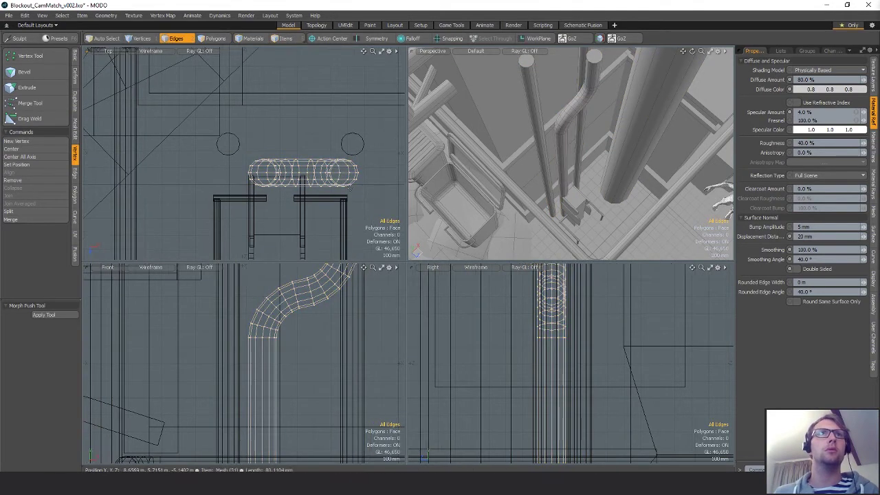
pyautogui.press('w')
pyautogui.moveTo(356, 209); pyautogui.dragTo(362, 179)
pyautogui.keyDown('alt'); pyautogui.moveTo(595, 205); pyautogui.dragTo(727, 198); pyautogui.keyUp('alt')
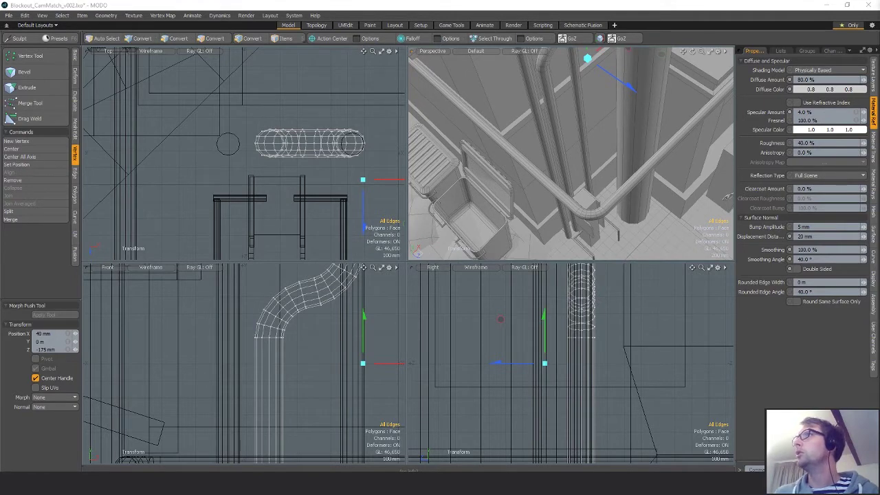
pyautogui.keyDown('alt'); pyautogui.moveTo(581, 147); pyautogui.dragTo(589, 168); pyautogui.keyUp('alt')
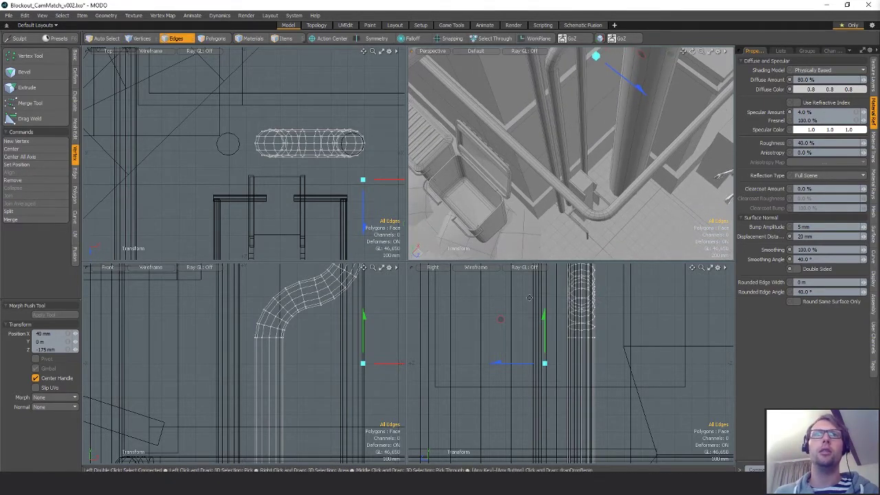
# Lower the S-shaped pipe by 1.04 m along Y
pyautogui.scroll(-3, 336, 343)
pyautogui.keyDown('alt'); pyautogui.keyDown('shift'); pyautogui.moveTo(308, 355); pyautogui.dragTo(307, 321); pyautogui.keyUp('shift'); pyautogui.keyUp('alt')
pyautogui.moveTo(355, 289); pyautogui.dragTo(356, 382)
pyautogui.moveTo(560, 168)
pyautogui.keyDown('alt'); pyautogui.mouseDown()
pyautogui.moveTo(526, 183)
pyautogui.moveTo(572, 179)
pyautogui.mouseUp(); pyautogui.keyUp('alt')
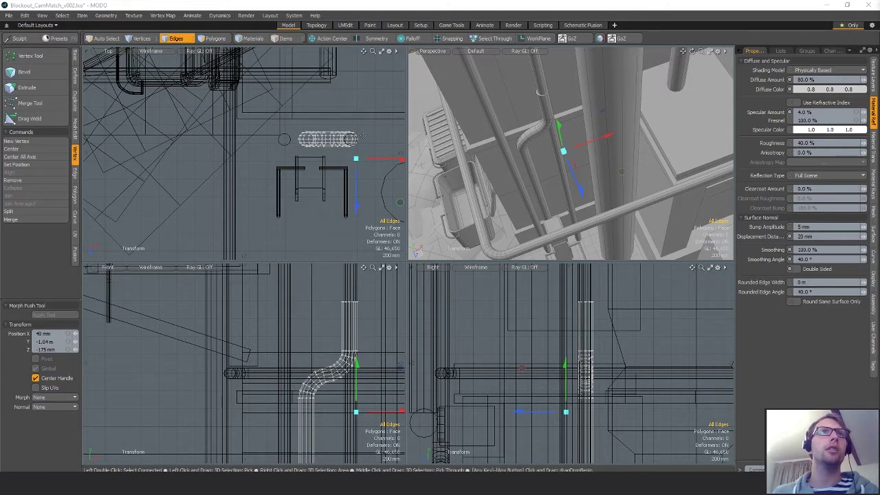
pyautogui.keyDown('alt'); pyautogui.keyDown('shift'); pyautogui.moveTo(363, 136); pyautogui.dragTo(335, 119); pyautogui.keyUp('shift'); pyautogui.keyUp('alt')
pyautogui.press('space')
# Select the edges at the S-shaped pipe's lower end and raise them to shorten its lower straight section
pyautogui.keyDown('alt'); pyautogui.keyDown('shift'); pyautogui.moveTo(295, 450); pyautogui.dragTo(350, 361); pyautogui.keyUp('shift'); pyautogui.keyUp('alt')
pyautogui.moveTo(351, 361)
pyautogui.keyDown('ctrl'); pyautogui.keyDown('alt'); pyautogui.mouseDown()
pyautogui.moveTo(311, 418)
pyautogui.moveTo(280, 443)
pyautogui.mouseUp(); pyautogui.keyUp('alt'); pyautogui.keyUp('ctrl')
pyautogui.keyDown('alt'); pyautogui.keyDown('shift'); pyautogui.moveTo(280, 443); pyautogui.dragTo(299, 368); pyautogui.keyUp('shift'); pyautogui.keyUp('alt')
pyautogui.moveTo(289, 376); pyautogui.dragTo(299, 395, button='right')
pyautogui.press('w')
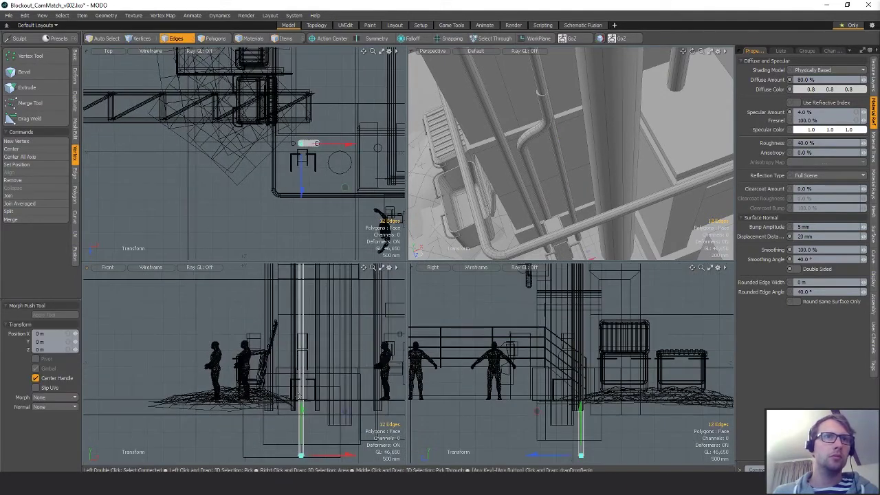
pyautogui.moveTo(301, 421); pyautogui.dragTo(316, 357)
pyautogui.press('space')
pyautogui.press('space')
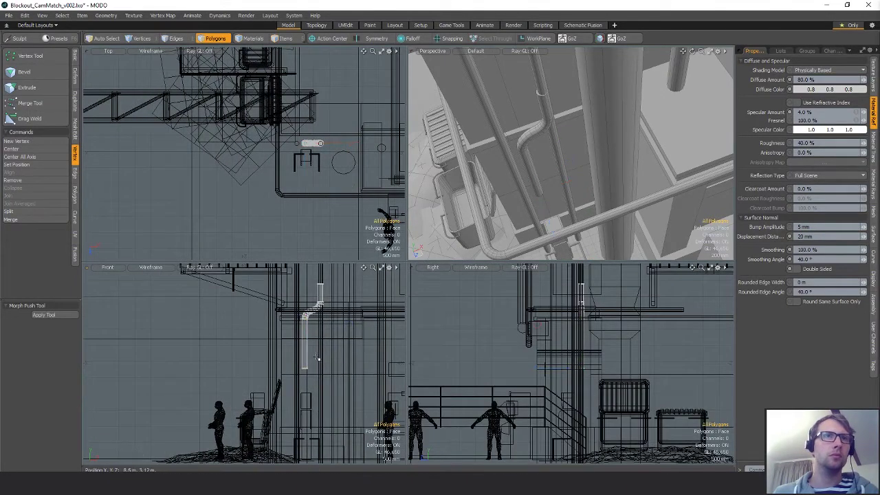
# Mirror all of the S-shaped pipe's polygons across the Y axis, with the mirror centre snapped to its lower end
pyautogui.click(318, 358)
pyautogui.press(']')
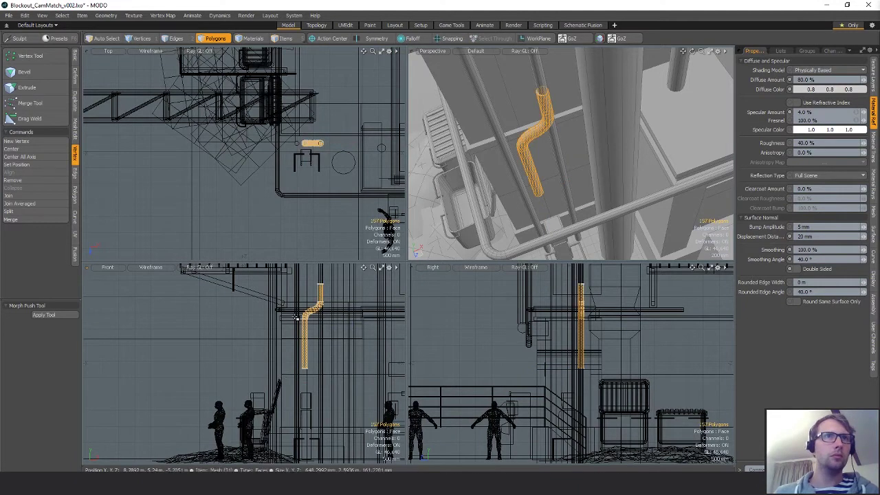
pyautogui.scroll(3, 337, 363)
pyautogui.hotkey('shift', 'v')
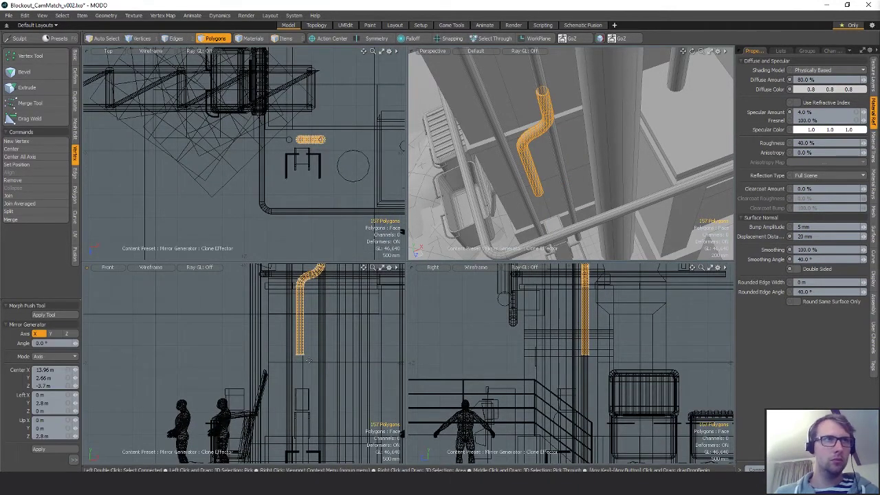
pyautogui.press('x')
pyautogui.click(300, 355)
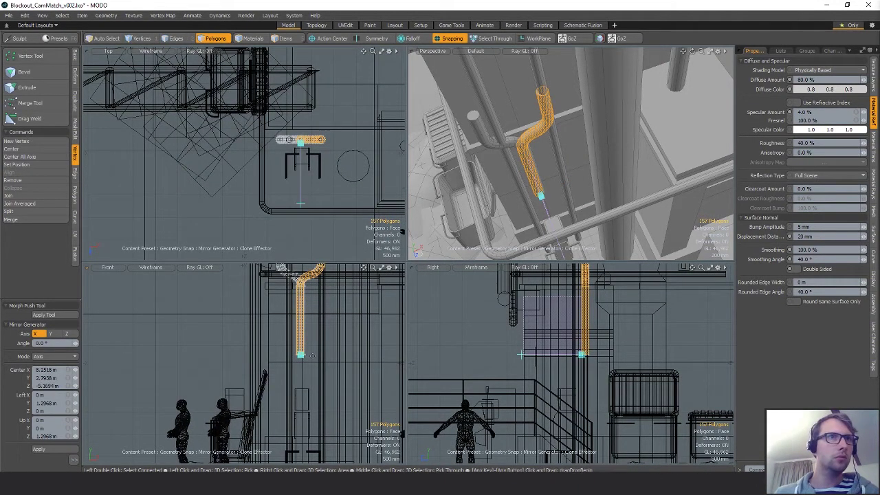
pyautogui.click(58, 334)
pyautogui.press('q')
# Select the vertices at the seam between the two mirrored pipe halves and merge them
pyautogui.press('1')
pyautogui.moveTo(281, 339); pyautogui.dragTo(362, 382, button='right')
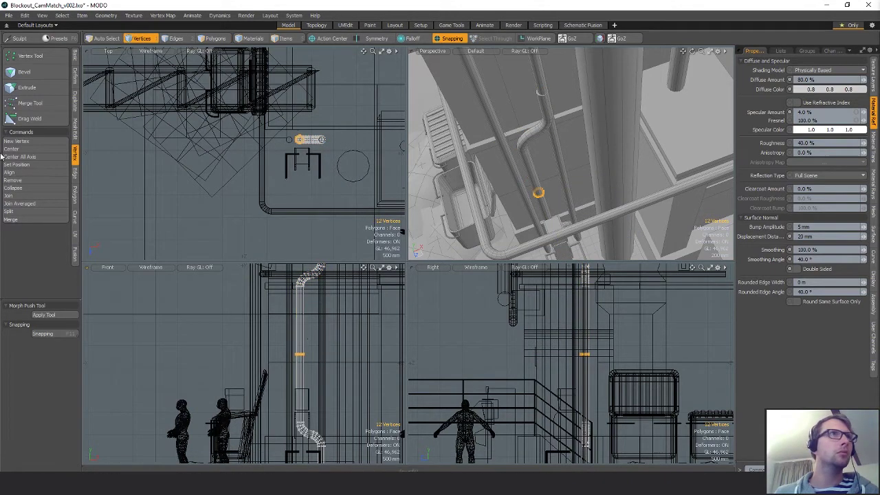
pyautogui.click(46, 103)
pyautogui.press('q')
pyautogui.click(512, 117)
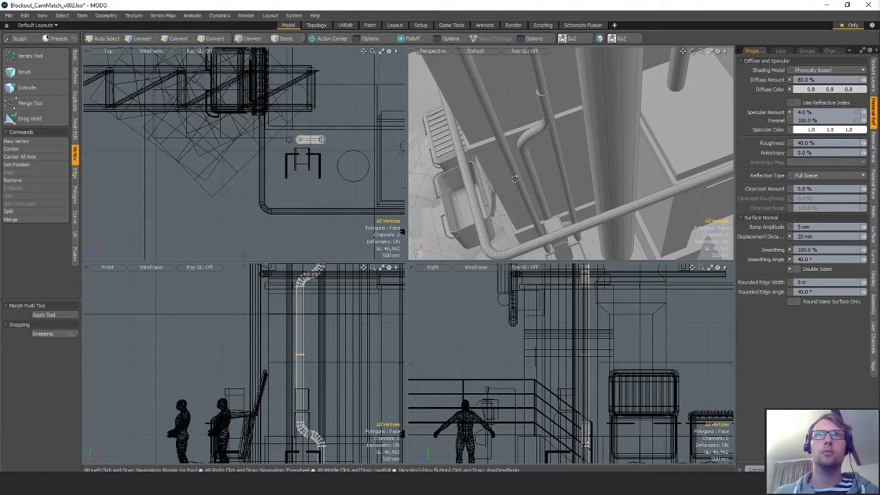
# Try rotating the mirrored pipe 30° about Y
pyautogui.keyDown('alt'); pyautogui.moveTo(511, 117); pyautogui.dragTo(562, 218); pyautogui.keyUp('alt')
pyautogui.keyDown('alt'); pyautogui.moveTo(559, 77); pyautogui.dragTo(605, 103); pyautogui.keyUp('alt')
pyautogui.keyDown('ctrl'); pyautogui.keyDown('alt'); pyautogui.moveTo(314, 151); pyautogui.dragTo(342, 148); pyautogui.keyUp('alt'); pyautogui.keyUp('ctrl')
pyautogui.press('e')
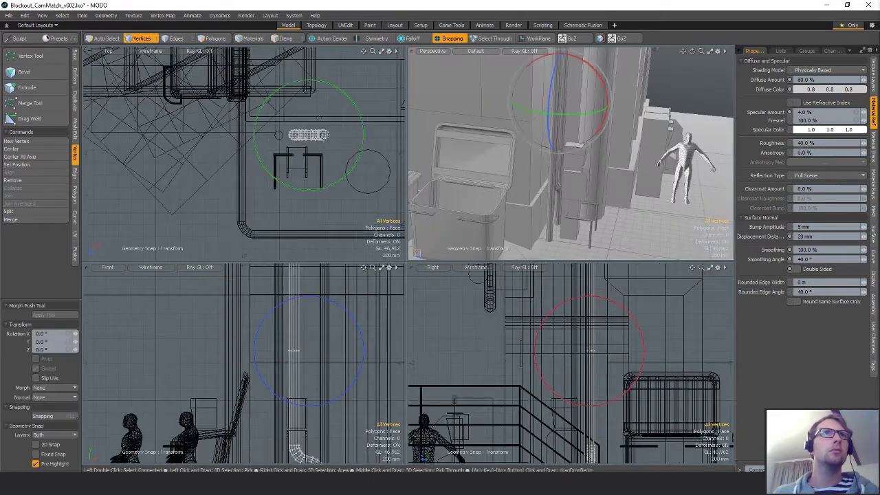
pyautogui.moveTo(330, 86); pyautogui.dragTo(303, 81)
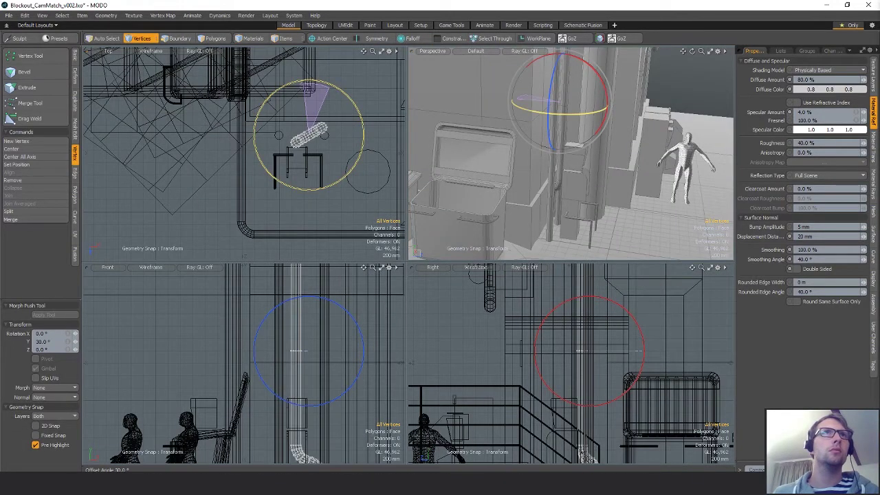
pyautogui.keyDown('alt'); pyautogui.moveTo(550, 165); pyautogui.dragTo(570, 235); pyautogui.keyUp('alt')
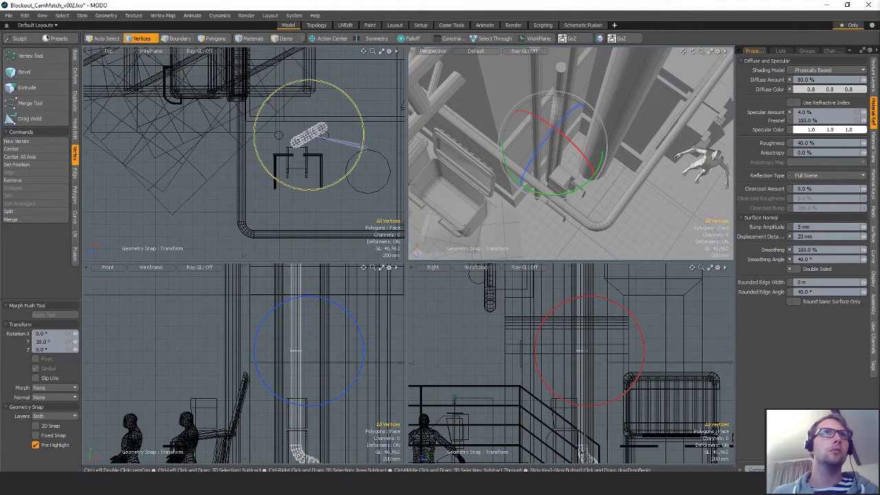
# Move the mirrored pipe 10 mm along X and 260 mm along Z, and rotate it -15° about Y
pyautogui.press('w')
pyautogui.moveTo(343, 149); pyautogui.dragTo(341, 158)
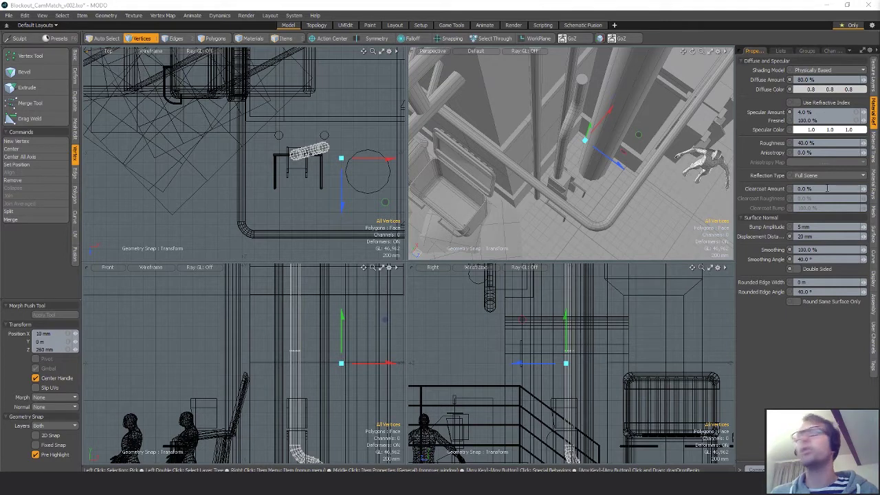
pyautogui.moveTo(352, 166)
pyautogui.mouseDown()
pyautogui.moveTo(339, 138)
pyautogui.moveTo(344, 162)
pyautogui.mouseUp()
pyautogui.press('e')
pyautogui.moveTo(338, 108); pyautogui.dragTo(348, 112)
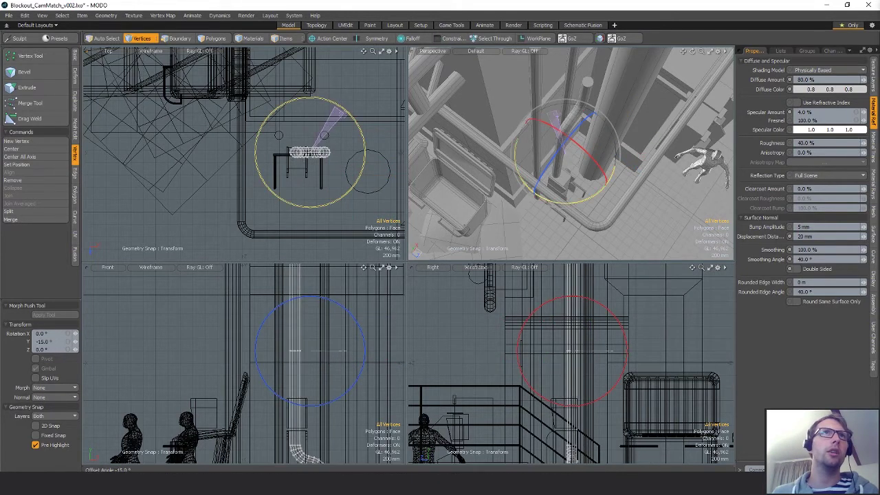
# Move the mirrored pipe 10 mm along X and -70 mm along Z, closer to the rear pipes
pyautogui.press('w')
pyautogui.moveTo(349, 174); pyautogui.dragTo(350, 169)
pyautogui.keyDown('alt'); pyautogui.moveTo(494, 165); pyautogui.dragTo(530, 143); pyautogui.keyUp('alt')
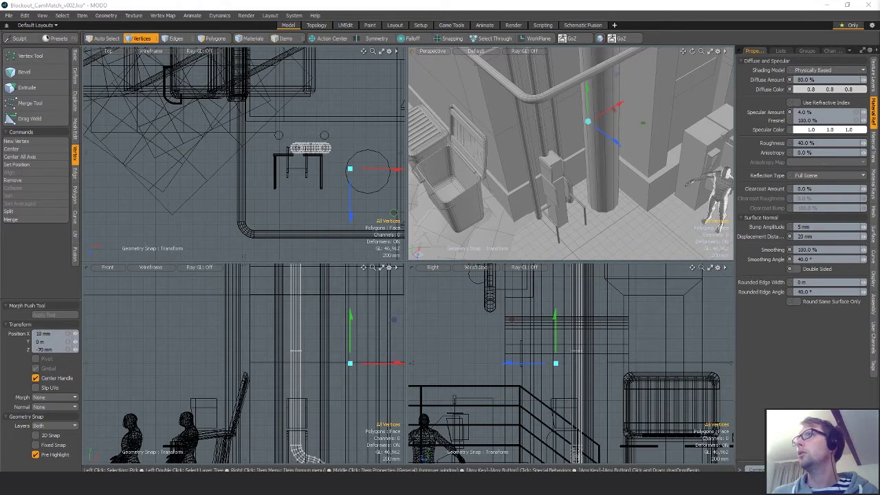
pyautogui.keyDown('alt'); pyautogui.moveTo(528, 81); pyautogui.dragTo(545, 119); pyautogui.keyUp('alt')
pyautogui.press('space')
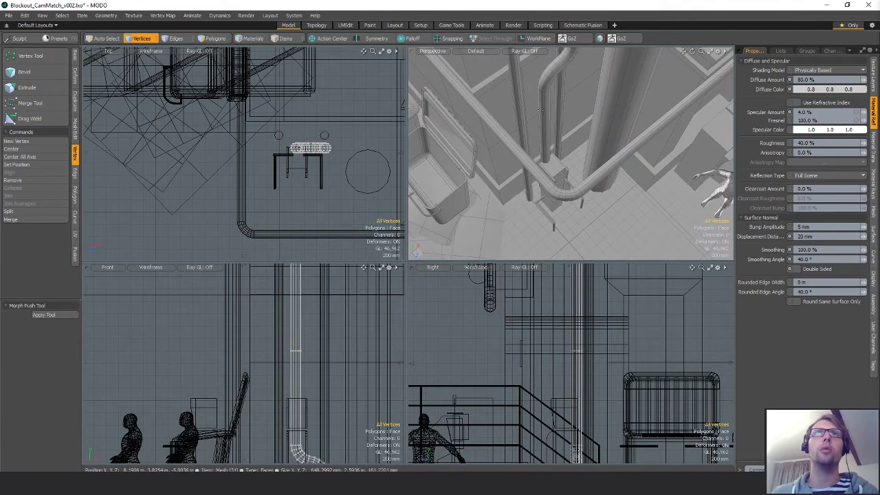
# Copy the polygons of the pipe's upper-half straight section and paste them into a new mesh
pyautogui.press('3')
pyautogui.click(543, 115)
pyautogui.press('l')
pyautogui.hotkey('ctrl', 'c')
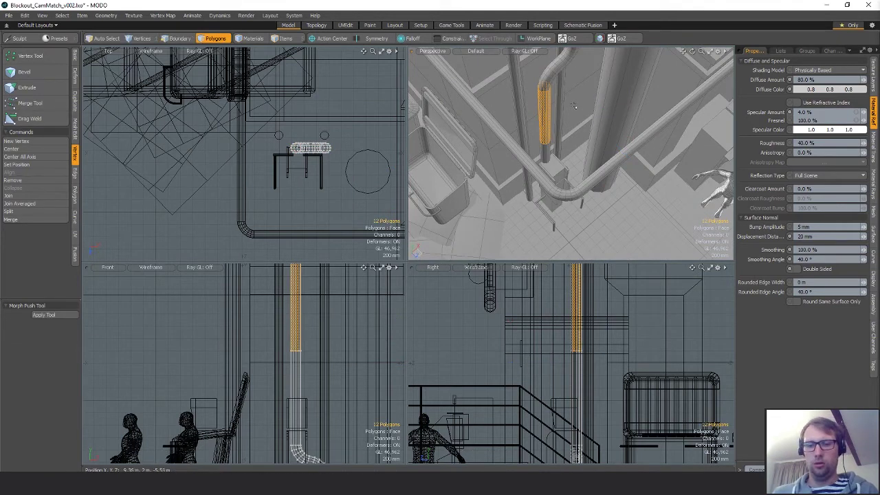
pyautogui.press('n')
pyautogui.hotkey('ctrl', 'v')
# Move the copied straight section back onto the rear vertical pipe nearest the large column
pyautogui.scroll(2, 294, 150)
pyautogui.press('w')
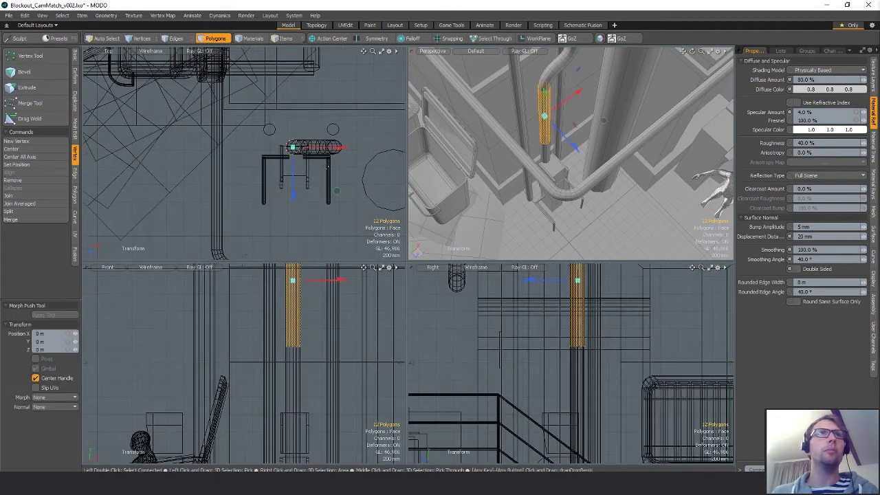
pyautogui.keyDown('alt'); pyautogui.keyDown('shift'); pyautogui.moveTo(318, 179); pyautogui.dragTo(282, 182); pyautogui.keyUp('shift'); pyautogui.keyUp('alt')
pyautogui.moveTo(294, 180); pyautogui.dragTo(341, 156)
pyautogui.press('q')
# Extend the copied straight section downwards by moving its lower end edges towards the floor
pyautogui.press('space')
pyautogui.press('space')
pyautogui.moveTo(331, 320)
pyautogui.mouseDown(button='right')
pyautogui.moveTo(259, 376)
pyautogui.moveTo(320, 365)
pyautogui.mouseUp(button='right')
pyautogui.scroll(-3, 318, 368)
pyautogui.keyDown('alt'); pyautogui.keyDown('shift'); pyautogui.moveTo(309, 359); pyautogui.dragTo(301, 311); pyautogui.keyUp('shift'); pyautogui.keyUp('alt')
pyautogui.press('w')
pyautogui.moveTo(310, 281); pyautogui.dragTo(310, 359)
# Extend the copied straight section upwards by raising its upper end edges
pyautogui.keyDown('alt'); pyautogui.keyDown('shift'); pyautogui.moveTo(323, 299); pyautogui.dragTo(329, 339); pyautogui.keyUp('shift'); pyautogui.keyUp('alt')
pyautogui.press('q')
pyautogui.moveTo(332, 330); pyautogui.dragTo(299, 313, button='right')
pyautogui.press('w')
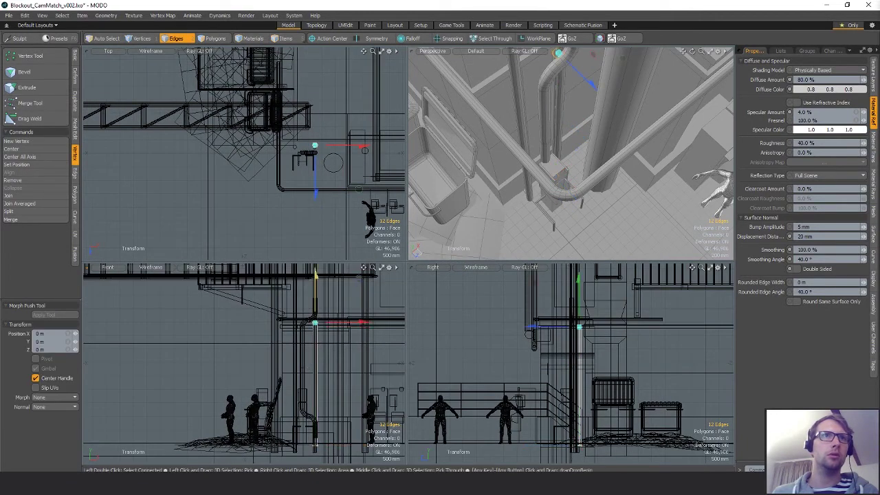
pyautogui.moveTo(316, 312); pyautogui.dragTo(316, 290)
pyautogui.press('q')
# Select the top and bottom end vertices of the double-bend pipe and scale them to 135.5% along Y to lengthen it
pyautogui.press('5')
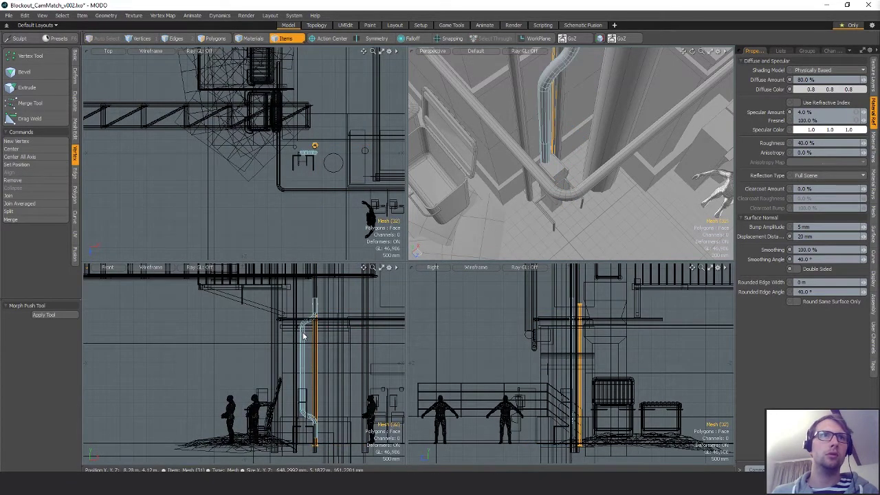
pyautogui.click(303, 335)
pyautogui.press('space')
pyautogui.press('space')
pyautogui.moveTo(323, 291)
pyautogui.mouseDown(button='right')
pyautogui.moveTo(306, 305)
pyautogui.moveTo(321, 307)
pyautogui.mouseUp(button='right')
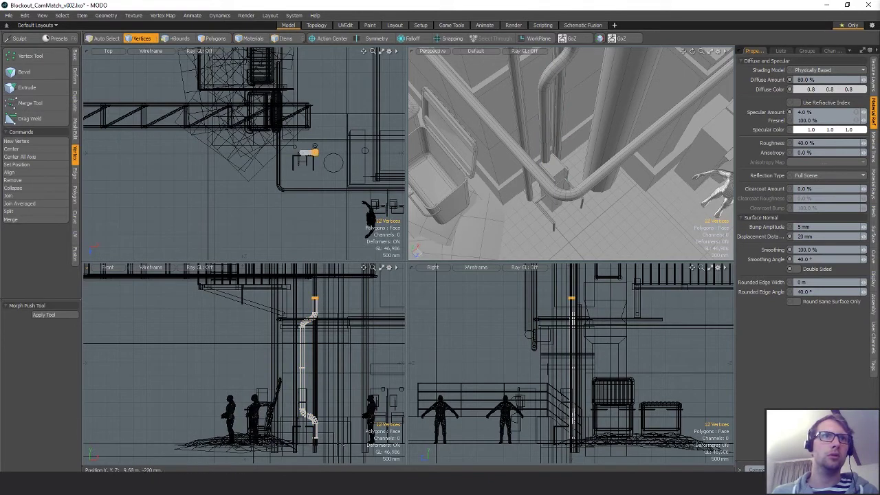
pyautogui.keyDown('shift'); pyautogui.moveTo(327, 432); pyautogui.dragTo(298, 442, button='right'); pyautogui.keyUp('shift')
pyautogui.press('w')
pyautogui.press('r')
pyautogui.moveTo(316, 319); pyautogui.dragTo(317, 297)
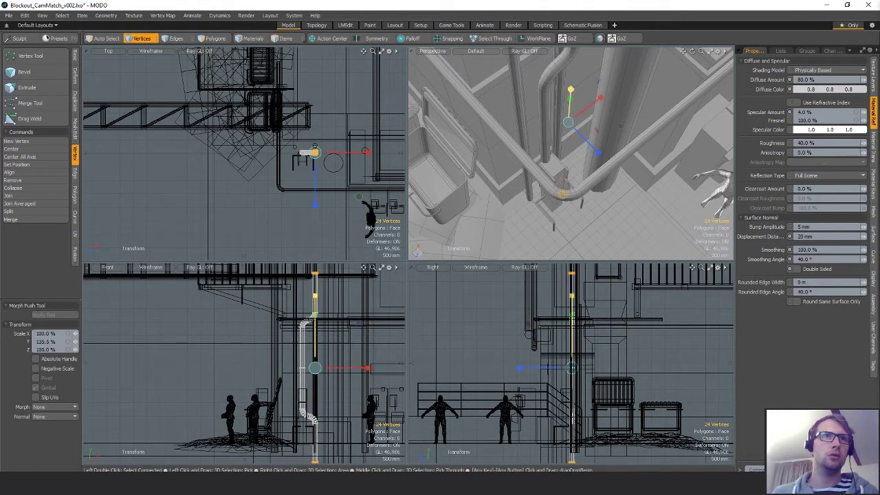
pyautogui.press('q')
pyautogui.press('Escape')
# Delete the separate straight pipe copy behind the double-bend pipe
pyautogui.keyDown('alt'); pyautogui.moveTo(578, 164); pyautogui.dragTo(561, 112); pyautogui.keyUp('alt')
pyautogui.press('5')
pyautogui.click(561, 116)
pyautogui.press('3')
pyautogui.doubleClick(561, 114)
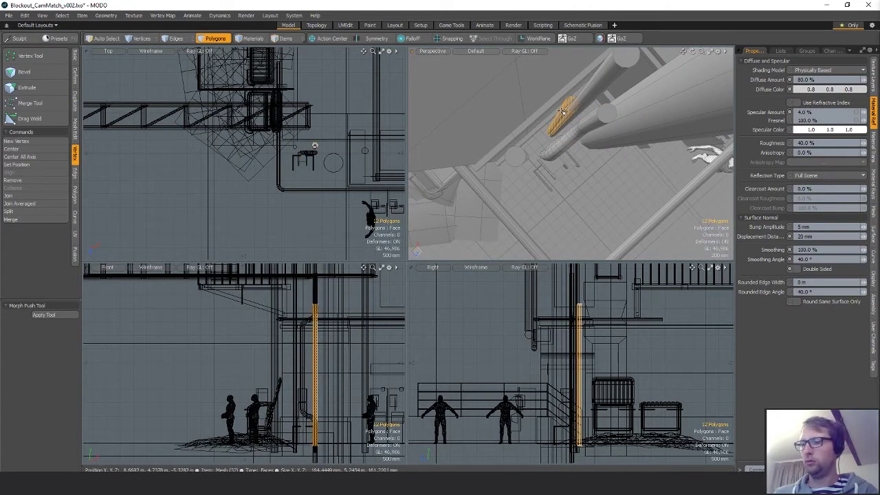
pyautogui.press('Delete')
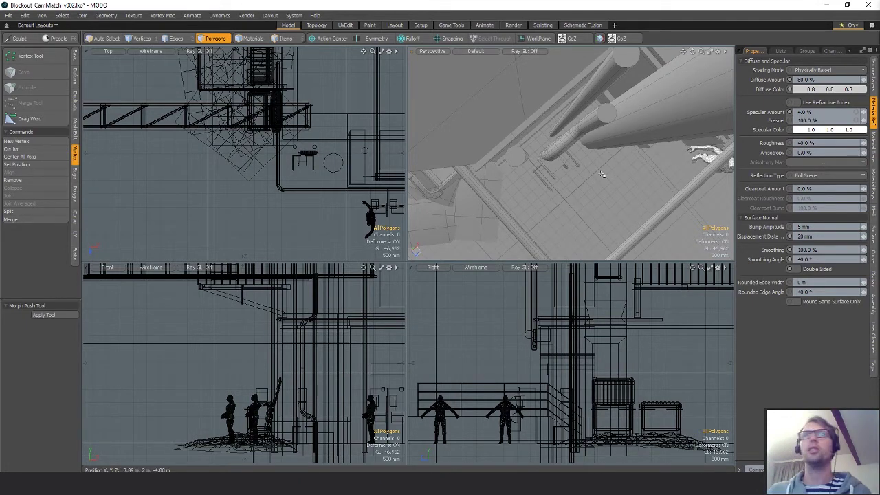
pyautogui.keyDown('alt'); pyautogui.moveTo(602, 174); pyautogui.dragTo(555, 222); pyautogui.keyUp('alt')
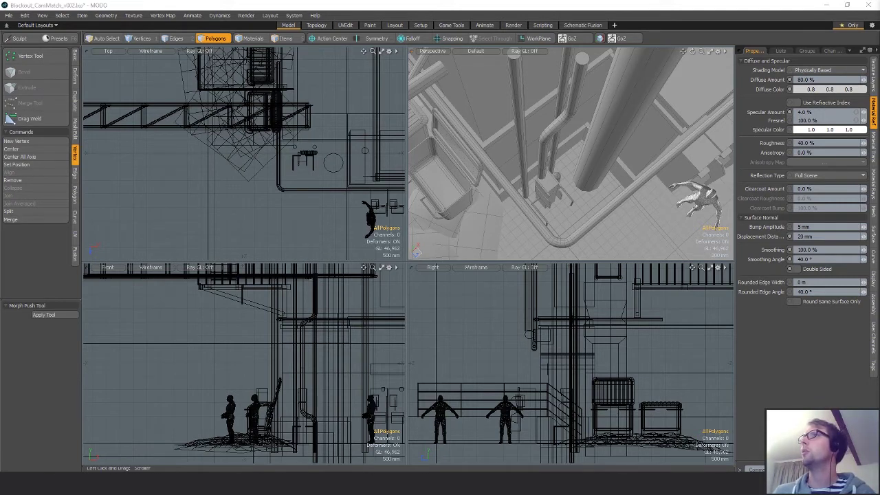
pyautogui.moveTo(745, 53); pyautogui.dragTo(320, 33)
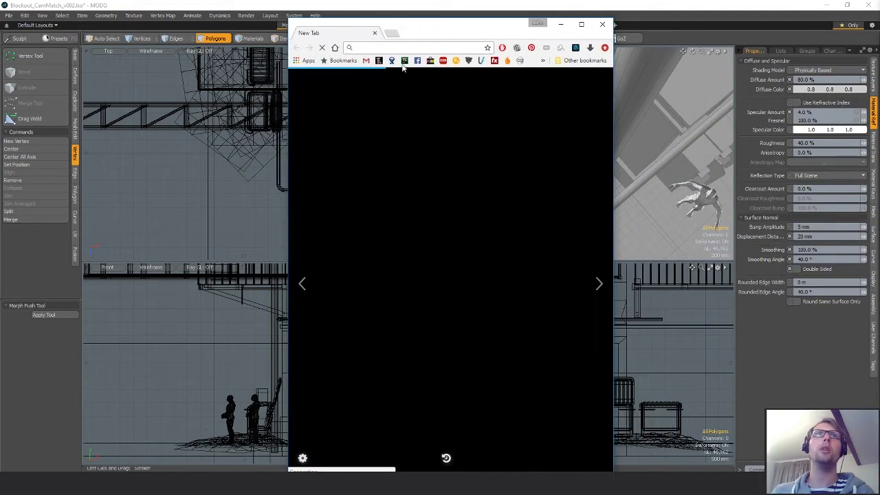
pyautogui.moveTo(611, 83); pyautogui.dragTo(792, 83)
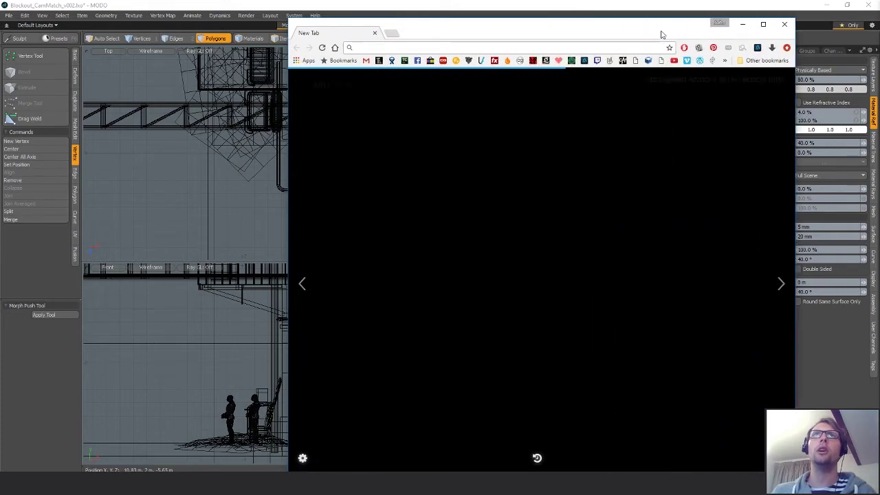
pyautogui.moveTo(662, 34); pyautogui.dragTo(604, 29)
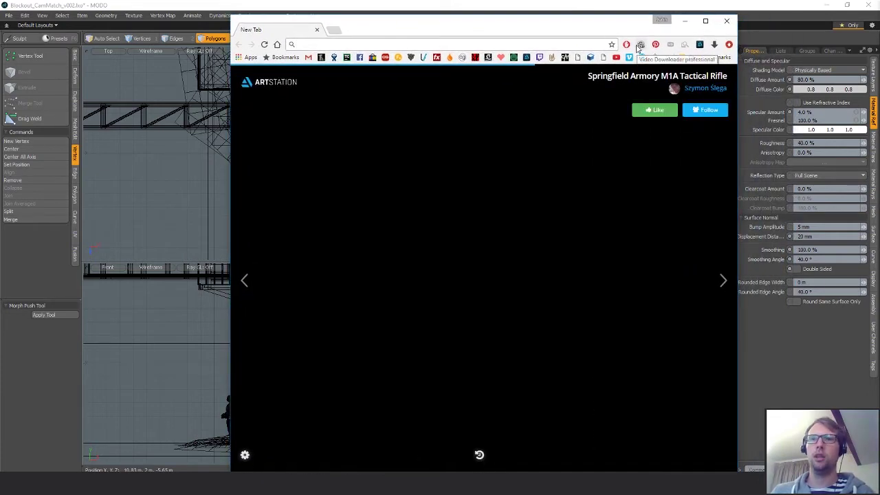
pyautogui.click(724, 22)
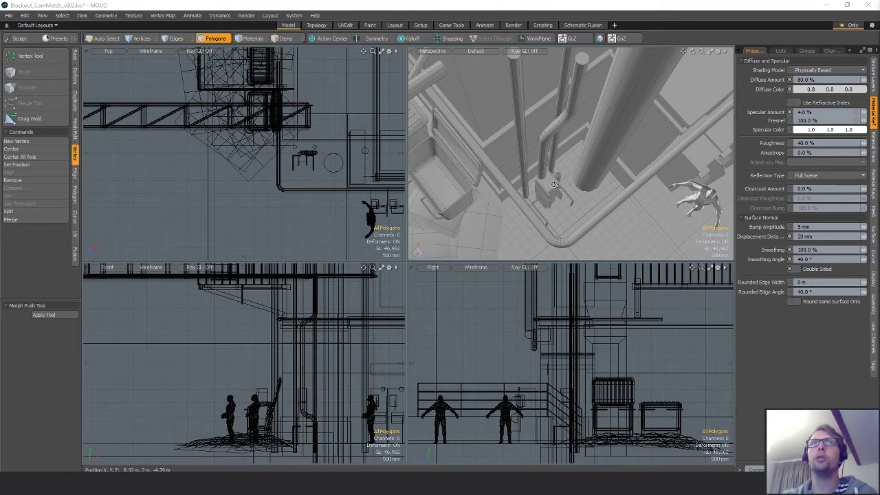
pyautogui.keyDown('alt'); pyautogui.keyDown('shift'); pyautogui.moveTo(632, 176); pyautogui.dragTo(592, 180); pyautogui.keyUp('shift'); pyautogui.keyUp('alt')
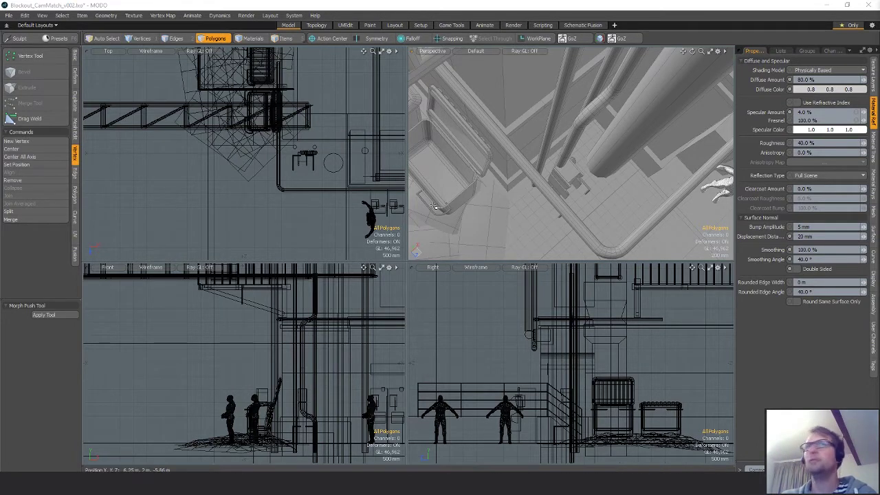
# Examine the placement of the two straight vertical pipes behind the S-bend pipe, selecting each one in turn
pyautogui.moveTo(434, 205); pyautogui.dragTo(525, 149, button='middle')
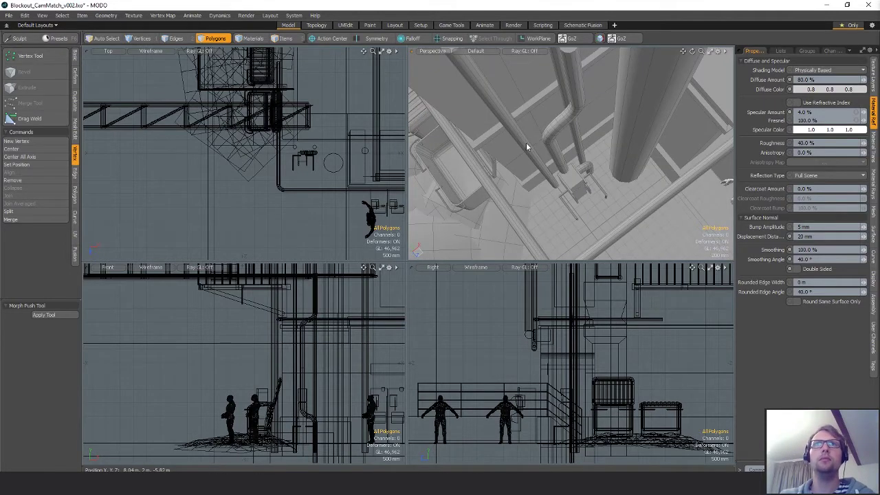
pyautogui.doubleClick(526, 145)
pyautogui.hotkey('shift', 'a')
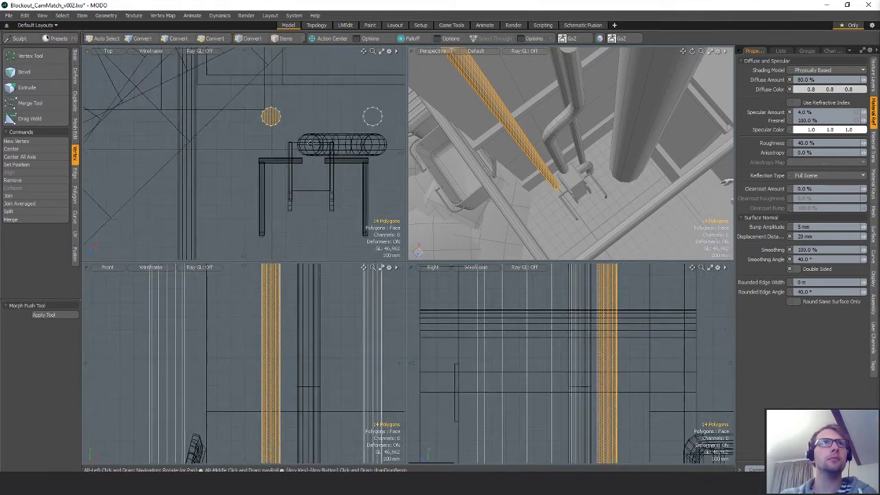
pyautogui.keyDown('alt'); pyautogui.moveTo(311, 144); pyautogui.dragTo(253, 155); pyautogui.keyUp('alt')
pyautogui.scroll(-2, 283, 148)
pyautogui.doubleClick(315, 130)
pyautogui.keyDown('alt'); pyautogui.moveTo(606, 131); pyautogui.dragTo(613, 155); pyautogui.keyUp('alt')
pyautogui.moveTo(303, 149)
pyautogui.keyDown('ctrl'); pyautogui.keyDown('alt'); pyautogui.mouseDown()
pyautogui.moveTo(354, 148)
pyautogui.moveTo(317, 149)
pyautogui.mouseUp(); pyautogui.keyUp('alt'); pyautogui.keyUp('ctrl')
pyautogui.press('Right')
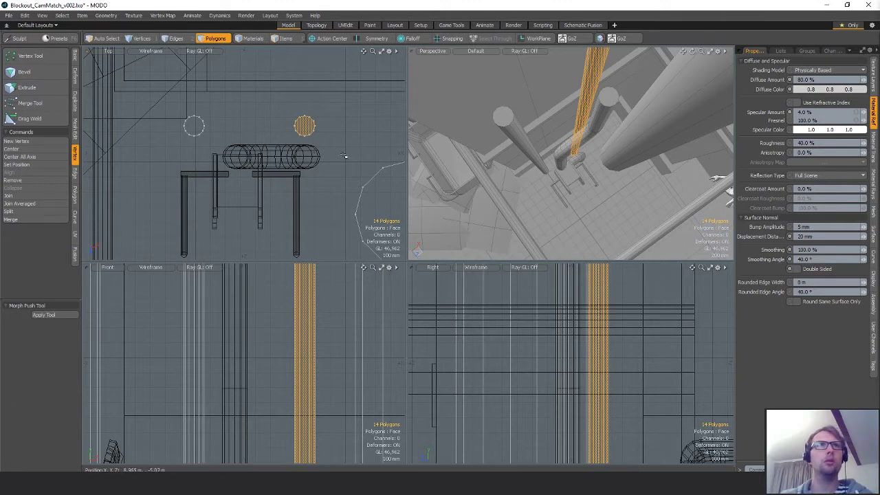
# Duplicate the straight upper section of the S-bend pipe and move the copy back toward the wall
pyautogui.keyDown('alt'); pyautogui.keyDown('shift'); pyautogui.moveTo(344, 156); pyautogui.dragTo(338, 172); pyautogui.keyUp('shift'); pyautogui.keyUp('alt')
pyautogui.press('5')
pyautogui.click(308, 162)
pyautogui.press('3')
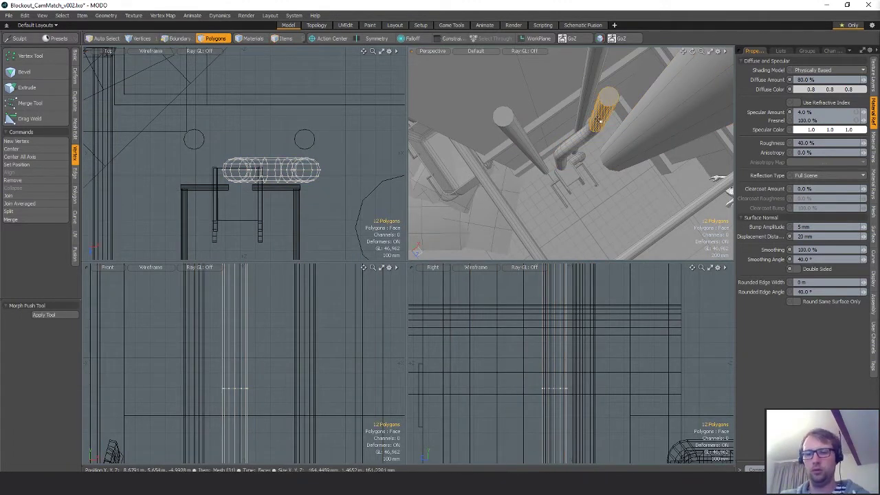
pyautogui.press('w')
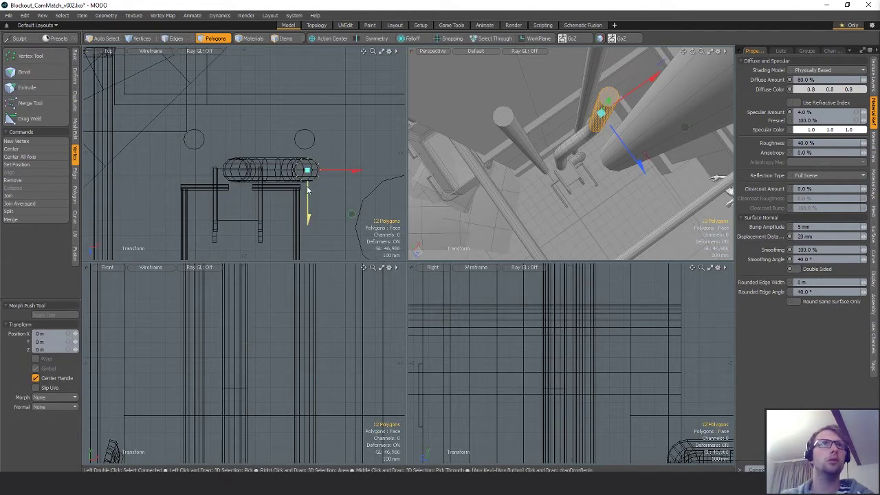
pyautogui.moveTo(308, 191); pyautogui.dragTo(307, 154)
pyautogui.press('q')
pyautogui.hotkey('shift', 'a')
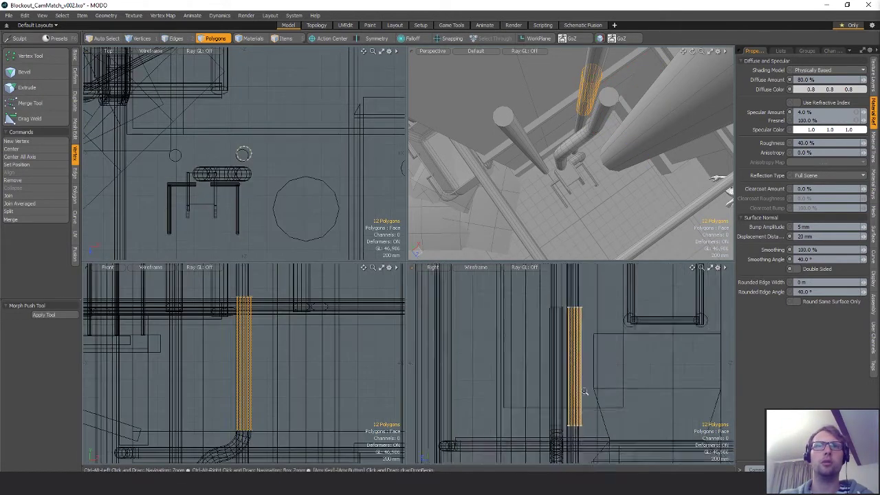
# Stretch the copied pipe section downward by lowering its bottom ring of 12 vertices
pyautogui.scroll(-6, 589, 393)
pyautogui.press('1')
pyautogui.moveTo(581, 393); pyautogui.dragTo(606, 416, button='right')
pyautogui.keyDown('alt'); pyautogui.keyDown('shift'); pyautogui.moveTo(614, 404); pyautogui.dragTo(602, 363); pyautogui.keyUp('shift'); pyautogui.keyUp('alt')
pyautogui.press('w')
pyautogui.hotkey('shift', 'a')
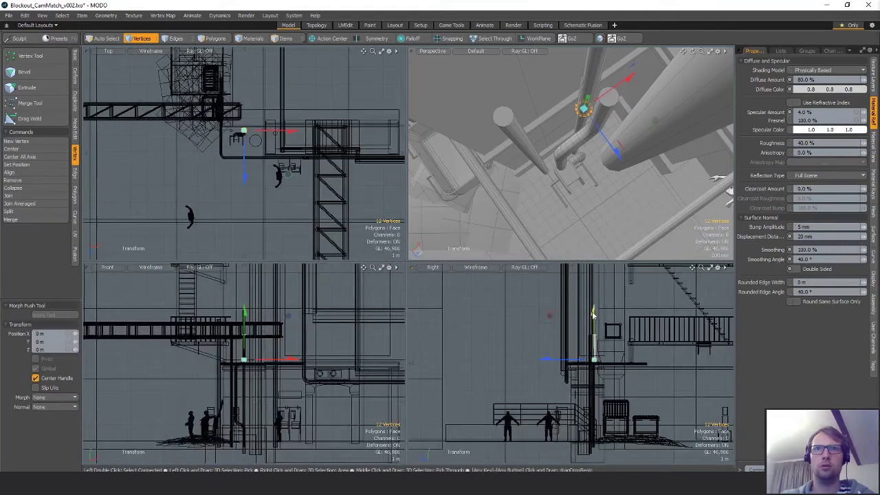
pyautogui.press('q')
# Extend the copied pipe section upward by raising its top ring of 12 vertices
pyautogui.moveTo(622, 346); pyautogui.dragTo(588, 313, button='right')
pyautogui.press('w')
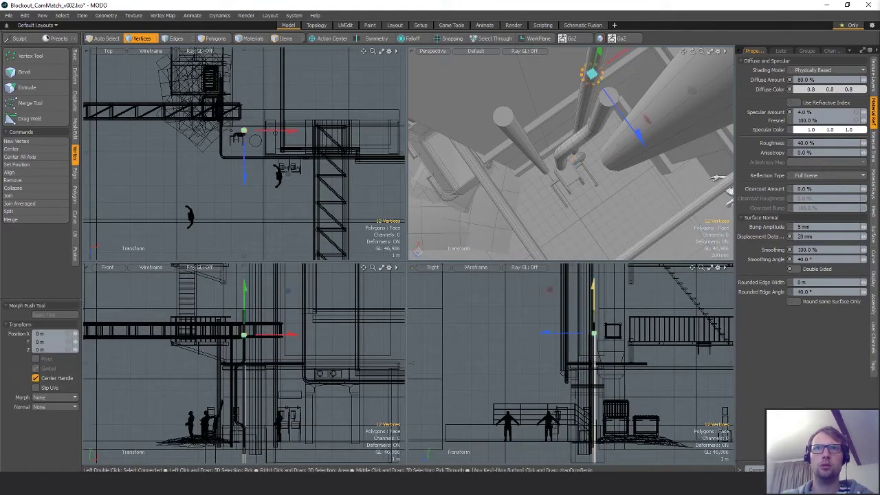
pyautogui.moveTo(595, 316); pyautogui.dragTo(594, 302)
pyautogui.press('q')
pyautogui.click(598, 318)
pyautogui.press('w')
pyautogui.click(597, 319)
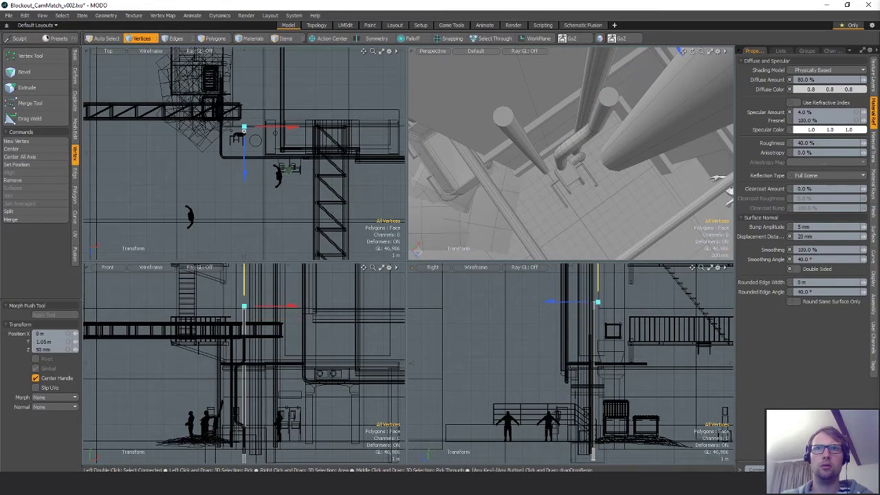
pyautogui.press('q')
# Delete the old straight pipe that overlaps the newly extended copy behind the S-bend pipe
pyautogui.keyDown('ctrl'); pyautogui.keyDown('alt'); pyautogui.moveTo(180, 146); pyautogui.dragTo(280, 180); pyautogui.keyUp('alt'); pyautogui.keyUp('ctrl')
pyautogui.press('5')
pyautogui.click(293, 169)
pyautogui.press('3')
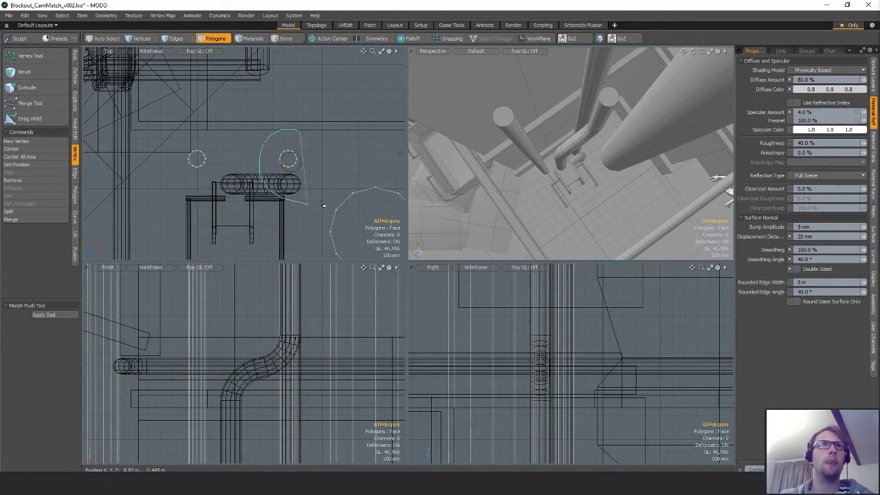
pyautogui.doubleClick(292, 162)
pyautogui.click(336, 166)
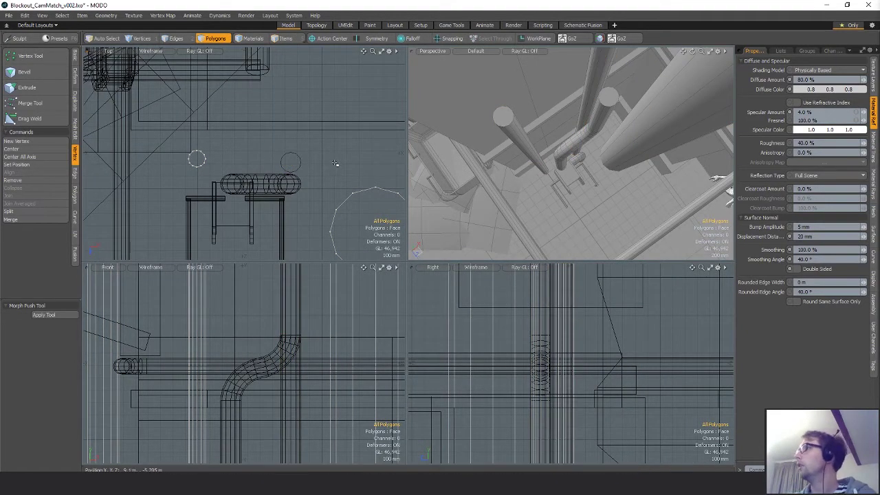
# Move the replacement straight pipe back toward the wall by 85 mm along negative Z
pyautogui.keyDown('alt'); pyautogui.moveTo(277, 173); pyautogui.dragTo(366, 182); pyautogui.keyUp('alt')
pyautogui.keyDown('alt'); pyautogui.moveTo(366, 182); pyautogui.dragTo(240, 165); pyautogui.keyUp('alt')
pyautogui.press('5')
pyautogui.click(238, 163)
pyautogui.press('3')
pyautogui.moveTo(249, 129)
pyautogui.mouseDown(button='right')
pyautogui.moveTo(212, 134)
pyautogui.moveTo(237, 163)
pyautogui.mouseUp(button='right')
pyautogui.keyDown('alt'); pyautogui.keyDown('shift'); pyautogui.moveTo(228, 149); pyautogui.dragTo(251, 151); pyautogui.keyUp('shift'); pyautogui.keyUp('alt')
pyautogui.press('w')
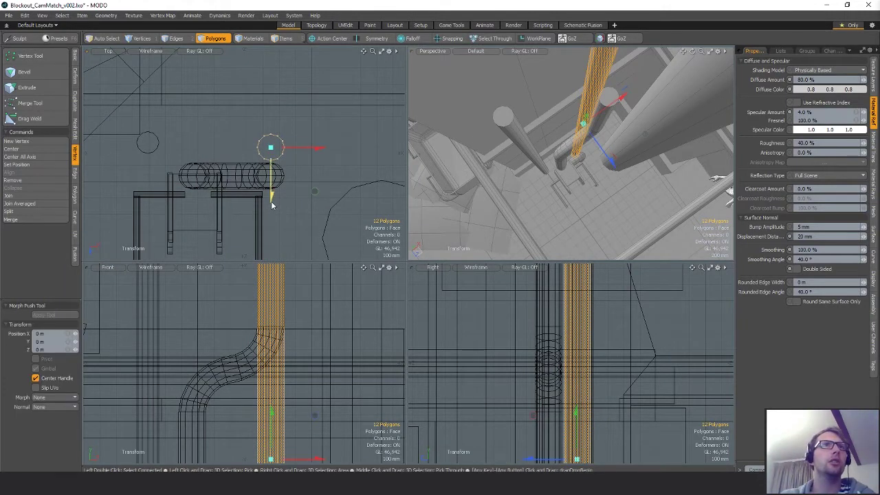
pyautogui.moveTo(271, 192); pyautogui.dragTo(271, 177)
pyautogui.keyDown('alt'); pyautogui.moveTo(564, 179); pyautogui.dragTo(622, 166); pyautogui.keyUp('alt')
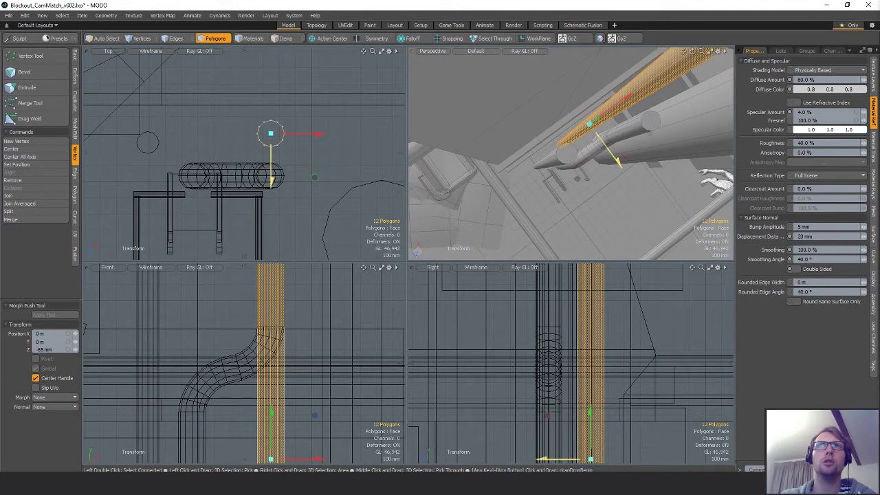
# Cut the other straight pipe out of its mesh, paste it as a separate mesh and move it back toward the wall
pyautogui.press('space')
pyautogui.click(557, 158)
pyautogui.doubleClick(558, 158)
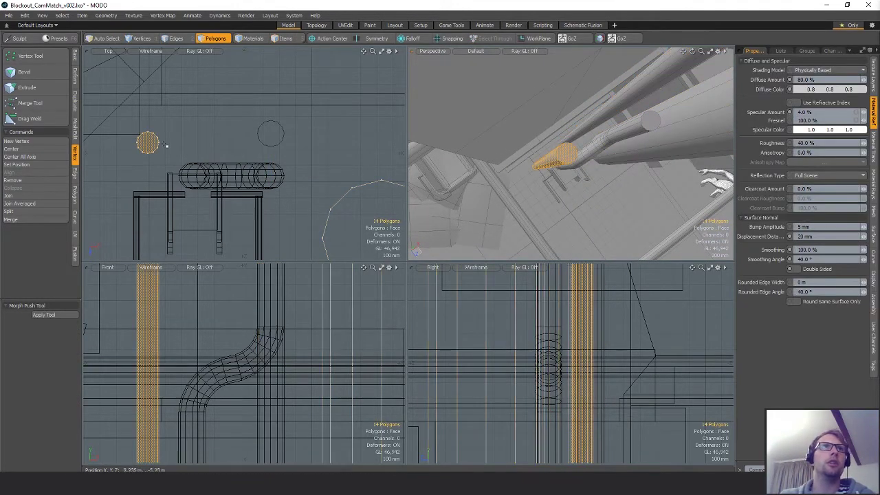
pyautogui.keyDown('alt'); pyautogui.keyDown('shift'); pyautogui.moveTo(169, 158); pyautogui.dragTo(246, 158); pyautogui.keyUp('shift'); pyautogui.keyUp('alt')
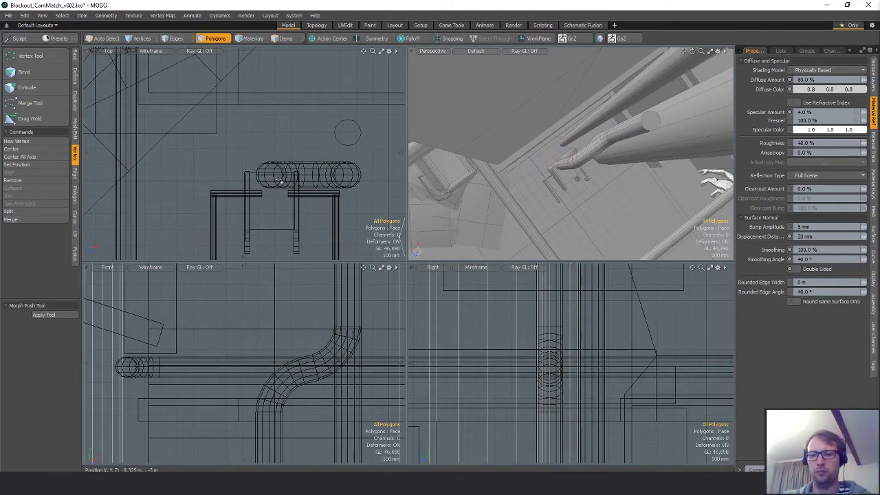
pyautogui.press('w')
pyautogui.moveTo(226, 187); pyautogui.dragTo(226, 172)
pyautogui.press('space')
# Raise the whole S-bend pipe along Y, finishing with a 40 mm downward adjustment
pyautogui.keyDown('alt'); pyautogui.moveTo(362, 198); pyautogui.dragTo(333, 186); pyautogui.keyUp('alt')
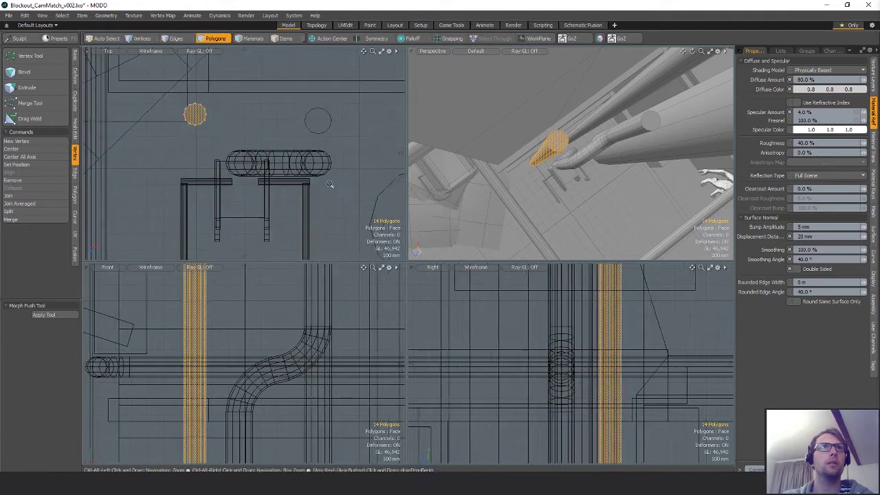
pyautogui.scroll(-2, 332, 186)
pyautogui.keyDown('alt'); pyautogui.moveTo(558, 191); pyautogui.dragTo(532, 98); pyautogui.keyUp('alt')
pyautogui.scroll(-5, 548, 119)
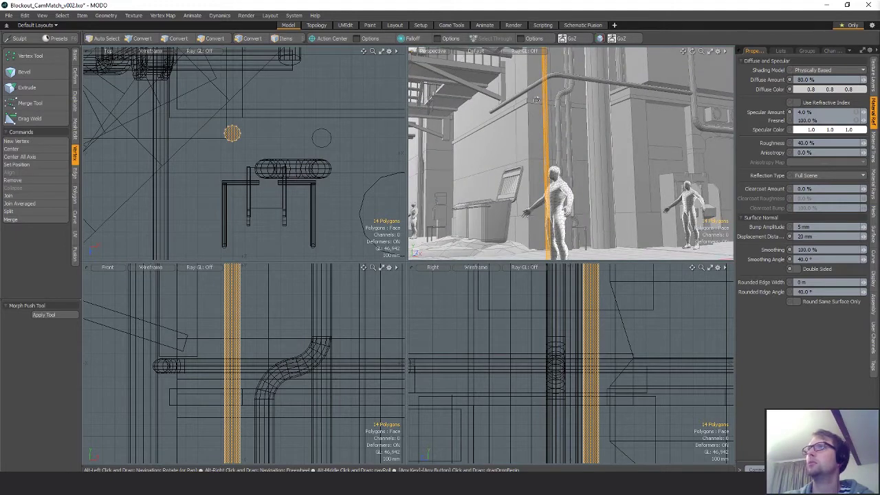
pyautogui.press('3')
pyautogui.doubleClick(562, 93)
pyautogui.press('w')
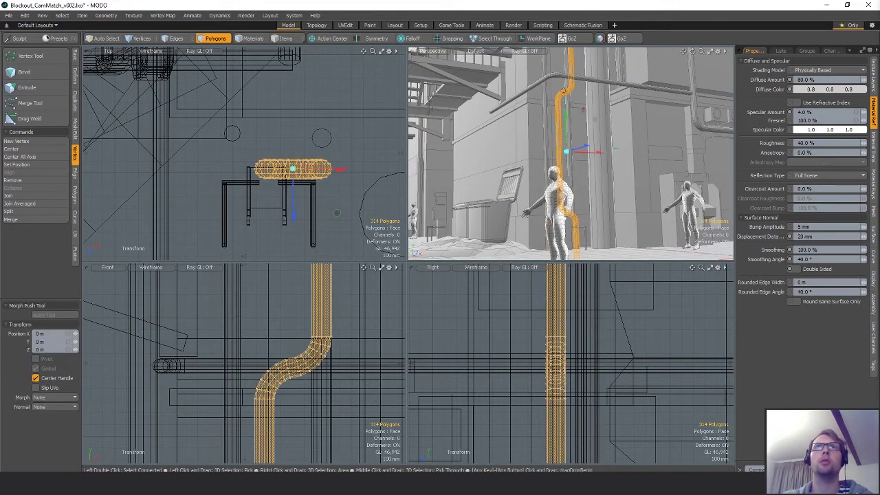
pyautogui.moveTo(565, 113); pyautogui.dragTo(566, 101)
pyautogui.press('q')
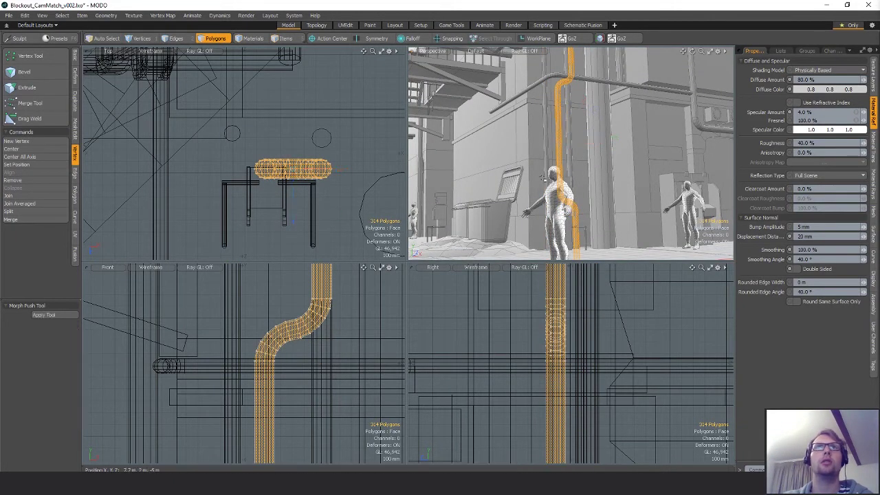
pyautogui.press('w')
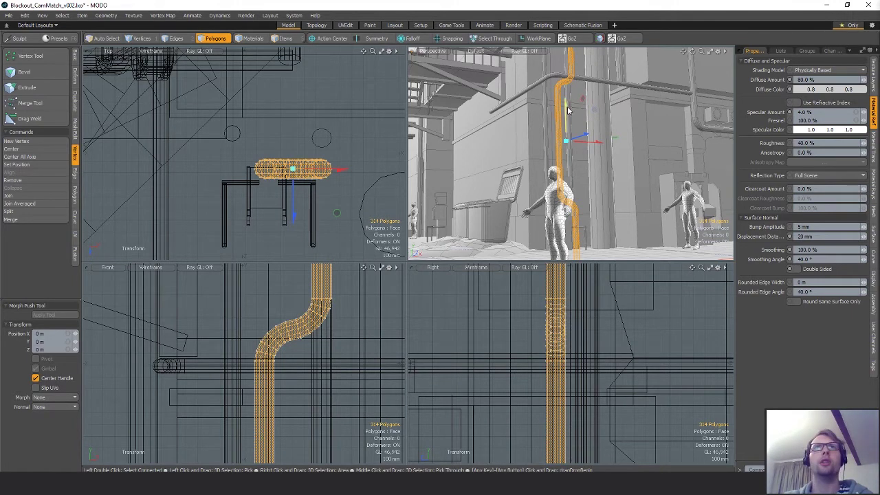
pyautogui.moveTo(568, 110); pyautogui.dragTo(566, 102)
pyautogui.keyDown('alt'); pyautogui.moveTo(592, 154); pyautogui.dragTo(622, 180); pyautogui.keyUp('alt')
pyautogui.moveTo(569, 103); pyautogui.dragTo(569, 108)
pyautogui.keyDown('alt'); pyautogui.keyDown('shift'); pyautogui.moveTo(590, 169); pyautogui.dragTo(581, 132); pyautogui.keyUp('shift'); pyautogui.keyUp('alt')
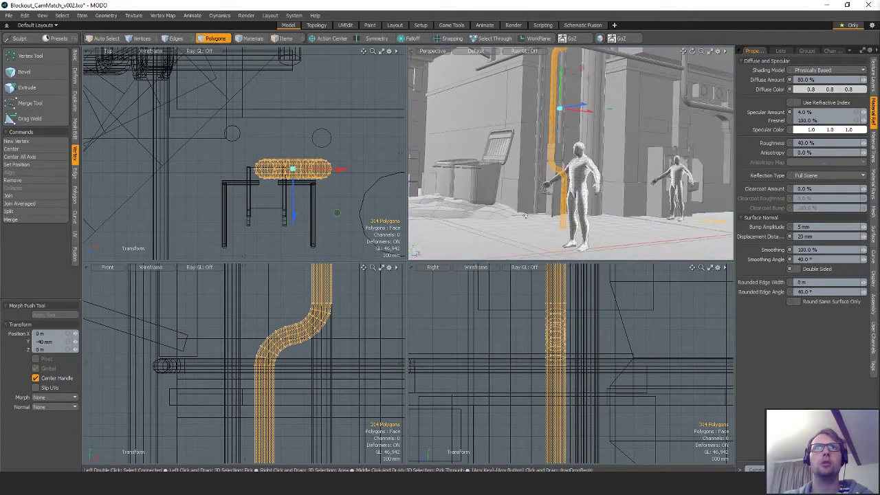
# Lower the S-bend pipe's bottom bend by moving its 144 vertices down along Y
pyautogui.press('q')
pyautogui.scroll(-4, 313, 407)
pyautogui.keyDown('alt'); pyautogui.moveTo(314, 416); pyautogui.dragTo(301, 339); pyautogui.keyUp('alt')
pyautogui.press('1')
pyautogui.moveTo(301, 338)
pyautogui.mouseDown(button='right')
pyautogui.moveTo(247, 399)
pyautogui.moveTo(318, 384)
pyautogui.mouseUp(button='right')
pyautogui.press('w')
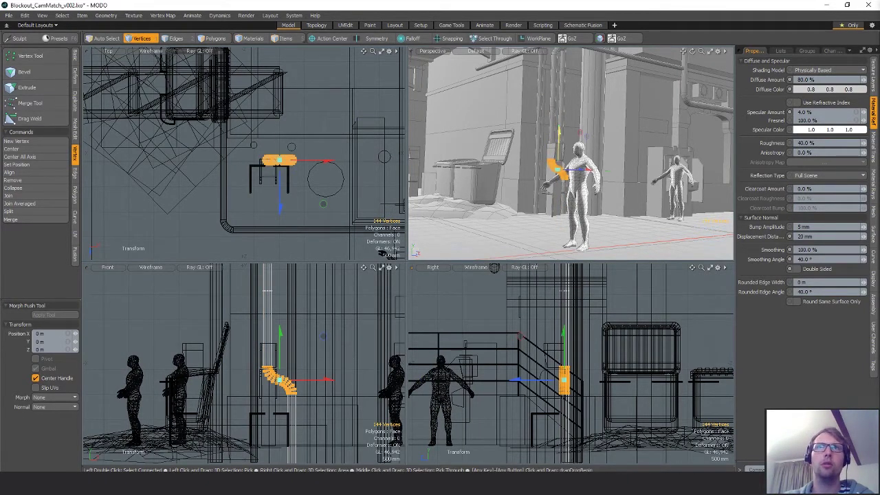
pyautogui.moveTo(559, 131); pyautogui.dragTo(589, 216)
pyautogui.press('space')
pyautogui.scroll(2, 589, 215)
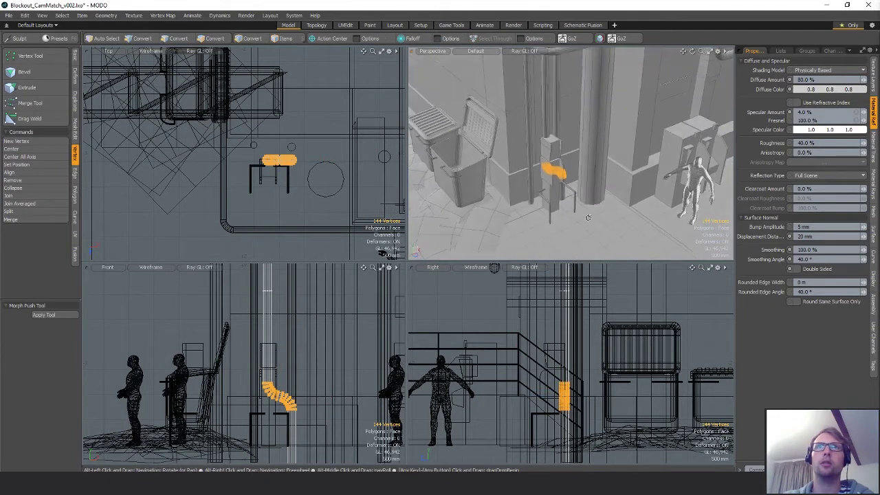
# Move the utility box and its support frame out from the S-bend pipe, ending on a 40 mm offset in X and Z
pyautogui.click(565, 198)
pyautogui.press('5')
pyautogui.click(548, 168)
pyautogui.press('3')
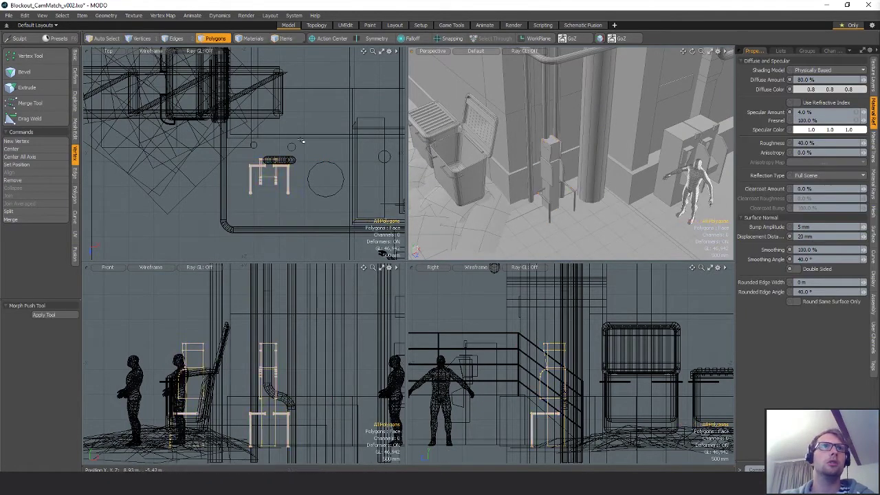
pyautogui.moveTo(301, 139); pyautogui.dragTo(354, 215, button='right')
pyautogui.scroll(3, 280, 193)
pyautogui.scroll(-2, 280, 185)
pyautogui.press('w')
pyautogui.moveTo(280, 184)
pyautogui.keyDown('alt'); pyautogui.keyDown('shift'); pyautogui.mouseDown()
pyautogui.moveTo(270, 160)
pyautogui.moveTo(274, 195)
pyautogui.mouseUp(); pyautogui.keyUp('shift'); pyautogui.keyUp('alt')
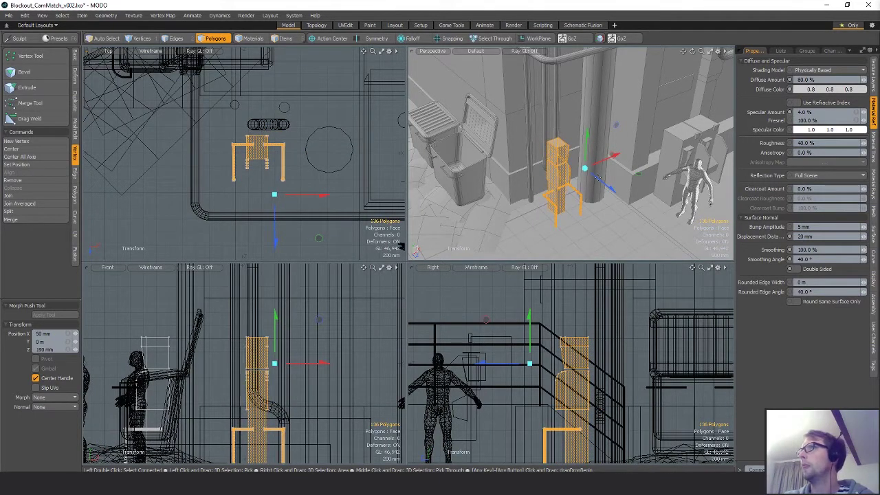
pyautogui.keyDown('alt'); pyautogui.moveTo(596, 177); pyautogui.dragTo(581, 184); pyautogui.keyUp('alt')
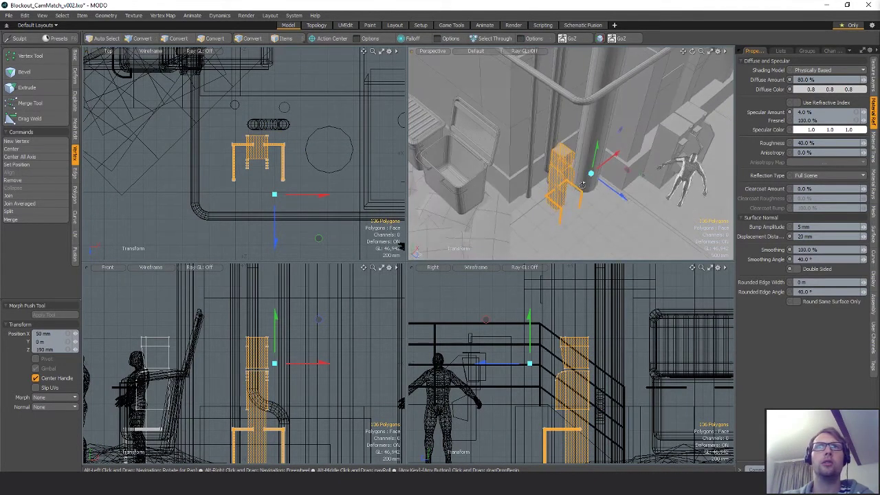
pyautogui.keyDown('ctrl'); pyautogui.keyDown('alt'); pyautogui.moveTo(255, 159); pyautogui.dragTo(258, 175); pyautogui.keyUp('alt'); pyautogui.keyUp('ctrl')
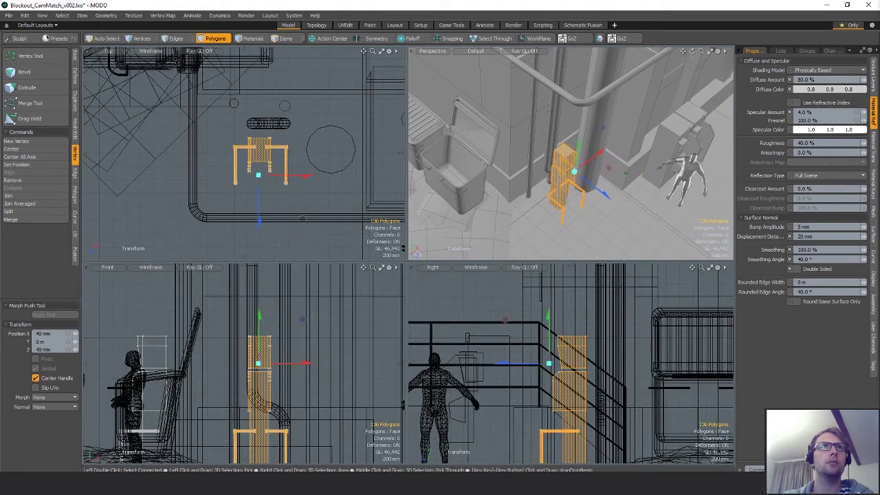
pyautogui.press('space')
pyautogui.click(313, 160)
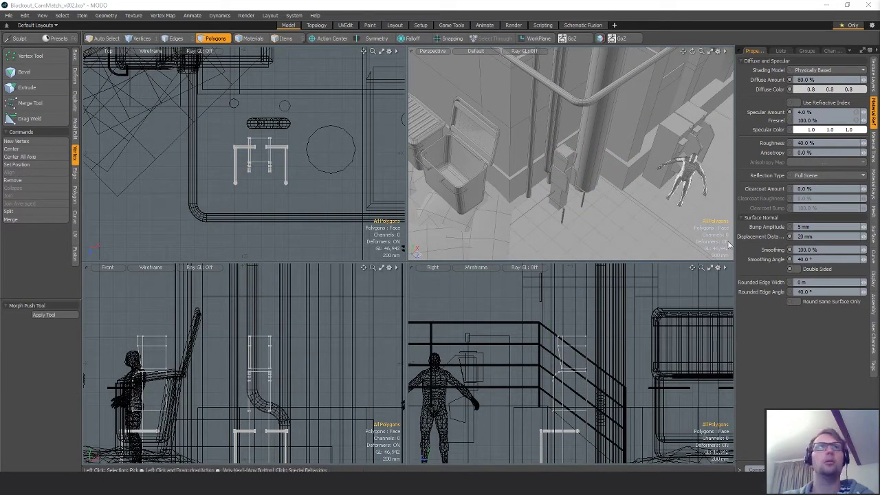
# Move the separate straight pipe nearest the wall corner about 105 mm along X toward the S-bend pipe
pyautogui.keyDown('alt'); pyautogui.moveTo(729, 244); pyautogui.dragTo(543, 140); pyautogui.keyUp('alt')
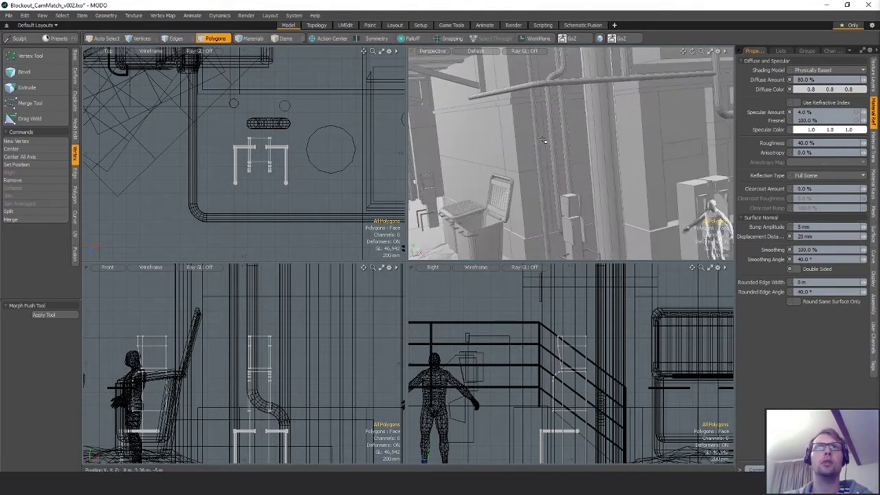
pyautogui.press('5')
pyautogui.click(534, 135)
pyautogui.press('3')
pyautogui.scroll(4, 244, 102)
pyautogui.moveTo(245, 101)
pyautogui.mouseDown(button='right')
pyautogui.moveTo(202, 125)
pyautogui.moveTo(250, 122)
pyautogui.mouseUp(button='right')
pyautogui.press('w')
pyautogui.moveTo(264, 109); pyautogui.dragTo(283, 107)
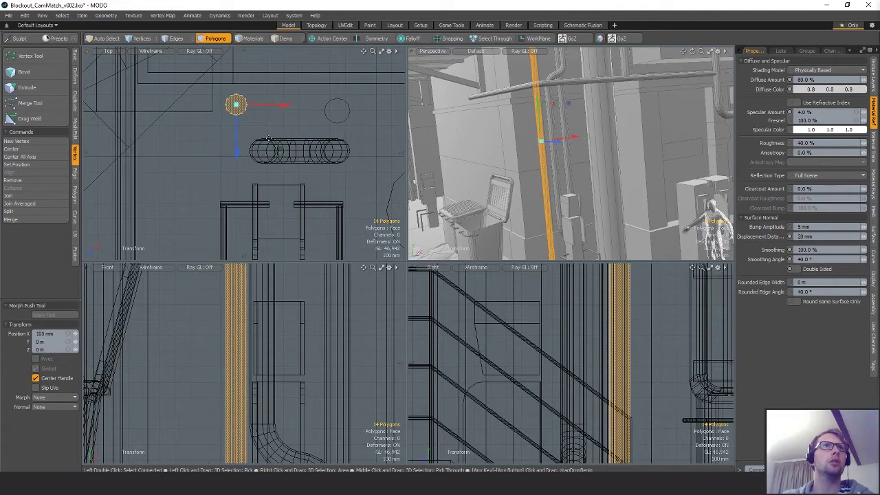
pyautogui.press('q')
pyautogui.click(276, 112)
pyautogui.scroll(-3, 329, 124)
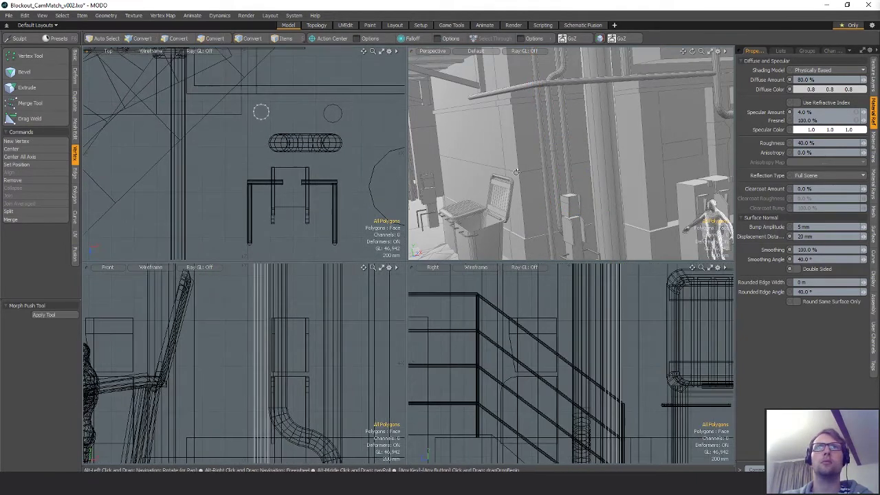
pyautogui.keyDown('alt'); pyautogui.moveTo(539, 163); pyautogui.dragTo(544, 144); pyautogui.keyUp('alt')
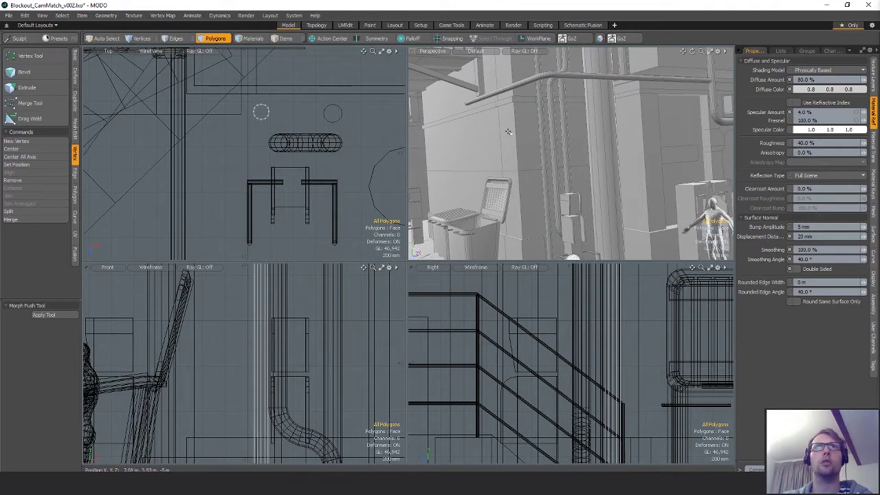
pyautogui.keyDown('alt'); pyautogui.moveTo(563, 171); pyautogui.dragTo(608, 151); pyautogui.keyUp('alt')
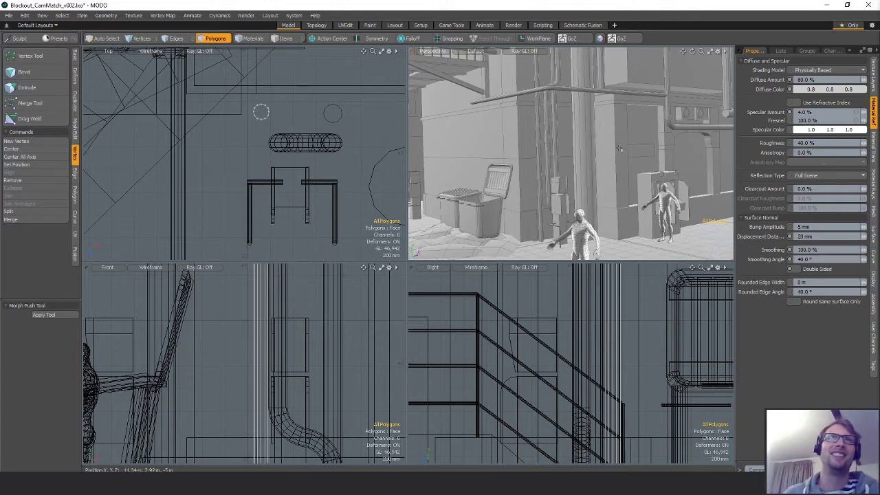
pyautogui.keyDown('alt'); pyautogui.moveTo(563, 108); pyautogui.dragTo(568, 166); pyautogui.keyUp('alt')
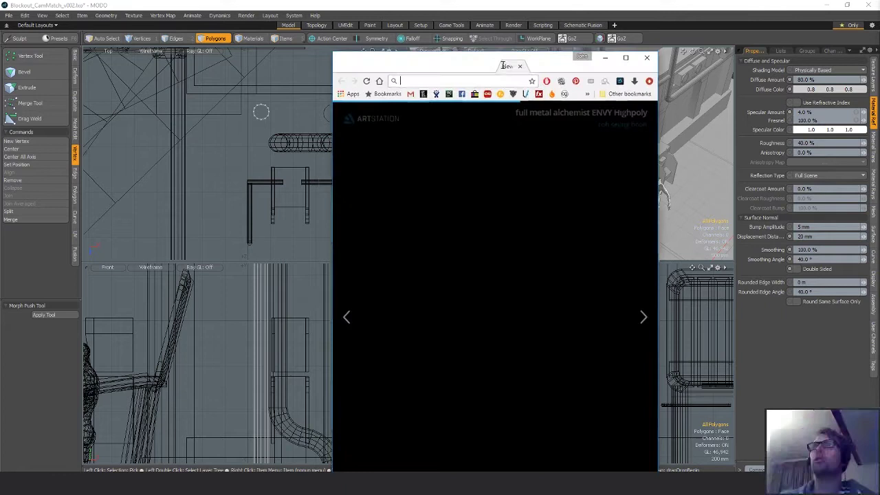
# Switch to the web browser, open moo.com in an enlarged window and go to its Business Cards page
pyautogui.moveTo(512, 64); pyautogui.dragTo(474, 54)
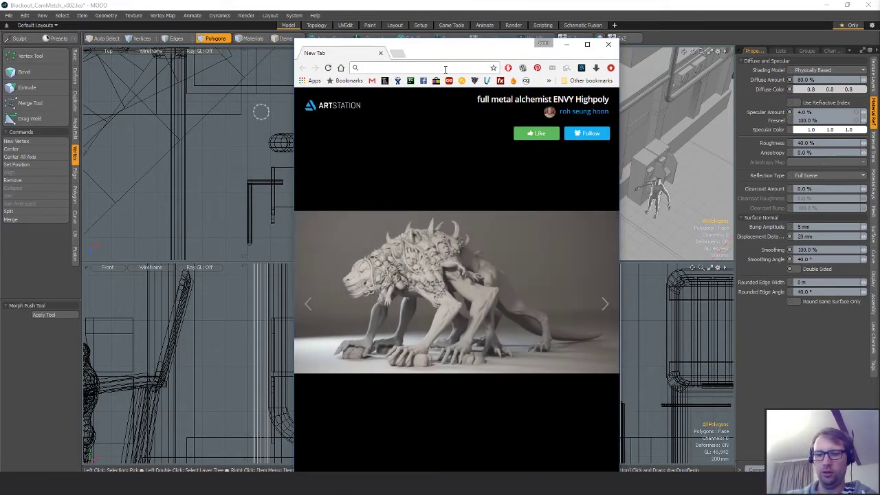
pyautogui.write('moo.com')
pyautogui.press('Return')
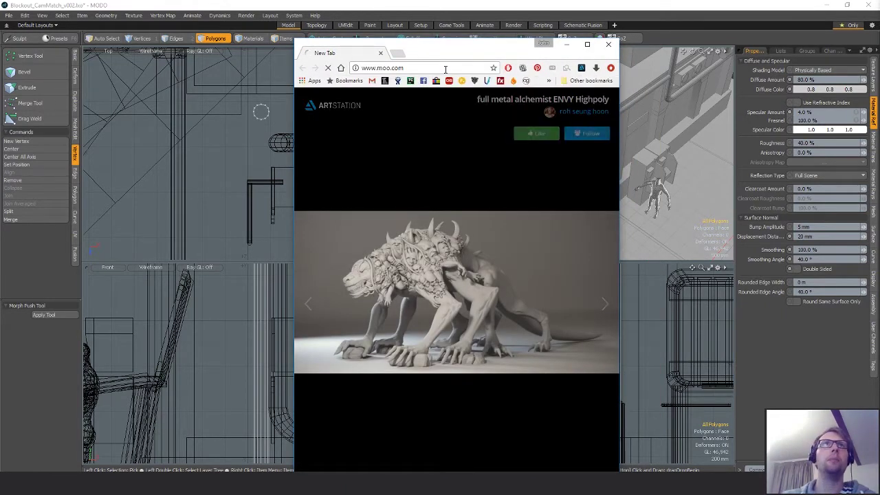
pyautogui.moveTo(619, 229); pyautogui.dragTo(791, 236)
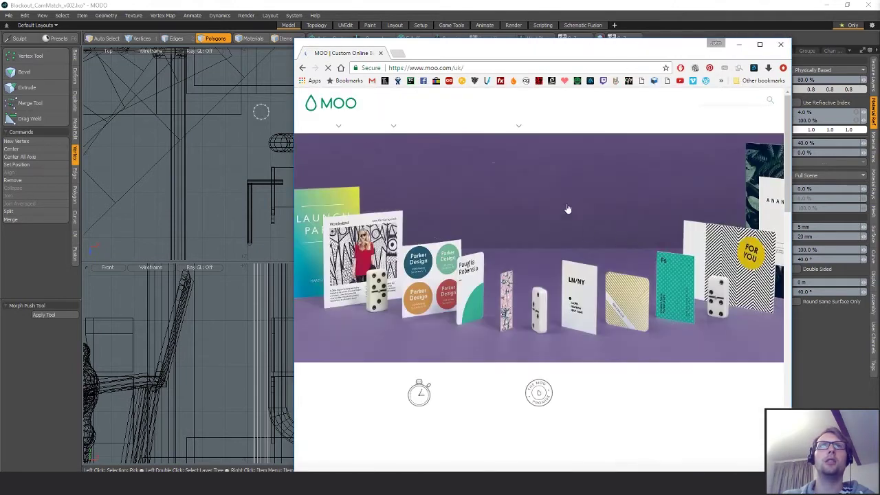
pyautogui.moveTo(539, 55); pyautogui.dragTo(474, 40)
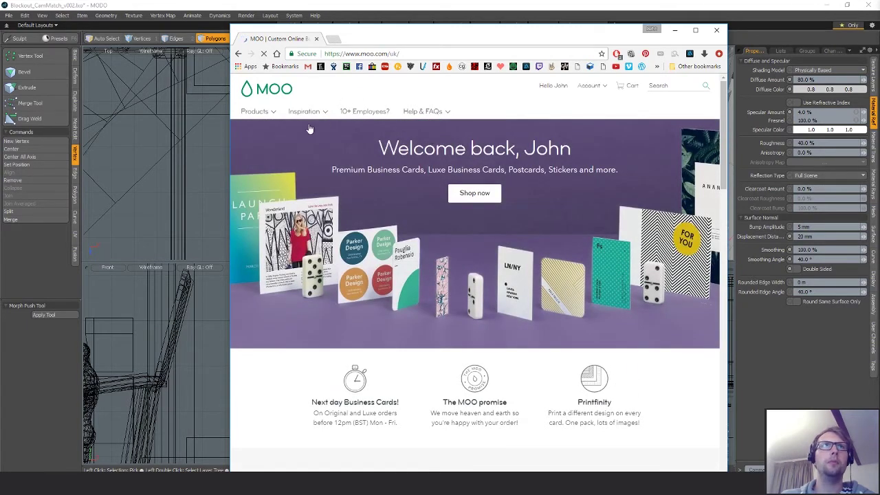
pyautogui.moveTo(255, 112)
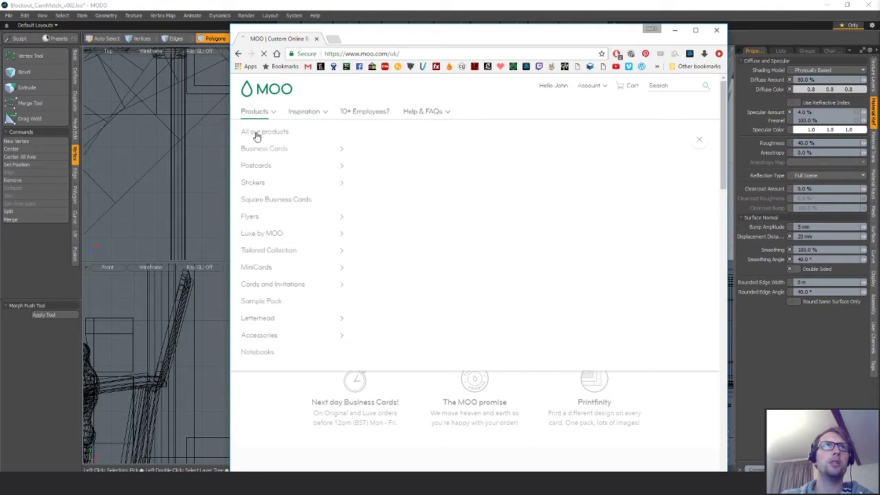
pyautogui.moveTo(300, 152)
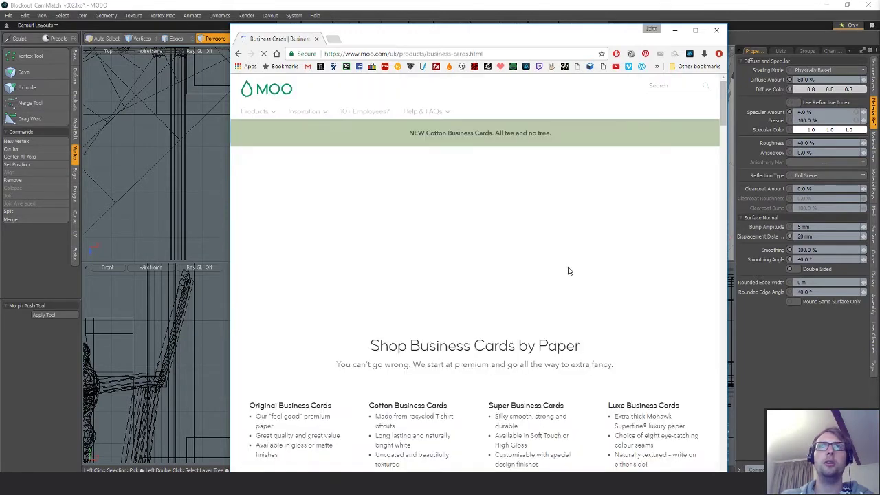
# Look through MOO's business card options and home page offers, and close the browser to return to MODO
pyautogui.scroll(-2, 644, 288)
pyautogui.scroll(-1, 631, 292)
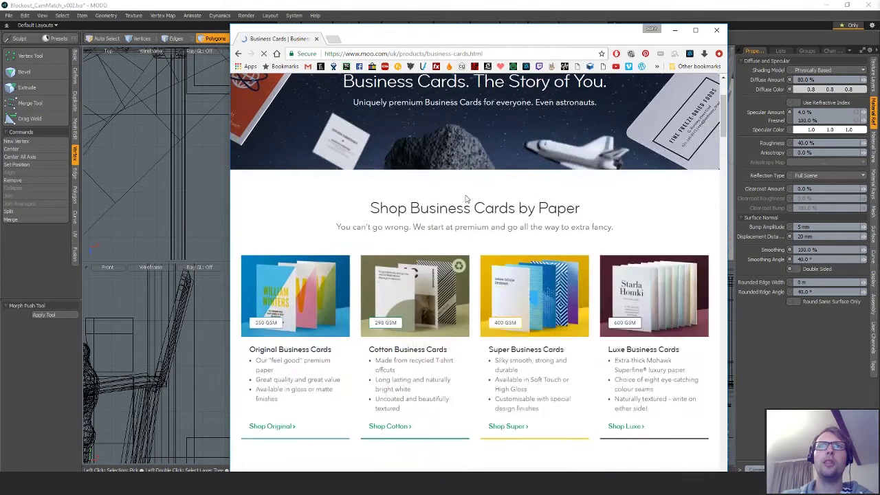
pyautogui.scroll(-3, 584, 298)
pyautogui.scroll(-4, 652, 309)
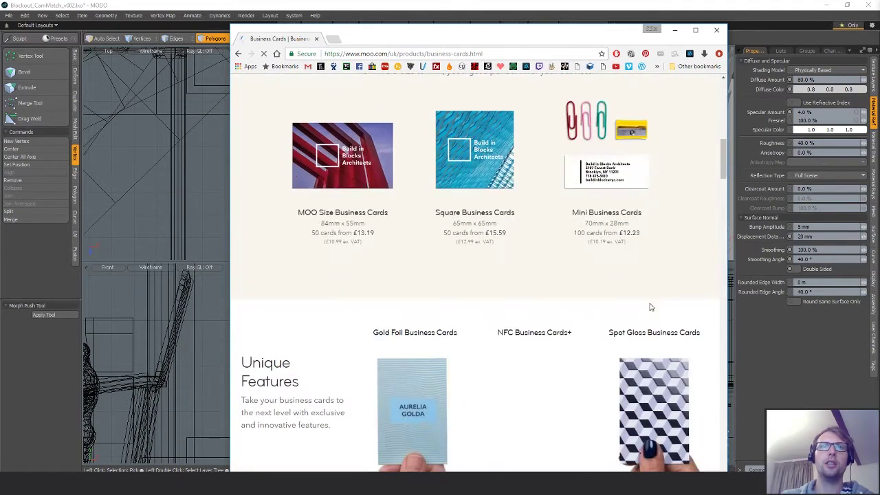
pyautogui.scroll(10, 632, 302)
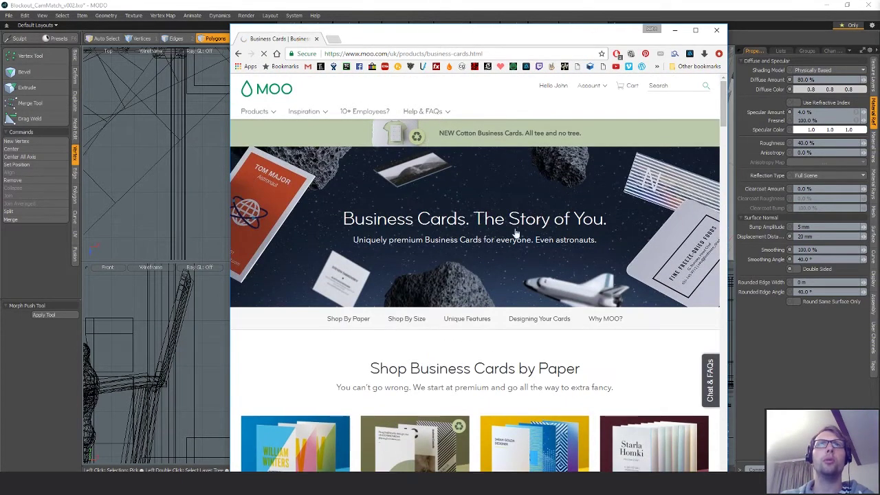
pyautogui.click(247, 111)
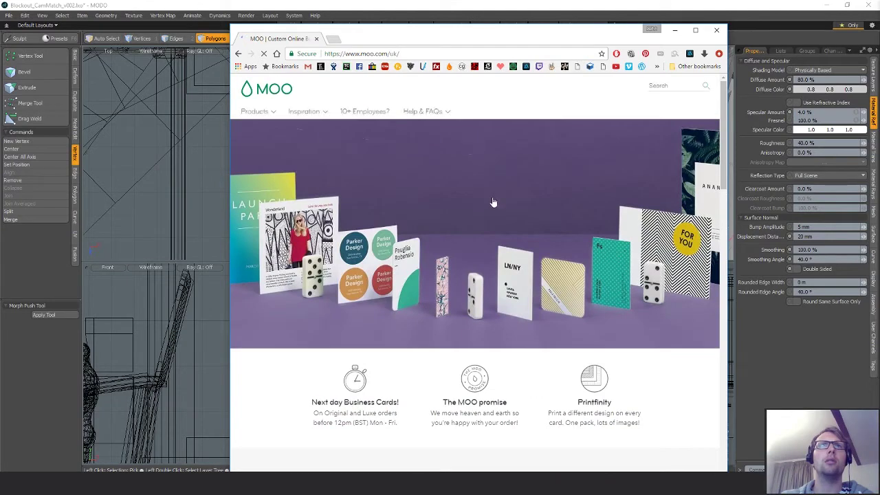
pyautogui.scroll(-7, 538, 240)
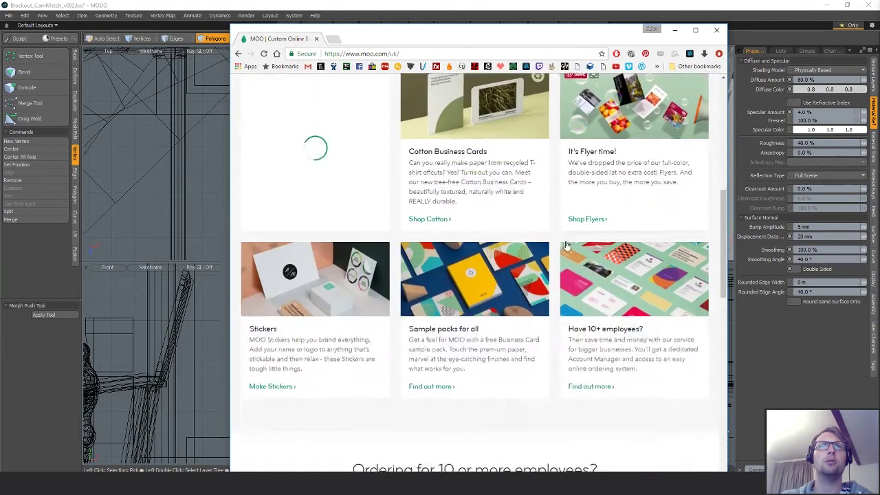
pyautogui.scroll(-1, 566, 246)
pyautogui.scroll(7, 566, 246)
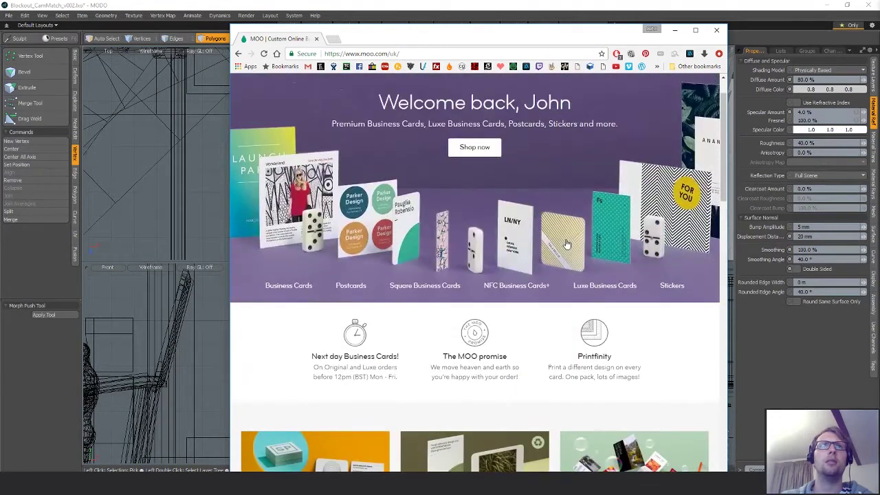
pyautogui.scroll(1, 454, 158)
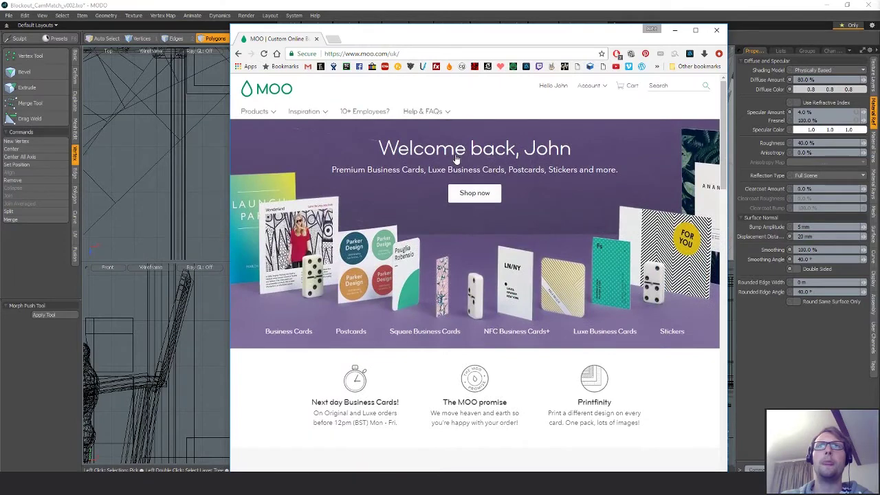
pyautogui.click(715, 31)
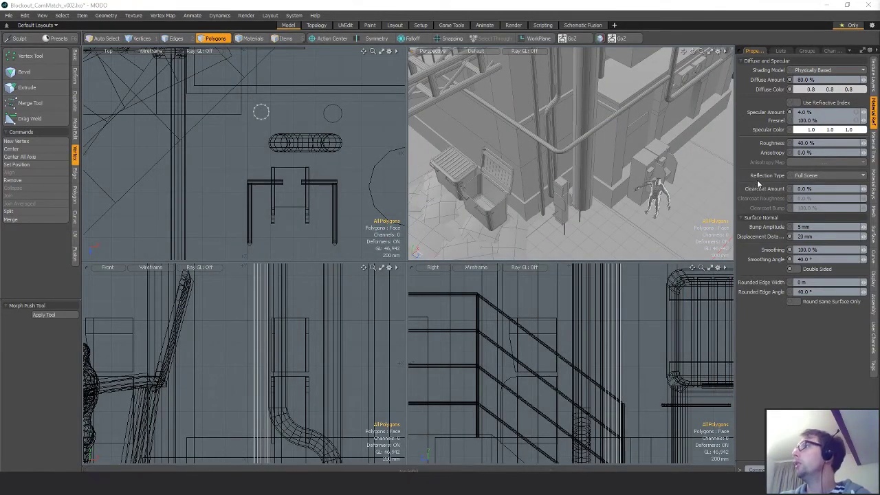
# Extend the S-bend pipe upward by moving its top end polygon 5.52 m along Y
pyautogui.scroll(6, 575, 187)
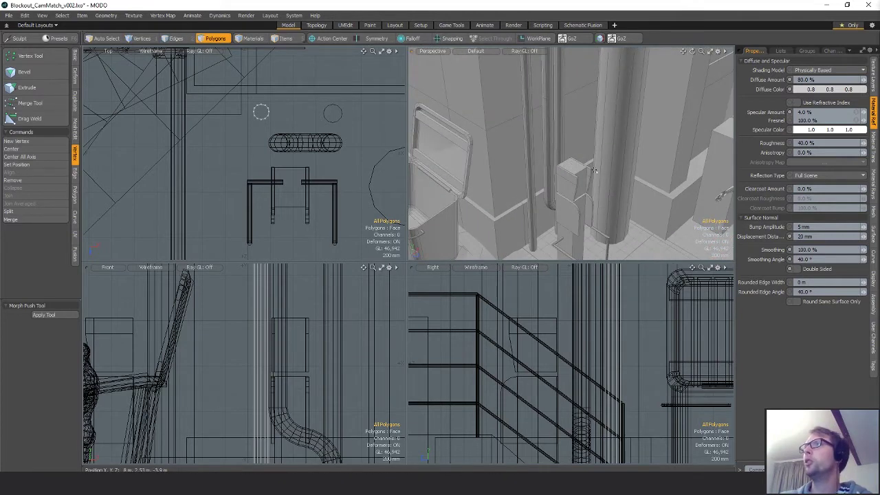
pyautogui.keyDown('alt'); pyautogui.moveTo(595, 171); pyautogui.dragTo(608, 131); pyautogui.keyUp('alt')
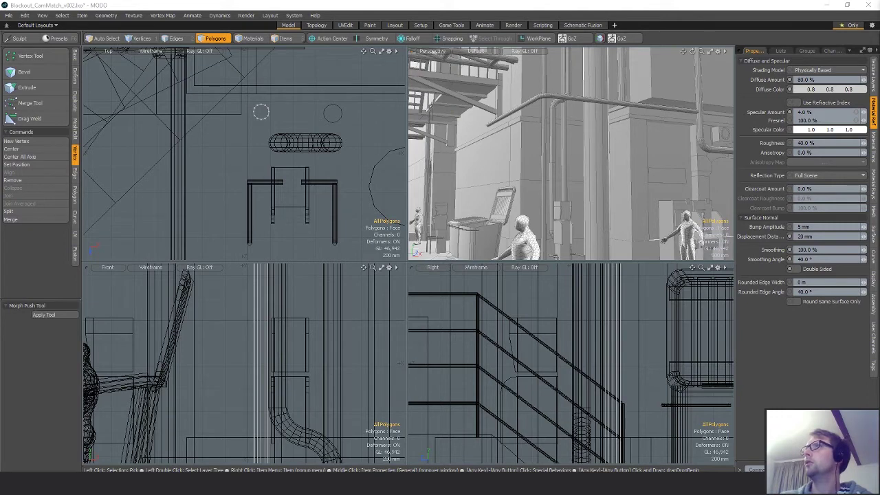
pyautogui.keyDown('alt'); pyautogui.moveTo(607, 131); pyautogui.dragTo(552, 122); pyautogui.keyUp('alt')
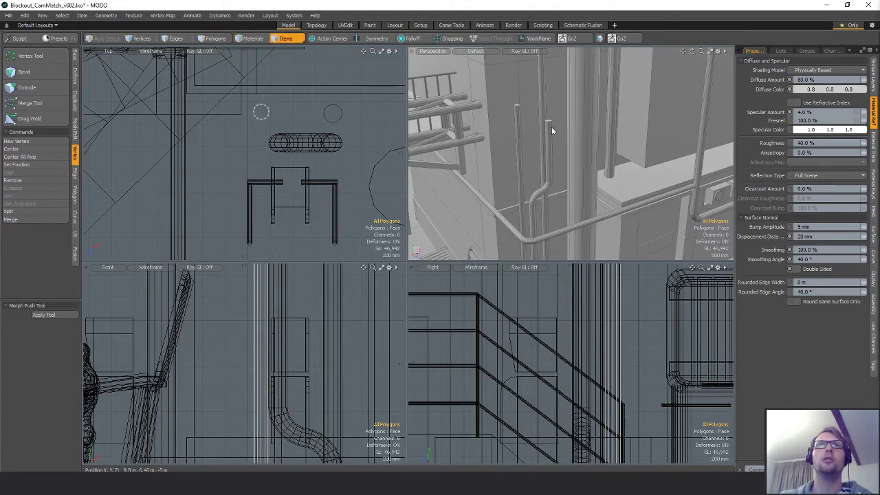
pyautogui.press('3')
pyautogui.keyDown('ctrl'); pyautogui.keyDown('alt'); pyautogui.moveTo(623, 290); pyautogui.dragTo(529, 349); pyautogui.keyUp('alt'); pyautogui.keyUp('ctrl')
pyautogui.press('w')
pyautogui.keyDown('alt'); pyautogui.keyDown('shift'); pyautogui.moveTo(303, 295); pyautogui.dragTo(302, 349); pyautogui.keyUp('shift'); pyautogui.keyUp('alt')
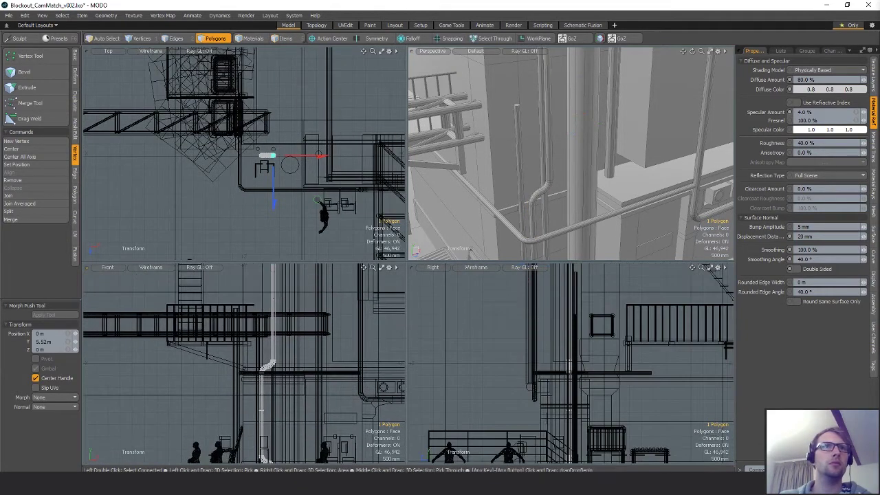
pyautogui.press('q')
pyautogui.keyDown('alt'); pyautogui.moveTo(564, 139); pyautogui.dragTo(554, 149); pyautogui.keyUp('alt')
pyautogui.keyDown('alt'); pyautogui.keyDown('shift'); pyautogui.moveTo(554, 148); pyautogui.dragTo(551, 133); pyautogui.keyUp('shift'); pyautogui.keyUp('alt')
pyautogui.keyDown('alt'); pyautogui.moveTo(557, 158); pyautogui.dragTo(541, 135); pyautogui.keyUp('alt')
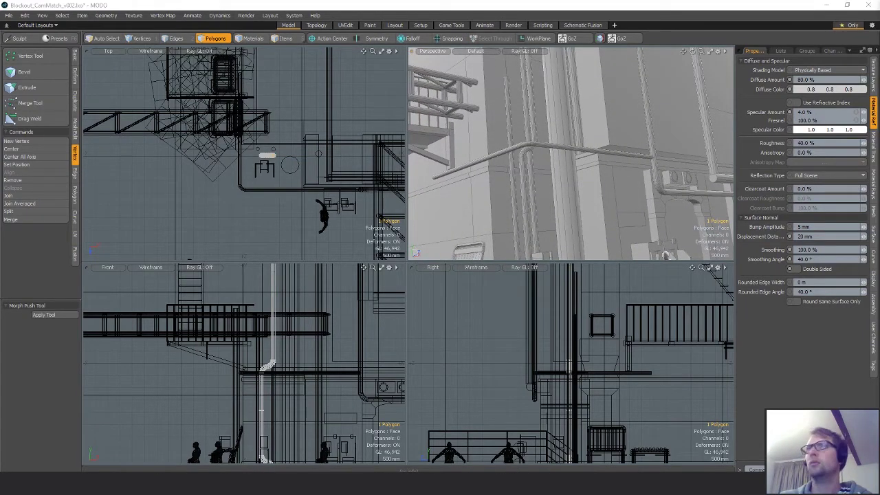
pyautogui.moveTo(554, 194)
pyautogui.keyDown('alt'); pyautogui.mouseDown()
pyautogui.moveTo(548, 180)
pyautogui.moveTo(560, 203)
pyautogui.mouseUp(); pyautogui.keyUp('alt')
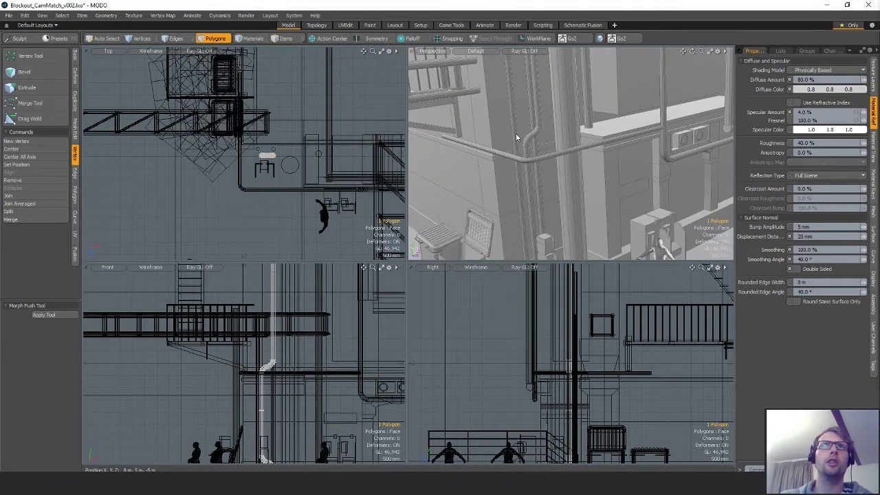
# Scale down the thickness of the whole straight pipe nearest the wall corner in X and Z
pyautogui.click(514, 140)
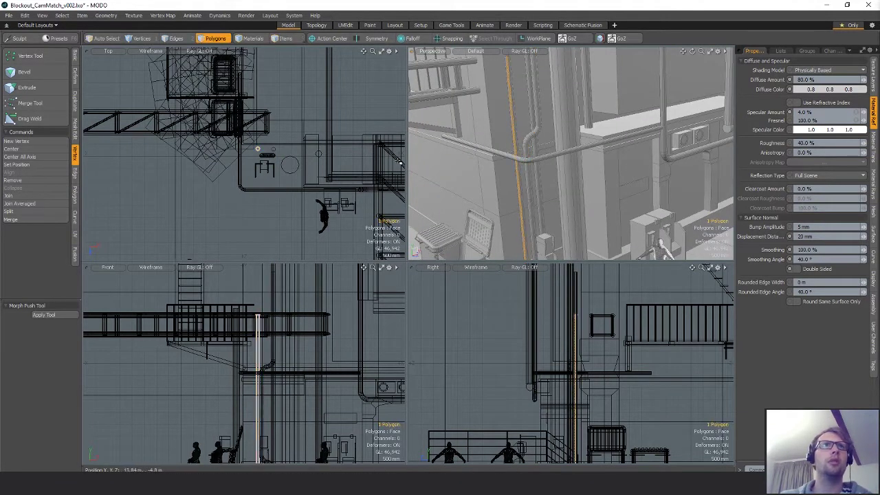
pyautogui.hotkey('shift', 'a')
pyautogui.keyDown('alt'); pyautogui.keyDown('shift'); pyautogui.moveTo(233, 139); pyautogui.dragTo(236, 156); pyautogui.keyUp('shift'); pyautogui.keyUp('alt')
pyautogui.press(']')
pyautogui.press('r')
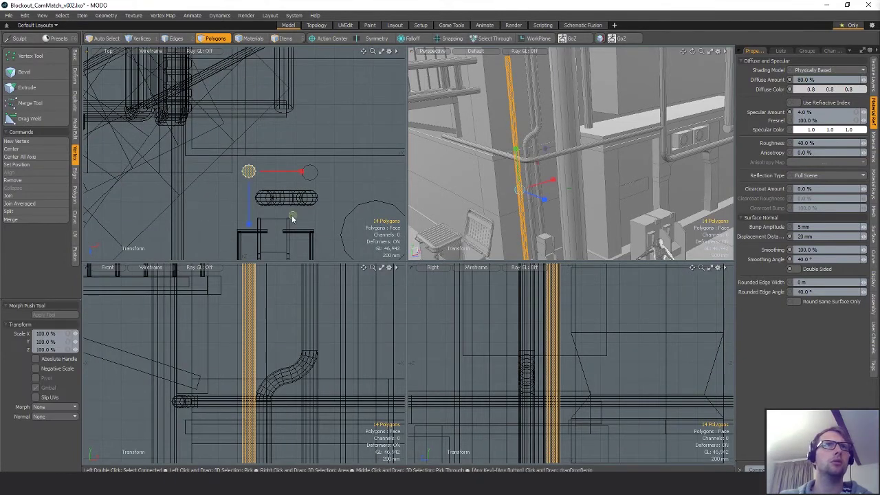
pyautogui.moveTo(293, 215); pyautogui.dragTo(280, 215)
pyautogui.press('space')
pyautogui.press('Escape')
# Duplicate the horizontal pipe that bends around the wall corner and raise the copy 1.28 m along Y
pyautogui.keyDown('alt'); pyautogui.moveTo(532, 200); pyautogui.dragTo(621, 149); pyautogui.keyUp('alt')
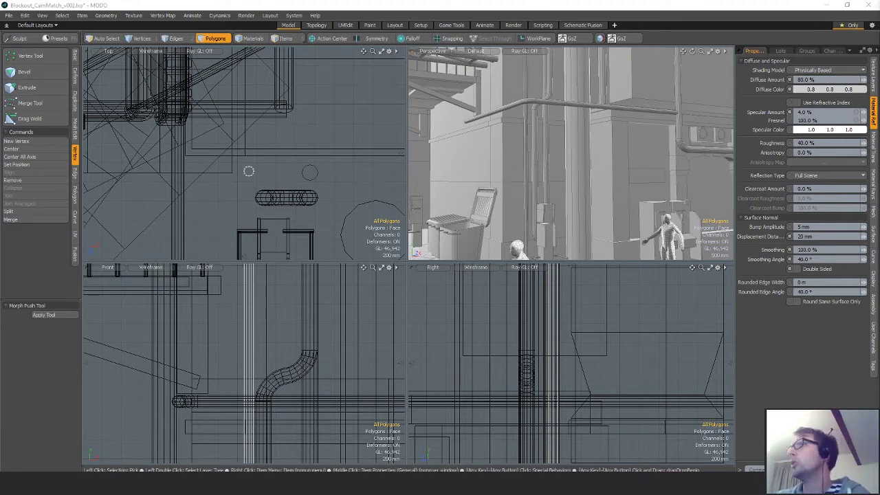
pyautogui.keyDown('alt'); pyautogui.moveTo(641, 127); pyautogui.dragTo(582, 158); pyautogui.keyUp('alt')
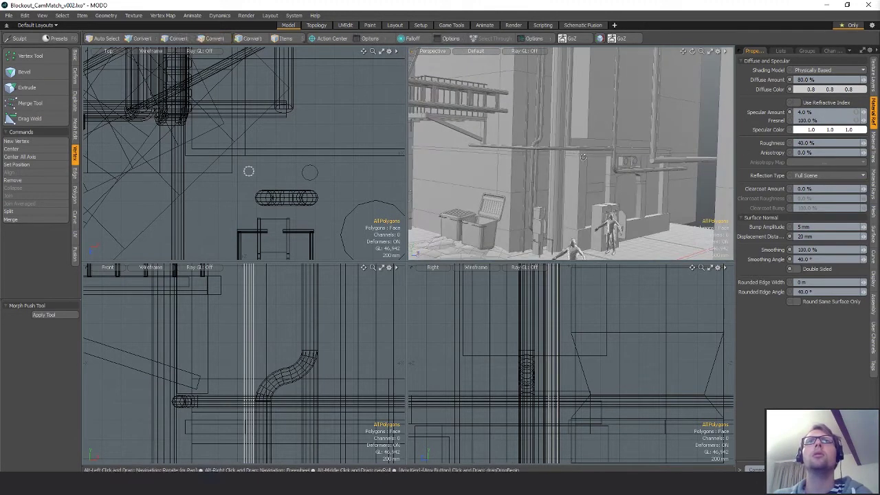
pyautogui.press('5')
pyautogui.click(577, 148)
pyautogui.press('3')
pyautogui.doubleClick(577, 148)
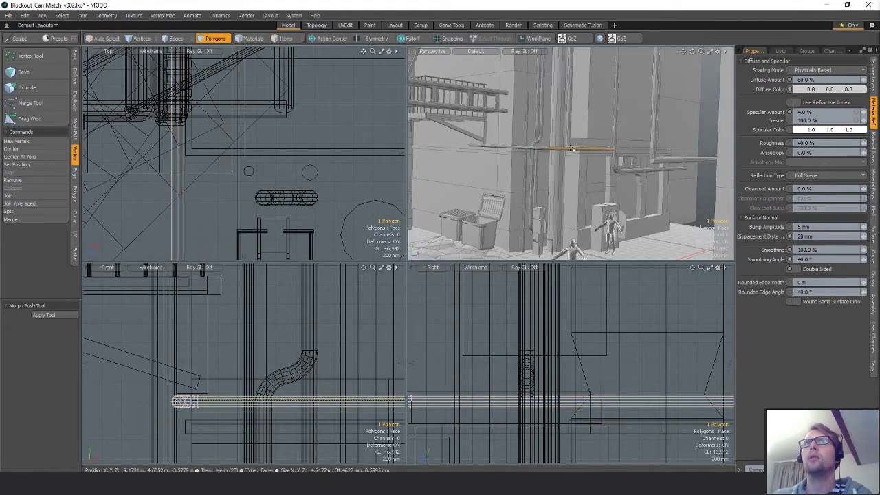
pyautogui.scroll(-4, 540, 418)
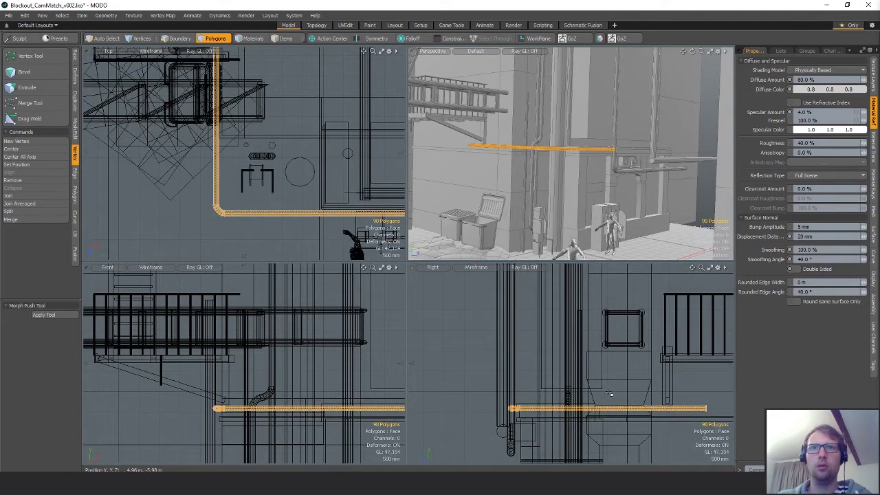
pyautogui.press('w')
pyautogui.moveTo(610, 393); pyautogui.dragTo(554, 332)
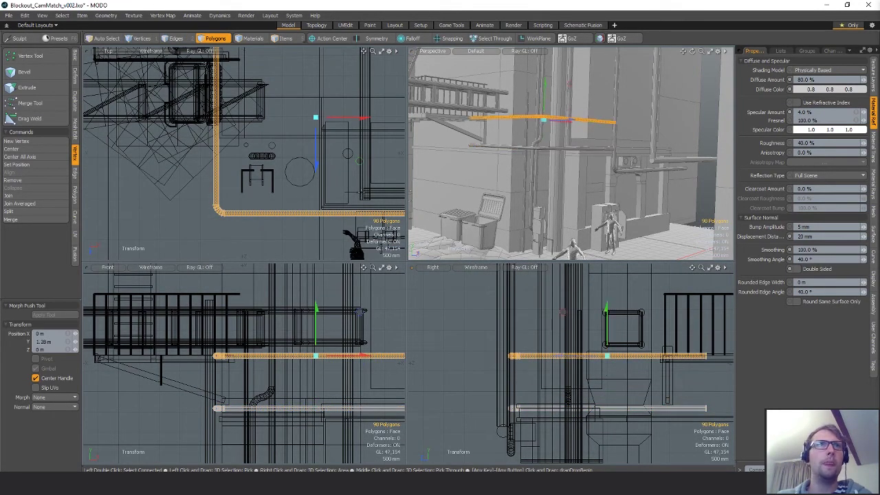
# Rotate the raised pipe copy -90° about X so that its bent arm runs down the wall
pyautogui.keyDown('alt'); pyautogui.keyDown('shift'); pyautogui.moveTo(283, 345); pyautogui.dragTo(191, 332); pyautogui.keyUp('shift'); pyautogui.keyUp('alt')
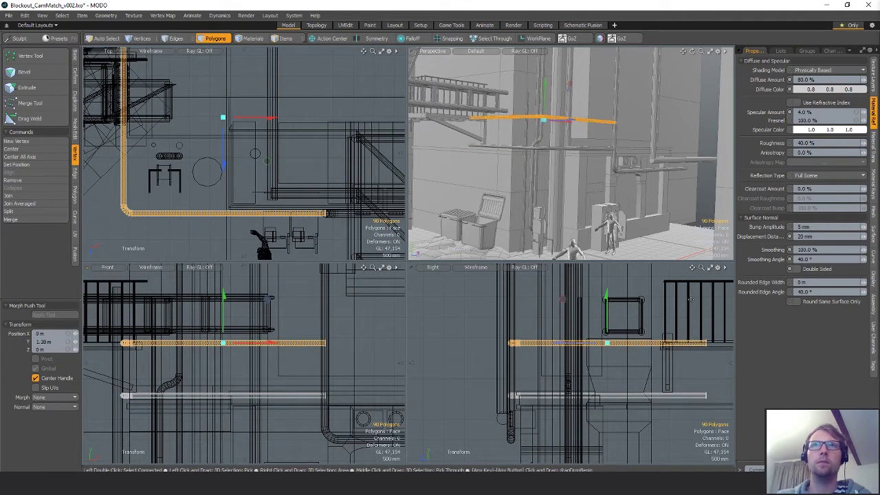
pyautogui.press('q')
pyautogui.click(601, 125)
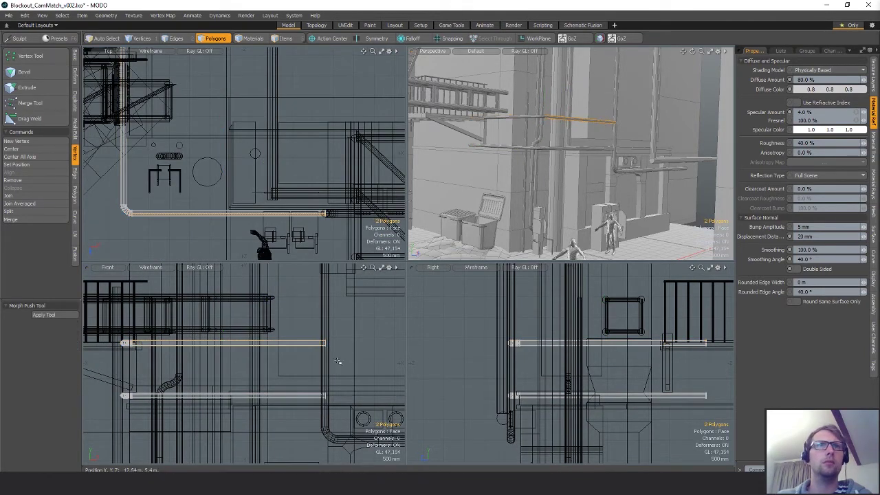
pyautogui.keyDown('alt'); pyautogui.keyDown('shift'); pyautogui.moveTo(520, 344); pyautogui.dragTo(580, 357); pyautogui.keyUp('shift'); pyautogui.keyUp('alt')
pyautogui.keyDown('ctrl'); pyautogui.keyDown('alt'); pyautogui.moveTo(579, 356); pyautogui.dragTo(605, 355); pyautogui.keyUp('alt'); pyautogui.keyUp('ctrl')
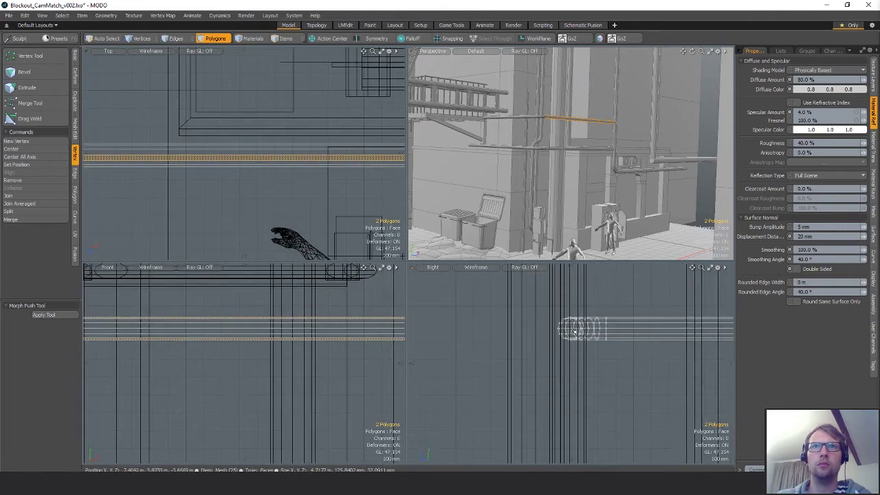
pyautogui.doubleClick(562, 326)
pyautogui.press('w')
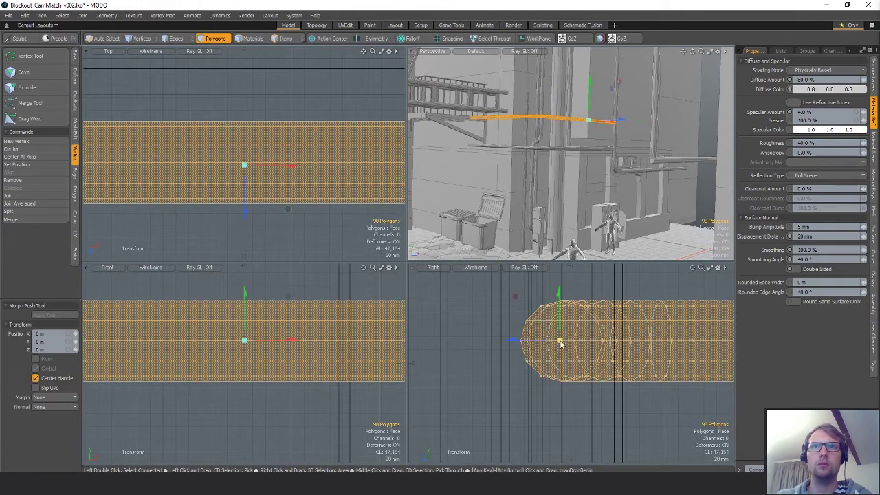
pyautogui.press('e')
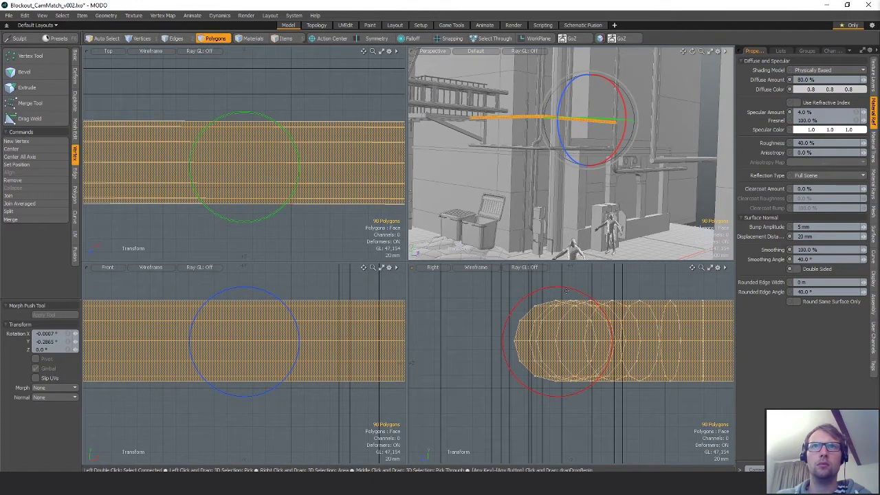
pyautogui.moveTo(567, 292); pyautogui.dragTo(515, 337)
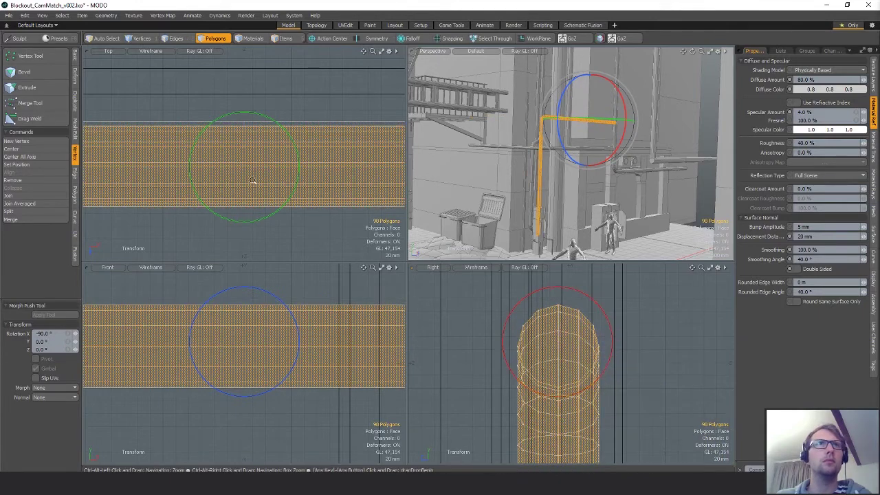
# Shift the rotated pipe copy slightly along Z with geometry snapping to line it up with the neighbouring pipe
pyautogui.keyDown('ctrl'); pyautogui.keyDown('alt'); pyautogui.moveTo(357, 195); pyautogui.dragTo(413, 192); pyautogui.keyUp('alt'); pyautogui.keyUp('ctrl')
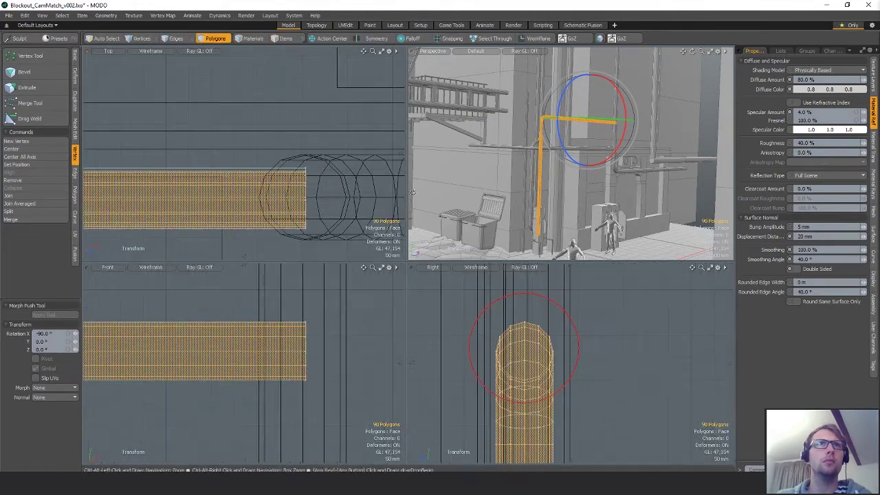
pyautogui.press('w')
pyautogui.scroll(5, 290, 199)
pyautogui.press('x')
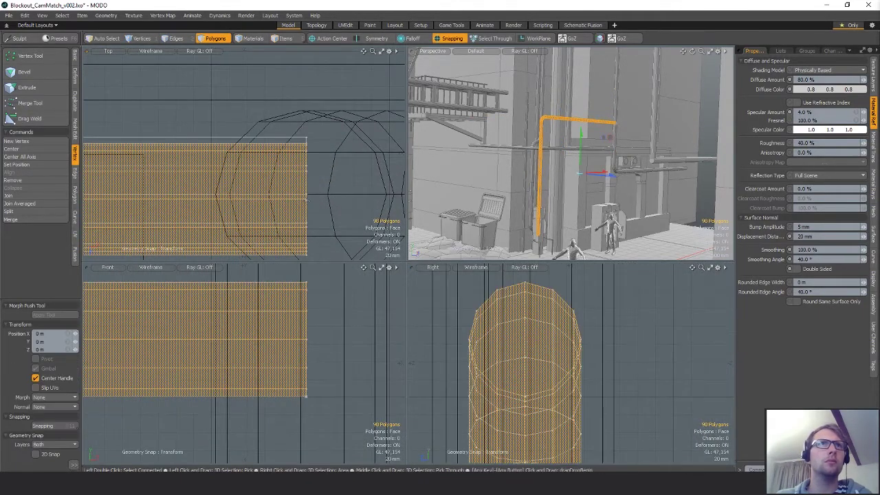
pyautogui.moveTo(307, 214); pyautogui.dragTo(308, 195)
pyautogui.press('q')
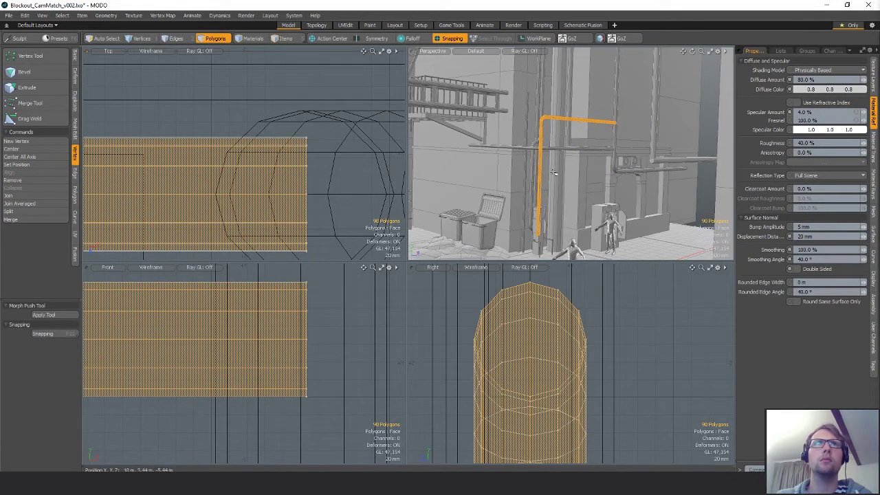
# Raise the rotated pipe copy 3.35 m along Y so it runs higher up the wall
pyautogui.scroll(-5, 559, 167)
pyautogui.keyDown('alt'); pyautogui.keyDown('shift'); pyautogui.moveTo(558, 168); pyautogui.dragTo(566, 134); pyautogui.keyUp('shift'); pyautogui.keyUp('alt')
pyautogui.scroll(3, 554, 204)
pyautogui.press('w')
pyautogui.press('x')
pyautogui.keyDown('alt'); pyautogui.moveTo(596, 168); pyautogui.dragTo(574, 224); pyautogui.keyUp('alt')
pyautogui.scroll(4, 576, 202)
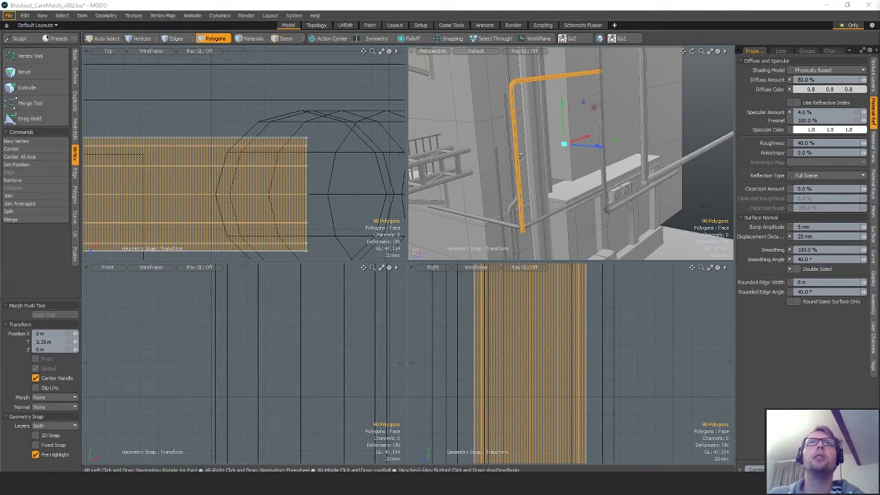
pyautogui.keyDown('alt'); pyautogui.moveTo(519, 158); pyautogui.dragTo(428, 152); pyautogui.keyUp('alt')
pyautogui.keyDown('ctrl'); pyautogui.keyDown('alt'); pyautogui.moveTo(250, 178); pyautogui.dragTo(289, 157); pyautogui.keyUp('alt'); pyautogui.keyUp('ctrl')
pyautogui.keyDown('ctrl'); pyautogui.keyDown('alt'); pyautogui.moveTo(288, 157); pyautogui.dragTo(217, 152); pyautogui.keyUp('alt'); pyautogui.keyUp('ctrl')
pyautogui.keyDown('alt'); pyautogui.keyDown('shift'); pyautogui.moveTo(218, 152); pyautogui.dragTo(305, 152); pyautogui.keyUp('shift'); pyautogui.keyUp('alt')
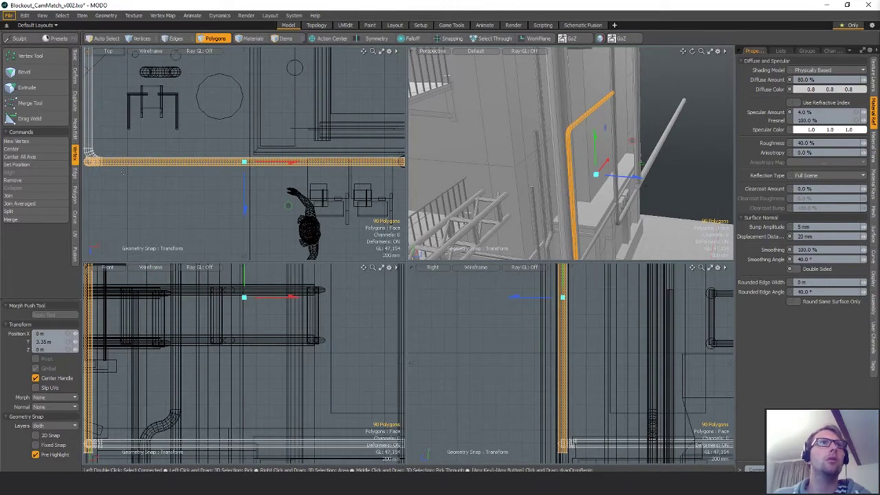
# Separate the raised pipe copy from the original pipe into its own mesh item
pyautogui.hotkey('ctrl', 'z')
pyautogui.hotkey('ctrl', 'z')
pyautogui.hotkey('ctrl', 'z')
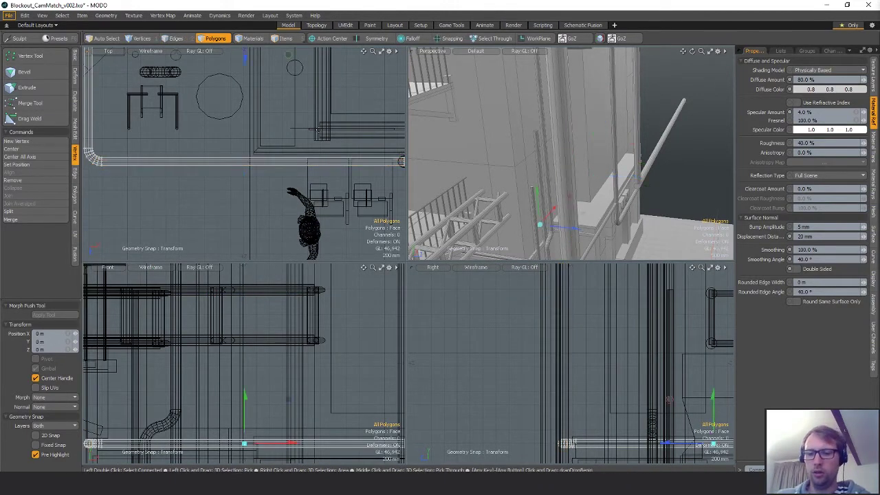
pyautogui.press('q')
pyautogui.click(292, 128)
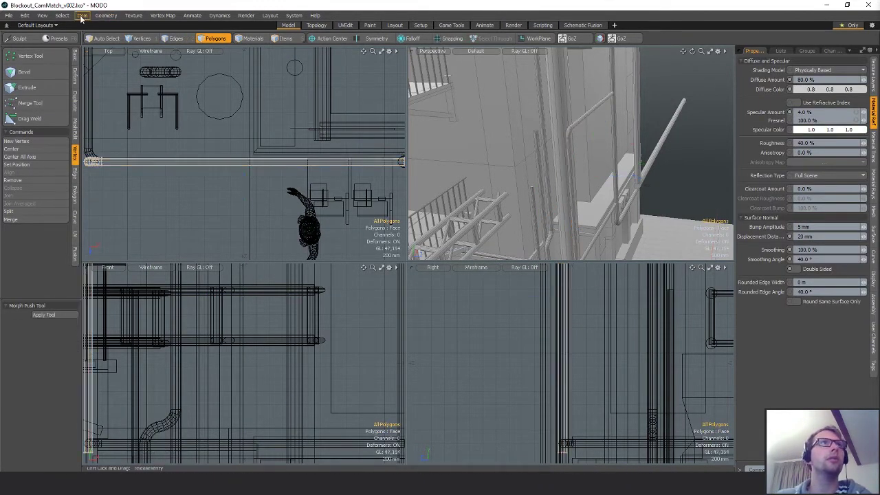
# Save the scene as a new version named Blockout_CamMatch_v003
pyautogui.hotkey('ctrl', 'shift', 's')
pyautogui.press('Right')
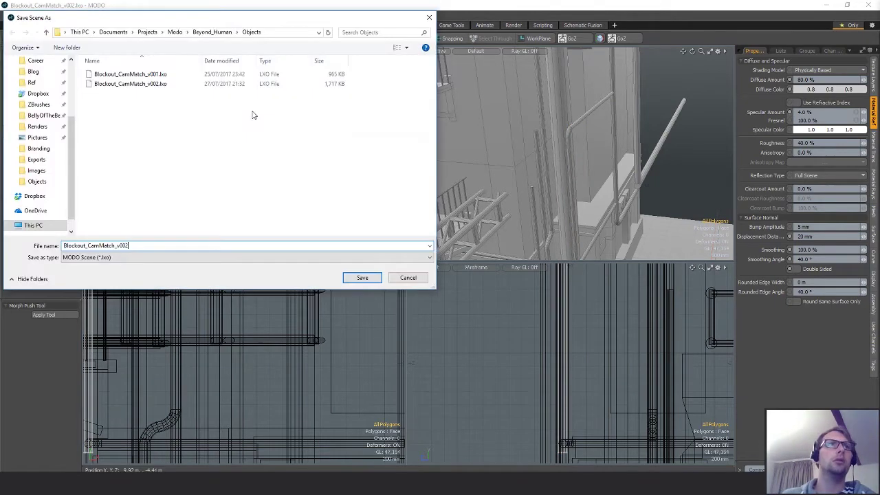
pyautogui.press('BackSpace')
pyautogui.write('3')
pyautogui.press('Return')
# Duplicate the raised pipe's vertical arm with its bend and move the copy along X beside the wall
pyautogui.keyDown('alt'); pyautogui.keyDown('shift'); pyautogui.moveTo(141, 205); pyautogui.dragTo(202, 220); pyautogui.keyUp('shift'); pyautogui.keyUp('alt')
pyautogui.hotkey('ctrl', 'z')
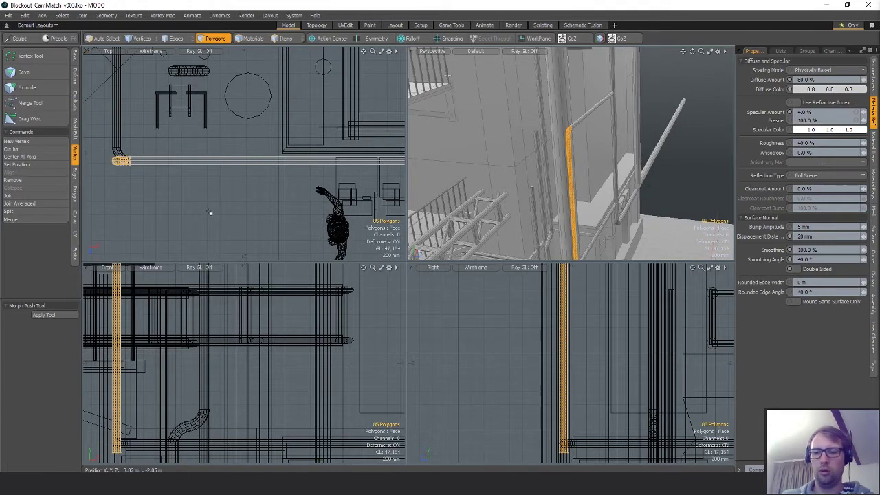
pyautogui.hotkey('ctrl', 'c')
pyautogui.hotkey('ctrl', 'v')
pyautogui.scroll(-2, 180, 199)
pyautogui.keyDown('alt'); pyautogui.keyDown('shift'); pyautogui.moveTo(182, 199); pyautogui.dragTo(163, 198); pyautogui.keyUp('shift'); pyautogui.keyUp('alt')
pyautogui.press('w')
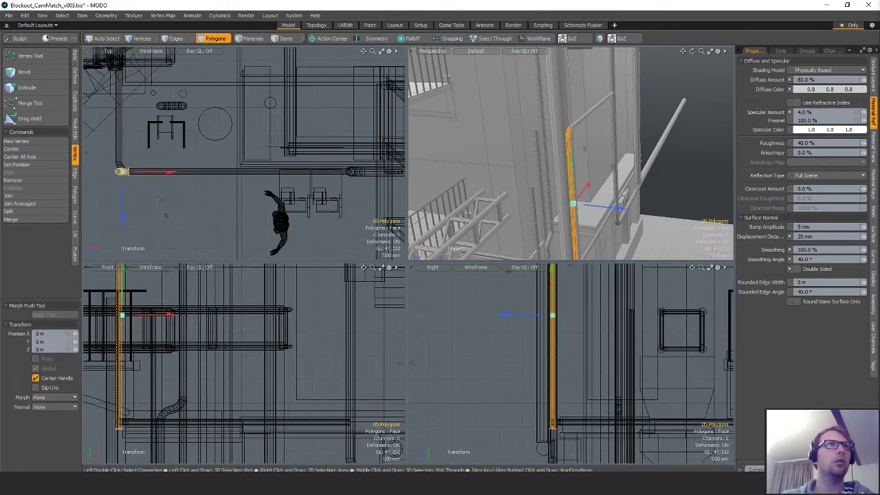
pyautogui.moveTo(219, 191); pyautogui.dragTo(253, 191)
# Rotate the duplicated arm -180° about Y and then about X until it lies horizontally, pointing away from the wall
pyautogui.press('e')
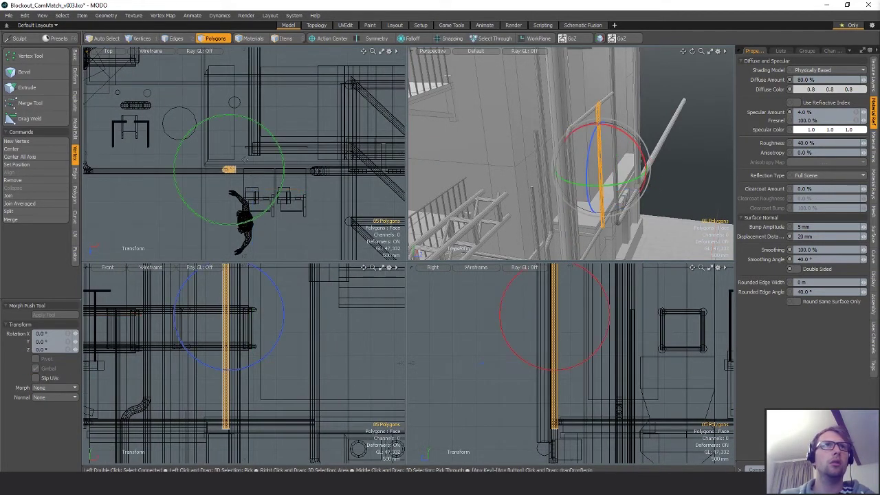
pyautogui.moveTo(275, 141); pyautogui.dragTo(187, 201)
pyautogui.keyDown('alt'); pyautogui.keyDown('shift'); pyautogui.moveTo(534, 322); pyautogui.dragTo(550, 466); pyautogui.keyUp('shift'); pyautogui.keyUp('alt')
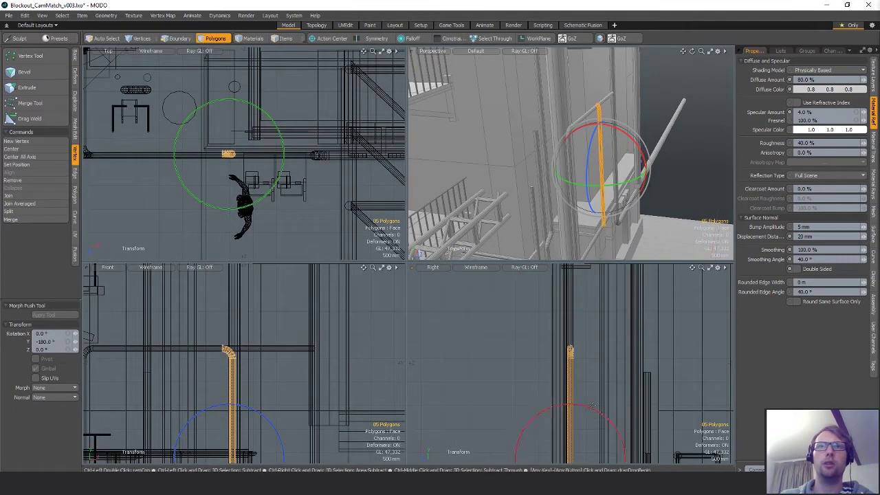
pyautogui.moveTo(590, 407); pyautogui.dragTo(621, 479)
# Move the rotated arm 1.78 m in X, 2.3 m in Y and 2.4 m in Z to the horizontal pipe's open end
pyautogui.press('w')
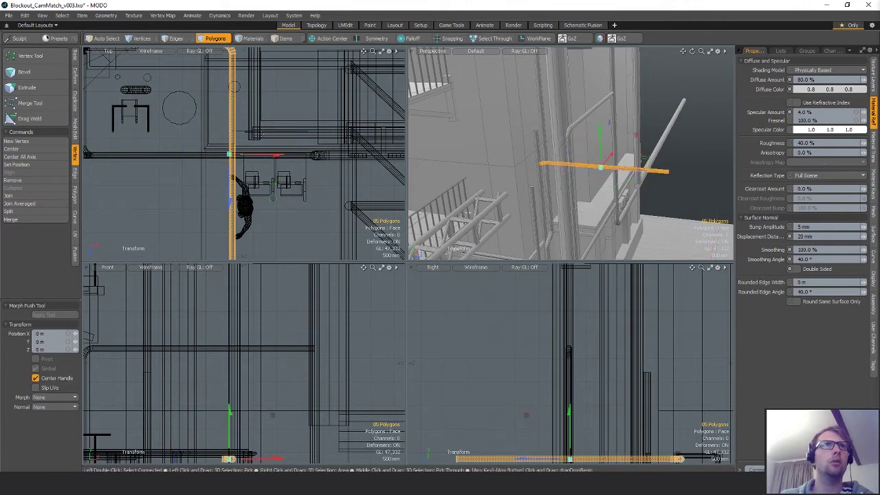
pyautogui.moveTo(262, 134); pyautogui.dragTo(345, 246)
pyautogui.keyDown('alt'); pyautogui.moveTo(579, 87); pyautogui.dragTo(585, 3); pyautogui.keyUp('alt')
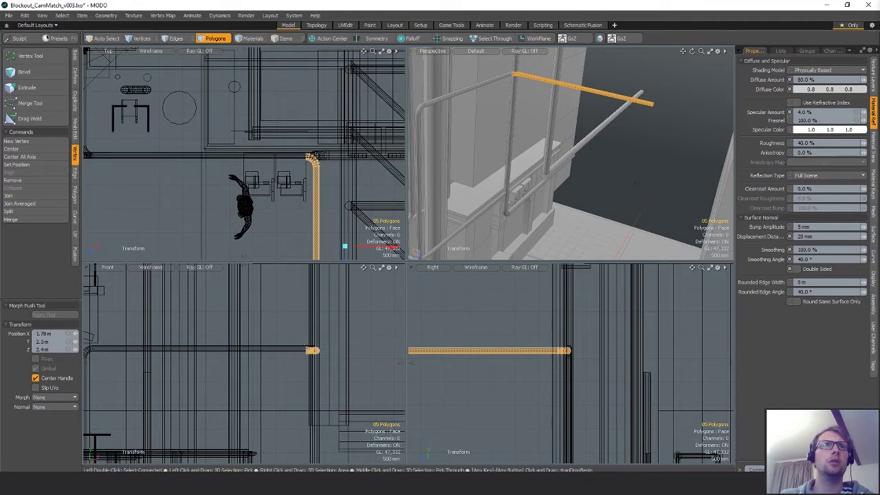
# Snap the arm's bend onto the horizontal pipe's end, moving it 176.5556 mm in X and 51.159 mm in Y and aligning it in Z
pyautogui.scroll(10, 321, 325)
pyautogui.keyDown('alt'); pyautogui.keyDown('shift'); pyautogui.moveTo(322, 324); pyautogui.dragTo(155, 306); pyautogui.keyUp('shift'); pyautogui.keyUp('alt')
pyautogui.press('q')
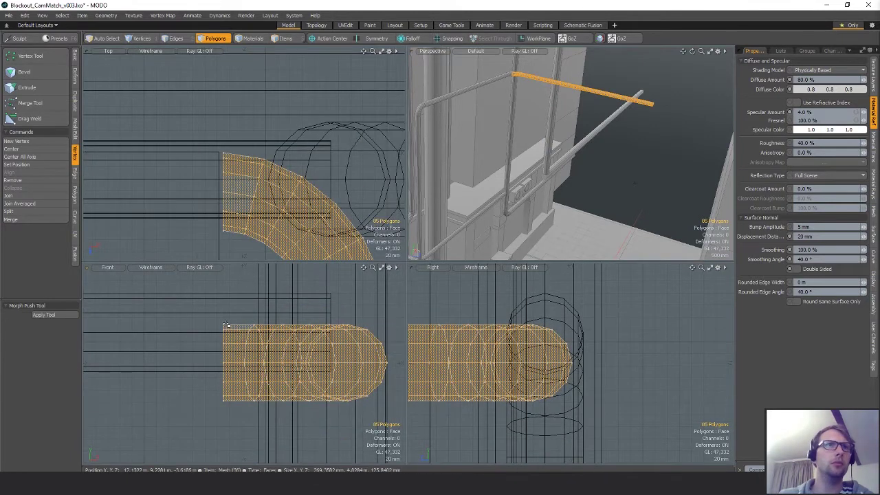
pyautogui.press('x')
pyautogui.press('w')
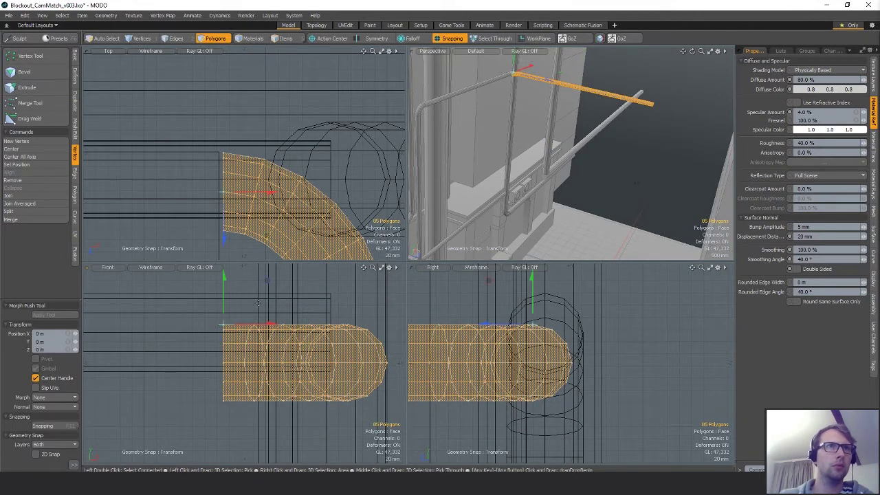
pyautogui.moveTo(223, 324); pyautogui.dragTo(331, 293)
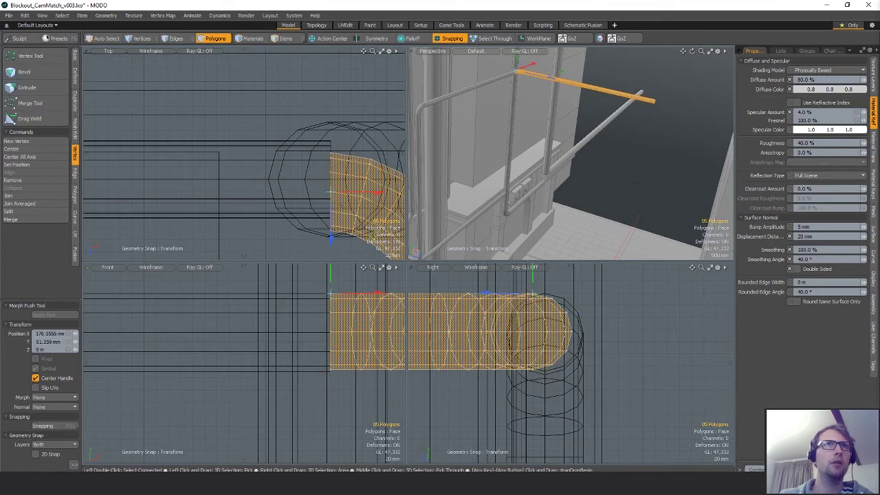
pyautogui.moveTo(331, 238); pyautogui.dragTo(329, 218)
pyautogui.press('q')
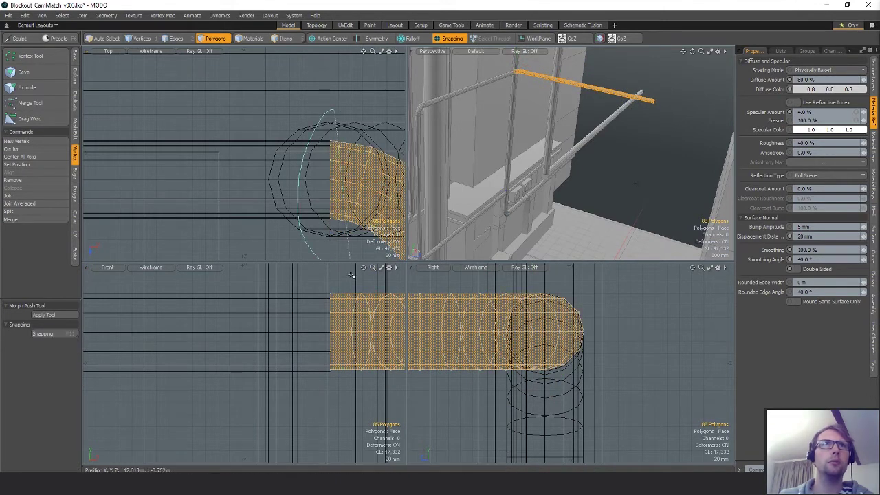
# Cut the aligned arm, delete the horizontal pipe's end cap polygon, and paste the arm into that pipe's mesh
pyautogui.moveTo(352, 275); pyautogui.dragTo(350, 262, button='right')
pyautogui.doubleClick(351, 186)
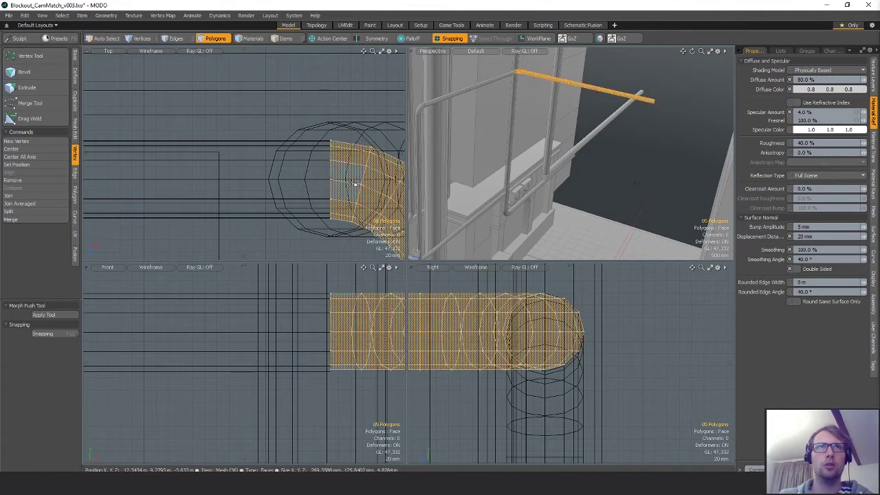
pyautogui.hotkey('ctrl', 'x')
pyautogui.press('5')
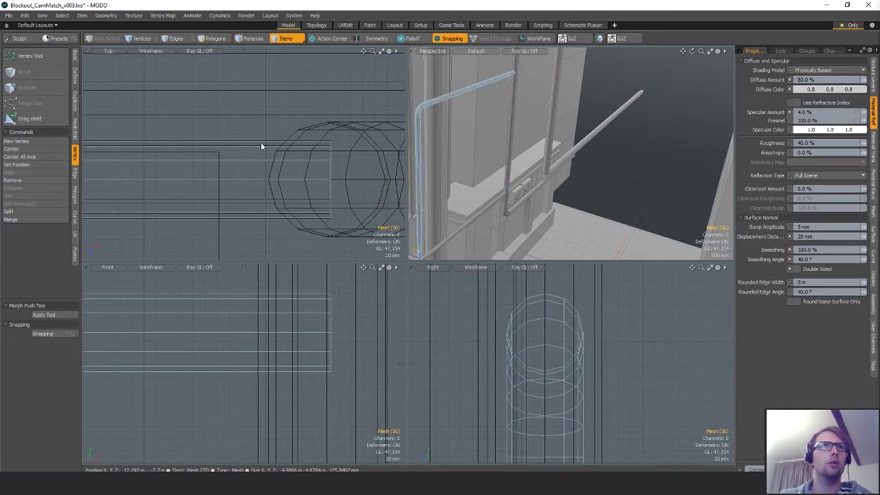
pyautogui.click(294, 169)
pyautogui.press('3')
pyautogui.click(326, 143)
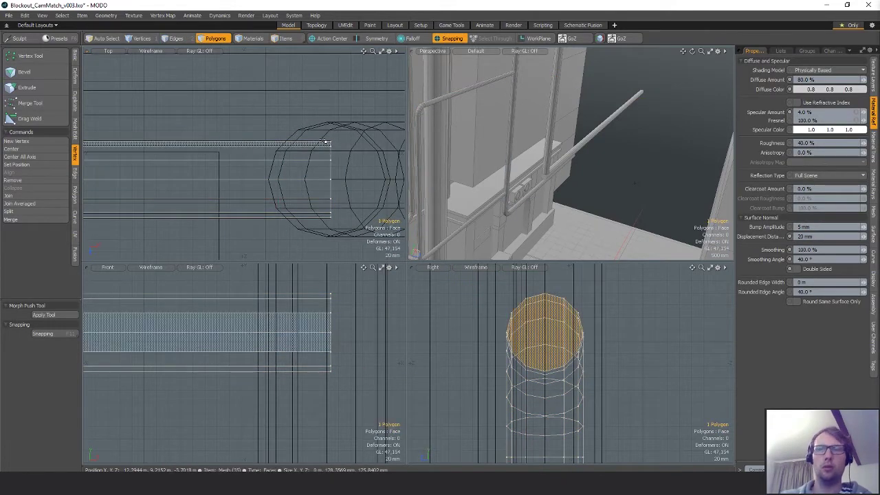
pyautogui.press('Delete')
pyautogui.hotkey('ctrl', 'v')
# Select the 24 overlapping seam vertices between the horizontal pipe and the pasted bend and merge them into one continuous pipe
pyautogui.press('1')
pyautogui.moveTo(332, 118)
pyautogui.mouseDown(button='right')
pyautogui.moveTo(316, 176)
pyautogui.moveTo(349, 236)
pyautogui.mouseUp(button='right')
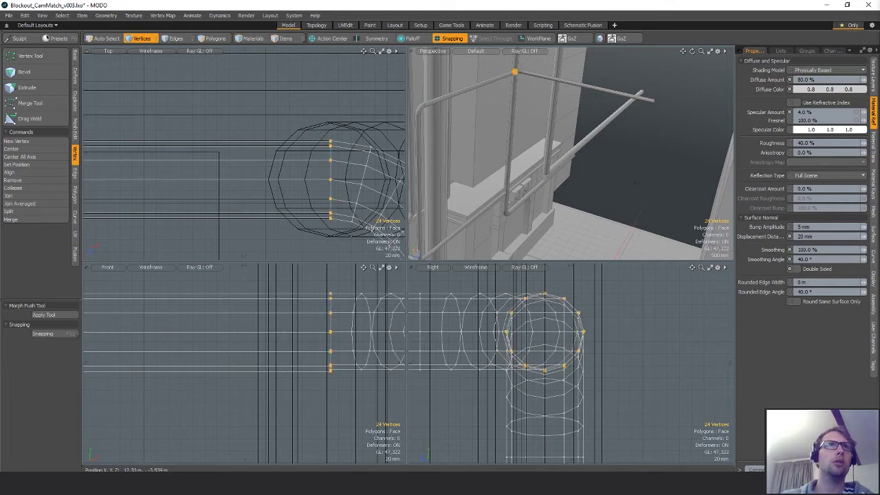
pyautogui.keyDown('ctrl'); pyautogui.keyDown('alt'); pyautogui.moveTo(333, 195); pyautogui.dragTo(396, 209); pyautogui.keyUp('alt'); pyautogui.keyUp('ctrl')
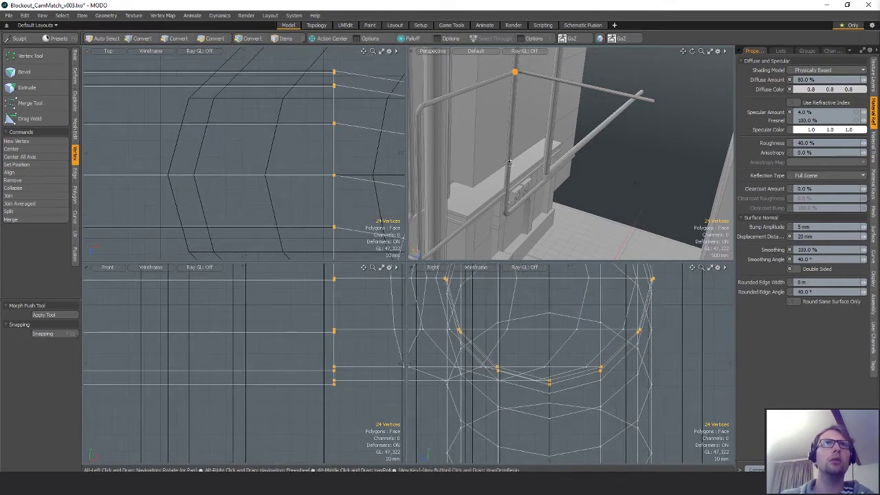
pyautogui.hotkey('shift', '3')
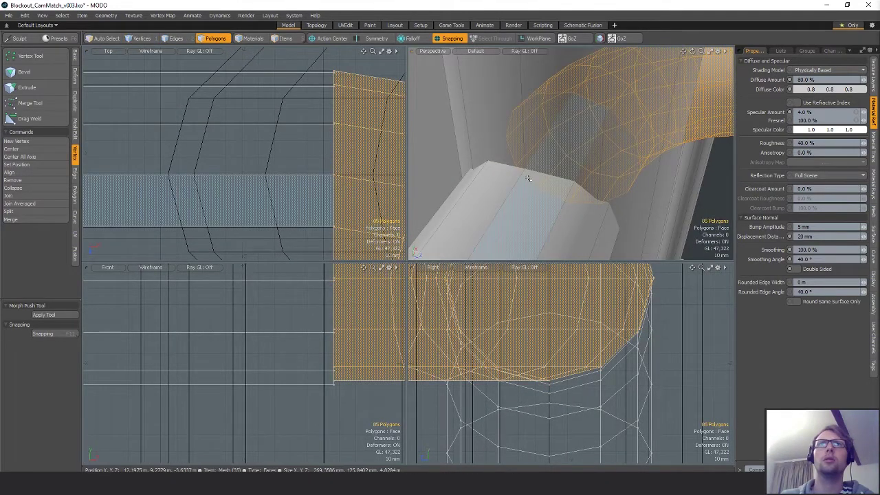
pyautogui.hotkey('shift', 'Up')
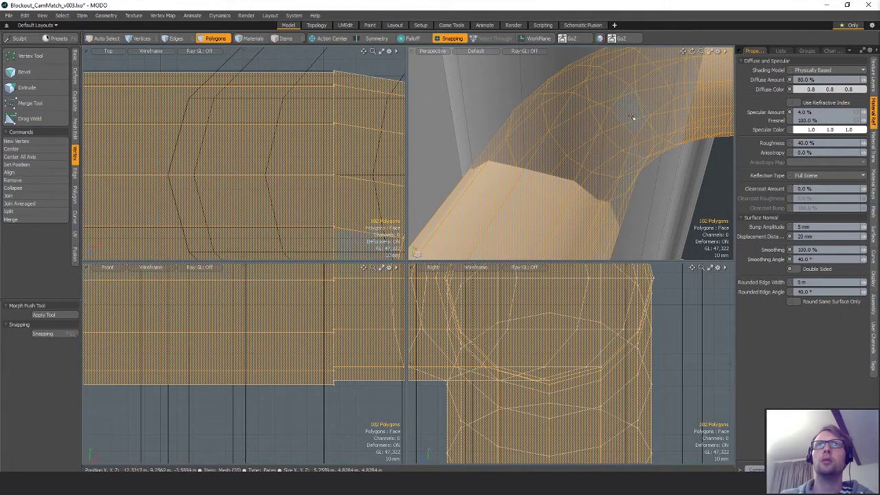
pyautogui.keyDown('ctrl'); pyautogui.keyDown('alt'); pyautogui.moveTo(301, 151); pyautogui.dragTo(269, 151); pyautogui.keyUp('alt'); pyautogui.keyUp('ctrl')
pyautogui.moveTo(270, 151)
pyautogui.keyDown('alt'); pyautogui.mouseDown()
pyautogui.moveTo(268, 113)
pyautogui.moveTo(268, 131)
pyautogui.mouseUp(); pyautogui.keyUp('alt')
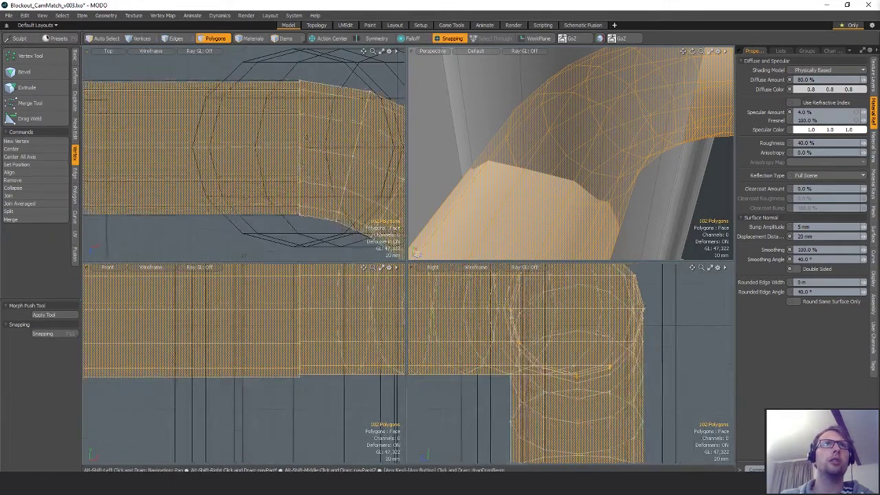
pyautogui.press('1')
pyautogui.moveTo(305, 70); pyautogui.dragTo(246, 223, button='right')
pyautogui.moveTo(312, 231); pyautogui.dragTo(251, 99, button='right')
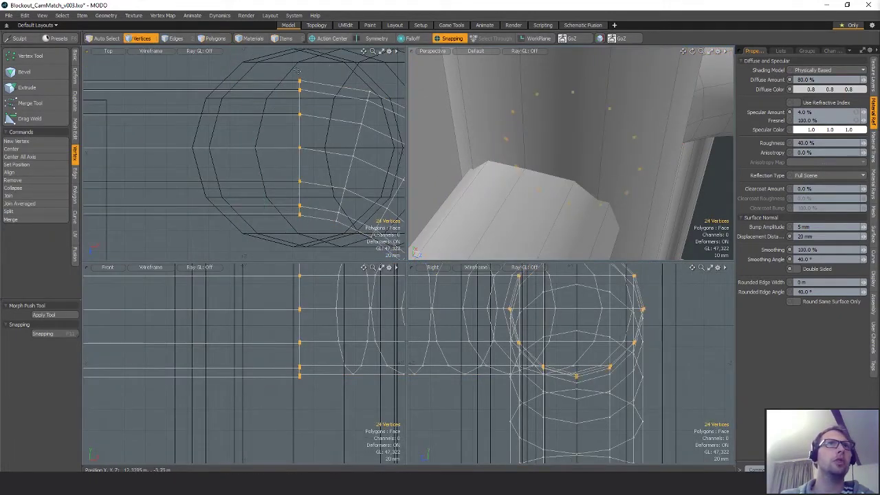
pyautogui.click(30, 102)
pyautogui.moveTo(303, 127); pyautogui.dragTo(261, 128)
pyautogui.press('q')
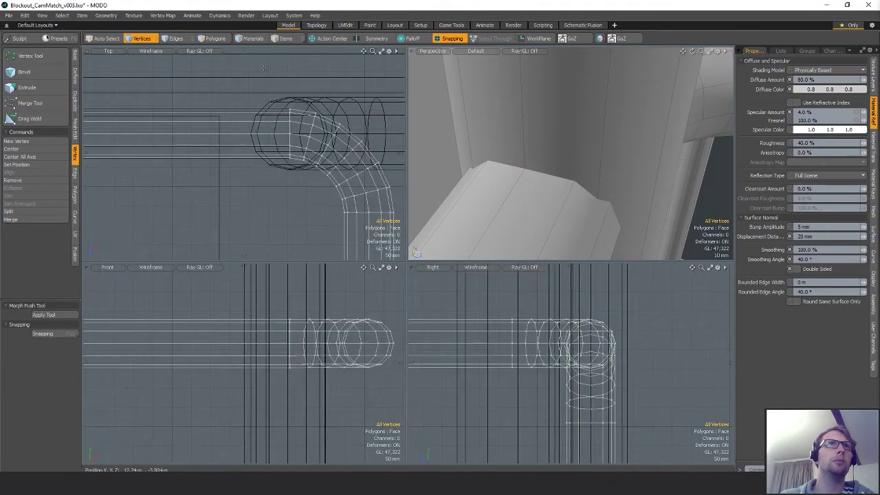
# Delete the cap polygon at the free end of the arm projecting from the wall
pyautogui.keyDown('ctrl'); pyautogui.keyDown('alt'); pyautogui.moveTo(543, 195); pyautogui.dragTo(460, 193); pyautogui.keyUp('alt'); pyautogui.keyUp('ctrl')
pyautogui.keyDown('alt'); pyautogui.moveTo(509, 172); pyautogui.dragTo(578, 186); pyautogui.keyUp('alt')
pyautogui.keyDown('ctrl'); pyautogui.keyDown('alt'); pyautogui.moveTo(341, 208); pyautogui.dragTo(206, 176); pyautogui.keyUp('alt'); pyautogui.keyUp('ctrl')
pyautogui.keyDown('alt'); pyautogui.keyDown('shift'); pyautogui.moveTo(207, 176); pyautogui.dragTo(225, 80); pyautogui.keyUp('shift'); pyautogui.keyUp('alt')
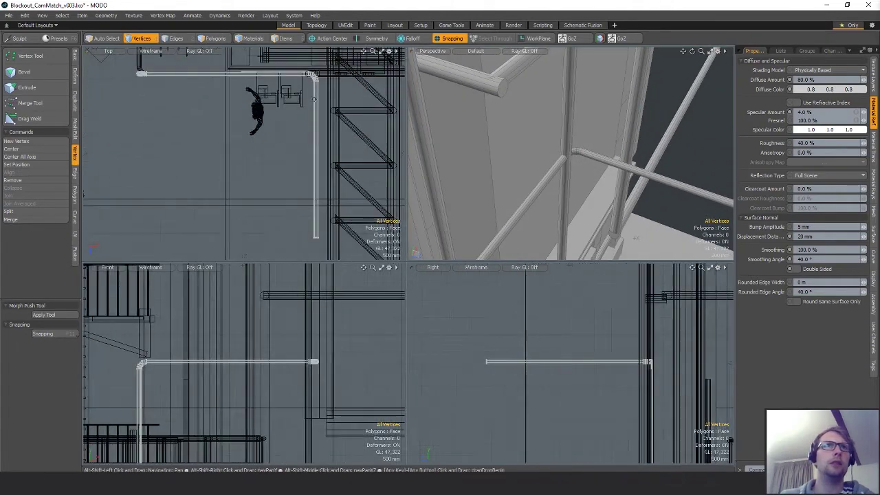
pyautogui.press('space')
pyautogui.press('space')
pyautogui.moveTo(303, 204)
pyautogui.mouseDown(button='right')
pyautogui.moveTo(335, 213)
pyautogui.moveTo(307, 194)
pyautogui.mouseUp(button='right')
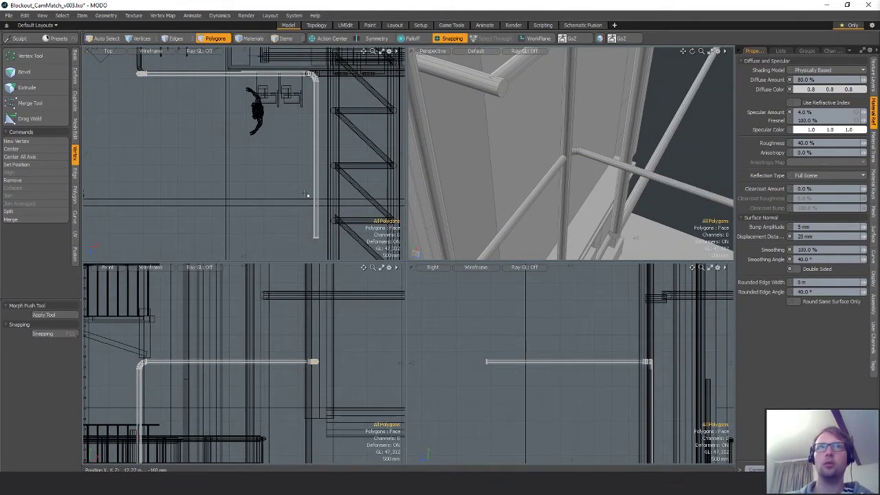
# Shorten the projecting arm by moving its 12 end vertices in negative Z, back toward the bend
pyautogui.press('1')
pyautogui.press('w')
pyautogui.press('x')
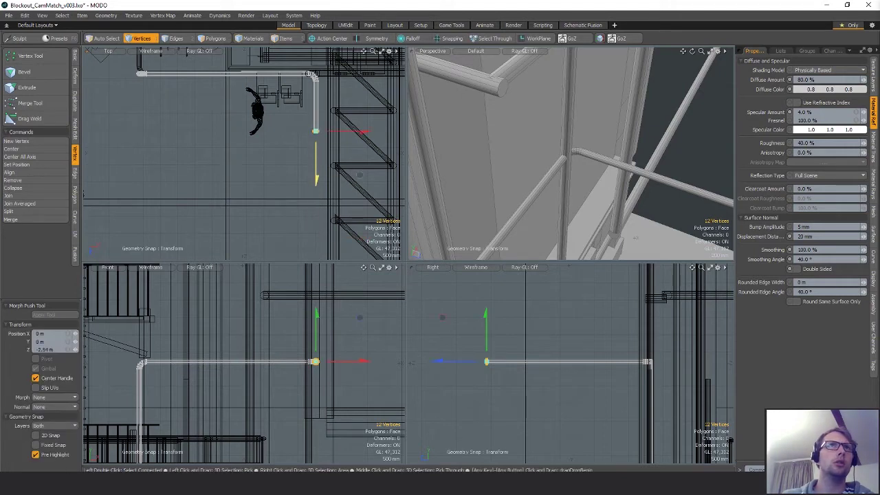
pyautogui.moveTo(317, 172)
pyautogui.mouseDown()
pyautogui.moveTo(316, 126)
pyautogui.moveTo(323, 187)
pyautogui.mouseUp()
pyautogui.keyDown('ctrl'); pyautogui.keyDown('alt'); pyautogui.moveTo(323, 187); pyautogui.dragTo(245, 181); pyautogui.keyUp('alt'); pyautogui.keyUp('ctrl')
pyautogui.press('space')
pyautogui.click(337, 164)
# Reposition the whole bent pipe along Z, finishing with a 20 mm shift, so its shortened end sits inside the vertical wall pipe
pyautogui.keyDown('ctrl'); pyautogui.keyDown('alt'); pyautogui.moveTo(245, 181); pyautogui.dragTo(329, 153); pyautogui.keyUp('alt'); pyautogui.keyUp('ctrl')
pyautogui.press('w')
pyautogui.scroll(5, 324, 165)
pyautogui.scroll(-5, 605, 165)
pyautogui.keyDown('alt'); pyautogui.keyDown('shift'); pyautogui.moveTo(597, 227); pyautogui.dragTo(540, 207); pyautogui.keyUp('shift'); pyautogui.keyUp('alt')
pyautogui.scroll(8, 549, 151)
pyautogui.keyDown('alt'); pyautogui.moveTo(569, 136); pyautogui.dragTo(616, 172); pyautogui.keyUp('alt')
pyautogui.keyDown('alt'); pyautogui.moveTo(291, 68); pyautogui.dragTo(296, 139); pyautogui.keyUp('alt')
pyautogui.scroll(3, 299, 120)
pyautogui.scroll(2, 286, 106)
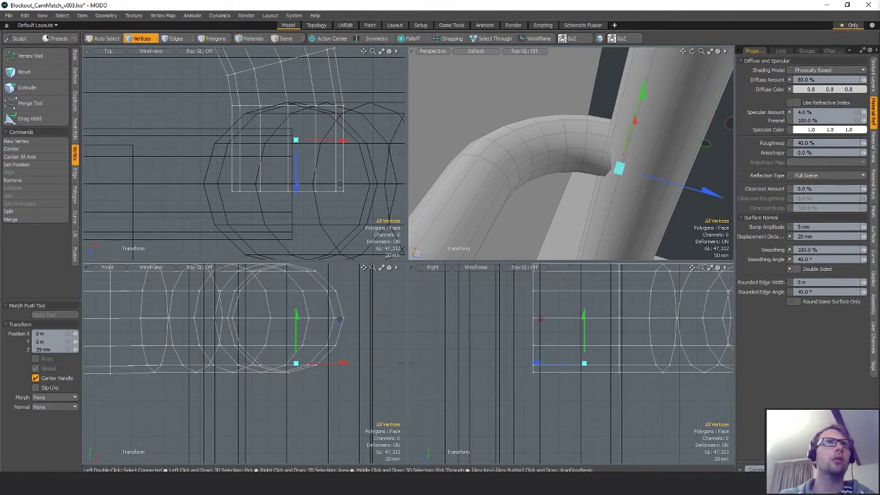
pyautogui.press('q')
pyautogui.scroll(-5, 285, 175)
pyautogui.scroll(-8, 547, 147)
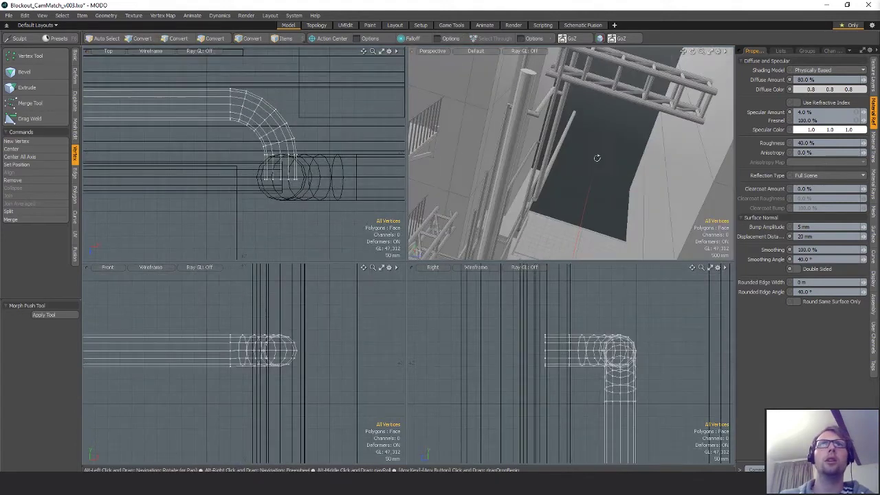
# Shorten the horizontal run by moving the edges of the pipe's vertical arm and corner bend 2.56 m along X
pyautogui.keyDown('alt'); pyautogui.moveTo(597, 157); pyautogui.dragTo(586, 234); pyautogui.keyUp('alt')
pyautogui.scroll(-8, 268, 200)
pyautogui.press('2')
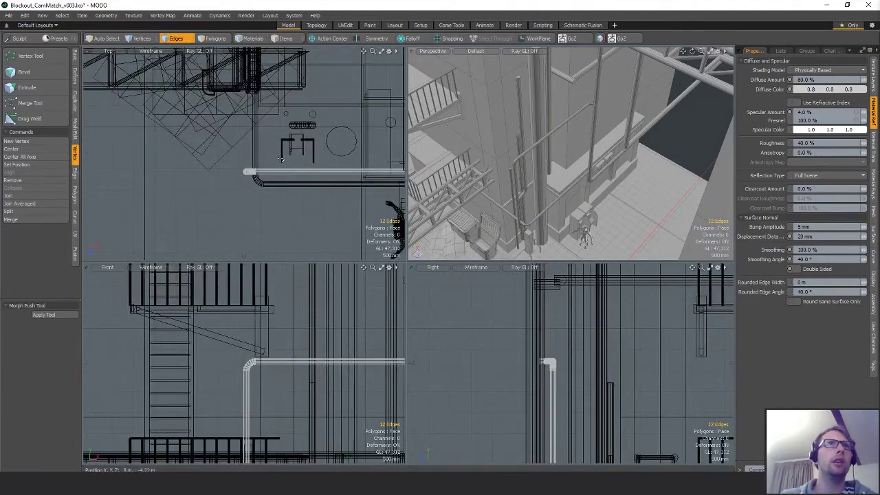
pyautogui.moveTo(303, 208); pyautogui.dragTo(297, 213, button='right')
pyautogui.press('w')
pyautogui.moveTo(265, 173); pyautogui.dragTo(373, 174)
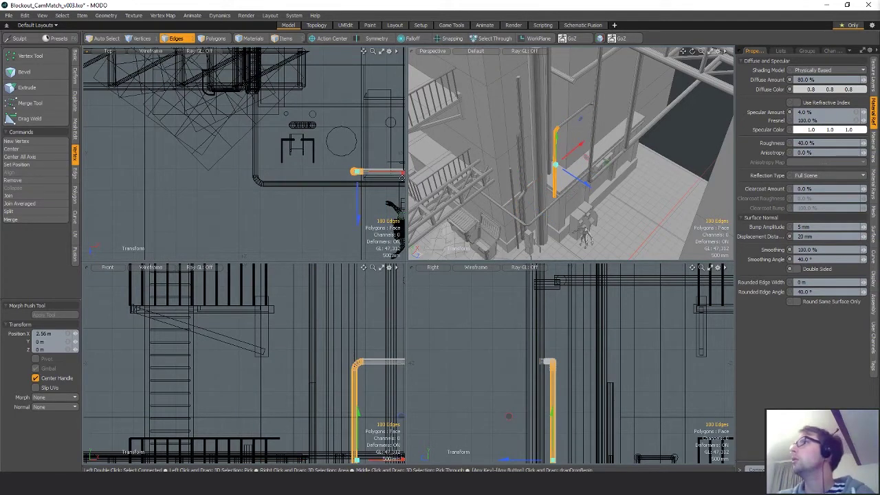
# Clear the edge selection and nudge the entire bent pipe slightly in negative Z
pyautogui.press('space')
pyautogui.keyDown('alt'); pyautogui.moveTo(560, 167); pyautogui.dragTo(605, 171); pyautogui.keyUp('alt')
pyautogui.keyDown('alt'); pyautogui.keyDown('shift'); pyautogui.moveTo(395, 175); pyautogui.dragTo(322, 179); pyautogui.keyUp('shift'); pyautogui.keyUp('alt')
pyautogui.press('Escape')
pyautogui.press('w')
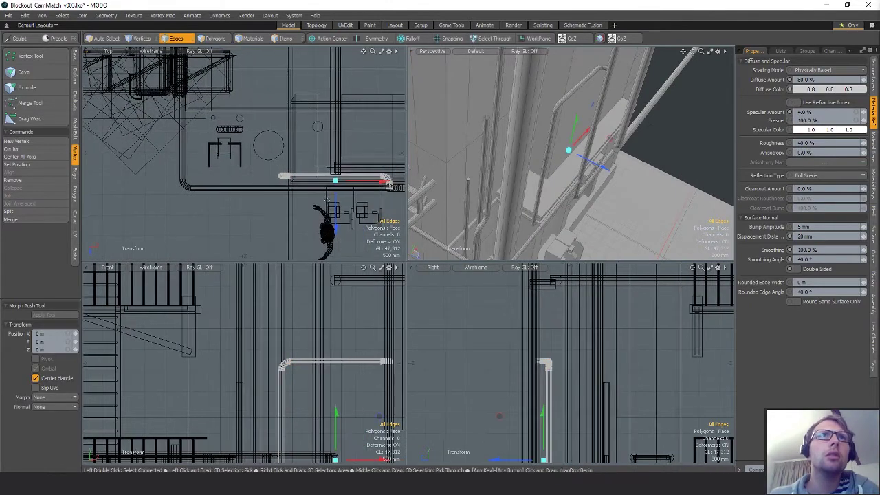
pyautogui.moveTo(336, 228); pyautogui.dragTo(336, 225)
# Extend the bent pipe's vertical arm downward by moving its 12 lower end vertices 3.9 m in negative Y
pyautogui.keyDown('alt'); pyautogui.moveTo(465, 174); pyautogui.dragTo(585, 163); pyautogui.keyUp('alt')
pyautogui.keyDown('alt'); pyautogui.keyDown('shift'); pyautogui.moveTo(293, 447); pyautogui.dragTo(289, 371); pyautogui.keyUp('shift'); pyautogui.keyUp('alt')
pyautogui.press('3')
pyautogui.press('1')
pyautogui.scroll(-3, 289, 330)
pyautogui.press('w')
pyautogui.moveTo(515, 288); pyautogui.dragTo(514, 357)
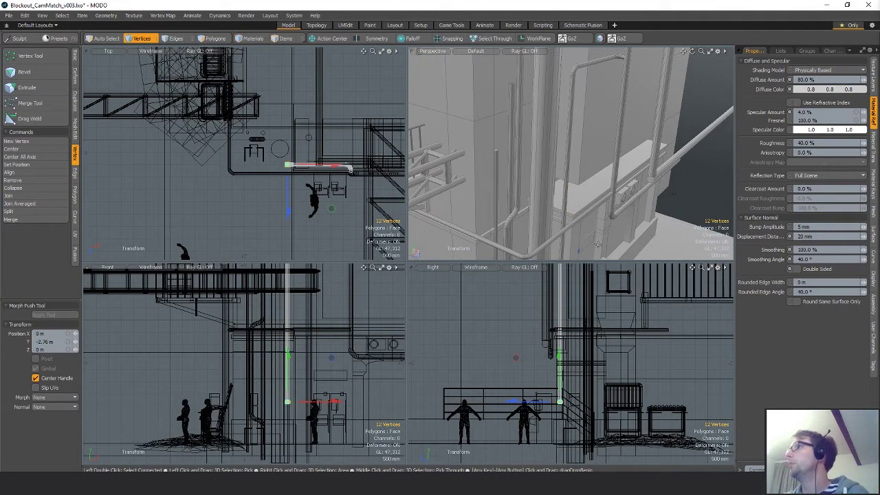
pyautogui.keyDown('alt'); pyautogui.keyDown('shift'); pyautogui.moveTo(612, 227); pyautogui.dragTo(579, 198); pyautogui.keyUp('shift'); pyautogui.keyUp('alt')
# Examine the piping around the building corner in the Beyond_Human_Concept reference image in Windows Photo Viewer
pyautogui.moveTo(879, 112); pyautogui.dragTo(382, 112)
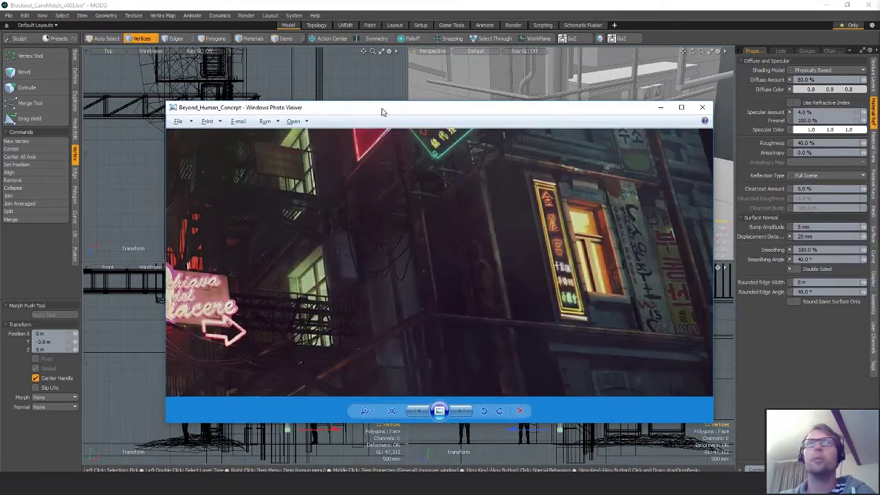
pyautogui.scroll(-8, 484, 280)
pyautogui.scroll(3, 474, 279)
pyautogui.scroll(-3, 468, 279)
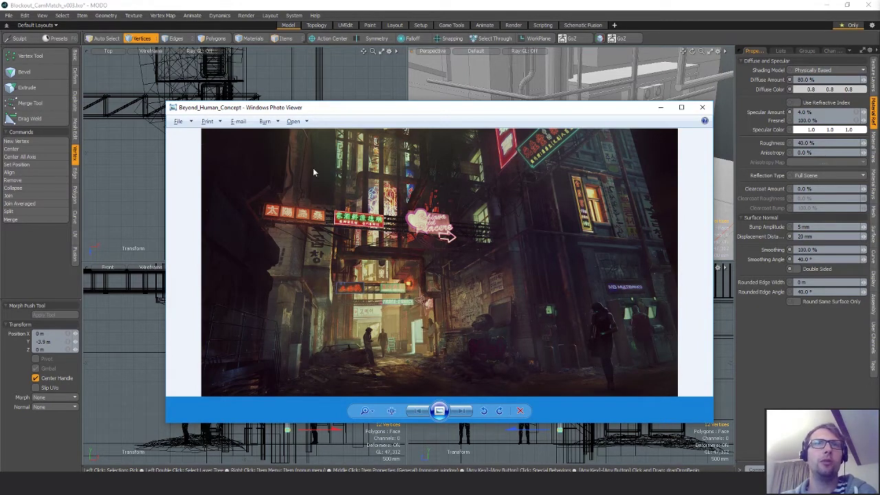
pyautogui.moveTo(316, 109); pyautogui.dragTo(879, 107)
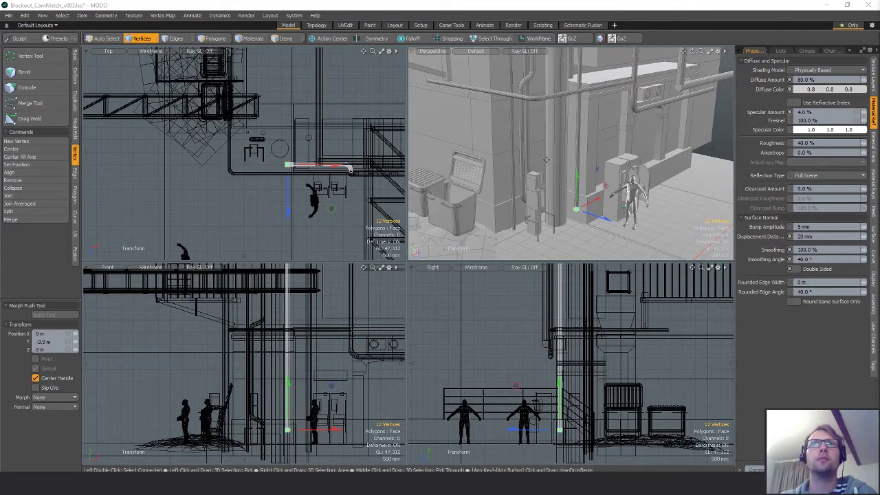
# In MODO, extend the vertical arm to the ground by bringing its end vertices' total Y offset to -4.74 m
pyautogui.keyDown('alt'); pyautogui.moveTo(603, 164); pyautogui.dragTo(677, 187); pyautogui.keyUp('alt')
pyautogui.scroll(-5, 552, 207)
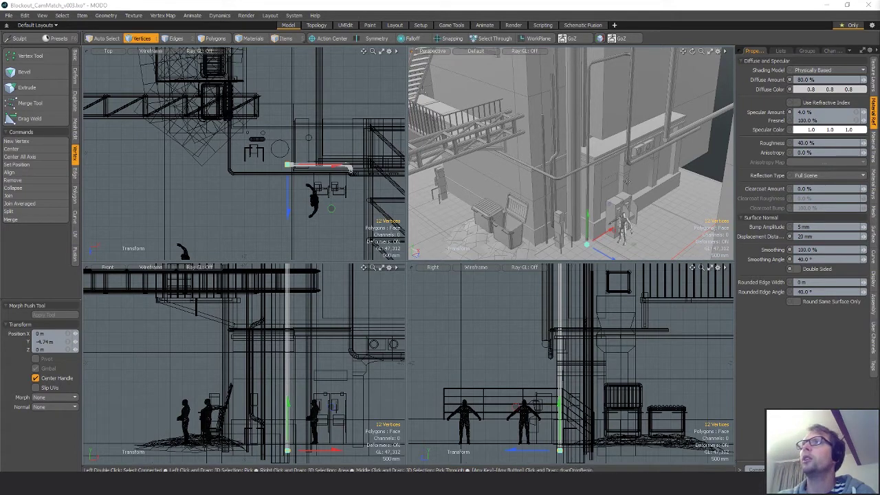
pyautogui.keyDown('alt'); pyautogui.moveTo(550, 199); pyautogui.dragTo(576, 193); pyautogui.keyUp('alt')
pyautogui.press('space')
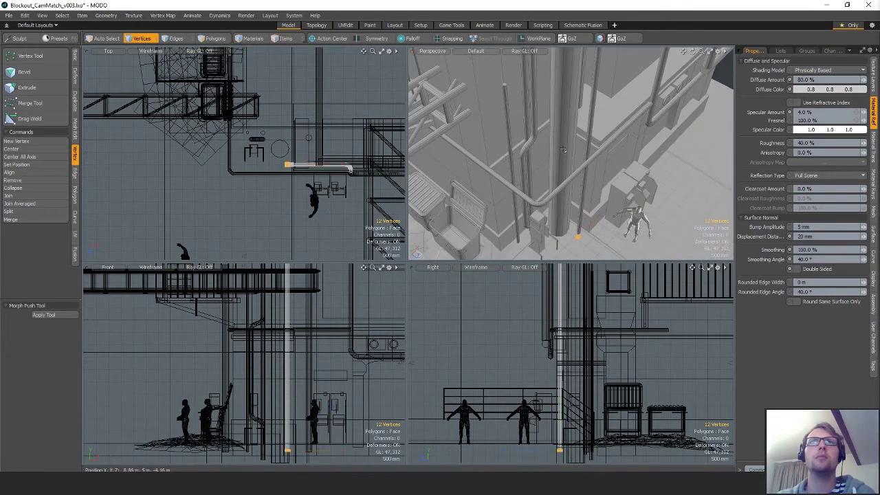
# Scale down the thick vertical pipe at the wall corner and reposition it along X and Z beside the bent pipe
pyautogui.press('3')
pyautogui.doubleClick(566, 141)
pyautogui.keyDown('alt'); pyautogui.moveTo(565, 141); pyautogui.dragTo(598, 200); pyautogui.keyUp('alt')
pyautogui.press('r')
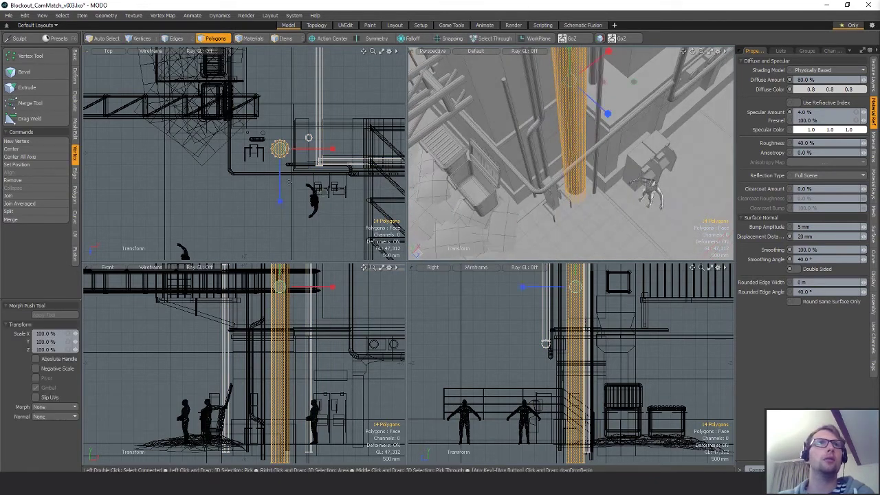
pyautogui.keyDown('ctrl'); pyautogui.keyDown('alt'); pyautogui.moveTo(283, 172); pyautogui.dragTo(332, 158); pyautogui.keyUp('alt'); pyautogui.keyUp('ctrl')
pyautogui.press('w')
pyautogui.keyDown('alt'); pyautogui.moveTo(586, 196); pyautogui.dragTo(583, 199); pyautogui.keyUp('alt')
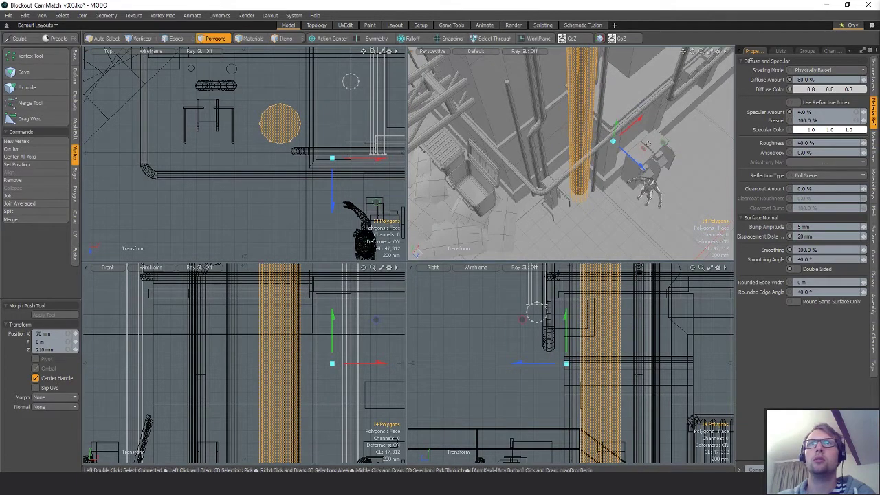
pyautogui.moveTo(664, 143); pyautogui.dragTo(582, 124)
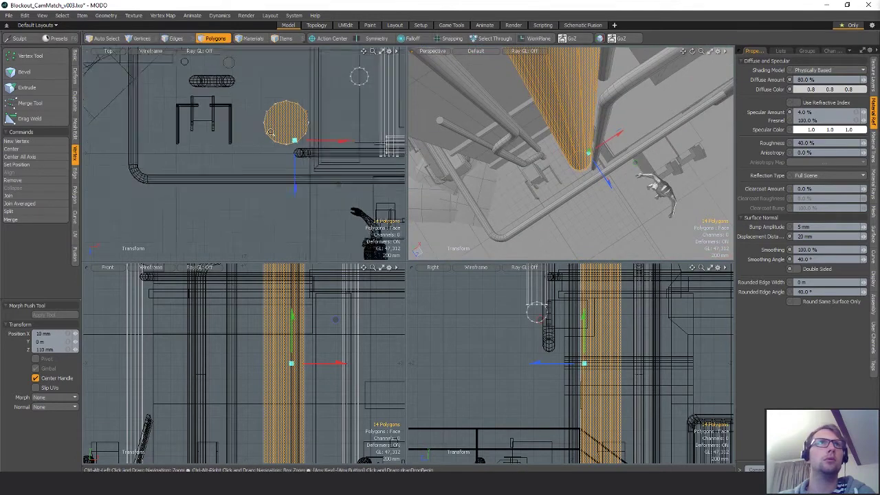
pyautogui.moveTo(635, 163); pyautogui.dragTo(603, 179)
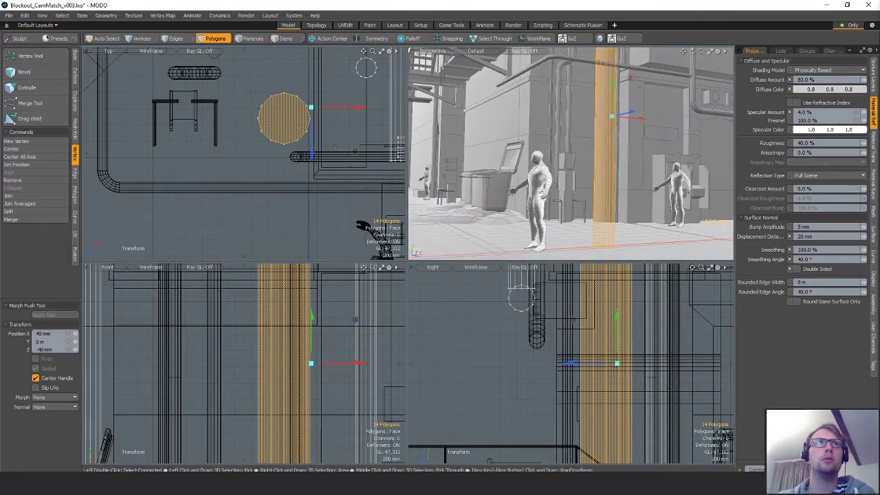
# Enlarge the thick vertical pipe slightly, shift it 10 mm in X and 30 mm in Z, and clear the selection
pyautogui.press('r')
pyautogui.moveTo(328, 163); pyautogui.dragTo(318, 148)
pyautogui.press('w')
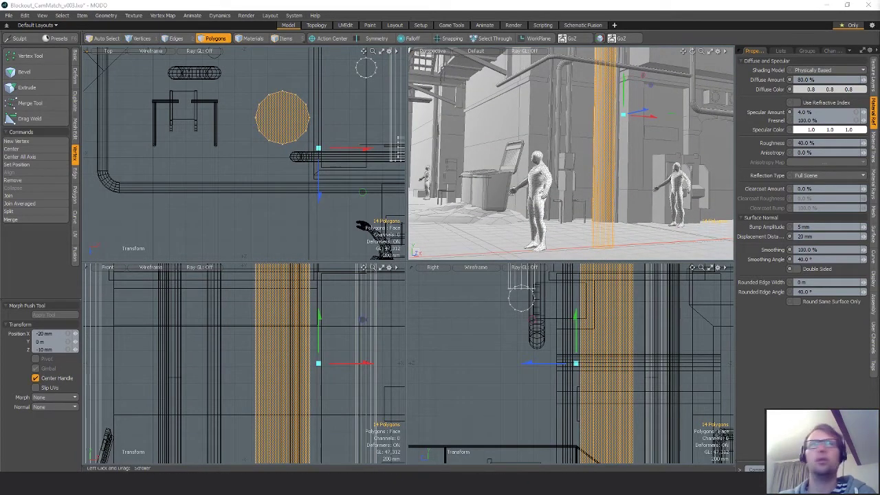
pyautogui.moveTo(362, 193); pyautogui.dragTo(387, 214)
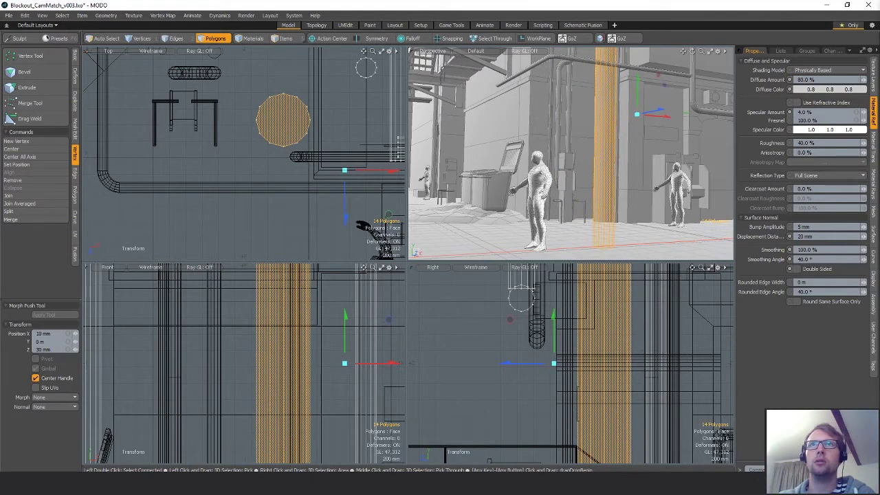
pyautogui.keyDown('alt'); pyautogui.moveTo(648, 167); pyautogui.dragTo(611, 213); pyautogui.keyUp('alt')
pyautogui.press('q')
pyautogui.press('Escape')
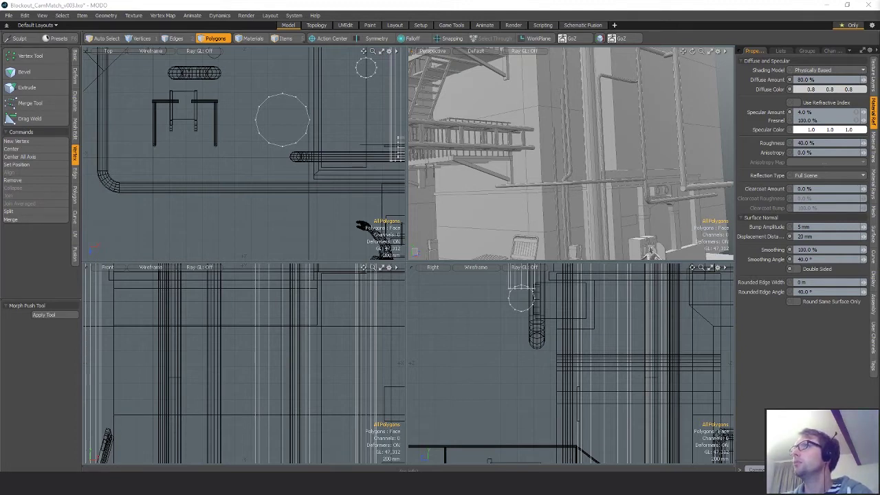
# Select all connected polygons of the vertical pipe with the offset bend and paste a copy in place
pyautogui.moveTo(591, 150)
pyautogui.keyDown('alt'); pyautogui.keyDown('shift'); pyautogui.mouseDown()
pyautogui.moveTo(593, 178)
pyautogui.moveTo(588, 167)
pyautogui.mouseUp(); pyautogui.keyUp('shift'); pyautogui.keyUp('alt')
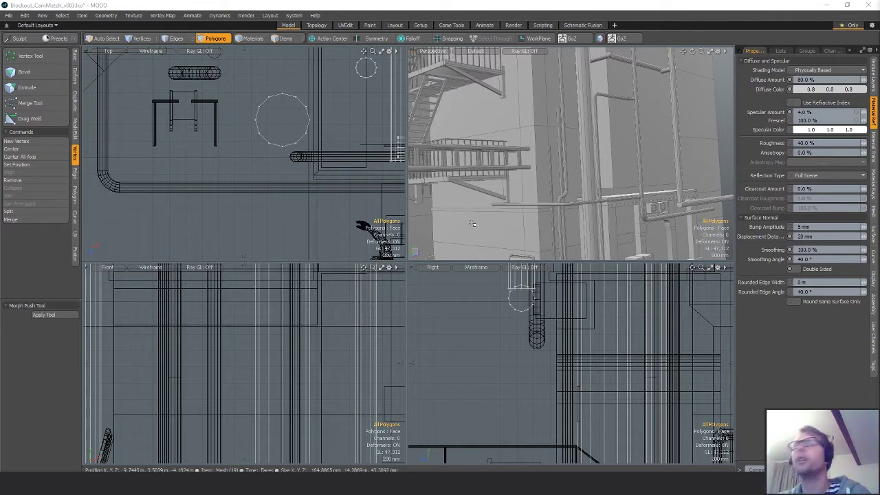
pyautogui.keyDown('alt'); pyautogui.moveTo(552, 159); pyautogui.dragTo(561, 185); pyautogui.keyUp('alt')
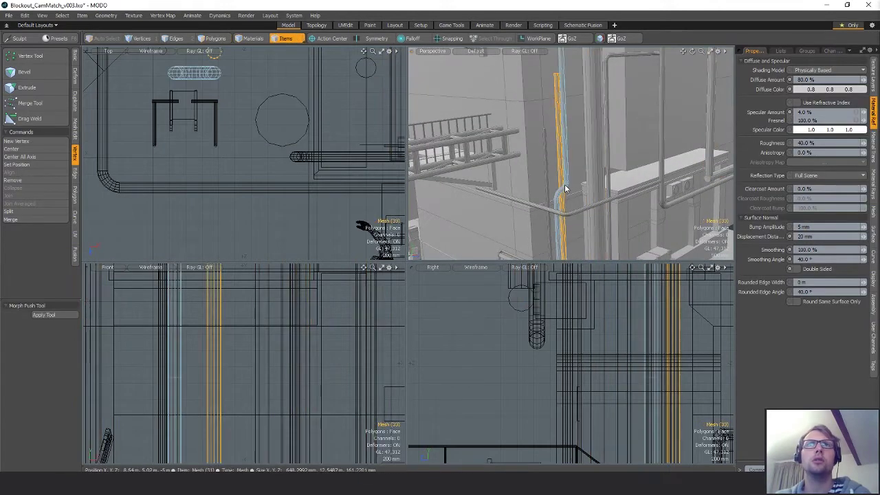
pyautogui.doubleClick(564, 184)
pyautogui.keyDown('alt'); pyautogui.moveTo(246, 118); pyautogui.dragTo(266, 161); pyautogui.keyUp('alt')
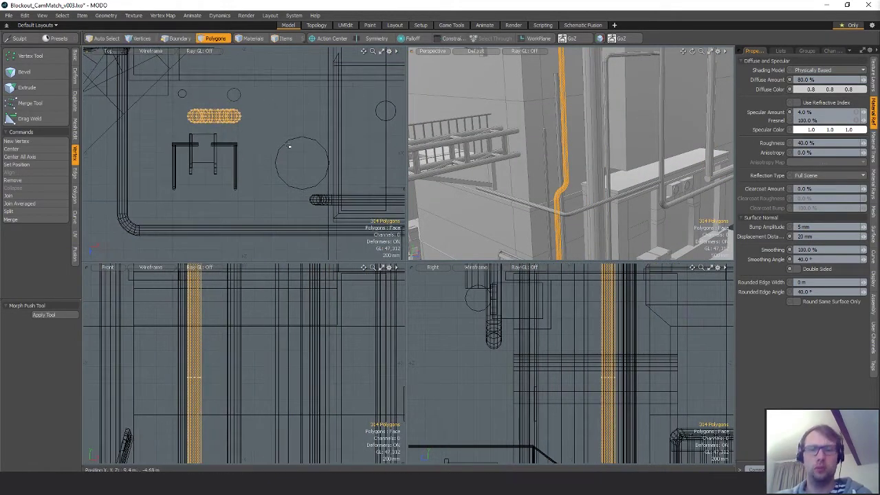
pyautogui.hotkey('ctrl', 'c')
pyautogui.hotkey('ctrl', 'v')
# Move the copied offset-bend pipe 820 mm along X, toward the thick vertical pipe
pyautogui.press('w')
pyautogui.moveTo(255, 118); pyautogui.dragTo(342, 160)
pyautogui.moveTo(604, 150); pyautogui.dragTo(601, 151)
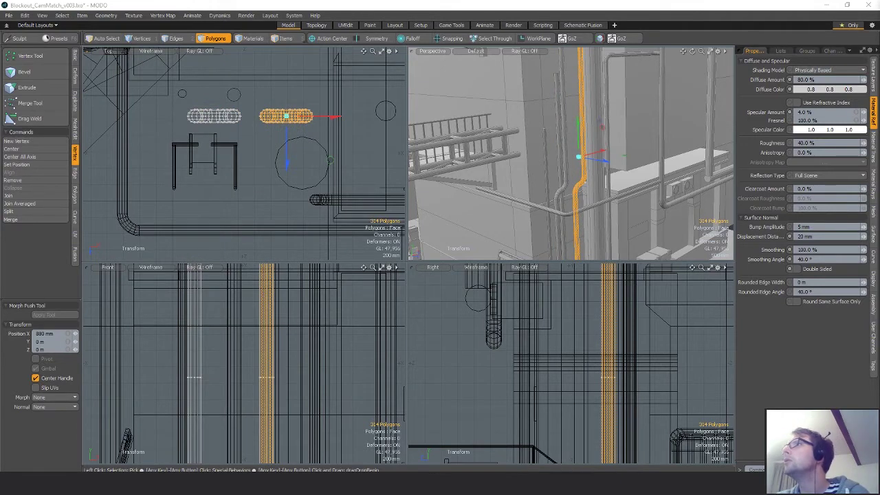
pyautogui.keyDown('alt'); pyautogui.moveTo(584, 180); pyautogui.dragTo(608, 167); pyautogui.keyUp('alt')
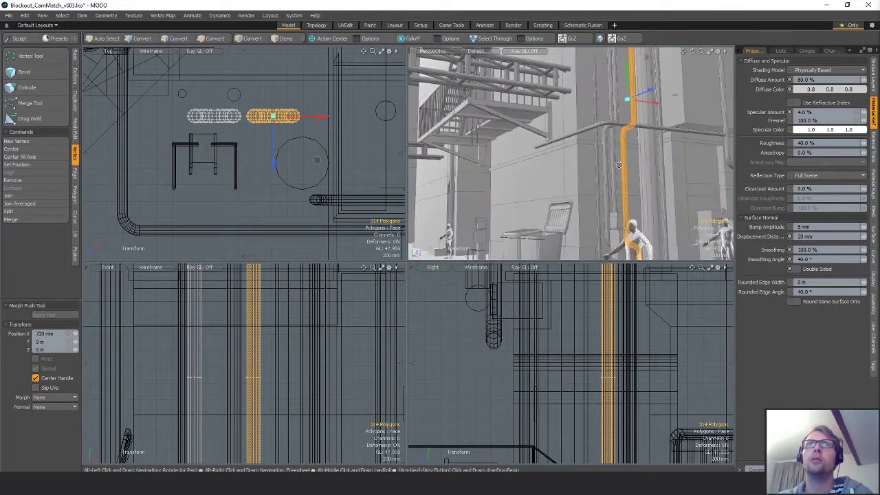
pyautogui.moveTo(655, 106); pyautogui.dragTo(661, 103)
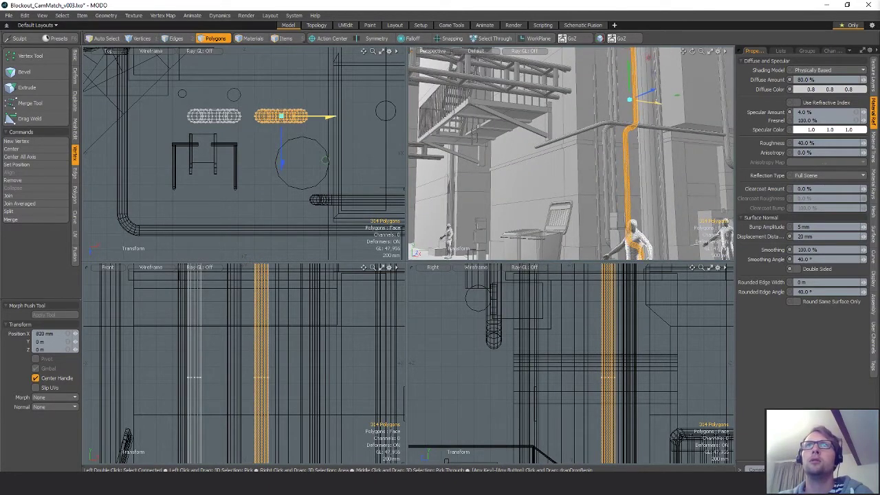
pyautogui.press('space')
pyautogui.click(624, 163)
pyautogui.keyDown('alt'); pyautogui.moveTo(622, 161); pyautogui.dragTo(605, 130); pyautogui.keyUp('alt')
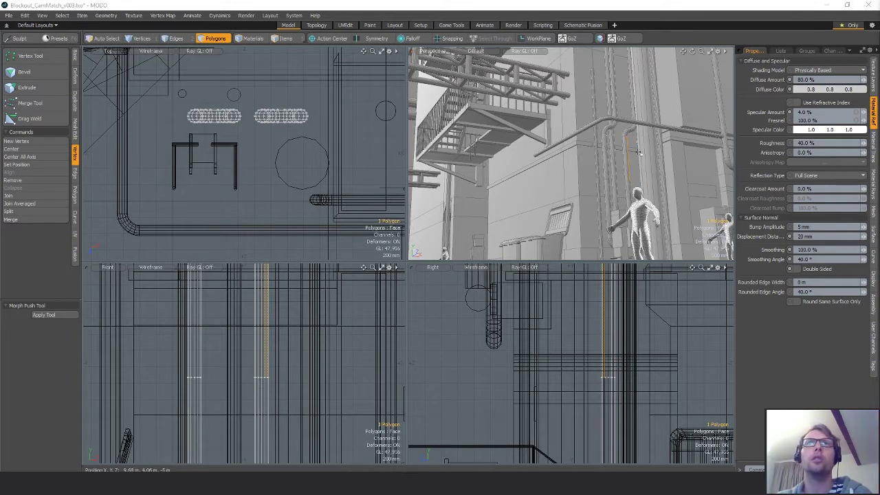
pyautogui.press(']')
pyautogui.press('space')
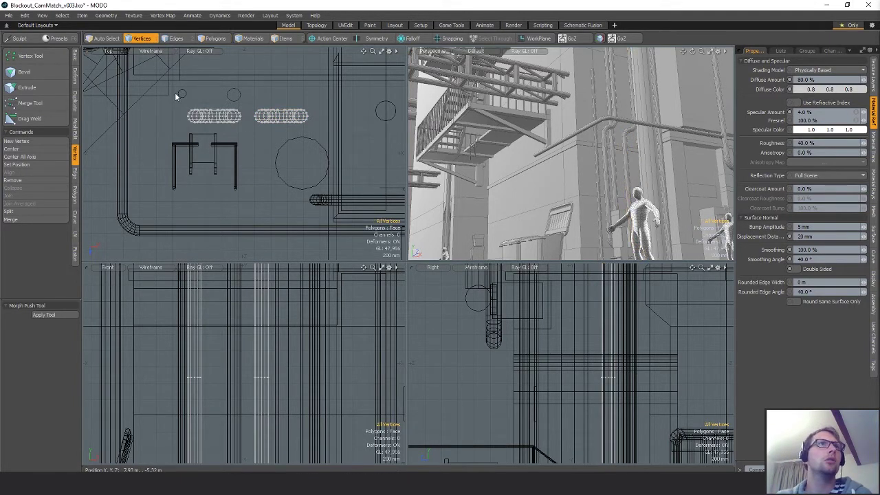
# Duplicate the thin straight vertical pipe near the wall corner and move the copy 1.68 m along X
pyautogui.press('5')
pyautogui.click(182, 94)
pyautogui.press('3')
pyautogui.press('[')
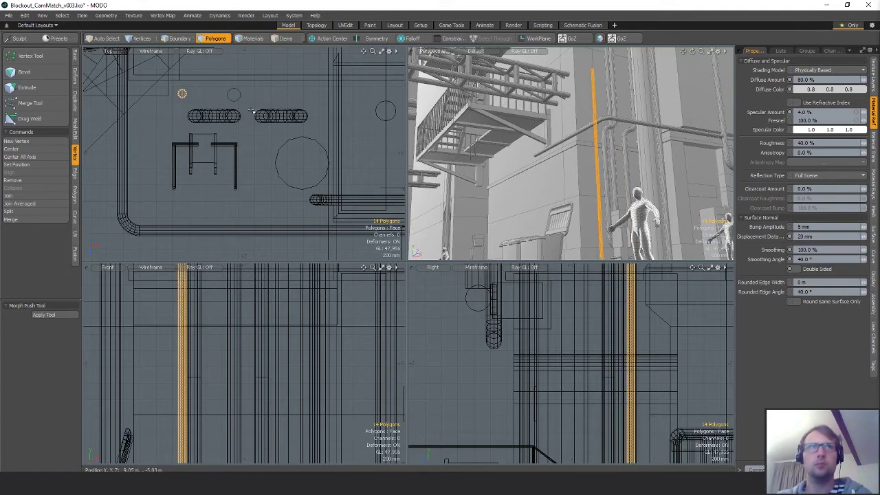
pyautogui.press('w')
pyautogui.moveTo(224, 94); pyautogui.dragTo(361, 94)
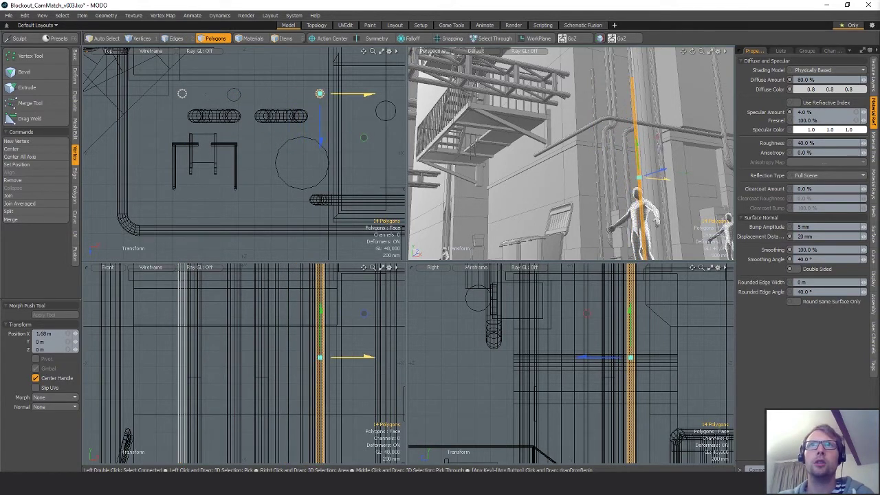
pyautogui.press('space')
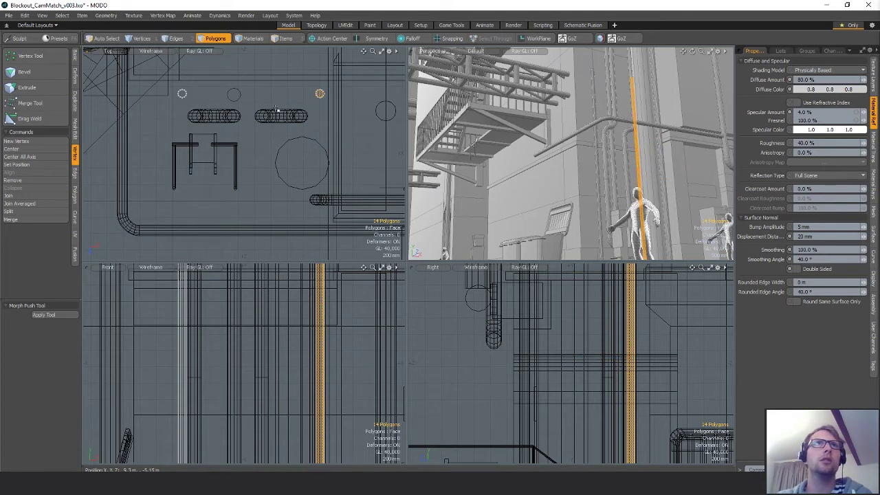
# Move the copied offset-bend pipe back in negative X so it sits directly beside the original
pyautogui.doubleClick(291, 116)
pyautogui.press('w')
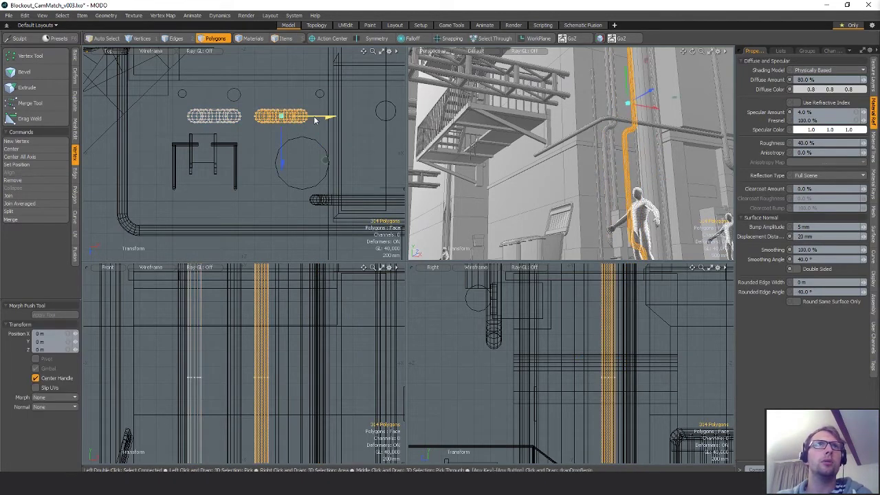
pyautogui.moveTo(327, 117); pyautogui.dragTo(320, 117)
pyautogui.moveTo(270, 116); pyautogui.dragTo(302, 106)
pyautogui.press('space')
pyautogui.click(414, 123)
pyautogui.keyDown('alt'); pyautogui.moveTo(590, 134); pyautogui.dragTo(621, 122); pyautogui.keyUp('alt')
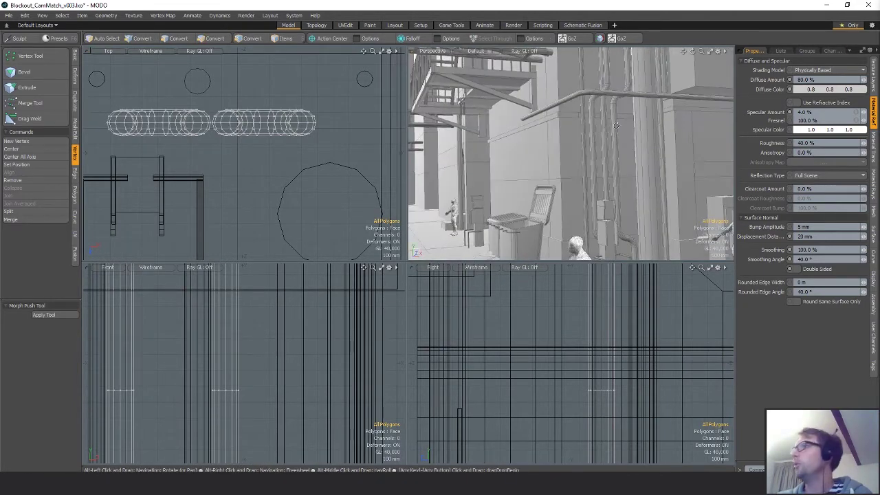
# Duplicate the thin straight vertical pipe behind the trash bins in place and select the copy's 14 polygons
pyautogui.press('3')
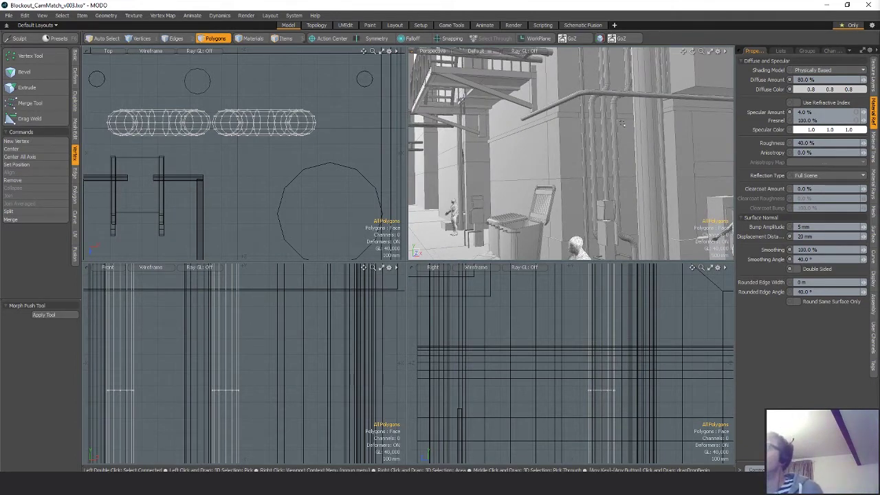
pyautogui.keyDown('alt'); pyautogui.moveTo(621, 122); pyautogui.dragTo(581, 172); pyautogui.keyUp('alt')
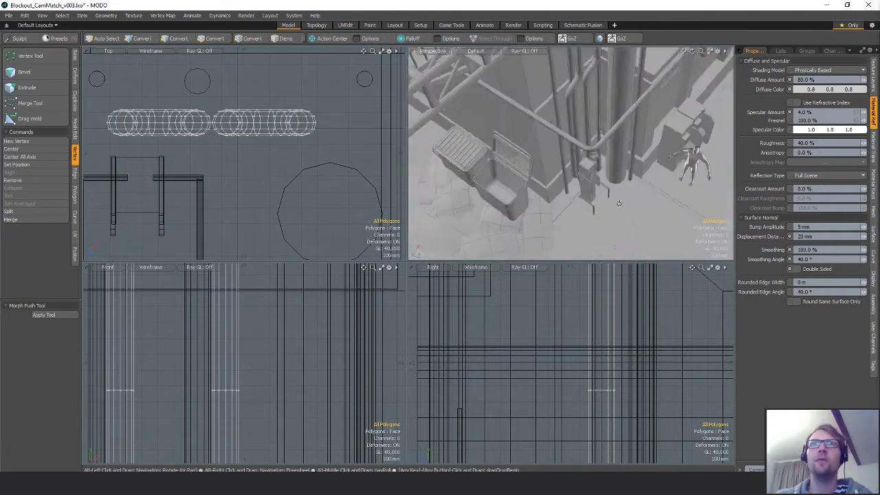
pyautogui.keyDown('alt'); pyautogui.moveTo(564, 88); pyautogui.dragTo(600, 213); pyautogui.keyUp('alt')
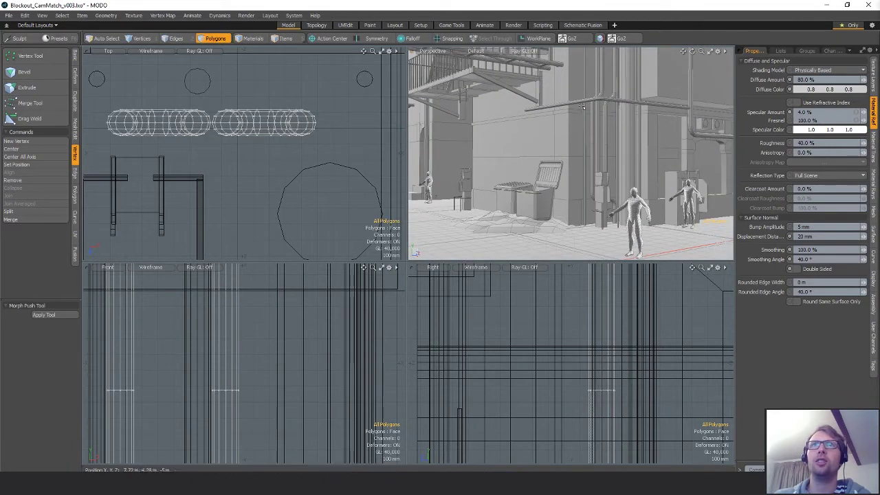
pyautogui.keyDown('alt'); pyautogui.moveTo(617, 72); pyautogui.dragTo(573, 112); pyautogui.keyUp('alt')
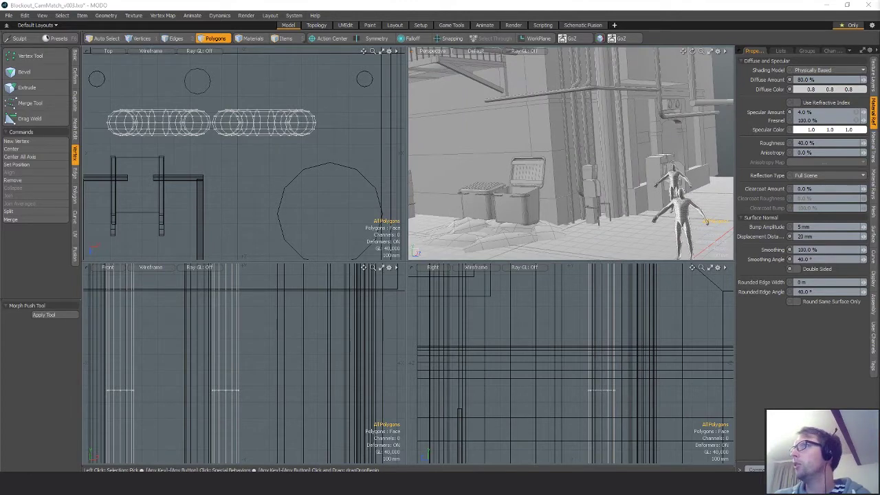
pyautogui.keyDown('alt'); pyautogui.moveTo(650, 217); pyautogui.dragTo(550, 163); pyautogui.keyUp('alt')
pyautogui.scroll(4, 573, 176)
pyautogui.press('5')
pyautogui.click(549, 179)
pyautogui.press('3')
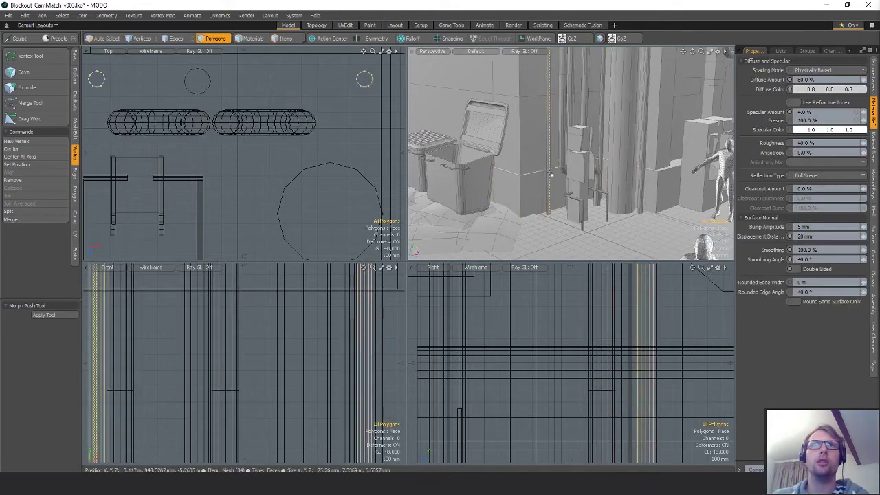
pyautogui.doubleClick(549, 179)
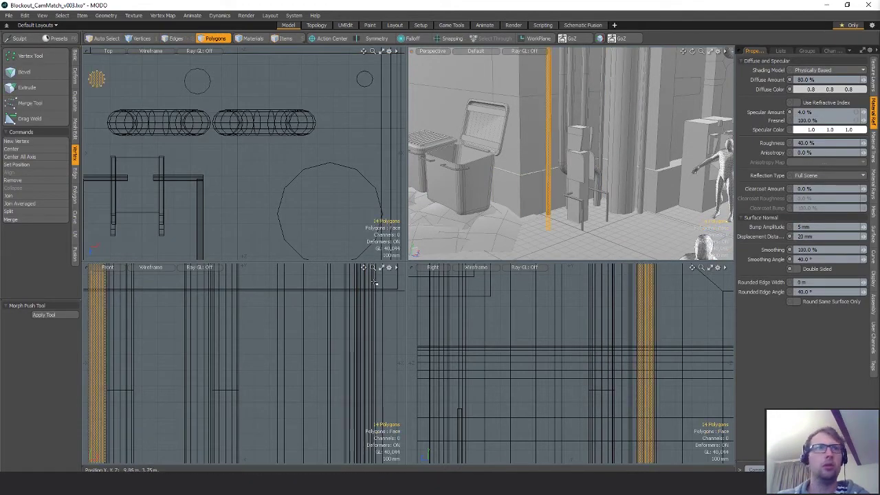
# Scale the duplicated thin pipe down along Y to a short section about its centre
pyautogui.scroll(-7, 635, 408)
pyautogui.press('r')
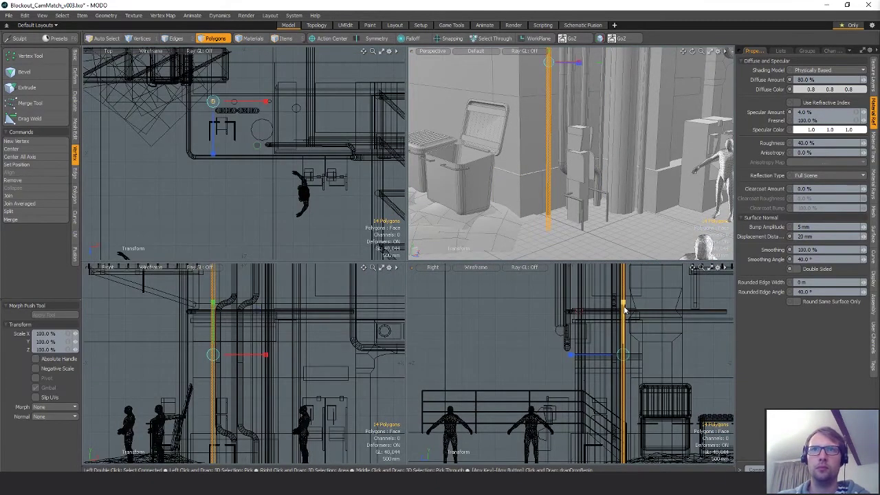
pyautogui.moveTo(623, 324); pyautogui.dragTo(623, 341)
pyautogui.press('w')
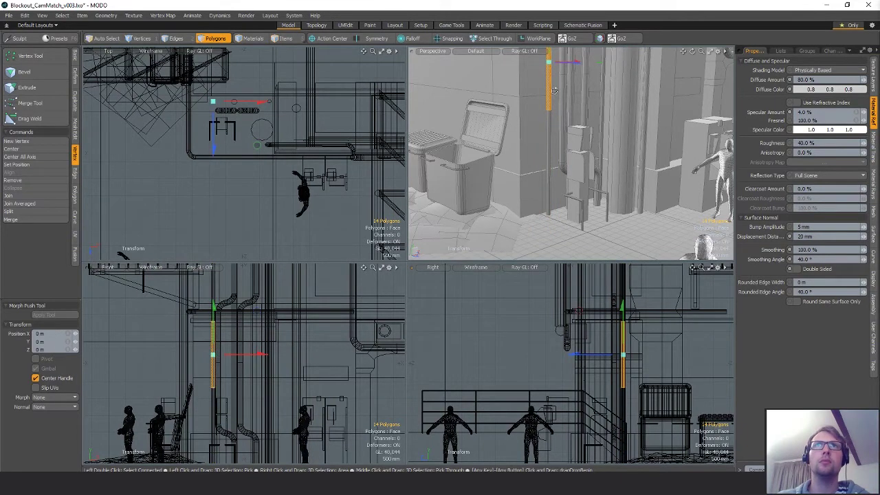
# Move the short pipe section down to the floor, shorten it to 31% in Y and seat it around the pipe's foot
pyautogui.moveTo(554, 90); pyautogui.dragTo(574, 120)
pyautogui.press('r')
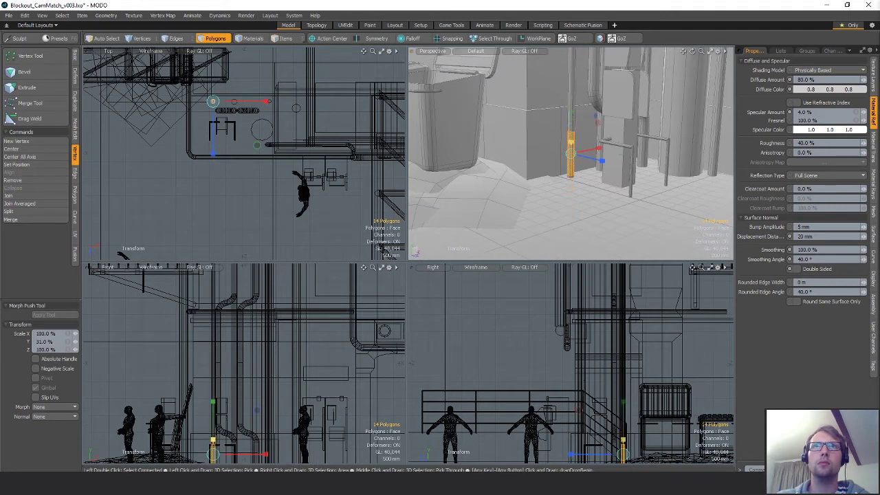
pyautogui.hotkey('shift', 'a')
pyautogui.keyDown('alt'); pyautogui.moveTo(576, 114); pyautogui.dragTo(620, 159); pyautogui.keyUp('alt')
pyautogui.press('w')
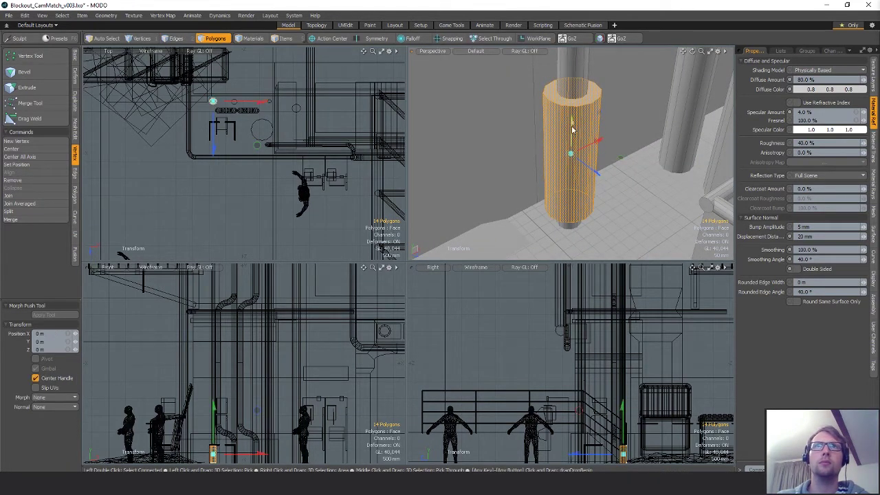
pyautogui.moveTo(571, 124); pyautogui.dragTo(571, 155)
pyautogui.press('q')
# Extrude the sleeve's top polygon and scale it to 60.5% in X and Z to taper it towards the pipe
pyautogui.click(574, 134)
pyautogui.keyDown('alt'); pyautogui.moveTo(575, 121); pyautogui.dragTo(564, 97); pyautogui.keyUp('alt')
pyautogui.hotkey('ctrl', '3')
pyautogui.click(578, 86)
pyautogui.click(574, 118)
pyautogui.press('r')
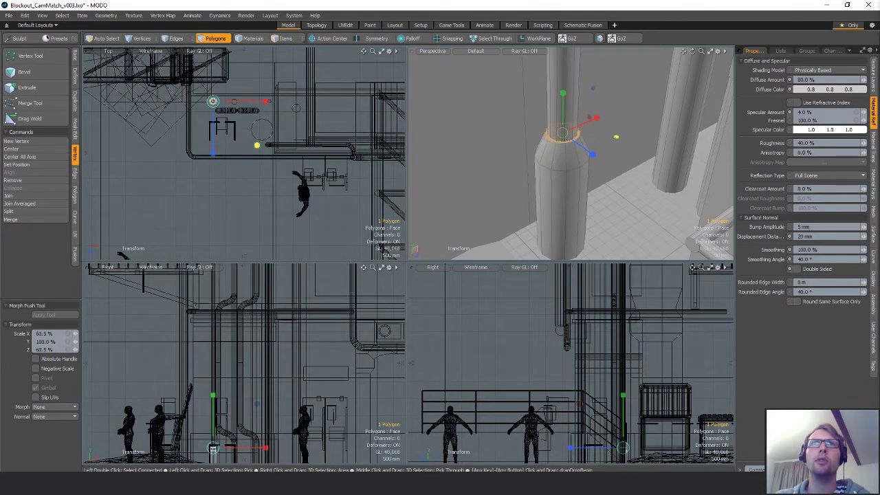
# Lower the narrowed top face of the sleeve along Y and fit it closely around the thin pipe
pyautogui.press('w')
pyautogui.moveTo(563, 101); pyautogui.dragTo(564, 112)
pyautogui.keyDown('alt'); pyautogui.moveTo(604, 159); pyautogui.dragTo(602, 158); pyautogui.keyUp('alt')
pyautogui.press('q')
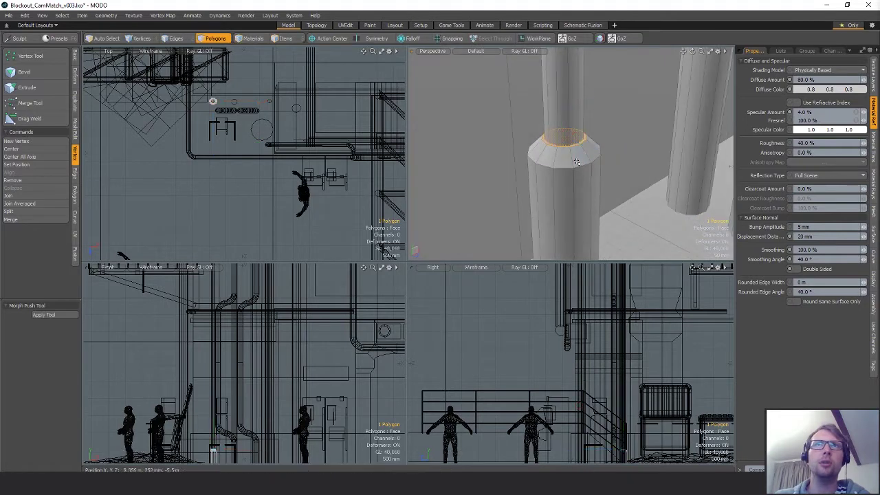
pyautogui.doubleClick(595, 163)
pyautogui.click(568, 142)
pyautogui.press('r')
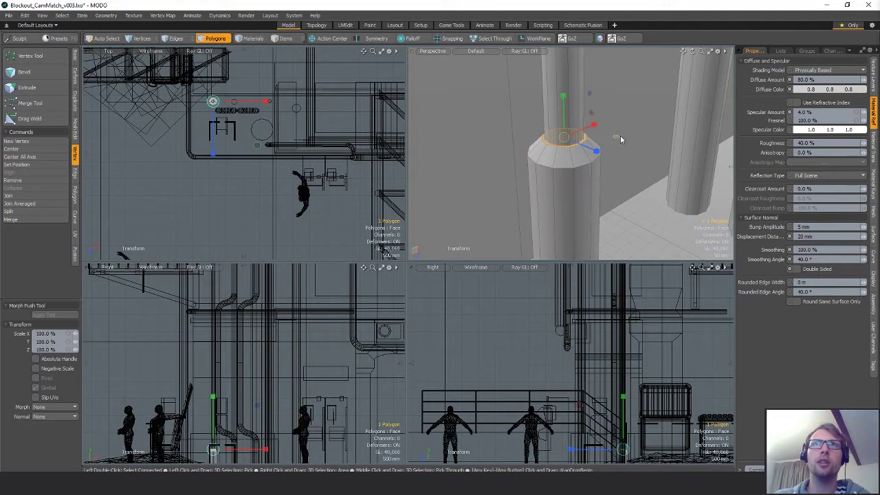
pyautogui.press('w')
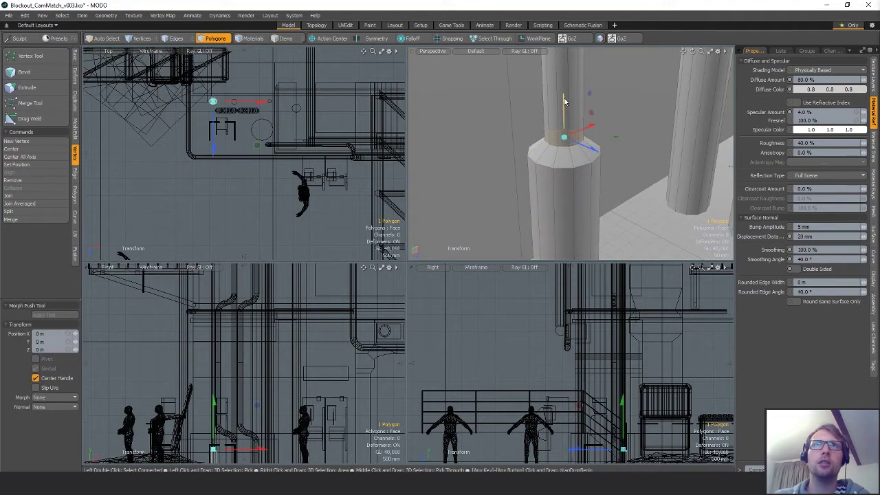
pyautogui.moveTo(617, 141)
pyautogui.mouseDown()
pyautogui.moveTo(615, 130)
pyautogui.moveTo(601, 145)
pyautogui.mouseUp()
pyautogui.press('q')
pyautogui.click(608, 146)
# Select the 12-edge loop at the sleeve's shoulder and move it -14 mm along Y
pyautogui.press('2')
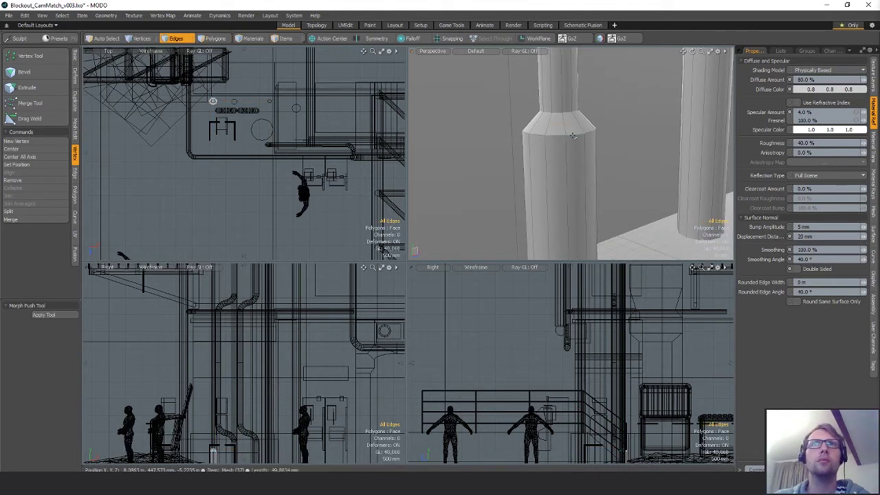
pyautogui.doubleClick(573, 134)
pyautogui.press('w')
pyautogui.moveTo(560, 109); pyautogui.dragTo(560, 119)
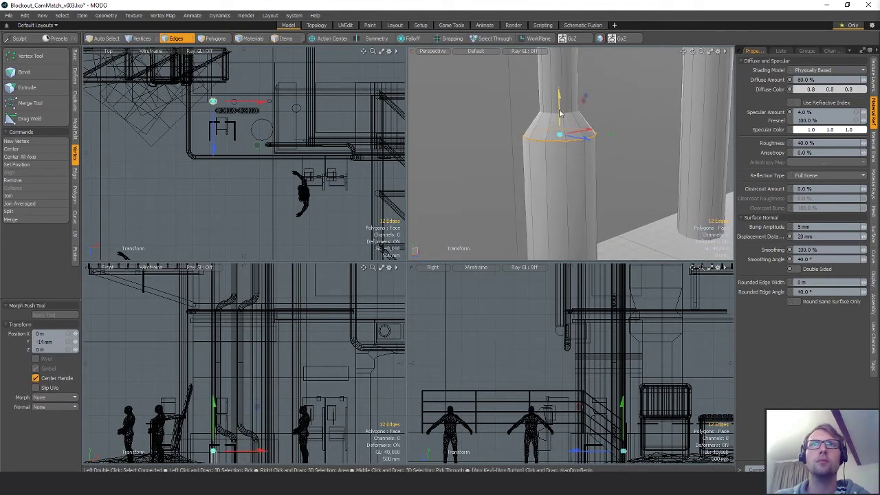
pyautogui.press('q')
# Select the whole tapered sleeve and move it down along Y so it sinks further into the floor
pyautogui.scroll(-4, 577, 137)
pyautogui.keyDown('alt'); pyautogui.keyDown('shift'); pyautogui.moveTo(592, 156); pyautogui.dragTo(584, 125); pyautogui.keyUp('shift'); pyautogui.keyUp('alt')
pyautogui.press('3')
pyautogui.doubleClick(583, 123)
pyautogui.press('w')
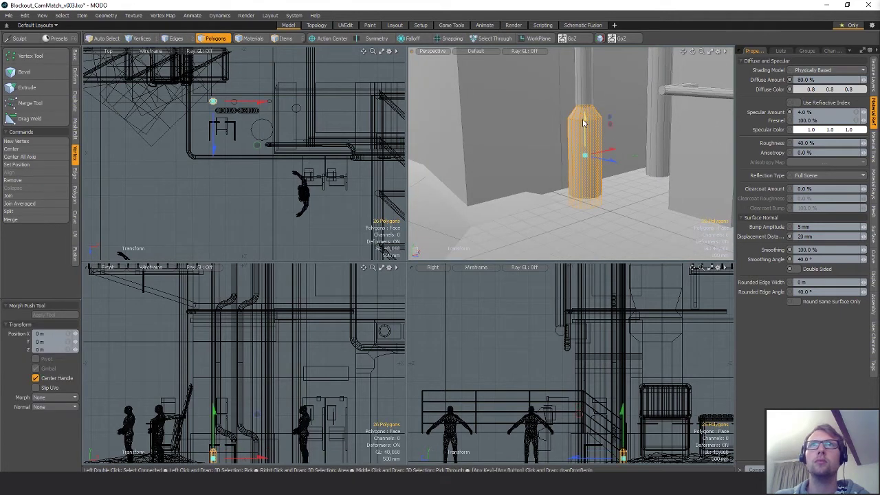
pyautogui.moveTo(585, 155); pyautogui.dragTo(584, 172)
pyautogui.keyDown('alt'); pyautogui.moveTo(593, 141); pyautogui.dragTo(626, 156); pyautogui.keyUp('alt')
# Duplicate the tapered sleeve and move the copy along X onto the other thin vertical pipe
pyautogui.hotkey('ctrl', 'c')
pyautogui.hotkey('ctrl', 'v')
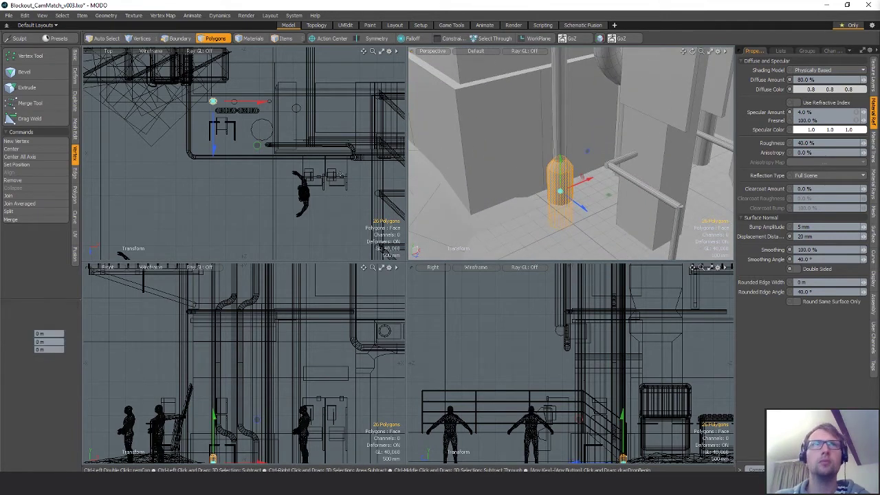
pyautogui.press('q')
pyautogui.keyDown('ctrl'); pyautogui.keyDown('alt'); pyautogui.moveTo(220, 98); pyautogui.dragTo(265, 103); pyautogui.keyUp('alt'); pyautogui.keyUp('ctrl')
pyautogui.press('w')
pyautogui.moveTo(220, 118); pyautogui.dragTo(196, 139)
# Duplicate the sleeve again and move the copy -1.029 m along X onto the thicker straight pipe
pyautogui.hotkey('ctrl', 'c')
pyautogui.hotkey('ctrl', 'v')
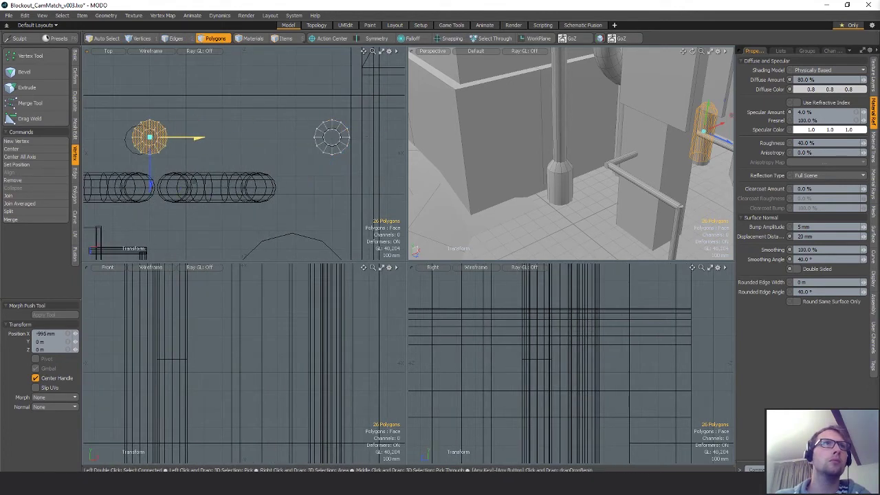
pyautogui.hotkey('shift', 'a')
pyautogui.moveTo(335, 142); pyautogui.dragTo(331, 144)
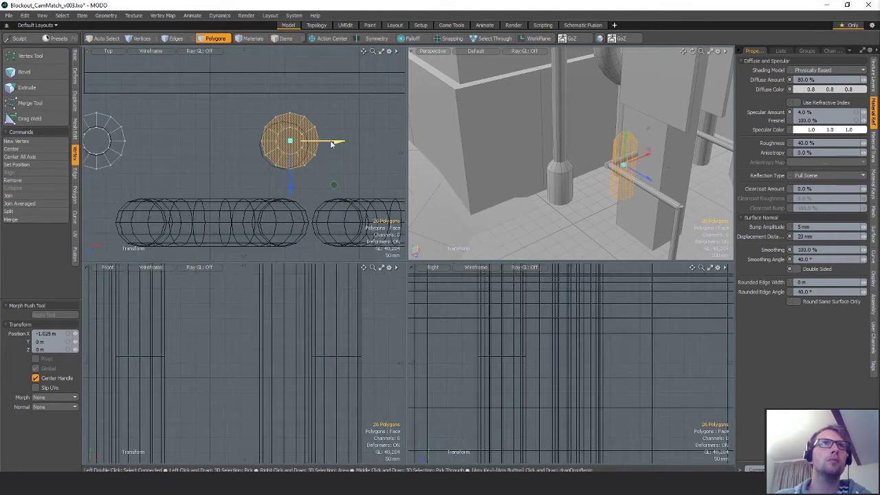
# Try to shift the thicker straight pipe -16 mm along Z to line it up with the copied sleeve
pyautogui.press('space')
pyautogui.press('5')
pyautogui.click(272, 164)
pyautogui.press('3')
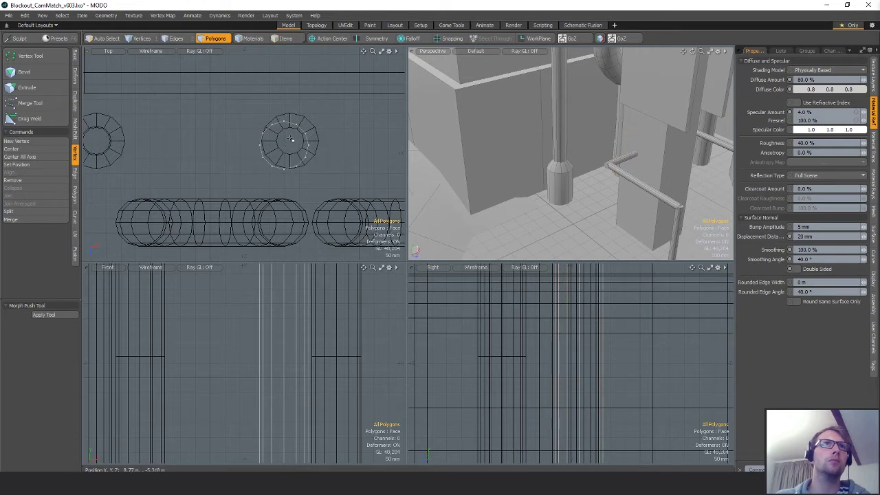
pyautogui.press('w')
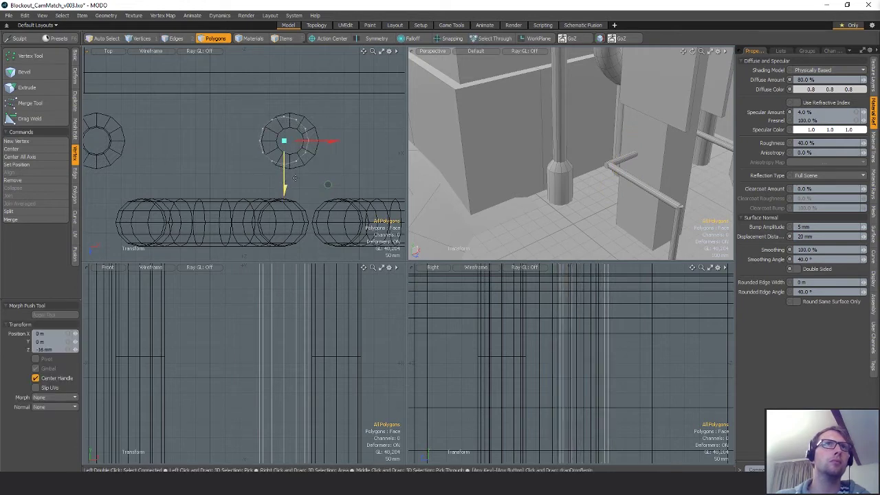
pyautogui.press('space')
pyautogui.doubleClick(315, 151)
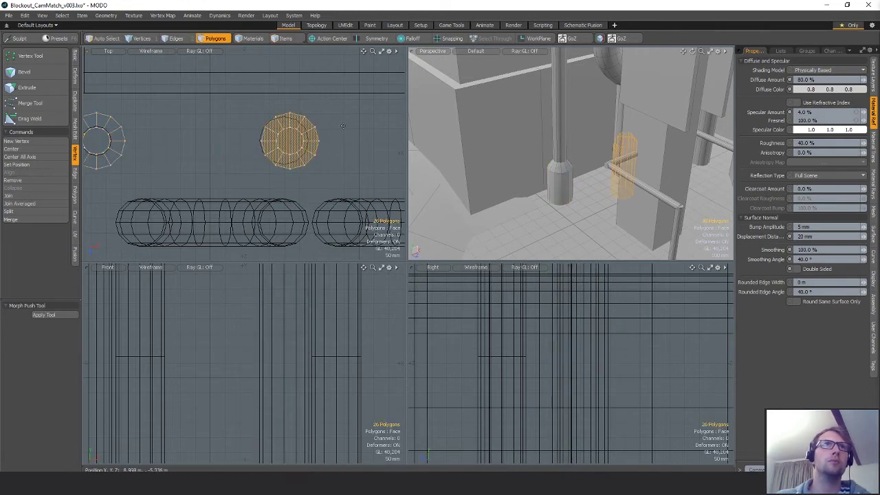
pyautogui.press('w')
pyautogui.press('space')
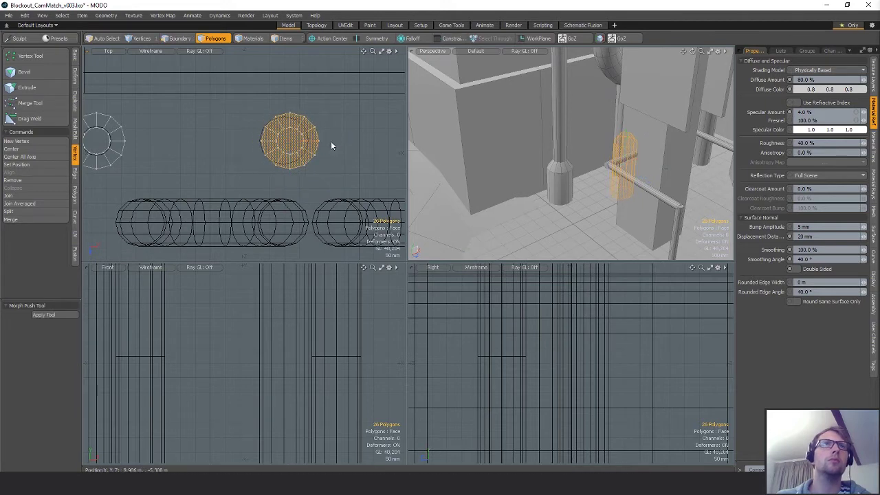
# Move the copied sleeve -16 mm in X and 14 mm in Z around the thicker pipe, and scale it to 128% in X and Z
pyautogui.click(331, 141)
pyautogui.press('5')
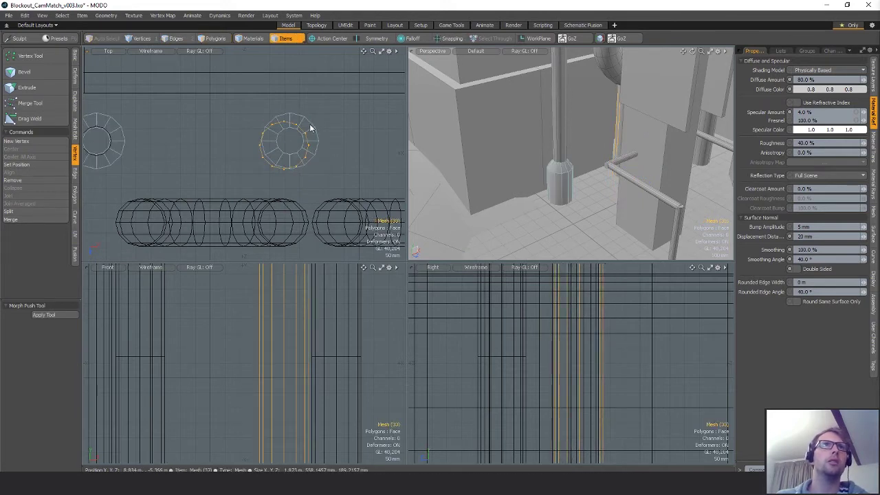
pyautogui.press('3')
pyautogui.moveTo(383, 145); pyautogui.dragTo(378, 161, button='right')
pyautogui.press('w')
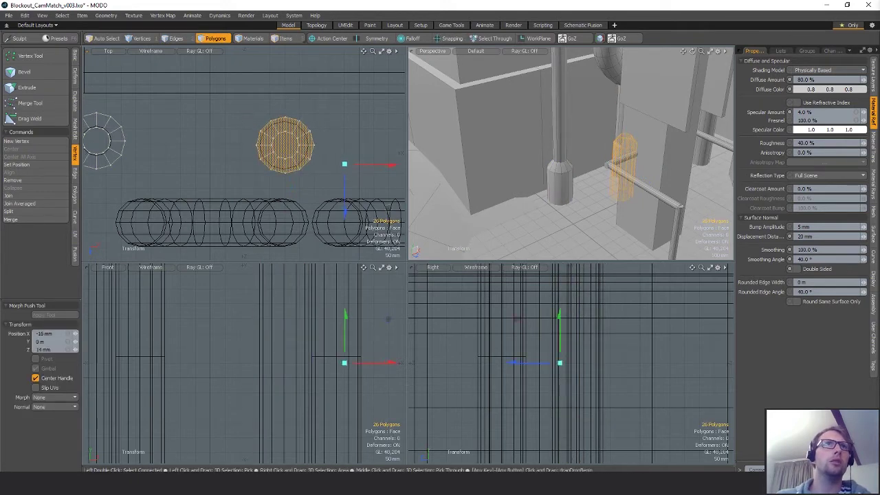
pyautogui.moveTo(327, 188); pyautogui.dragTo(342, 186)
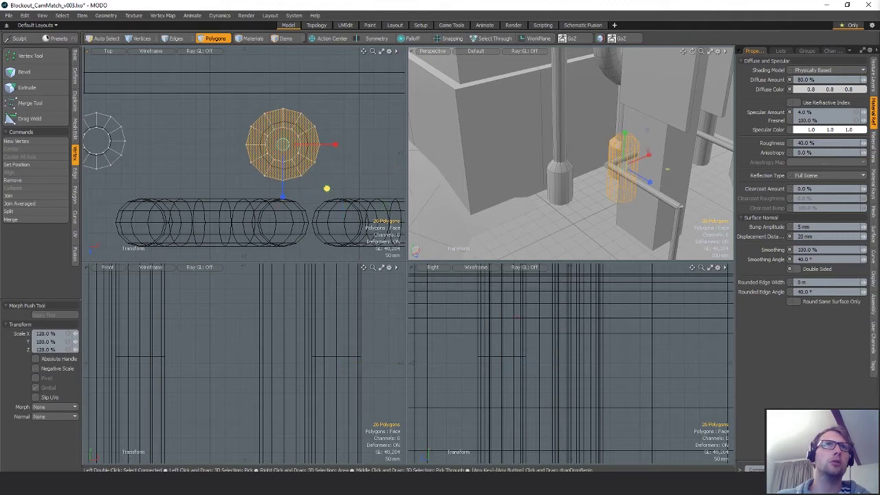
pyautogui.keyDown('alt'); pyautogui.moveTo(599, 216); pyautogui.dragTo(626, 205); pyautogui.keyUp('alt')
pyautogui.press('space')
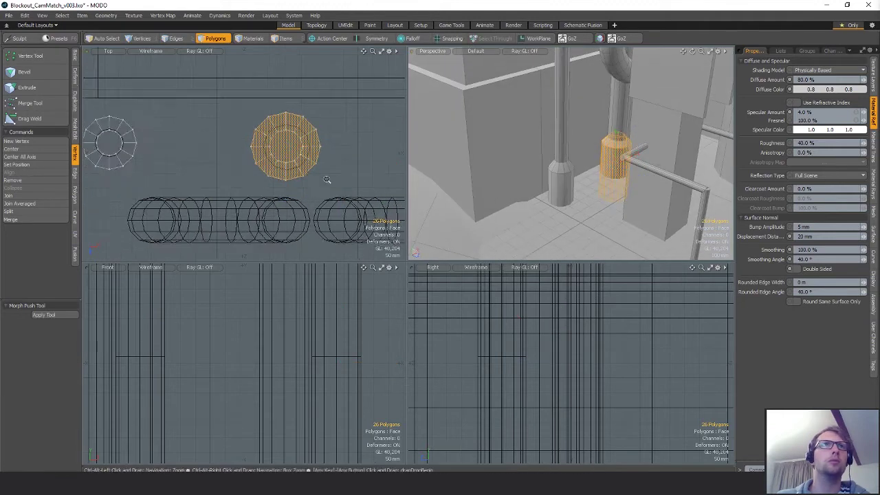
# Duplicate the enlarged sleeve and move the copy 260 mm along Z onto the foot of the first offset-bend pipe
pyautogui.scroll(-3, 328, 181)
pyautogui.keyDown('alt'); pyautogui.moveTo(180, 152); pyautogui.dragTo(207, 123); pyautogui.keyUp('alt')
pyautogui.moveTo(224, 83)
pyautogui.mouseDown(button='right')
pyautogui.moveTo(261, 137)
pyautogui.moveTo(264, 121)
pyautogui.mouseUp(button='right')
pyautogui.moveTo(350, 85)
pyautogui.mouseDown(button='right')
pyautogui.moveTo(311, 86)
pyautogui.moveTo(340, 171)
pyautogui.mouseUp(button='right')
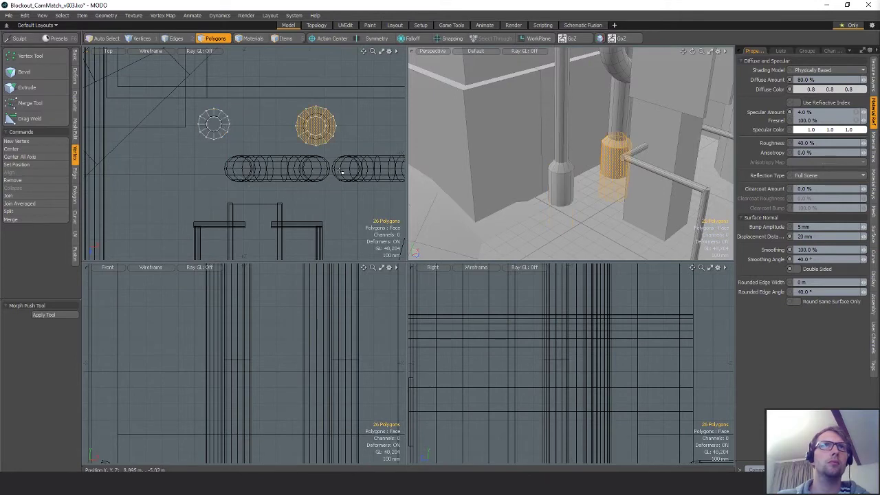
pyautogui.press('w')
pyautogui.moveTo(368, 147); pyautogui.dragTo(367, 190)
pyautogui.hotkey('shift', 'a')
pyautogui.keyDown('alt'); pyautogui.moveTo(647, 155); pyautogui.dragTo(701, 180); pyautogui.keyUp('alt')
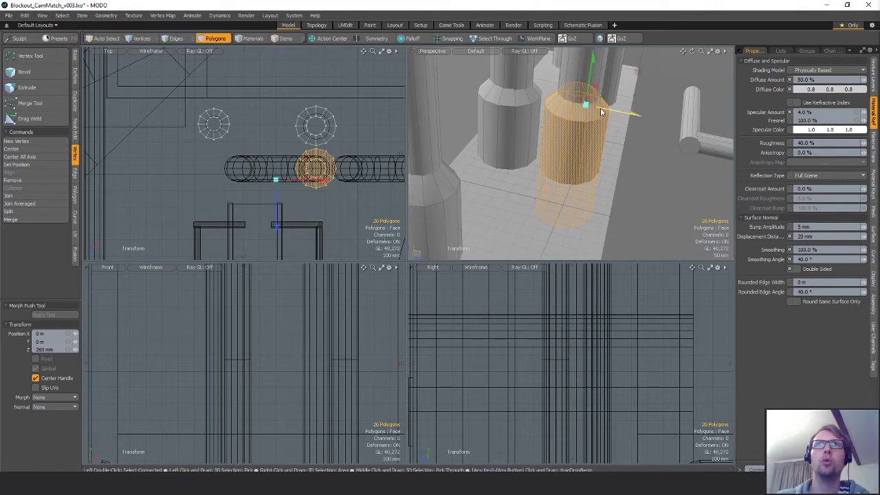
# Duplicate the sleeve once more and move the copy 640 mm along X onto the second offset-bend pipe
pyautogui.keyDown('alt'); pyautogui.moveTo(601, 112); pyautogui.dragTo(531, 156); pyautogui.keyUp('alt')
pyautogui.moveTo(398, 156)
pyautogui.keyDown('alt'); pyautogui.keyDown('shift'); pyautogui.mouseDown()
pyautogui.moveTo(324, 154)
pyautogui.moveTo(397, 166)
pyautogui.mouseUp(); pyautogui.keyUp('shift'); pyautogui.keyUp('alt')
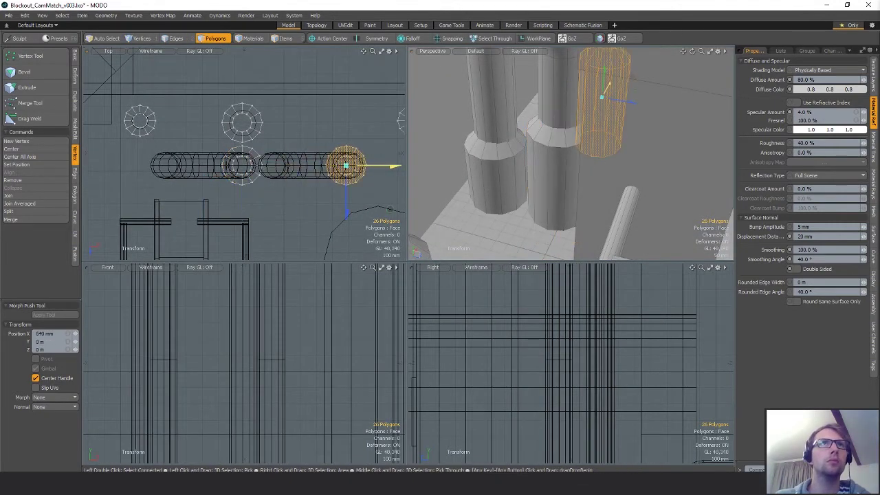
pyautogui.press('space')
pyautogui.click(365, 115)
# Try a sleeve copy on the thin pipe beside the large cylinder, moved 330 mm in X and 1.035 m in Z, and delete it
pyautogui.keyDown('alt'); pyautogui.keyDown('shift'); pyautogui.moveTo(365, 115); pyautogui.dragTo(349, 116); pyautogui.keyUp('shift'); pyautogui.keyUp('alt')
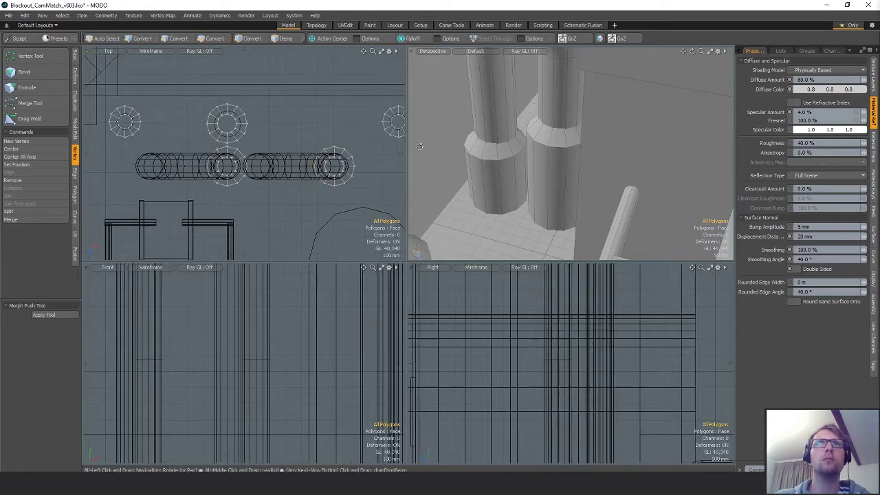
pyautogui.keyDown('ctrl'); pyautogui.keyDown('alt'); pyautogui.moveTo(605, 131); pyautogui.dragTo(529, 190); pyautogui.keyUp('alt'); pyautogui.keyUp('ctrl')
pyautogui.doubleClick(621, 173)
pyautogui.keyDown('alt'); pyautogui.keyDown('shift'); pyautogui.moveTo(404, 245); pyautogui.dragTo(296, 267); pyautogui.keyUp('shift'); pyautogui.keyUp('alt')
pyautogui.press('w')
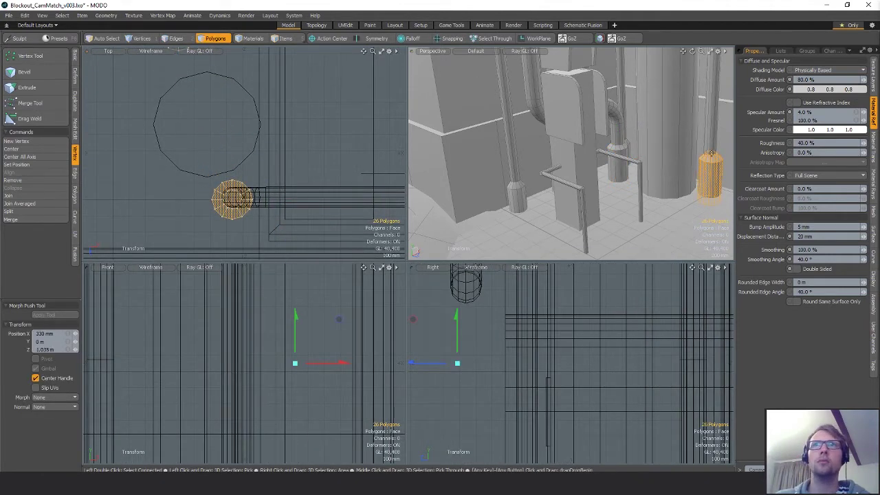
pyautogui.keyDown('alt'); pyautogui.moveTo(710, 152); pyautogui.dragTo(665, 130); pyautogui.keyUp('alt')
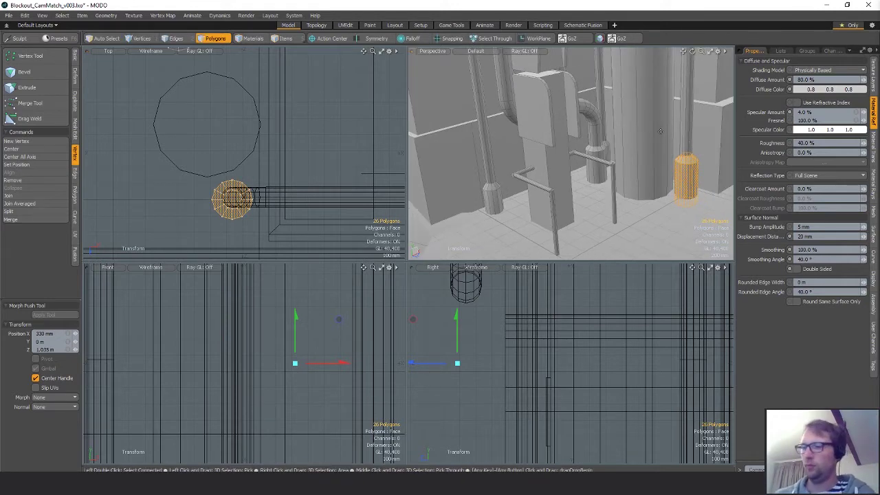
pyautogui.press('Delete')
pyautogui.press('q')
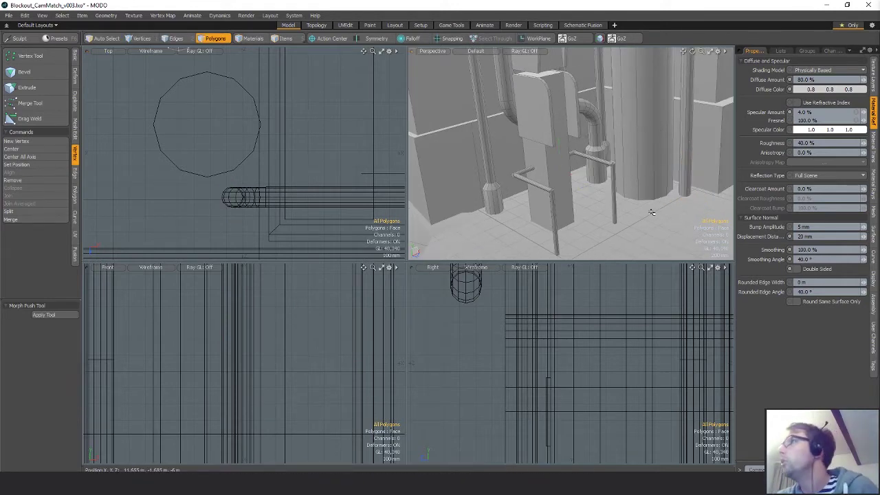
# Cut a single loop slice around the side polygons of the large vertical cylinder
pyautogui.keyDown('alt'); pyautogui.moveTo(651, 212); pyautogui.dragTo(624, 173); pyautogui.keyUp('alt')
pyautogui.click(611, 184)
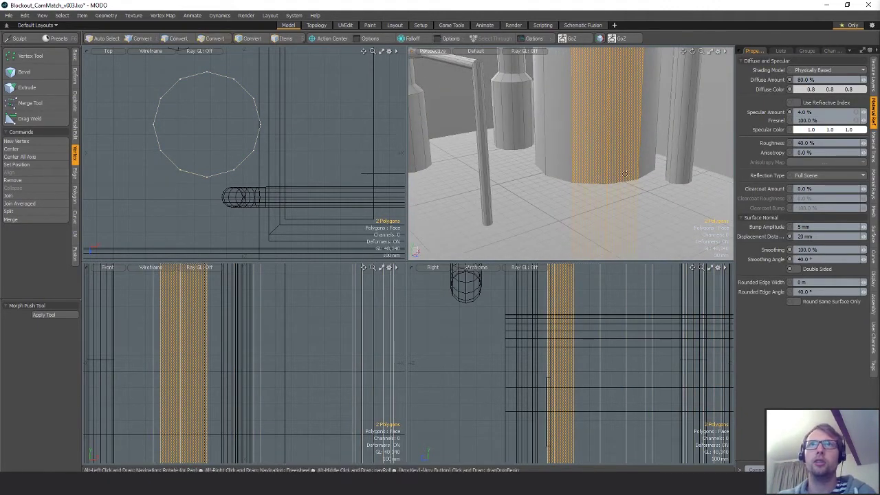
pyautogui.hotkey('alt', 'c')
pyautogui.click(625, 173)
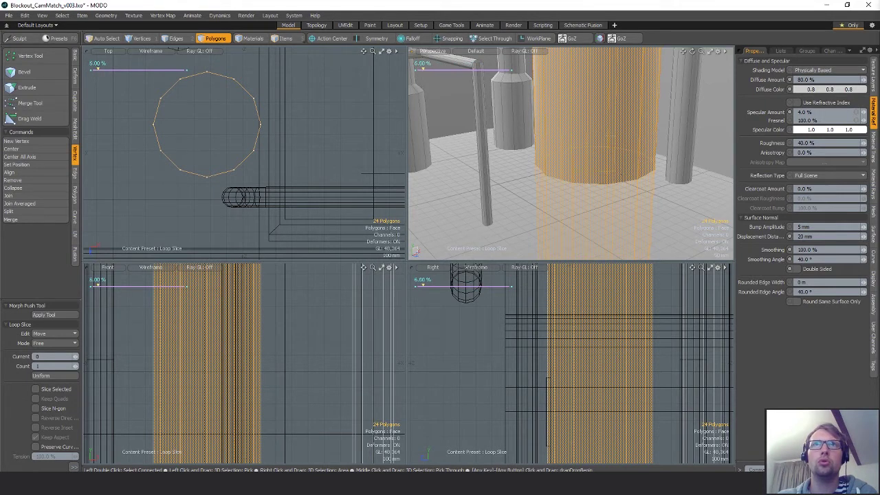
pyautogui.press('space')
# Add another loop slice around the large cylinder at 99.5%, just above the floor
pyautogui.scroll(3, 579, 184)
pyautogui.moveTo(581, 179); pyautogui.dragTo(552, 173)
pyautogui.hotkey('alt', 'c')
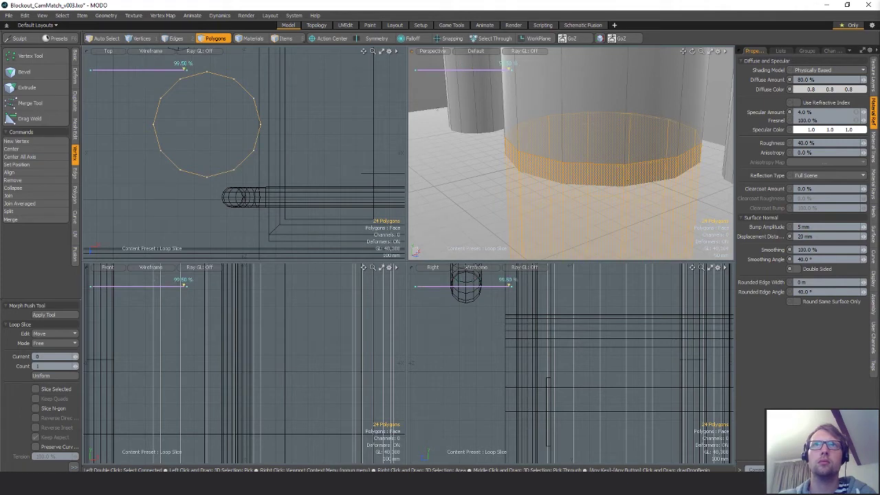
pyautogui.press('space')
# Select the large cylinder's 13 polygons below floor level, including the end cap, and delete them
pyautogui.keyDown('alt'); pyautogui.moveTo(599, 199); pyautogui.dragTo(596, 180); pyautogui.keyUp('alt')
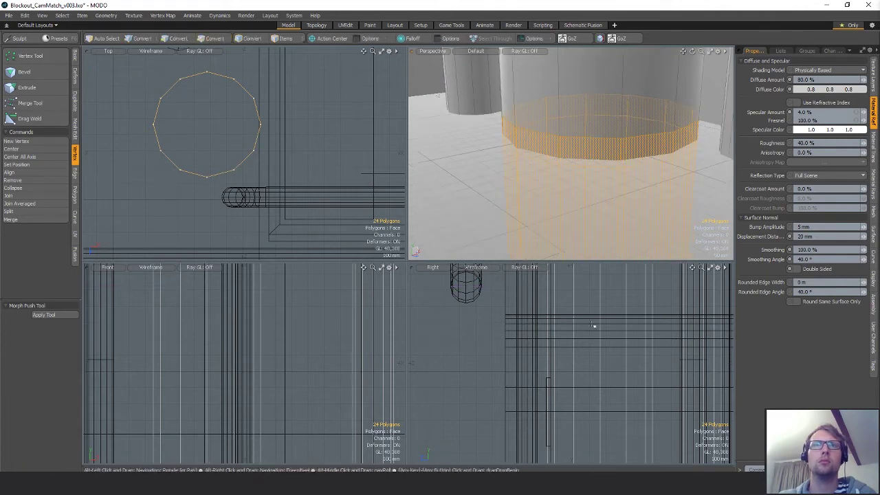
pyautogui.hotkey('shift', 'a')
pyautogui.moveTo(638, 391); pyautogui.dragTo(626, 300, button='right')
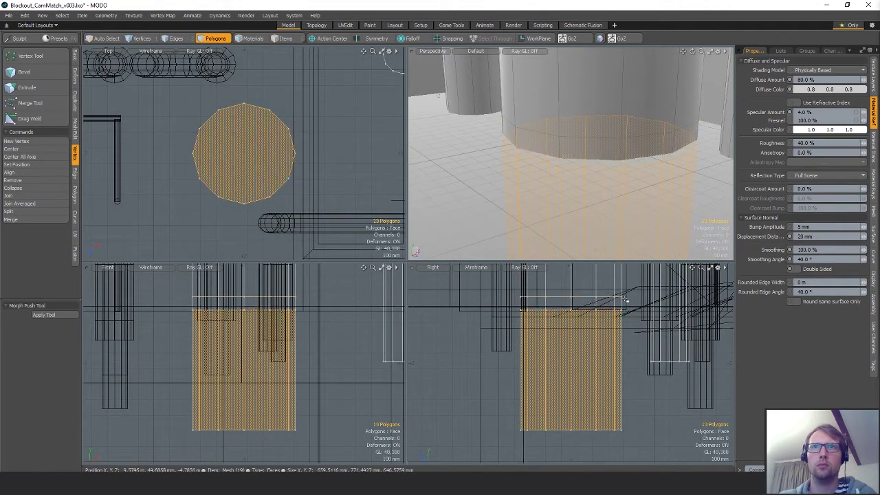
pyautogui.press('Delete')
pyautogui.moveTo(552, 152); pyautogui.dragTo(579, 158)
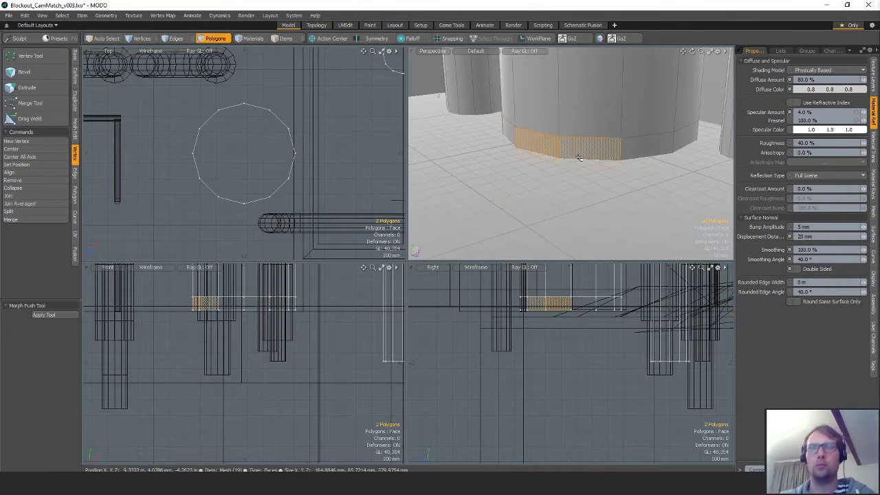
pyautogui.press('l')
pyautogui.hotkey('ctrl', '3')
pyautogui.click(524, 73)
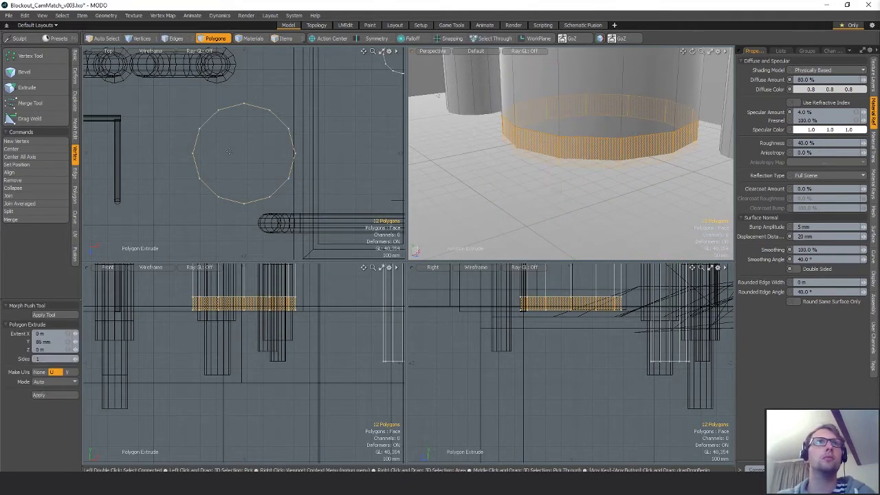
pyautogui.moveTo(230, 151); pyautogui.dragTo(229, 151)
pyautogui.press('q')
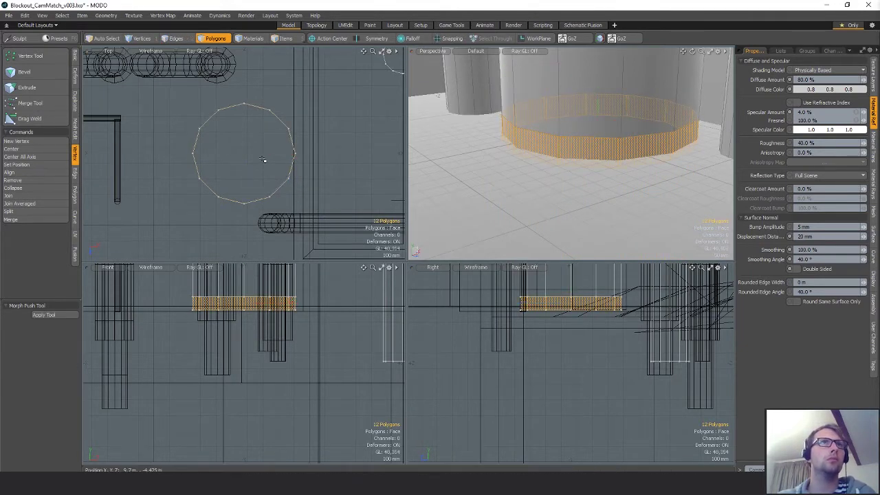
pyautogui.hotkey('ctrl', 'z')
pyautogui.hotkey('ctrl', 'z')
pyautogui.hotkey('ctrl', 'z')
# Extrude the ring of 12 polygons just above the floor on the large cylinder and scale it slightly outward into a collar
pyautogui.click(579, 147)
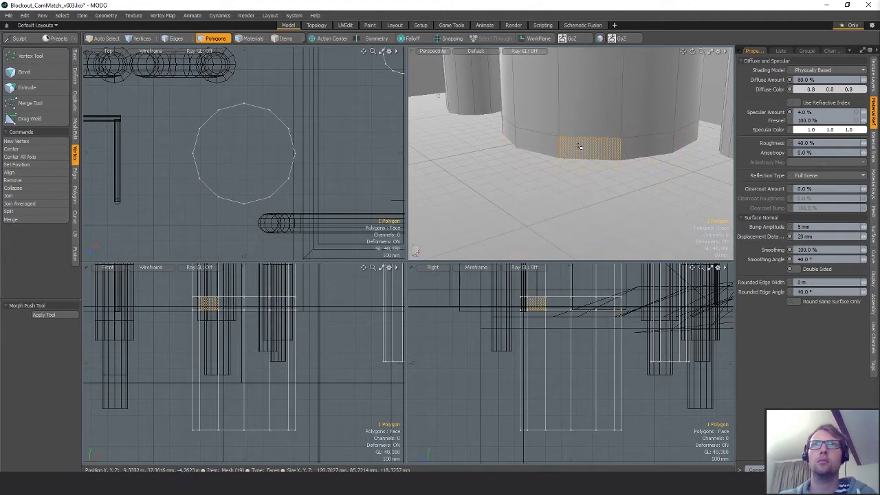
pyautogui.click(639, 148)
pyautogui.keyDown('shift'); pyautogui.click(605, 146); pyautogui.keyUp('shift')
pyautogui.press('l')
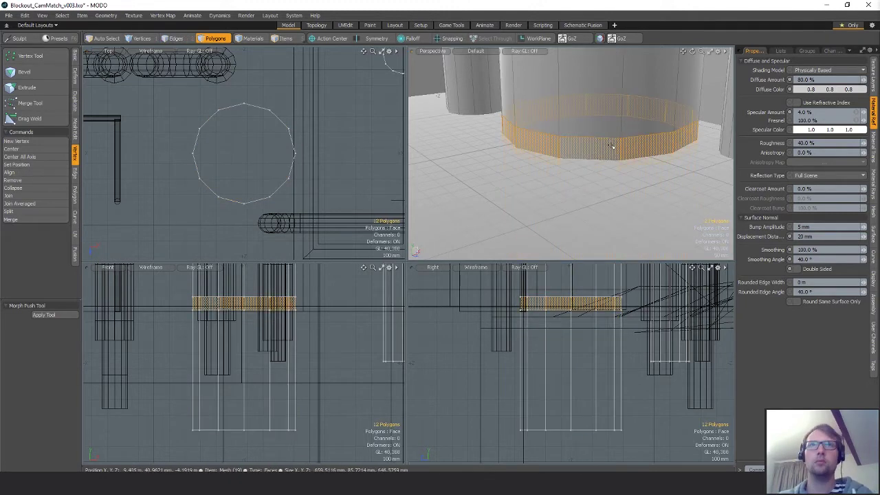
pyautogui.hotkey('ctrl', '1')
pyautogui.click(154, 69)
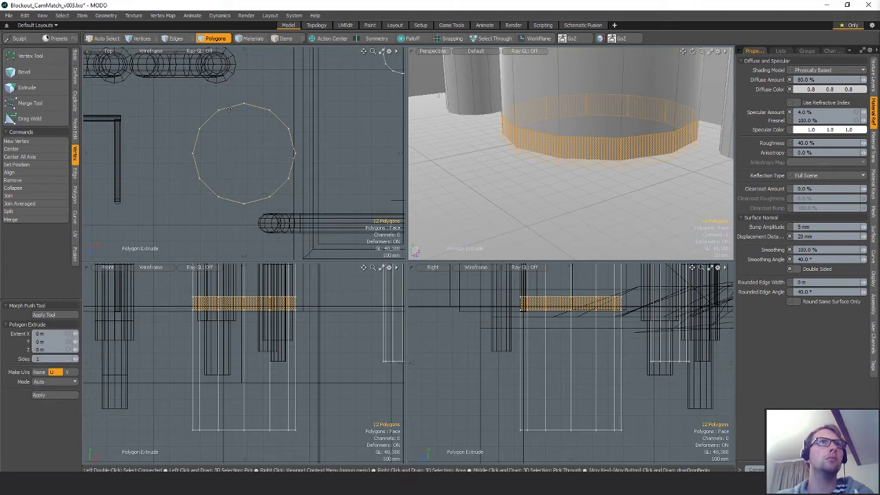
pyautogui.press('r')
pyautogui.moveTo(288, 199); pyautogui.dragTo(290, 197)
pyautogui.press('space')
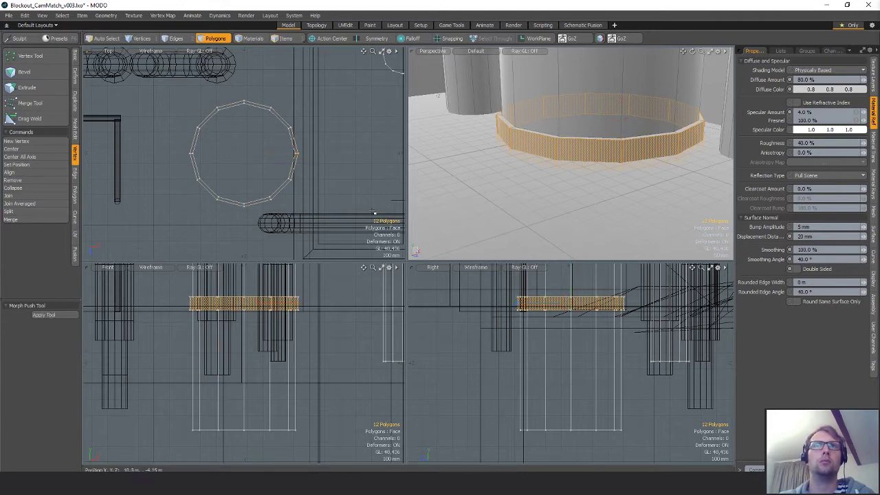
# Move the collar's 24 upper vertices down to make the large cylinder's foot ring thinner
pyautogui.press('space')
pyautogui.press('w')
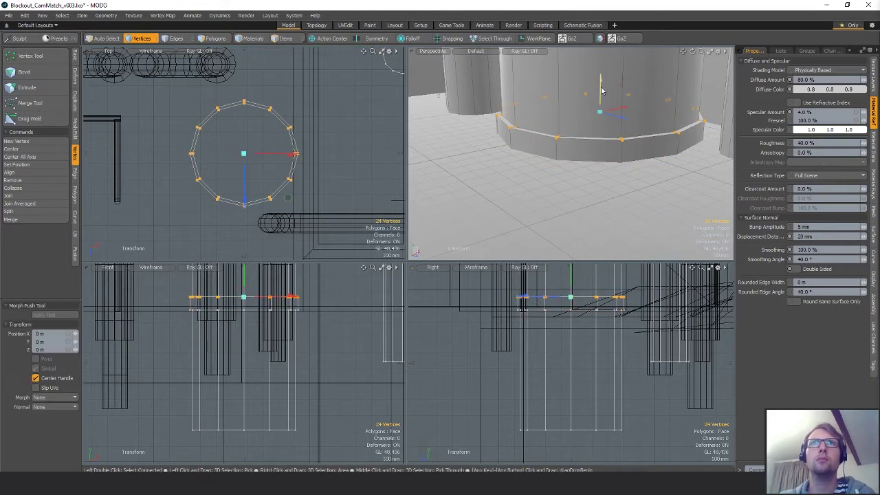
pyautogui.moveTo(601, 84); pyautogui.dragTo(601, 96)
pyautogui.press('space')
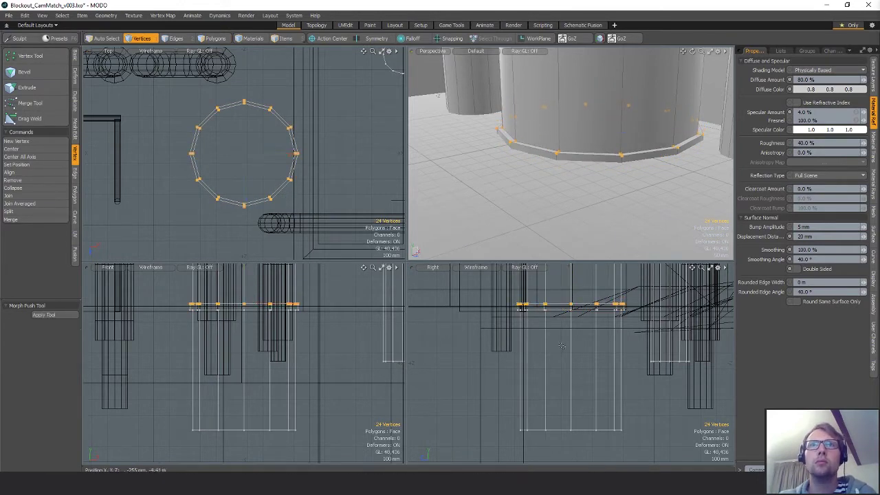
# Delete the large cylinder's below-floor side polygons together with the end cap
pyautogui.press('space')
pyautogui.press('space')
pyautogui.press('l')
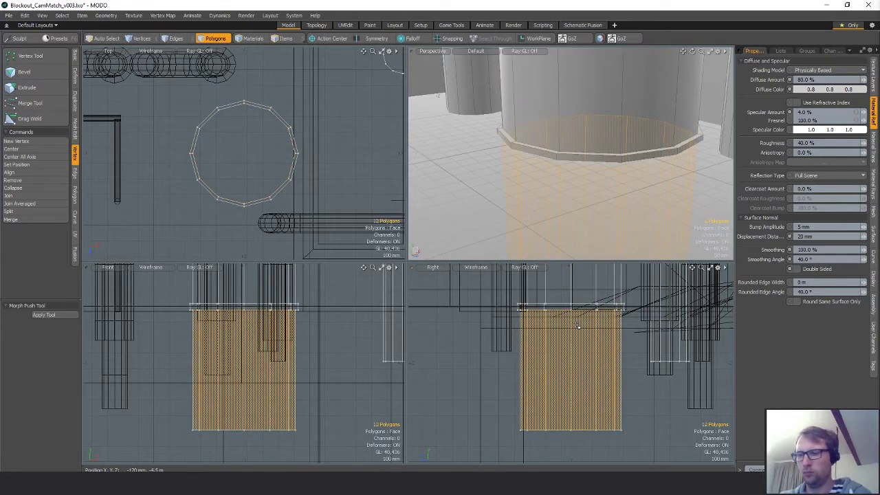
pyautogui.hotkey('shift', 'Up')
pyautogui.press('Delete')
# Select the thin pipe beside the large cylinder and its full loop of lower side polygons
pyautogui.keyDown('ctrl'); pyautogui.keyDown('alt'); pyautogui.moveTo(574, 150); pyautogui.dragTo(592, 178); pyautogui.keyUp('alt'); pyautogui.keyUp('ctrl')
pyautogui.press('5')
pyautogui.click(643, 205)
pyautogui.press('3')
pyautogui.press('l')
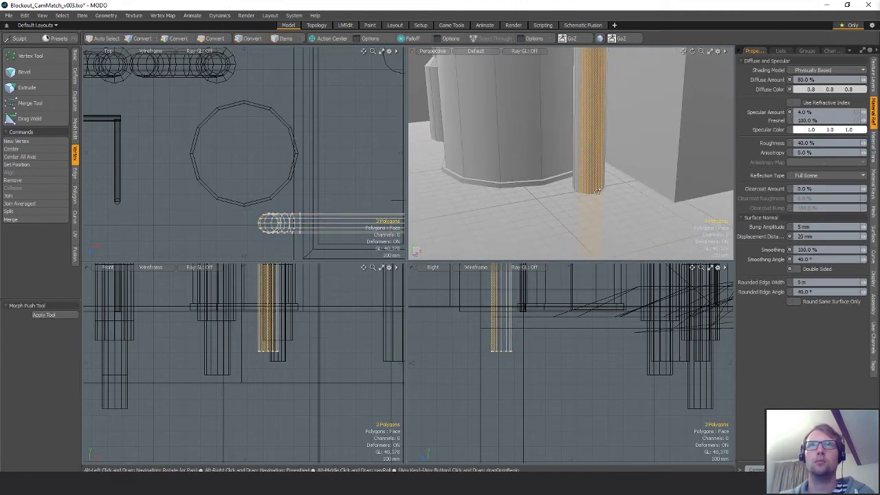
pyautogui.hotkey('alt', 'c')
pyautogui.click(592, 178)
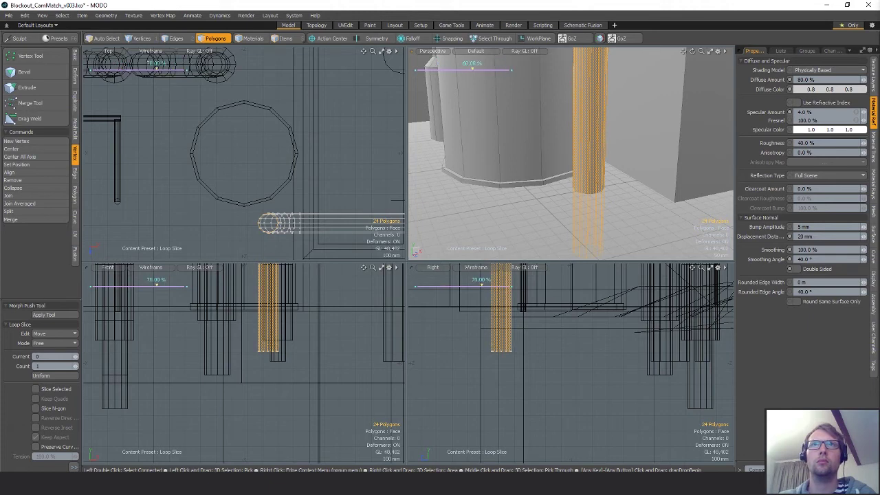
pyautogui.press('q')
# Cut a loop slice at 3.5% around the thin pipe's side polygons, slightly above the floor
pyautogui.moveTo(584, 187); pyautogui.dragTo(593, 201)
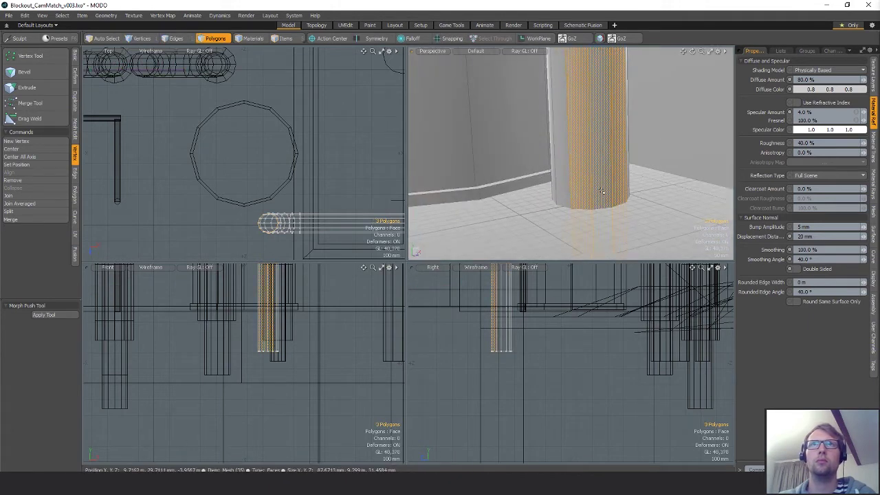
pyautogui.press('l')
pyautogui.hotkey('alt', 'c')
pyautogui.moveTo(607, 169); pyautogui.dragTo(617, 169)
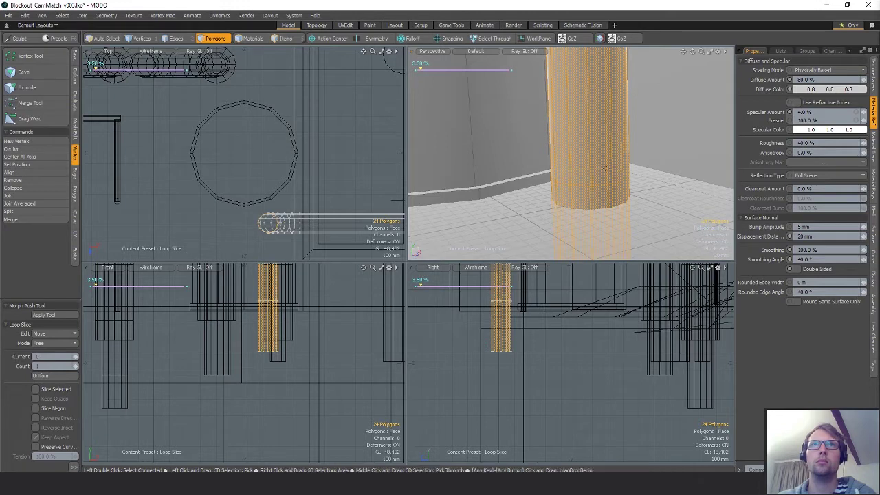
pyautogui.press('space')
# Add a second loop slice at 84.5% at the thin pipe's foot, and lower the upper edge loop to narrow the band
pyautogui.keyDown('alt'); pyautogui.moveTo(605, 194); pyautogui.dragTo(635, 192); pyautogui.keyUp('alt')
pyautogui.hotkey('alt', 'c')
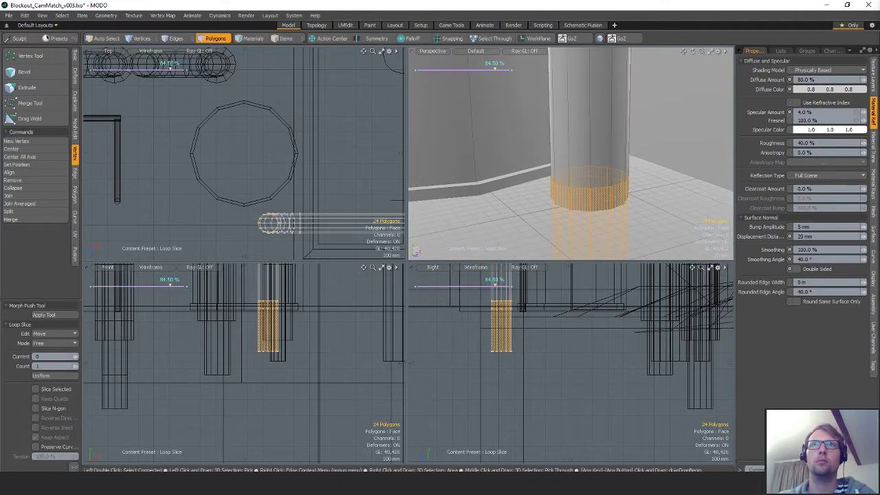
pyautogui.press('space')
pyautogui.press('2')
pyautogui.click(594, 188)
pyautogui.doubleClick(594, 188)
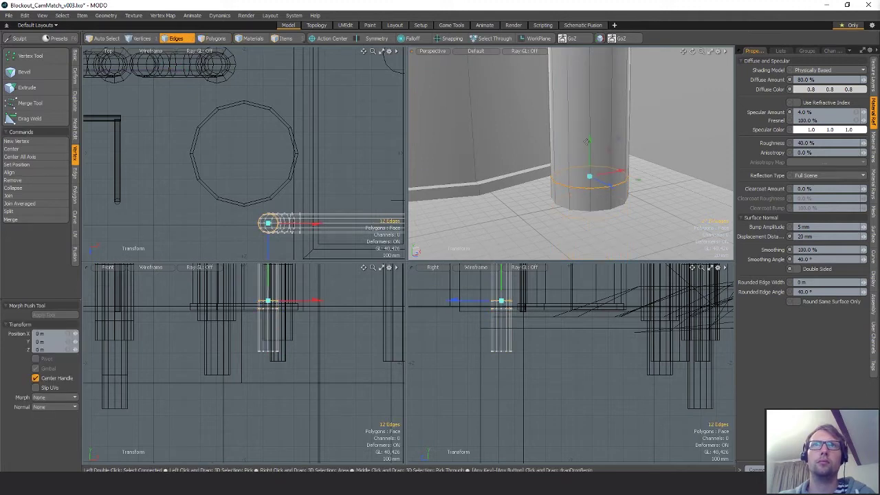
# Extrude the 12-polygon band at the thin pipe's foot and scale it to 113.5% in X and Z
pyautogui.press('3')
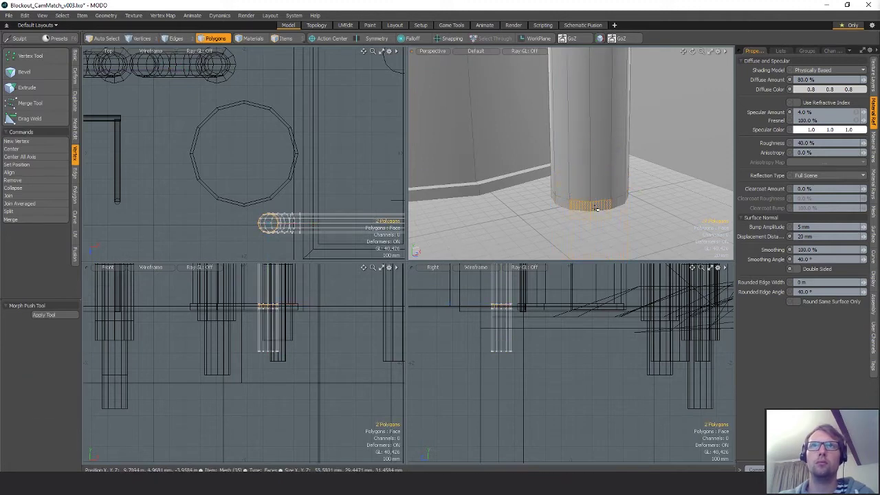
pyautogui.press('z')
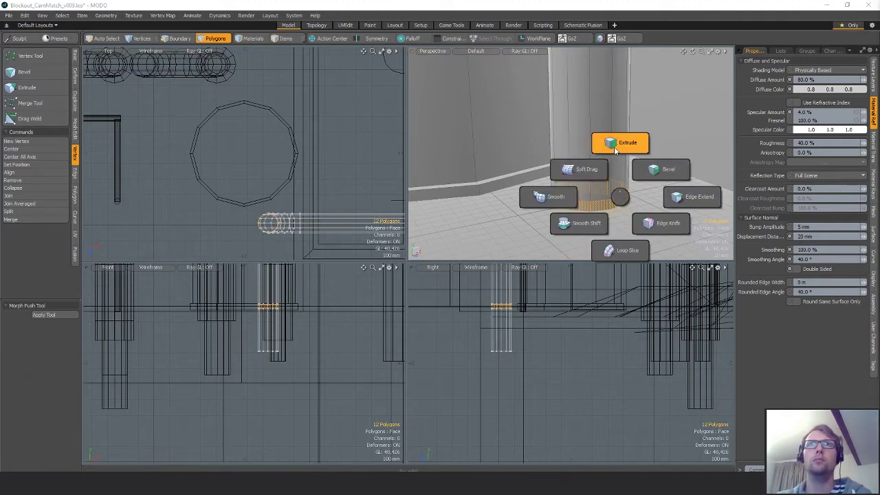
pyautogui.click(620, 142)
pyautogui.keyDown('alt'); pyautogui.moveTo(283, 227); pyautogui.dragTo(269, 141); pyautogui.keyUp('alt')
pyautogui.keyDown('ctrl'); pyautogui.keyDown('alt'); pyautogui.moveTo(269, 141); pyautogui.dragTo(332, 152); pyautogui.keyUp('alt'); pyautogui.keyUp('ctrl')
pyautogui.click(332, 152)
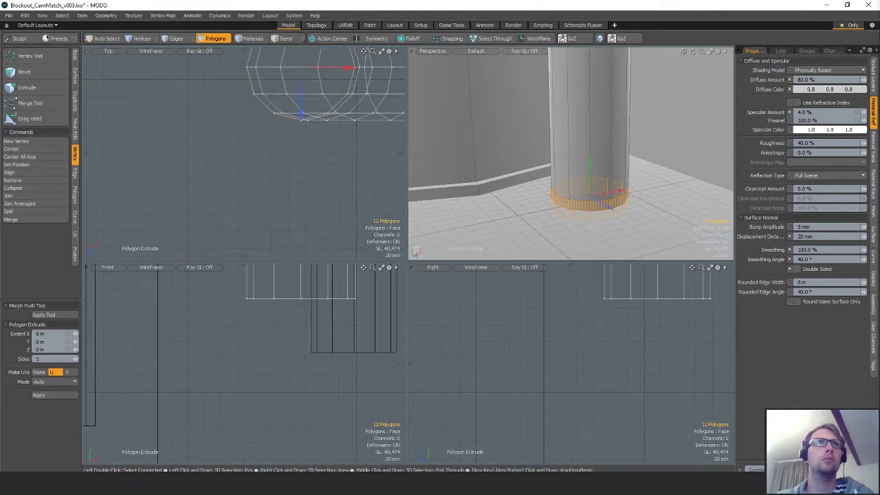
pyautogui.press('r')
pyautogui.moveTo(344, 112); pyautogui.dragTo(345, 110)
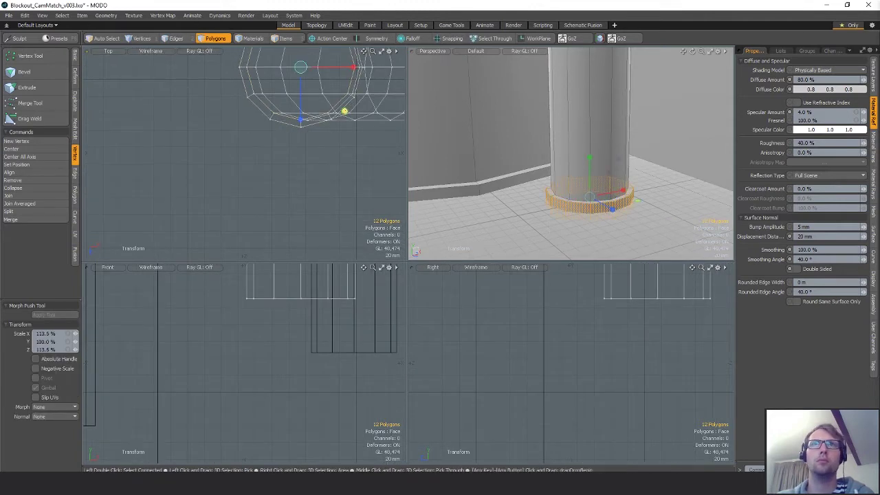
pyautogui.press('space')
# Delete the thin pipe's side polygons below the foot collar together with the end cap
pyautogui.keyDown('alt'); pyautogui.moveTo(550, 200); pyautogui.dragTo(553, 186); pyautogui.keyUp('alt')
pyautogui.hotkey('shift', 'a')
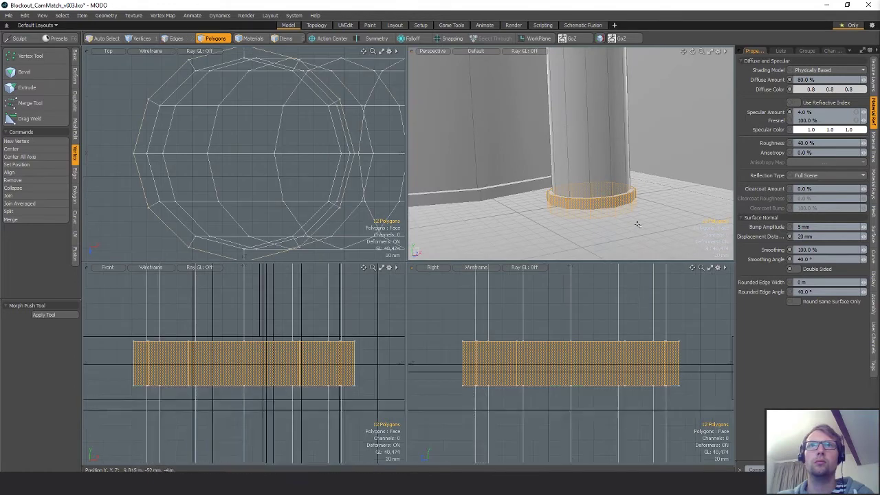
pyautogui.click(617, 434)
pyautogui.press('l')
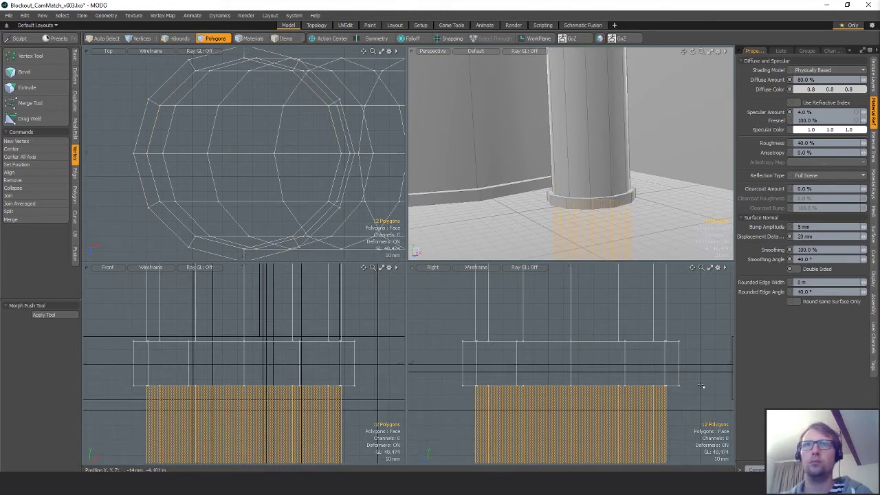
pyautogui.hotkey('shift', 'Up')
pyautogui.press('Delete')
# Select the two base sleeves on the bent pipes behind the electrical box and move them 440 mm down in Y
pyautogui.keyDown('ctrl'); pyautogui.keyDown('alt'); pyautogui.moveTo(595, 176); pyautogui.dragTo(636, 193); pyautogui.keyUp('alt'); pyautogui.keyUp('ctrl')
pyautogui.press('5')
pyautogui.click(573, 195)
pyautogui.press('3')
pyautogui.doubleClick(573, 194)
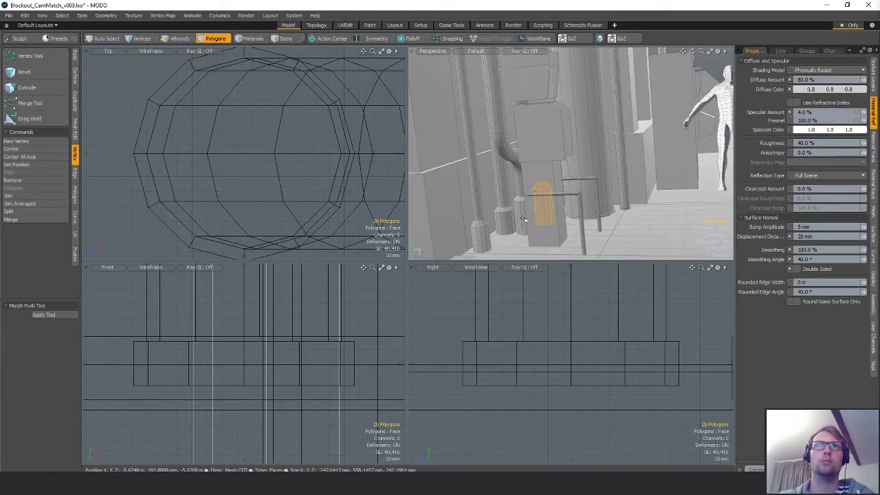
pyautogui.keyDown('shift'); pyautogui.doubleClick(525, 217); pyautogui.keyUp('shift')
pyautogui.press('w')
pyautogui.moveTo(533, 176); pyautogui.dragTo(533, 192)
pyautogui.moveTo(543, 223); pyautogui.dragTo(545, 240)
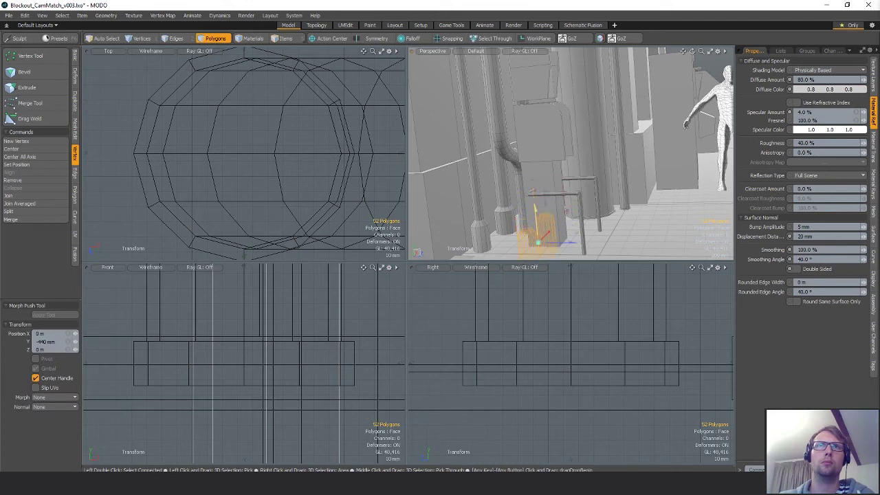
pyautogui.press('q')
pyautogui.click(656, 235)
pyautogui.keyDown('alt'); pyautogui.moveTo(656, 235); pyautogui.dragTo(547, 211); pyautogui.keyUp('alt')
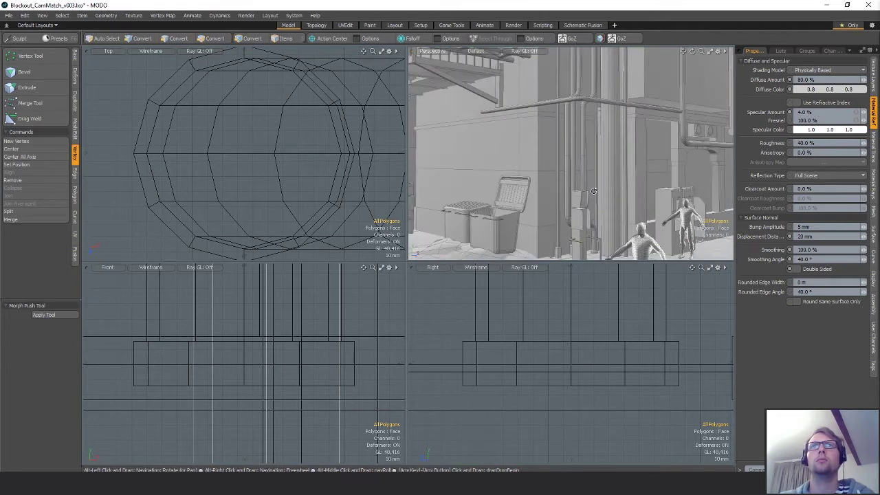
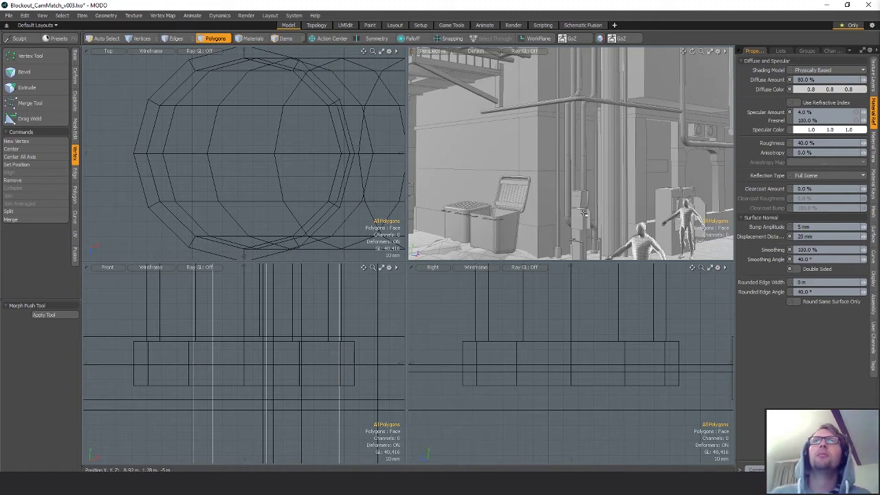
pyautogui.keyDown('alt'); pyautogui.moveTo(581, 203); pyautogui.dragTo(569, 181); pyautogui.keyUp('alt')
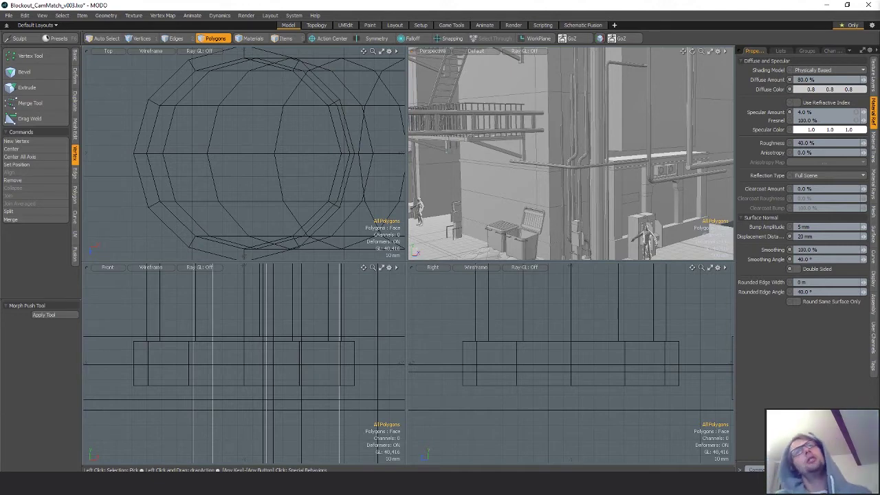
pyautogui.keyDown('alt'); pyautogui.keyDown('shift'); pyautogui.moveTo(571, 183); pyautogui.dragTo(560, 150); pyautogui.keyUp('shift'); pyautogui.keyUp('alt')
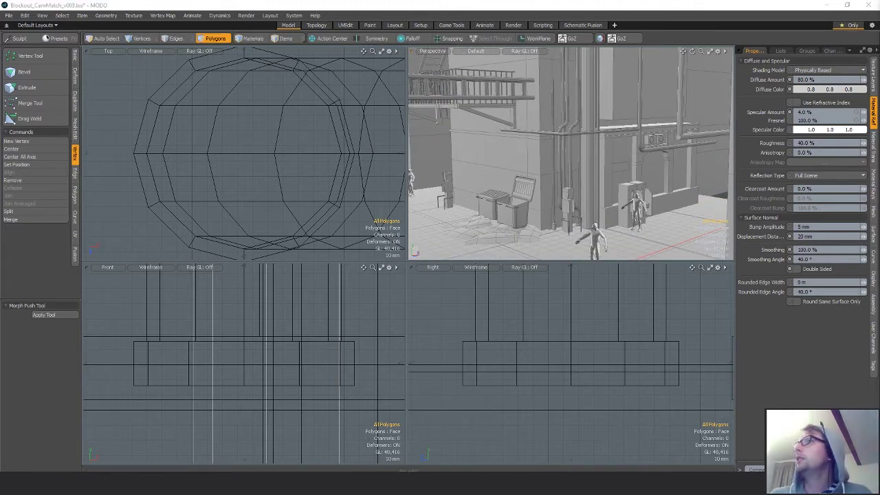
pyautogui.keyDown('alt'); pyautogui.moveTo(621, 190); pyautogui.dragTo(596, 202); pyautogui.keyUp('alt')
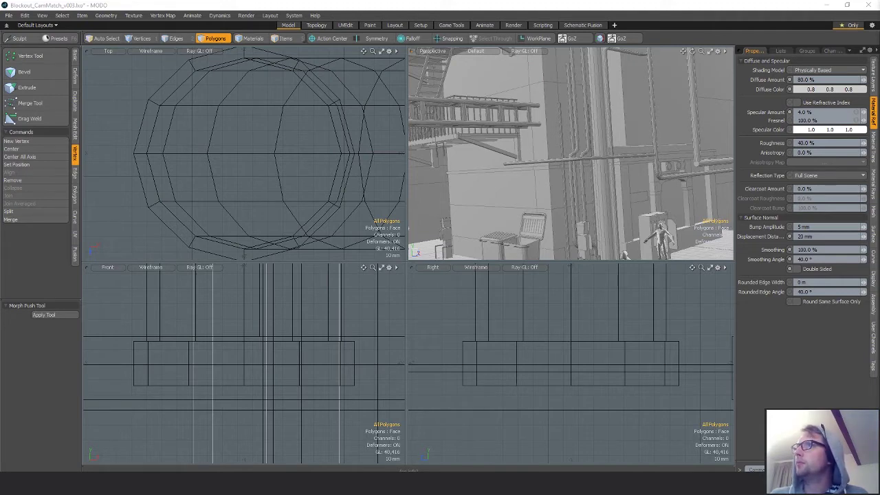
pyautogui.keyDown('alt'); pyautogui.moveTo(597, 203); pyautogui.dragTo(617, 160); pyautogui.keyUp('alt')
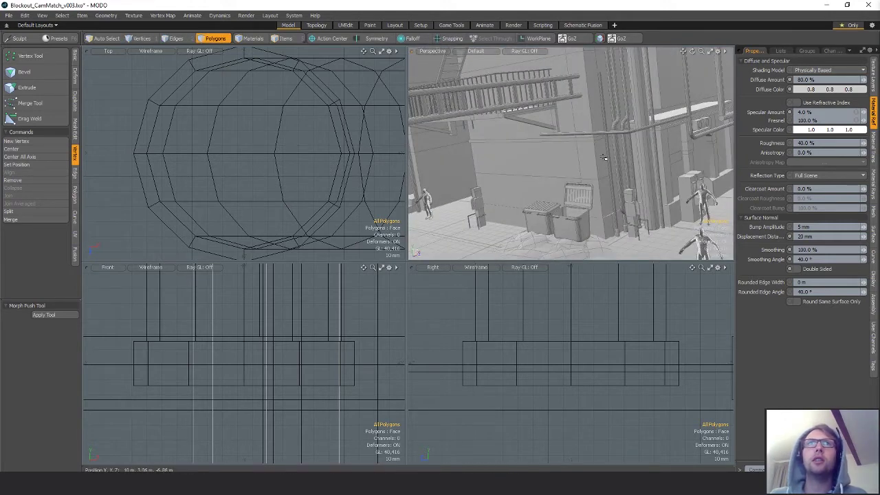
# Select the seven wall pipe items near the building corner, including the horizontal runs and the rectangular loops
pyautogui.scroll(-10, 292, 162)
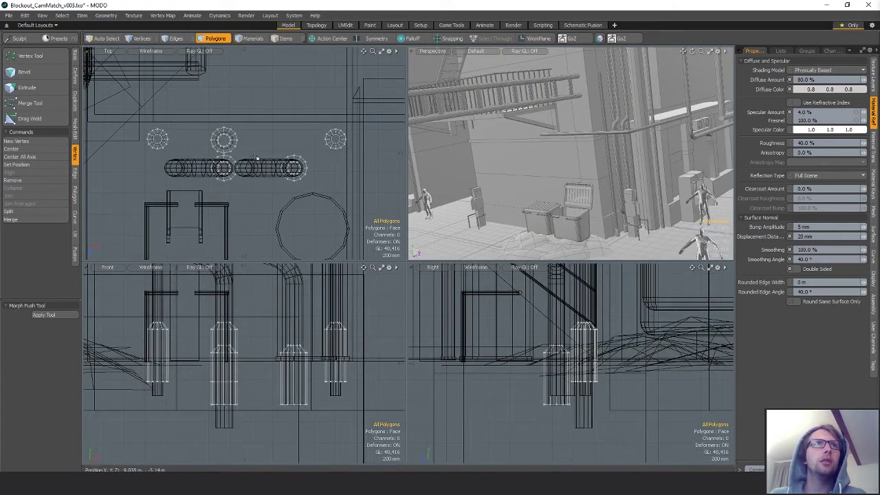
pyautogui.press('5')
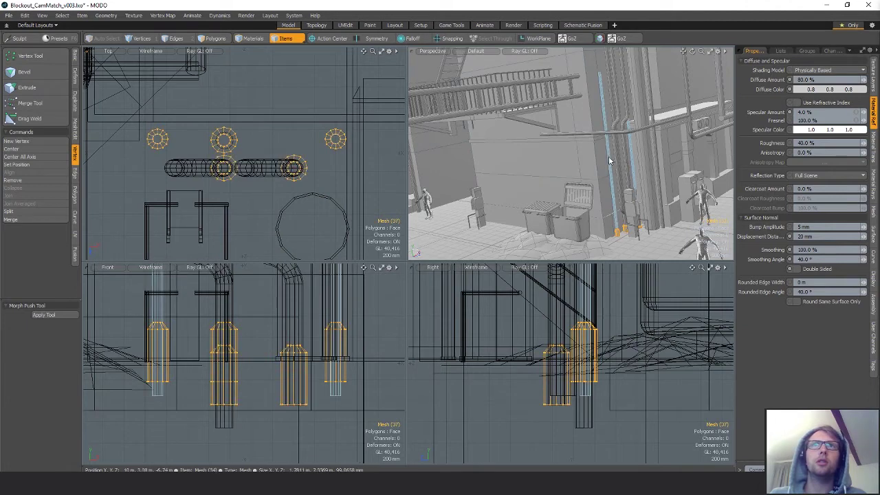
pyautogui.click(608, 156)
pyautogui.keyDown('shift'); pyautogui.click(624, 129); pyautogui.keyUp('shift')
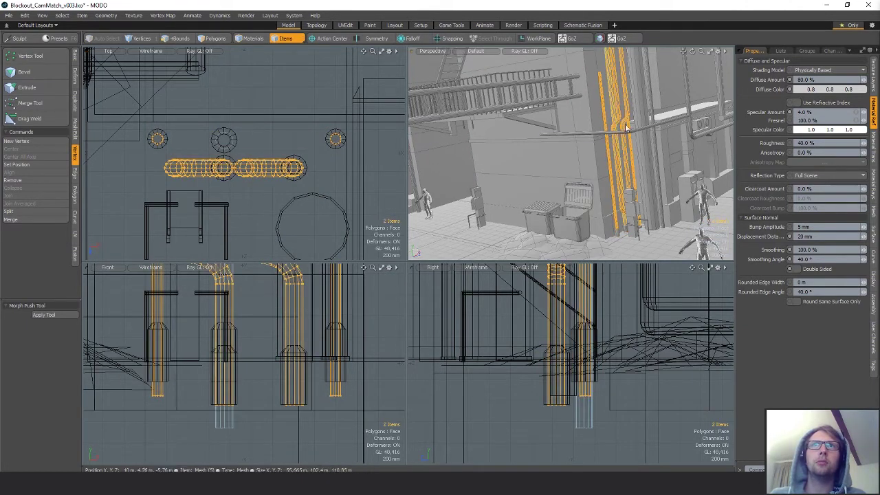
pyautogui.keyDown('shift'); pyautogui.click(626, 128); pyautogui.keyUp('shift')
pyautogui.keyDown('shift'); pyautogui.click(628, 132); pyautogui.keyUp('shift')
pyautogui.keyDown('shift'); pyautogui.click(651, 118); pyautogui.keyUp('shift')
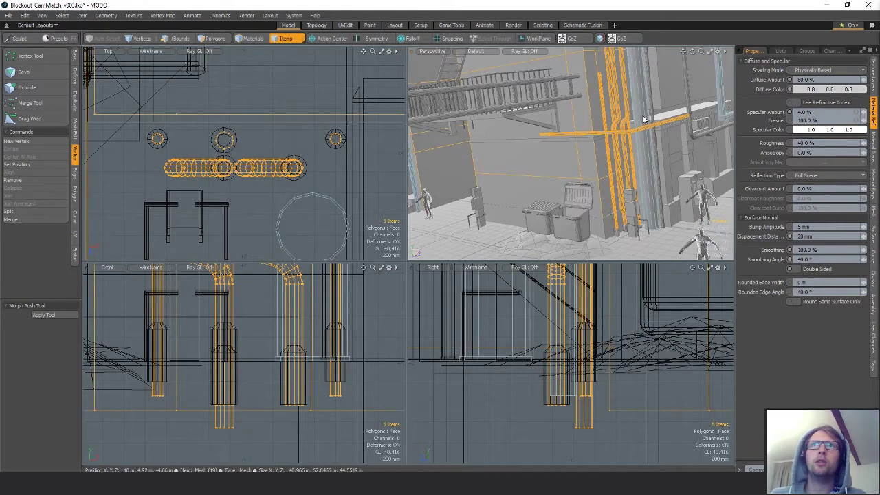
pyautogui.keyDown('shift'); pyautogui.click(645, 120); pyautogui.keyUp('shift')
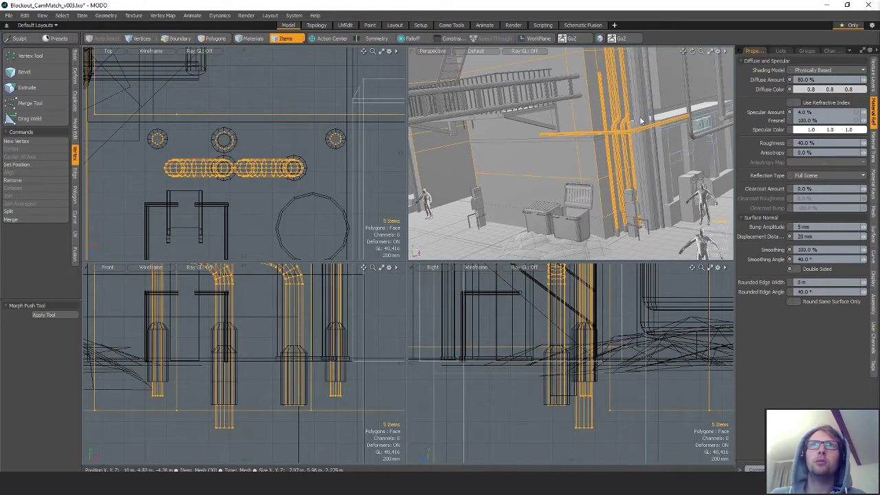
pyautogui.keyDown('shift'); pyautogui.click(689, 112); pyautogui.keyUp('shift')
pyautogui.keyDown('alt'); pyautogui.moveTo(689, 112); pyautogui.dragTo(213, 186); pyautogui.keyUp('alt')
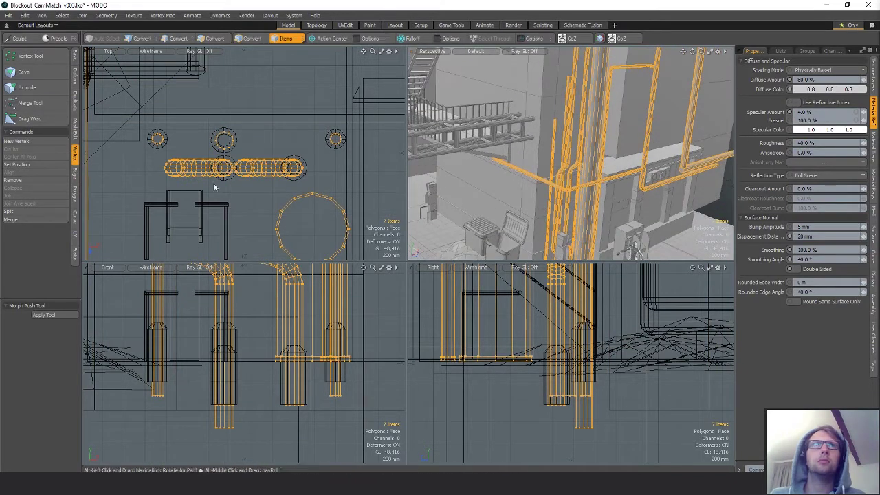
# Lasso the corner pipes' polygons, add the long horizontal pipe, and expand the selection to all connected polygons
pyautogui.press('4')
pyautogui.scroll(-5, 297, 157)
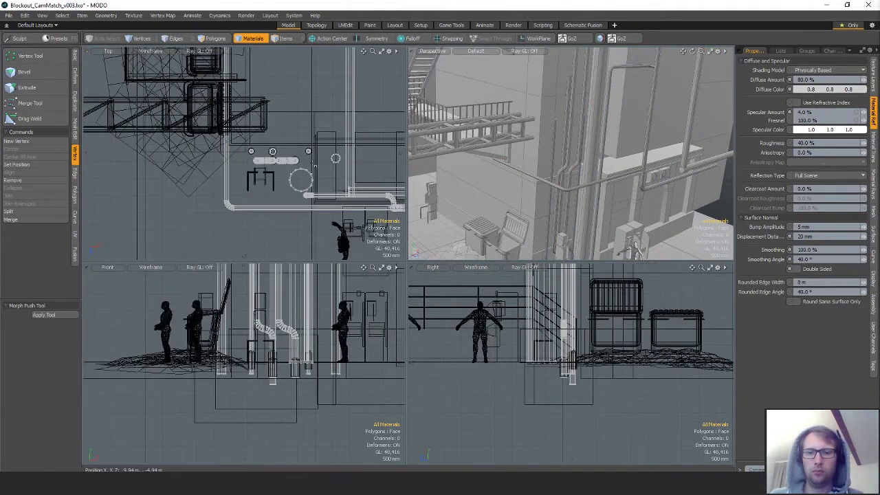
pyautogui.press('3')
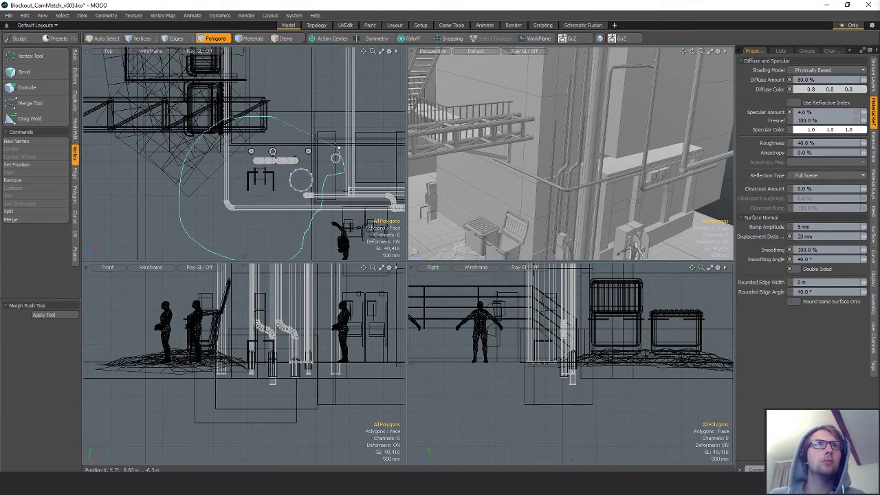
pyautogui.moveTo(339, 147); pyautogui.dragTo(256, 116, button='right')
pyautogui.keyDown('alt'); pyautogui.moveTo(344, 172); pyautogui.dragTo(276, 158); pyautogui.keyUp('alt')
pyautogui.keyDown('shift'); pyautogui.moveTo(321, 194); pyautogui.dragTo(332, 194); pyautogui.keyUp('shift')
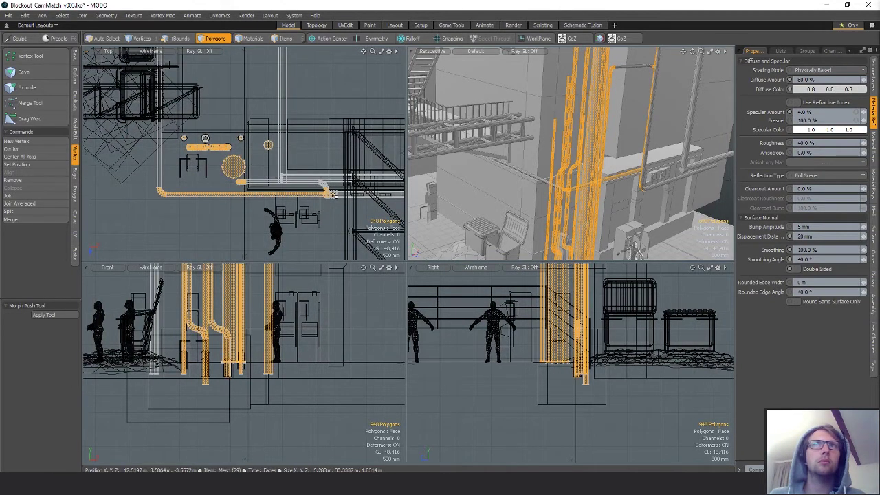
pyautogui.press(']')
pyautogui.keyDown('alt'); pyautogui.moveTo(648, 196); pyautogui.dragTo(657, 171); pyautogui.keyUp('alt')
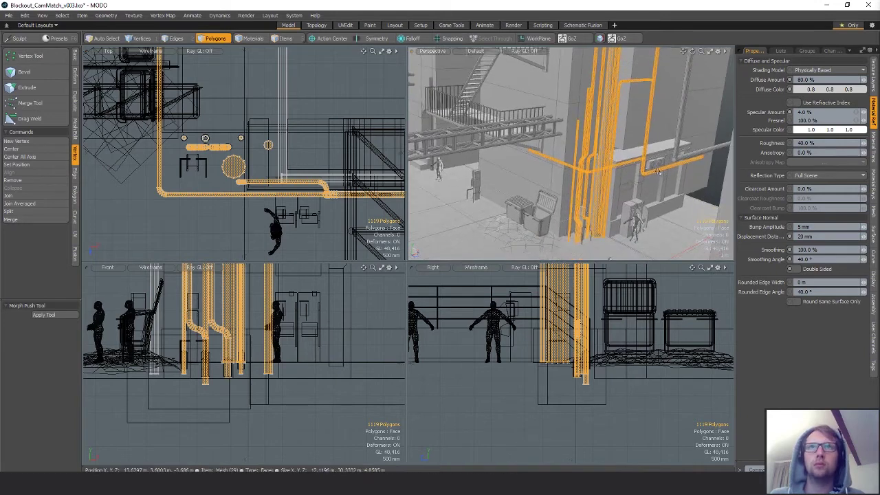
# Cut the selected pipe polygons and paste them into a new mesh item
pyautogui.press('Delete')
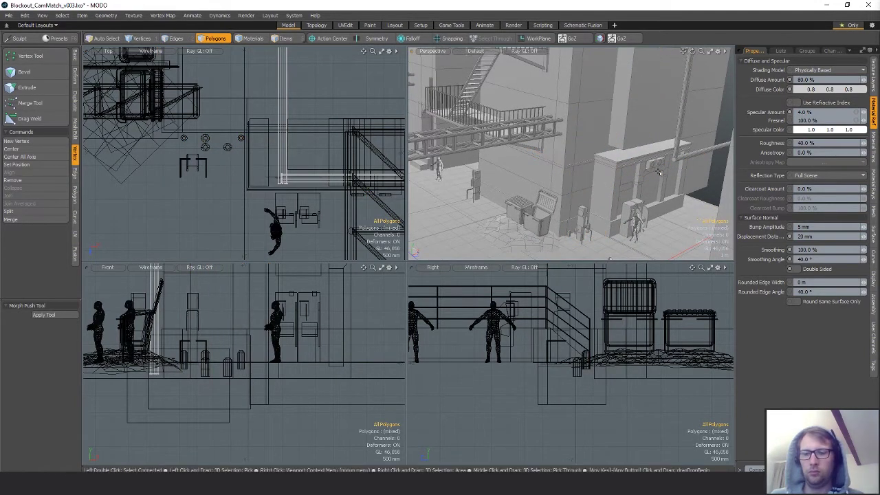
pyautogui.hotkey('ctrl', 'z')
pyautogui.scroll(5, 605, 185)
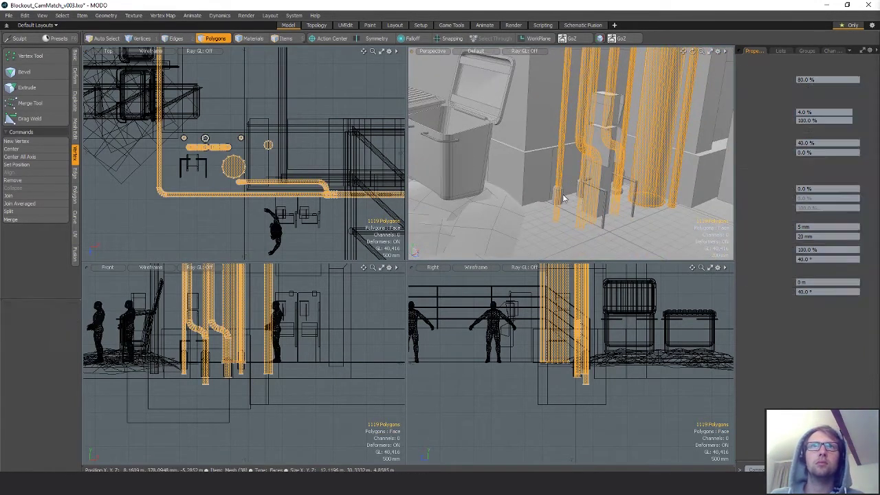
# Cut the base sleeve polygons out of their own item and paste them into the combined pipe mesh
pyautogui.press('Delete')
pyautogui.press('2')
pyautogui.hotkey('ctrl', 'x')
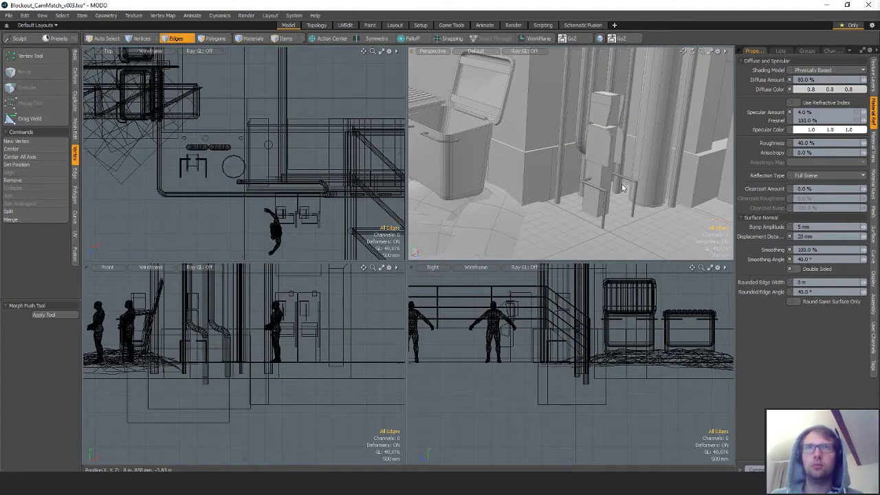
pyautogui.press('5')
pyautogui.click(554, 164)
pyautogui.press('3')
pyautogui.hotkey('ctrl', 'v')
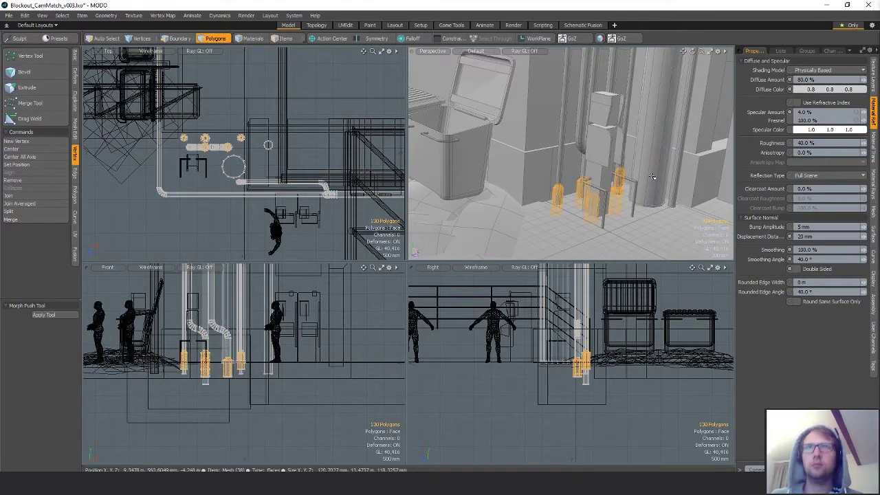
# Cut the L-shaped horizontal pipe out of the combined pipe mesh and paste it into a new mesh item
pyautogui.scroll(-3, 652, 177)
pyautogui.keyDown('alt'); pyautogui.moveTo(652, 177); pyautogui.dragTo(687, 192); pyautogui.keyUp('alt')
pyautogui.scroll(4, 203, 146)
pyautogui.keyDown('alt'); pyautogui.keyDown('shift'); pyautogui.moveTo(203, 147); pyautogui.dragTo(255, 167); pyautogui.keyUp('shift'); pyautogui.keyUp('alt')
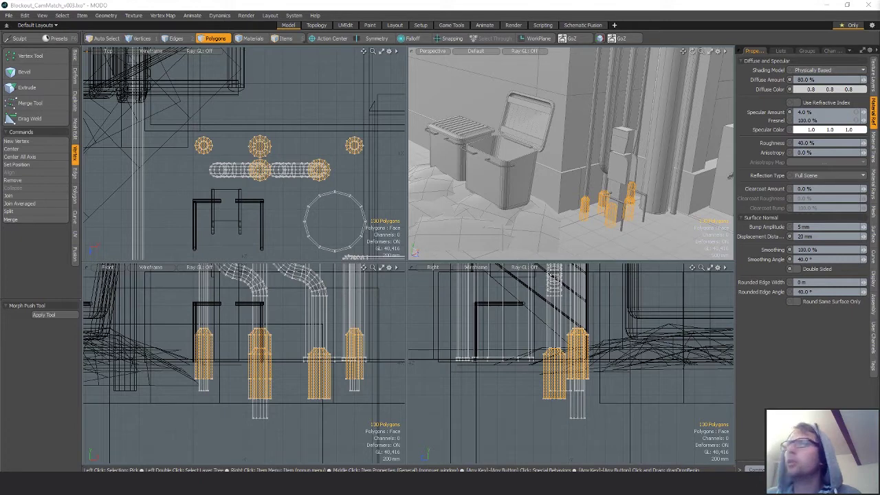
pyautogui.scroll(-5, 730, 177)
pyautogui.keyDown('alt'); pyautogui.moveTo(730, 177); pyautogui.dragTo(687, 132); pyautogui.keyUp('alt')
pyautogui.press('5')
pyautogui.press('3')
pyautogui.hotkey('ctrl', 'x')
pyautogui.press('n')
pyautogui.hotkey('ctrl', 'v')
pyautogui.scroll(-5, 241, 168)
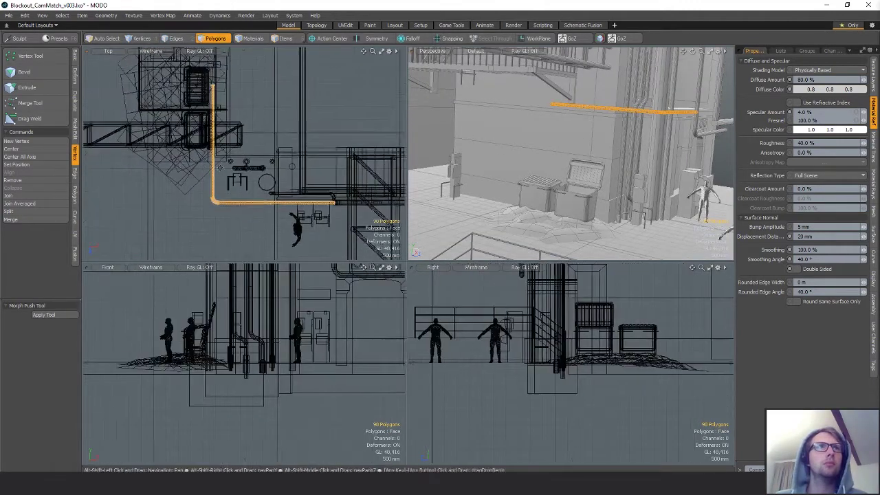
# Duplicate the L-shaped pipe and move the copy about 3.95 m in negative Z along the wall
pyautogui.keyDown('alt'); pyautogui.keyDown('shift'); pyautogui.moveTo(220, 168); pyautogui.dragTo(230, 169); pyautogui.keyUp('shift'); pyautogui.keyUp('alt')
pyautogui.press('w')
pyautogui.moveTo(327, 189); pyautogui.dragTo(321, 92)
pyautogui.keyDown('alt'); pyautogui.keyDown('shift'); pyautogui.moveTo(320, 92); pyautogui.dragTo(342, 162); pyautogui.keyUp('shift'); pyautogui.keyUp('alt')
pyautogui.hotkey('shift', 'a')
pyautogui.scroll(-3, 341, 163)
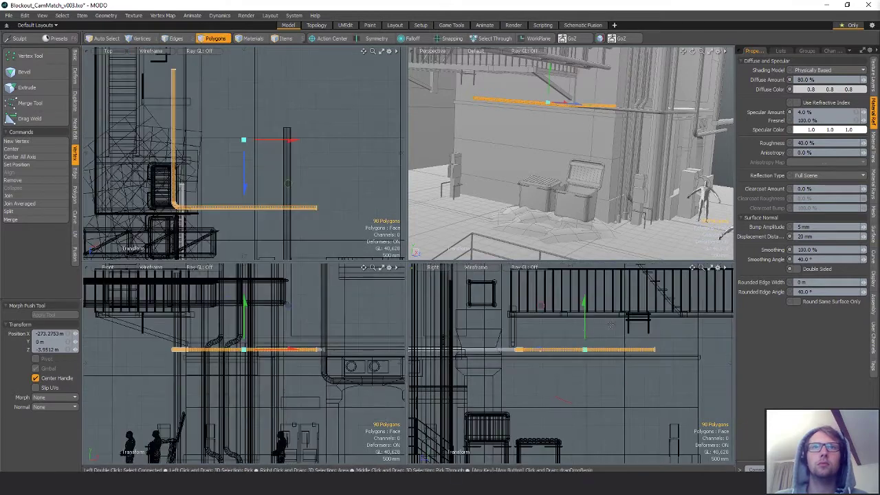
# Rotate the pipe copy -90° about Z, turn it about X, and move it into place beside the wall
pyautogui.press('e')
pyautogui.keyDown('ctrl'); pyautogui.moveTo(277, 308); pyautogui.dragTo(289, 381); pyautogui.keyUp('ctrl')
pyautogui.keyDown('alt'); pyautogui.keyDown('shift'); pyautogui.moveTo(487, 361); pyautogui.dragTo(511, 342); pyautogui.keyUp('shift'); pyautogui.keyUp('alt')
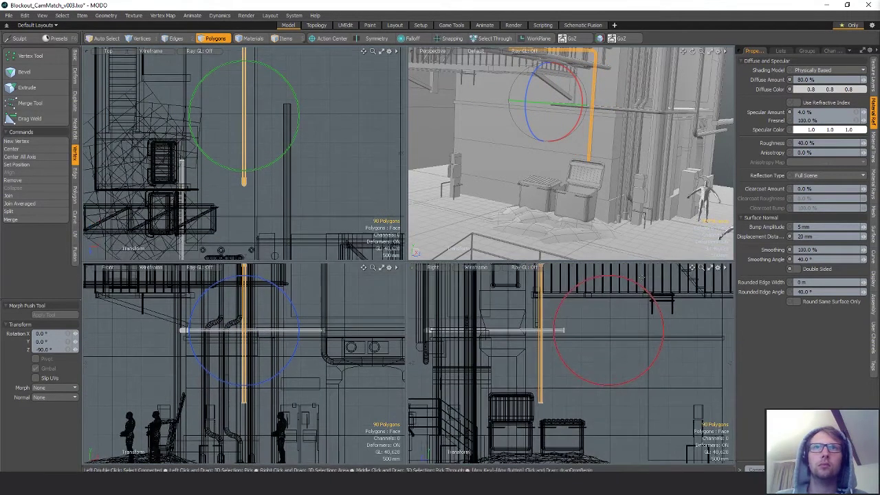
pyautogui.keyDown('ctrl'); pyautogui.moveTo(630, 280); pyautogui.dragTo(659, 351); pyautogui.keyUp('ctrl')
pyautogui.press('w')
pyautogui.moveTo(666, 295); pyautogui.dragTo(545, 424)
# Create a second, rotated L-shaped pipe copy and move it 560 mm in Y and -2.9 m in Z
pyautogui.press('e')
pyautogui.press('w')
pyautogui.moveTo(566, 364); pyautogui.dragTo(650, 325)
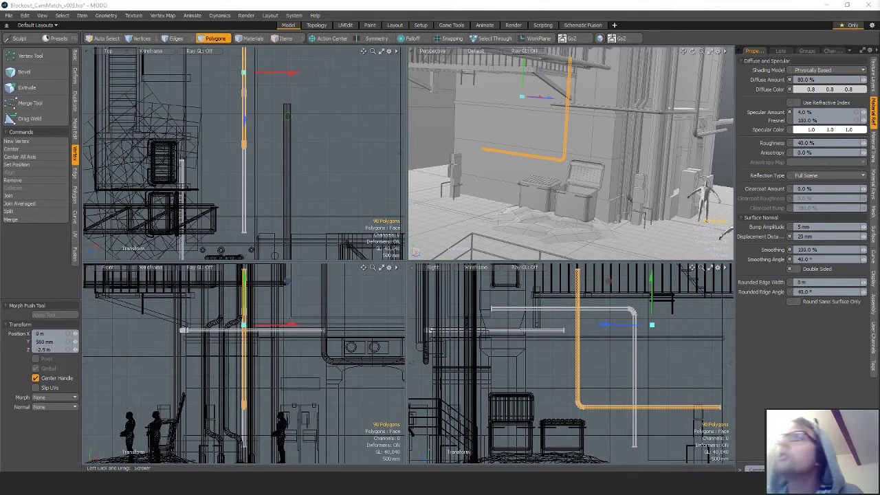
# Add a third L-shaped pipe copy with its horizontal leg between the two earlier copies and its other leg pointing down
pyautogui.moveTo(646, 337)
pyautogui.keyDown('alt'); pyautogui.keyDown('shift'); pyautogui.mouseDown()
pyautogui.moveTo(580, 330)
pyautogui.moveTo(586, 305)
pyautogui.moveTo(633, 342)
pyautogui.mouseUp(); pyautogui.keyUp('shift'); pyautogui.keyUp('alt')
pyautogui.press('q')
pyautogui.doubleClick(566, 343)
pyautogui.press('w')
pyautogui.keyDown('alt'); pyautogui.keyDown('shift'); pyautogui.moveTo(503, 261); pyautogui.dragTo(570, 306); pyautogui.keyUp('shift'); pyautogui.keyUp('alt')
pyautogui.scroll(2, 544, 297)
pyautogui.press('q')
pyautogui.keyDown('alt'); pyautogui.keyDown('shift'); pyautogui.moveTo(442, 302); pyautogui.dragTo(464, 296); pyautogui.keyUp('shift'); pyautogui.keyUp('alt')
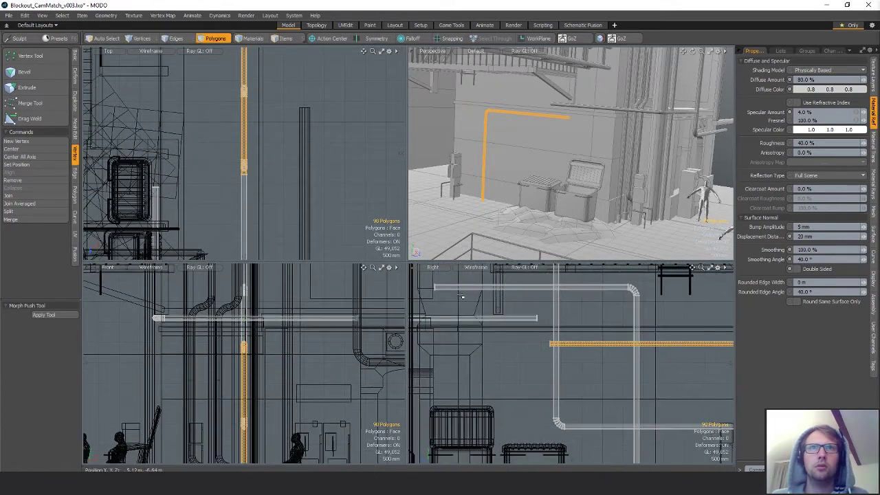
# Shorten both legs of the first L-shaped pipe copy by moving the vertices at its two ends inward
pyautogui.press('1')
pyautogui.moveTo(447, 276); pyautogui.dragTo(448, 296, button='right')
pyautogui.press('w')
pyautogui.moveTo(464, 292)
pyautogui.keyDown('alt'); pyautogui.keyDown('shift'); pyautogui.mouseDown()
pyautogui.moveTo(451, 293)
pyautogui.moveTo(559, 292)
pyautogui.mouseUp(); pyautogui.keyUp('shift'); pyautogui.keyUp('alt')
pyautogui.keyDown('alt'); pyautogui.moveTo(559, 293); pyautogui.dragTo(520, 248); pyautogui.keyUp('alt')
pyautogui.press('q')
pyautogui.moveTo(583, 420)
pyautogui.mouseDown(button='right')
pyautogui.moveTo(584, 445)
pyautogui.moveTo(591, 427)
pyautogui.mouseUp(button='right')
pyautogui.press('w')
pyautogui.keyDown('alt'); pyautogui.moveTo(597, 400); pyautogui.dragTo(585, 300); pyautogui.keyUp('alt')
pyautogui.keyDown('alt'); pyautogui.moveTo(585, 275); pyautogui.dragTo(591, 337); pyautogui.keyUp('alt')
# Select the shortened L-shaped pipe and move it -740 mm in Y and 880 mm in Z, with snapping enabled
pyautogui.press('q')
pyautogui.press('3')
pyautogui.doubleClick(599, 322)
pyautogui.press('w')
pyautogui.keyDown('ctrl'); pyautogui.keyDown('alt'); pyautogui.moveTo(509, 336); pyautogui.dragTo(550, 335); pyautogui.keyUp('alt'); pyautogui.keyUp('ctrl')
pyautogui.keyDown('alt'); pyautogui.moveTo(475, 416); pyautogui.dragTo(508, 357); pyautogui.keyUp('alt')
pyautogui.keyDown('ctrl'); pyautogui.keyDown('alt'); pyautogui.moveTo(508, 357); pyautogui.dragTo(536, 354); pyautogui.keyUp('alt'); pyautogui.keyUp('ctrl')
pyautogui.press('x')
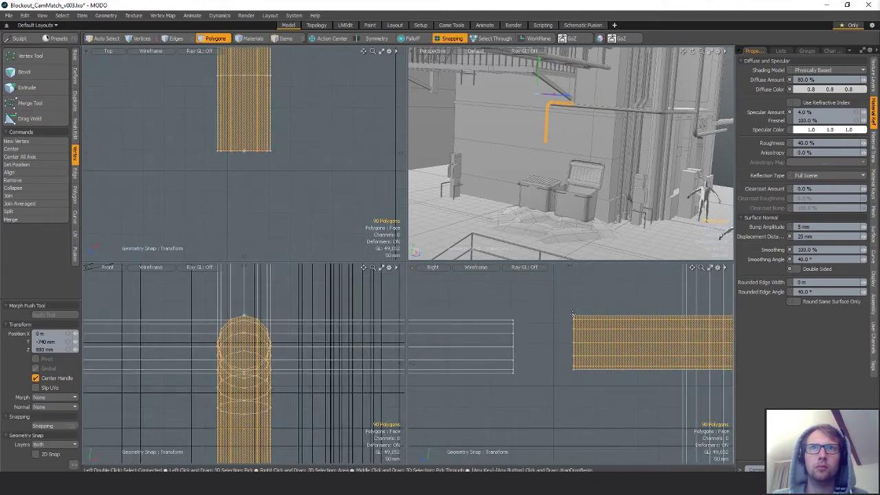
# Snap the shortened pipe toward the horizontal pipe's end, moving it -11.2586 mm in Y and 143.6901 mm in Z
pyautogui.click(573, 316)
pyautogui.press('q')
pyautogui.press('w')
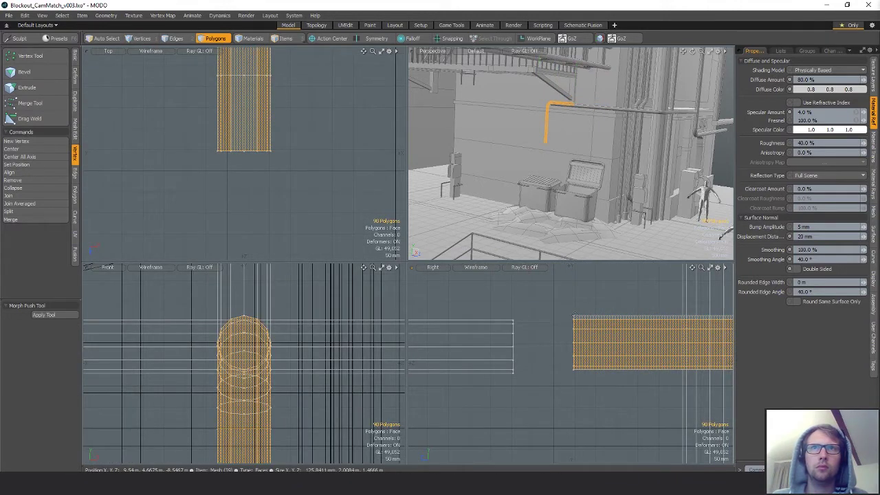
pyautogui.press('w')
pyautogui.moveTo(574, 317); pyautogui.dragTo(595, 323)
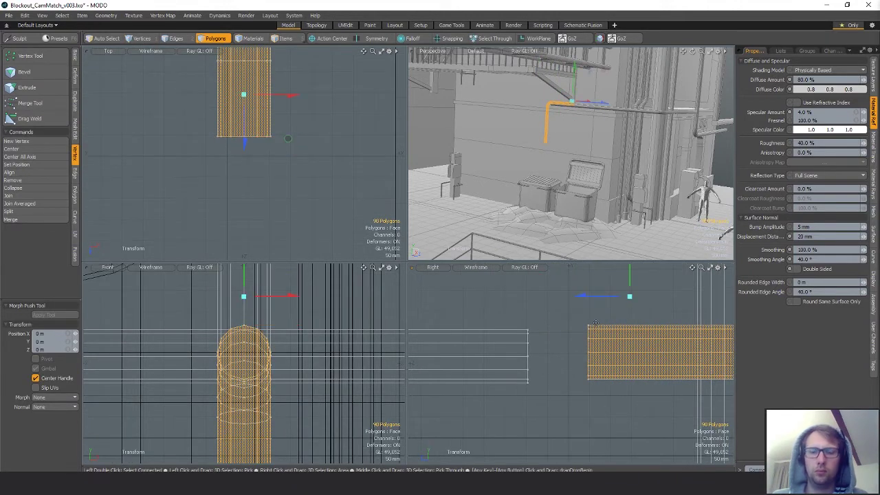
pyautogui.press('x')
pyautogui.click(589, 324)
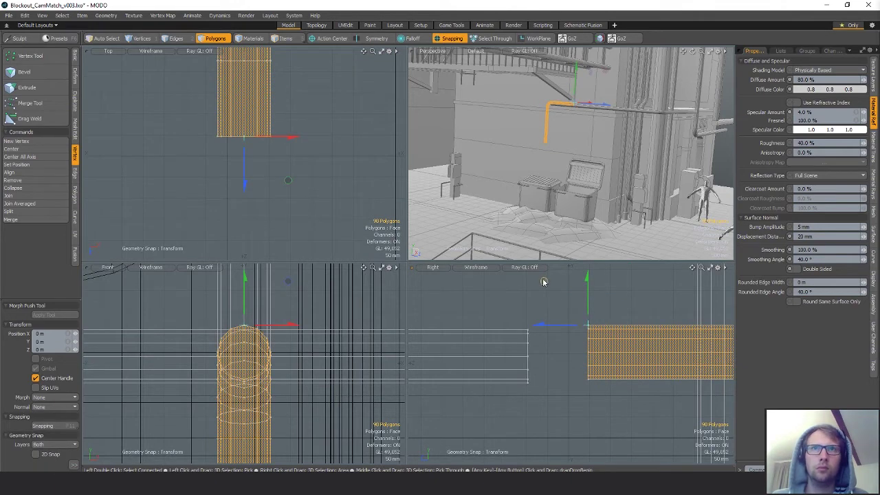
pyautogui.moveTo(543, 282); pyautogui.dragTo(482, 286)
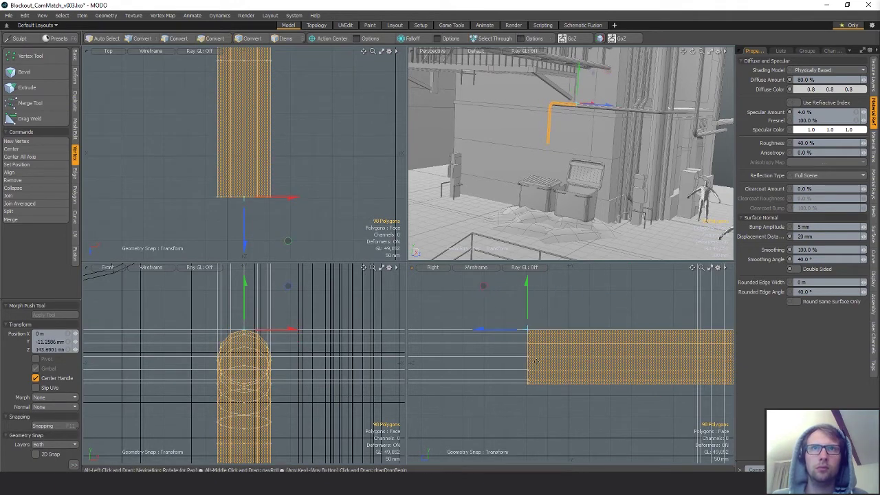
# Fine-tune the shortened pipe's height by about 1.26 mm in Y to match the horizontal pipe's vertices
pyautogui.keyDown('ctrl'); pyautogui.keyDown('alt'); pyautogui.moveTo(535, 362); pyautogui.dragTo(609, 343); pyautogui.keyUp('alt'); pyautogui.keyUp('ctrl')
pyautogui.scroll(5, 507, 368)
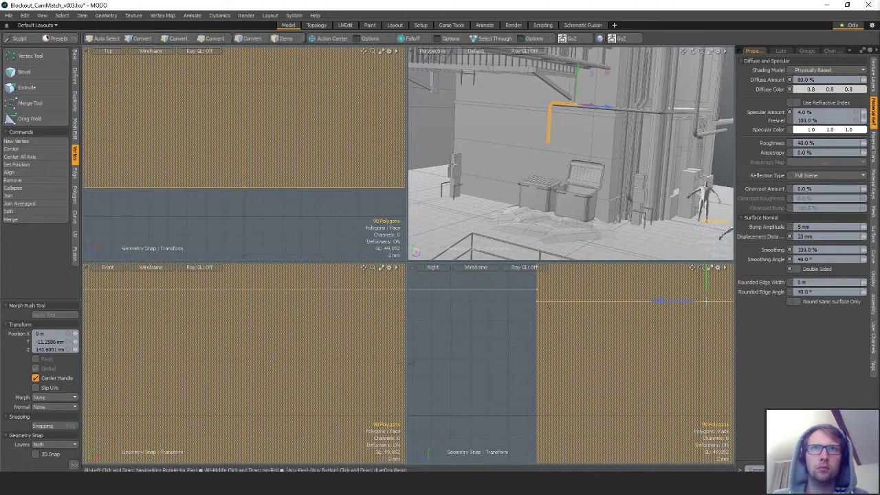
pyautogui.click(537, 301)
pyautogui.scroll(-1, 543, 307)
pyautogui.keyDown('alt'); pyautogui.moveTo(540, 306); pyautogui.dragTo(546, 358); pyautogui.keyUp('alt')
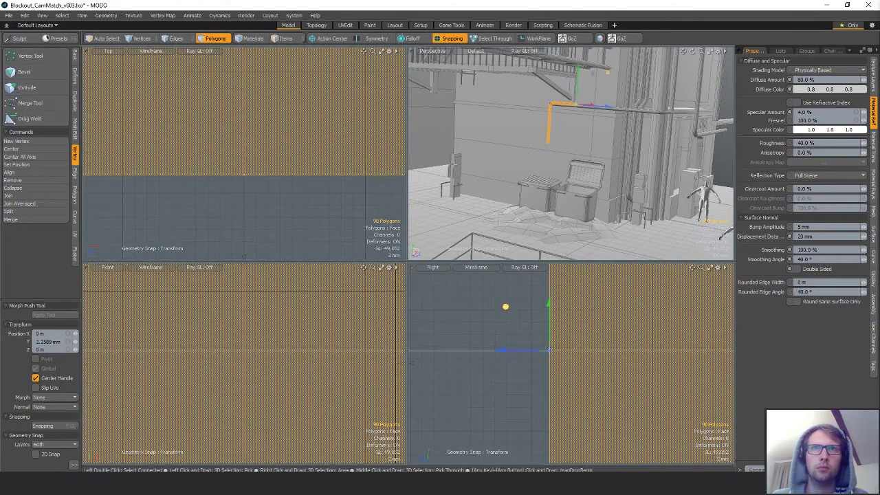
# Move the shortened pipe -2.1235 m in X and snap it sideways onto the end of the existing horizontal pipe
pyautogui.scroll(-10, 504, 306)
pyautogui.hotkey('shift', 'a')
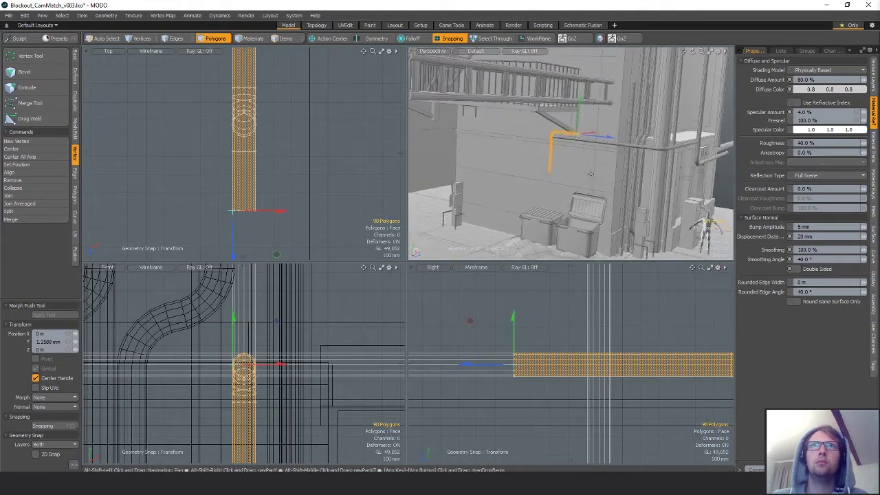
pyautogui.keyDown('alt'); pyautogui.moveTo(558, 210); pyautogui.dragTo(539, 146); pyautogui.keyUp('alt')
pyautogui.keyDown('alt'); pyautogui.keyDown('shift'); pyautogui.moveTo(507, 180); pyautogui.dragTo(534, 186); pyautogui.keyUp('shift'); pyautogui.keyUp('alt')
pyautogui.scroll(-3, 252, 200)
pyautogui.keyDown('alt'); pyautogui.moveTo(252, 200); pyautogui.dragTo(331, 190); pyautogui.keyUp('alt')
pyautogui.keyDown('alt'); pyautogui.keyDown('shift'); pyautogui.moveTo(331, 190); pyautogui.dragTo(263, 217); pyautogui.keyUp('shift'); pyautogui.keyUp('alt')
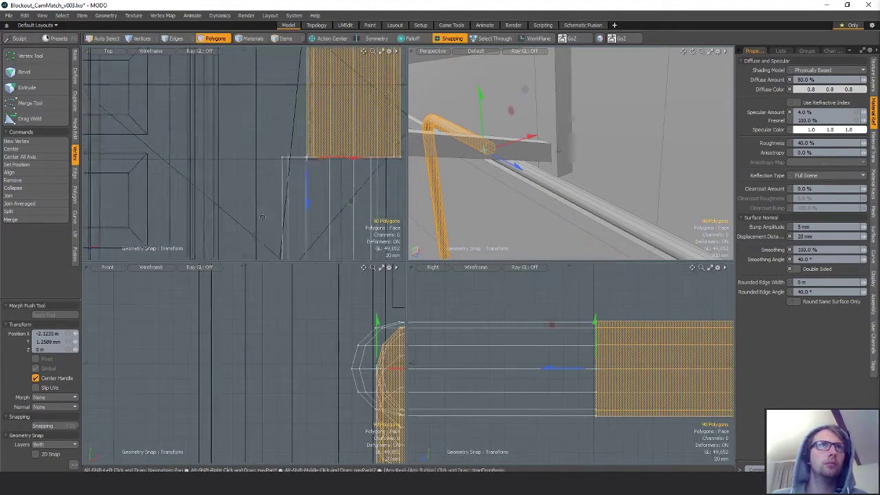
pyautogui.moveTo(298, 160); pyautogui.dragTo(351, 156)
pyautogui.click(347, 156)
pyautogui.keyDown('ctrl'); pyautogui.keyDown('alt'); pyautogui.moveTo(260, 170); pyautogui.dragTo(152, 176); pyautogui.keyUp('alt'); pyautogui.keyUp('ctrl')
pyautogui.keyDown('ctrl'); pyautogui.keyDown('alt'); pyautogui.moveTo(291, 153); pyautogui.dragTo(224, 156); pyautogui.keyUp('alt'); pyautogui.keyUp('ctrl')
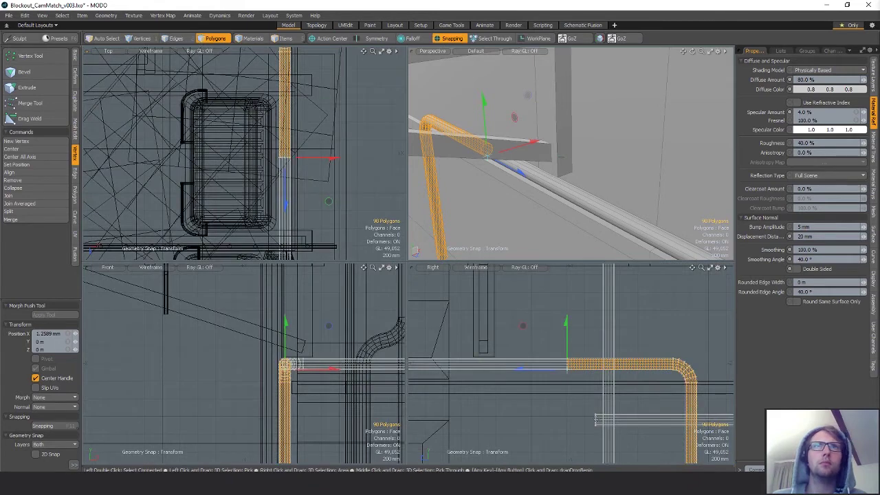
# Select the lower end vertices of the aligned pipe's vertical leg and raise them to shorten the leg
pyautogui.keyDown('alt'); pyautogui.moveTo(618, 419); pyautogui.dragTo(535, 348); pyautogui.keyUp('alt')
pyautogui.keyDown('ctrl'); pyautogui.keyDown('alt'); pyautogui.moveTo(591, 364); pyautogui.dragTo(536, 364); pyautogui.keyUp('alt'); pyautogui.keyUp('ctrl')
pyautogui.keyDown('alt'); pyautogui.moveTo(585, 385); pyautogui.dragTo(547, 369); pyautogui.keyUp('alt')
pyautogui.press('q')
pyautogui.press('1')
pyautogui.moveTo(541, 382)
pyautogui.mouseDown(button='right')
pyautogui.moveTo(526, 405)
pyautogui.moveTo(548, 388)
pyautogui.mouseUp(button='right')
pyautogui.press('w')
pyautogui.moveTo(542, 371); pyautogui.dragTo(542, 328)
# Select the upper end vertices of the second L-shaped copy's vertical leg and lower them to shorten it
pyautogui.moveTo(489, 348)
pyautogui.keyDown('alt'); pyautogui.mouseDown()
pyautogui.moveTo(493, 386)
pyautogui.moveTo(450, 385)
pyautogui.mouseUp(); pyautogui.keyUp('alt')
pyautogui.press('q')
pyautogui.moveTo(516, 307); pyautogui.dragTo(504, 288, button='right')
pyautogui.press('w')
pyautogui.moveTo(507, 285); pyautogui.dragTo(534, 364)
pyautogui.press('q')
pyautogui.keyDown('ctrl'); pyautogui.keyDown('alt'); pyautogui.moveTo(534, 364); pyautogui.dragTo(579, 364); pyautogui.keyUp('alt'); pyautogui.keyUp('ctrl')
# Snap the second L-shaped pipe beneath the first pipe's vertical leg, moving it -2.1474 m in X, 71.6431 mm in Y and 5.4894 mm in Z
pyautogui.press('space')
pyautogui.press('space')
pyautogui.click(490, 414)
pyautogui.press(']')
pyautogui.press('w')
pyautogui.moveTo(530, 396); pyautogui.dragTo(589, 355)
pyautogui.moveTo(527, 367)
pyautogui.keyDown('ctrl'); pyautogui.keyDown('alt'); pyautogui.mouseDown()
pyautogui.moveTo(590, 354)
pyautogui.moveTo(536, 358)
pyautogui.moveTo(535, 375)
pyautogui.moveTo(534, 358)
pyautogui.moveTo(542, 359)
pyautogui.moveTo(533, 358)
pyautogui.mouseUp(); pyautogui.keyUp('alt'); pyautogui.keyUp('ctrl')
pyautogui.press('x')
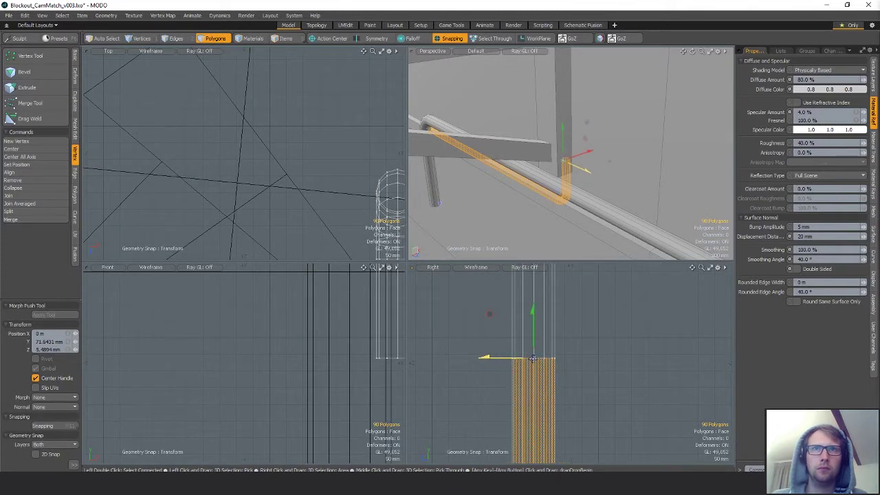
pyautogui.keyDown('ctrl'); pyautogui.keyDown('alt'); pyautogui.moveTo(287, 378); pyautogui.dragTo(384, 199); pyautogui.keyUp('alt'); pyautogui.keyUp('ctrl')
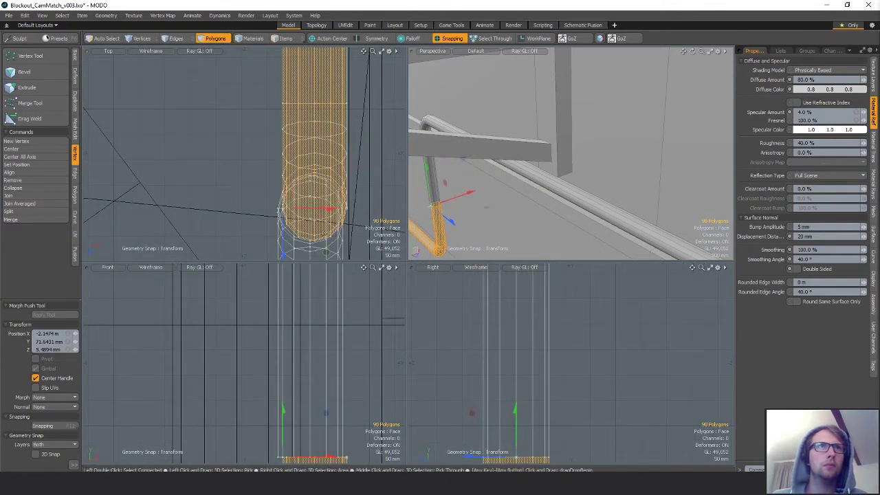
# Lower the second L-shaped pipe about 579 mm in Y and align it sideways with the leg above
pyautogui.click(315, 240)
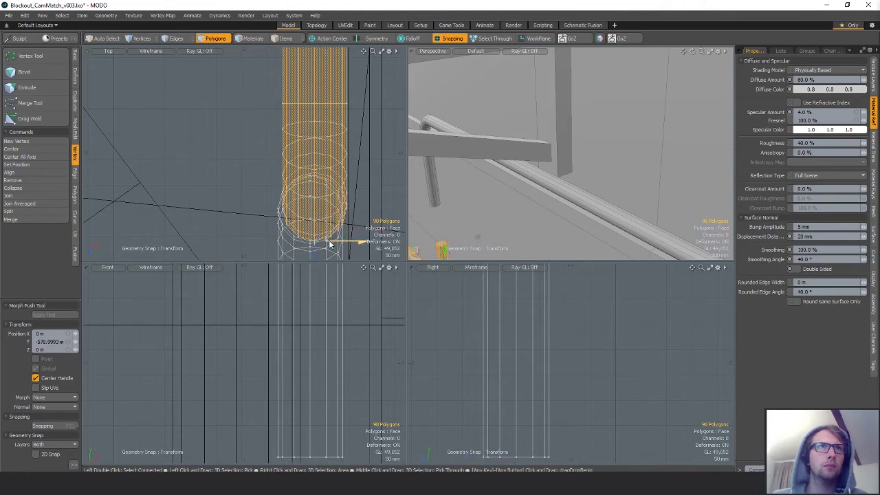
pyautogui.moveTo(330, 244); pyautogui.dragTo(326, 244)
pyautogui.press('space')
# Select the 24 facing end vertices of the two vertical pipe legs and scale them to 0% in Y
pyautogui.keyDown('ctrl'); pyautogui.keyDown('alt'); pyautogui.moveTo(570, 344); pyautogui.dragTo(541, 375); pyautogui.keyUp('alt'); pyautogui.keyUp('ctrl')
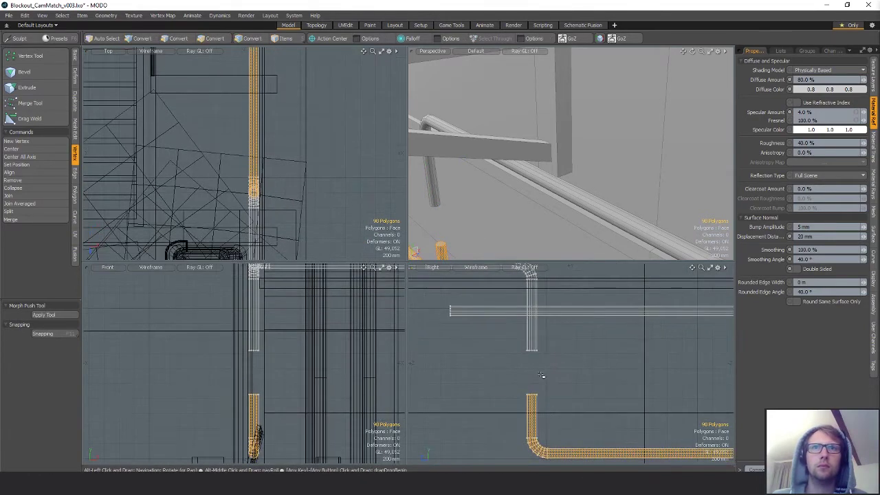
pyautogui.press('1')
pyautogui.moveTo(551, 344); pyautogui.dragTo(617, 418, button='right')
pyautogui.press('r')
pyautogui.moveTo(532, 321); pyautogui.dragTo(531, 372)
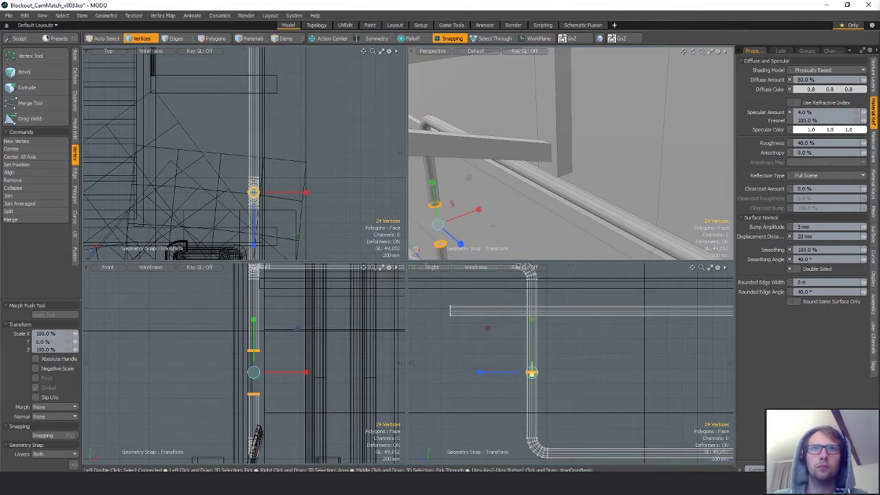
# Select the facing end vertices at the upper horizontal pipe joint and delete the two cap polygons between the sections
pyautogui.keyDown('ctrl'); pyautogui.keyDown('alt'); pyautogui.moveTo(550, 336); pyautogui.dragTo(516, 323); pyautogui.keyUp('alt'); pyautogui.keyUp('ctrl')
pyautogui.keyDown('alt'); pyautogui.moveTo(516, 324); pyautogui.dragTo(555, 339); pyautogui.keyUp('alt')
pyautogui.press('space')
pyautogui.moveTo(548, 315)
pyautogui.mouseDown(button='right')
pyautogui.moveTo(554, 336)
pyautogui.moveTo(551, 329)
pyautogui.mouseUp(button='right')
pyautogui.press('r')
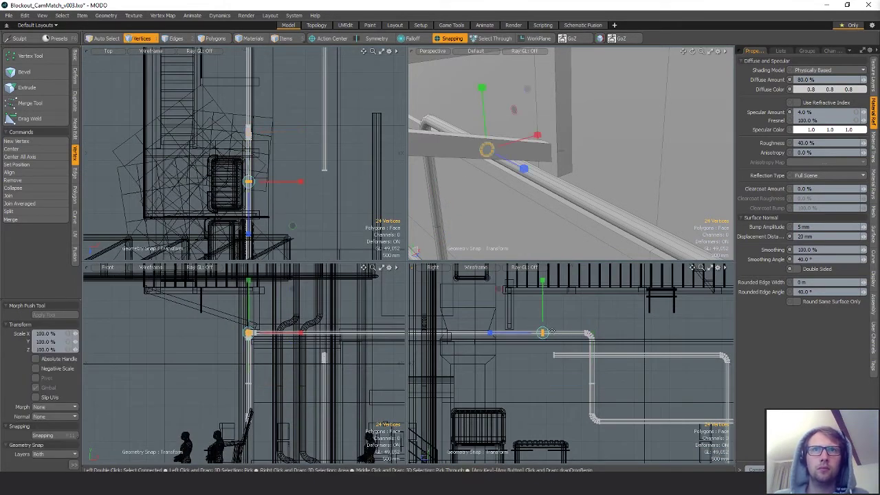
pyautogui.press('space')
pyautogui.press('3')
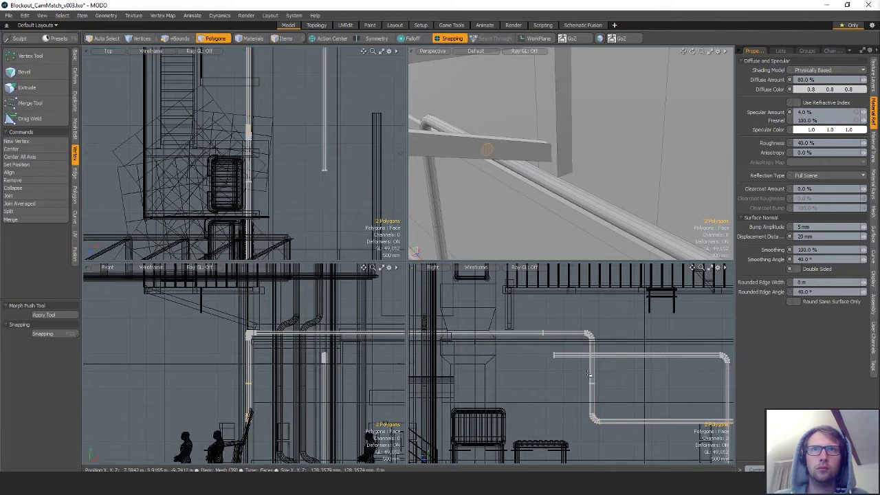
pyautogui.press('1')
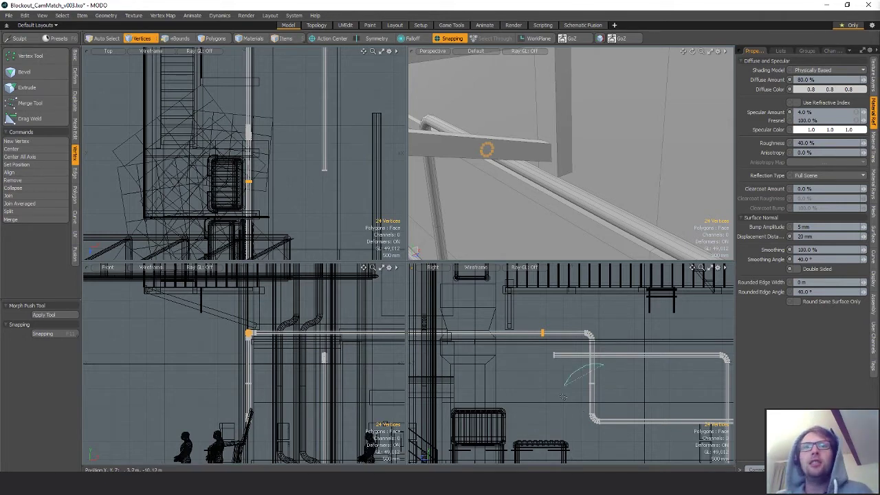
# Add the vertical leg joint's end vertices to the selection and merge the coincident vertices within 1 mm
pyautogui.keyDown('shift'); pyautogui.moveTo(563, 396); pyautogui.dragTo(608, 416, button='right'); pyautogui.keyUp('shift')
pyautogui.moveTo(599, 366); pyautogui.dragTo(609, 390, button='right')
pyautogui.keyDown('shift'); pyautogui.moveTo(550, 311); pyautogui.dragTo(564, 341, button='right'); pyautogui.keyUp('shift')
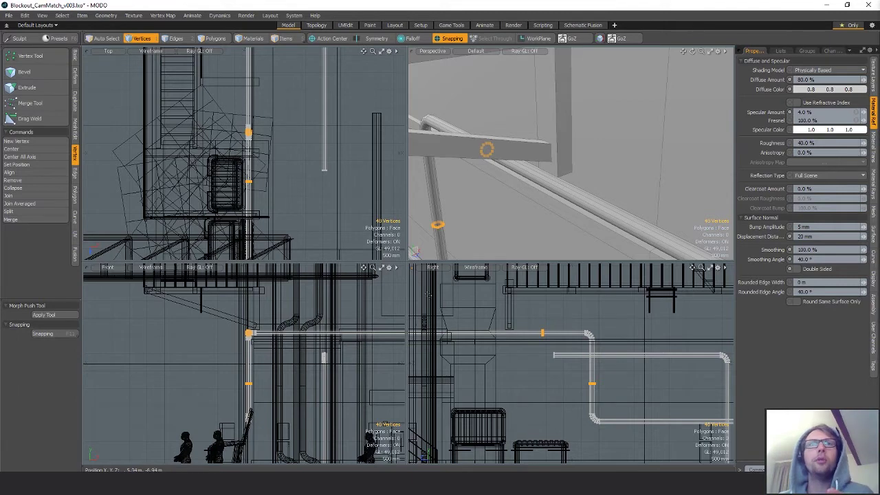
pyautogui.click(30, 103)
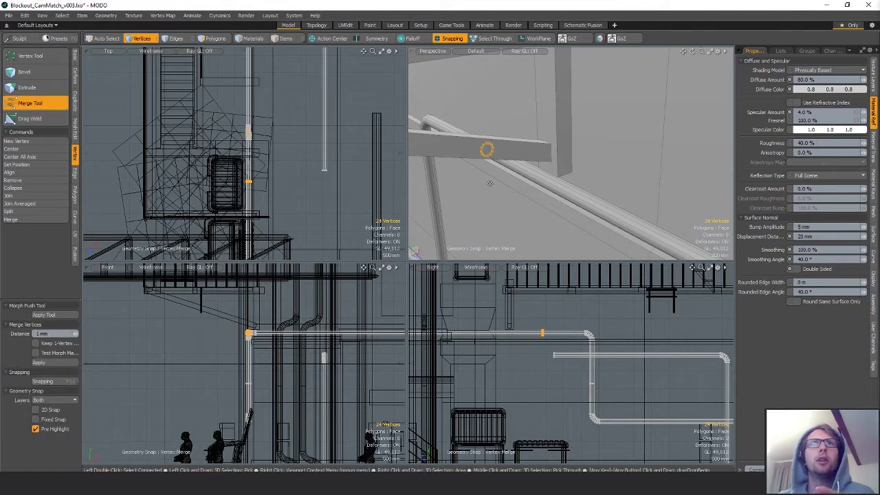
# Merge the remaining 24 vertices at the upper horizontal joint with a merge distance of about 1.8 mm
pyautogui.scroll(8, 554, 334)
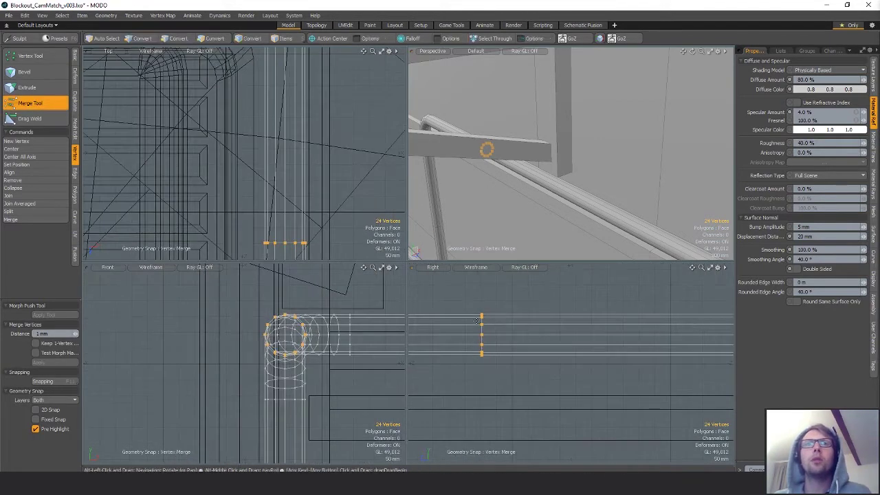
pyautogui.press('space')
pyautogui.moveTo(559, 378)
pyautogui.mouseDown(button='right')
pyautogui.moveTo(528, 325)
pyautogui.moveTo(543, 342)
pyautogui.mouseUp(button='right')
pyautogui.keyDown('alt'); pyautogui.keyDown('shift'); pyautogui.moveTo(543, 342); pyautogui.dragTo(580, 350); pyautogui.keyUp('shift'); pyautogui.keyUp('alt')
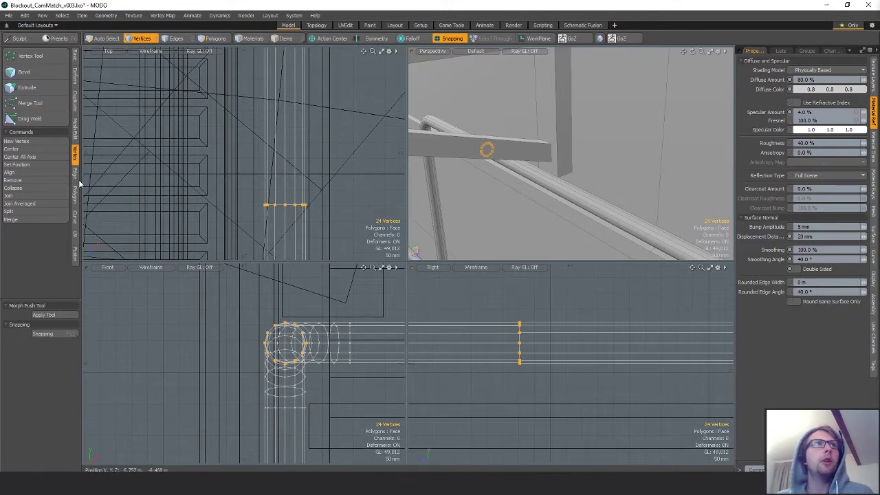
pyautogui.click(30, 103)
pyautogui.moveTo(520, 361); pyautogui.dragTo(526, 361)
pyautogui.press('q')
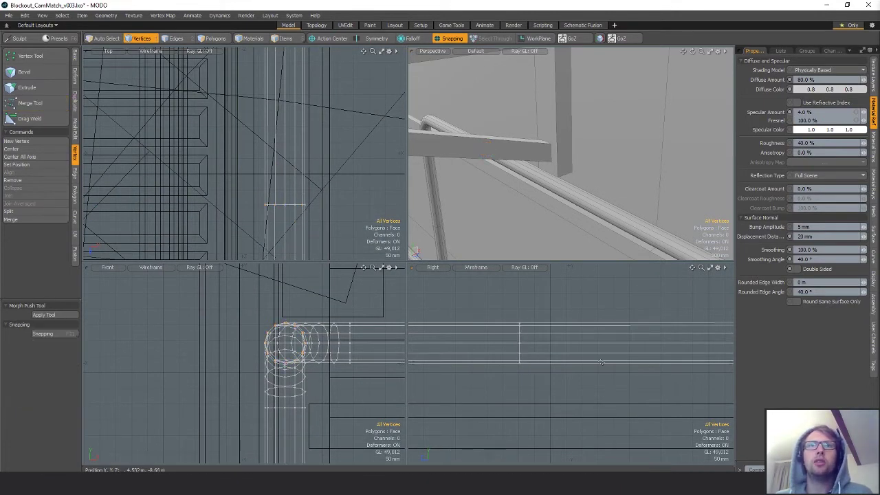
# Remove the leftover joint edge loop from the middle of the pipe's vertical leg
pyautogui.press('a')
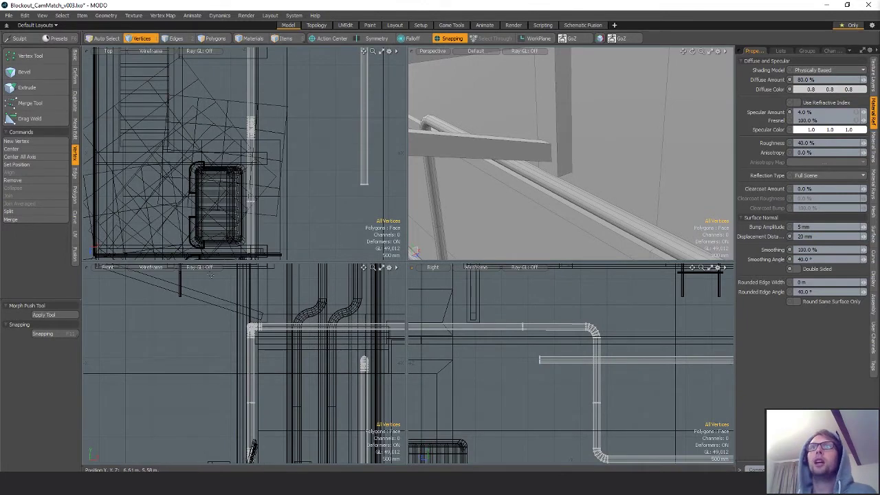
pyautogui.press('2')
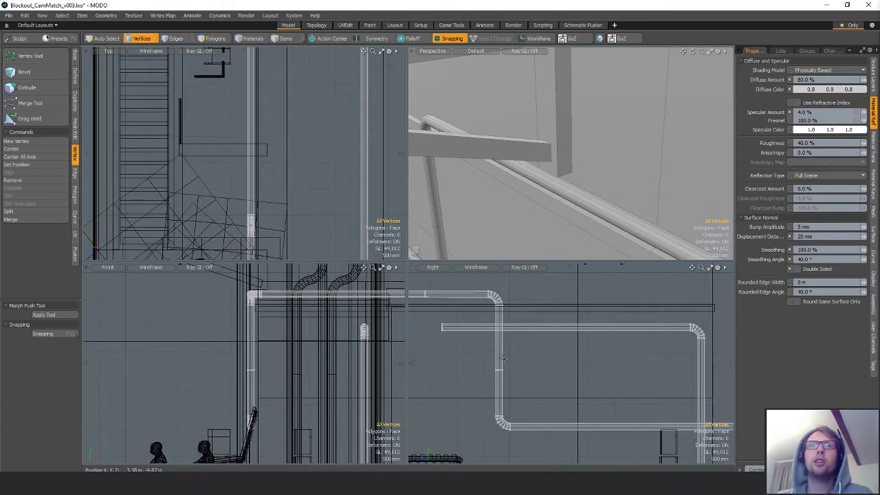
pyautogui.press('BackSpace')
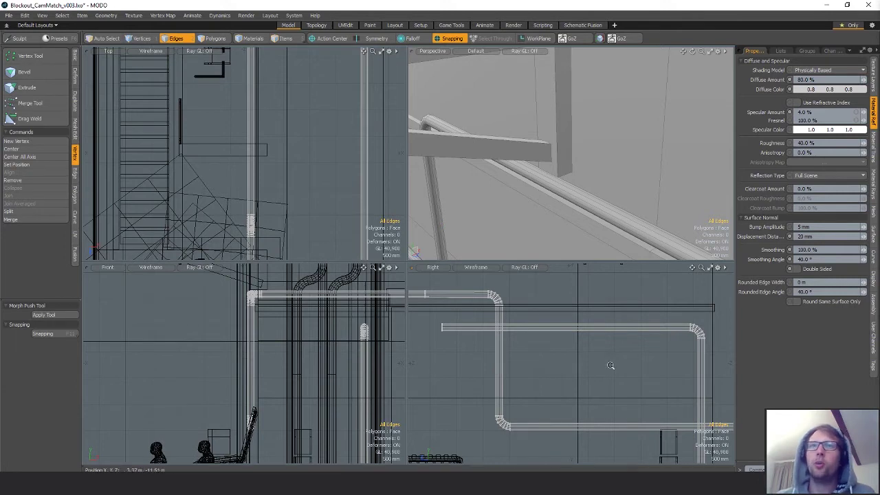
# Select the 96 vertices of the lower elbow and horizontal run's free end and raise them about 1.3 m in Y, shortening the vertical leg
pyautogui.scroll(-4, 504, 324)
pyautogui.scroll(1, 515, 353)
pyautogui.press('space')
pyautogui.moveTo(519, 352)
pyautogui.mouseDown(button='right')
pyautogui.moveTo(556, 393)
pyautogui.moveTo(582, 384)
pyautogui.mouseUp(button='right')
pyautogui.press('space')
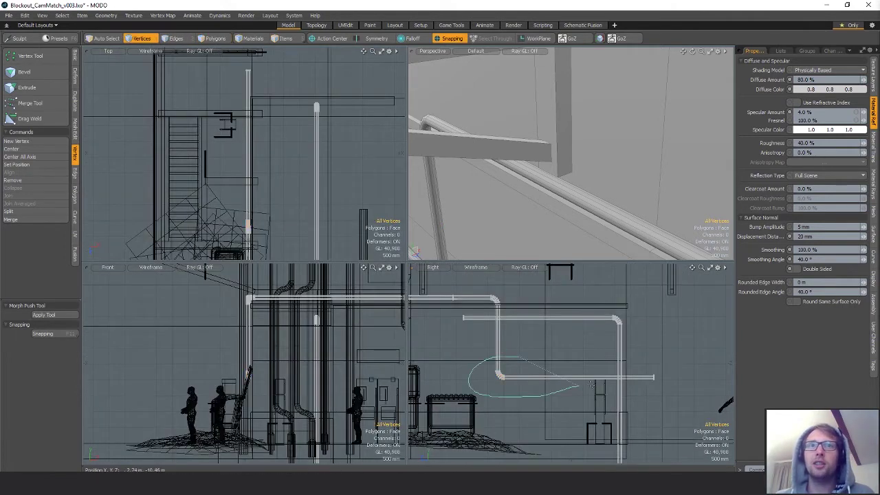
pyautogui.keyDown('shift'); pyautogui.moveTo(677, 362); pyautogui.dragTo(686, 405, button='right'); pyautogui.keyUp('shift')
pyautogui.press('w')
pyautogui.moveTo(575, 351); pyautogui.dragTo(575, 309)
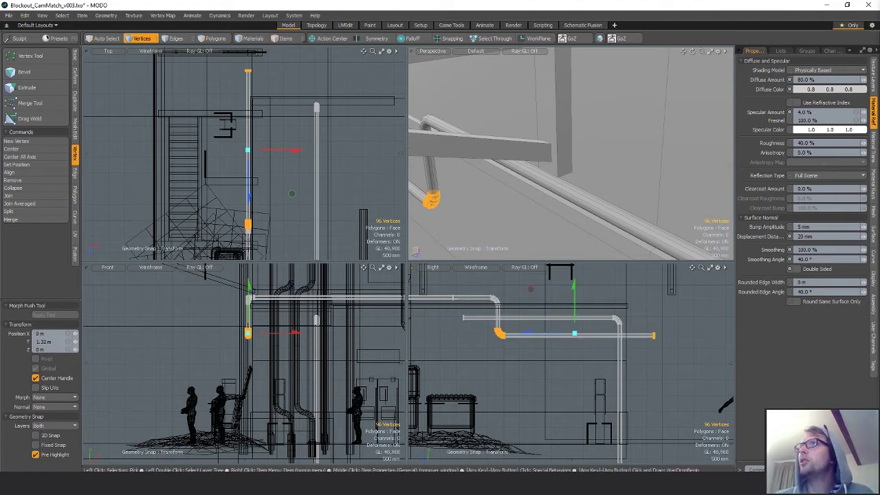
pyautogui.keyDown('alt'); pyautogui.moveTo(532, 199); pyautogui.dragTo(547, 158); pyautogui.keyUp('alt')
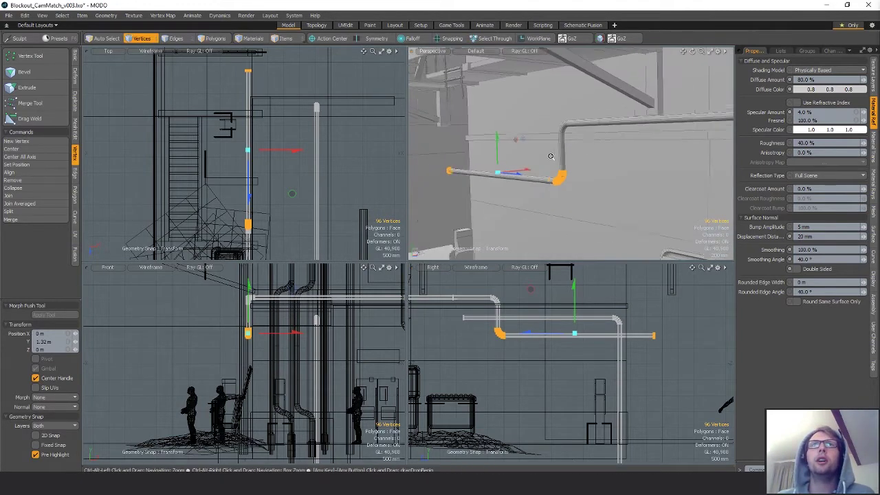
pyautogui.moveTo(498, 137); pyautogui.dragTo(498, 140)
pyautogui.press('space')
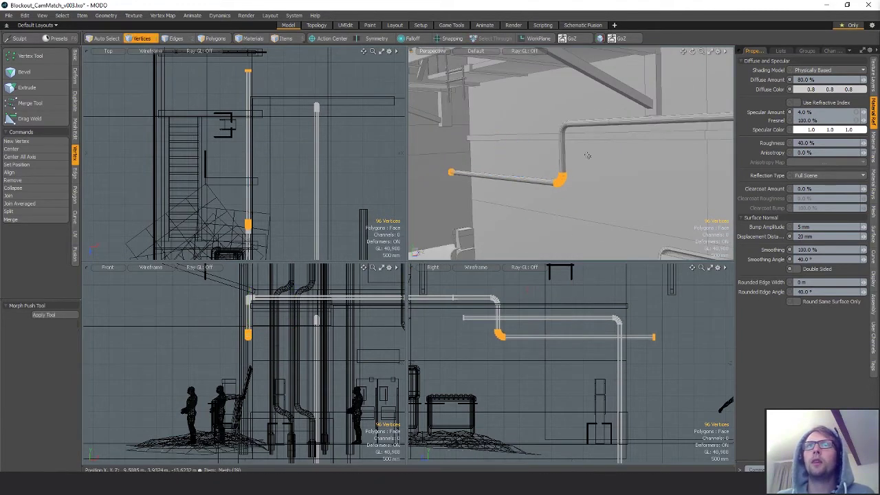
pyautogui.click(588, 156)
pyautogui.keyDown('alt'); pyautogui.moveTo(588, 157); pyautogui.dragTo(575, 156); pyautogui.keyUp('alt')
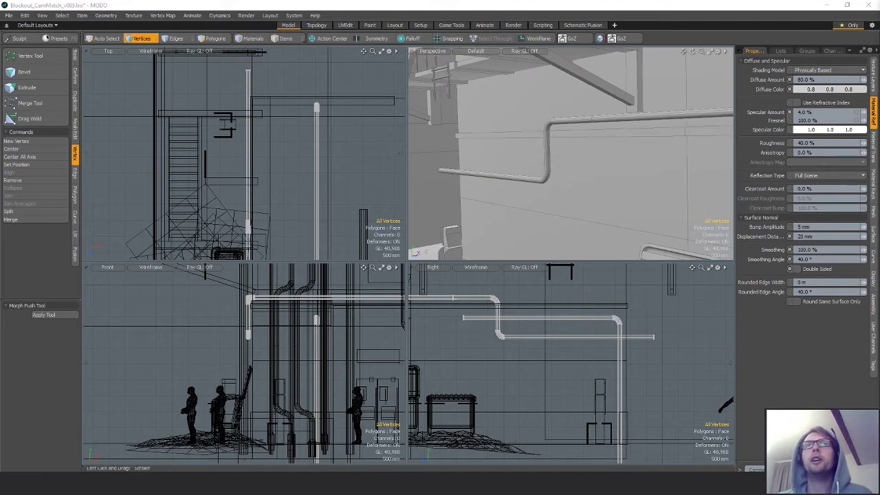
# Move the end vertices of the lower horizontal run toward its elbow along Z to shorten the run
pyautogui.keyDown('alt'); pyautogui.moveTo(560, 177); pyautogui.dragTo(560, 171); pyautogui.keyUp('alt')
pyautogui.keyDown('ctrl'); pyautogui.keyDown('alt'); pyautogui.moveTo(614, 344); pyautogui.dragTo(633, 343); pyautogui.keyUp('alt'); pyautogui.keyUp('ctrl')
pyautogui.moveTo(660, 325); pyautogui.dragTo(673, 335, button='right')
pyautogui.press('w')
pyautogui.moveTo(644, 338); pyautogui.dragTo(563, 338)
pyautogui.press('space')
# Move the separate L-shaped pipe's horizontal end loop of 12 edges about 3.9 m along Z toward its elbow
pyautogui.press('space')
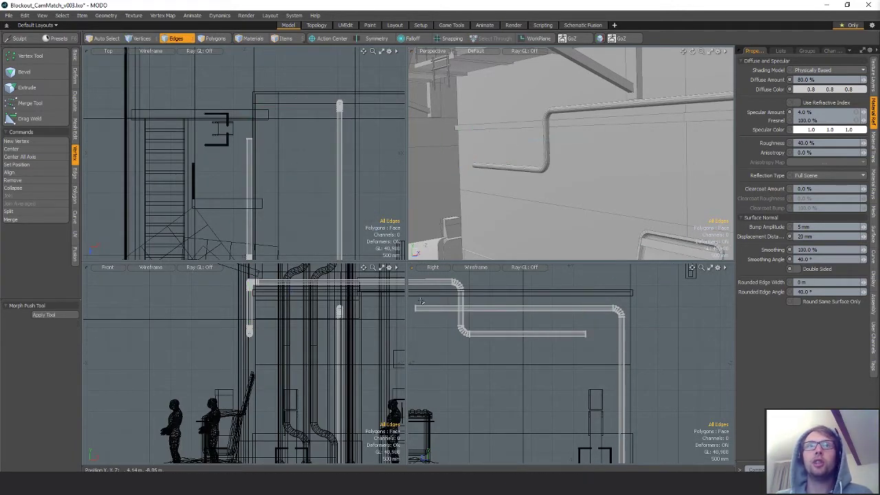
pyautogui.press('w')
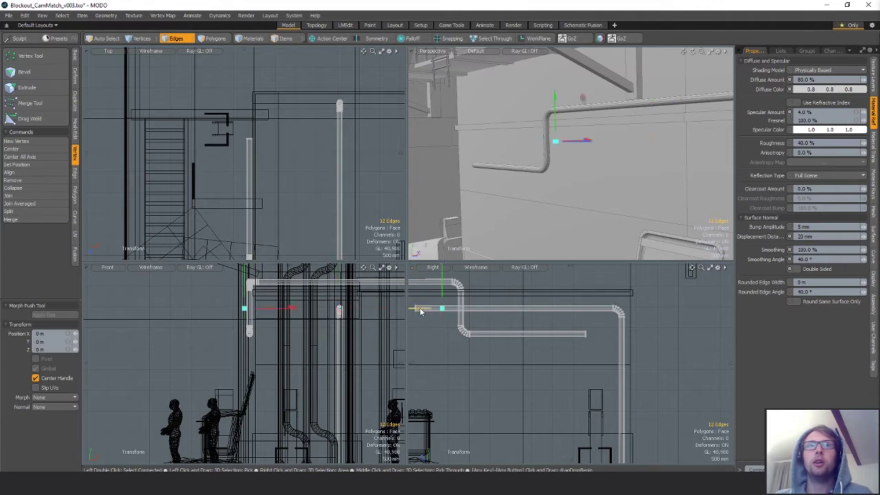
pyautogui.moveTo(416, 308); pyautogui.dragTo(568, 310)
pyautogui.hotkey('shift', 'a')
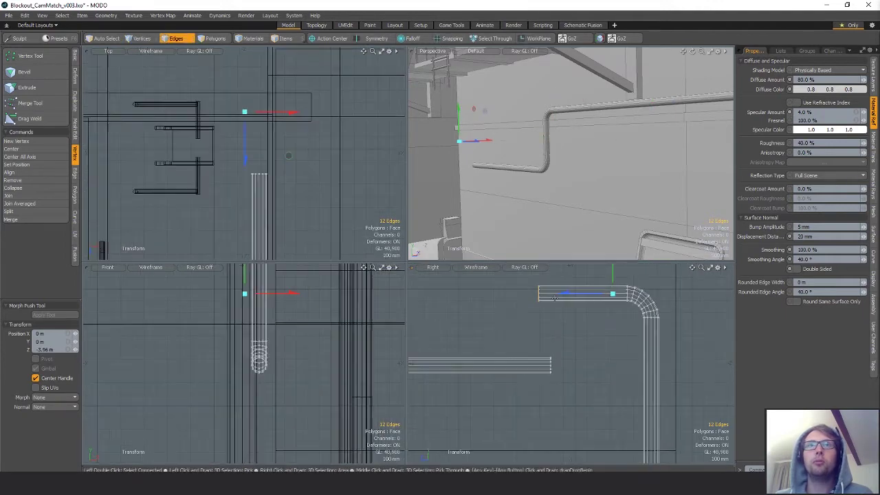
# Snap the separate L-shaped pipe onto the lower run's free end, moving it -617.3558 mm in Y and -101.0675 mm in Z and aligning it in X
pyautogui.press('3')
pyautogui.doubleClick(539, 289)
pyautogui.press('x')
pyautogui.click(538, 285)
pyautogui.keyDown('alt'); pyautogui.keyDown('shift'); pyautogui.moveTo(539, 285); pyautogui.dragTo(528, 318); pyautogui.keyUp('shift'); pyautogui.keyUp('alt')
pyautogui.moveTo(483, 276); pyautogui.dragTo(503, 340)
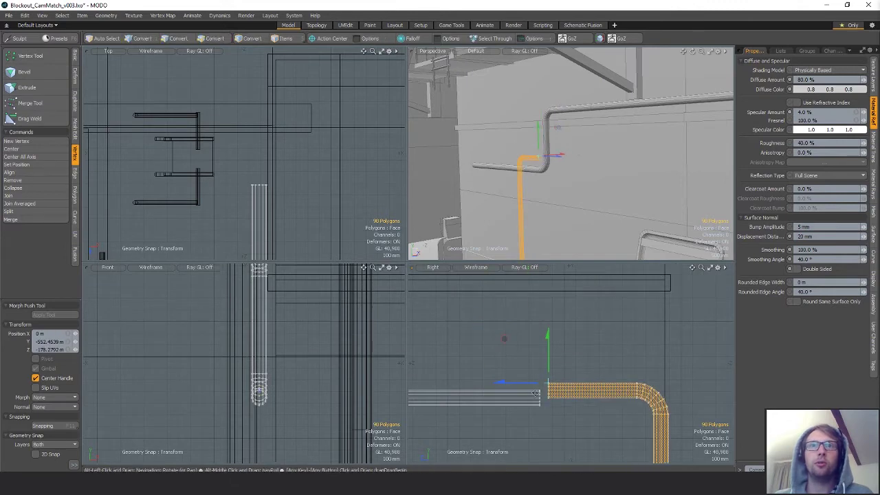
pyautogui.scroll(5, 515, 309)
pyautogui.moveTo(530, 287); pyautogui.dragTo(500, 313)
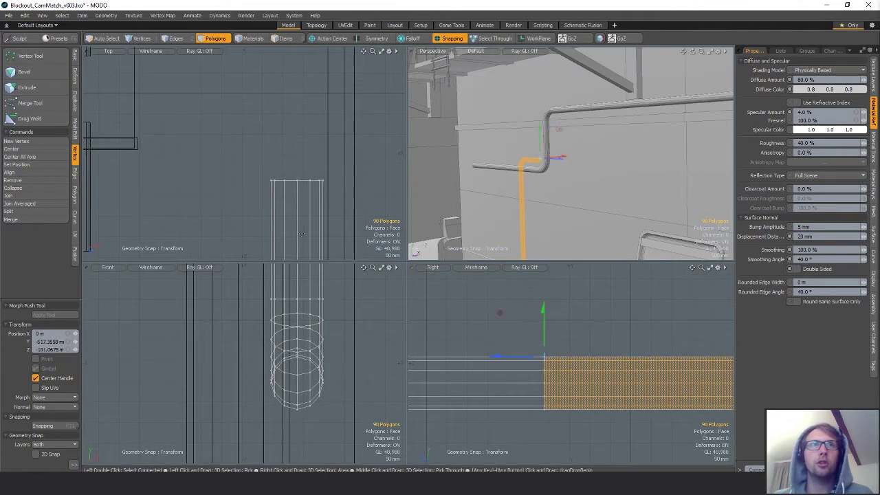
pyautogui.scroll(-5, 301, 234)
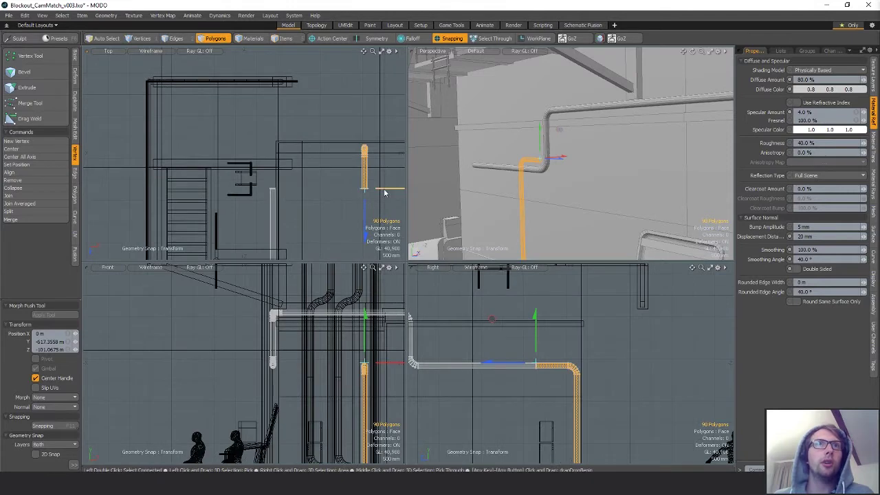
pyautogui.moveTo(384, 193); pyautogui.dragTo(354, 170)
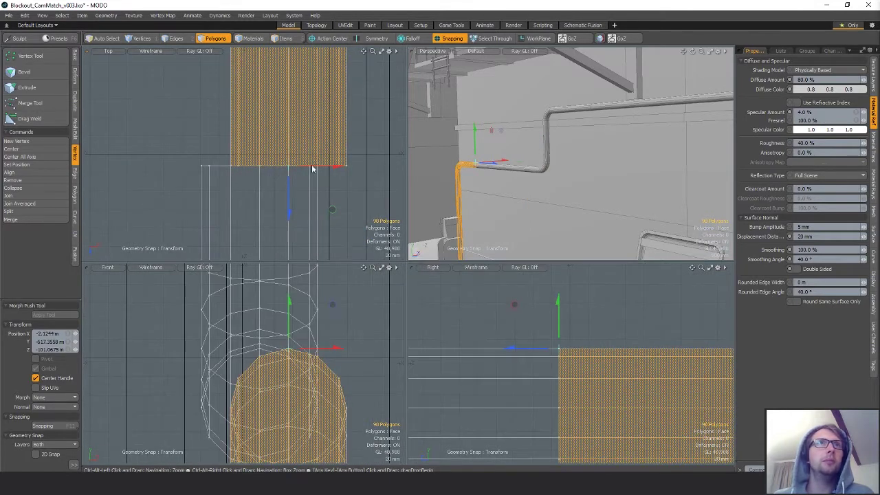
pyautogui.scroll(-4, 313, 168)
# Delete the end caps at the new pipe joint and merge its 24 vertices within 1 mm
pyautogui.press('1')
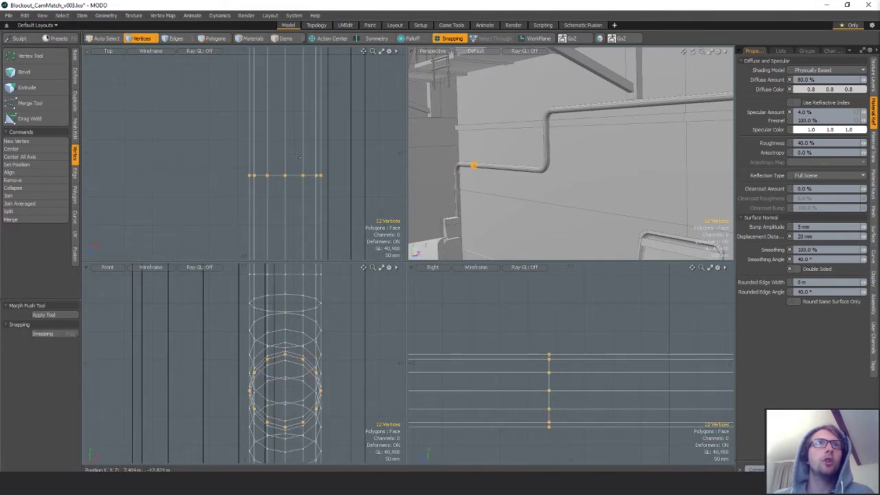
pyautogui.press('3')
pyautogui.press('1')
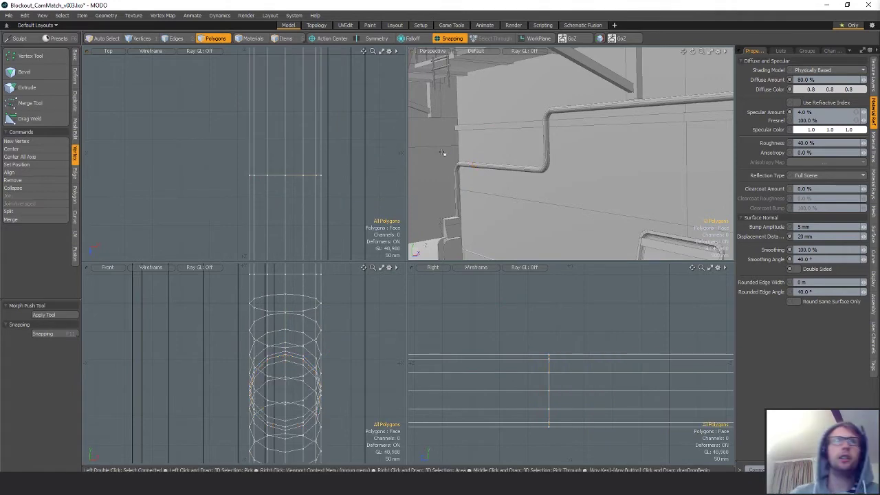
pyautogui.click(30, 104)
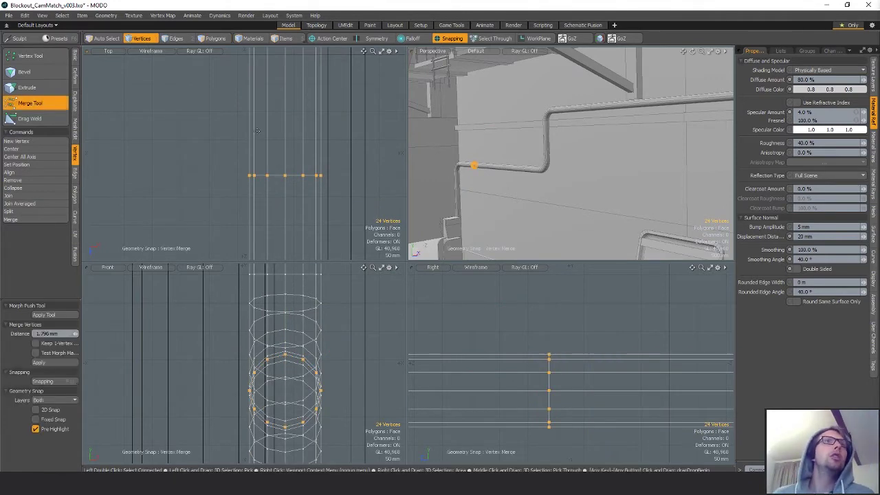
pyautogui.scroll(-4, 571, 157)
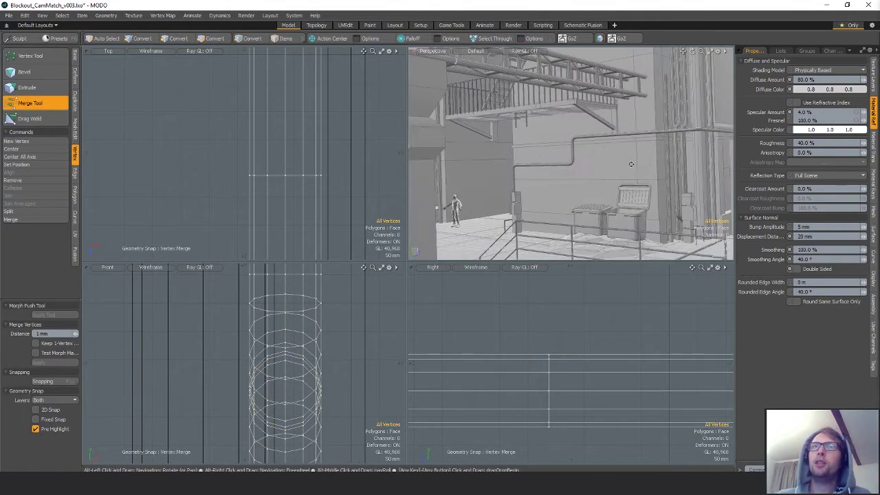
# Select the vertices of the lower horizontal run with both its elbows and raise them 400 mm in Y
pyautogui.keyDown('alt'); pyautogui.moveTo(581, 158); pyautogui.dragTo(540, 157); pyautogui.keyUp('alt')
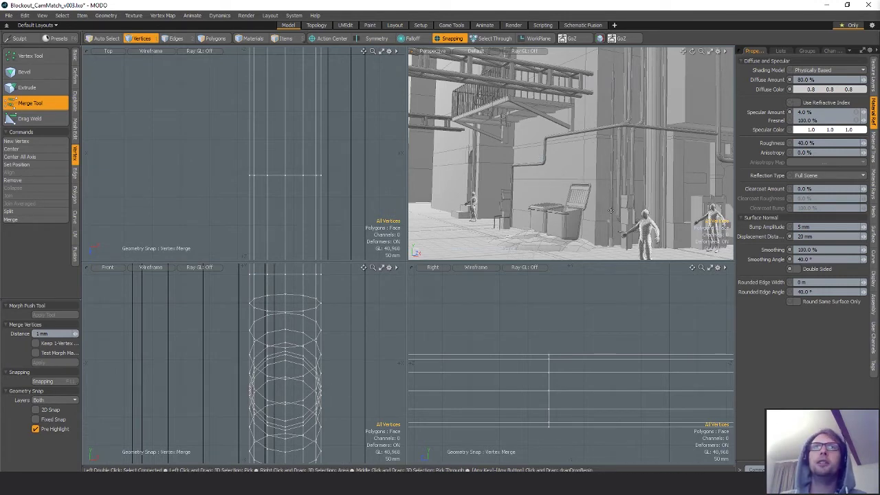
pyautogui.scroll(-8, 534, 367)
pyautogui.keyDown('alt'); pyautogui.keyDown('shift'); pyautogui.moveTo(582, 350); pyautogui.dragTo(620, 328); pyautogui.keyUp('shift'); pyautogui.keyUp('alt')
pyautogui.scroll(-2, 607, 328)
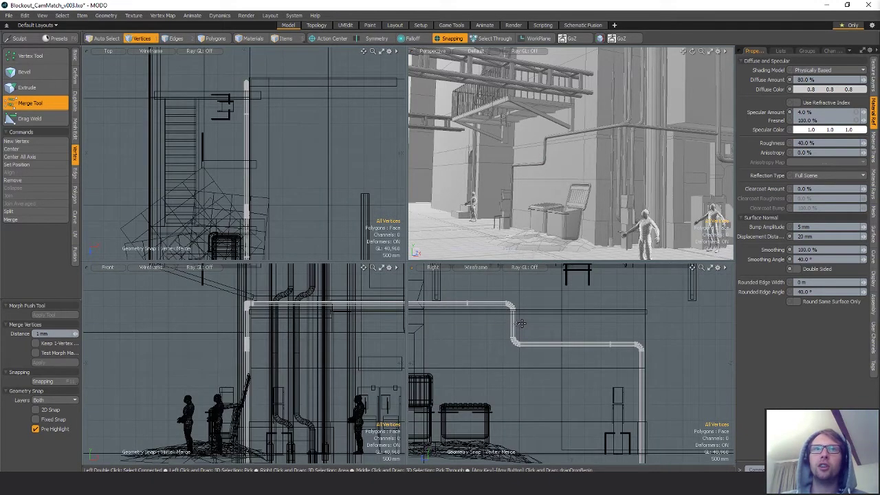
pyautogui.press('space')
pyautogui.press('x')
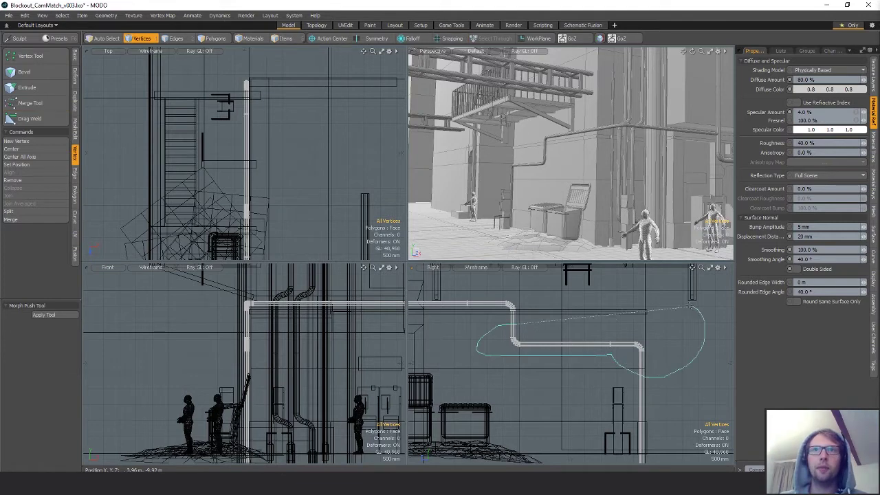
pyautogui.moveTo(689, 307); pyautogui.dragTo(690, 308, button='right')
pyautogui.press('w')
pyautogui.moveTo(577, 323); pyautogui.dragTo(577, 282)
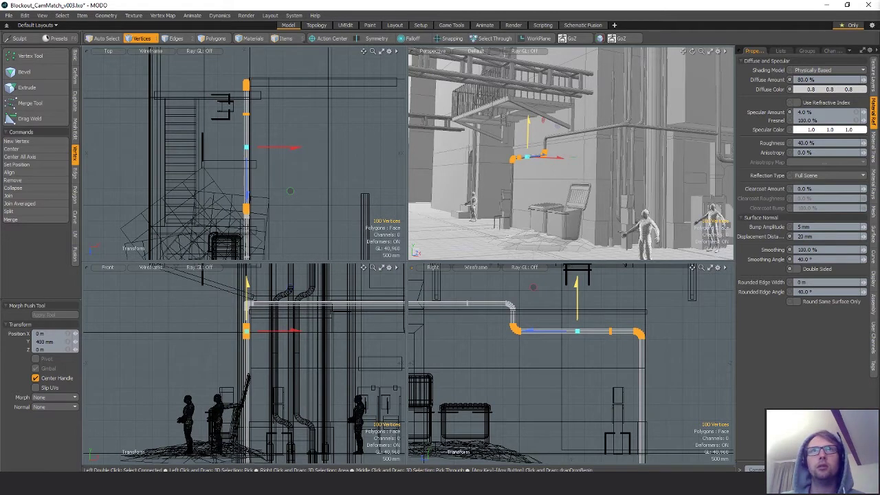
pyautogui.press('space')
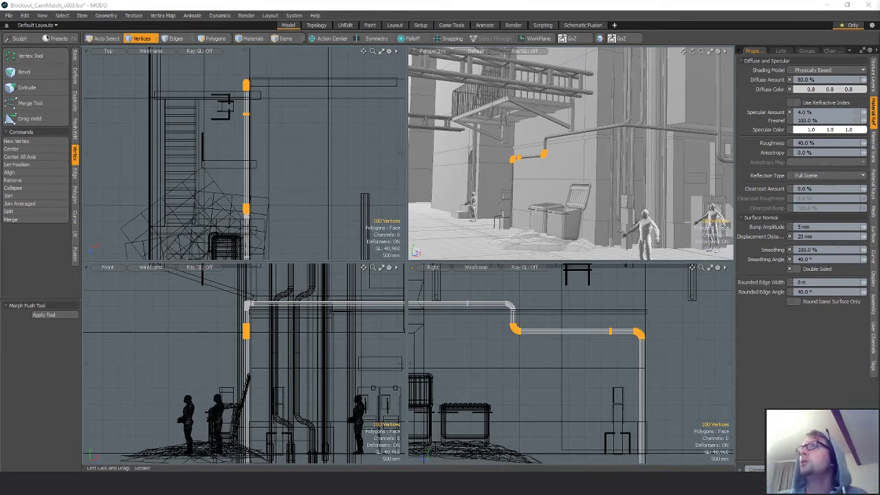
# Select the edges of the offset bend between the two horizontal pipe runs and slide it along Z toward the vertical drop
pyautogui.keyDown('alt'); pyautogui.moveTo(522, 187); pyautogui.dragTo(530, 186); pyautogui.keyUp('alt')
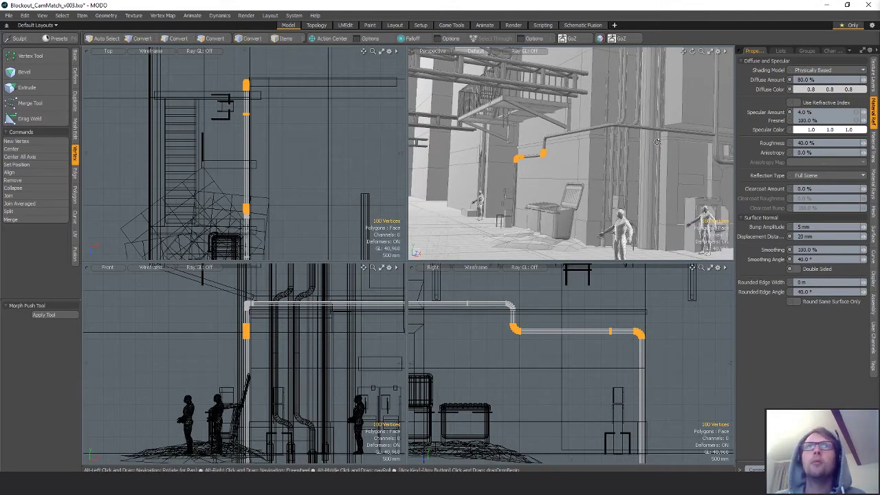
pyautogui.moveTo(582, 185)
pyautogui.keyDown('alt'); pyautogui.mouseDown()
pyautogui.moveTo(579, 160)
pyautogui.moveTo(587, 174)
pyautogui.moveTo(564, 179)
pyautogui.moveTo(577, 174)
pyautogui.mouseUp(); pyautogui.keyUp('alt')
pyautogui.press('2')
pyautogui.keyDown('alt'); pyautogui.scroll(4, 581, 162); pyautogui.keyUp('alt')
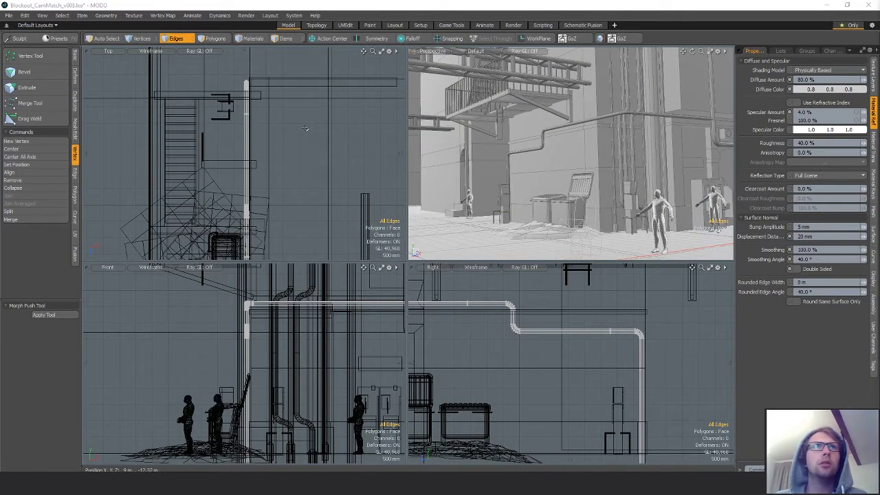
pyautogui.doubleClick(543, 140)
pyautogui.keyDown('alt'); pyautogui.moveTo(545, 145); pyautogui.dragTo(580, 188); pyautogui.keyUp('alt')
pyautogui.press('w')
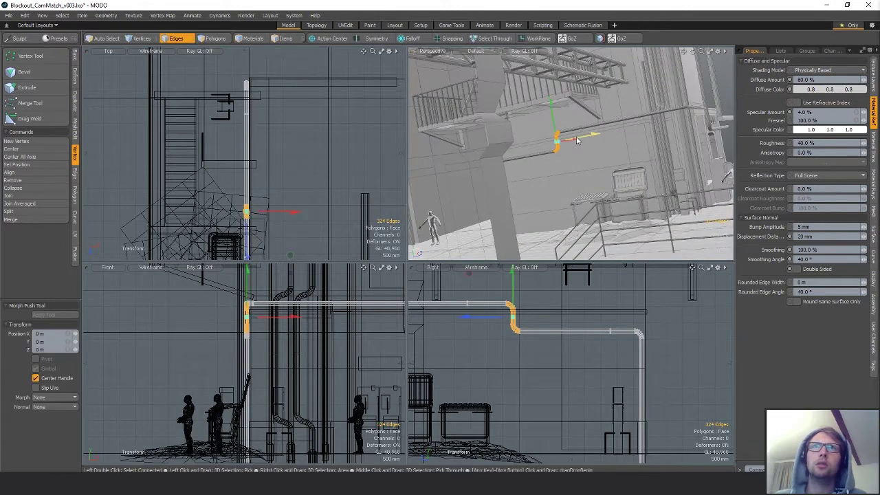
pyautogui.moveTo(593, 138)
pyautogui.mouseDown()
pyautogui.moveTo(568, 141)
pyautogui.moveTo(594, 162)
pyautogui.moveTo(564, 141)
pyautogui.moveTo(576, 140)
pyautogui.mouseUp()
pyautogui.press('q')
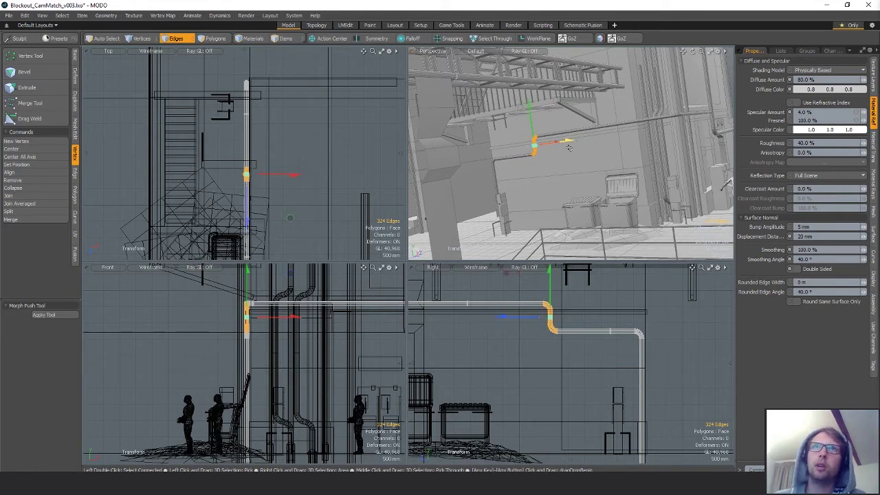
pyautogui.click(552, 185)
pyautogui.moveTo(551, 184)
pyautogui.keyDown('alt'); pyautogui.mouseDown()
pyautogui.moveTo(525, 184)
pyautogui.moveTo(560, 178)
pyautogui.mouseUp(); pyautogui.keyUp('alt')
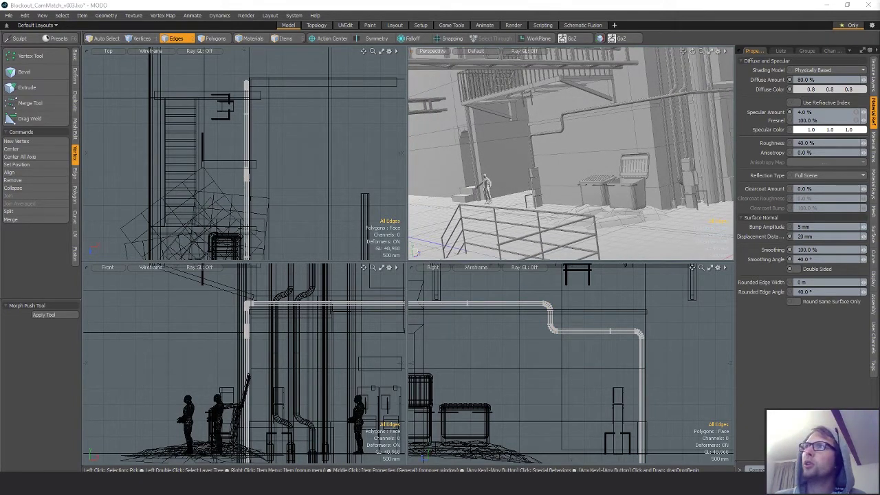
pyautogui.keyDown('alt'); pyautogui.moveTo(560, 178); pyautogui.dragTo(638, 185); pyautogui.keyUp('alt')
# Duplicate the three straight vertical pipes beside the skips and move the copies along the wall toward its far end
pyautogui.press('3')
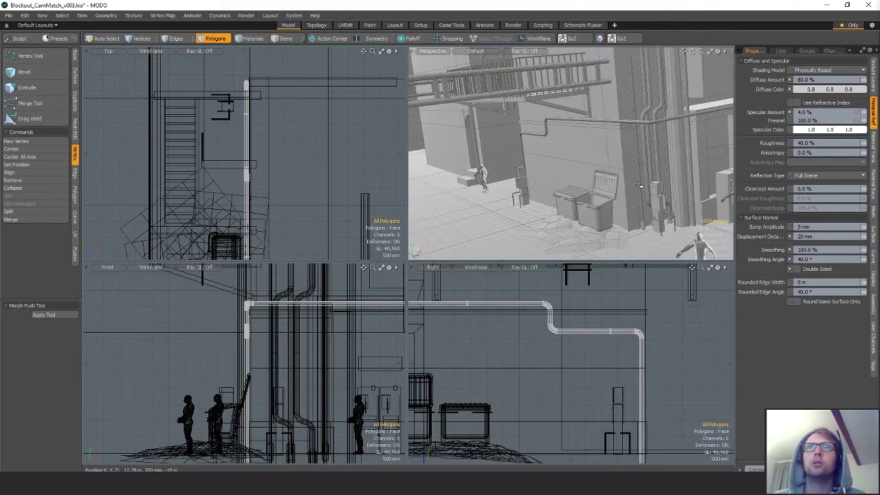
pyautogui.click(638, 185)
pyautogui.hotkey('shift', 'a')
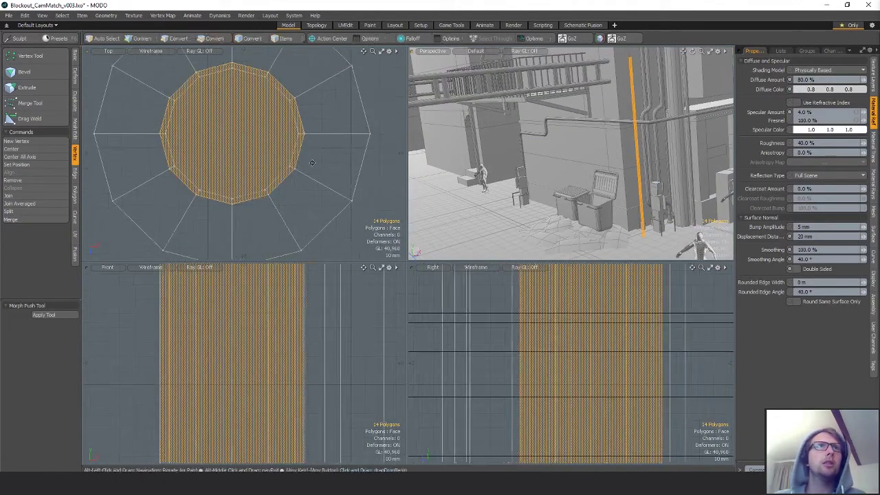
pyautogui.scroll(-7, 237, 168)
pyautogui.keyDown('alt'); pyautogui.keyDown('shift'); pyautogui.moveTo(252, 170); pyautogui.dragTo(201, 169); pyautogui.keyUp('shift'); pyautogui.keyUp('alt')
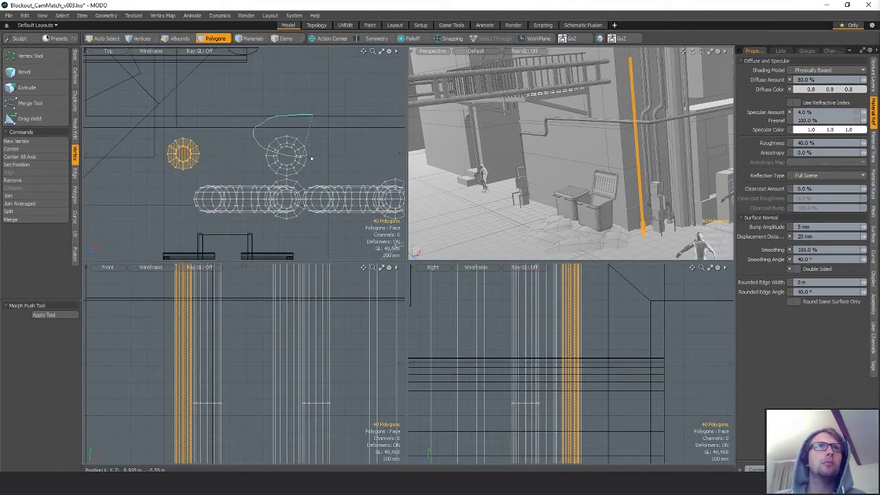
pyautogui.keyDown('shift'); pyautogui.moveTo(311, 158); pyautogui.dragTo(313, 158, button='right'); pyautogui.keyUp('shift')
pyautogui.keyDown('alt'); pyautogui.keyDown('shift'); pyautogui.moveTo(314, 157); pyautogui.dragTo(214, 161); pyautogui.keyUp('shift'); pyautogui.keyUp('alt')
pyautogui.keyDown('shift'); pyautogui.moveTo(331, 129); pyautogui.dragTo(382, 127, button='right'); pyautogui.keyUp('shift')
pyautogui.press(']')
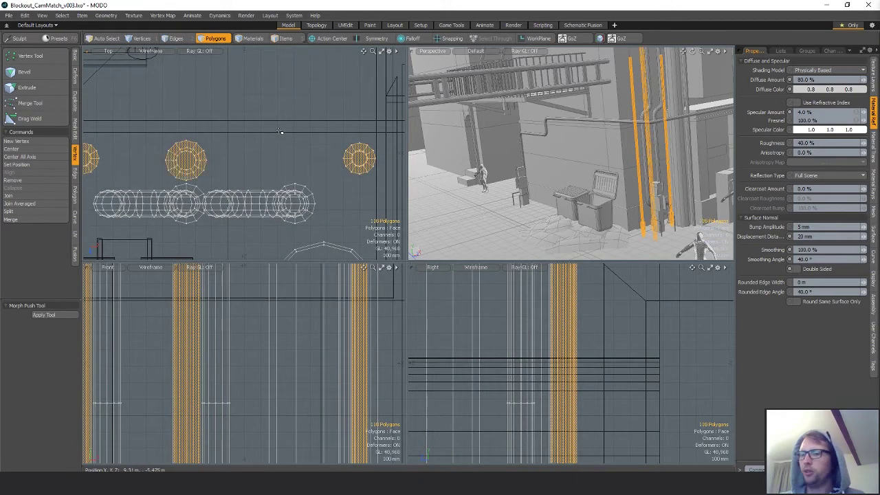
pyautogui.scroll(-4, 234, 156)
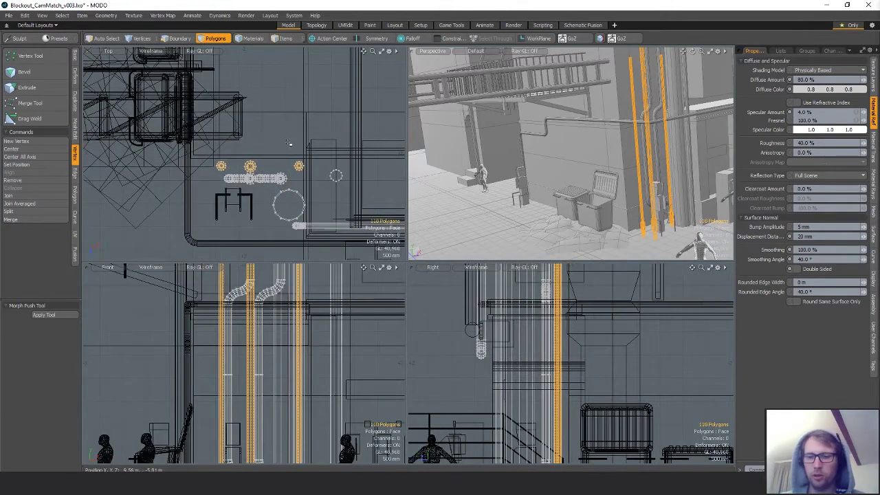
pyautogui.hotkey('ctrl', 'c')
pyautogui.hotkey('ctrl', 'v')
pyautogui.press('w')
pyautogui.scroll(-3, 288, 142)
pyautogui.keyDown('alt'); pyautogui.moveTo(289, 142); pyautogui.dragTo(298, 189); pyautogui.keyUp('alt')
pyautogui.moveTo(281, 201); pyautogui.dragTo(253, 101)
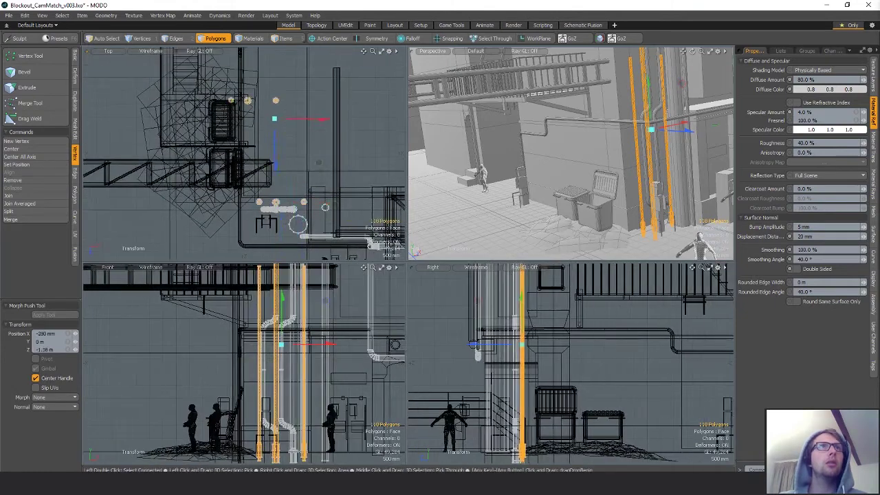
# Rotate the three duplicated pipes a quarter turn about the vertical axis and move them -550 mm in X and 120 mm in Z
pyautogui.scroll(4, 395, 378)
pyautogui.press('e')
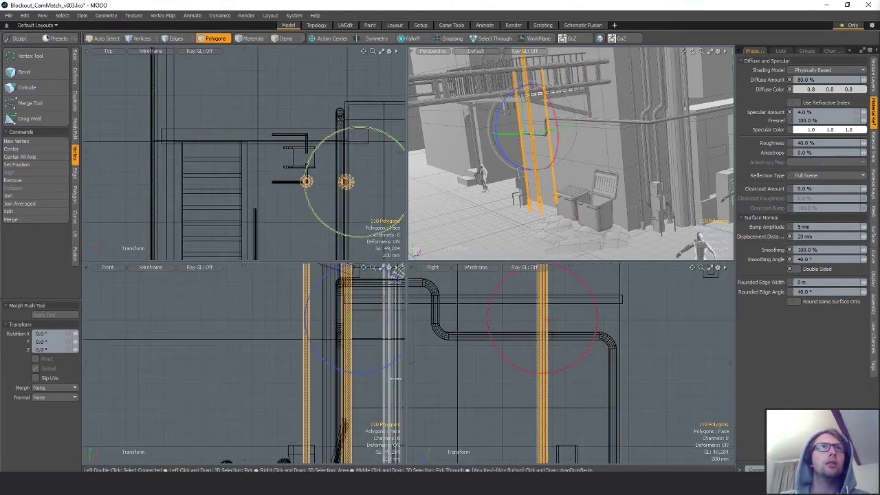
pyautogui.moveTo(321, 143); pyautogui.dragTo(400, 147)
pyautogui.press('w')
pyautogui.moveTo(374, 198); pyautogui.dragTo(341, 206)
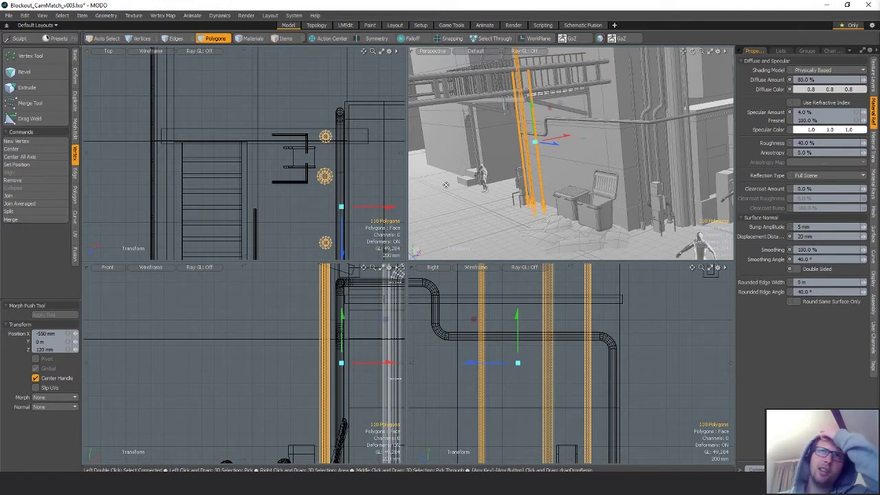
# Move the three rotated pipes 170 mm in X toward the wall and slide them along it in Z
pyautogui.keyDown('alt'); pyautogui.moveTo(575, 144); pyautogui.dragTo(578, 178); pyautogui.keyUp('alt')
pyautogui.keyDown('alt'); pyautogui.keyDown('shift'); pyautogui.moveTo(658, 187); pyautogui.dragTo(681, 197); pyautogui.keyUp('shift'); pyautogui.keyUp('alt')
pyautogui.keyDown('alt'); pyautogui.moveTo(581, 183); pyautogui.dragTo(599, 187); pyautogui.keyUp('alt')
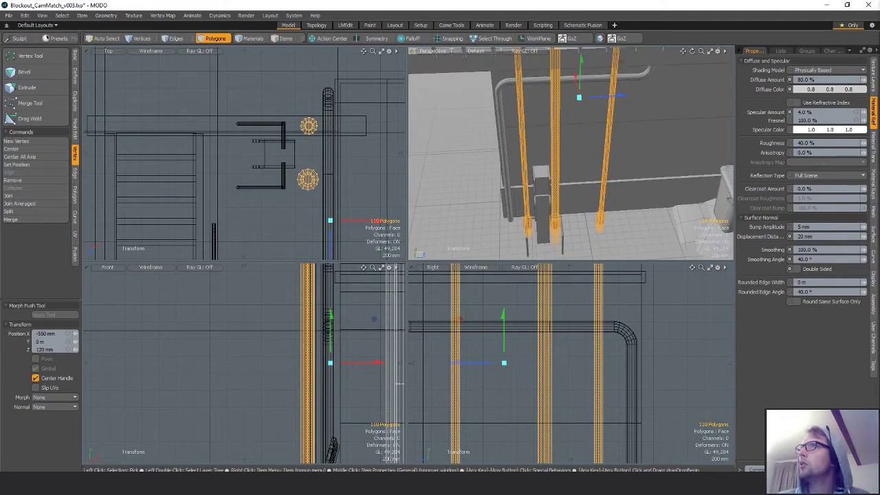
pyautogui.keyDown('alt'); pyautogui.moveTo(518, 169); pyautogui.dragTo(576, 161); pyautogui.keyUp('alt')
pyautogui.scroll(1, 340, 150)
pyautogui.keyDown('alt'); pyautogui.keyDown('shift'); pyautogui.moveTo(341, 150); pyautogui.dragTo(318, 149); pyautogui.keyUp('shift'); pyautogui.keyUp('alt')
pyautogui.press('space')
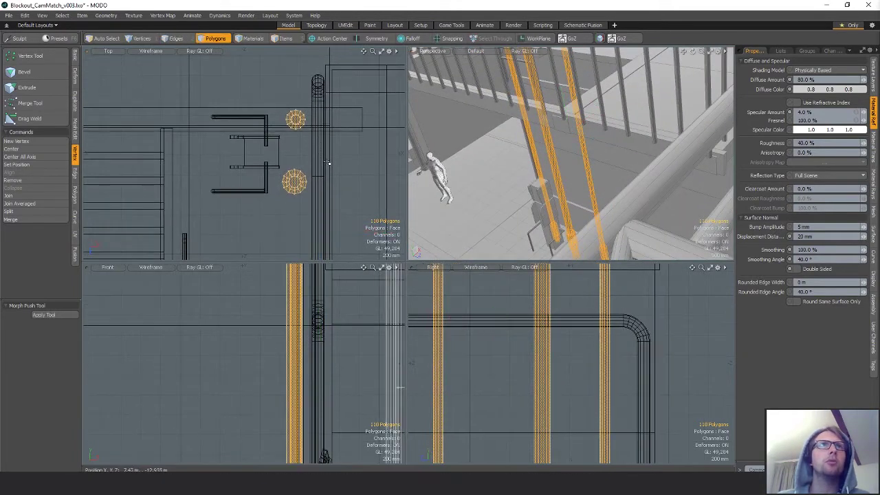
pyautogui.click(332, 118)
pyautogui.press('w')
pyautogui.scroll(-3, 336, 152)
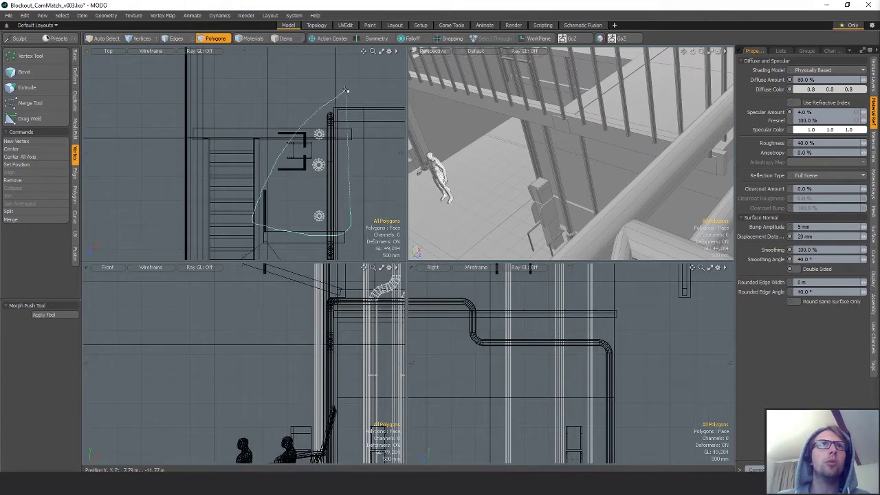
pyautogui.hotkey('ctrl', 'z')
pyautogui.scroll(4, 313, 146)
pyautogui.moveTo(389, 162); pyautogui.dragTo(391, 161)
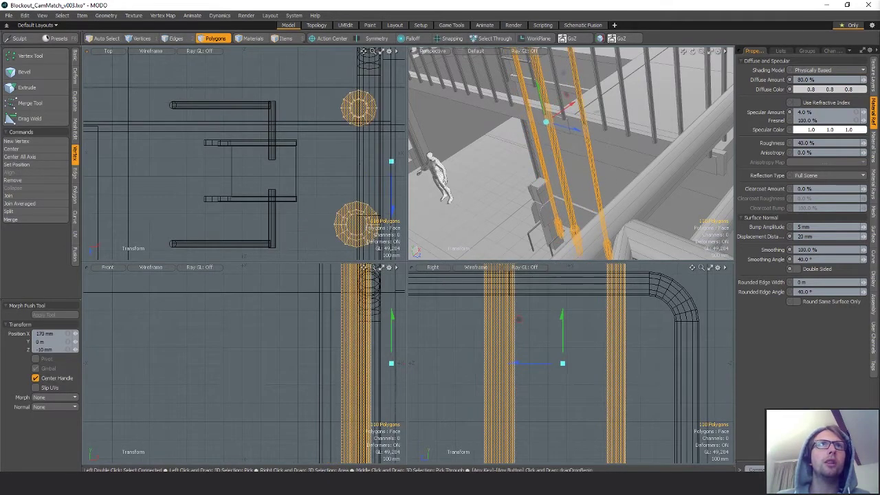
pyautogui.keyDown('alt'); pyautogui.moveTo(448, 181); pyautogui.dragTo(649, 180); pyautogui.keyUp('alt')
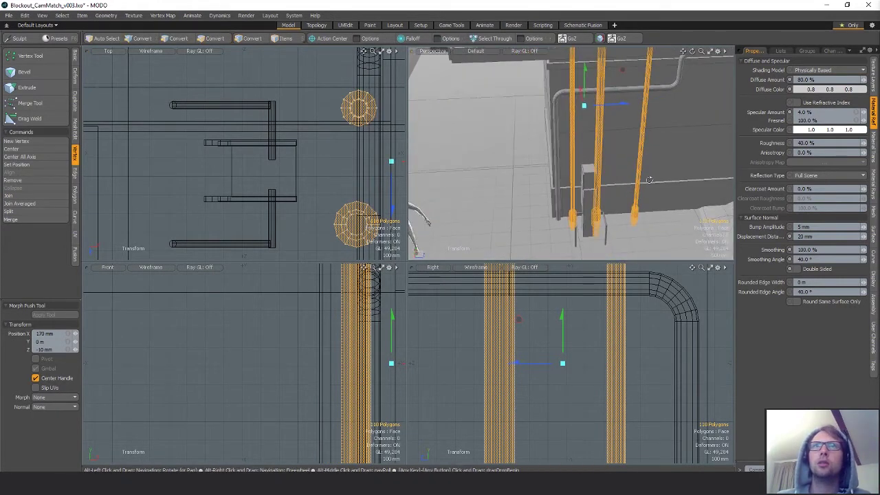
pyautogui.moveTo(623, 104); pyautogui.dragTo(614, 107)
pyautogui.press('space')
# Select the thick middle pipe of the duplicated set and move it along the wall closer to the thin pipe at the corner
pyautogui.moveTo(350, 139)
pyautogui.keyDown('alt'); pyautogui.keyDown('shift'); pyautogui.mouseDown()
pyautogui.moveTo(318, 156)
pyautogui.moveTo(316, 172)
pyautogui.mouseUp(); pyautogui.keyUp('shift'); pyautogui.keyUp('alt')
pyautogui.scroll(-3, 317, 172)
pyautogui.moveTo(306, 160)
pyautogui.mouseDown(button='right')
pyautogui.moveTo(320, 229)
pyautogui.moveTo(336, 217)
pyautogui.mouseUp(button='right')
pyautogui.keyDown('alt'); pyautogui.keyDown('shift'); pyautogui.moveTo(336, 217); pyautogui.dragTo(327, 170); pyautogui.keyUp('shift'); pyautogui.keyUp('alt')
pyautogui.press('w')
pyautogui.keyDown('alt'); pyautogui.keyDown('shift'); pyautogui.moveTo(297, 219); pyautogui.dragTo(302, 176); pyautogui.keyUp('shift'); pyautogui.keyUp('alt')
pyautogui.press('space')
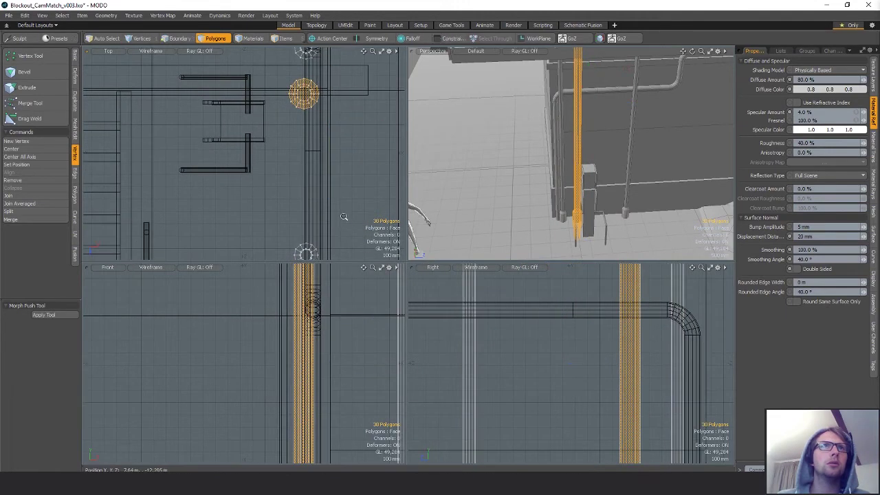
# Select the outlying thin pipe of the duplicated set and slide it along Z closer to the other two
pyautogui.keyDown('ctrl'); pyautogui.keyDown('alt'); pyautogui.moveTo(327, 213); pyautogui.dragTo(276, 229, button='right'); pyautogui.keyUp('alt'); pyautogui.keyUp('ctrl')
pyautogui.keyDown('ctrl'); pyautogui.keyDown('alt'); pyautogui.moveTo(339, 189); pyautogui.dragTo(249, 192); pyautogui.keyUp('alt'); pyautogui.keyUp('ctrl')
pyautogui.moveTo(305, 178); pyautogui.dragTo(372, 213, button='right')
pyautogui.scroll(-3, 371, 214)
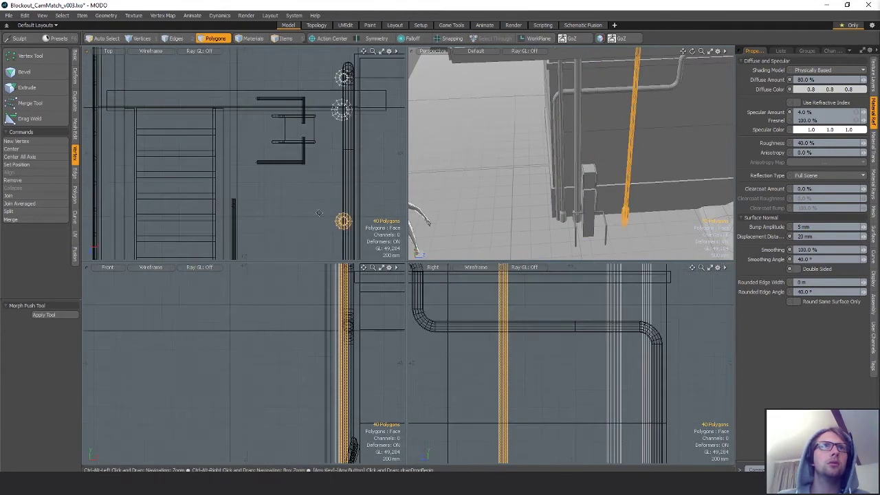
pyautogui.press('w')
pyautogui.moveTo(344, 250); pyautogui.dragTo(344, 198)
pyautogui.keyDown('alt'); pyautogui.keyDown('shift'); pyautogui.moveTo(365, 133); pyautogui.dragTo(358, 160); pyautogui.keyUp('shift'); pyautogui.keyUp('alt')
pyautogui.press('space')
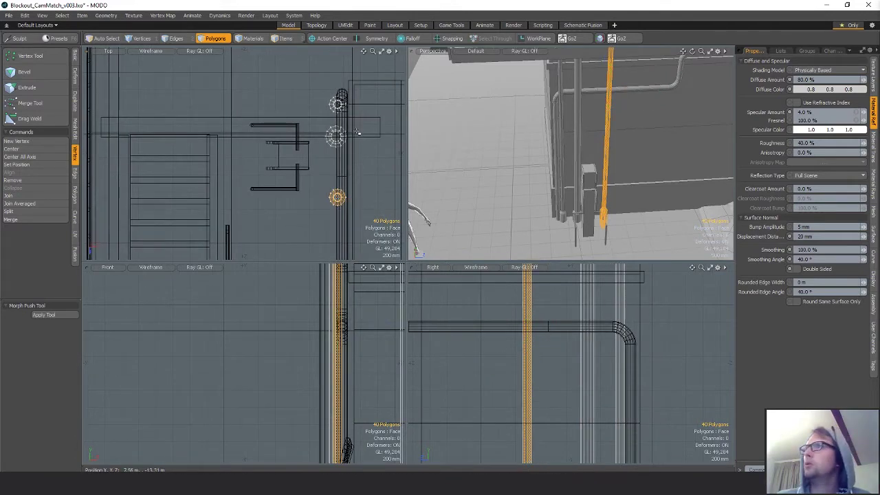
# Make the continuous bent wall pipe the active mesh item for component editing
pyautogui.click(390, 187)
pyautogui.keyDown('alt'); pyautogui.moveTo(576, 201); pyautogui.dragTo(558, 185); pyautogui.keyUp('alt')
pyautogui.press('5')
pyautogui.click(615, 84)
pyautogui.press('space')
pyautogui.scroll(-3, 330, 165)
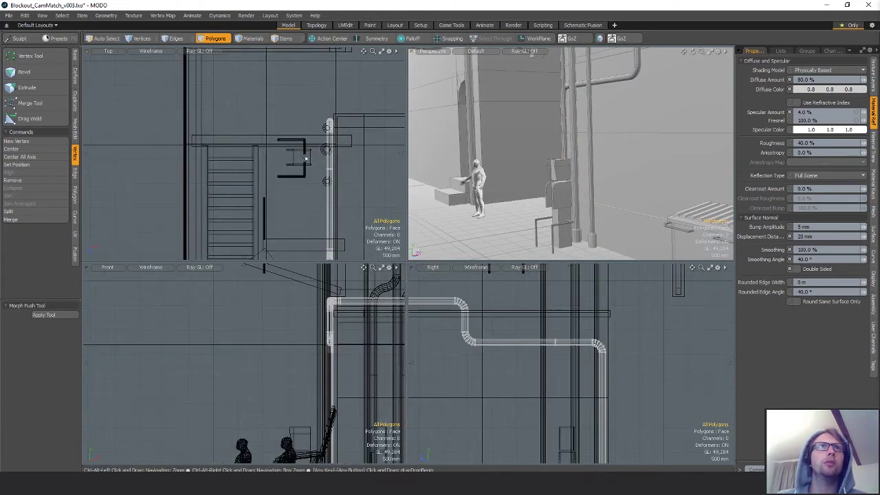
# Select the vertices of the bent pipe's runs along the side wall and move them outward in X, clear of the vertical pipes
pyautogui.press('space')
pyautogui.moveTo(343, 125); pyautogui.dragTo(333, 180, button='right')
pyautogui.keyDown('alt'); pyautogui.keyDown('shift'); pyautogui.moveTo(334, 180); pyautogui.dragTo(324, 141); pyautogui.keyUp('shift'); pyautogui.keyUp('alt')
pyautogui.scroll(-3, 327, 158)
pyautogui.keyDown('alt'); pyautogui.keyDown('shift'); pyautogui.moveTo(336, 202); pyautogui.dragTo(306, 142); pyautogui.keyUp('shift'); pyautogui.keyUp('alt')
pyautogui.moveTo(308, 141)
pyautogui.keyDown('shift'); pyautogui.mouseDown(button='right')
pyautogui.moveTo(280, 104)
pyautogui.moveTo(314, 131)
pyautogui.mouseUp(button='right'); pyautogui.keyUp('shift')
pyautogui.keyDown('alt'); pyautogui.keyDown('shift'); pyautogui.moveTo(343, 236); pyautogui.dragTo(332, 183); pyautogui.keyUp('shift'); pyautogui.keyUp('alt')
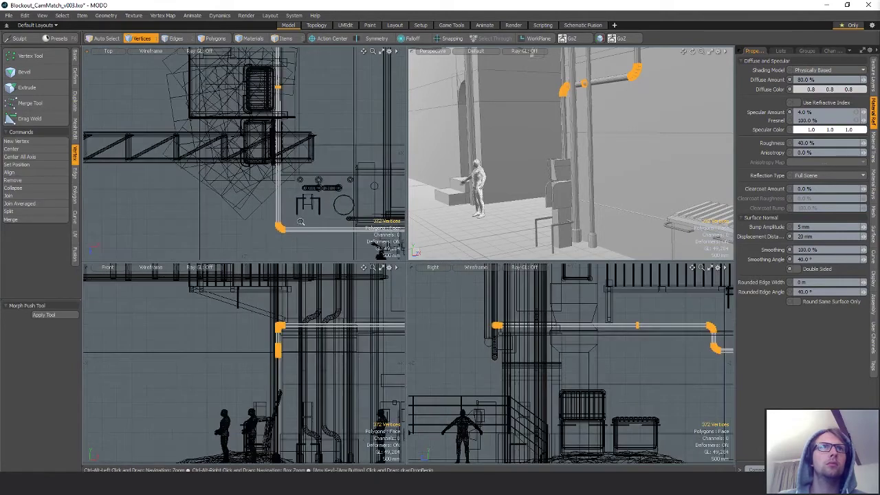
pyautogui.press('w')
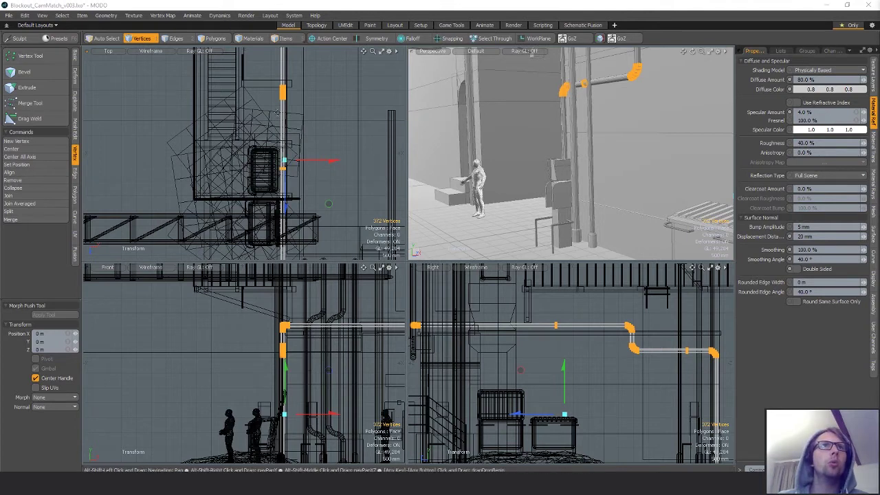
pyautogui.hotkey('shift', 'a')
pyautogui.press('space')
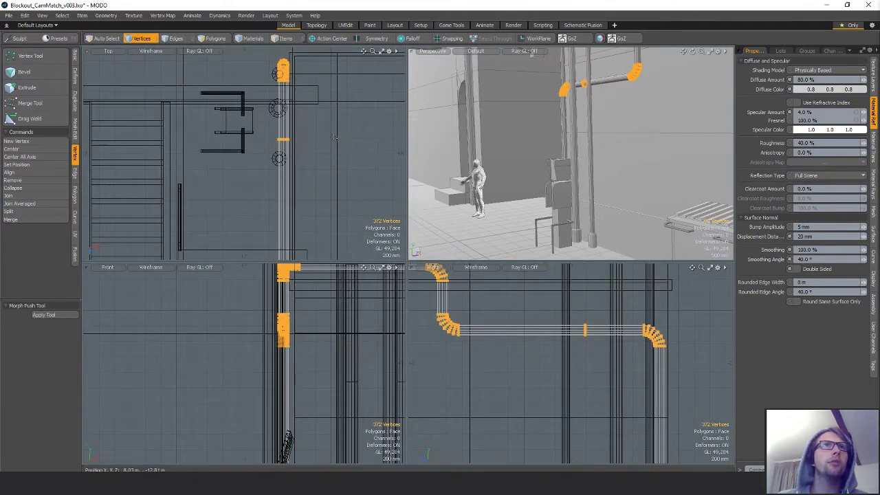
pyautogui.press('w')
pyautogui.moveTo(354, 142); pyautogui.dragTo(340, 142)
pyautogui.press('Escape')
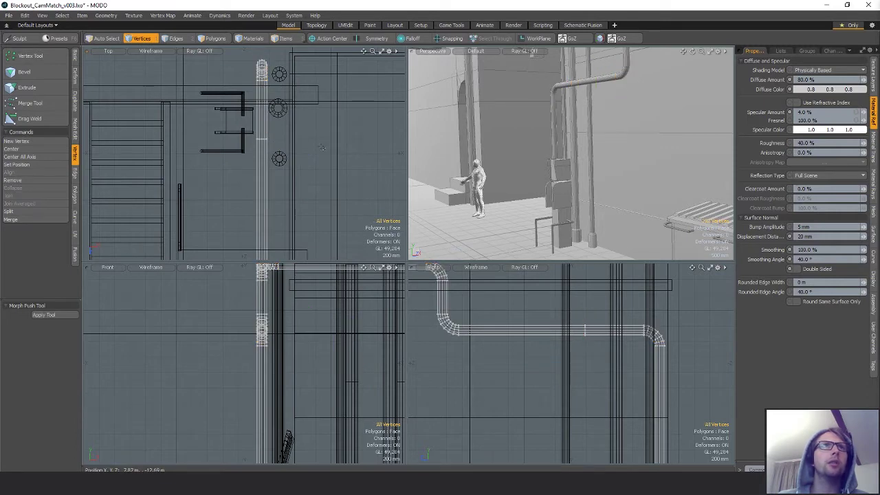
pyautogui.keyDown('alt'); pyautogui.moveTo(524, 164); pyautogui.dragTo(675, 159); pyautogui.keyUp('alt')
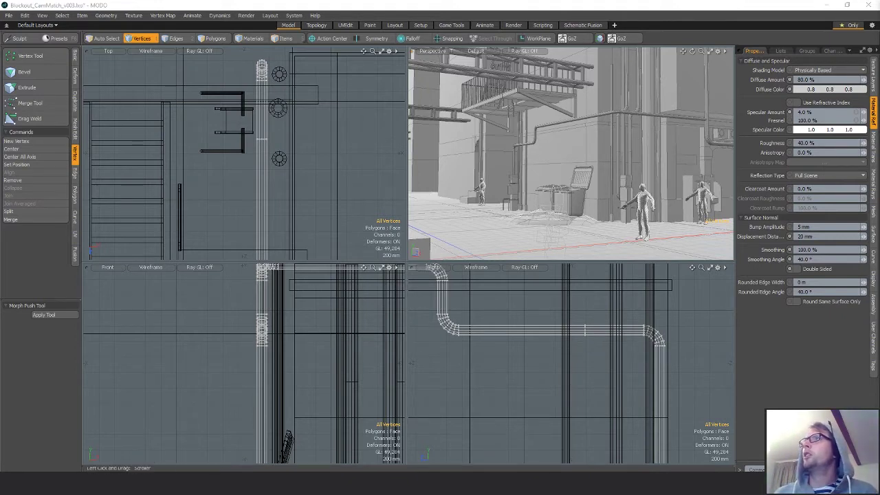
# Switch to the Chrome browser, enlarge its window, load artstation.com and open the account's own profile
pyautogui.moveTo(0, 39); pyautogui.dragTo(341, 39)
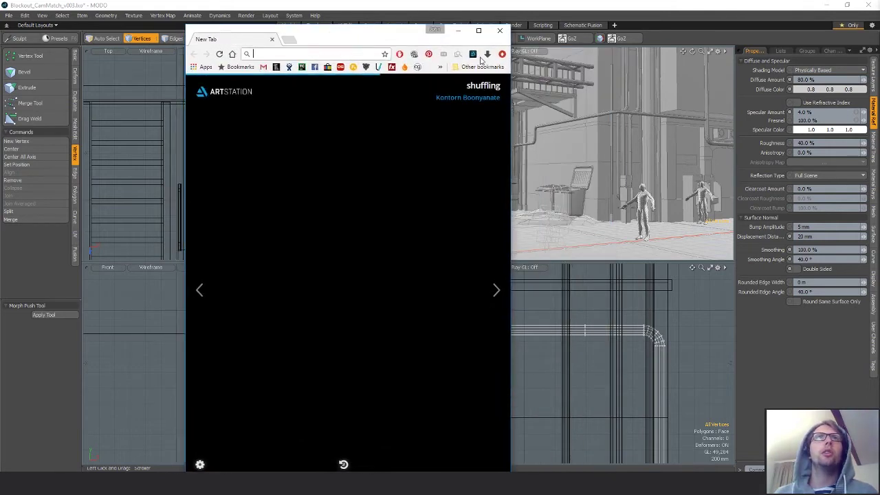
pyautogui.moveTo(508, 101); pyautogui.dragTo(710, 102)
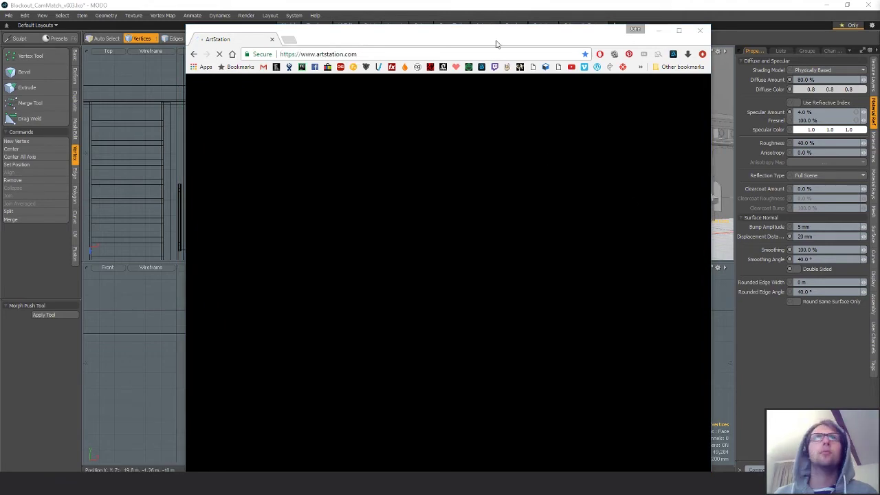
pyautogui.moveTo(496, 43); pyautogui.dragTo(510, 34)
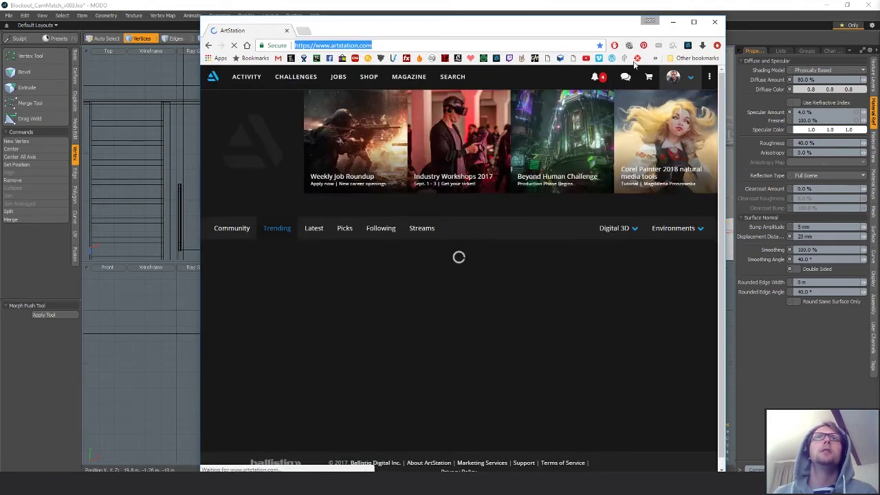
pyautogui.click(677, 76)
pyautogui.click(642, 98)
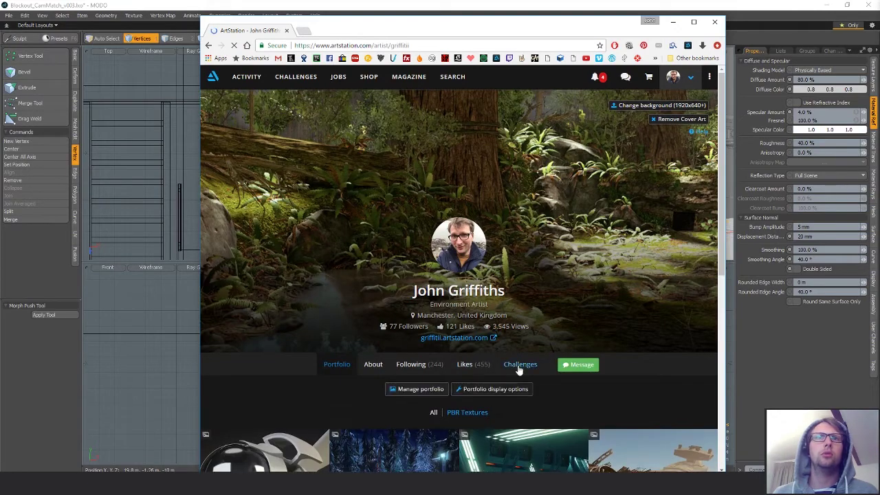
# Open the Beyond Human Game Environment/Level Art challenge from the profile's challenges and examine its title and details
pyautogui.click(518, 364)
pyautogui.scroll(-3, 516, 323)
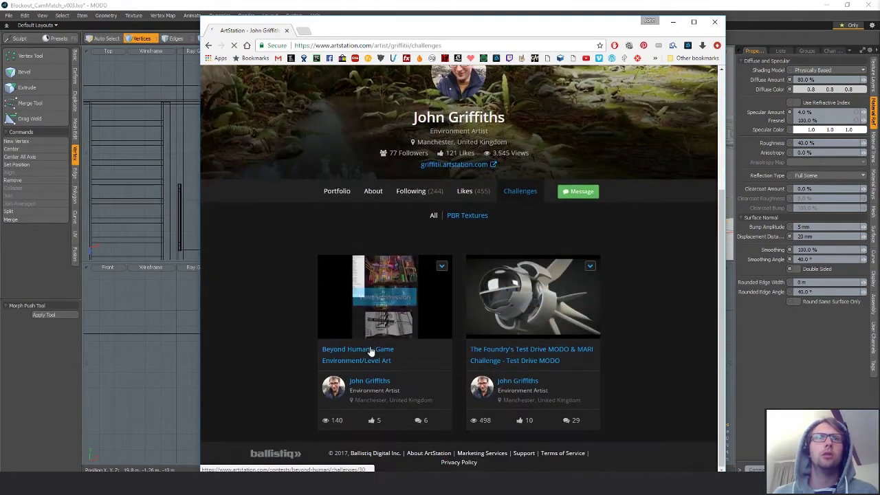
pyautogui.click(370, 351)
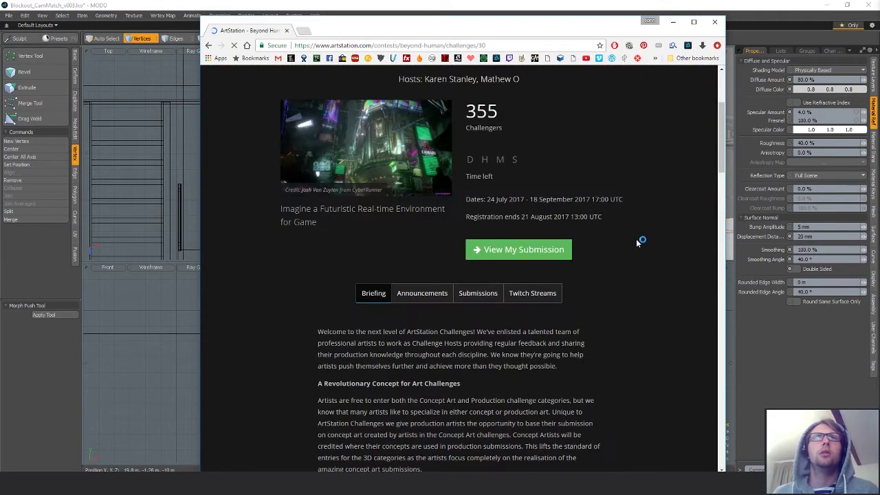
pyautogui.moveTo(323, 139); pyautogui.dragTo(592, 141)
pyautogui.moveTo(395, 123); pyautogui.dragTo(646, 141)
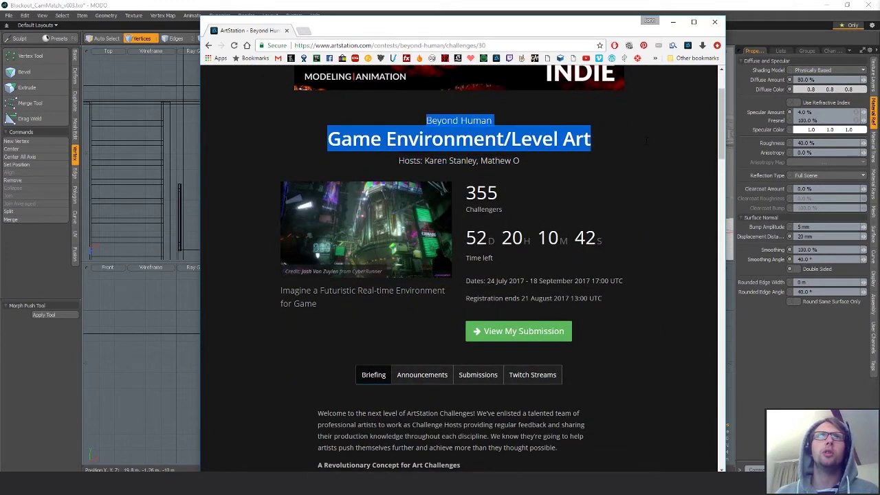
pyautogui.click(640, 178)
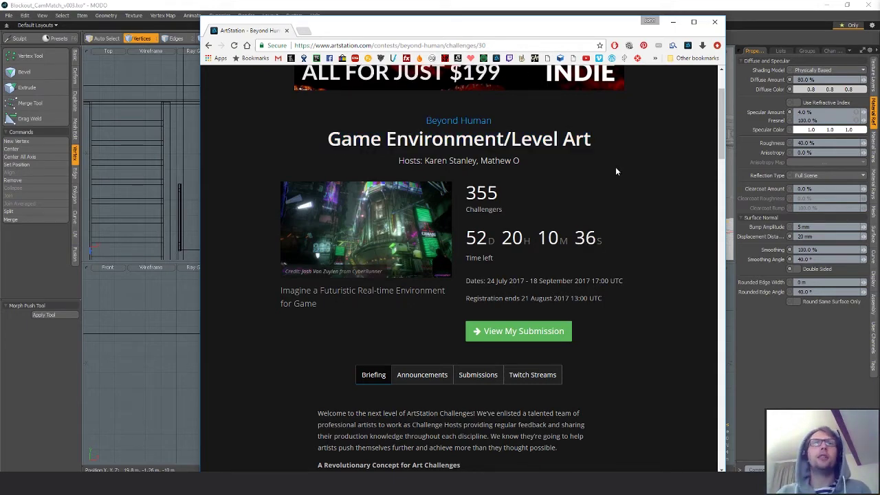
# Examine the challenge's briefing and submissions list, view another entrant's submission, and open the account's own submission
pyautogui.scroll(-2, 635, 302)
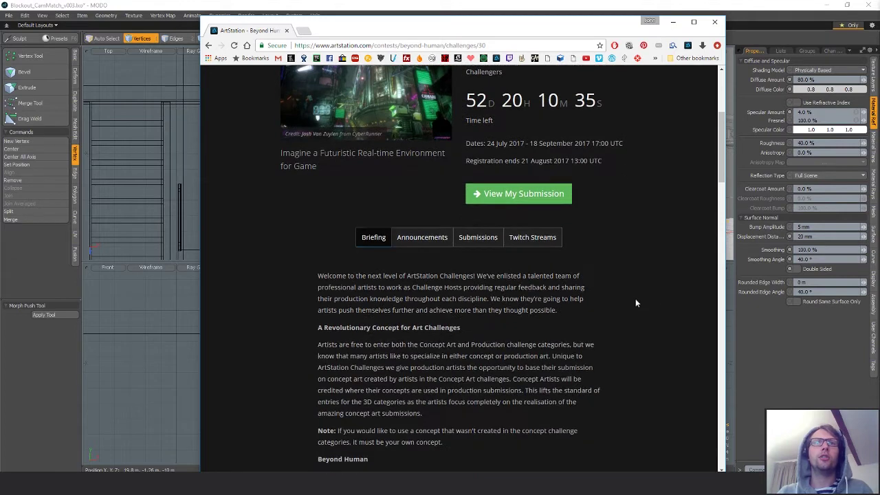
pyautogui.click(473, 239)
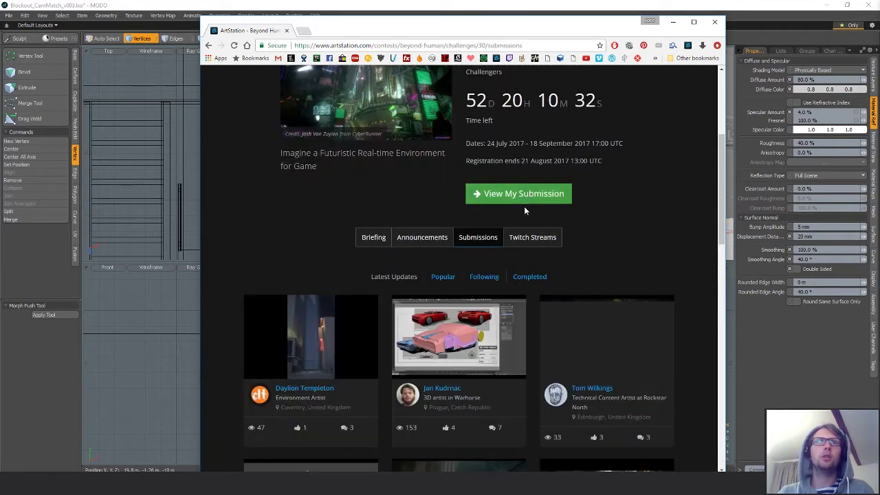
pyautogui.click(526, 194)
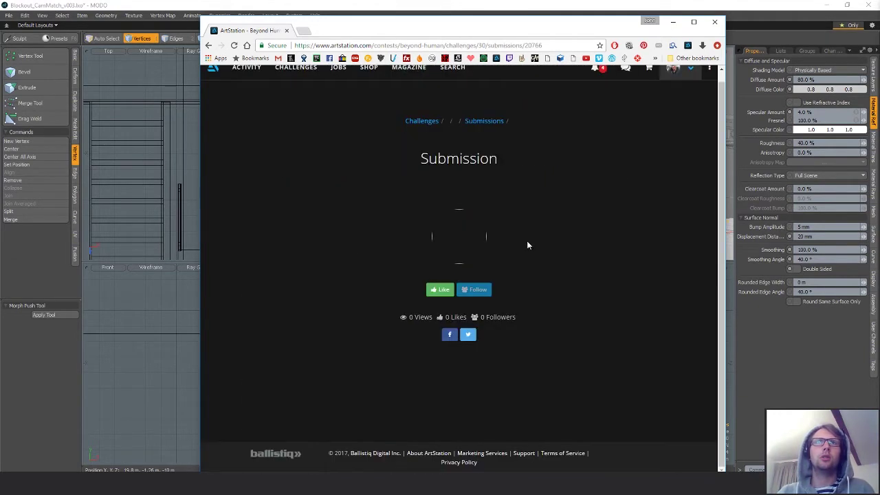
pyautogui.click(208, 45)
pyautogui.click(523, 299)
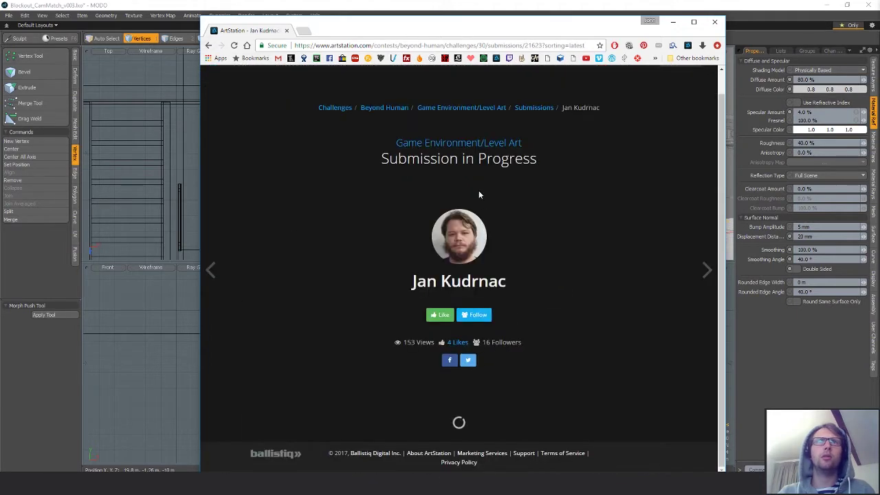
pyautogui.scroll(-3, 478, 191)
pyautogui.click(208, 45)
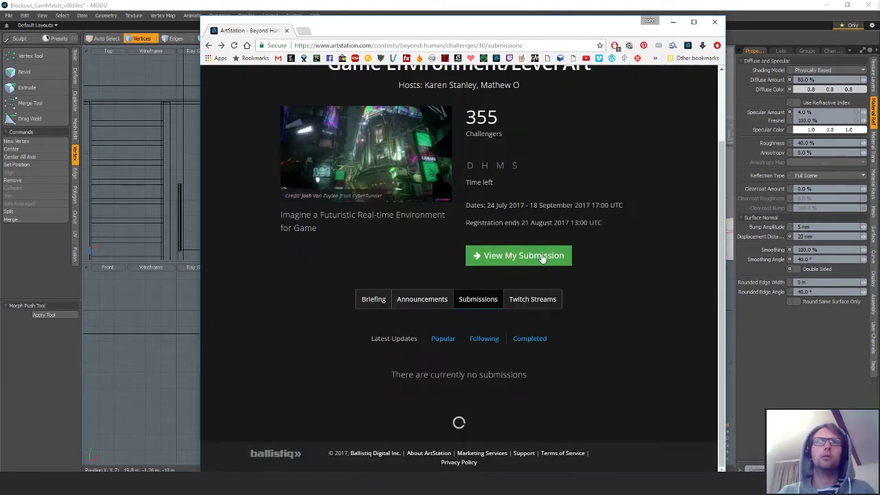
pyautogui.click(537, 194)
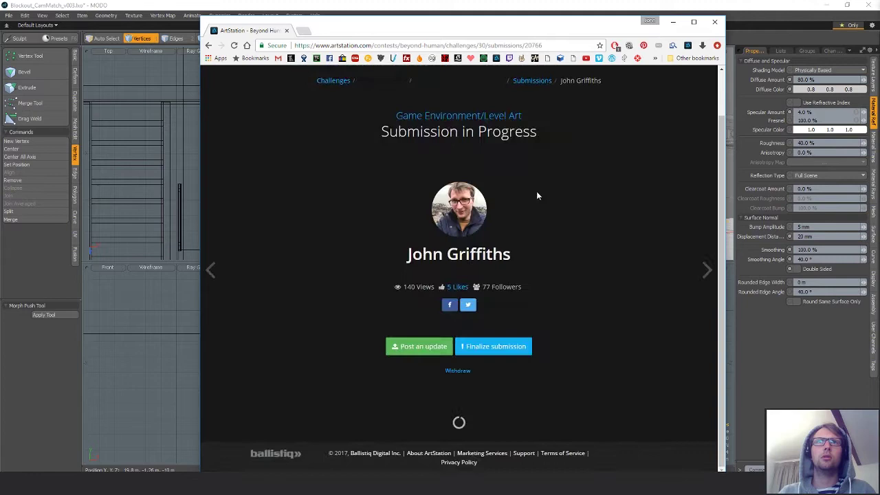
pyautogui.click(208, 45)
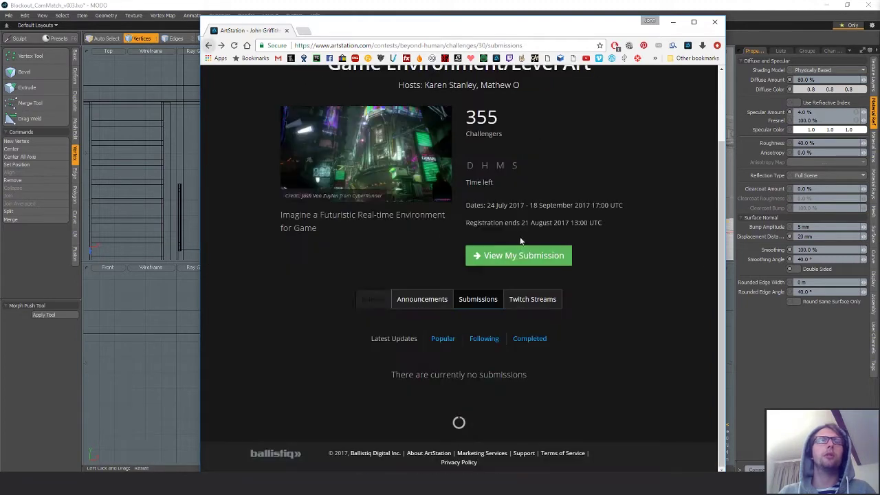
# Open the challenge's list of Twitch streams and examine the streaming entrants
pyautogui.click(540, 305)
pyautogui.scroll(-2, 558, 332)
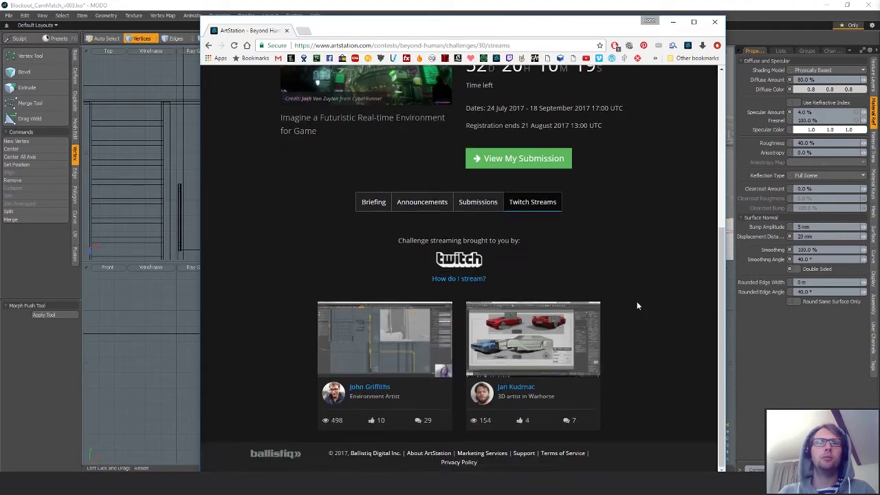
pyautogui.moveTo(535, 357)
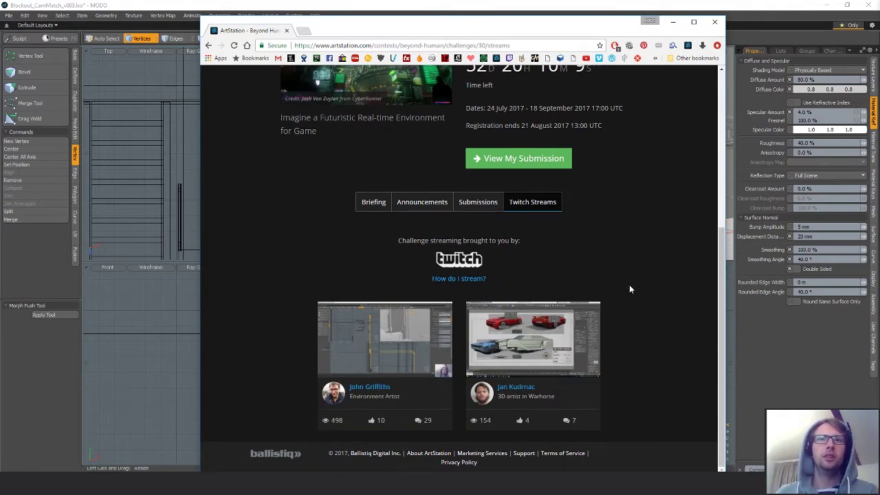
# Open the account's own submission from the streams list and examine its posts, including the concept image, paint-over and wireframe blockout images
pyautogui.click(366, 387)
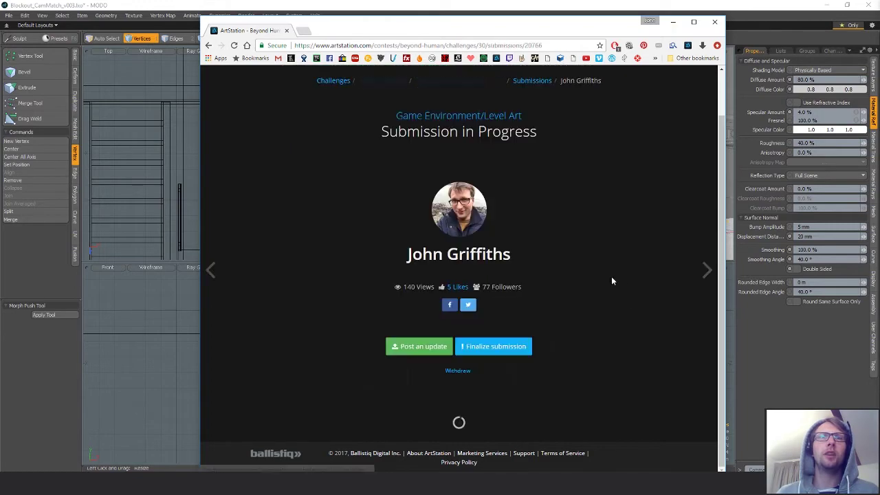
pyautogui.scroll(-6, 639, 283)
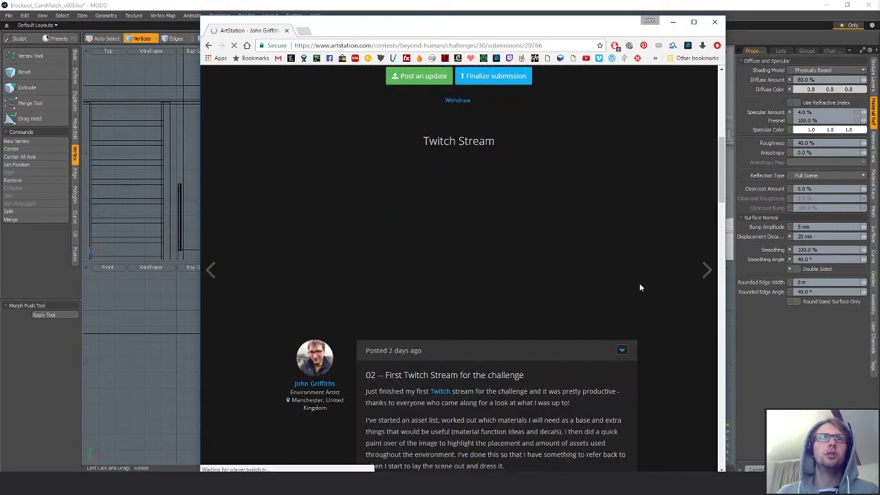
pyautogui.scroll(7, 643, 272)
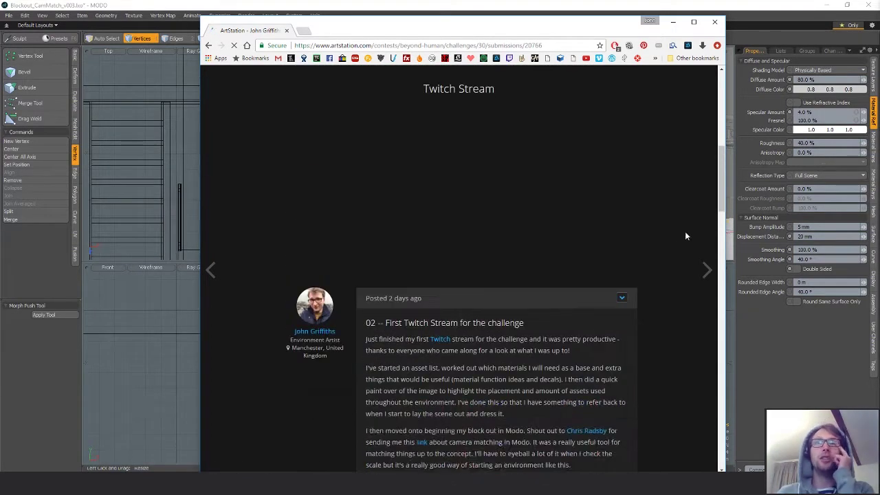
pyautogui.moveTo(721, 193); pyautogui.dragTo(731, 435)
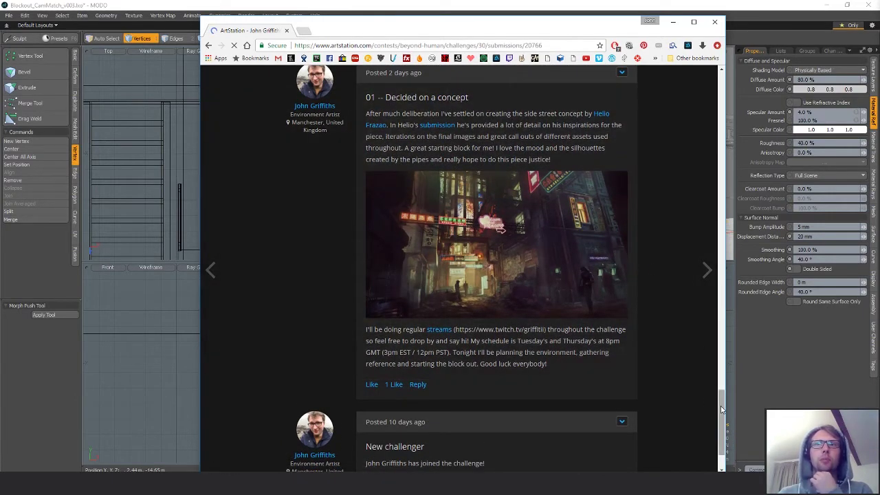
pyautogui.moveTo(721, 410); pyautogui.dragTo(731, 223)
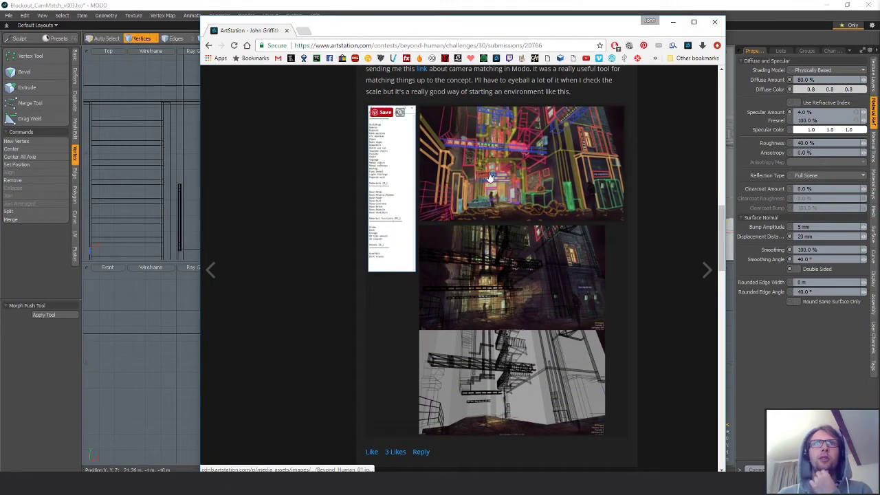
pyautogui.moveTo(587, 201)
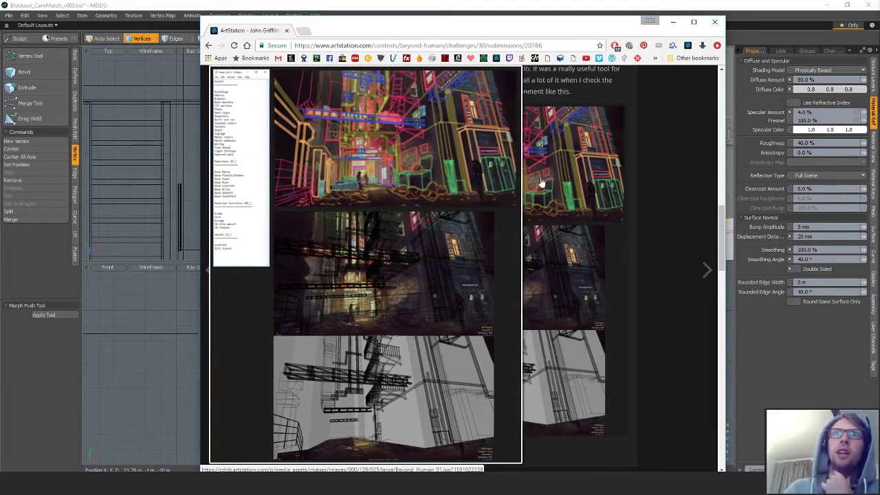
pyautogui.moveTo(522, 273)
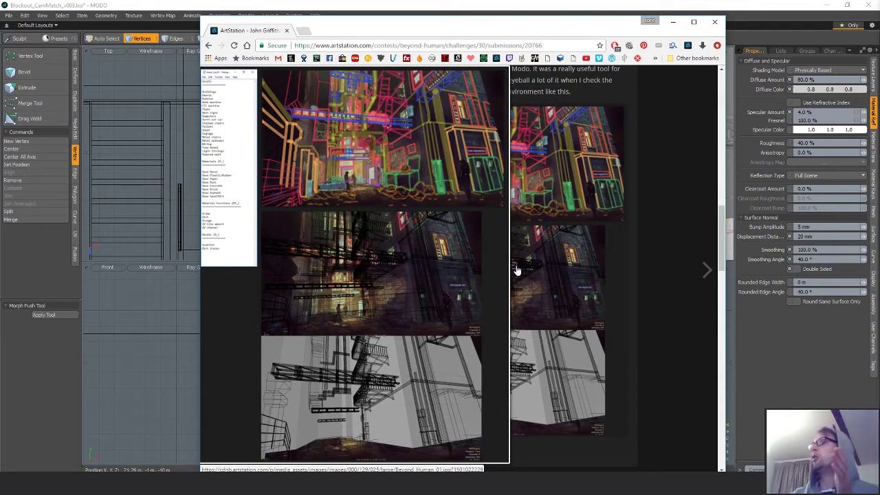
pyautogui.click(498, 226)
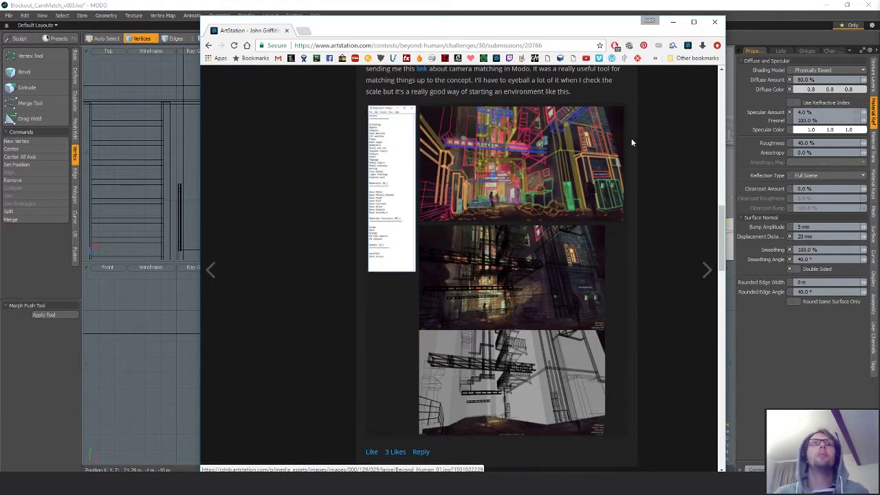
# Close the browser to return to MODO and leave the bent pipe, with the wall above the bins in view
pyautogui.click(714, 23)
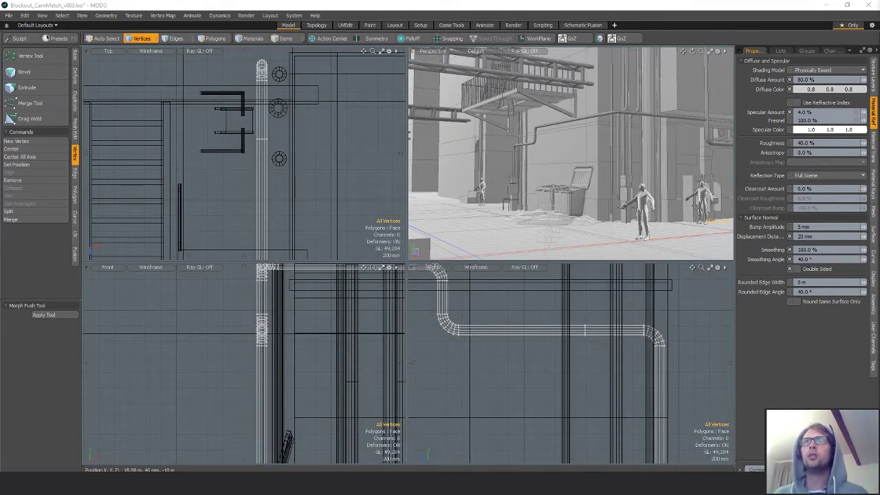
pyautogui.keyDown('alt'); pyautogui.moveTo(636, 185); pyautogui.dragTo(667, 184); pyautogui.keyUp('alt')
pyautogui.scroll(3, 571, 169)
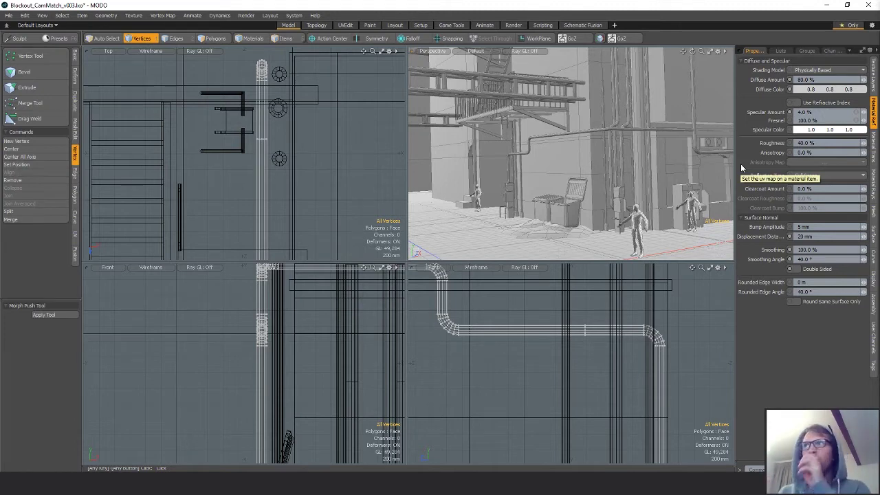
pyautogui.keyDown('alt'); pyautogui.moveTo(574, 138); pyautogui.dragTo(593, 183); pyautogui.keyUp('alt')
pyautogui.press('Escape')
# Add a unit cube and move it about 7 m in X and -4.6 m in Z, onto the ground beside the bins
pyautogui.click(76, 56)
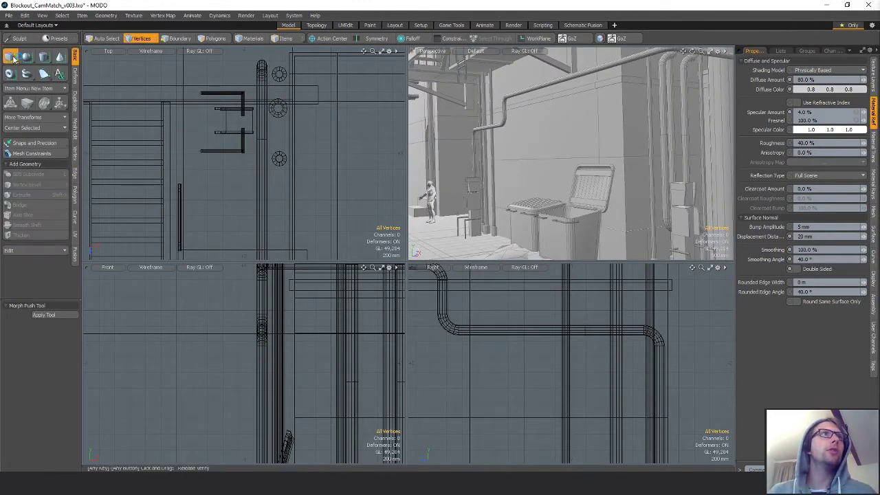
pyautogui.keyDown('shift'); pyautogui.click(9, 56); pyautogui.keyUp('shift')
pyautogui.keyDown('alt'); pyautogui.moveTo(573, 148); pyautogui.dragTo(529, 158); pyautogui.keyUp('alt')
pyautogui.keyDown('ctrl'); pyautogui.keyDown('alt'); pyautogui.moveTo(251, 146); pyautogui.dragTo(174, 146); pyautogui.keyUp('alt'); pyautogui.keyUp('ctrl')
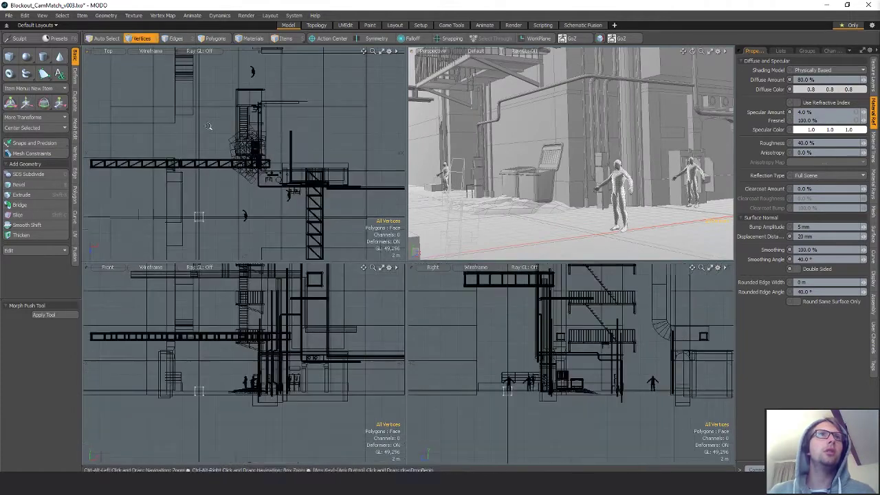
pyautogui.press('w')
pyautogui.scroll(3, 234, 196)
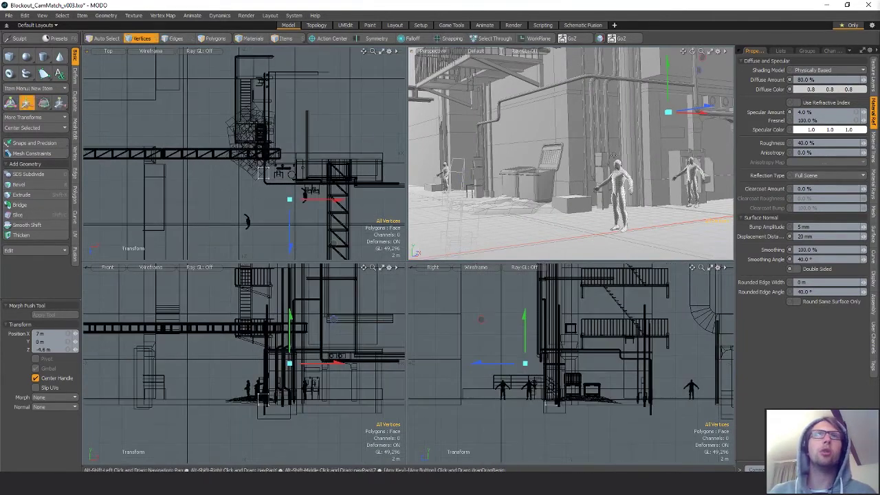
pyautogui.keyDown('ctrl'); pyautogui.keyDown('alt'); pyautogui.moveTo(581, 165); pyautogui.dragTo(658, 165); pyautogui.keyUp('alt'); pyautogui.keyUp('ctrl')
pyautogui.press('q')
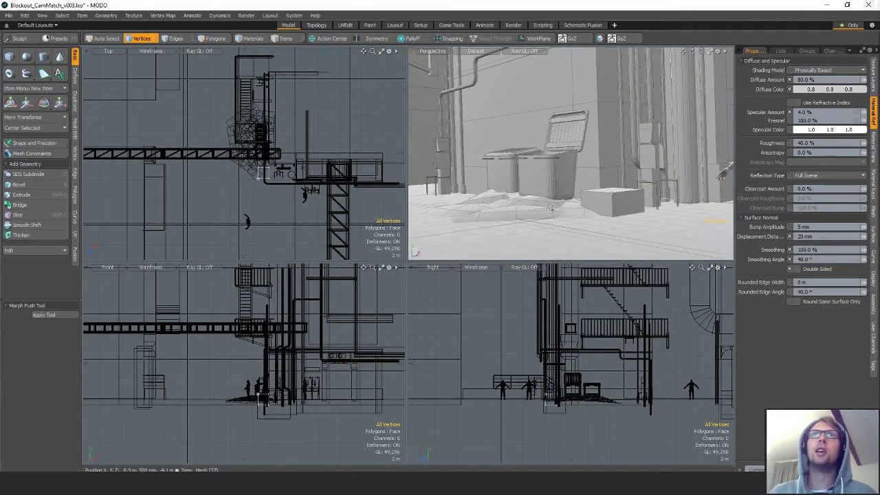
pyautogui.scroll(-2, 611, 323)
pyautogui.scroll(4, 283, 312)
pyautogui.press('w')
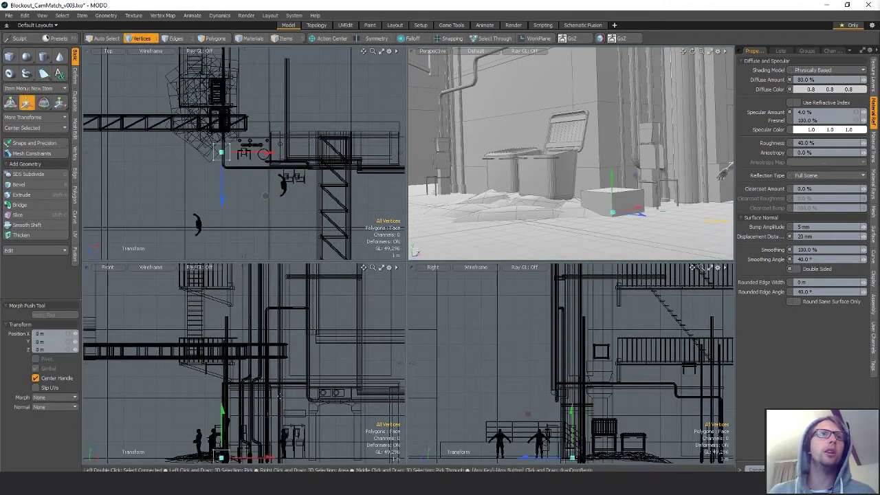
# Shape the cube into a thin square panel and move it along the side wall, about -1.57 m in Z
pyautogui.press('space')
pyautogui.keyDown('alt'); pyautogui.moveTo(583, 121); pyautogui.dragTo(617, 138); pyautogui.keyUp('alt')
pyautogui.press('space')
pyautogui.press('space')
pyautogui.click(612, 64)
pyautogui.hotkey('shift', 'a')
pyautogui.scroll(-3, 624, 170)
pyautogui.press('w')
pyautogui.press('space')
pyautogui.doubleClick(671, 131)
pyautogui.press('w')
pyautogui.moveTo(622, 181); pyautogui.dragTo(518, 183)
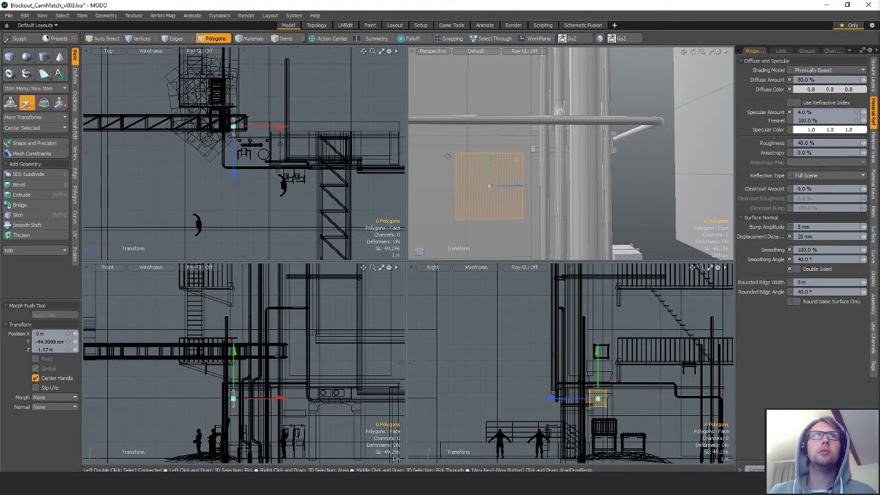
# Shift the panel in X so it sits against the side wall's surface
pyautogui.scroll(5, 230, 125)
pyautogui.moveTo(290, 150); pyautogui.dragTo(278, 150)
pyautogui.keyDown('alt'); pyautogui.moveTo(419, 158); pyautogui.dragTo(624, 125); pyautogui.keyUp('alt')
pyautogui.scroll(-5, 564, 172)
pyautogui.press('r')
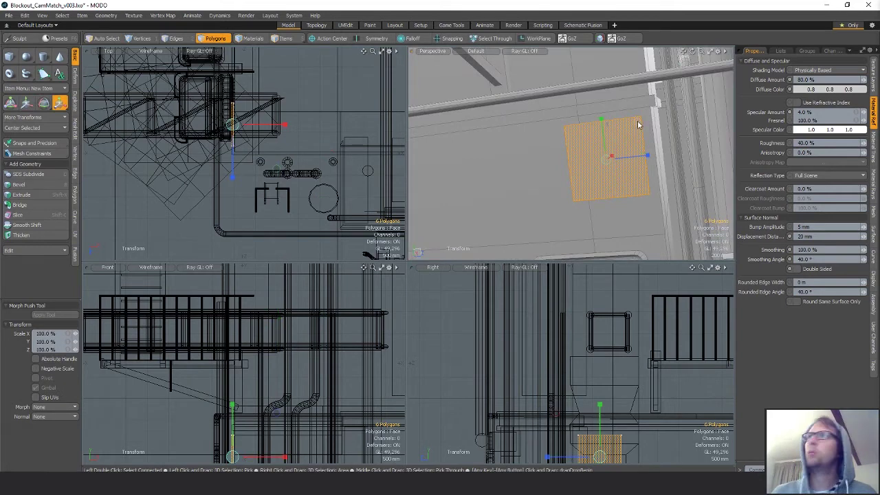
pyautogui.press('q')
pyautogui.keyDown('alt'); pyautogui.moveTo(637, 125); pyautogui.dragTo(643, 147); pyautogui.keyUp('alt')
# Add a horizontal loop slice around the panel, dividing its front into an upper and a lower face
pyautogui.click(637, 139)
pyautogui.keyDown('shift'); pyautogui.click(631, 140); pyautogui.keyUp('shift')
pyautogui.press('l')
pyautogui.hotkey('alt', 'c')
pyautogui.press('q')
# Reposition the sliced panel along the side wall and lower it to sit above the open bin
pyautogui.scroll(-4, 660, 123)
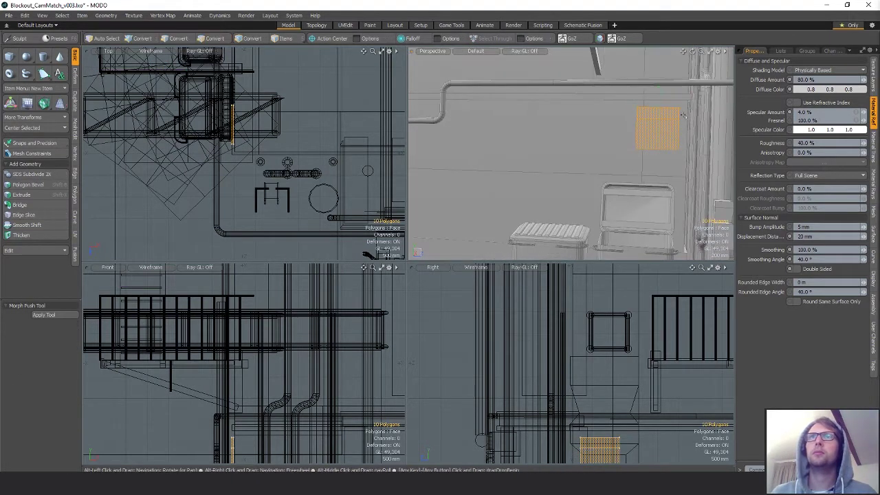
pyautogui.press('w')
pyautogui.moveTo(683, 97); pyautogui.dragTo(664, 97)
pyautogui.moveTo(630, 130); pyautogui.dragTo(631, 130)
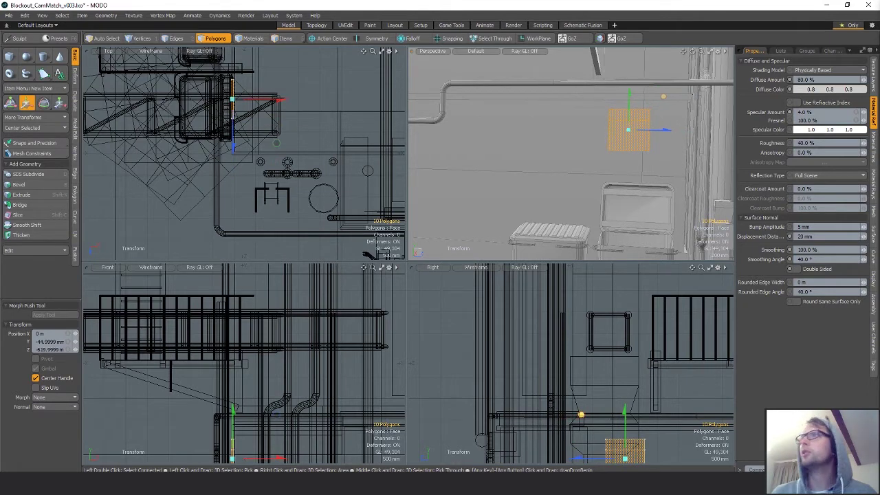
pyautogui.moveTo(663, 96); pyautogui.dragTo(664, 98)
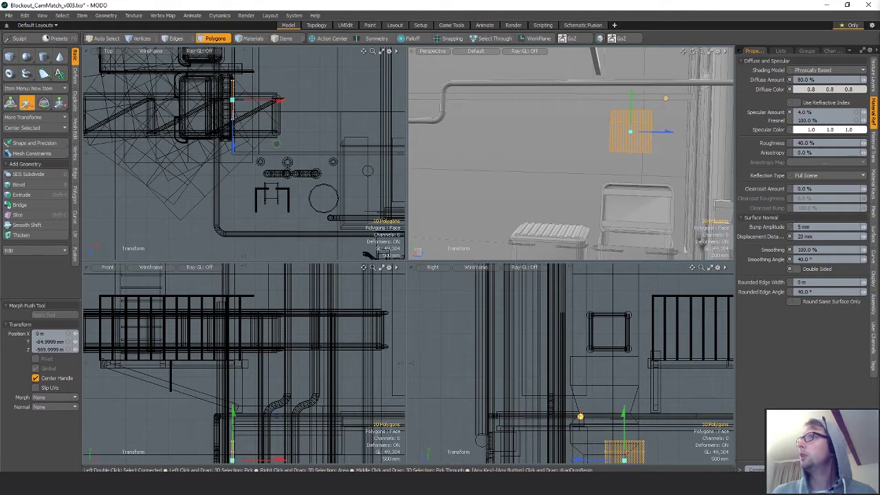
pyautogui.moveTo(629, 131); pyautogui.dragTo(630, 144)
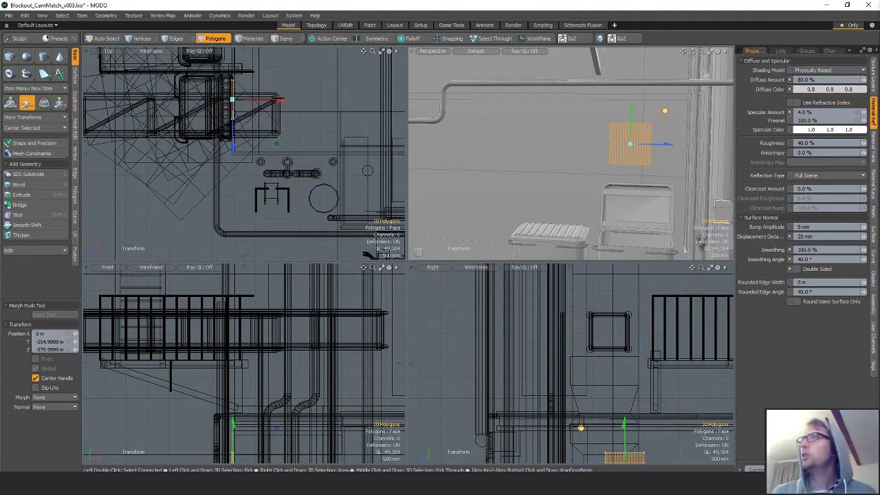
pyautogui.moveTo(665, 110); pyautogui.dragTo(646, 131)
# Select the panel's two front polygons and adjust their depth from the wall
pyautogui.scroll(-3, 611, 123)
pyautogui.press('q')
pyautogui.click(615, 123)
pyautogui.click(644, 131)
pyautogui.hotkey('shift', 'a')
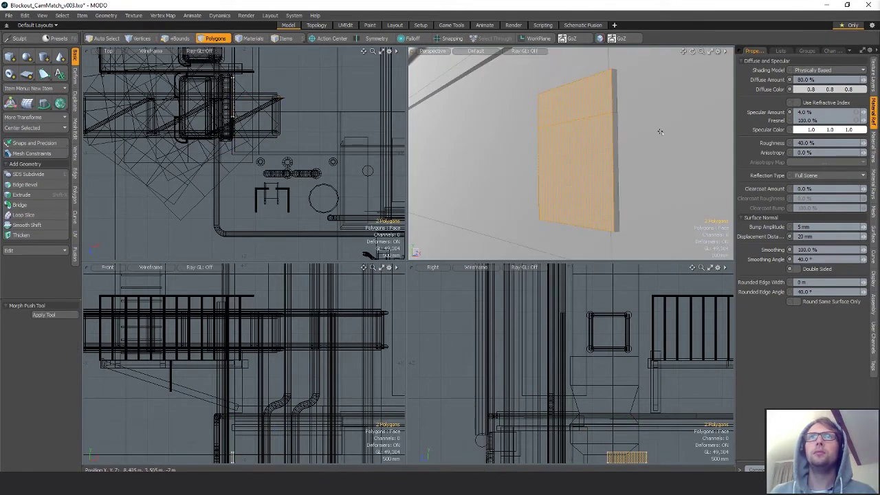
pyautogui.press('w')
pyautogui.moveTo(605, 155); pyautogui.dragTo(586, 125)
pyautogui.press('q')
# Select all of the panel's polygons and raise the panel 50 mm in Y
pyautogui.click(622, 140)
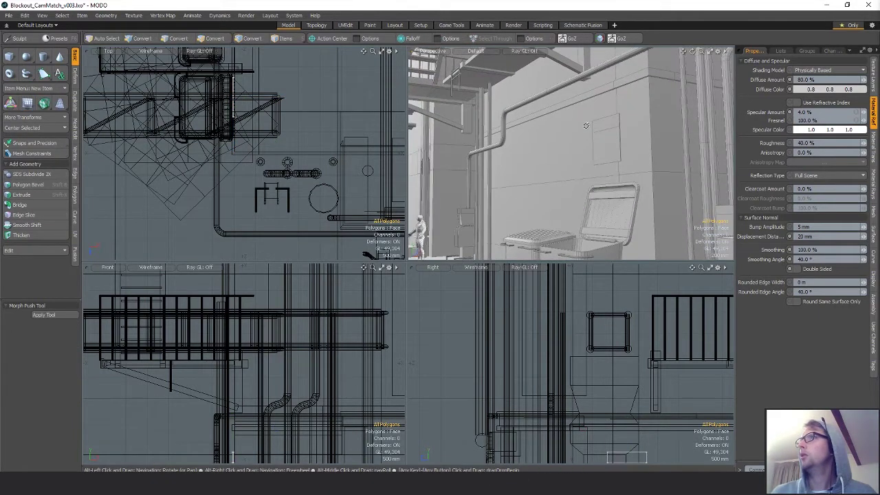
pyautogui.press('3')
pyautogui.click(597, 130)
pyautogui.press('w')
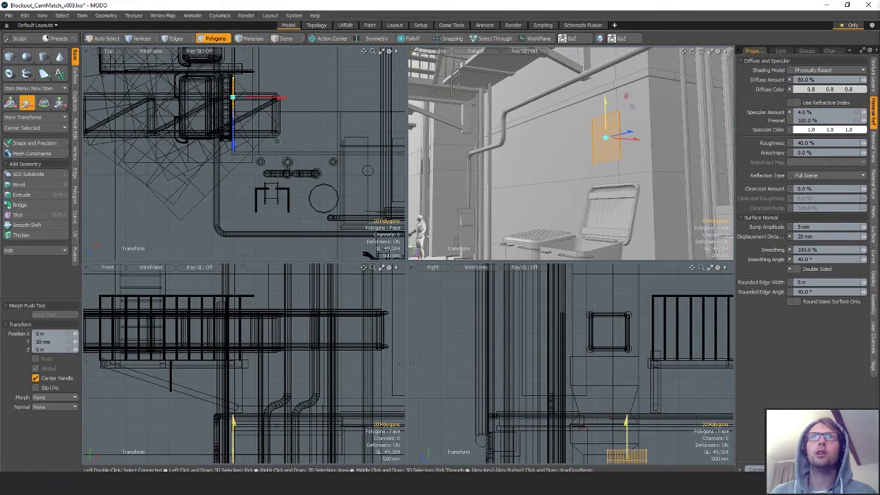
pyautogui.press('space')
# Duplicate the wall panel's lower front polygon and move the copy sideways along the wall
pyautogui.keyDown('alt'); pyautogui.moveTo(609, 139); pyautogui.dragTo(662, 143); pyautogui.keyUp('alt')
pyautogui.press('w')
pyautogui.press('space')
pyautogui.click(617, 144)
pyautogui.press('w')
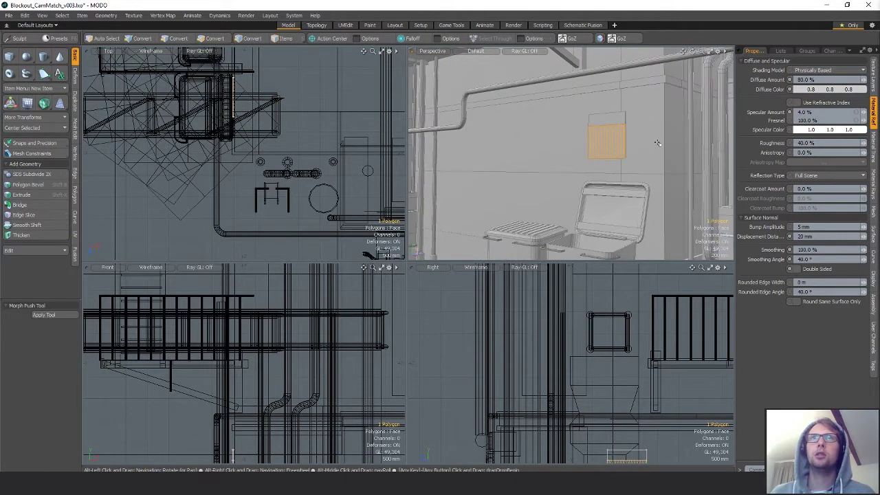
pyautogui.press('space')
pyautogui.press('w')
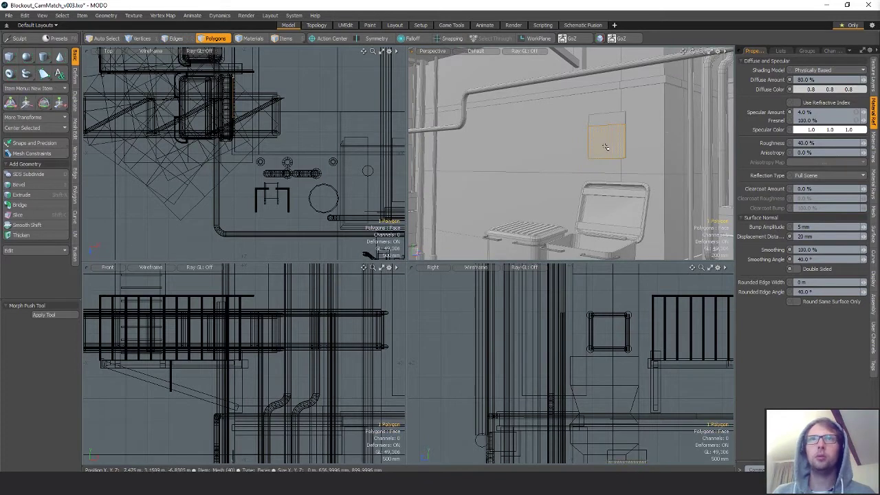
pyautogui.moveTo(638, 143); pyautogui.dragTo(568, 144)
# Select the four border edges of the copied polygon and extend them towards the wall to give it depth
pyautogui.press('space')
pyautogui.press('space')
pyautogui.press('space')
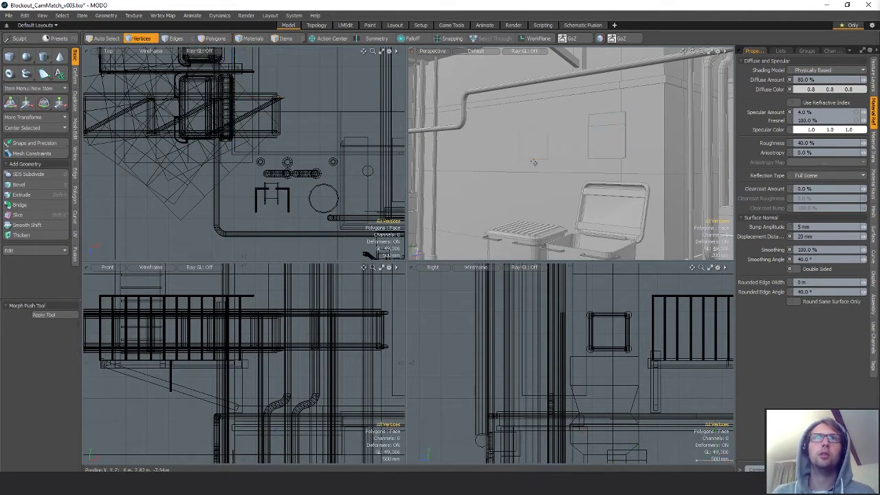
pyautogui.doubleClick(534, 159)
pyautogui.hotkey('ctrl', '2')
pyautogui.click(606, 160)
pyautogui.hotkey('shift', 'a')
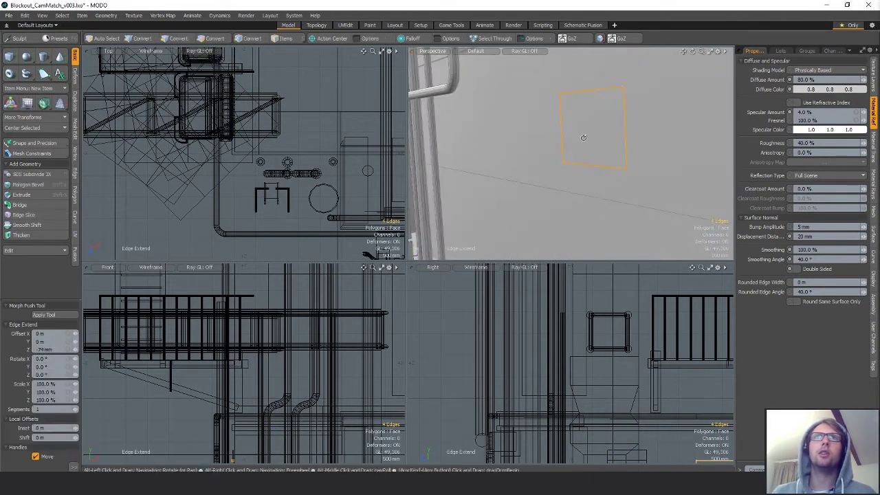
pyautogui.moveTo(625, 126); pyautogui.dragTo(706, 121)
pyautogui.press('space')
# Select all five polygons of the new panel and scale it to about 280% in Y and Z
pyautogui.scroll(-5, 607, 147)
pyautogui.press('space')
pyautogui.doubleClick(602, 139)
pyautogui.hotkey('shift', 'a')
pyautogui.press('y')
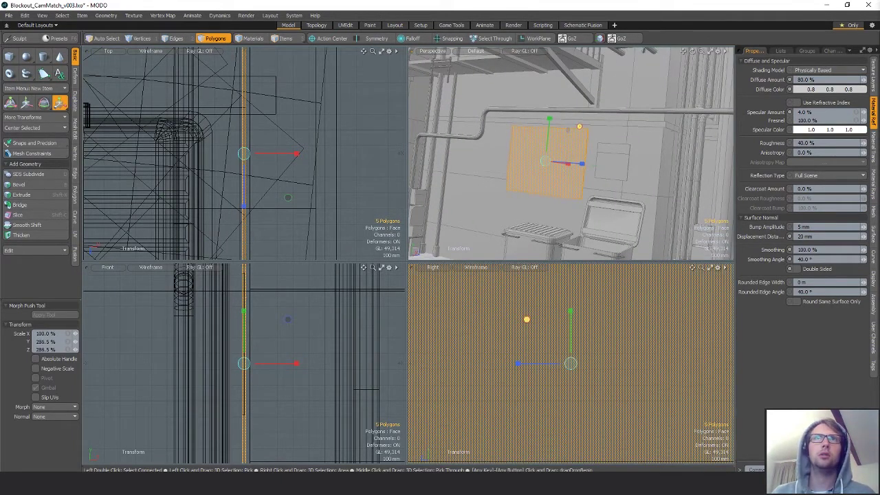
# Widen the new panel, position it along the wall beside the smaller one, and stretch its height to 107.5%
pyautogui.moveTo(550, 131); pyautogui.dragTo(638, 186)
pyautogui.keyDown('alt'); pyautogui.keyDown('shift'); pyautogui.moveTo(587, 214); pyautogui.dragTo(597, 190); pyautogui.keyUp('shift'); pyautogui.keyUp('alt')
pyautogui.press('w')
pyautogui.moveTo(621, 159); pyautogui.dragTo(568, 181)
pyautogui.press('r')
pyautogui.press('w')
pyautogui.press('r')
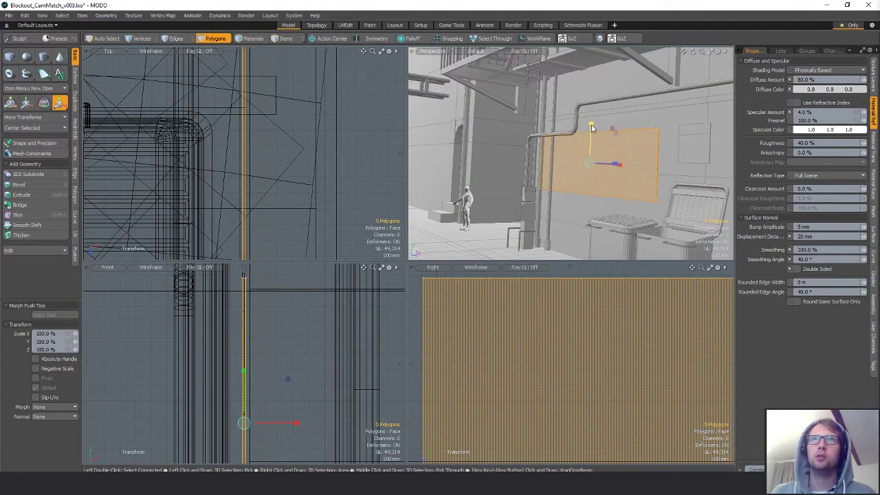
pyautogui.moveTo(591, 124); pyautogui.dragTo(591, 120)
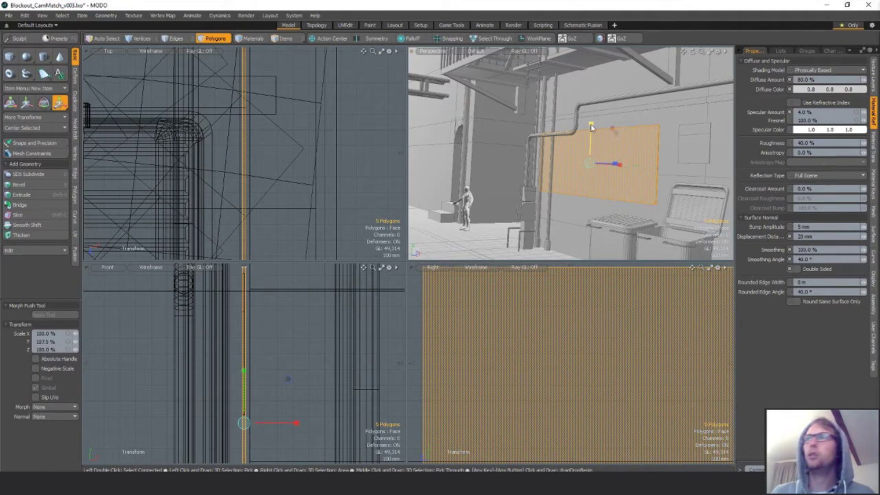
pyautogui.keyDown('alt'); pyautogui.keyDown('shift'); pyautogui.moveTo(627, 208); pyautogui.dragTo(612, 162); pyautogui.keyUp('shift'); pyautogui.keyUp('alt')
# Move the new panel's four bottom vertices down 860 mm so it reaches behind the bins
pyautogui.press('1')
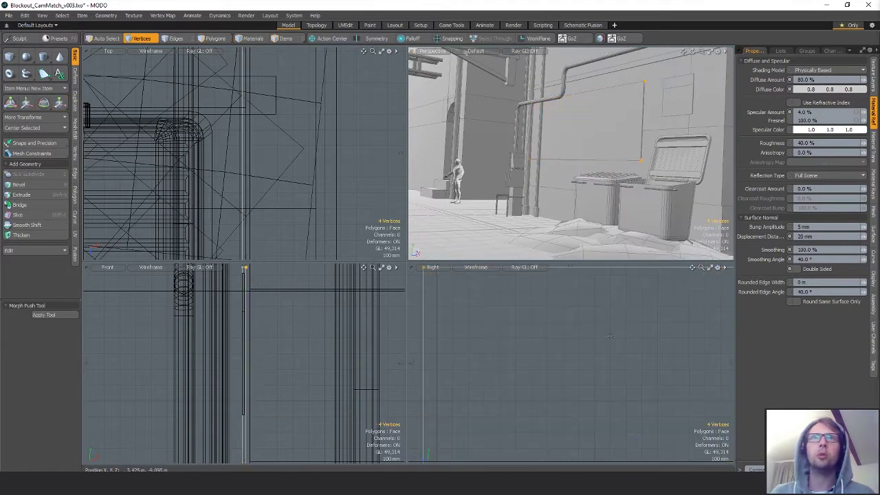
pyautogui.press('w')
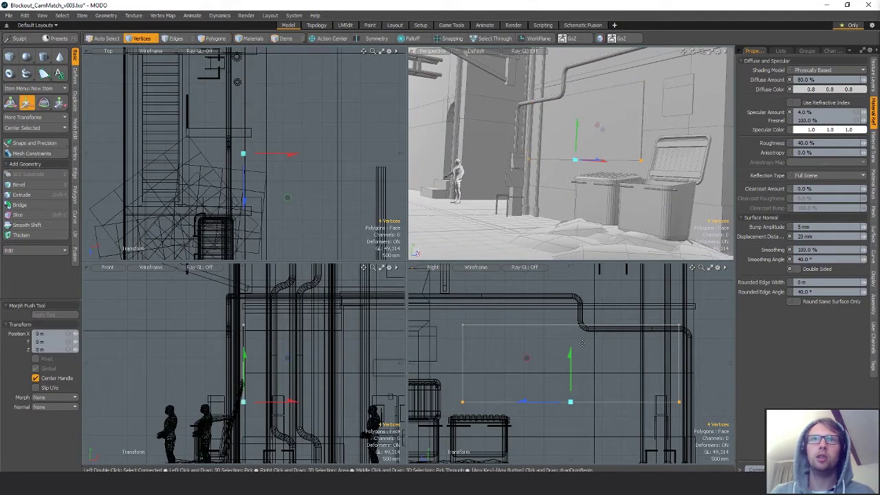
pyautogui.moveTo(570, 356); pyautogui.dragTo(570, 390)
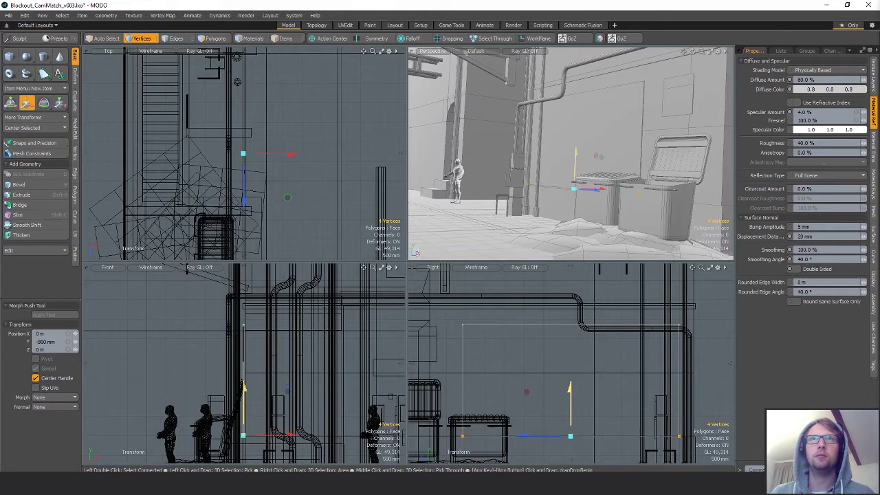
pyautogui.press('q')
# Examine the side wall, new panel and bins from several distances and angles
pyautogui.keyDown('alt'); pyautogui.moveTo(576, 153); pyautogui.dragTo(569, 180); pyautogui.keyUp('alt')
pyautogui.keyDown('ctrl'); pyautogui.keyDown('alt'); pyautogui.moveTo(569, 180); pyautogui.dragTo(610, 181); pyautogui.keyUp('alt'); pyautogui.keyUp('ctrl')
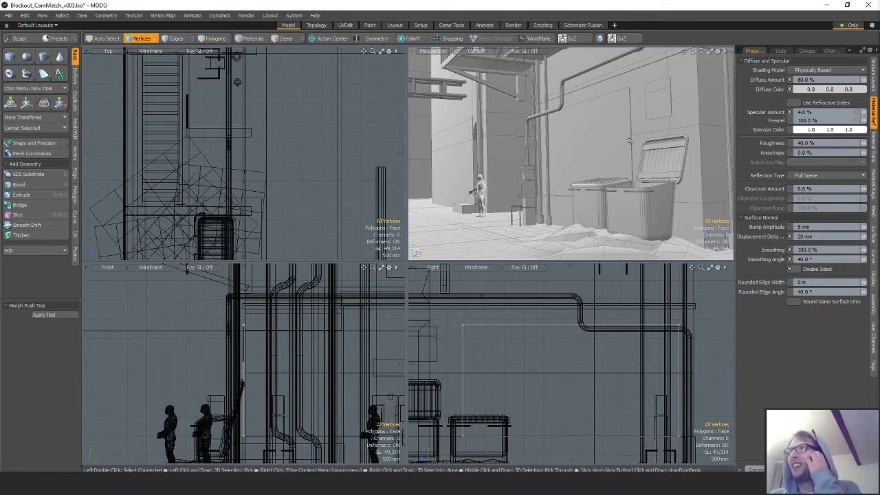
pyautogui.moveTo(654, 144)
pyautogui.keyDown('alt'); pyautogui.mouseDown()
pyautogui.moveTo(661, 145)
pyautogui.moveTo(644, 144)
pyautogui.mouseUp(); pyautogui.keyUp('alt')
pyautogui.scroll(-3, 647, 145)
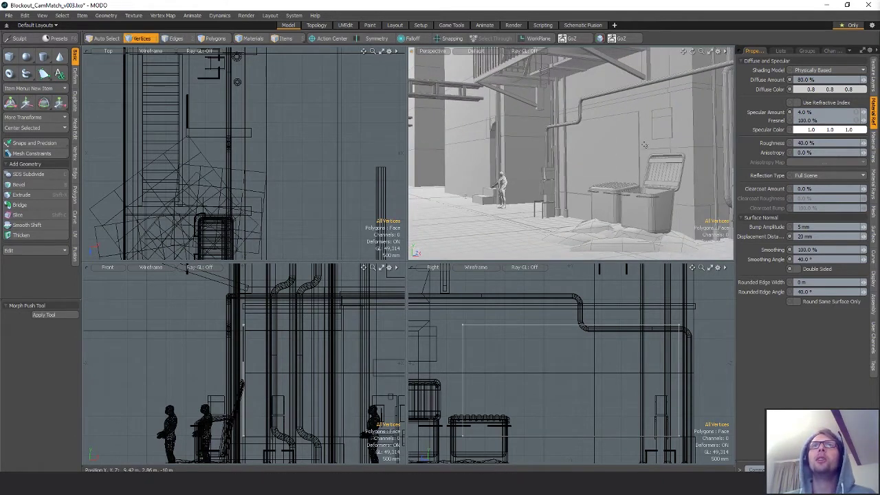
pyautogui.keyDown('alt'); pyautogui.moveTo(631, 176); pyautogui.dragTo(604, 193); pyautogui.keyUp('alt')
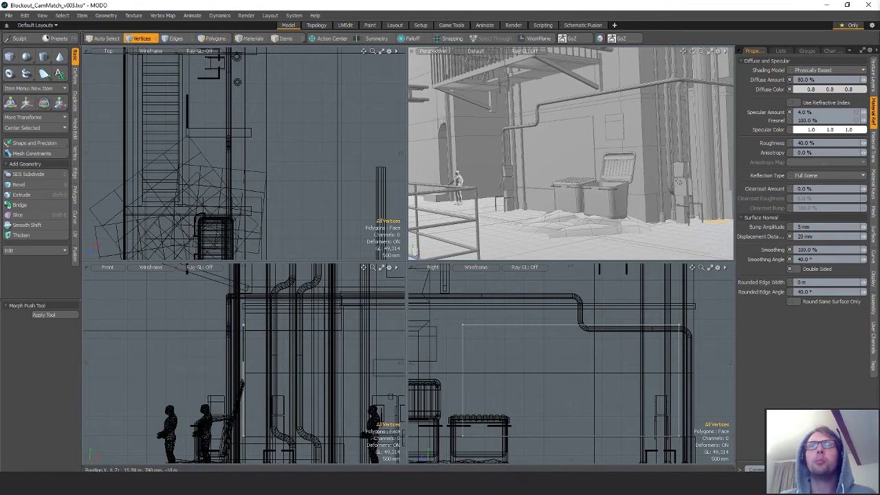
pyautogui.keyDown('alt'); pyautogui.moveTo(652, 176); pyautogui.dragTo(582, 155); pyautogui.keyUp('alt')
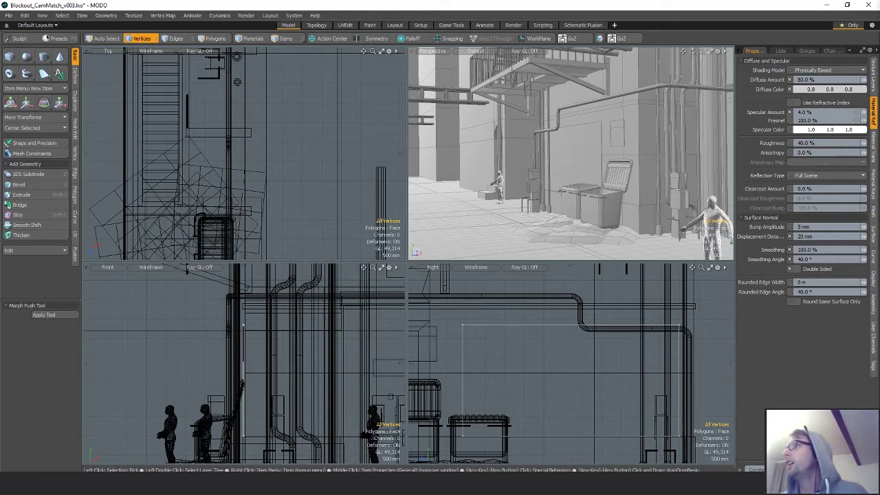
pyautogui.keyDown('alt'); pyautogui.moveTo(704, 169); pyautogui.dragTo(577, 185); pyautogui.keyUp('alt')
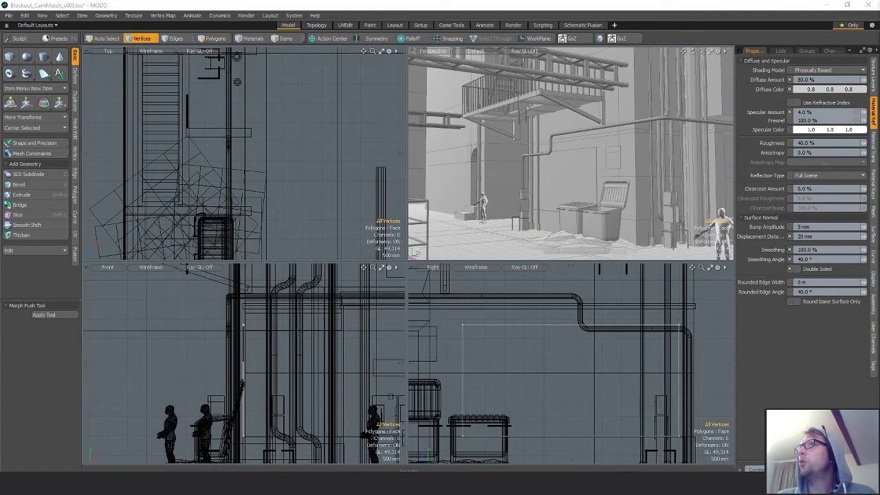
# Select the fire escape's lowest balcony and the staircase rising from it as polygons
pyautogui.moveTo(543, 90)
pyautogui.keyDown('alt'); pyautogui.mouseDown()
pyautogui.moveTo(523, 97)
pyautogui.moveTo(540, 102)
pyautogui.mouseUp(); pyautogui.keyUp('alt')
pyautogui.press('5')
pyautogui.click(538, 103)
pyautogui.press('3')
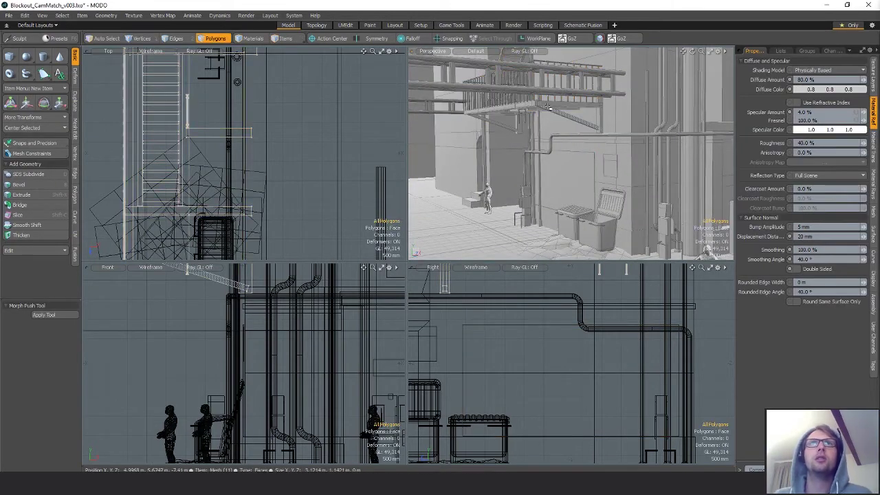
pyautogui.scroll(-6, 590, 360)
pyautogui.scroll(4, 602, 314)
pyautogui.moveTo(612, 336)
pyautogui.keyDown('alt'); pyautogui.mouseDown()
pyautogui.moveTo(592, 314)
pyautogui.moveTo(602, 345)
pyautogui.mouseUp(); pyautogui.keyUp('alt')
pyautogui.moveTo(446, 424); pyautogui.dragTo(715, 334, button='right')
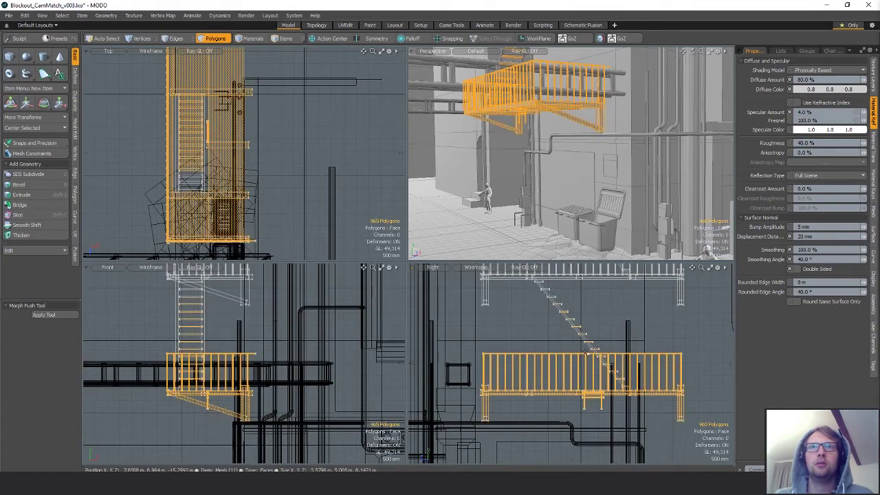
pyautogui.scroll(3, 552, 357)
pyautogui.keyDown('alt'); pyautogui.keyDown('shift'); pyautogui.moveTo(553, 337); pyautogui.dragTo(570, 396); pyautogui.keyUp('shift'); pyautogui.keyUp('alt')
pyautogui.scroll(4, 557, 307)
pyautogui.keyDown('shift'); pyautogui.moveTo(553, 308); pyautogui.dragTo(600, 379); pyautogui.keyUp('shift')
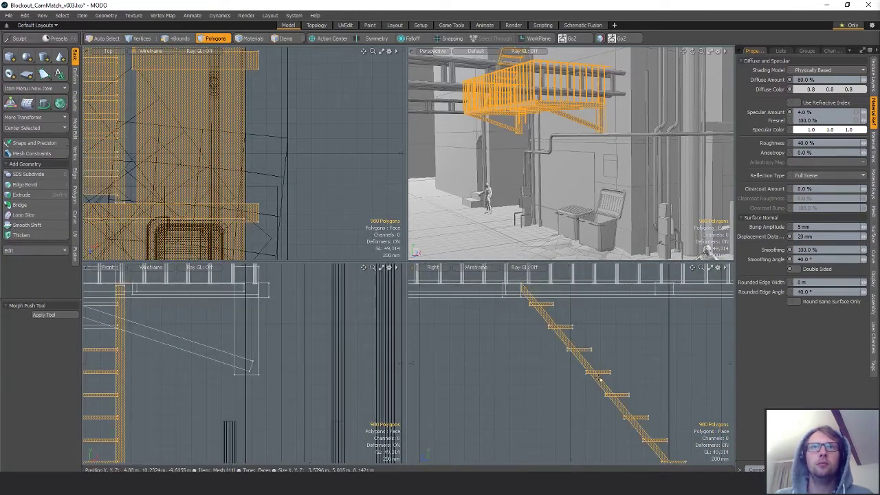
pyautogui.hotkey('shift', 'a')
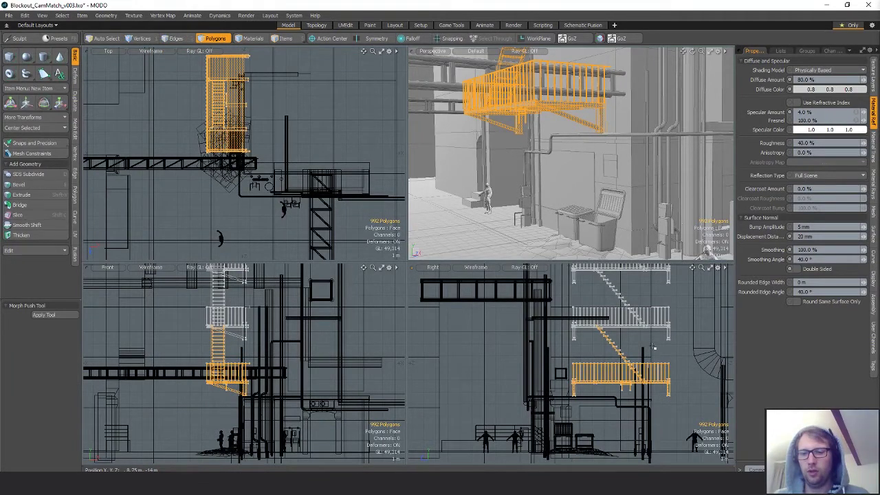
# Paste the selected balcony and stairs into a new mesh and delete the original fire escape mesh
pyautogui.press('n')
pyautogui.hotkey('ctrl', 'v')
pyautogui.press('5')
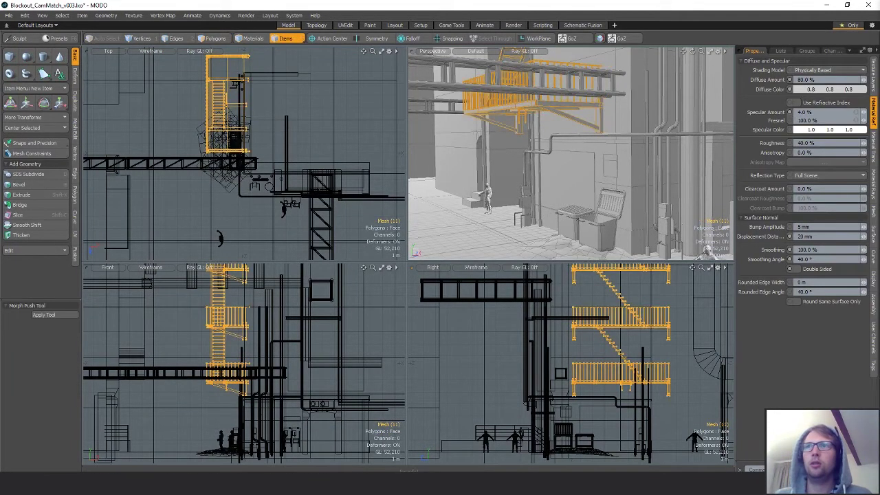
pyautogui.press('Delete')
pyautogui.click(644, 371)
pyautogui.press('3')
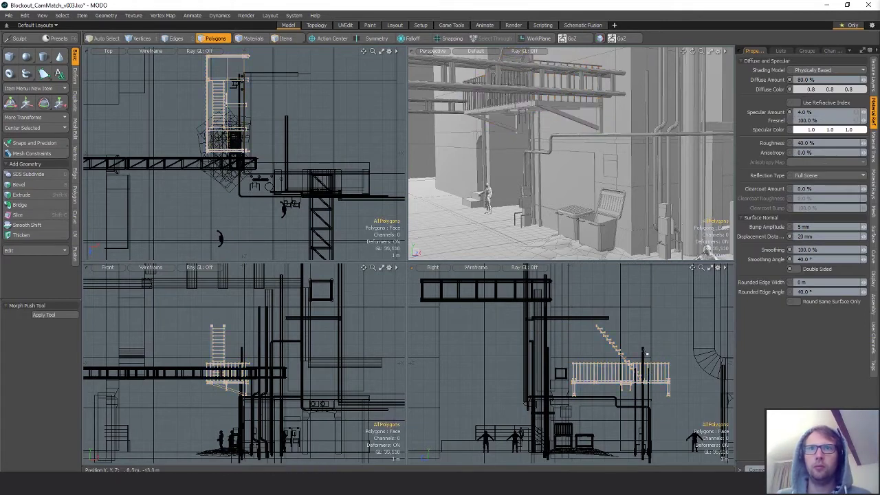
# Scale the remaining fire escape down and shift it along the side wall
pyautogui.keyDown('alt'); pyautogui.keyDown('shift'); pyautogui.moveTo(545, 177); pyautogui.dragTo(556, 199); pyautogui.keyUp('shift'); pyautogui.keyUp('alt')
pyautogui.press('r')
pyautogui.keyDown('alt'); pyautogui.keyDown('shift'); pyautogui.moveTo(231, 118); pyautogui.dragTo(204, 108); pyautogui.keyUp('shift'); pyautogui.keyUp('alt')
pyautogui.press('w')
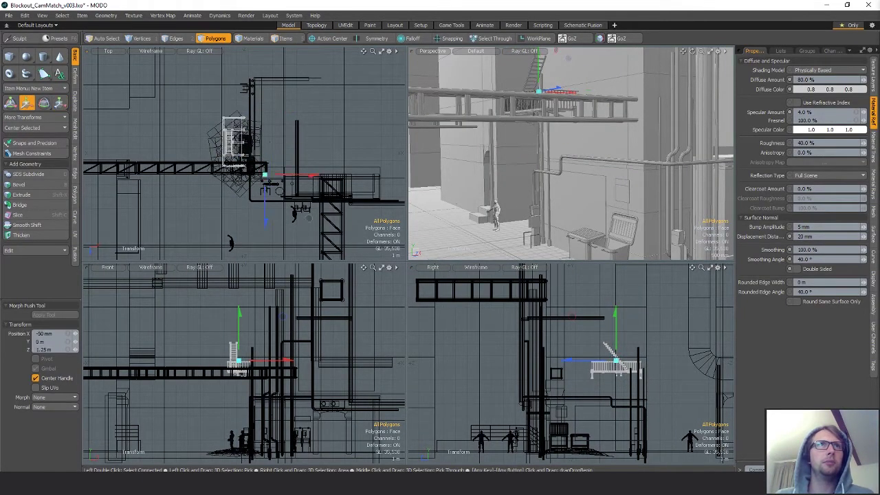
# Lower the fire escape by about 2.2 m and place it against the side wall above the bins
pyautogui.moveTo(269, 140); pyautogui.dragTo(272, 180)
pyautogui.keyDown('alt'); pyautogui.moveTo(595, 136); pyautogui.dragTo(626, 178); pyautogui.keyUp('alt')
pyautogui.click(597, 119)
pyautogui.scroll(4, 612, 164)
pyautogui.moveTo(638, 149); pyautogui.dragTo(652, 149)
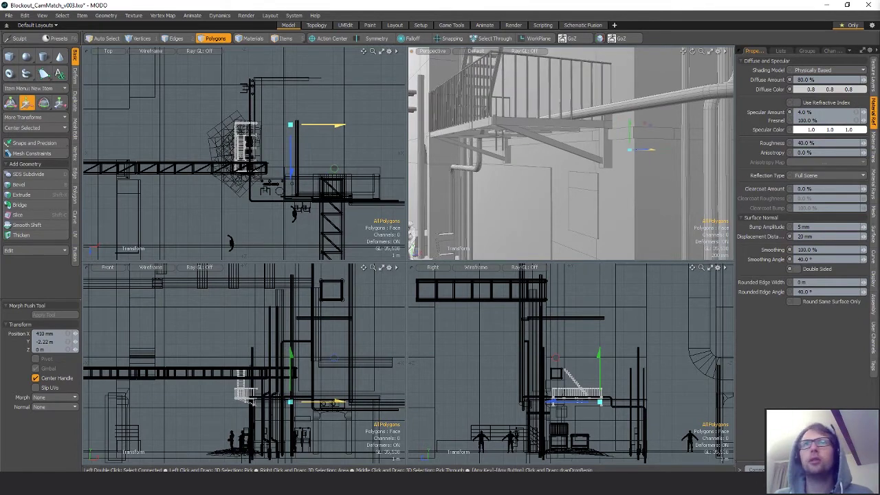
pyautogui.keyDown('alt'); pyautogui.moveTo(652, 149); pyautogui.dragTo(626, 158); pyautogui.keyUp('alt')
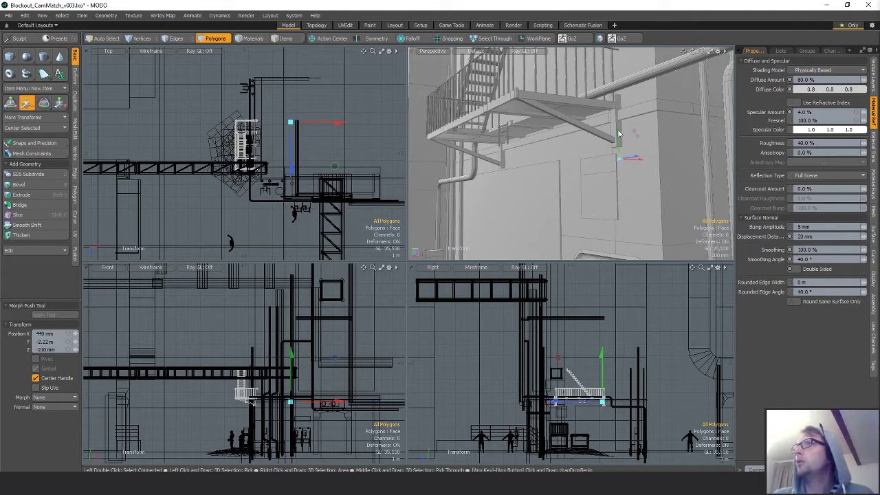
pyautogui.moveTo(617, 136); pyautogui.dragTo(589, 126)
pyautogui.press('q')
# Select the vertices of the wall pipe's upper horizontal run and lower them slightly beneath the fire escape platform
pyautogui.press('5')
pyautogui.click(662, 77)
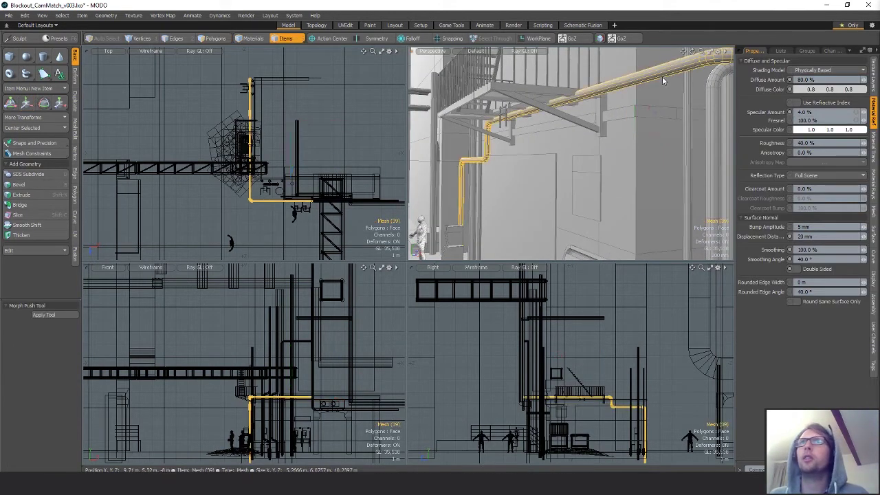
pyautogui.keyDown('alt'); pyautogui.moveTo(662, 80); pyautogui.dragTo(634, 84); pyautogui.keyUp('alt')
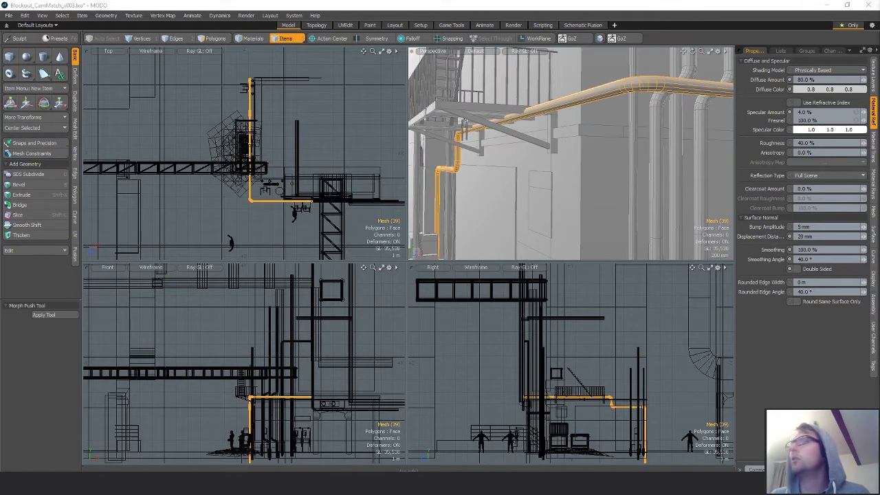
pyautogui.keyDown('alt'); pyautogui.moveTo(652, 153); pyautogui.dragTo(639, 185); pyautogui.keyUp('alt')
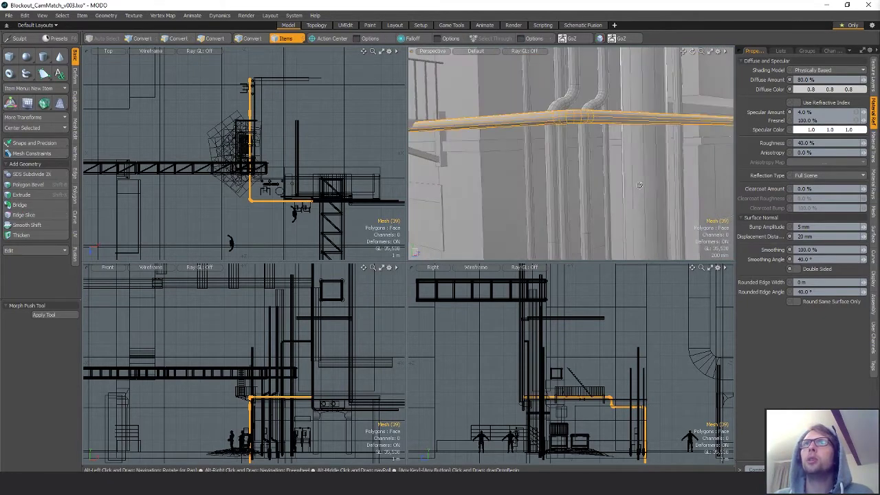
pyautogui.scroll(3, 571, 401)
pyautogui.press('1')
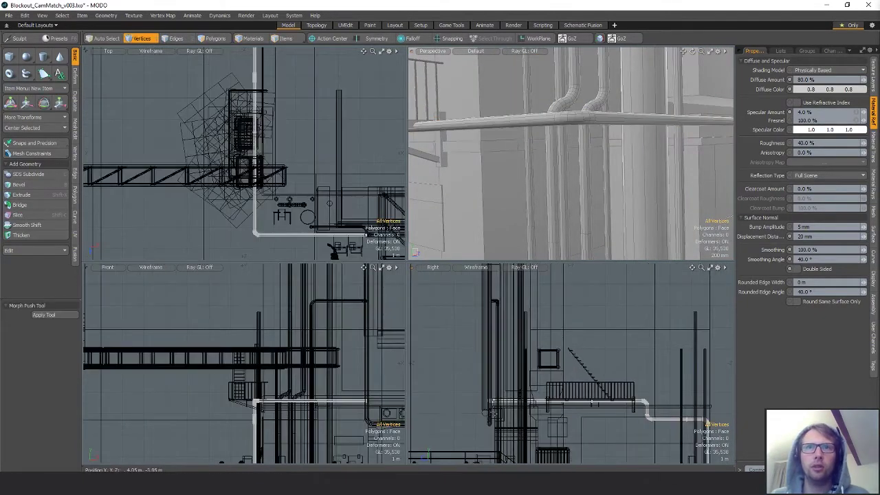
pyautogui.moveTo(712, 391); pyautogui.dragTo(699, 409, button='right')
pyautogui.press('w')
pyautogui.moveTo(505, 106)
pyautogui.keyDown('alt'); pyautogui.keyDown('shift'); pyautogui.mouseDown()
pyautogui.moveTo(573, 107)
pyautogui.moveTo(535, 165)
pyautogui.moveTo(544, 175)
pyautogui.moveTo(620, 136)
pyautogui.moveTo(553, 153)
pyautogui.moveTo(626, 170)
pyautogui.mouseUp(); pyautogui.keyUp('shift'); pyautogui.keyUp('alt')
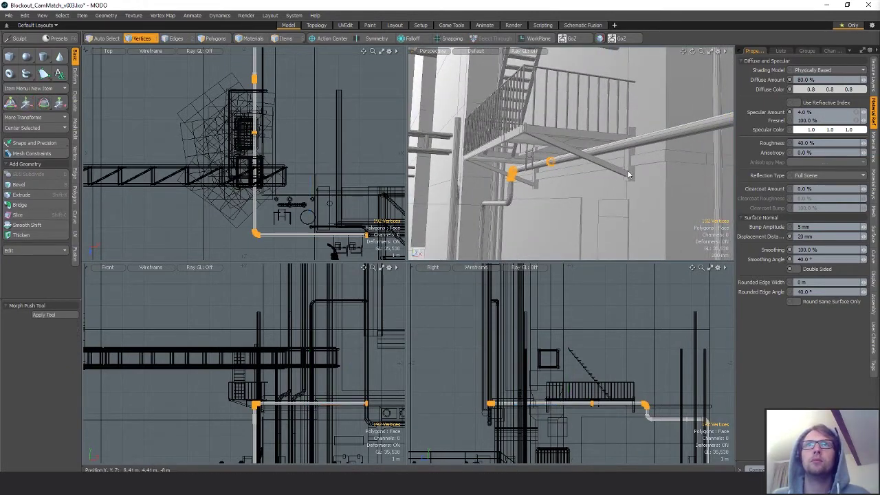
# Make the fire escape mesh active for polygon editing and save the scene
pyautogui.press('5')
pyautogui.click(630, 172)
pyautogui.press('3')
pyautogui.click(629, 168)
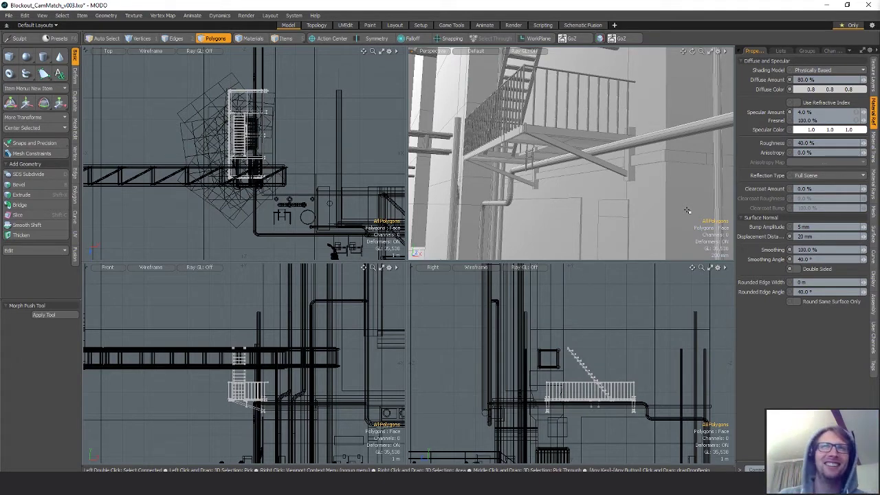
pyautogui.keyDown('alt'); pyautogui.moveTo(687, 210); pyautogui.dragTo(677, 176); pyautogui.keyUp('alt')
pyautogui.press('w')
pyautogui.click(648, 157)
pyautogui.press('q')
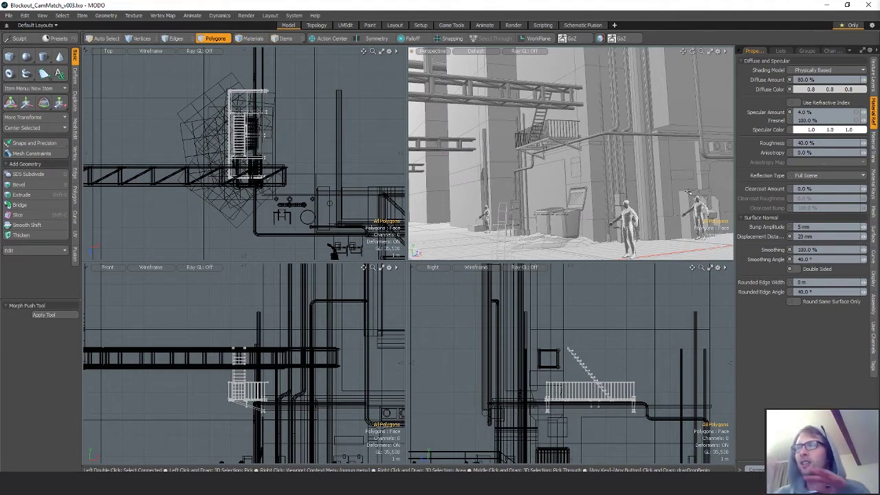
# Try to shift one side face of the diagonal brace beneath the end of the fire escape platform along Z
pyautogui.keyDown('alt'); pyautogui.moveTo(649, 172); pyautogui.dragTo(617, 181); pyautogui.keyUp('alt')
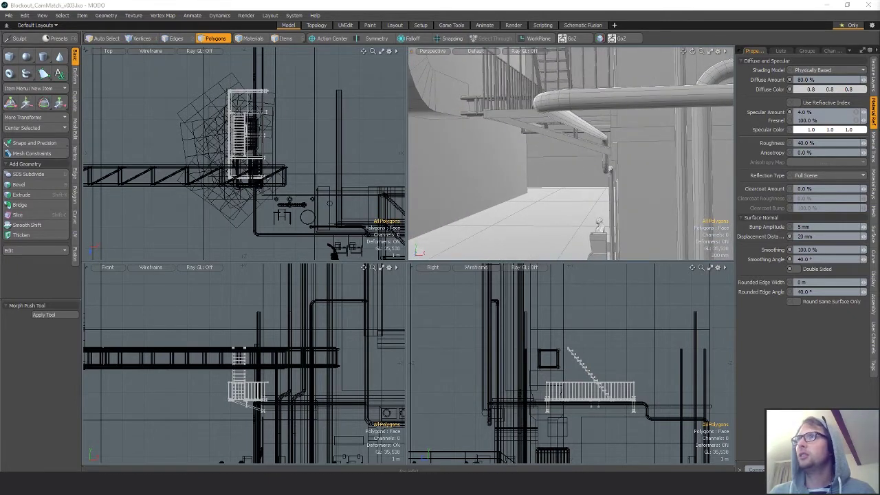
pyautogui.keyDown('alt'); pyautogui.moveTo(556, 201); pyautogui.dragTo(534, 189); pyautogui.keyUp('alt')
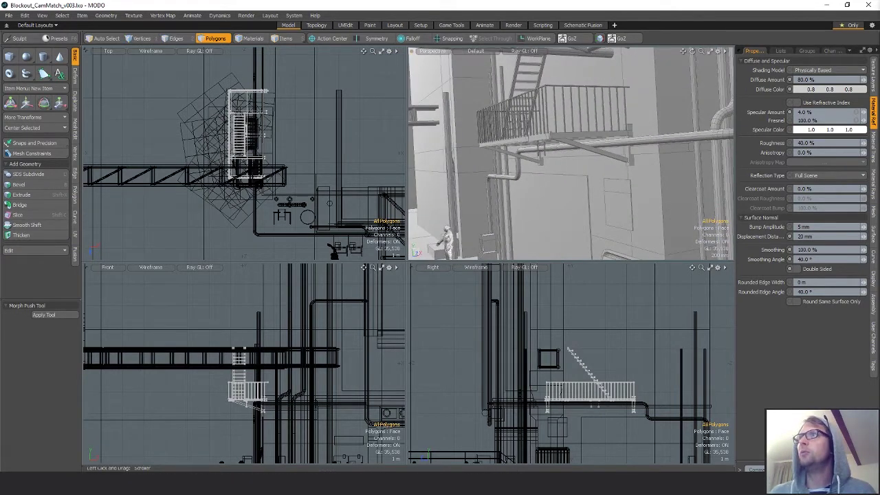
pyautogui.keyDown('alt'); pyautogui.moveTo(554, 145); pyautogui.dragTo(590, 142); pyautogui.keyUp('alt')
pyautogui.scroll(3, 605, 136)
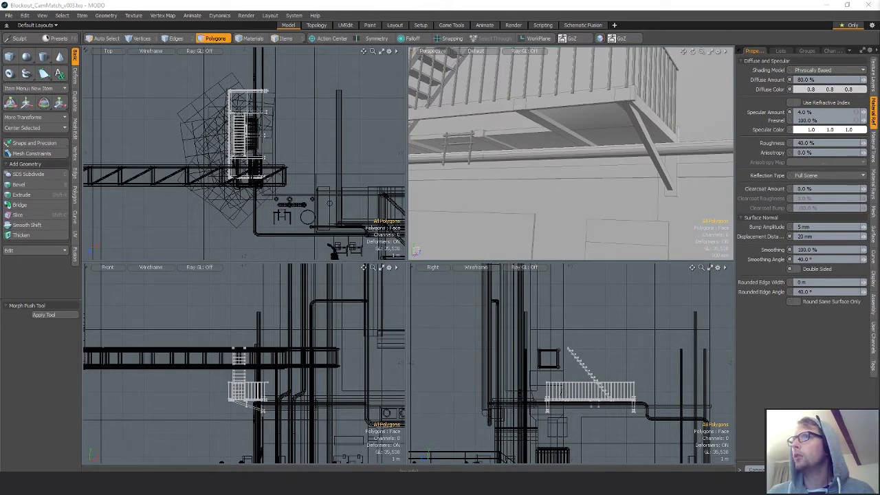
pyautogui.moveTo(624, 156)
pyautogui.keyDown('alt'); pyautogui.mouseDown()
pyautogui.moveTo(612, 132)
pyautogui.moveTo(643, 125)
pyautogui.moveTo(694, 135)
pyautogui.moveTo(627, 169)
pyautogui.mouseUp(); pyautogui.keyUp('alt')
pyautogui.press('1')
pyautogui.press('5')
pyautogui.press('3')
pyautogui.click(619, 118)
pyautogui.press('w')
pyautogui.keyDown('alt'); pyautogui.moveTo(716, 180); pyautogui.dragTo(672, 178); pyautogui.keyUp('alt')
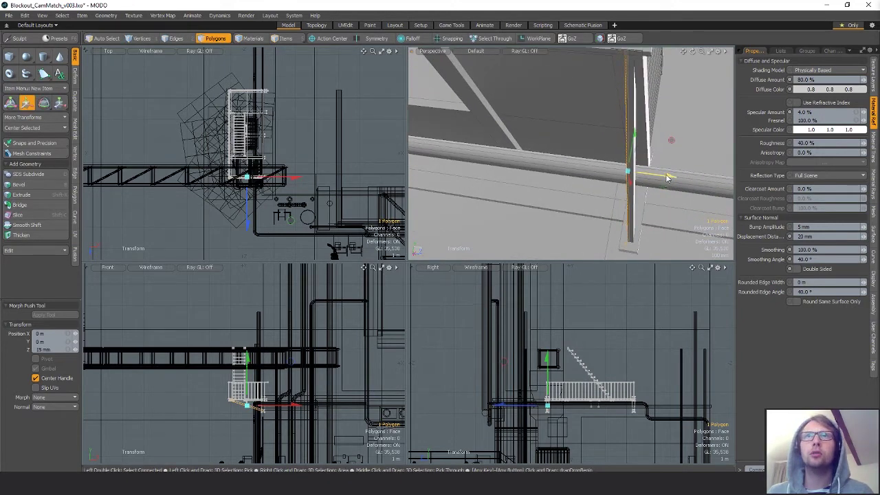
pyautogui.press('space')
# Duplicate the whole diagonal brace beneath the fire escape platform and offset the copy by -70 mm in Z
pyautogui.press('w')
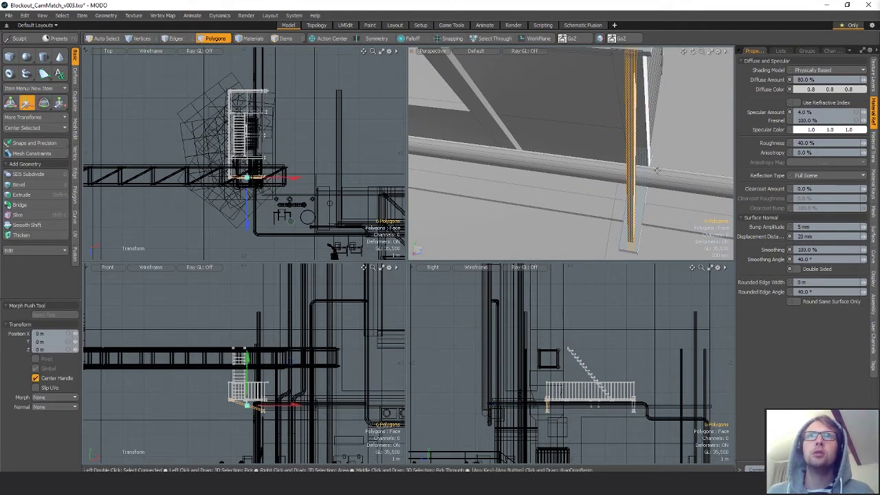
pyautogui.moveTo(656, 180); pyautogui.dragTo(644, 177)
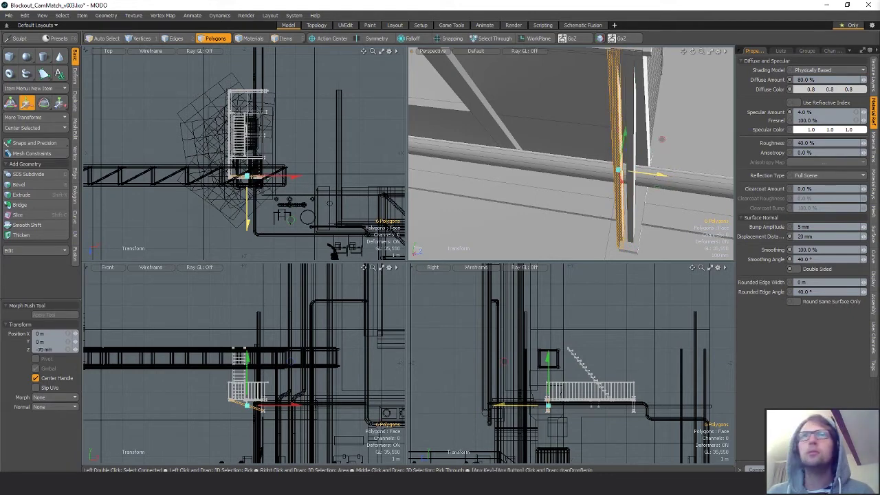
pyautogui.press('space')
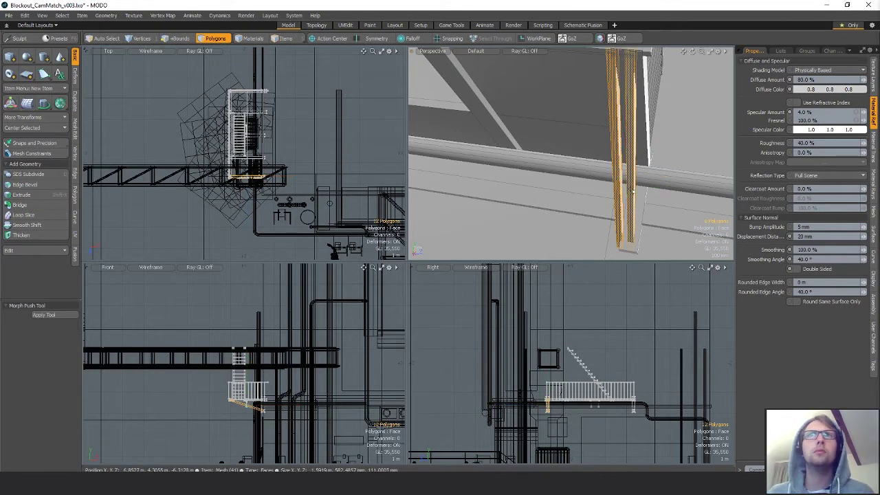
# Isolate the two parallel braces and add a loop slice to each, placing the rear brace's slice at 50%
pyautogui.keyDown('alt'); pyautogui.moveTo(622, 168); pyautogui.dragTo(563, 209); pyautogui.keyUp('alt')
pyautogui.press('3')
pyautogui.hotkey('alt', 'c')
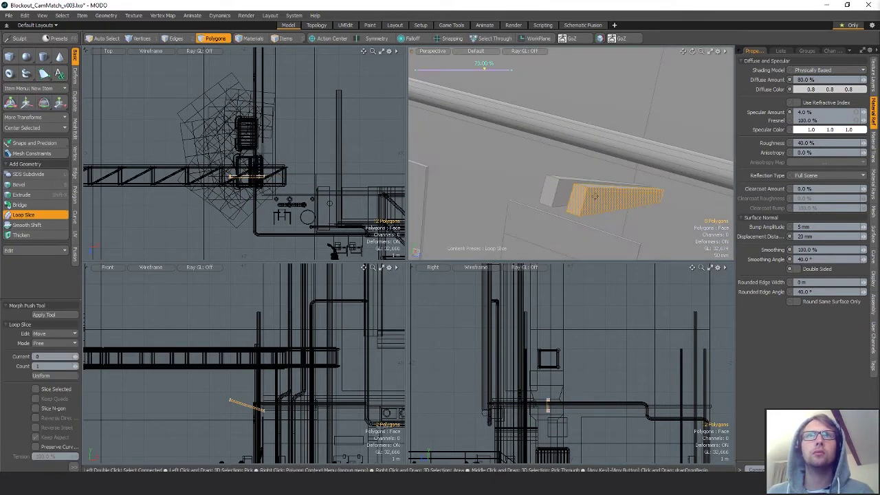
pyautogui.press('space')
pyautogui.doubleClick(554, 188)
pyautogui.hotkey('alt', 'c')
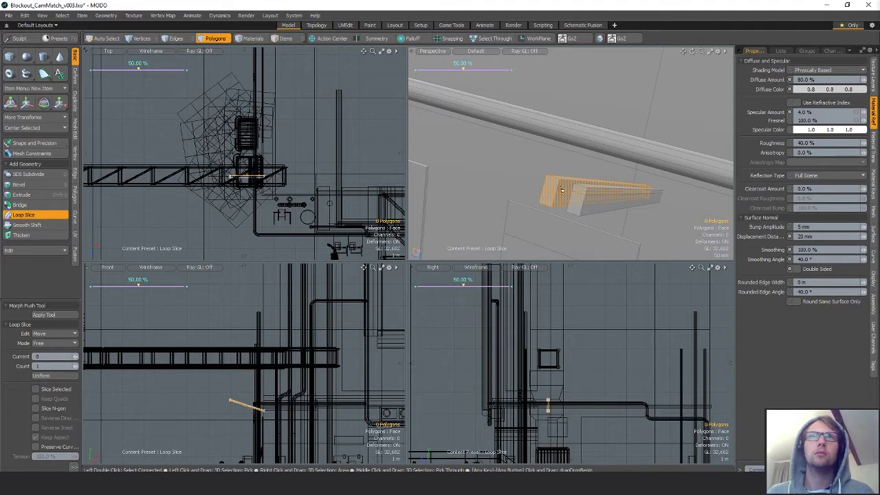
pyautogui.press('space')
pyautogui.press('space')
# Reselect the front brace and redo its loop slice
pyautogui.press('space')
pyautogui.doubleClick(593, 198)
pyautogui.press('space')
pyautogui.doubleClick(580, 200)
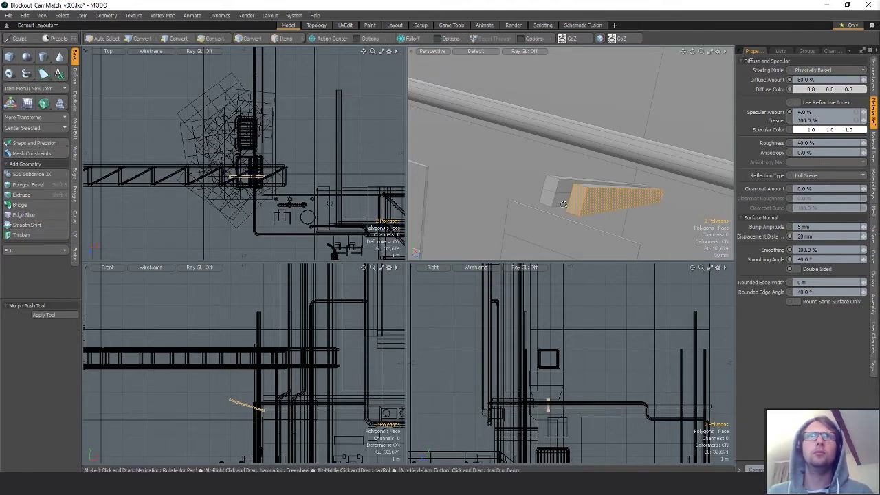
pyautogui.hotkey('alt', 'c')
pyautogui.click(587, 188)
pyautogui.press('space')
# Select the facing inner polygons of the two sliced braces, one on each brace
pyautogui.keyDown('alt'); pyautogui.moveTo(587, 189); pyautogui.dragTo(604, 200); pyautogui.keyUp('alt')
pyautogui.click(634, 209)
pyautogui.keyDown('shift'); pyautogui.click(603, 199); pyautogui.keyUp('shift')
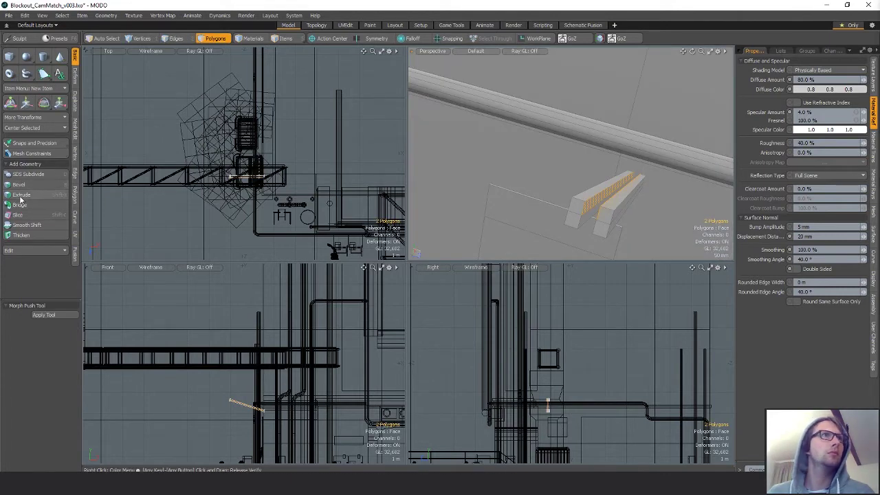
# Bridge the two selected facing polygons between the parallel bars of the brace
pyautogui.click(20, 205)
pyautogui.click(628, 191)
pyautogui.press('space')
# Select the twelve inner vertices at both brace ends and scale them to 148% in Z to widen the channel
pyautogui.keyDown('alt'); pyautogui.moveTo(629, 191); pyautogui.dragTo(587, 128); pyautogui.keyUp('alt')
pyautogui.keyDown('alt'); pyautogui.moveTo(611, 142); pyautogui.dragTo(582, 113); pyautogui.keyUp('alt')
pyautogui.press('1')
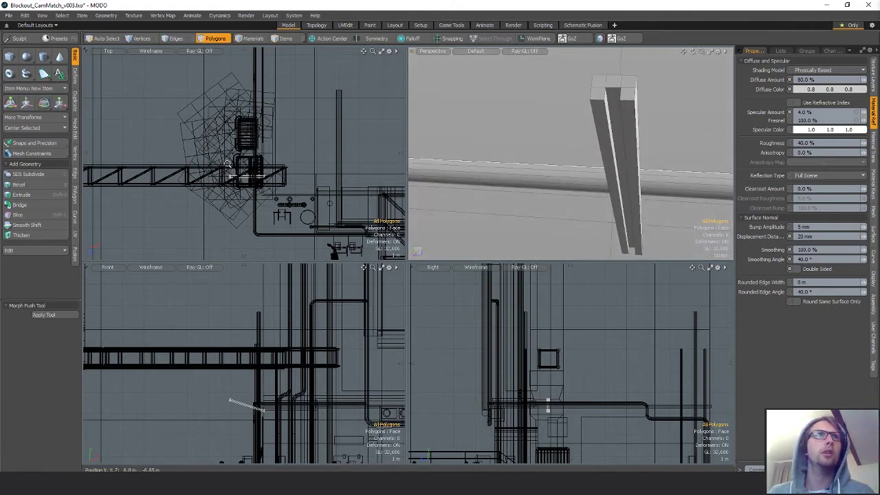
pyautogui.hotkey('shift', 'a')
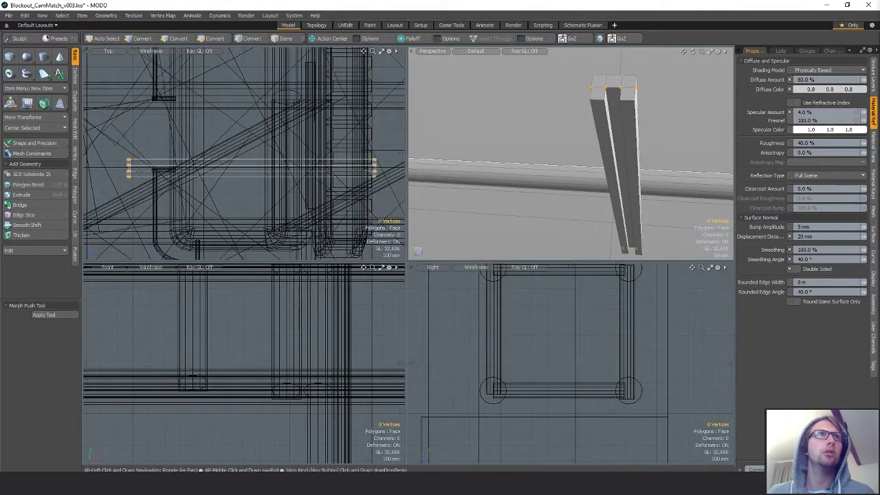
pyautogui.keyDown('alt'); pyautogui.scroll(5, 135, 164); pyautogui.keyUp('alt')
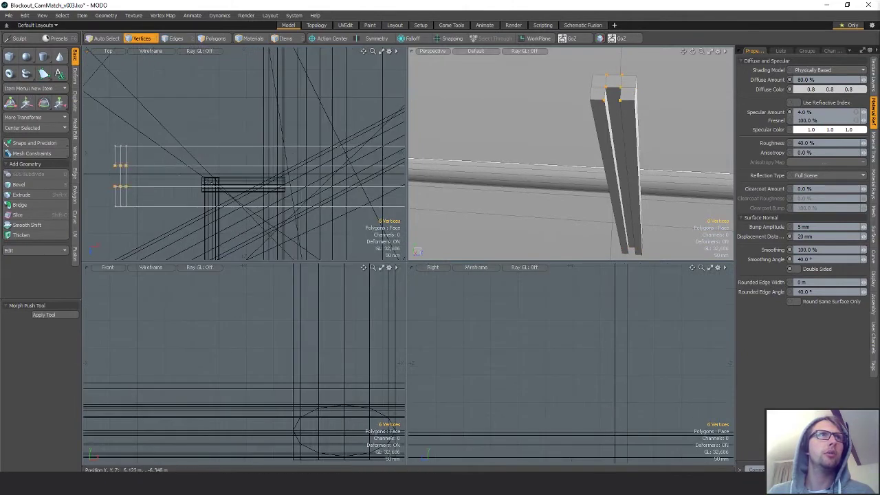
pyautogui.keyDown('alt'); pyautogui.keyDown('shift'); pyautogui.moveTo(209, 182); pyautogui.dragTo(246, 186); pyautogui.keyUp('shift'); pyautogui.keyUp('alt')
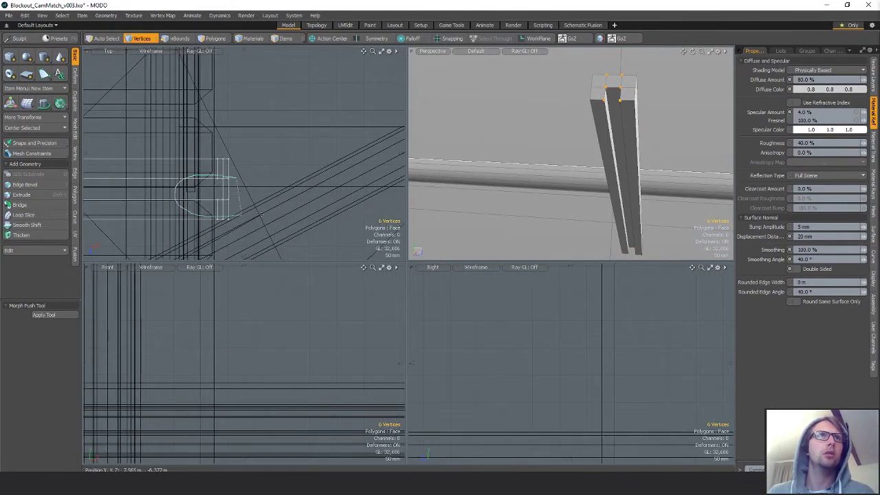
pyautogui.press('r')
pyautogui.keyDown('alt'); pyautogui.keyDown('shift'); pyautogui.moveTo(192, 196); pyautogui.dragTo(407, 165); pyautogui.keyUp('shift'); pyautogui.keyUp('alt')
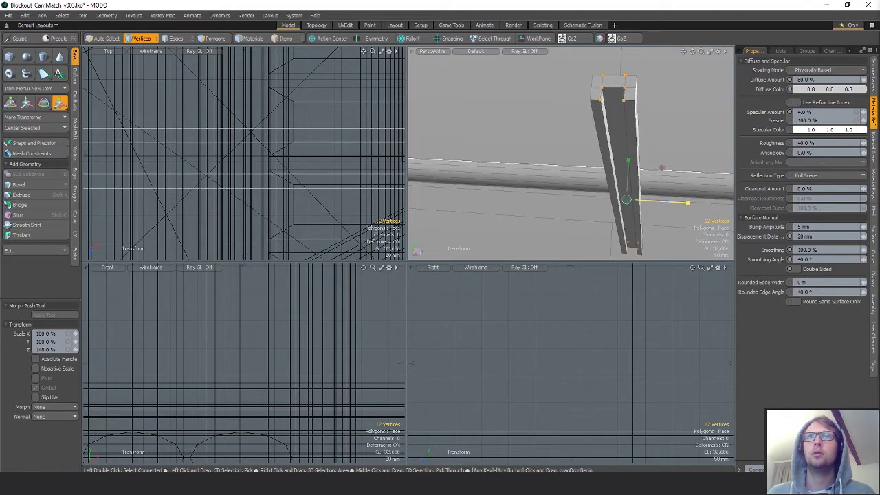
pyautogui.press('q')
pyautogui.click(662, 184)
# Select the five polygons on the channel's upper end and extrude them about 75 mm along negative X
pyautogui.keyDown('alt'); pyautogui.moveTo(660, 180); pyautogui.dragTo(629, 164); pyautogui.keyUp('alt')
pyautogui.press('1')
pyautogui.press('1')
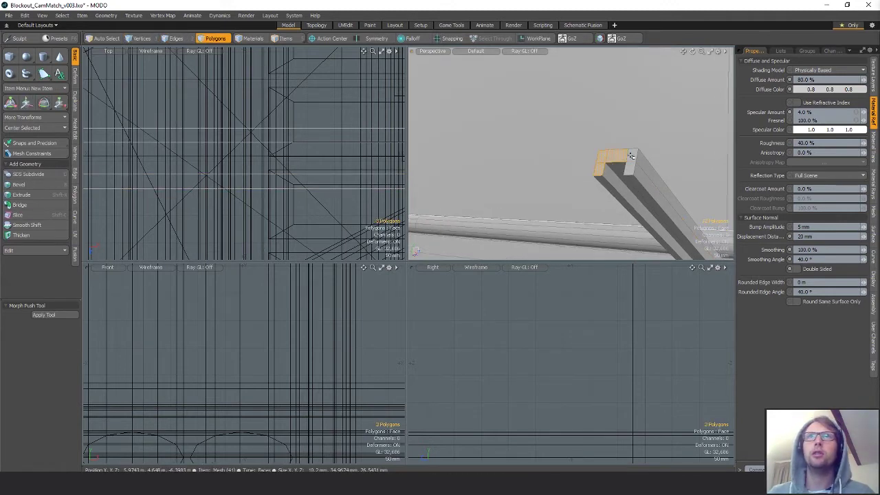
pyautogui.hotkey('shift', 'a')
pyautogui.hotkey('ctrl', '3')
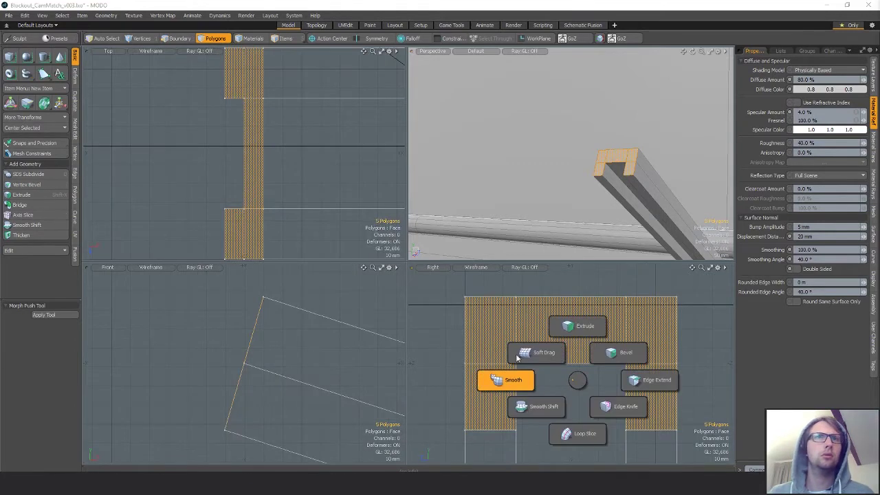
pyautogui.click(600, 346)
pyautogui.hotkey('ctrl', '3')
pyautogui.press('Escape')
pyautogui.keyDown('alt'); pyautogui.moveTo(246, 361); pyautogui.dragTo(329, 354); pyautogui.keyUp('alt')
pyautogui.press('Escape')
pyautogui.keyDown('ctrl'); pyautogui.keyDown('alt'); pyautogui.moveTo(330, 354); pyautogui.dragTo(314, 342); pyautogui.keyUp('alt'); pyautogui.keyUp('ctrl')
pyautogui.hotkey('ctrl', 'z')
pyautogui.hotkey('ctrl', '3')
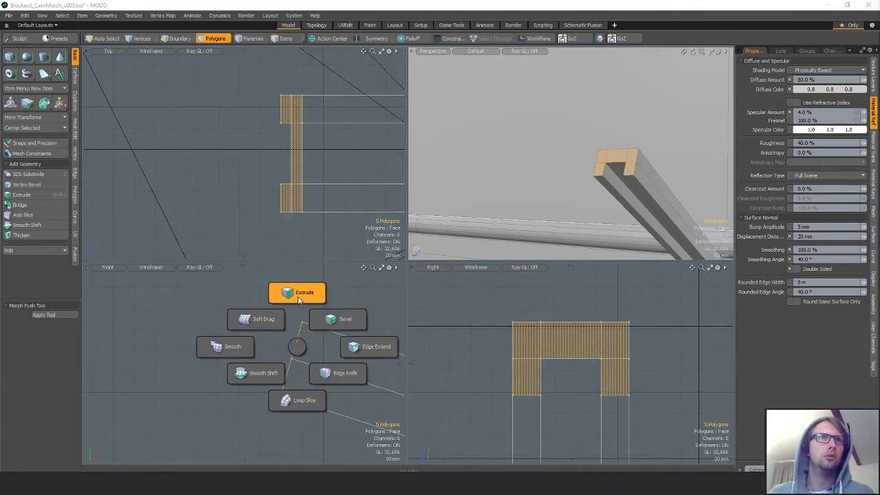
pyautogui.click(297, 294)
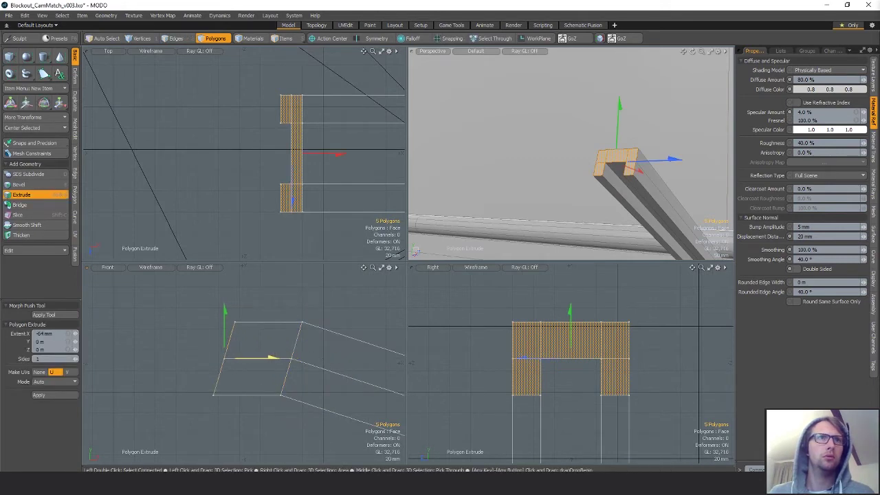
# Flatten the extruded end polygons along X so the end face stands vertical
pyautogui.press('r')
pyautogui.press('q')
pyautogui.keyDown('alt'); pyautogui.moveTo(549, 154); pyautogui.dragTo(605, 151); pyautogui.keyUp('alt')
pyautogui.keyDown('alt'); pyautogui.keyDown('shift'); pyautogui.moveTo(314, 356); pyautogui.dragTo(315, 346); pyautogui.keyUp('shift'); pyautogui.keyUp('alt')
pyautogui.click(361, 295)
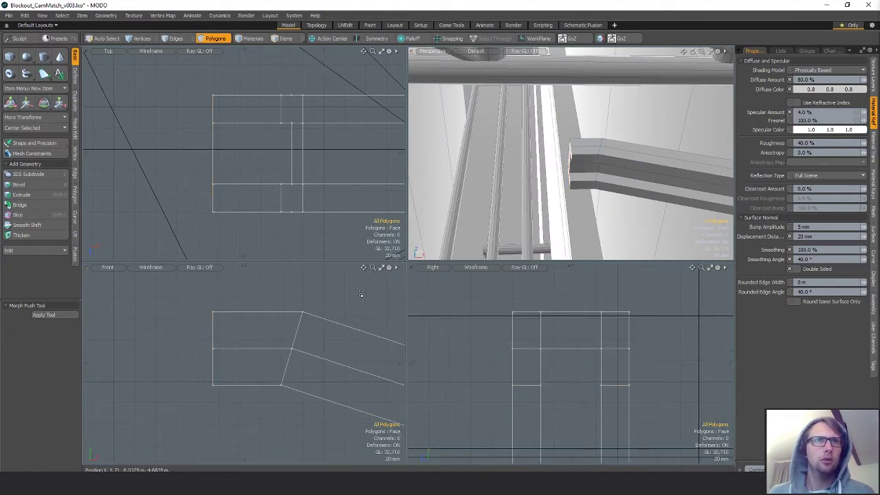
pyautogui.hotkey('ctrl', 'z')
# Extrude the end polygons slightly further along X, and move the edge loop behind them back toward the bend
pyautogui.hotkey('ctrl', '3')
pyautogui.click(231, 312)
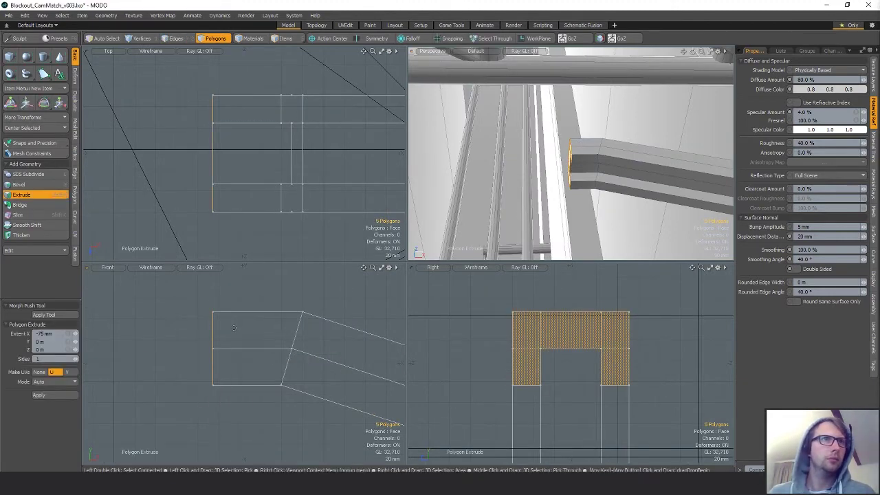
pyautogui.press('space')
pyautogui.press('space')
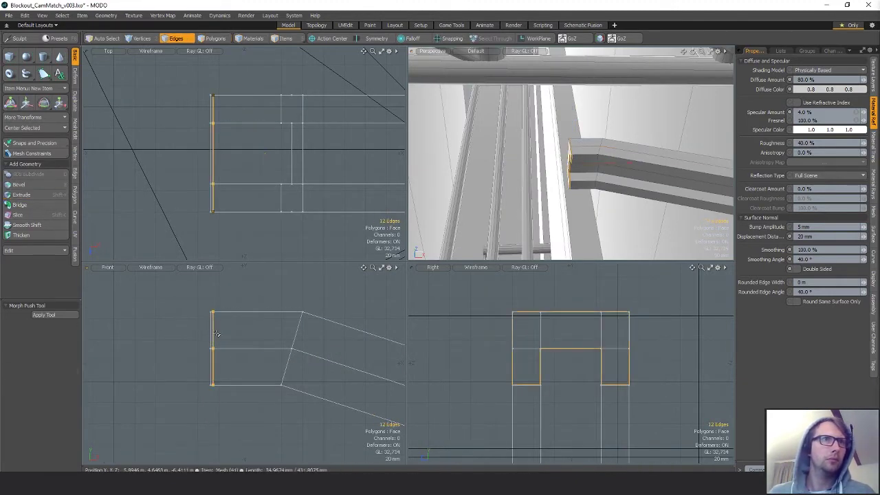
pyautogui.press('y')
pyautogui.press('space')
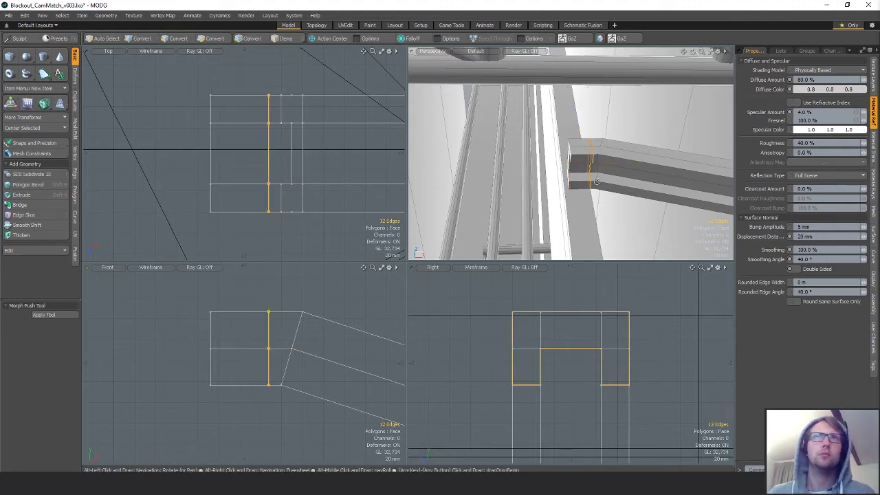
# Delete the polygon on the channel's inner web in the new end segment
pyautogui.moveTo(600, 194)
pyautogui.keyDown('alt'); pyautogui.mouseDown()
pyautogui.moveTo(629, 159)
pyautogui.moveTo(653, 179)
pyautogui.moveTo(596, 180)
pyautogui.mouseUp(); pyautogui.keyUp('alt')
pyautogui.press('space')
pyautogui.click(623, 156)
pyautogui.hotkey('shift', 'a')
pyautogui.press('Delete')
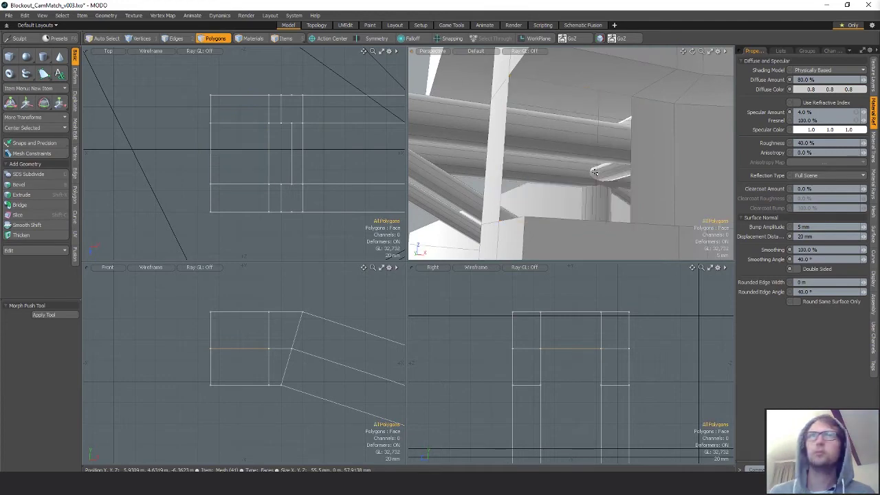
# Try to bridge the two facing inner wall polygons of the end segment, undo it, and delete both polygons
pyautogui.click(609, 79)
pyautogui.keyDown('alt'); pyautogui.moveTo(609, 80); pyautogui.dragTo(610, 211); pyautogui.keyUp('alt')
pyautogui.keyDown('shift'); pyautogui.click(585, 246); pyautogui.keyUp('shift')
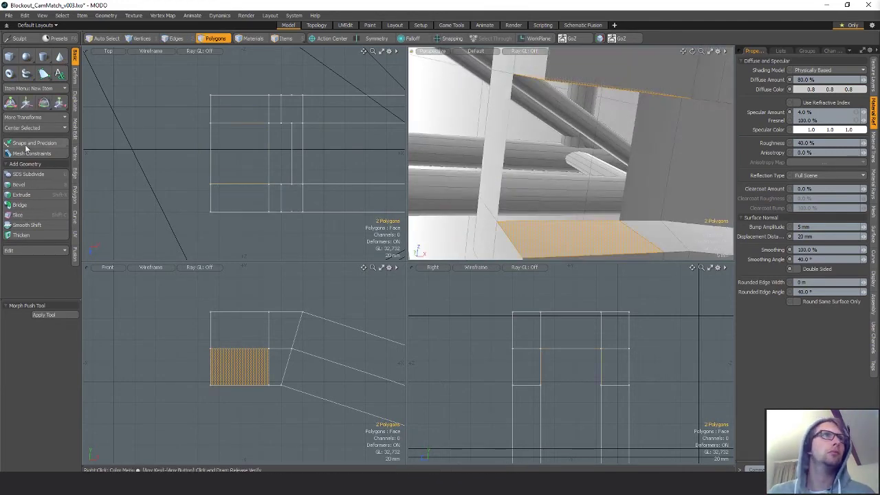
pyautogui.click(19, 205)
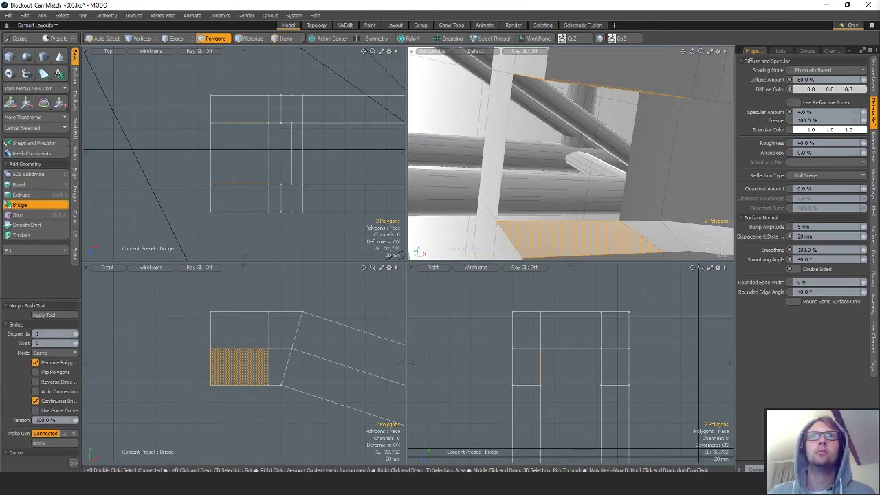
pyautogui.click(570, 161)
pyautogui.hotkey('ctrl', 'z')
pyautogui.keyDown('alt'); pyautogui.moveTo(554, 159); pyautogui.dragTo(585, 164); pyautogui.keyUp('alt')
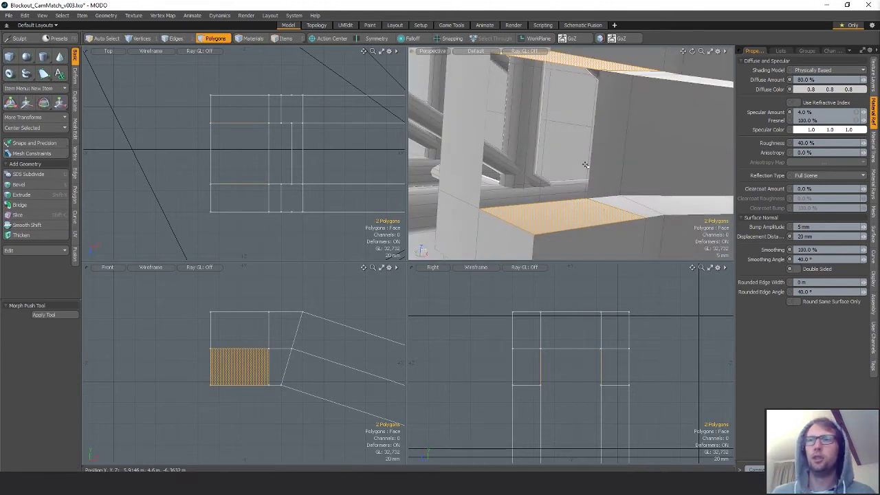
pyautogui.press('Delete')
# Bridge the open edges of the end segment and cap the rectangular opening toward the channel with a polygon
pyautogui.press('2')
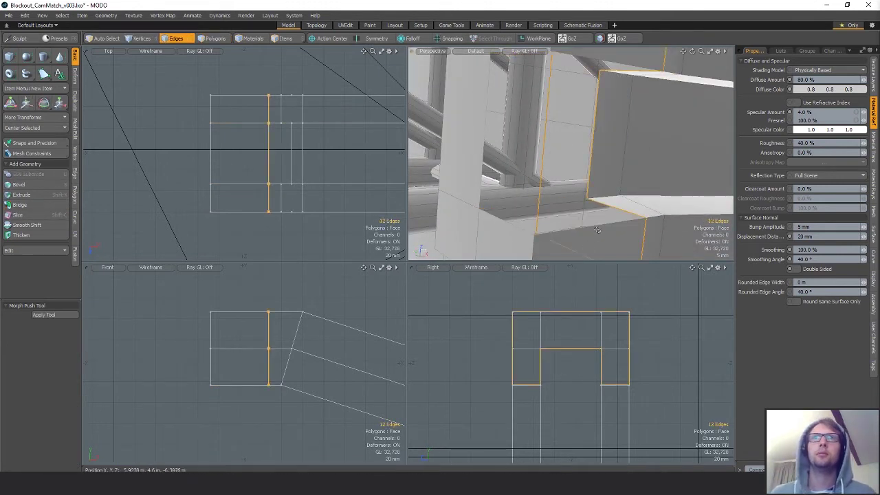
pyautogui.click(19, 205)
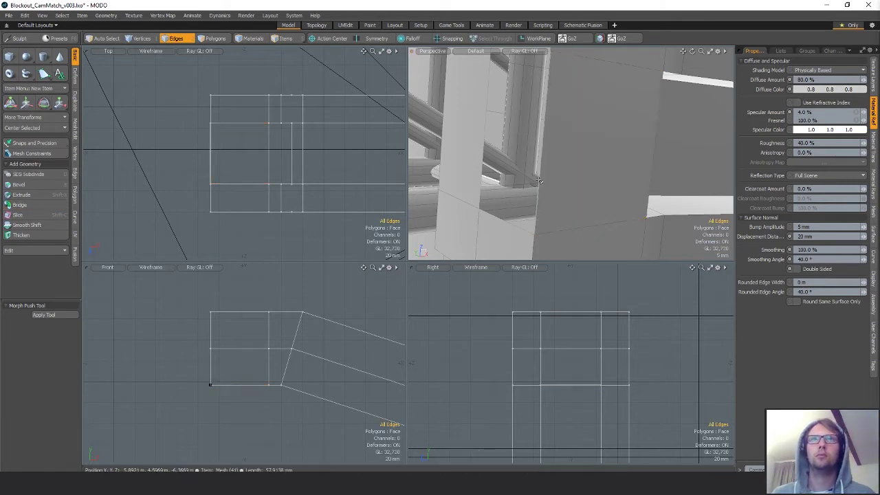
pyautogui.press('p')
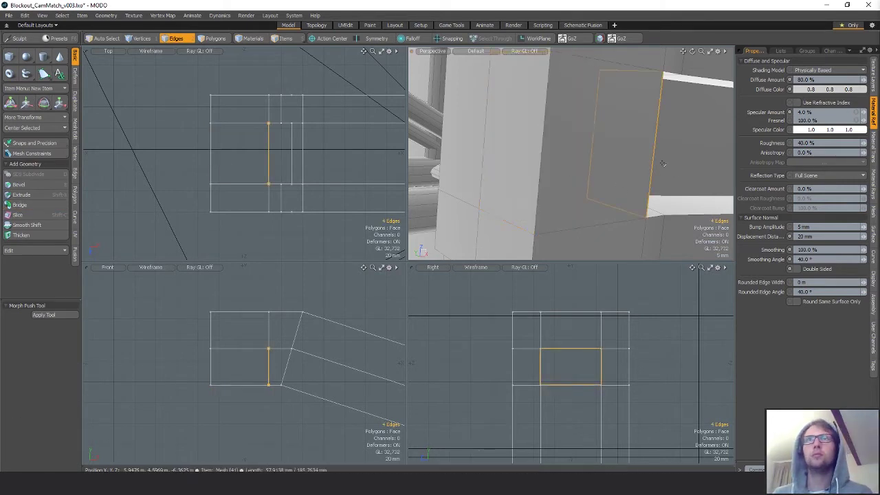
# Unhide the rest of the fire-escape geometry and view the brace beneath the platform
pyautogui.keyDown('alt'); pyautogui.moveTo(696, 177); pyautogui.dragTo(576, 150); pyautogui.keyUp('alt')
pyautogui.press('u')
pyautogui.press('space')
pyautogui.press('space')
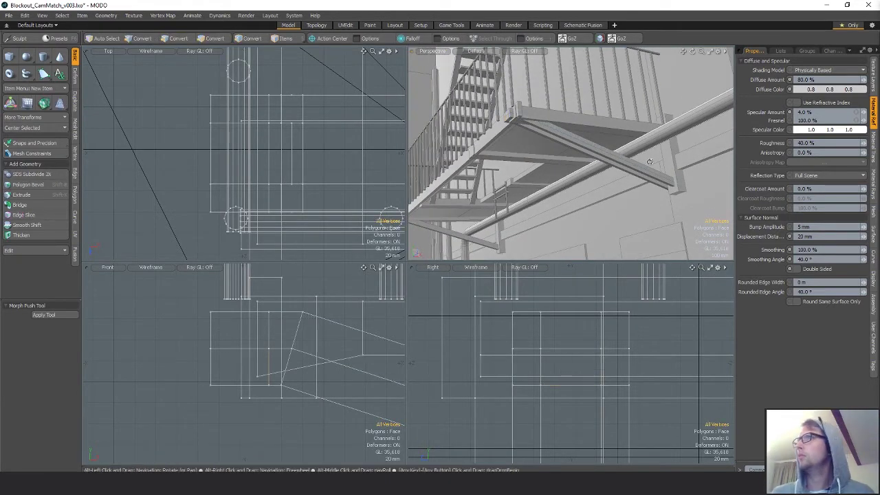
pyautogui.keyDown('alt'); pyautogui.moveTo(649, 161); pyautogui.dragTo(428, 205); pyautogui.keyUp('alt')
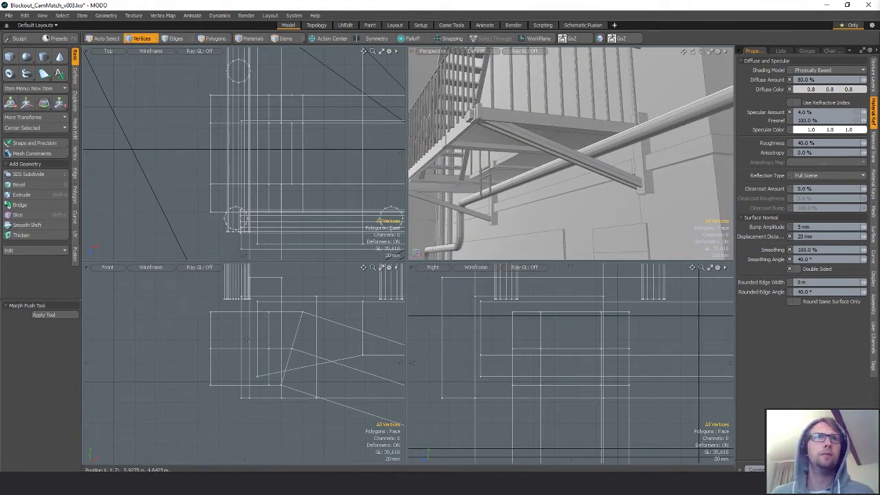
# Select only the vertices of the brace's upper end block and move them inward and slightly down beneath the platform corner
pyautogui.press('3')
pyautogui.doubleClick(212, 347)
pyautogui.scroll(-3, 274, 334)
pyautogui.hotkey('alt', '1')
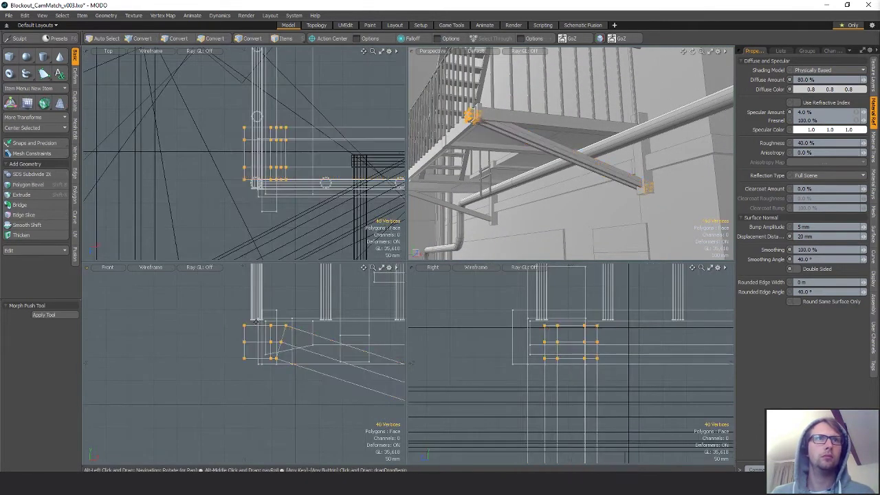
pyautogui.keyDown('alt'); pyautogui.keyDown('shift'); pyautogui.moveTo(338, 340); pyautogui.dragTo(245, 331); pyautogui.keyUp('shift'); pyautogui.keyUp('alt')
pyautogui.scroll(-2, 348, 362)
pyautogui.keyDown('alt'); pyautogui.keyDown('shift'); pyautogui.moveTo(348, 362); pyautogui.dragTo(288, 323); pyautogui.keyUp('shift'); pyautogui.keyUp('alt')
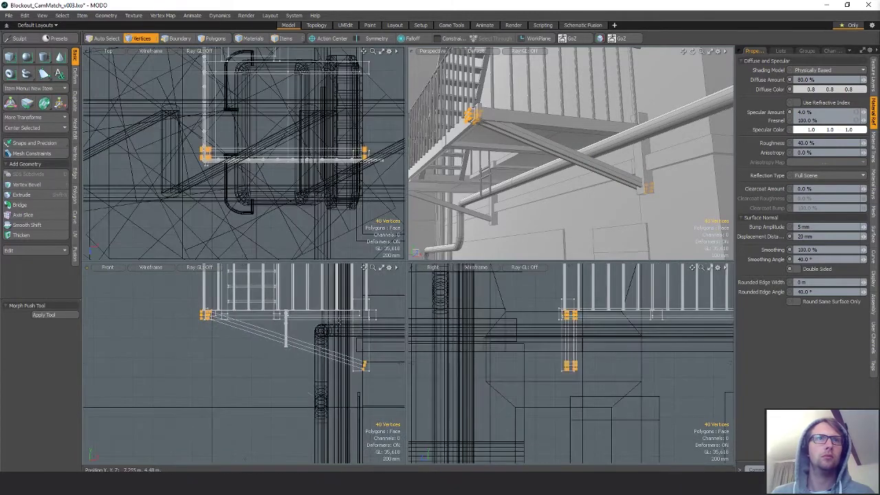
pyautogui.keyDown('ctrl'); pyautogui.moveTo(337, 326); pyautogui.dragTo(395, 405, button='right'); pyautogui.keyUp('ctrl')
pyautogui.scroll(7, 237, 319)
pyautogui.scroll(-1, 195, 323)
pyautogui.keyDown('alt'); pyautogui.keyDown('shift'); pyautogui.moveTo(195, 323); pyautogui.dragTo(275, 342); pyautogui.keyUp('shift'); pyautogui.keyUp('alt')
pyautogui.press('w')
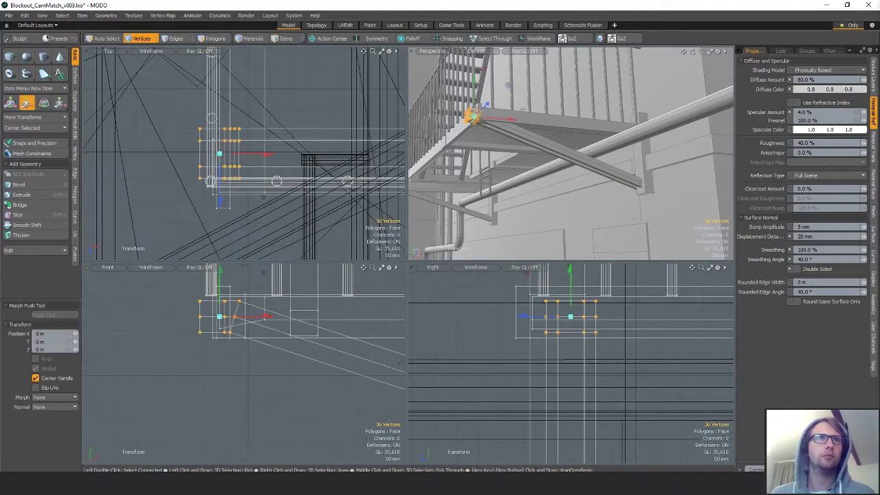
pyautogui.keyDown('alt'); pyautogui.moveTo(613, 237); pyautogui.dragTo(646, 192); pyautogui.keyUp('alt')
pyautogui.keyDown('ctrl'); pyautogui.keyDown('alt'); pyautogui.moveTo(584, 158); pyautogui.dragTo(598, 140); pyautogui.keyUp('alt'); pyautogui.keyUp('ctrl')
pyautogui.press('Escape')
pyautogui.keyDown('alt'); pyautogui.moveTo(598, 140); pyautogui.dragTo(549, 203); pyautogui.keyUp('alt')
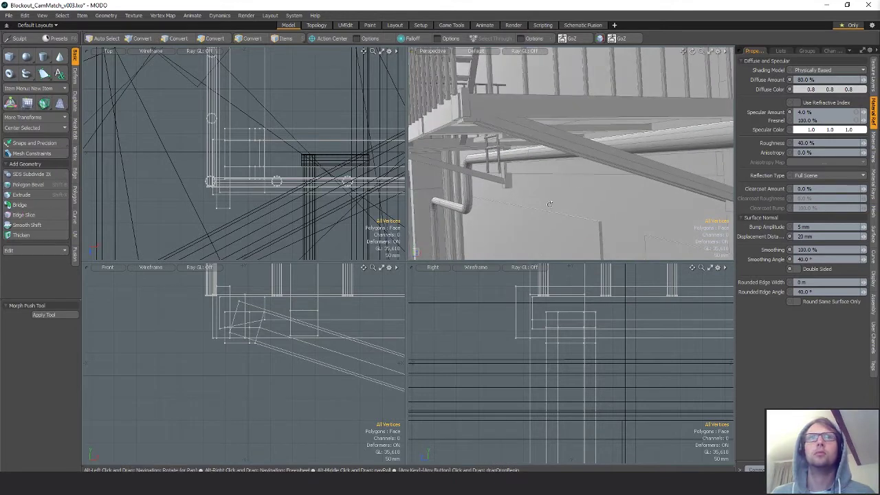
# Move the three upper polygons of the diagonal brace along their local axis
pyautogui.keyDown('alt'); pyautogui.moveTo(549, 157); pyautogui.dragTo(602, 150); pyautogui.keyUp('alt')
pyautogui.press('2')
pyautogui.press('space')
pyautogui.hotkey('ctrl', 'z')
pyautogui.hotkey('ctrl', 'z')
pyautogui.press('w')
pyautogui.press('space')
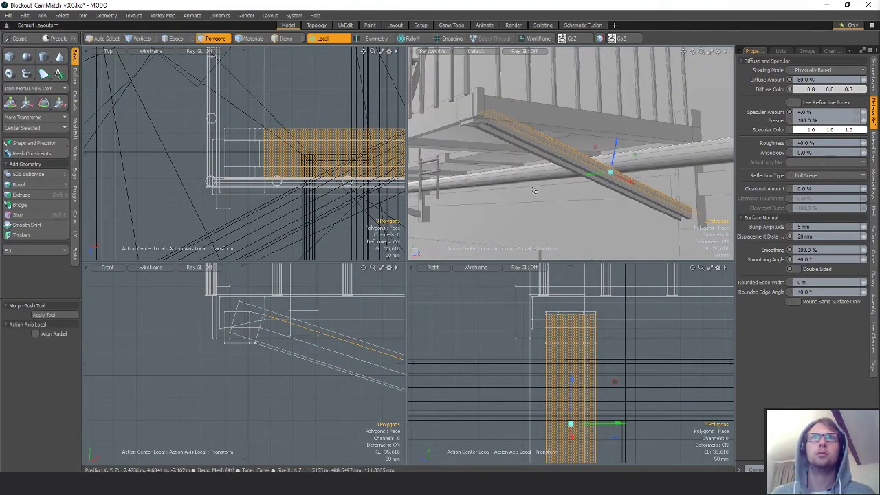
# Widen the wall plate at the brace's lower end by moving the vertices of one side outward in Z
pyautogui.click(532, 190)
pyautogui.keyDown('alt'); pyautogui.moveTo(526, 185); pyautogui.dragTo(570, 174); pyautogui.keyUp('alt')
pyautogui.press('1')
pyautogui.press('5')
pyautogui.press('3')
pyautogui.click(569, 186)
pyautogui.hotkey('alt', '1')
pyautogui.keyDown('ctrl'); pyautogui.keyDown('alt'); pyautogui.moveTo(236, 199); pyautogui.dragTo(262, 199); pyautogui.keyUp('alt'); pyautogui.keyUp('ctrl')
pyautogui.hotkey('shift', 'a')
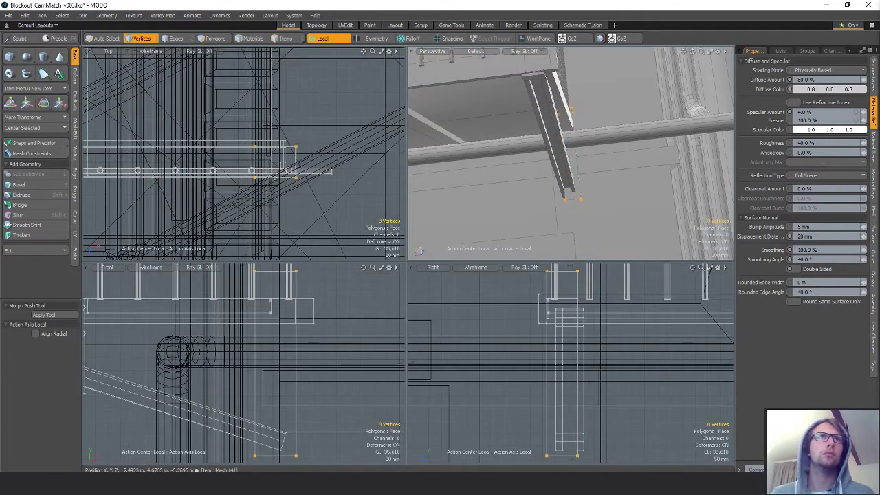
pyautogui.press('w')
pyautogui.keyDown('alt'); pyautogui.moveTo(599, 160); pyautogui.dragTo(517, 162); pyautogui.keyUp('alt')
pyautogui.press('q')
# Select the whole wall plate, clear the local action center, and move the plate -8 mm in Z to centre it on the brace
pyautogui.press('2')
pyautogui.press('3')
pyautogui.doubleClick(563, 215)
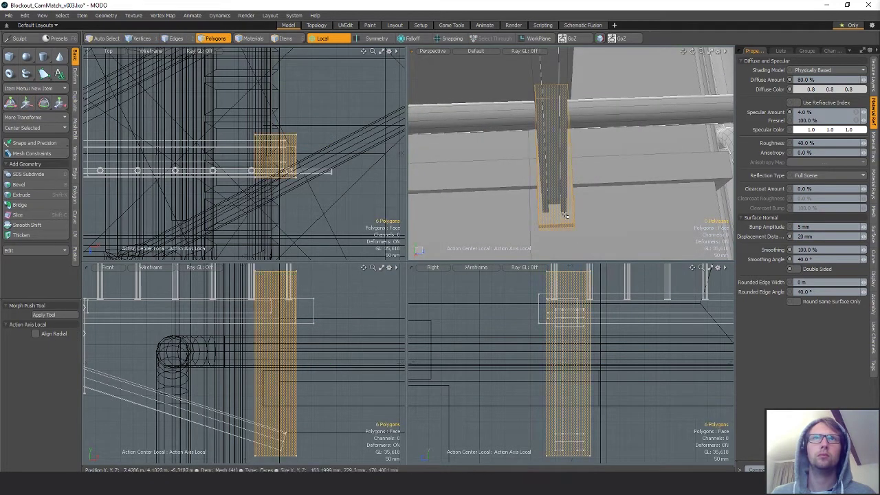
pyautogui.press('w')
pyautogui.press('x')
pyautogui.hotkey('alt', 'z')
pyautogui.press('c')
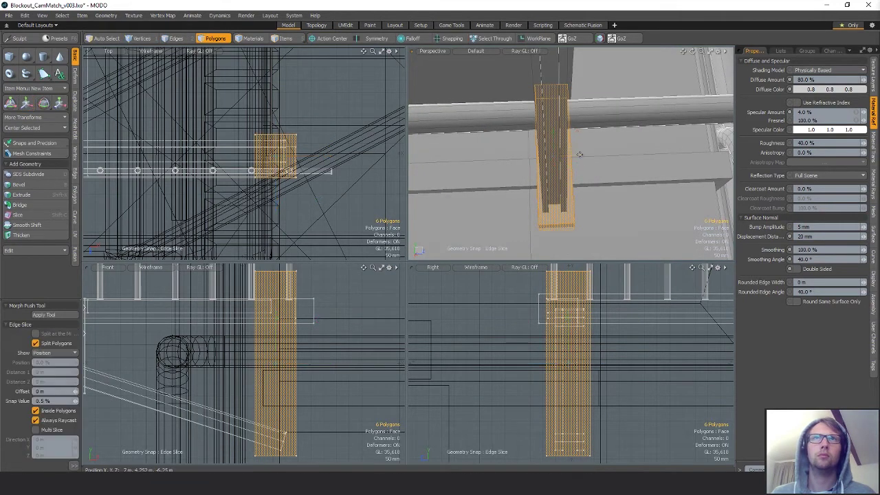
pyautogui.press('w')
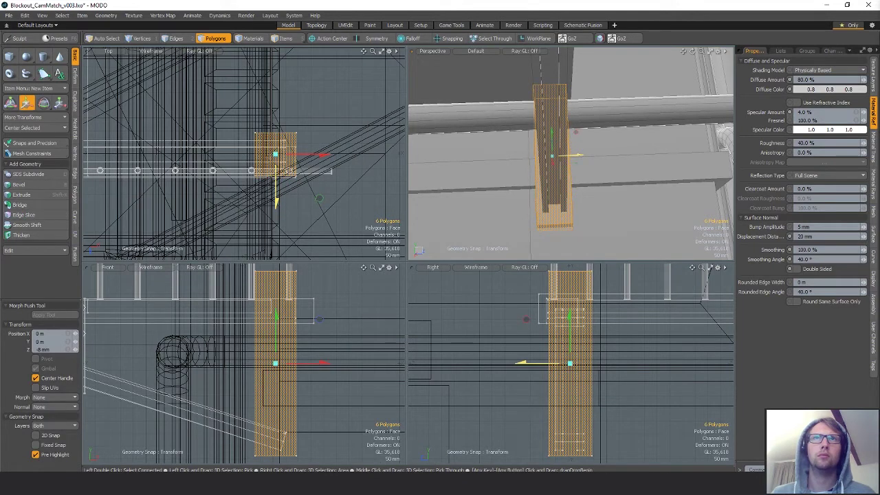
pyautogui.press('space')
# Lower the top polygon of the wall plate to just beneath the platform surface
pyautogui.keyDown('alt'); pyautogui.moveTo(579, 158); pyautogui.dragTo(700, 125); pyautogui.keyUp('alt')
pyautogui.click(633, 193)
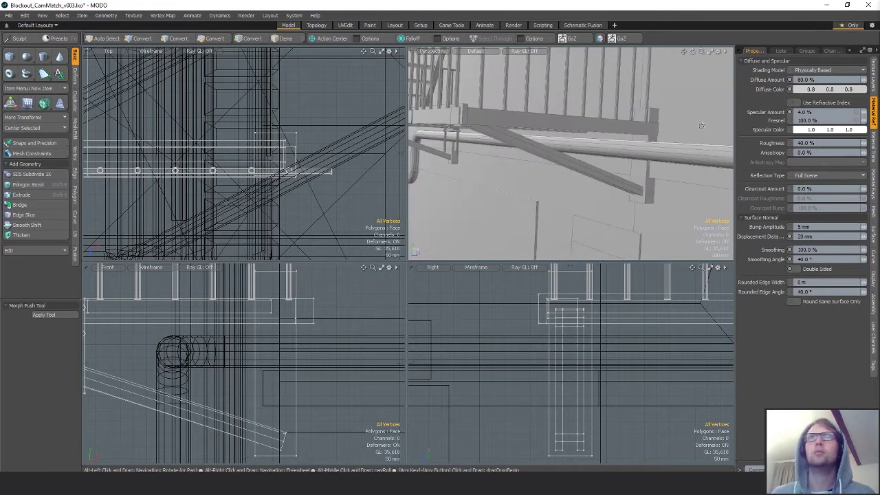
pyautogui.keyDown('alt'); pyautogui.moveTo(650, 98); pyautogui.dragTo(670, 130); pyautogui.keyUp('alt')
pyautogui.press('space')
pyautogui.click(668, 92)
pyautogui.press('w')
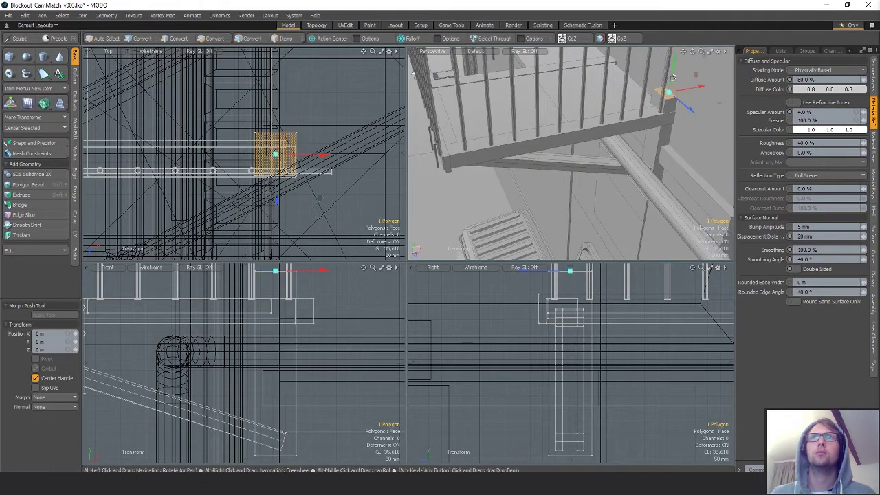
pyautogui.keyDown('alt'); pyautogui.moveTo(681, 82); pyautogui.dragTo(667, 67); pyautogui.keyUp('alt')
pyautogui.keyDown('alt'); pyautogui.moveTo(656, 100); pyautogui.dragTo(641, 74); pyautogui.keyUp('alt')
pyautogui.press('q')
pyautogui.click(671, 123)
# Select the whole wall plate and scale it slightly narrower in Z around the brace
pyautogui.keyDown('alt'); pyautogui.moveTo(670, 124); pyautogui.dragTo(633, 160); pyautogui.keyUp('alt')
pyautogui.doubleClick(614, 165)
pyautogui.scroll(4, 612, 167)
pyautogui.press('r')
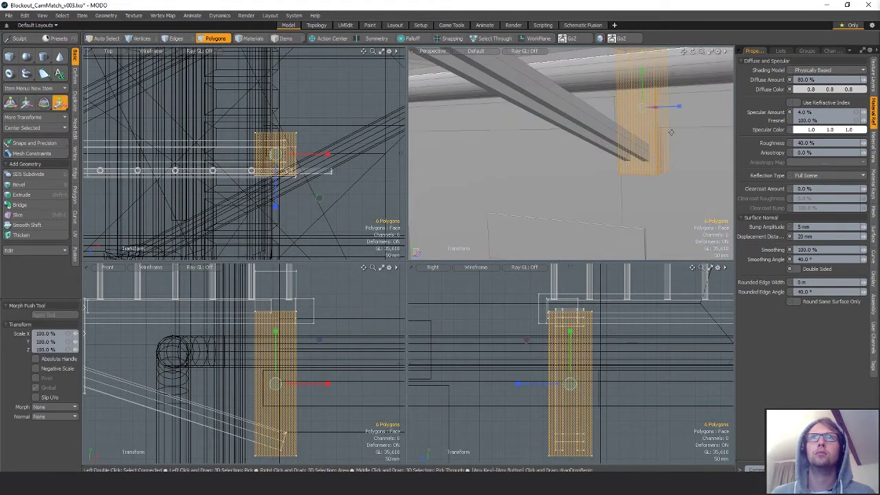
pyautogui.press('q')
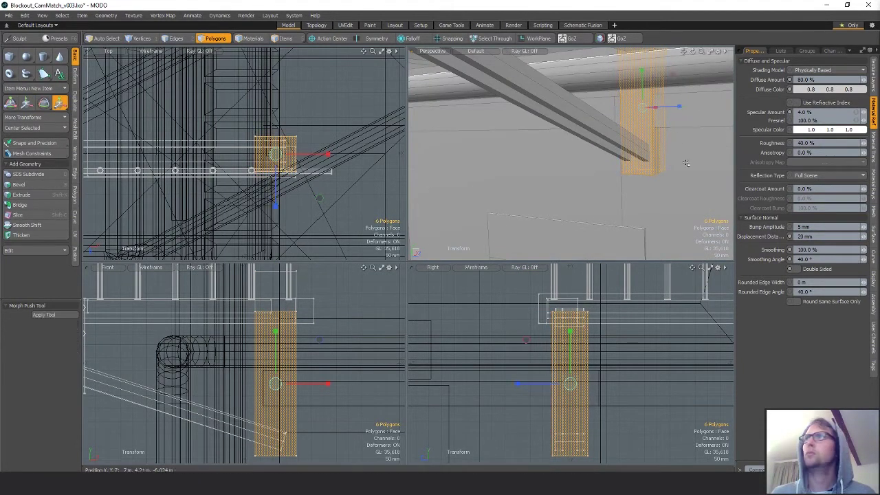
# Clear the wall plate selection and examine the platform's brace and edge beams from below
pyautogui.click(683, 192)
pyautogui.moveTo(683, 192)
pyautogui.keyDown('alt'); pyautogui.mouseDown()
pyautogui.moveTo(660, 181)
pyautogui.moveTo(657, 147)
pyautogui.moveTo(591, 117)
pyautogui.moveTo(635, 154)
pyautogui.mouseUp(); pyautogui.keyUp('alt')
pyautogui.click(664, 172)
pyautogui.press('w')
pyautogui.press('q')
pyautogui.click(663, 149)
pyautogui.scroll(-5, 636, 146)
pyautogui.click(624, 155)
pyautogui.doubleClick(665, 136)
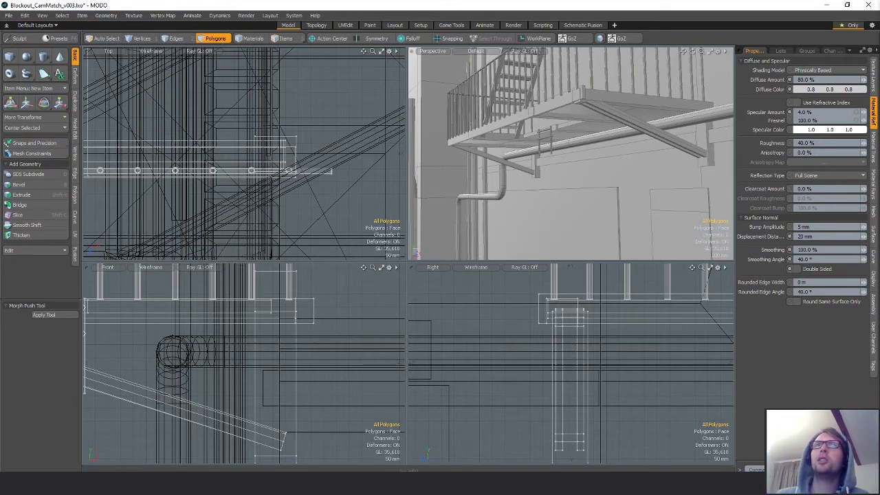
pyautogui.keyDown('alt'); pyautogui.moveTo(571, 236); pyautogui.dragTo(553, 111); pyautogui.keyUp('alt')
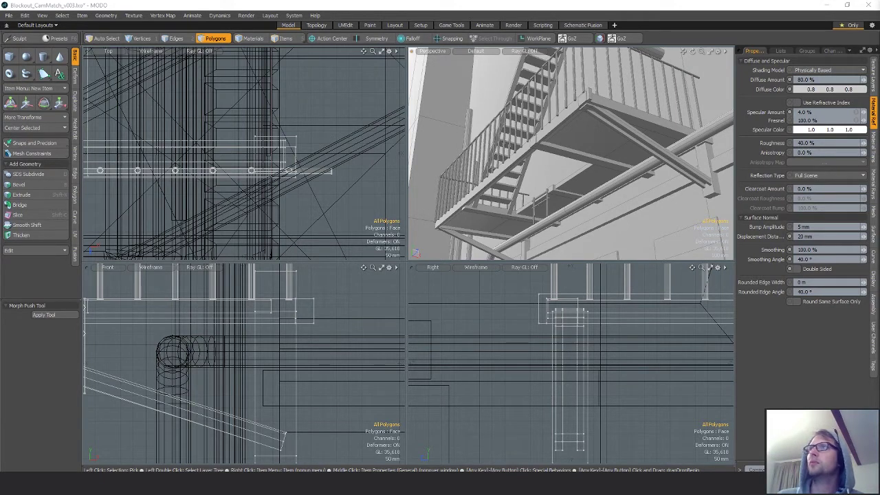
pyautogui.keyDown('alt'); pyautogui.moveTo(570, 115); pyautogui.dragTo(605, 90); pyautogui.keyUp('alt')
# Select the platform's long edge beam and move it -10 mm in X
pyautogui.doubleClick(627, 113)
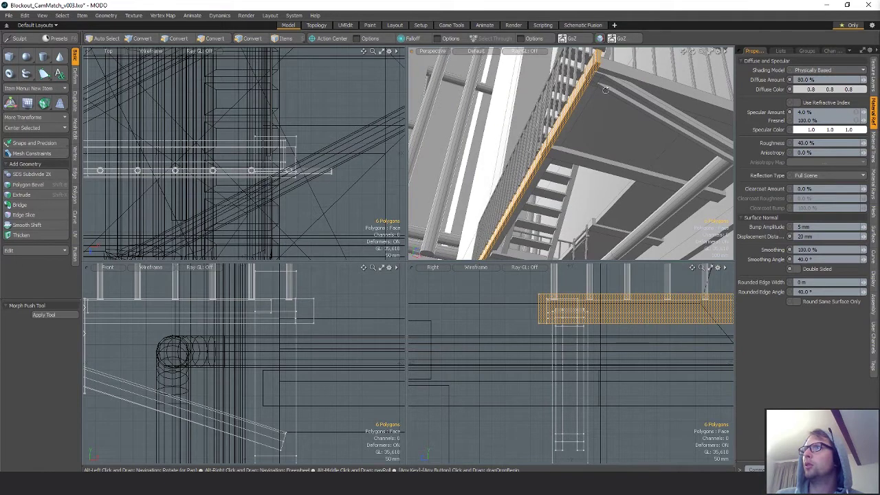
pyautogui.keyDown('alt'); pyautogui.moveTo(573, 62); pyautogui.dragTo(568, 155); pyautogui.keyUp('alt')
pyautogui.press('w')
pyautogui.hotkey('ctrl', 'z')
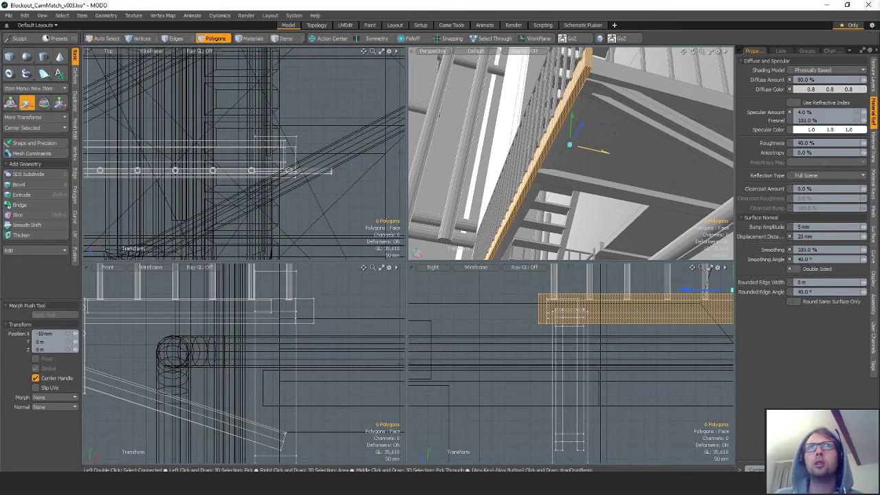
# Move the end polygon of the long edge beam at the platform corner -35 mm in Z
pyautogui.press('q')
pyautogui.press('w')
pyautogui.keyDown('alt'); pyautogui.moveTo(588, 60); pyautogui.dragTo(583, 76); pyautogui.keyUp('alt')
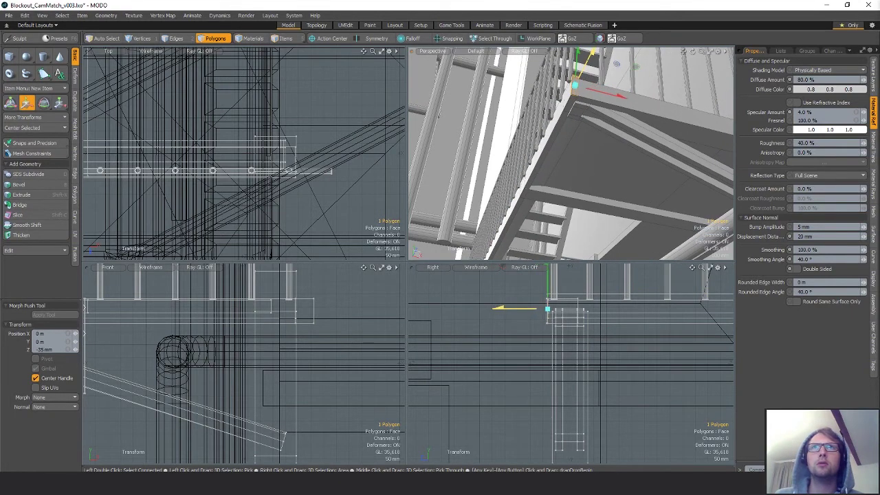
pyautogui.press('q')
# Thin the short edge beam above the brace by moving its four inner vertices outward in Z
pyautogui.keyDown('alt'); pyautogui.moveTo(586, 69); pyautogui.dragTo(579, 155); pyautogui.keyUp('alt')
pyautogui.doubleClick(584, 143)
pyautogui.keyDown('alt'); pyautogui.moveTo(583, 142); pyautogui.dragTo(598, 139); pyautogui.keyUp('alt')
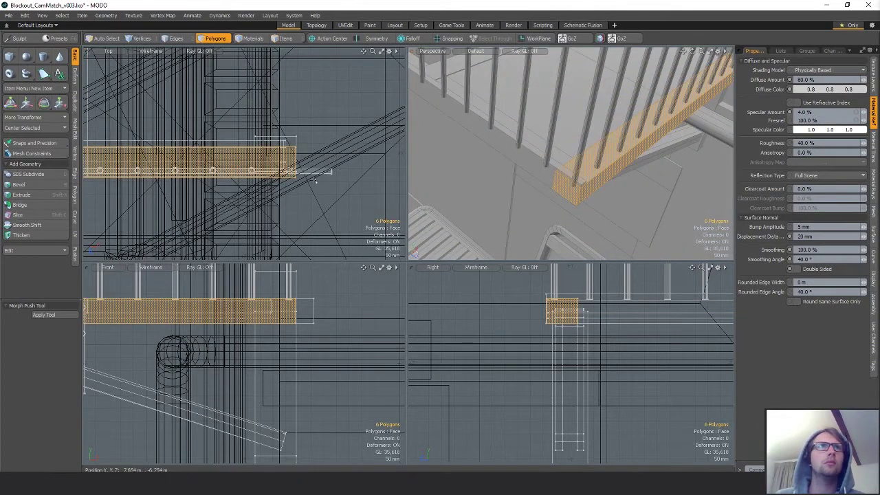
pyautogui.press('1')
pyautogui.scroll(-2, 310, 168)
pyautogui.keyDown('alt'); pyautogui.moveTo(193, 169); pyautogui.dragTo(360, 175); pyautogui.keyUp('alt')
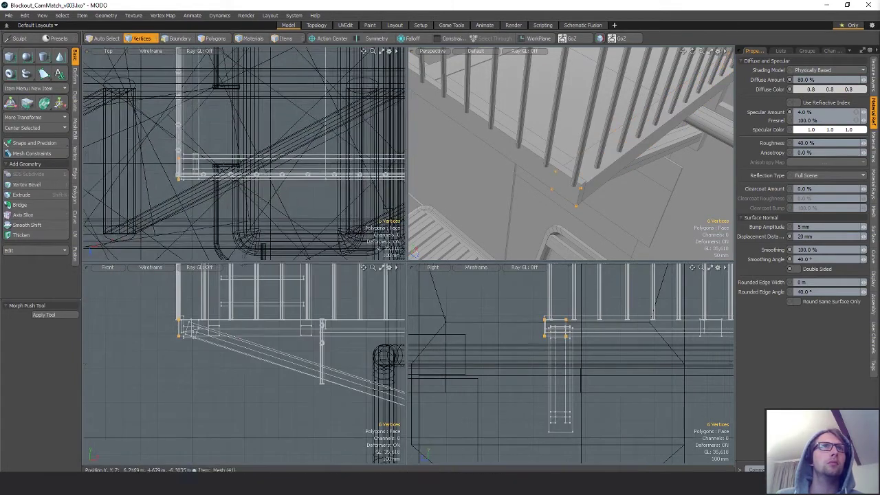
pyautogui.press('w')
pyautogui.keyDown('alt'); pyautogui.moveTo(643, 172); pyautogui.dragTo(653, 170); pyautogui.keyUp('alt')
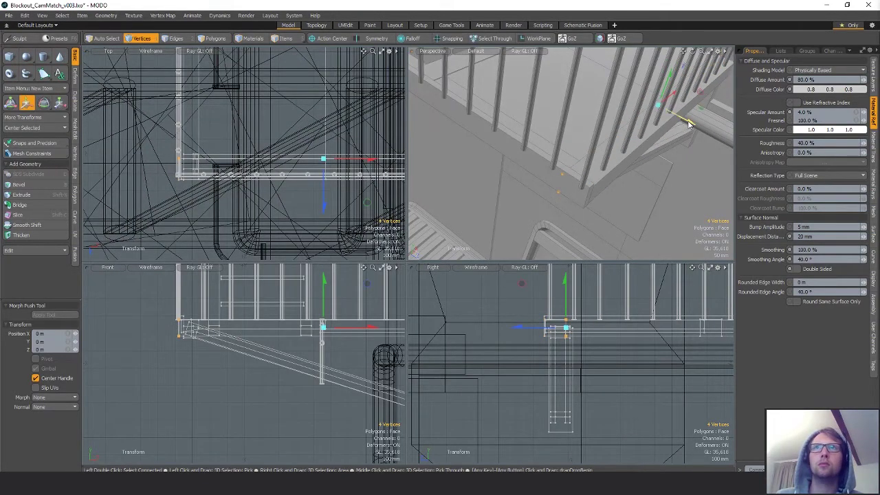
pyautogui.moveTo(686, 121)
pyautogui.mouseDown()
pyautogui.moveTo(701, 127)
pyautogui.moveTo(694, 123)
pyautogui.moveTo(608, 182)
pyautogui.moveTo(614, 169)
pyautogui.moveTo(695, 129)
pyautogui.mouseUp()
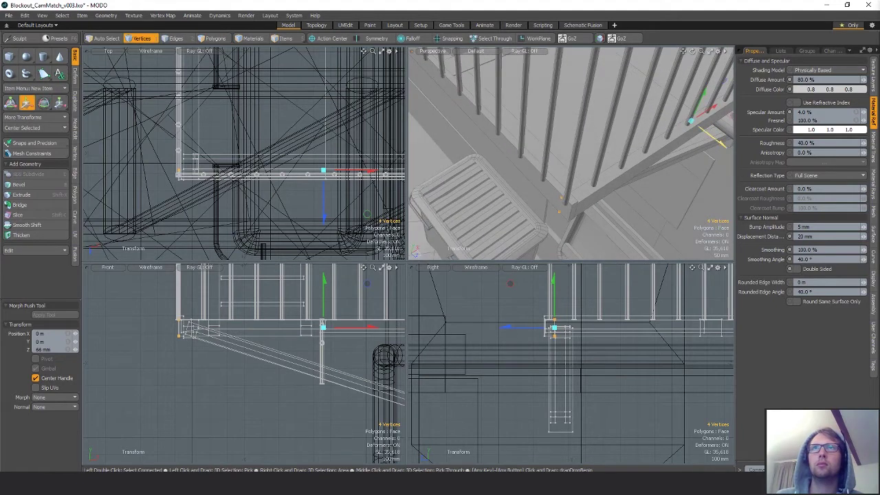
pyautogui.press('space')
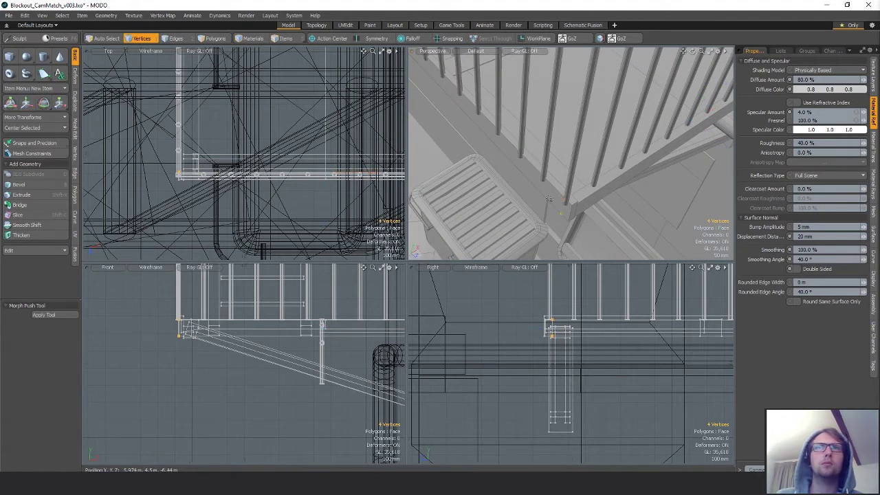
# Adjust the long edge beam's thickness by moving its inner side polygon in X
pyautogui.keyDown('alt'); pyautogui.moveTo(646, 151); pyautogui.dragTo(522, 110); pyautogui.keyUp('alt')
pyautogui.press('space')
pyautogui.press('space')
pyautogui.doubleClick(540, 172)
pyautogui.click(494, 164)
pyautogui.press('w')
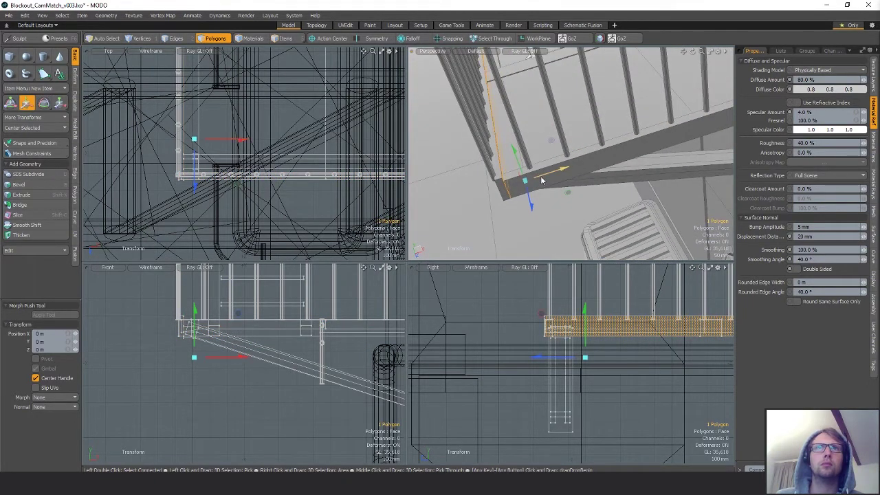
pyautogui.moveTo(541, 180); pyautogui.dragTo(588, 141)
pyautogui.press('space')
pyautogui.click(550, 204)
pyautogui.scroll(-5, 550, 199)
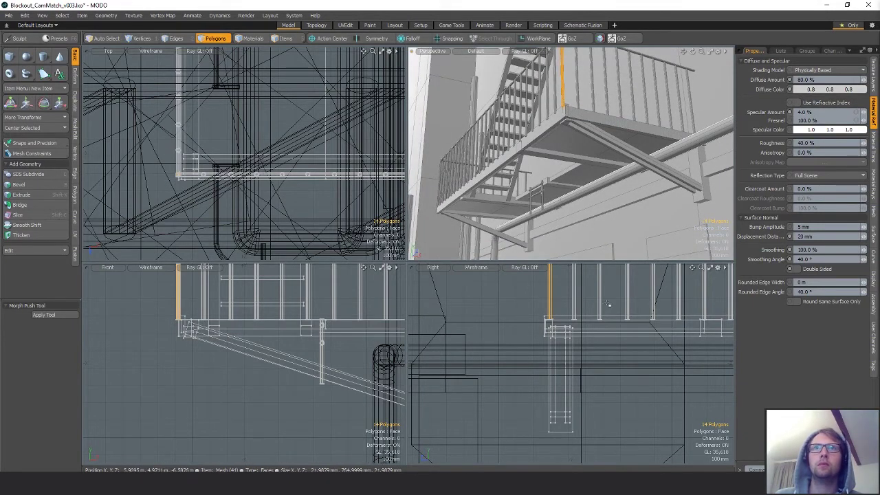
pyautogui.scroll(-6, 622, 314)
pyautogui.moveTo(625, 316)
pyautogui.keyDown('alt'); pyautogui.keyDown('shift'); pyautogui.mouseDown()
pyautogui.moveTo(520, 331)
pyautogui.moveTo(542, 330)
pyautogui.mouseUp(); pyautogui.keyUp('shift'); pyautogui.keyUp('alt')
pyautogui.keyDown('alt'); pyautogui.keyDown('shift'); pyautogui.moveTo(587, 288); pyautogui.dragTo(555, 316); pyautogui.keyUp('shift'); pyautogui.keyUp('alt')
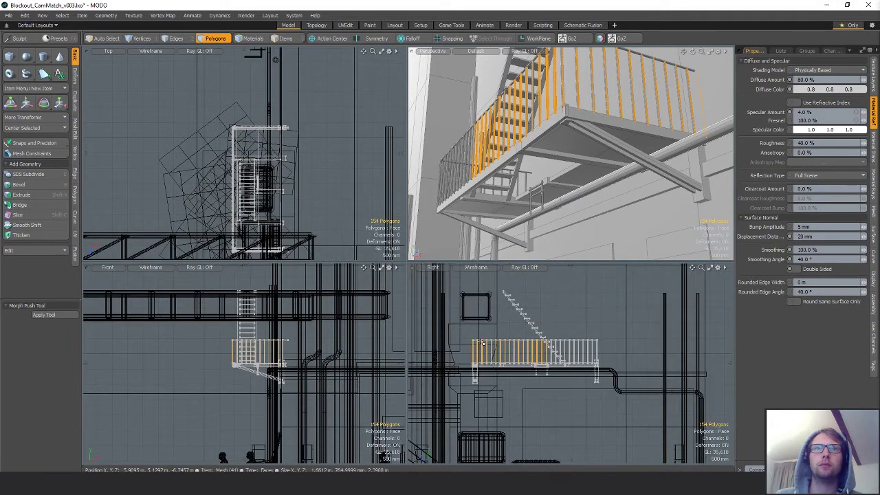
# Select the edge beams, diagonal brace, wall plate, cross beams and floor panels of the platform, leaving out the railing and stairs
pyautogui.doubleClick(560, 113)
pyautogui.scroll(3, 590, 136)
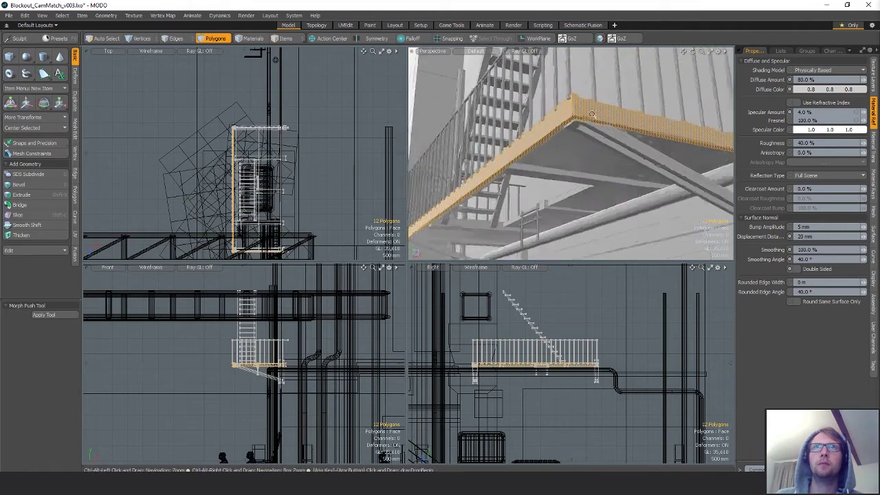
pyautogui.keyDown('shift'); pyautogui.doubleClick(605, 146); pyautogui.keyUp('shift')
pyautogui.scroll(3, 674, 234)
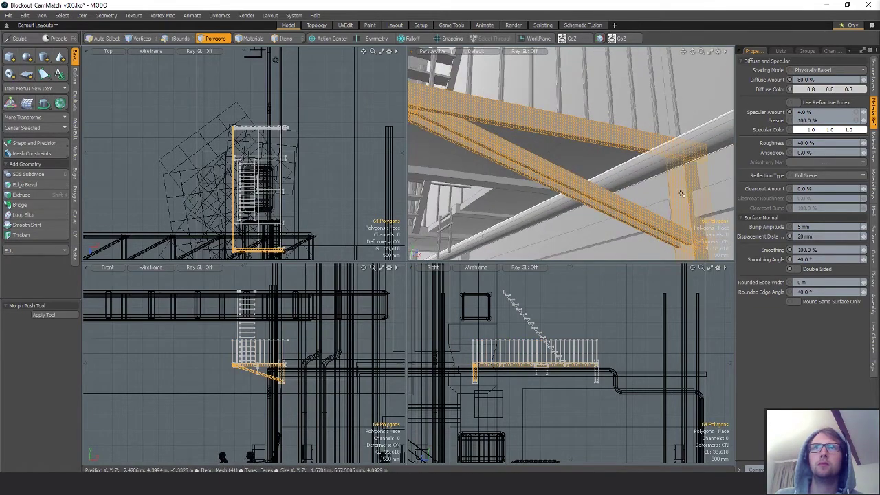
pyautogui.scroll(-3, 681, 193)
pyautogui.keyDown('alt'); pyautogui.moveTo(681, 193); pyautogui.dragTo(533, 212); pyautogui.keyUp('alt')
pyautogui.keyDown('shift'); pyautogui.doubleClick(528, 129); pyautogui.keyUp('shift')
pyautogui.keyDown('shift'); pyautogui.doubleClick(564, 162); pyautogui.keyUp('shift')
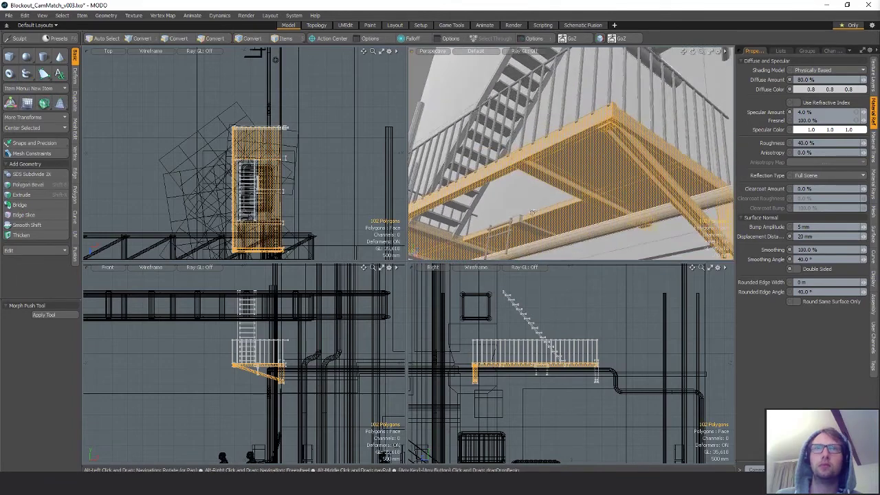
# Cut the selected platform parts into a new mesh of their own and hide the mesh with the railing and stairs
pyautogui.hotkey('ctrl', 'x')
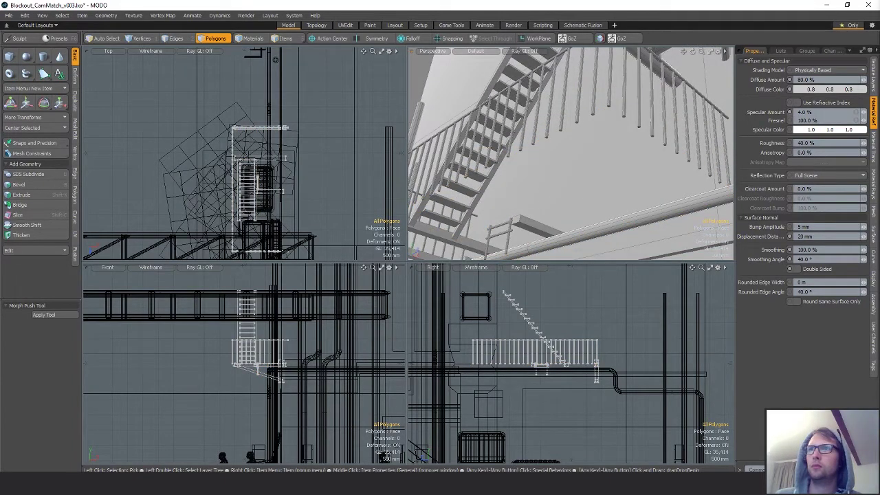
pyautogui.hotkey('ctrl', 'z')
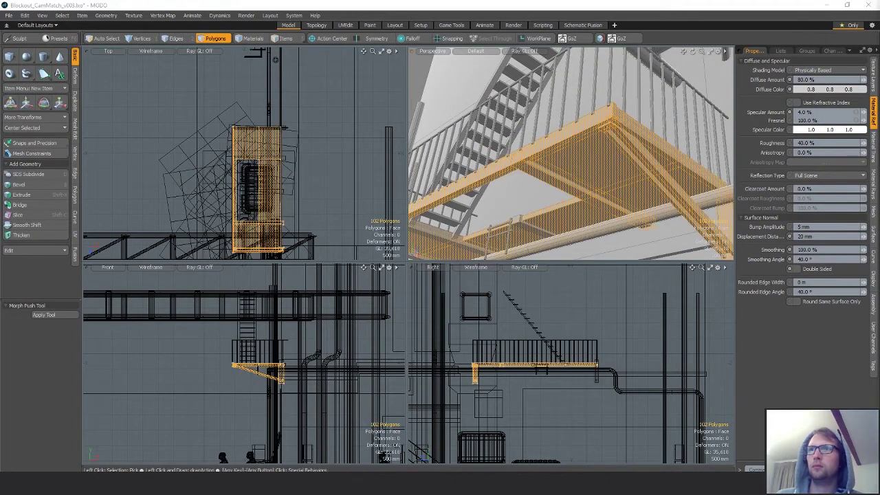
pyautogui.hotkey('shift', 'h')
pyautogui.keyDown('alt'); pyautogui.moveTo(593, 137); pyautogui.dragTo(580, 196); pyautogui.keyUp('alt')
pyautogui.click(583, 210)
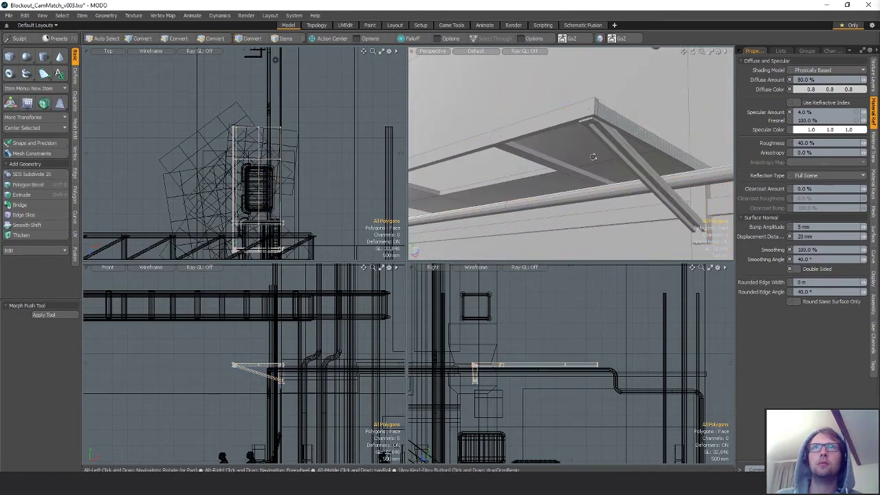
# Duplicate the long edge beam and move the copy 830 mm in X to the middle of the platform
pyautogui.keyDown('alt'); pyautogui.moveTo(592, 157); pyautogui.dragTo(600, 147); pyautogui.keyUp('alt')
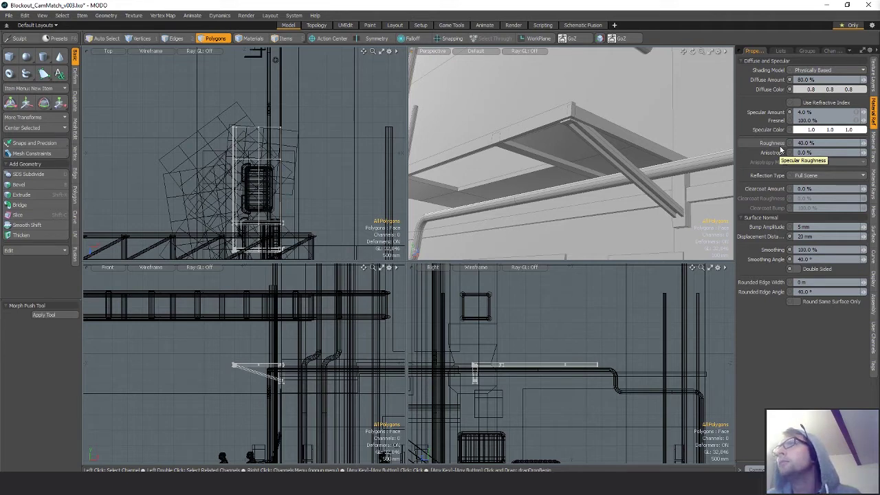
pyautogui.keyDown('alt'); pyautogui.moveTo(639, 151); pyautogui.dragTo(602, 143); pyautogui.keyUp('alt')
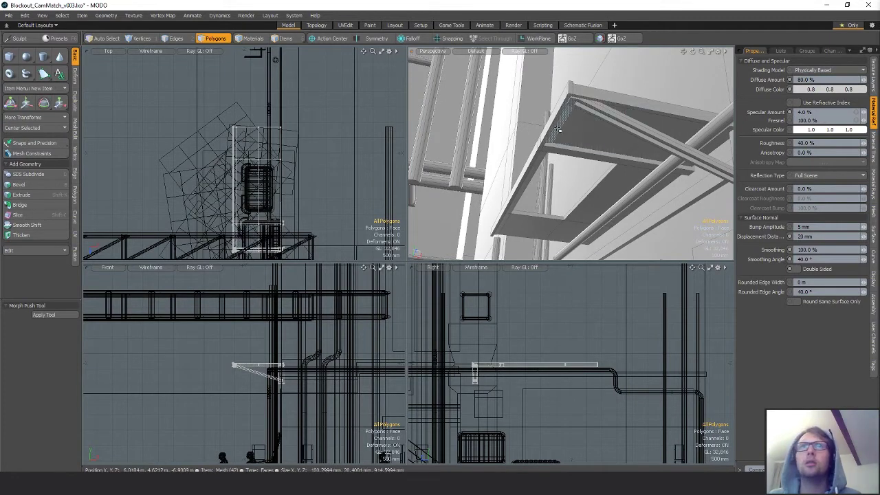
pyautogui.keyDown('alt'); pyautogui.moveTo(552, 129); pyautogui.dragTo(596, 145); pyautogui.keyUp('alt')
pyautogui.hotkey('ctrl', 'c')
pyautogui.hotkey('ctrl', 'v')
pyautogui.press('w')
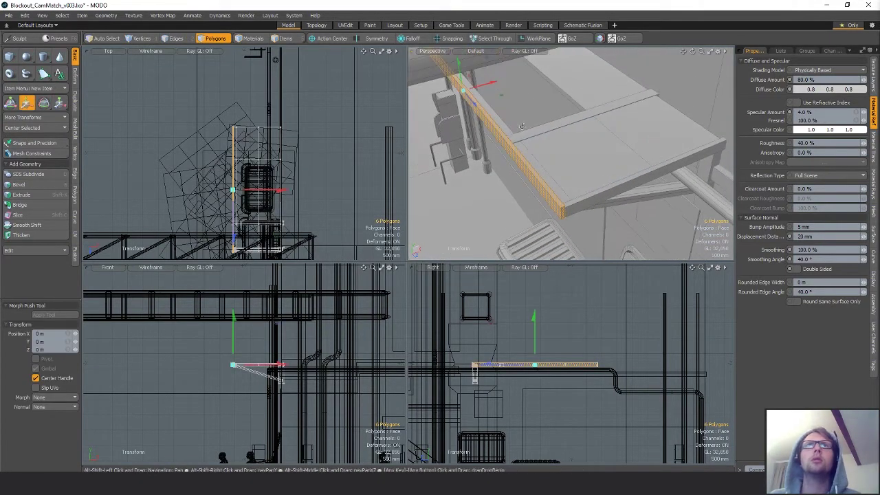
pyautogui.moveTo(491, 86); pyautogui.dragTo(562, 64)
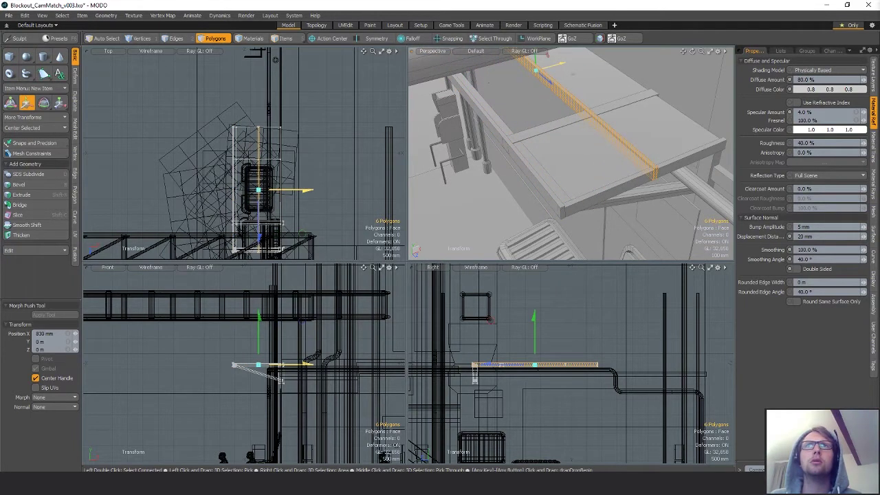
# Scale the duplicated centre beam to 311% in X, 67% in Y and 99% in Z
pyautogui.press('r')
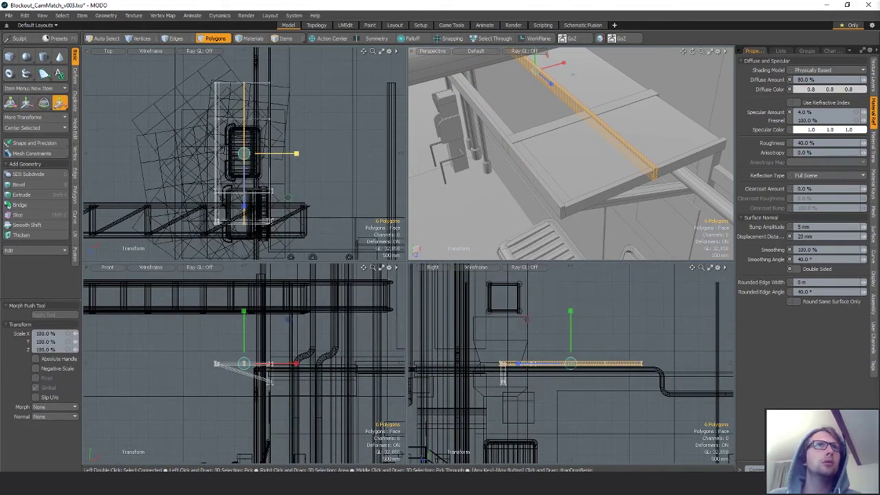
pyautogui.moveTo(333, 153); pyautogui.dragTo(378, 153)
pyautogui.keyDown('alt'); pyautogui.moveTo(672, 160); pyautogui.dragTo(622, 174); pyautogui.keyUp('alt')
pyautogui.press('q')
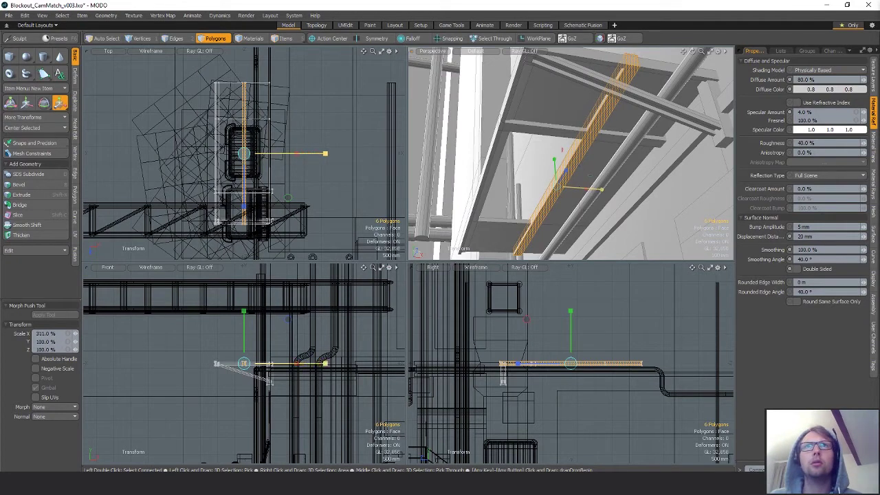
pyautogui.press('q')
pyautogui.press('r')
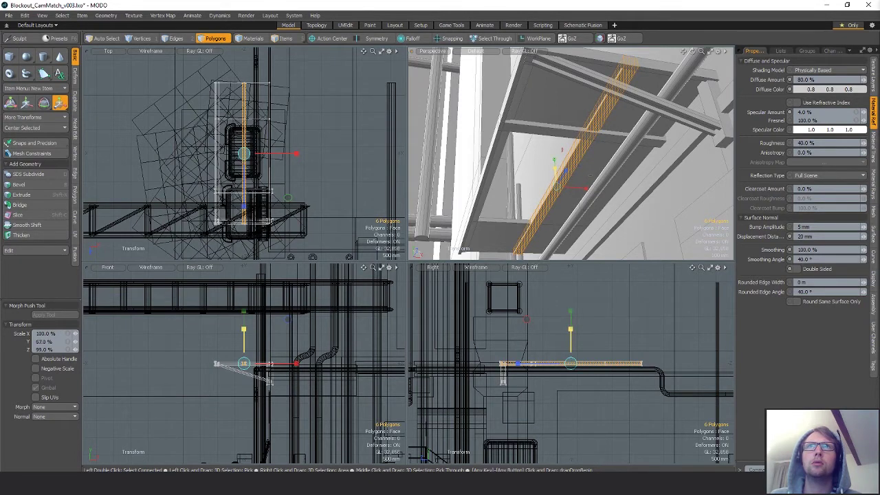
pyautogui.press('q')
pyautogui.press('Escape')
# Slice the whole platform mesh straight across its width at Z -8.24 m with snapping enabled
pyautogui.keyDown('alt'); pyautogui.moveTo(558, 169); pyautogui.dragTo(554, 126); pyautogui.keyUp('alt')
pyautogui.click(598, 114)
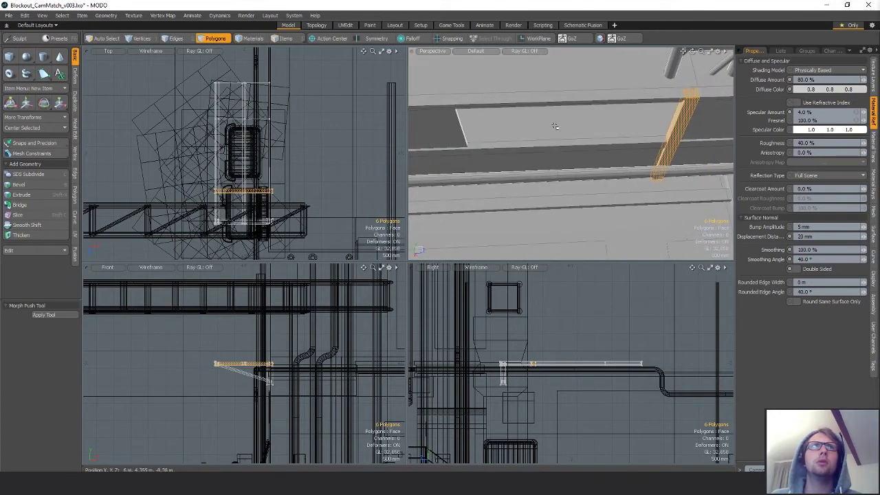
pyautogui.click(320, 173)
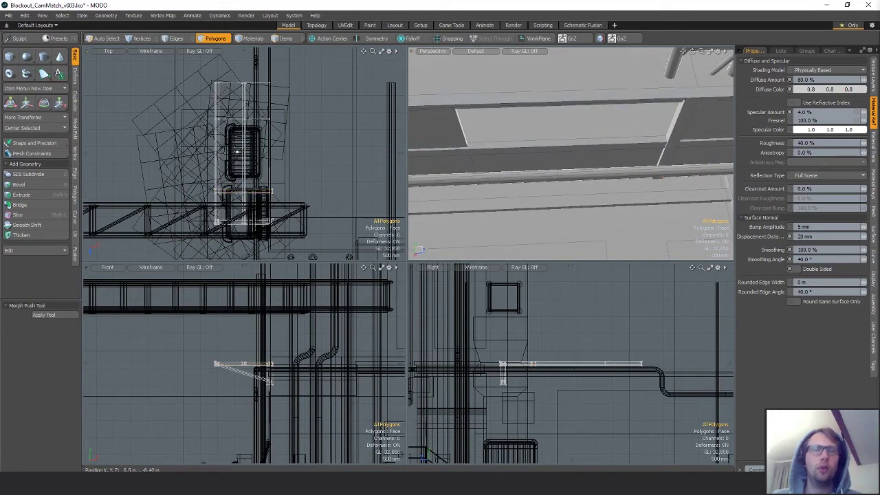
pyautogui.press('c')
pyautogui.press('x')
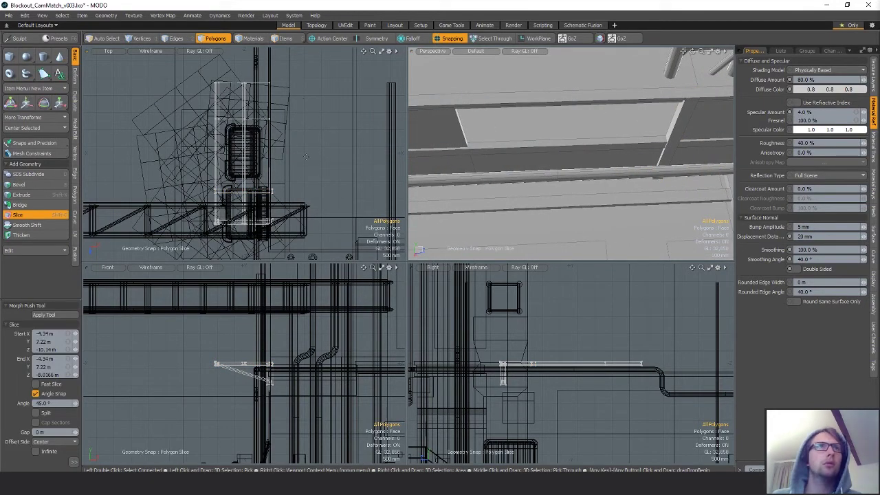
pyautogui.moveTo(151, 149); pyautogui.dragTo(106, 159)
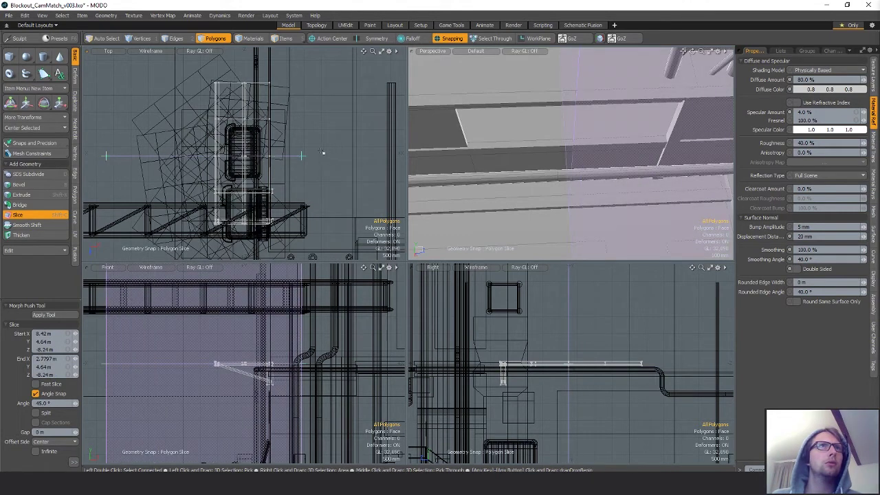
pyautogui.press('space')
# Delete all platform polygons beyond the slice, keeping the half with the diagonal brace
pyautogui.moveTo(295, 163)
pyautogui.mouseDown(button='right')
pyautogui.moveTo(122, 149)
pyautogui.moveTo(330, 98)
pyautogui.mouseUp(button='right')
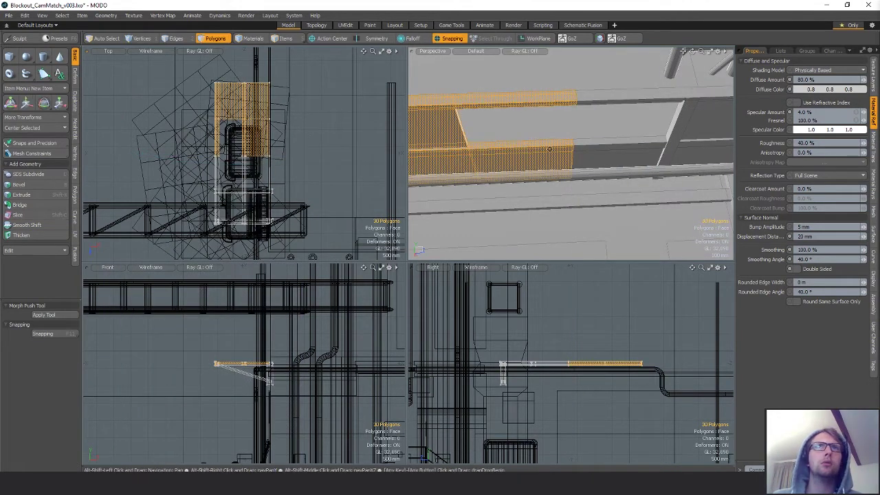
pyautogui.scroll(-3, 548, 149)
pyautogui.press('Delete')
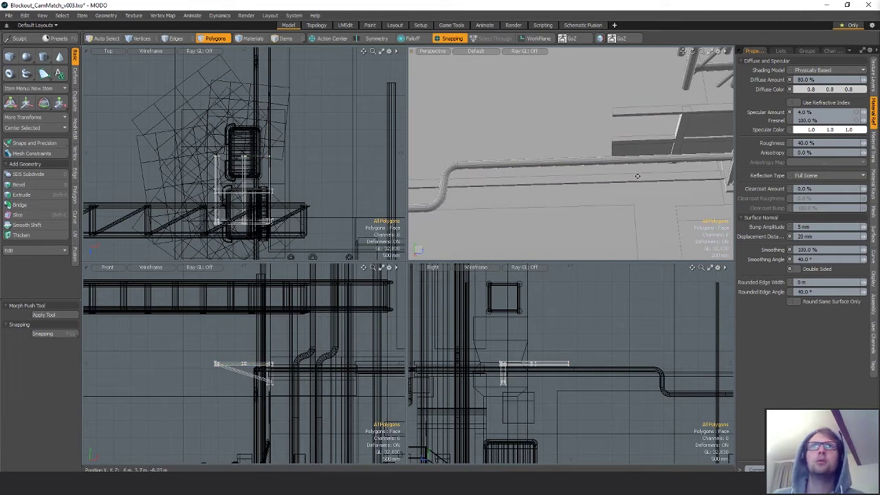
# Mirror the remaining platform half along Z, snapping the mirror centre to the cut edge at Z -8.24 m
pyautogui.keyDown('alt'); pyautogui.keyDown('shift'); pyautogui.moveTo(637, 176); pyautogui.dragTo(608, 177); pyautogui.keyUp('shift'); pyautogui.keyUp('alt')
pyautogui.scroll(5, 240, 171)
pyautogui.hotkey('shift', 'v')
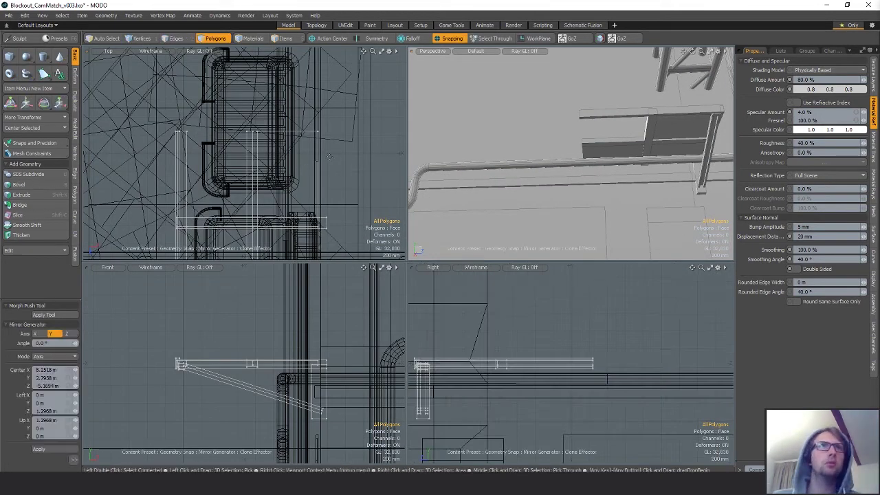
pyautogui.click(317, 131)
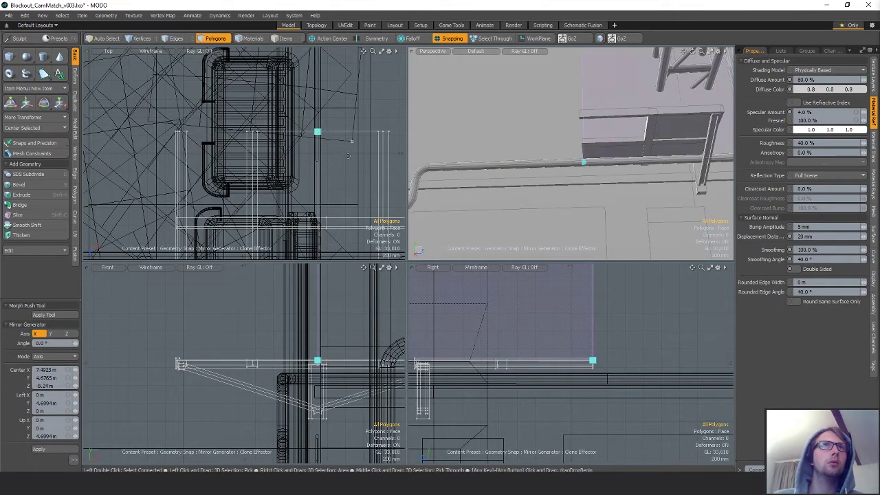
pyautogui.click(66, 333)
pyautogui.press('q')
pyautogui.keyDown('alt'); pyautogui.moveTo(460, 189); pyautogui.dragTo(543, 120); pyautogui.keyUp('alt')
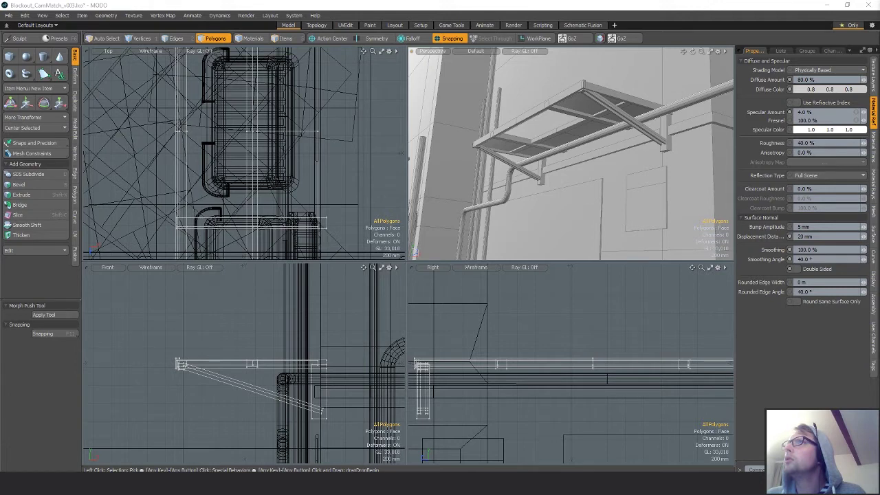
# Duplicate the platform's end beam beside the diagonal brace and move the copy about 117 mm inward along Z
pyautogui.keyDown('alt'); pyautogui.moveTo(584, 124); pyautogui.dragTo(686, 131); pyautogui.keyUp('alt')
pyautogui.press('space')
pyautogui.press('space')
pyautogui.press('space')
pyautogui.click(641, 86)
pyautogui.doubleClick(641, 86)
pyautogui.press('w')
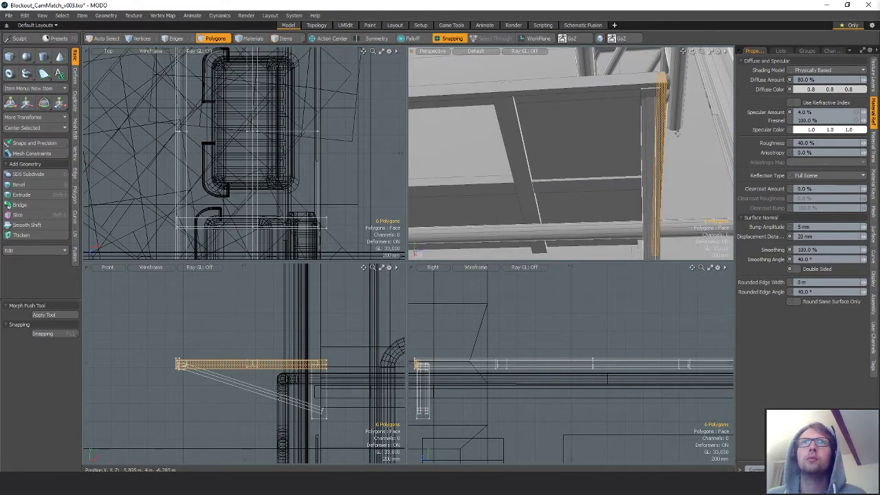
pyautogui.moveTo(692, 180); pyautogui.dragTo(626, 192)
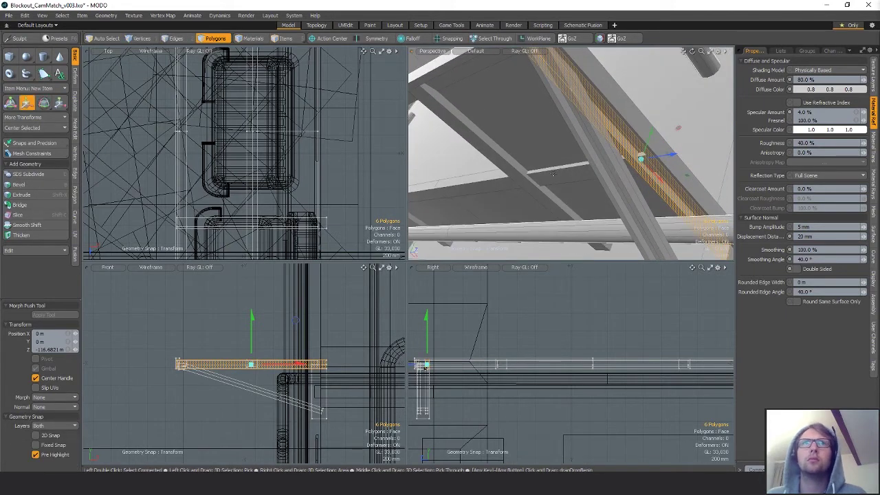
# Lower the four top vertices of the duplicated beam so that it is about 79 mm tall
pyautogui.hotkey('shift', 'a')
pyautogui.hotkey('alt', '1')
pyautogui.moveTo(721, 406)
pyautogui.keyDown('ctrl'); pyautogui.mouseDown(button='right')
pyautogui.moveTo(481, 457)
pyautogui.moveTo(550, 462)
pyautogui.mouseUp(button='right'); pyautogui.keyUp('ctrl')
pyautogui.press('w')
pyautogui.moveTo(653, 130)
pyautogui.mouseDown()
pyautogui.moveTo(646, 145)
pyautogui.moveTo(655, 121)
pyautogui.mouseUp()
pyautogui.keyDown('alt'); pyautogui.moveTo(655, 121); pyautogui.dragTo(634, 201); pyautogui.keyUp('alt')
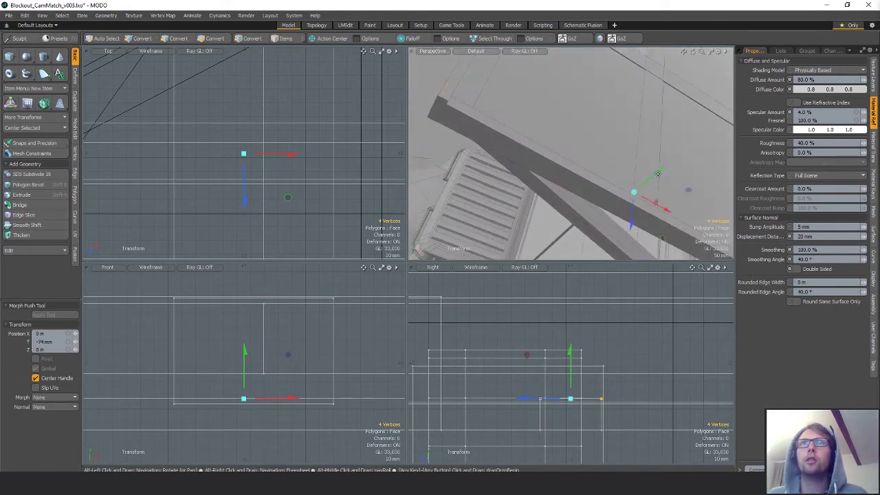
pyautogui.moveTo(668, 168); pyautogui.dragTo(687, 149)
pyautogui.hotkey('ctrl', 'z')
pyautogui.keyDown('alt'); pyautogui.moveTo(686, 149); pyautogui.dragTo(638, 149); pyautogui.keyUp('alt')
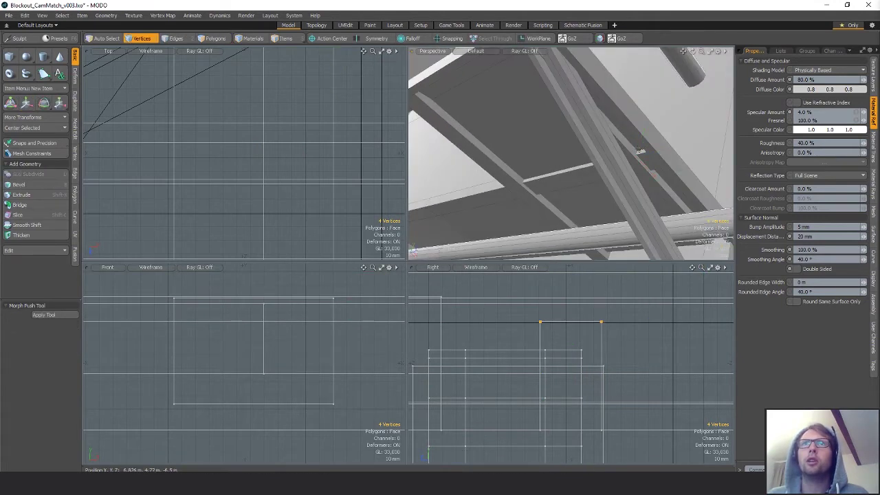
# Widen the duplicated beam to about 136 mm along Z by moving its side face towards the platform's end
pyautogui.press('3')
pyautogui.press('w')
pyautogui.click(649, 147)
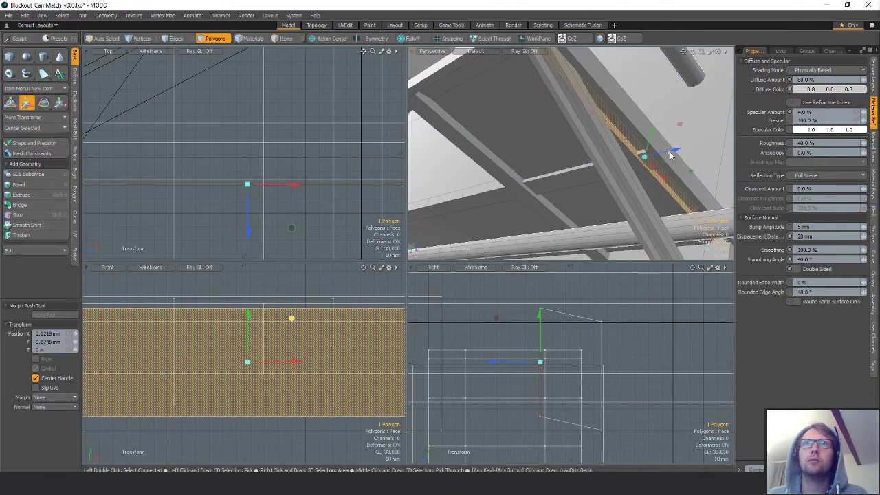
pyautogui.hotkey('ctrl', 'z')
pyautogui.moveTo(676, 152); pyautogui.dragTo(699, 147)
pyautogui.keyDown('alt'); pyautogui.moveTo(695, 149); pyautogui.dragTo(645, 180); pyautogui.keyUp('alt')
pyautogui.press('space')
# Duplicate the widened beam and shift the copy further inward along Z, leaving a narrow gap between the two
pyautogui.keyDown('alt'); pyautogui.moveTo(667, 189); pyautogui.dragTo(655, 174); pyautogui.keyUp('alt')
pyautogui.press('w')
pyautogui.press('q')
pyautogui.click(657, 162)
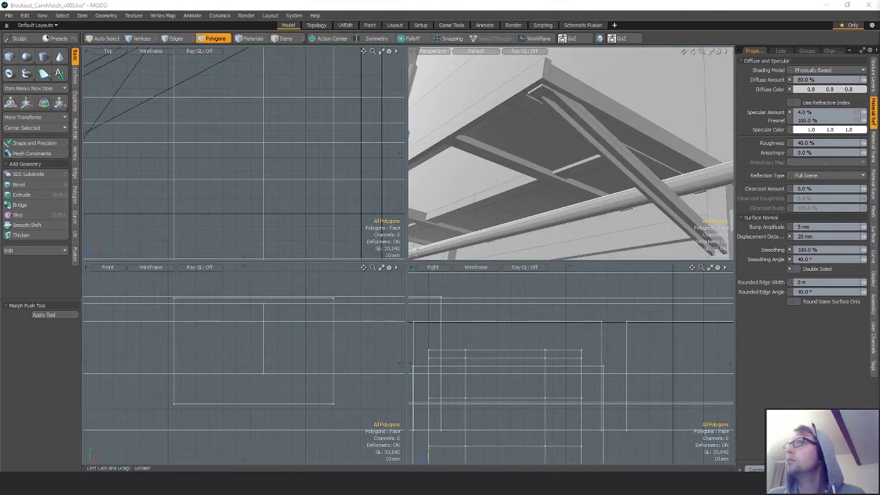
pyautogui.doubleClick(640, 163)
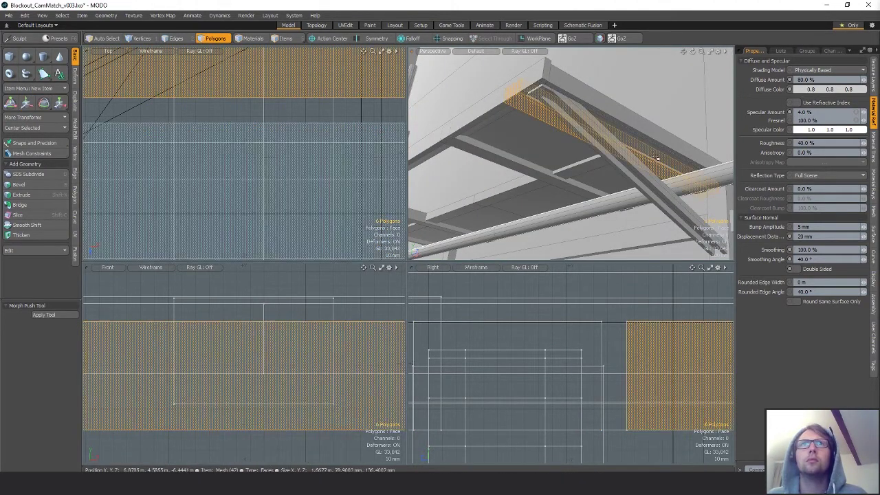
pyautogui.press('w')
pyautogui.moveTo(658, 138); pyautogui.dragTo(653, 140)
pyautogui.press('q')
pyautogui.click(668, 110)
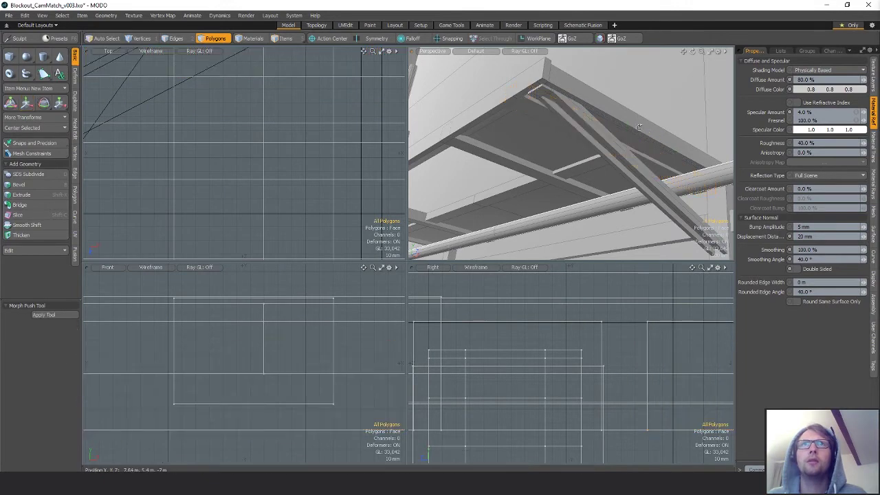
# Select both widened beams under the platform and scale them to 99% in X
pyautogui.keyDown('alt'); pyautogui.moveTo(668, 110); pyautogui.dragTo(588, 134); pyautogui.keyUp('alt')
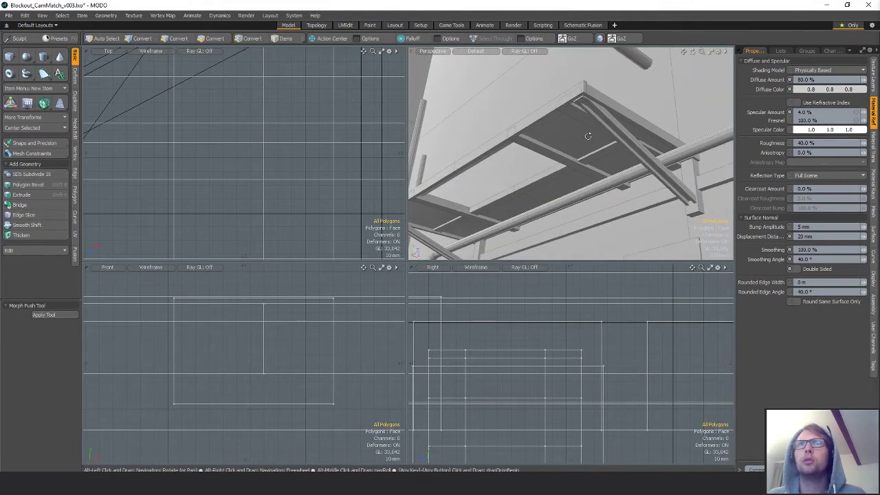
pyautogui.doubleClick(589, 134)
pyautogui.scroll(-6, 220, 187)
pyautogui.keyDown('alt'); pyautogui.moveTo(220, 187); pyautogui.dragTo(309, 232); pyautogui.keyUp('alt')
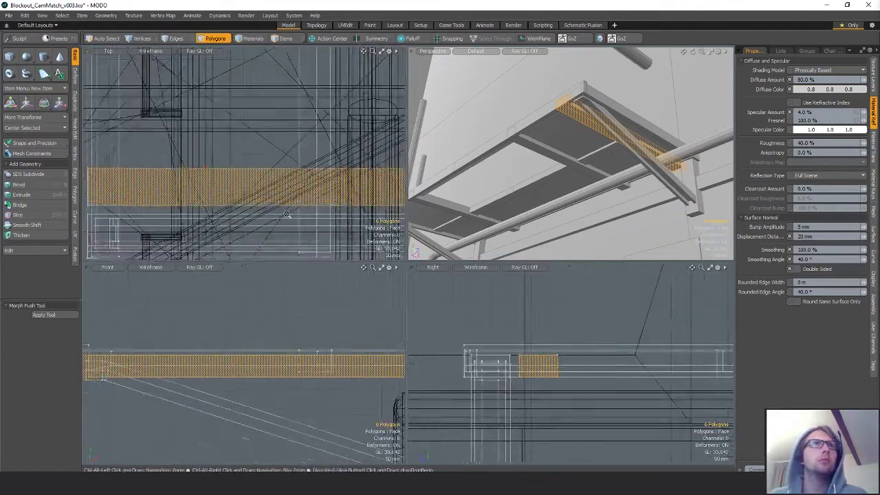
pyautogui.scroll(-1, 309, 232)
pyautogui.press('1')
pyautogui.press('3')
pyautogui.keyDown('shift'); pyautogui.doubleClick(633, 130); pyautogui.keyUp('shift')
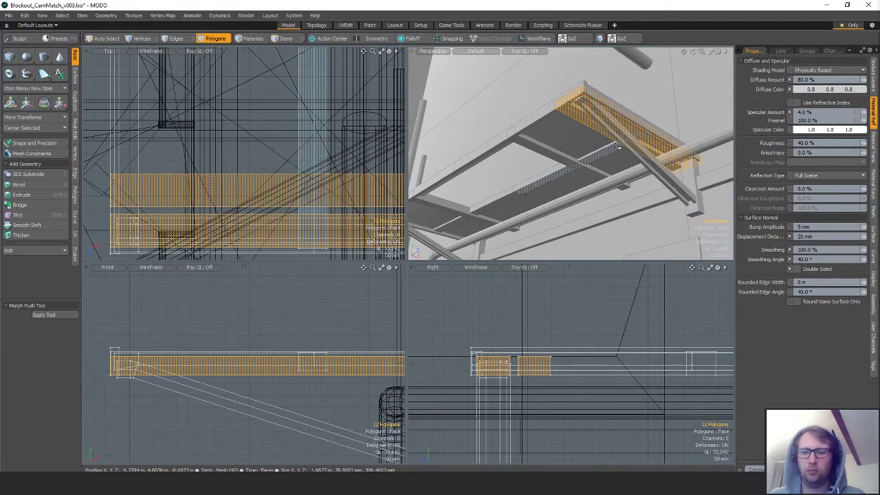
pyautogui.press('y')
pyautogui.moveTo(661, 150); pyautogui.dragTo(659, 150)
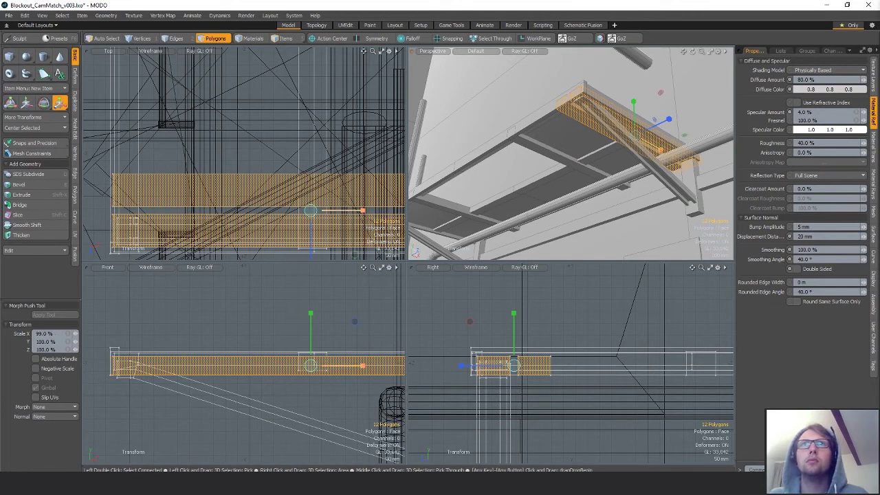
# Mirror the two widened beams about the platform's centre to its opposite end, with snapping enabled
pyautogui.hotkey('shift', 'v')
pyautogui.scroll(-8, 292, 157)
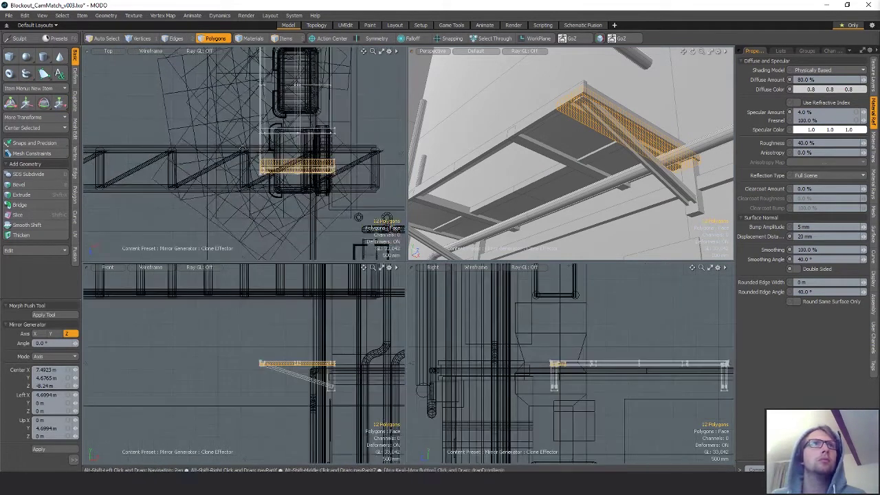
pyautogui.keyDown('alt'); pyautogui.moveTo(292, 157); pyautogui.dragTo(292, 207); pyautogui.keyUp('alt')
pyautogui.press('x')
pyautogui.click(328, 138)
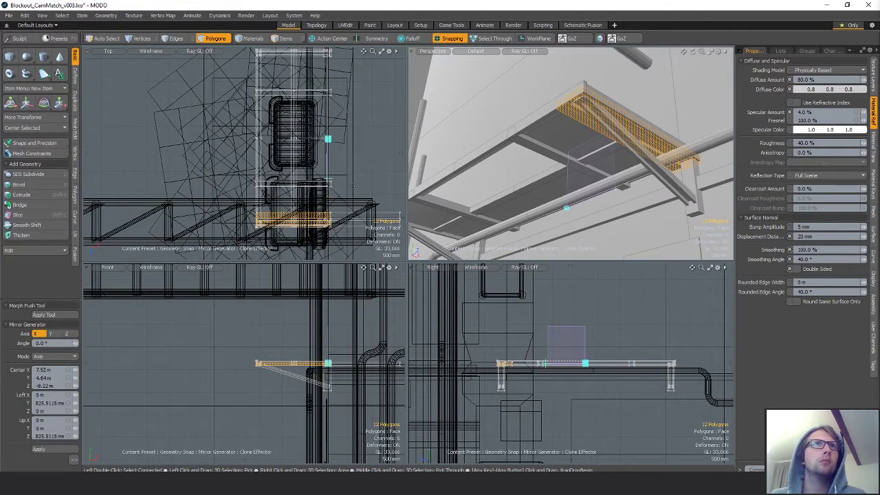
pyautogui.press('q')
pyautogui.press('Escape')
pyautogui.keyDown('alt'); pyautogui.moveTo(576, 153); pyautogui.dragTo(470, 177); pyautogui.keyUp('alt')
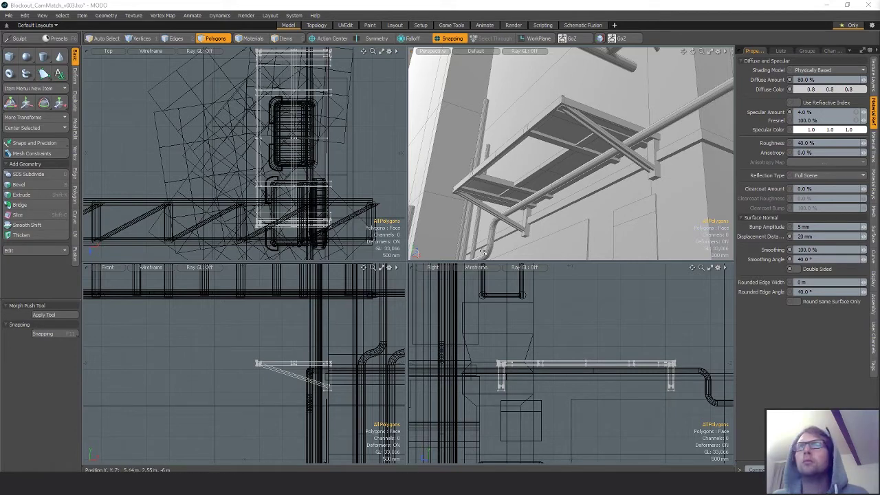
# Select the top faces of the platform's outer edge beam and examine their height against the end beams
pyautogui.keyDown('alt'); pyautogui.moveTo(550, 180); pyautogui.dragTo(592, 183); pyautogui.keyUp('alt')
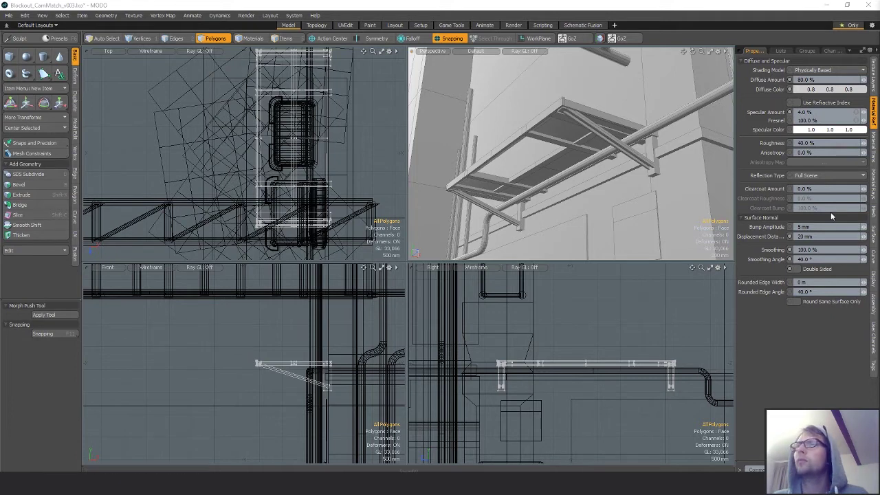
pyautogui.keyDown('alt'); pyautogui.moveTo(560, 178); pyautogui.dragTo(598, 154); pyautogui.keyUp('alt')
pyautogui.keyDown('alt'); pyautogui.scroll(5, 571, 148); pyautogui.keyUp('alt')
pyautogui.scroll(2, 573, 152)
pyautogui.click(573, 153)
pyautogui.keyDown('shift'); pyautogui.click(458, 105); pyautogui.keyUp('shift')
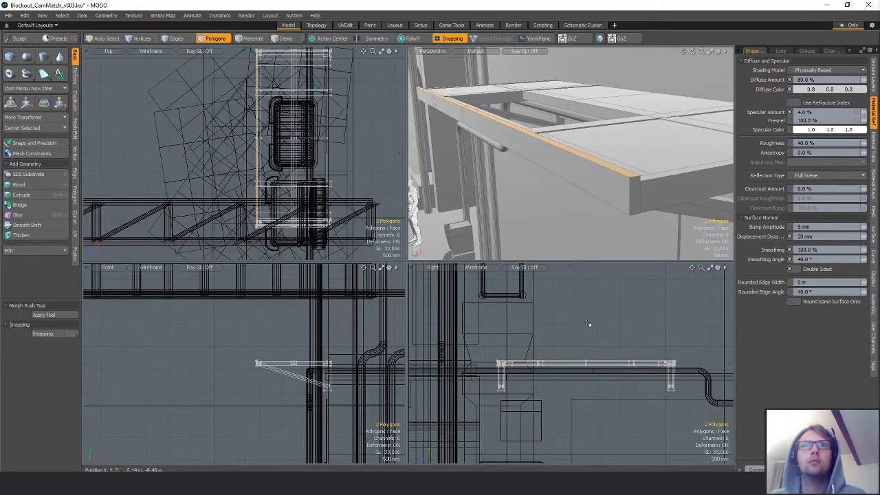
pyautogui.scroll(7, 640, 354)
pyautogui.keyDown('alt'); pyautogui.keyDown('shift'); pyautogui.moveTo(641, 357); pyautogui.dragTo(628, 322); pyautogui.keyUp('shift'); pyautogui.keyUp('alt')
pyautogui.scroll(5, 323, 369)
pyautogui.keyDown('alt'); pyautogui.keyDown('shift'); pyautogui.moveTo(333, 363); pyautogui.dragTo(305, 364); pyautogui.keyUp('shift'); pyautogui.keyUp('alt')
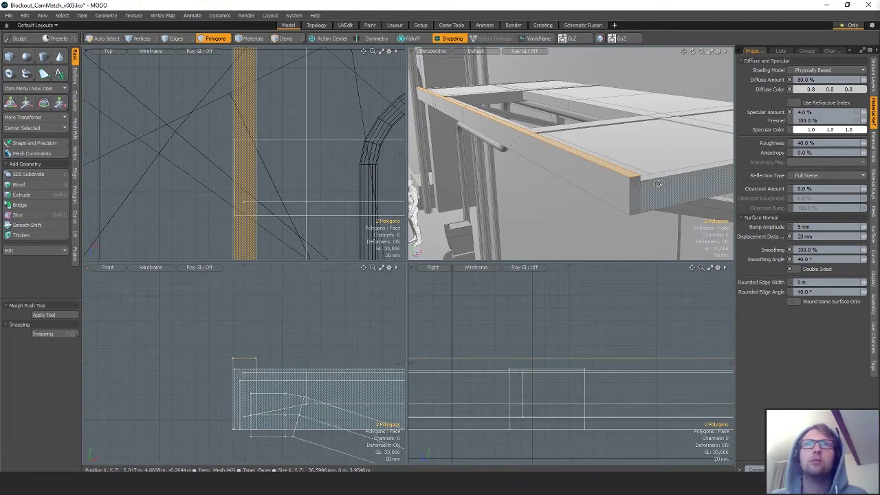
# Raise the top faces of both end beams to the top height of the outer edge beam
pyautogui.keyDown('alt'); pyautogui.moveTo(663, 189); pyautogui.dragTo(550, 187); pyautogui.keyUp('alt')
pyautogui.click(593, 200)
pyautogui.keyDown('alt'); pyautogui.moveTo(611, 211); pyautogui.dragTo(620, 159); pyautogui.keyUp('alt')
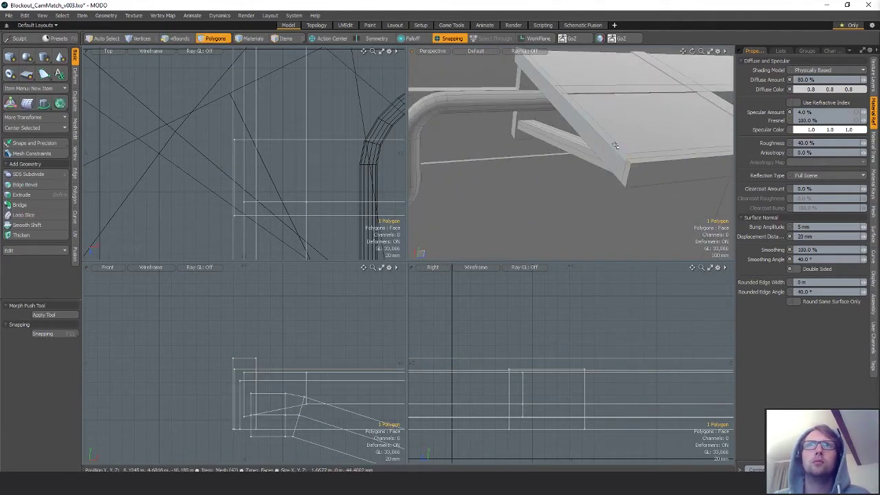
pyautogui.keyDown('shift'); pyautogui.click(621, 160); pyautogui.keyUp('shift')
pyautogui.press('x')
pyautogui.press('w')
pyautogui.keyDown('ctrl'); pyautogui.keyDown('alt'); pyautogui.moveTo(236, 369); pyautogui.dragTo(246, 369); pyautogui.keyUp('alt'); pyautogui.keyUp('ctrl')
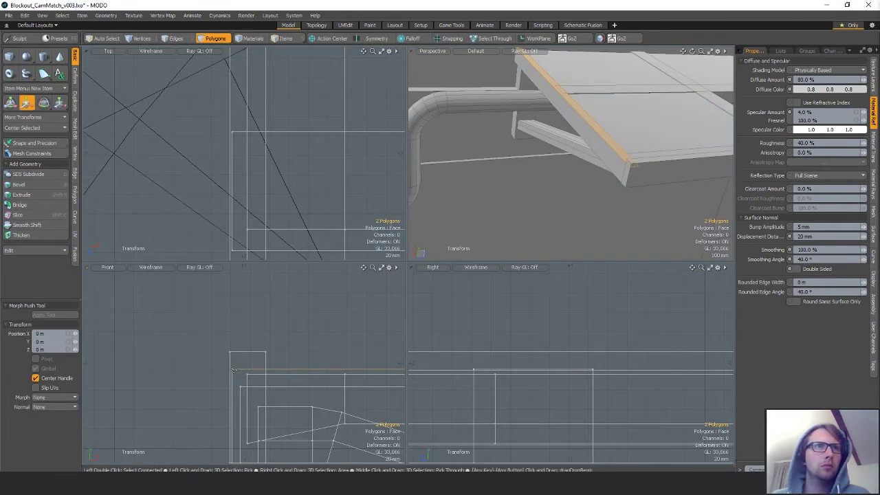
pyautogui.press('x')
pyautogui.click(234, 369)
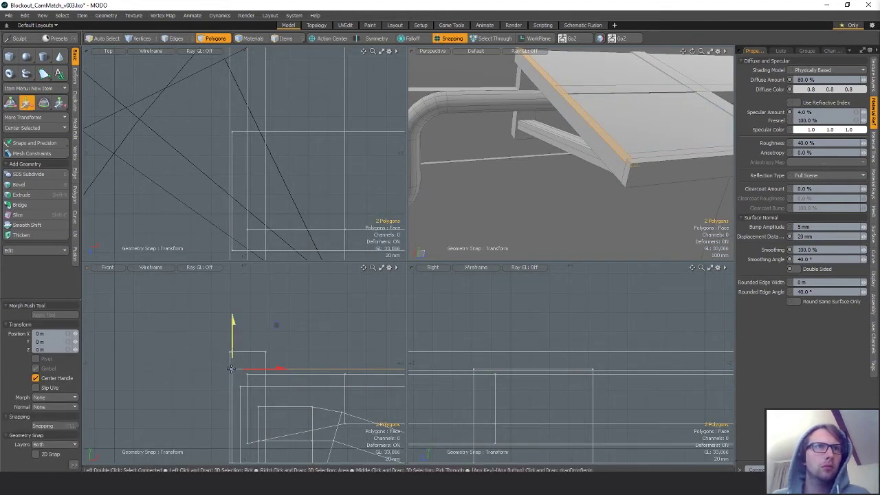
pyautogui.moveTo(234, 349); pyautogui.dragTo(232, 352)
pyautogui.press('space')
pyautogui.click(291, 312)
# Examine the platform from above and below and within the surrounding building scene
pyautogui.keyDown('alt'); pyautogui.moveTo(586, 160); pyautogui.dragTo(532, 162); pyautogui.keyUp('alt')
pyautogui.scroll(-3, 543, 166)
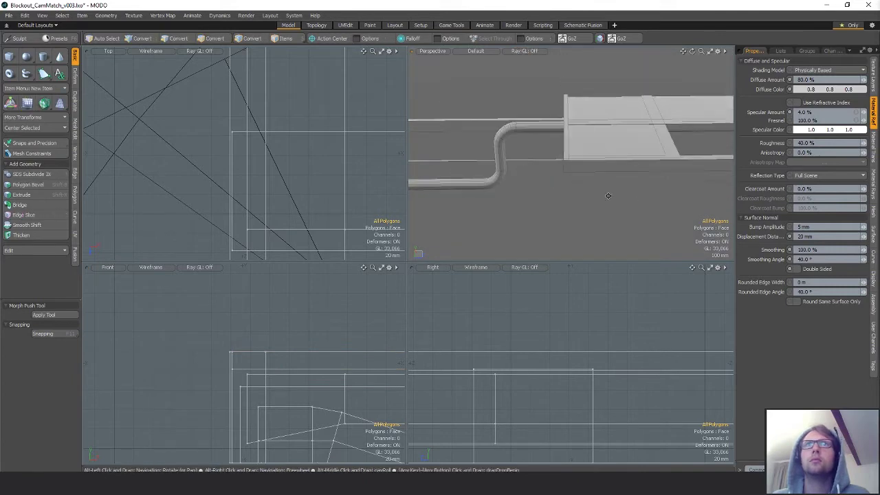
pyautogui.keyDown('alt'); pyautogui.moveTo(606, 194); pyautogui.dragTo(455, 189); pyautogui.keyUp('alt')
pyautogui.scroll(-8, 576, 195)
pyautogui.keyDown('alt'); pyautogui.moveTo(570, 194); pyautogui.dragTo(567, 144); pyautogui.keyUp('alt')
pyautogui.scroll(5, 558, 151)
pyautogui.scroll(-3, 563, 157)
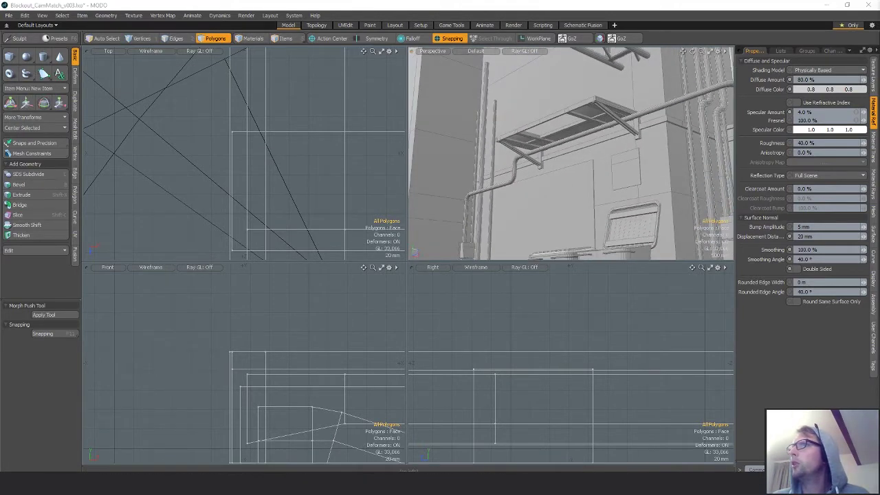
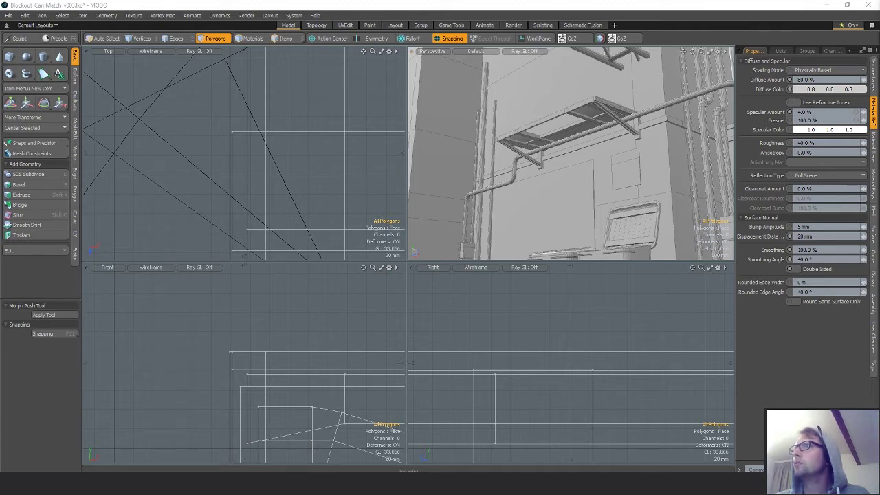
pyautogui.scroll(-5, 549, 161)
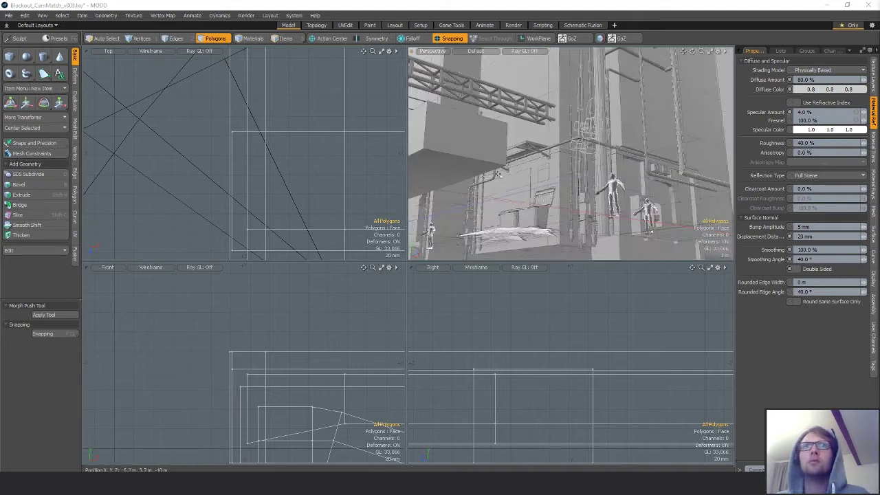
pyautogui.keyDown('alt'); pyautogui.moveTo(536, 158); pyautogui.dragTo(590, 164); pyautogui.keyUp('alt')
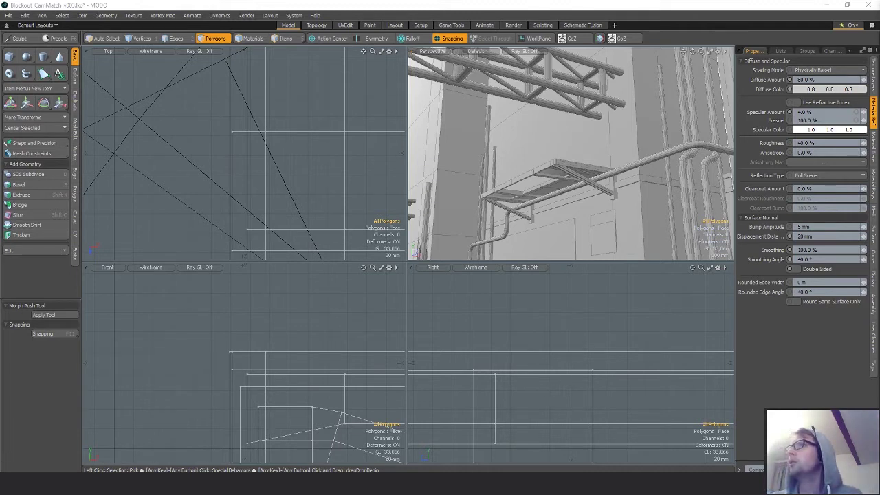
pyautogui.keyDown('alt'); pyautogui.moveTo(570, 158); pyautogui.dragTo(862, 345); pyautogui.keyUp('alt')
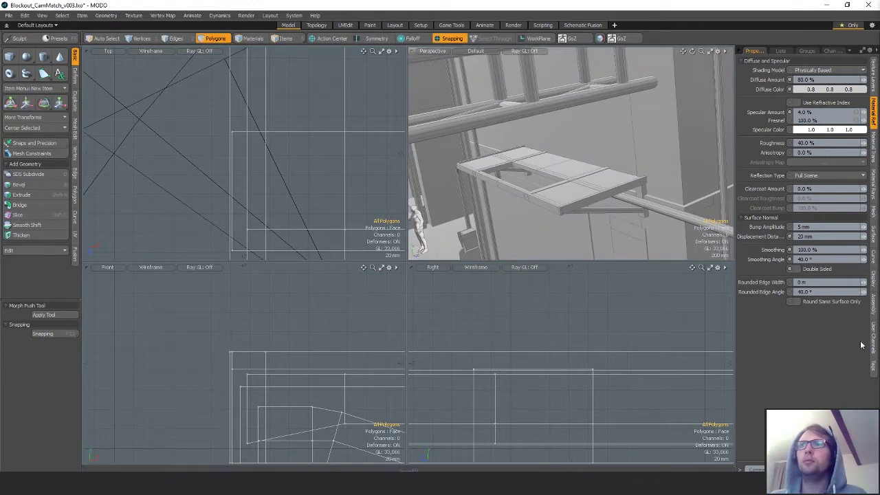
# Copy one vertical baluster from the old fire-escape railing and paste it into a separate mesh
pyautogui.click(570, 172)
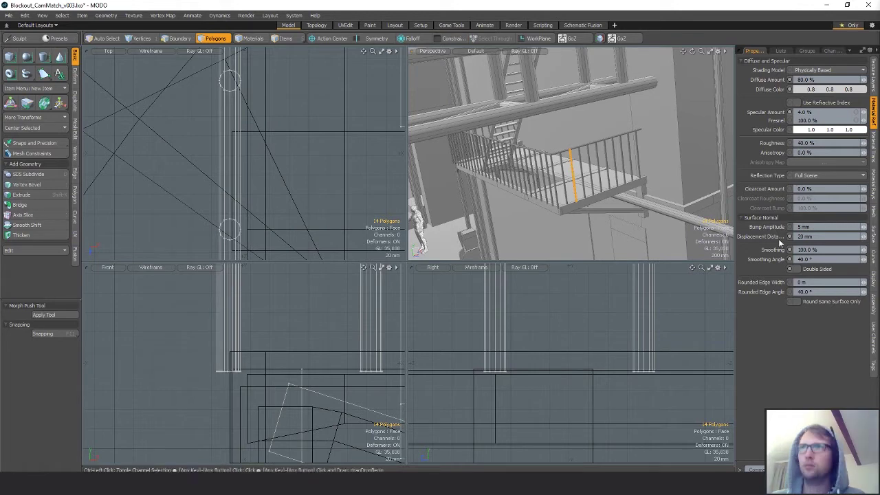
pyautogui.hotkey('ctrl', 'v')
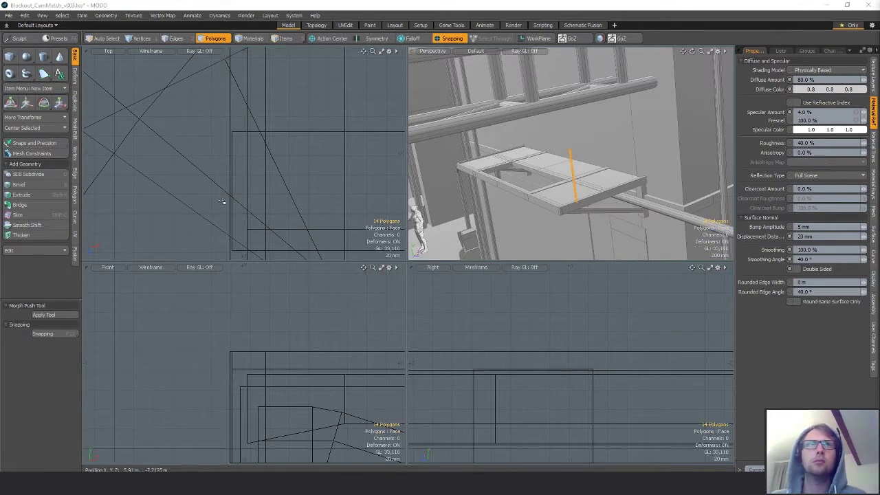
pyautogui.hotkey('shift', 'a')
pyautogui.scroll(-10, 266, 213)
pyautogui.keyDown('alt'); pyautogui.keyDown('shift'); pyautogui.moveTo(266, 206); pyautogui.dragTo(291, 209); pyautogui.keyUp('shift'); pyautogui.keyUp('alt')
pyautogui.scroll(-3, 345, 221)
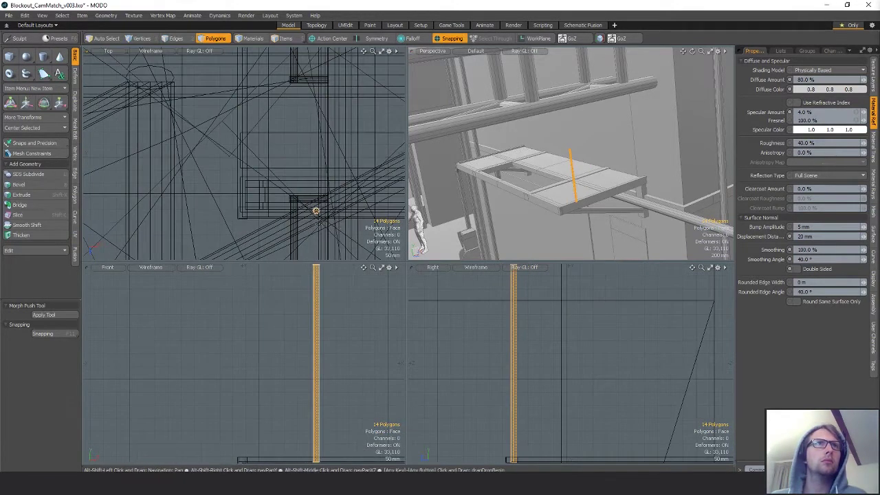
# Move the pasted baluster onto the platform's outer corner, centred over the edge beam
pyautogui.press('w')
pyautogui.moveTo(345, 229); pyautogui.dragTo(286, 215)
pyautogui.scroll(5, 558, 224)
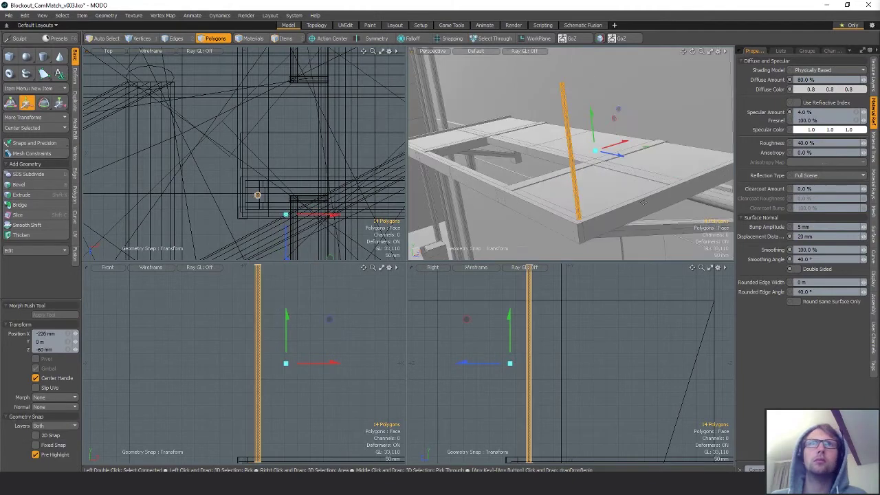
pyautogui.keyDown('alt'); pyautogui.moveTo(558, 218); pyautogui.dragTo(619, 186); pyautogui.keyUp('alt')
pyautogui.keyDown('ctrl'); pyautogui.keyDown('alt'); pyautogui.moveTo(357, 169); pyautogui.dragTo(362, 168); pyautogui.keyUp('alt'); pyautogui.keyUp('ctrl')
pyautogui.moveTo(339, 115); pyautogui.dragTo(298, 160)
pyautogui.keyDown('alt'); pyautogui.keyDown('shift'); pyautogui.moveTo(591, 144); pyautogui.dragTo(595, 188); pyautogui.keyUp('shift'); pyautogui.keyUp('alt')
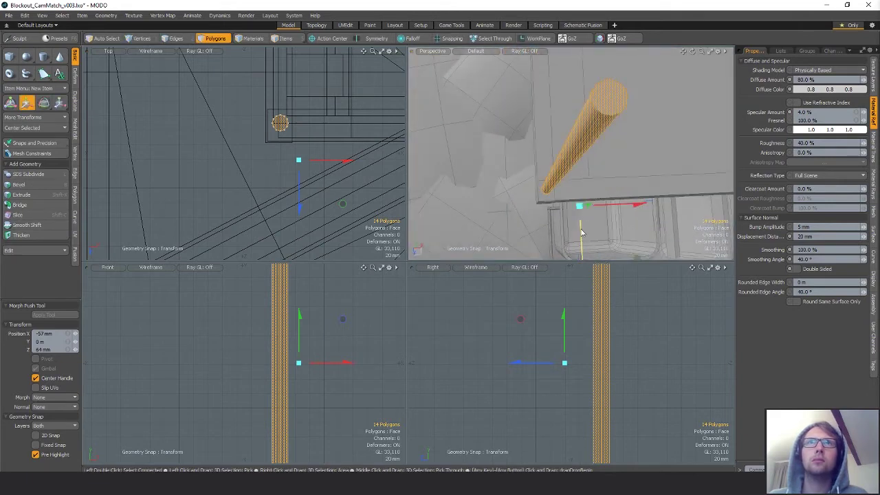
pyautogui.moveTo(584, 232); pyautogui.dragTo(584, 242)
pyautogui.keyDown('alt'); pyautogui.moveTo(615, 172); pyautogui.dragTo(557, 162); pyautogui.keyUp('alt')
pyautogui.press('q')
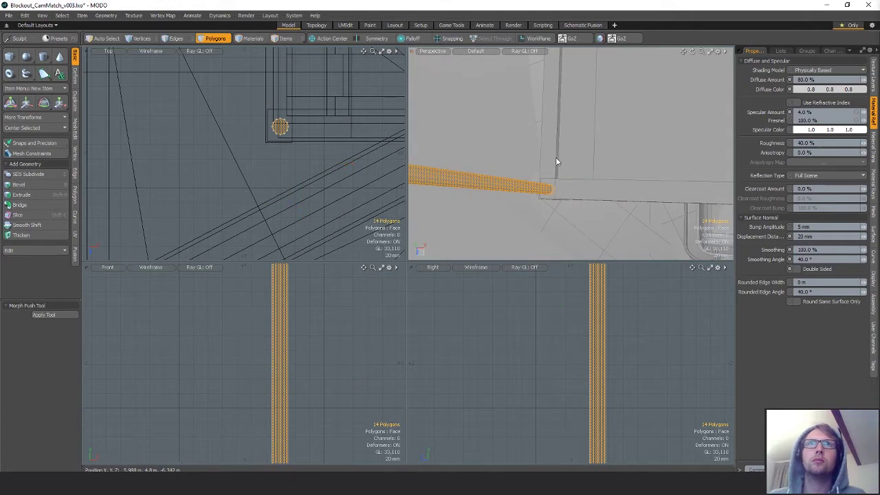
# Widen the edge beam at the platform's outer corner by moving its inner vertices so the baluster sits centred over it
pyautogui.click(557, 162)
pyautogui.hotkey('shift', 'a')
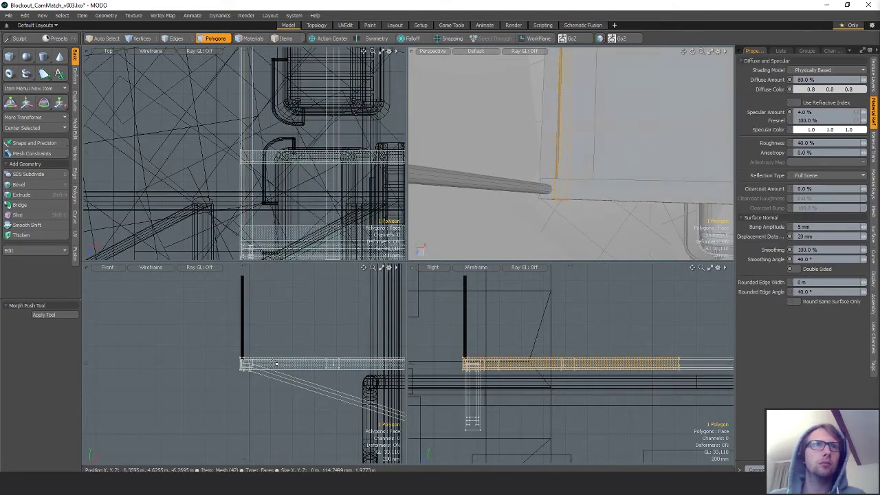
pyautogui.press('1')
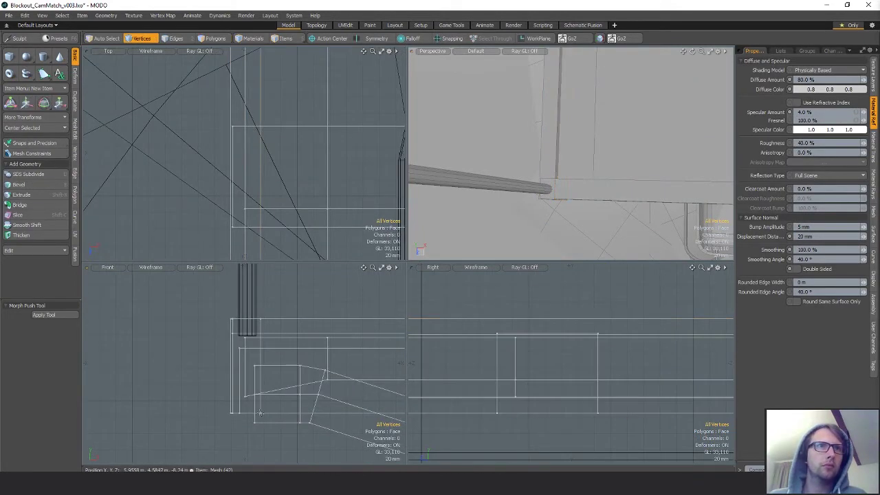
pyautogui.press('w')
pyautogui.keyDown('alt'); pyautogui.keyDown('shift'); pyautogui.moveTo(279, 216); pyautogui.dragTo(316, 96); pyautogui.keyUp('shift'); pyautogui.keyUp('alt')
pyautogui.keyDown('alt'); pyautogui.keyDown('shift'); pyautogui.moveTo(316, 165); pyautogui.dragTo(298, 117); pyautogui.keyUp('shift'); pyautogui.keyUp('alt')
pyautogui.keyDown('ctrl'); pyautogui.keyDown('alt'); pyautogui.moveTo(320, 180); pyautogui.dragTo(233, 180); pyautogui.keyUp('alt'); pyautogui.keyUp('ctrl')
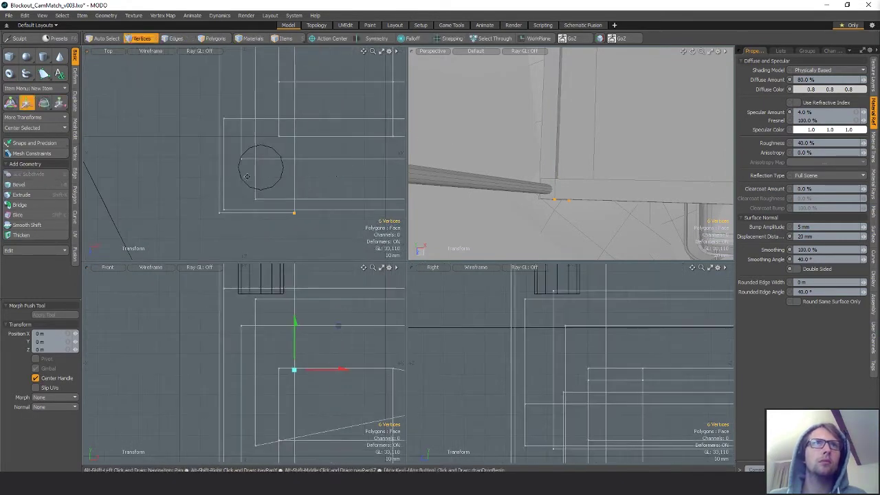
pyautogui.moveTo(332, 171); pyautogui.dragTo(343, 168)
pyautogui.press('q')
# Make the baluster's mesh the active item and switch to editing its polygons
pyautogui.keyDown('alt'); pyautogui.moveTo(550, 180); pyautogui.dragTo(509, 168); pyautogui.keyUp('alt')
pyautogui.press('2')
pyautogui.press('5')
pyautogui.click(558, 150)
pyautogui.keyDown('alt'); pyautogui.moveTo(565, 151); pyautogui.dragTo(662, 179); pyautogui.keyUp('alt')
pyautogui.press('3')
pyautogui.scroll(-3, 548, 181)
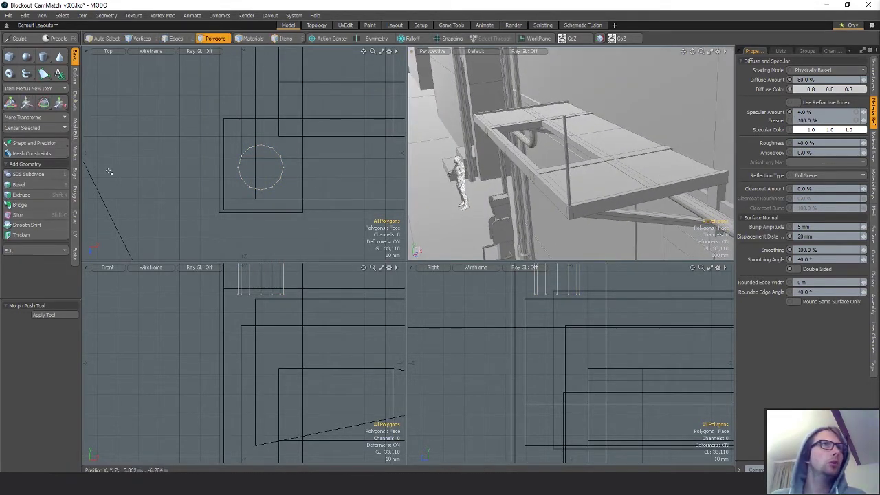
# Clone the corner baluster 20 times along the platform's short edge with an X offset of 141 mm
pyautogui.click(76, 102)
pyautogui.click(24, 166)
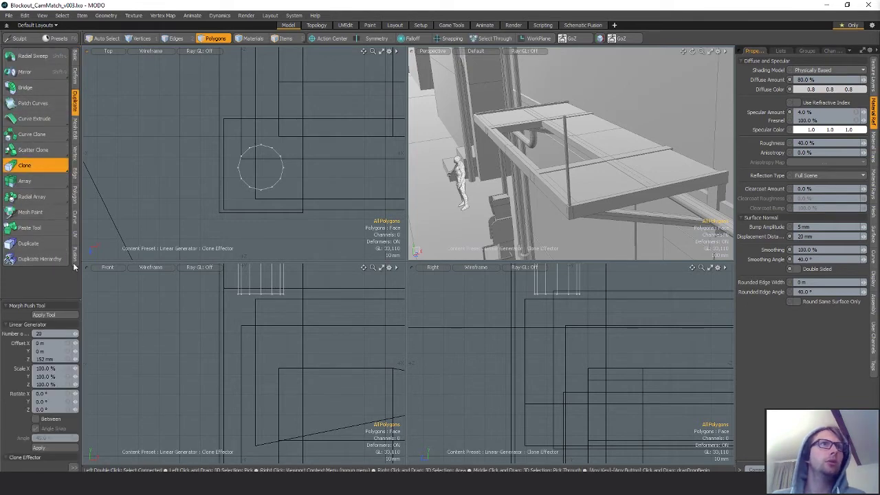
pyautogui.keyDown('alt'); pyautogui.keyDown('shift'); pyautogui.moveTo(312, 170); pyautogui.dragTo(244, 177); pyautogui.keyUp('shift'); pyautogui.keyUp('alt')
pyautogui.keyDown('ctrl'); pyautogui.keyDown('alt'); pyautogui.moveTo(301, 177); pyautogui.dragTo(217, 180); pyautogui.keyUp('alt'); pyautogui.keyUp('ctrl')
pyautogui.moveTo(276, 179)
pyautogui.mouseDown()
pyautogui.moveTo(291, 179)
pyautogui.moveTo(239, 180)
pyautogui.mouseUp()
pyautogui.moveTo(605, 211)
pyautogui.keyDown('alt'); pyautogui.mouseDown()
pyautogui.moveTo(567, 213)
pyautogui.moveTo(563, 201)
pyautogui.mouseUp(); pyautogui.keyUp('alt')
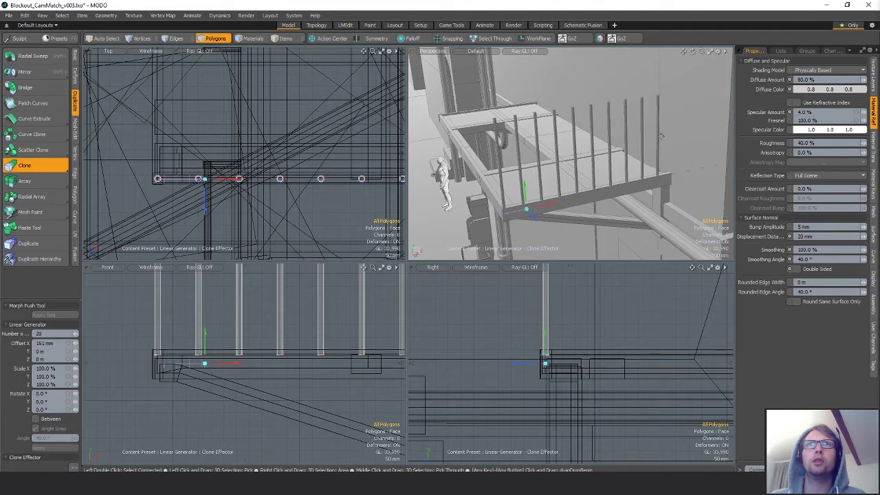
pyautogui.keyDown('alt'); pyautogui.moveTo(609, 199); pyautogui.dragTo(541, 204); pyautogui.keyUp('alt')
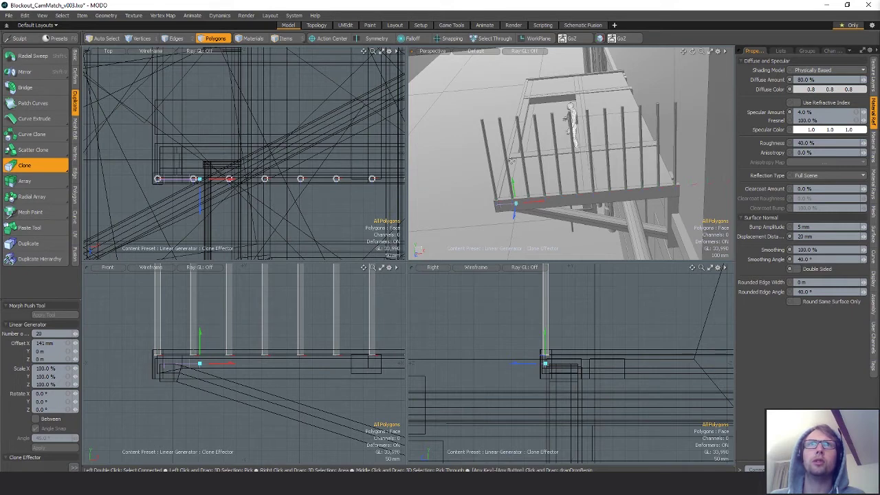
# Examine the spacing and height of the new baluster row from several angles and within the alley scene
pyautogui.keyDown('alt'); pyautogui.moveTo(492, 162); pyautogui.dragTo(646, 142); pyautogui.keyUp('alt')
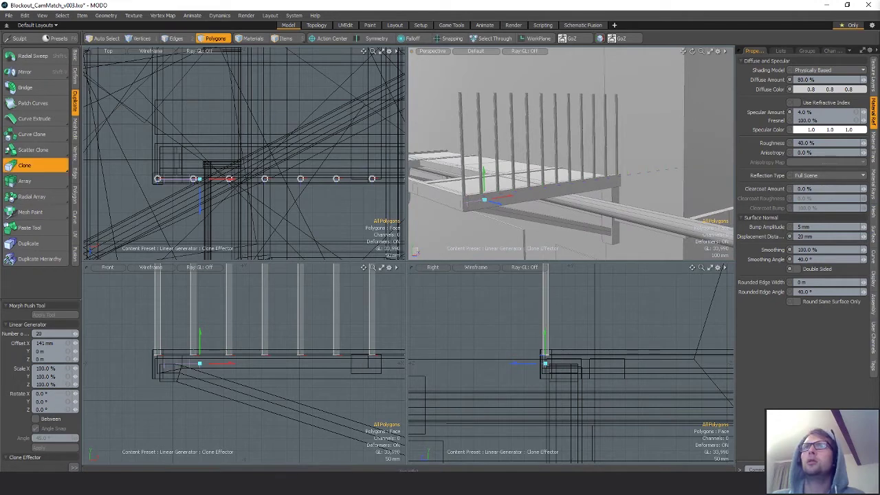
pyautogui.hotkey('alt', 'Tab')
pyautogui.scroll(-5, 598, 199)
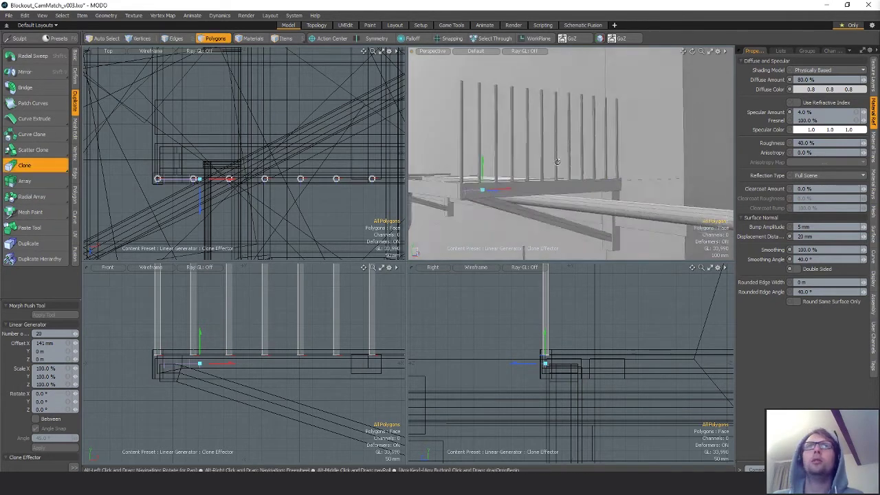
pyautogui.keyDown('alt'); pyautogui.moveTo(608, 251); pyautogui.dragTo(598, 147); pyautogui.keyUp('alt')
pyautogui.scroll(-3, 597, 178)
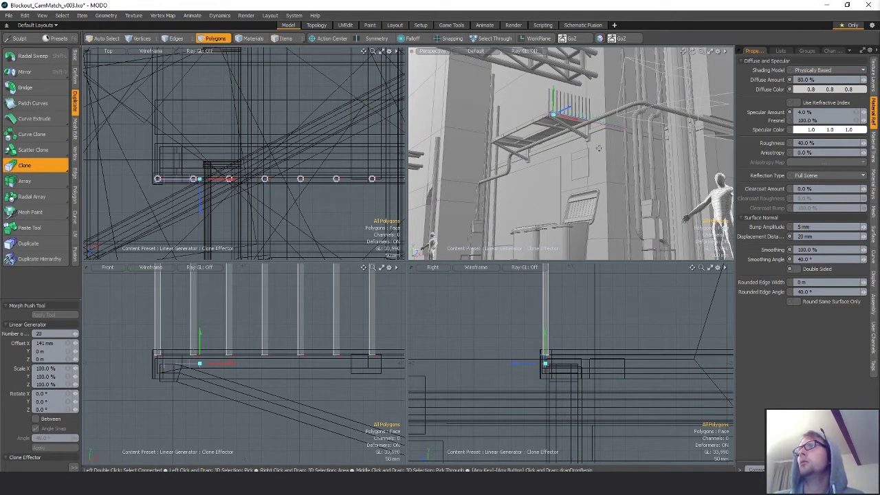
pyautogui.keyDown('alt'); pyautogui.moveTo(598, 148); pyautogui.dragTo(572, 137); pyautogui.keyUp('alt')
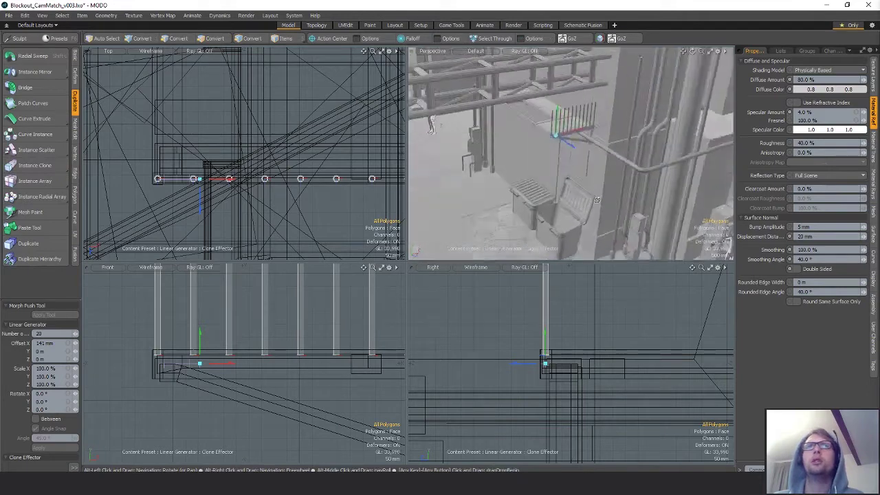
pyautogui.scroll(5, 572, 131)
# Delete the surplus cloned balusters that extend past the wall end of the platform's short edge
pyautogui.press('q')
pyautogui.scroll(-5, 273, 193)
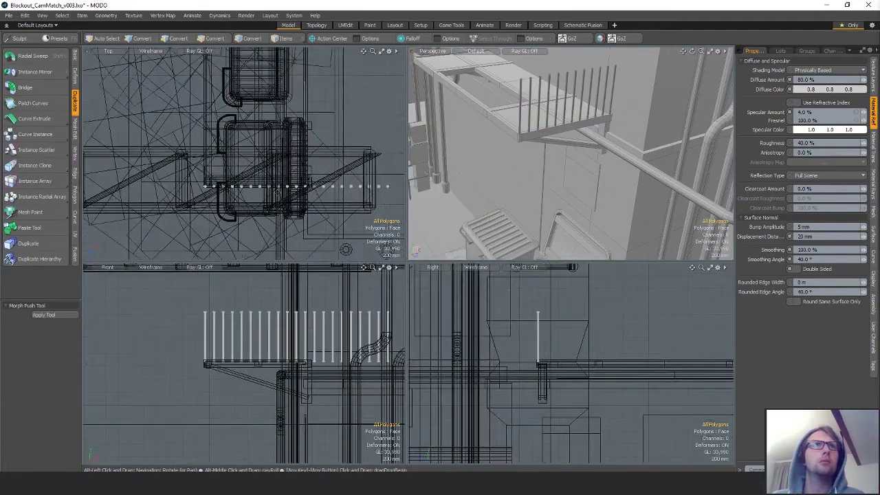
pyautogui.scroll(2, 346, 206)
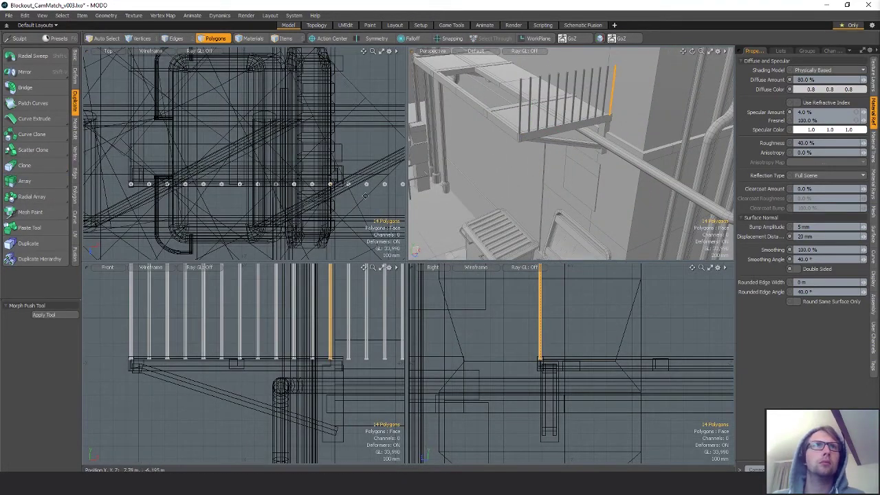
pyautogui.keyDown('alt'); pyautogui.moveTo(366, 196); pyautogui.dragTo(260, 190); pyautogui.keyUp('alt')
pyautogui.moveTo(434, 256); pyautogui.dragTo(309, 130, button='right')
pyautogui.scroll(-3, 316, 157)
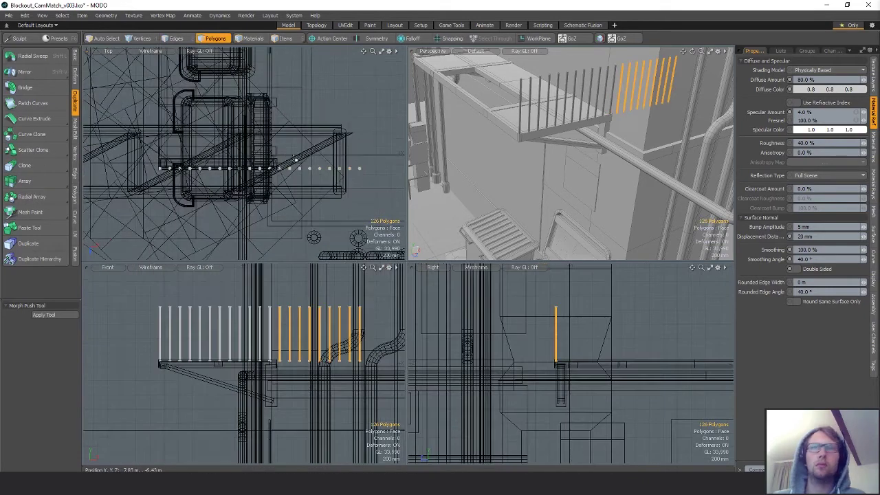
pyautogui.press('Delete')
# Duplicate the whole baluster row and rotate the copy 105° in Y around the outer corner towards the platform's long edge
pyautogui.keyDown('alt'); pyautogui.moveTo(598, 130); pyautogui.dragTo(622, 128); pyautogui.keyUp('alt')
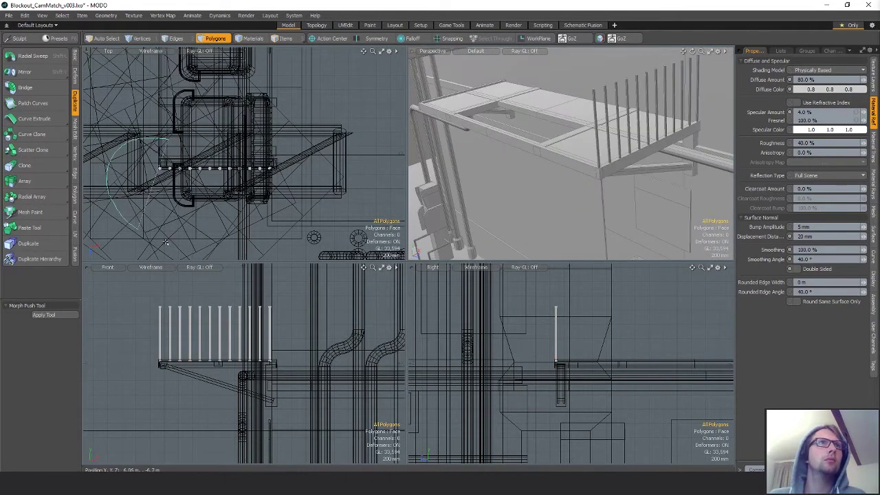
pyautogui.press('[')
pyautogui.keyDown('alt'); pyautogui.keyDown('shift'); pyautogui.moveTo(210, 184); pyautogui.dragTo(273, 199); pyautogui.keyUp('shift'); pyautogui.keyUp('alt')
pyautogui.scroll(8, 274, 189)
pyautogui.keyDown('alt'); pyautogui.keyDown('shift'); pyautogui.moveTo(370, 88); pyautogui.dragTo(319, 158); pyautogui.keyUp('shift'); pyautogui.keyUp('alt')
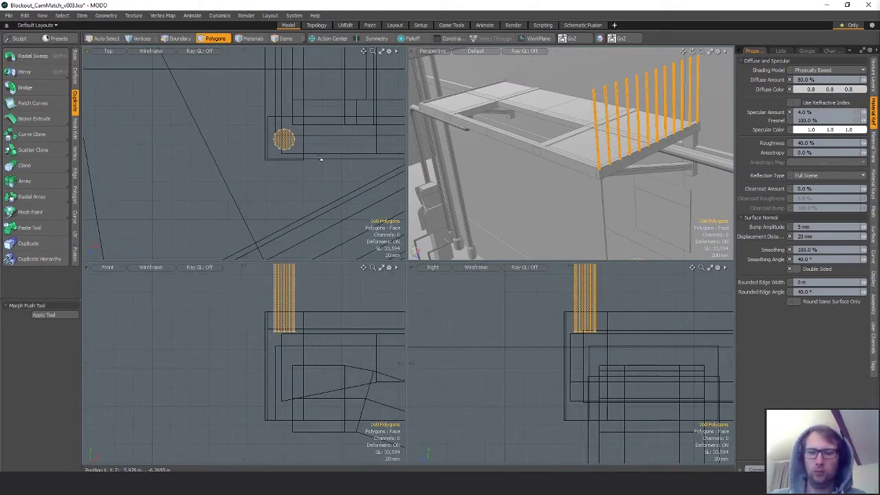
pyautogui.press('e')
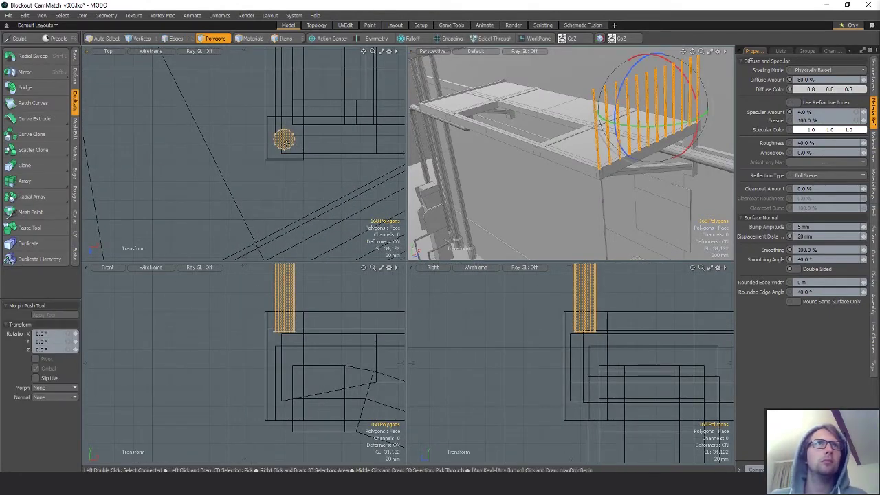
pyautogui.moveTo(297, 101); pyautogui.dragTo(190, 159)
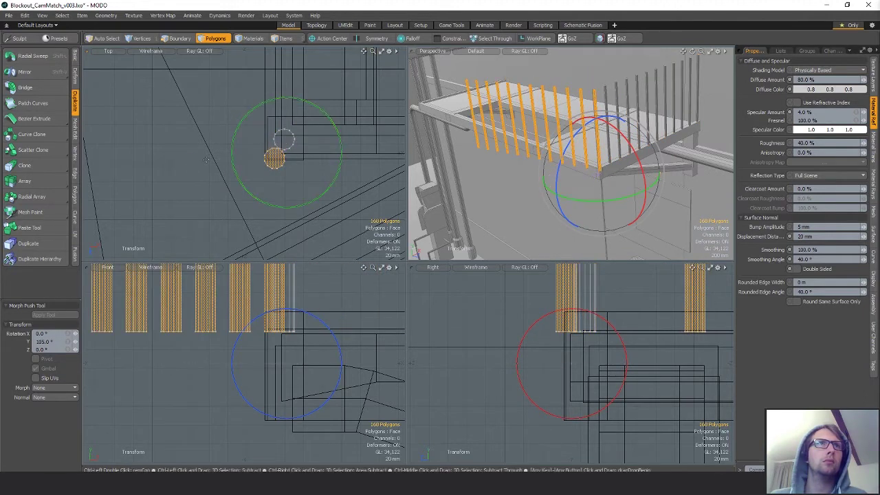
# Move the rotated row with geometry snapping so its corner baluster lies on the original corner baluster
pyautogui.moveTo(306, 176)
pyautogui.keyDown('alt'); pyautogui.keyDown('shift'); pyautogui.mouseDown()
pyautogui.moveTo(309, 200)
pyautogui.moveTo(296, 187)
pyautogui.mouseUp(); pyautogui.keyUp('shift'); pyautogui.keyUp('alt')
pyautogui.keyDown('ctrl'); pyautogui.keyDown('alt'); pyautogui.moveTo(296, 187); pyautogui.dragTo(308, 181); pyautogui.keyUp('alt'); pyautogui.keyUp('ctrl')
pyautogui.scroll(2, 296, 177)
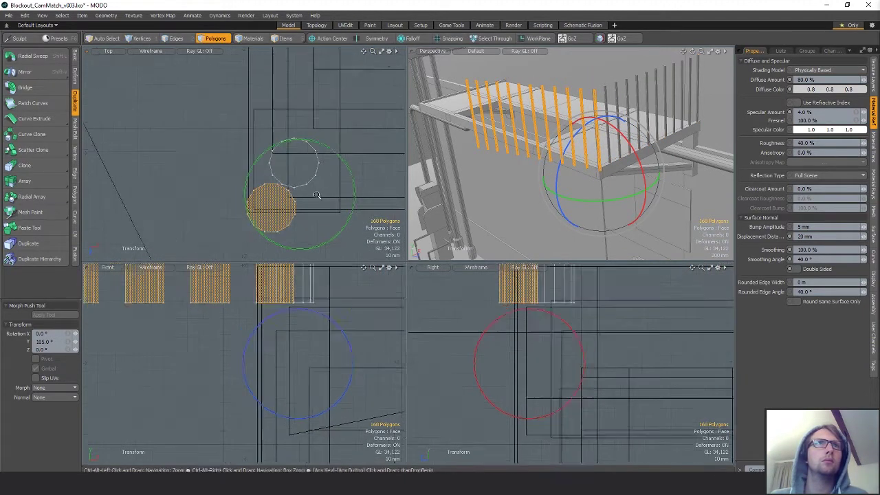
pyautogui.press('w')
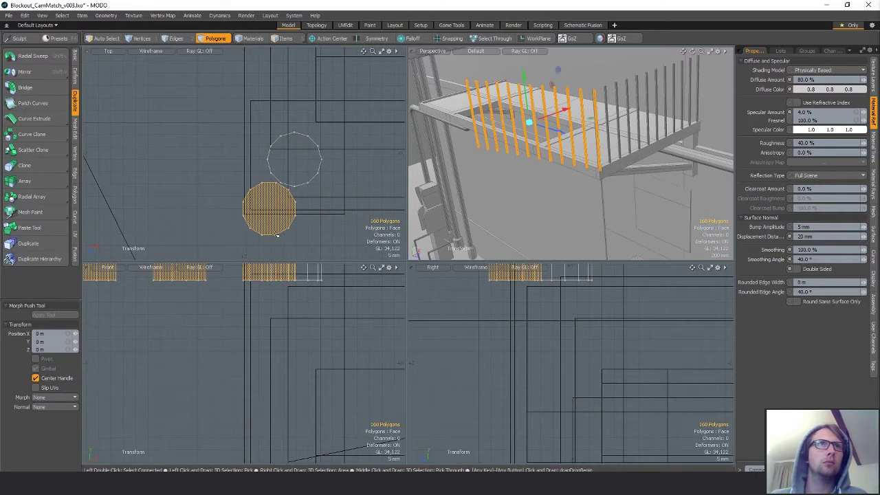
pyautogui.press('F11')
pyautogui.keyDown('alt'); pyautogui.keyDown('shift'); pyautogui.moveTo(325, 223); pyautogui.dragTo(323, 204); pyautogui.keyUp('shift'); pyautogui.keyUp('alt')
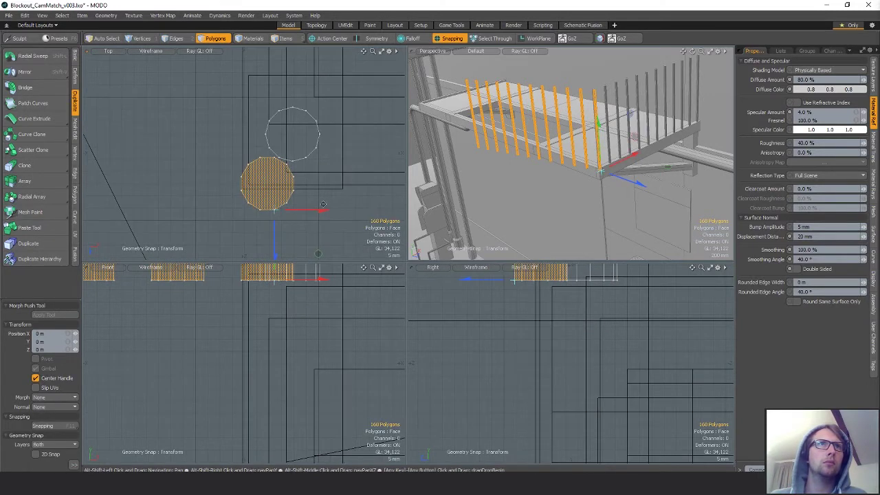
pyautogui.moveTo(317, 255); pyautogui.dragTo(336, 205)
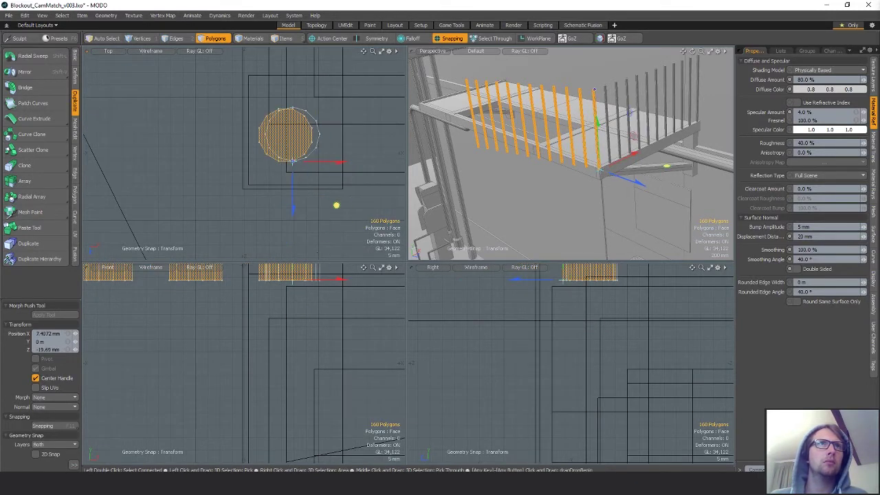
pyautogui.keyDown('alt'); pyautogui.keyDown('shift'); pyautogui.moveTo(339, 151); pyautogui.dragTo(325, 198); pyautogui.keyUp('shift'); pyautogui.keyUp('alt')
pyautogui.scroll(2, 340, 186)
pyautogui.press('x')
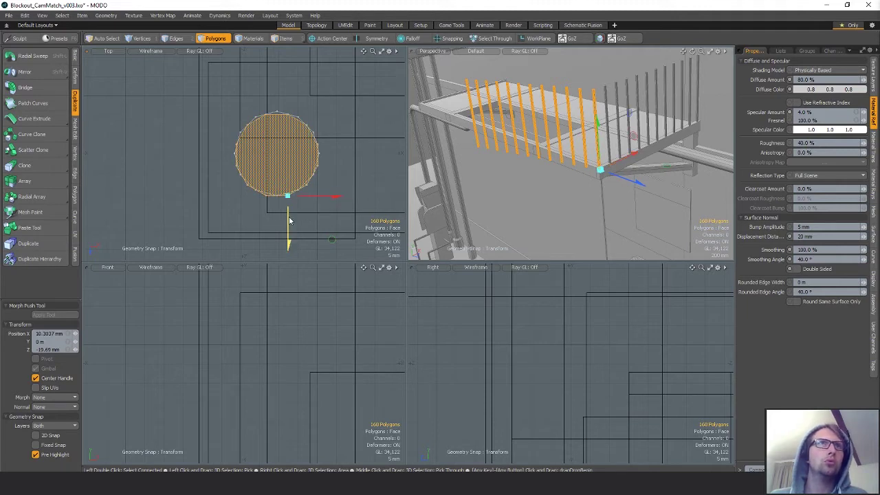
pyautogui.press('space')
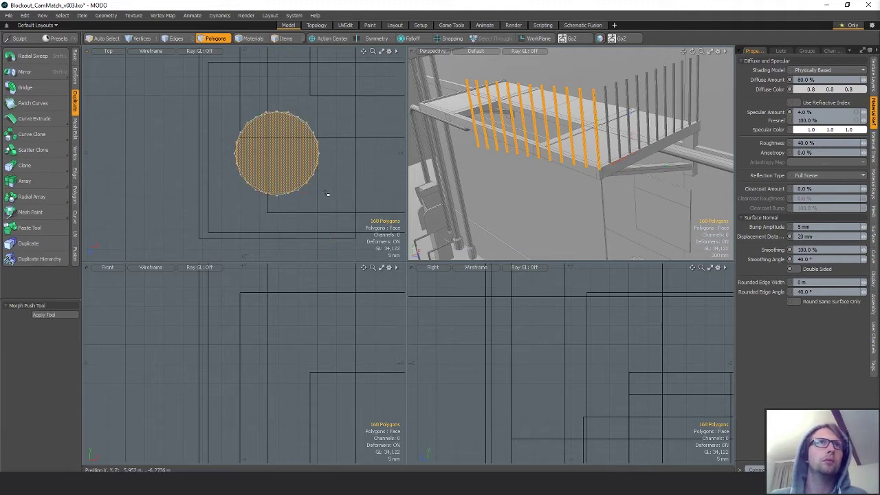
# Rotate the copied row by -15° in Y around the corner to run parallel to the platform's long edge
pyautogui.scroll(-12, 325, 183)
pyautogui.hotkey('shift', 'a')
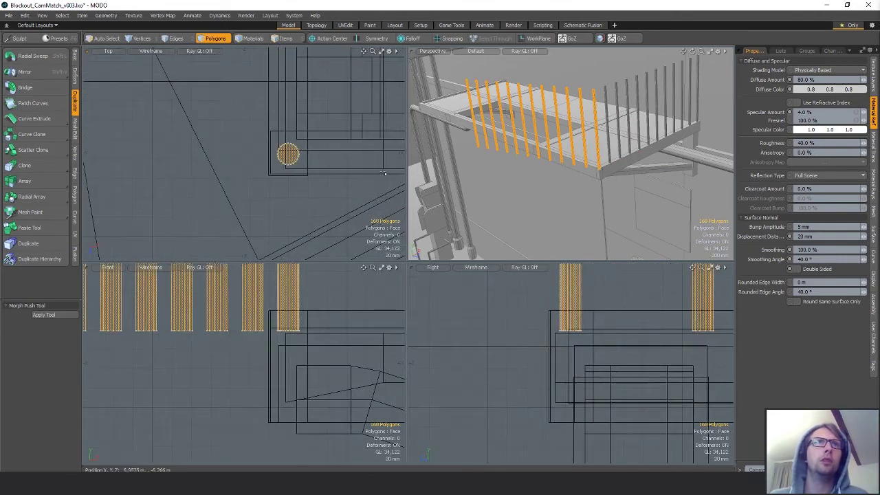
pyautogui.press('e')
pyautogui.keyDown('ctrl'); pyautogui.moveTo(311, 115); pyautogui.dragTo(329, 124); pyautogui.keyUp('ctrl')
pyautogui.keyDown('ctrl'); pyautogui.keyDown('alt'); pyautogui.moveTo(337, 148); pyautogui.dragTo(251, 192); pyautogui.keyUp('alt'); pyautogui.keyUp('ctrl')
pyautogui.keyDown('ctrl'); pyautogui.keyDown('alt'); pyautogui.moveTo(307, 199); pyautogui.dragTo(417, 188); pyautogui.keyUp('alt'); pyautogui.keyUp('ctrl')
pyautogui.scroll(5, 295, 182)
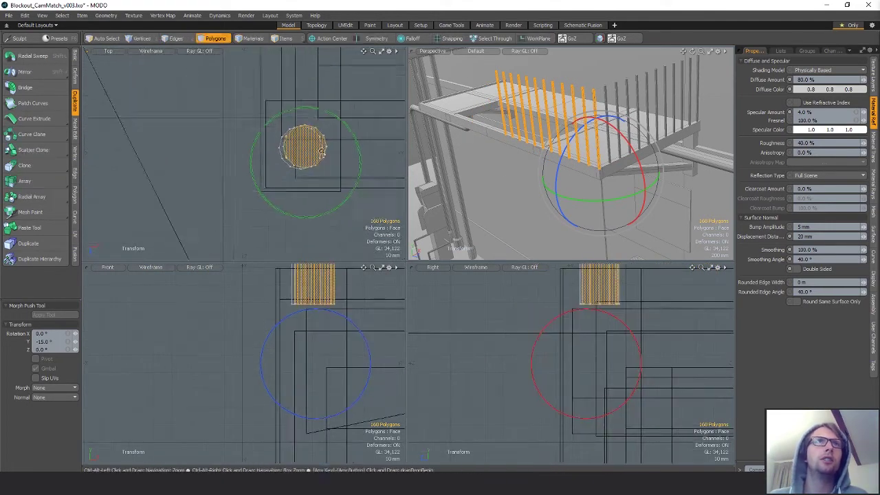
# Snap the straightened row's corner baluster exactly onto the matching vertex of the original corner baluster
pyautogui.press('w')
pyautogui.press('x')
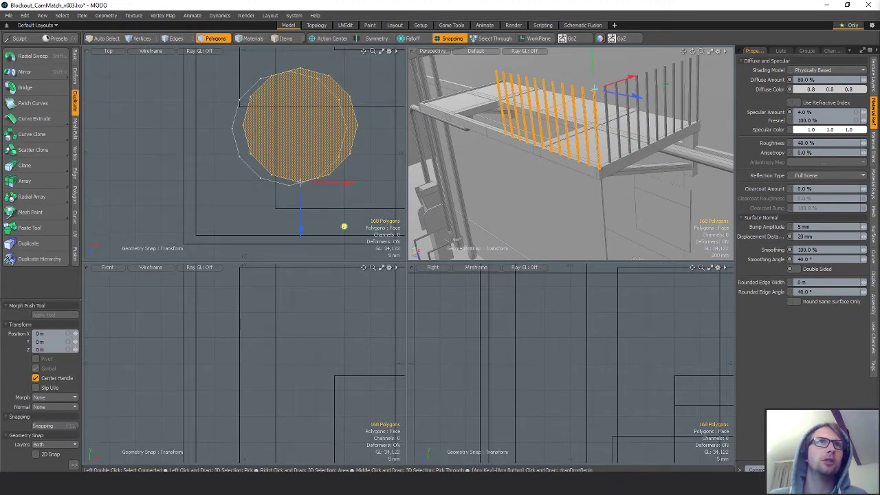
pyautogui.moveTo(343, 226); pyautogui.dragTo(335, 235)
pyautogui.press('space')
# Reduce the selection to the copied row's corner baluster and delete this overlapping duplicate
pyautogui.scroll(-15, 292, 181)
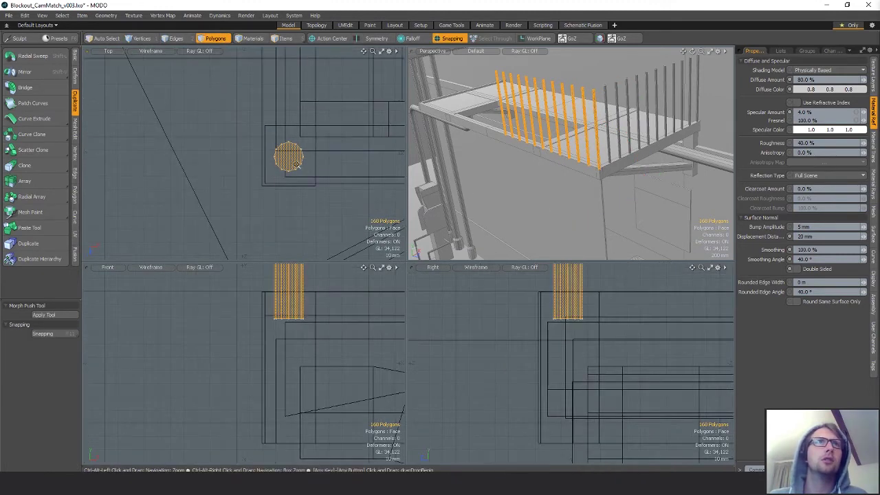
pyautogui.keyDown('ctrl'); pyautogui.moveTo(421, 5); pyautogui.dragTo(420, 9, button='right'); pyautogui.keyUp('ctrl')
pyautogui.keyDown('alt'); pyautogui.keyDown('shift'); pyautogui.moveTo(327, 114); pyautogui.dragTo(319, 182); pyautogui.keyUp('shift'); pyautogui.keyUp('alt')
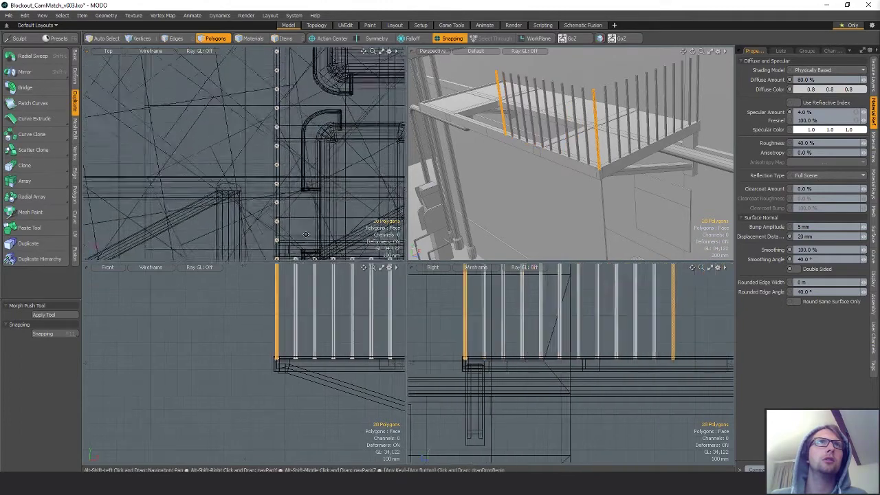
pyautogui.scroll(-4, 320, 182)
pyautogui.keyDown('ctrl'); pyautogui.moveTo(300, 164); pyautogui.dragTo(370, 84, button='right'); pyautogui.keyUp('ctrl')
pyautogui.hotkey('ctrl', 'z')
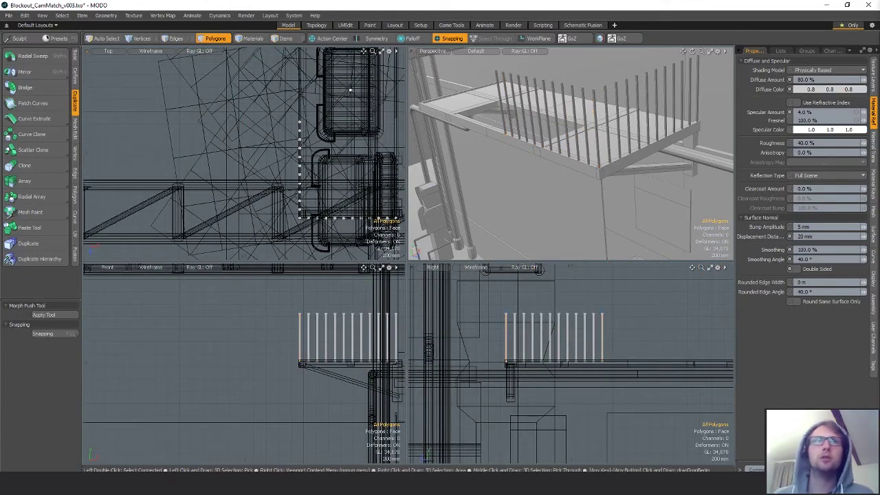
# Duplicate the last three balusters of the long-edge row and snap the copies along Z onto the row's end baluster
pyautogui.keyDown('alt'); pyautogui.keyDown('shift'); pyautogui.moveTo(321, 192); pyautogui.dragTo(275, 213); pyautogui.keyUp('shift'); pyautogui.keyUp('alt')
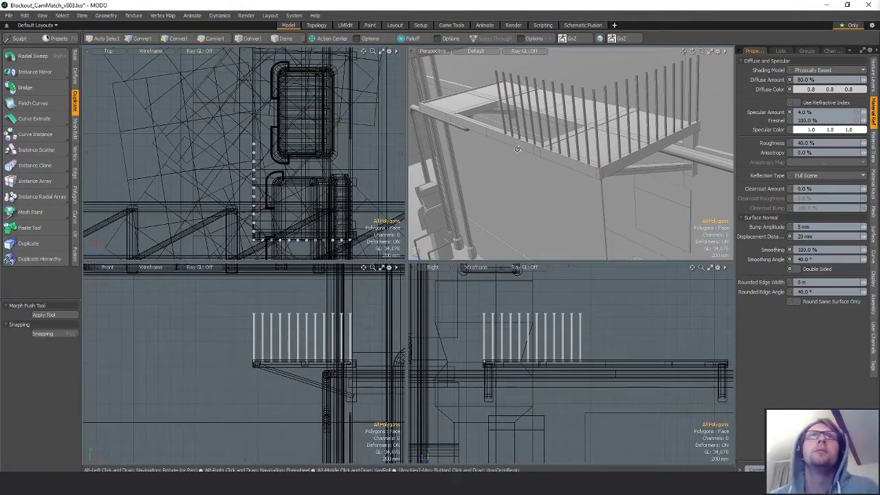
pyautogui.keyDown('alt'); pyautogui.moveTo(489, 136); pyautogui.dragTo(565, 122); pyautogui.keyUp('alt')
pyautogui.doubleClick(518, 107)
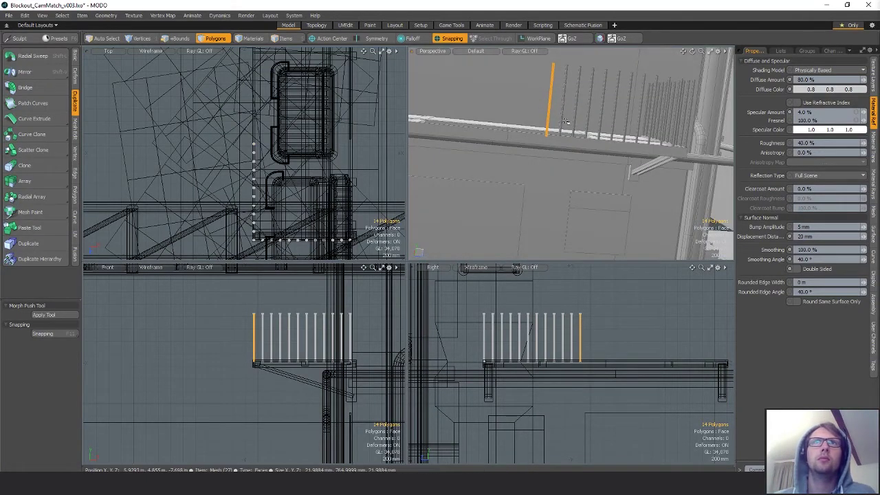
pyautogui.hotkey('shift', 'a')
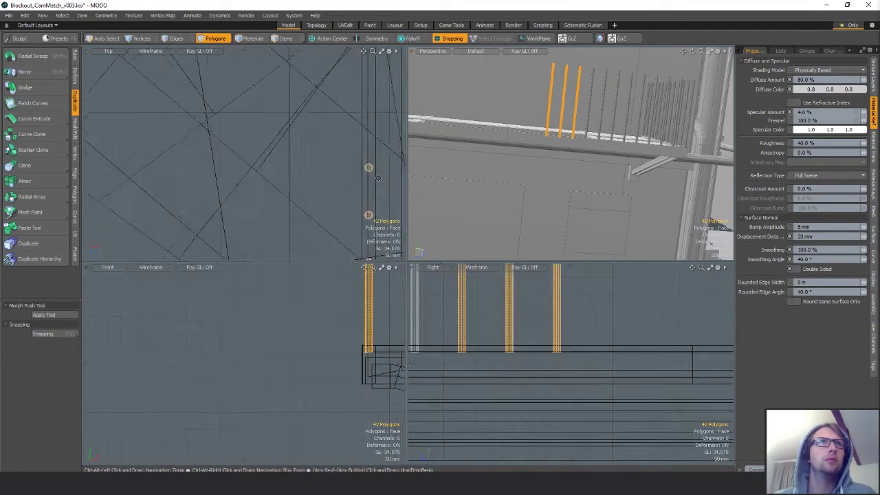
pyautogui.press('w')
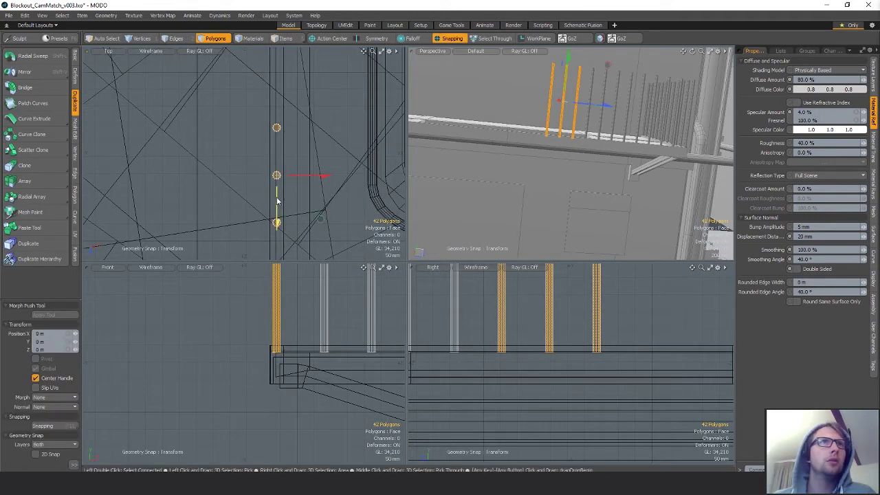
pyautogui.moveTo(276, 176); pyautogui.dragTo(277, 91)
pyautogui.scroll(5, 277, 81)
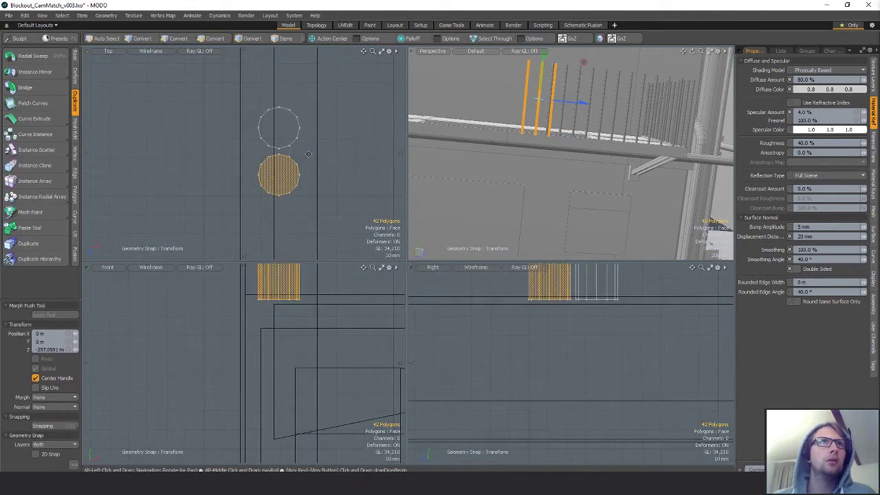
pyautogui.click(299, 174)
pyautogui.moveTo(300, 210); pyautogui.dragTo(304, 127)
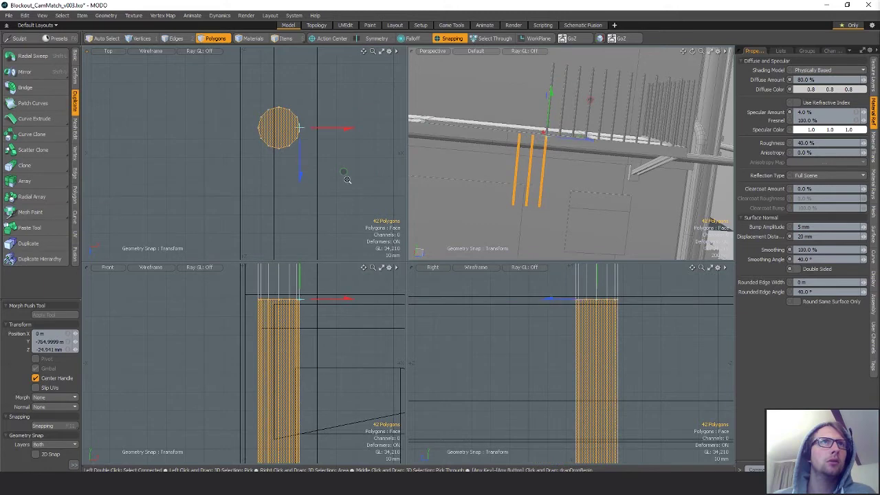
# Delete the lowered baluster copy that coincides with the end baluster of the long-edge row
pyautogui.scroll(-5, 347, 180)
pyautogui.press('q')
pyautogui.moveTo(321, 187)
pyautogui.keyDown('ctrl'); pyautogui.mouseDown(button='right')
pyautogui.moveTo(263, 166)
pyautogui.moveTo(376, 110)
pyautogui.mouseUp(button='right'); pyautogui.keyUp('ctrl')
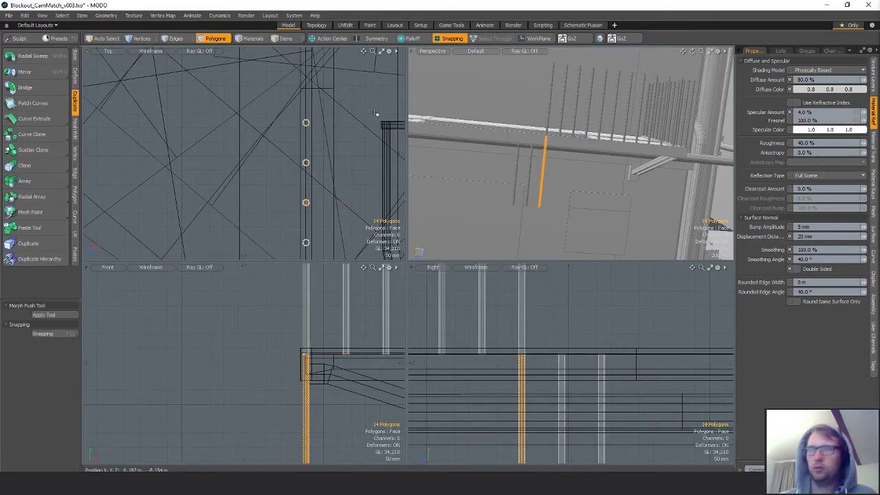
pyautogui.click(369, 122)
# Duplicate a lowered baluster and place the copy past the other two, on the platform's midline
pyautogui.moveTo(366, 196); pyautogui.dragTo(357, 148, button='right')
pyautogui.keyDown('alt'); pyautogui.moveTo(355, 149); pyautogui.dragTo(345, 164); pyautogui.keyUp('alt')
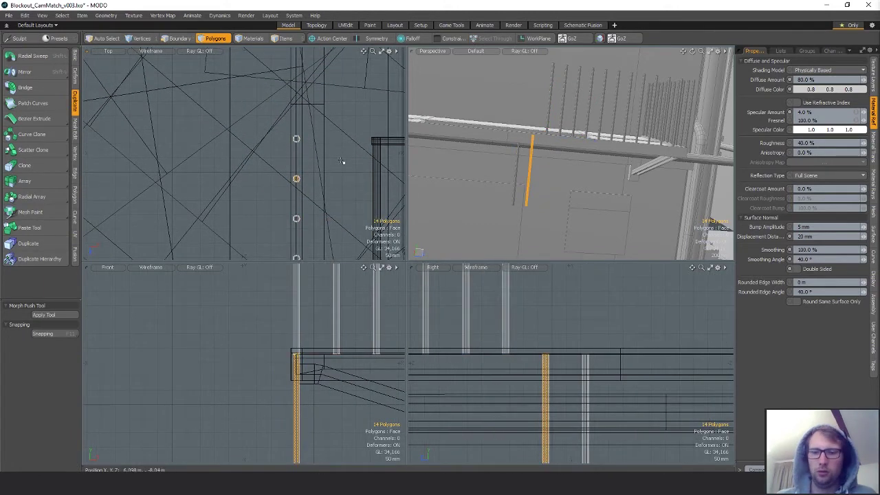
pyautogui.press('w')
pyautogui.moveTo(296, 210); pyautogui.dragTo(314, 142)
pyautogui.scroll(4, 290, 92)
pyautogui.scroll(-6, 290, 92)
pyautogui.press('space')
pyautogui.scroll(-2, 285, 131)
pyautogui.click(289, 147)
pyautogui.scroll(-3, 279, 125)
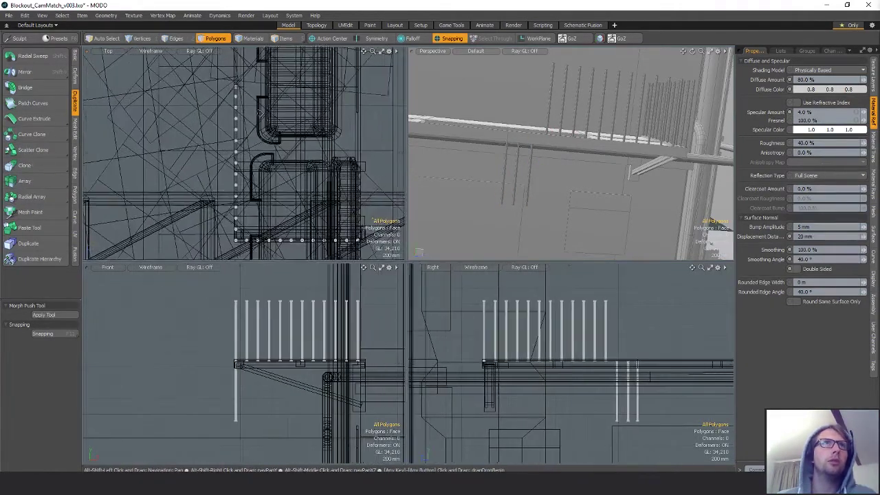
# Mirror all balusters except the middle one along the Z axis about the middle of the platform's long edge
pyautogui.moveTo(456, 269); pyautogui.dragTo(443, 241, button='right')
pyautogui.keyDown('alt'); pyautogui.keyDown('shift'); pyautogui.moveTo(237, 75); pyautogui.dragTo(264, 132); pyautogui.keyUp('shift'); pyautogui.keyUp('alt')
pyautogui.scroll(5, 261, 130)
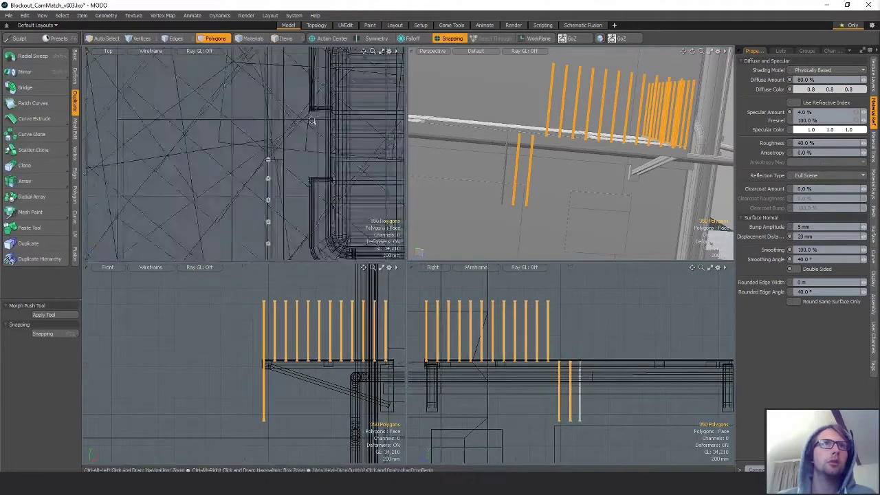
pyautogui.hotkey('shift', 'v')
pyautogui.click(312, 196)
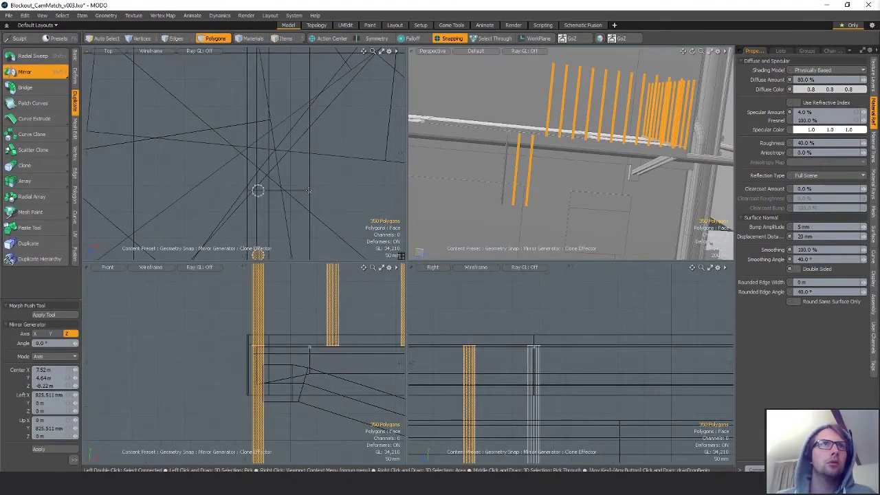
pyautogui.click(69, 334)
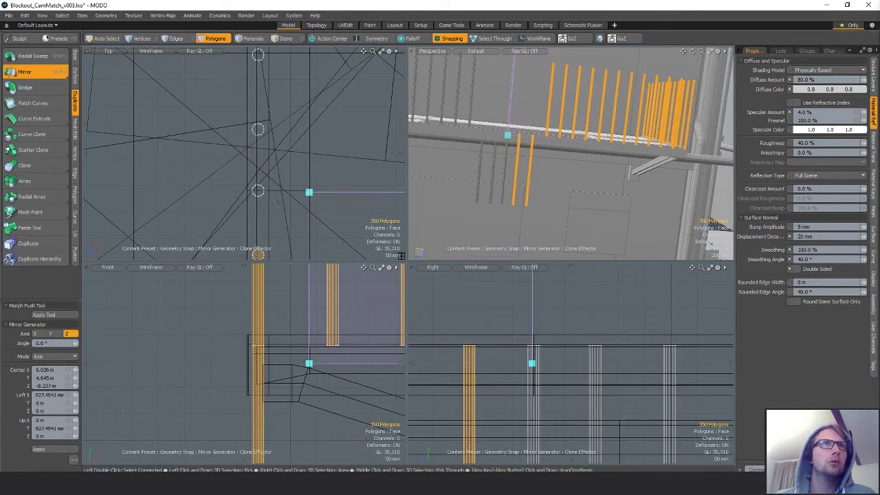
pyautogui.press('q')
pyautogui.press('Escape')
# Select the five lowered balusters in the middle of the long edge and raise them level with the rest
pyautogui.scroll(-3, 228, 180)
pyautogui.moveTo(515, 182)
pyautogui.keyDown('alt'); pyautogui.mouseDown()
pyautogui.moveTo(494, 169)
pyautogui.moveTo(512, 172)
pyautogui.mouseUp(); pyautogui.keyUp('alt')
pyautogui.press(']')
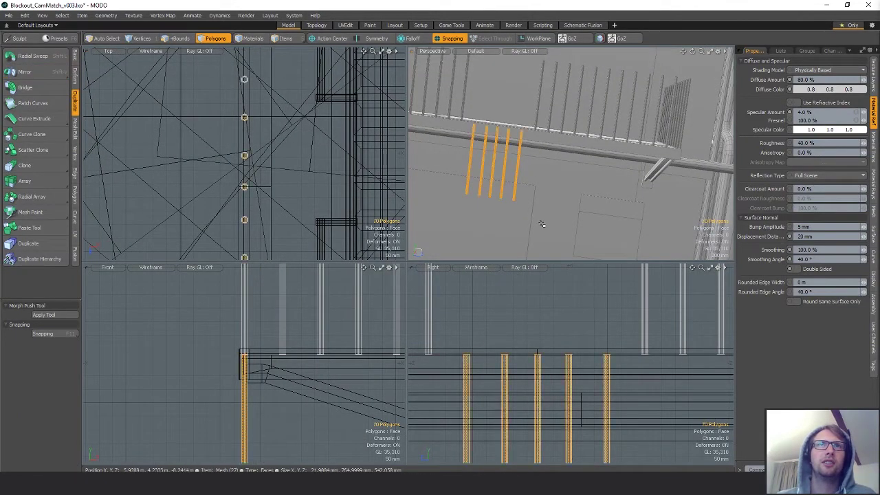
pyautogui.press('w')
pyautogui.keyDown('alt'); pyautogui.keyDown('shift'); pyautogui.moveTo(531, 410); pyautogui.dragTo(534, 341); pyautogui.keyUp('shift'); pyautogui.keyUp('alt')
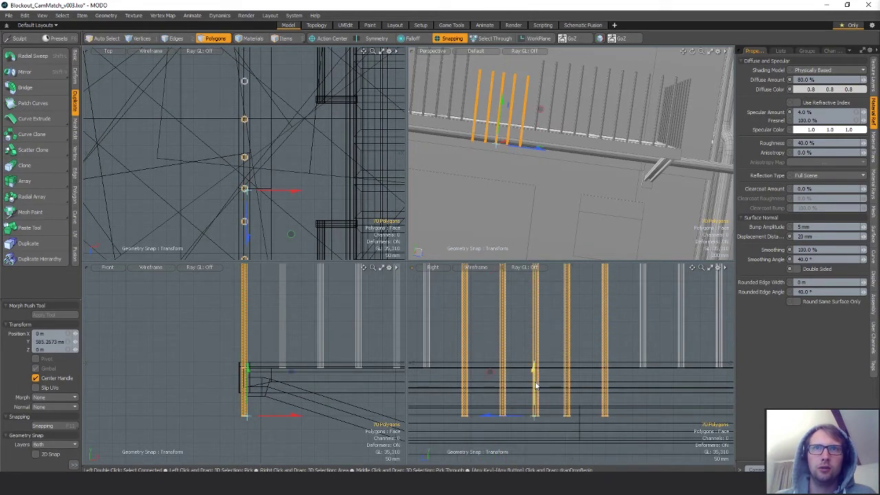
pyautogui.moveTo(435, 384); pyautogui.dragTo(428, 367)
pyautogui.press('q')
pyautogui.click(511, 404)
pyautogui.scroll(-6, 510, 404)
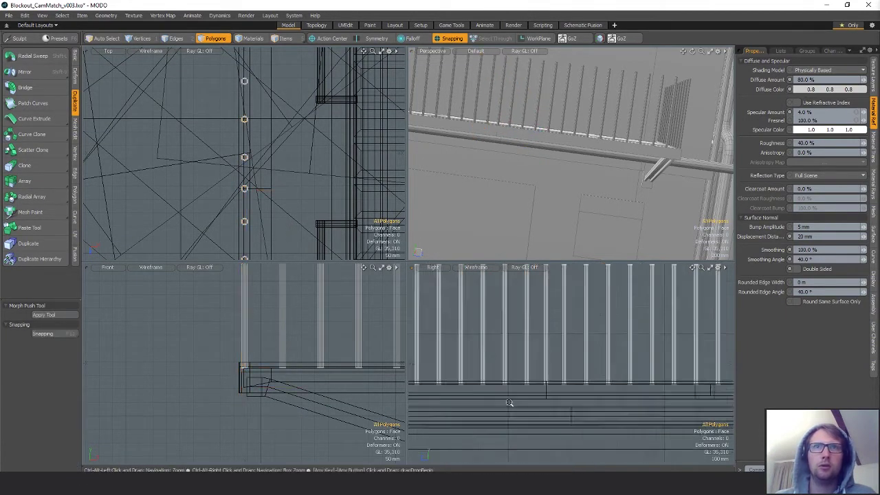
# Duplicate a short-edge baluster, lay the copy horizontally along X and raise it about 382.5 mm to the baluster tops
pyautogui.keyDown('alt'); pyautogui.moveTo(563, 384); pyautogui.dragTo(556, 380); pyautogui.keyUp('alt')
pyautogui.scroll(-2, 562, 386)
pyautogui.keyDown('alt'); pyautogui.moveTo(539, 140); pyautogui.dragTo(616, 105); pyautogui.keyUp('alt')
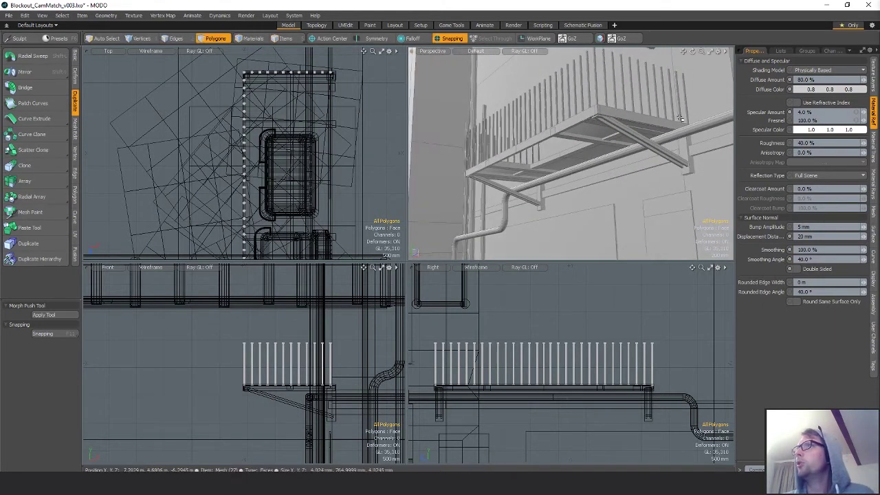
pyautogui.keyDown('alt'); pyautogui.moveTo(561, 104); pyautogui.dragTo(622, 217); pyautogui.keyUp('alt')
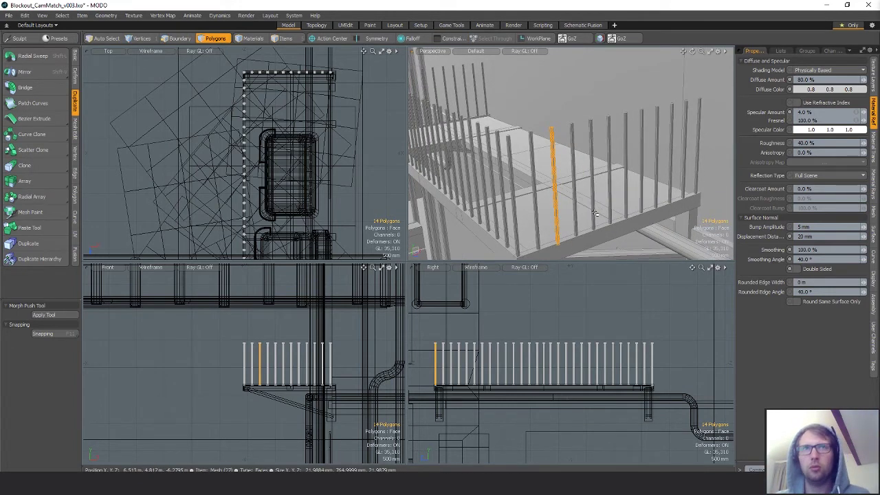
pyautogui.press('e')
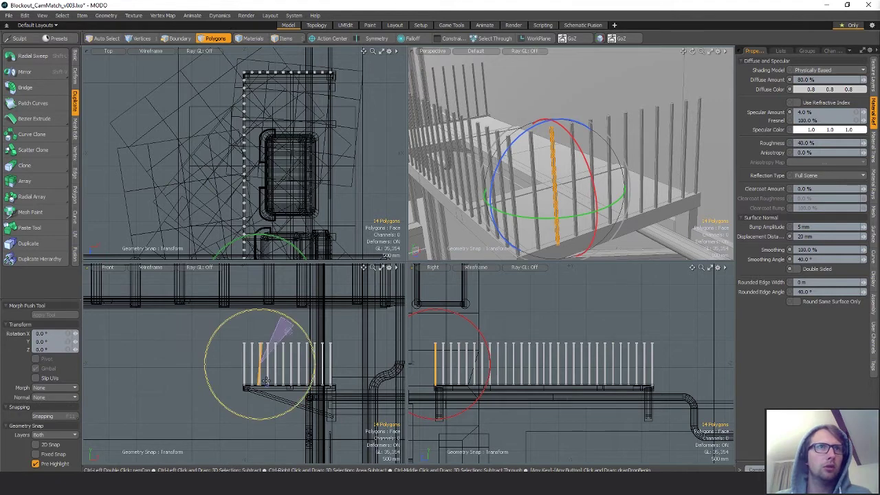
pyautogui.keyDown('ctrl'); pyautogui.moveTo(266, 382); pyautogui.dragTo(280, 424); pyautogui.keyUp('ctrl')
pyautogui.scroll(6, 255, 347)
pyautogui.press('w')
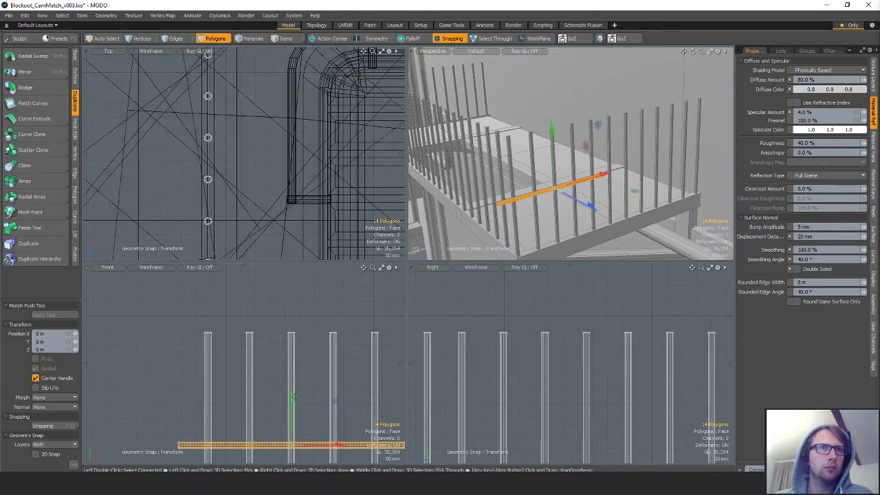
pyautogui.moveTo(292, 396); pyautogui.dragTo(290, 291)
# Scale the horizontal rail piece uniformly to 126.5 %
pyautogui.hotkey('shift', 'a')
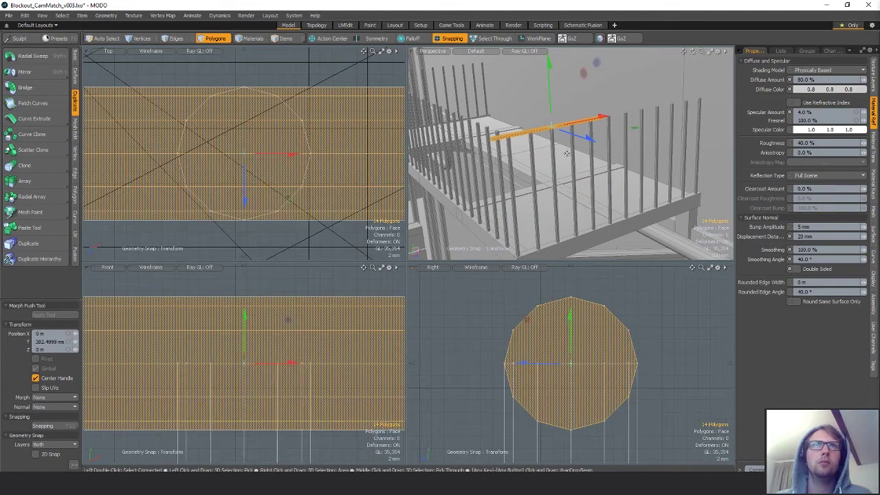
pyautogui.press('r')
pyautogui.moveTo(244, 154); pyautogui.dragTo(262, 154)
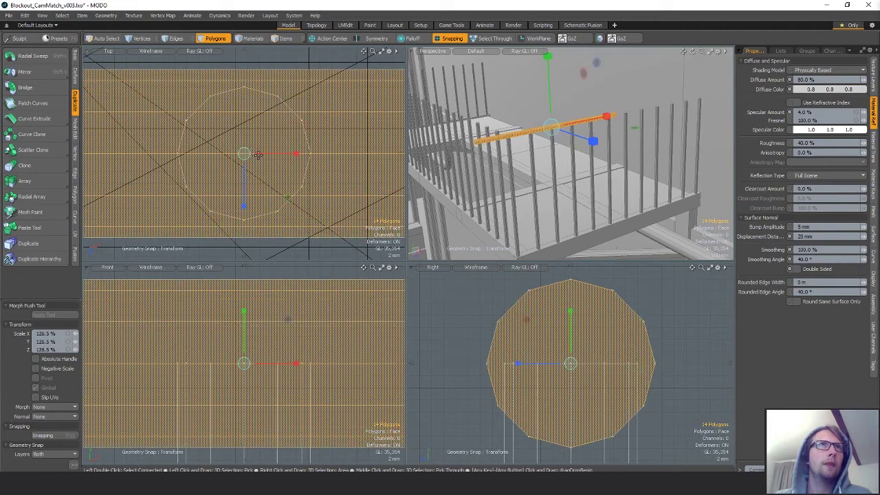
# Shift the rail piece about 202 mm along X with snapping so its end sits over the corner baluster
pyautogui.keyDown('alt'); pyautogui.moveTo(569, 199); pyautogui.dragTo(584, 224); pyautogui.keyUp('alt')
pyautogui.keyDown('ctrl'); pyautogui.keyDown('alt'); pyautogui.moveTo(623, 270); pyautogui.dragTo(617, 177); pyautogui.keyUp('alt'); pyautogui.keyUp('ctrl')
pyautogui.press('w')
pyautogui.scroll(-5, 215, 170)
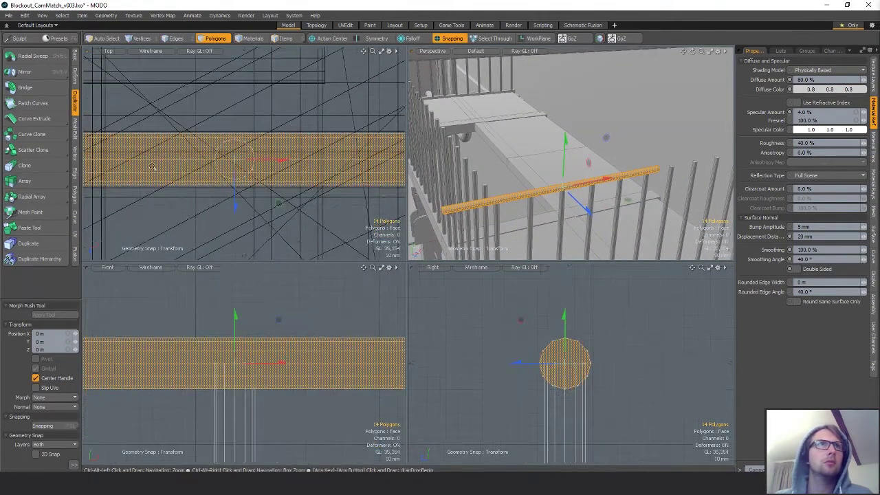
pyautogui.keyDown('alt'); pyautogui.keyDown('shift'); pyautogui.moveTo(153, 166); pyautogui.dragTo(351, 180); pyautogui.keyUp('shift'); pyautogui.keyUp('alt')
pyautogui.keyDown('alt'); pyautogui.keyDown('shift'); pyautogui.moveTo(165, 184); pyautogui.dragTo(376, 194); pyautogui.keyUp('shift'); pyautogui.keyUp('alt')
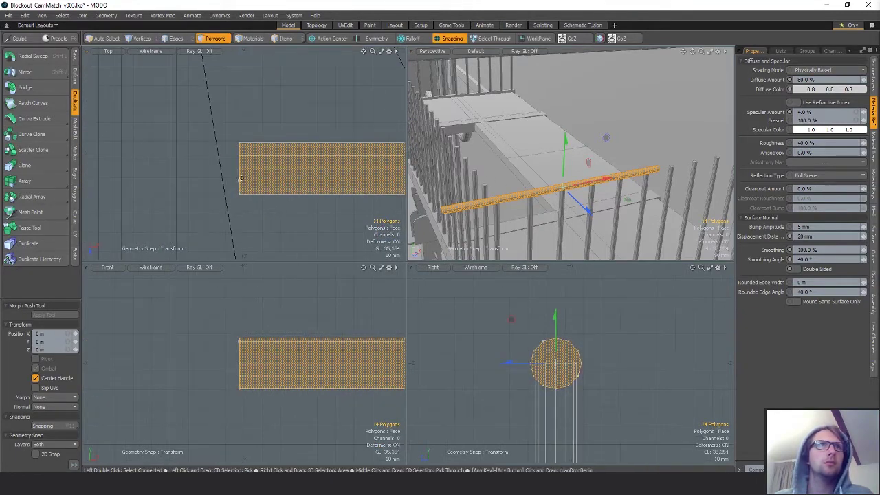
pyautogui.click(238, 184)
pyautogui.scroll(-5, 282, 187)
pyautogui.keyDown('alt'); pyautogui.keyDown('shift'); pyautogui.moveTo(313, 184); pyautogui.dragTo(263, 181); pyautogui.keyUp('shift'); pyautogui.keyUp('alt')
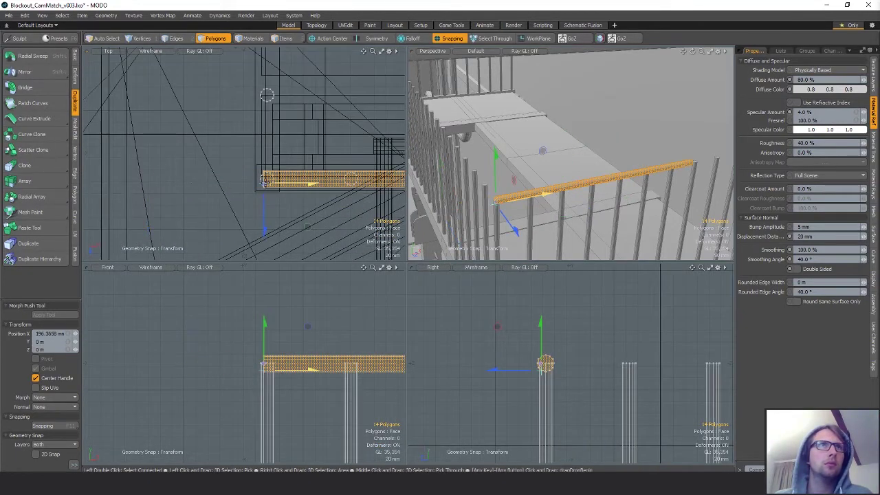
pyautogui.keyDown('ctrl'); pyautogui.keyDown('alt'); pyautogui.moveTo(278, 170); pyautogui.dragTo(369, 163); pyautogui.keyUp('alt'); pyautogui.keyUp('ctrl')
pyautogui.keyDown('ctrl'); pyautogui.keyDown('alt'); pyautogui.moveTo(307, 174); pyautogui.dragTo(237, 190); pyautogui.keyUp('alt'); pyautogui.keyUp('ctrl')
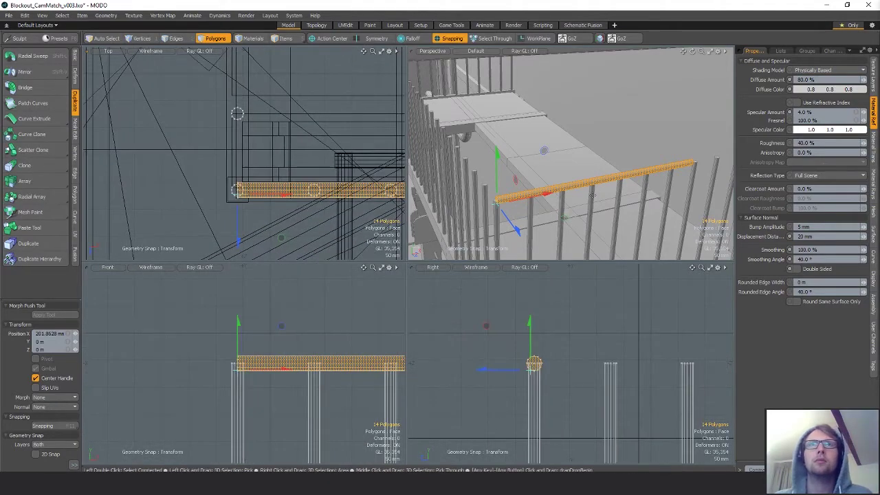
# Stretch the rail's far end vertices along X to just past the last short-edge baluster
pyautogui.keyDown('alt'); pyautogui.moveTo(593, 195); pyautogui.dragTo(487, 205); pyautogui.keyUp('alt')
pyautogui.scroll(-7, 255, 173)
pyautogui.hotkey('alt', '1')
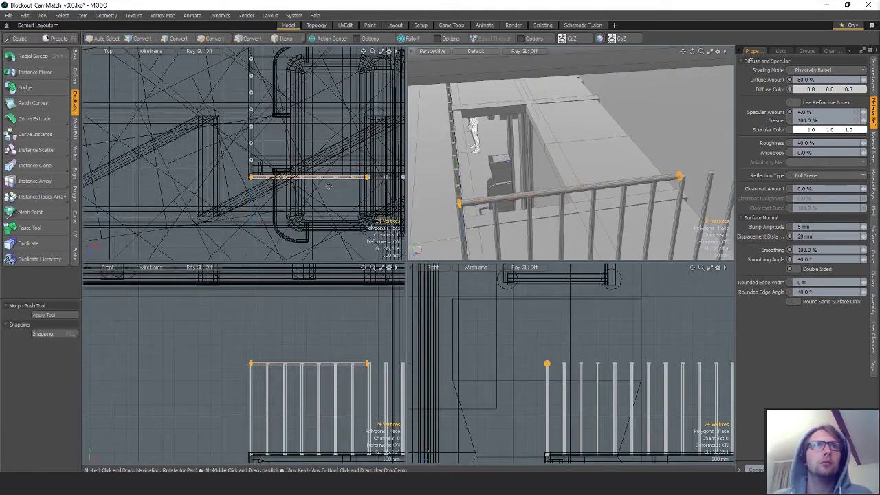
pyautogui.keyDown('alt'); pyautogui.moveTo(328, 185); pyautogui.dragTo(266, 185); pyautogui.keyUp('alt')
pyautogui.moveTo(254, 171); pyautogui.dragTo(278, 193, button='right')
pyautogui.press('w')
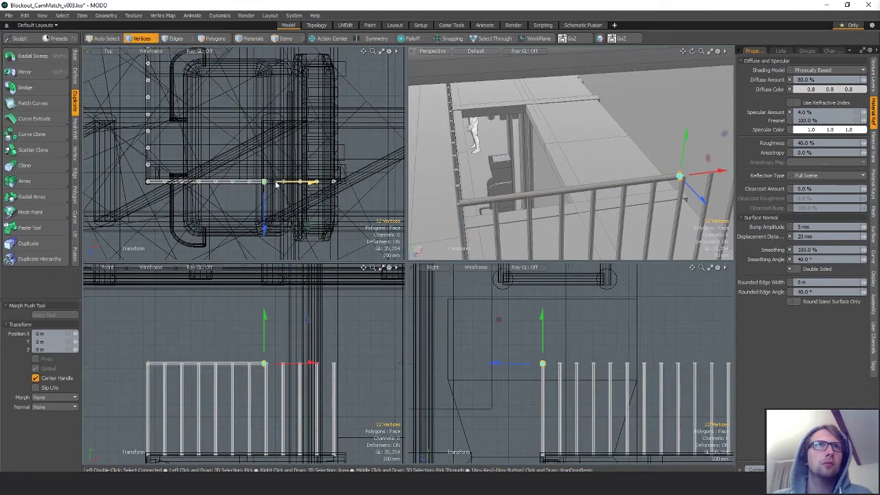
pyautogui.moveTo(277, 183)
pyautogui.mouseDown()
pyautogui.moveTo(369, 183)
pyautogui.moveTo(276, 182)
pyautogui.mouseUp()
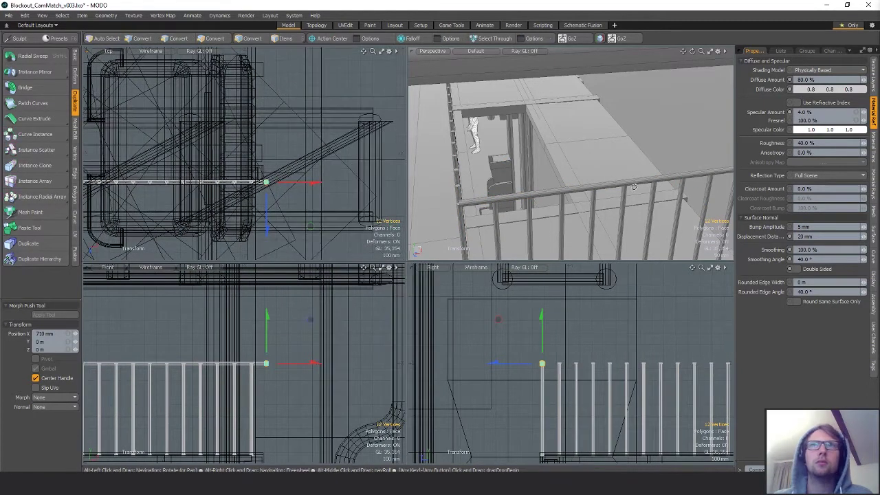
pyautogui.keyDown('alt'); pyautogui.moveTo(690, 185); pyautogui.dragTo(664, 156); pyautogui.keyUp('alt')
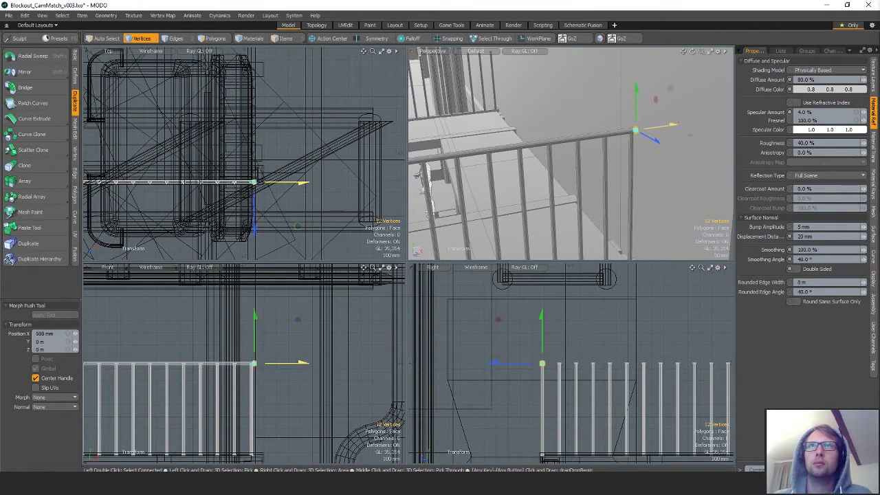
pyautogui.press('q')
pyautogui.click(659, 125)
# Duplicate the short-edge handrail and rotate the copy about Y to run parallel to the platform's long edge
pyautogui.scroll(-3, 653, 129)
pyautogui.keyDown('alt'); pyautogui.moveTo(587, 162); pyautogui.dragTo(649, 134); pyautogui.keyUp('alt')
pyautogui.keyDown('alt'); pyautogui.moveTo(594, 179); pyautogui.dragTo(630, 183); pyautogui.keyUp('alt')
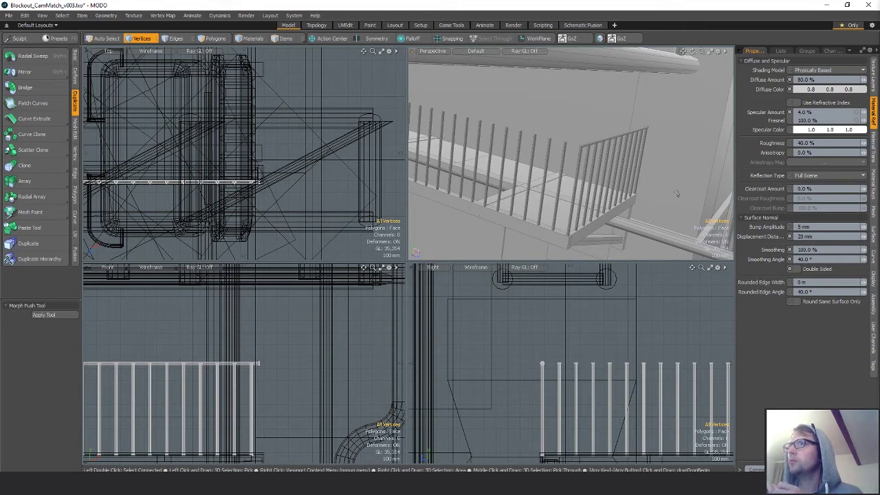
pyautogui.keyDown('alt'); pyautogui.moveTo(676, 193); pyautogui.dragTo(612, 162); pyautogui.keyUp('alt')
pyautogui.scroll(3, 609, 143)
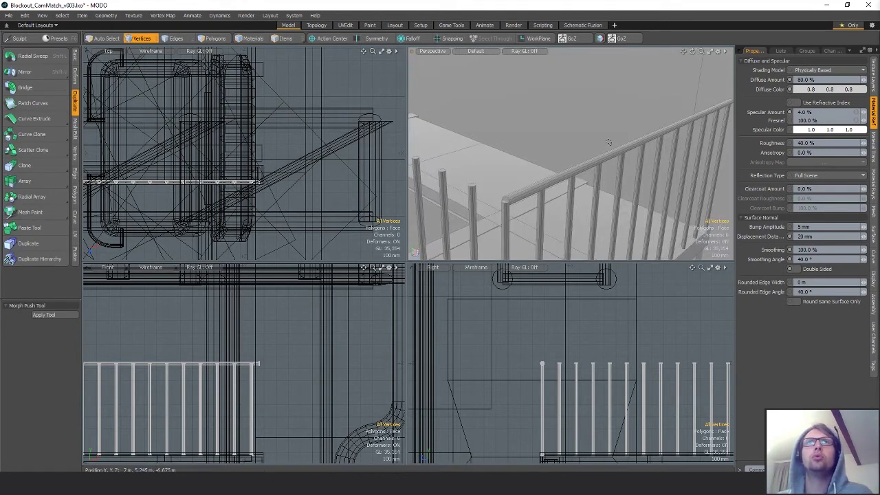
pyautogui.press('space')
pyautogui.press('space')
pyautogui.doubleClick(595, 160)
pyautogui.hotkey('shift', 'a')
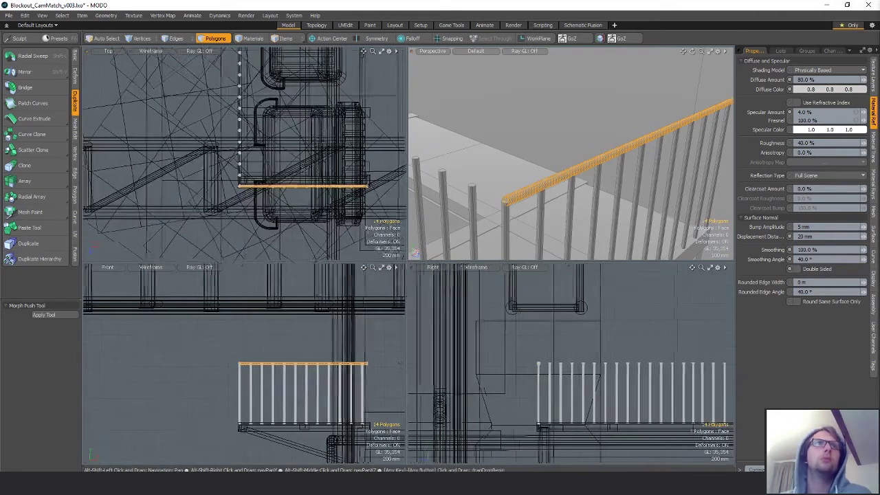
pyautogui.hotkey('ctrl', 'c')
pyautogui.hotkey('ctrl', 'v')
pyautogui.press('e')
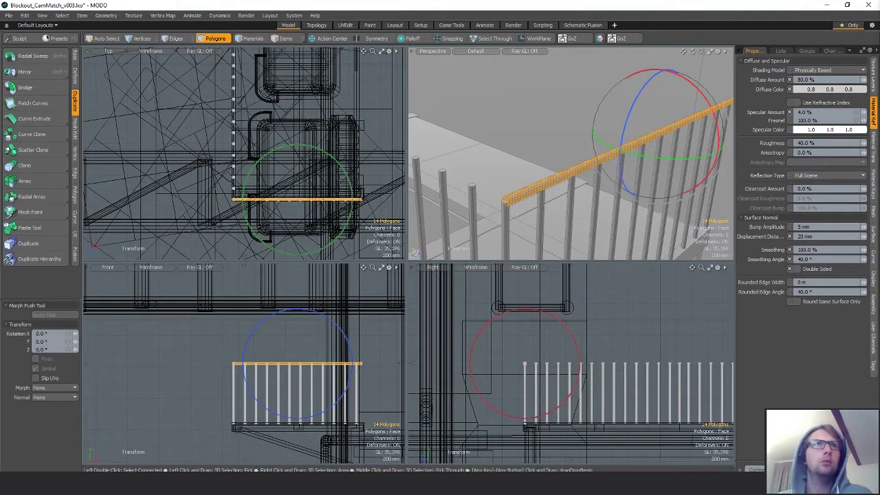
pyautogui.moveTo(279, 146); pyautogui.dragTo(244, 218)
# Move the rotated handrail copy -750 mm in X and -770 mm in Z towards the platform corner
pyautogui.press('w')
pyautogui.keyDown('alt'); pyautogui.moveTo(317, 218); pyautogui.dragTo(288, 136); pyautogui.keyUp('alt')
pyautogui.scroll(4, 277, 140)
pyautogui.scroll(5, 282, 199)
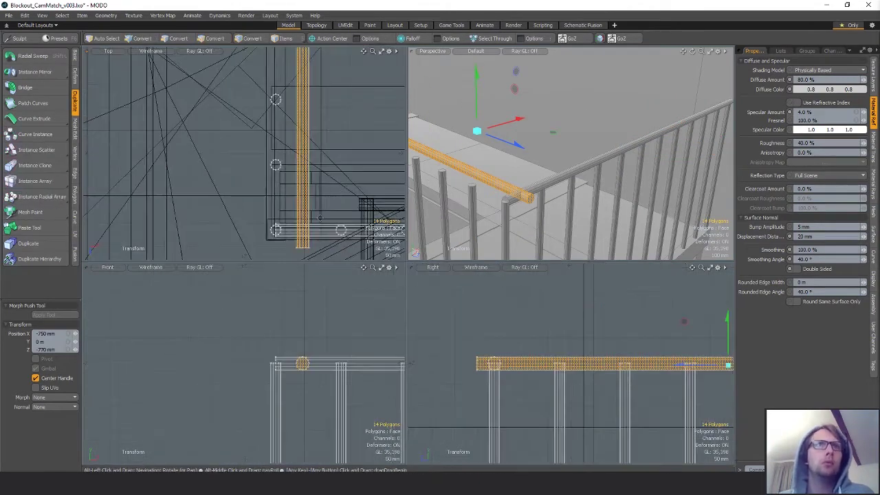
# Shift the long-edge handrail about -57.9 mm along X with snapping, lining it up with the short-edge rail's end
pyautogui.keyDown('alt'); pyautogui.moveTo(303, 240); pyautogui.dragTo(347, 218); pyautogui.keyUp('alt')
pyautogui.press('x')
pyautogui.click(302, 222)
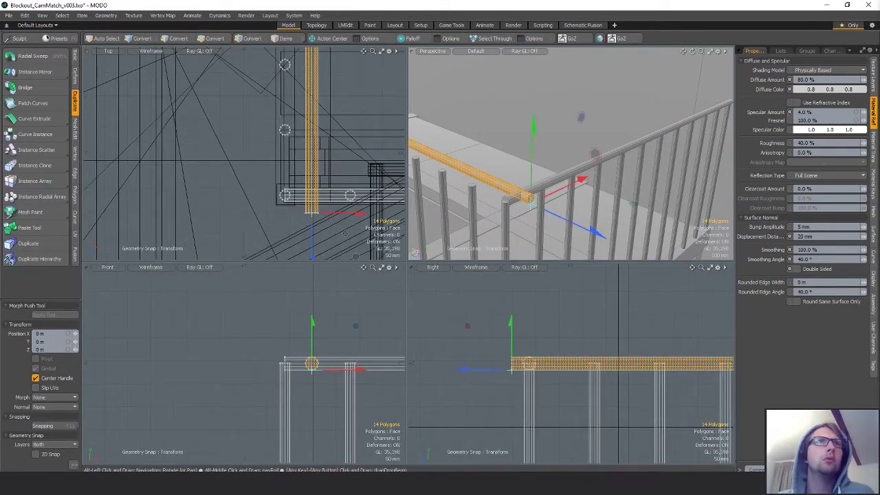
pyautogui.press('x')
pyautogui.moveTo(353, 256); pyautogui.dragTo(329, 179)
pyautogui.scroll(5, 327, 177)
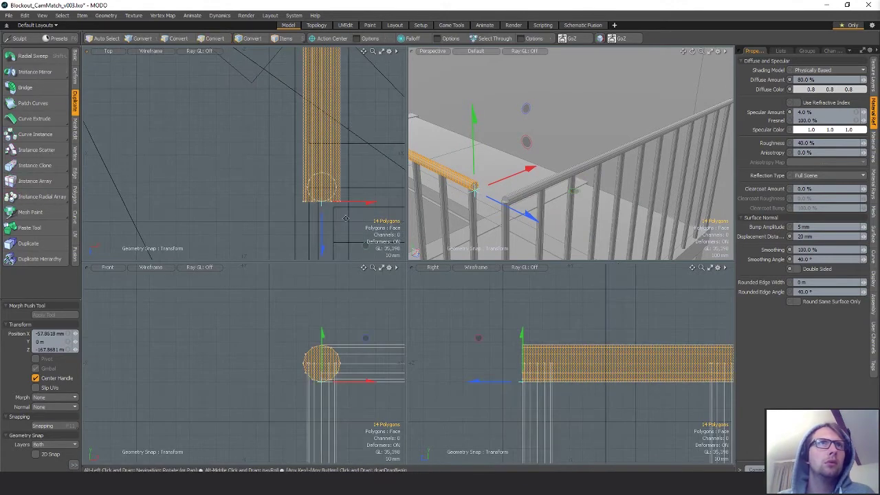
# Reposition the long-edge handrail along Z with snapping, for a total offset of about -51.8 mm, so its end meets the short-edge rail's side
pyautogui.scroll(-2, 309, 147)
pyautogui.keyDown('alt'); pyautogui.moveTo(316, 249); pyautogui.dragTo(297, 201); pyautogui.keyUp('alt')
pyautogui.scroll(4, 314, 241)
pyautogui.scroll(1, 315, 196)
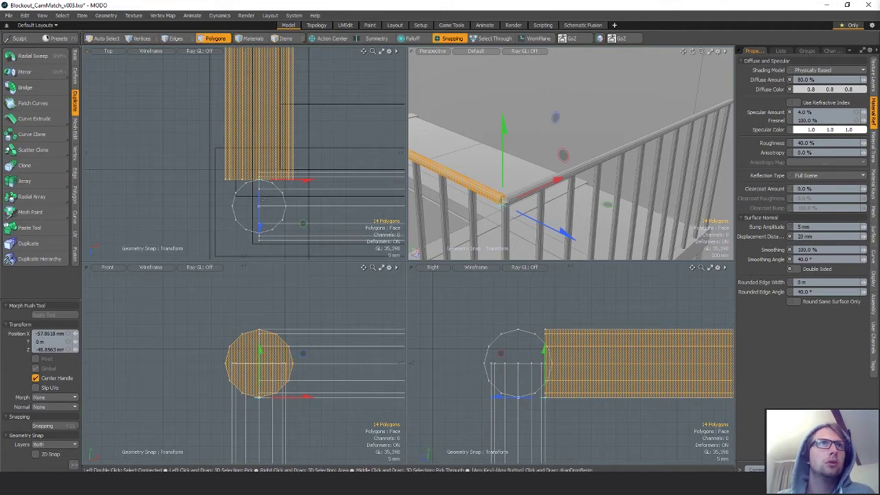
pyautogui.moveTo(258, 227); pyautogui.dragTo(258, 168)
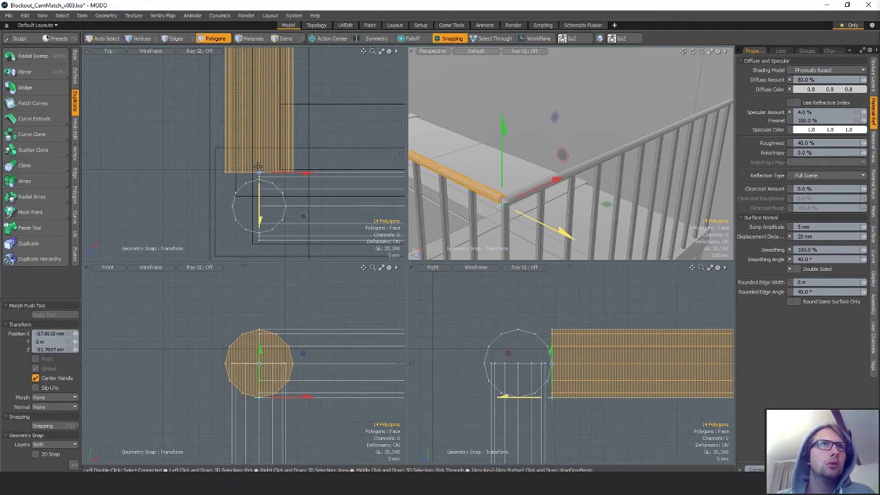
pyautogui.press('space')
# Shorten the short-edge handrail by snapping its corner-end vertices about 14 mm along X to the side of the long-edge rail
pyautogui.click(262, 237)
pyautogui.press('1')
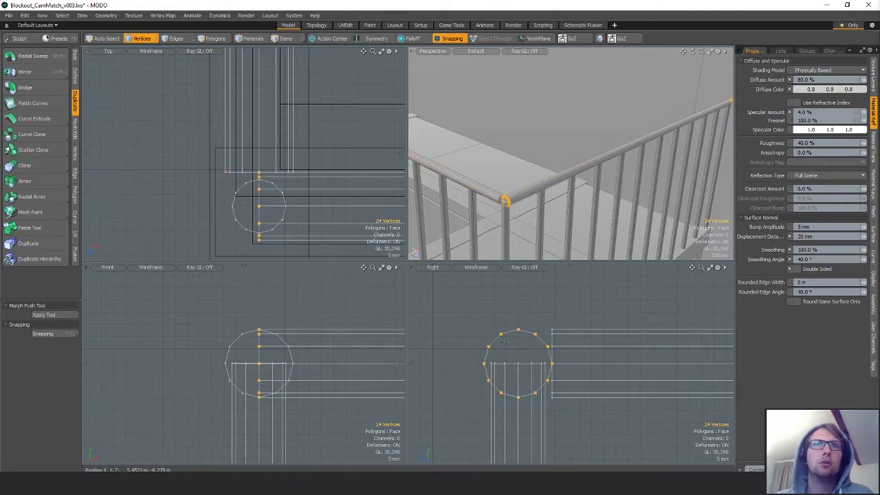
pyautogui.keyDown('alt'); pyautogui.keyDown('shift'); pyautogui.moveTo(308, 184); pyautogui.dragTo(180, 184); pyautogui.keyUp('shift'); pyautogui.keyUp('alt')
pyautogui.scroll(-10, 180, 183)
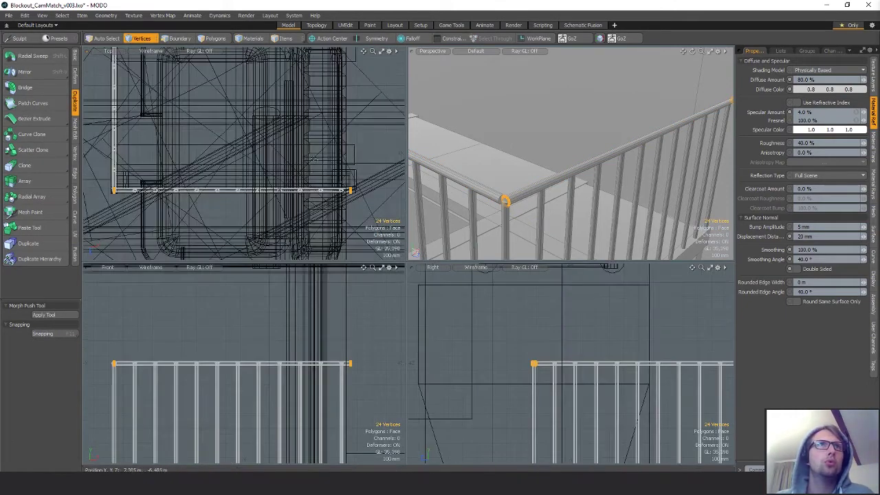
pyautogui.keyDown('ctrl'); pyautogui.moveTo(393, 163); pyautogui.dragTo(296, 211, button='right'); pyautogui.keyUp('ctrl')
pyautogui.keyDown('alt'); pyautogui.keyDown('shift'); pyautogui.moveTo(254, 180); pyautogui.dragTo(386, 180); pyautogui.keyUp('shift'); pyautogui.keyUp('alt')
pyautogui.scroll(6, 386, 174)
pyautogui.hotkey('shift', 'a')
pyautogui.press('w')
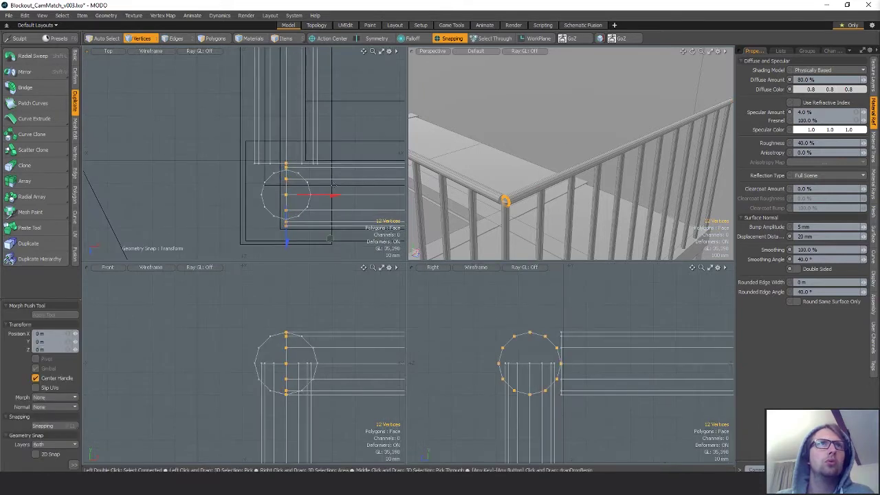
pyautogui.moveTo(325, 198); pyautogui.dragTo(317, 165)
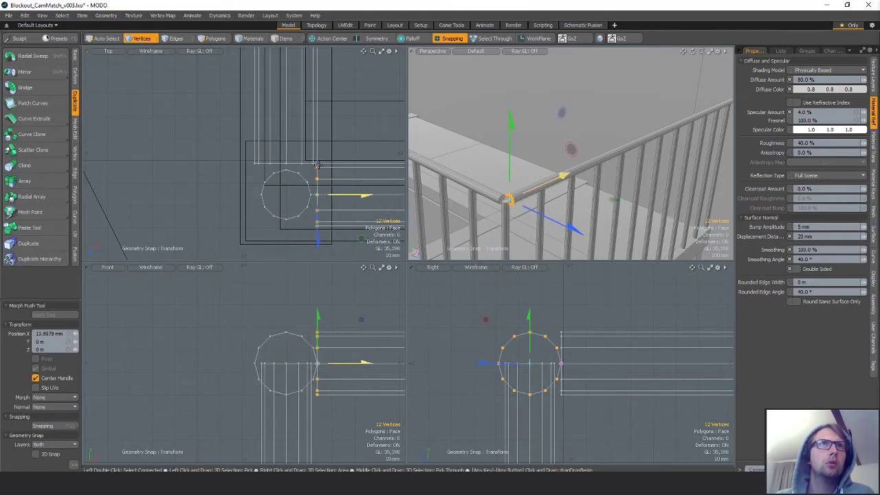
pyautogui.press('q')
pyautogui.keyDown('alt'); pyautogui.keyDown('shift'); pyautogui.moveTo(367, 146); pyautogui.dragTo(328, 149); pyautogui.keyUp('shift'); pyautogui.keyUp('alt')
pyautogui.click(329, 149)
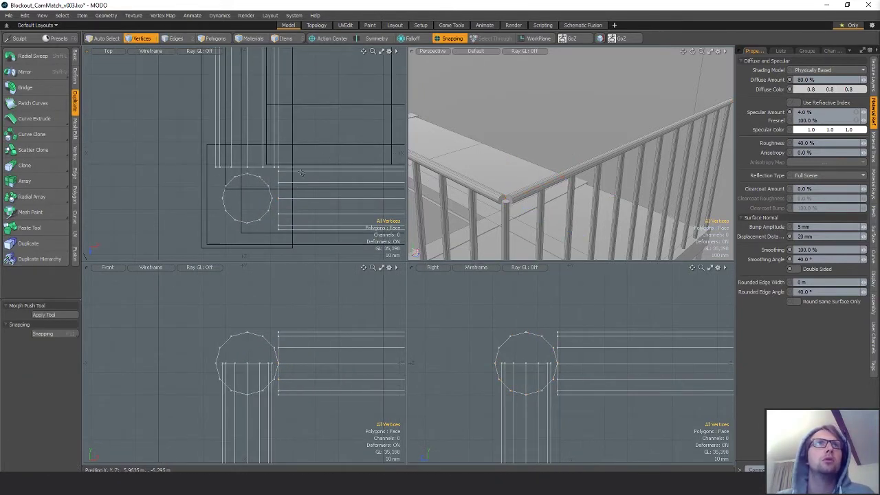
# Add a single loop slice at 0.50 % around the short-edge handrail near the corner
pyautogui.press('2')
pyautogui.keyDown('alt'); pyautogui.moveTo(525, 192); pyautogui.dragTo(460, 188); pyautogui.keyUp('alt')
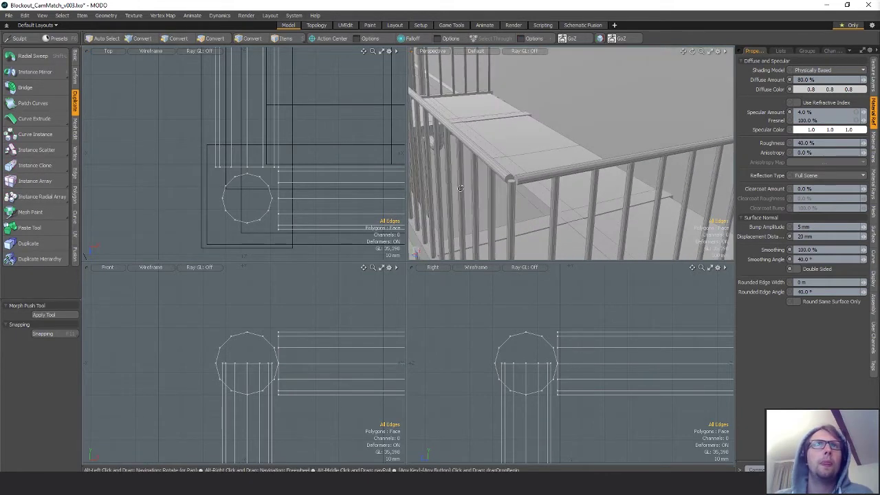
pyautogui.press('3')
pyautogui.doubleClick(301, 172)
pyautogui.keyDown('alt'); pyautogui.moveTo(345, 168); pyautogui.dragTo(321, 157); pyautogui.keyUp('alt')
pyautogui.hotkey('alt', 'c')
pyautogui.click(321, 157)
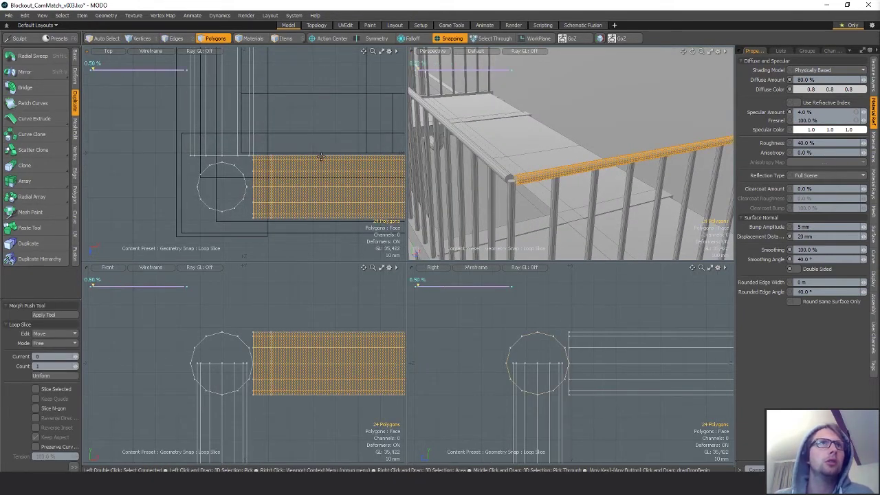
pyautogui.press('space')
# Add a matching loop slice at 0.50 % around the long-edge handrail near the same corner
pyautogui.doubleClick(238, 137)
pyautogui.hotkey('alt', 'c')
pyautogui.click(237, 136)
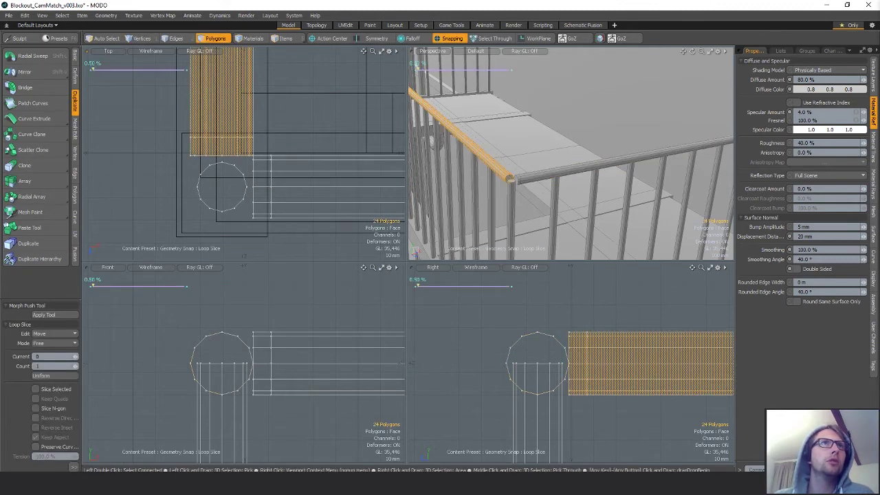
pyautogui.press('space')
pyautogui.press('Escape')
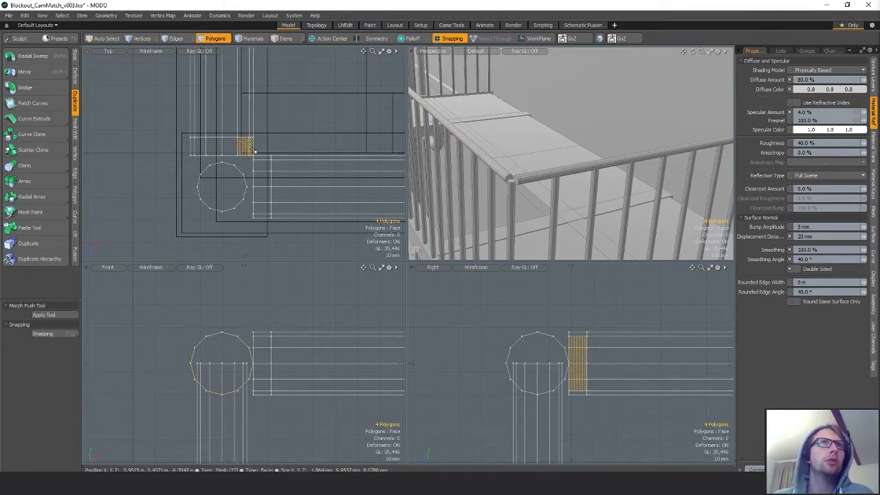
# Isolate the two handrails and delete their sliced end segments at the corner, leaving both tubes open
pyautogui.doubleClick(268, 158)
pyautogui.hotkey('shift', 'h')
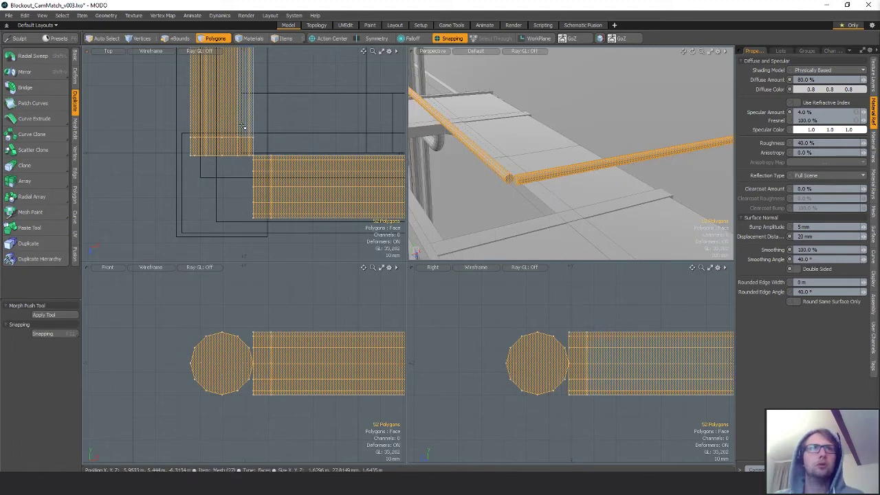
pyautogui.moveTo(270, 119); pyautogui.dragTo(299, 163, button='right')
pyautogui.press('Delete')
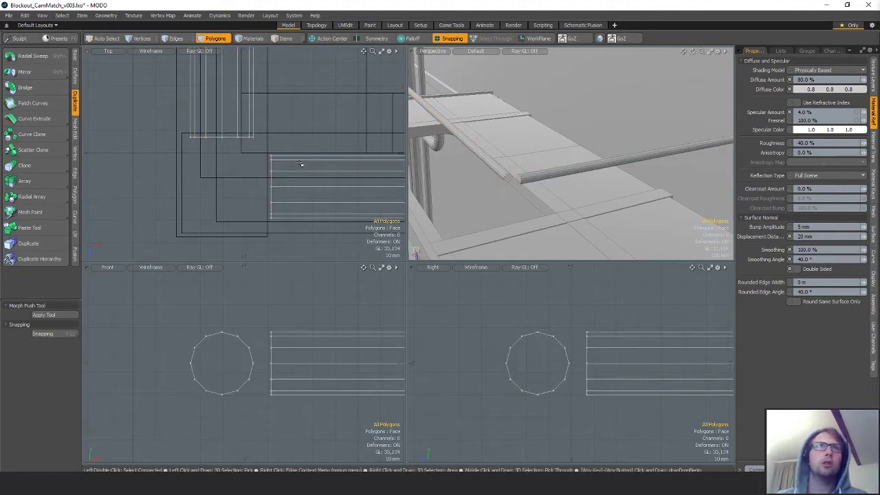
# Bridge the two open handrail ends with a curved corner of 6 segments and unhide the rest of the railing
pyautogui.press('2')
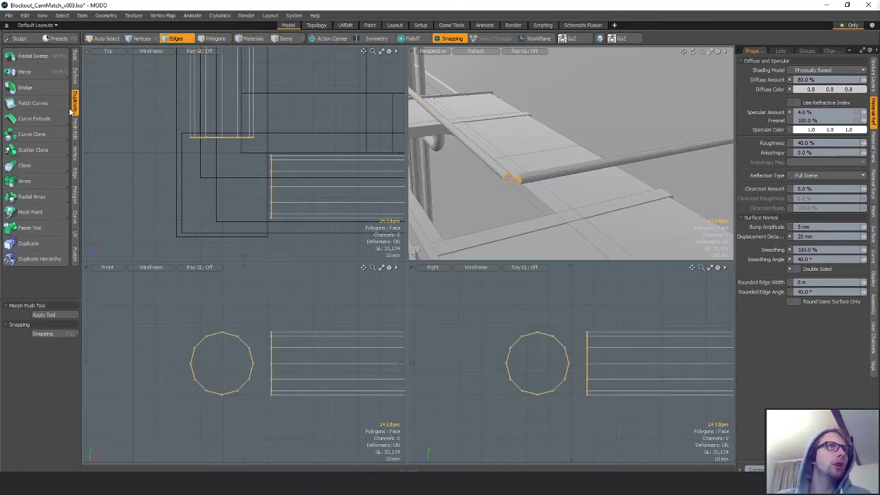
pyautogui.click(74, 173)
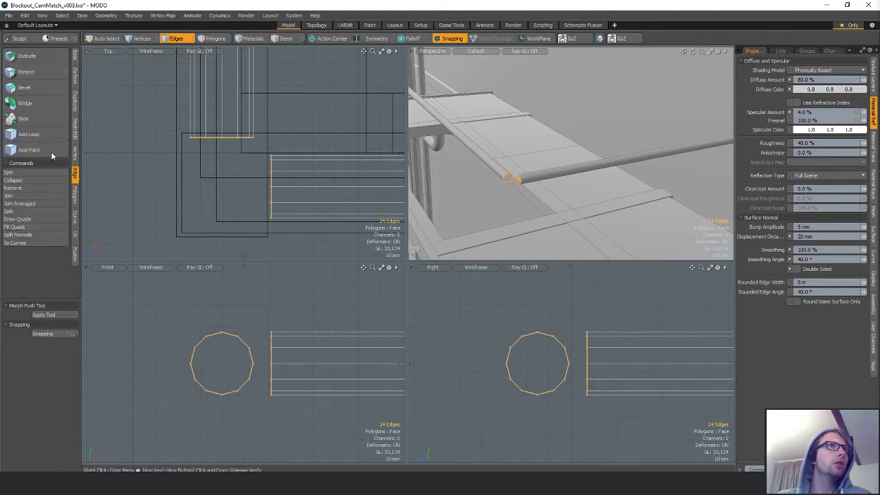
pyautogui.click(35, 103)
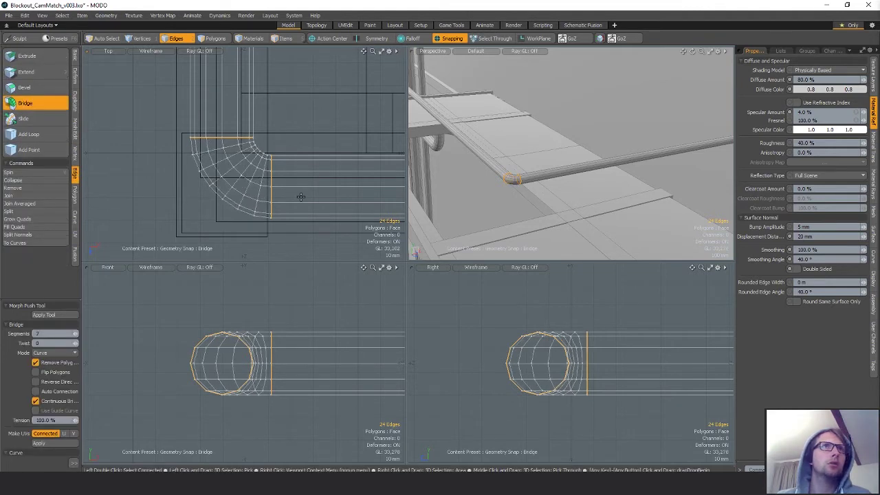
pyautogui.scroll(-1, 301, 198)
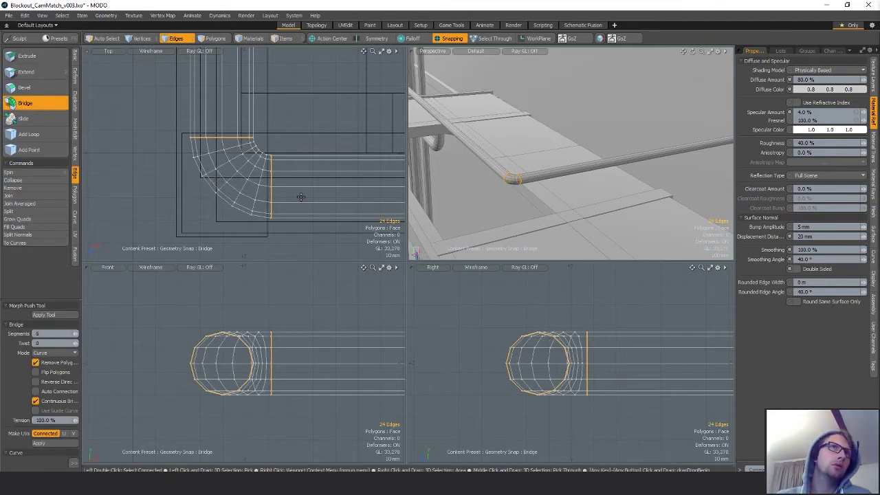
pyautogui.keyDown('alt'); pyautogui.moveTo(471, 202); pyautogui.dragTo(528, 191); pyautogui.keyUp('alt')
pyautogui.press('q')
pyautogui.click(597, 231)
pyautogui.press('u')
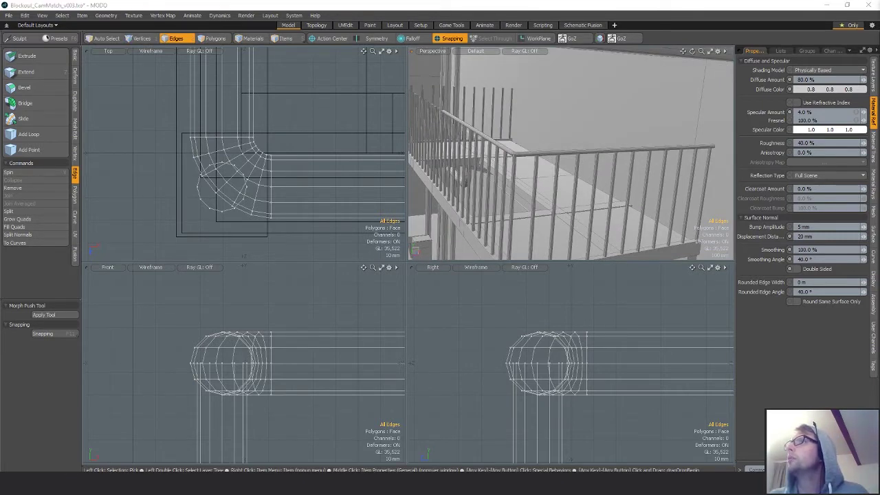
# Move the corner baluster inward in X and Z without snapping so it sits beneath the rounded handrail corner
pyautogui.scroll(3, 516, 227)
pyautogui.keyDown('alt'); pyautogui.keyDown('shift'); pyautogui.moveTo(517, 251); pyautogui.dragTo(511, 191); pyautogui.keyUp('shift'); pyautogui.keyUp('alt')
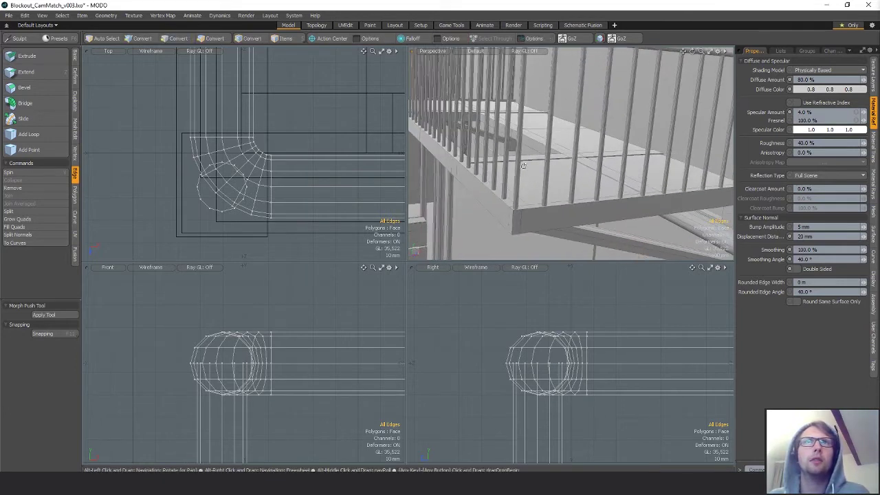
pyautogui.press('3')
pyautogui.doubleClick(517, 187)
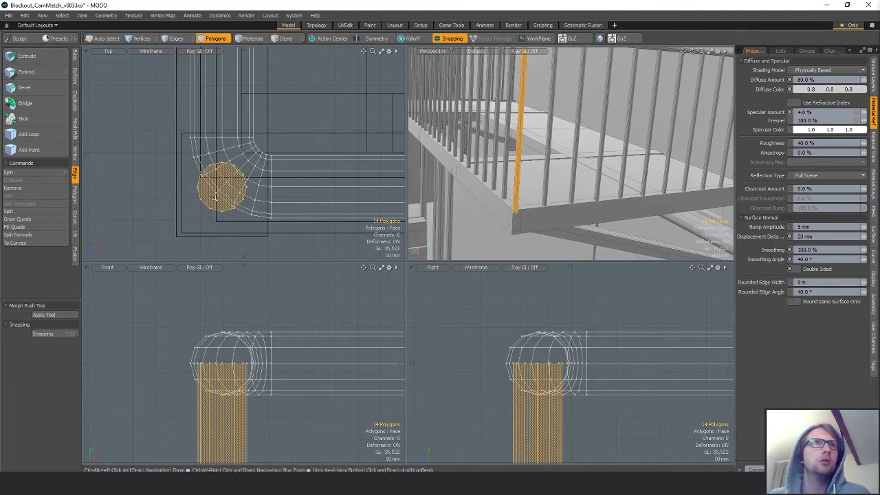
pyautogui.scroll(3, 216, 197)
pyautogui.press('w')
pyautogui.scroll(-2, 296, 179)
pyautogui.press('x')
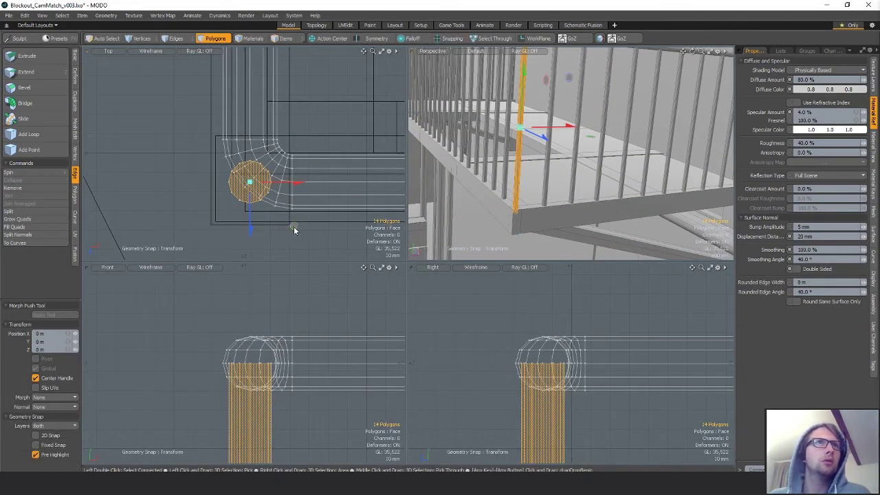
pyautogui.moveTo(294, 225); pyautogui.dragTo(306, 213)
pyautogui.press('x')
pyautogui.press('space')
pyautogui.keyDown('alt'); pyautogui.moveTo(526, 162); pyautogui.dragTo(539, 215); pyautogui.keyUp('alt')
pyautogui.press('1')
pyautogui.click(542, 202)
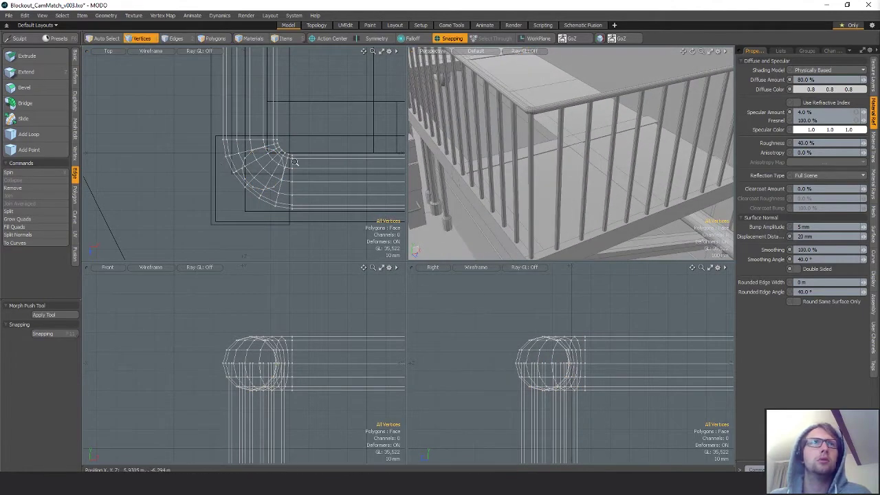
# Mirror the corner baluster and connected handrails across Z about the long edge's middle baluster, at centre Z -8.242 m
pyautogui.scroll(-3, 296, 162)
pyautogui.press('2')
pyautogui.press('3')
pyautogui.doubleClick(530, 175)
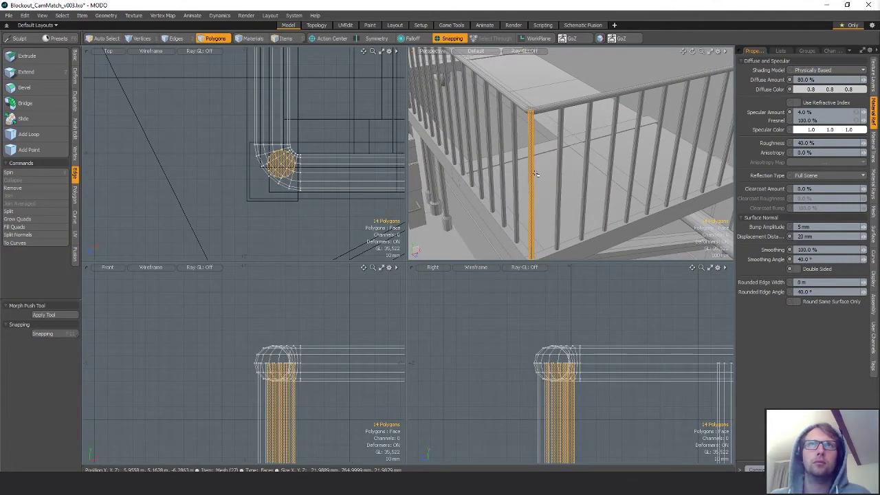
pyautogui.keyDown('shift'); pyautogui.doubleClick(546, 107); pyautogui.keyUp('shift')
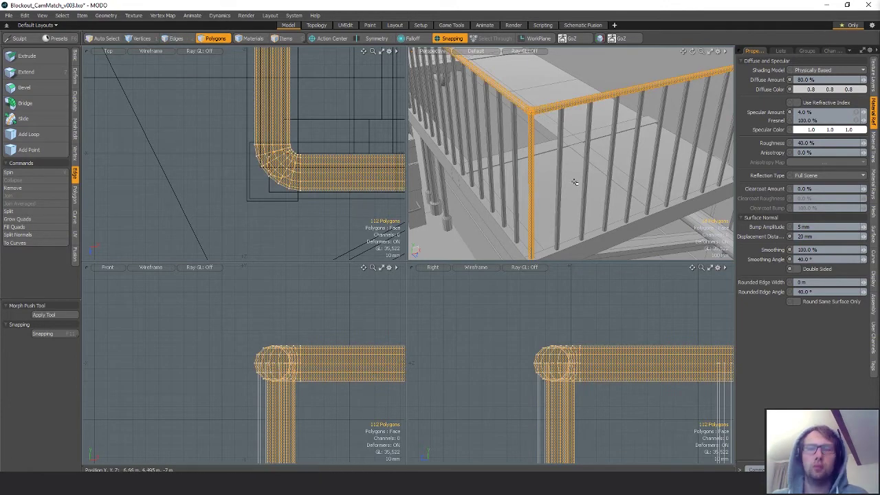
pyautogui.hotkey('shift', 'v')
pyautogui.scroll(-6, 268, 156)
pyautogui.keyDown('alt'); pyautogui.keyDown('shift'); pyautogui.moveTo(281, 141); pyautogui.dragTo(260, 256); pyautogui.keyUp('shift'); pyautogui.keyUp('alt')
pyautogui.scroll(-4, 213, 138)
pyautogui.keyDown('alt'); pyautogui.keyDown('shift'); pyautogui.moveTo(222, 115); pyautogui.dragTo(200, 144); pyautogui.keyUp('shift'); pyautogui.keyUp('alt')
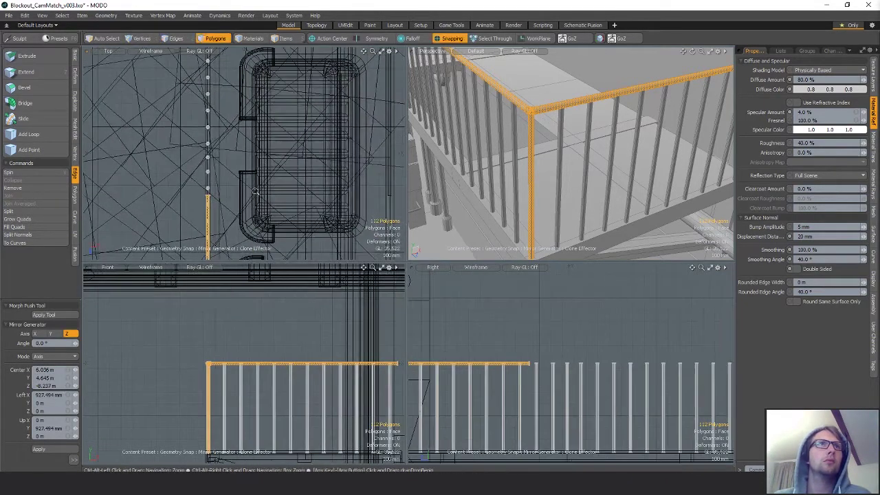
pyautogui.scroll(4, 199, 144)
pyautogui.click(241, 171)
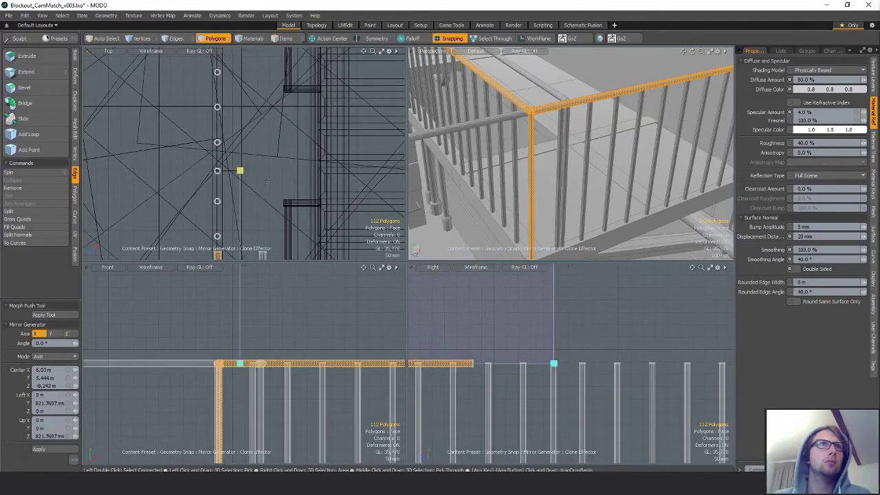
pyautogui.click(69, 333)
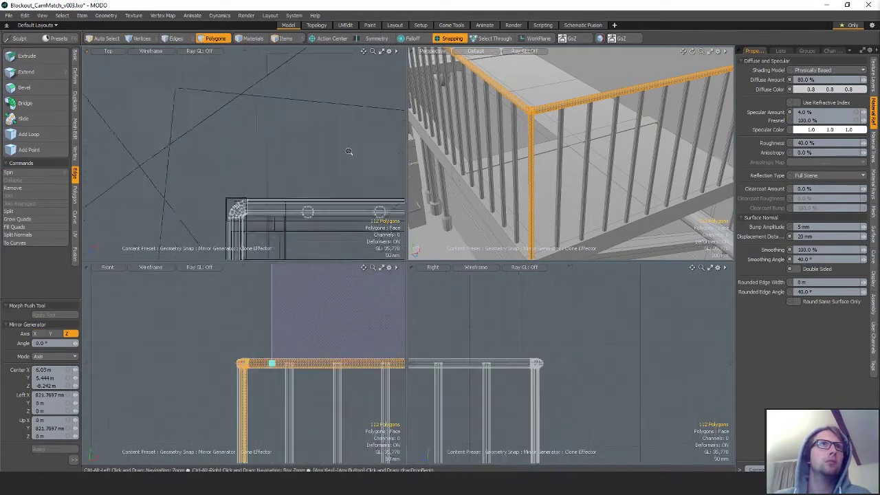
pyautogui.keyDown('ctrl'); pyautogui.keyDown('alt'); pyautogui.moveTo(348, 151); pyautogui.dragTo(359, 153); pyautogui.keyUp('alt'); pyautogui.keyUp('ctrl')
pyautogui.keyDown('alt'); pyautogui.keyDown('shift'); pyautogui.moveTo(274, 213); pyautogui.dragTo(335, 177); pyautogui.keyUp('shift'); pyautogui.keyUp('alt')
pyautogui.press('q')
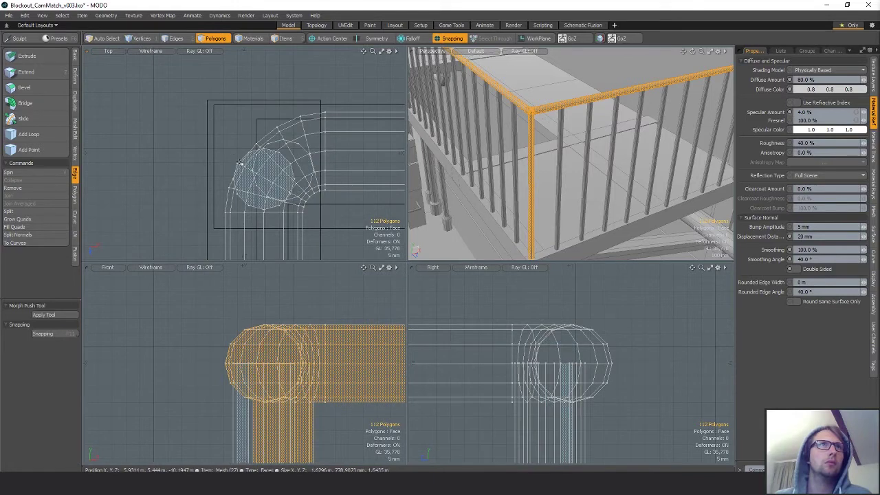
# Delete the old corner baluster overlapping the mirrored one at the platform's far corner
pyautogui.doubleClick(265, 193)
pyautogui.press('Delete')
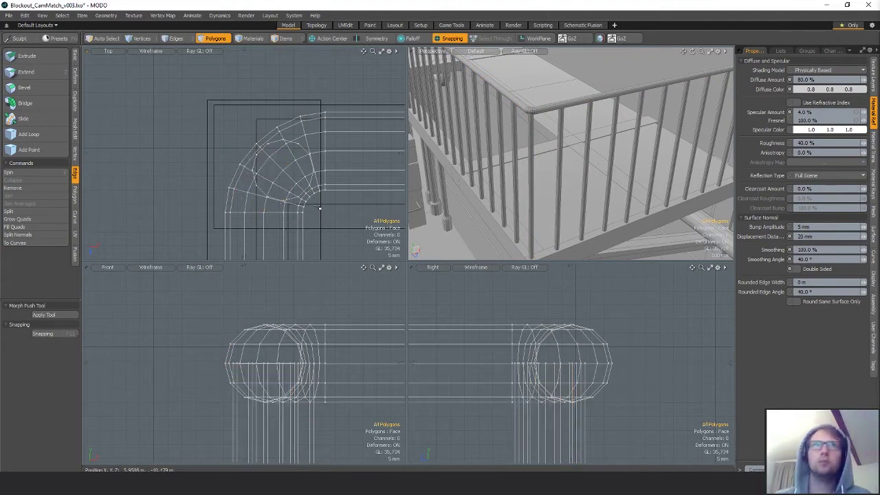
# Select the end polygons of every baluster along the platform's short side, leaving out the corner baluster
pyautogui.keyDown('ctrl'); pyautogui.keyDown('alt'); pyautogui.moveTo(316, 204); pyautogui.dragTo(114, 156); pyautogui.keyUp('alt'); pyautogui.keyUp('ctrl')
pyautogui.keyDown('ctrl'); pyautogui.keyDown('alt'); pyautogui.moveTo(282, 173); pyautogui.dragTo(253, 170); pyautogui.keyUp('alt'); pyautogui.keyUp('ctrl')
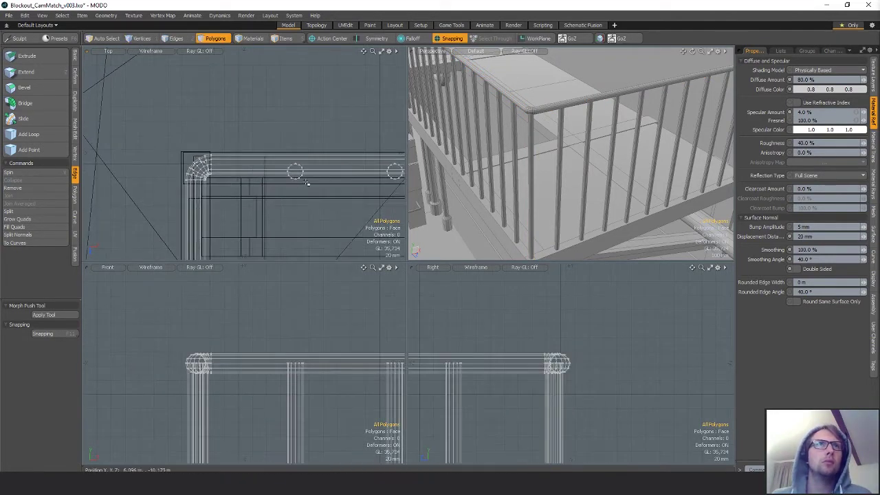
pyautogui.keyDown('ctrl'); pyautogui.keyDown('alt'); pyautogui.moveTo(338, 184); pyautogui.dragTo(268, 152); pyautogui.keyUp('alt'); pyautogui.keyUp('ctrl')
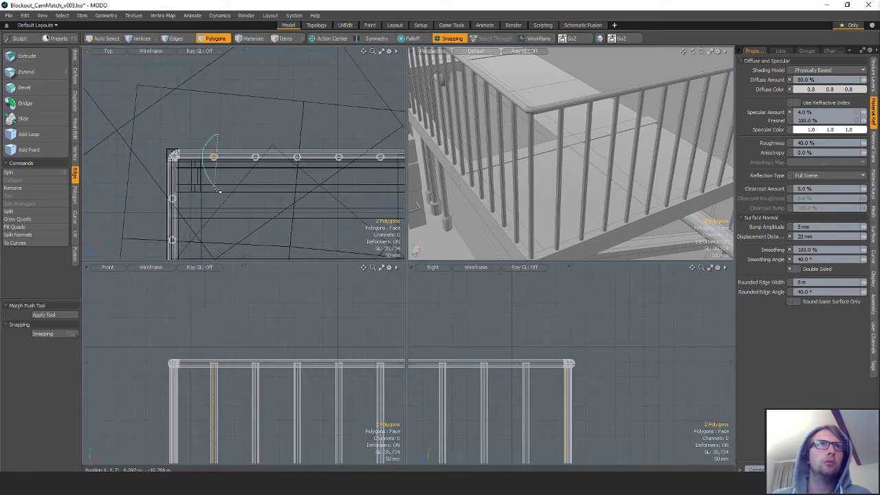
pyautogui.moveTo(219, 190); pyautogui.dragTo(391, 149, button='right')
pyautogui.keyDown('alt'); pyautogui.keyDown('shift'); pyautogui.moveTo(389, 141); pyautogui.dragTo(291, 139); pyautogui.keyUp('shift'); pyautogui.keyUp('alt')
pyautogui.keyDown('alt'); pyautogui.keyDown('shift'); pyautogui.moveTo(367, 176); pyautogui.dragTo(282, 177); pyautogui.keyUp('shift'); pyautogui.keyUp('alt')
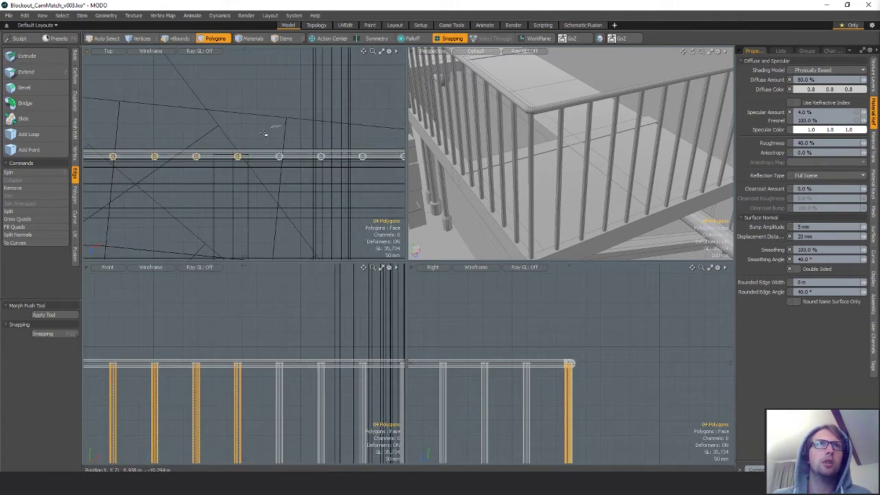
pyautogui.keyDown('shift'); pyautogui.moveTo(267, 134); pyautogui.dragTo(296, 176, button='right'); pyautogui.keyUp('shift')
pyautogui.keyDown('alt'); pyautogui.keyDown('shift'); pyautogui.moveTo(330, 180); pyautogui.dragTo(259, 181); pyautogui.keyUp('shift'); pyautogui.keyUp('alt')
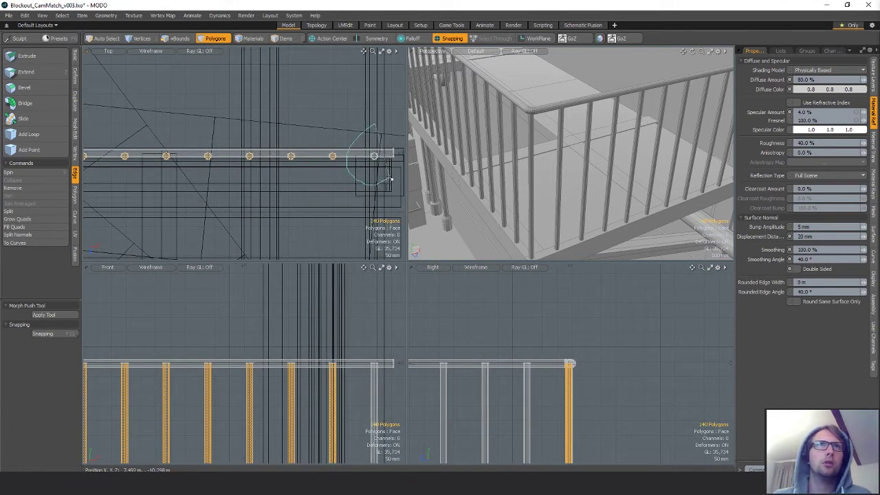
pyautogui.keyDown('shift'); pyautogui.moveTo(391, 179); pyautogui.dragTo(392, 171, button='right'); pyautogui.keyUp('shift')
# Add the long side's balusters up to the middle to the selection and extend it to all connected polygons
pyautogui.moveTo(354, 192)
pyautogui.keyDown('ctrl'); pyautogui.keyDown('alt'); pyautogui.mouseDown()
pyautogui.moveTo(277, 199)
pyautogui.moveTo(354, 134)
pyautogui.mouseUp(); pyautogui.keyUp('alt'); pyautogui.keyUp('ctrl')
pyautogui.moveTo(319, 167)
pyautogui.keyDown('ctrl'); pyautogui.keyDown('alt'); pyautogui.mouseDown()
pyautogui.moveTo(372, 166)
pyautogui.moveTo(337, 199)
pyautogui.mouseUp(); pyautogui.keyUp('alt'); pyautogui.keyUp('ctrl')
pyautogui.moveTo(336, 199)
pyautogui.keyDown('ctrl'); pyautogui.keyDown('alt'); pyautogui.mouseDown()
pyautogui.moveTo(307, 199)
pyautogui.moveTo(302, 153)
pyautogui.mouseUp(); pyautogui.keyUp('alt'); pyautogui.keyUp('ctrl')
pyautogui.keyDown('ctrl'); pyautogui.keyDown('alt'); pyautogui.moveTo(295, 155); pyautogui.dragTo(315, 158); pyautogui.keyUp('alt'); pyautogui.keyUp('ctrl')
pyautogui.keyDown('shift'); pyautogui.moveTo(309, 140); pyautogui.dragTo(267, 211, button='right'); pyautogui.keyUp('shift')
pyautogui.keyDown('alt'); pyautogui.keyDown('shift'); pyautogui.moveTo(328, 220); pyautogui.dragTo(316, 178); pyautogui.keyUp('shift'); pyautogui.keyUp('alt')
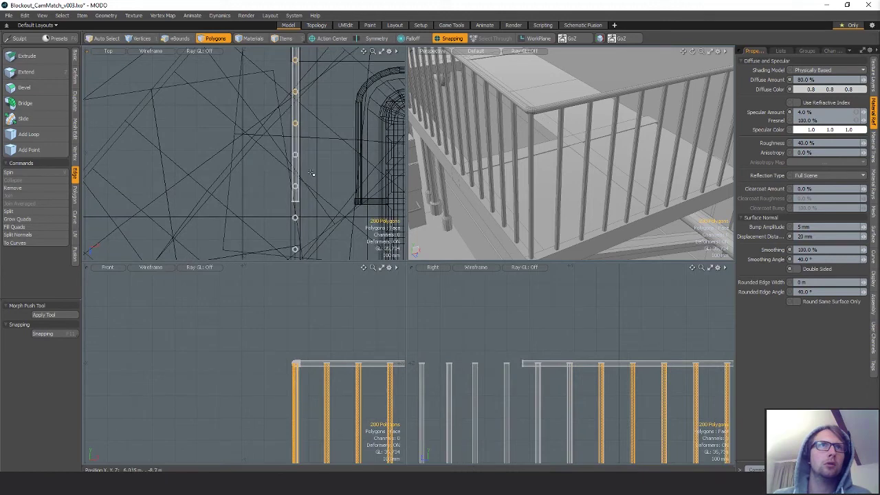
pyautogui.keyDown('alt'); pyautogui.moveTo(559, 157); pyautogui.dragTo(510, 174); pyautogui.keyUp('alt')
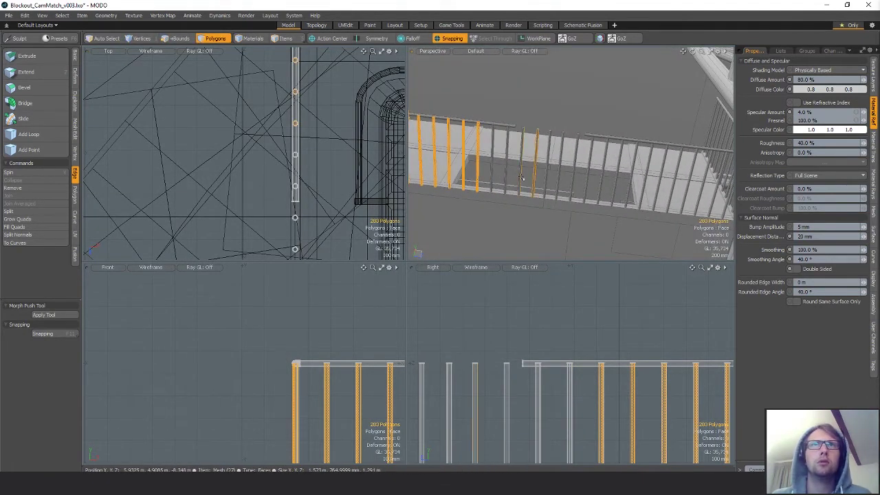
pyautogui.press(']')
pyautogui.keyDown('alt'); pyautogui.keyDown('shift'); pyautogui.moveTo(492, 170); pyautogui.dragTo(521, 178); pyautogui.keyUp('shift'); pyautogui.keyUp('alt')
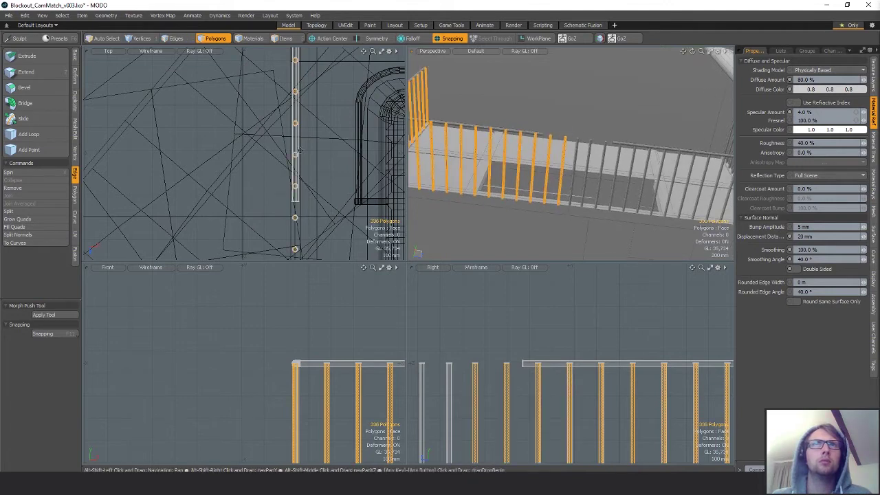
# Move the selected balusters -10 mm in Z so the short-side row is centred beneath its handrail
pyautogui.keyDown('alt'); pyautogui.keyDown('shift'); pyautogui.moveTo(251, 125); pyautogui.dragTo(269, 110); pyautogui.keyUp('shift'); pyautogui.keyUp('alt')
pyautogui.scroll(5, 262, 73)
pyautogui.keyDown('alt'); pyautogui.keyDown('shift'); pyautogui.moveTo(262, 73); pyautogui.dragTo(229, 143); pyautogui.keyUp('shift'); pyautogui.keyUp('alt')
pyautogui.press('w')
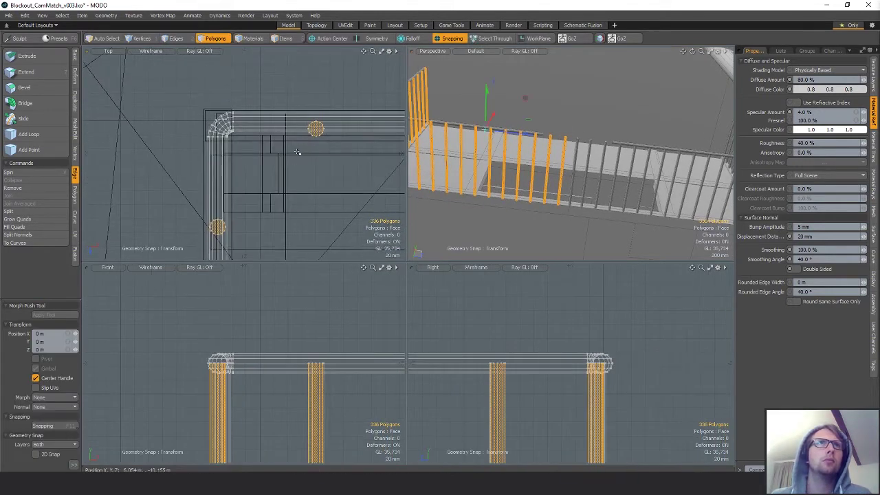
pyautogui.scroll(5, 296, 146)
pyautogui.scroll(-2, 396, 129)
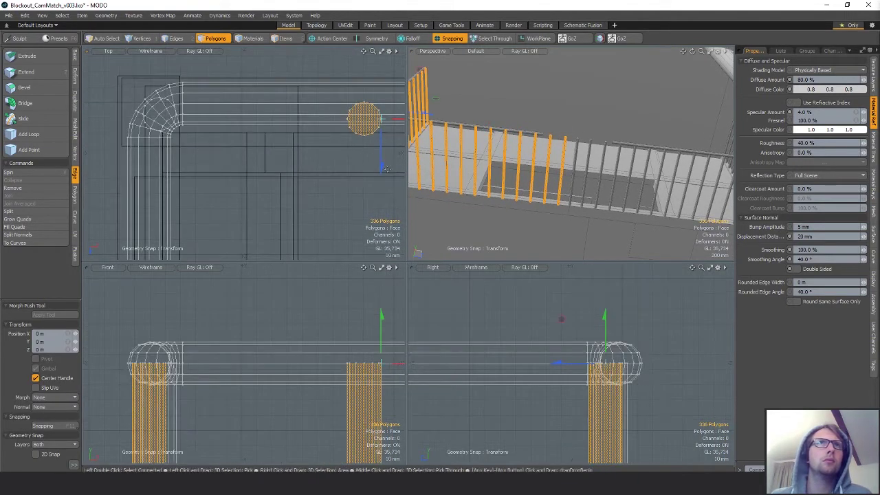
pyautogui.moveTo(378, 116); pyautogui.dragTo(183, 105)
pyautogui.scroll(-5, 348, 182)
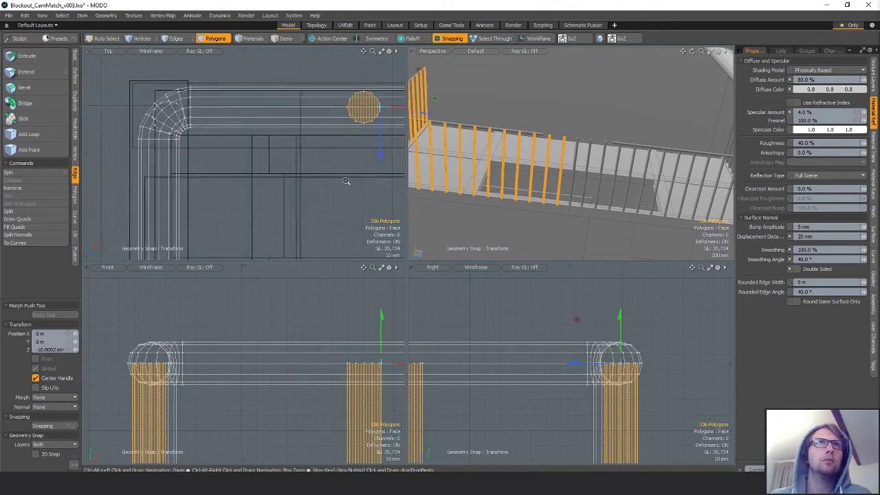
pyautogui.keyDown('alt'); pyautogui.keyDown('shift'); pyautogui.moveTo(297, 186); pyautogui.dragTo(277, 73); pyautogui.keyUp('shift'); pyautogui.keyUp('alt')
pyautogui.scroll(-5, 292, 149)
pyautogui.keyDown('alt'); pyautogui.keyDown('shift'); pyautogui.moveTo(294, 165); pyautogui.dragTo(314, 61); pyautogui.keyUp('shift'); pyautogui.keyUp('alt')
pyautogui.press('q')
pyautogui.click(326, 179)
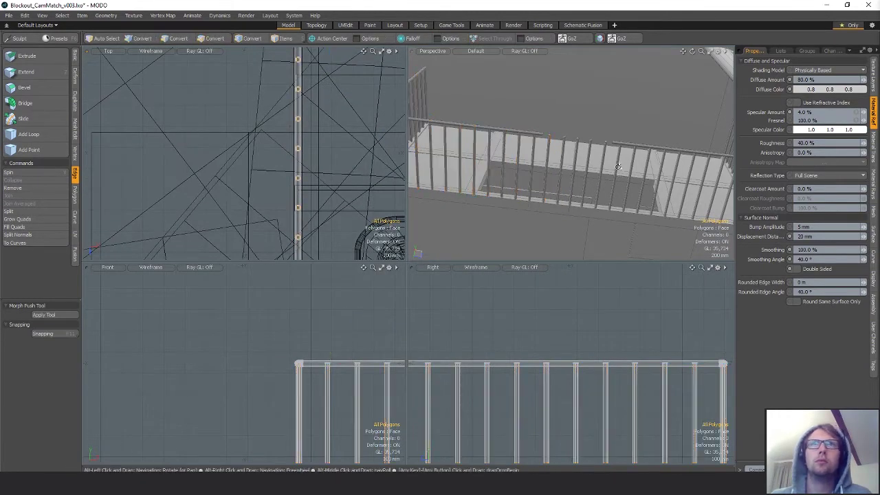
# Select the two facing open ends at the middle of the long handrail and scale them to 0% in Z
pyautogui.keyDown('alt'); pyautogui.moveTo(579, 158); pyautogui.dragTo(571, 175); pyautogui.keyUp('alt')
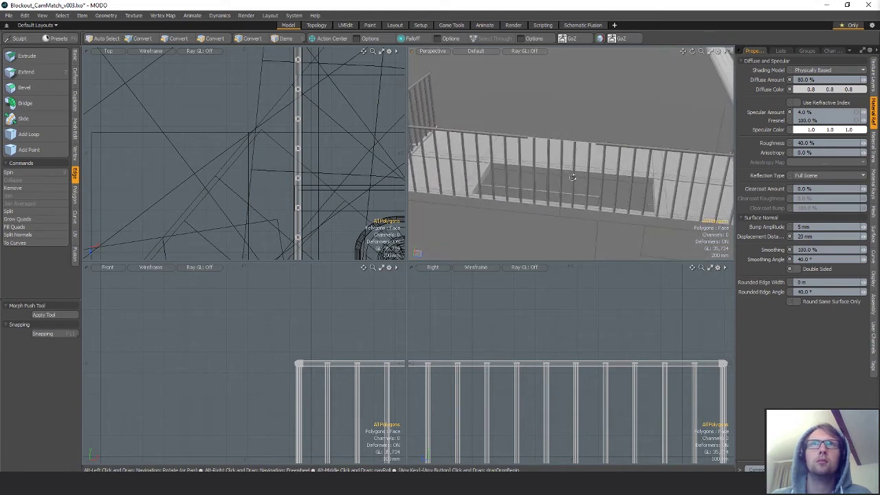
pyautogui.scroll(-2, 284, 194)
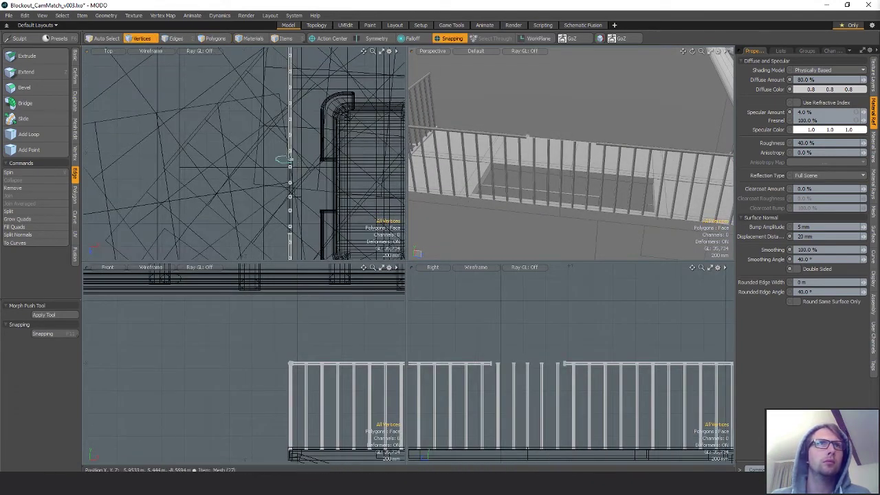
pyautogui.moveTo(291, 159); pyautogui.dragTo(294, 160, button='right')
pyautogui.scroll(4, 301, 208)
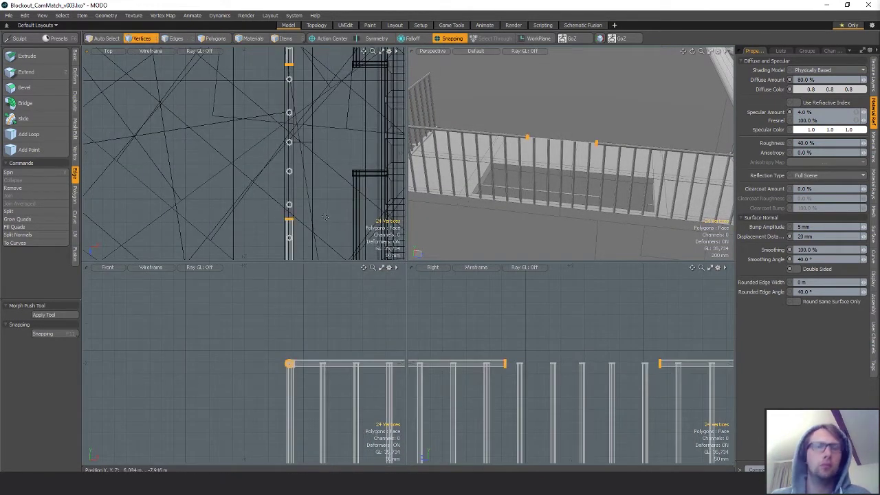
pyautogui.press('y')
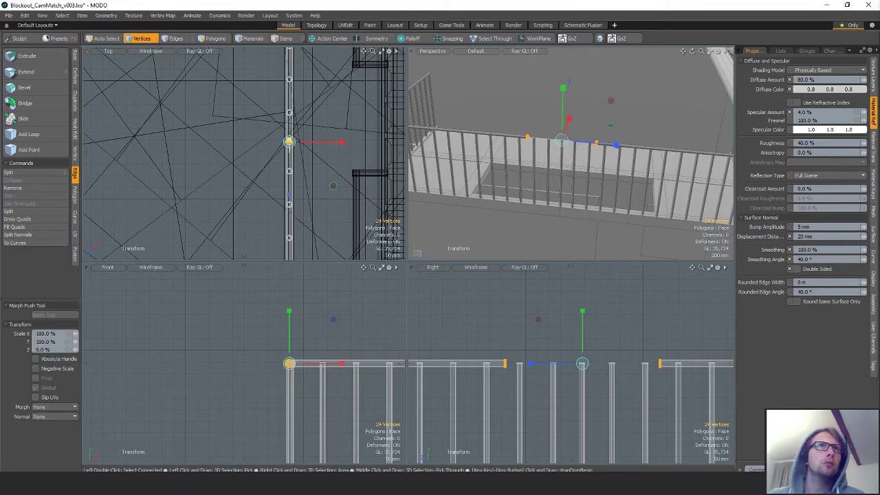
pyautogui.press('space')
pyautogui.scroll(4, 288, 140)
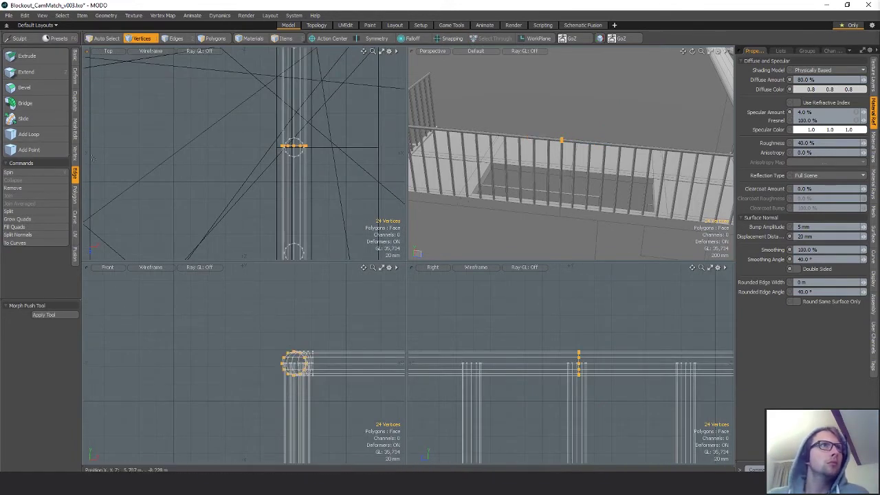
# Merge the coinciding end vertices to join the two halves of the long handrail
pyautogui.click(75, 153)
pyautogui.click(30, 103)
pyautogui.press('space')
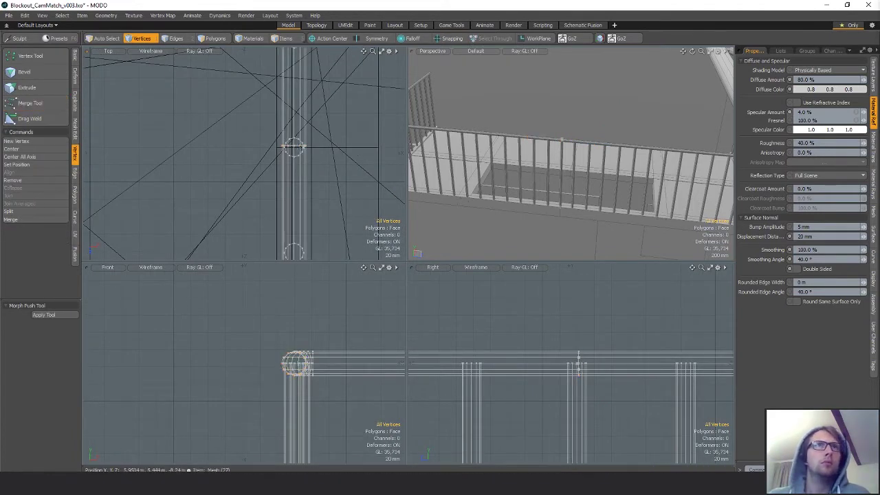
pyautogui.keyDown('alt'); pyautogui.moveTo(600, 183); pyautogui.dragTo(603, 155); pyautogui.keyUp('alt')
pyautogui.press('space')
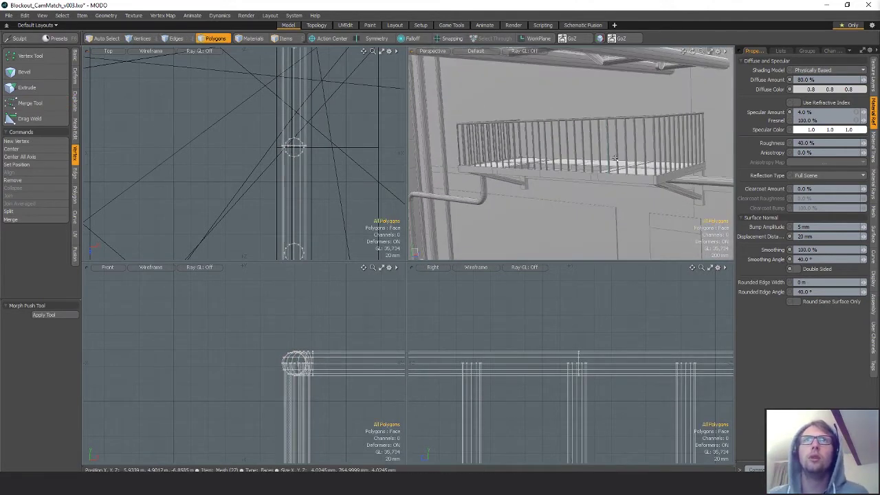
pyautogui.press('5')
pyautogui.press('3')
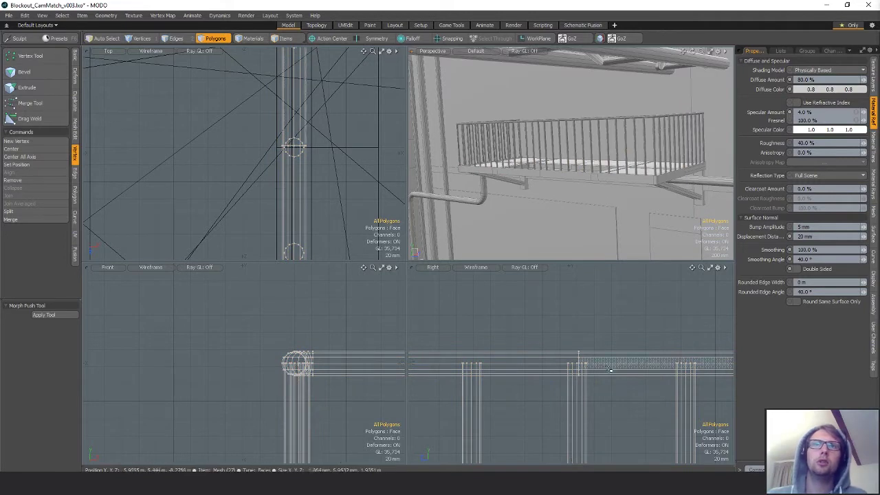
# Select the whole joined handrail and hide it
pyautogui.doubleClick(610, 369)
pyautogui.hotkey('shift', 'h')
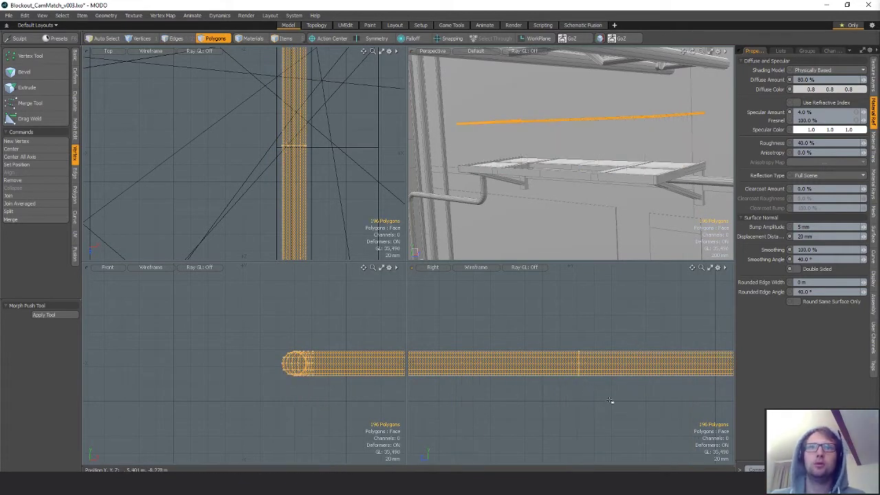
pyautogui.hotkey('ctrl', 'z')
pyautogui.press('h')
# Delete the top and bottom cap polygons of all balusters and unhide the handrail
pyautogui.keyDown('ctrl'); pyautogui.keyDown('alt'); pyautogui.moveTo(614, 404); pyautogui.dragTo(491, 325); pyautogui.keyUp('alt'); pyautogui.keyUp('ctrl')
pyautogui.keyDown('alt'); pyautogui.keyDown('shift'); pyautogui.moveTo(556, 330); pyautogui.dragTo(548, 339); pyautogui.keyUp('shift'); pyautogui.keyUp('alt')
pyautogui.moveTo(547, 338)
pyautogui.mouseDown(button='right')
pyautogui.moveTo(782, 307)
pyautogui.moveTo(729, 327)
pyautogui.mouseUp(button='right')
pyautogui.moveTo(648, 331)
pyautogui.mouseDown(button='right')
pyautogui.moveTo(507, 291)
pyautogui.moveTo(629, 322)
pyautogui.moveTo(407, 350)
pyautogui.mouseUp(button='right')
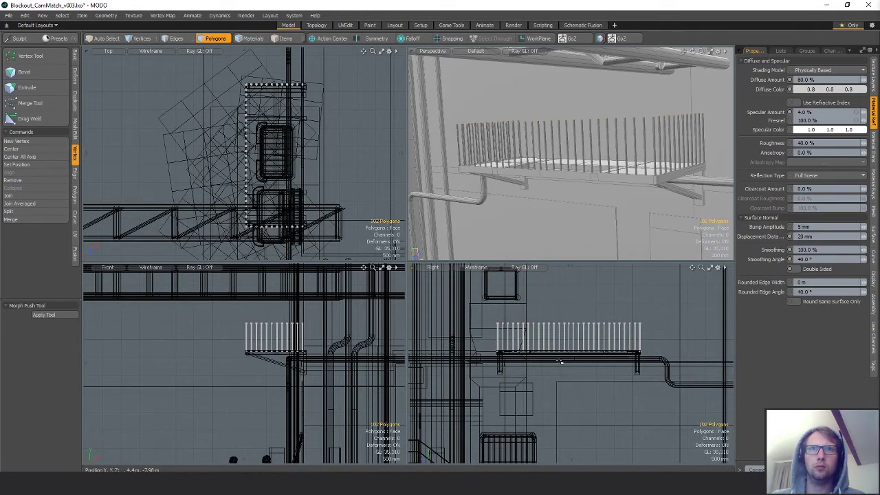
pyautogui.press('Delete')
pyautogui.press('u')
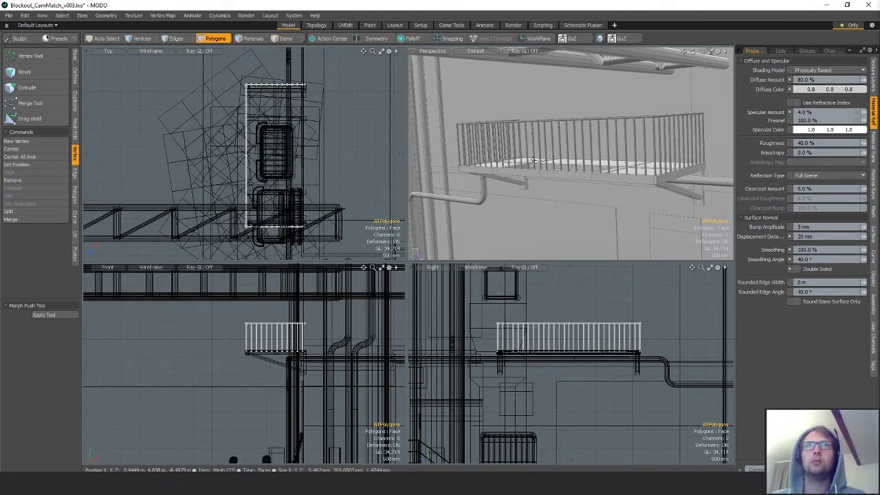
# Delete the two cap polygons at the handrail's open ends on the wall side
pyautogui.press('Tab')
pyautogui.press('Tab')
pyautogui.keyDown('alt'); pyautogui.moveTo(576, 163); pyautogui.dragTo(595, 182); pyautogui.keyUp('alt')
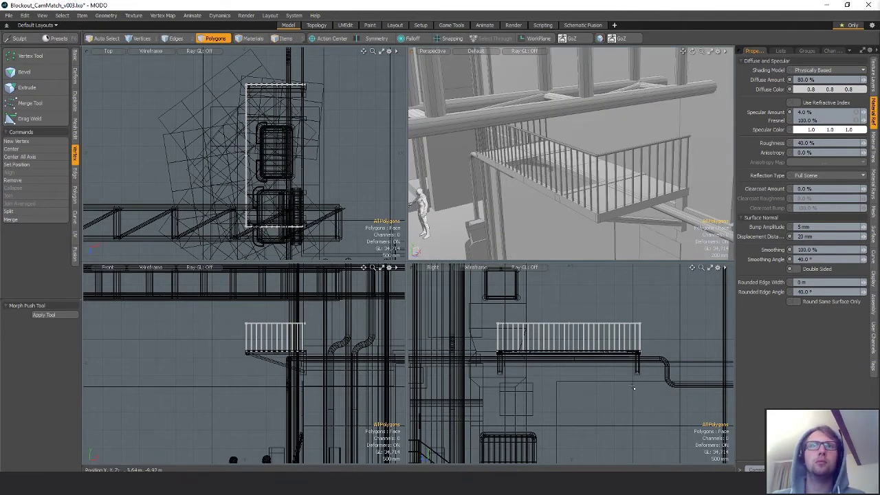
pyautogui.scroll(10, 299, 330)
pyautogui.keyDown('alt'); pyautogui.moveTo(339, 341); pyautogui.dragTo(316, 325); pyautogui.keyUp('alt')
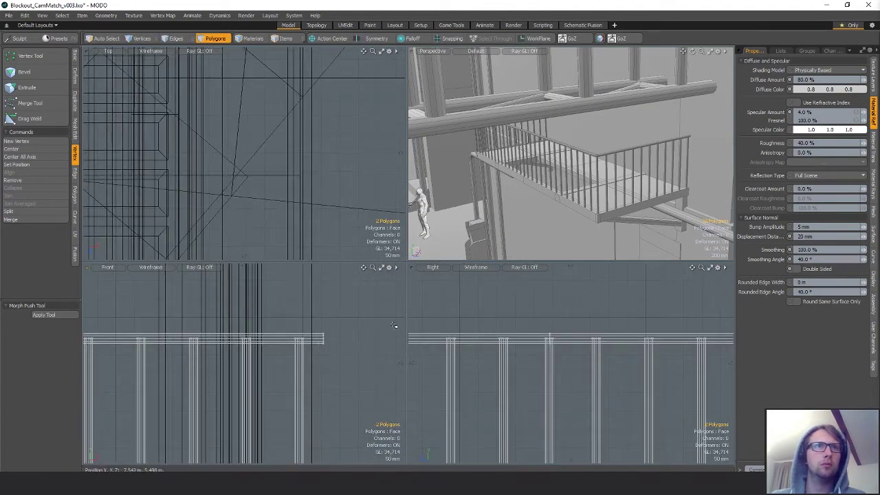
pyautogui.press('Delete')
pyautogui.keyDown('alt'); pyautogui.moveTo(609, 196); pyautogui.dragTo(604, 143); pyautogui.keyUp('alt')
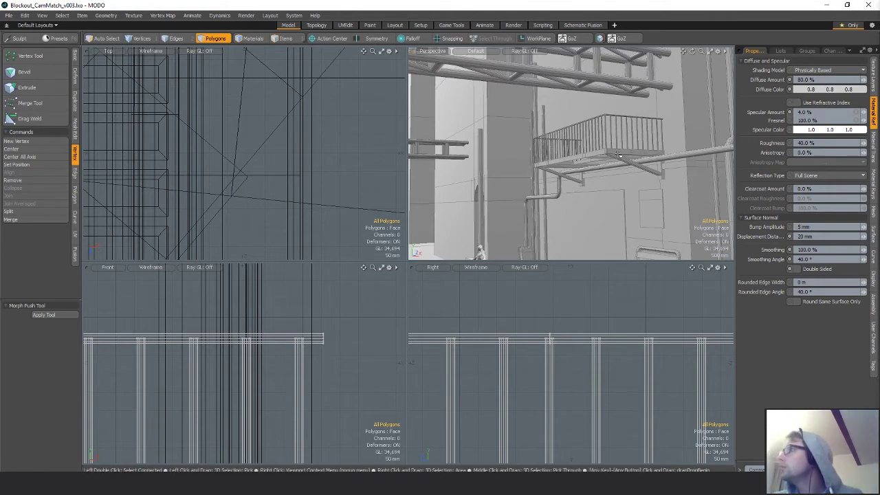
# Move the outer end vertices of the two middle cross beams under the platform along X
pyautogui.scroll(5, 600, 158)
pyautogui.keyDown('alt'); pyautogui.moveTo(599, 158); pyautogui.dragTo(660, 87); pyautogui.keyUp('alt')
pyautogui.doubleClick(654, 92)
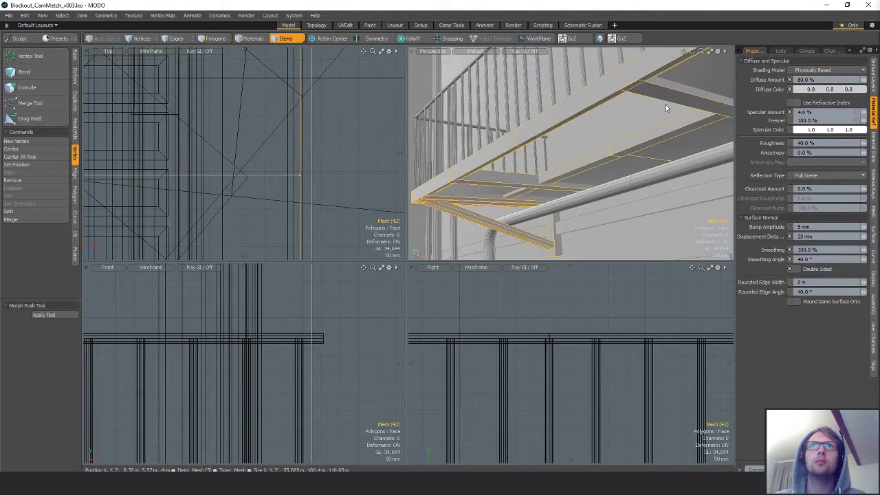
pyautogui.keyDown('shift'); pyautogui.doubleClick(486, 179); pyautogui.keyUp('shift')
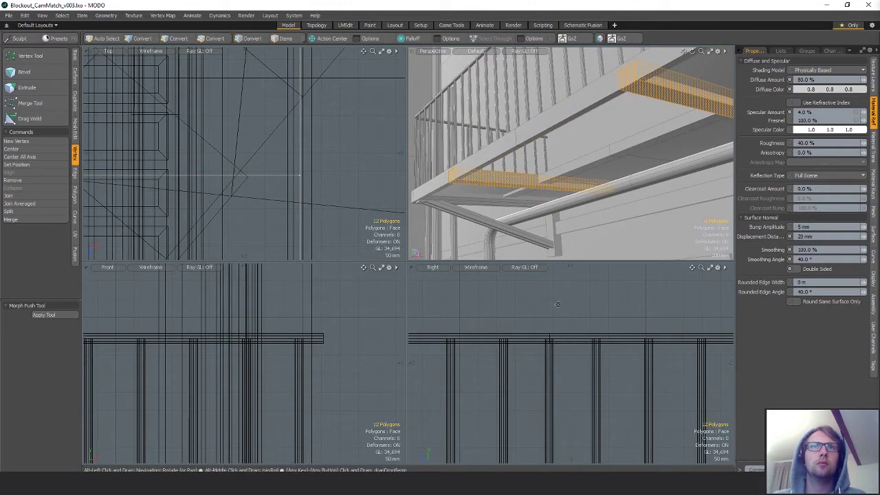
pyautogui.hotkey('alt', '1')
pyautogui.hotkey('shift', 'a')
pyautogui.scroll(-4, 596, 366)
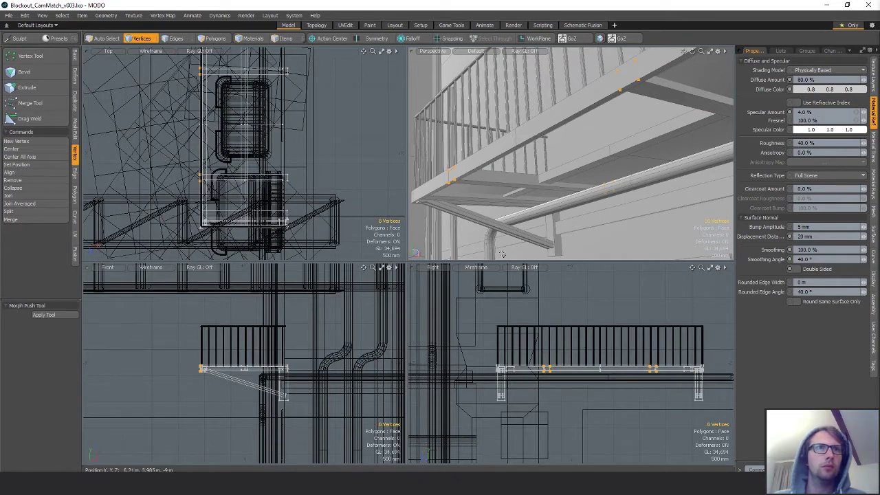
pyautogui.press('w')
pyautogui.keyDown('alt'); pyautogui.moveTo(581, 168); pyautogui.dragTo(546, 162); pyautogui.keyUp('alt')
pyautogui.keyDown('alt'); pyautogui.moveTo(611, 162); pyautogui.dragTo(512, 135); pyautogui.keyUp('alt')
pyautogui.keyDown('ctrl'); pyautogui.keyDown('alt'); pyautogui.moveTo(582, 152); pyautogui.dragTo(615, 150); pyautogui.keyUp('alt'); pyautogui.keyUp('ctrl')
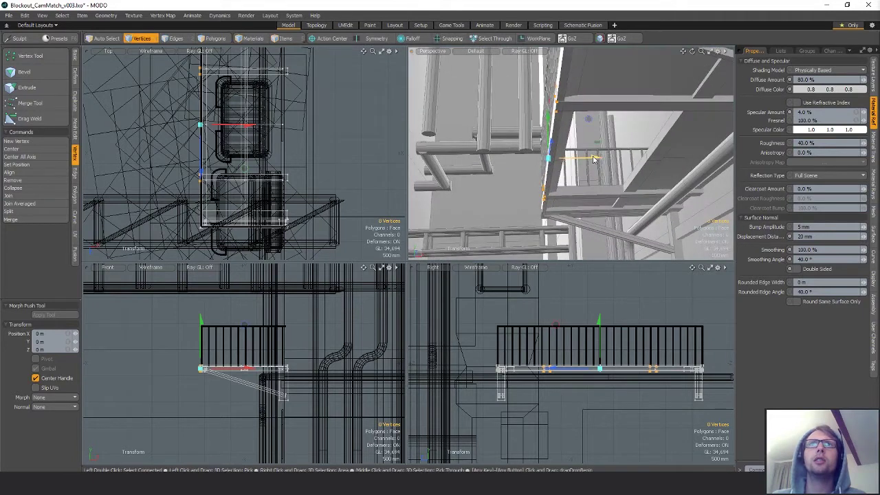
pyautogui.click(595, 160)
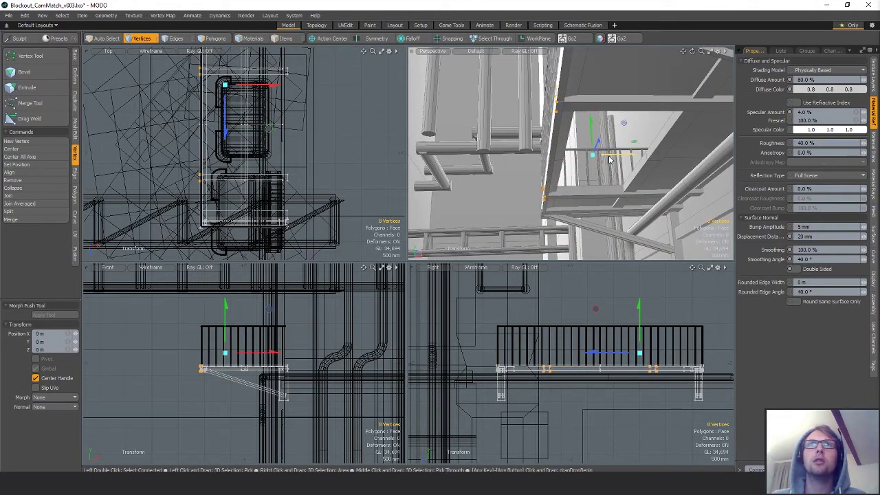
pyautogui.moveTo(626, 152); pyautogui.dragTo(624, 153)
pyautogui.press('space')
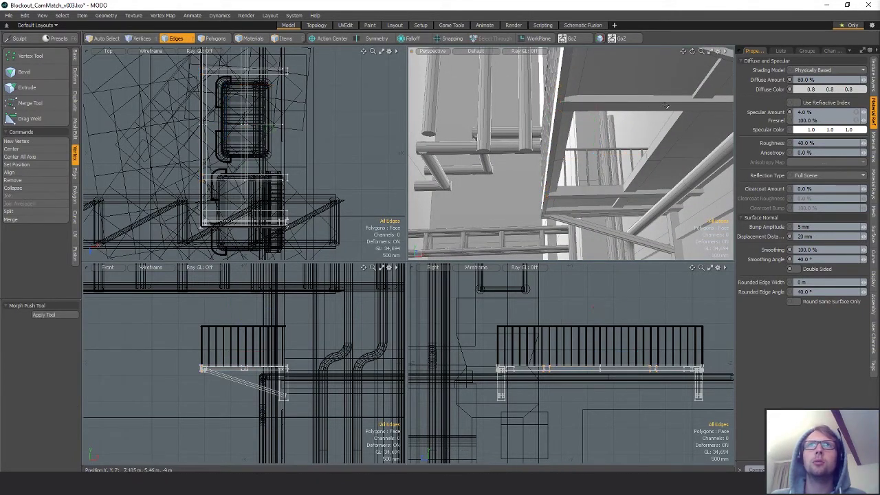
# Raise the underside polygons of the two middle cross beams by about 10 mm in Y
pyautogui.press('space')
pyautogui.keyDown('alt'); pyautogui.moveTo(675, 180); pyautogui.dragTo(630, 127); pyautogui.keyUp('alt')
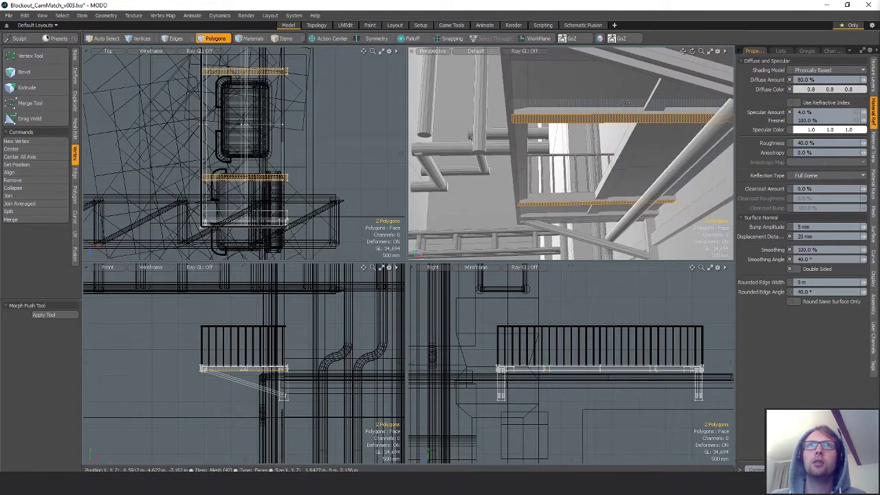
pyautogui.press('w')
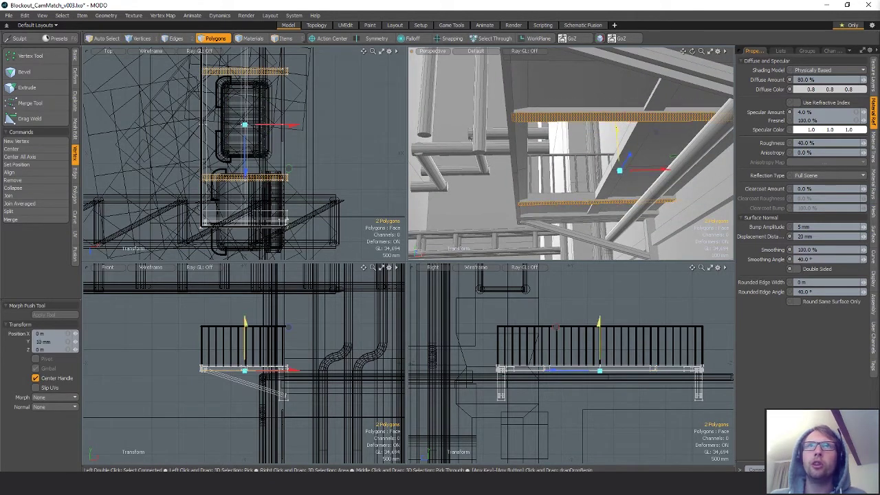
pyautogui.press('q')
pyautogui.keyDown('alt'); pyautogui.moveTo(616, 130); pyautogui.dragTo(621, 165); pyautogui.keyUp('alt')
pyautogui.click(626, 130)
pyautogui.click(533, 167)
pyautogui.keyDown('shift'); pyautogui.click(633, 158); pyautogui.keyUp('shift')
pyautogui.press('r')
pyautogui.press('space')
# Duplicate one of the middle cross beams and move the copy about -1.0087 m along Z, snapping it midway between the two
pyautogui.click(621, 149)
pyautogui.doubleClick(663, 152)
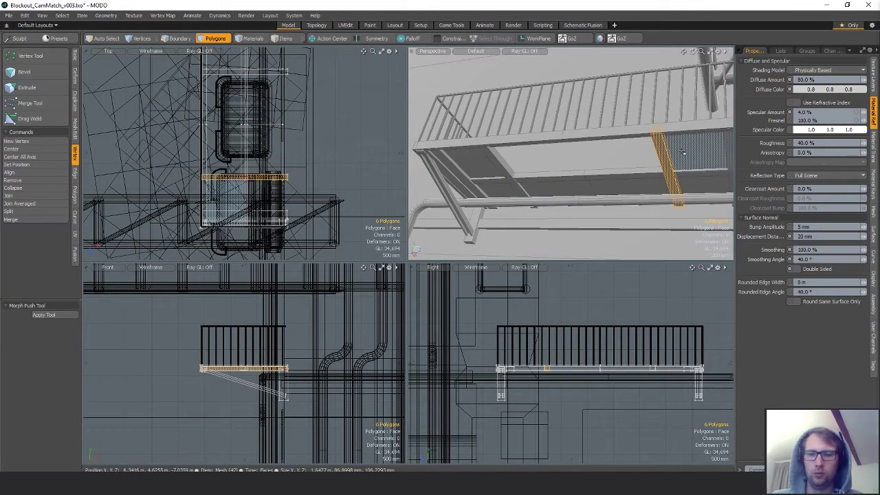
pyautogui.press('y')
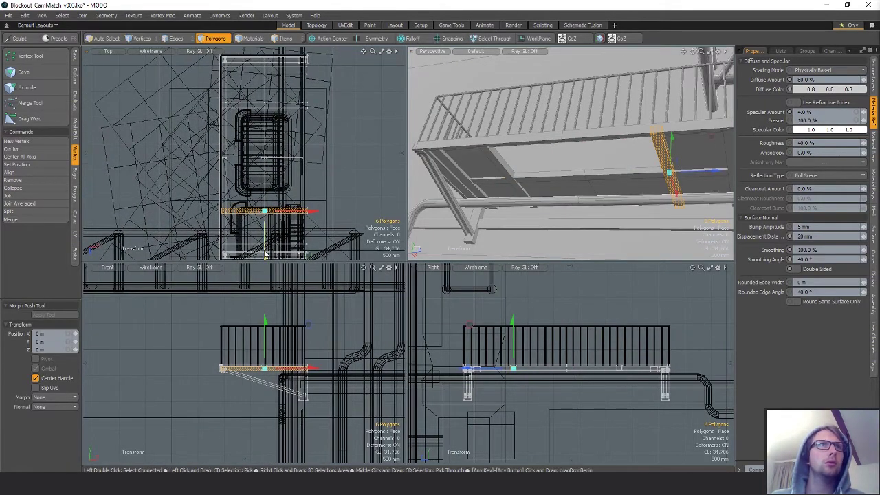
pyautogui.moveTo(265, 252); pyautogui.dragTo(294, 202)
pyautogui.scroll(3, 266, 206)
pyautogui.press('x')
pyautogui.keyDown('alt'); pyautogui.moveTo(571, 169); pyautogui.dragTo(585, 171); pyautogui.keyUp('alt')
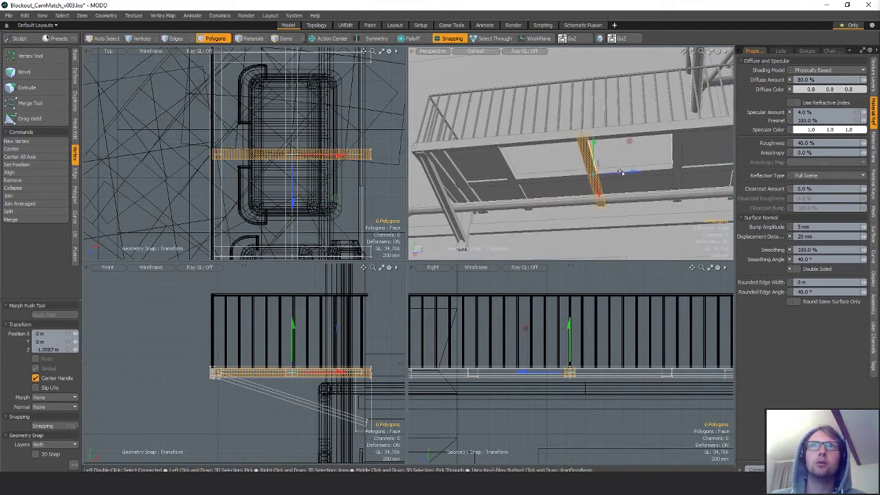
# Shorten the centre cross beam by moving its four outer end vertices along X to the platform's lengthwise beam
pyautogui.press('q')
pyautogui.hotkey('alt', '1')
pyautogui.keyDown('ctrl'); pyautogui.moveTo(363, 157); pyautogui.dragTo(364, 147, button='right'); pyautogui.keyUp('ctrl')
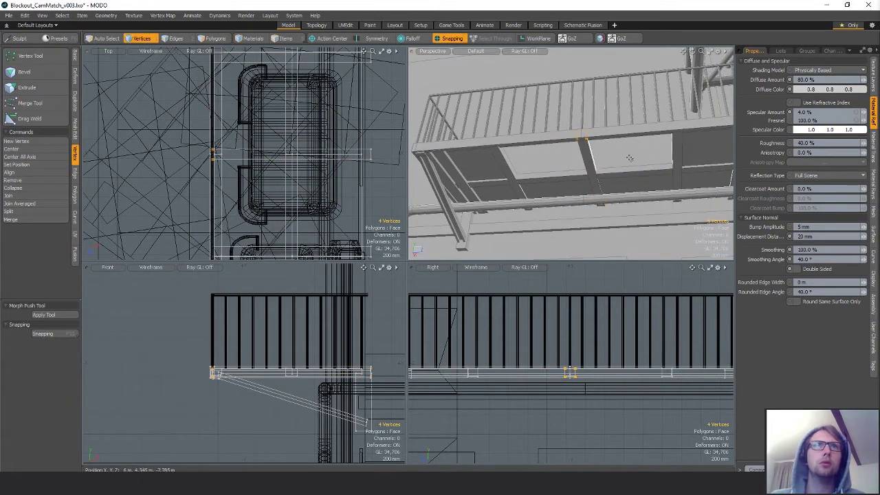
pyautogui.press('w')
pyautogui.keyDown('alt'); pyautogui.moveTo(628, 158); pyautogui.dragTo(609, 147); pyautogui.keyUp('alt')
pyautogui.press('c')
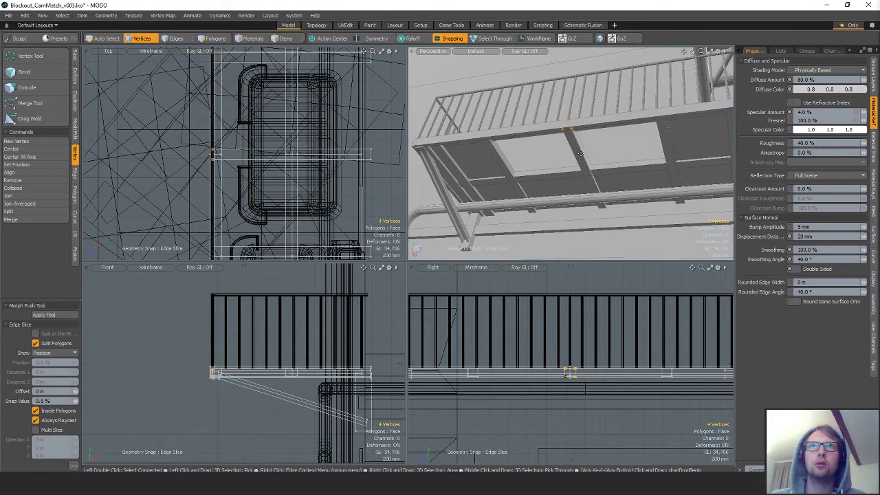
pyautogui.press('w')
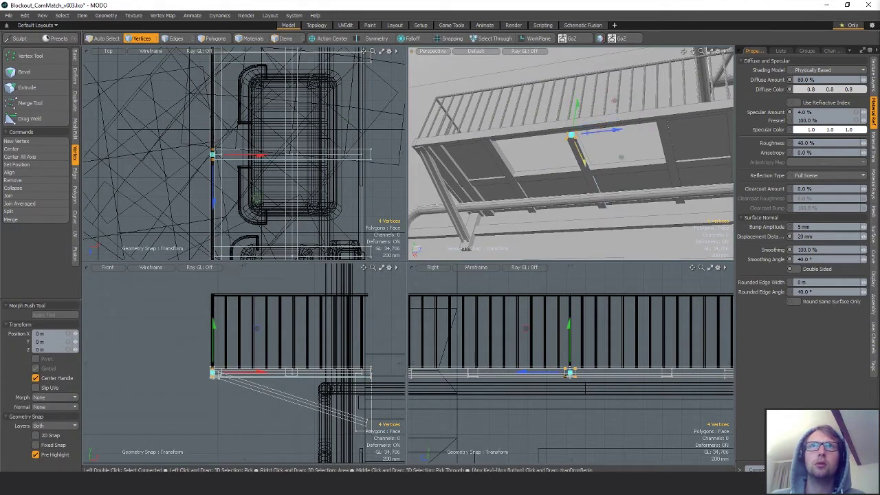
pyautogui.moveTo(581, 157)
pyautogui.mouseDown()
pyautogui.moveTo(595, 184)
pyautogui.moveTo(610, 180)
pyautogui.moveTo(522, 134)
pyautogui.moveTo(581, 142)
pyautogui.moveTo(560, 108)
pyautogui.moveTo(584, 166)
pyautogui.mouseUp()
pyautogui.scroll(5, 597, 194)
# Try to move the underside polygons of the platform's middle cross beams
pyautogui.press('Escape')
pyautogui.press('space')
pyautogui.press('space')
pyautogui.doubleClick(571, 150)
pyautogui.click(570, 150)
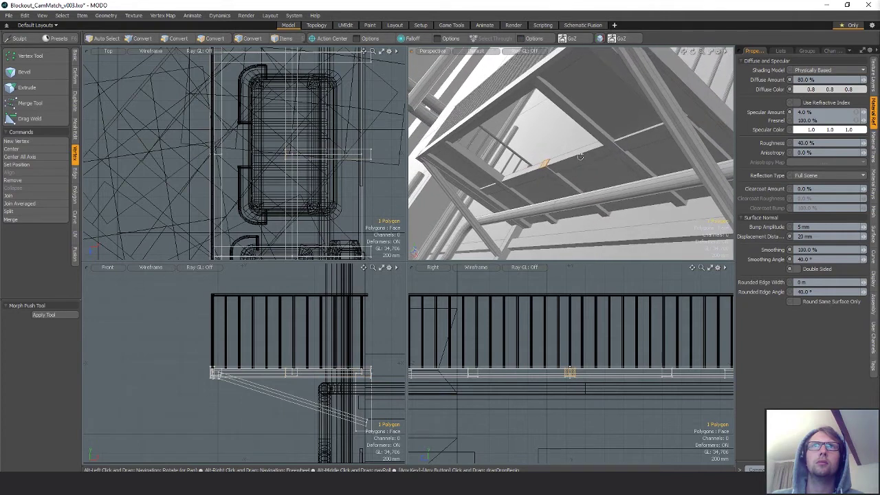
pyautogui.click(566, 186)
pyautogui.keyDown('shift'); pyautogui.click(522, 197); pyautogui.keyUp('shift')
pyautogui.keyDown('shift'); pyautogui.click(591, 127); pyautogui.keyUp('shift')
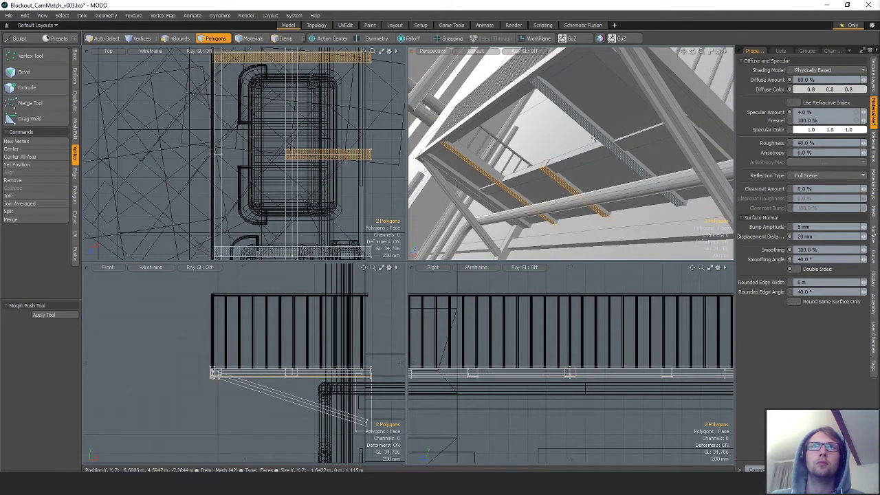
pyautogui.press('w')
pyautogui.moveTo(567, 140); pyautogui.dragTo(528, 150)
pyautogui.hotkey('ctrl', 'z')
pyautogui.hotkey('ctrl', 'z')
pyautogui.press('w')
pyautogui.press('q')
pyautogui.click(561, 133)
# Delete the polygons of the overhead truss nearest the fire-escape platform
pyautogui.scroll(-5, 580, 144)
pyautogui.scroll(-5, 556, 159)
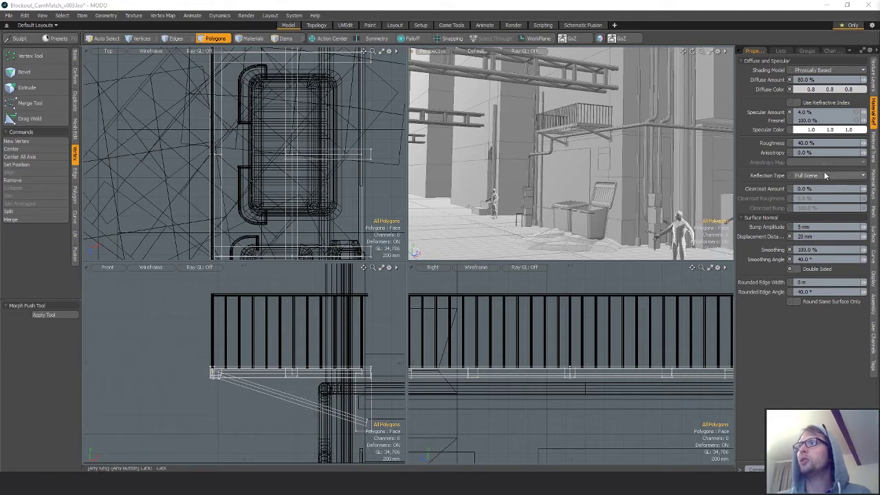
pyautogui.keyDown('alt'); pyautogui.moveTo(657, 163); pyautogui.dragTo(646, 120); pyautogui.keyUp('alt')
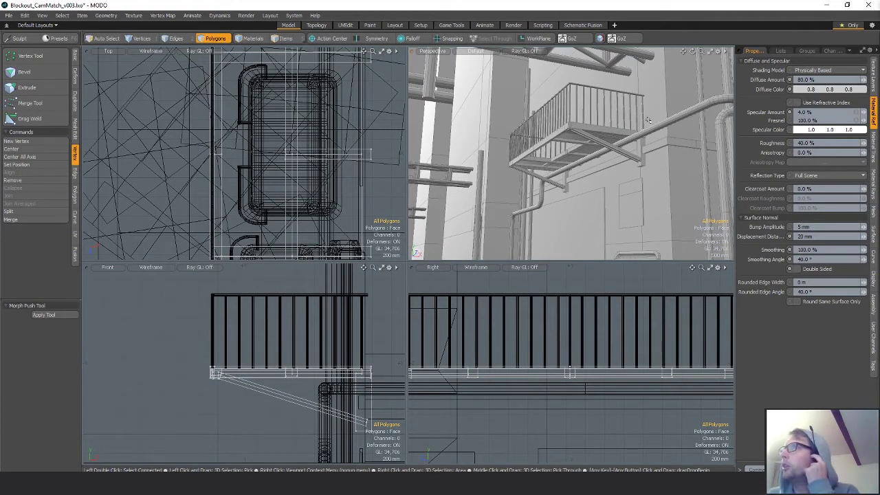
pyautogui.keyDown('alt'); pyautogui.moveTo(647, 120); pyautogui.dragTo(608, 132); pyautogui.keyUp('alt')
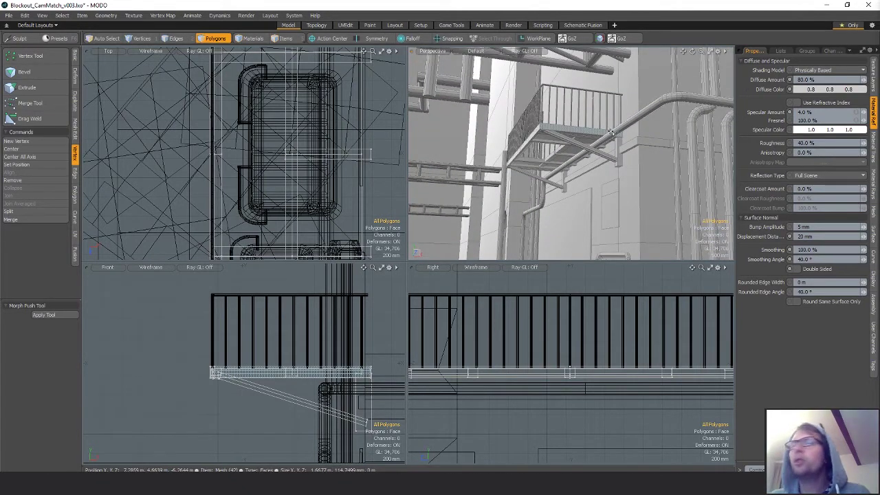
pyautogui.keyDown('alt'); pyautogui.moveTo(609, 132); pyautogui.dragTo(574, 155); pyautogui.keyUp('alt')
pyautogui.keyDown('alt'); pyautogui.moveTo(593, 95); pyautogui.dragTo(538, 100); pyautogui.keyUp('alt')
pyautogui.press('5')
pyautogui.click(583, 91)
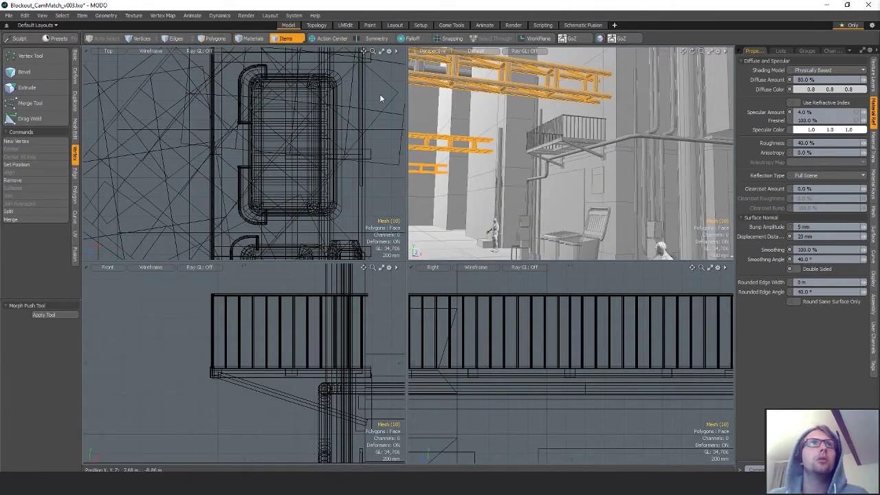
pyautogui.press('3')
pyautogui.scroll(-12, 327, 114)
pyautogui.moveTo(254, 111); pyautogui.dragTo(344, 103, button='right')
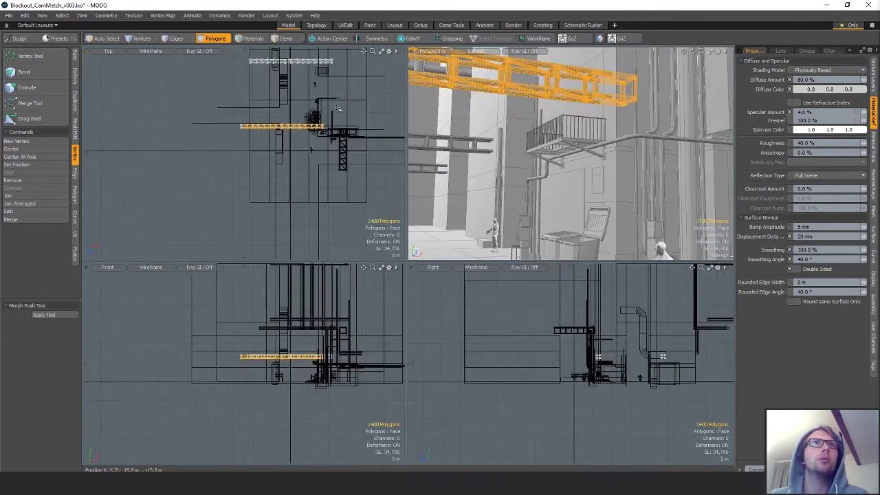
pyautogui.keyDown('alt'); pyautogui.keyDown('shift'); pyautogui.moveTo(370, 89); pyautogui.dragTo(344, 94); pyautogui.keyUp('shift'); pyautogui.keyUp('alt')
pyautogui.press('Delete')
pyautogui.press('n')
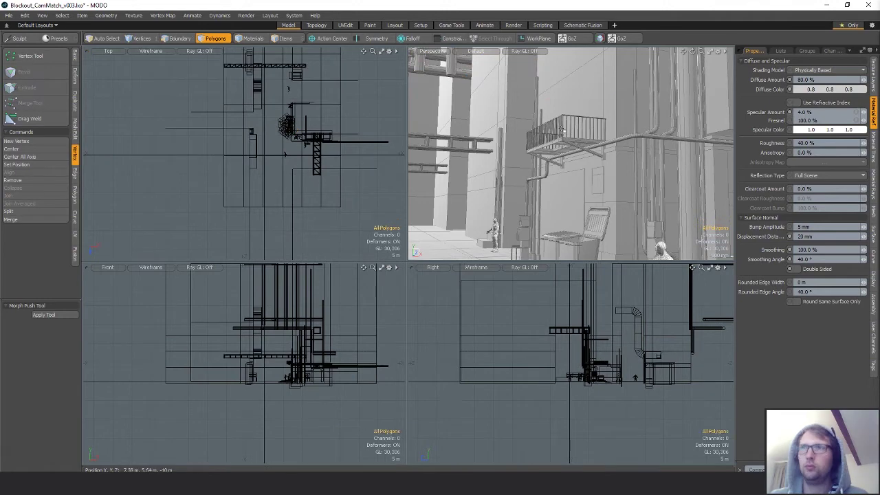
pyautogui.hotkey('ctrl', 'v')
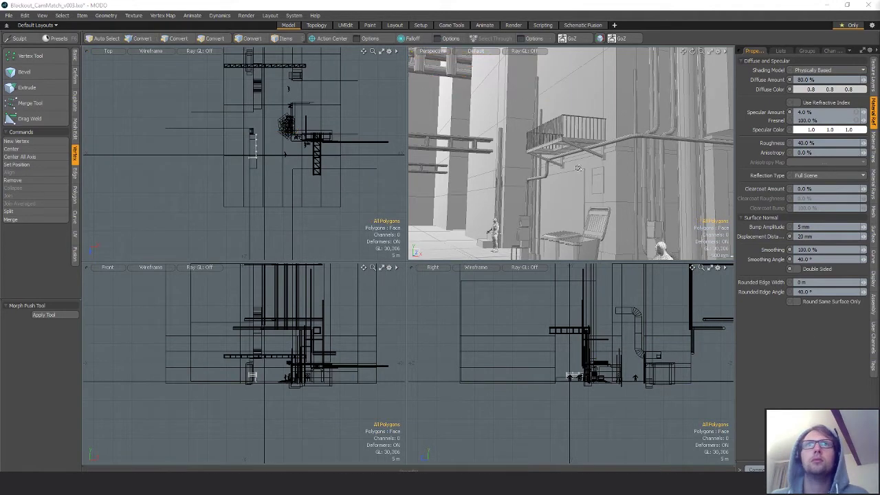
# Select one baluster on the short side of the platform's railing and duplicate it
pyautogui.keyDown('alt'); pyautogui.moveTo(598, 137); pyautogui.dragTo(562, 151); pyautogui.keyUp('alt')
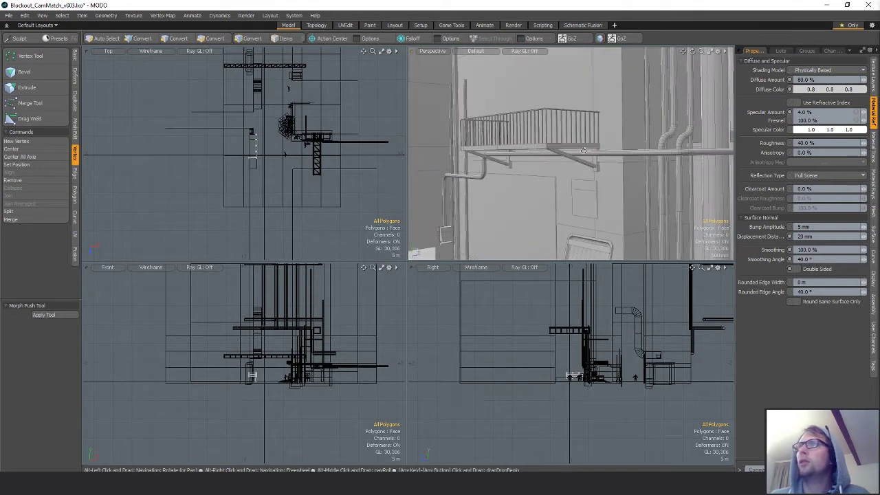
pyautogui.press('5')
pyautogui.click(562, 124)
pyautogui.scroll(4, 562, 124)
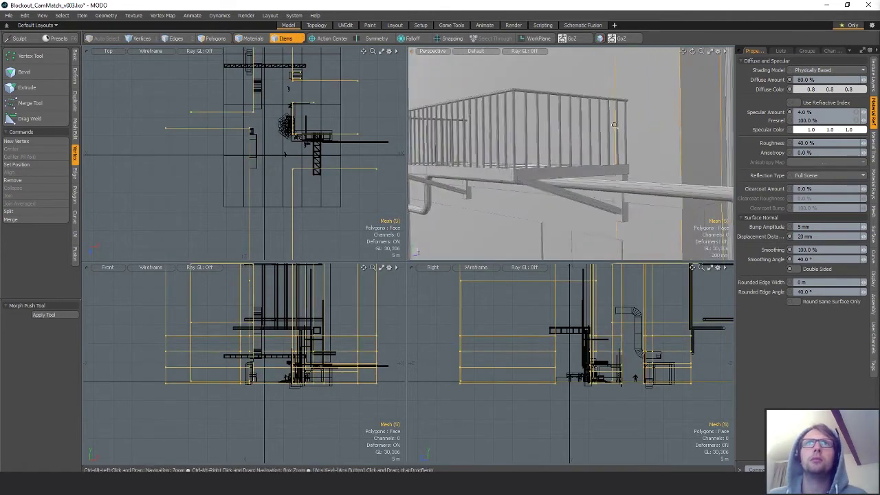
pyautogui.click(547, 129)
pyautogui.press('2')
pyautogui.click(548, 129)
pyautogui.press('3')
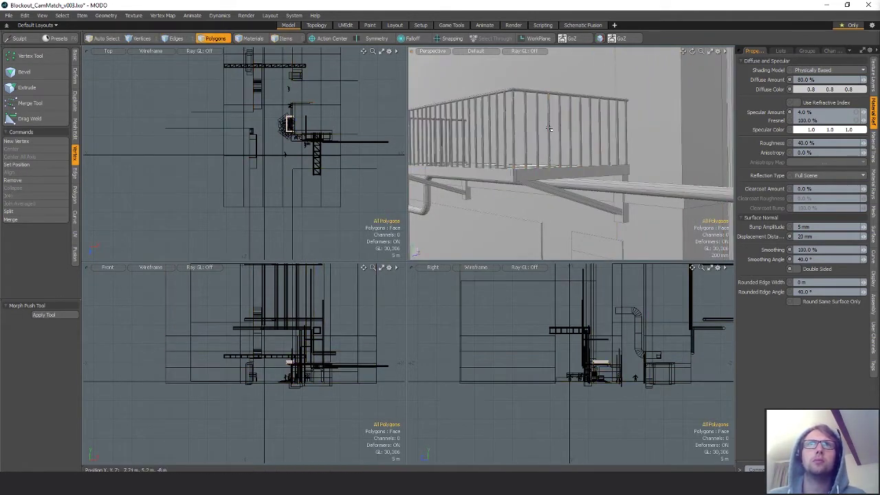
pyautogui.click(549, 130)
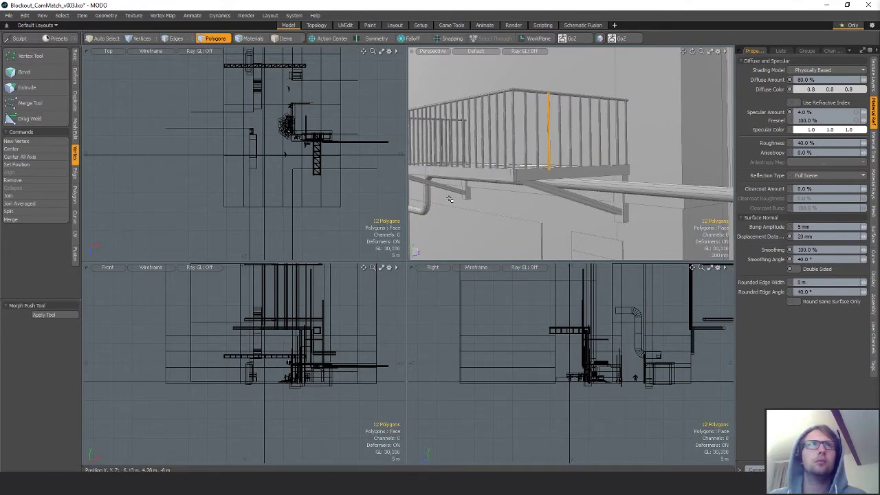
# Move the baluster copy clear of the platform's end along Z and scale it uniformly to 231%
pyautogui.hotkey('shift', 'a')
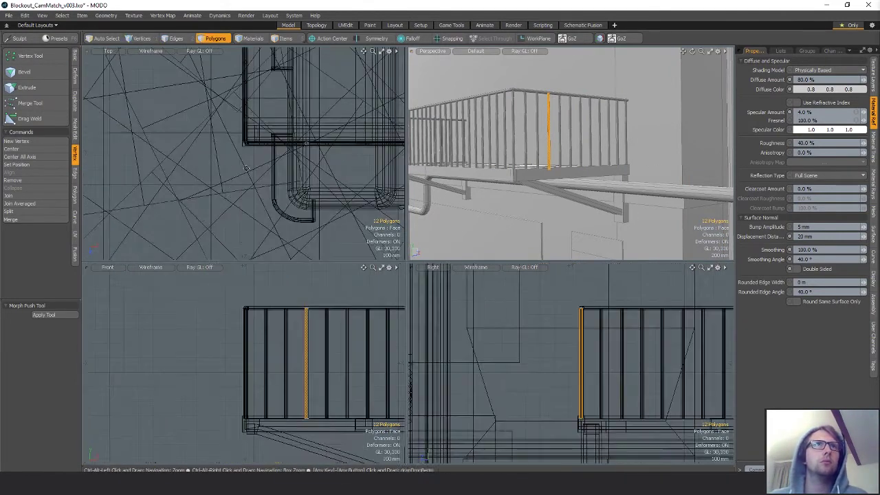
pyautogui.press('r')
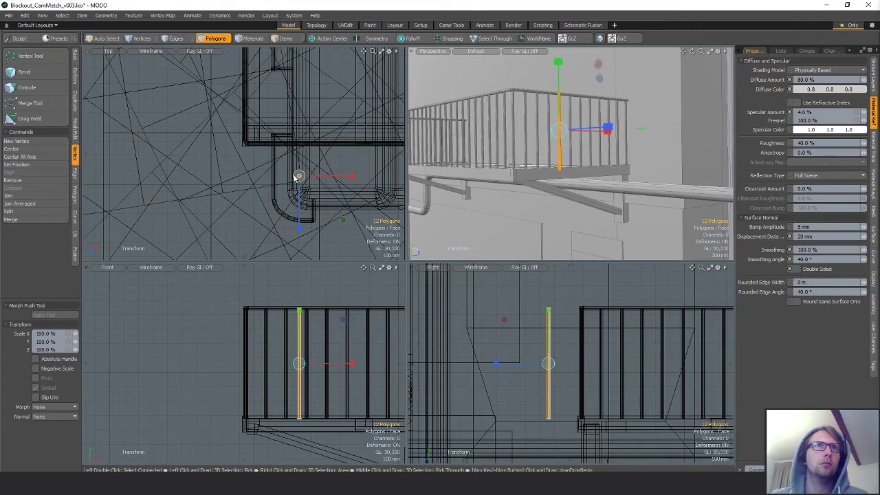
pyautogui.moveTo(299, 176); pyautogui.dragTo(299, 175)
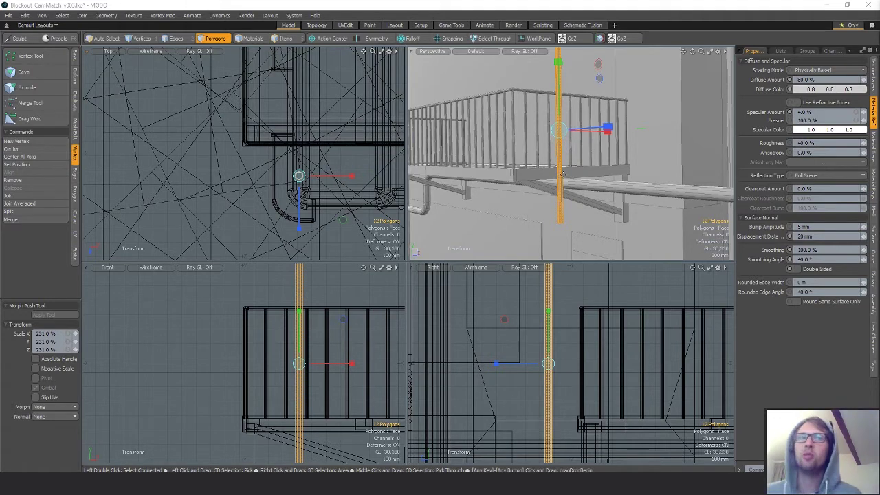
# Rotate the enlarged tube so that it lies horizontally along X
pyautogui.keyDown('alt'); pyautogui.keyDown('shift'); pyautogui.moveTo(308, 382); pyautogui.dragTo(327, 376); pyautogui.keyUp('shift'); pyautogui.keyUp('alt')
pyautogui.keyDown('ctrl'); pyautogui.keyDown('alt'); pyautogui.moveTo(326, 377); pyautogui.dragTo(267, 385); pyautogui.keyUp('alt'); pyautogui.keyUp('ctrl')
pyautogui.press('e')
pyautogui.moveTo(325, 325); pyautogui.dragTo(254, 353)
pyautogui.keyDown('alt'); pyautogui.moveTo(571, 165); pyautogui.dragTo(635, 154); pyautogui.keyUp('alt')
pyautogui.press('q')
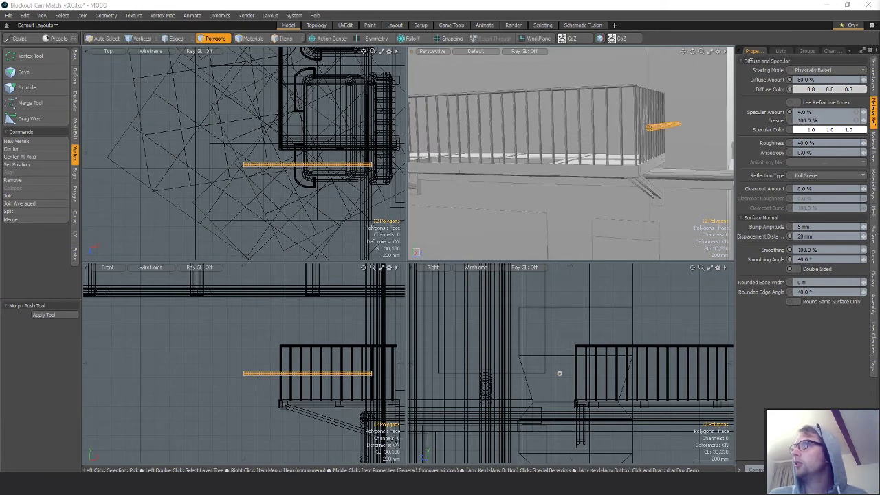
# Move the horizontal tube 50 mm along Z
pyautogui.keyDown('alt'); pyautogui.moveTo(650, 141); pyautogui.dragTo(665, 155); pyautogui.keyUp('alt')
pyautogui.press('r')
pyautogui.press('q')
pyautogui.keyDown('ctrl'); pyautogui.keyDown('alt'); pyautogui.moveTo(302, 183); pyautogui.dragTo(276, 162); pyautogui.keyUp('alt'); pyautogui.keyUp('ctrl')
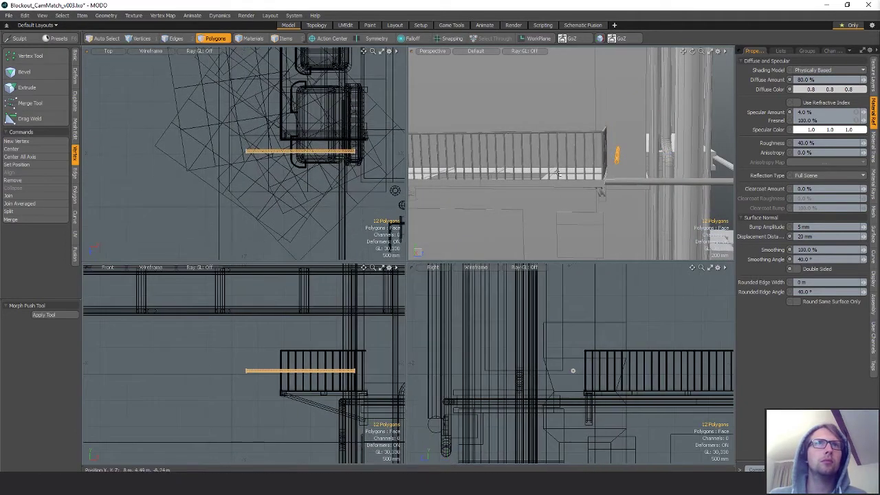
pyautogui.press('w')
pyautogui.keyDown('alt'); pyautogui.moveTo(665, 162); pyautogui.dragTo(654, 191); pyautogui.keyUp('alt')
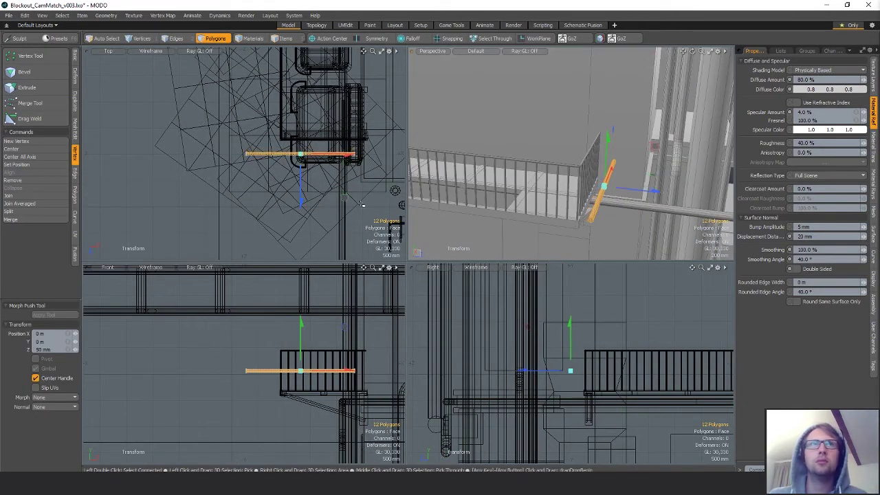
pyautogui.press('q')
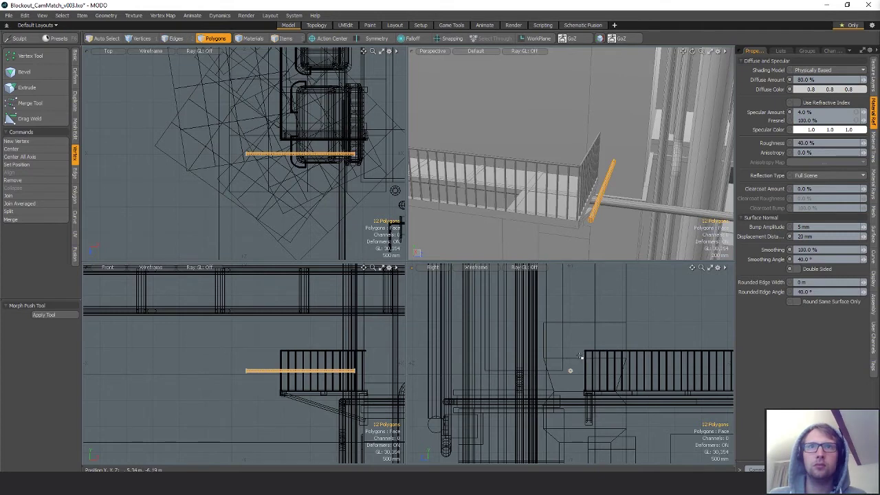
# Duplicate the horizontal tube, offset the copy 380 mm along Z, and clear the selection
pyautogui.press('w')
pyautogui.moveTo(544, 371); pyautogui.dragTo(524, 374)
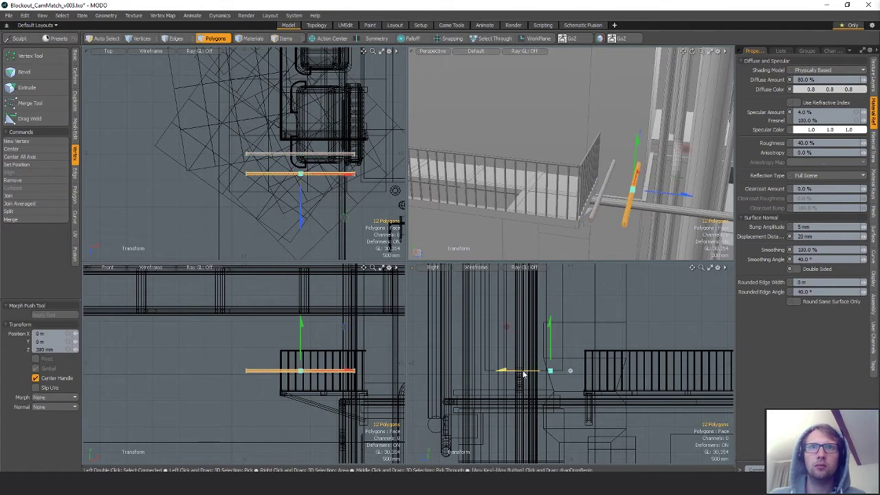
pyautogui.press('q')
pyautogui.scroll(1, 571, 361)
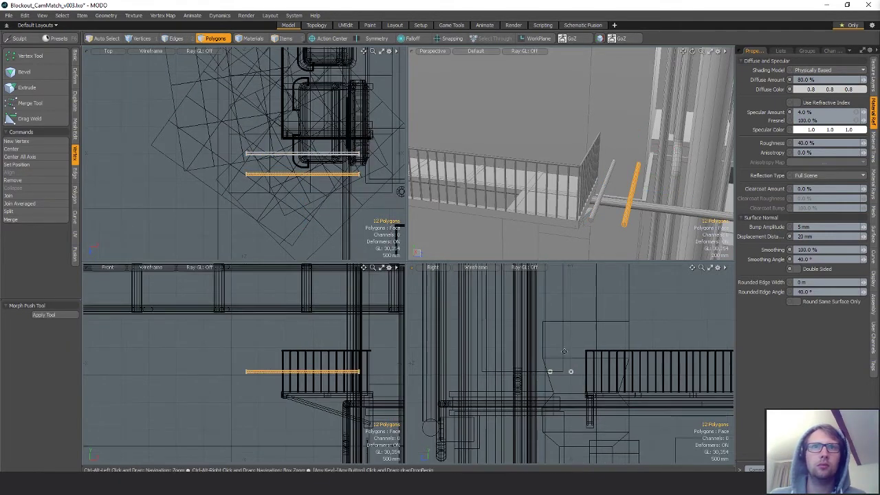
pyautogui.click(558, 367)
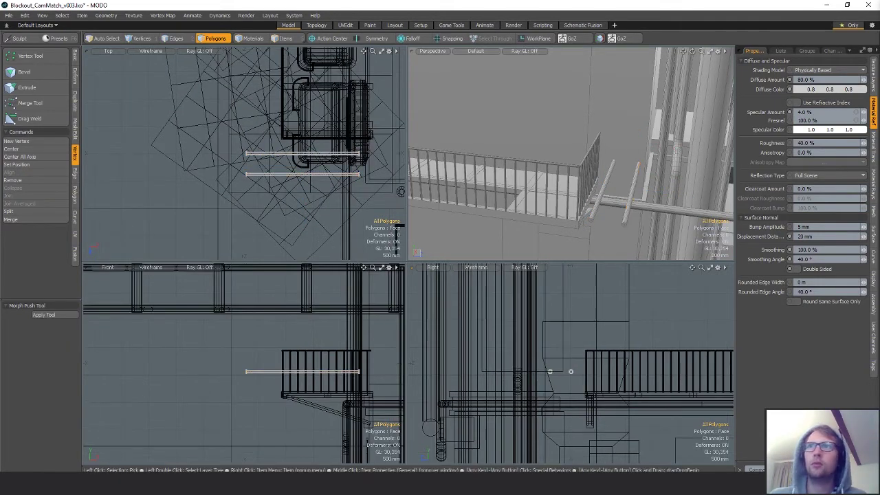
# Create a 1 m unit cube in the mesh that holds the two tubes
pyautogui.click(75, 60)
pyautogui.keyDown('ctrl'); pyautogui.click(9, 59); pyautogui.keyUp('ctrl')
pyautogui.keyDown('ctrl'); pyautogui.keyDown('alt'); pyautogui.moveTo(275, 346); pyautogui.dragTo(200, 344); pyautogui.keyUp('alt'); pyautogui.keyUp('ctrl')
pyautogui.keyDown('alt'); pyautogui.keyDown('shift'); pyautogui.moveTo(267, 309); pyautogui.dragTo(238, 254); pyautogui.keyUp('shift'); pyautogui.keyUp('alt')
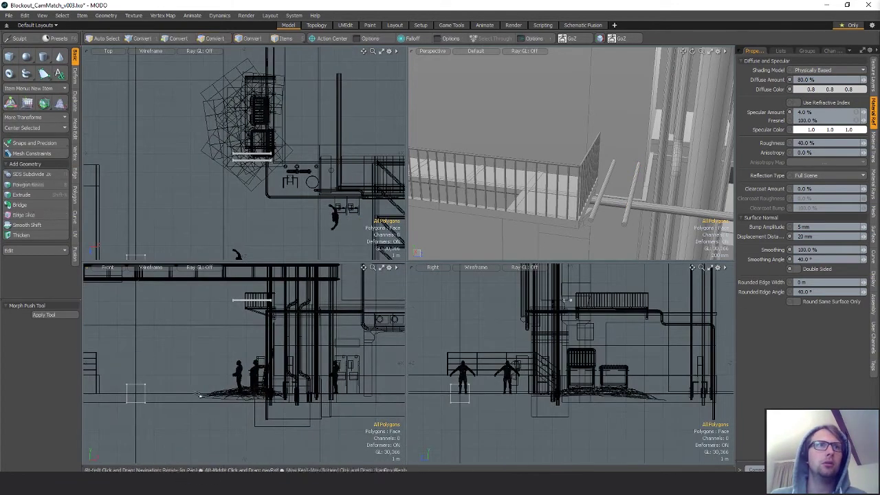
# Move the cube above the two tubes, by 5.4 m in X and 5.55 m in Y, and by 200 mm in Y and -5.6 m in Z
pyautogui.press('w')
pyautogui.moveTo(325, 246); pyautogui.dragTo(315, 257)
pyautogui.hotkey('shift', 'a')
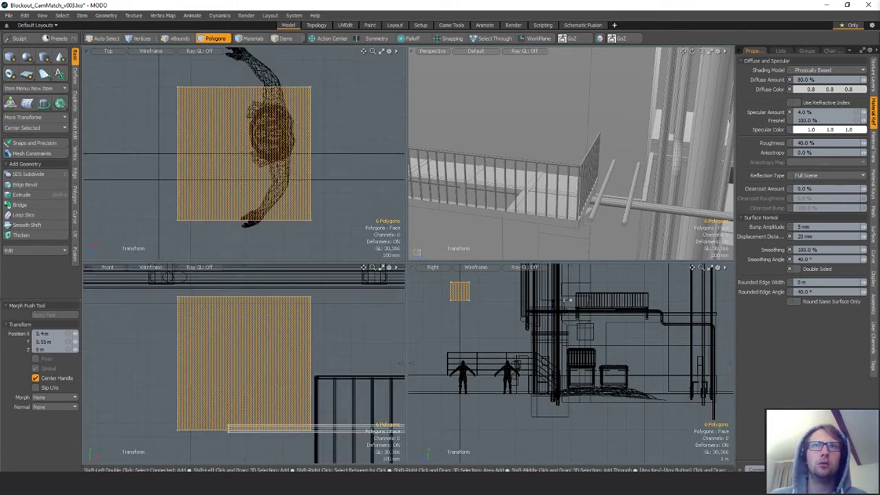
pyautogui.keyDown('alt'); pyautogui.keyDown('shift'); pyautogui.moveTo(602, 361); pyautogui.dragTo(547, 392); pyautogui.keyUp('shift'); pyautogui.keyUp('alt')
pyautogui.hotkey('shift', 'a')
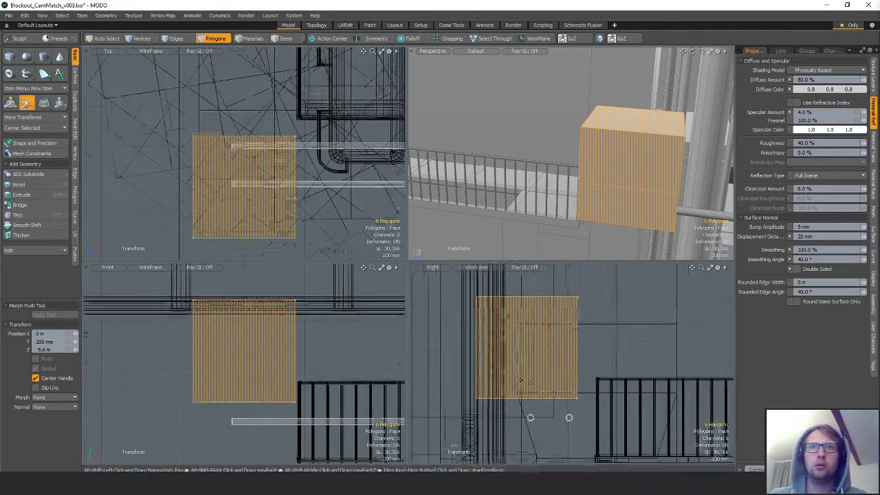
# Turn on snapping and move the cube so its lower edge sits on the centre of the tube nearest the platform
pyautogui.press('x')
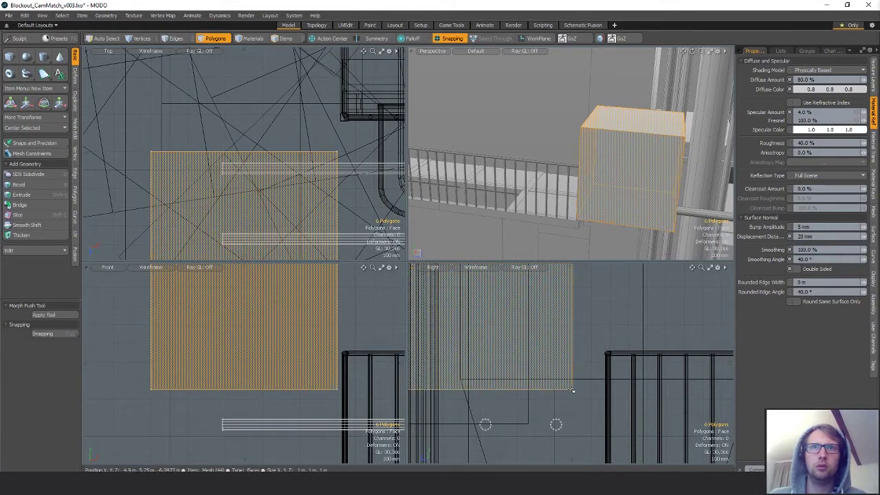
pyautogui.press('w')
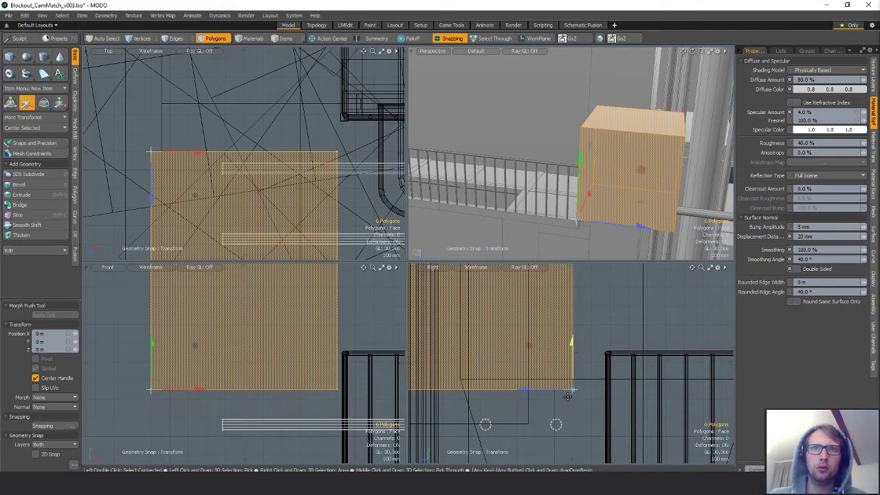
pyautogui.moveTo(567, 397); pyautogui.dragTo(558, 426)
pyautogui.scroll(5, 558, 426)
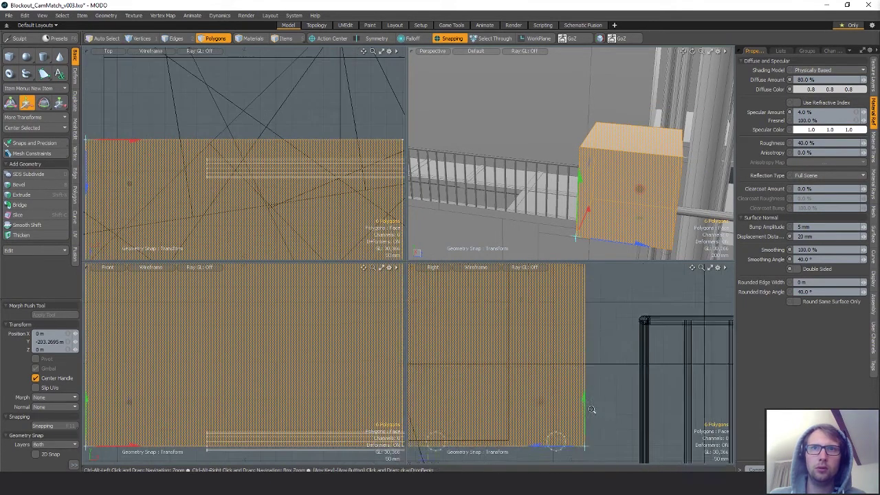
pyautogui.moveTo(549, 389); pyautogui.dragTo(486, 376)
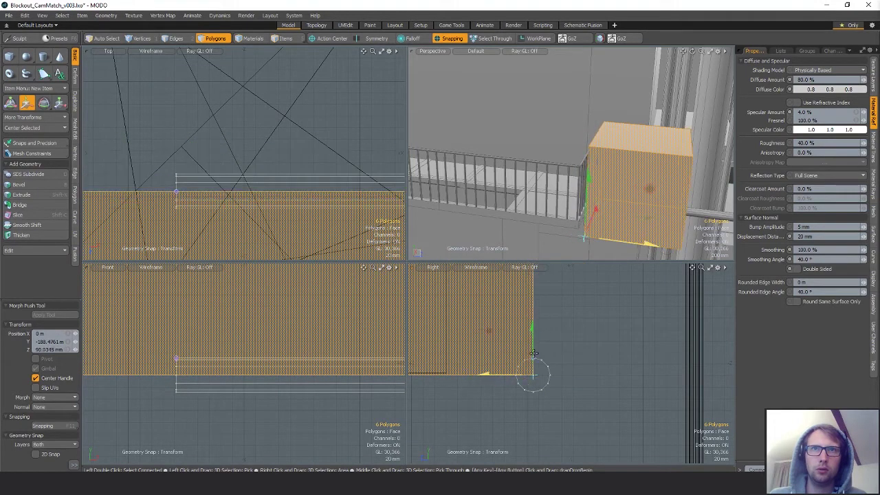
pyautogui.scroll(-3, 516, 405)
# Scale the cube to about 335 mm in Y and Z, anchored at the centre of the tube nearest the platform
pyautogui.keyDown('alt'); pyautogui.moveTo(539, 383); pyautogui.dragTo(620, 401); pyautogui.keyUp('alt')
pyautogui.press('r')
pyautogui.click(616, 403)
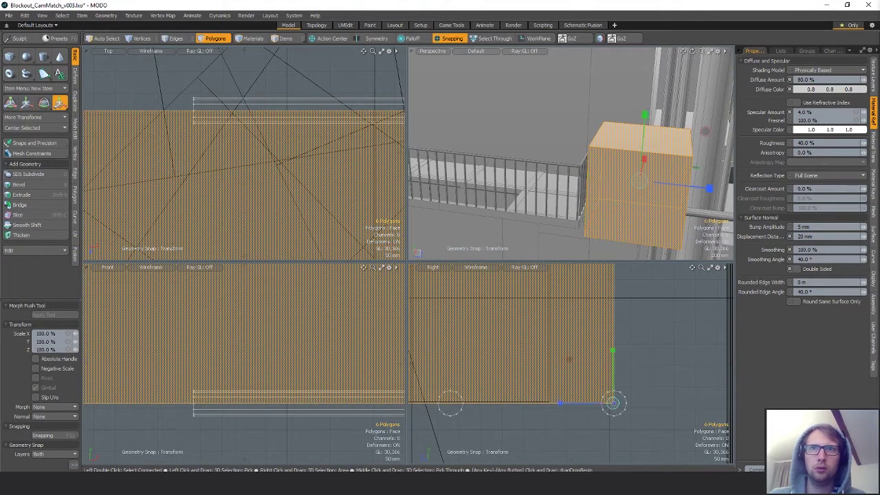
pyautogui.scroll(-1, 617, 403)
pyautogui.moveTo(571, 360); pyautogui.dragTo(596, 384)
pyautogui.moveTo(465, 404); pyautogui.dragTo(465, 404)
pyautogui.press('space')
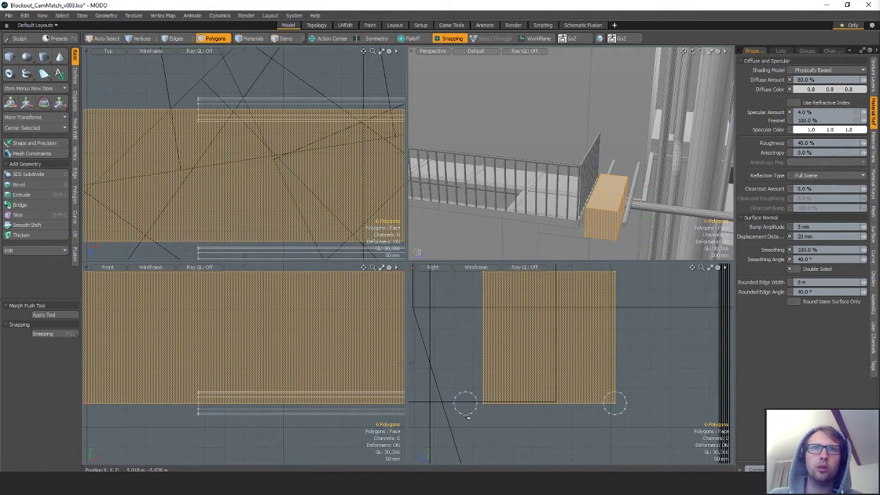
# Move the other tube -45 mm along Z so its centre snaps to the cube's opposite lower edge
pyautogui.doubleClick(474, 397)
pyautogui.press('w')
pyautogui.moveTo(439, 404); pyautogui.dragTo(479, 399)
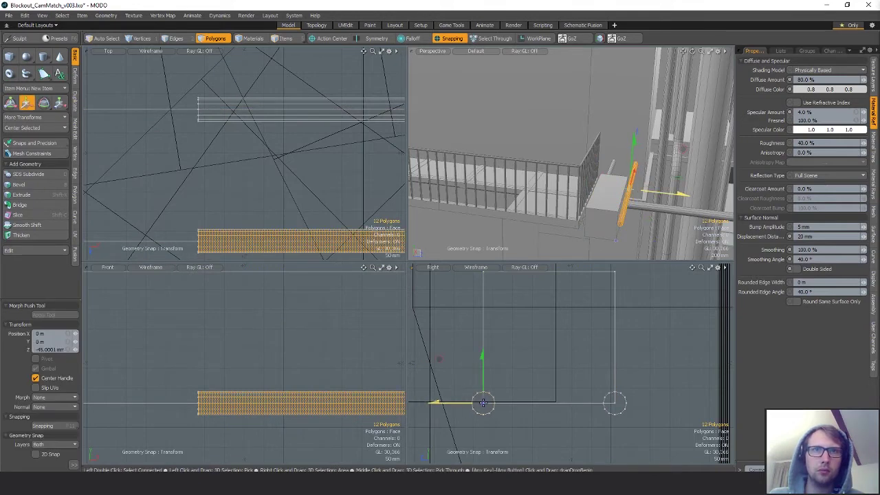
pyautogui.press('space')
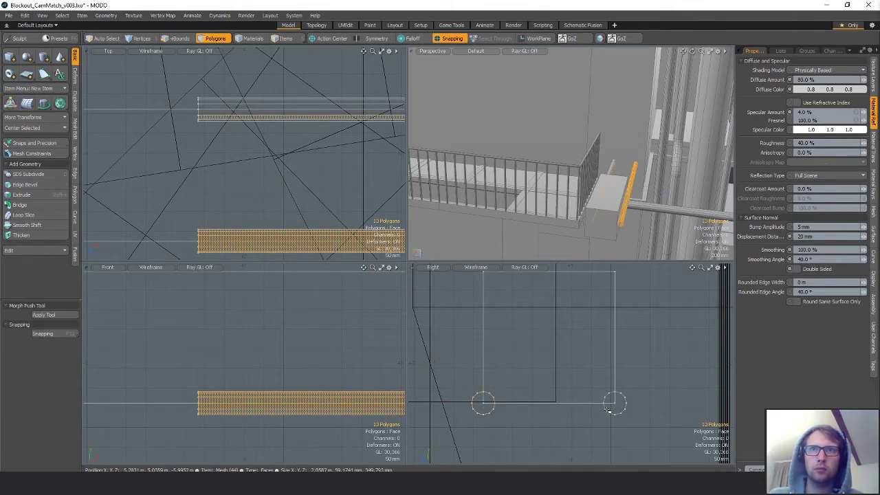
# Duplicate both tubes and move the copies 335 mm up in Y, onto the cube's upper edges
pyautogui.keyDown('shift'); pyautogui.doubleClick(607, 410); pyautogui.keyUp('shift')
pyautogui.scroll(-1, 620, 411)
pyautogui.keyDown('alt'); pyautogui.keyDown('shift'); pyautogui.moveTo(621, 411); pyautogui.dragTo(622, 434); pyautogui.keyUp('shift'); pyautogui.keyUp('alt')
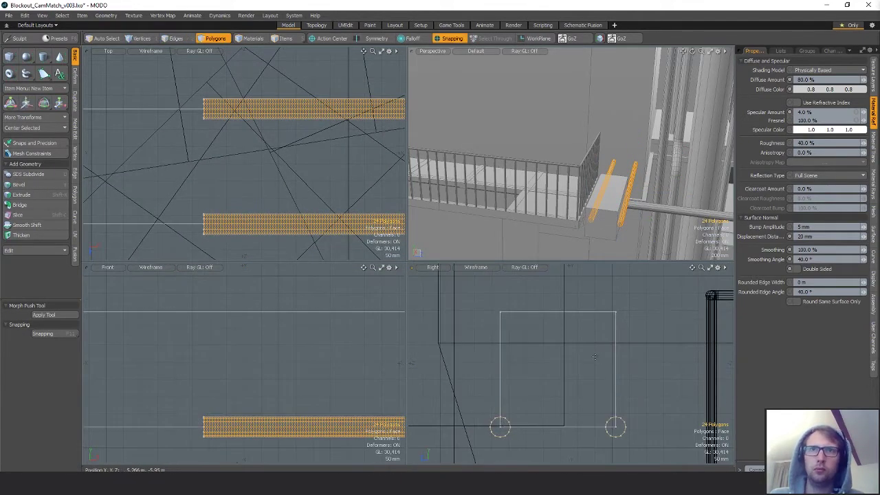
pyautogui.press('w')
pyautogui.moveTo(557, 377); pyautogui.dragTo(558, 263)
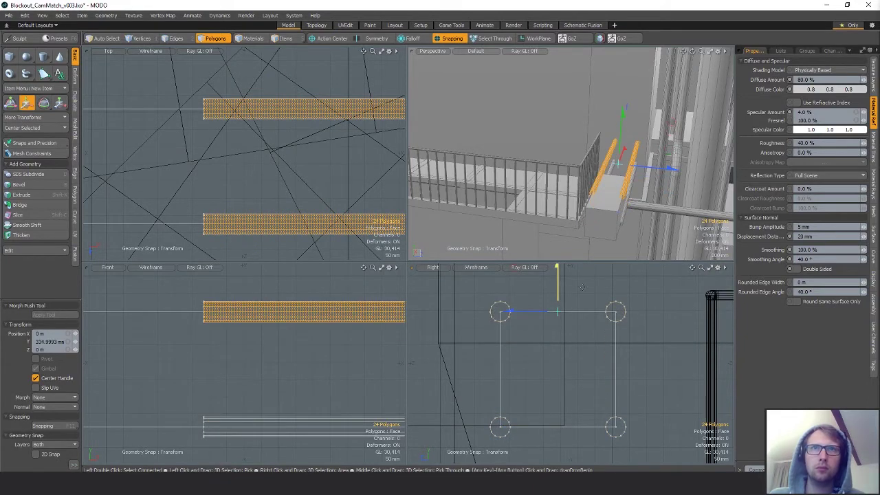
pyautogui.press('space')
# Move the cube about 2.9 m along X, clear of the four tubes, and turn snapping off
pyautogui.doubleClick(616, 350)
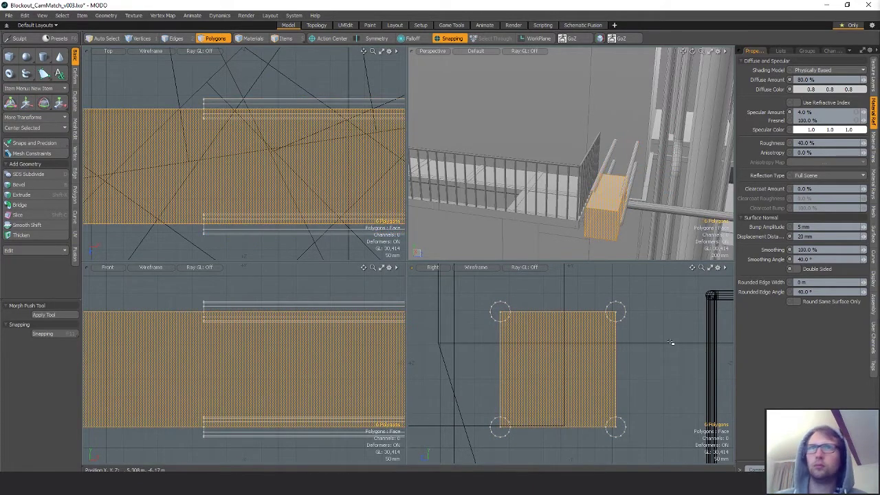
pyautogui.keyDown('ctrl'); pyautogui.keyDown('alt'); pyautogui.moveTo(244, 207); pyautogui.dragTo(163, 207); pyautogui.keyUp('alt'); pyautogui.keyUp('ctrl')
pyautogui.press('w')
pyautogui.keyDown('ctrl'); pyautogui.keyDown('alt'); pyautogui.moveTo(316, 217); pyautogui.dragTo(236, 208); pyautogui.keyUp('alt'); pyautogui.keyUp('ctrl')
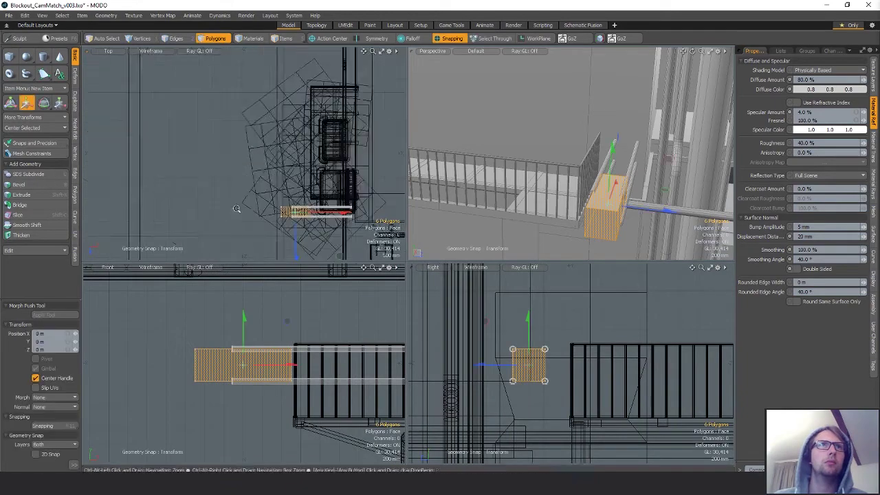
pyautogui.moveTo(323, 211); pyautogui.dragTo(405, 212)
pyautogui.press('x')
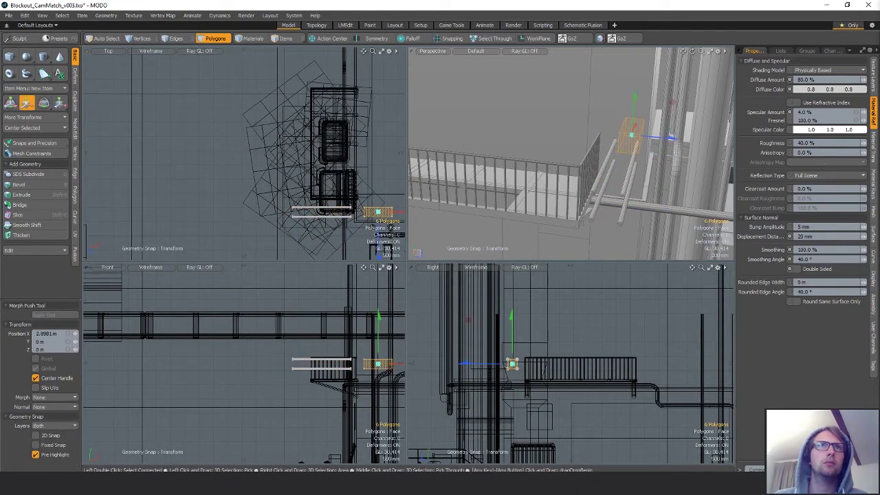
pyautogui.press('space')
# Lengthen the four tubes by moving their outer end vertices -7.3 m along X
pyautogui.keyDown('alt'); pyautogui.moveTo(514, 199); pyautogui.dragTo(659, 210); pyautogui.keyUp('alt')
pyautogui.press('1')
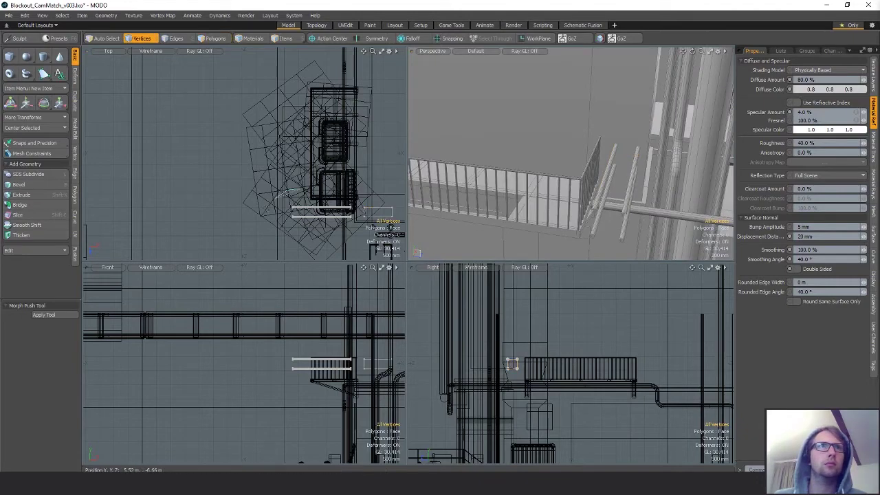
pyautogui.keyDown('alt'); pyautogui.moveTo(236, 212); pyautogui.dragTo(294, 185); pyautogui.keyUp('alt')
pyautogui.press('w')
pyautogui.moveTo(383, 189); pyautogui.dragTo(174, 189)
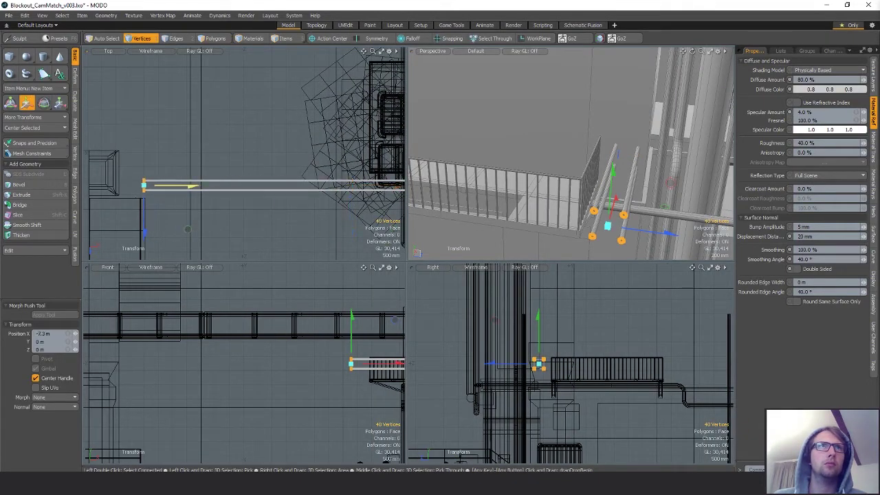
pyautogui.press('space')
# Extend the wall-side ends of the four tubes slightly along X and clear the vertex selection
pyautogui.keyDown('alt'); pyautogui.moveTo(383, 171); pyautogui.dragTo(257, 180); pyautogui.keyUp('alt')
pyautogui.scroll(3, 256, 180)
pyautogui.moveTo(306, 186); pyautogui.dragTo(287, 197, button='right')
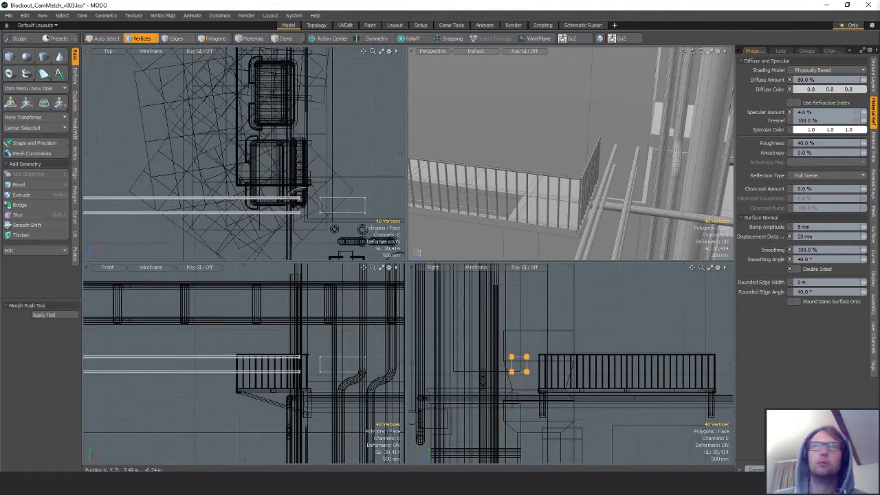
pyautogui.press('w')
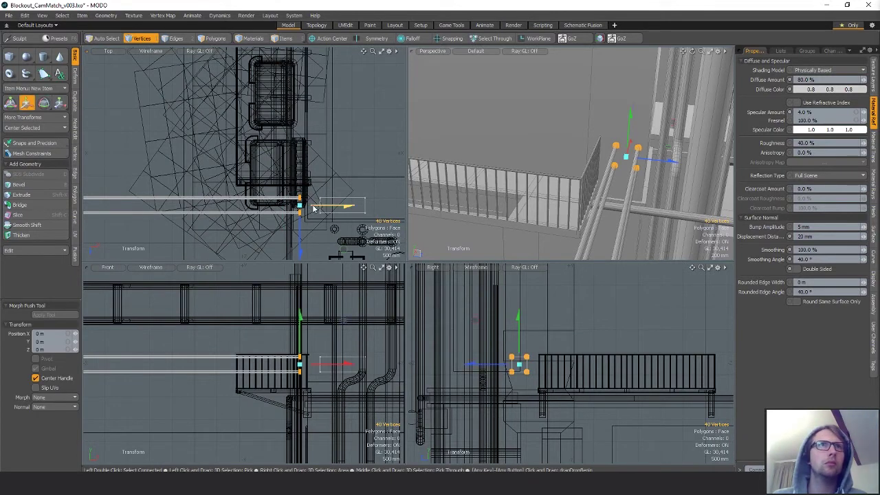
pyautogui.moveTo(313, 208); pyautogui.dragTo(322, 208)
pyautogui.keyDown('alt'); pyautogui.moveTo(690, 187); pyautogui.dragTo(587, 174); pyautogui.keyUp('alt')
pyautogui.press('q')
pyautogui.click(605, 165)
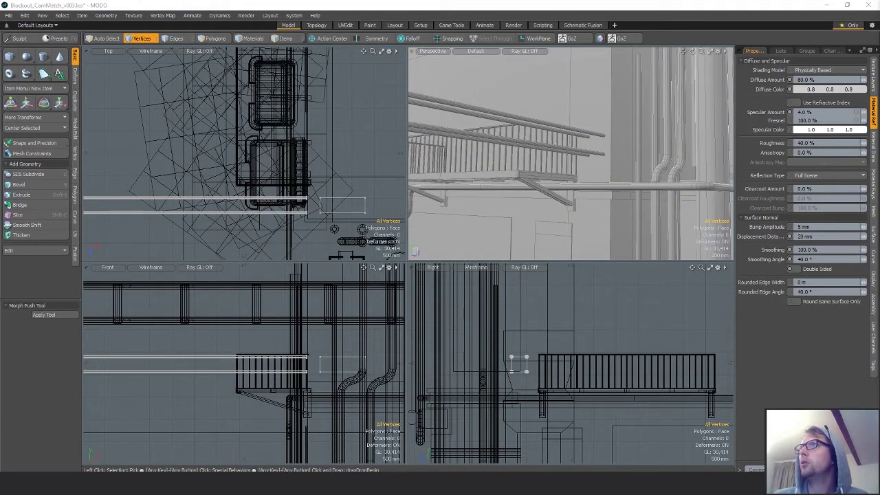
# Copy the upper tube farther from the platform and paste it into a new mesh
pyautogui.keyDown('alt'); pyautogui.moveTo(558, 228); pyautogui.dragTo(464, 221); pyautogui.keyUp('alt')
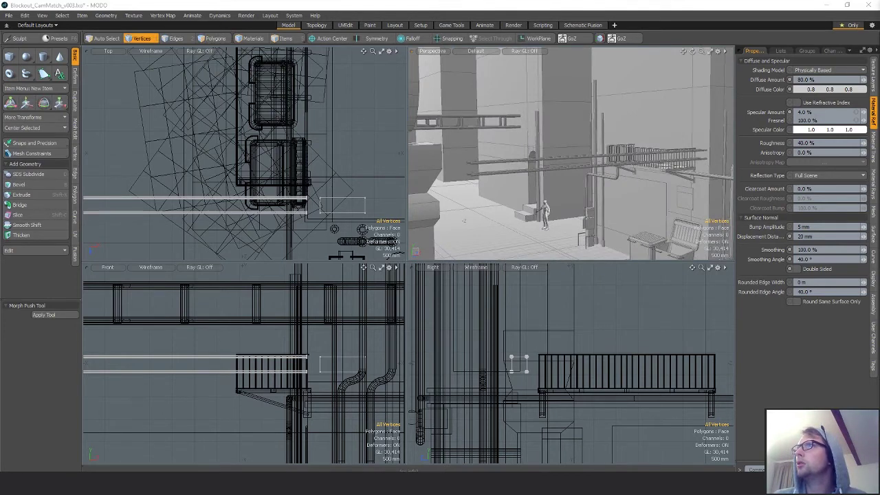
pyautogui.keyDown('alt'); pyautogui.moveTo(463, 221); pyautogui.dragTo(568, 184); pyautogui.keyUp('alt')
pyautogui.press('3')
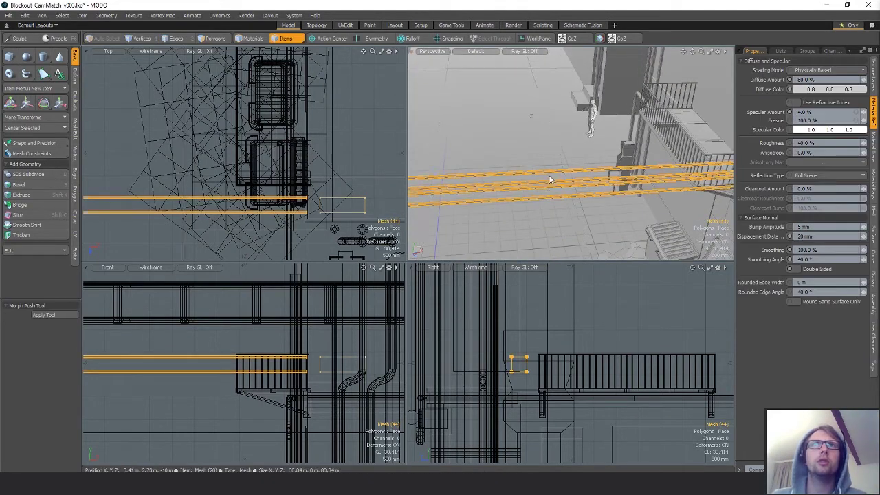
pyautogui.click(555, 182)
pyautogui.doubleClick(555, 182)
pyautogui.hotkey('ctrl', 'c')
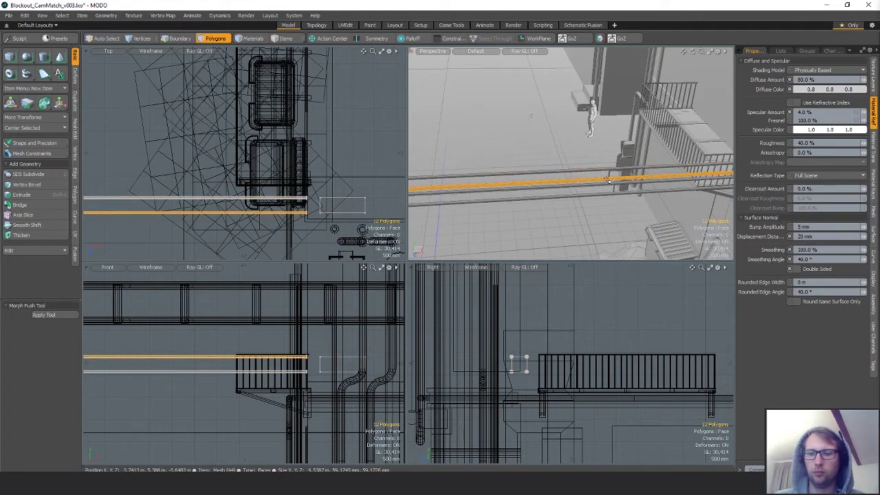
pyautogui.click(491, 172)
pyautogui.hotkey('ctrl', 'v')
pyautogui.scroll(-3, 370, 180)
pyautogui.scroll(6, 273, 197)
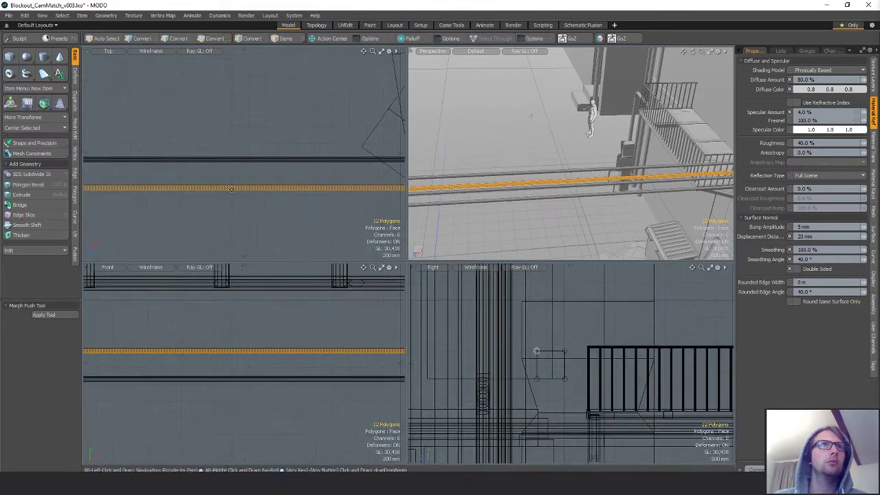
# Scale the pasted tube down to a short, thin brace and rotate it about 45° around the vertical axis
pyautogui.press('r')
pyautogui.moveTo(321, 187); pyautogui.dragTo(286, 188)
pyautogui.keyDown('alt'); pyautogui.keyDown('shift'); pyautogui.moveTo(367, 184); pyautogui.dragTo(334, 187); pyautogui.keyUp('shift'); pyautogui.keyUp('alt')
pyautogui.press('e')
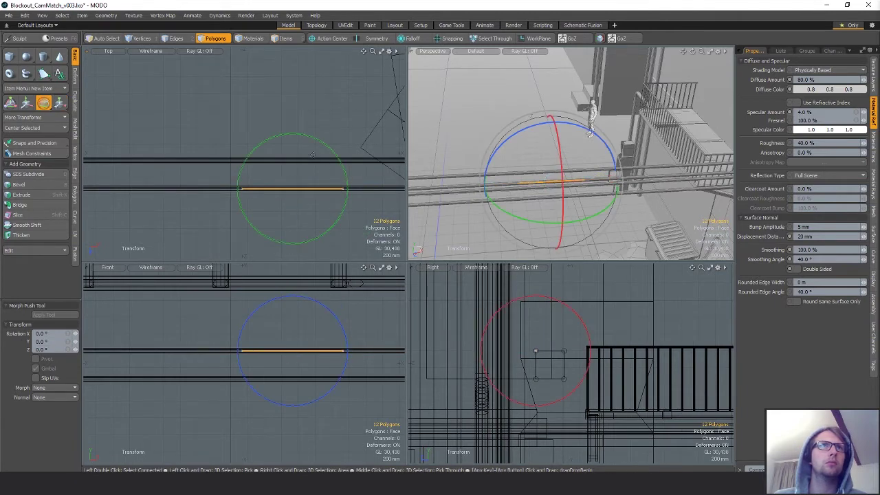
pyautogui.keyDown('ctrl'); pyautogui.moveTo(318, 140); pyautogui.dragTo(326, 176); pyautogui.keyUp('ctrl')
pyautogui.press('w')
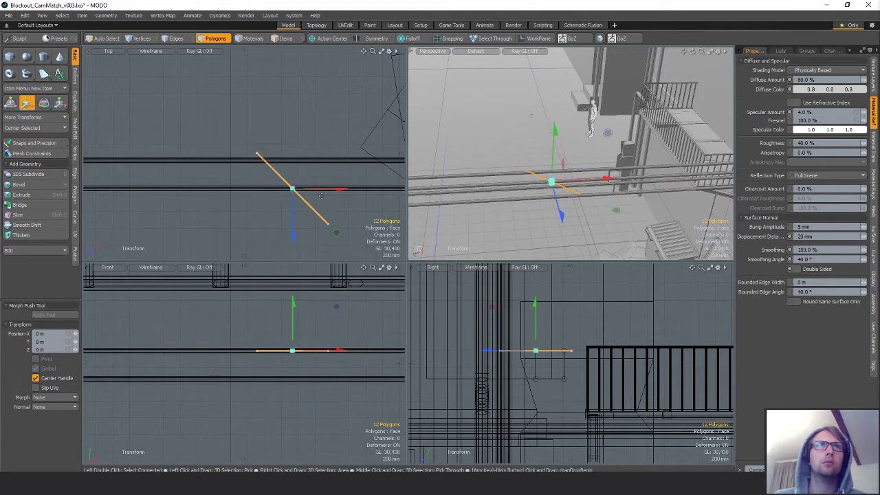
# Set the action centre to Local and scale the brace to 78.5% along its length
pyautogui.hotkey('alt', 'a')
pyautogui.press('r')
pyautogui.moveTo(329, 225); pyautogui.dragTo(328, 224)
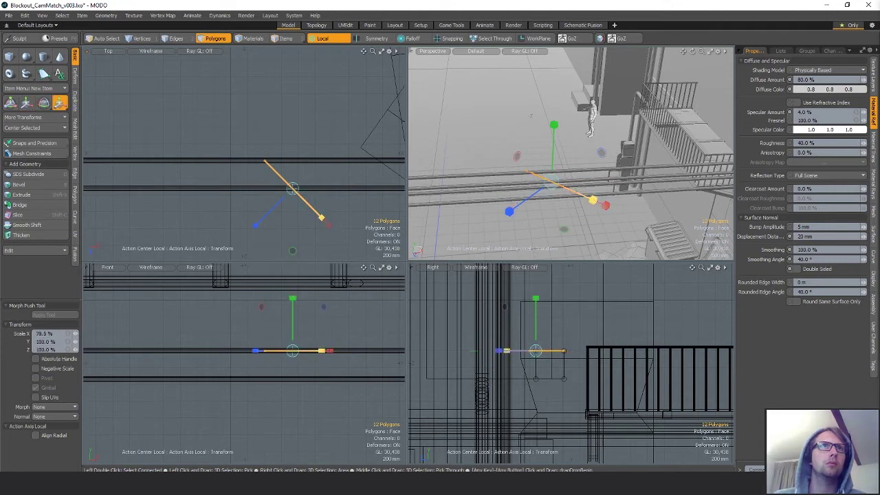
pyautogui.press('q')
# Move the brace's outer end vertices 460 mm along its local axis onto the tube's centre line, and clear the selection
pyautogui.press('1')
pyautogui.moveTo(307, 205); pyautogui.dragTo(335, 227, button='right')
pyautogui.press('w')
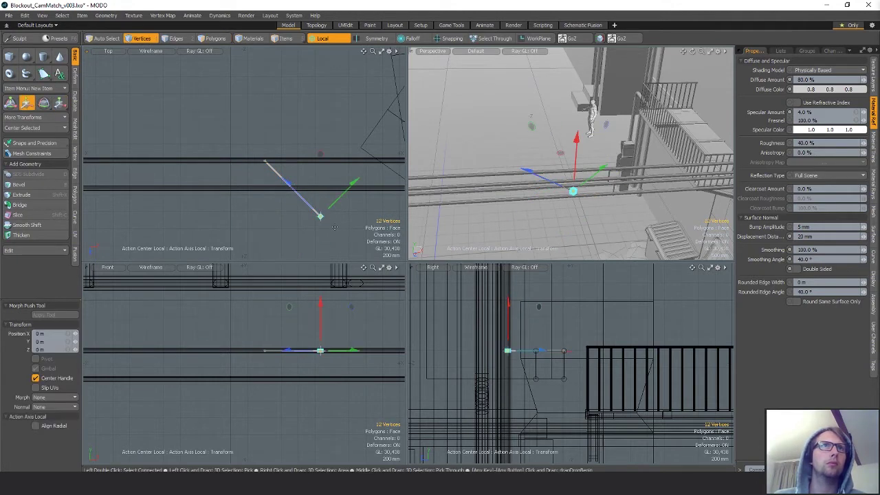
pyautogui.moveTo(291, 190); pyautogui.dragTo(263, 162)
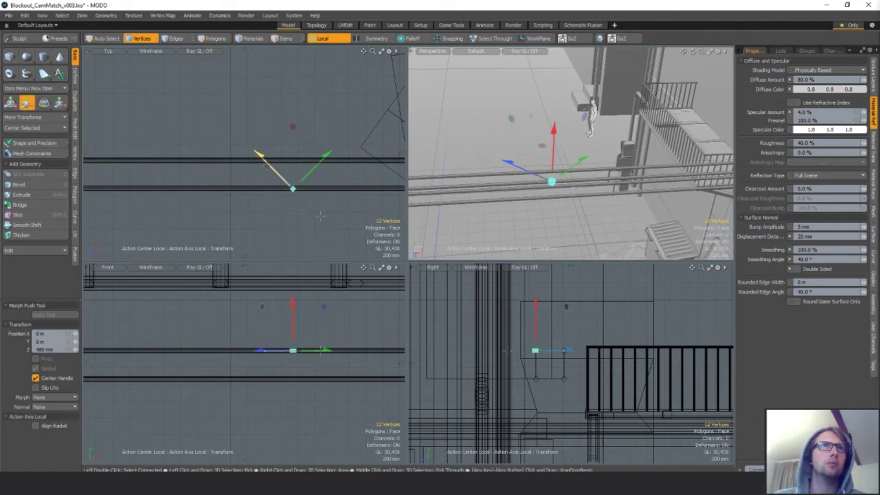
pyautogui.press('a')
pyautogui.press('q')
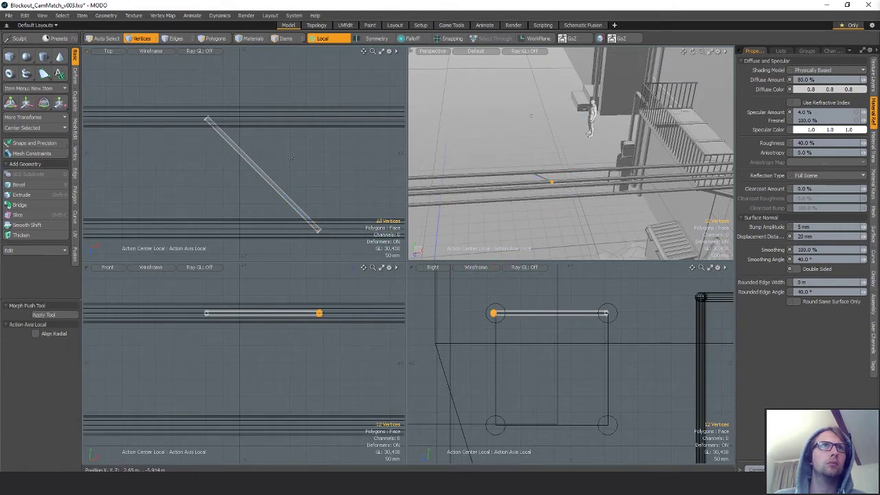
pyautogui.press('Escape')
# Try an Edge Extend with a 25 mm X offset on the diagonal brace
pyautogui.keyDown('alt'); pyautogui.moveTo(536, 160); pyautogui.dragTo(516, 216); pyautogui.keyUp('alt')
pyautogui.press('a')
pyautogui.press('3')
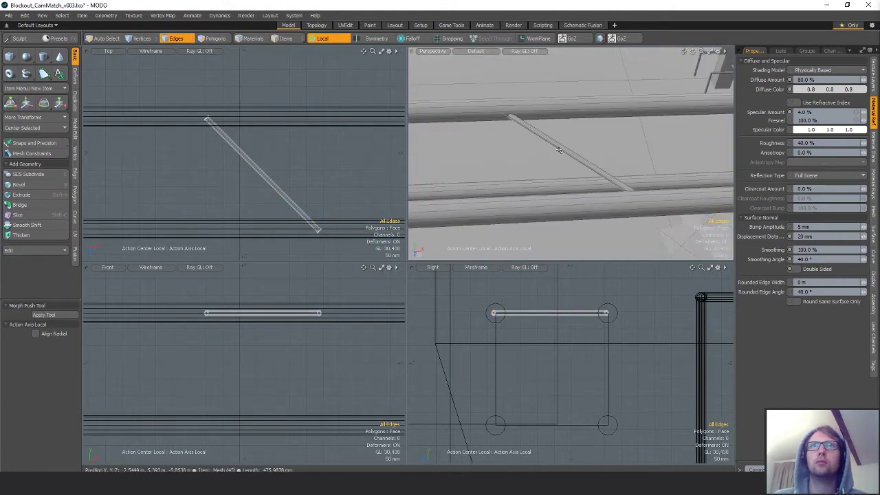
pyautogui.doubleClick(557, 148)
pyautogui.press('y')
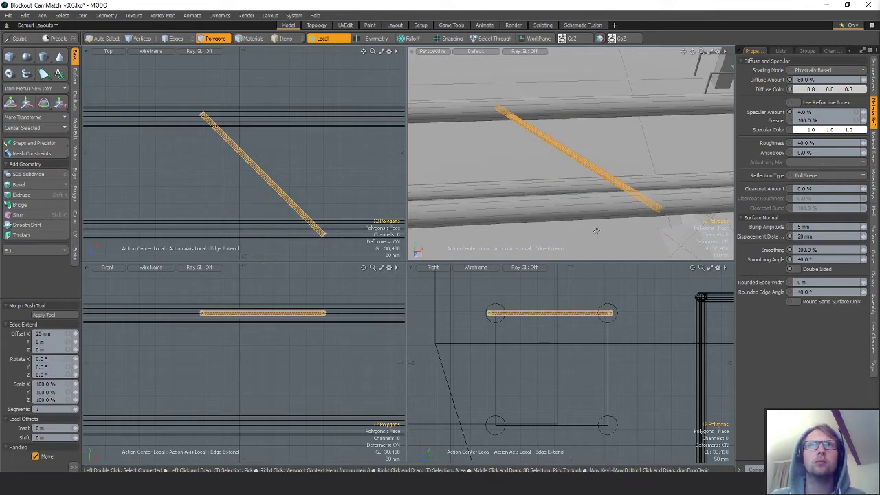
pyautogui.keyDown('alt'); pyautogui.moveTo(577, 156); pyautogui.dragTo(543, 140); pyautogui.keyUp('alt')
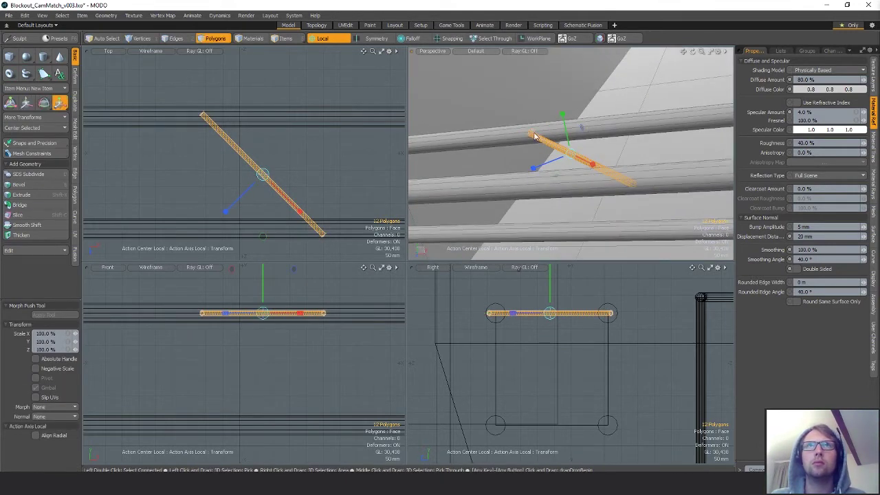
pyautogui.press('space')
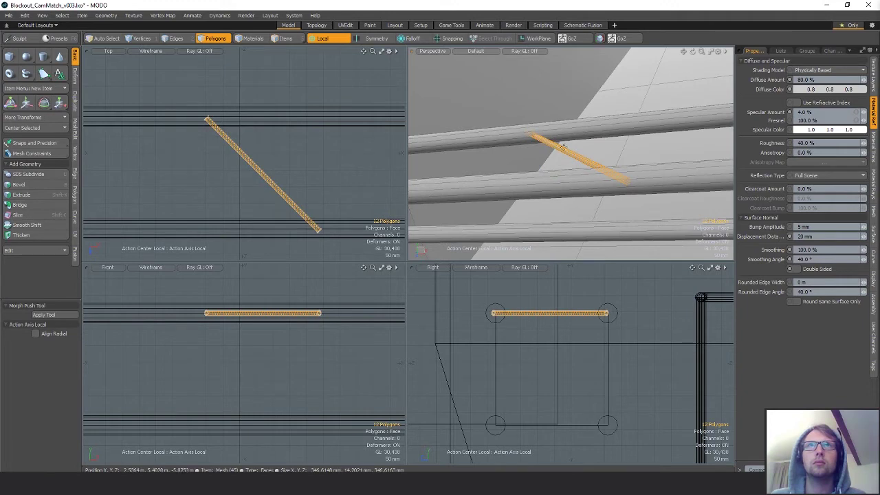
# Thicken the diagonal brace by scaling it to 111% in local Y and Z, and clear the selection
pyautogui.press('y')
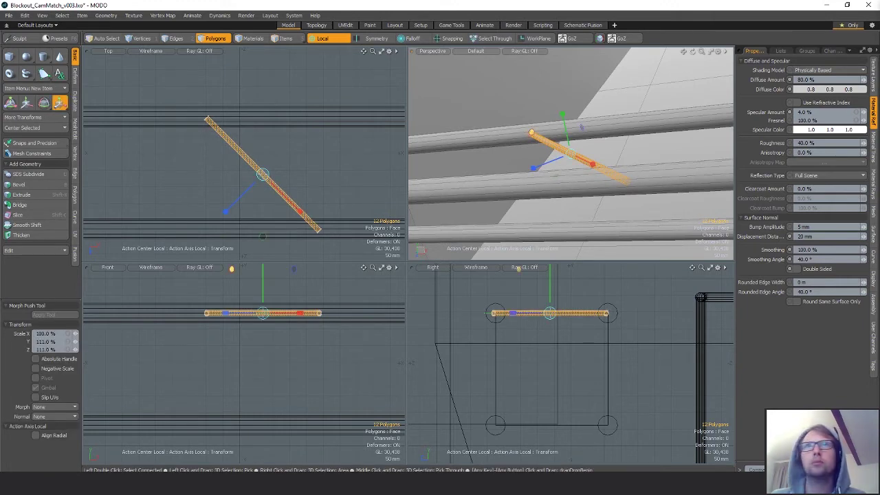
pyautogui.press('space')
pyautogui.click(533, 121)
pyautogui.keyDown('alt'); pyautogui.moveTo(534, 121); pyautogui.dragTo(604, 151); pyautogui.keyUp('alt')
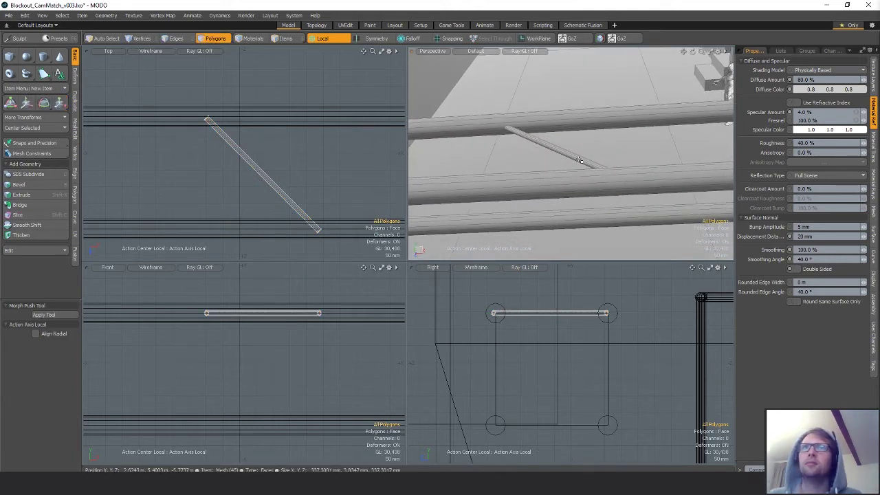
# Duplicate the diagonal brace and rotate the copy -90° in Y about the brace's end on the near tube, with snapping on
pyautogui.doubleClick(579, 160)
pyautogui.scroll(-2, 273, 167)
pyautogui.press('g')
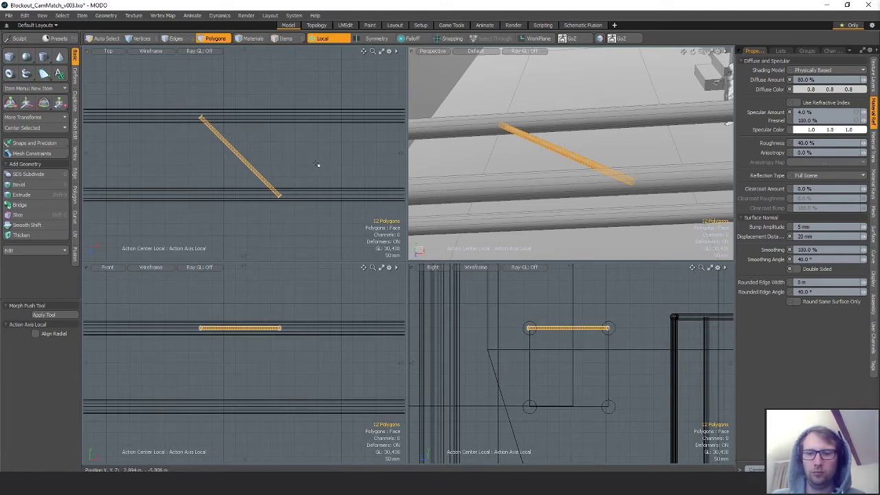
pyautogui.press('Escape')
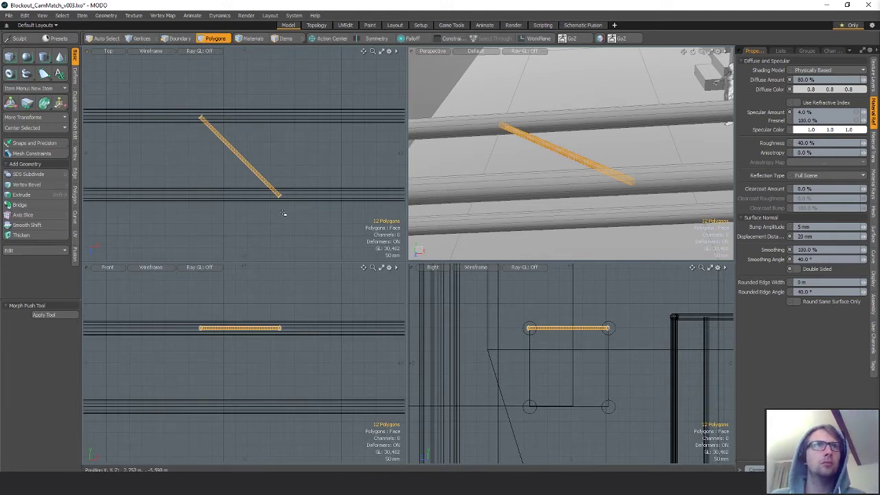
pyautogui.press('e')
pyautogui.scroll(5, 285, 197)
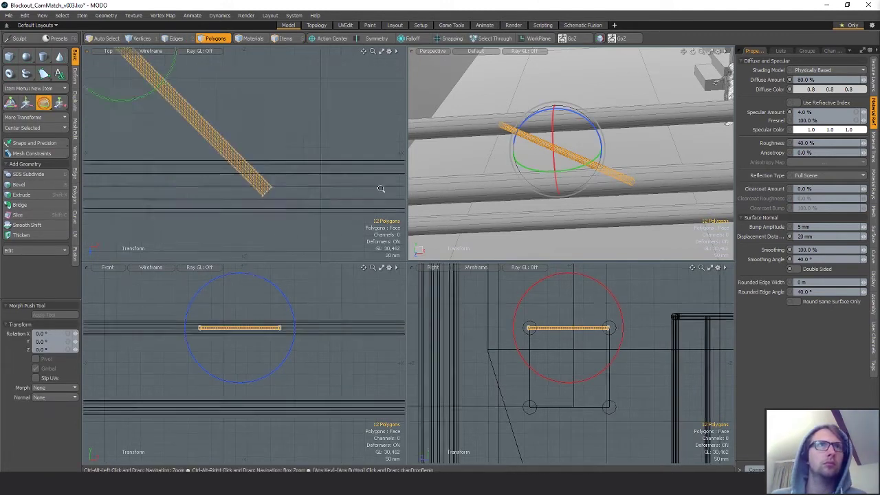
pyautogui.press('x')
pyautogui.scroll(5, 274, 184)
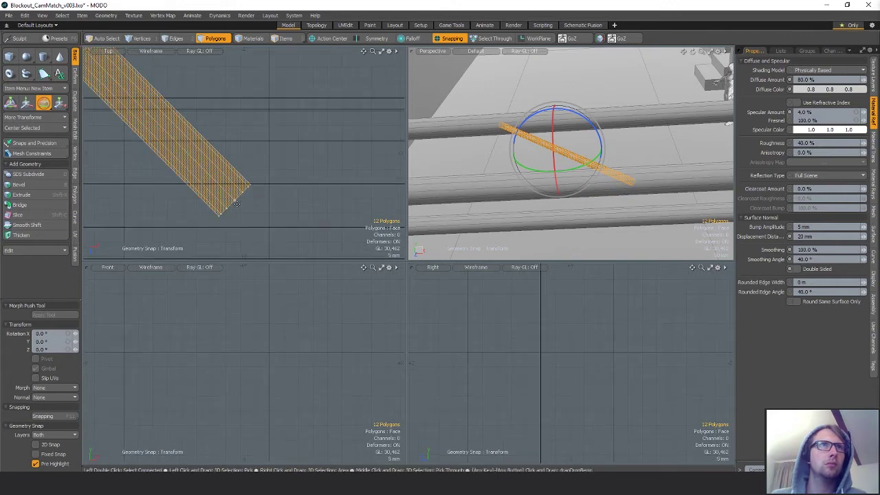
pyautogui.click(236, 200)
pyautogui.scroll(-3, 326, 196)
pyautogui.moveTo(277, 152); pyautogui.dragTo(328, 196)
pyautogui.scroll(-4, 310, 189)
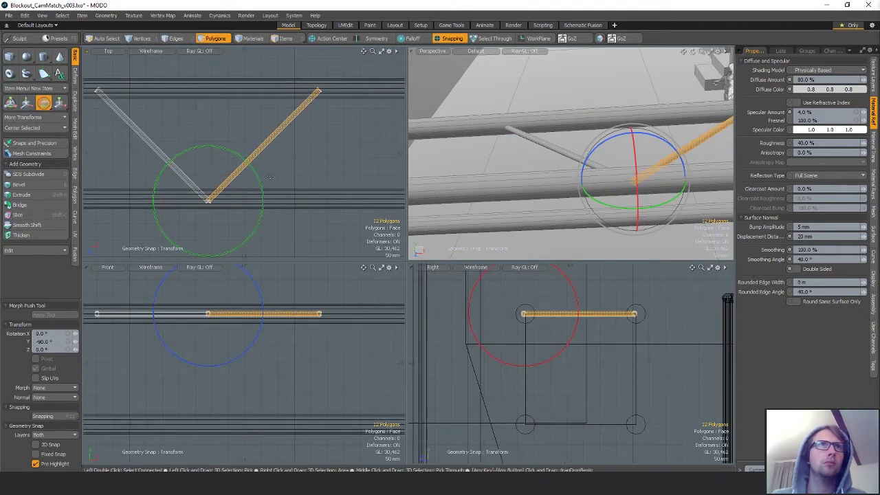
# Duplicate the second brace and rotate the copy 90° in Y about its end on the far tube
pyautogui.scroll(5, 318, 98)
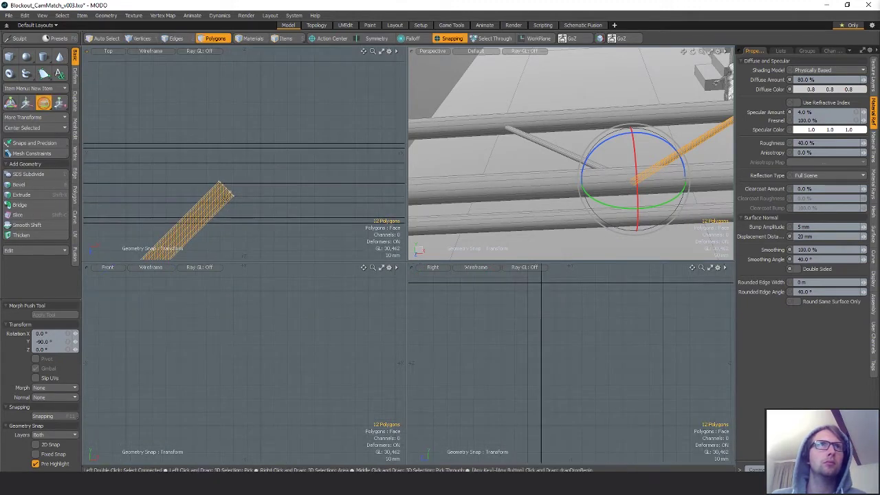
pyautogui.press('space')
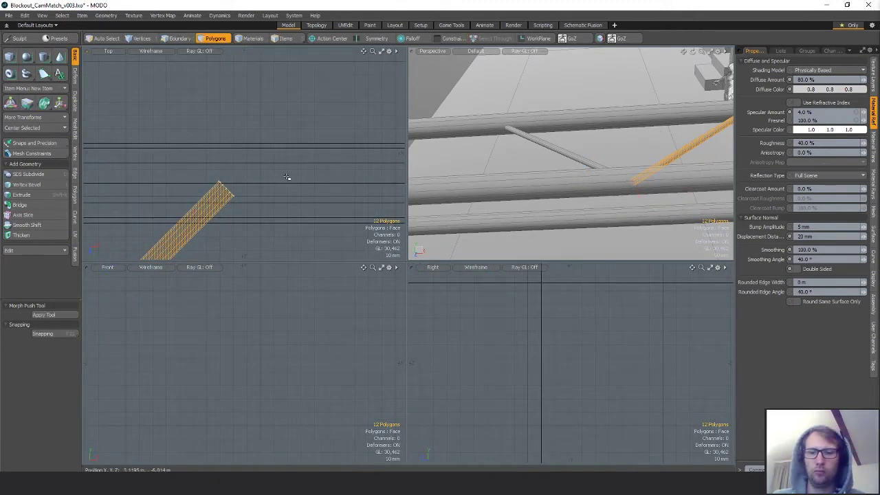
pyautogui.press('e')
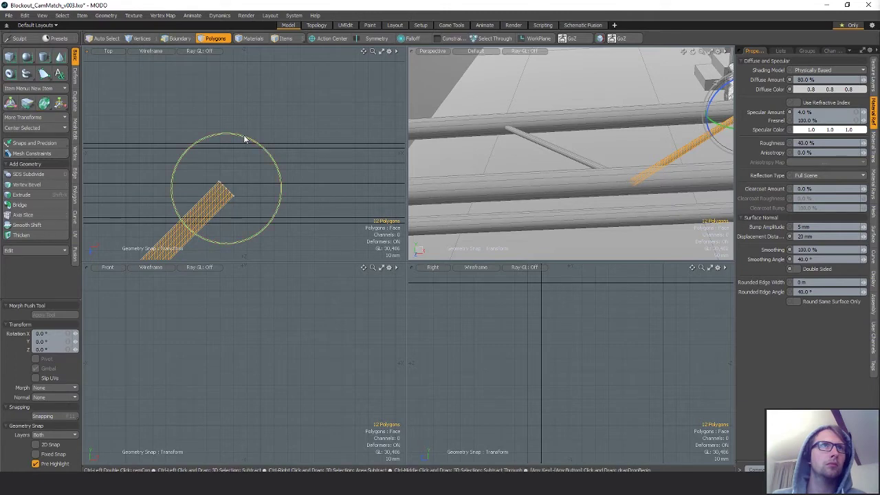
pyautogui.keyDown('ctrl'); pyautogui.moveTo(245, 138); pyautogui.dragTo(145, 214); pyautogui.keyUp('ctrl')
pyautogui.keyDown('ctrl'); pyautogui.keyDown('alt'); pyautogui.moveTo(284, 169); pyautogui.dragTo(200, 182); pyautogui.keyUp('alt'); pyautogui.keyUp('ctrl')
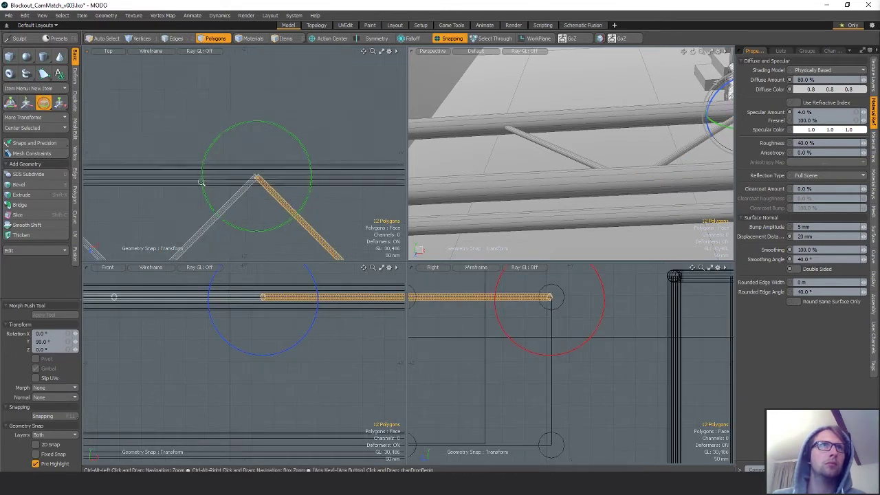
pyautogui.scroll(-2, 201, 182)
pyautogui.press('space')
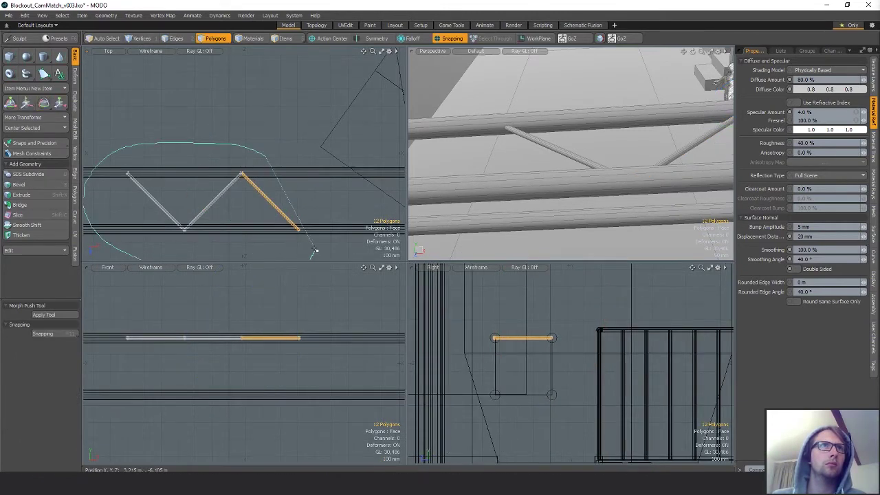
# Duplicate the second and third braces and move the copies along positive X, snapping them to the end of the zigzag
pyautogui.moveTo(314, 251); pyautogui.dragTo(308, 237, button='right')
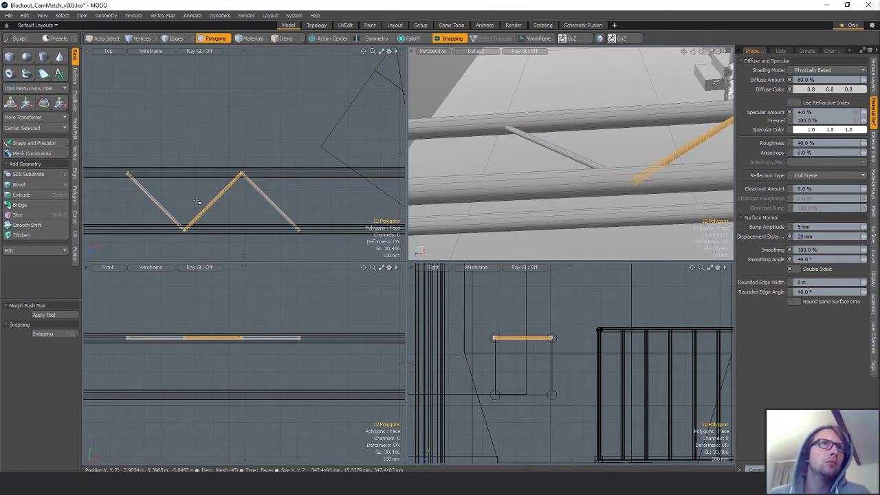
pyautogui.keyDown('shift'); pyautogui.doubleClick(255, 185); pyautogui.keyUp('shift')
pyautogui.keyDown('alt'); pyautogui.keyDown('shift'); pyautogui.moveTo(325, 206); pyautogui.dragTo(239, 202); pyautogui.keyUp('shift'); pyautogui.keyUp('alt')
pyautogui.press('w')
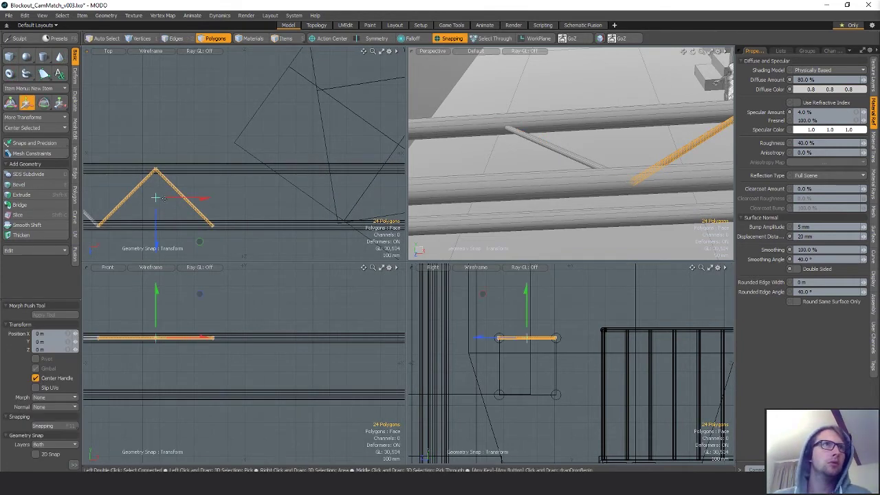
pyautogui.moveTo(156, 198); pyautogui.dragTo(255, 198)
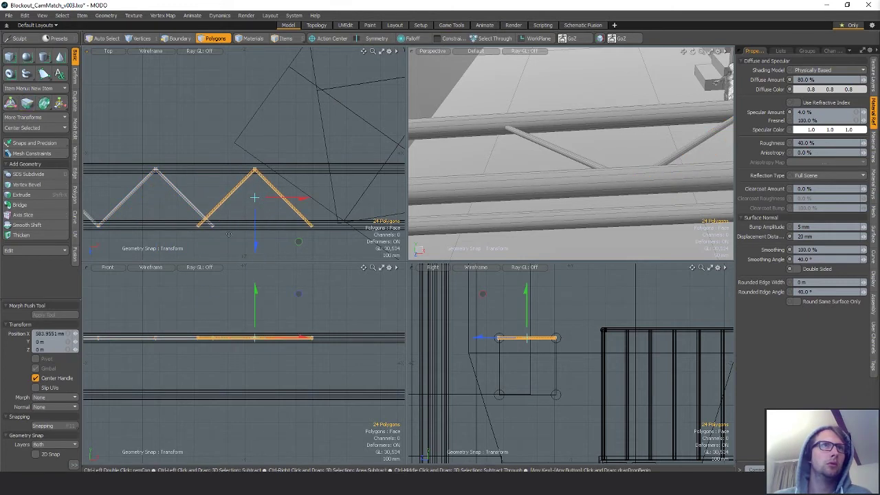
pyautogui.scroll(10, 202, 227)
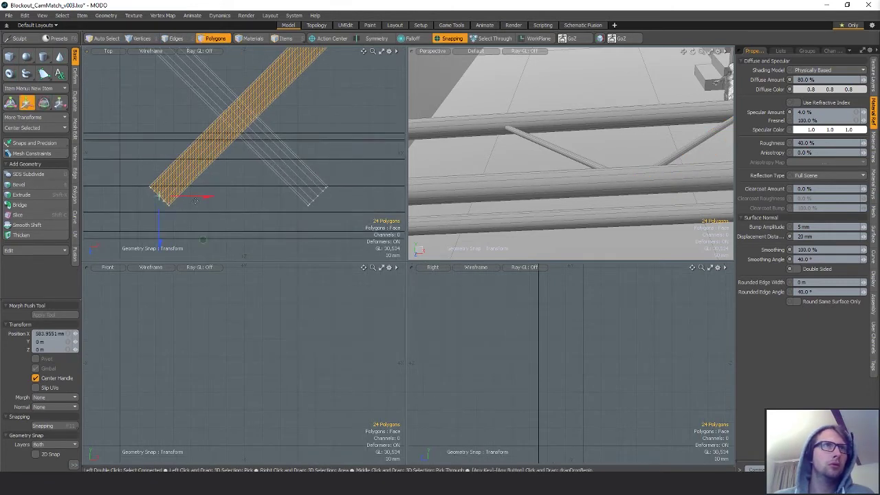
pyautogui.moveTo(160, 197); pyautogui.dragTo(315, 197)
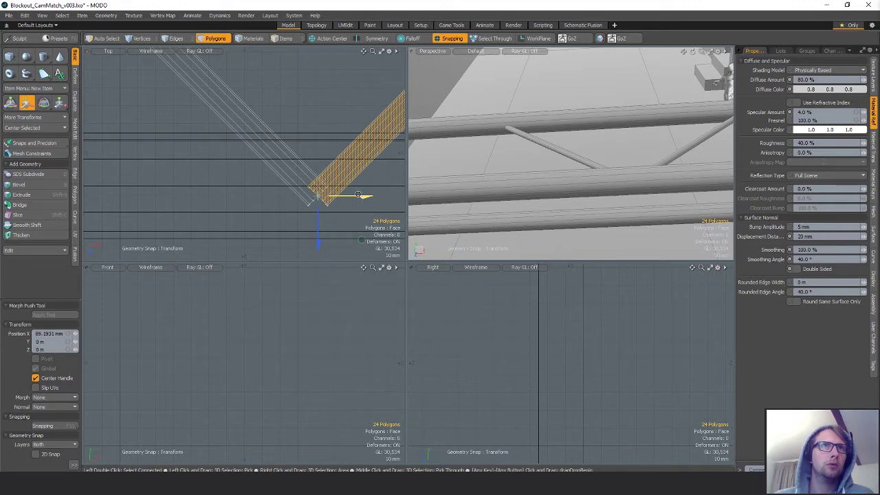
pyautogui.scroll(-10, 255, 190)
pyautogui.press('q')
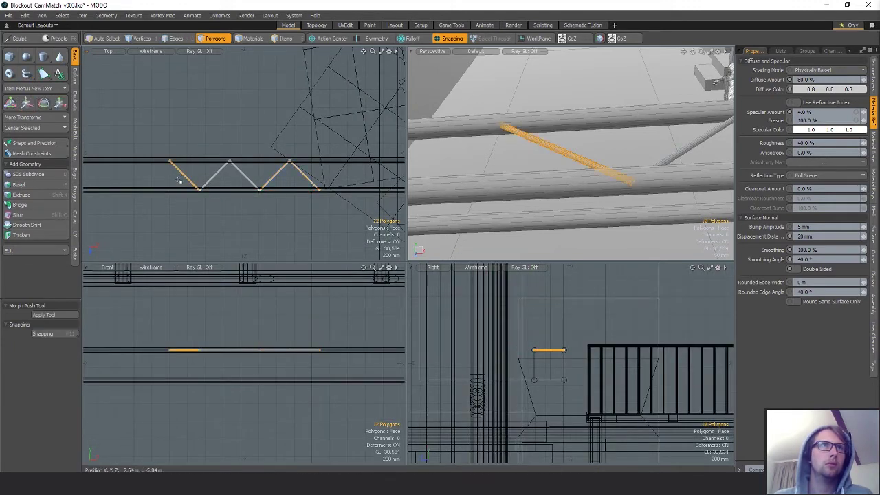
# Delete the first brace, and add a copy of the remaining four braces snapped to their negative X end
pyautogui.press('Delete')
pyautogui.moveTo(231, 140)
pyautogui.mouseDown(button='right')
pyautogui.moveTo(134, 203)
pyautogui.moveTo(330, 141)
pyautogui.mouseUp(button='right')
pyautogui.keyDown('alt'); pyautogui.moveTo(298, 171); pyautogui.dragTo(312, 174); pyautogui.keyUp('alt')
pyautogui.hotkey('ctrl', 'c')
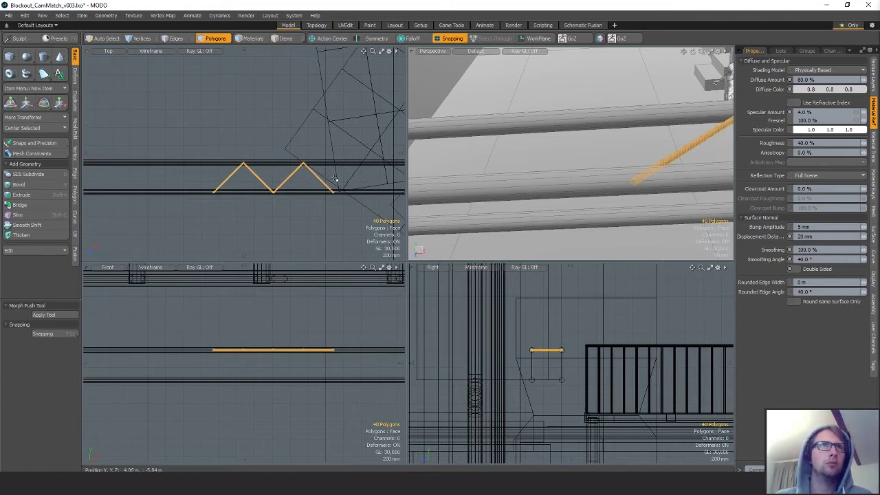
pyautogui.press('w')
pyautogui.moveTo(185, 184); pyautogui.dragTo(340, 178)
pyautogui.keyDown('ctrl'); pyautogui.keyDown('alt'); pyautogui.moveTo(224, 171); pyautogui.dragTo(316, 172); pyautogui.keyUp('alt'); pyautogui.keyUp('ctrl')
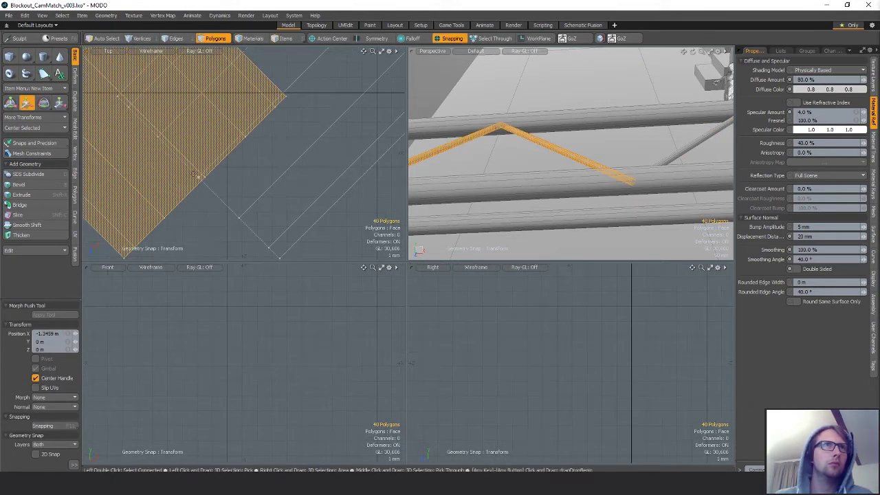
pyautogui.moveTo(223, 180); pyautogui.dragTo(124, 181)
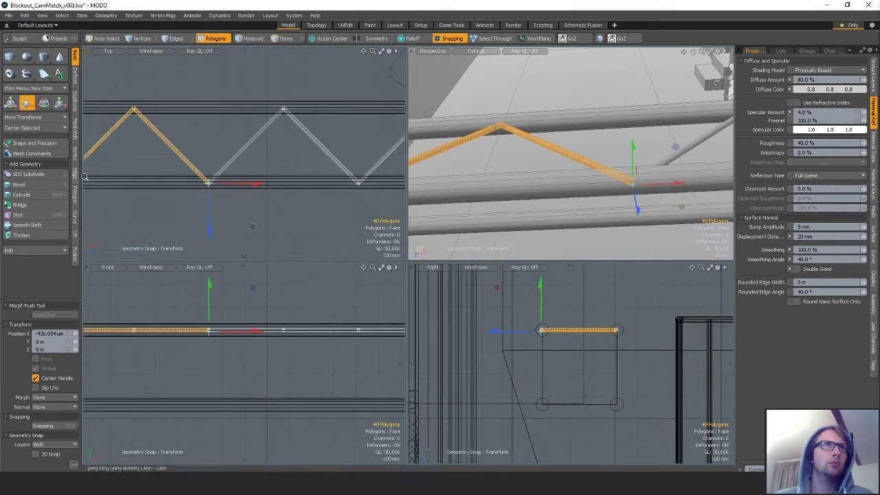
pyautogui.keyDown('ctrl'); pyautogui.keyDown('alt'); pyautogui.moveTo(265, 180); pyautogui.dragTo(199, 178); pyautogui.keyUp('alt'); pyautogui.keyUp('ctrl')
pyautogui.press('q')
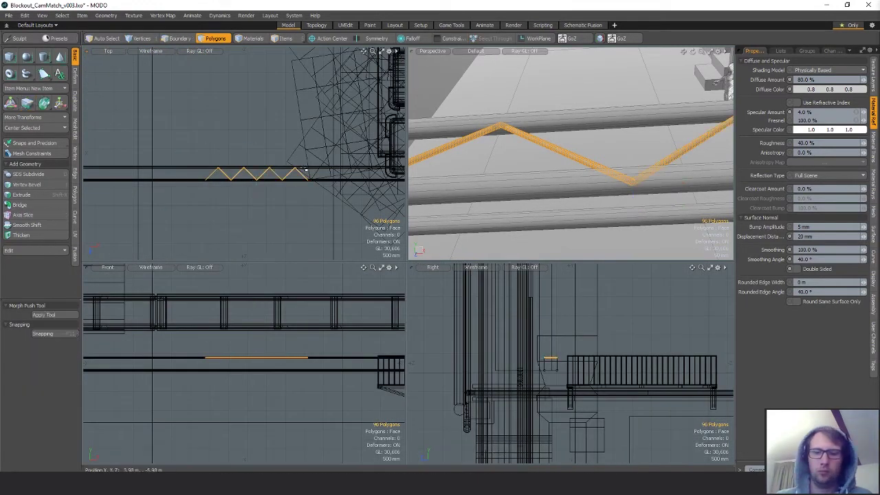
# Duplicate the eight-brace zigzag and move the copy along negative X, snapping it to the end of the original
pyautogui.press('w')
pyautogui.moveTo(303, 176); pyautogui.dragTo(364, 161)
pyautogui.scroll(8, 364, 165)
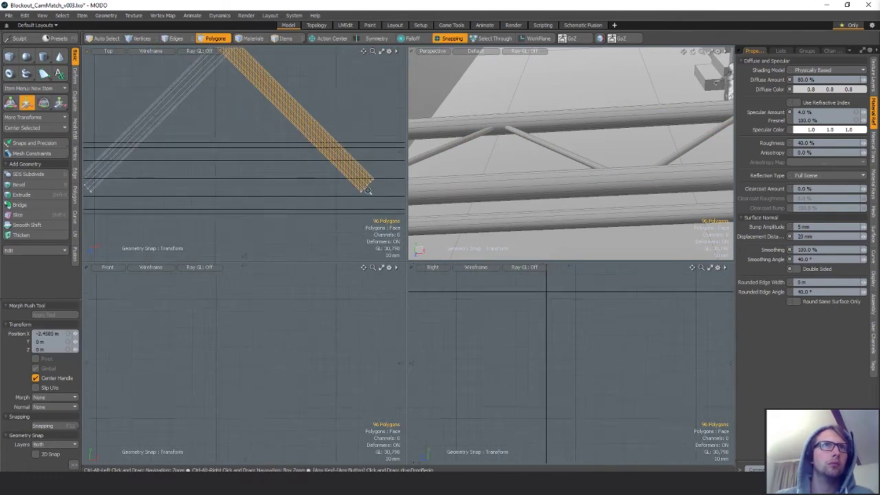
pyautogui.moveTo(391, 187); pyautogui.dragTo(123, 186)
pyautogui.scroll(-10, 237, 193)
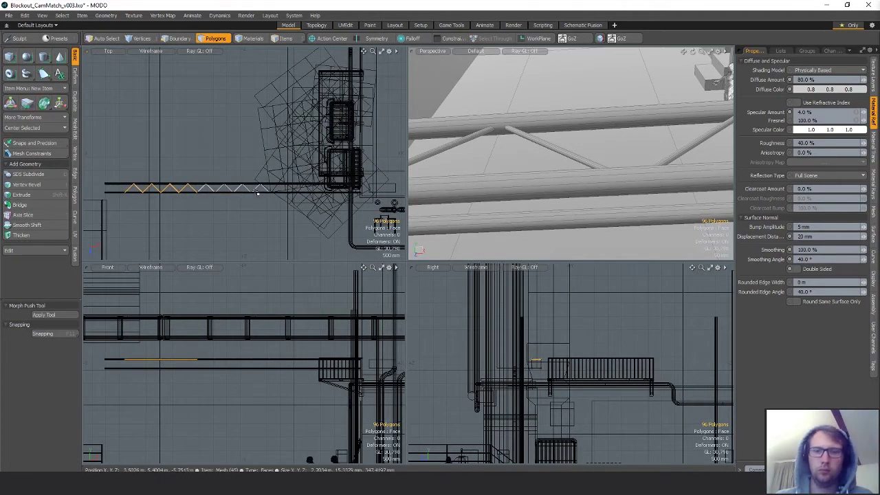
# Duplicate eight braces about 5.4 m along positive X and snap the copy to the zigzag's end near the platform
pyautogui.press('w')
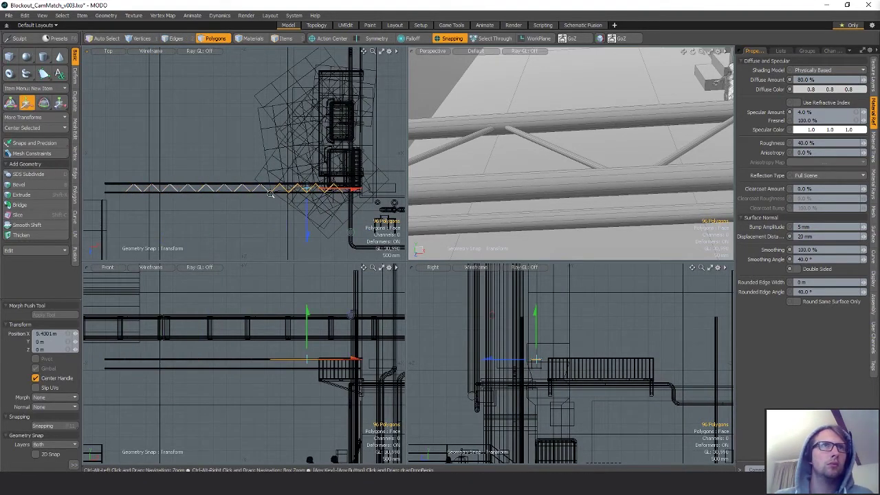
pyautogui.keyDown('ctrl'); pyautogui.keyDown('alt'); pyautogui.moveTo(270, 194); pyautogui.dragTo(168, 183); pyautogui.keyUp('alt'); pyautogui.keyUp('ctrl')
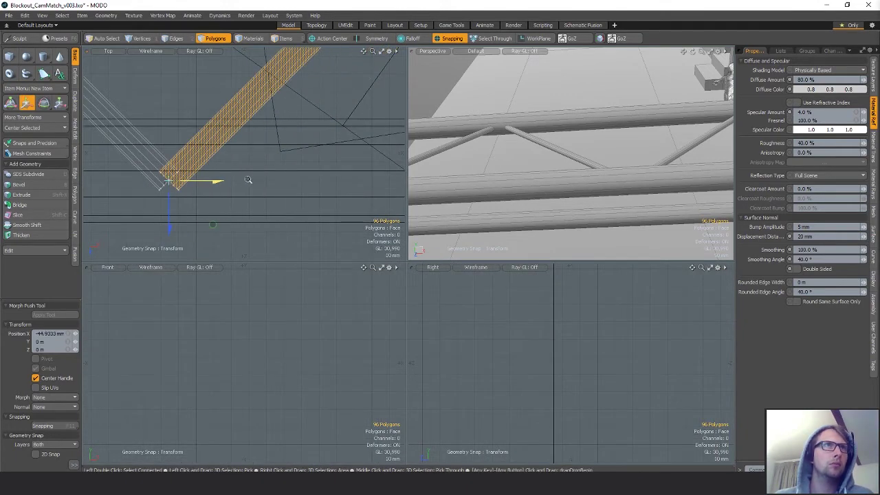
pyautogui.scroll(-10, 248, 180)
pyautogui.press('q')
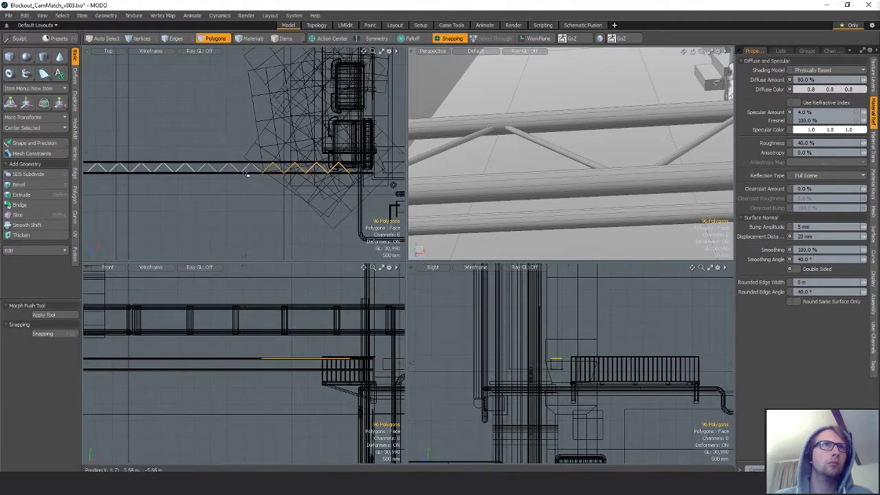
# Select the entire upper zigzag and move a duplicate -335 mm in Y onto the lower pair of tubes
pyautogui.keyDown('ctrl'); pyautogui.keyDown('alt'); pyautogui.moveTo(263, 220); pyautogui.dragTo(221, 215); pyautogui.keyUp('alt'); pyautogui.keyUp('ctrl')
pyautogui.moveTo(216, 210); pyautogui.dragTo(258, 136, button='right')
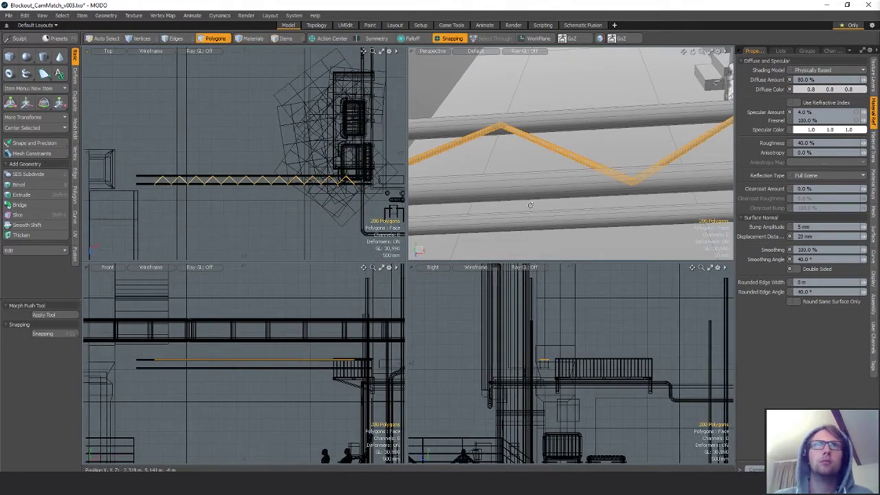
pyautogui.keyDown('alt'); pyautogui.moveTo(530, 204); pyautogui.dragTo(628, 169); pyautogui.keyUp('alt')
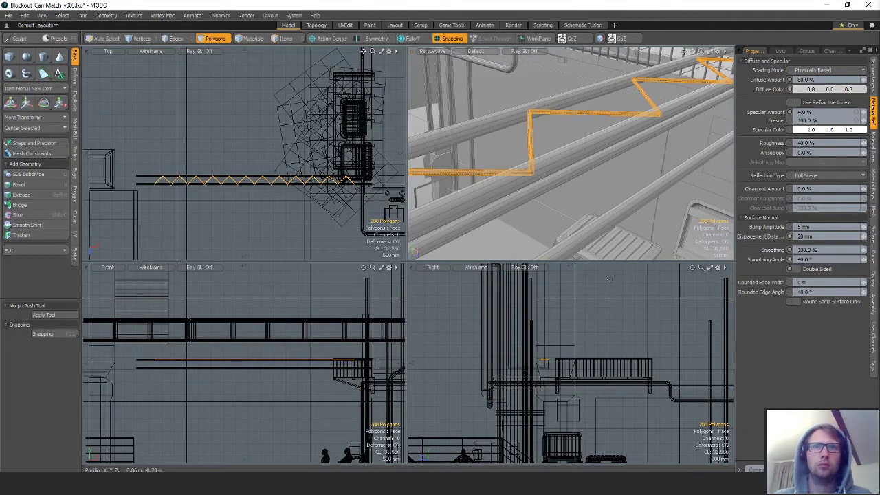
pyautogui.press('w')
pyautogui.hotkey('shift', 'a')
pyautogui.moveTo(547, 375); pyautogui.dragTo(691, 433)
pyautogui.keyDown('alt'); pyautogui.moveTo(535, 286); pyautogui.dragTo(571, 355); pyautogui.keyUp('alt')
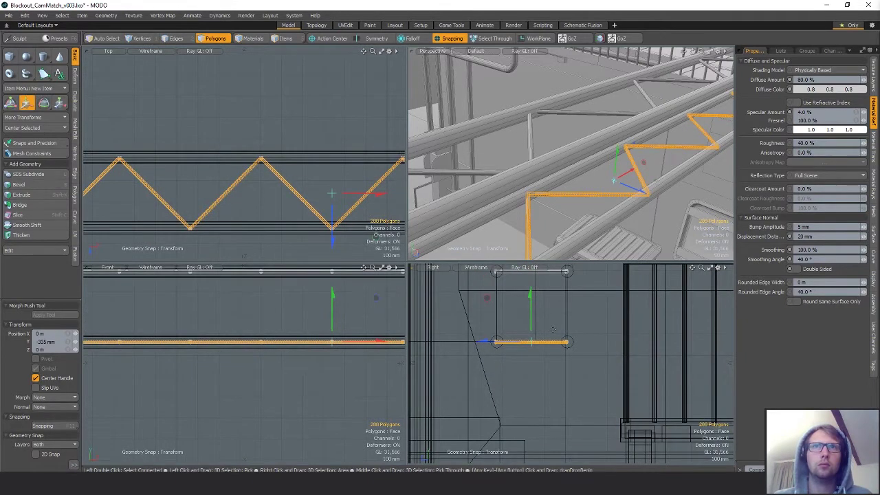
# Rotate the lower zigzag so its diagonals run opposite to the upper ones, crossing them in plan
pyautogui.press('e')
pyautogui.keyDown('alt'); pyautogui.moveTo(588, 237); pyautogui.dragTo(532, 338); pyautogui.keyUp('alt')
pyautogui.keyDown('alt'); pyautogui.moveTo(554, 223); pyautogui.dragTo(584, 240); pyautogui.keyUp('alt')
pyautogui.press('q')
pyautogui.keyDown('alt'); pyautogui.keyDown('shift'); pyautogui.moveTo(601, 290); pyautogui.dragTo(601, 325); pyautogui.keyUp('shift'); pyautogui.keyUp('alt')
# Duplicate the upper and lower zigzags together and rotate the copies a quarter turn about X onto the truss's vertical sides
pyautogui.hotkey('ctrl', 'a')
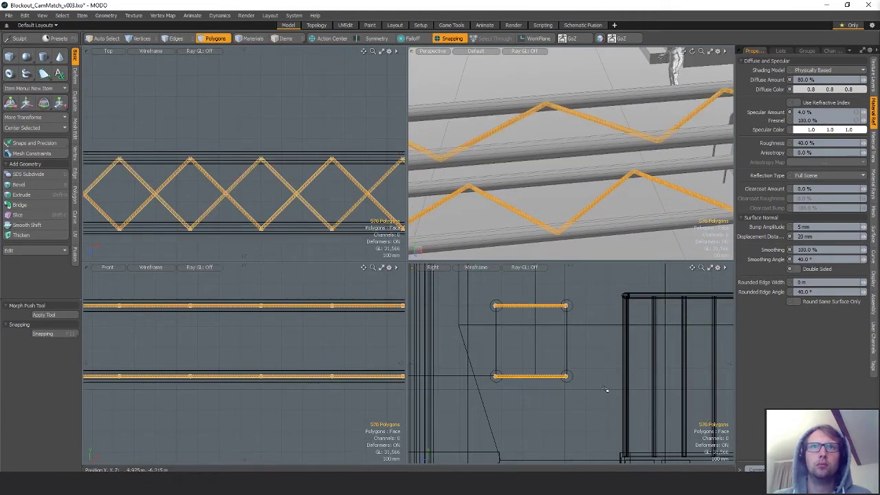
pyautogui.press('e')
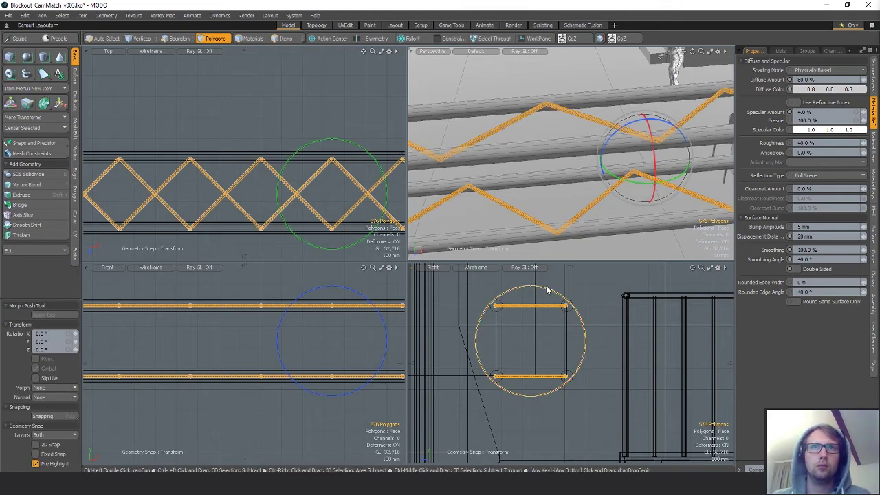
pyautogui.moveTo(546, 284); pyautogui.dragTo(556, 407)
pyautogui.hotkey('ctrl', 'z')
pyautogui.press('space')
pyautogui.press('e')
pyautogui.press('space')
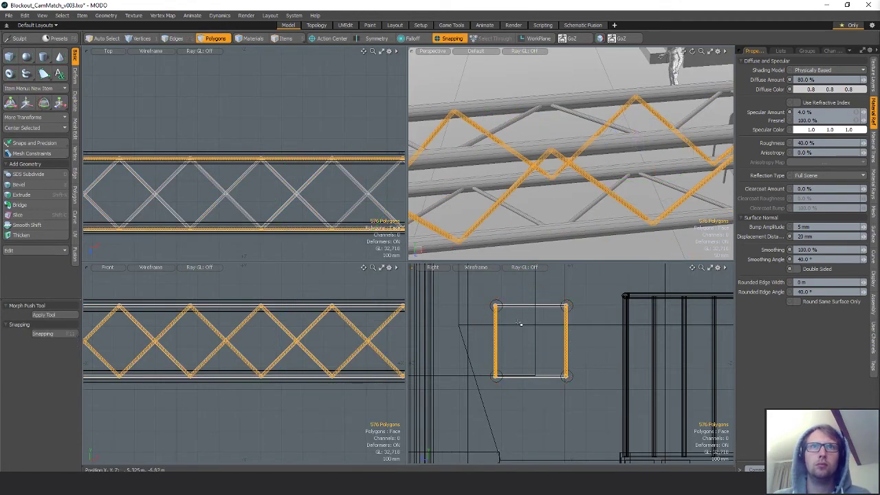
# Nudge one vertical side zigzag along Z to centre it on its pair of tubes
pyautogui.scroll(4, 518, 323)
pyautogui.keyDown('alt'); pyautogui.moveTo(486, 311); pyautogui.dragTo(494, 332); pyautogui.keyUp('alt')
pyautogui.scroll(3, 494, 332)
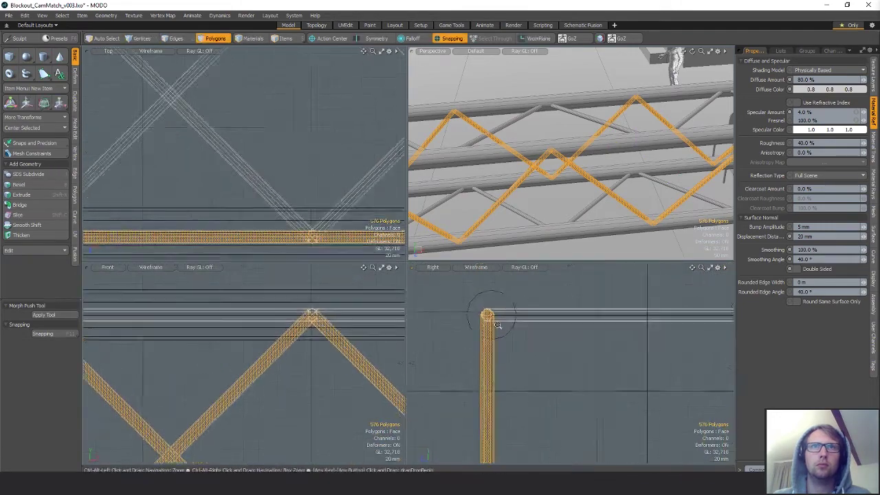
pyautogui.press('w')
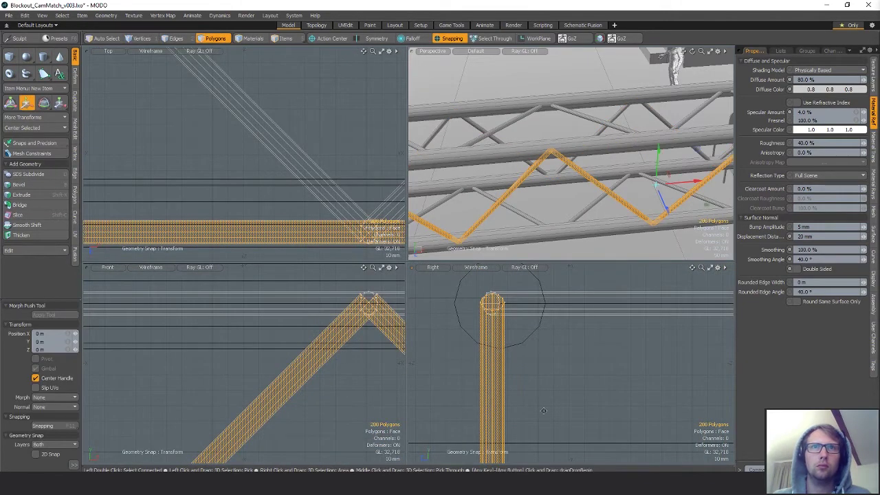
pyautogui.scroll(-3, 543, 410)
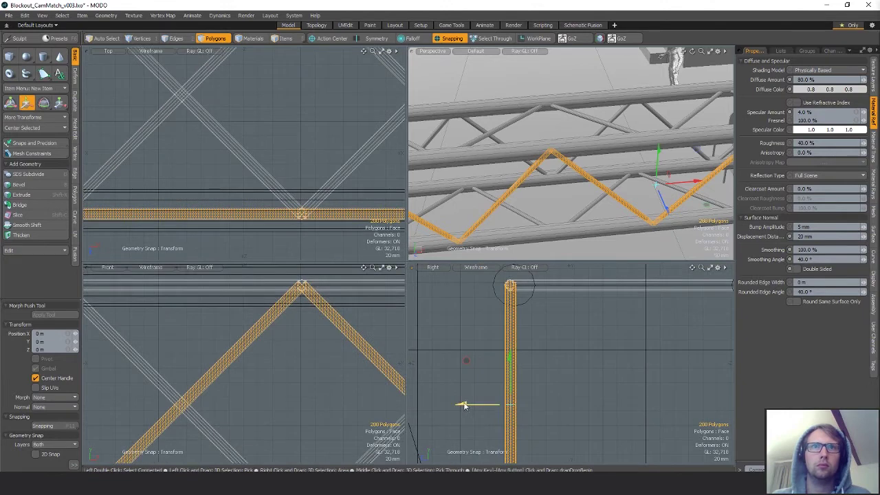
pyautogui.moveTo(464, 405)
pyautogui.mouseDown()
pyautogui.moveTo(514, 405)
pyautogui.moveTo(468, 405)
pyautogui.mouseUp()
pyautogui.keyDown('alt'); pyautogui.keyDown('shift'); pyautogui.moveTo(683, 393); pyautogui.dragTo(537, 413); pyautogui.keyUp('shift'); pyautogui.keyUp('alt')
pyautogui.press('q')
# Select the opposite vertical side zigzag and nudge it -4.8676 mm in Z to centre it on its pair of tubes
pyautogui.doubleClick(607, 361)
pyautogui.press('w')
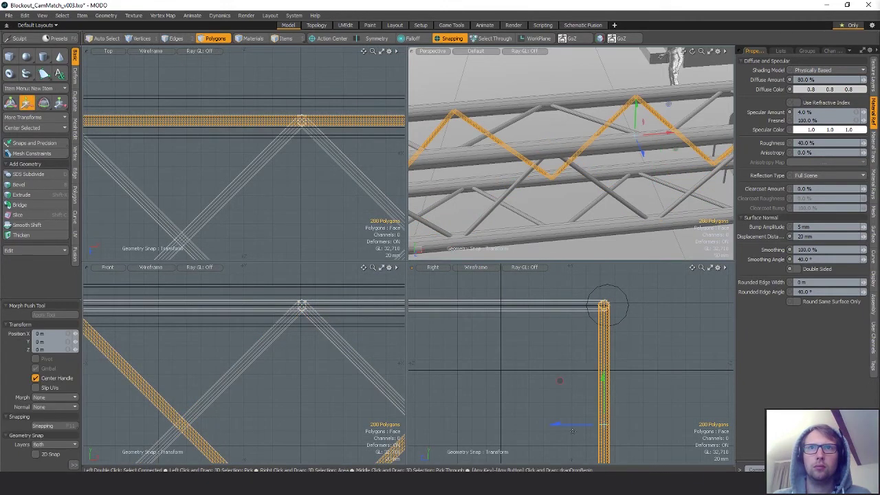
pyautogui.moveTo(602, 424); pyautogui.dragTo(608, 327)
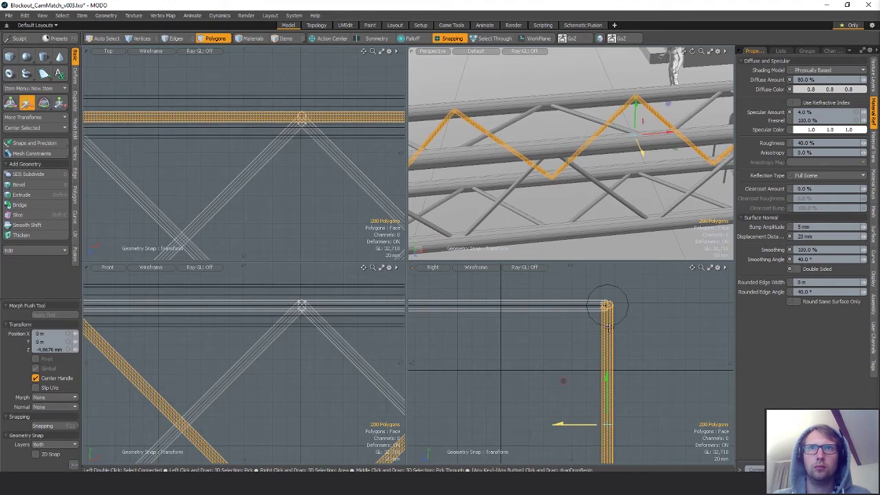
pyautogui.keyDown('alt'); pyautogui.keyDown('shift'); pyautogui.moveTo(592, 417); pyautogui.dragTo(599, 289); pyautogui.keyUp('shift'); pyautogui.keyUp('alt')
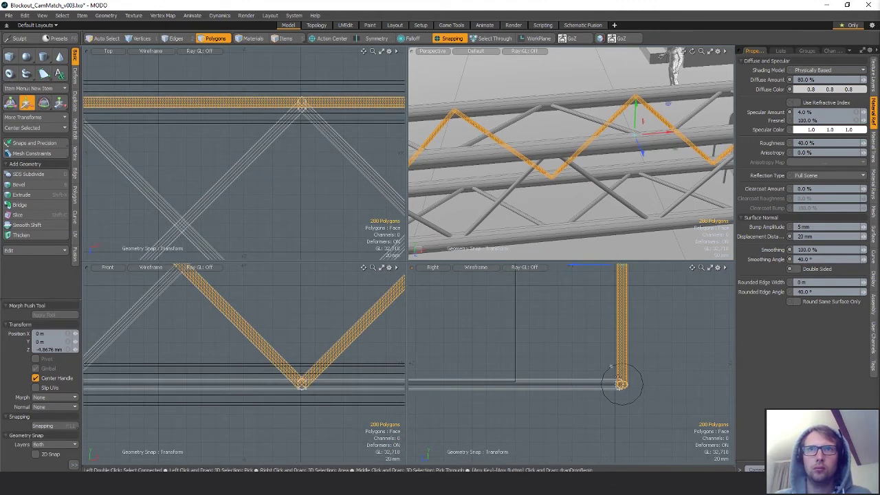
pyautogui.scroll(-5, 612, 368)
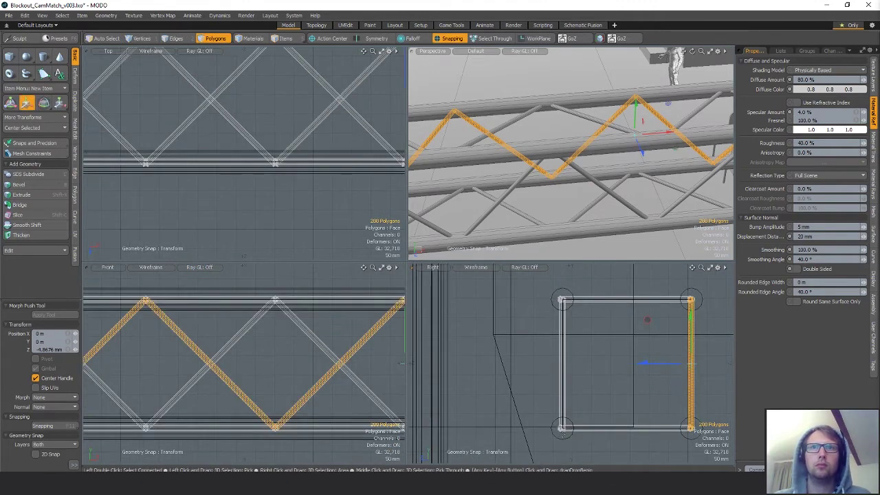
pyautogui.scroll(6, 562, 432)
pyautogui.scroll(-7, 563, 432)
pyautogui.keyDown('alt'); pyautogui.moveTo(567, 191); pyautogui.dragTo(629, 201); pyautogui.keyUp('alt')
pyautogui.keyDown('alt'); pyautogui.scroll(-4, 592, 222); pyautogui.keyUp('alt')
pyautogui.press('q')
pyautogui.press('Escape')
# Rotate the lower zigzag so its diagonals line up in plan with those of the upper zigzag
pyautogui.scroll(4, 605, 230)
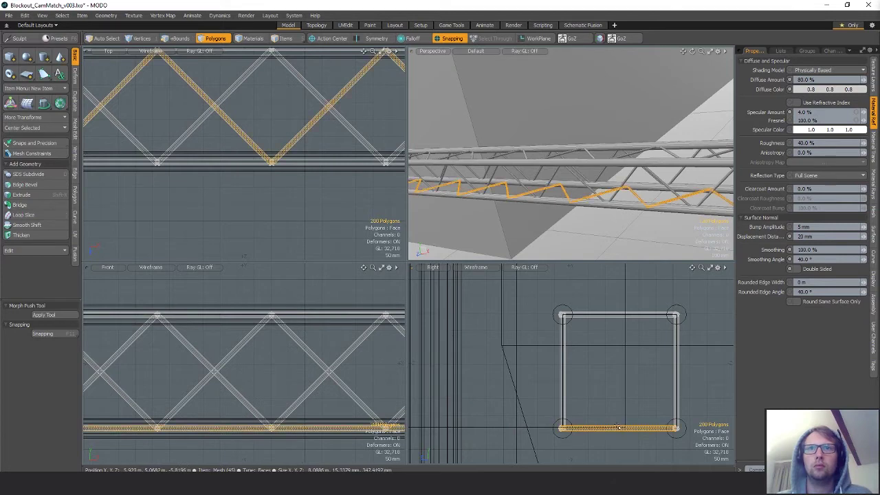
pyautogui.keyDown('alt'); pyautogui.keyDown('shift'); pyautogui.moveTo(618, 427); pyautogui.dragTo(585, 413); pyautogui.keyUp('shift'); pyautogui.keyUp('alt')
pyautogui.press('e')
pyautogui.keyDown('ctrl'); pyautogui.moveTo(594, 362); pyautogui.dragTo(576, 458); pyautogui.keyUp('ctrl')
pyautogui.press('space')
pyautogui.moveTo(548, 413)
pyautogui.keyDown('ctrl'); pyautogui.keyDown('alt'); pyautogui.mouseDown()
pyautogui.moveTo(614, 412)
pyautogui.moveTo(560, 410)
pyautogui.mouseUp(); pyautogui.keyUp('alt'); pyautogui.keyUp('ctrl')
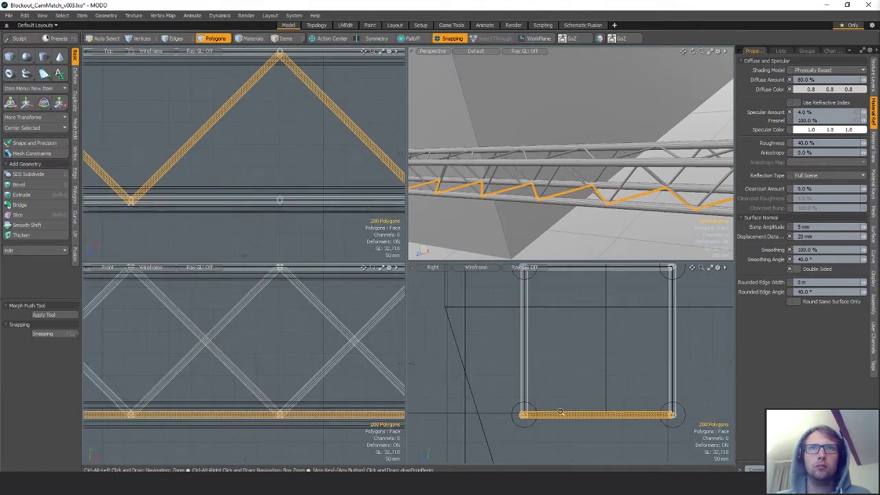
# Select the upper zigzag and move it 330 mm in X so its diagonals cross the lower ones in plan
pyautogui.keyDown('alt'); pyautogui.moveTo(585, 198); pyautogui.dragTo(554, 204); pyautogui.keyUp('alt')
pyautogui.press('1')
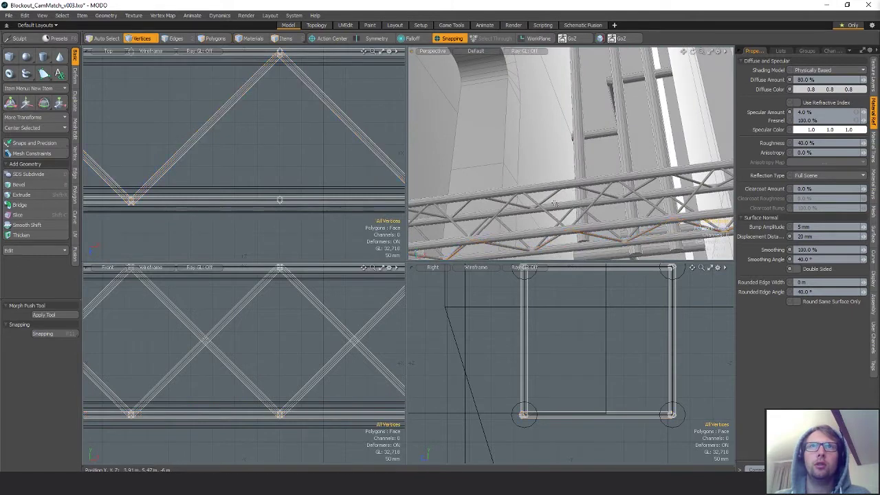
pyautogui.press('3')
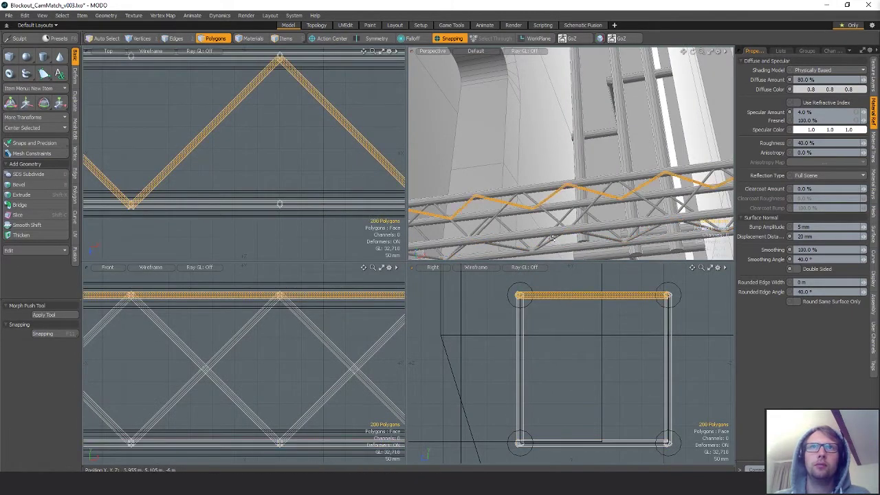
pyautogui.keyDown('alt'); pyautogui.moveTo(551, 238); pyautogui.dragTo(533, 195); pyautogui.keyUp('alt')
pyautogui.press('w')
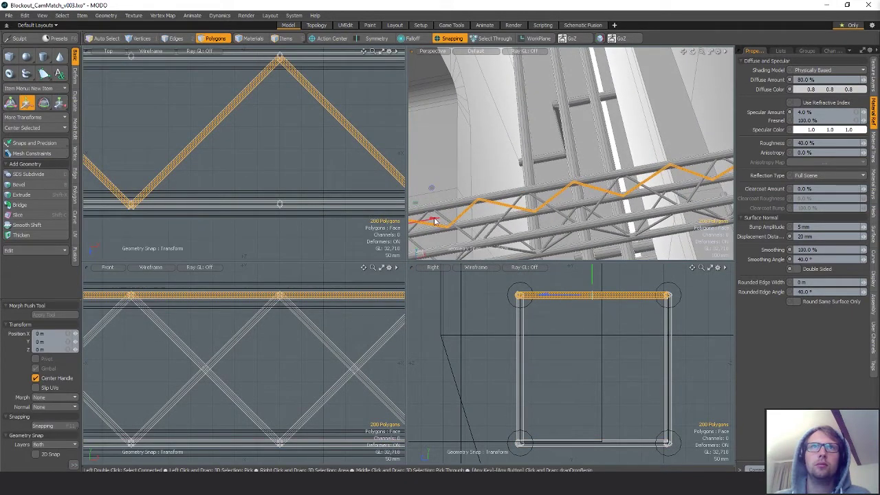
pyautogui.moveTo(450, 216); pyautogui.dragTo(477, 211)
pyautogui.keyDown('alt'); pyautogui.moveTo(579, 203); pyautogui.dragTo(548, 199); pyautogui.keyUp('alt')
pyautogui.keyDown('alt'); pyautogui.moveTo(505, 166); pyautogui.dragTo(666, 197); pyautogui.keyUp('alt')
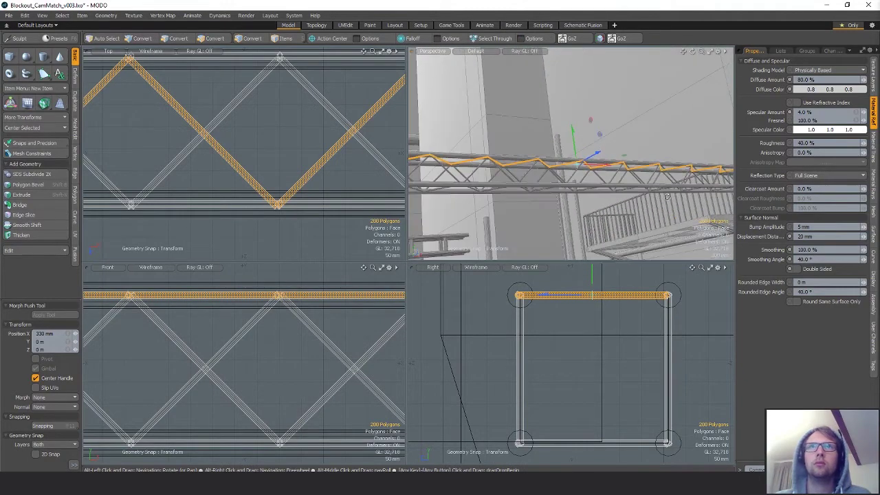
pyautogui.keyDown('alt'); pyautogui.moveTo(605, 206); pyautogui.dragTo(564, 168); pyautogui.keyUp('alt')
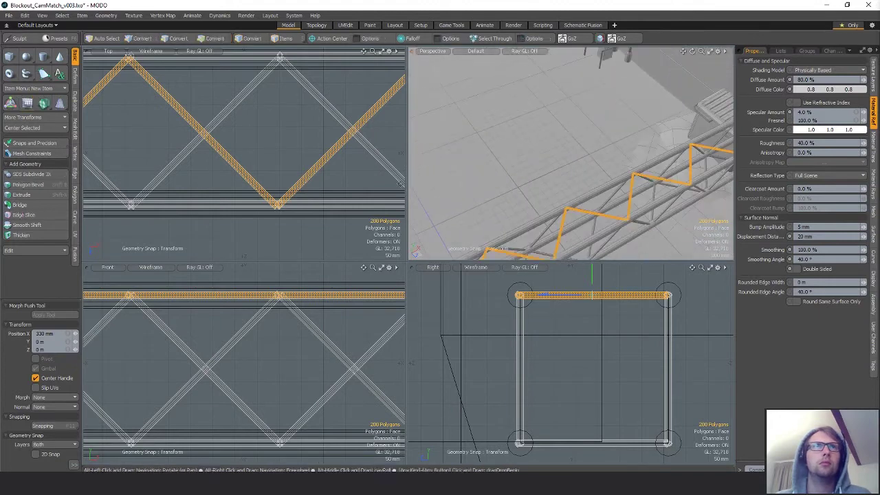
# Fine-tune the upper zigzag by 6.5751 mm in X to line its corners up with the neighbouring brace joints
pyautogui.keyDown('alt'); pyautogui.keyDown('shift'); pyautogui.moveTo(282, 184); pyautogui.dragTo(283, 218); pyautogui.keyUp('shift'); pyautogui.keyUp('alt')
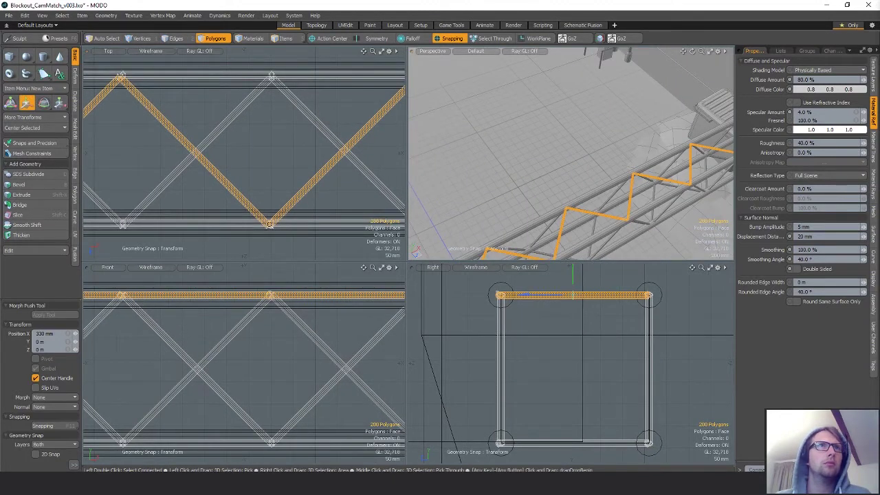
pyautogui.scroll(5, 269, 224)
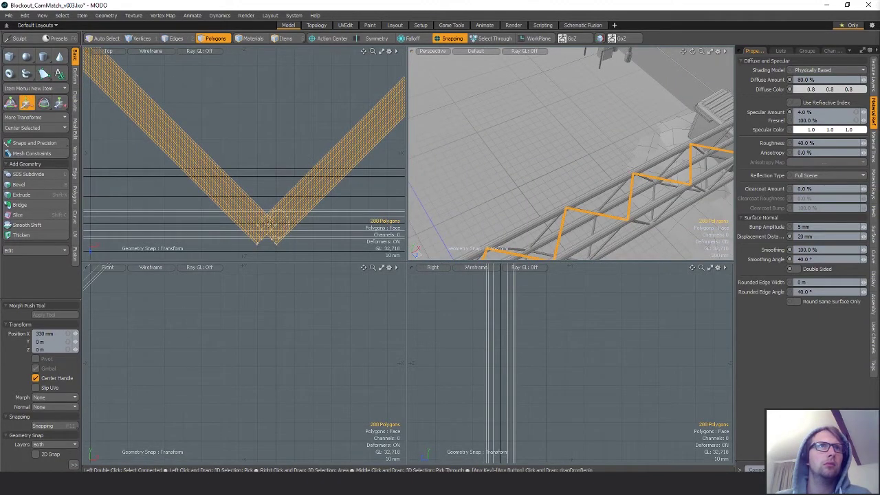
pyautogui.click(269, 224)
pyautogui.moveTo(293, 237); pyautogui.dragTo(278, 208)
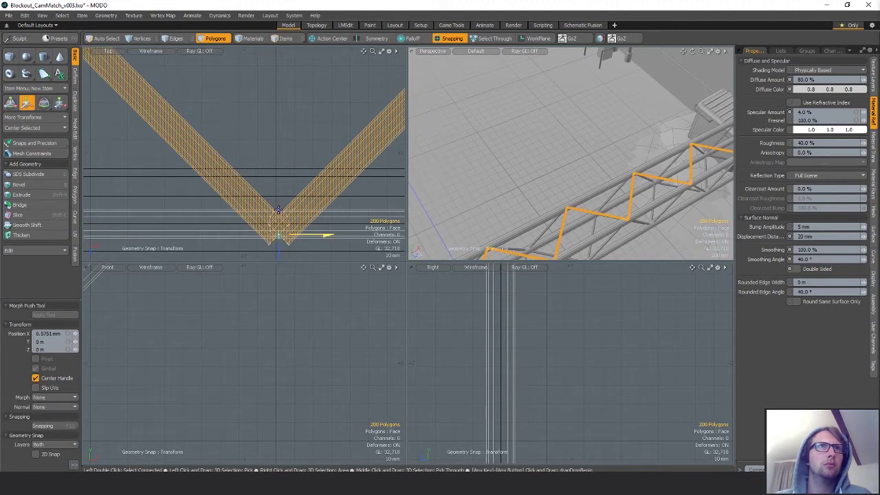
pyautogui.scroll(-4, 319, 237)
pyautogui.press('Escape')
pyautogui.keyDown('alt'); pyautogui.moveTo(549, 161); pyautogui.dragTo(582, 171); pyautogui.keyUp('alt')
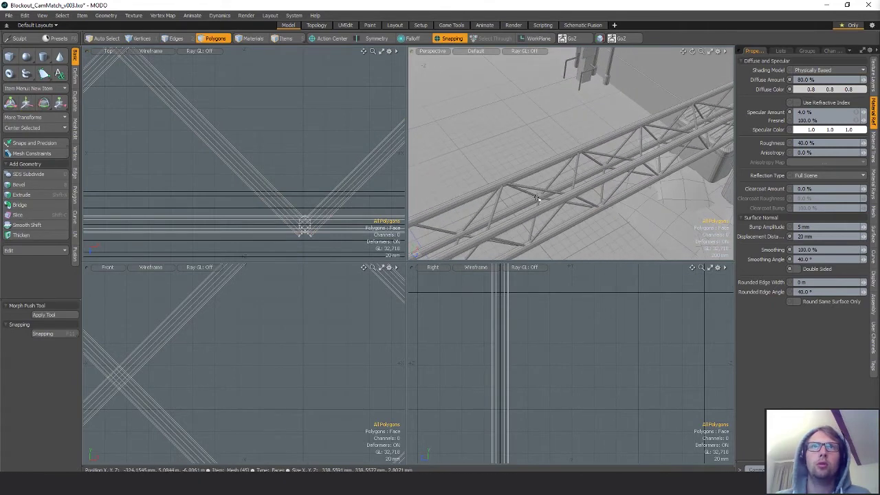
pyautogui.keyDown('alt'); pyautogui.moveTo(609, 177); pyautogui.dragTo(576, 132); pyautogui.keyUp('alt')
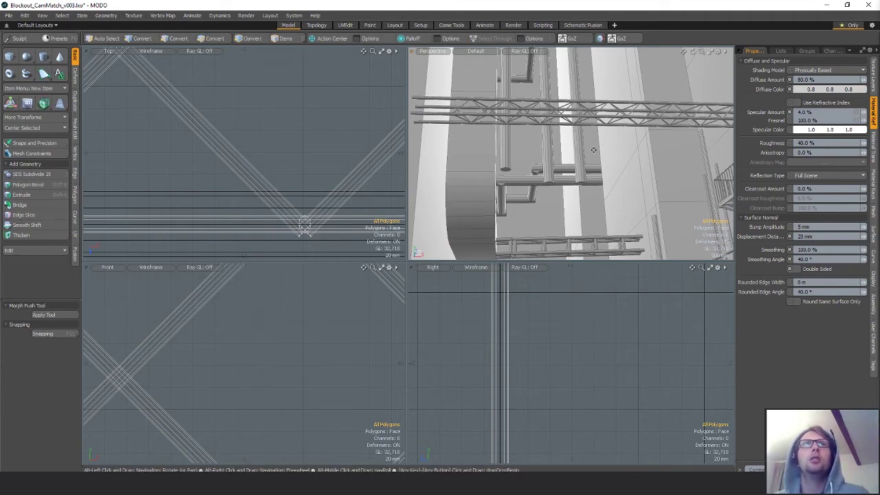
# Select and delete the single overhanging end diagonals of the upper and lower zigzags at opposite ends of the truss
pyautogui.scroll(-10, 171, 143)
pyautogui.keyDown('alt'); pyautogui.keyDown('shift'); pyautogui.moveTo(205, 157); pyautogui.dragTo(248, 165); pyautogui.keyUp('shift'); pyautogui.keyUp('alt')
pyautogui.scroll(-3, 337, 158)
pyautogui.keyDown('alt'); pyautogui.keyDown('shift'); pyautogui.moveTo(304, 156); pyautogui.dragTo(252, 158); pyautogui.keyUp('shift'); pyautogui.keyUp('alt')
pyautogui.scroll(8, 345, 154)
pyautogui.press('1')
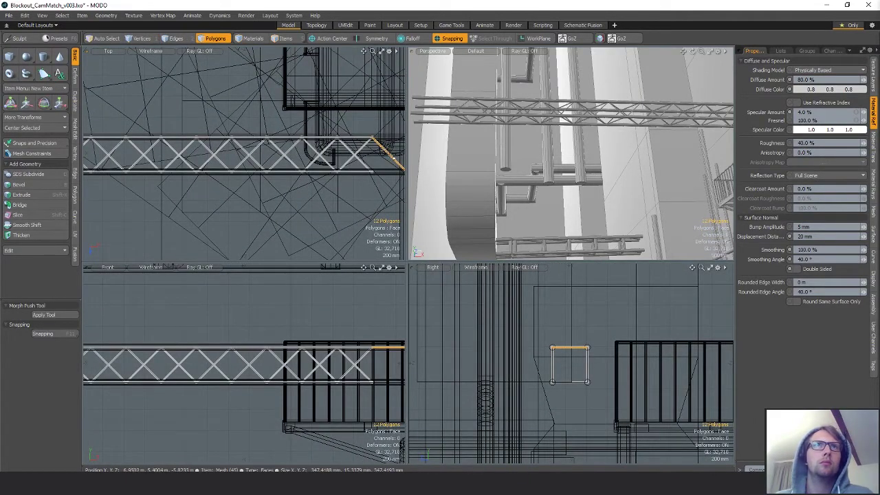
pyautogui.scroll(-4, 292, 178)
pyautogui.keyDown('alt'); pyautogui.keyDown('shift'); pyautogui.moveTo(172, 176); pyautogui.dragTo(360, 177); pyautogui.keyUp('shift'); pyautogui.keyUp('alt')
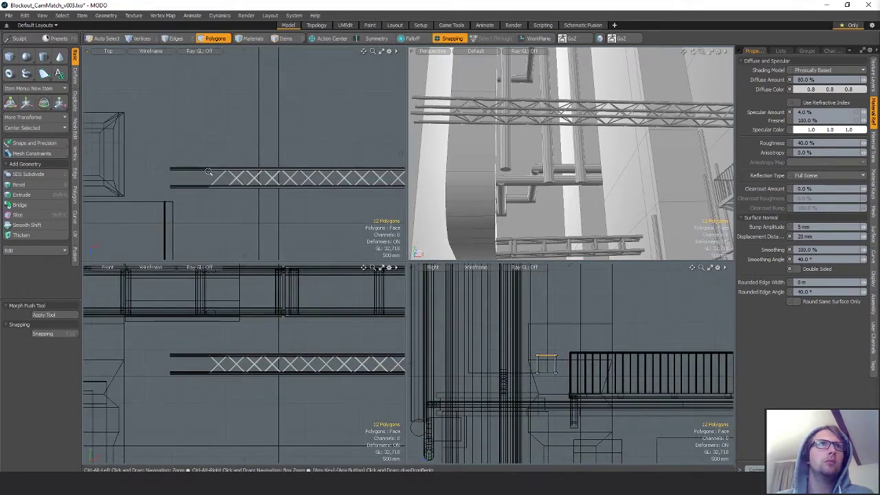
pyautogui.scroll(4, 218, 176)
pyautogui.keyDown('shift'); pyautogui.click(225, 180); pyautogui.keyUp('shift')
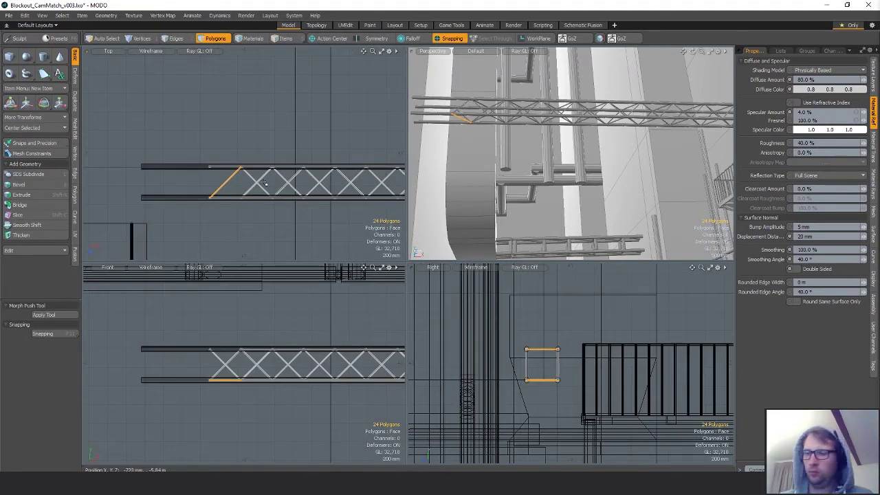
pyautogui.scroll(-2, 264, 184)
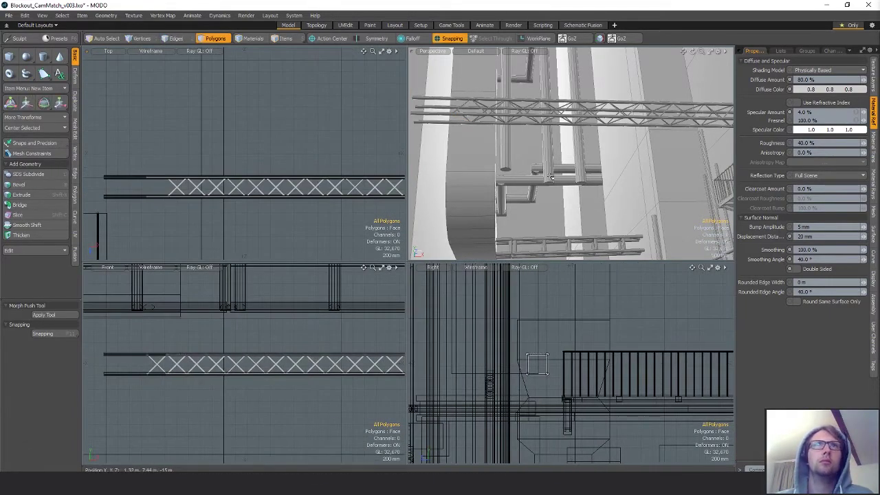
# Select and delete the leftover end diagonals on the truss's vertical sides so all four sides' bracing ends together
pyautogui.keyDown('alt'); pyautogui.moveTo(550, 177); pyautogui.dragTo(499, 164); pyautogui.keyUp('alt')
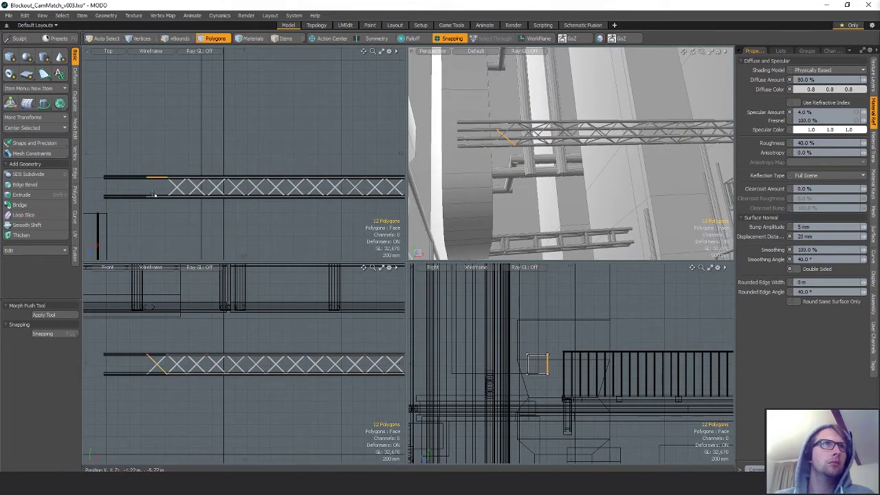
pyautogui.keyDown('alt'); pyautogui.keyDown('shift'); pyautogui.moveTo(385, 183); pyautogui.dragTo(72, 183); pyautogui.keyUp('shift'); pyautogui.keyUp('alt')
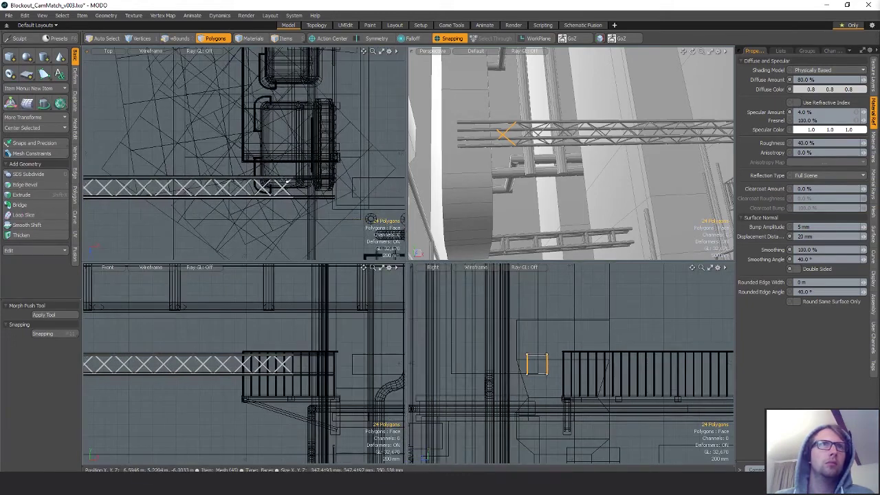
pyautogui.keyDown('alt'); pyautogui.moveTo(613, 129); pyautogui.dragTo(687, 180); pyautogui.keyUp('alt')
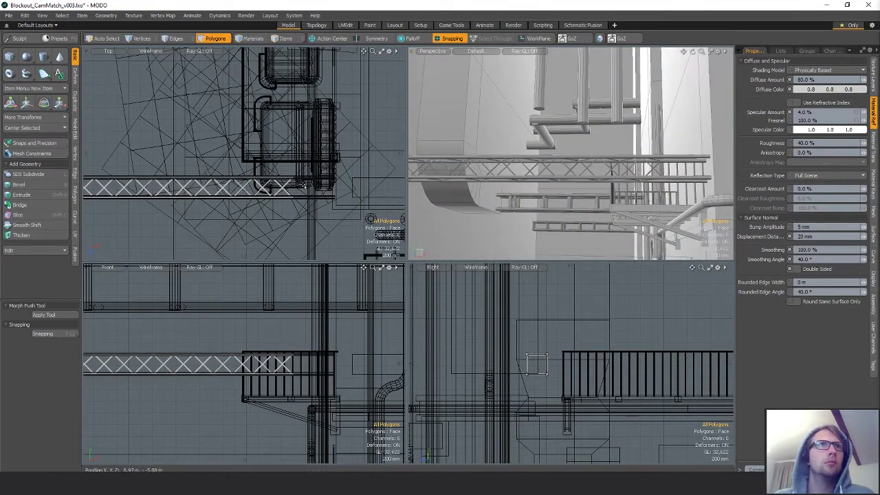
# Duplicate the last two bays of bracing at the platform end and move the copy 574.7368 mm in X along the bare tubes
pyautogui.keyDown('ctrl'); pyautogui.keyDown('alt'); pyautogui.moveTo(302, 184); pyautogui.dragTo(345, 167); pyautogui.keyUp('alt'); pyautogui.keyUp('ctrl')
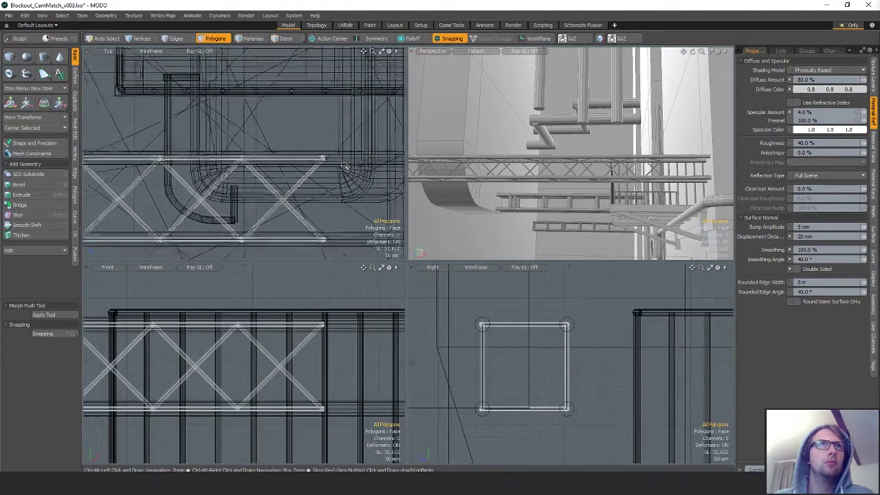
pyautogui.scroll(-5, 345, 167)
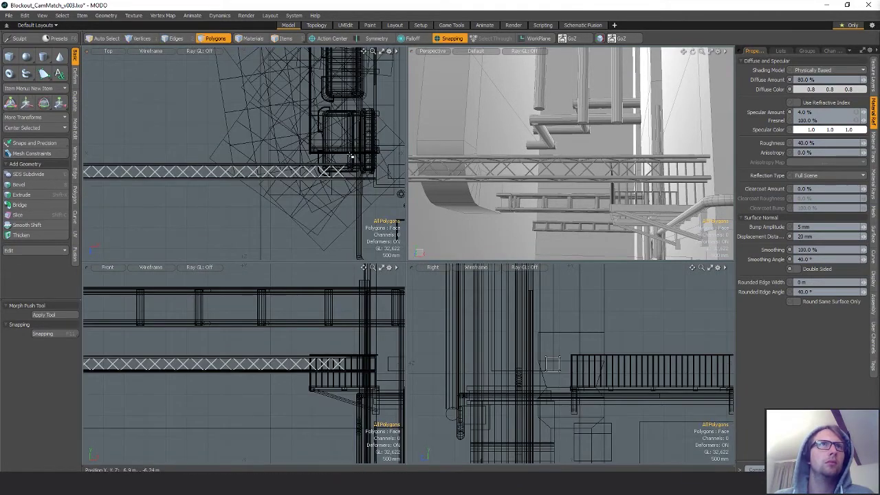
pyautogui.scroll(3, 346, 165)
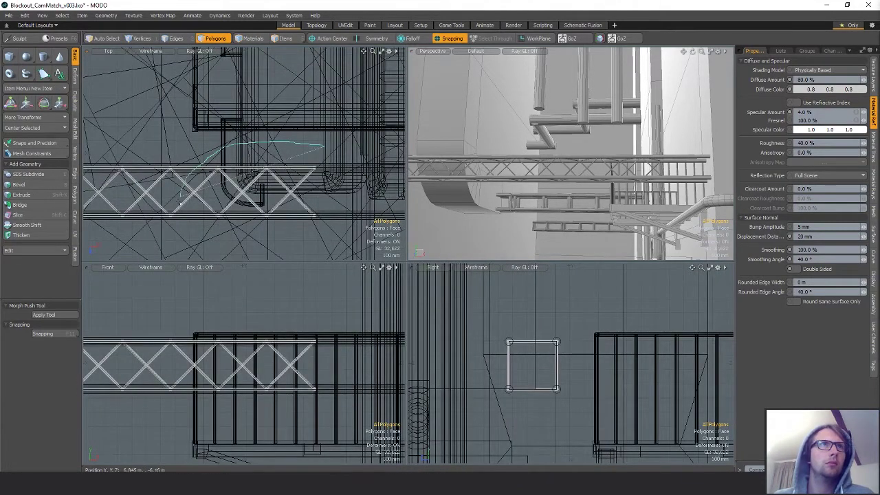
pyautogui.keyDown('alt'); pyautogui.keyDown('shift'); pyautogui.moveTo(323, 196); pyautogui.dragTo(292, 196); pyautogui.keyUp('shift'); pyautogui.keyUp('alt')
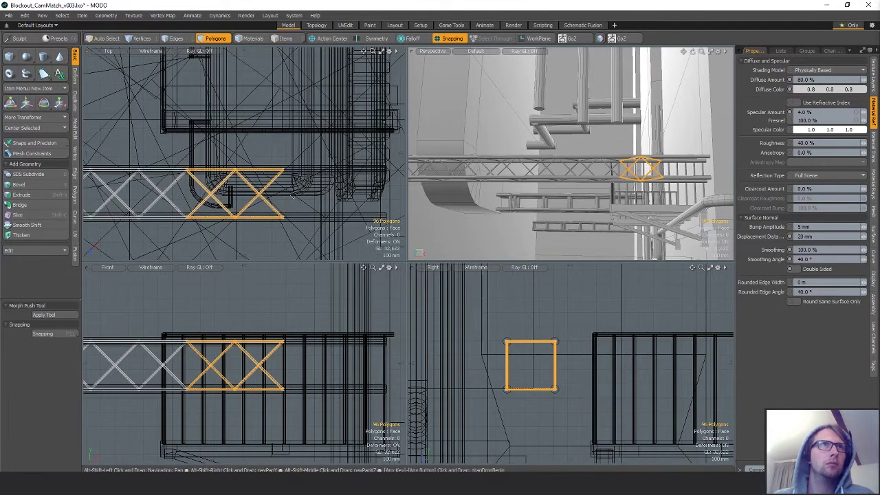
pyautogui.press('w')
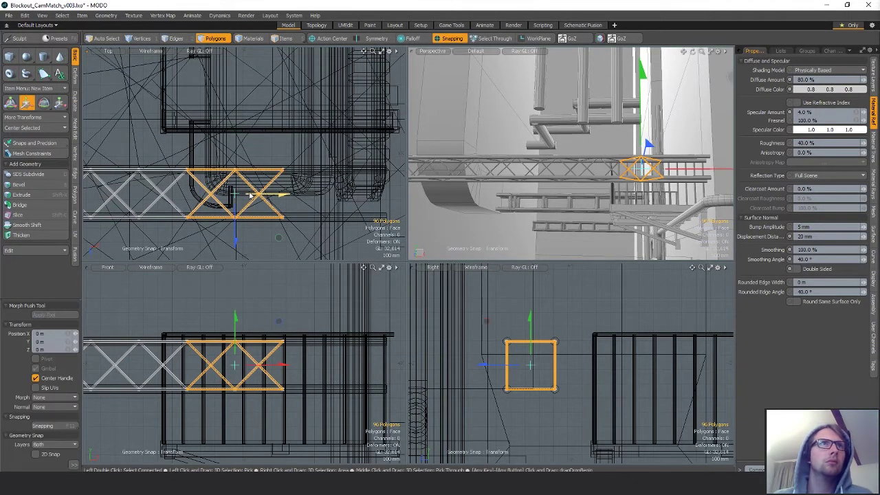
pyautogui.moveTo(283, 195); pyautogui.dragTo(367, 195)
# Slide the duplicated two bays along X until their first joints meet the last joints of the existing bracing
pyautogui.scroll(6, 284, 216)
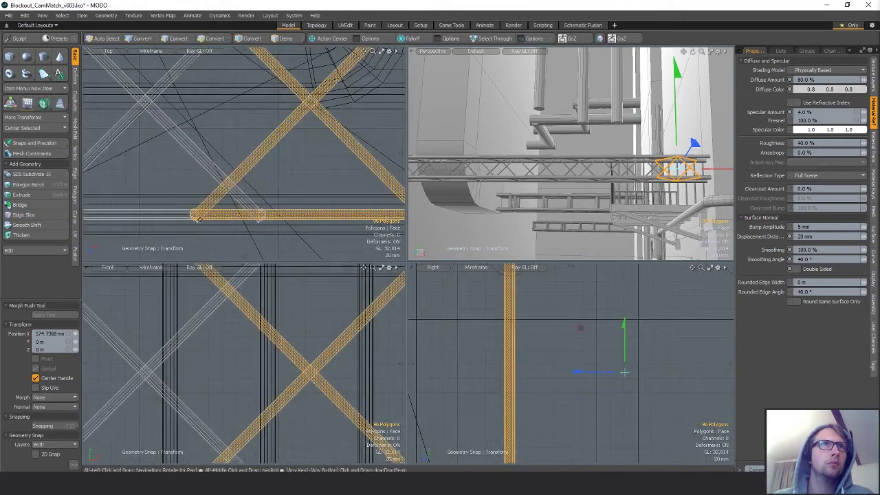
pyautogui.moveTo(168, 220); pyautogui.dragTo(167, 221)
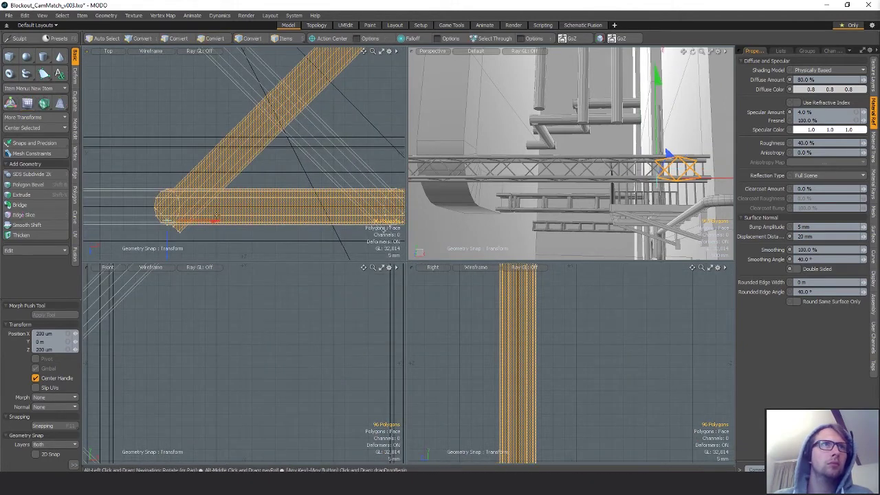
pyautogui.hotkey('ctrl', 'z')
pyautogui.keyDown('alt'); pyautogui.keyDown('shift'); pyautogui.moveTo(246, 218); pyautogui.dragTo(199, 219); pyautogui.keyUp('shift'); pyautogui.keyUp('alt')
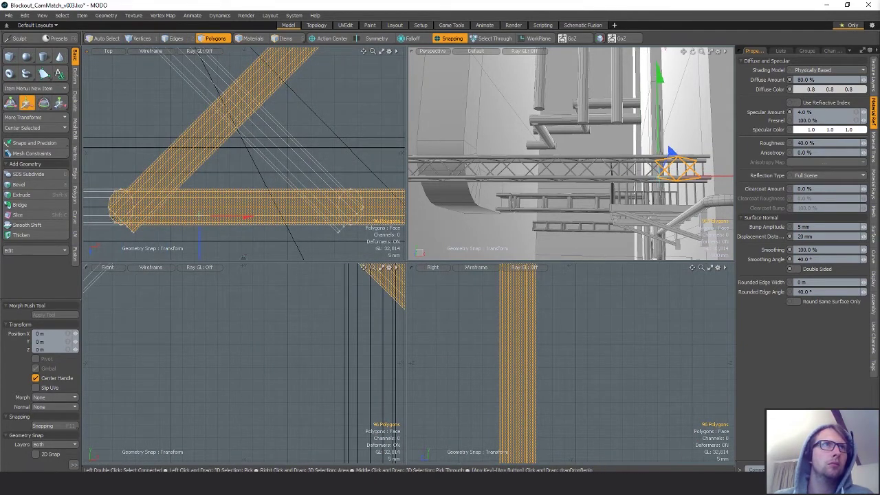
pyautogui.moveTo(151, 222); pyautogui.dragTo(283, 190)
pyautogui.keyDown('ctrl'); pyautogui.keyDown('alt'); pyautogui.moveTo(283, 191); pyautogui.dragTo(180, 184); pyautogui.keyUp('alt'); pyautogui.keyUp('ctrl')
pyautogui.keyDown('alt'); pyautogui.keyDown('shift'); pyautogui.moveTo(180, 184); pyautogui.dragTo(302, 180); pyautogui.keyUp('shift'); pyautogui.keyUp('alt')
pyautogui.keyDown('alt'); pyautogui.keyDown('shift'); pyautogui.moveTo(109, 179); pyautogui.dragTo(248, 162); pyautogui.keyUp('shift'); pyautogui.keyUp('alt')
pyautogui.press('space')
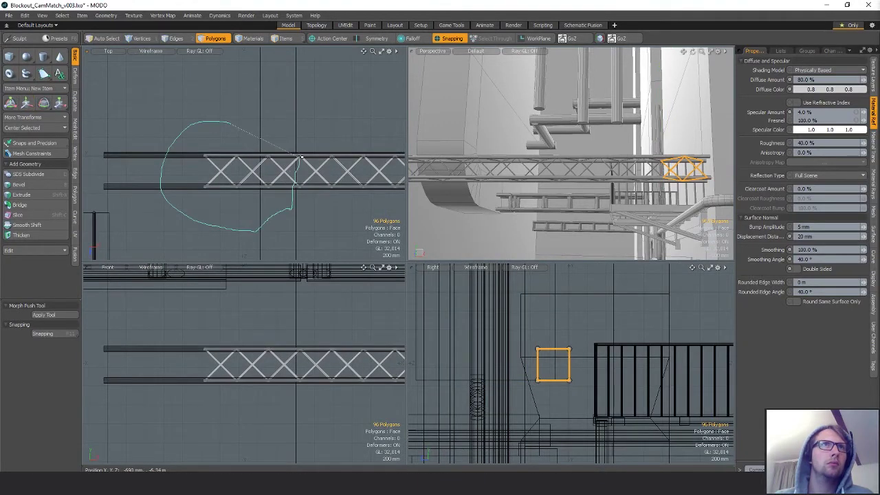
# Select the three bays at the truss's far end, duplicate them and move the copy in negative X over the remaining bare tubes
pyautogui.keyDown('shift'); pyautogui.doubleClick(283, 189); pyautogui.keyUp('shift')
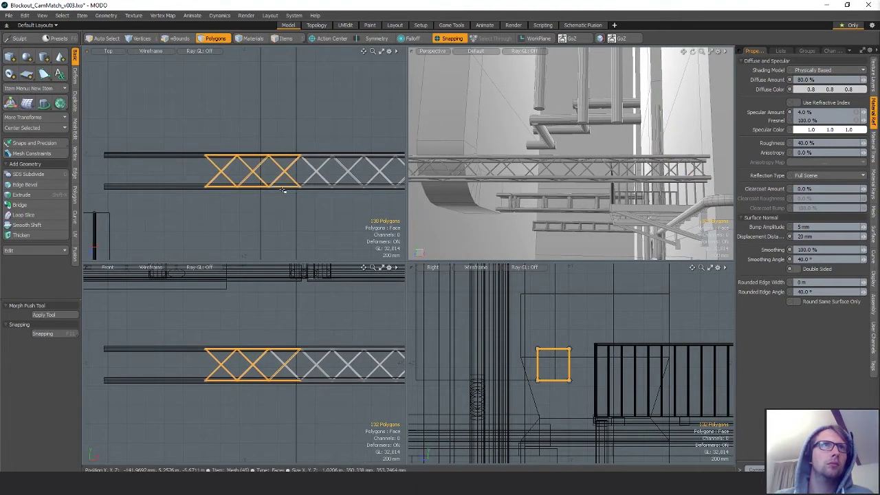
pyautogui.keyDown('alt'); pyautogui.keyDown('shift'); pyautogui.moveTo(263, 196); pyautogui.dragTo(290, 203); pyautogui.keyUp('shift'); pyautogui.keyUp('alt')
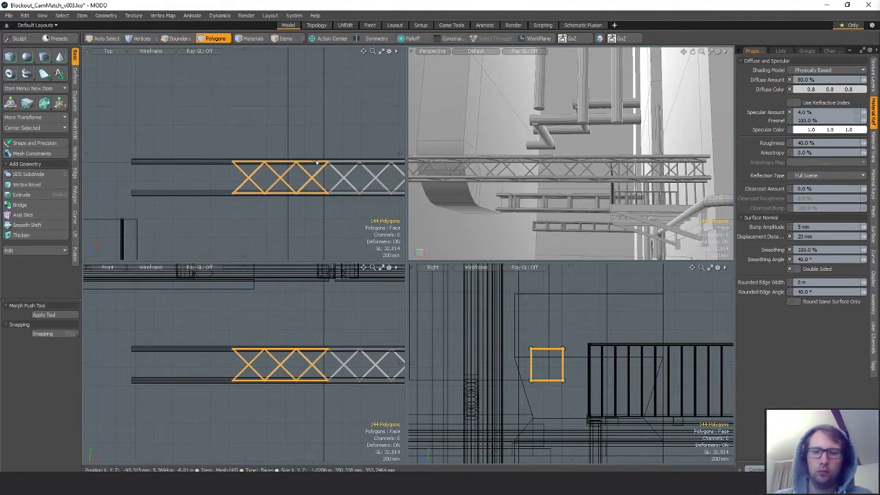
pyautogui.press('w')
pyautogui.moveTo(217, 179); pyautogui.dragTo(332, 159)
pyautogui.keyDown('alt'); pyautogui.keyDown('shift'); pyautogui.moveTo(254, 169); pyautogui.dragTo(205, 175); pyautogui.keyUp('shift'); pyautogui.keyUp('alt')
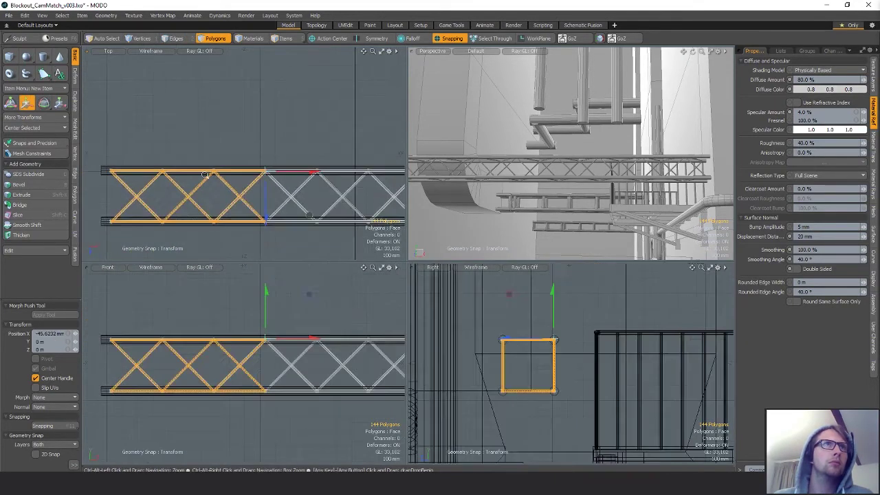
# Finish moving the three duplicated bays, deselect them and check the full-length truss within the whole alley scene
pyautogui.press('space')
pyautogui.click(222, 142)
pyautogui.keyDown('ctrl'); pyautogui.keyDown('alt'); pyautogui.moveTo(347, 172); pyautogui.dragTo(328, 181); pyautogui.keyUp('alt'); pyautogui.keyUp('ctrl')
pyautogui.keyDown('ctrl'); pyautogui.keyDown('alt'); pyautogui.moveTo(584, 165); pyautogui.dragTo(565, 195); pyautogui.keyUp('alt'); pyautogui.keyUp('ctrl')
pyautogui.keyDown('alt'); pyautogui.moveTo(564, 195); pyautogui.dragTo(617, 162, button='right'); pyautogui.keyUp('alt')
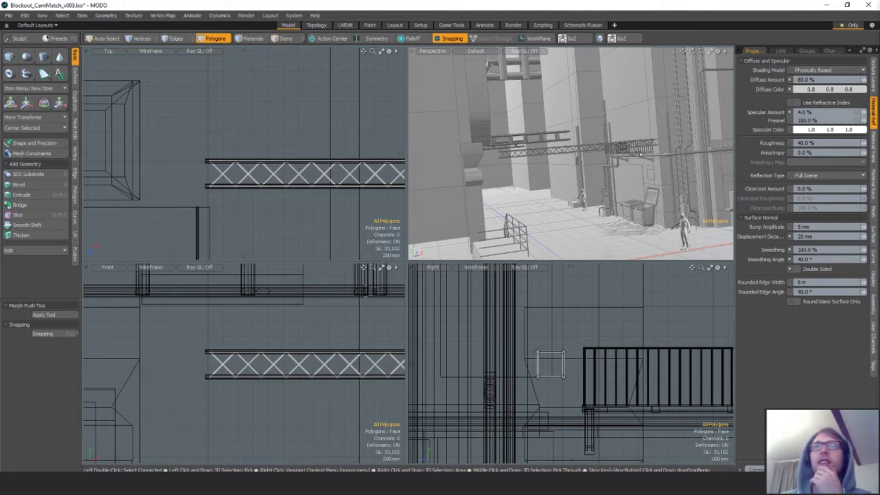
# Switch to File Explorer and go to the Stairway_To_Heaven folder in the Modo projects directory
pyautogui.click(234, 484)
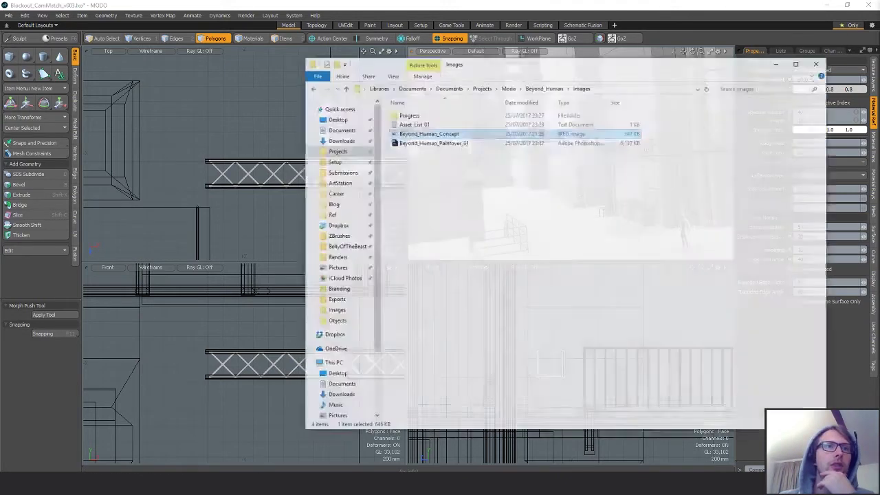
pyautogui.moveTo(462, 221); pyautogui.dragTo(483, 196)
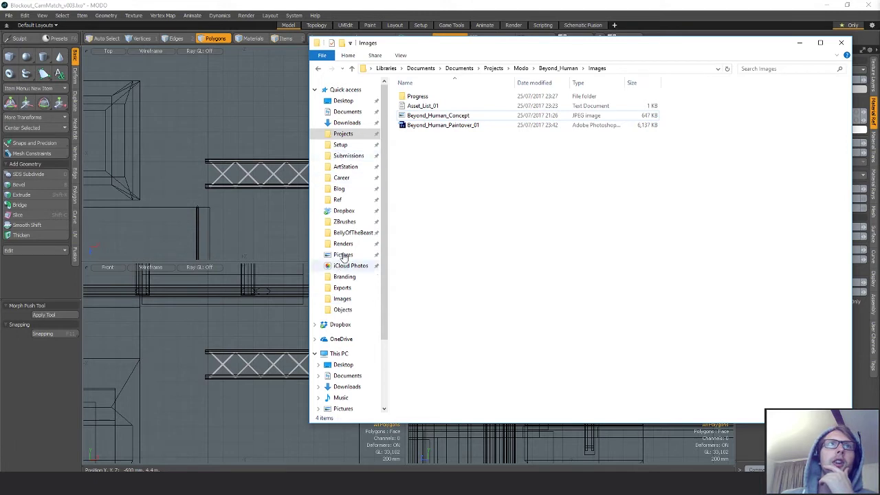
pyautogui.click(343, 133)
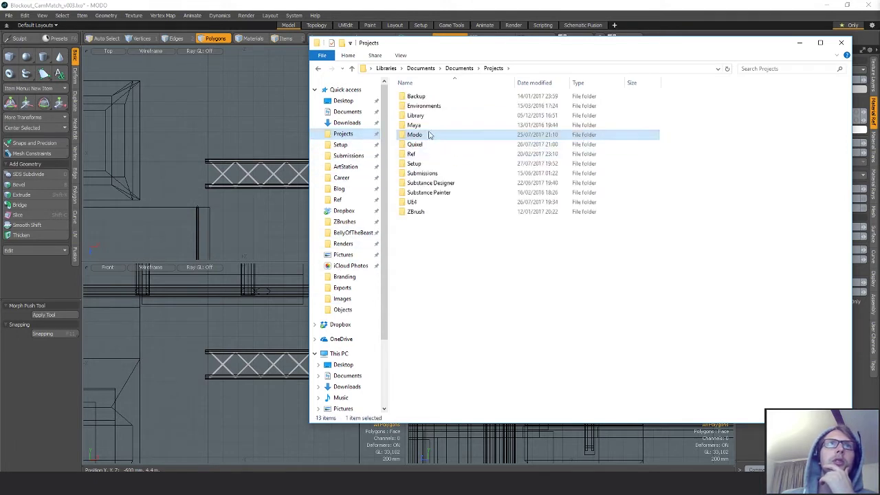
pyautogui.click(416, 134)
pyautogui.doubleClick(415, 134)
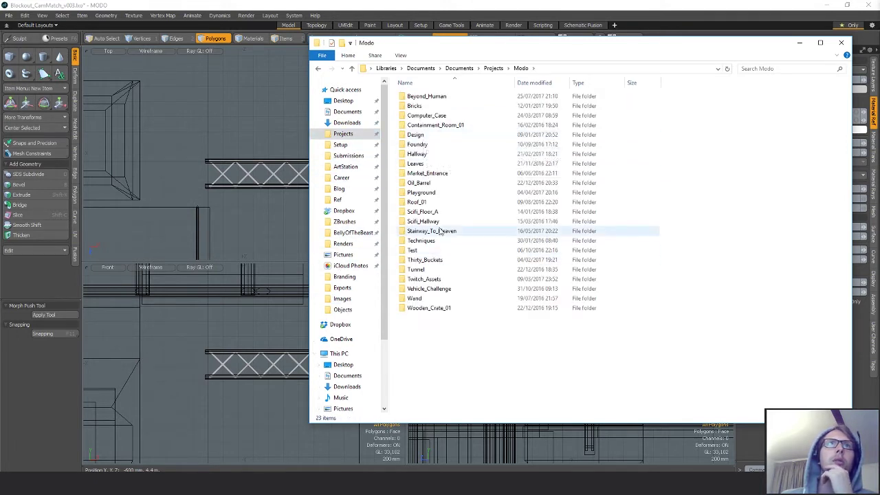
pyautogui.doubleClick(418, 100)
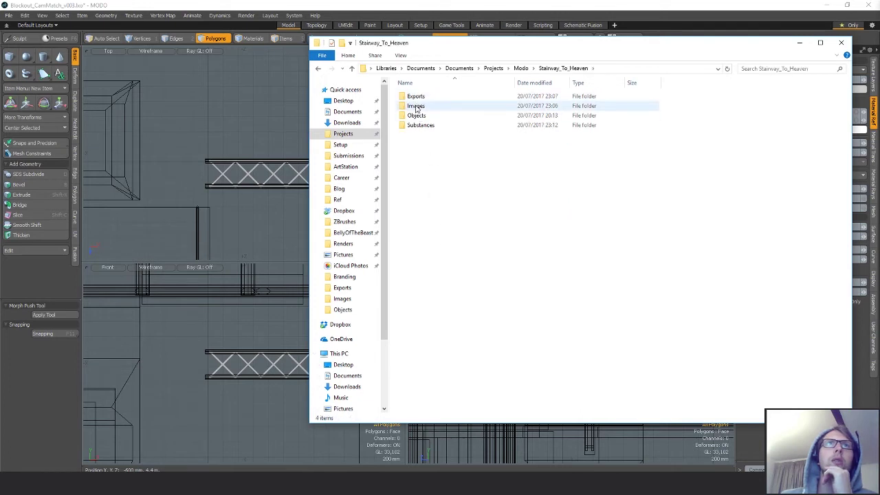
# Open the Stairway_13a image from the project's Images\Progress folder
pyautogui.doubleClick(413, 105)
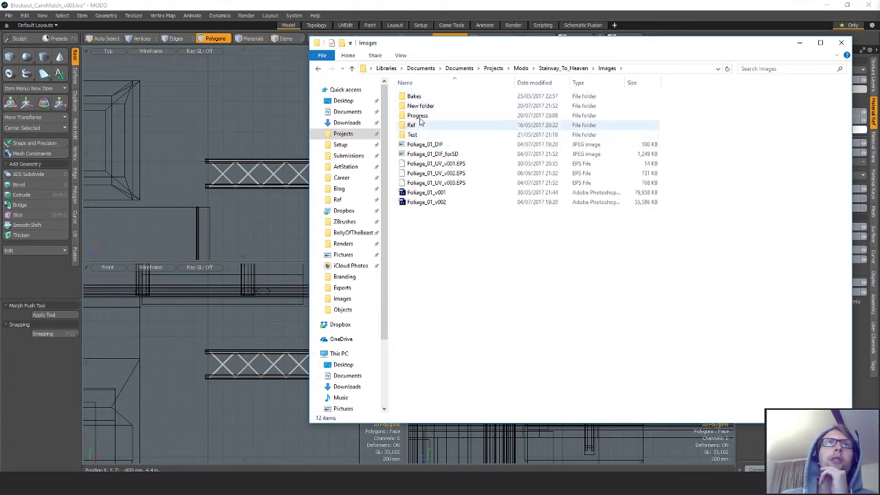
pyautogui.click(420, 116)
pyautogui.doubleClick(419, 116)
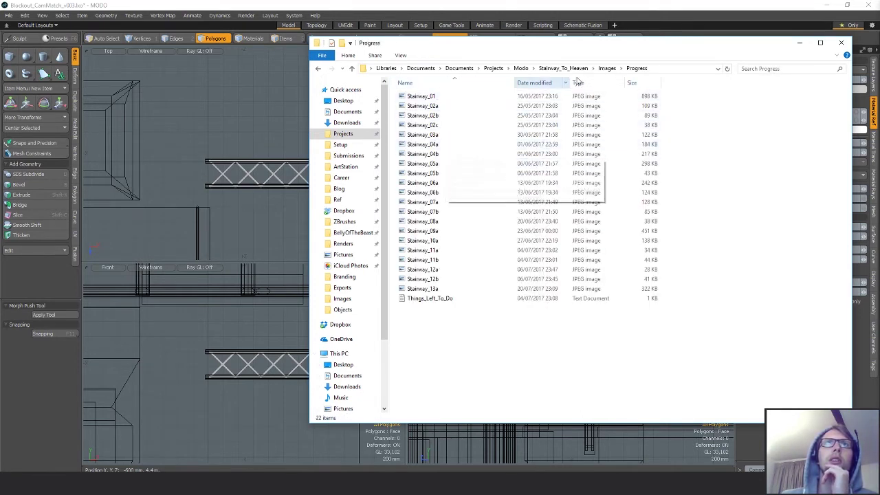
pyautogui.click(429, 289)
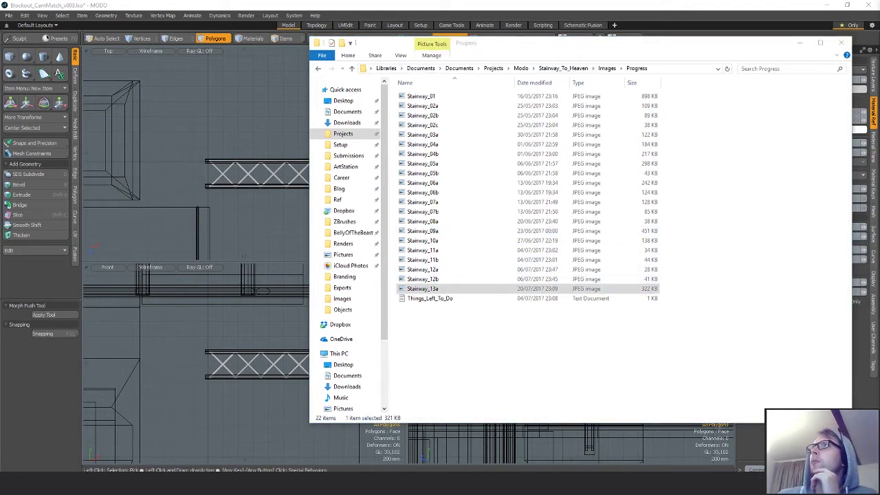
# Arrange the Stairway_13a and Stairway_10a progress images side by side and close the file browser window
pyautogui.moveTo(879, 93); pyautogui.dragTo(346, 86)
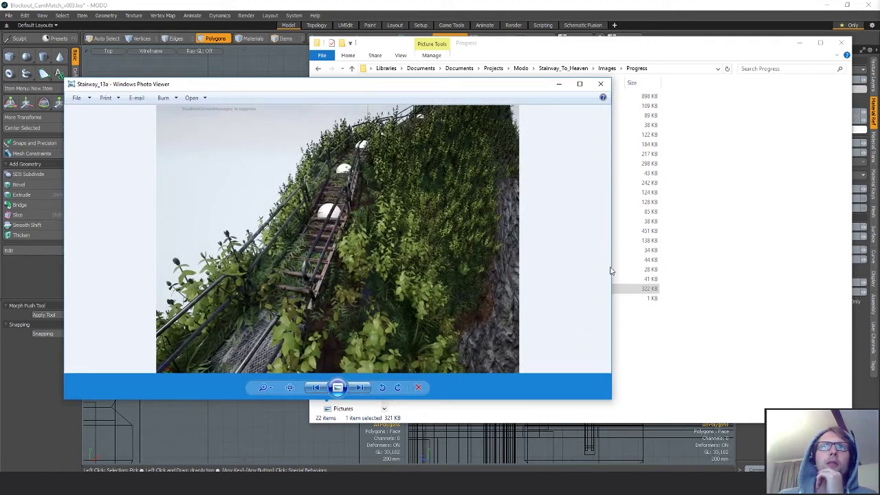
pyautogui.moveTo(612, 269); pyautogui.dragTo(331, 260)
pyautogui.click(422, 278)
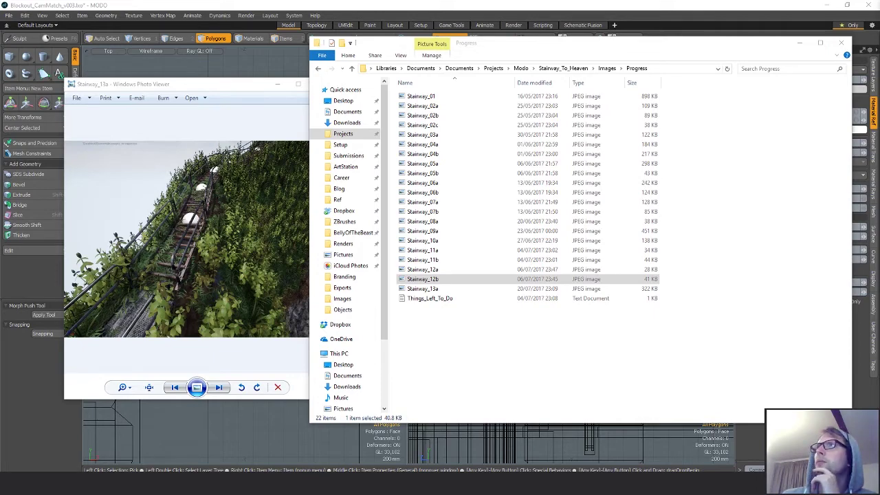
pyautogui.moveTo(598, 44); pyautogui.dragTo(433, 81)
pyautogui.click(841, 44)
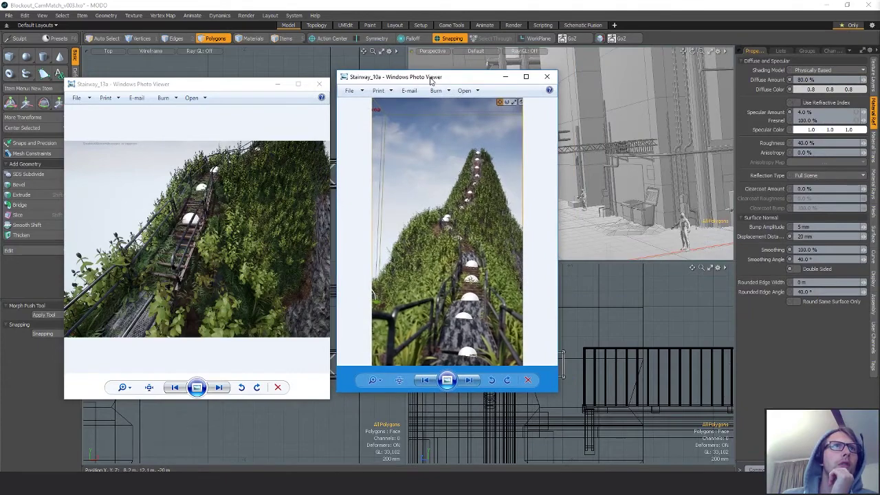
# Examine the stairs, railings and overgrown hillside in the two stairway images, and close both image windows
pyautogui.scroll(2, 287, 234)
pyautogui.moveTo(220, 212); pyautogui.dragTo(246, 214)
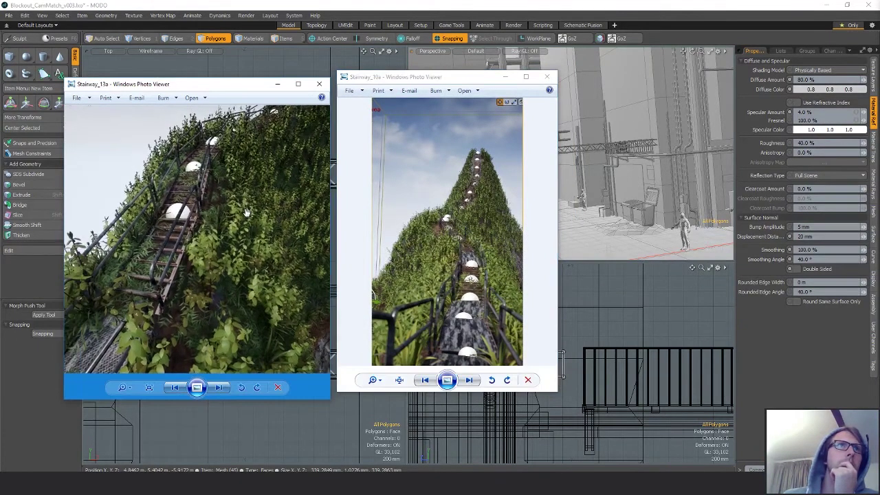
pyautogui.scroll(2, 212, 211)
pyautogui.scroll(-5, 213, 210)
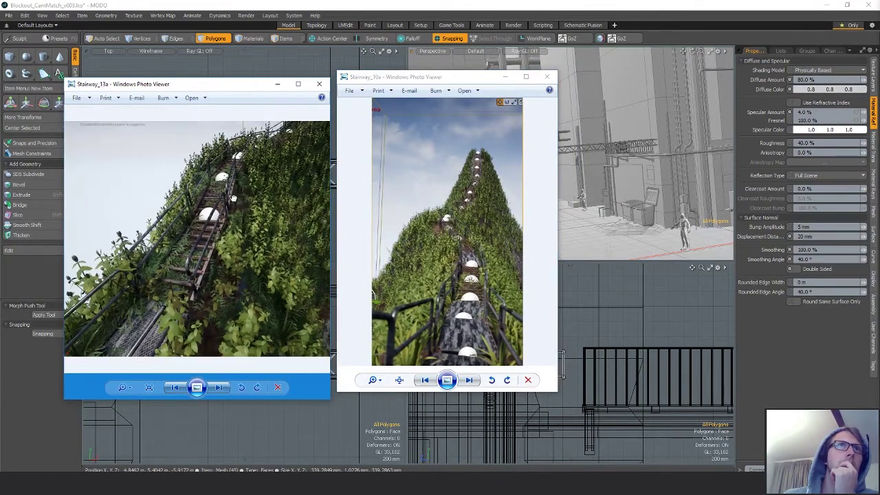
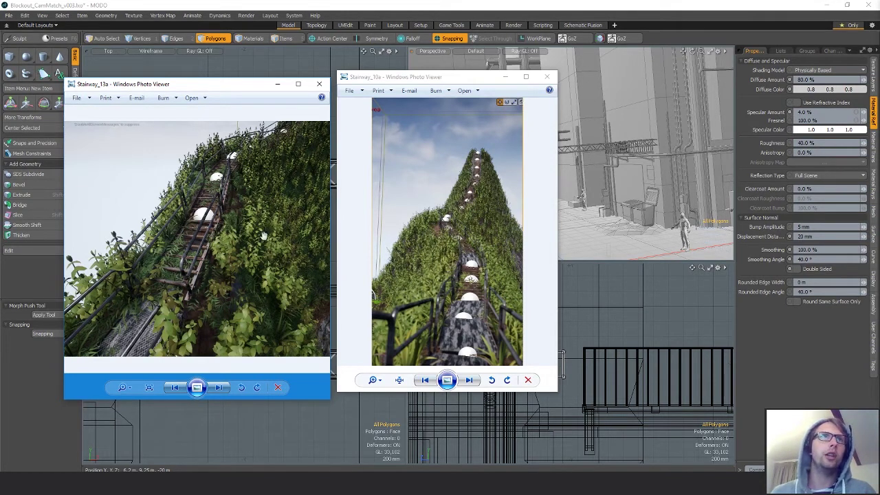
pyautogui.moveTo(175, 269); pyautogui.dragTo(176, 269)
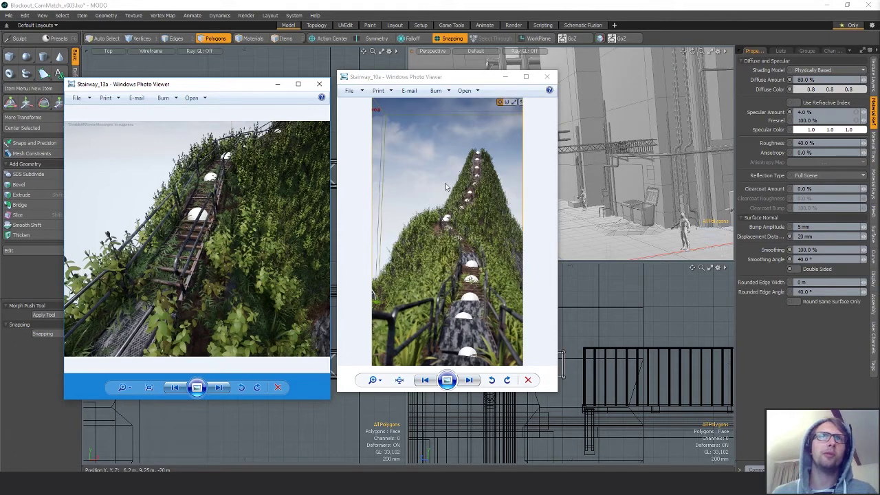
pyautogui.click(452, 280)
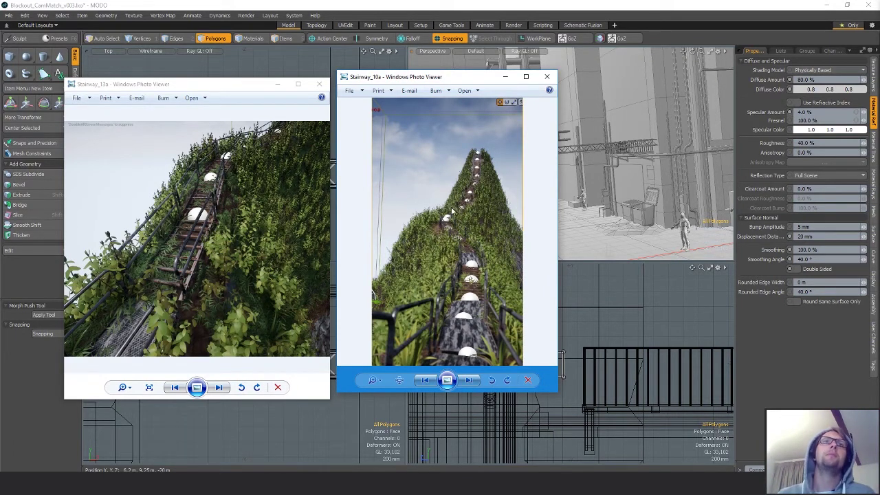
pyautogui.scroll(1, 451, 215)
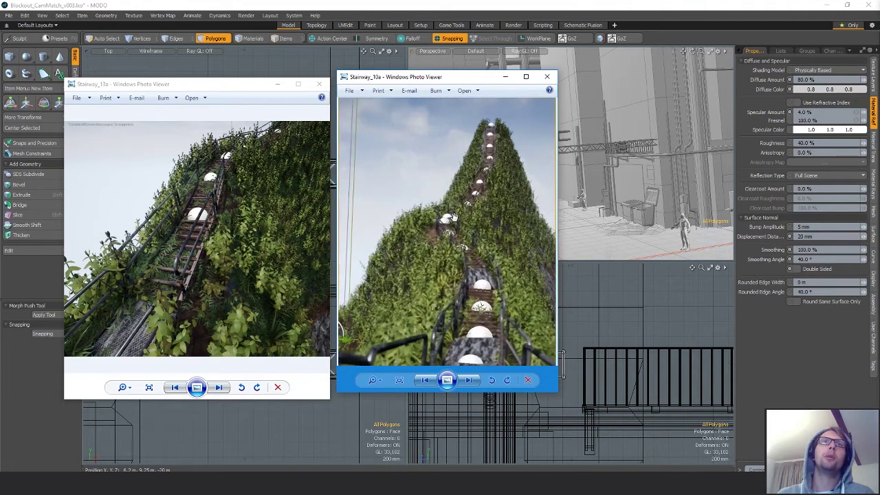
pyautogui.scroll(-1, 455, 210)
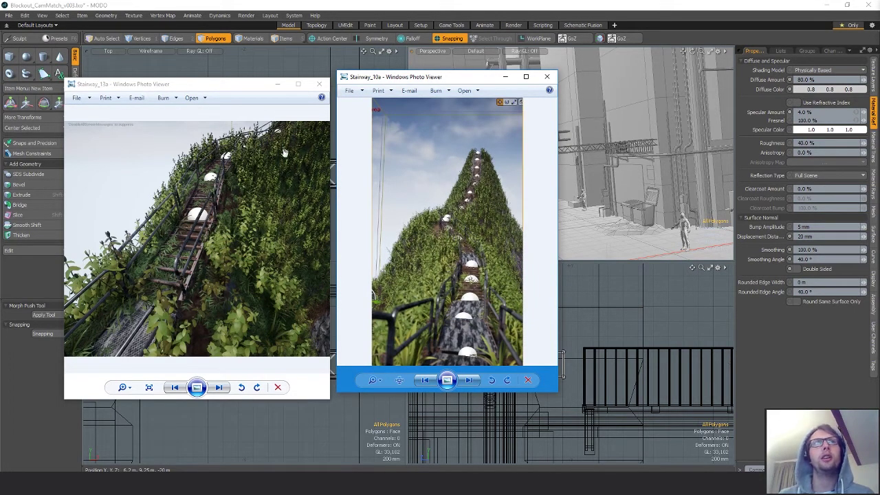
pyautogui.click(547, 76)
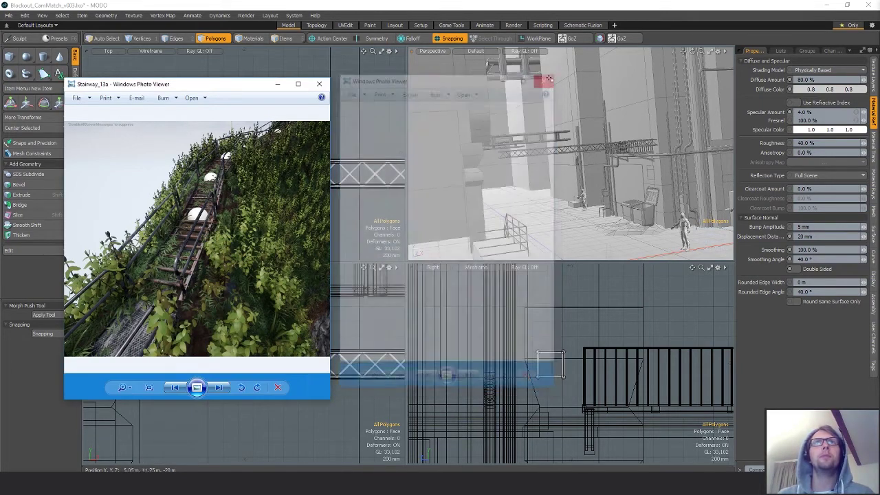
pyautogui.click(319, 85)
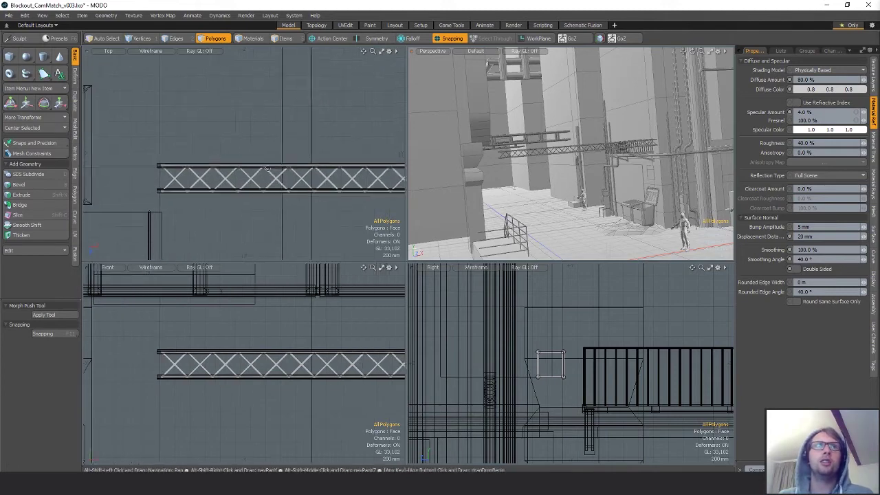
# Transfer the truss's diagonal braces into the mesh of its long tubes and delete the leftover segment beyond the truss's end
pyautogui.moveTo(307, 175)
pyautogui.keyDown('alt'); pyautogui.mouseDown()
pyautogui.moveTo(367, 169)
pyautogui.moveTo(202, 159)
pyautogui.mouseUp(); pyautogui.keyUp('alt')
pyautogui.moveTo(180, 129)
pyautogui.mouseDown(button='right')
pyautogui.moveTo(304, 222)
pyautogui.moveTo(363, 116)
pyautogui.mouseUp(button='right')
pyautogui.keyDown('alt'); pyautogui.moveTo(323, 135); pyautogui.dragTo(330, 152); pyautogui.keyUp('alt')
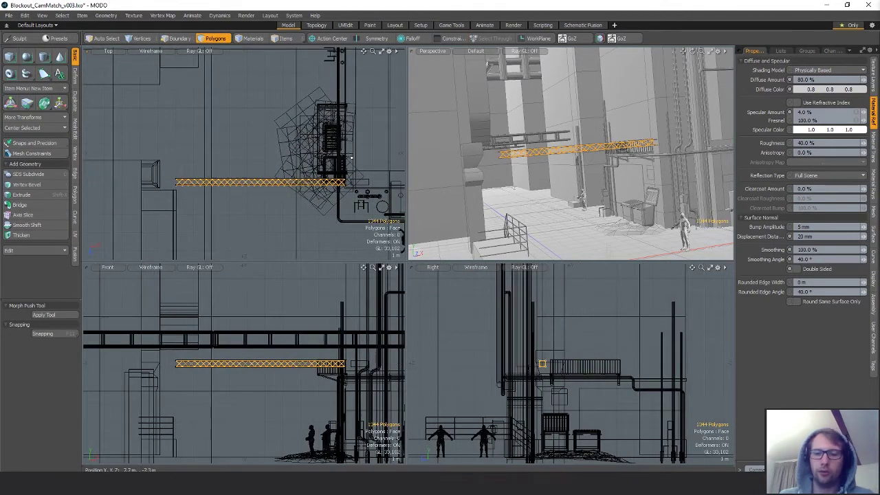
pyautogui.hotkey('ctrl', 'x')
pyautogui.press('5')
pyautogui.click(241, 180)
pyautogui.press('3')
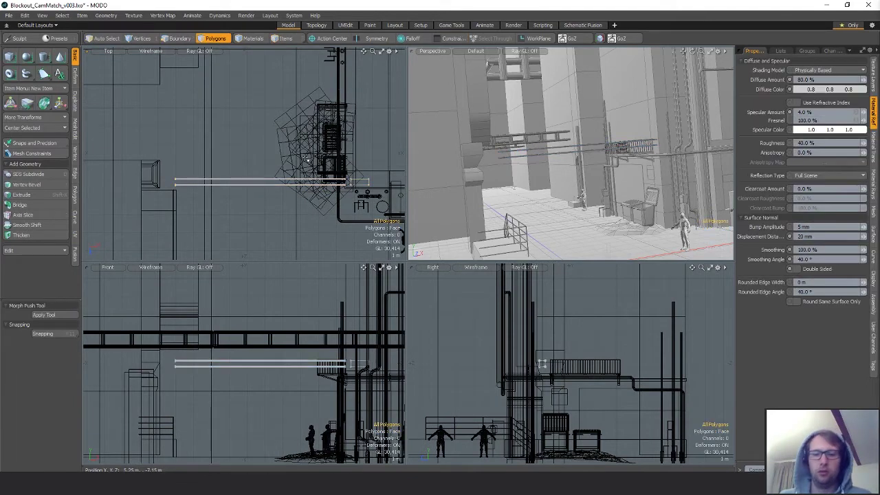
pyautogui.hotkey('ctrl', 'v')
pyautogui.keyDown('alt'); pyautogui.keyDown('shift'); pyautogui.moveTo(267, 215); pyautogui.dragTo(247, 204); pyautogui.keyUp('shift'); pyautogui.keyUp('alt')
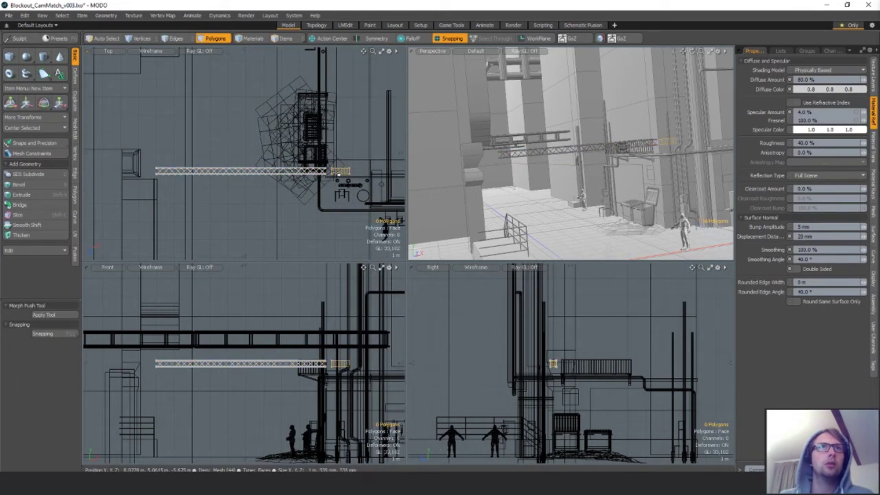
pyautogui.press('Delete')
# Duplicate the last diagonal brace on the truss's front side and rotate the copy upright
pyautogui.keyDown('alt'); pyautogui.moveTo(557, 148); pyautogui.dragTo(622, 114); pyautogui.keyUp('alt')
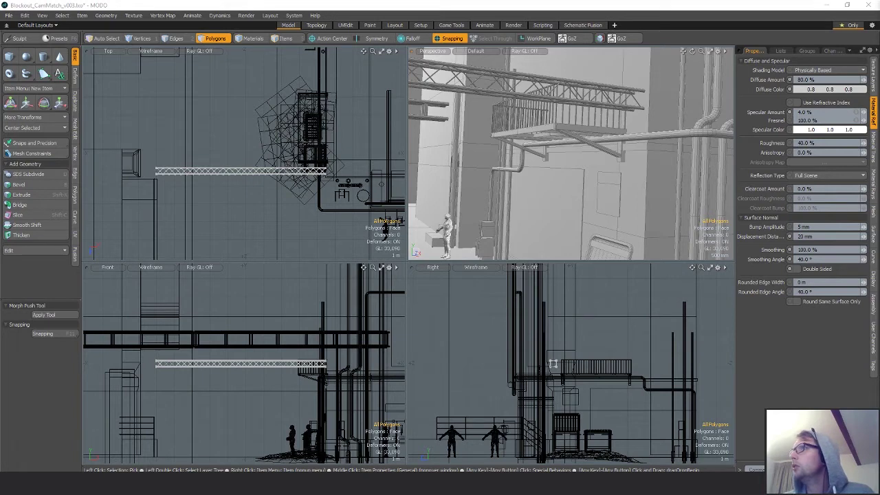
pyautogui.keyDown('alt'); pyautogui.moveTo(591, 159); pyautogui.dragTo(622, 130); pyautogui.keyUp('alt')
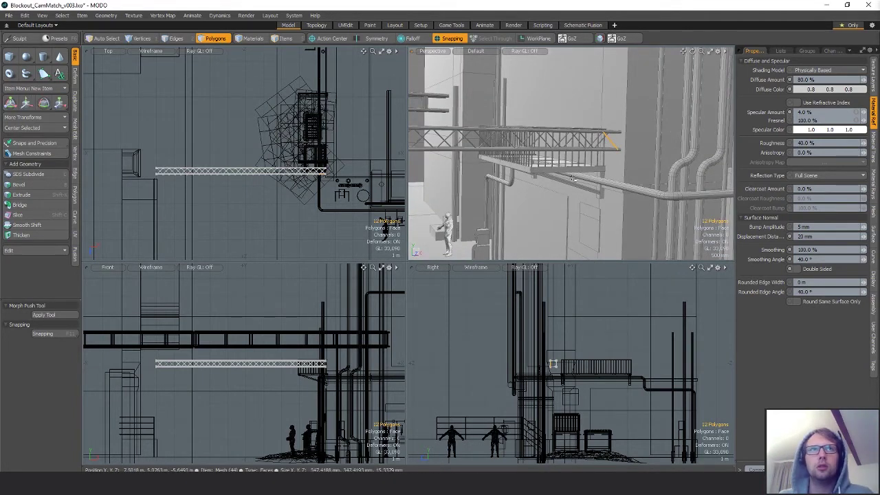
pyautogui.scroll(5, 349, 175)
pyautogui.scroll(4, 302, 359)
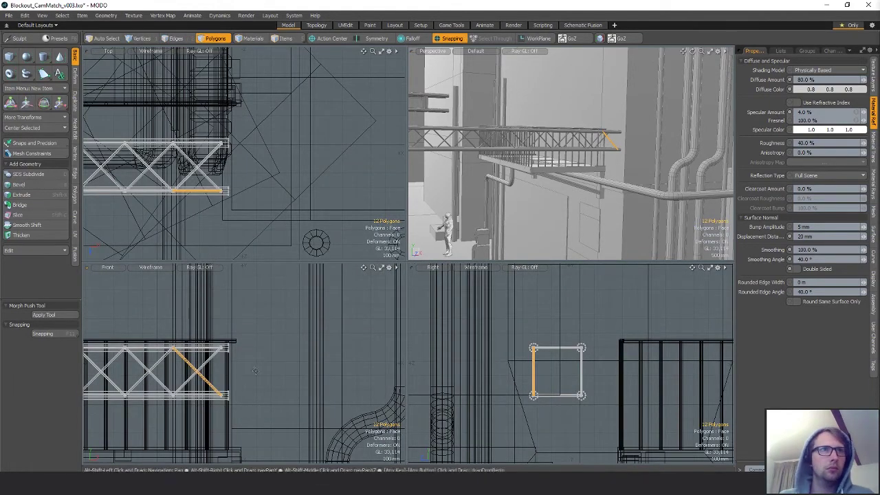
pyautogui.press('e')
pyautogui.keyDown('alt'); pyautogui.keyDown('shift'); pyautogui.moveTo(205, 322); pyautogui.dragTo(313, 339); pyautogui.keyUp('shift'); pyautogui.keyUp('alt')
# Move the upright brace 178 mm along X and fine-tune it by -9.7137 mm, centring it on the truss's end joint
pyautogui.press('w')
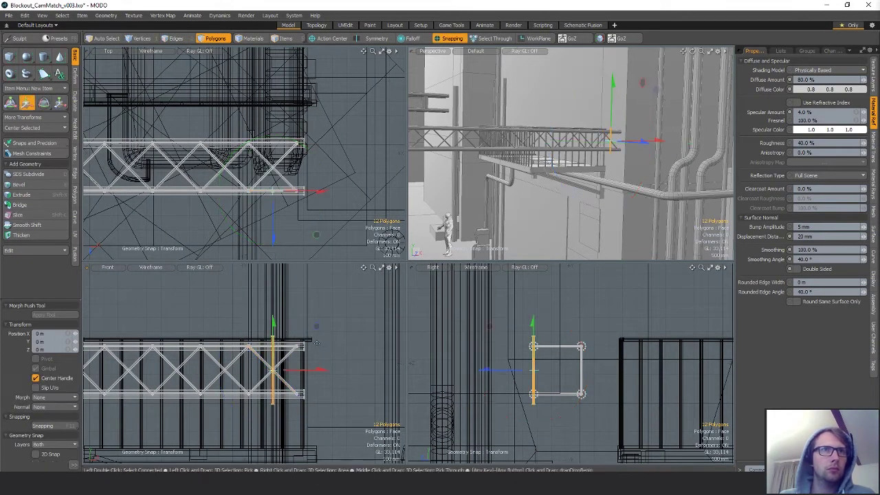
pyautogui.keyDown('ctrl'); pyautogui.keyDown('alt'); pyautogui.moveTo(268, 377); pyautogui.dragTo(356, 376); pyautogui.keyUp('alt'); pyautogui.keyUp('ctrl')
pyautogui.moveTo(321, 350); pyautogui.dragTo(371, 417)
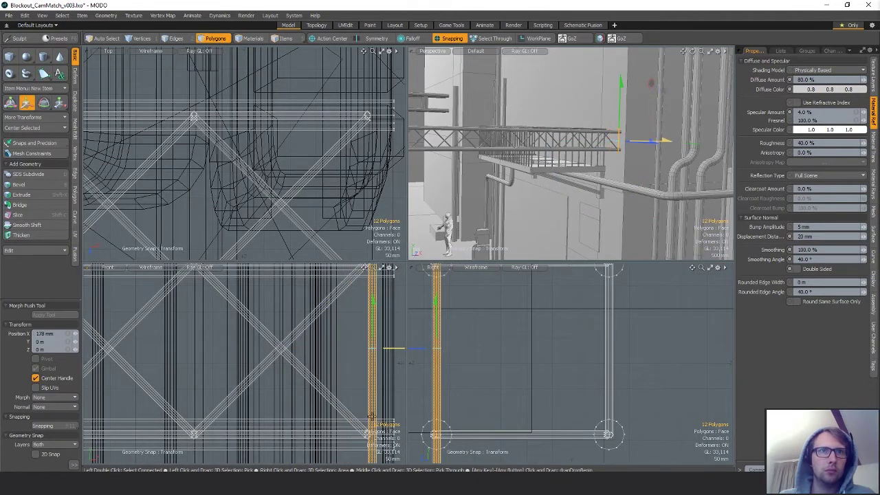
pyautogui.keyDown('alt'); pyautogui.keyDown('shift'); pyautogui.moveTo(366, 267); pyautogui.dragTo(316, 382); pyautogui.keyUp('shift'); pyautogui.keyUp('alt')
pyautogui.scroll(5, 311, 302)
pyautogui.moveTo(364, 281); pyautogui.dragTo(313, 394)
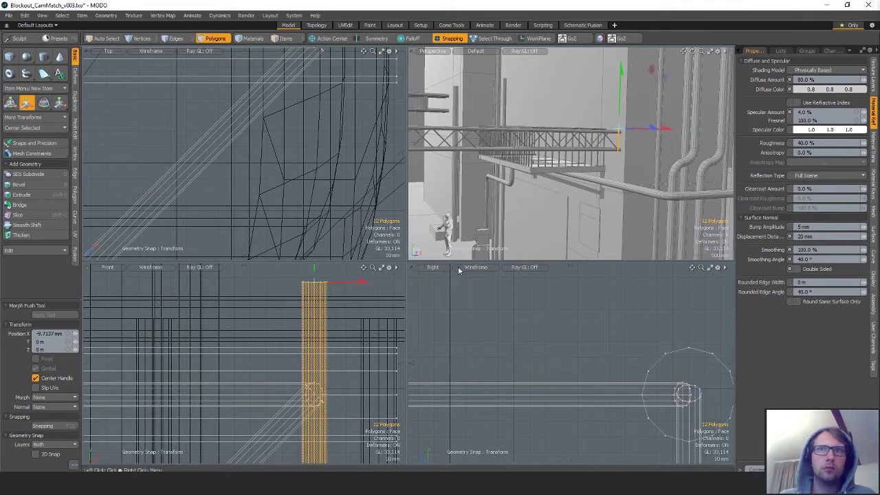
# Lower the upright brace's top end vertices by about 69.7 mm to the centre of the upper joint
pyautogui.hotkey('shift', 'a')
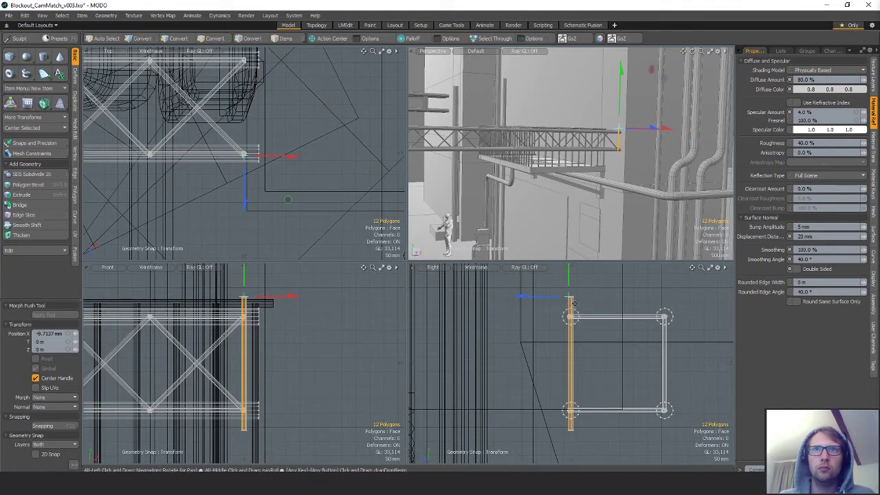
pyautogui.scroll(3, 574, 303)
pyautogui.press('space')
pyautogui.press('1')
pyautogui.moveTo(564, 279); pyautogui.dragTo(547, 283, button='right')
pyautogui.press('w')
pyautogui.keyDown('alt'); pyautogui.keyDown('shift'); pyautogui.moveTo(569, 293); pyautogui.dragTo(565, 376); pyautogui.keyUp('shift'); pyautogui.keyUp('alt')
pyautogui.scroll(3, 561, 307)
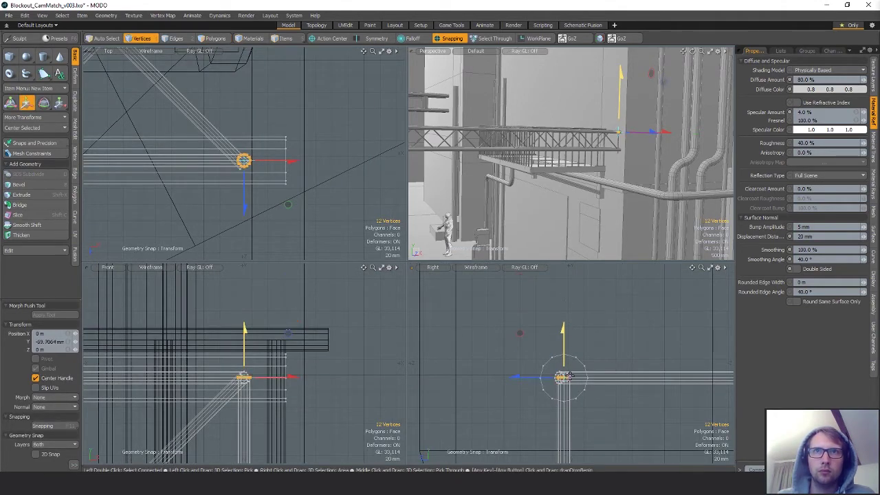
pyautogui.hotkey('shift', 'a')
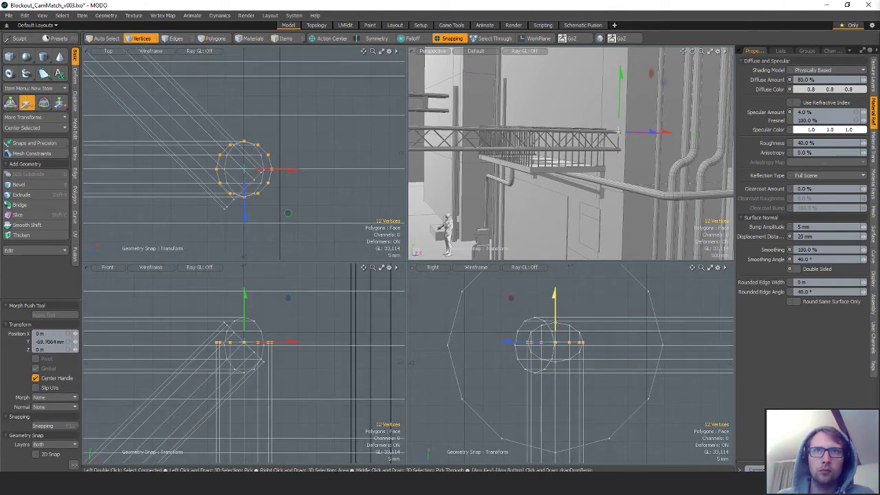
# Raise the upright brace's bottom end vertices by about 70.5 mm to the centre of the lower joint
pyautogui.scroll(-5, 519, 346)
pyautogui.moveTo(632, 443)
pyautogui.keyDown('alt'); pyautogui.keyDown('shift'); pyautogui.mouseDown()
pyautogui.moveTo(586, 374)
pyautogui.moveTo(630, 352)
pyautogui.mouseUp(); pyautogui.keyUp('shift'); pyautogui.keyUp('alt')
pyautogui.scroll(4, 574, 377)
pyautogui.press('space')
pyautogui.moveTo(586, 322)
pyautogui.mouseDown(button='right')
pyautogui.moveTo(579, 364)
pyautogui.moveTo(585, 337)
pyautogui.mouseUp(button='right')
pyautogui.hotkey('shift', 'a')
pyautogui.press('w')
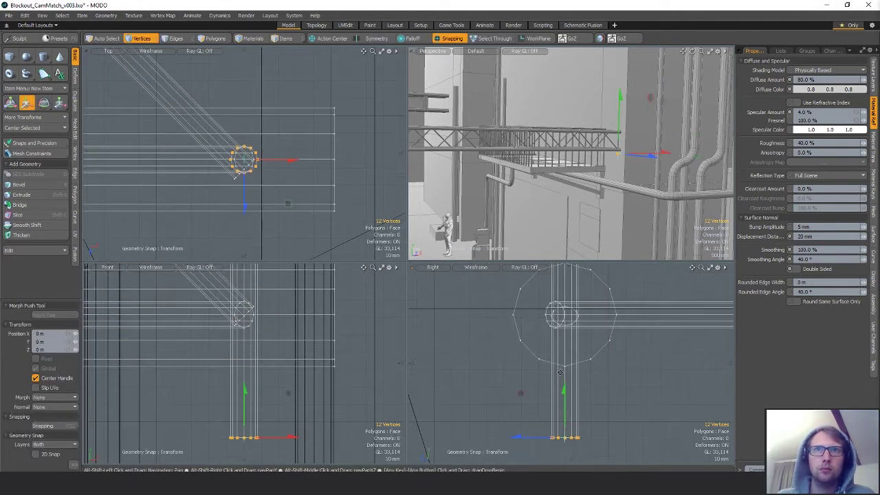
pyautogui.moveTo(540, 354); pyautogui.dragTo(536, 314)
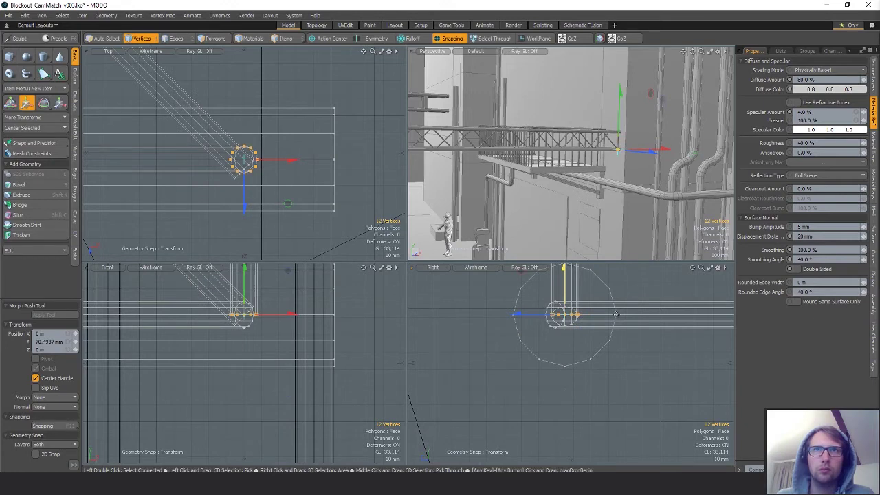
pyautogui.scroll(-5, 590, 316)
# Duplicate the upright end brace and move the copy -335 mm along Z to the truss's opposite side
pyautogui.press('space')
pyautogui.press('space')
pyautogui.press('space')
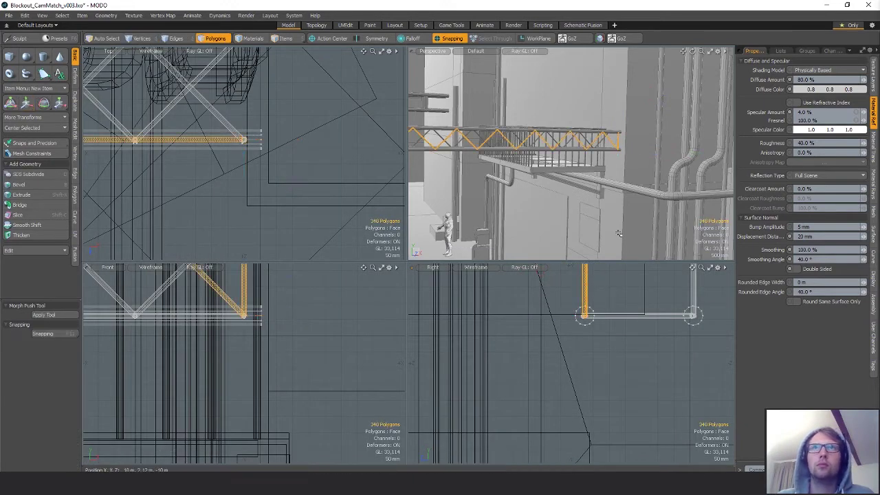
pyautogui.doubleClick(617, 139)
pyautogui.hotkey('shift', 'a')
pyautogui.keyDown('alt'); pyautogui.moveTo(321, 83); pyautogui.dragTo(355, 145); pyautogui.keyUp('alt')
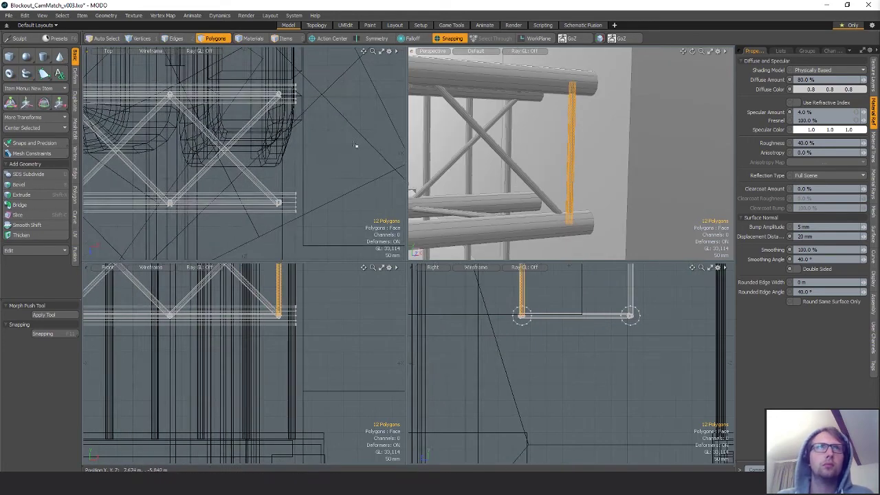
pyautogui.hotkey('ctrl', 'c')
pyautogui.hotkey('ctrl', 'v')
pyautogui.press('w')
pyautogui.moveTo(281, 226); pyautogui.dragTo(277, 106)
pyautogui.scroll(6, 282, 110)
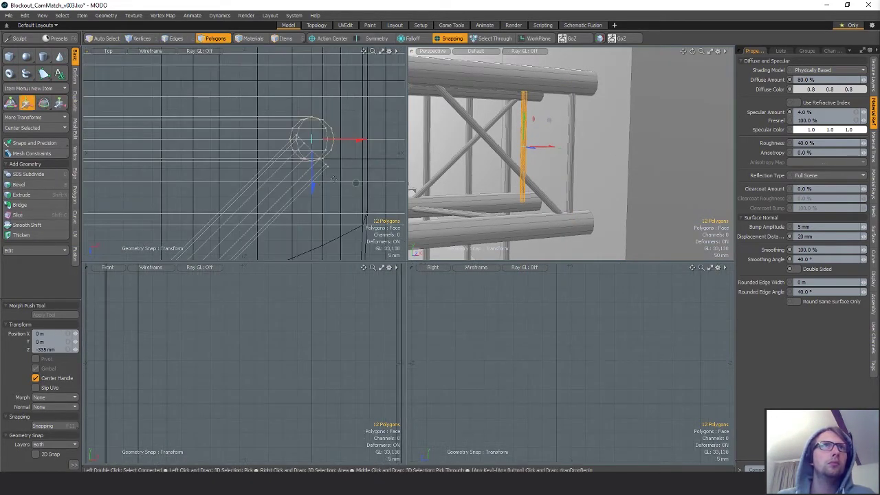
pyautogui.scroll(-3, 333, 180)
# Duplicate both upright end braces and rotate the copies -90° about X to form the frame's horizontal braces
pyautogui.press('q')
pyautogui.keyDown('shift'); pyautogui.doubleClick(571, 162); pyautogui.keyUp('shift')
pyautogui.keyDown('alt'); pyautogui.moveTo(595, 319); pyautogui.dragTo(622, 383); pyautogui.keyUp('alt')
pyautogui.hotkey('shift', 'a')
pyautogui.press('e')
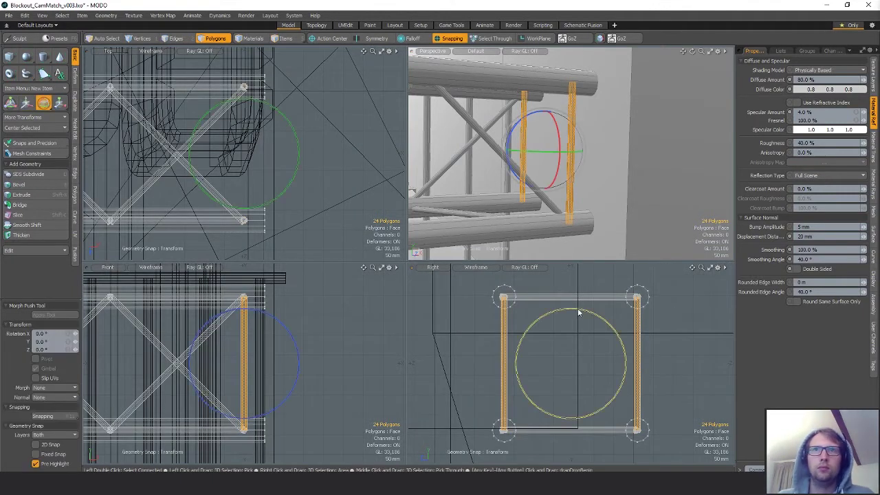
pyautogui.keyDown('ctrl'); pyautogui.moveTo(570, 310); pyautogui.dragTo(624, 374); pyautogui.keyUp('ctrl')
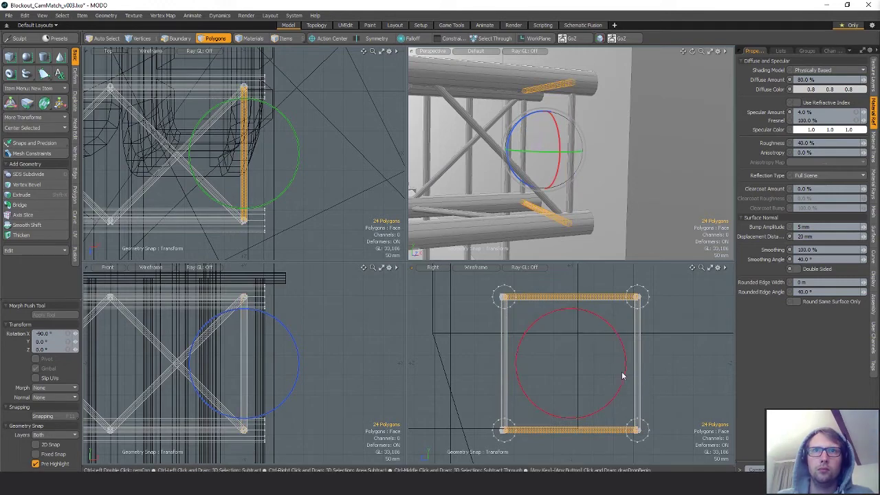
pyautogui.keyDown('ctrl'); pyautogui.keyDown('alt'); pyautogui.moveTo(526, 297); pyautogui.dragTo(670, 286); pyautogui.keyUp('alt'); pyautogui.keyUp('ctrl')
pyautogui.keyDown('alt'); pyautogui.moveTo(474, 302); pyautogui.dragTo(639, 322); pyautogui.keyUp('alt')
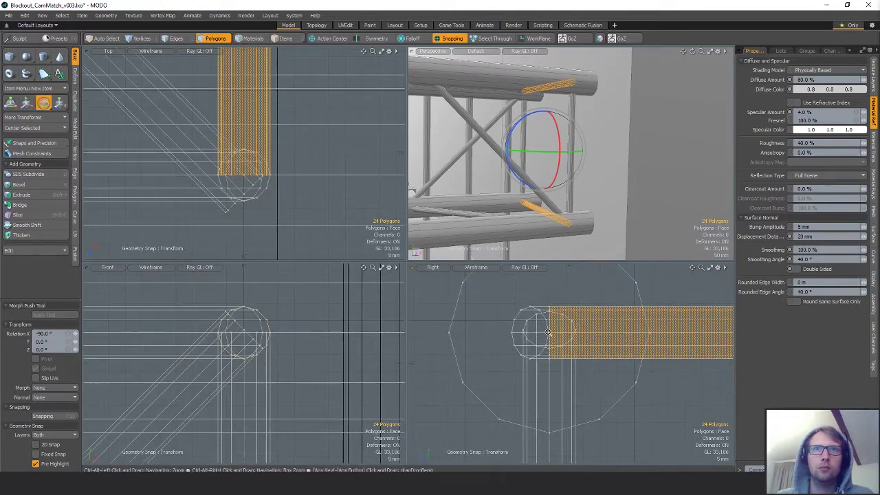
pyautogui.keyDown('ctrl'); pyautogui.keyDown('alt'); pyautogui.moveTo(626, 279); pyautogui.dragTo(543, 295); pyautogui.keyUp('alt'); pyautogui.keyUp('ctrl')
pyautogui.keyDown('alt'); pyautogui.moveTo(579, 450); pyautogui.dragTo(521, 329); pyautogui.keyUp('alt')
pyautogui.keyDown('alt'); pyautogui.moveTo(555, 395); pyautogui.dragTo(534, 220); pyautogui.keyUp('alt')
pyautogui.keyDown('ctrl'); pyautogui.keyDown('alt'); pyautogui.moveTo(547, 371); pyautogui.dragTo(532, 359); pyautogui.keyUp('alt'); pyautogui.keyUp('ctrl')
pyautogui.press('space')
# Cut the square end frame's four braces out of the truss mesh and paste them into a separate mesh
pyautogui.click(568, 353)
pyautogui.keyDown('alt'); pyautogui.moveTo(563, 155); pyautogui.dragTo(529, 109); pyautogui.keyUp('alt')
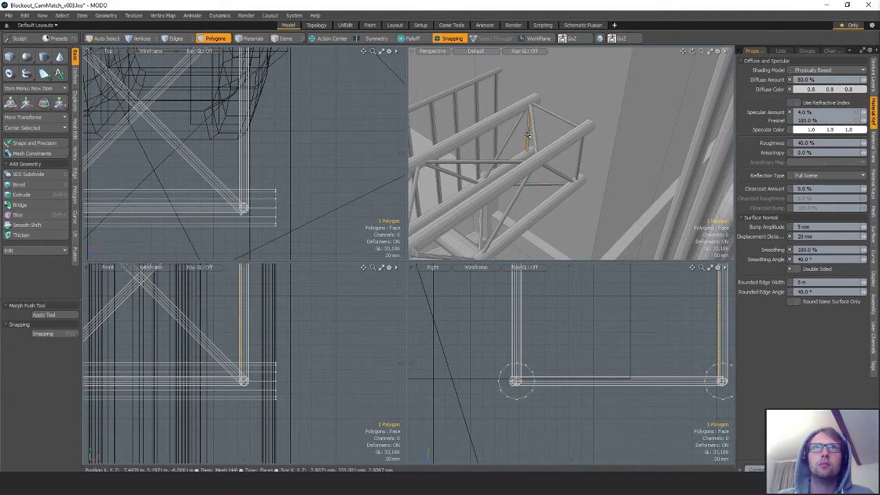
pyautogui.doubleClick(561, 118)
pyautogui.keyDown('alt'); pyautogui.moveTo(561, 119); pyautogui.dragTo(670, 194); pyautogui.keyUp('alt')
pyautogui.click(689, 160)
pyautogui.keyDown('shift'); pyautogui.click(674, 190); pyautogui.keyUp('shift')
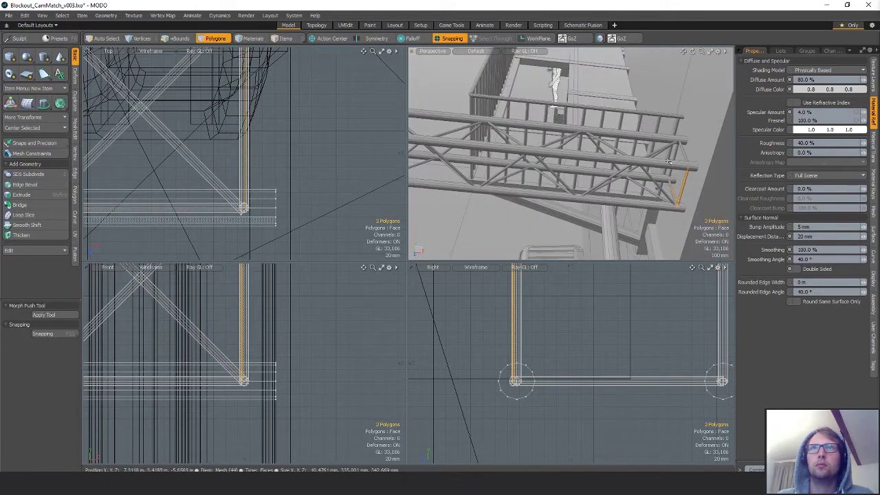
pyautogui.doubleClick(680, 149)
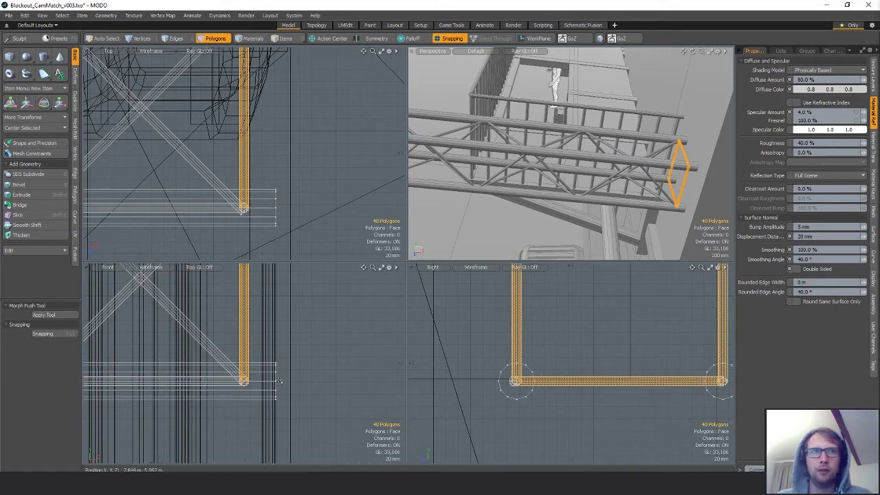
pyautogui.scroll(-5, 279, 378)
pyautogui.keyDown('alt'); pyautogui.keyDown('shift'); pyautogui.moveTo(270, 350); pyautogui.dragTo(392, 364); pyautogui.keyUp('shift'); pyautogui.keyUp('alt')
pyautogui.scroll(-5, 384, 351)
pyautogui.press('Delete')
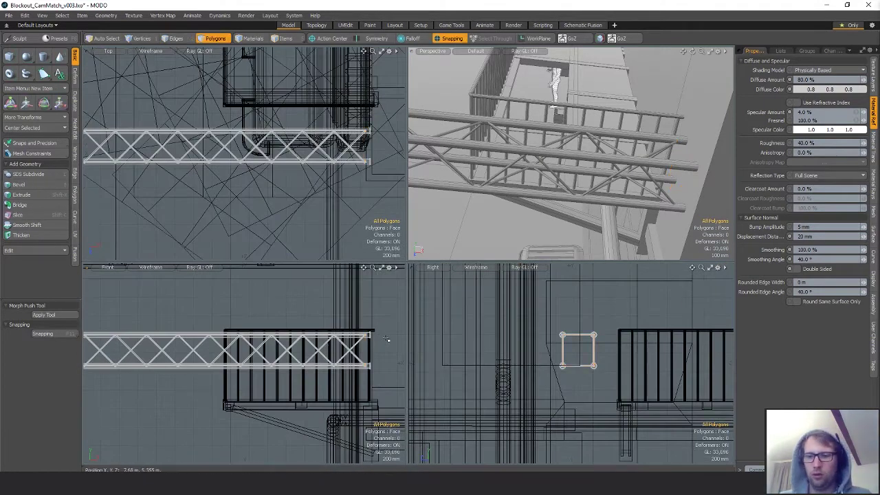
pyautogui.hotkey('ctrl', 'z')
pyautogui.keyDown('alt'); pyautogui.keyDown('shift'); pyautogui.moveTo(365, 353); pyautogui.dragTo(378, 364); pyautogui.keyUp('shift'); pyautogui.keyUp('alt')
pyautogui.hotkey('ctrl', 'v')
# Duplicate the square end frame, move the copy about -1.605 m along X and nudge it 2.131 mm to centre it on the brace joint
pyautogui.press('w')
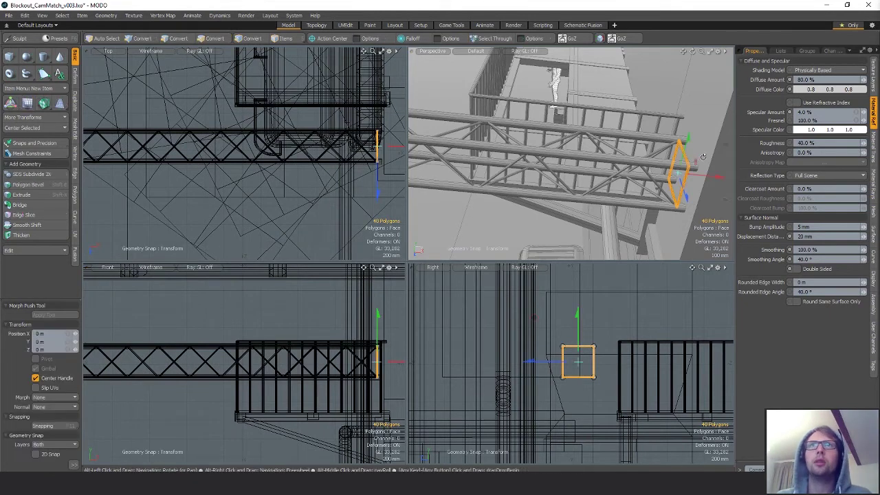
pyautogui.moveTo(500, 176)
pyautogui.keyDown('alt'); pyautogui.mouseDown()
pyautogui.moveTo(531, 159)
pyautogui.moveTo(550, 164)
pyautogui.moveTo(509, 163)
pyautogui.mouseUp(); pyautogui.keyUp('alt')
pyautogui.scroll(-5, 597, 164)
pyautogui.keyDown('alt'); pyautogui.moveTo(597, 164); pyautogui.dragTo(617, 163); pyautogui.keyUp('alt')
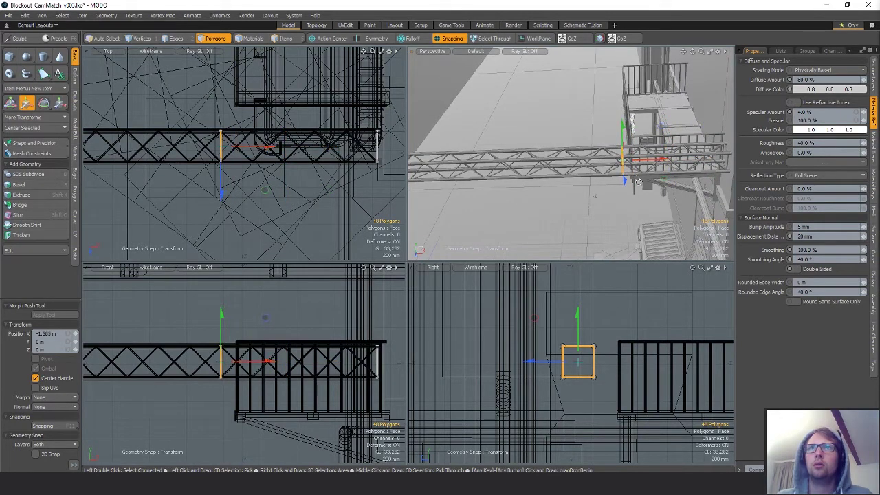
pyautogui.hotkey('shift', 'a')
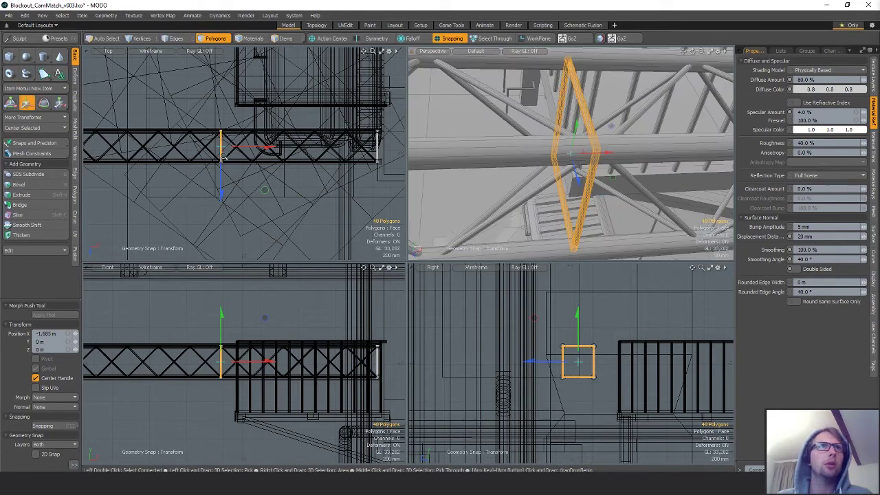
pyautogui.hotkey('shift', 'a')
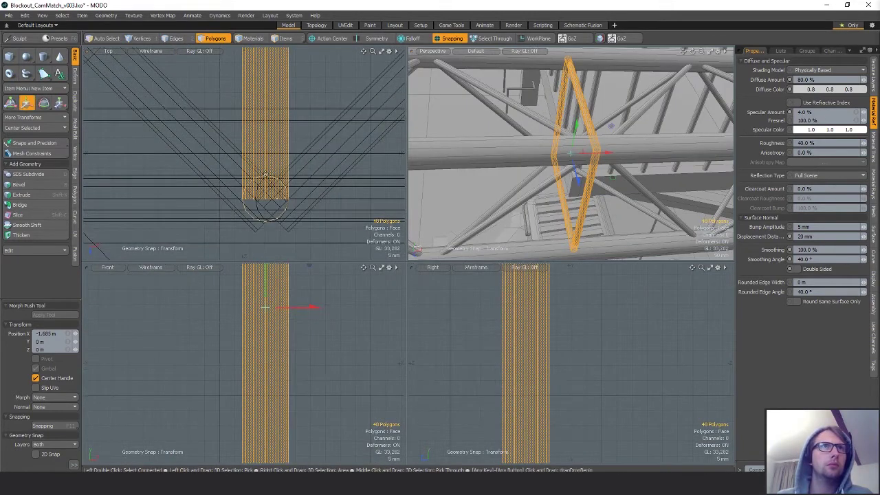
pyautogui.moveTo(266, 176); pyautogui.dragTo(274, 176)
pyautogui.scroll(-10, 284, 173)
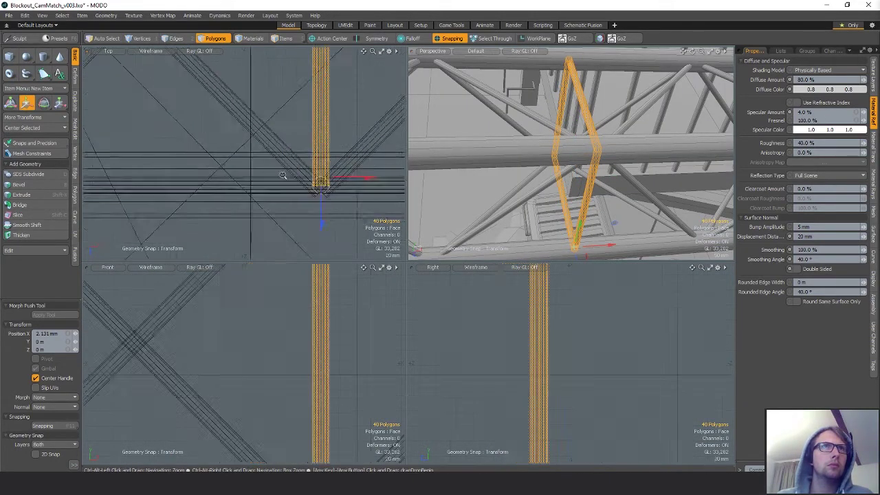
# Duplicate the first intermediate frame, move the copy about -1.6775 m further along X and align it with the brace joint there
pyautogui.keyDown('alt'); pyautogui.moveTo(321, 148); pyautogui.dragTo(250, 183); pyautogui.keyUp('alt')
pyautogui.press('ctrl')
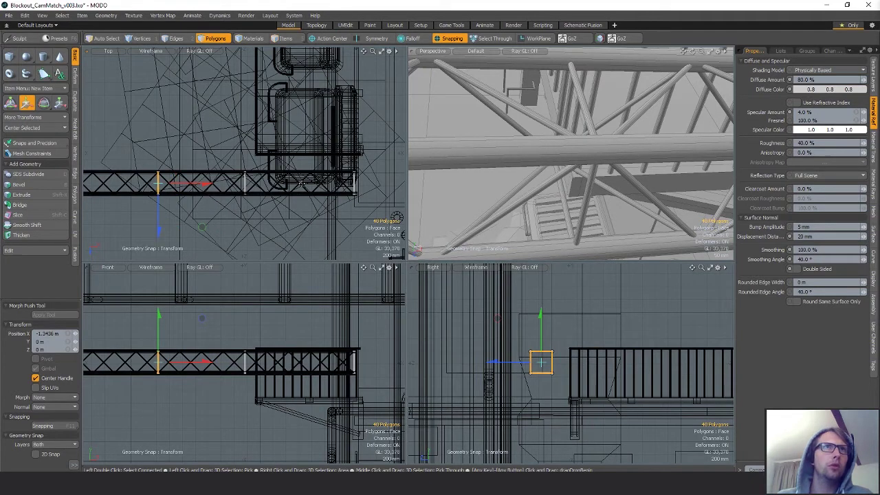
pyautogui.keyDown('alt'); pyautogui.moveTo(250, 194); pyautogui.dragTo(354, 190); pyautogui.keyUp('alt')
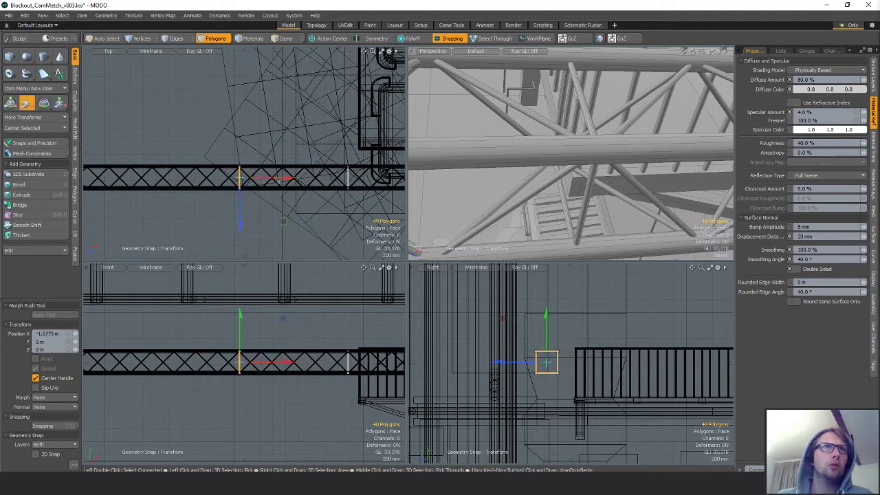
pyautogui.hotkey('shift', 'a')
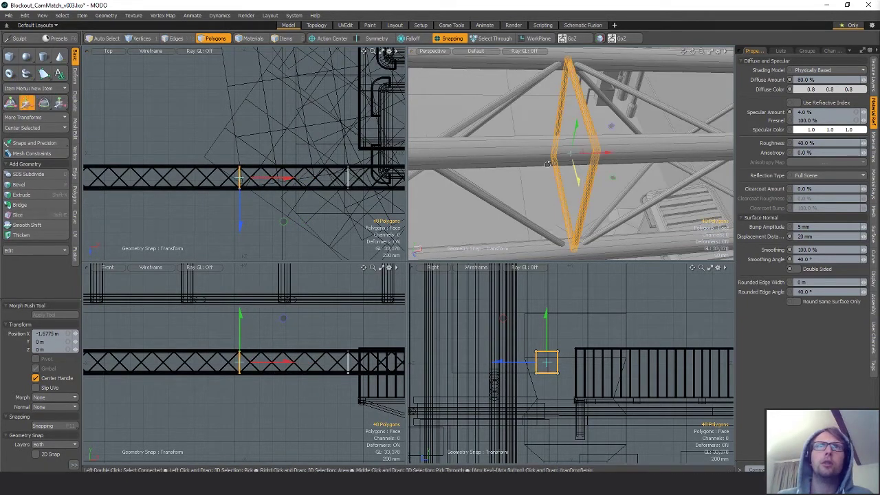
pyautogui.keyDown('alt'); pyautogui.moveTo(538, 188); pyautogui.dragTo(560, 185); pyautogui.keyUp('alt')
pyautogui.keyDown('ctrl'); pyautogui.keyDown('alt'); pyautogui.moveTo(238, 172); pyautogui.dragTo(268, 126); pyautogui.keyUp('alt'); pyautogui.keyUp('ctrl')
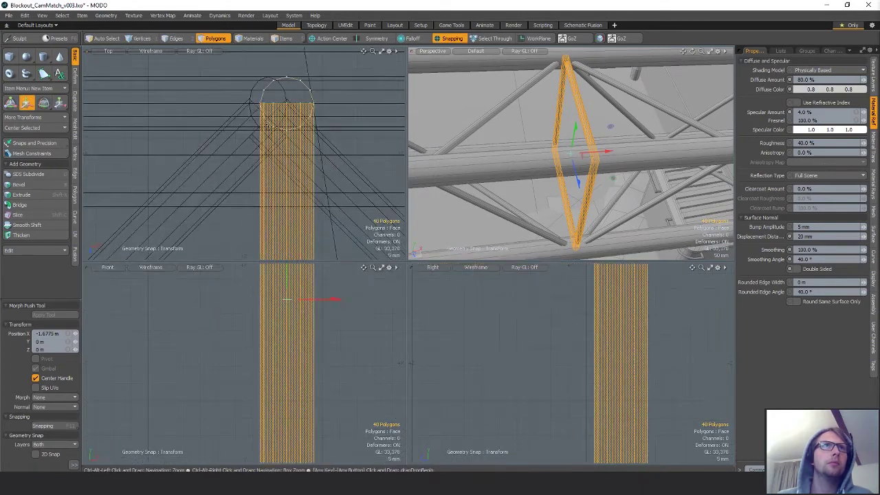
pyautogui.moveTo(330, 121); pyautogui.dragTo(249, 167)
pyautogui.press('q')
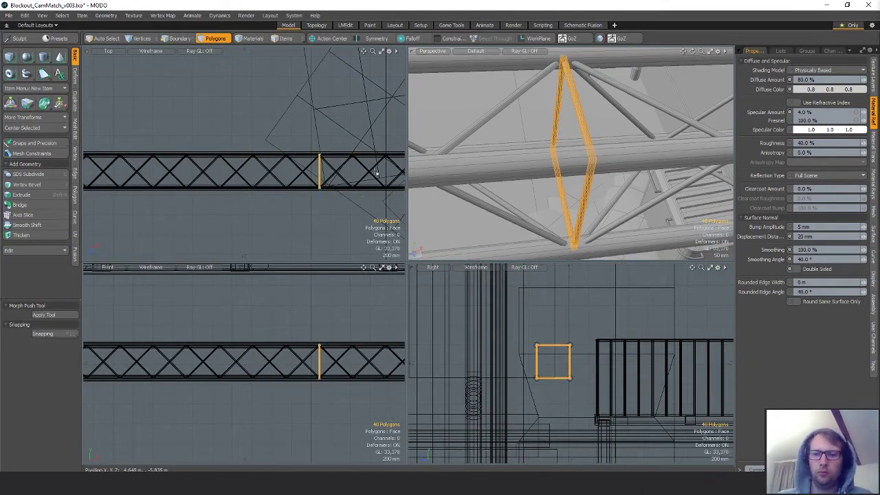
# Duplicate the second intermediate frame, move the copy about -1.695 m along X and align it with the nearest brace joint
pyautogui.press('w')
pyautogui.moveTo(353, 172); pyautogui.dragTo(288, 173)
pyautogui.moveTo(206, 173); pyautogui.dragTo(169, 173)
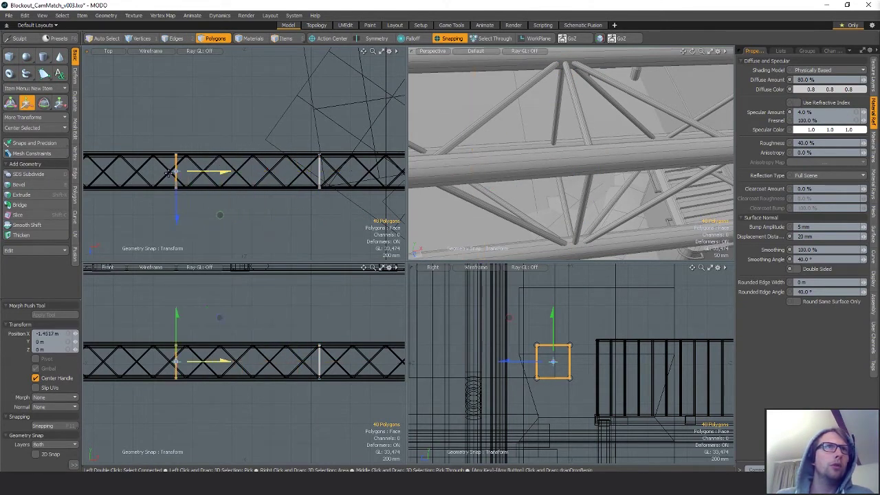
pyautogui.hotkey('shift', 'a')
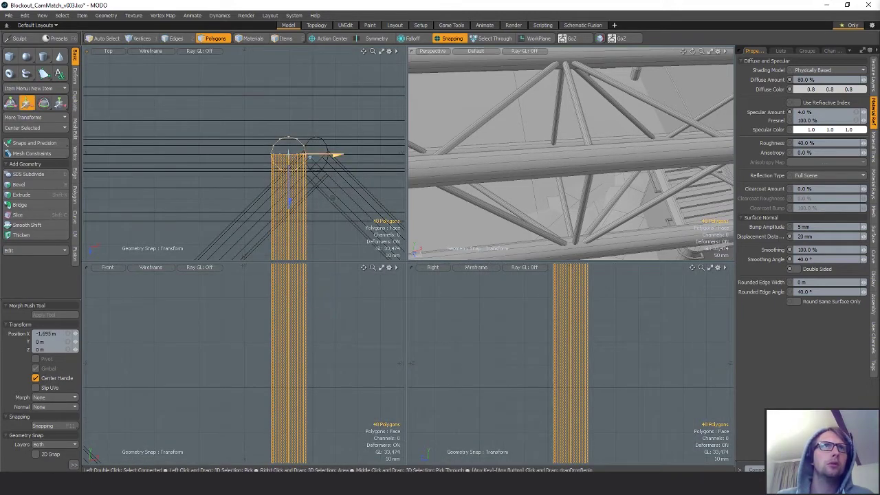
pyautogui.moveTo(333, 198); pyautogui.dragTo(259, 160)
pyautogui.keyDown('ctrl'); pyautogui.keyDown('alt'); pyautogui.moveTo(259, 160); pyautogui.dragTo(230, 163); pyautogui.keyUp('alt'); pyautogui.keyUp('ctrl')
pyautogui.press('q')
# Duplicate the third intermediate frame, move the copy about -1.6775 m along X and centre it on the brace joint
pyautogui.press('w')
pyautogui.press('x')
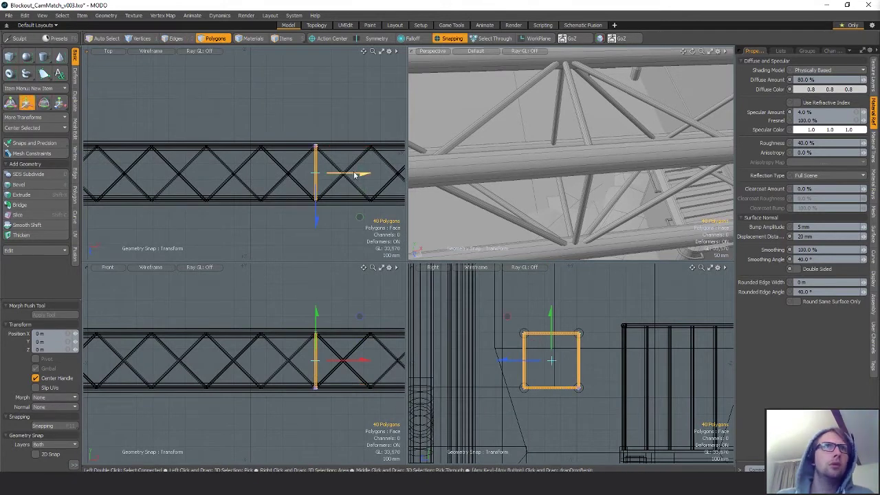
pyautogui.moveTo(300, 173); pyautogui.dragTo(272, 176)
pyautogui.hotkey('shift', 'a')
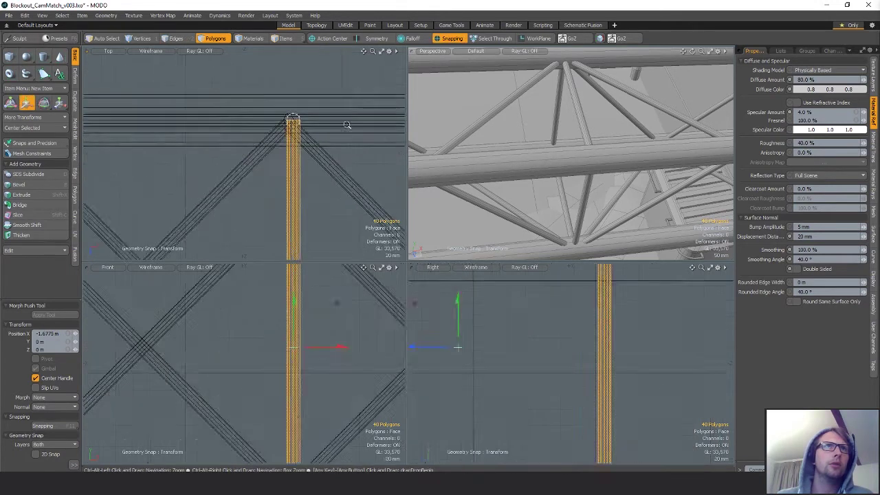
pyautogui.moveTo(337, 108); pyautogui.dragTo(324, 108)
pyautogui.keyDown('ctrl'); pyautogui.keyDown('alt'); pyautogui.moveTo(351, 152); pyautogui.dragTo(382, 180); pyautogui.keyUp('alt'); pyautogui.keyUp('ctrl')
# Place a copy of the fourth intermediate frame about -1.6775 m along X, then shift it about -2.7 mm to line up with the joint
pyautogui.press('x')
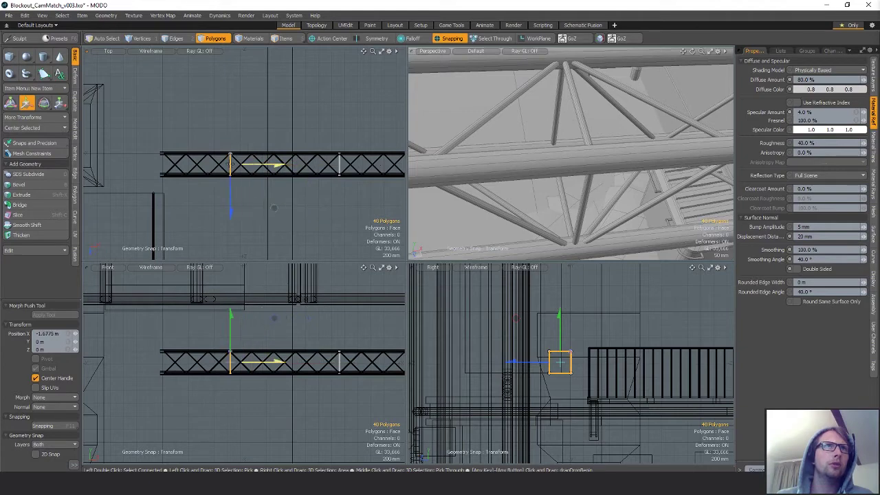
pyautogui.hotkey('shift', 'a')
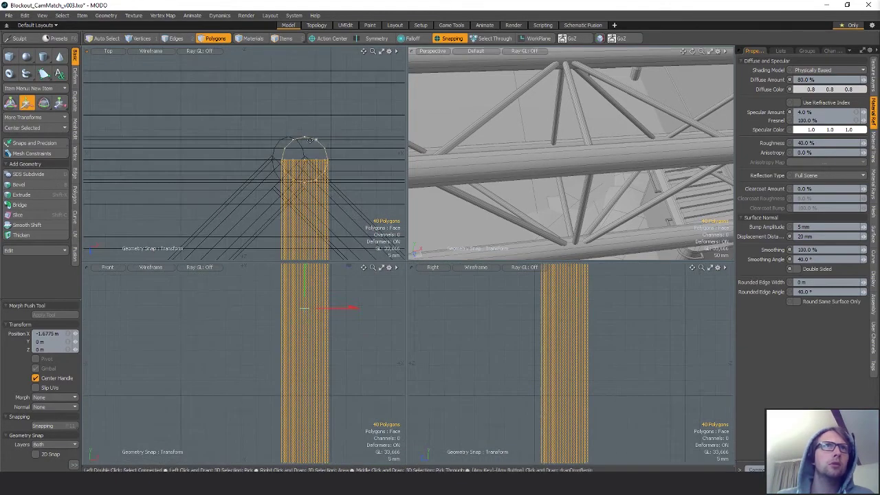
pyautogui.click(308, 141)
pyautogui.moveTo(296, 140)
pyautogui.mouseDown()
pyautogui.moveTo(287, 139)
pyautogui.moveTo(305, 140)
pyautogui.mouseUp()
pyautogui.scroll(-5, 253, 191)
pyautogui.keyDown('alt'); pyautogui.keyDown('shift'); pyautogui.moveTo(253, 191); pyautogui.dragTo(307, 196); pyautogui.keyUp('shift'); pyautogui.keyUp('alt')
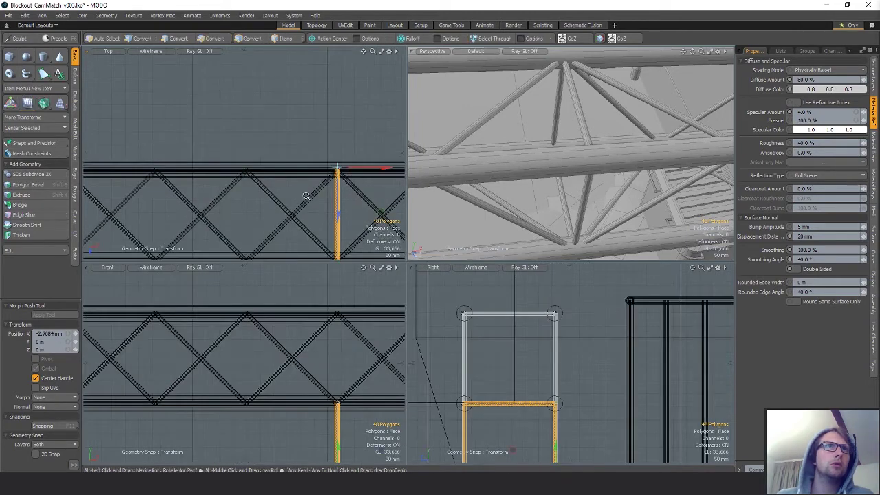
pyautogui.scroll(-4, 307, 196)
# Make the mesh with the truss tubes and diagonal braces the active item
pyautogui.press('space')
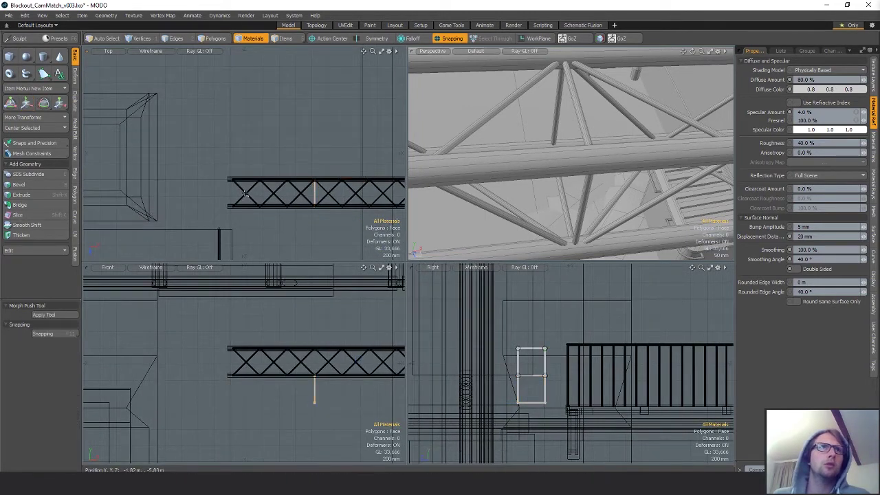
pyautogui.press('space')
pyautogui.click(235, 185)
pyautogui.scroll(-4, 234, 184)
pyautogui.keyDown('alt'); pyautogui.moveTo(234, 184); pyautogui.dragTo(252, 178); pyautogui.keyUp('alt')
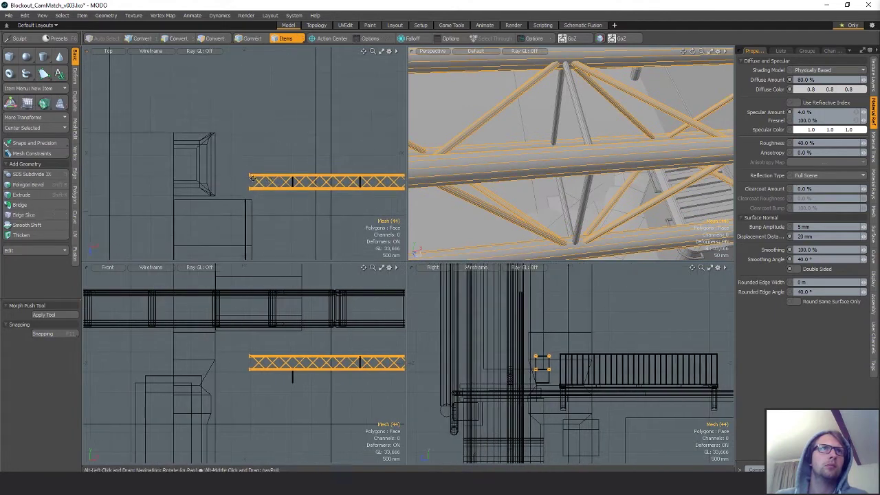
# Move the diagonal braces of the truss's last three bays along negative X, clear of the tube ends
pyautogui.press('3')
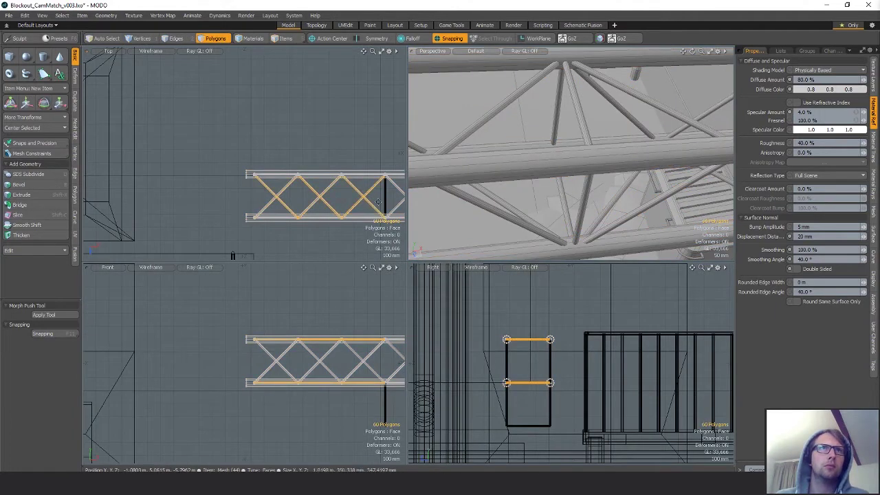
pyautogui.keyDown('alt'); pyautogui.moveTo(378, 202); pyautogui.dragTo(303, 195); pyautogui.keyUp('alt')
pyautogui.hotkey('shift', 'a')
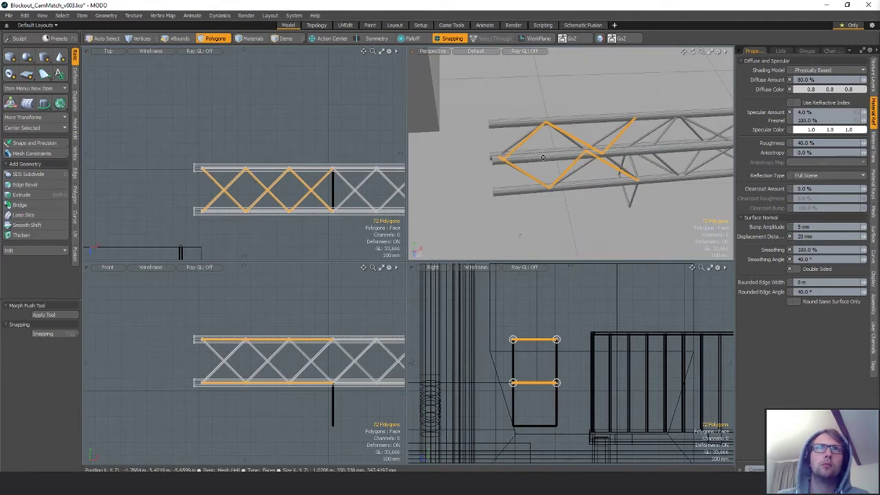
pyautogui.keyDown('alt'); pyautogui.moveTo(562, 160); pyautogui.dragTo(592, 124); pyautogui.keyUp('alt')
pyautogui.keyDown('shift'); pyautogui.click(231, 362); pyautogui.keyUp('shift')
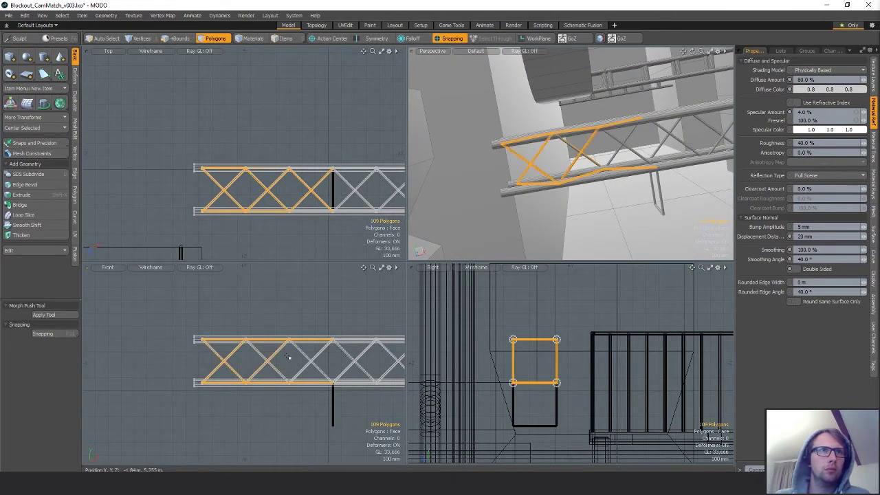
pyautogui.moveTo(591, 180)
pyautogui.keyDown('alt'); pyautogui.mouseDown()
pyautogui.moveTo(602, 163)
pyautogui.moveTo(560, 221)
pyautogui.moveTo(591, 213)
pyautogui.moveTo(600, 191)
pyautogui.mouseUp(); pyautogui.keyUp('alt')
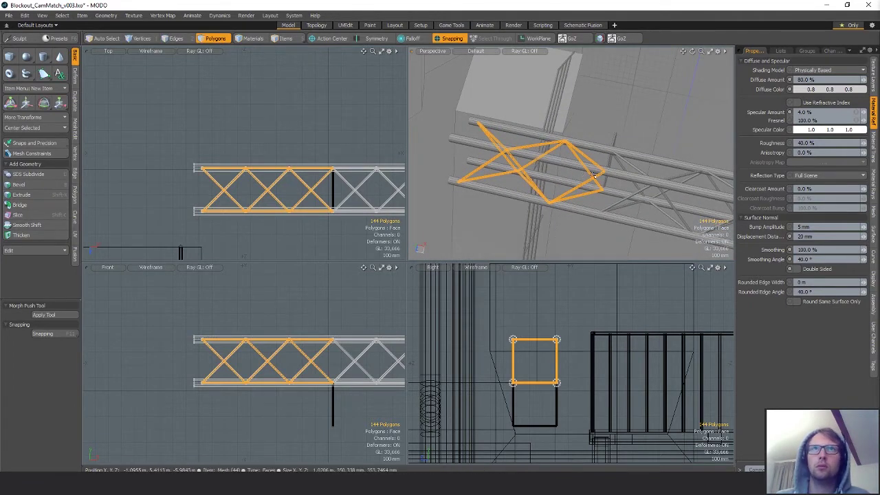
pyautogui.scroll(-2, 335, 194)
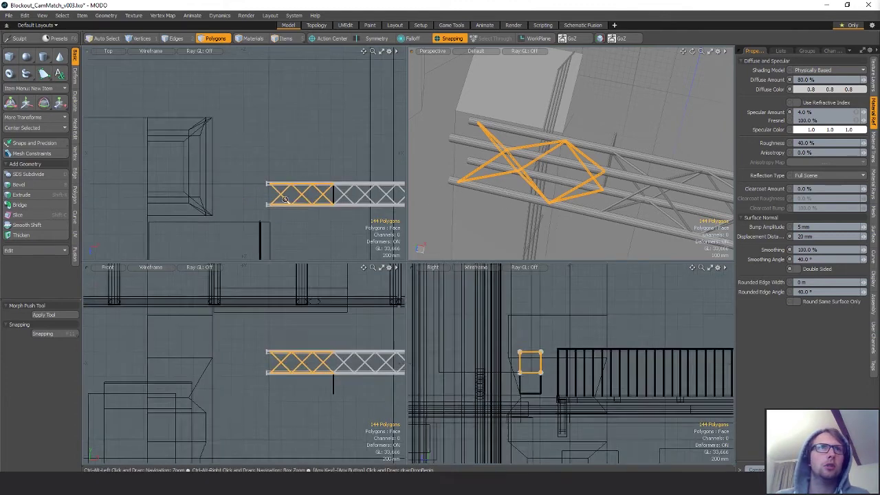
pyautogui.press('w')
pyautogui.moveTo(349, 196); pyautogui.dragTo(248, 195)
pyautogui.press('q')
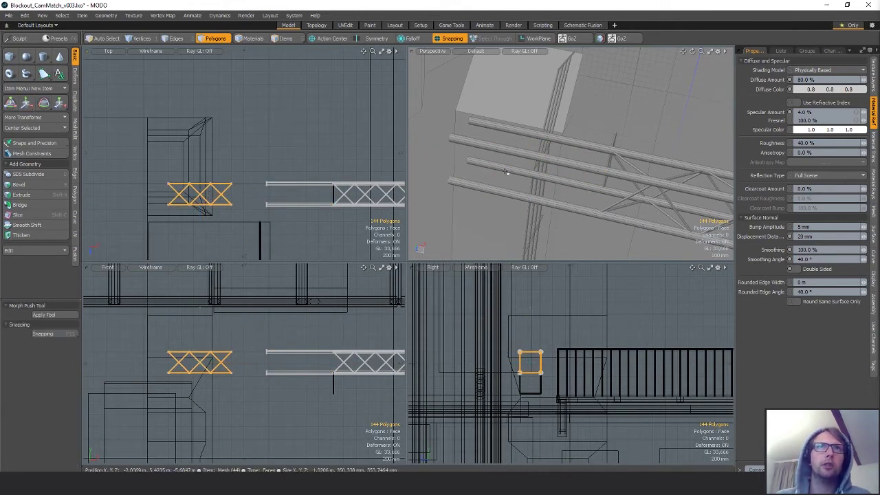
# Delete the braces of the bay nearest the tubes from the moved three-bay section
pyautogui.hotkey('shift', 'a')
pyautogui.moveTo(546, 168)
pyautogui.keyDown('alt'); pyautogui.mouseDown()
pyautogui.moveTo(620, 160)
pyautogui.moveTo(623, 135)
pyautogui.moveTo(615, 165)
pyautogui.mouseUp(); pyautogui.keyUp('alt')
pyautogui.keyDown('shift'); pyautogui.doubleClick(232, 196); pyautogui.keyUp('shift')
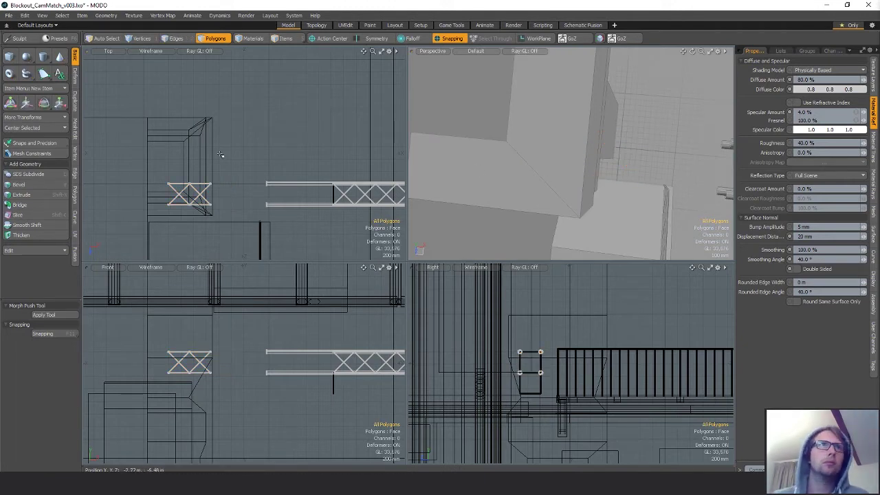
# Move the remaining two bays of braces about 1.998 m back along X, then about -30.4 mm to meet the last frame's joint
pyautogui.moveTo(247, 237); pyautogui.dragTo(249, 238, button='right')
pyautogui.hotkey('shift', 'a')
pyautogui.press('w')
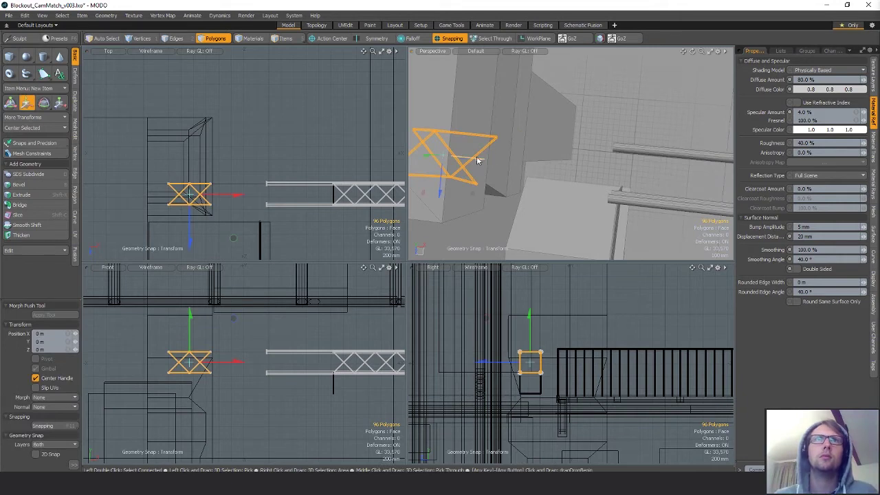
pyautogui.moveTo(477, 160); pyautogui.dragTo(619, 176)
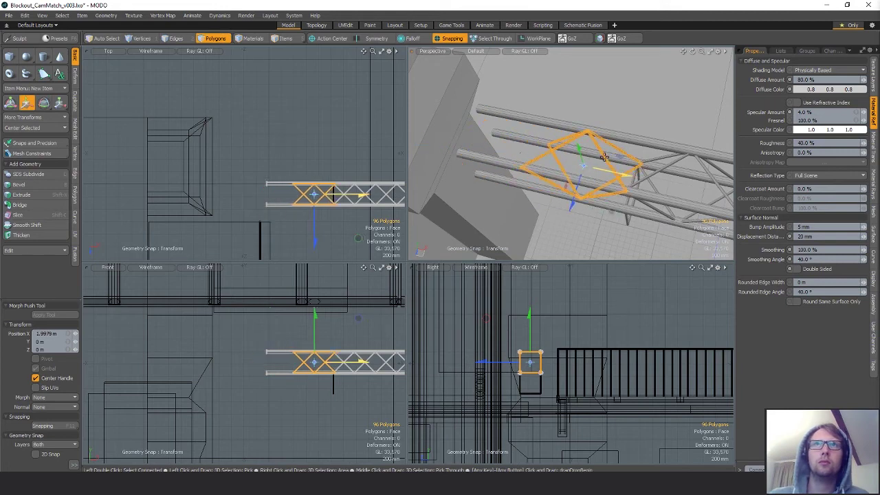
pyautogui.keyDown('ctrl'); pyautogui.keyDown('alt'); pyautogui.moveTo(342, 194); pyautogui.dragTo(377, 194); pyautogui.keyUp('alt'); pyautogui.keyUp('ctrl')
pyautogui.keyDown('ctrl'); pyautogui.keyDown('alt'); pyautogui.moveTo(299, 138); pyautogui.dragTo(246, 126); pyautogui.keyUp('alt'); pyautogui.keyUp('ctrl')
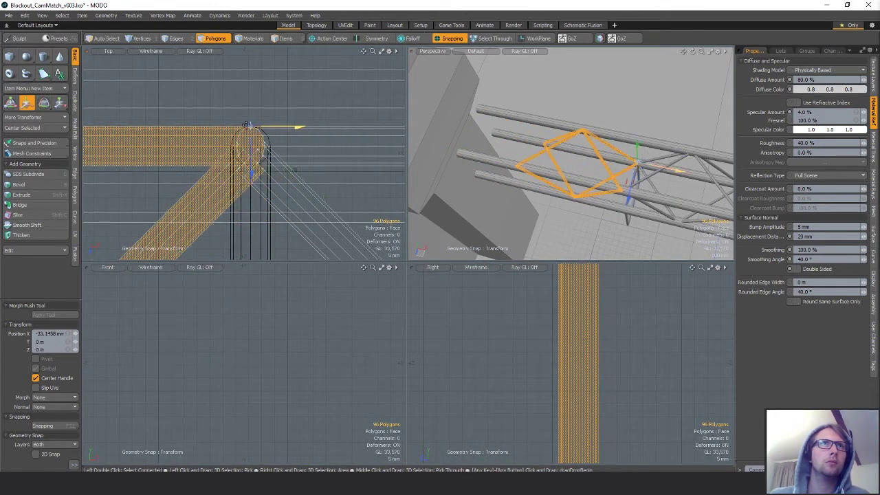
# Duplicate the two-bay brace section, move the copy along negative X to the original's outer end and nudge it about 6.04 mm to join them
pyautogui.scroll(-10, 299, 144)
pyautogui.keyDown('alt'); pyautogui.keyDown('shift'); pyautogui.moveTo(255, 159); pyautogui.dragTo(338, 145); pyautogui.keyUp('shift'); pyautogui.keyUp('alt')
pyautogui.scroll(-3, 326, 145)
pyautogui.keyDown('alt'); pyautogui.moveTo(556, 198); pyautogui.dragTo(596, 182); pyautogui.keyUp('alt')
pyautogui.scroll(-3, 204, 165)
pyautogui.keyDown('alt'); pyautogui.keyDown('shift'); pyautogui.moveTo(206, 165); pyautogui.dragTo(288, 159); pyautogui.keyUp('shift'); pyautogui.keyUp('alt')
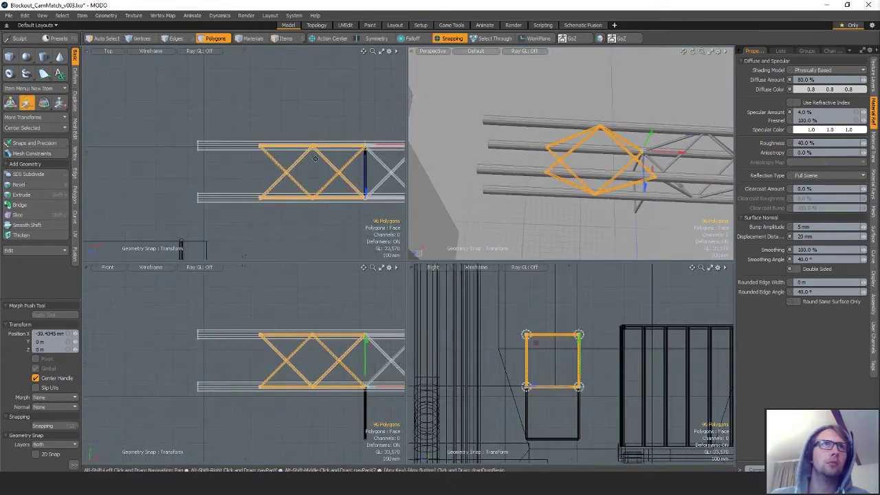
pyautogui.moveTo(363, 173); pyautogui.dragTo(279, 139)
pyautogui.scroll(10, 259, 147)
pyautogui.scroll(2, 289, 163)
pyautogui.click(261, 141)
pyautogui.scroll(-8, 227, 151)
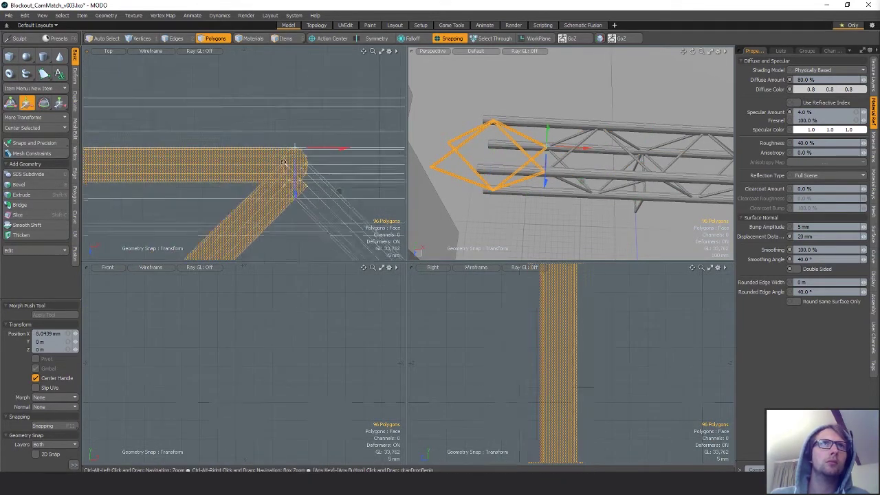
# Duplicate the two-bay brace section again, move the copy along negative X to the truss's outer end and nudge it about 11.85 mm to join them
pyautogui.keyDown('alt'); pyautogui.moveTo(228, 151); pyautogui.dragTo(350, 144); pyautogui.keyUp('alt')
pyautogui.hotkey('ctrl', 'c')
pyautogui.hotkey('ctrl', 'v')
pyautogui.scroll(4, 329, 163)
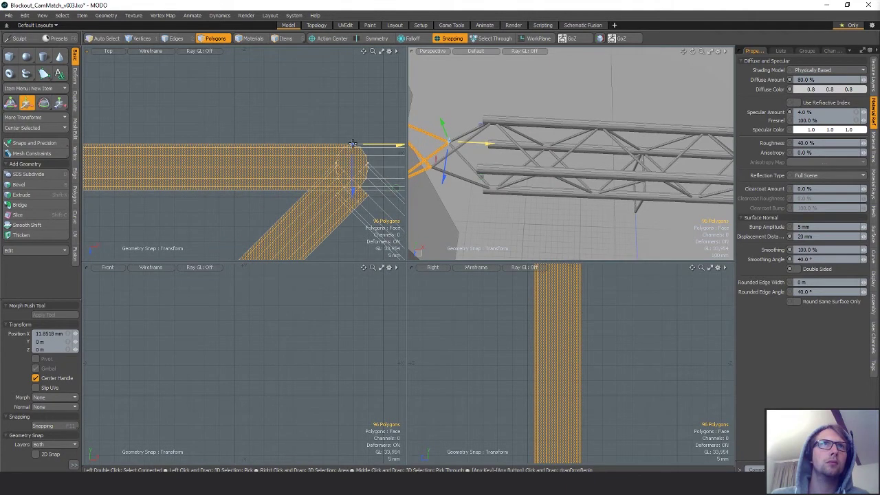
pyautogui.scroll(-8, 352, 147)
pyautogui.keyDown('alt'); pyautogui.moveTo(509, 148); pyautogui.dragTo(567, 190); pyautogui.keyUp('alt')
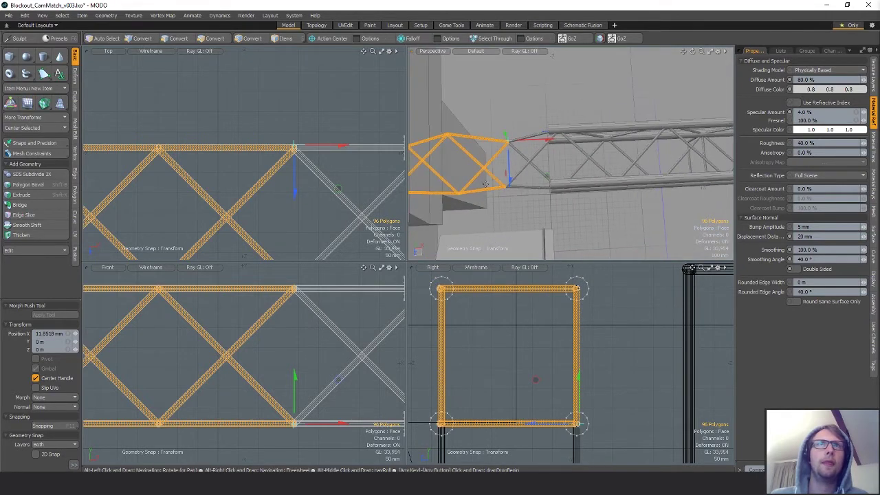
pyautogui.press('space')
pyautogui.keyDown('alt'); pyautogui.keyDown('shift'); pyautogui.moveTo(472, 165); pyautogui.dragTo(510, 169); pyautogui.keyUp('shift'); pyautogui.keyUp('alt')
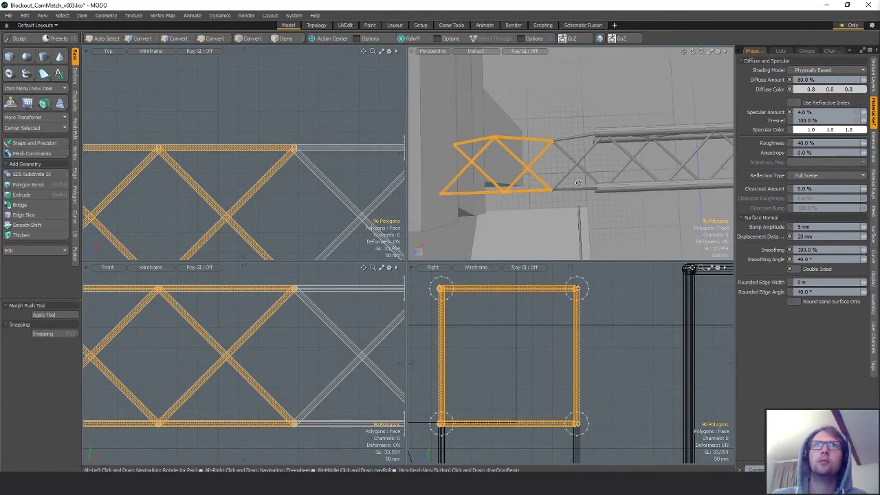
# Delete the braces of the outermost bay nearest the building from the newly added section
pyautogui.scroll(-7, 290, 192)
pyautogui.keyDown('alt'); pyautogui.moveTo(289, 193); pyautogui.dragTo(225, 191); pyautogui.keyUp('alt')
pyautogui.scroll(6, 330, 193)
pyautogui.keyDown('alt'); pyautogui.moveTo(368, 193); pyautogui.dragTo(85, 249); pyautogui.keyUp('alt')
pyautogui.scroll(-6, 335, 193)
pyautogui.keyDown('alt'); pyautogui.keyDown('shift'); pyautogui.moveTo(110, 192); pyautogui.dragTo(273, 193); pyautogui.keyUp('shift'); pyautogui.keyUp('alt')
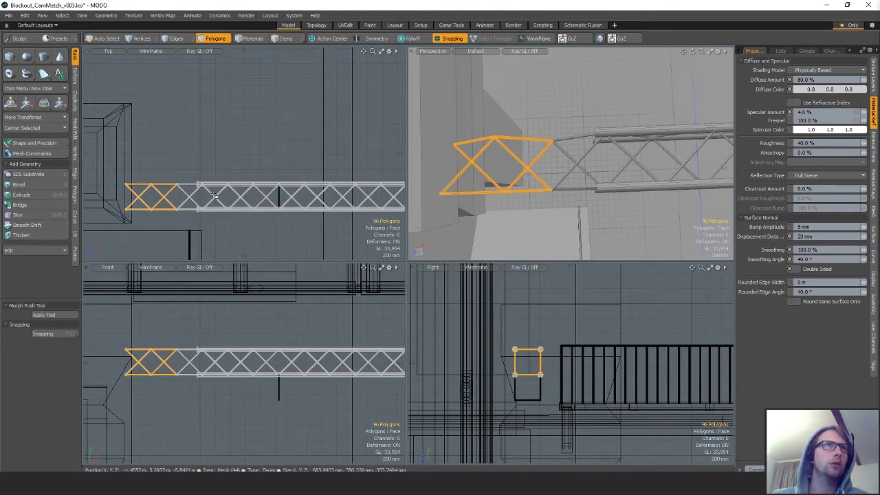
pyautogui.doubleClick(137, 196)
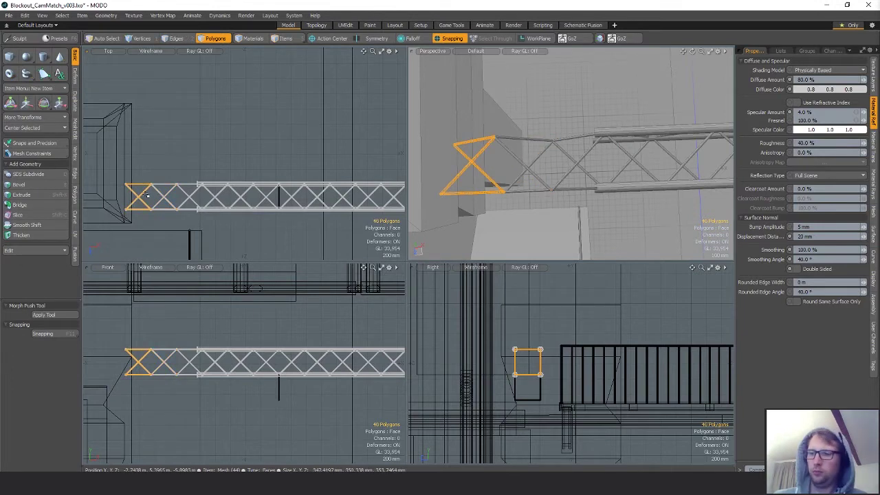
pyautogui.press('Delete')
pyautogui.keyDown('alt'); pyautogui.moveTo(208, 195); pyautogui.dragTo(238, 194); pyautogui.keyUp('alt')
pyautogui.scroll(2, 239, 194)
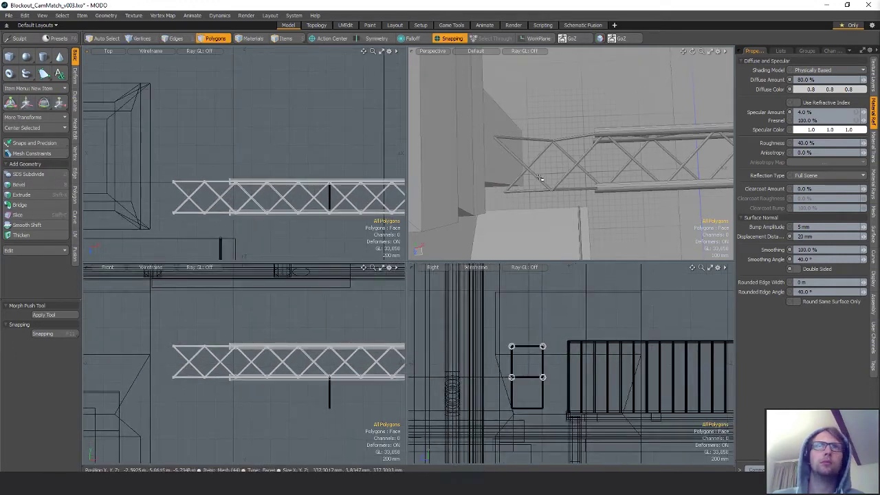
# Move the end vertices of the four long tubes along negative X, just past the last brace joints
pyautogui.keyDown('alt'); pyautogui.moveTo(542, 180); pyautogui.dragTo(605, 118); pyautogui.keyUp('alt')
pyautogui.press('space')
pyautogui.press('space')
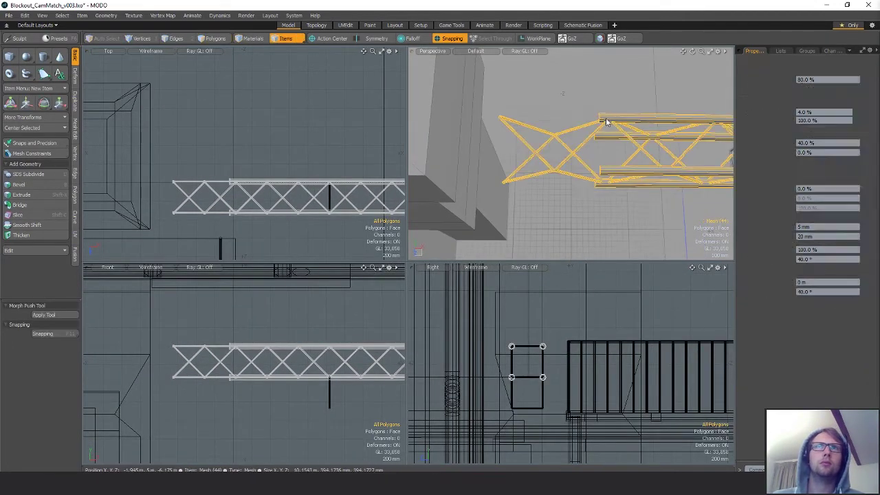
pyautogui.keyDown('ctrl'); pyautogui.keyDown('alt'); pyautogui.moveTo(246, 187); pyautogui.dragTo(295, 187); pyautogui.keyUp('alt'); pyautogui.keyUp('ctrl')
pyautogui.moveTo(212, 163); pyautogui.dragTo(213, 202, button='right')
pyautogui.keyDown('alt'); pyautogui.moveTo(217, 201); pyautogui.dragTo(290, 166); pyautogui.keyUp('alt')
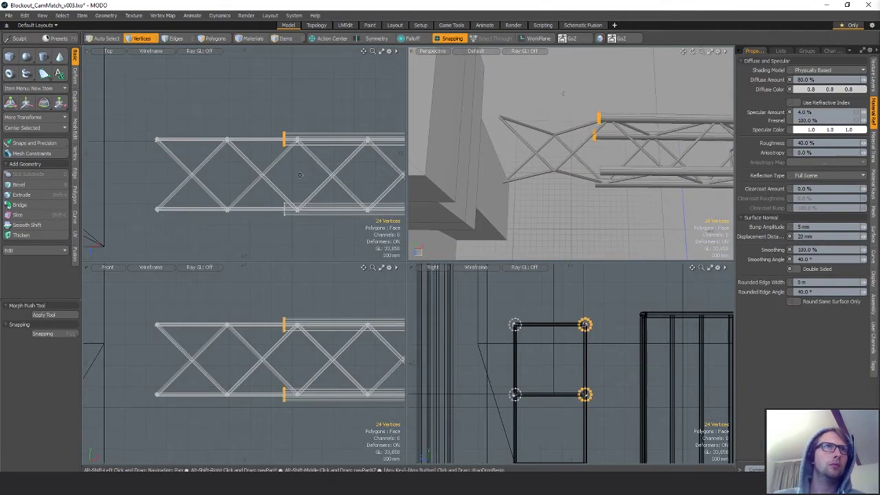
pyautogui.moveTo(286, 191)
pyautogui.keyDown('shift'); pyautogui.mouseDown(button='right')
pyautogui.moveTo(275, 230)
pyautogui.moveTo(290, 242)
pyautogui.mouseUp(button='right'); pyautogui.keyUp('shift')
pyautogui.press('w')
pyautogui.press('x')
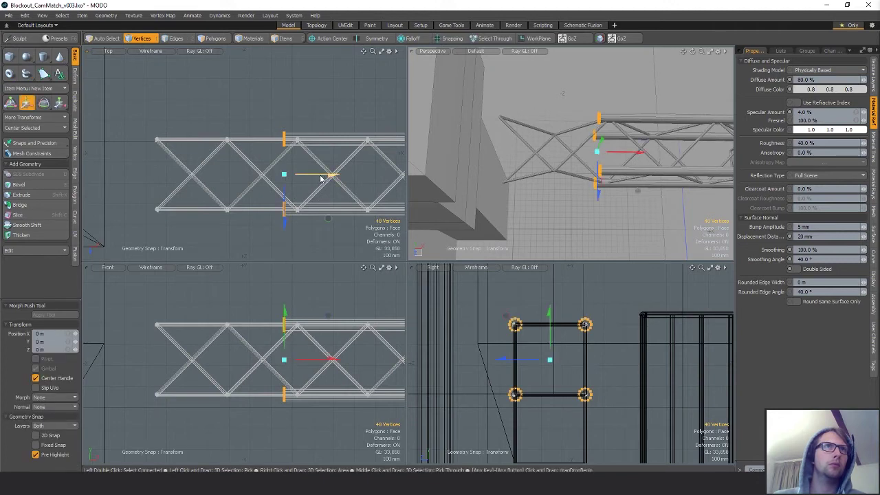
pyautogui.moveTo(324, 174); pyautogui.dragTo(192, 173)
pyautogui.press('space')
pyautogui.click(197, 148)
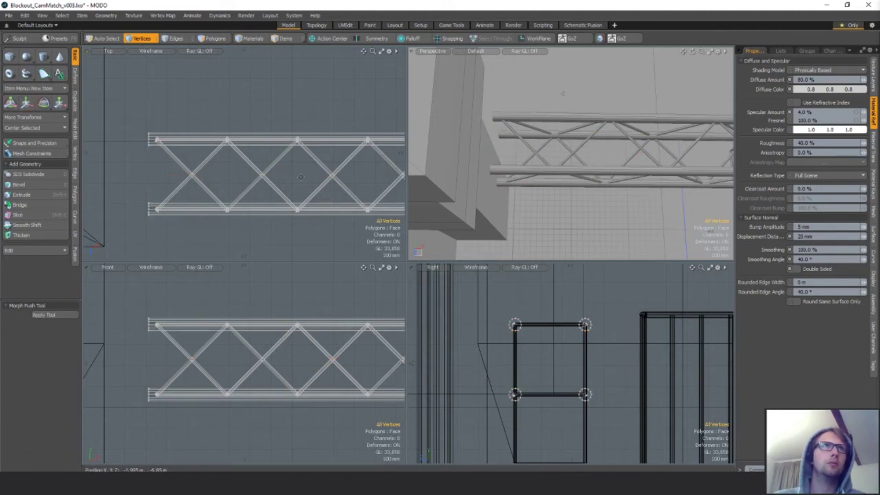
# Make the square-frame mesh hanging below the truss the active item for polygon editing
pyautogui.keyDown('alt'); pyautogui.moveTo(319, 174); pyautogui.dragTo(232, 179); pyautogui.keyUp('alt')
pyautogui.keyDown('alt'); pyautogui.moveTo(690, 212); pyautogui.dragTo(680, 182); pyautogui.keyUp('alt')
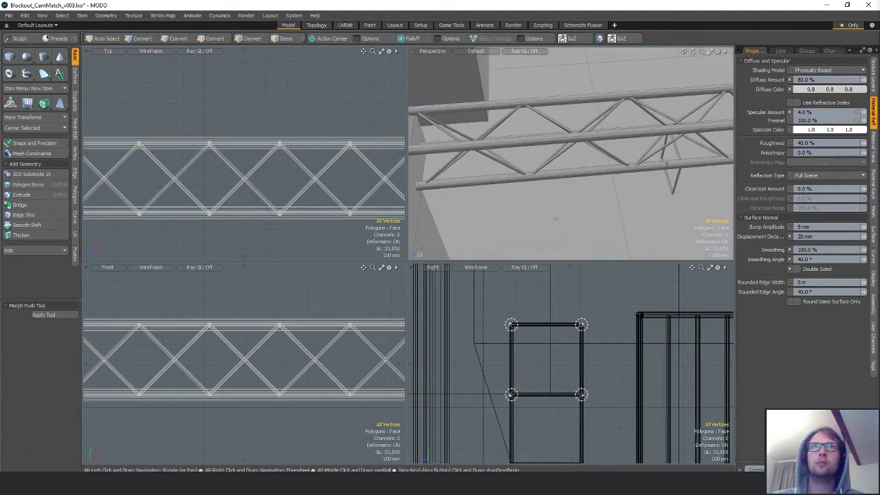
pyautogui.press('5')
pyautogui.click(677, 180)
pyautogui.click(677, 176)
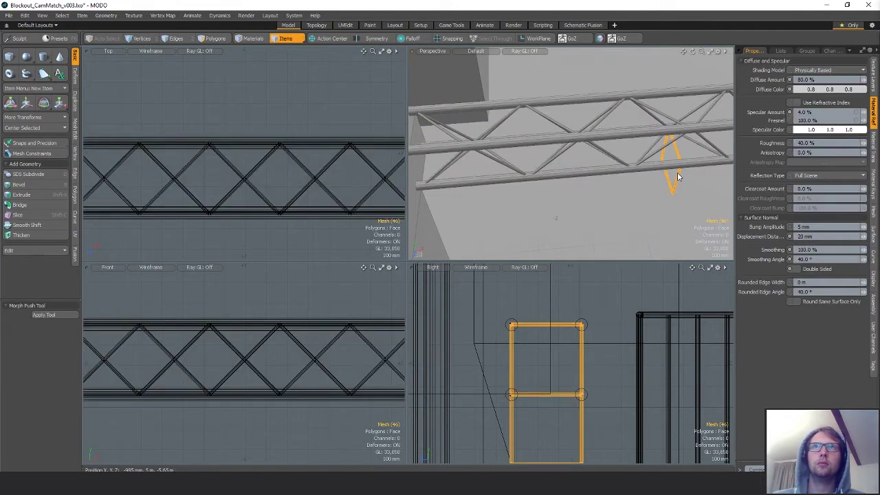
pyautogui.press('2')
pyautogui.press('3')
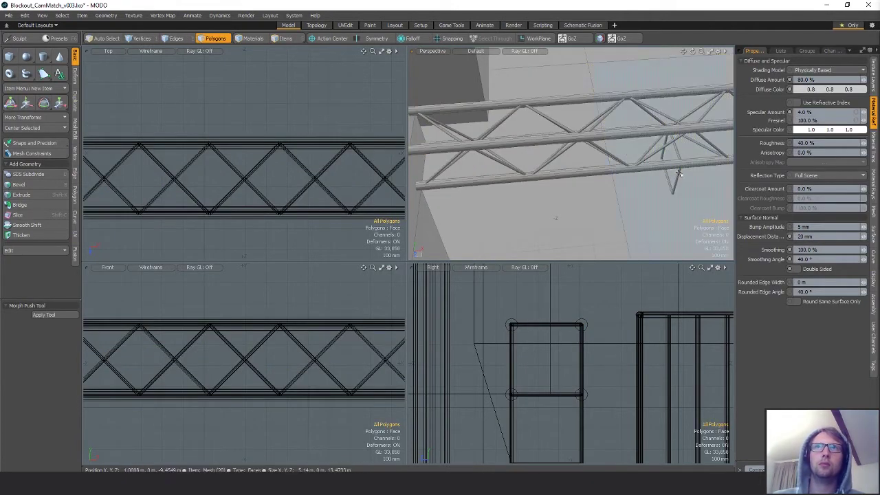
pyautogui.press('4')
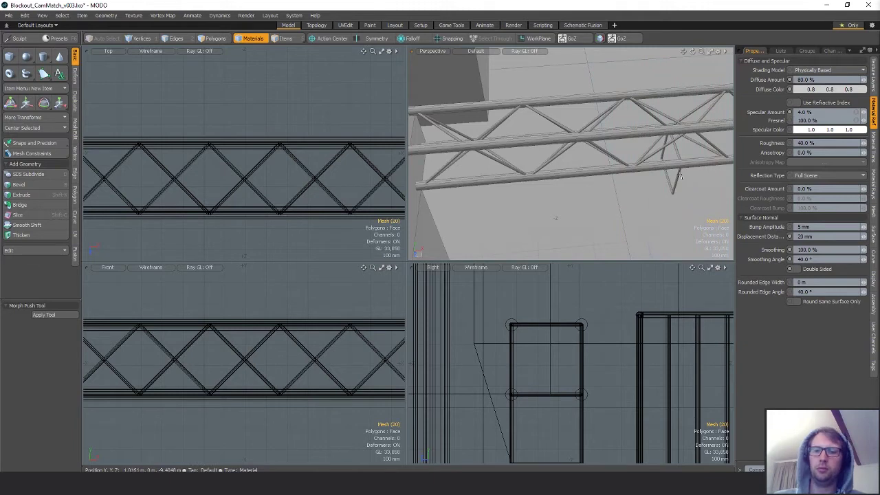
pyautogui.press('5')
pyautogui.click(678, 173)
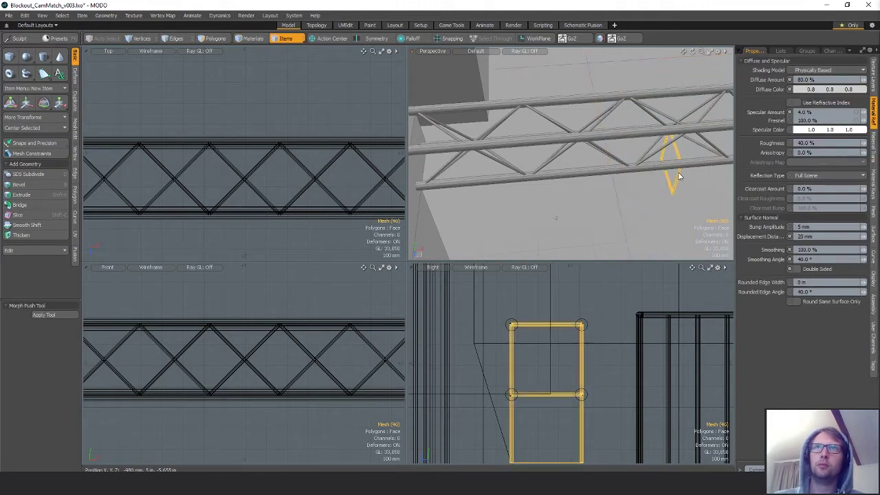
pyautogui.press('2')
pyautogui.press('3')
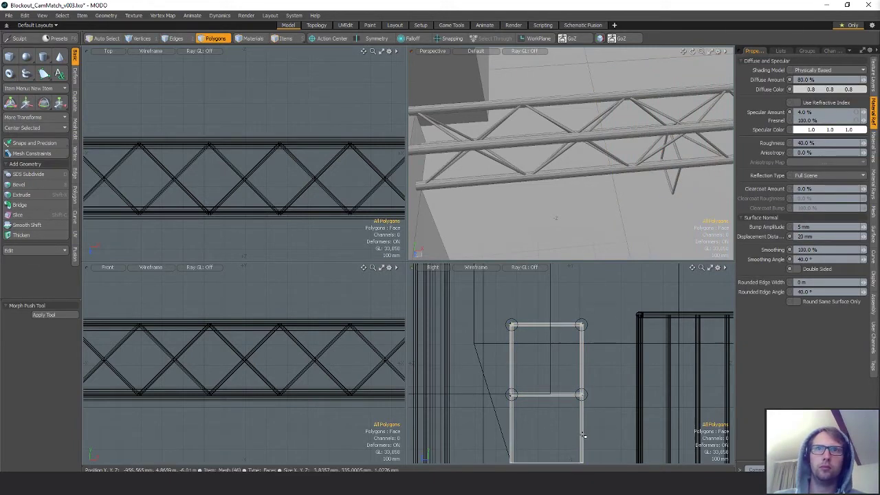
# Raise the hanging square frame along Y into the truss, then move it about -75.81 mm in Y to align with the tubes
pyautogui.moveTo(681, 156); pyautogui.dragTo(660, 158)
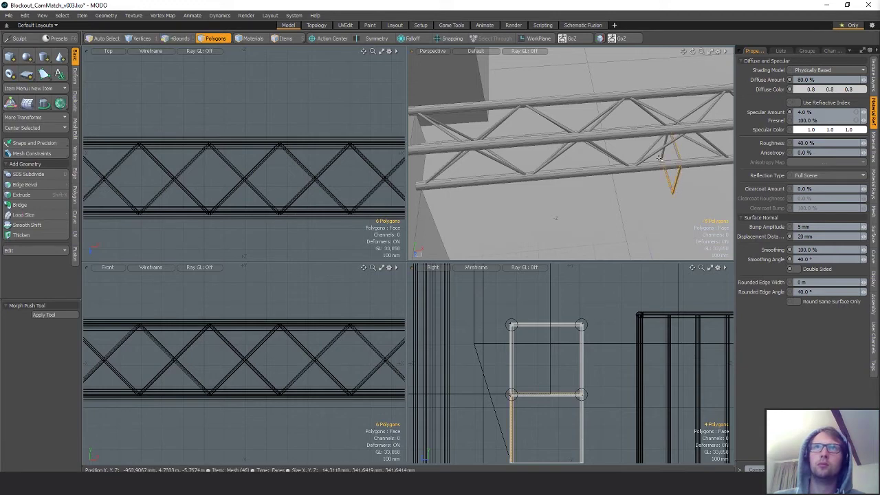
pyautogui.press(']')
pyautogui.press('w')
pyautogui.press('x')
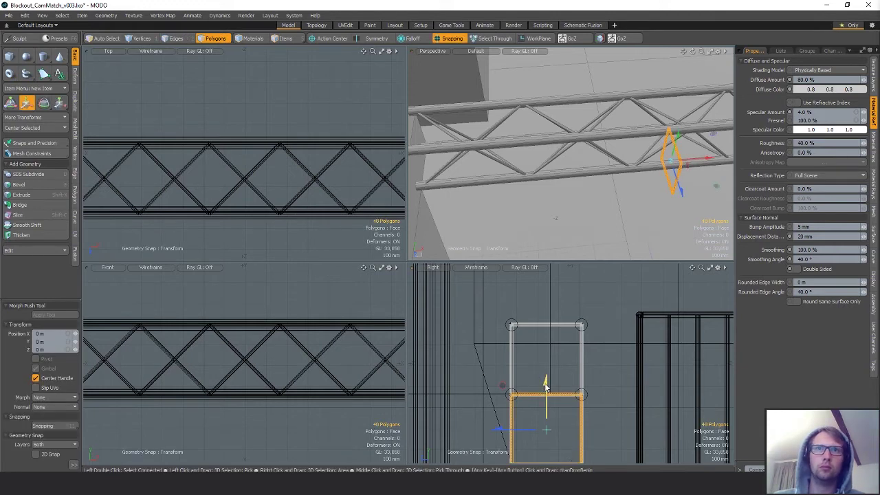
pyautogui.moveTo(546, 387); pyautogui.dragTo(546, 301)
pyautogui.scroll(5, 510, 383)
pyautogui.keyDown('alt'); pyautogui.keyDown('shift'); pyautogui.moveTo(514, 382); pyautogui.dragTo(549, 356); pyautogui.keyUp('shift'); pyautogui.keyUp('alt')
pyautogui.click(537, 351)
pyautogui.moveTo(537, 327); pyautogui.dragTo(547, 367)
pyautogui.scroll(-5, 530, 430)
pyautogui.scroll(-4, 282, 220)
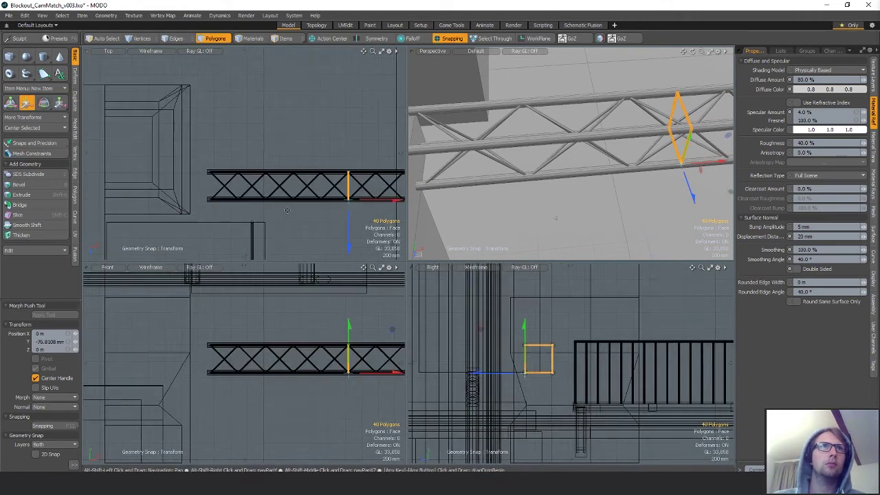
# Duplicate the square frame, move the copy -1.64 m along X, then about -42.87 mm to meet the last brace joint at the truss end
pyautogui.press('q')
pyautogui.hotkey('ctrl', 'c')
pyautogui.hotkey('ctrl', 'v')
pyautogui.press('w')
pyautogui.moveTo(379, 187); pyautogui.dragTo(215, 186)
pyautogui.scroll(12, 199, 167)
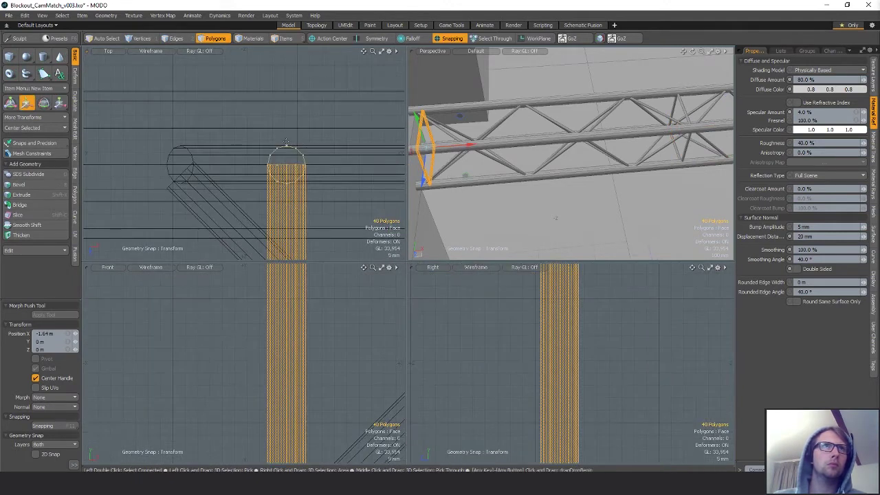
pyautogui.moveTo(312, 147); pyautogui.dragTo(179, 146)
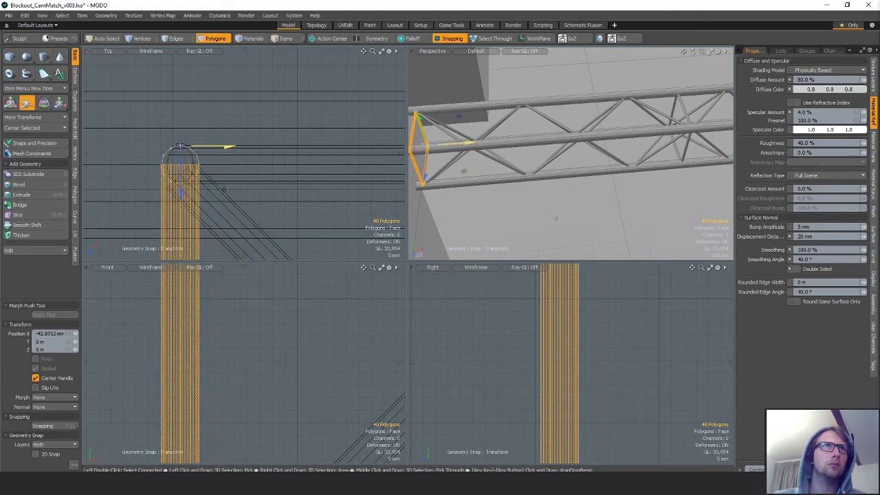
pyautogui.scroll(-6, 196, 151)
pyautogui.press('q')
pyautogui.click(308, 190)
pyautogui.scroll(-8, 295, 196)
pyautogui.keyDown('alt'); pyautogui.keyDown('shift'); pyautogui.moveTo(295, 210); pyautogui.dragTo(214, 182); pyautogui.keyUp('shift'); pyautogui.keyUp('alt')
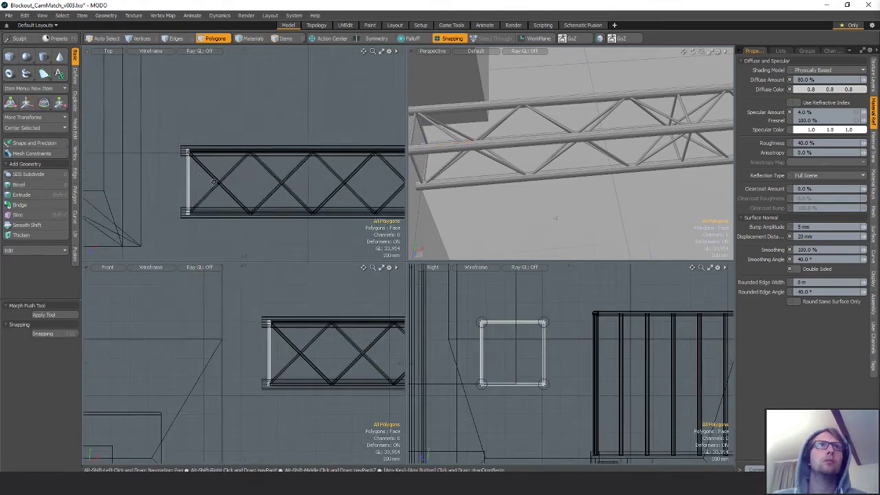
# Cut all the square frames from their separate mesh and paste them into the truss mesh
pyautogui.scroll(-6, 214, 182)
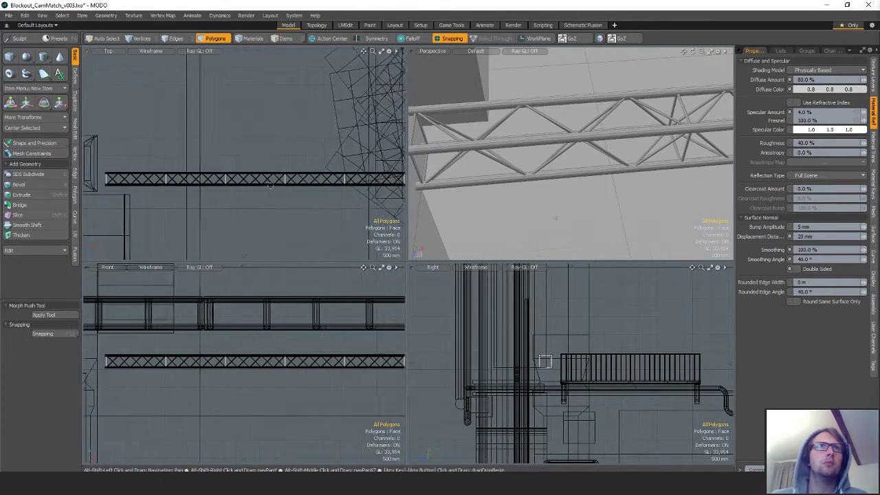
pyautogui.press('5')
pyautogui.click(278, 179)
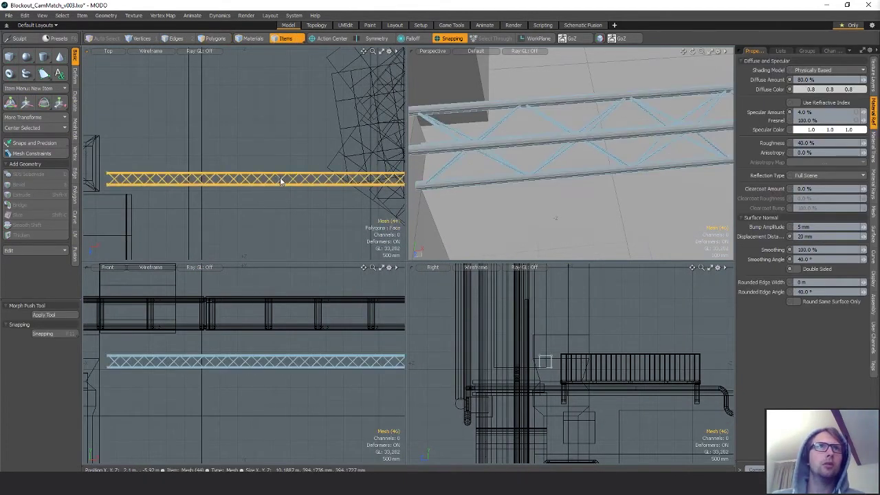
pyautogui.press('3')
pyautogui.hotkey('ctrl', 'v')
pyautogui.keyDown('alt'); pyautogui.moveTo(641, 214); pyautogui.dragTo(622, 168); pyautogui.keyUp('alt')
pyautogui.click(660, 194)
pyautogui.scroll(-3, 620, 204)
pyautogui.scroll(-3, 595, 160)
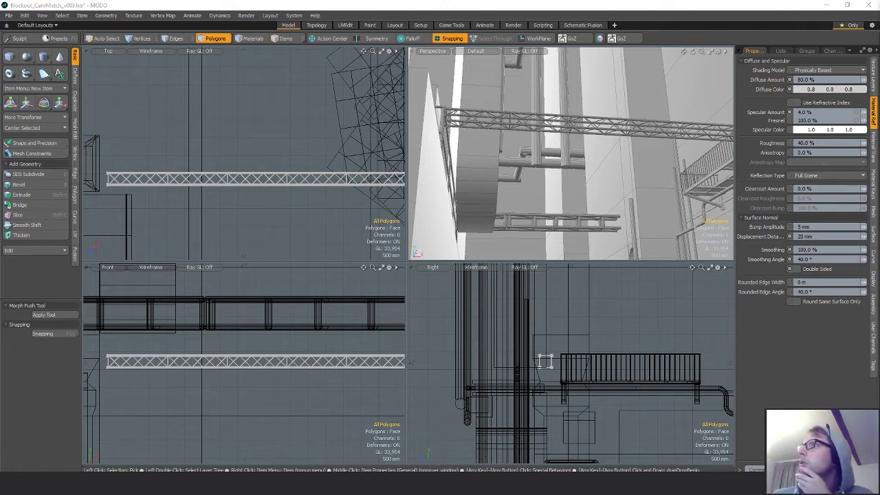
# Switch to the Chrome window with the Imgur post, place it over the scene, widen it and enlarge the landscape photo
pyautogui.moveTo(879, 38); pyautogui.dragTo(376, 51)
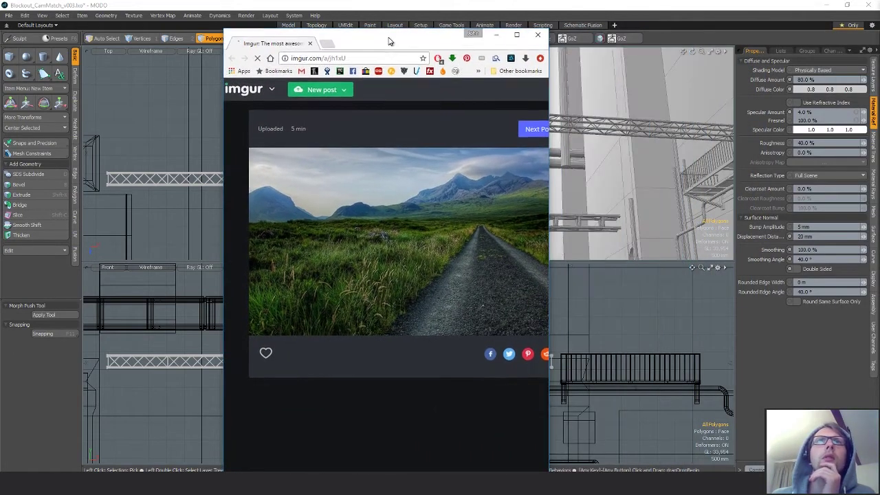
pyautogui.moveTo(549, 144); pyautogui.dragTo(775, 146)
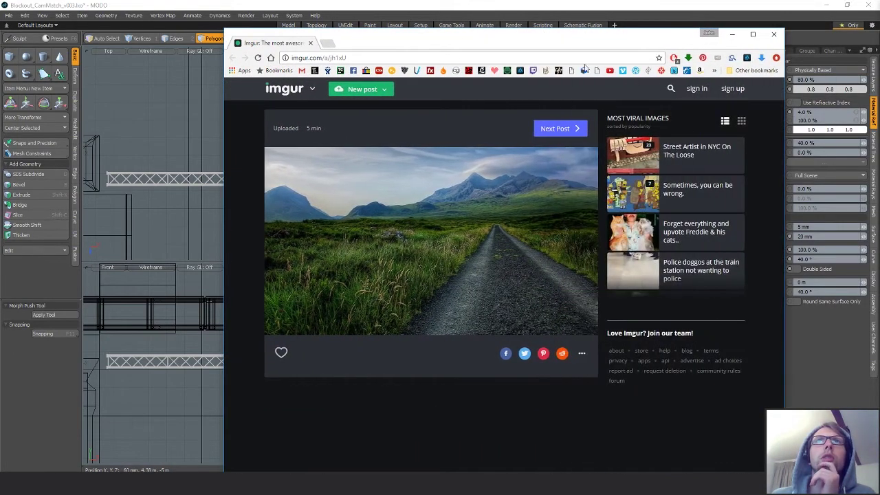
pyautogui.moveTo(560, 42); pyautogui.dragTo(551, 20)
pyautogui.click(561, 224)
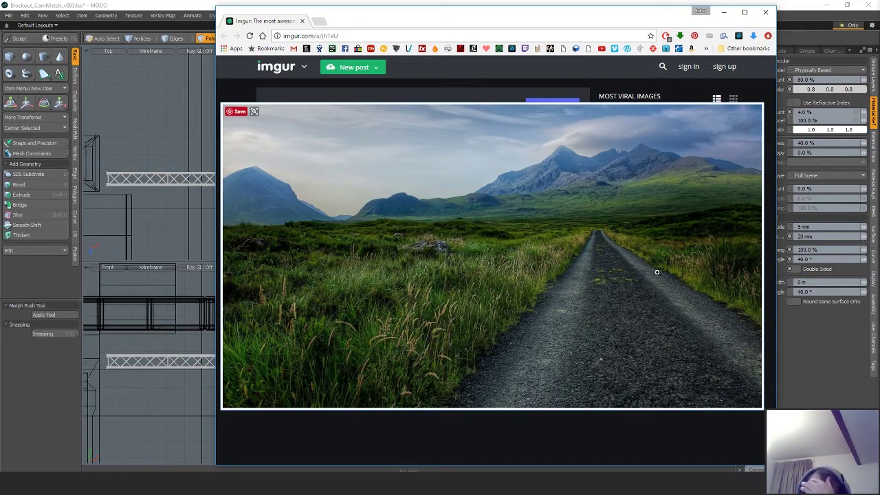
# Search YouTube for QUIXEL in a new tab, open the video "Create a Forest in UE4 in 1 Hour" and pause it
pyautogui.click(318, 20)
pyautogui.click(602, 49)
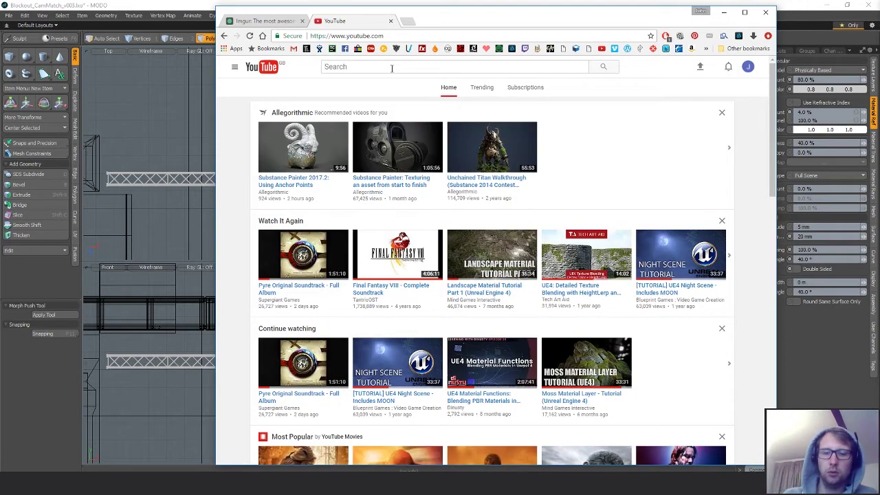
pyautogui.write('QUIXEL')
pyautogui.press('Return')
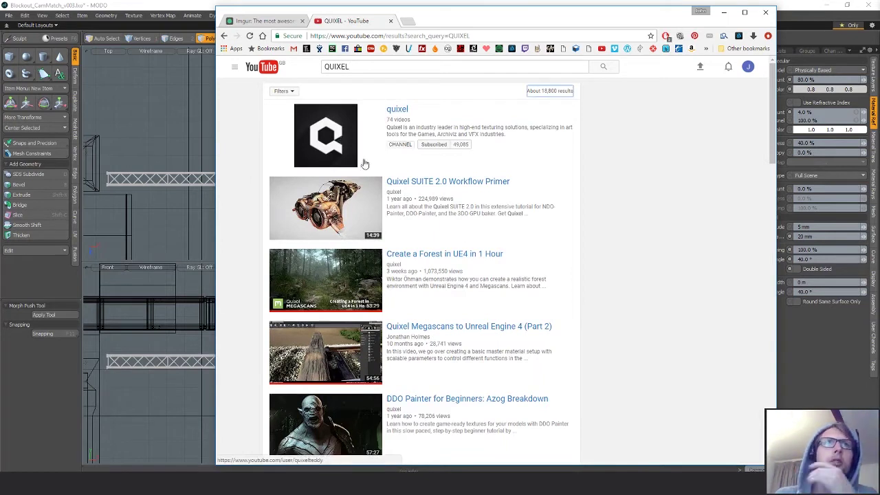
pyautogui.click(444, 255)
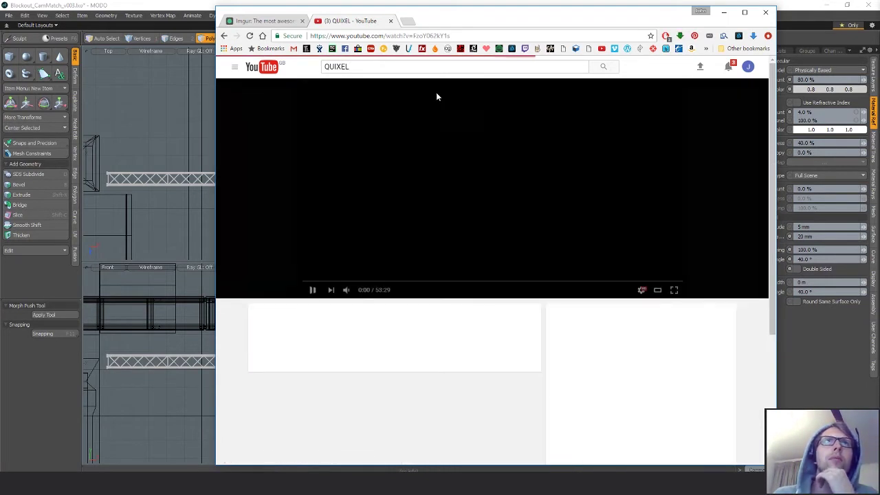
pyautogui.click(313, 290)
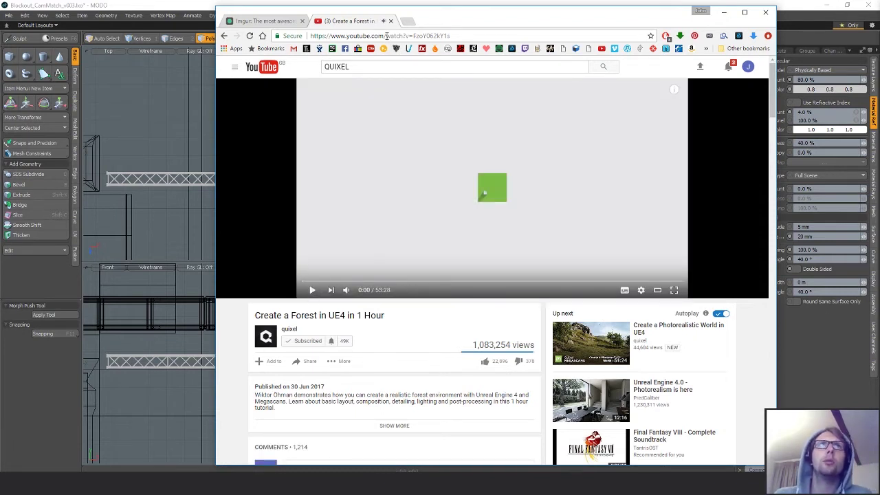
# Close the YouTube video's tab and enlarge the landscape photo in the Imgur post again
pyautogui.click(386, 36)
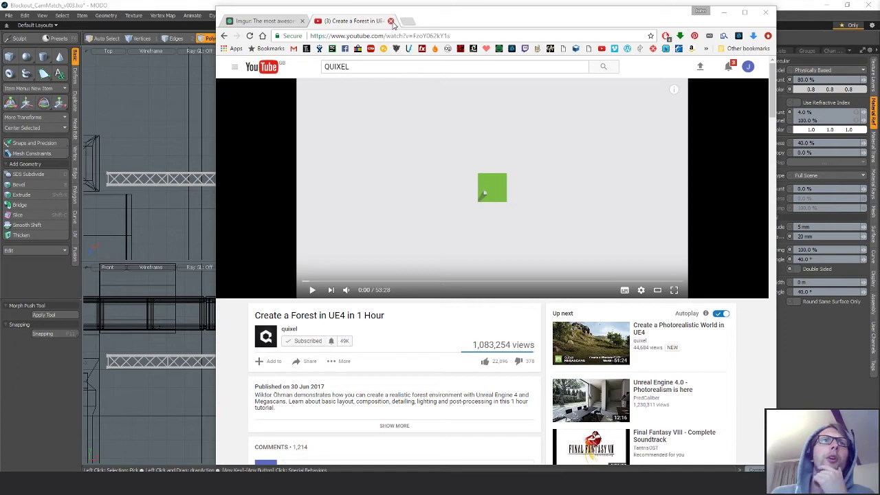
pyautogui.click(391, 21)
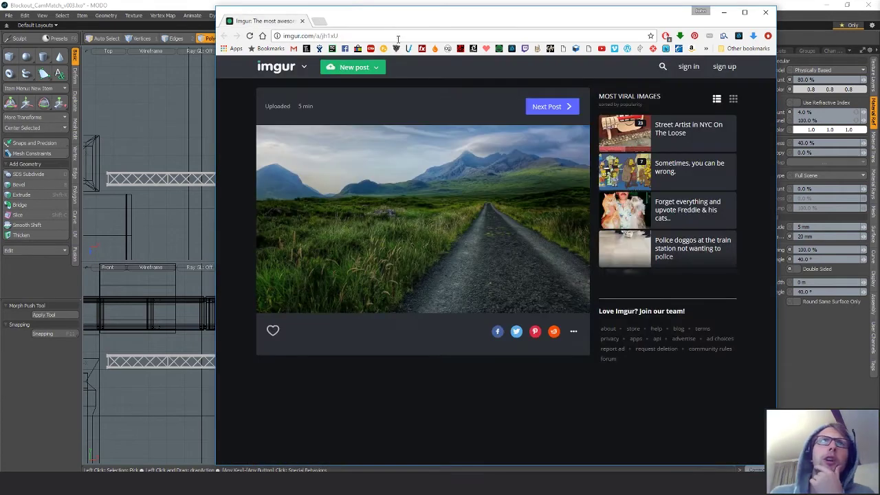
pyautogui.click(493, 240)
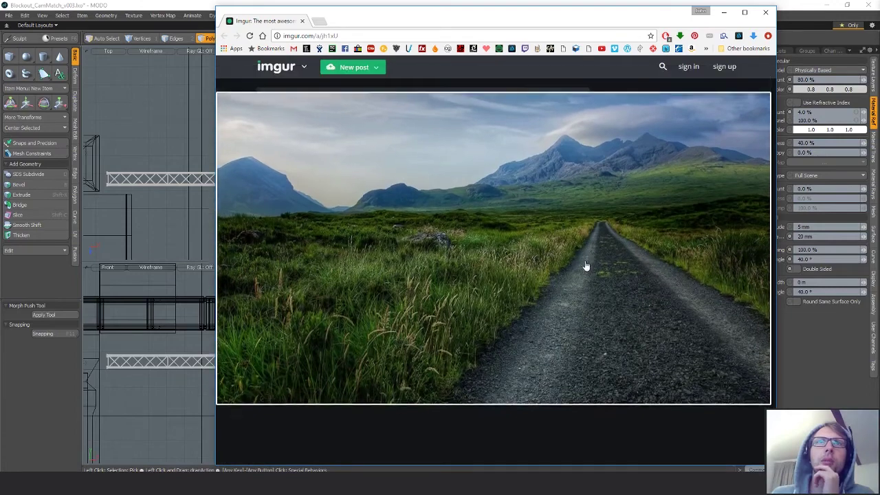
# Review the landscape photo again at enlarged size, shrink it back and close the Chrome window to return to MODO
pyautogui.click(586, 265)
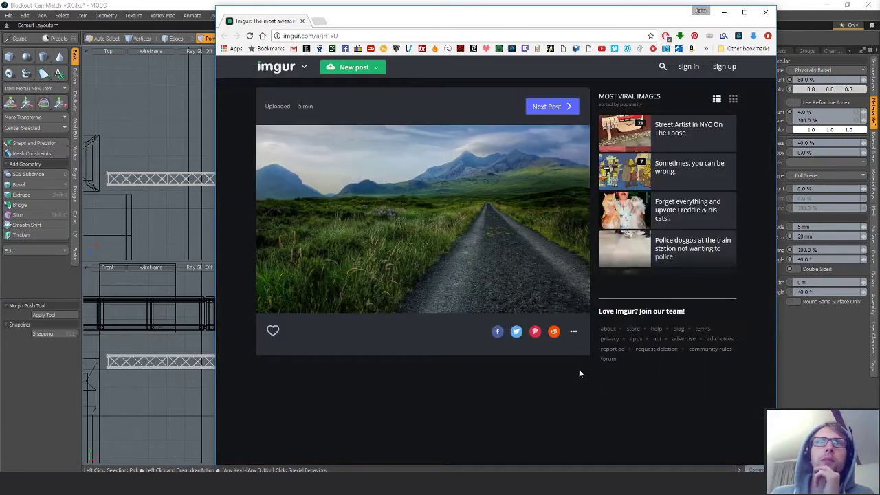
pyautogui.click(484, 213)
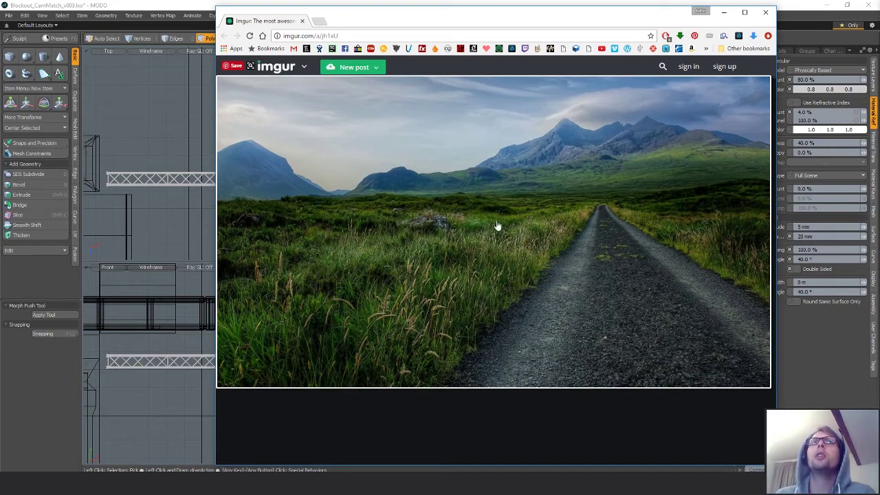
pyautogui.click(496, 227)
pyautogui.click(764, 12)
# Select all polygons of the foreground human figure and duplicate them for use as a scale reference
pyautogui.keyDown('alt'); pyautogui.moveTo(489, 259); pyautogui.dragTo(719, 227); pyautogui.keyUp('alt')
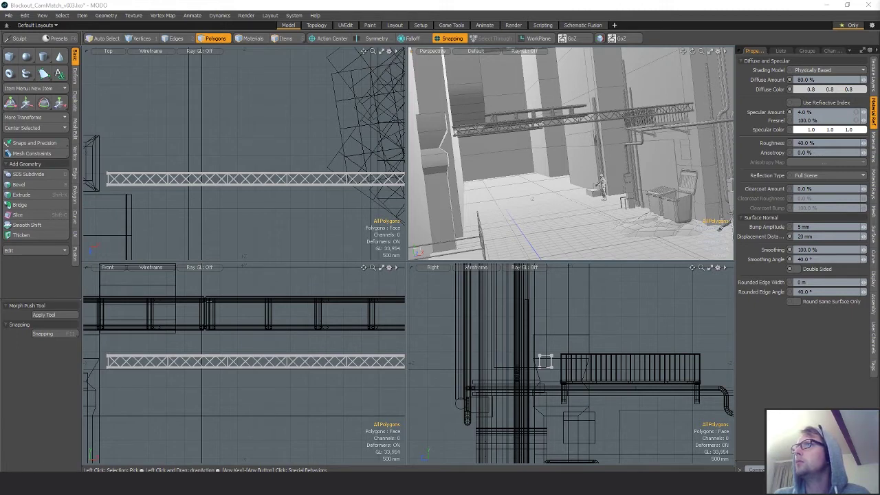
pyautogui.keyDown('alt'); pyautogui.moveTo(532, 199); pyautogui.dragTo(680, 203); pyautogui.keyUp('alt')
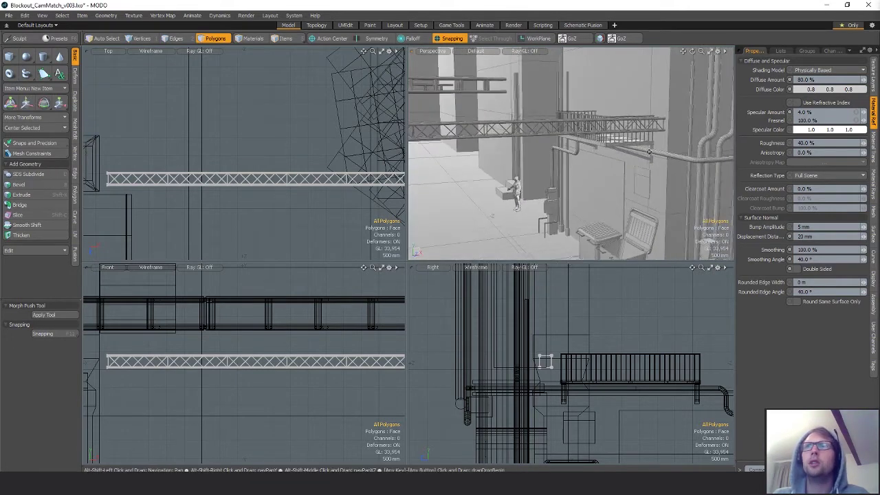
pyautogui.hotkey('alt', 'Tab')
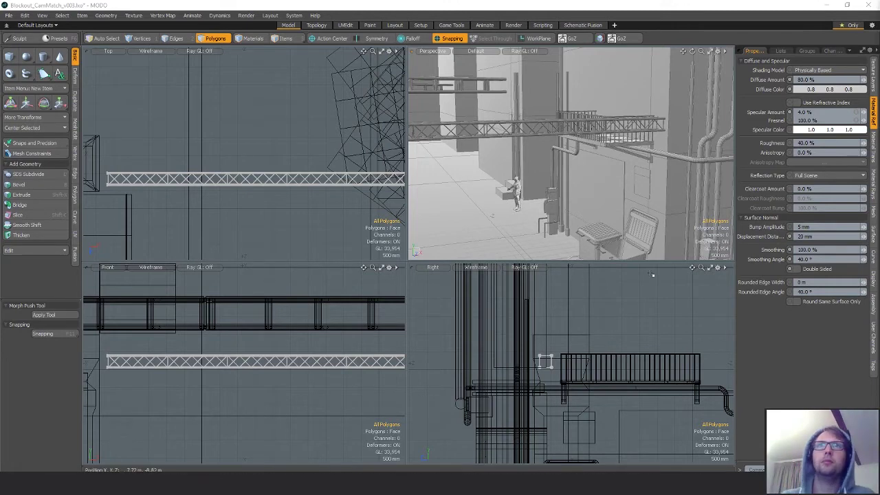
pyautogui.keyDown('alt'); pyautogui.moveTo(542, 163); pyautogui.dragTo(650, 239); pyautogui.keyUp('alt')
pyautogui.press('5')
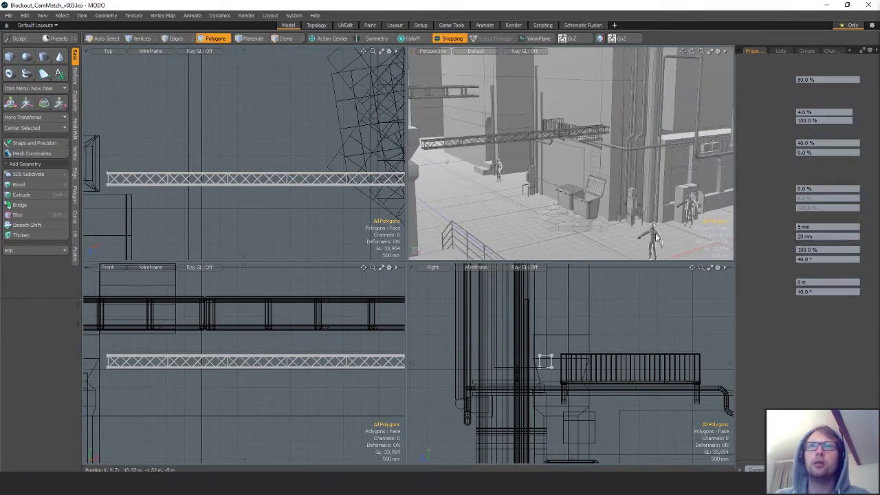
pyautogui.click(654, 240)
pyautogui.press('3')
pyautogui.doubleClick(652, 240)
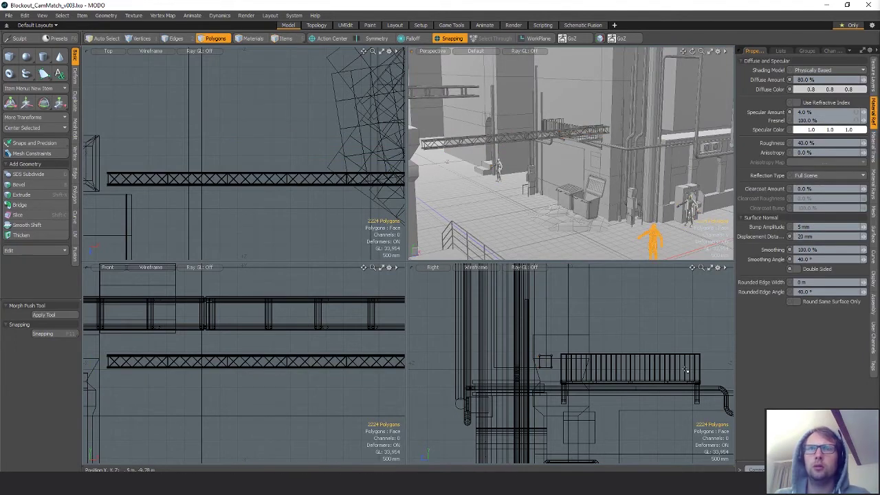
pyautogui.press('w')
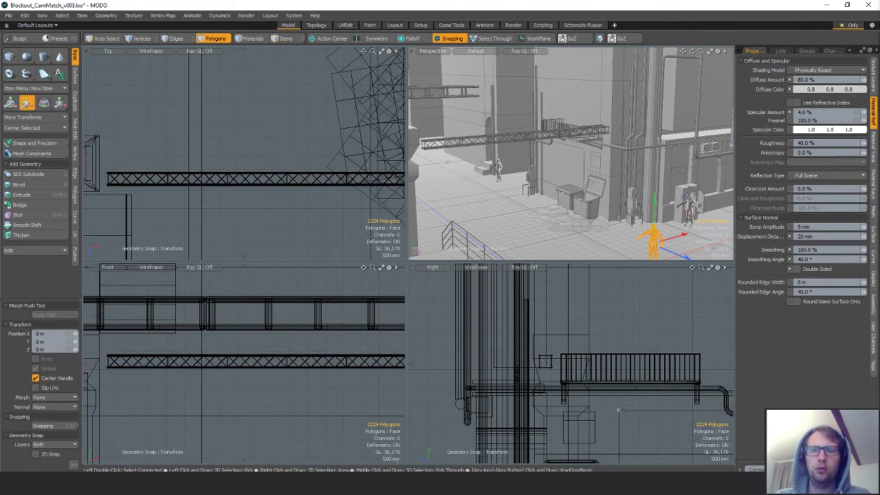
# Turn off snapping and move the duplicated human figure onto the balcony, with its feet resting on the platform
pyautogui.press('F11')
pyautogui.scroll(-5, 642, 401)
pyautogui.moveTo(591, 424); pyautogui.dragTo(682, 375)
pyautogui.moveTo(289, 419); pyautogui.dragTo(348, 334)
pyautogui.hotkey('shift', 'a')
pyautogui.scroll(3, 301, 418)
pyautogui.hotkey('shift', 'a')
pyautogui.moveTo(571, 180)
pyautogui.keyDown('alt'); pyautogui.mouseDown()
pyautogui.moveTo(573, 243)
pyautogui.moveTo(575, 186)
pyautogui.mouseUp(); pyautogui.keyUp('alt')
pyautogui.press('q')
pyautogui.press('w')
pyautogui.moveTo(582, 112); pyautogui.dragTo(668, 164)
pyautogui.keyDown('alt'); pyautogui.moveTo(564, 163); pyautogui.dragTo(588, 137); pyautogui.keyUp('alt')
pyautogui.scroll(5, 633, 151)
pyautogui.keyDown('alt'); pyautogui.moveTo(554, 198); pyautogui.dragTo(549, 319); pyautogui.keyUp('alt')
pyautogui.click(590, 204)
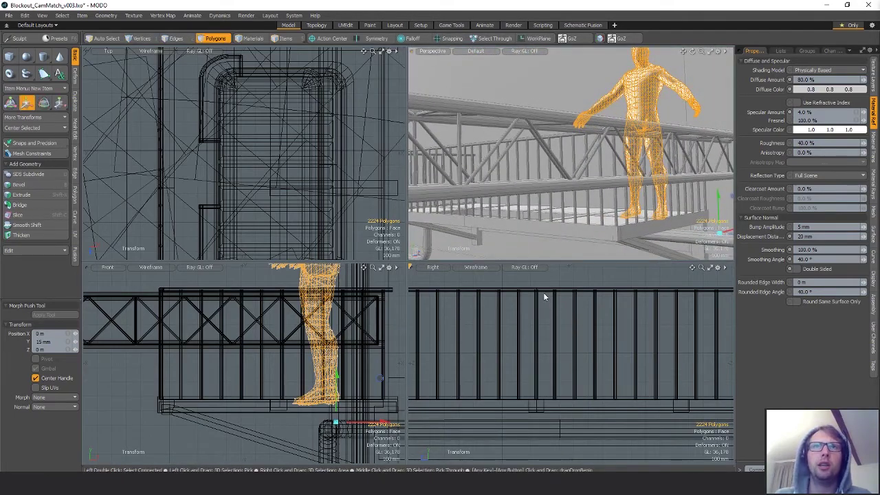
# Select the top vertices of the balcony railing and raise them about 200 mm
pyautogui.press('q')
pyautogui.doubleClick(545, 289)
pyautogui.scroll(-5, 628, 323)
pyautogui.press('1')
pyautogui.moveTo(485, 322)
pyautogui.mouseDown(button='right')
pyautogui.moveTo(461, 313)
pyautogui.moveTo(778, 329)
pyautogui.mouseUp(button='right')
pyautogui.press('w')
pyautogui.scroll(2, 562, 300)
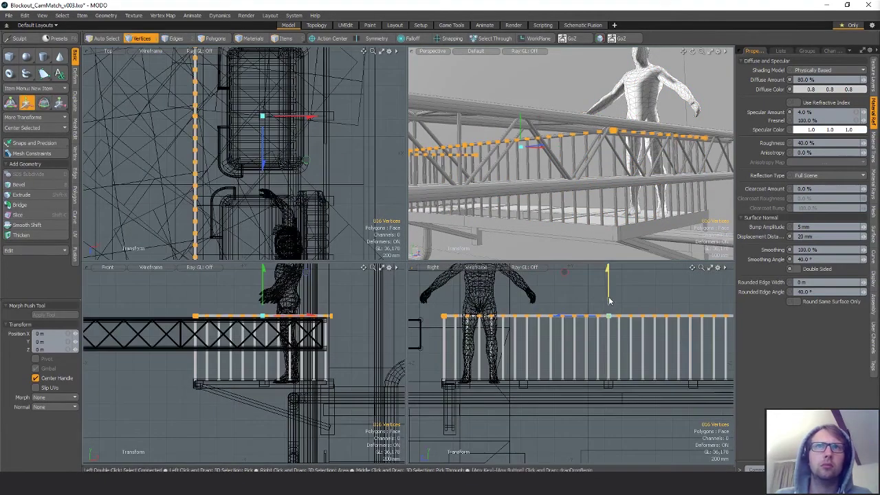
pyautogui.moveTo(608, 300); pyautogui.dragTo(608, 282)
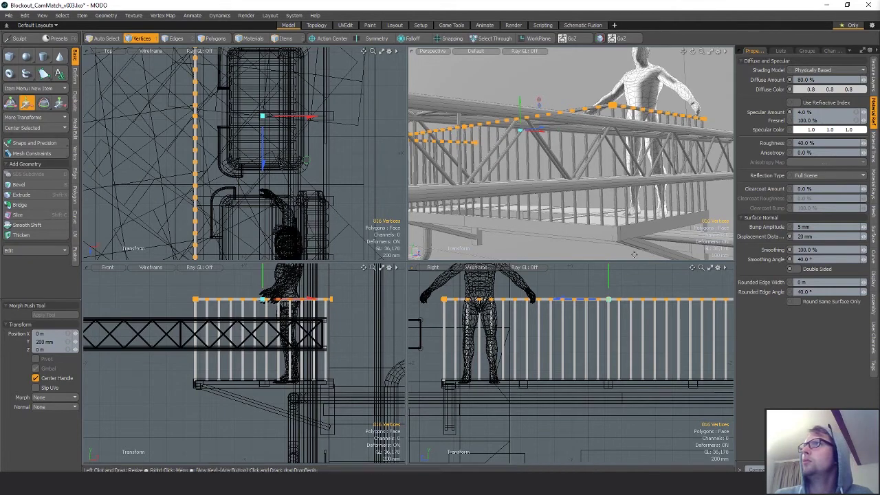
pyautogui.keyDown('alt'); pyautogui.moveTo(604, 164); pyautogui.dragTo(628, 155); pyautogui.keyUp('alt')
pyautogui.press('w')
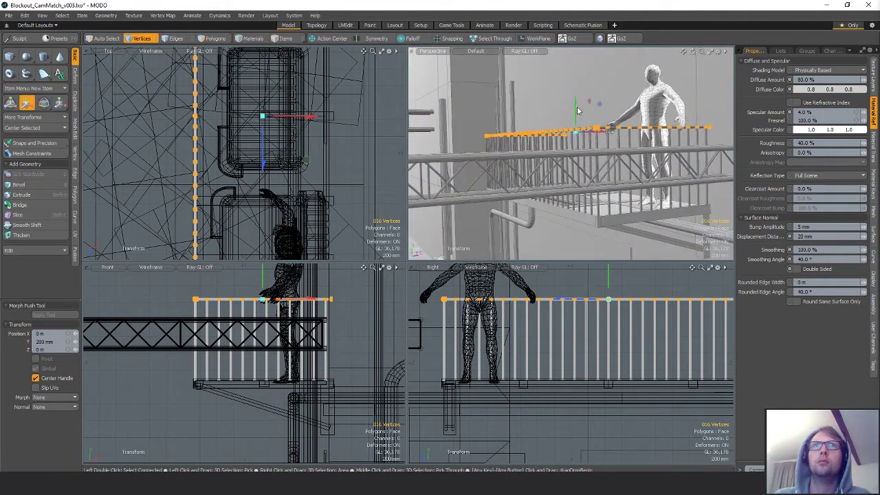
pyautogui.moveTo(576, 104); pyautogui.dragTo(576, 105)
pyautogui.keyDown('alt'); pyautogui.moveTo(585, 168); pyautogui.dragTo(584, 196); pyautogui.keyUp('alt')
pyautogui.press('2')
pyautogui.press('3')
pyautogui.doubleClick(591, 165)
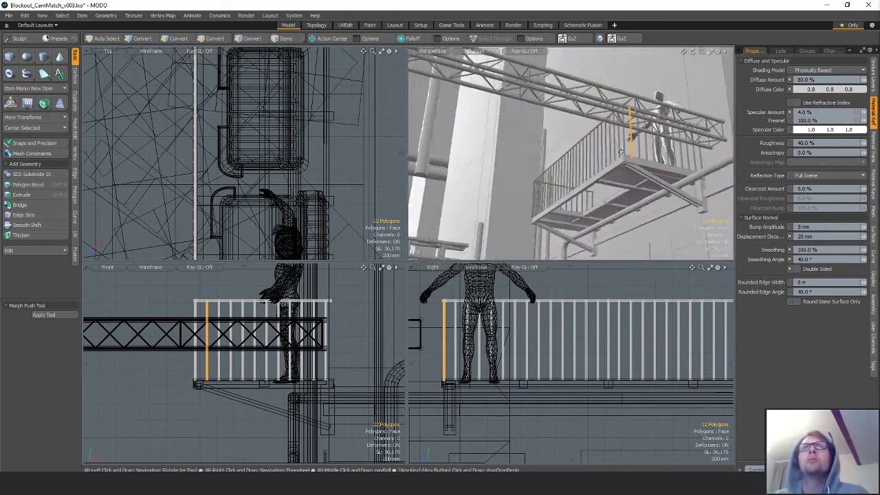
pyautogui.press('3')
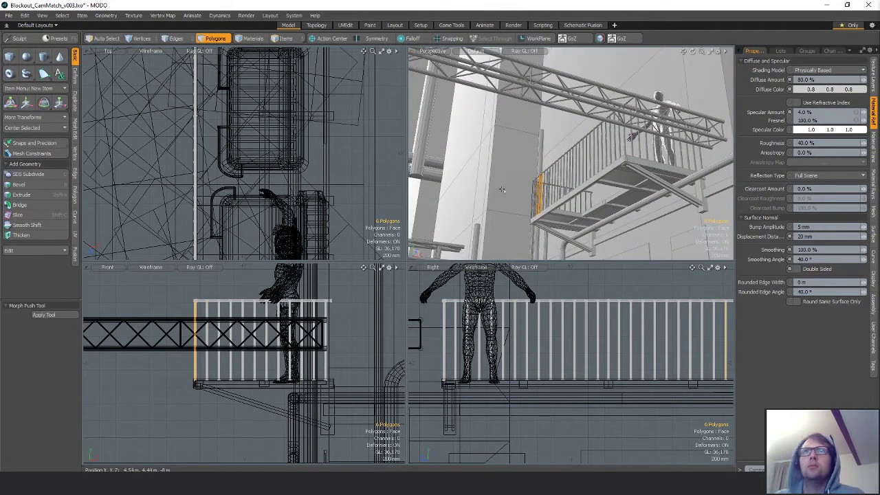
pyautogui.moveTo(596, 148)
pyautogui.keyDown('alt'); pyautogui.mouseDown()
pyautogui.moveTo(607, 142)
pyautogui.moveTo(581, 199)
pyautogui.moveTo(527, 130)
pyautogui.moveTo(581, 148)
pyautogui.moveTo(576, 183)
pyautogui.moveTo(604, 98)
pyautogui.moveTo(599, 143)
pyautogui.moveTo(583, 151)
pyautogui.mouseUp(); pyautogui.keyUp('alt')
# Move the whole girder truss down about 160 mm and shift it about -40 mm along Z
pyautogui.press('5')
pyautogui.click(565, 114)
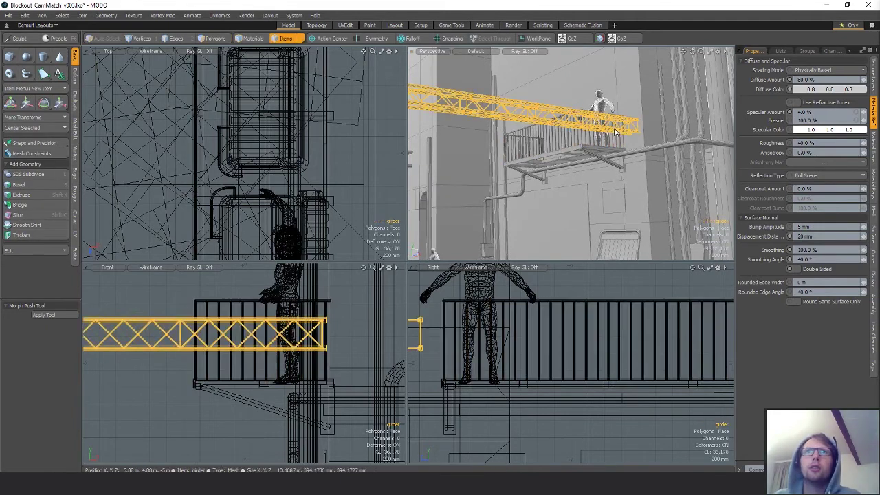
pyautogui.press('3')
pyautogui.press('w')
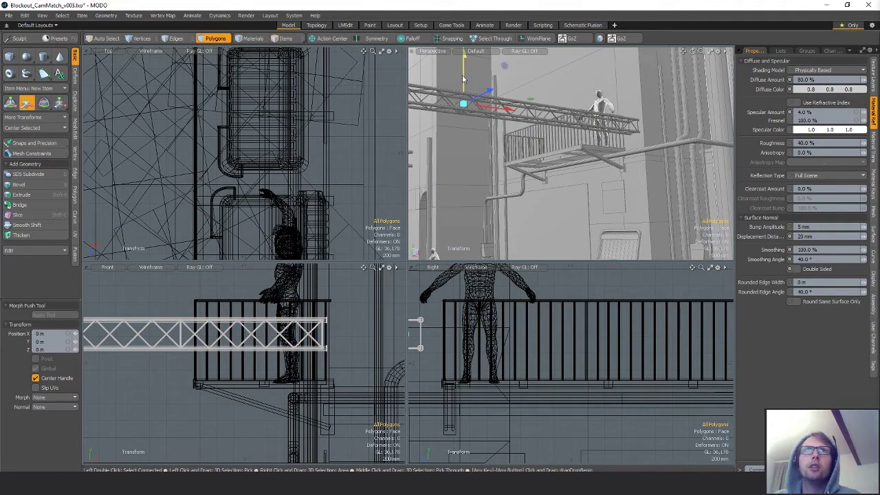
pyautogui.moveTo(462, 79); pyautogui.dragTo(566, 144)
pyautogui.keyDown('alt'); pyautogui.moveTo(618, 186); pyautogui.dragTo(619, 184); pyautogui.keyUp('alt')
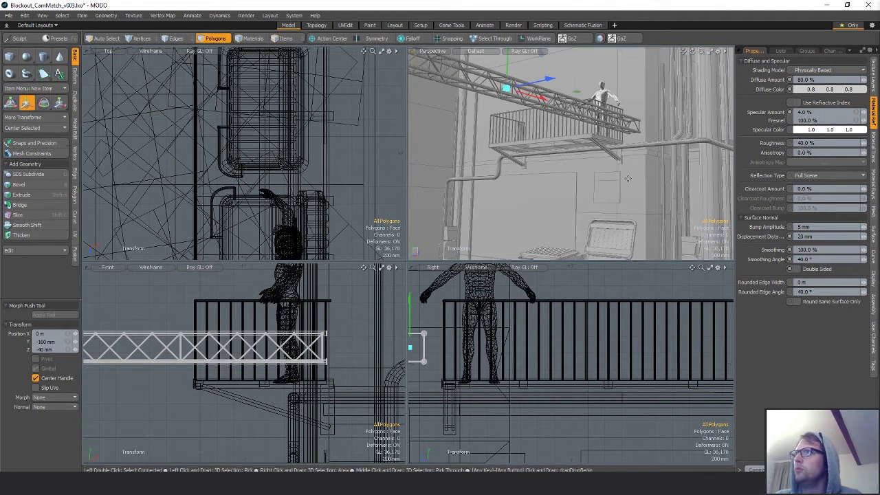
# Raise the large flat panel on the wall below the balcony slightly and clear the selection
pyautogui.keyDown('alt'); pyautogui.moveTo(593, 185); pyautogui.dragTo(534, 152); pyautogui.keyUp('alt')
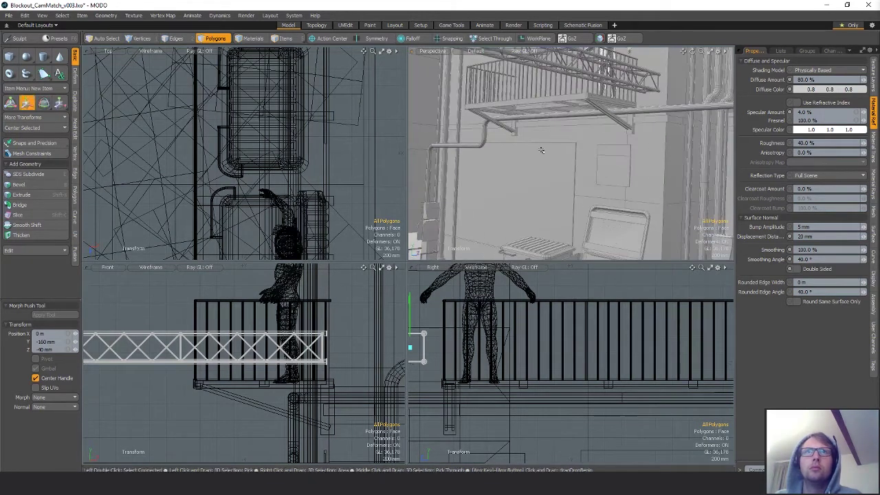
pyautogui.press('space')
pyautogui.click(525, 148)
pyautogui.press('w')
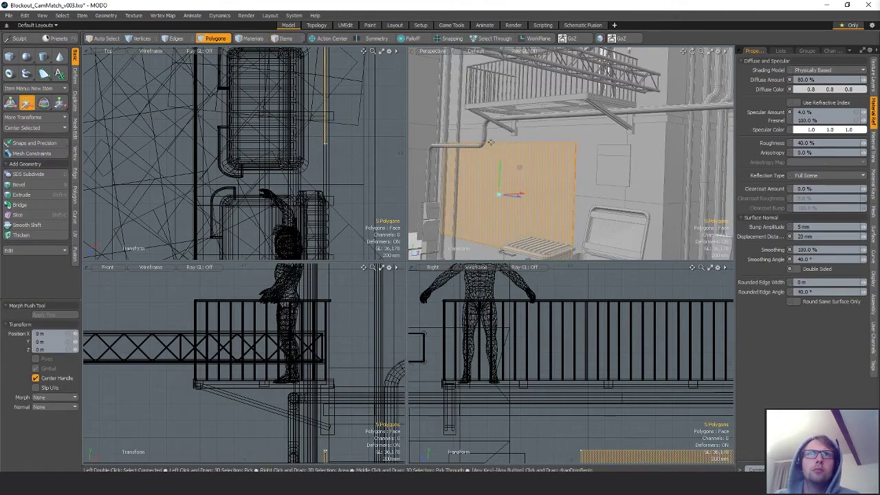
pyautogui.moveTo(492, 129); pyautogui.dragTo(582, 139)
pyautogui.press('space')
pyautogui.press('Escape')
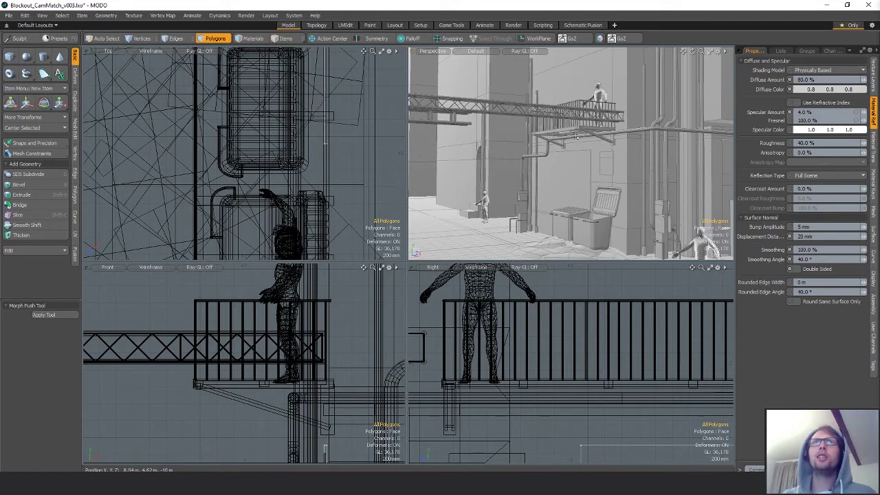
# Lower the top vertices of the balcony railing slightly, keeping the railing's base in place
pyautogui.press('5')
pyautogui.click(573, 301)
pyautogui.press('1')
pyautogui.scroll(-4, 603, 302)
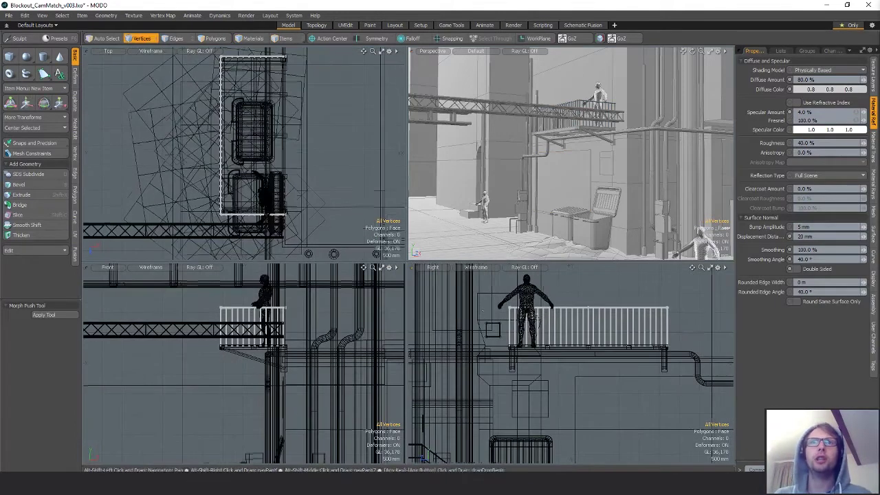
pyautogui.moveTo(459, 322)
pyautogui.mouseDown(button='right')
pyautogui.moveTo(732, 292)
pyautogui.moveTo(718, 319)
pyautogui.mouseUp(button='right')
pyautogui.press('w')
pyautogui.moveTo(570, 81); pyautogui.dragTo(570, 88)
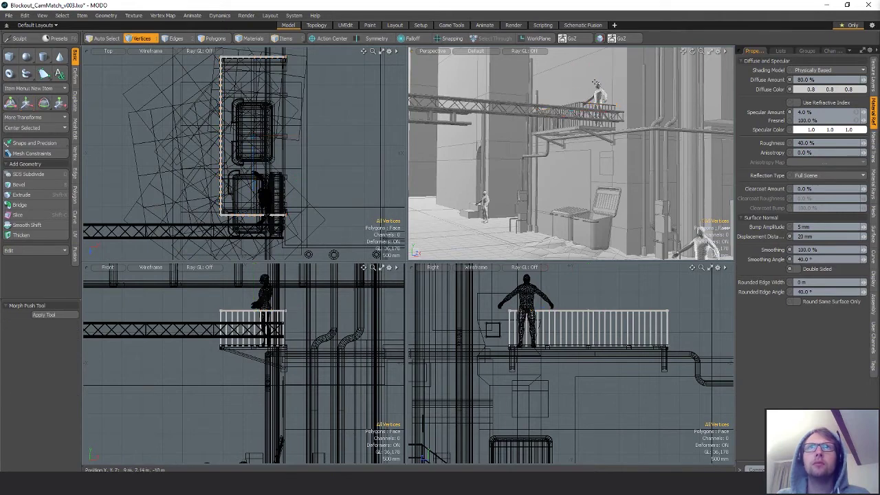
pyautogui.keyDown('alt'); pyautogui.moveTo(572, 82); pyautogui.dragTo(629, 91); pyautogui.keyUp('alt')
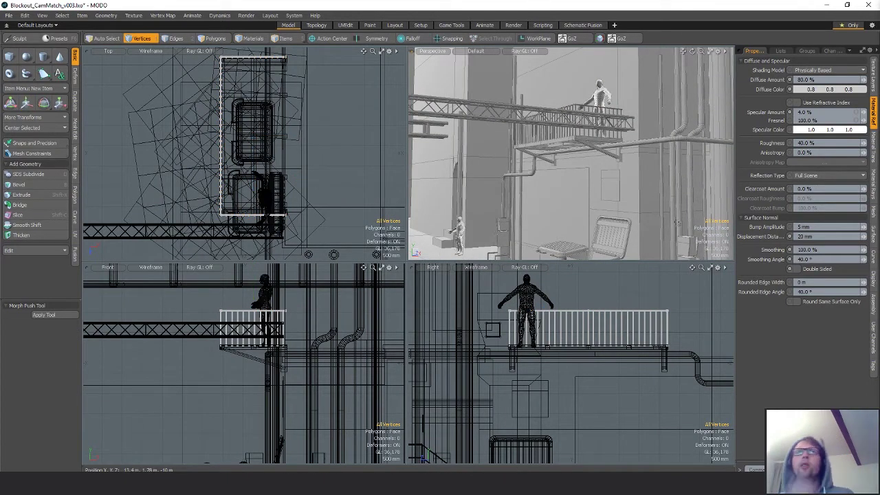
# Nudge the whole girder truss slightly upward beside the balcony railing
pyautogui.keyDown('alt'); pyautogui.moveTo(632, 114); pyautogui.dragTo(660, 132); pyautogui.keyUp('alt')
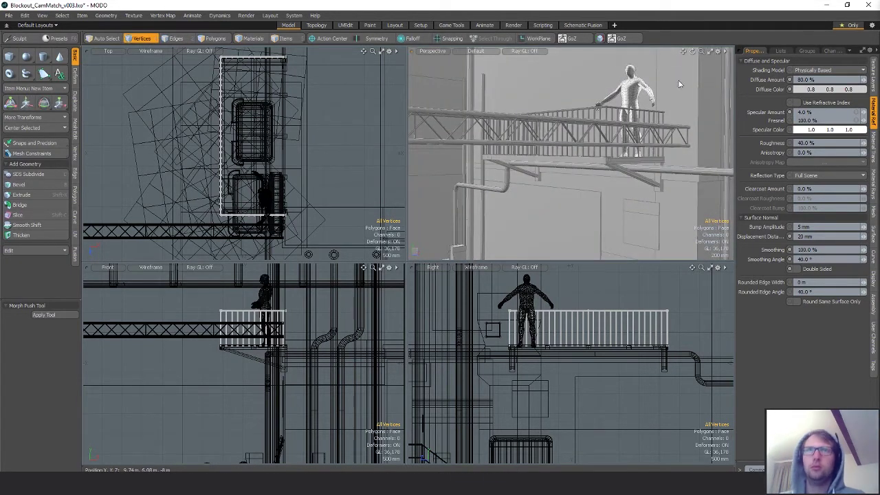
pyautogui.press('5')
pyautogui.click(671, 140)
pyautogui.keyDown('alt'); pyautogui.keyDown('shift'); pyautogui.moveTo(519, 324); pyautogui.dragTo(544, 326); pyautogui.keyUp('shift'); pyautogui.keyUp('alt')
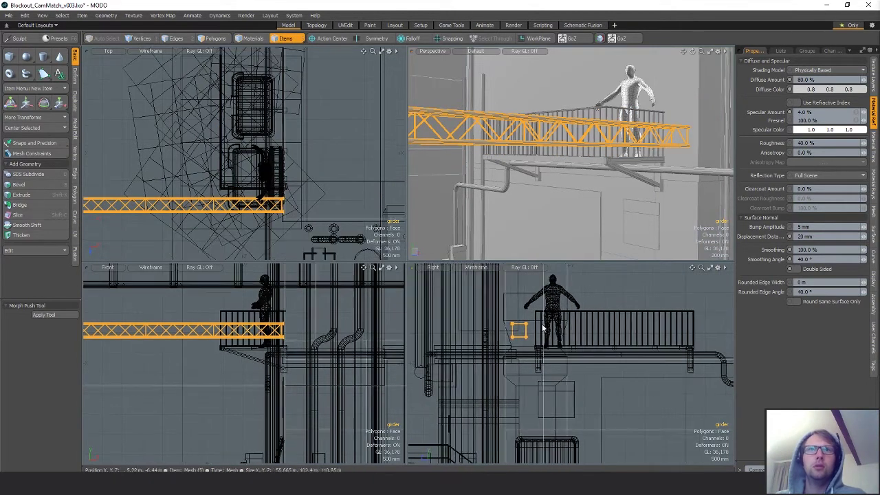
pyautogui.press('2')
pyautogui.scroll(5, 522, 327)
pyautogui.press('w')
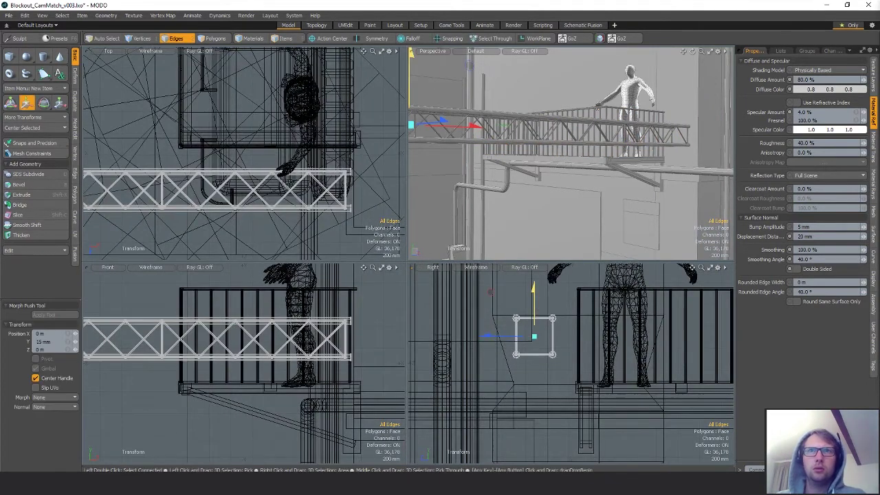
pyautogui.press('space')
pyautogui.keyDown('alt'); pyautogui.moveTo(563, 138); pyautogui.dragTo(592, 168); pyautogui.keyUp('alt')
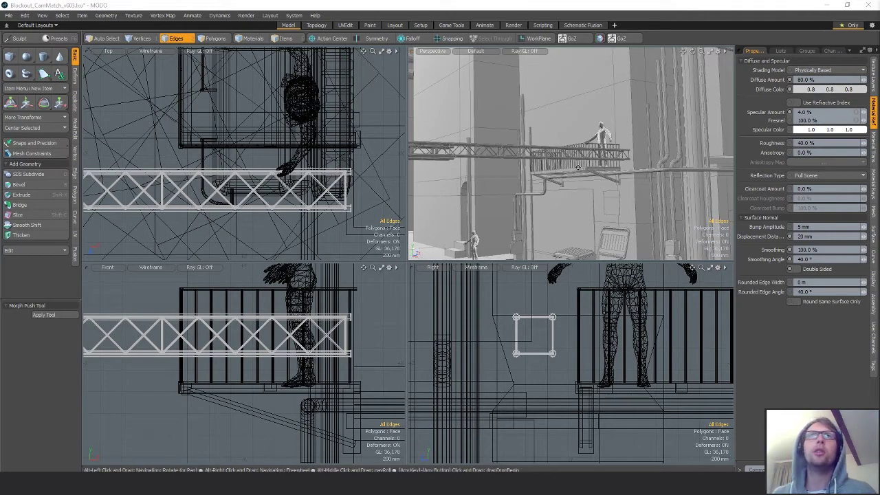
# Add a unit cube in a new mesh and position it by the pipes at X 8.35 m, Z -4.45 m
pyautogui.keyDown('alt'); pyautogui.moveTo(584, 137); pyautogui.dragTo(666, 216); pyautogui.keyUp('alt')
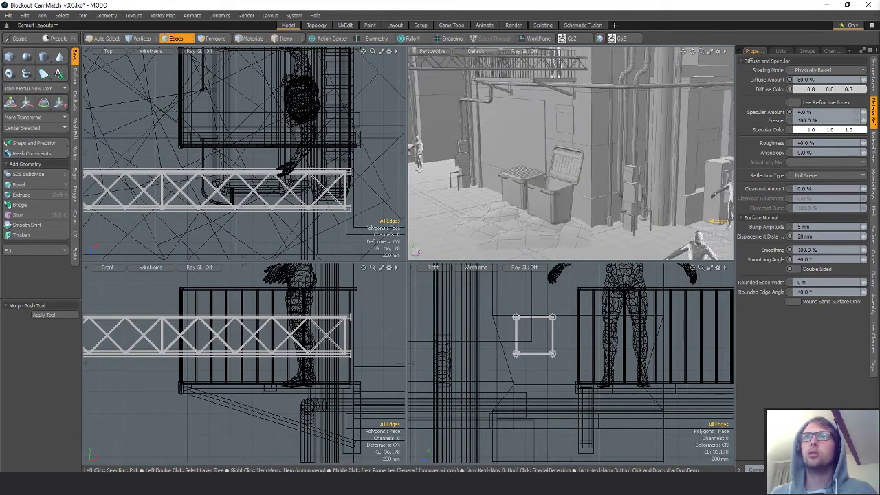
pyautogui.press('n')
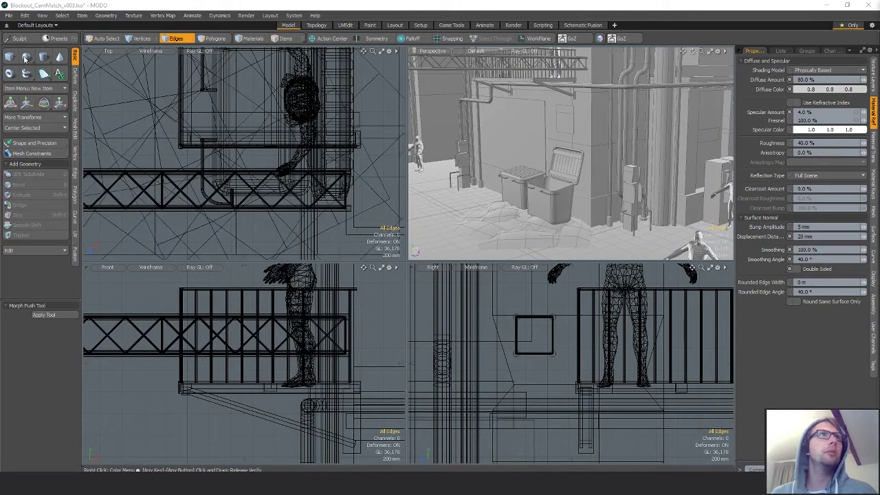
pyautogui.keyDown('shift'); pyautogui.click(18, 60); pyautogui.keyUp('shift')
pyautogui.scroll(-5, 239, 118)
pyautogui.press('w')
pyautogui.keyDown('alt'); pyautogui.keyDown('shift'); pyautogui.moveTo(239, 118); pyautogui.dragTo(194, 53); pyautogui.keyUp('shift'); pyautogui.keyUp('alt')
pyautogui.scroll(-3, 224, 170)
pyautogui.moveTo(194, 191); pyautogui.dragTo(318, 107)
pyautogui.hotkey('shift', 'a')
pyautogui.scroll(-5, 279, 376)
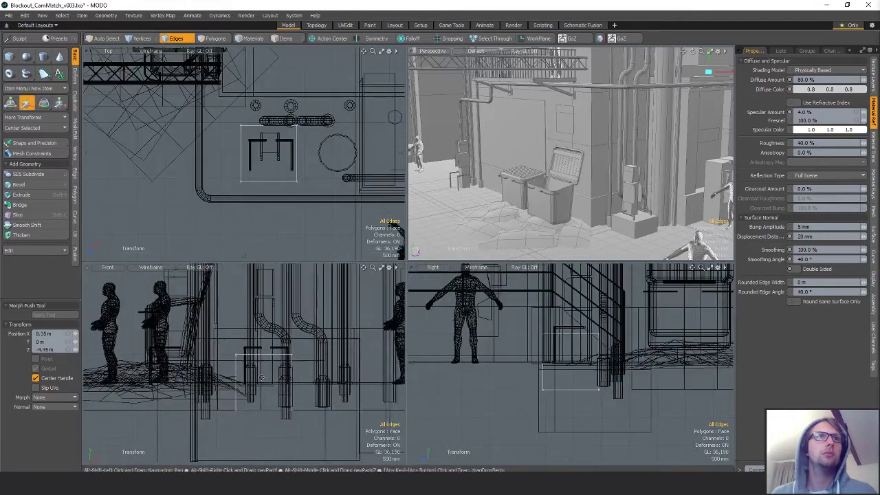
pyautogui.keyDown('alt'); pyautogui.keyDown('shift'); pyautogui.moveTo(256, 373); pyautogui.dragTo(252, 389); pyautogui.keyUp('shift'); pyautogui.keyUp('alt')
# Raise the cube's bottom edges to ground level and its top edges to form a box about 1.7 m tall
pyautogui.press('q')
pyautogui.moveTo(207, 387); pyautogui.dragTo(375, 448, button='right')
pyautogui.press('w')
pyautogui.moveTo(265, 366); pyautogui.dragTo(265, 341)
pyautogui.press('q')
pyautogui.moveTo(289, 317)
pyautogui.mouseDown(button='right')
pyautogui.moveTo(336, 358)
pyautogui.moveTo(334, 350)
pyautogui.mouseUp(button='right')
pyautogui.press('w')
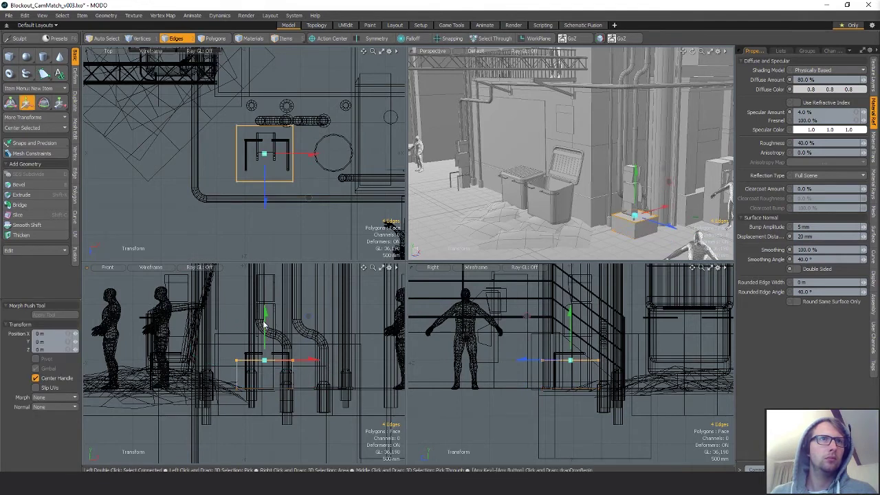
pyautogui.moveTo(265, 312)
pyautogui.mouseDown()
pyautogui.moveTo(265, 271)
pyautogui.moveTo(265, 294)
pyautogui.mouseUp()
pyautogui.press('space')
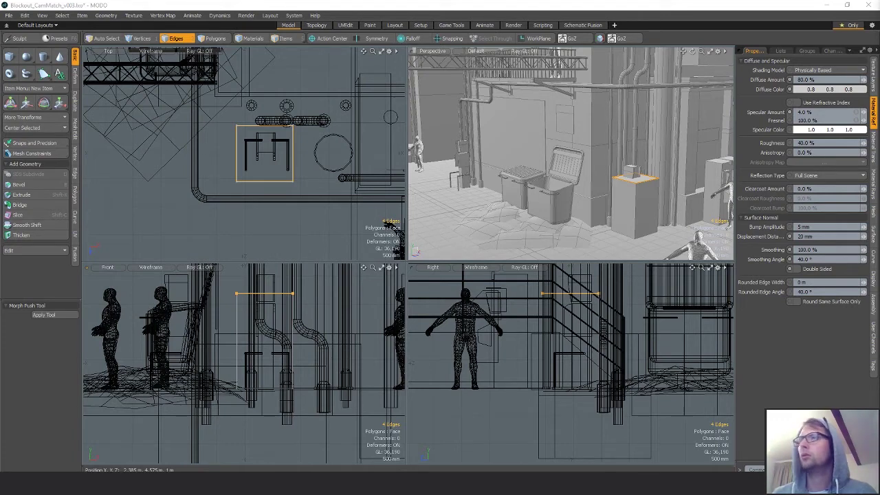
pyautogui.press('3')
pyautogui.doubleClick(645, 201)
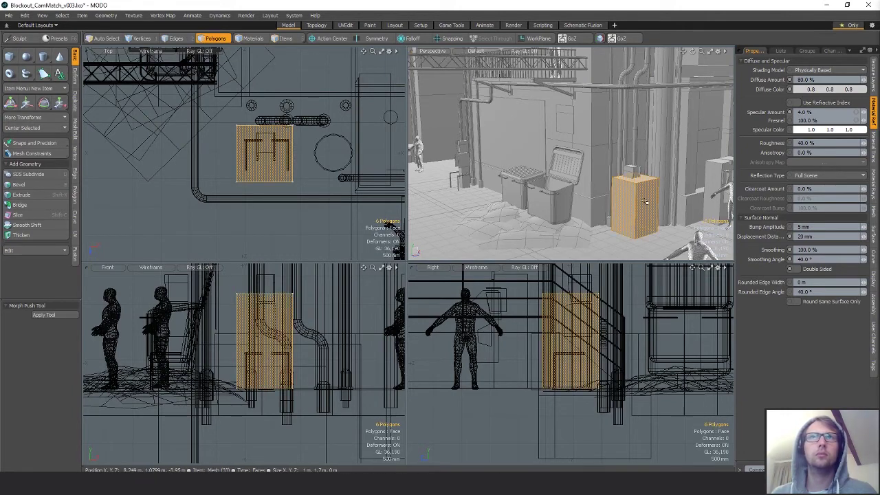
pyautogui.keyDown('alt'); pyautogui.moveTo(650, 361); pyautogui.dragTo(649, 404); pyautogui.keyUp('alt')
pyautogui.scroll(-3, 650, 404)
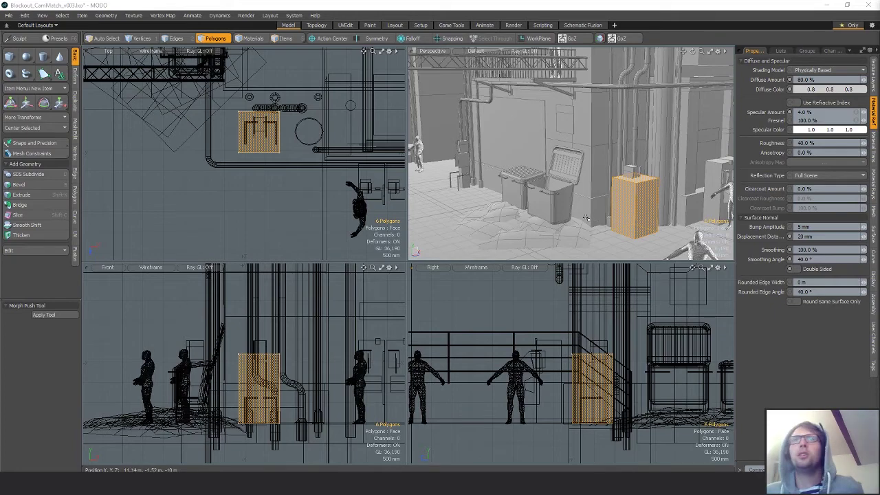
pyautogui.click(600, 199)
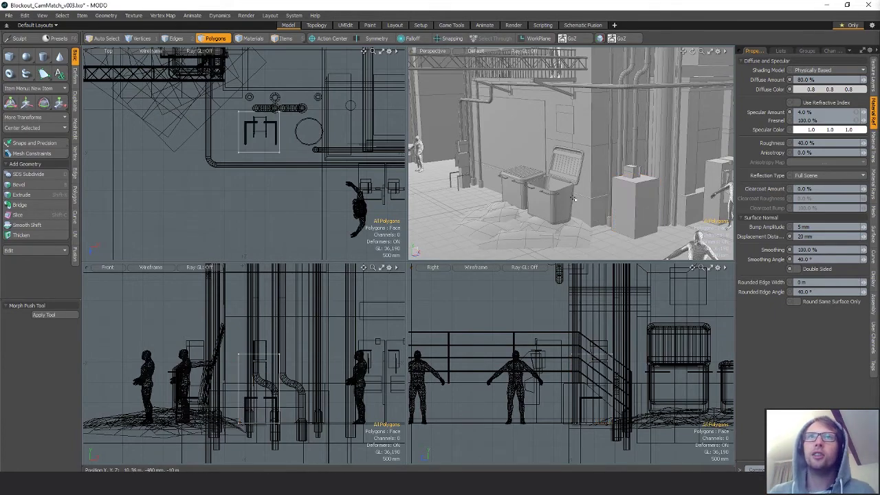
# Move the tall box up about 5.36 m and -3.25 m in Z onto the balcony, fitting it against the wall as a doorway
pyautogui.keyDown('alt'); pyautogui.moveTo(596, 199); pyautogui.dragTo(588, 175); pyautogui.keyUp('alt')
pyautogui.doubleClick(606, 210)
pyautogui.press('w')
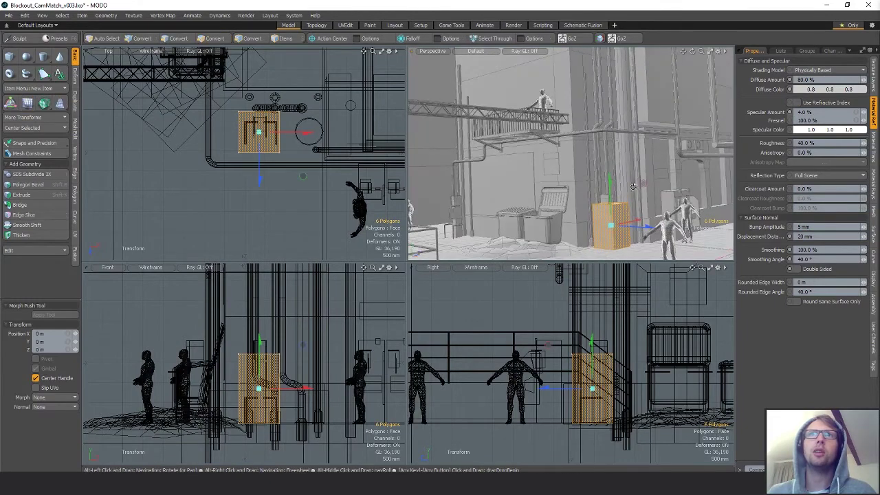
pyautogui.moveTo(640, 184); pyautogui.dragTo(552, 104)
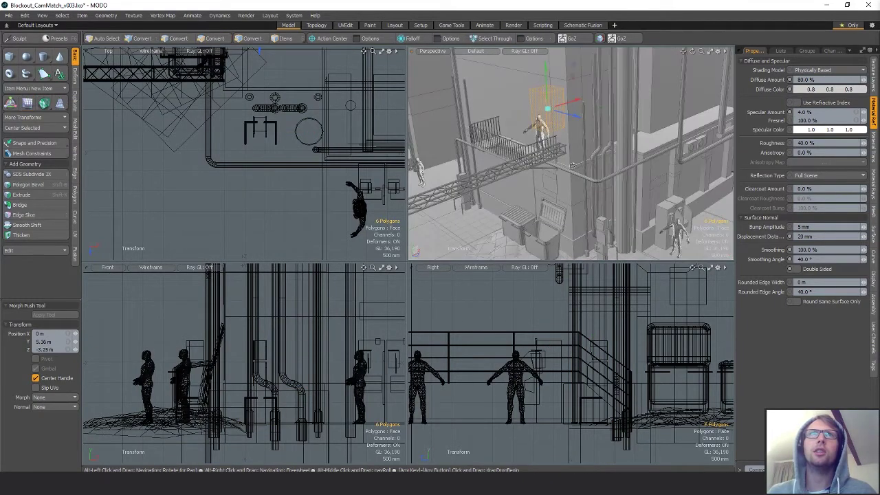
pyautogui.hotkey('shift', 'a')
pyautogui.scroll(-5, 319, 161)
pyautogui.keyDown('alt'); pyautogui.keyDown('shift'); pyautogui.moveTo(319, 162); pyautogui.dragTo(334, 173); pyautogui.keyUp('shift'); pyautogui.keyUp('alt')
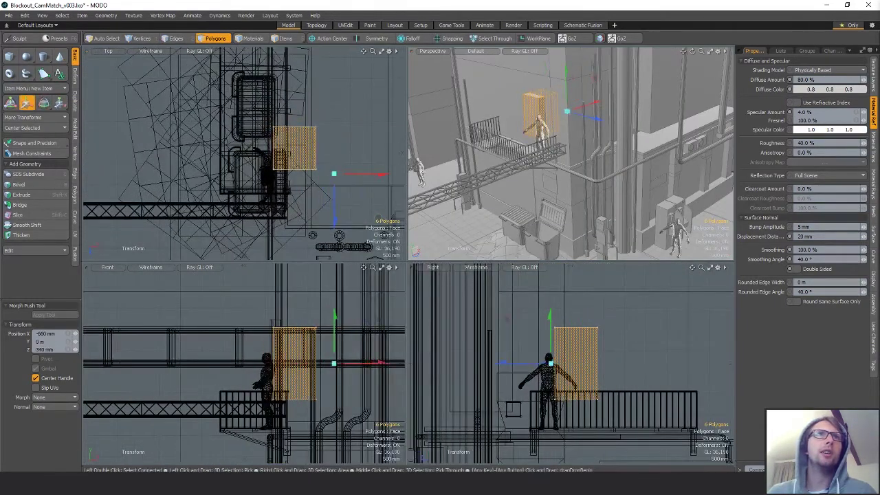
pyautogui.keyDown('alt'); pyautogui.moveTo(603, 131); pyautogui.dragTo(522, 148); pyautogui.keyUp('alt')
pyautogui.press('space')
pyautogui.click(524, 139)
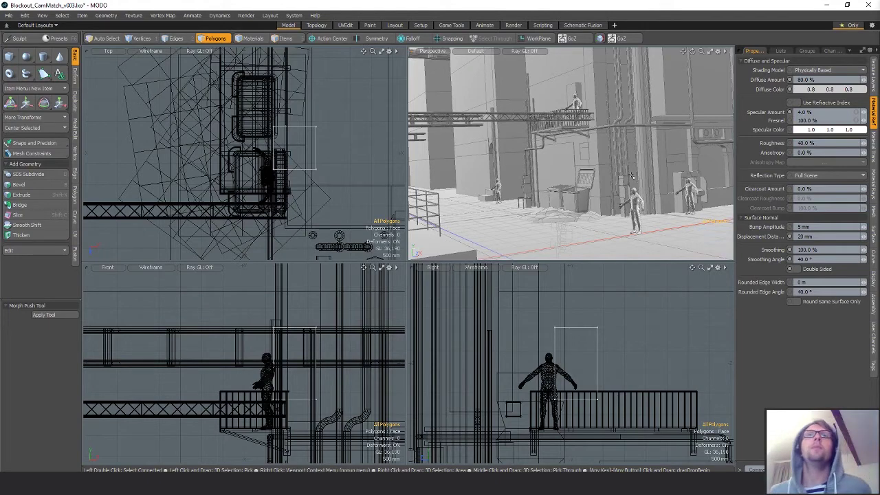
# Move the human figure along the balcony to its far end, away from the doorway box
pyautogui.keyDown('alt'); pyautogui.moveTo(631, 177); pyautogui.dragTo(581, 119); pyautogui.keyUp('alt')
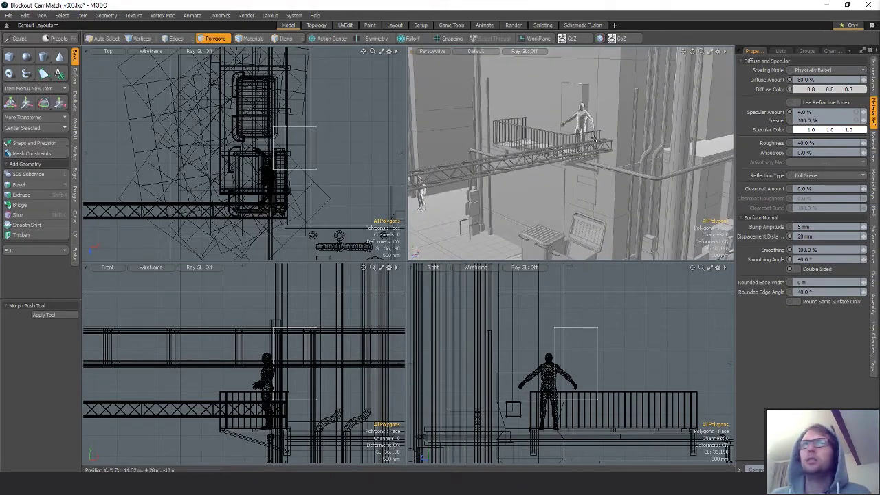
pyautogui.press('5')
pyautogui.click(583, 120)
pyautogui.press('3')
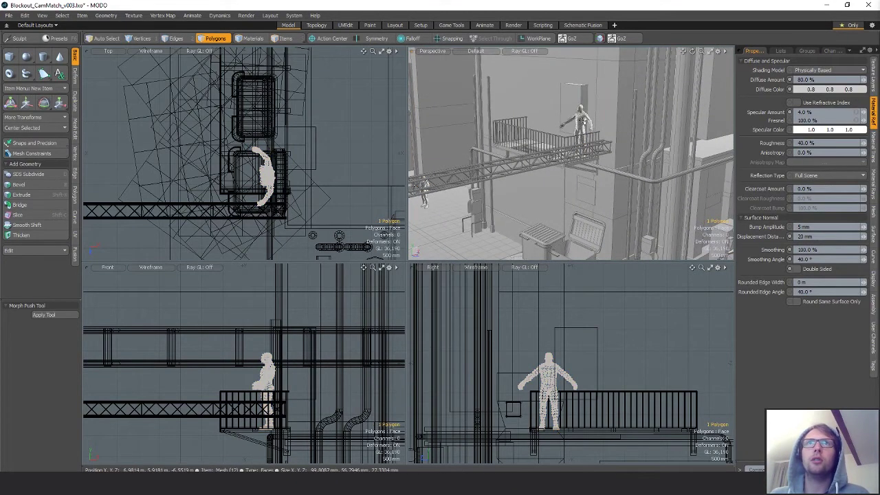
pyautogui.doubleClick(585, 123)
pyautogui.press('w')
pyautogui.keyDown('alt'); pyautogui.keyDown('shift'); pyautogui.moveTo(301, 186); pyautogui.dragTo(318, 220); pyautogui.keyUp('shift'); pyautogui.keyUp('alt')
pyautogui.scroll(-2, 318, 220)
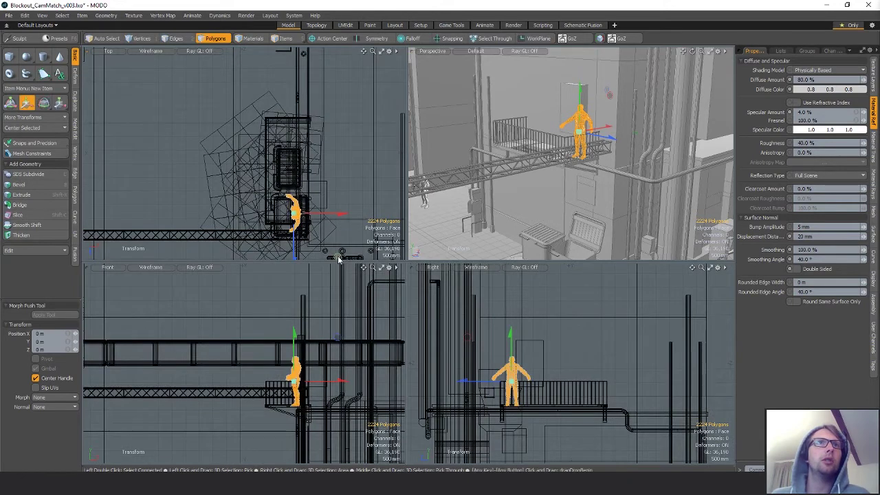
pyautogui.moveTo(338, 259); pyautogui.dragTo(325, 172)
pyautogui.press('q')
pyautogui.click(349, 122)
# Compare the balcony, doorway box and wall corner with the walls, signs and bins in the Concept image
pyautogui.keyDown('alt'); pyautogui.moveTo(596, 131); pyautogui.dragTo(610, 194); pyautogui.keyUp('alt')
pyautogui.click(577, 94)
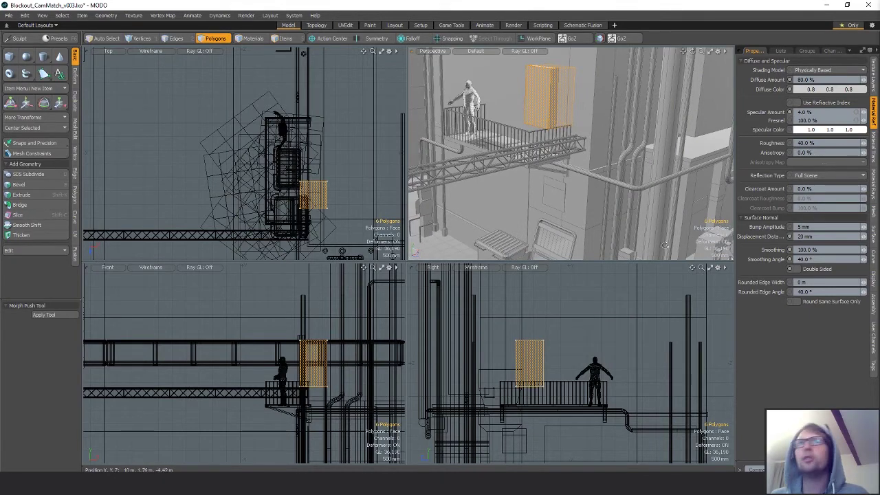
pyautogui.keyDown('alt'); pyautogui.keyDown('shift'); pyautogui.moveTo(664, 245); pyautogui.dragTo(578, 169); pyautogui.keyUp('shift'); pyautogui.keyUp('alt')
pyautogui.click(593, 191)
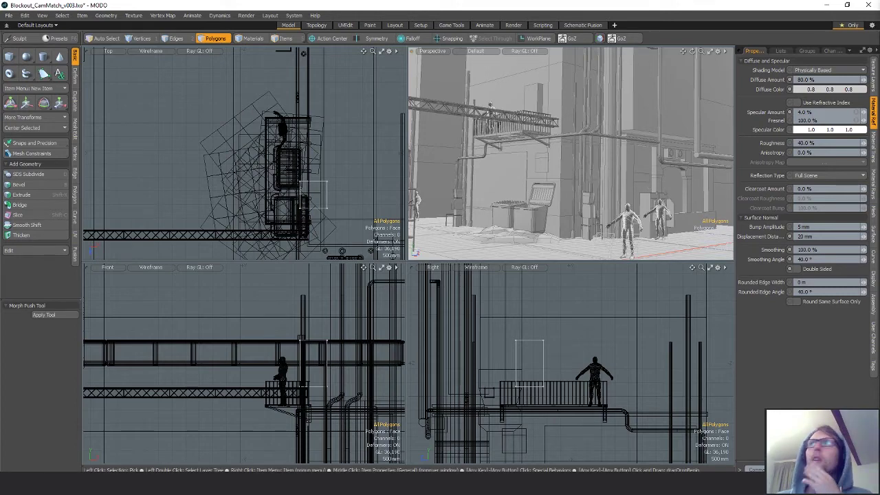
pyautogui.moveTo(879, 88); pyautogui.dragTo(297, 51)
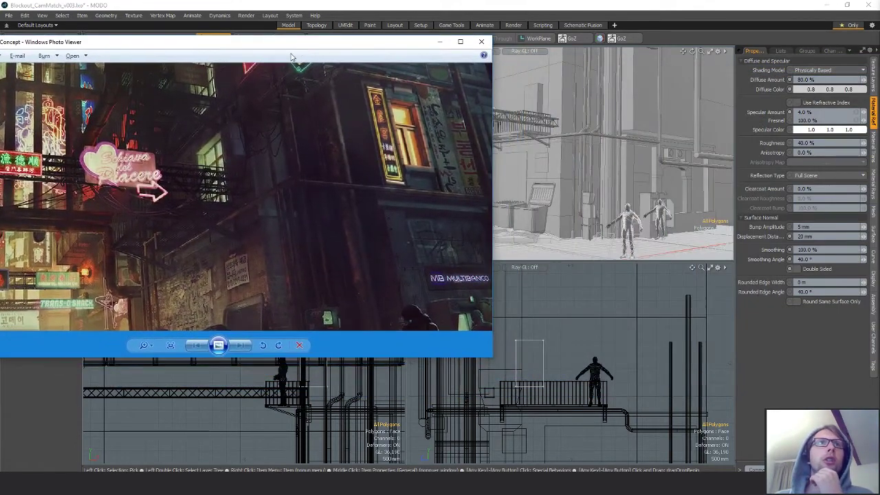
pyautogui.moveTo(348, 163); pyautogui.dragTo(147, 79)
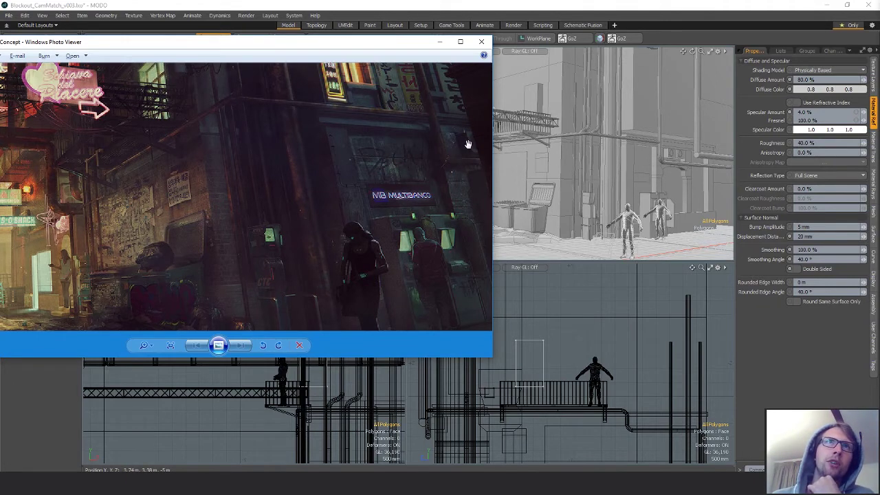
pyautogui.moveTo(240, 153); pyautogui.dragTo(254, 175)
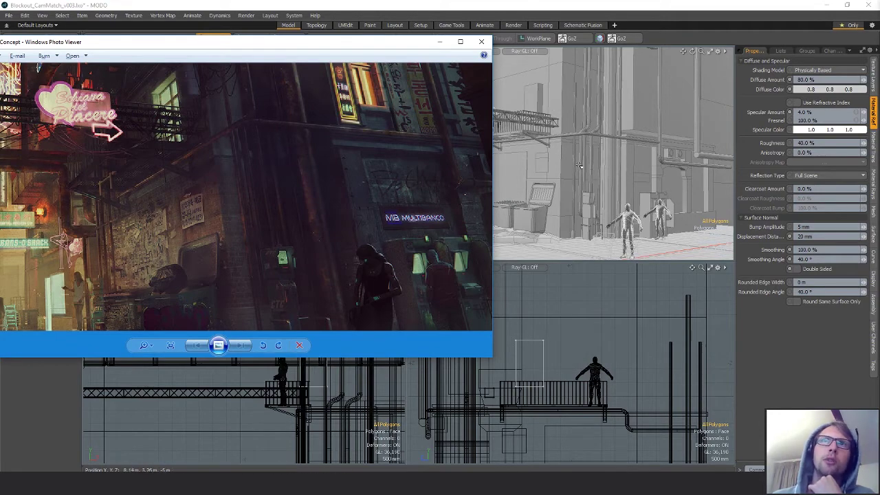
pyautogui.moveTo(289, 190); pyautogui.dragTo(350, 145)
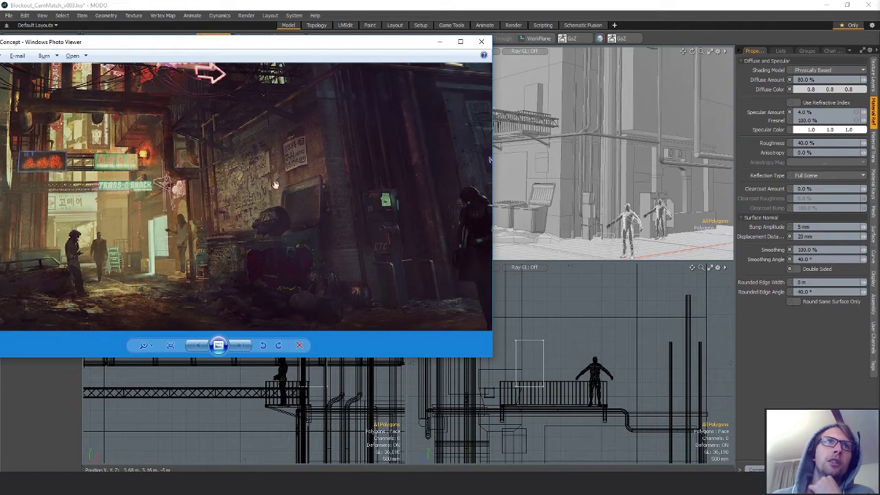
pyautogui.moveTo(383, 48); pyautogui.dragTo(335, 53)
pyautogui.moveTo(246, 49); pyautogui.dragTo(256, 47)
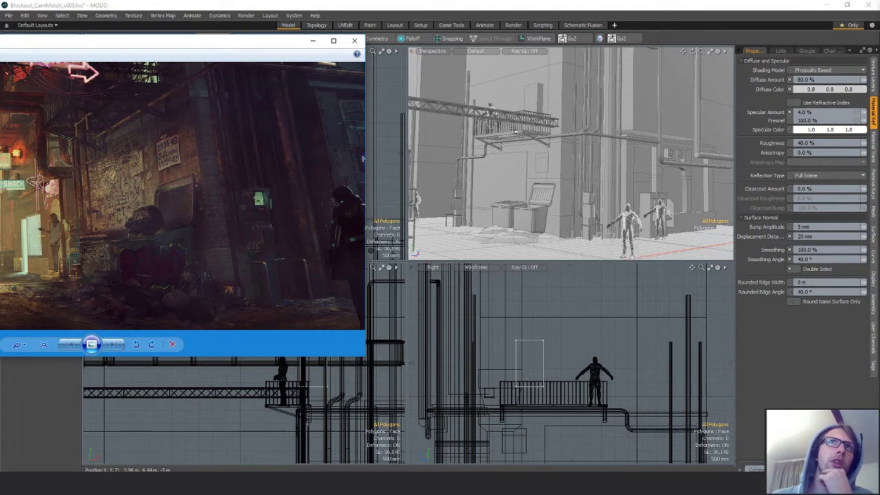
pyautogui.moveTo(184, 217); pyautogui.dragTo(244, 194)
pyautogui.moveTo(297, 218); pyautogui.dragTo(204, 191)
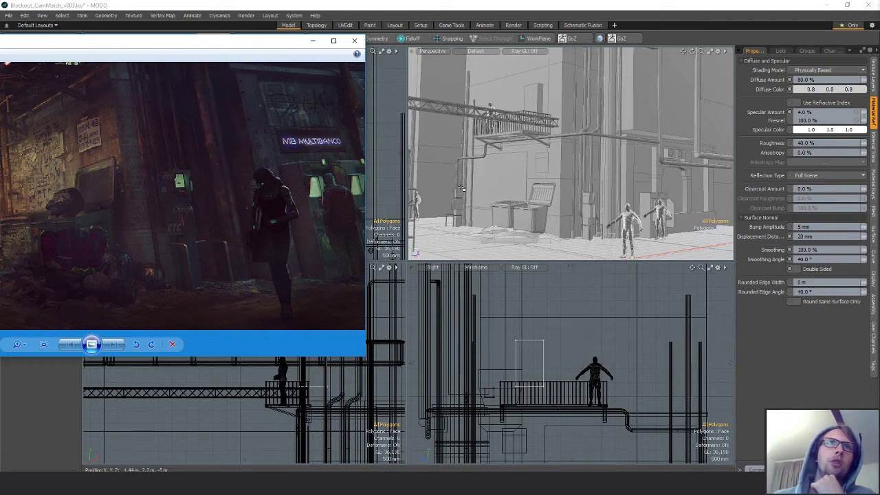
pyautogui.moveTo(263, 45); pyautogui.dragTo(878, 89)
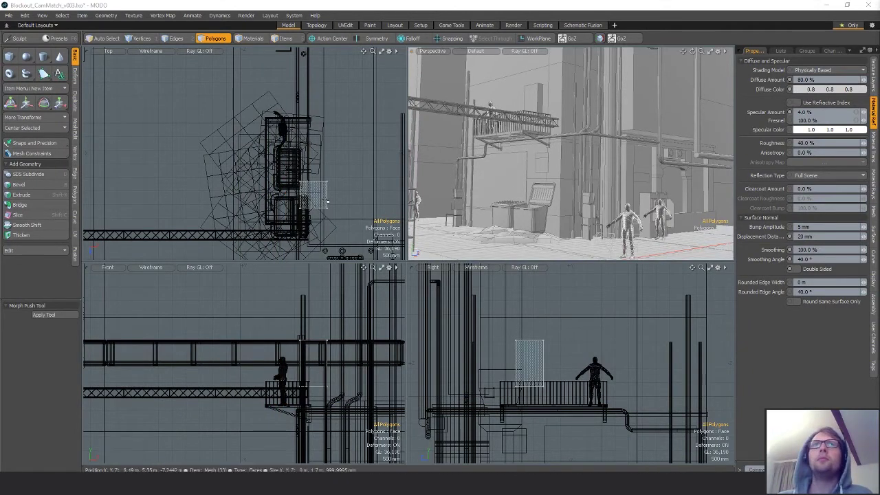
# Inspect the bent vertical pipes on the wall corner up close and from street level
pyautogui.moveTo(621, 153)
pyautogui.keyDown('alt'); pyautogui.mouseDown()
pyautogui.moveTo(605, 156)
pyautogui.moveTo(618, 174)
pyautogui.moveTo(632, 150)
pyautogui.mouseUp(); pyautogui.keyUp('alt')
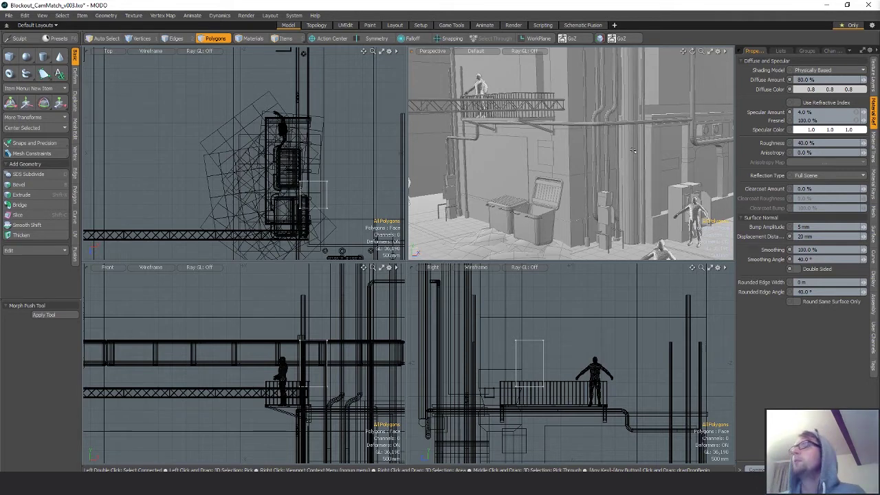
pyautogui.keyDown('alt'); pyautogui.moveTo(583, 145); pyautogui.dragTo(604, 142); pyautogui.keyUp('alt')
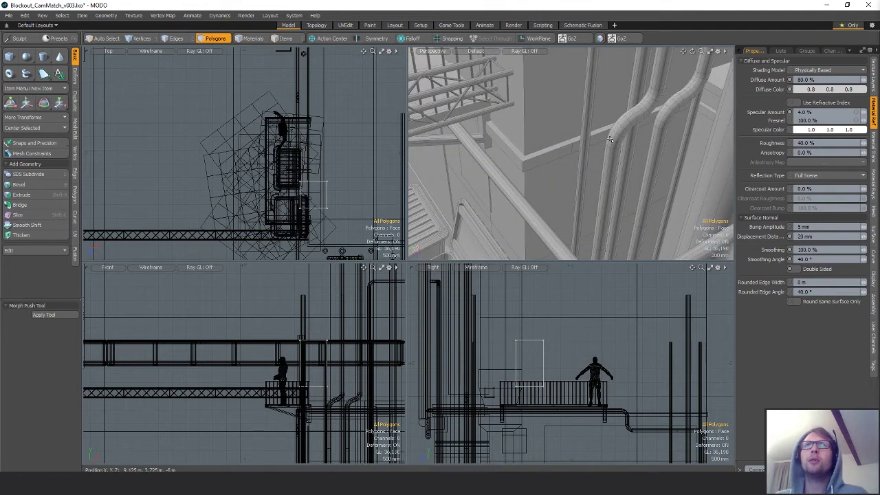
pyautogui.click(613, 137)
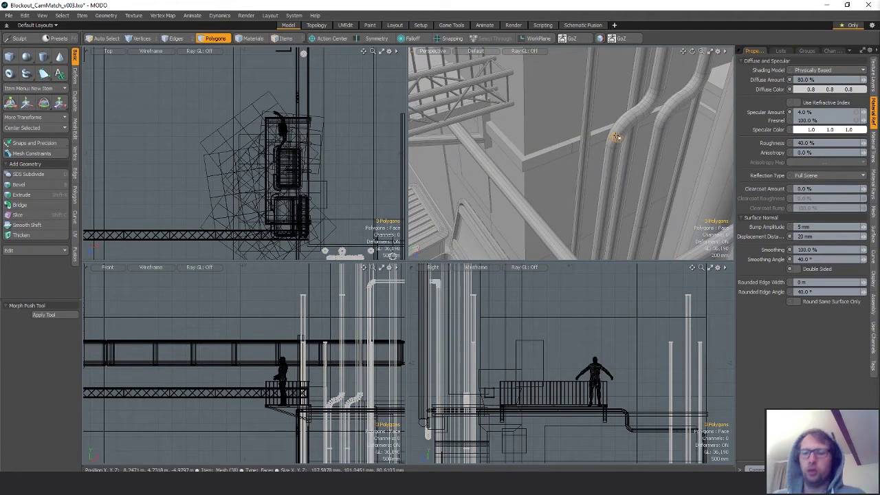
pyautogui.press('l')
pyautogui.keyDown('alt'); pyautogui.moveTo(624, 166); pyautogui.dragTo(614, 95); pyautogui.keyUp('alt')
pyautogui.keyDown('alt'); pyautogui.moveTo(619, 149); pyautogui.dragTo(624, 184); pyautogui.keyUp('alt')
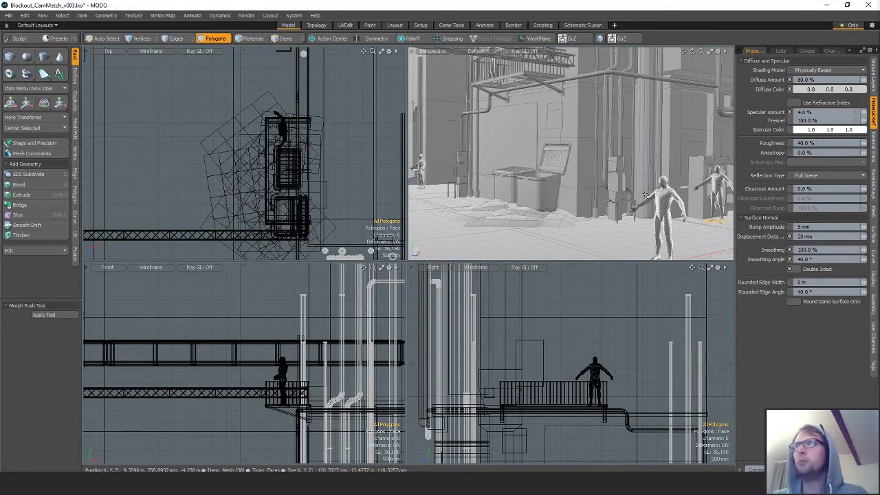
# Duplicate the rubble patch in front of the open bin and raise the copy to the height of the bin's rim
pyautogui.keyDown('alt'); pyautogui.moveTo(602, 147); pyautogui.dragTo(562, 180); pyautogui.keyUp('alt')
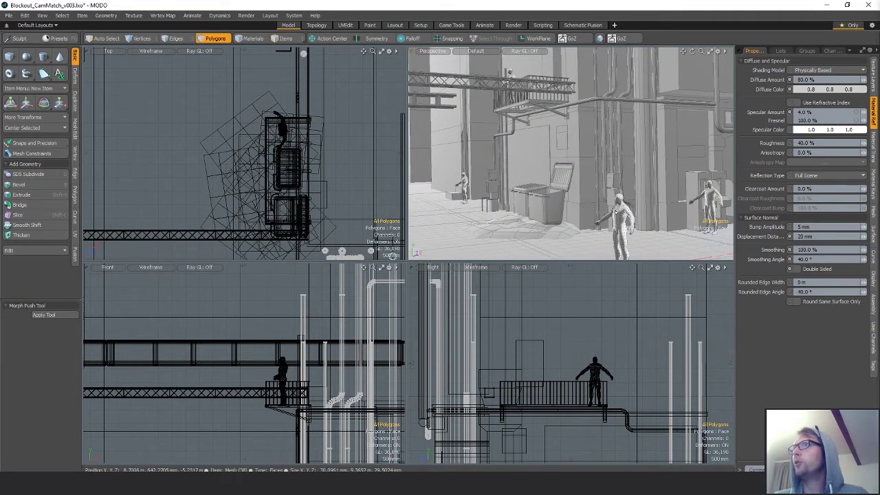
pyautogui.moveTo(586, 214)
pyautogui.keyDown('ctrl'); pyautogui.keyDown('alt'); pyautogui.mouseDown()
pyautogui.moveTo(605, 211)
pyautogui.moveTo(582, 216)
pyautogui.mouseUp(); pyautogui.keyUp('alt'); pyautogui.keyUp('ctrl')
pyautogui.press('5')
pyautogui.click(581, 218)
pyautogui.press('3')
pyautogui.doubleClick(579, 218)
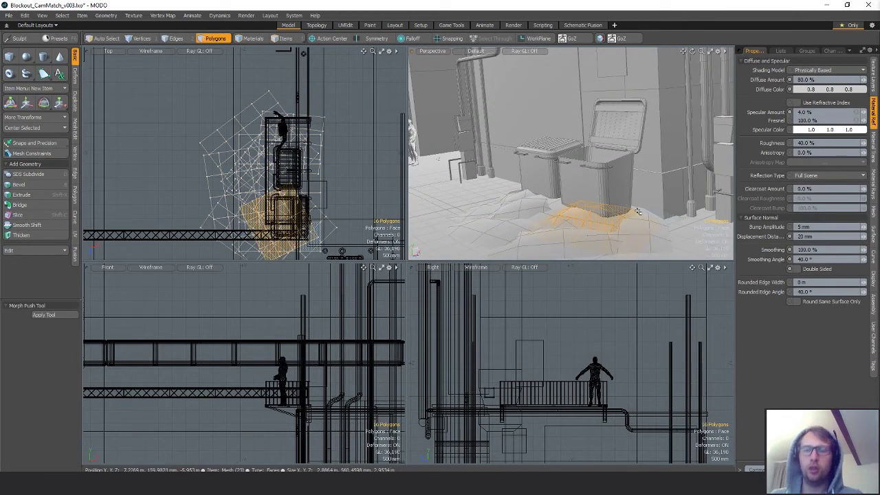
pyautogui.hotkey('ctrl', 'v')
pyautogui.press('w')
pyautogui.hotkey('shift', 'a')
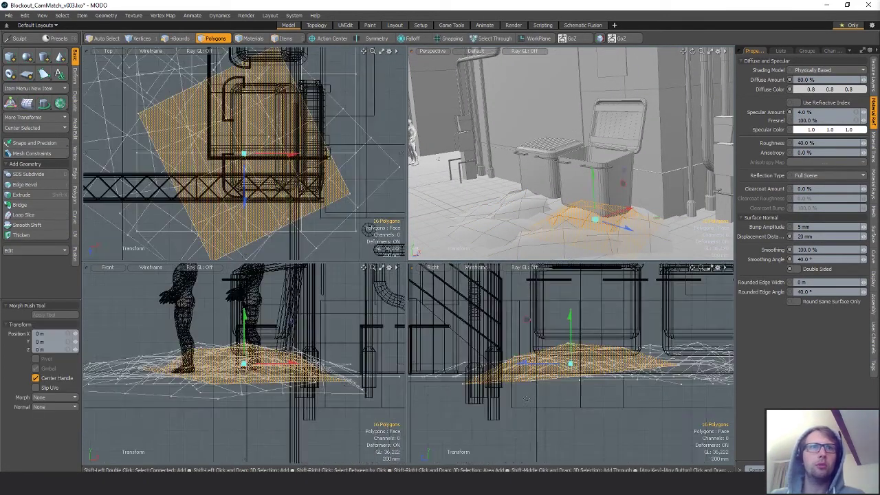
pyautogui.moveTo(273, 339); pyautogui.dragTo(291, 229)
# Rotate the copied patch -25° about Y, scale it uniformly to 64%, and narrow it toward the bin opening's width
pyautogui.keyDown('alt'); pyautogui.keyDown('shift'); pyautogui.moveTo(290, 110); pyautogui.dragTo(309, 161); pyautogui.keyUp('shift'); pyautogui.keyUp('alt')
pyautogui.keyDown('alt'); pyautogui.moveTo(635, 165); pyautogui.dragTo(574, 206); pyautogui.keyUp('alt')
pyautogui.press('e')
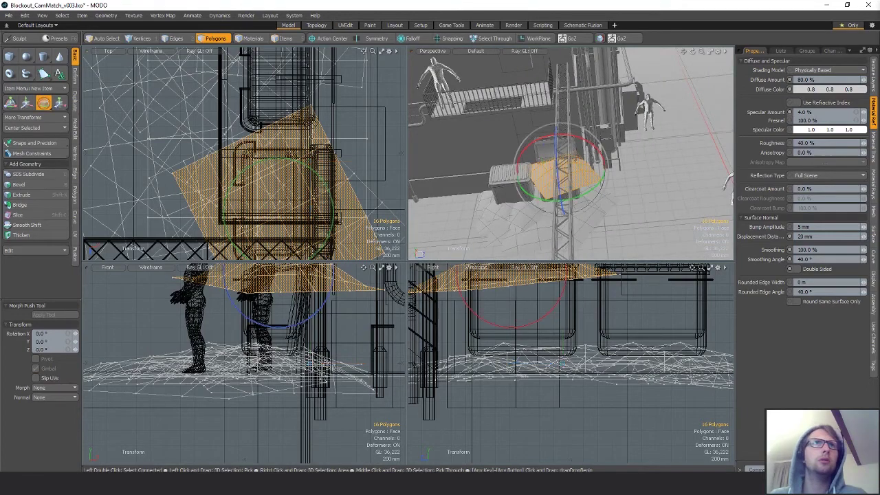
pyautogui.moveTo(296, 160); pyautogui.dragTo(316, 173)
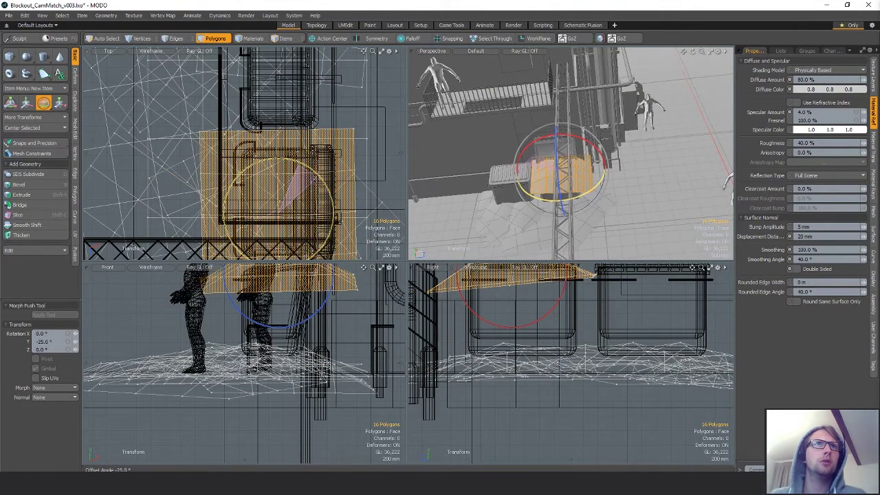
pyautogui.press('r')
pyautogui.keyDown('alt'); pyautogui.keyDown('shift'); pyautogui.moveTo(280, 214); pyautogui.dragTo(253, 179); pyautogui.keyUp('shift'); pyautogui.keyUp('alt')
pyautogui.hotkey('shift', 'a')
pyautogui.keyDown('alt'); pyautogui.moveTo(598, 190); pyautogui.dragTo(618, 207); pyautogui.keyUp('alt')
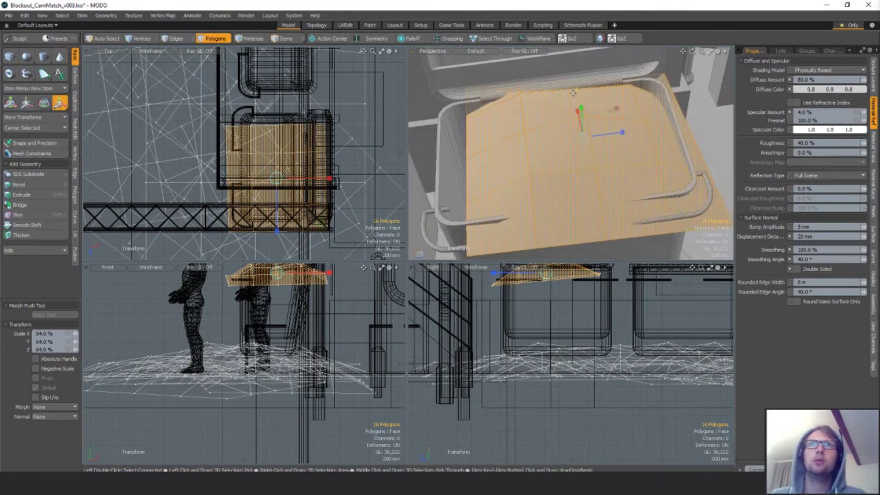
pyautogui.moveTo(578, 110); pyautogui.dragTo(579, 114)
# Center the patch over the open bin and rotate it -180° about Y
pyautogui.keyDown('alt'); pyautogui.moveTo(606, 141); pyautogui.dragTo(586, 169); pyautogui.keyUp('alt')
pyautogui.press('w')
pyautogui.press('3')
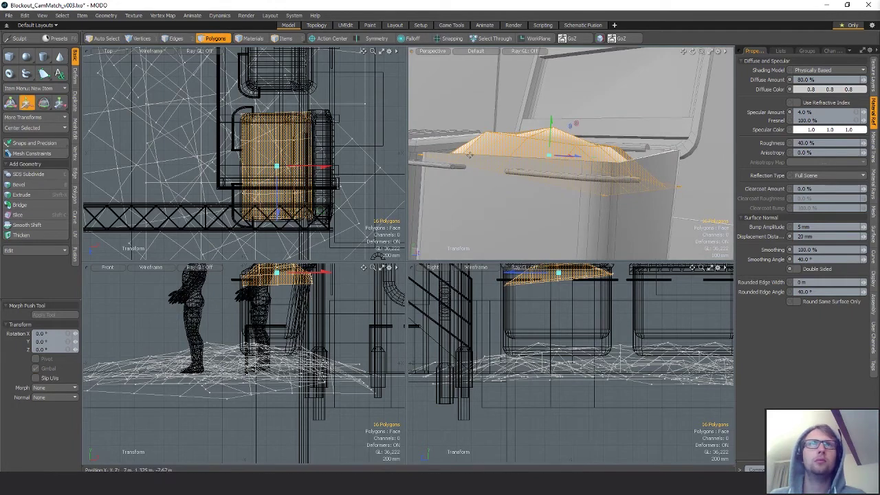
pyautogui.press('e')
pyautogui.keyDown('ctrl'); pyautogui.moveTo(292, 114); pyautogui.dragTo(265, 219); pyautogui.keyUp('ctrl')
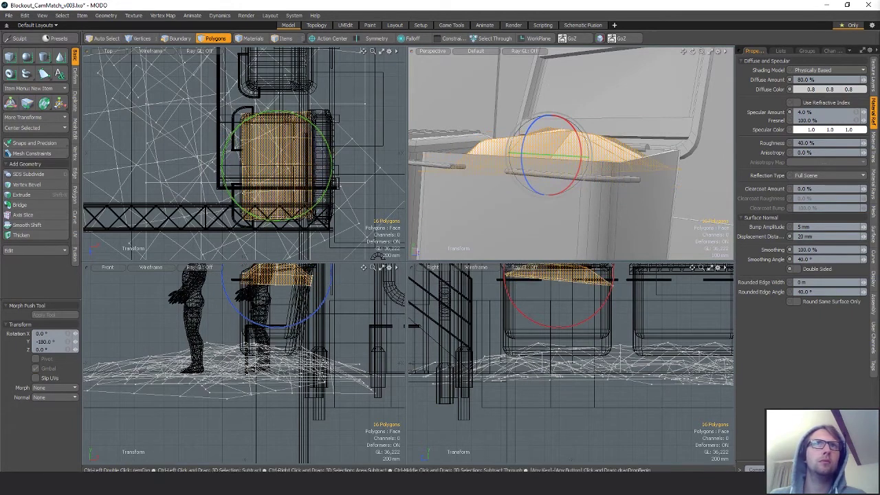
# Adjust the patch's scale and position so it fills the bin just inside the rim
pyautogui.press('w')
pyautogui.press('r')
pyautogui.moveTo(552, 123); pyautogui.dragTo(604, 146)
pyautogui.press('w')
pyautogui.press('e')
pyautogui.press('w')
pyautogui.keyDown('alt'); pyautogui.moveTo(601, 149); pyautogui.dragTo(599, 252); pyautogui.keyUp('alt')
pyautogui.moveTo(571, 132); pyautogui.dragTo(577, 138)
pyautogui.keyDown('alt'); pyautogui.moveTo(577, 138); pyautogui.dragTo(591, 135); pyautogui.keyUp('alt')
pyautogui.press('q')
# Bevel the four corner vertices of the bin's rubble patch with a 120 mm inset
pyautogui.hotkey('alt', '1')
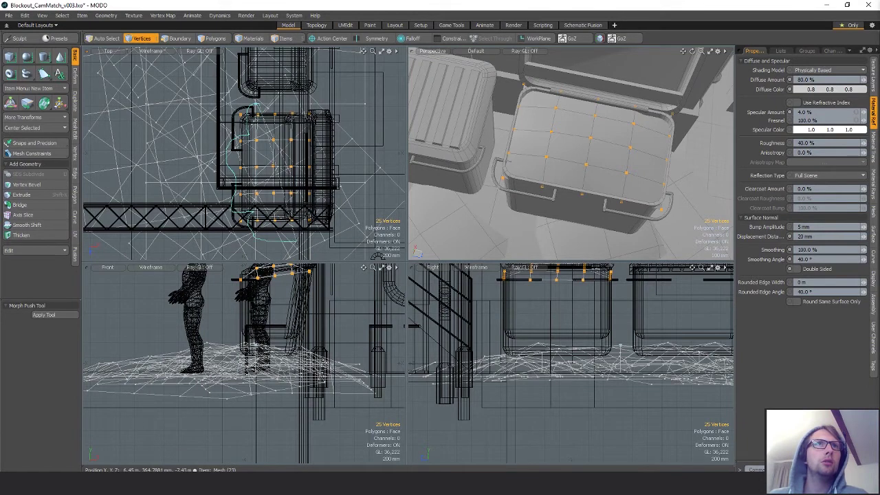
pyautogui.keyDown('ctrl'); pyautogui.moveTo(297, 129); pyautogui.dragTo(284, 103, button='right'); pyautogui.keyUp('ctrl')
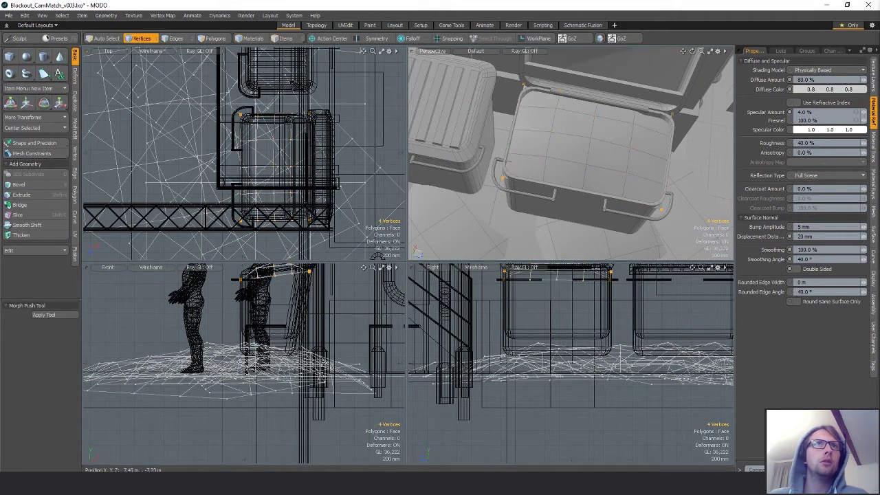
pyautogui.press('b')
pyautogui.moveTo(603, 176); pyautogui.dragTo(621, 173)
pyautogui.moveTo(593, 134); pyautogui.dragTo(595, 134)
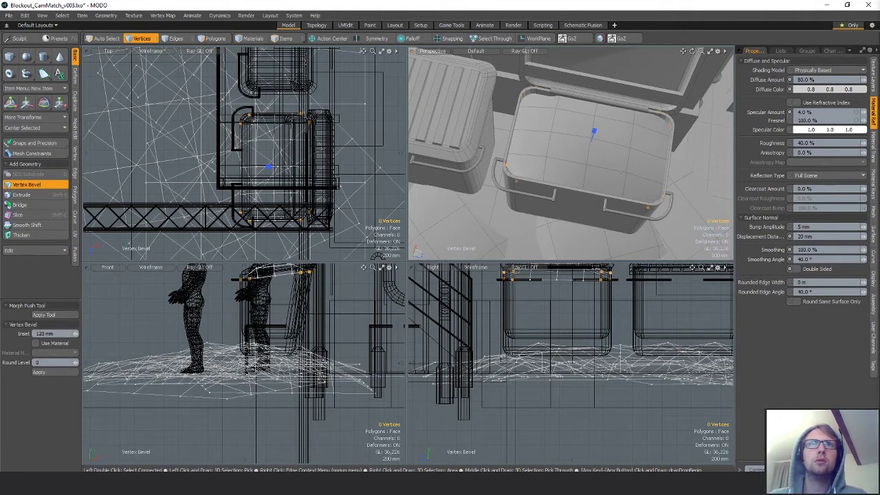
pyautogui.press('space')
pyautogui.keyDown('alt'); pyautogui.moveTo(620, 173); pyautogui.dragTo(588, 138); pyautogui.keyUp('alt')
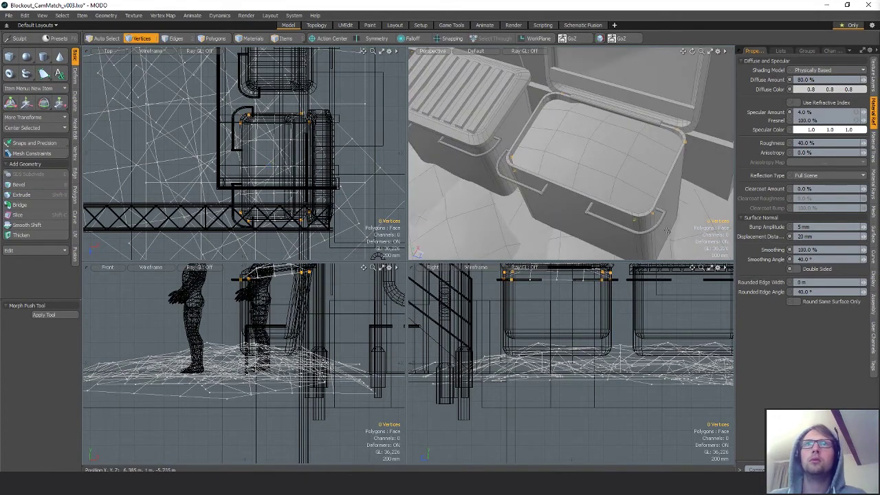
pyautogui.press('Escape')
# Lower two connected edges on the rubble surface inside the bin by 50 mm
pyautogui.keyDown('alt'); pyautogui.moveTo(584, 186); pyautogui.dragTo(594, 142); pyautogui.keyUp('alt')
pyautogui.press('2')
pyautogui.scroll(-5, 586, 155)
pyautogui.press('space')
pyautogui.press('space')
pyautogui.press('space')
pyautogui.press('w')
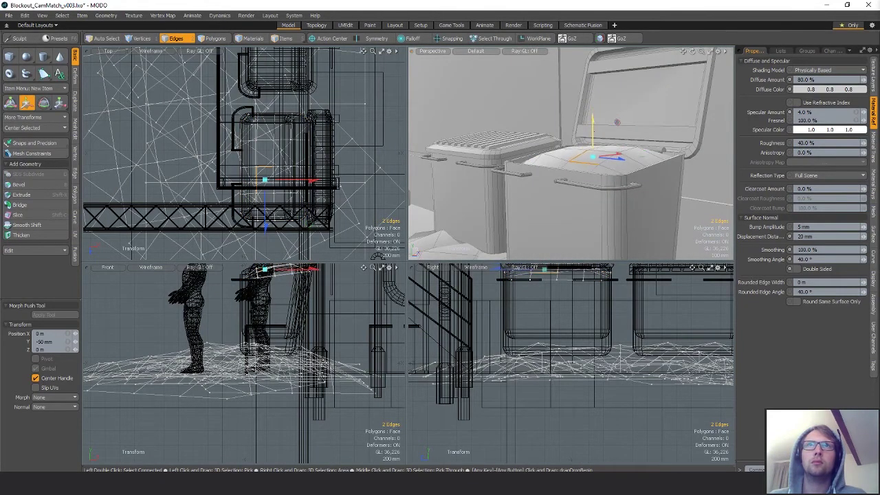
# Lower a single edge near the middle of the rubble surface inside the open bin by 35 mm
pyautogui.press('space')
pyautogui.click(626, 148)
pyautogui.press('w')
pyautogui.moveTo(628, 116); pyautogui.dragTo(601, 122)
pyautogui.press('space')
pyautogui.click(600, 149)
pyautogui.press('w')
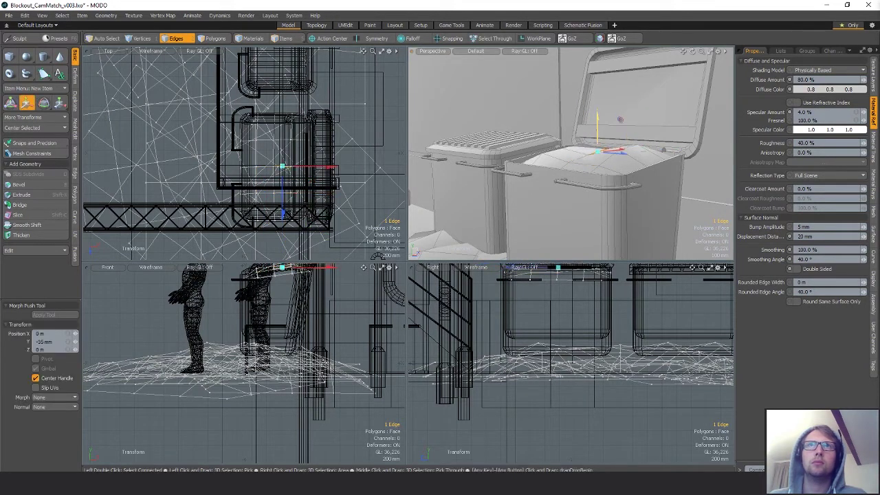
# Lower another edge toward the back of the rubble surface inside the open bin
pyautogui.press('space')
pyautogui.press('2')
pyautogui.press('w')
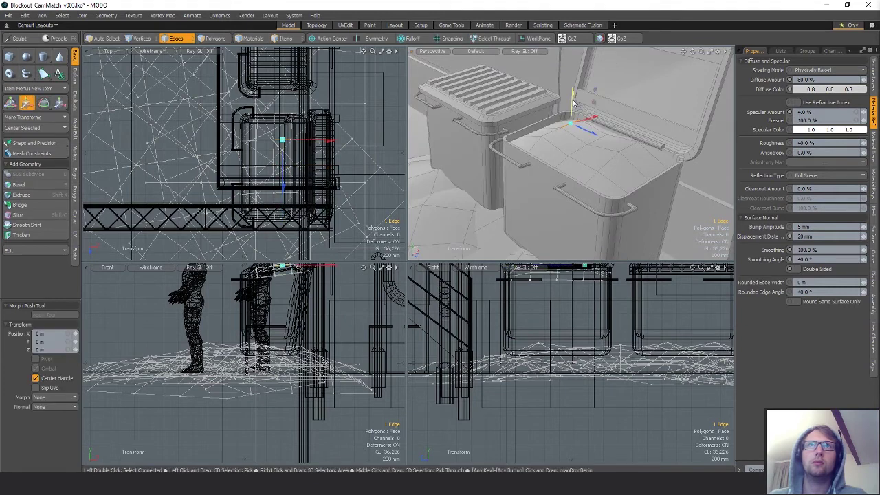
pyautogui.moveTo(572, 94); pyautogui.dragTo(590, 122)
pyautogui.press('q')
# Inspect the filled bin and surrounding rubble from nearby and street-level viewpoints
pyautogui.scroll(-5, 589, 122)
pyautogui.press('3')
pyautogui.doubleClick(629, 143)
pyautogui.click(611, 196)
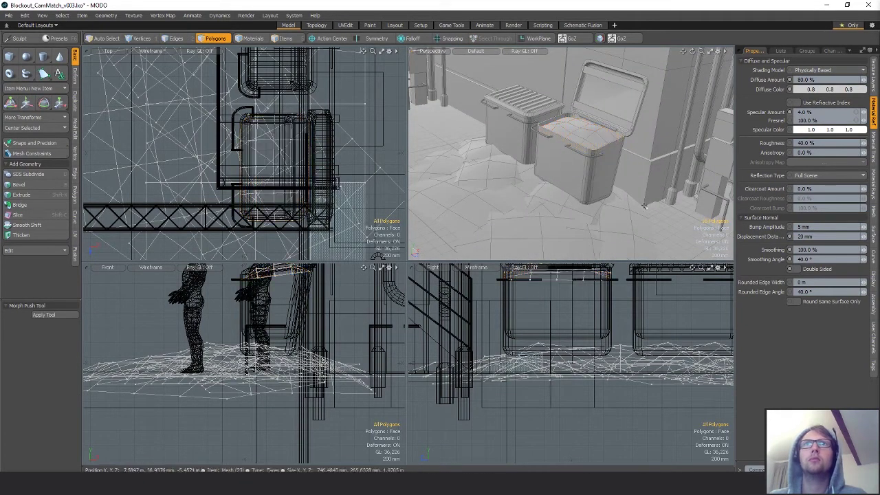
pyautogui.keyDown('alt'); pyautogui.moveTo(612, 195); pyautogui.dragTo(555, 184); pyautogui.keyUp('alt')
pyautogui.scroll(-4, 600, 177)
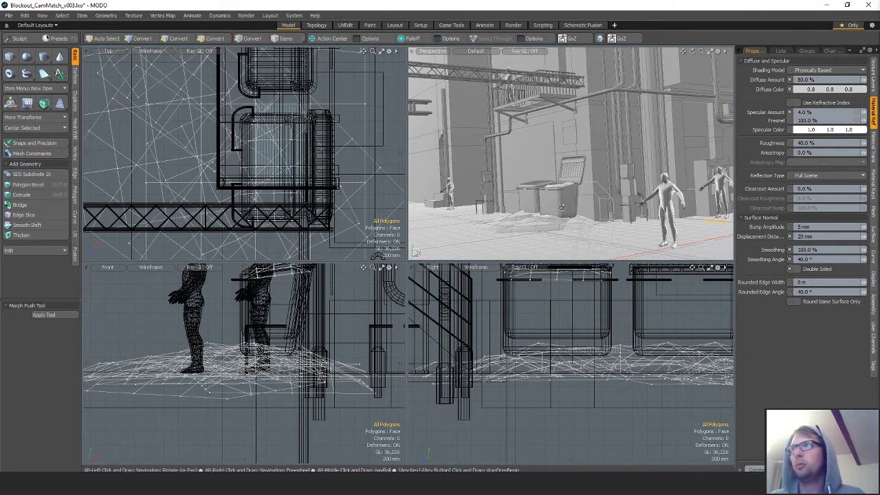
pyautogui.scroll(3, 561, 207)
pyautogui.keyDown('alt'); pyautogui.moveTo(561, 207); pyautogui.dragTo(551, 180); pyautogui.keyUp('alt')
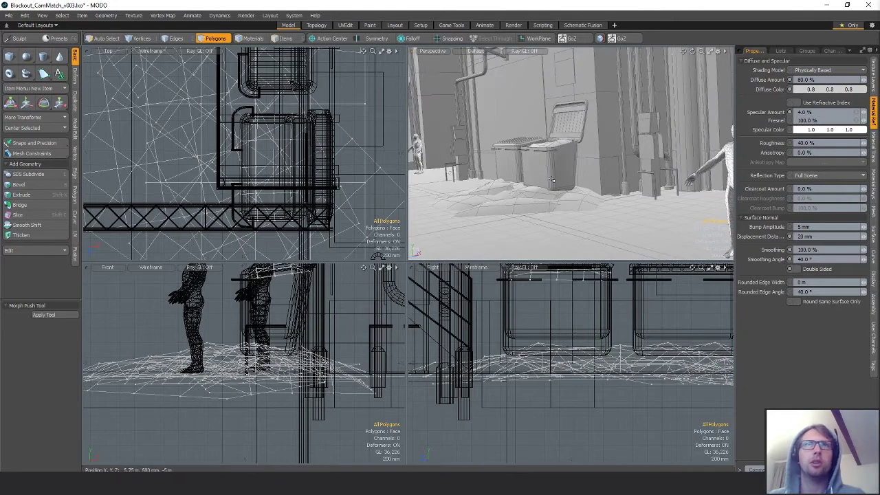
pyautogui.doubleClick(554, 145)
pyautogui.keyDown('alt'); pyautogui.moveTo(555, 147); pyautogui.dragTo(591, 152); pyautogui.keyUp('alt')
pyautogui.click(580, 159)
pyautogui.scroll(-4, 580, 159)
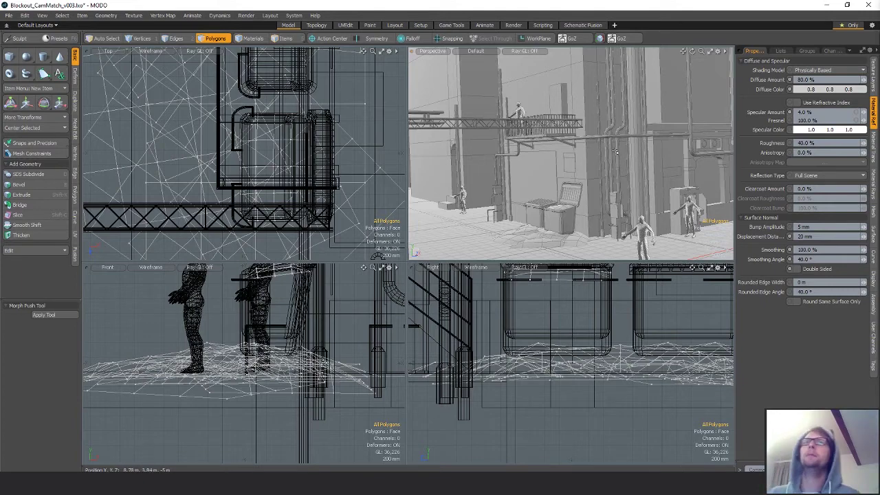
# Examine the balcony's doorway box and how it sits against the building wall
pyautogui.keyDown('alt'); pyautogui.moveTo(615, 151); pyautogui.dragTo(611, 186); pyautogui.keyUp('alt')
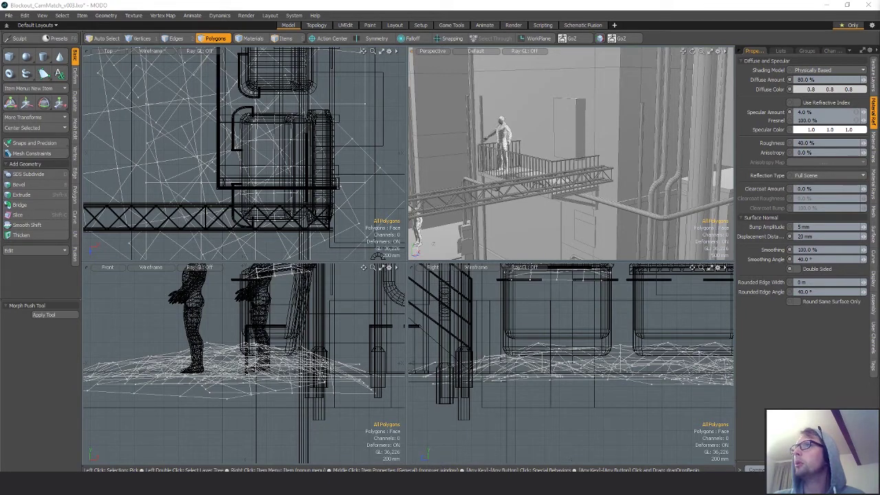
pyautogui.scroll(3, 571, 110)
pyautogui.keyDown('alt'); pyautogui.moveTo(571, 96); pyautogui.dragTo(584, 110); pyautogui.keyUp('alt')
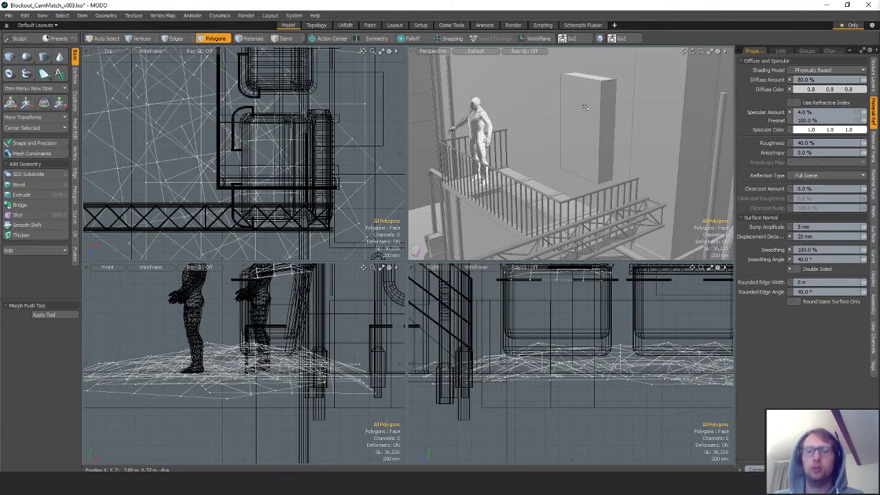
pyautogui.doubleClick(605, 136)
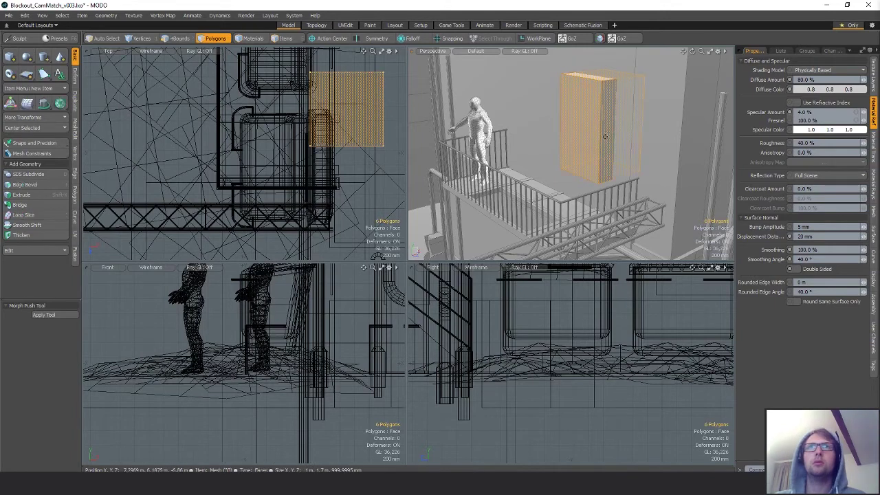
pyautogui.keyDown('alt'); pyautogui.moveTo(605, 136); pyautogui.dragTo(637, 139); pyautogui.keyUp('alt')
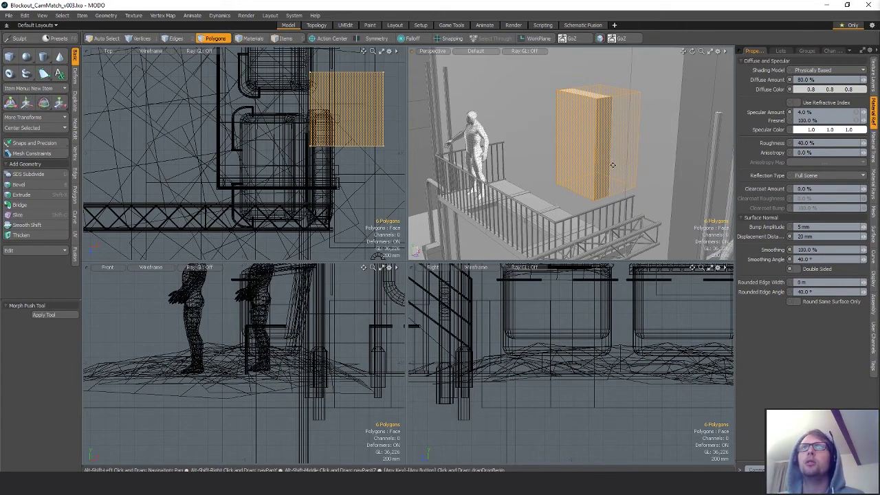
pyautogui.scroll(-6, 609, 149)
pyautogui.keyDown('alt'); pyautogui.moveTo(609, 149); pyautogui.dragTo(474, 151); pyautogui.keyUp('alt')
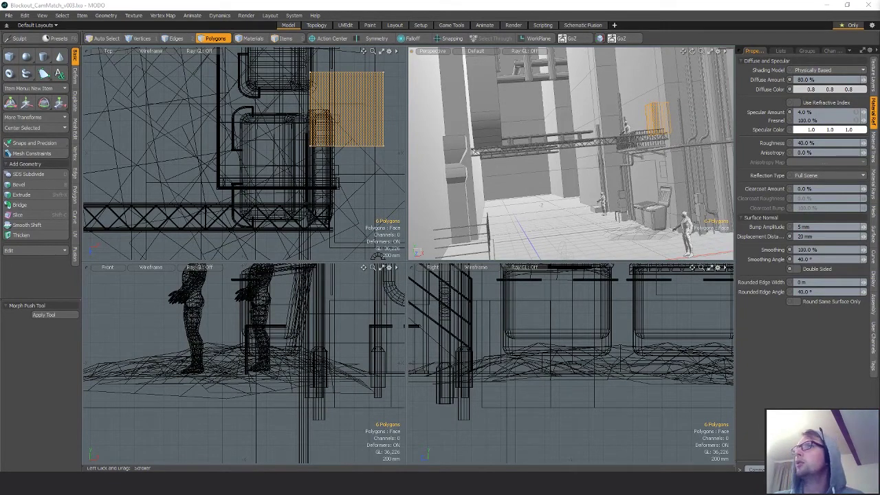
pyautogui.keyDown('alt'); pyautogui.moveTo(618, 158); pyautogui.dragTo(607, 144); pyautogui.keyUp('alt')
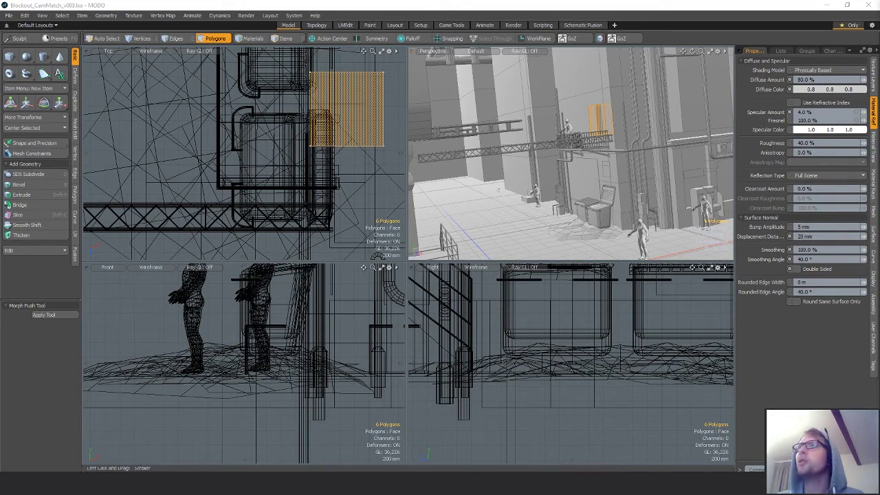
# Switch to the Beyond_Human_Concept image in Windows Photo Viewer and study its dumpster and rubbish area up close
pyautogui.moveTo(879, 59); pyautogui.dragTo(296, 58)
pyautogui.scroll(3, 433, 278)
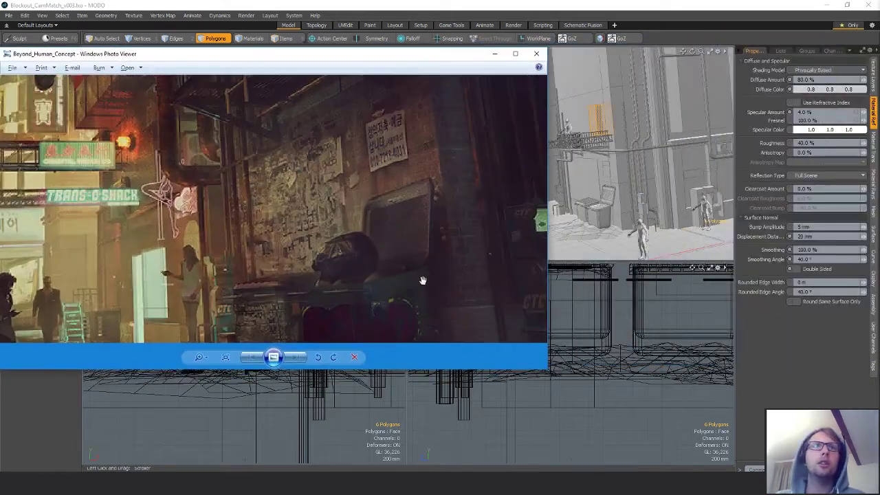
pyautogui.moveTo(386, 288); pyautogui.dragTo(359, 248)
pyautogui.scroll(1, 359, 247)
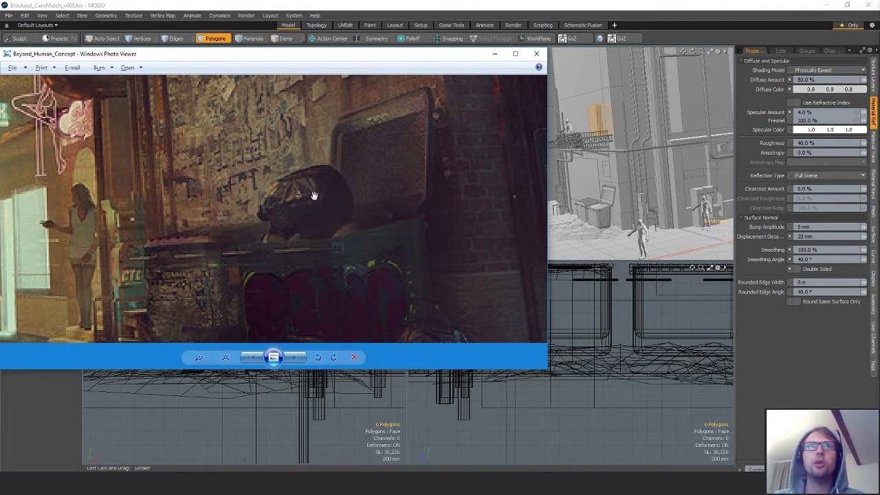
pyautogui.moveTo(393, 266); pyautogui.dragTo(383, 182)
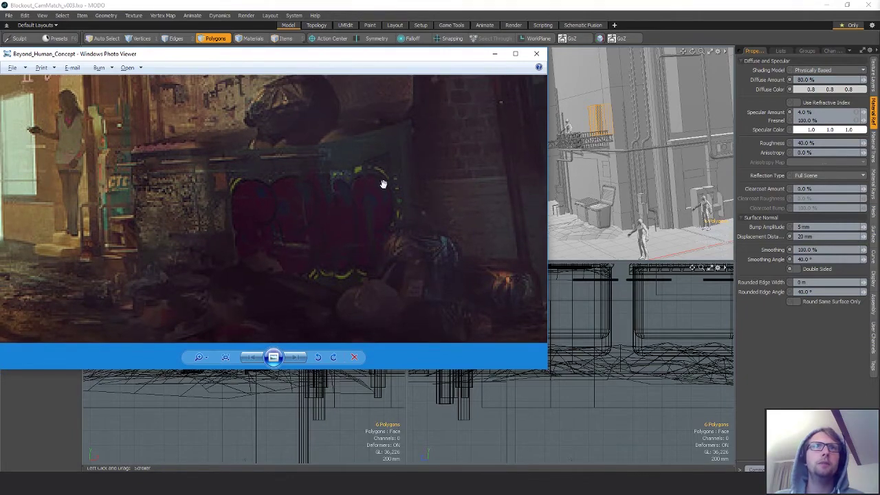
pyautogui.moveTo(344, 206); pyautogui.dragTo(400, 243)
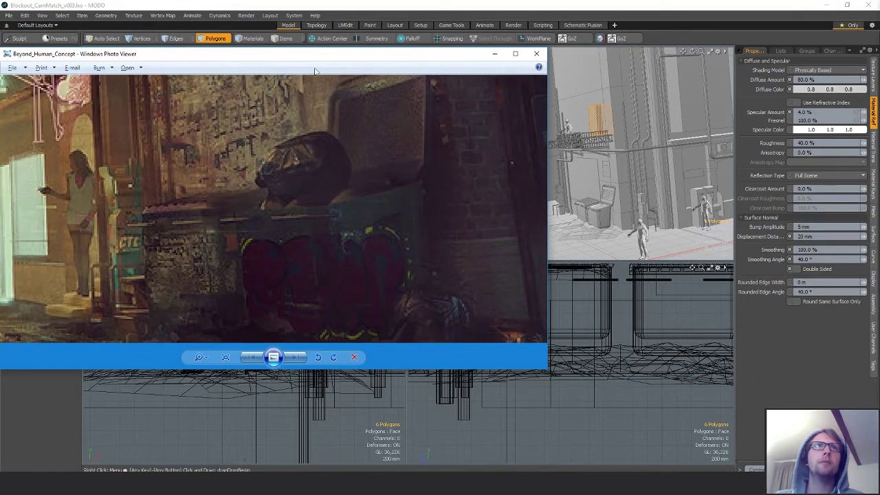
pyautogui.moveTo(299, 60); pyautogui.dragTo(0, 60)
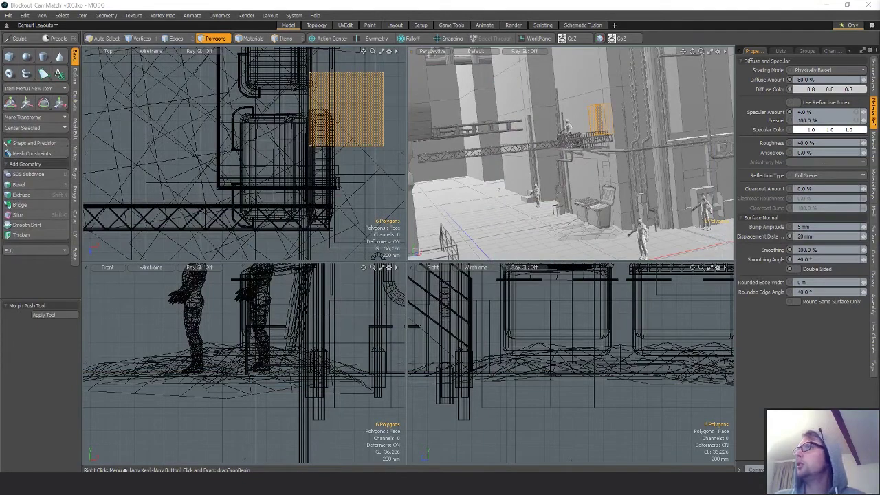
# Review the bins, rubble heap and balcony in the perspective view from street level, above and close up
pyautogui.keyDown('alt'); pyautogui.moveTo(624, 138); pyautogui.dragTo(592, 147); pyautogui.keyUp('alt')
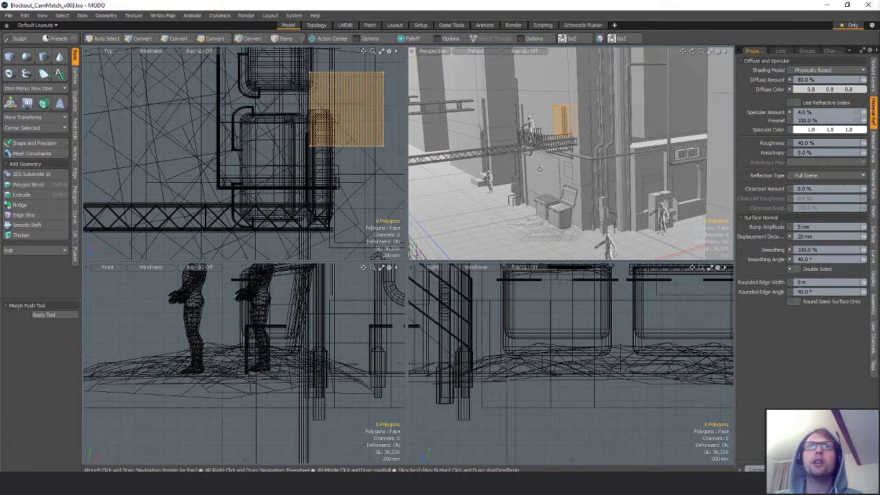
pyautogui.keyDown('alt'); pyautogui.moveTo(562, 156); pyautogui.dragTo(533, 136); pyautogui.keyUp('alt')
pyautogui.scroll(5, 550, 150)
pyautogui.scroll(4, 541, 146)
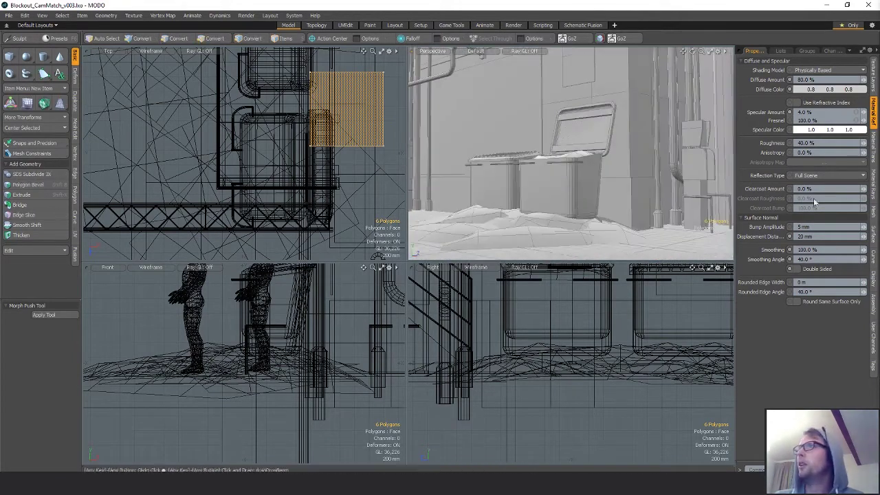
pyautogui.keyDown('alt'); pyautogui.moveTo(553, 168); pyautogui.dragTo(555, 195); pyautogui.keyUp('alt')
pyautogui.scroll(-5, 558, 177)
pyautogui.hotkey('alt', 'Tab')
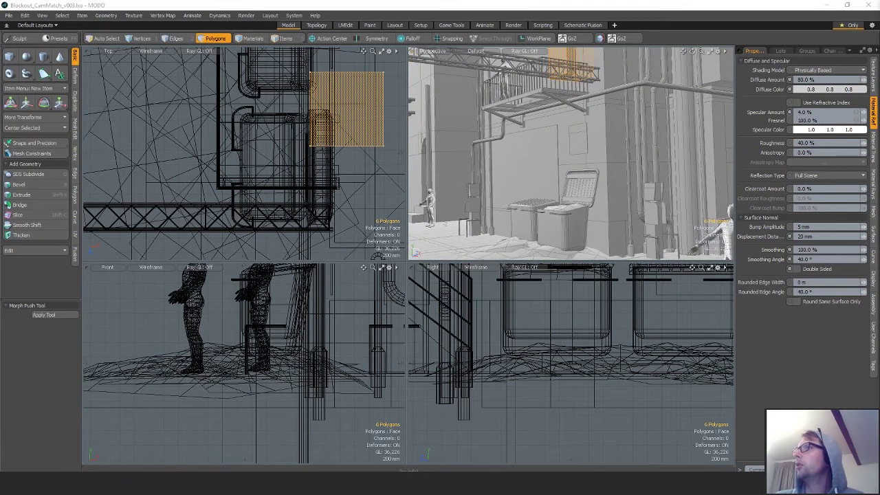
pyautogui.keyDown('alt'); pyautogui.moveTo(504, 62); pyautogui.dragTo(670, 146, button='right'); pyautogui.keyUp('alt')
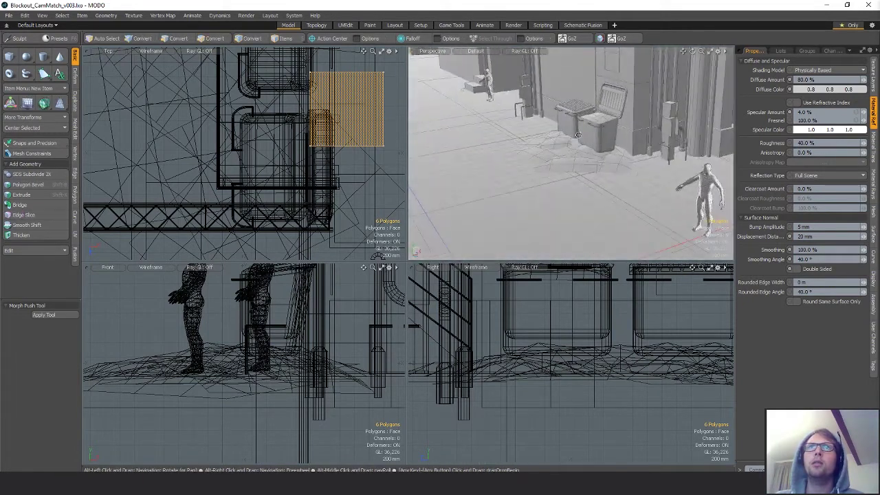
pyautogui.keyDown('alt'); pyautogui.moveTo(577, 134); pyautogui.dragTo(581, 138, button='right'); pyautogui.keyUp('alt')
pyautogui.keyDown('alt'); pyautogui.moveTo(635, 163); pyautogui.dragTo(620, 72, button='right'); pyautogui.keyUp('alt')
pyautogui.keyDown('alt'); pyautogui.moveTo(604, 144); pyautogui.dragTo(608, 165, button='right'); pyautogui.keyUp('alt')
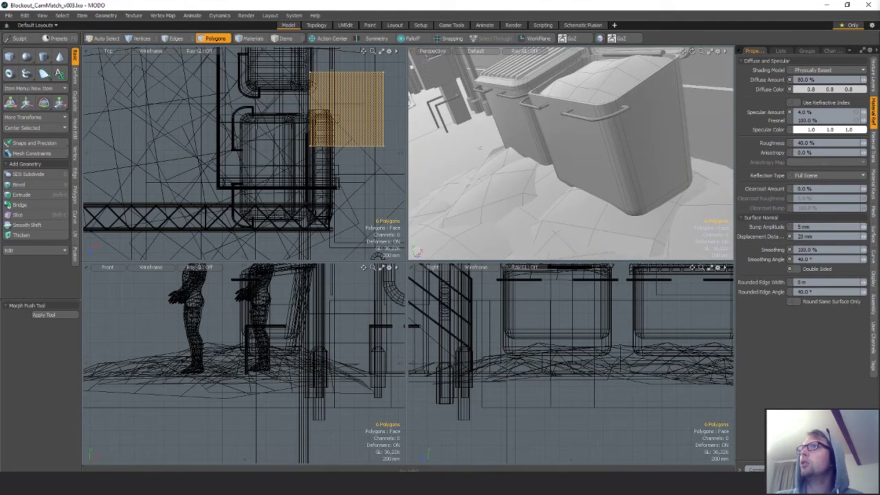
# Compare the street scene's bins, balcony and figures with the full concept image
pyautogui.moveTo(879, 40); pyautogui.dragTo(645, 79)
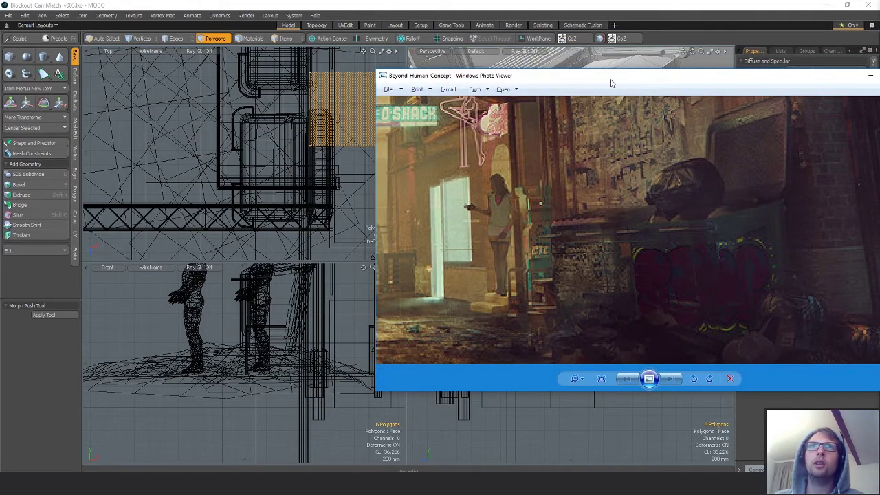
pyautogui.moveTo(611, 83); pyautogui.dragTo(878, 77)
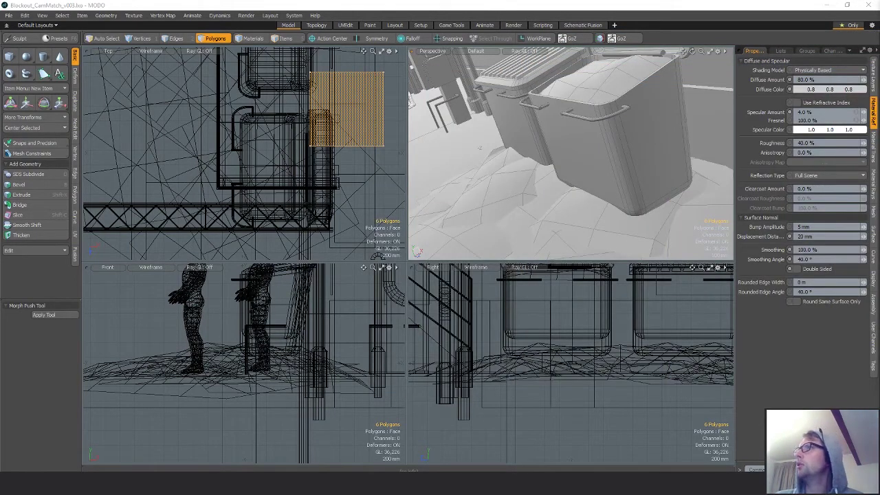
pyautogui.keyDown('alt'); pyautogui.moveTo(584, 158); pyautogui.dragTo(532, 142); pyautogui.keyUp('alt')
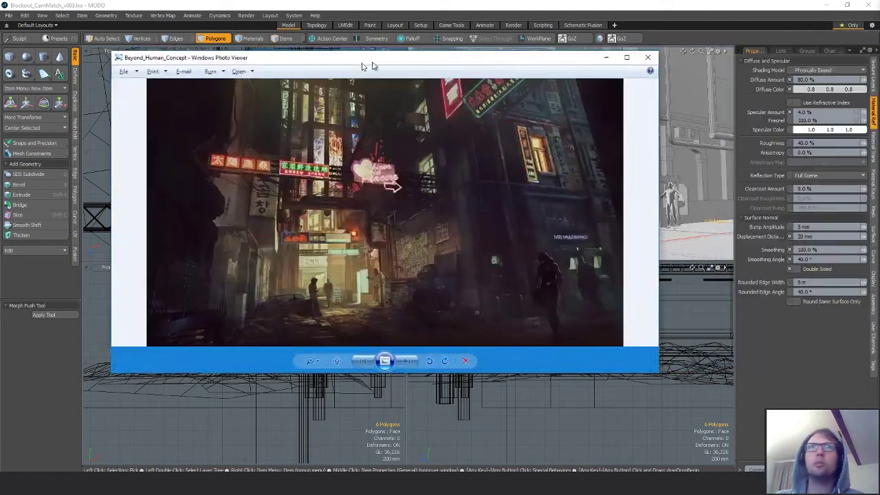
pyautogui.moveTo(363, 64); pyautogui.dragTo(123, 36)
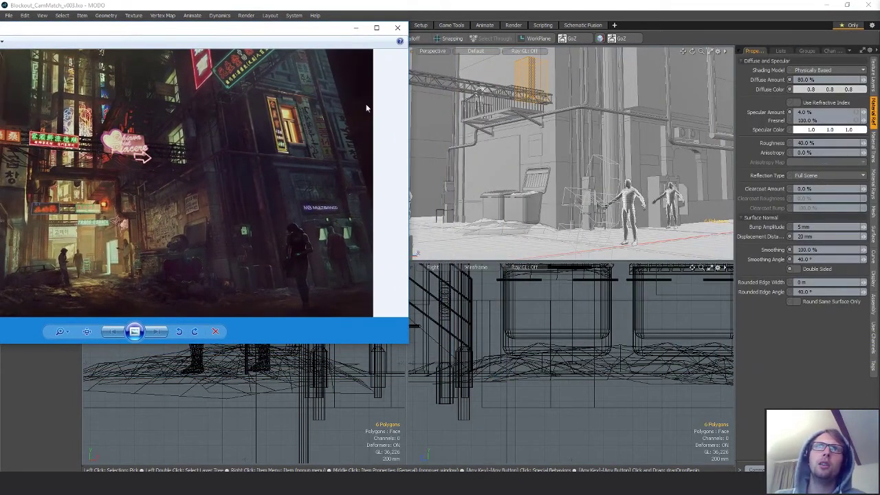
pyautogui.moveTo(277, 33); pyautogui.dragTo(265, 31)
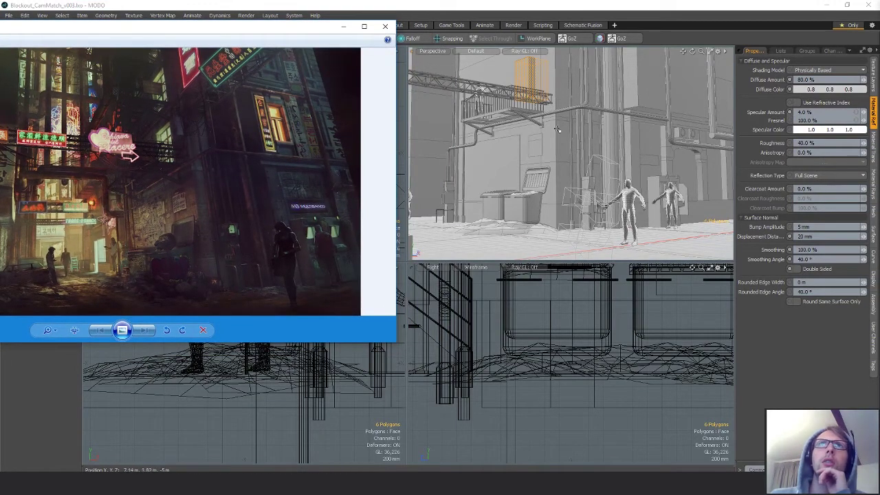
pyautogui.click(569, 151)
pyautogui.hotkey('alt', 'Tab')
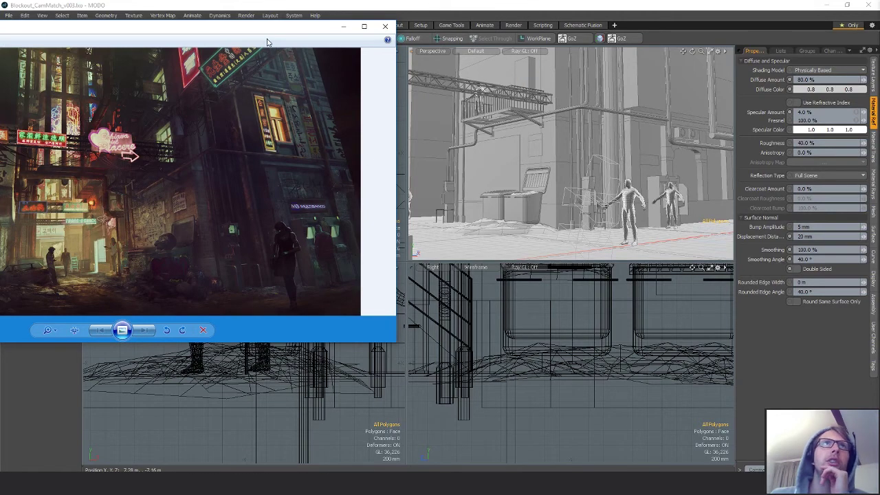
pyautogui.moveTo(260, 31); pyautogui.dragTo(879, 55)
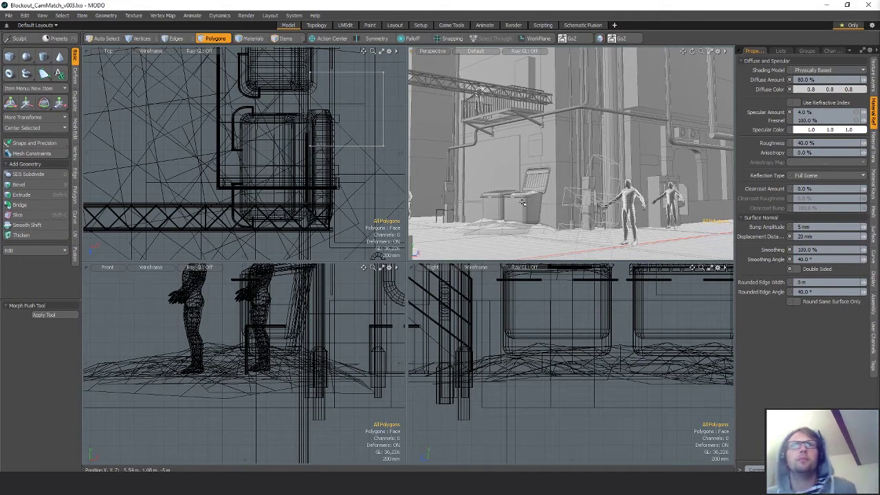
pyautogui.scroll(10, 522, 206)
pyautogui.keyDown('alt'); pyautogui.moveTo(544, 209); pyautogui.dragTo(539, 163); pyautogui.keyUp('alt')
pyautogui.keyDown('ctrl'); pyautogui.keyDown('alt'); pyautogui.moveTo(540, 163); pyautogui.dragTo(577, 204); pyautogui.keyUp('alt'); pyautogui.keyUp('ctrl')
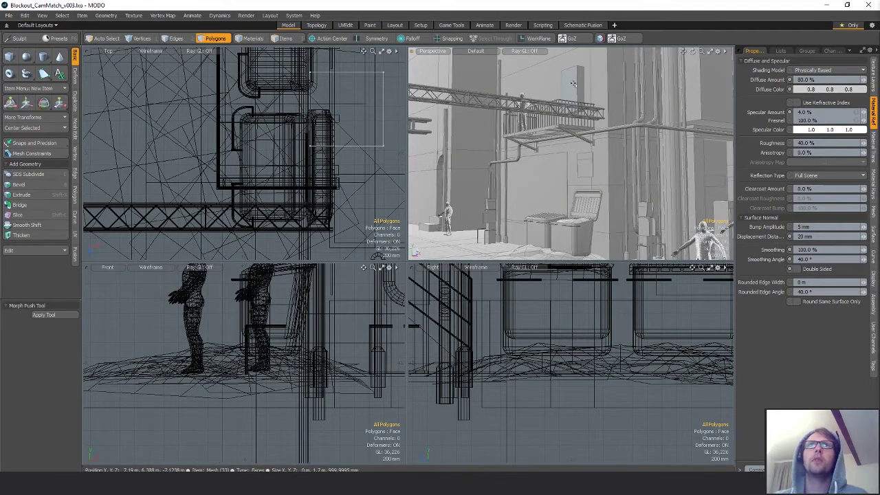
# Inset the front face of the balcony's doorway box by extruding it in place and scaling it down
pyautogui.press('5')
pyautogui.click(574, 84)
pyautogui.press('3')
pyautogui.click(574, 84)
pyautogui.hotkey('shift', 'a')
pyautogui.keyDown('alt'); pyautogui.moveTo(575, 103); pyautogui.dragTo(592, 135); pyautogui.keyUp('alt')
pyautogui.hotkey('ctrl', 'space')
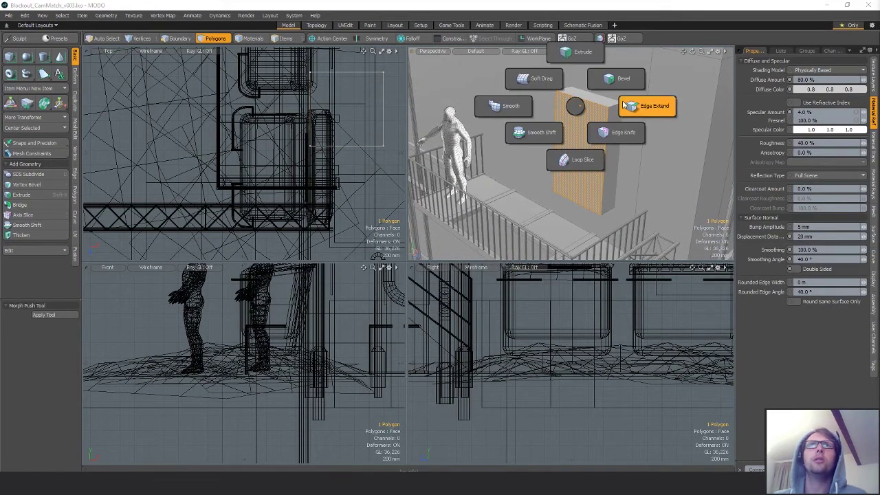
pyautogui.click(576, 55)
pyautogui.click(588, 122)
pyautogui.press('r')
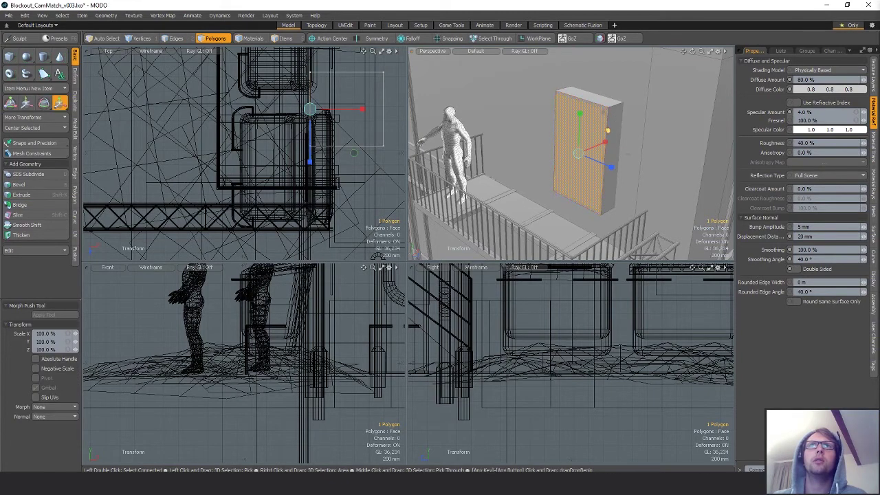
pyautogui.keyDown('alt'); pyautogui.moveTo(607, 129); pyautogui.dragTo(601, 145); pyautogui.keyUp('alt')
pyautogui.moveTo(598, 160); pyautogui.dragTo(560, 155)
pyautogui.press('space')
# Extrude the inset face inward to form the doorway recess
pyautogui.hotkey('ctrl', '3')
pyautogui.click(583, 80)
pyautogui.scroll(-3, 574, 144)
pyautogui.press('space')
# Delete the doorway box's outer side and back faces, keeping only the frame and recess
pyautogui.moveTo(543, 141)
pyautogui.mouseDown()
pyautogui.moveTo(556, 106)
pyautogui.moveTo(608, 106)
pyautogui.moveTo(594, 127)
pyautogui.moveTo(599, 88)
pyautogui.mouseUp()
pyautogui.press('Delete')
pyautogui.click(383, 113)
pyautogui.press('Delete')
# Select the building wall behind the balcony and loop-slice it vertically beside the doorway
pyautogui.click(638, 111)
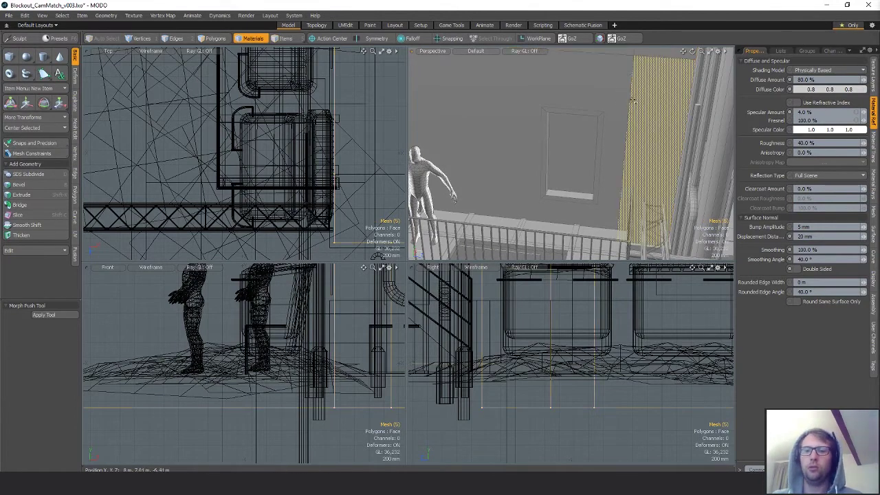
pyautogui.keyDown('alt'); pyautogui.moveTo(637, 111); pyautogui.dragTo(596, 136); pyautogui.keyUp('alt')
pyautogui.keyDown('alt'); pyautogui.keyDown('shift'); pyautogui.moveTo(597, 136); pyautogui.dragTo(616, 147); pyautogui.keyUp('shift'); pyautogui.keyUp('alt')
pyautogui.keyDown('shift'); pyautogui.click(614, 81); pyautogui.keyUp('shift')
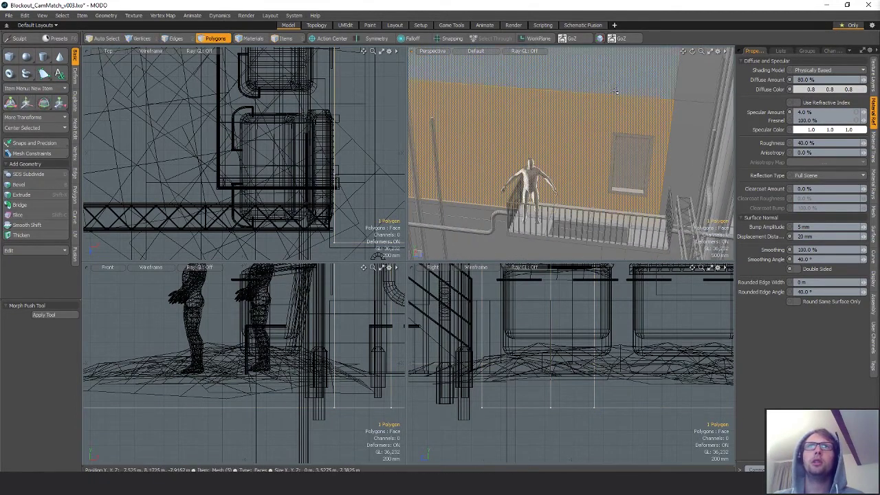
pyautogui.hotkey('alt', 'c')
pyautogui.click(614, 81)
pyautogui.moveTo(589, 368); pyautogui.dragTo(620, 368)
pyautogui.keyDown('alt'); pyautogui.moveTo(633, 165); pyautogui.dragTo(581, 147); pyautogui.keyUp('alt')
pyautogui.press('q')
# Inset the wall face around the doorway by extruding it in place and scaling it to 89% in Y and 76% in Z, and delete it
pyautogui.click(577, 153)
pyautogui.hotkey('ctrl', '3')
pyautogui.click(555, 95)
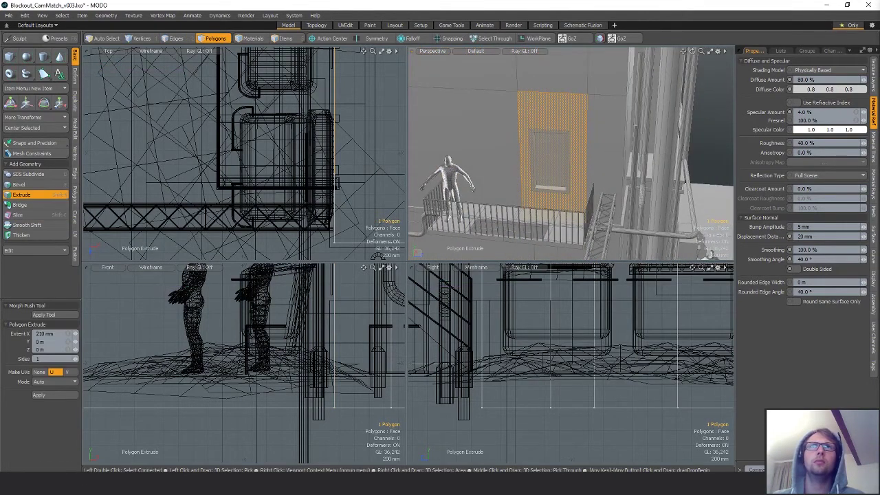
pyautogui.click(564, 110)
pyautogui.press('r')
pyautogui.moveTo(588, 129); pyautogui.dragTo(585, 134)
pyautogui.keyDown('alt'); pyautogui.moveTo(585, 135); pyautogui.dragTo(607, 147); pyautogui.keyUp('alt')
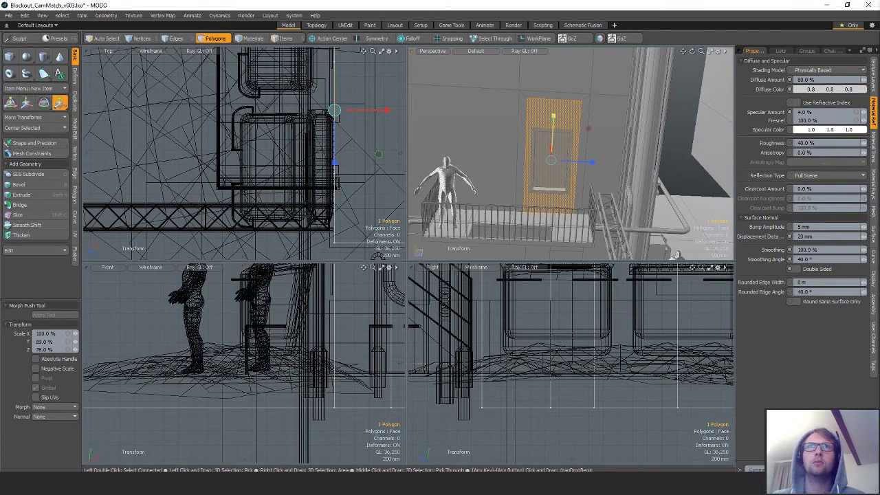
pyautogui.keyDown('alt'); pyautogui.moveTo(554, 117); pyautogui.dragTo(525, 139); pyautogui.keyUp('alt')
pyautogui.press('q')
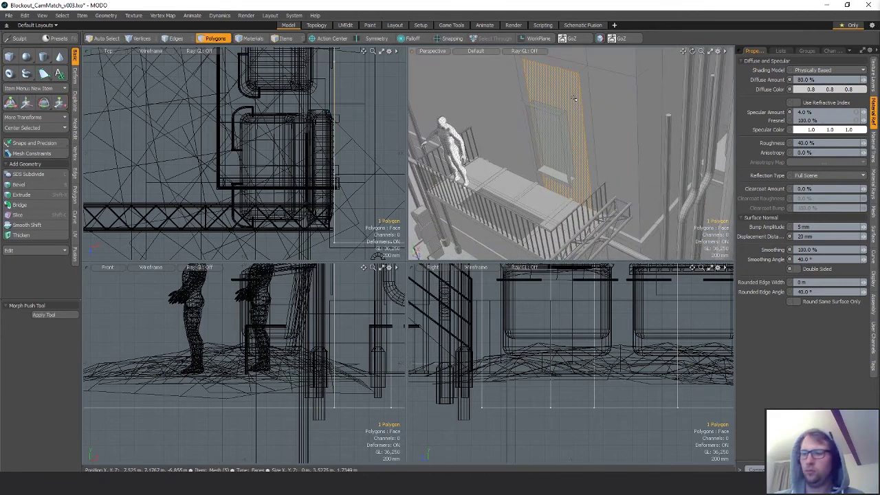
pyautogui.press('Delete')
pyautogui.keyDown('alt'); pyautogui.moveTo(574, 99); pyautogui.dragTo(535, 125); pyautogui.keyUp('alt')
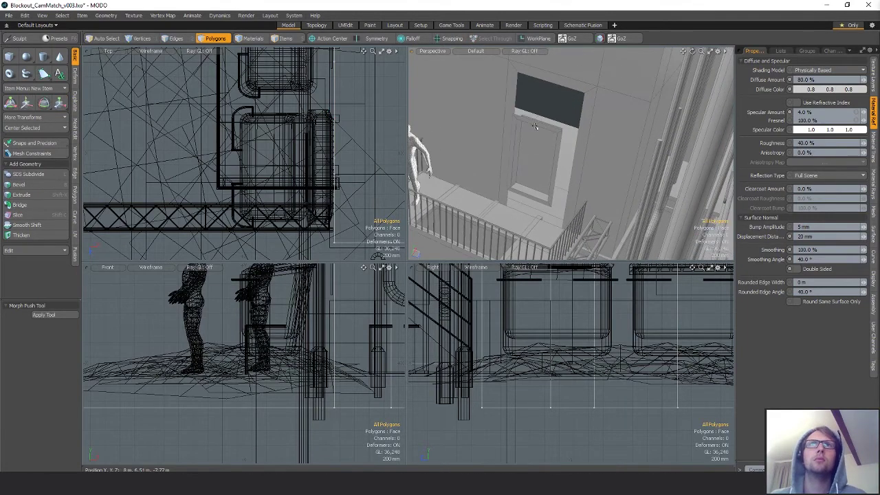
# Move the whole doorway frame and recess with snapping so its upper corner meets the upper corner of the wall opening
pyautogui.doubleClick(530, 131)
pyautogui.scroll(2, 316, 84)
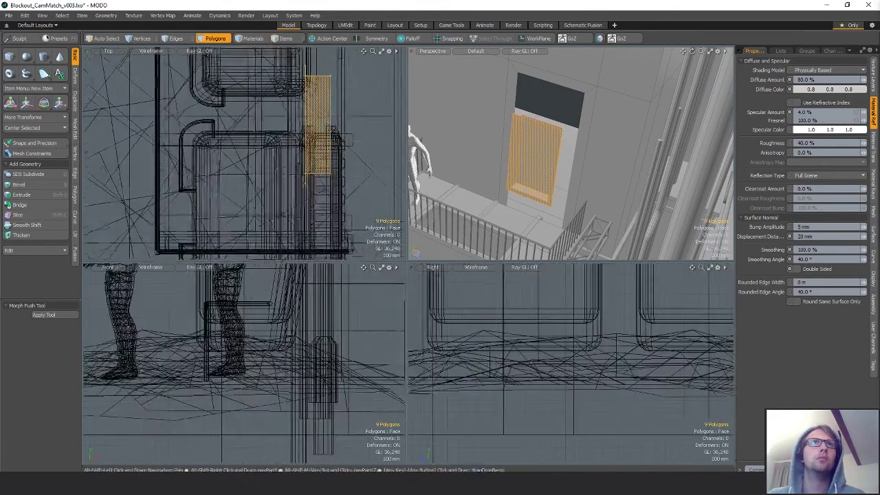
pyautogui.keyDown('alt'); pyautogui.keyDown('shift'); pyautogui.moveTo(316, 84); pyautogui.dragTo(309, 116); pyautogui.keyUp('shift'); pyautogui.keyUp('alt')
pyautogui.press('w')
pyautogui.keyDown('alt'); pyautogui.moveTo(543, 145); pyautogui.dragTo(512, 131); pyautogui.keyUp('alt')
pyautogui.press('x')
pyautogui.press('q')
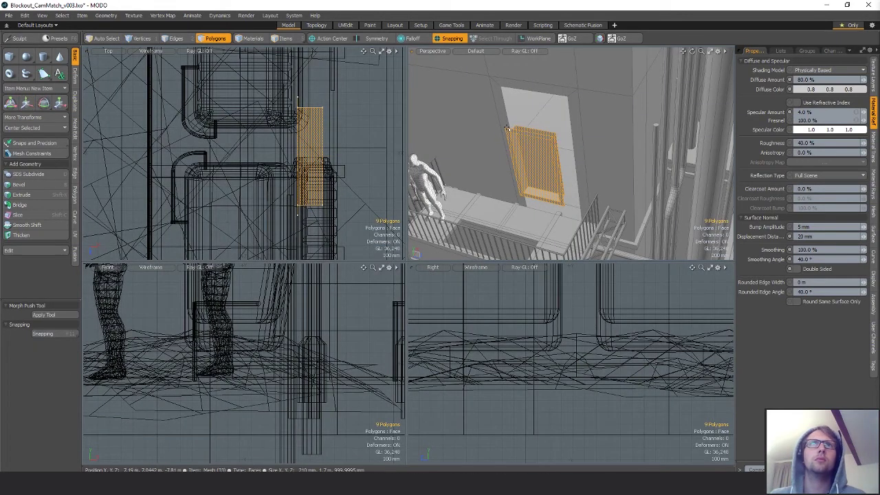
pyautogui.press('x')
pyautogui.press('w')
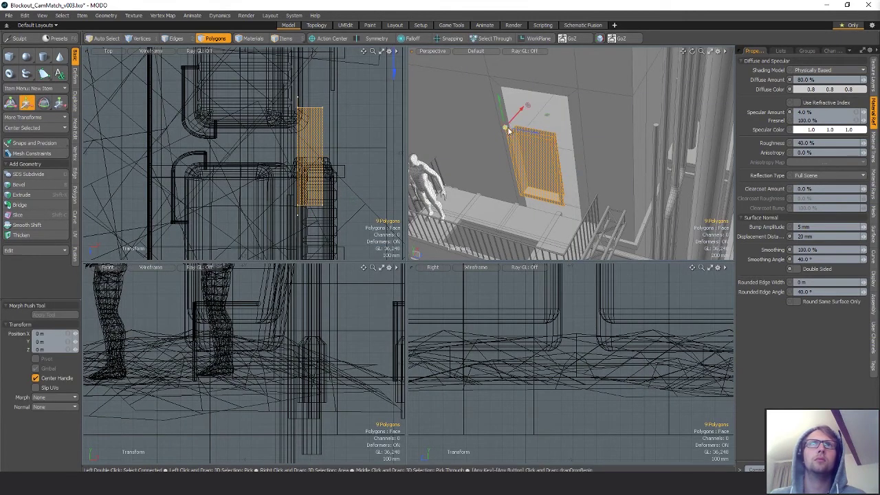
pyautogui.press('x')
pyautogui.keyDown('alt'); pyautogui.moveTo(508, 131); pyautogui.dragTo(584, 140); pyautogui.keyUp('alt')
pyautogui.scroll(-2, 584, 143)
pyautogui.press('q')
# Widen the doorway by moving the vertices of its free side until they snap to the wall opening's other edge
pyautogui.press('1')
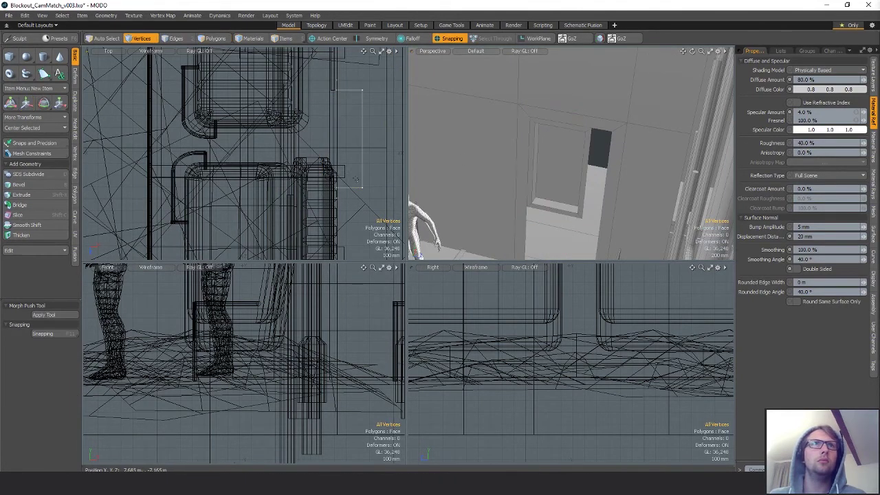
pyautogui.keyDown('alt'); pyautogui.keyDown('shift'); pyautogui.moveTo(378, 198); pyautogui.dragTo(347, 159); pyautogui.keyUp('shift'); pyautogui.keyUp('alt')
pyautogui.press('w')
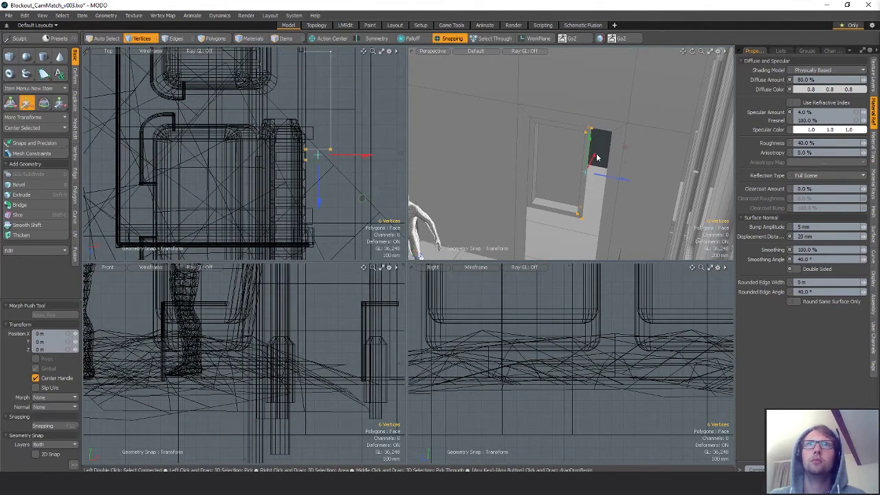
pyautogui.keyDown('alt'); pyautogui.moveTo(596, 158); pyautogui.dragTo(610, 123); pyautogui.keyUp('alt')
pyautogui.press('space')
pyautogui.press('3')
pyautogui.click(589, 133)
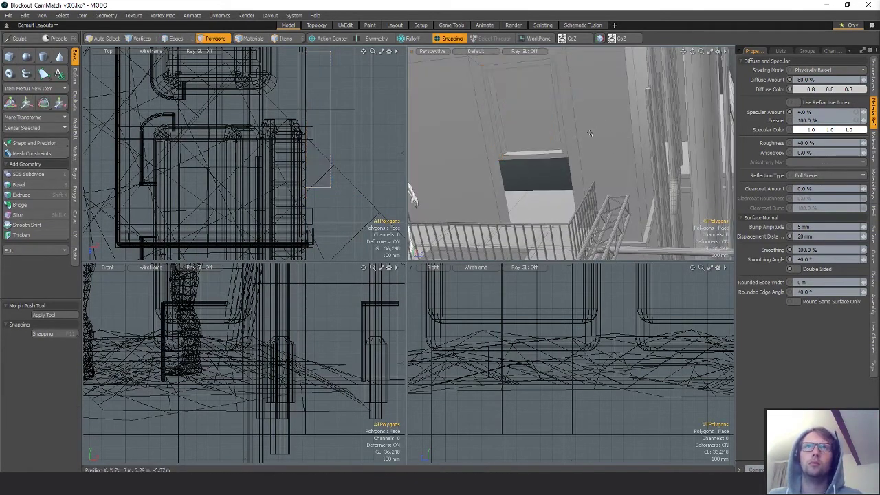
# Select the bottom edge of the building wall's opening and raise it above the balcony floor
pyautogui.press('5')
pyautogui.click(582, 184)
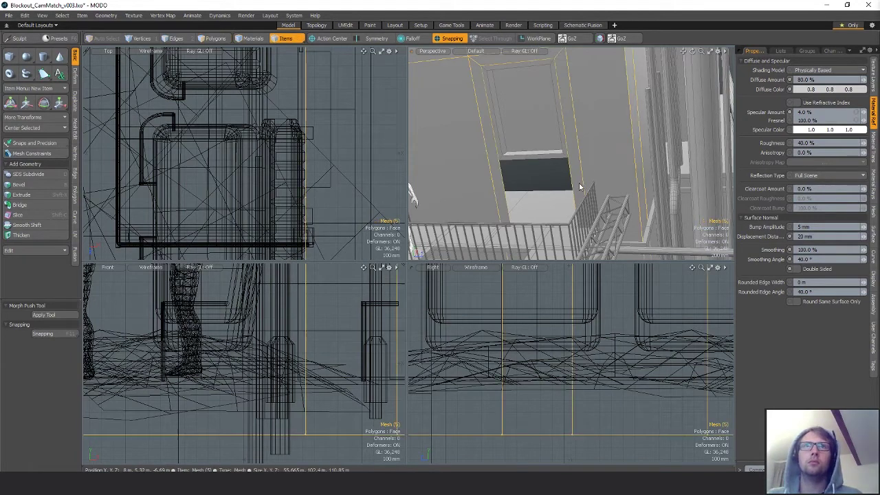
pyautogui.press('3')
pyautogui.press('2')
pyautogui.hotkey('shift', 'a')
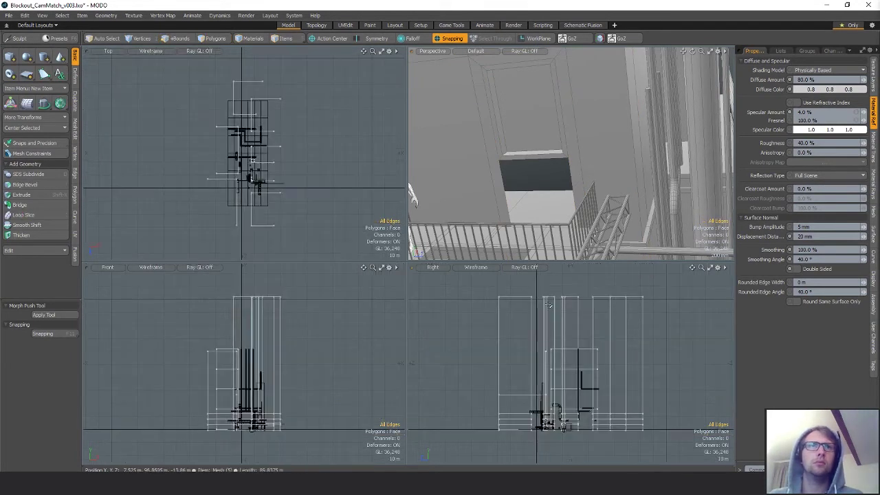
pyautogui.scroll(3, 612, 364)
pyautogui.click(506, 207)
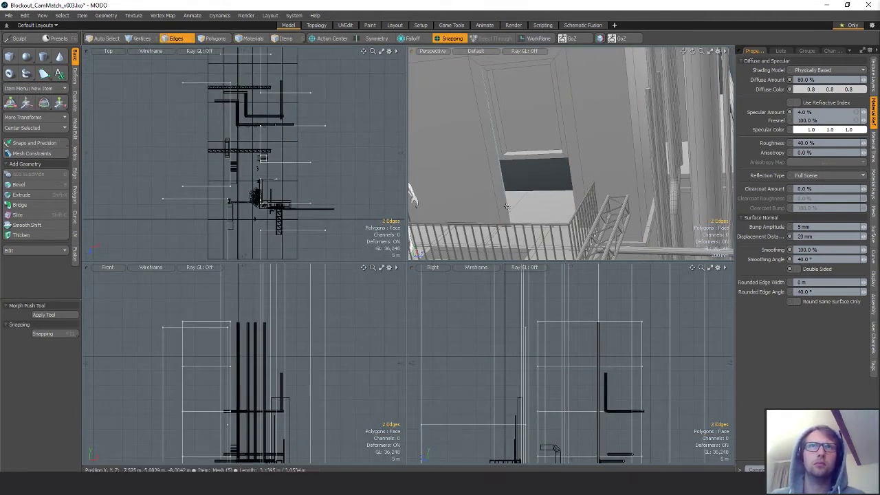
pyautogui.doubleClick(509, 206)
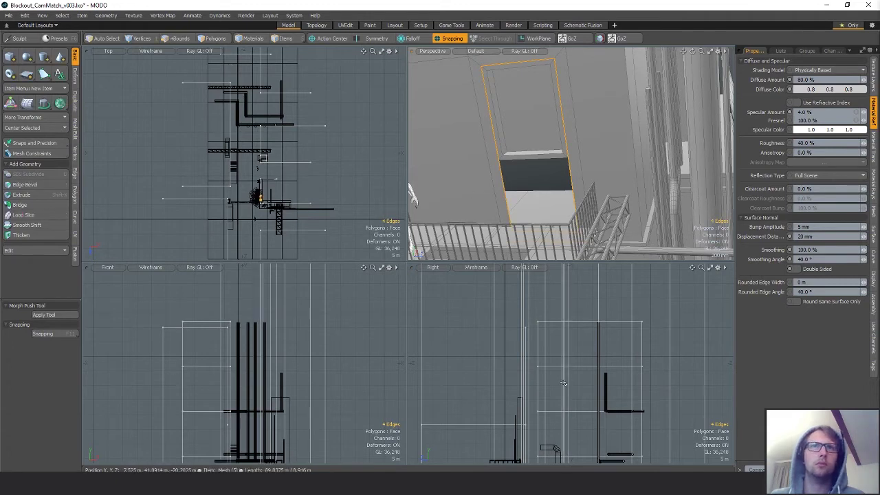
pyautogui.hotkey('shift', 'a')
pyautogui.click(574, 429)
pyautogui.press('w')
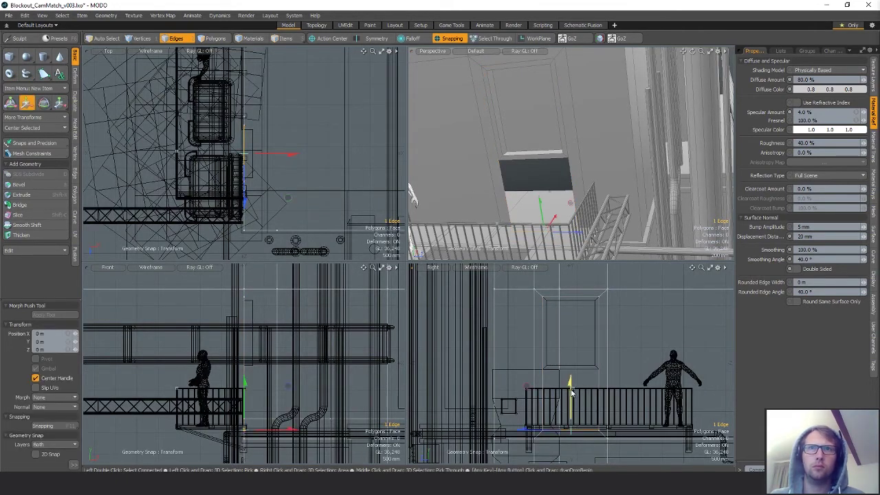
pyautogui.moveTo(571, 385); pyautogui.dragTo(571, 360)
pyautogui.keyDown('alt'); pyautogui.moveTo(581, 184); pyautogui.dragTo(595, 194); pyautogui.keyUp('alt')
pyautogui.press('space')
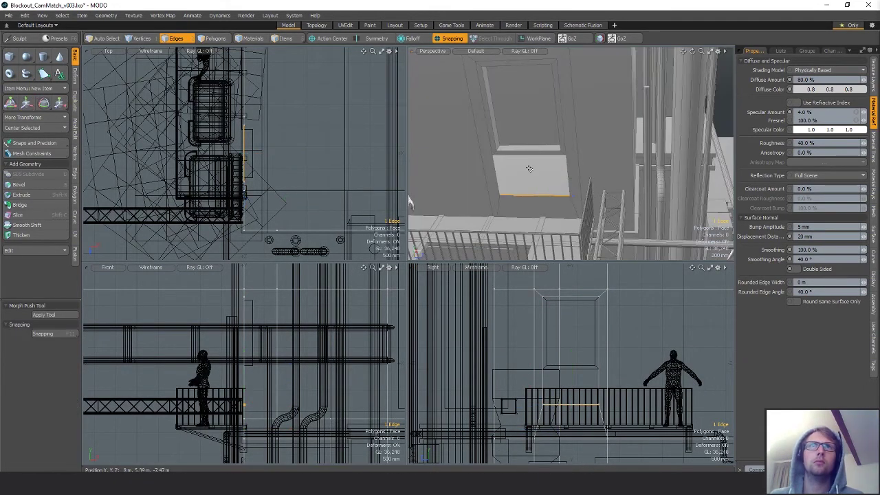
# Lower the doorway's bottom vertices until they snap to the bottom edge of the wall opening
pyautogui.press('5')
pyautogui.click(536, 149)
pyautogui.press('2')
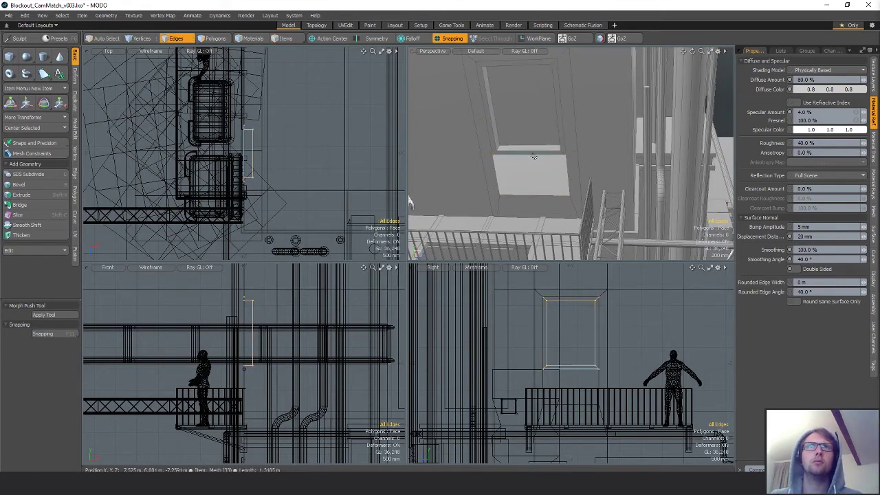
pyautogui.press('3')
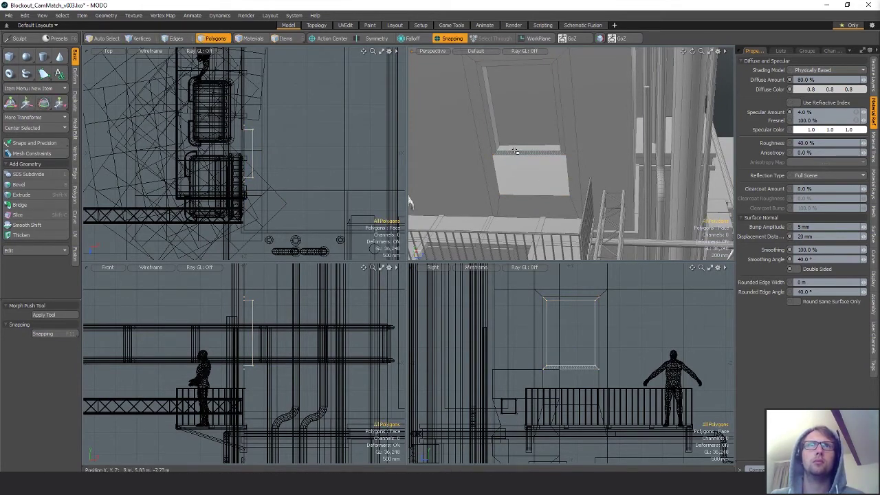
pyautogui.click(533, 153)
pyautogui.press('1')
pyautogui.moveTo(612, 375)
pyautogui.mouseDown(button='right')
pyautogui.moveTo(568, 353)
pyautogui.moveTo(606, 359)
pyautogui.mouseUp(button='right')
pyautogui.press('w')
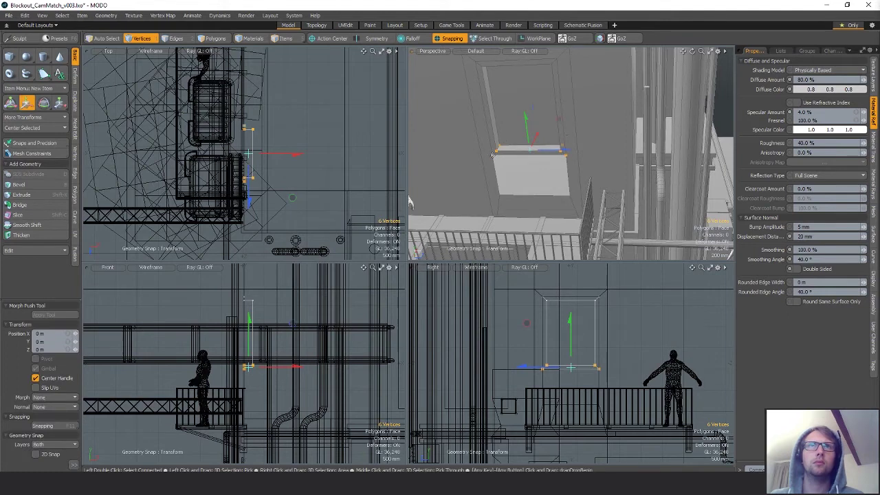
pyautogui.click(492, 156)
pyautogui.moveTo(490, 134); pyautogui.dragTo(469, 128)
pyautogui.press('space')
pyautogui.scroll(-3, 481, 130)
# Cut the complete doorway geometry from its own mesh and paste it into the building mesh
pyautogui.press('3')
pyautogui.doubleClick(546, 142)
pyautogui.press('Delete')
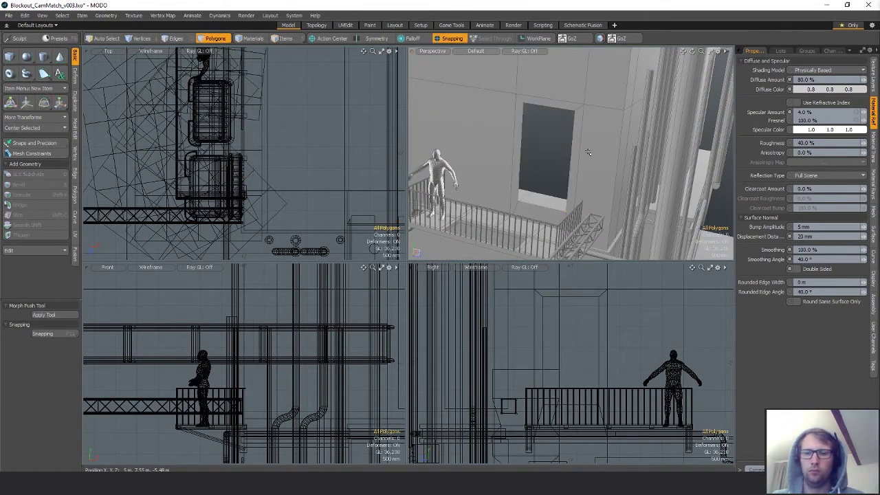
pyautogui.press('5')
pyautogui.click(544, 101)
pyautogui.press('3')
pyautogui.click(577, 120)
pyautogui.hotkey('ctrl', 'v')
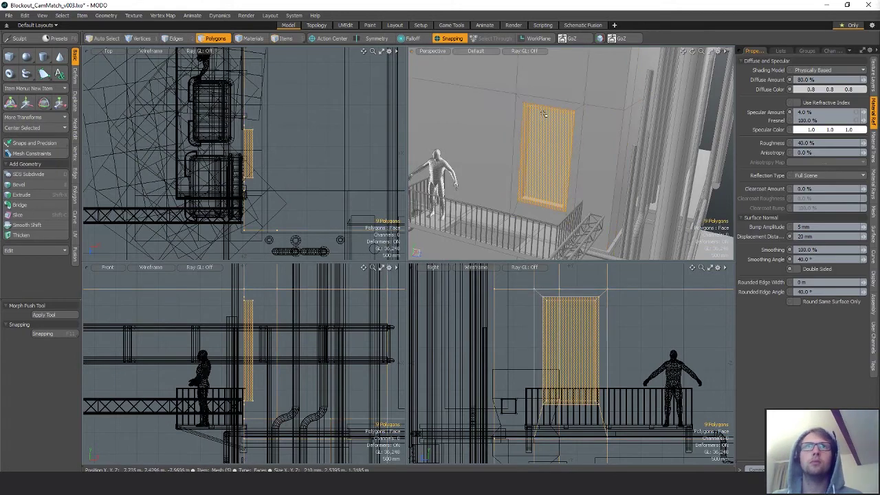
# Select the pasted doorway together with the connected wall geometry and merge their overlapping vertices
pyautogui.keyDown('shift'); pyautogui.doubleClick(547, 90); pyautogui.keyUp('shift')
pyautogui.click(75, 154)
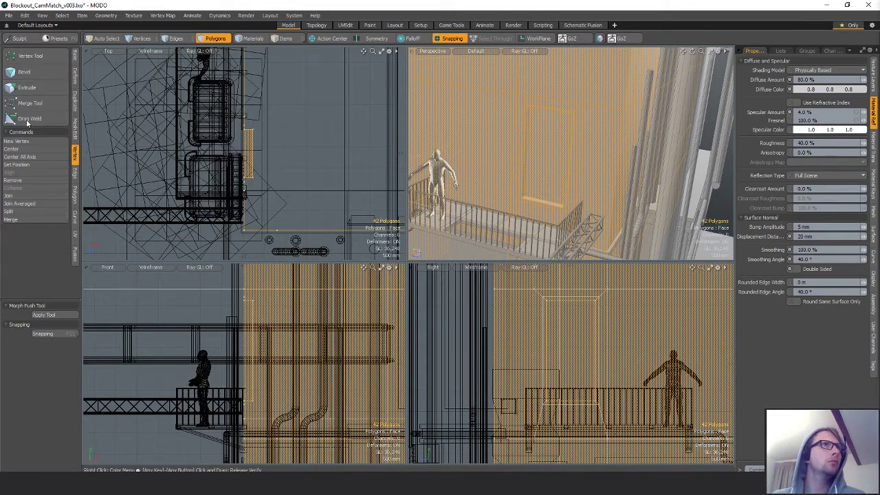
pyautogui.click(26, 103)
pyautogui.click(557, 126)
pyautogui.press('q')
pyautogui.click(588, 128)
pyautogui.moveTo(584, 127)
pyautogui.keyDown('alt'); pyautogui.mouseDown()
pyautogui.moveTo(549, 123)
pyautogui.moveTo(575, 129)
pyautogui.mouseUp(); pyautogui.keyUp('alt')
pyautogui.click(562, 162)
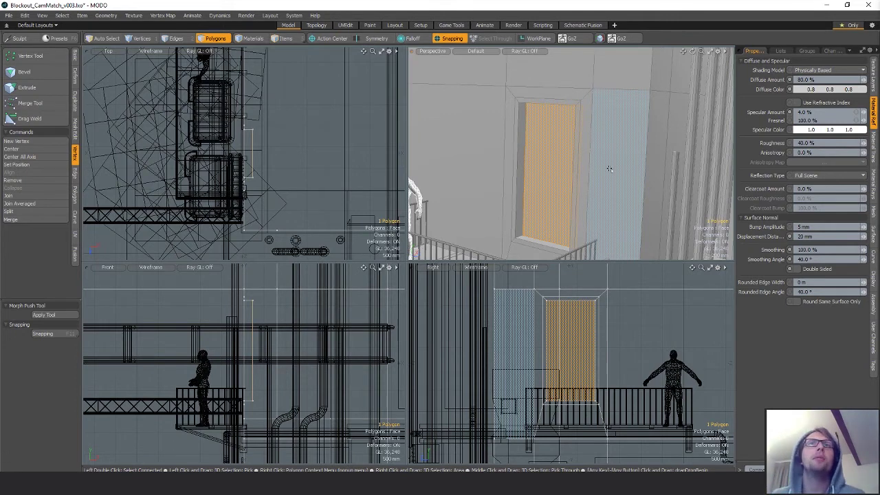
pyautogui.keyDown('alt'); pyautogui.moveTo(609, 169); pyautogui.dragTo(629, 88); pyautogui.keyUp('alt')
pyautogui.click(715, 127)
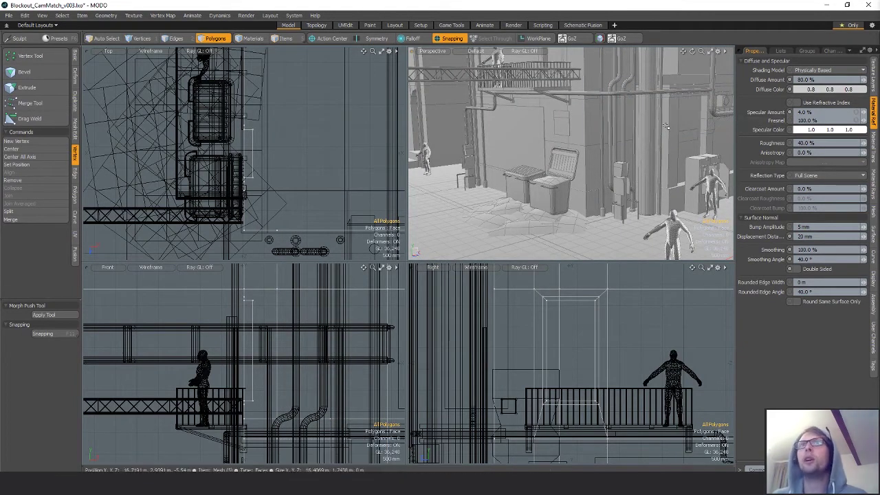
# Select the rubble surface inside the open bin and scale it slightly to fit the bin's walls
pyautogui.keyDown('alt'); pyautogui.moveTo(574, 172); pyautogui.dragTo(590, 176); pyautogui.keyUp('alt')
pyautogui.scroll(5, 590, 177)
pyautogui.scroll(3, 585, 116)
pyautogui.keyDown('alt'); pyautogui.moveTo(585, 116); pyautogui.dragTo(595, 137); pyautogui.keyUp('alt')
pyautogui.keyDown('alt'); pyautogui.moveTo(604, 193); pyautogui.dragTo(573, 161); pyautogui.keyUp('alt')
pyautogui.keyDown('alt'); pyautogui.moveTo(656, 133); pyautogui.dragTo(542, 169); pyautogui.keyUp('alt')
pyautogui.press('5')
pyautogui.click(546, 183)
pyautogui.press('3')
pyautogui.scroll(2, 218, 177)
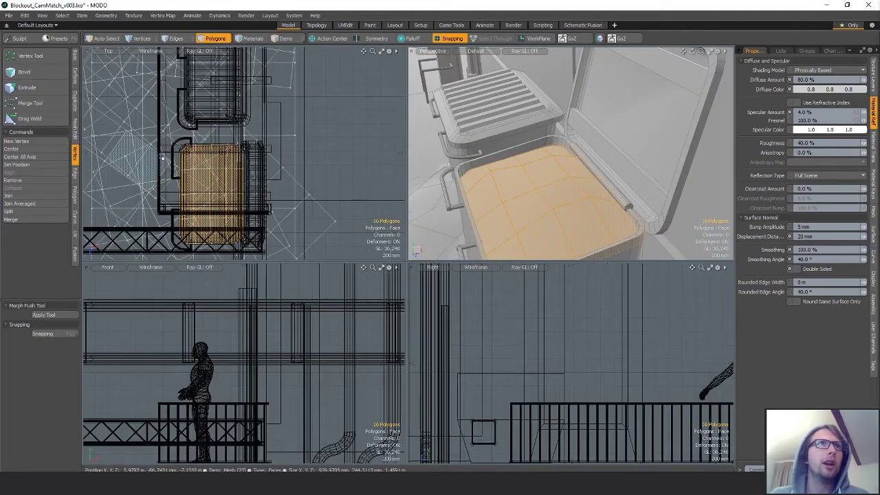
pyautogui.press('r')
pyautogui.scroll(7, 180, 154)
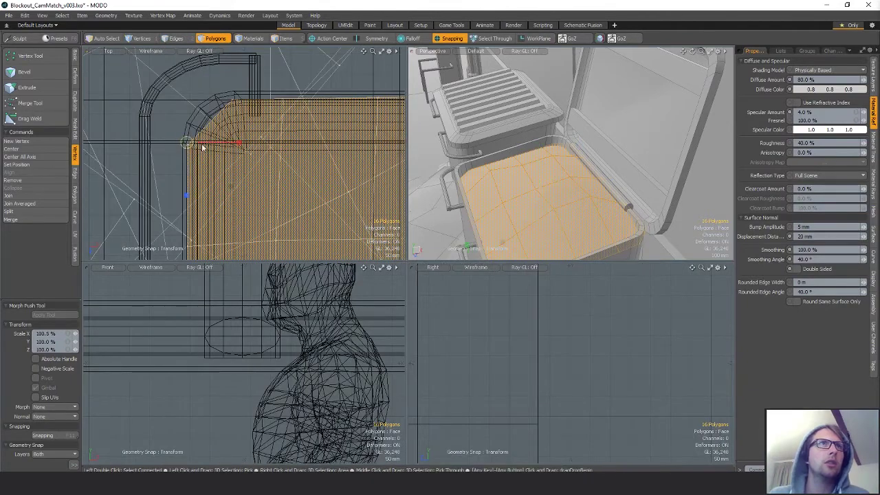
pyautogui.scroll(-4, 203, 144)
pyautogui.moveTo(219, 137); pyautogui.dragTo(209, 135)
pyautogui.keyDown('alt'); pyautogui.moveTo(583, 187); pyautogui.dragTo(554, 108); pyautogui.keyUp('alt')
pyautogui.moveTo(212, 138); pyautogui.dragTo(211, 137)
pyautogui.keyDown('alt'); pyautogui.moveTo(565, 140); pyautogui.dragTo(516, 179); pyautogui.keyUp('alt')
pyautogui.press('Escape')
pyautogui.press('Escape')
# Move the door panel at the balcony 80 mm along X, deeper into its recess
pyautogui.keyDown('ctrl'); pyautogui.keyDown('alt'); pyautogui.moveTo(591, 177); pyautogui.dragTo(584, 199); pyautogui.keyUp('alt'); pyautogui.keyUp('ctrl')
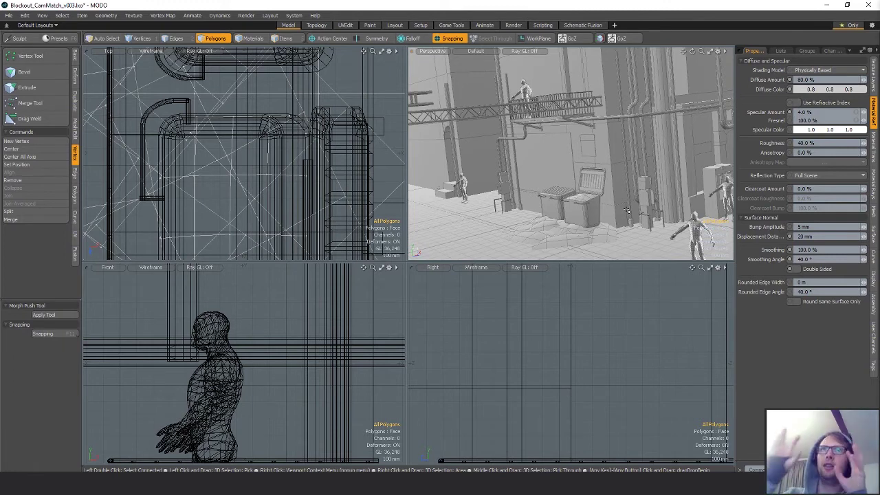
pyautogui.keyDown('alt'); pyautogui.moveTo(626, 210); pyautogui.dragTo(602, 187); pyautogui.keyUp('alt')
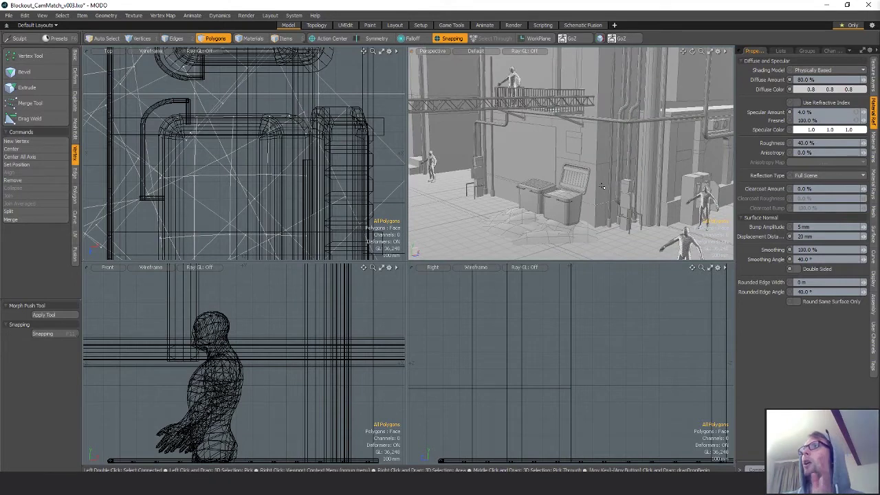
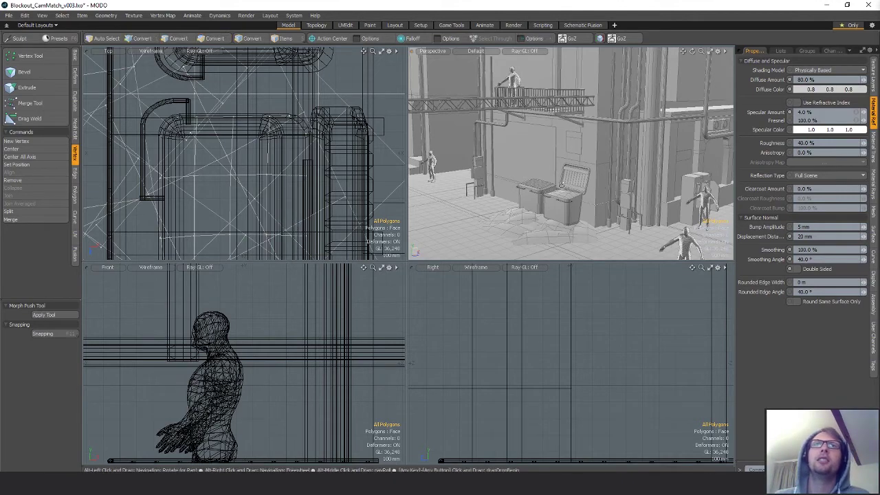
pyautogui.keyDown('alt'); pyautogui.moveTo(602, 186); pyautogui.dragTo(546, 177); pyautogui.keyUp('alt')
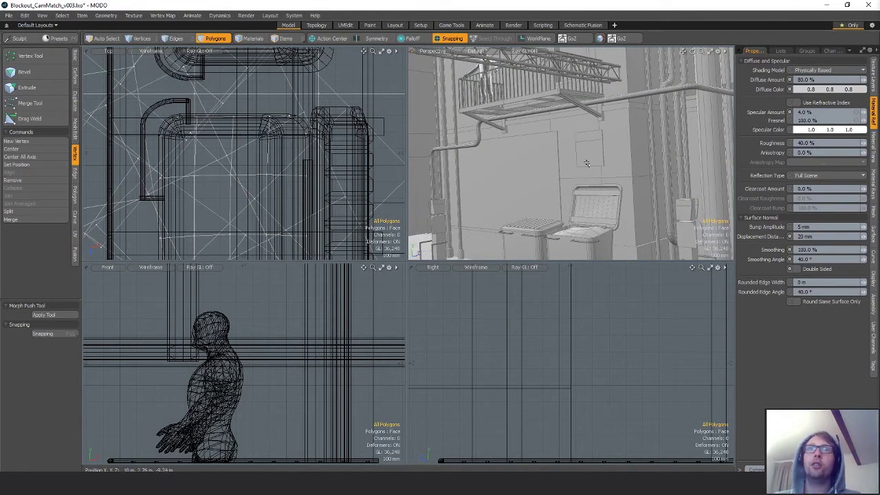
pyautogui.keyDown('alt'); pyautogui.moveTo(604, 166); pyautogui.dragTo(581, 150); pyautogui.keyUp('alt')
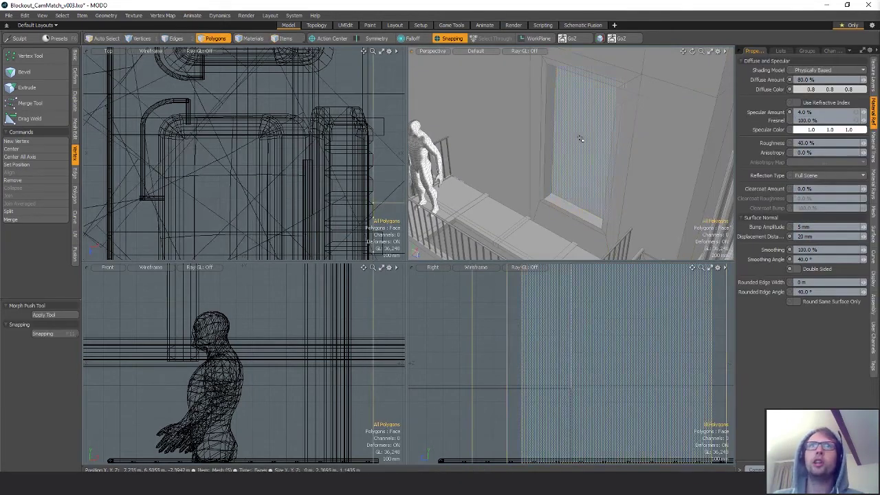
pyautogui.click(581, 138)
pyautogui.press('w')
pyautogui.press('x')
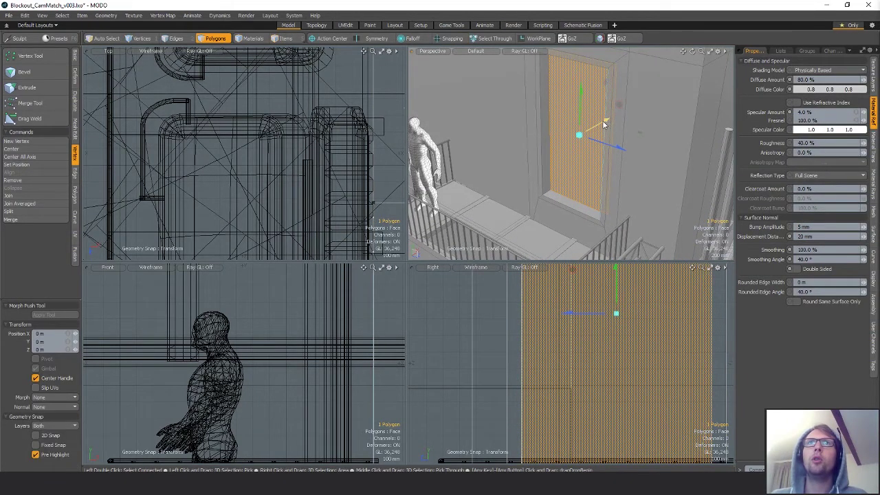
pyautogui.moveTo(605, 121); pyautogui.dragTo(610, 119)
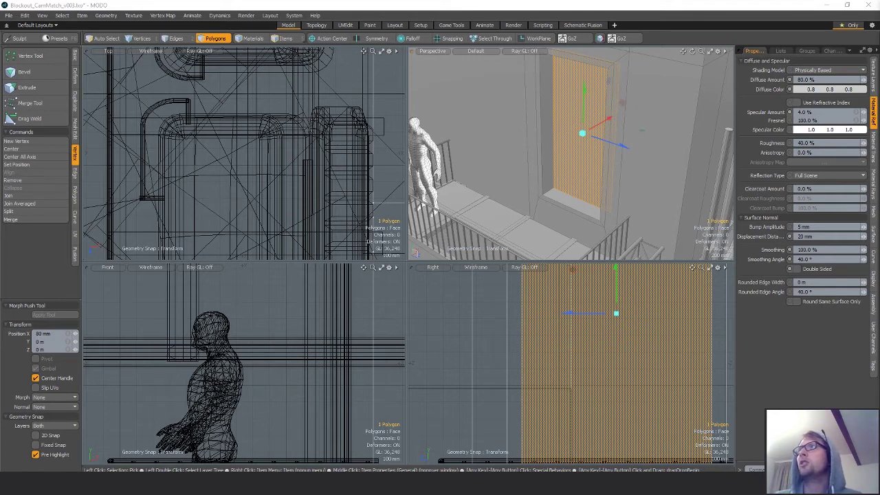
pyautogui.hotkey('shift', 'a')
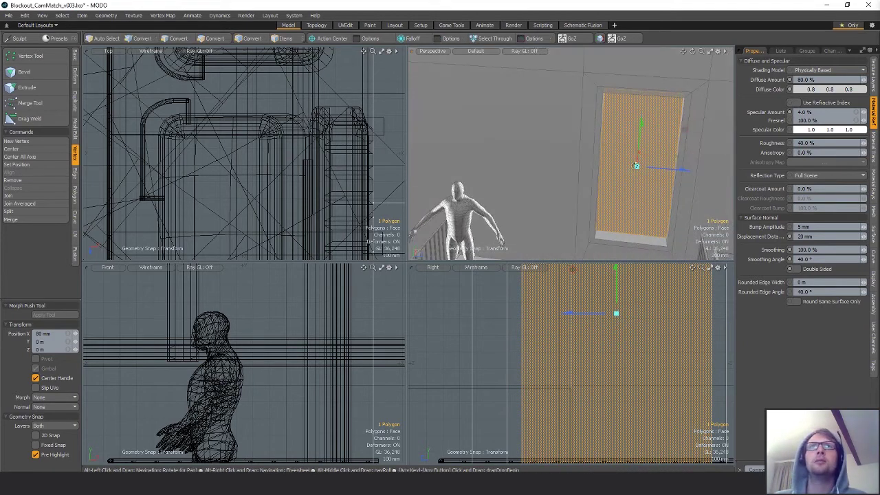
pyautogui.keyDown('alt'); pyautogui.moveTo(577, 171); pyautogui.dragTo(591, 148); pyautogui.keyUp('alt')
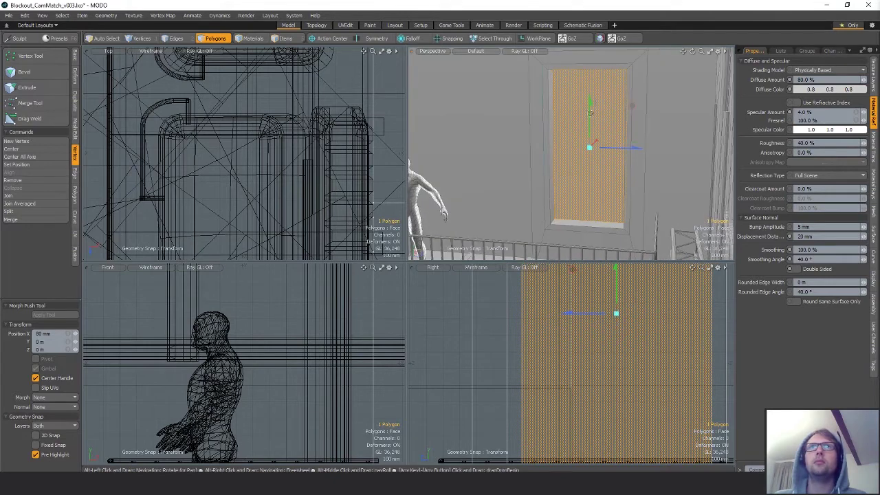
# Add a unit cube and move it 7.85 m up and -7.2 m along Z, near the balcony doorway
pyautogui.press('space')
pyautogui.press('Escape')
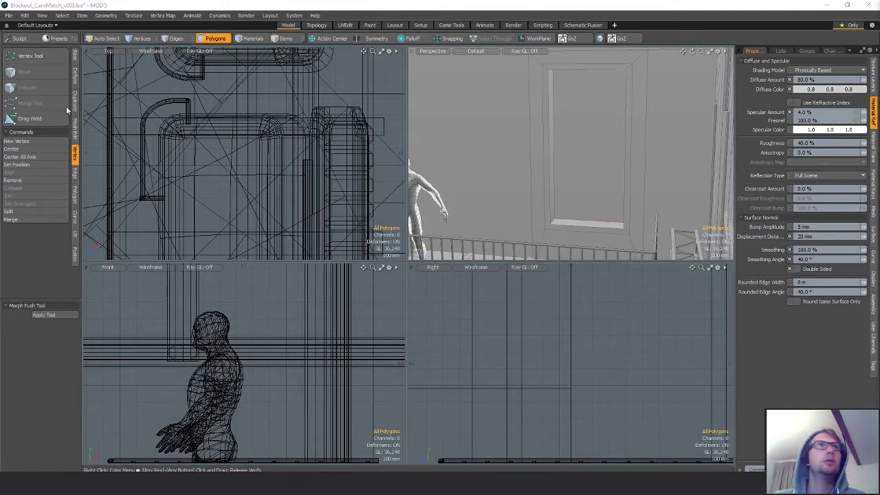
pyautogui.click(76, 57)
pyautogui.keyDown('shift'); pyautogui.click(11, 61); pyautogui.keyUp('shift')
pyautogui.scroll(-10, 456, 385)
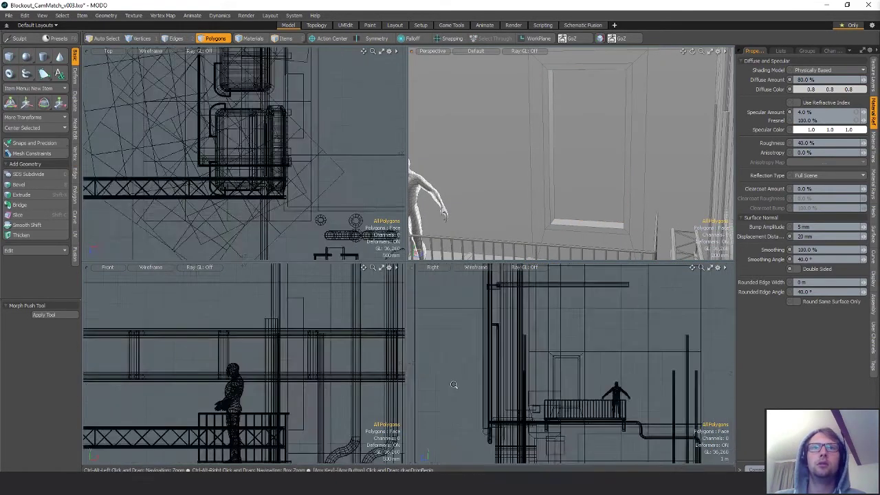
pyautogui.press('w')
pyautogui.keyDown('alt'); pyautogui.moveTo(456, 385); pyautogui.dragTo(491, 330); pyautogui.keyUp('alt')
pyautogui.moveTo(524, 375); pyautogui.dragTo(628, 265)
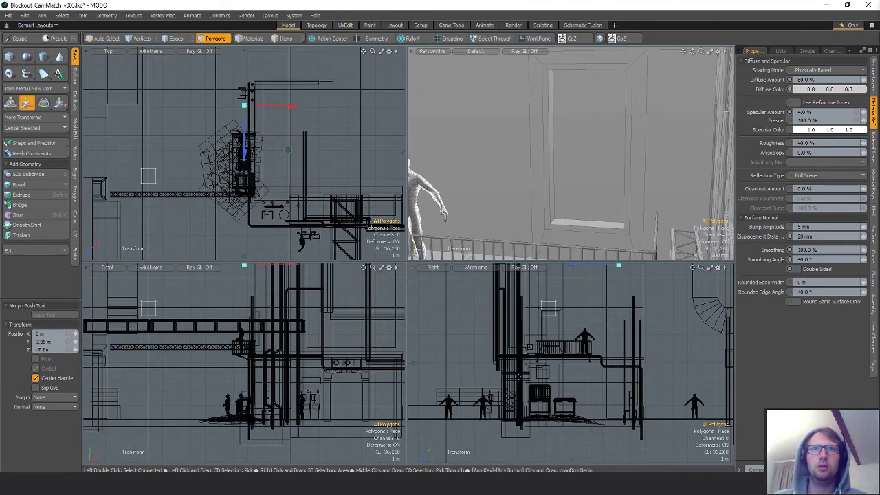
# Select the vertices on one side of the new cube and snap them to the doorway's inner side edge
pyautogui.hotkey('shift', 'a')
pyautogui.scroll(-4, 550, 385)
pyautogui.keyDown('alt'); pyautogui.moveTo(544, 395); pyautogui.dragTo(506, 368); pyautogui.keyUp('alt')
pyautogui.press('space')
pyautogui.press('1')
pyautogui.moveTo(463, 286); pyautogui.dragTo(515, 385, button='right')
pyautogui.keyDown('alt'); pyautogui.moveTo(519, 383); pyautogui.dragTo(499, 372); pyautogui.keyUp('alt')
pyautogui.press('x')
pyautogui.press('w')
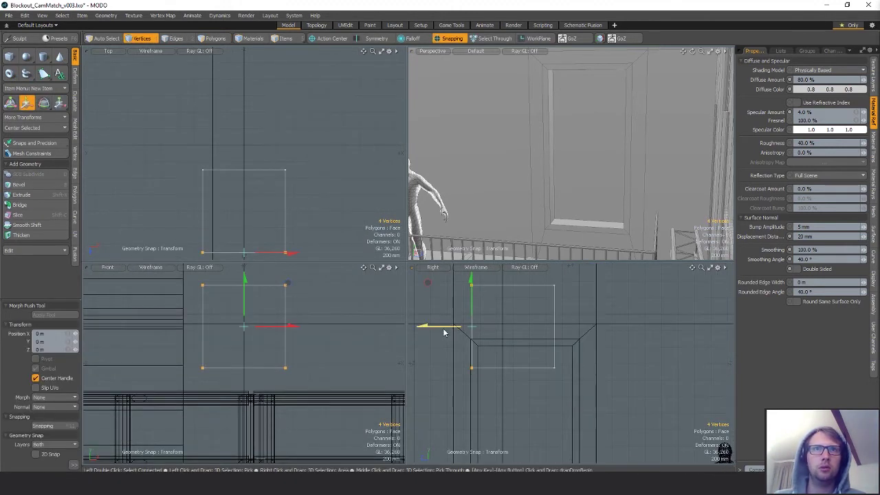
pyautogui.moveTo(444, 330); pyautogui.dragTo(572, 343)
# Fit the cube's other side to the door opening and snap its top vertices 670 mm down to the opening's head
pyautogui.press('space')
pyautogui.moveTo(589, 294); pyautogui.dragTo(565, 300, button='right')
pyautogui.press('w')
pyautogui.keyDown('alt'); pyautogui.moveTo(529, 291); pyautogui.dragTo(464, 356); pyautogui.keyUp('alt')
pyautogui.press('x')
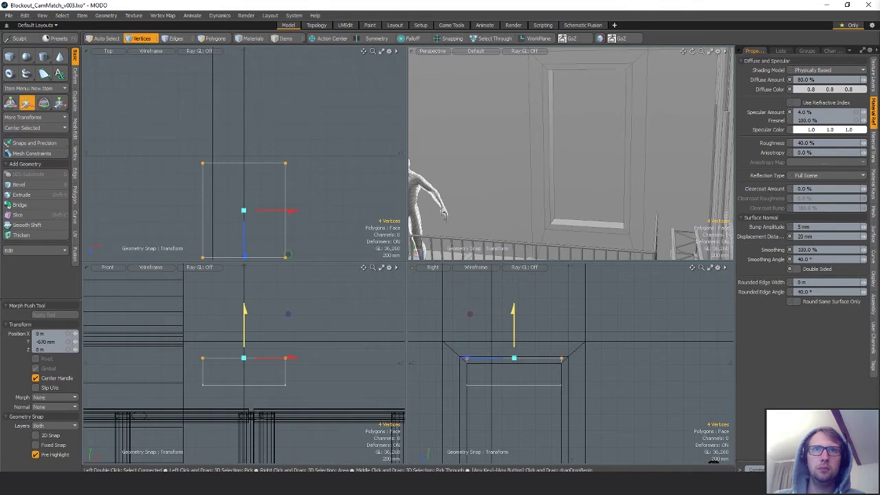
# Select the block's bottom vertices and raise them 80 mm to make it thinner
pyautogui.press('space')
pyautogui.moveTo(467, 365)
pyautogui.mouseDown(button='right')
pyautogui.moveTo(444, 396)
pyautogui.moveTo(630, 376)
pyautogui.mouseUp(button='right')
pyautogui.press('w')
pyautogui.moveTo(515, 352); pyautogui.dragTo(515, 345)
# Move the whole block along X into the upper part of the balcony door opening
pyautogui.hotkey('shift', 'a')
pyautogui.scroll(-10, 280, 203)
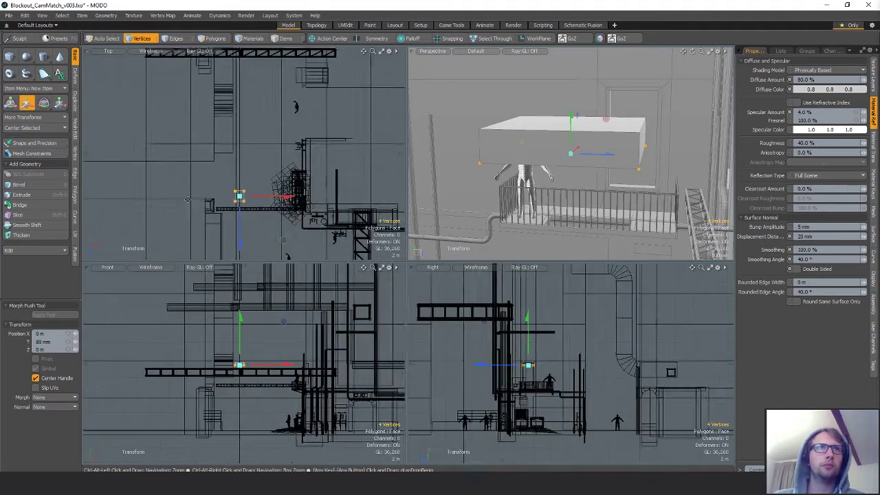
pyautogui.keyDown('alt'); pyautogui.moveTo(279, 203); pyautogui.dragTo(370, 169); pyautogui.keyUp('alt')
pyautogui.press('space')
pyautogui.click(290, 135)
pyautogui.press('w')
pyautogui.hotkey('shift', 'a')
pyautogui.keyDown('alt'); pyautogui.moveTo(626, 155); pyautogui.dragTo(578, 123); pyautogui.keyUp('alt')
pyautogui.moveTo(593, 161); pyautogui.dragTo(599, 123)
# Adjust individual faces of the block so it forms a lintel across the head of the doorway, then clear the selection
pyautogui.press('space')
pyautogui.press('3')
pyautogui.click(579, 166)
pyautogui.press('w')
pyautogui.press('space')
pyautogui.click(617, 109)
pyautogui.click(582, 145)
pyautogui.press('w')
pyautogui.press('space')
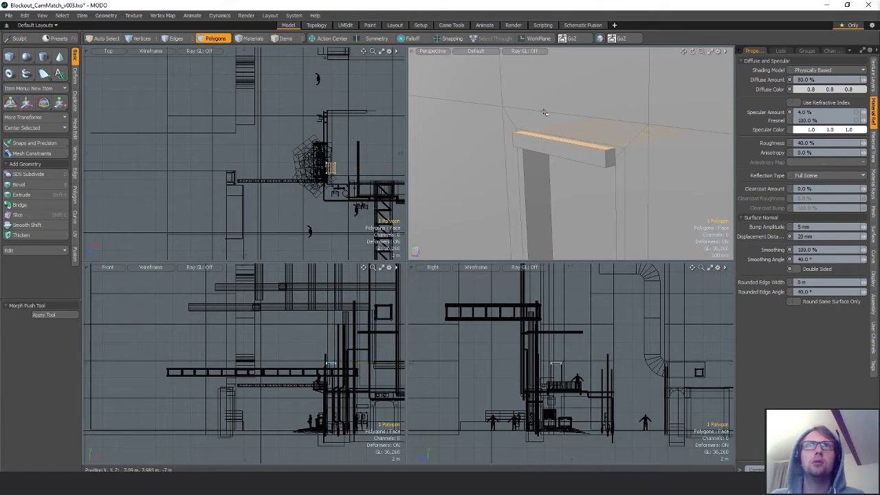
pyautogui.click(609, 155)
pyautogui.keyDown('alt'); pyautogui.moveTo(608, 156); pyautogui.dragTo(573, 121); pyautogui.keyUp('alt')
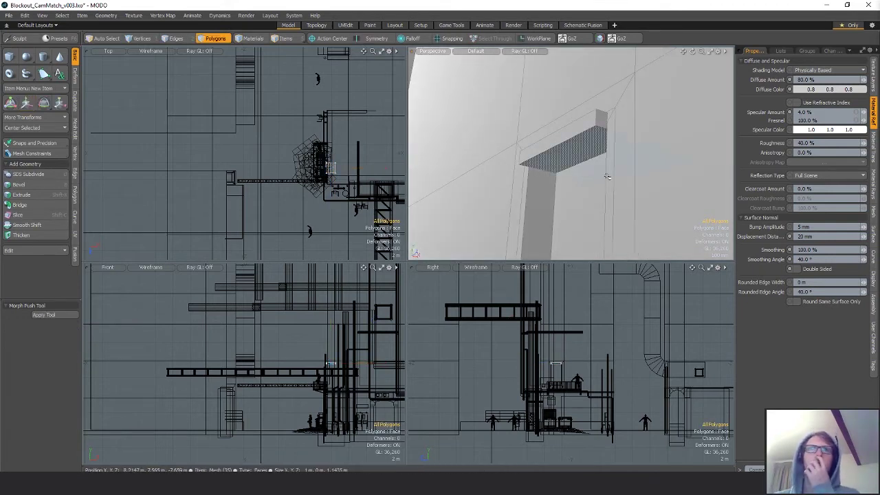
pyautogui.moveTo(662, 483)
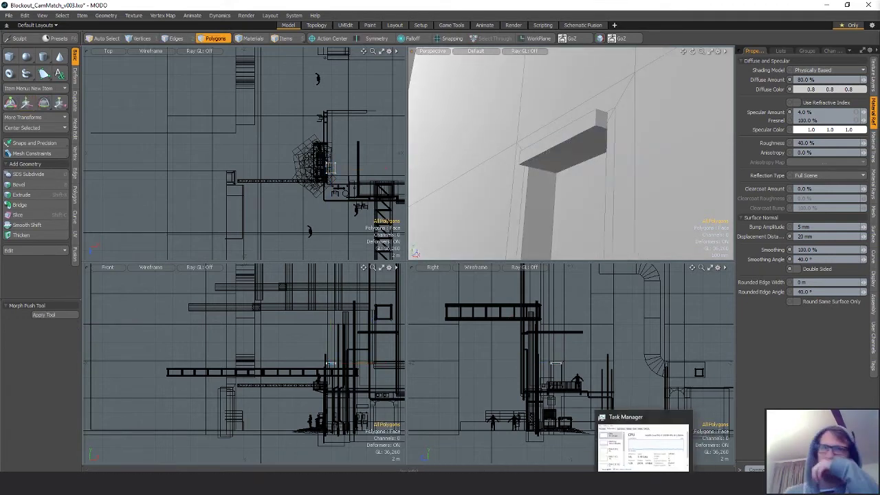
pyautogui.moveTo(619, 89)
pyautogui.keyDown('alt'); pyautogui.mouseDown()
pyautogui.moveTo(610, 97)
pyautogui.moveTo(607, 85)
pyautogui.mouseUp(); pyautogui.keyUp('alt')
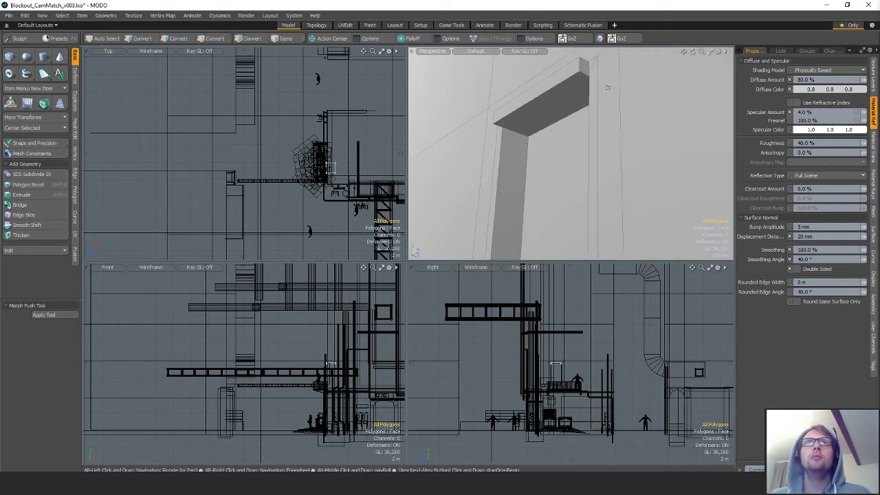
# Duplicate the complete lintel block by copy and paste and lower the copy to the foot of the doorway as a threshold
pyautogui.keyDown('ctrl'); pyautogui.keyDown('alt'); pyautogui.moveTo(618, 150); pyautogui.dragTo(590, 162); pyautogui.keyUp('alt'); pyautogui.keyUp('ctrl')
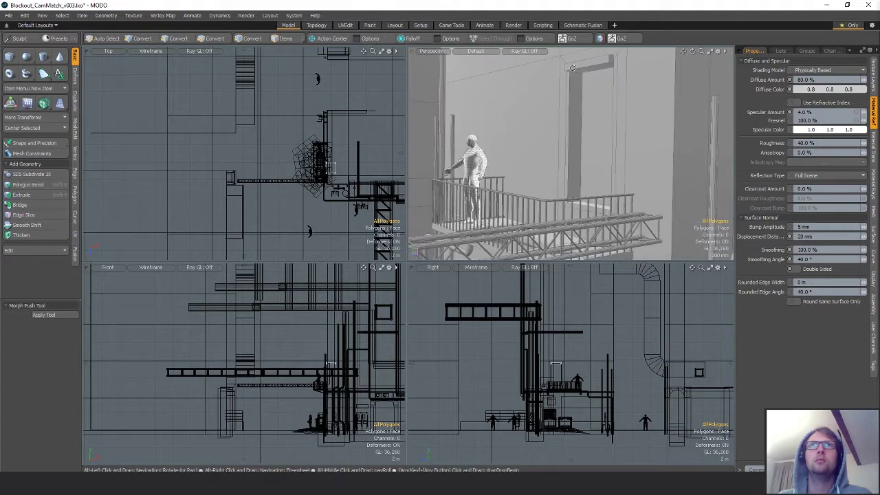
pyautogui.doubleClick(588, 66)
pyautogui.keyDown('alt'); pyautogui.moveTo(587, 76); pyautogui.dragTo(588, 103); pyautogui.keyUp('alt')
pyautogui.hotkey('ctrl', 'c')
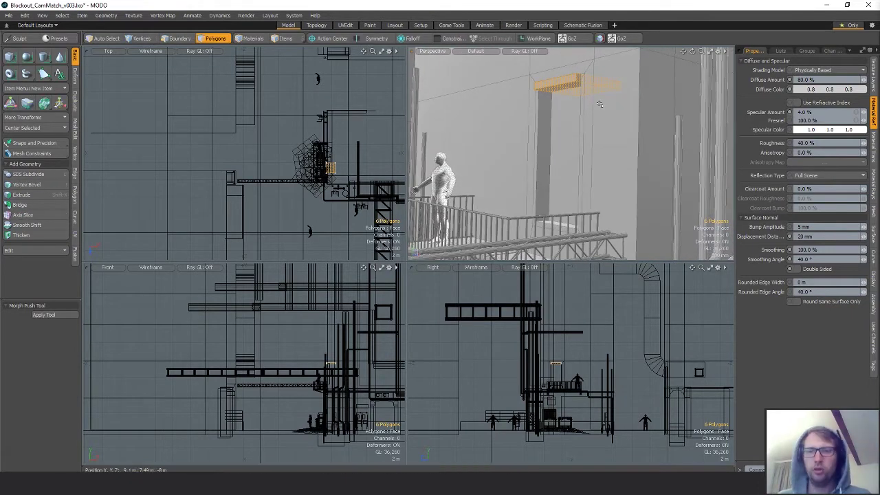
pyautogui.hotkey('ctrl', 'v')
pyautogui.press('w')
pyautogui.moveTo(579, 70); pyautogui.dragTo(581, 204)
pyautogui.keyDown('alt'); pyautogui.moveTo(582, 196); pyautogui.dragTo(604, 130); pyautogui.keyUp('alt')
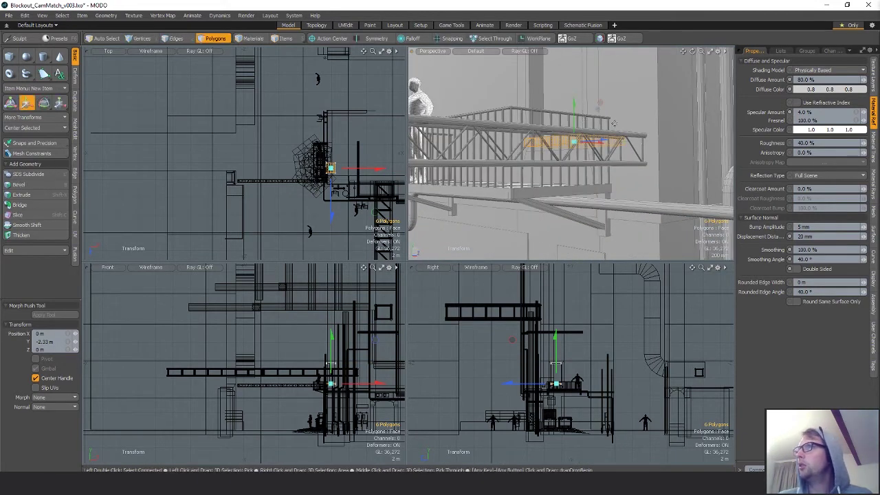
pyautogui.keyDown('alt'); pyautogui.moveTo(547, 123); pyautogui.dragTo(575, 70); pyautogui.keyUp('alt')
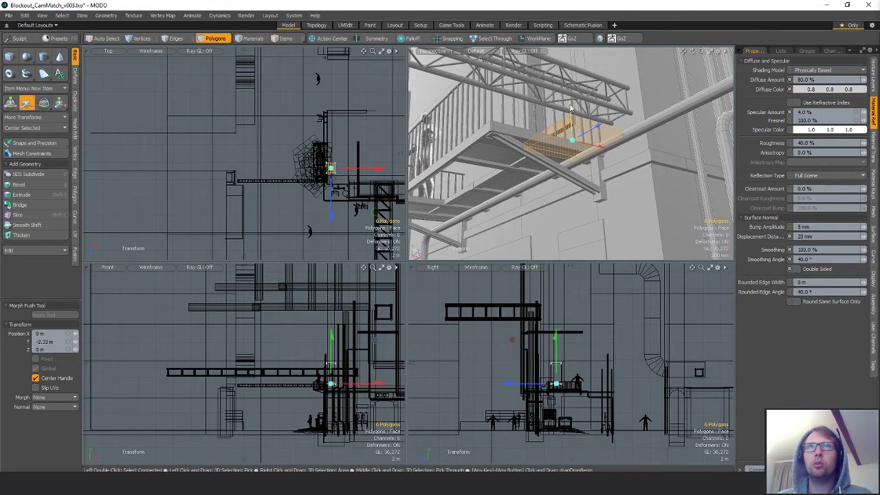
pyautogui.moveTo(570, 110); pyautogui.dragTo(557, 131)
pyautogui.scroll(3, 556, 124)
# In the building mesh, select the two polygons at the doorway's bottom edge and lower them about 365 mm toward the balcony floor
pyautogui.keyDown('alt'); pyautogui.moveTo(573, 86); pyautogui.dragTo(588, 98); pyautogui.keyUp('alt')
pyautogui.press('q')
pyautogui.press('5')
pyautogui.click(557, 90)
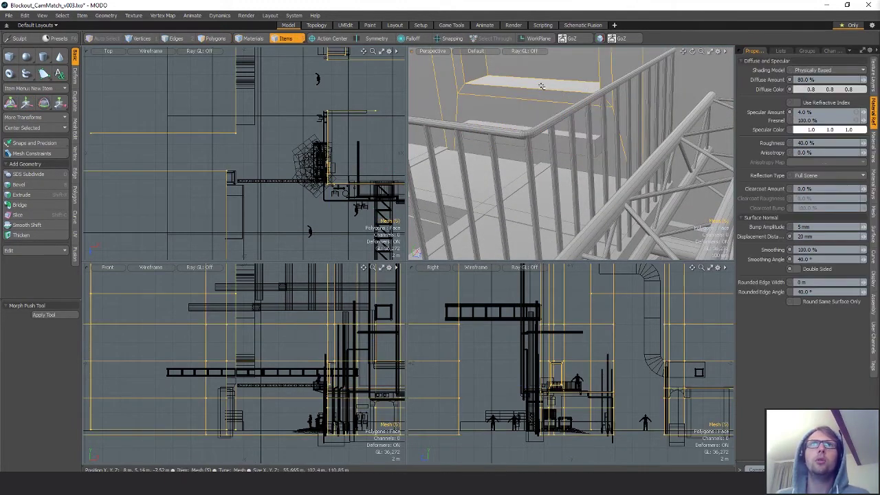
pyautogui.press('3')
pyautogui.keyDown('alt'); pyautogui.keyDown('shift'); pyautogui.moveTo(689, 282); pyautogui.dragTo(695, 305); pyautogui.keyUp('shift'); pyautogui.keyUp('alt')
pyautogui.press('space')
pyautogui.press('space')
pyautogui.press('space')
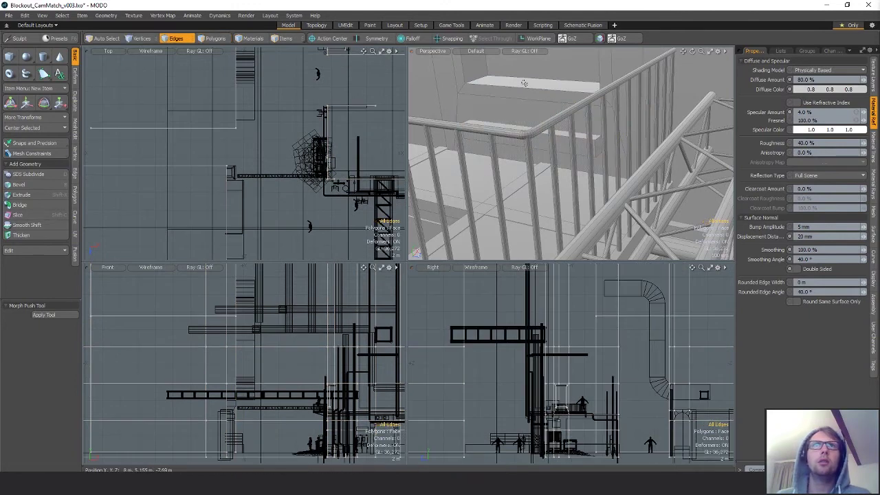
pyautogui.moveTo(525, 86); pyautogui.dragTo(560, 134)
pyautogui.hotkey('shift', 'a')
pyautogui.press('w')
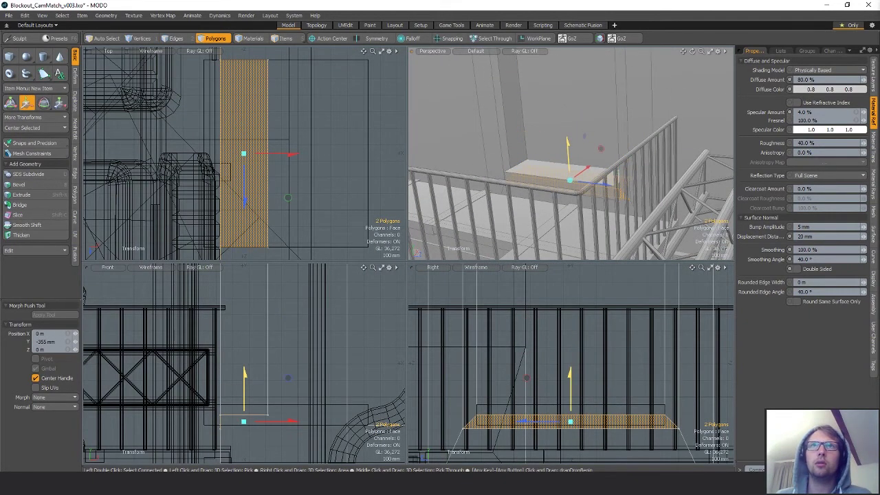
pyautogui.keyDown('alt'); pyautogui.moveTo(578, 172); pyautogui.dragTo(595, 181); pyautogui.keyUp('alt')
pyautogui.keyDown('alt'); pyautogui.moveTo(595, 181); pyautogui.dragTo(665, 172); pyautogui.keyUp('alt')
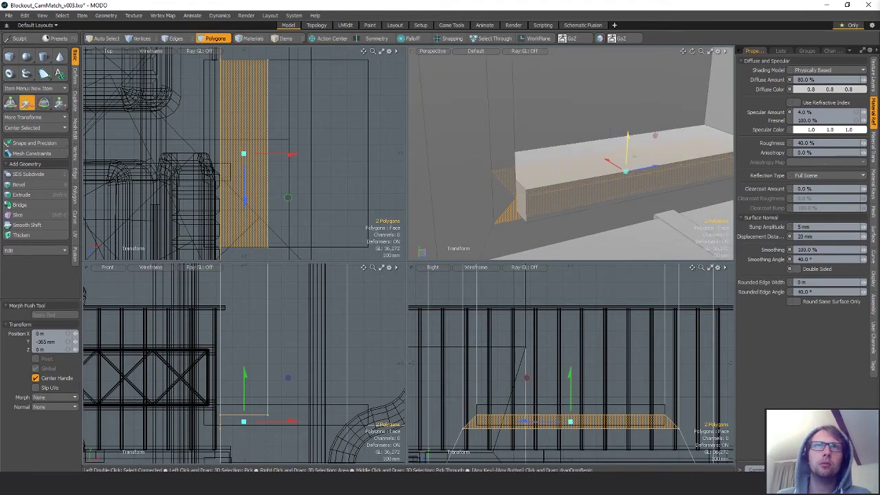
pyautogui.moveTo(627, 140); pyautogui.dragTo(589, 127)
pyautogui.keyDown('alt'); pyautogui.keyDown('shift'); pyautogui.moveTo(589, 128); pyautogui.dragTo(584, 184); pyautogui.keyUp('shift'); pyautogui.keyUp('alt')
pyautogui.press('space')
pyautogui.keyDown('alt'); pyautogui.moveTo(637, 305); pyautogui.dragTo(637, 380); pyautogui.keyUp('alt')
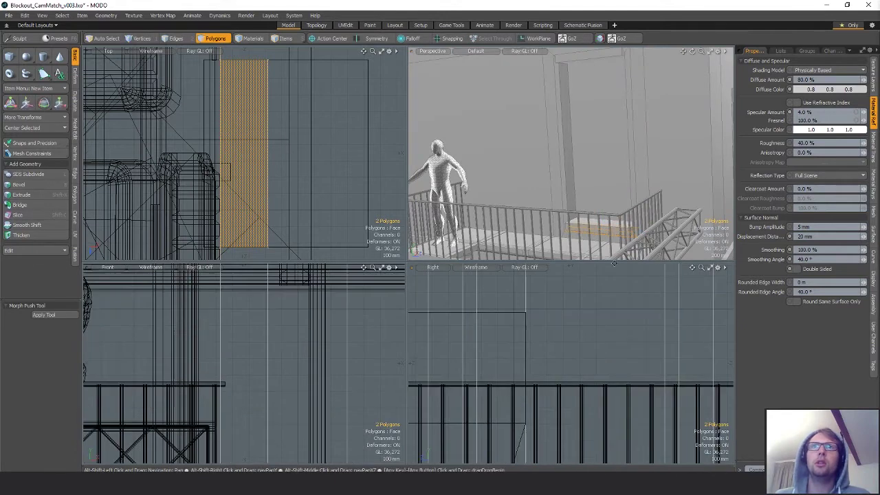
# Cut the lintel and threshold blocks from their own mesh and paste them into the building mesh
pyautogui.keyDown('alt'); pyautogui.moveTo(587, 249); pyautogui.dragTo(589, 231); pyautogui.keyUp('alt')
pyautogui.doubleClick(590, 231)
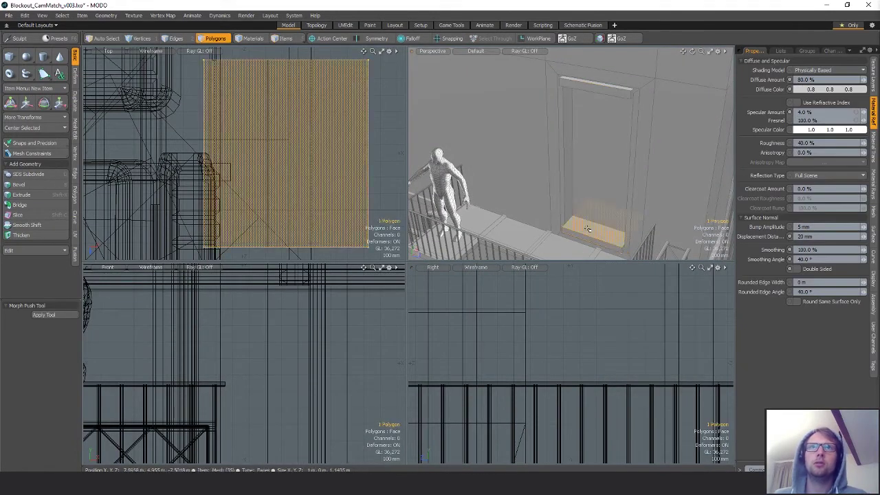
pyautogui.keyDown('alt'); pyautogui.keyDown('shift'); pyautogui.moveTo(592, 167); pyautogui.dragTo(593, 182); pyautogui.keyUp('shift'); pyautogui.keyUp('alt')
pyautogui.press('Delete')
pyautogui.press('Delete')
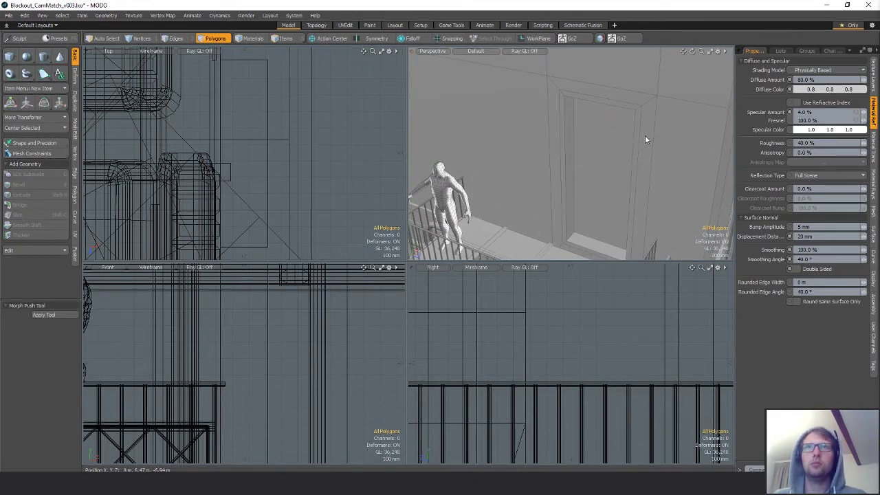
pyautogui.keyDown('alt'); pyautogui.click(645, 136); pyautogui.keyUp('alt')
pyautogui.doubleClick(657, 149)
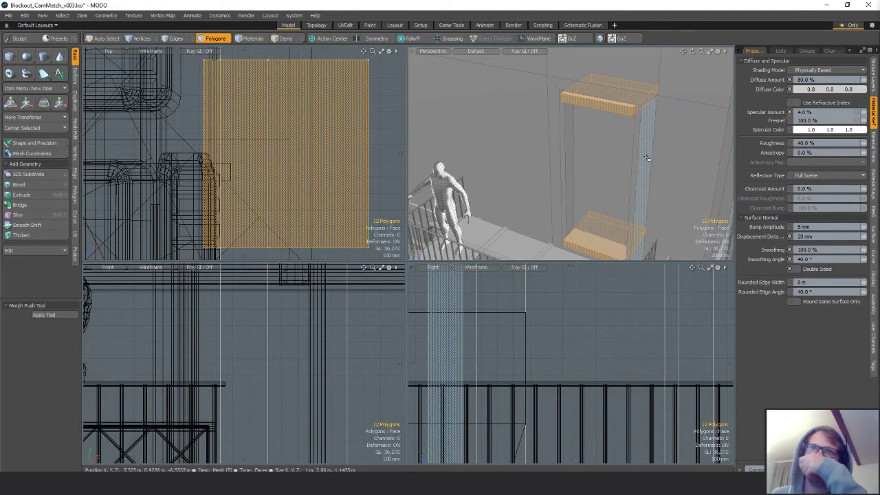
# Select the doorway's upper vertices together with the lintel's, try lowering them, and undo that move
pyautogui.keyDown('alt'); pyautogui.moveTo(601, 207); pyautogui.dragTo(600, 200); pyautogui.keyUp('alt')
pyautogui.keyDown('alt'); pyautogui.keyDown('shift'); pyautogui.moveTo(624, 323); pyautogui.dragTo(585, 405); pyautogui.keyUp('shift'); pyautogui.keyUp('alt')
pyautogui.scroll(-5, 591, 384)
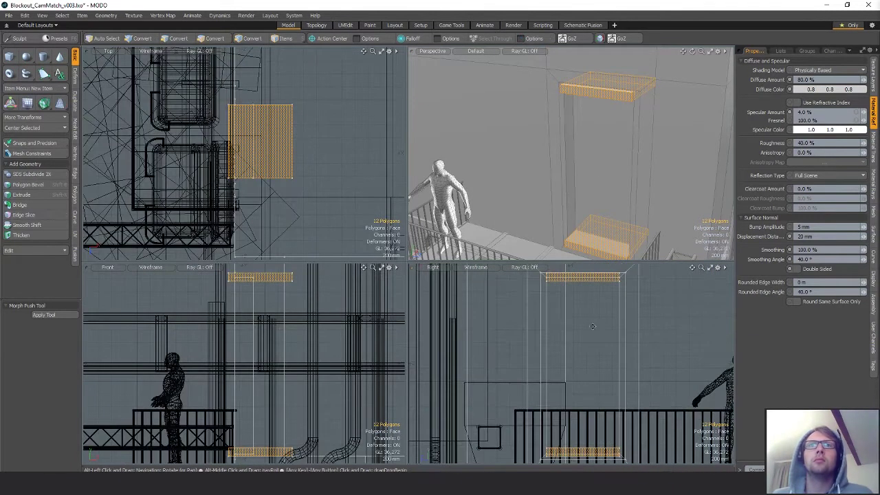
pyautogui.keyDown('alt'); pyautogui.keyDown('shift'); pyautogui.moveTo(565, 284); pyautogui.dragTo(562, 317); pyautogui.keyUp('shift'); pyautogui.keyUp('alt')
pyautogui.press('1')
pyautogui.moveTo(541, 294)
pyautogui.mouseDown(button='right')
pyautogui.moveTo(576, 348)
pyautogui.moveTo(578, 335)
pyautogui.mouseUp(button='right')
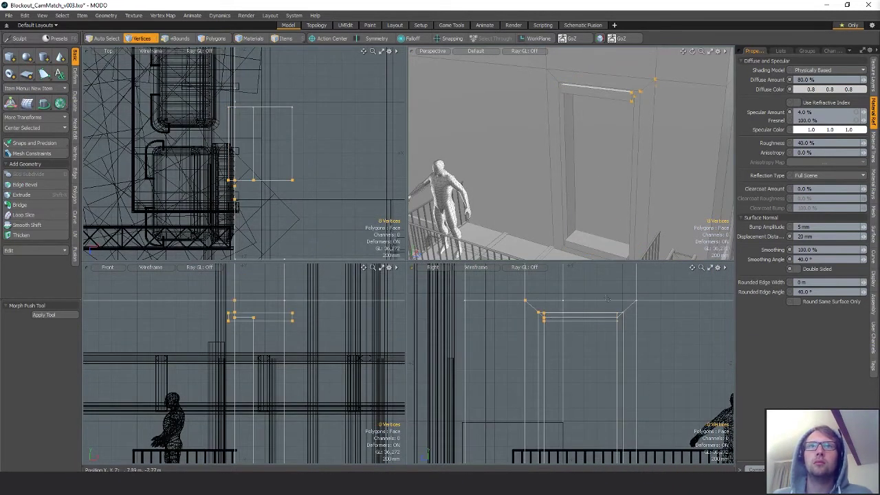
pyautogui.keyDown('shift'); pyautogui.moveTo(585, 303); pyautogui.dragTo(656, 294, button='right'); pyautogui.keyUp('shift')
pyautogui.keyDown('alt'); pyautogui.moveTo(622, 165); pyautogui.dragTo(597, 122); pyautogui.keyUp('alt')
pyautogui.press('w')
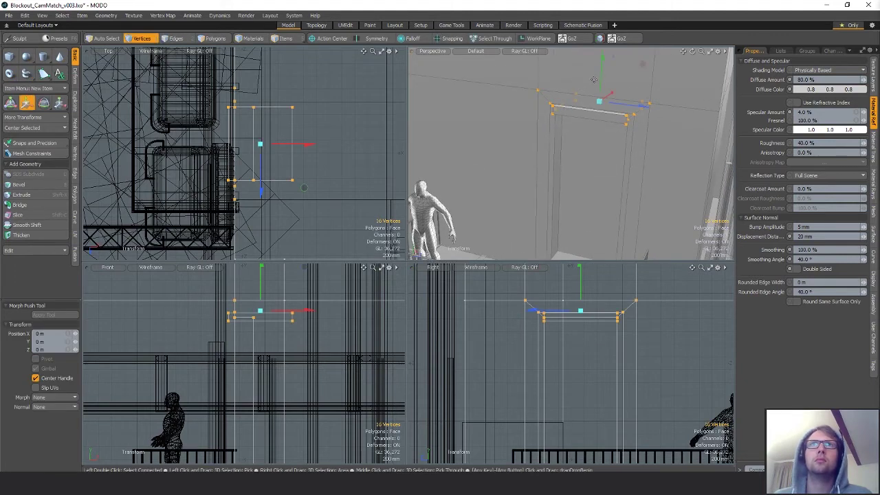
pyautogui.moveTo(602, 80); pyautogui.dragTo(601, 129)
pyautogui.hotkey('ctrl', 'z')
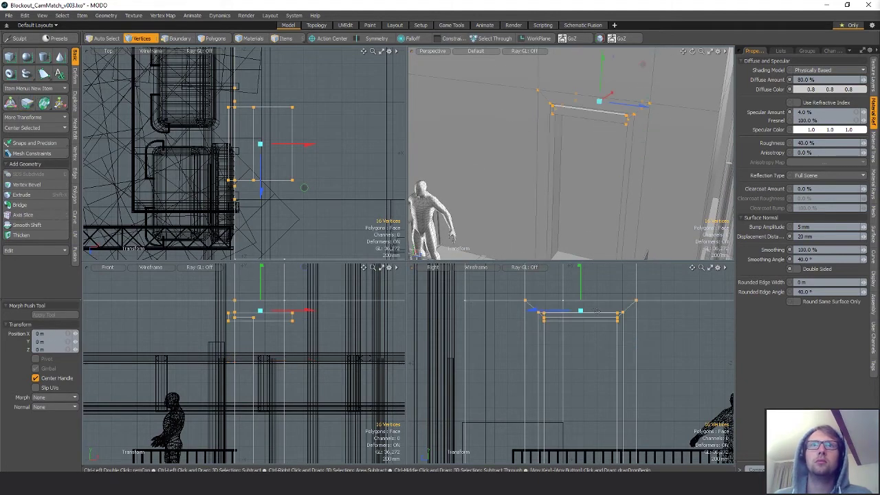
# Add the adjoining wall vertices level with the doorway's head to the selection and move the whole selection down 1 m
pyautogui.keyDown('ctrl'); pyautogui.keyDown('alt'); pyautogui.moveTo(626, 310); pyautogui.dragTo(575, 311); pyautogui.keyUp('alt'); pyautogui.keyUp('ctrl')
pyautogui.press('q')
pyautogui.keyDown('shift'); pyautogui.moveTo(568, 296); pyautogui.dragTo(565, 316, button='right'); pyautogui.keyUp('shift')
pyautogui.keyDown('alt'); pyautogui.moveTo(687, 296); pyautogui.dragTo(572, 307); pyautogui.keyUp('alt')
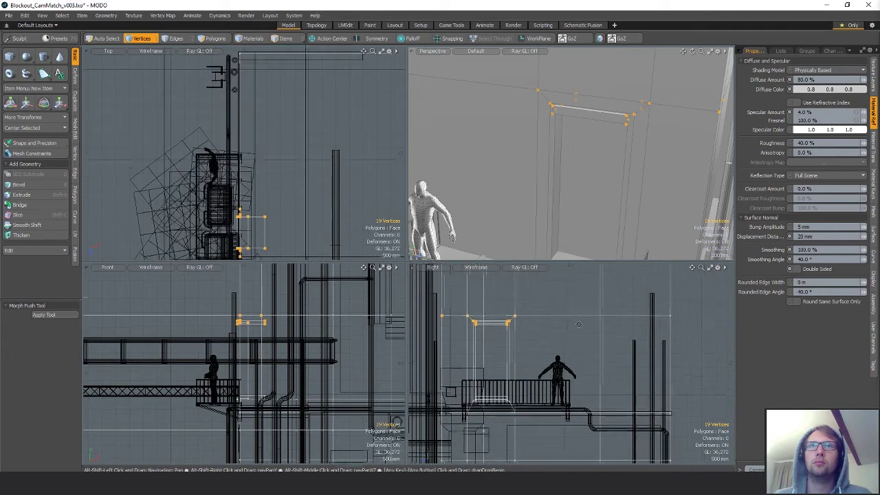
pyautogui.keyDown('shift'); pyautogui.moveTo(598, 301); pyautogui.dragTo(738, 299, button='right'); pyautogui.keyUp('shift')
pyautogui.press('w')
pyautogui.click(592, 108)
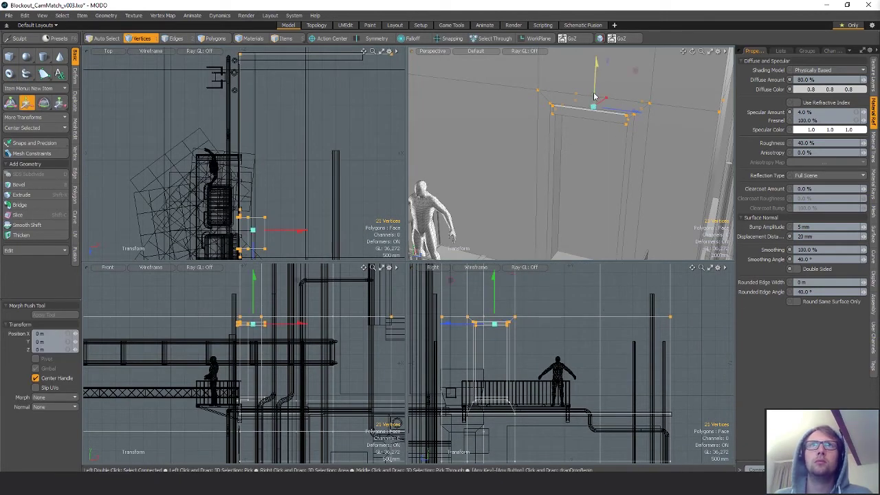
pyautogui.moveTo(595, 67)
pyautogui.mouseDown()
pyautogui.moveTo(593, 129)
pyautogui.moveTo(549, 141)
pyautogui.moveTo(612, 119)
pyautogui.moveTo(583, 139)
pyautogui.mouseUp()
pyautogui.moveTo(586, 104); pyautogui.dragTo(538, 126)
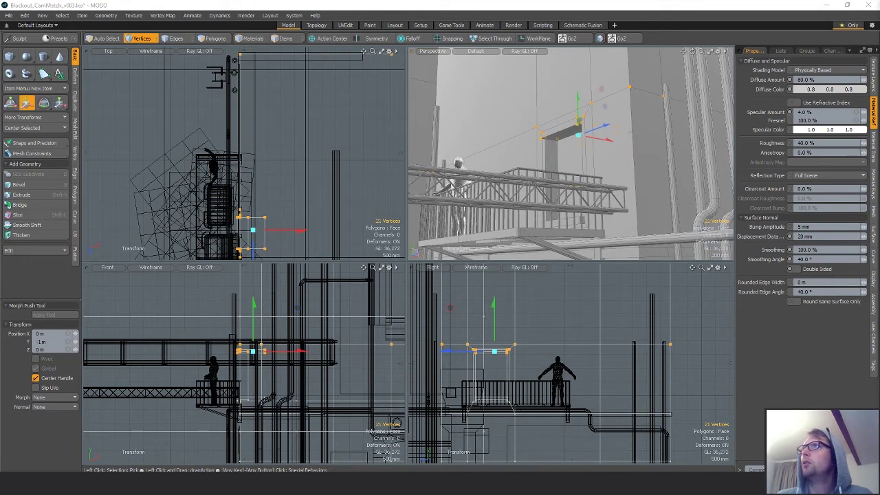
# Bring up Beyond_Human_Concept in Windows Photo Viewer and compare the lowered doorway with it
pyautogui.moveTo(879, 63); pyautogui.dragTo(703, 64)
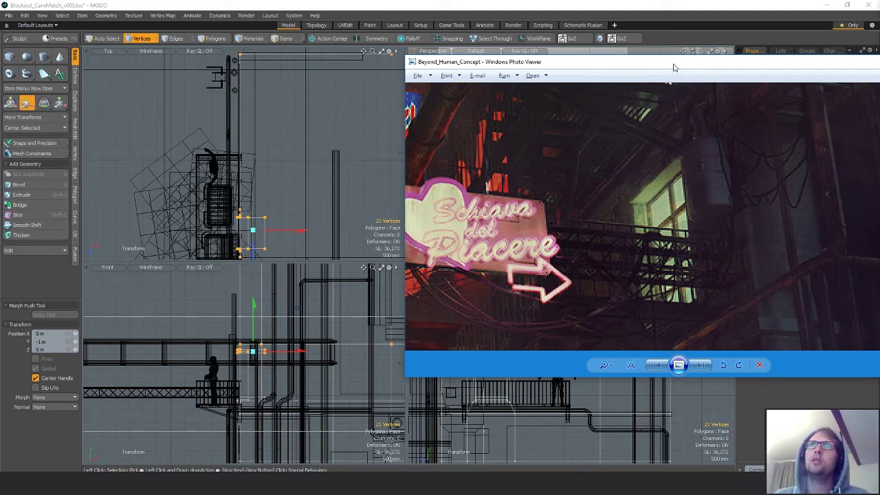
pyautogui.moveTo(674, 68); pyautogui.dragTo(879, 63)
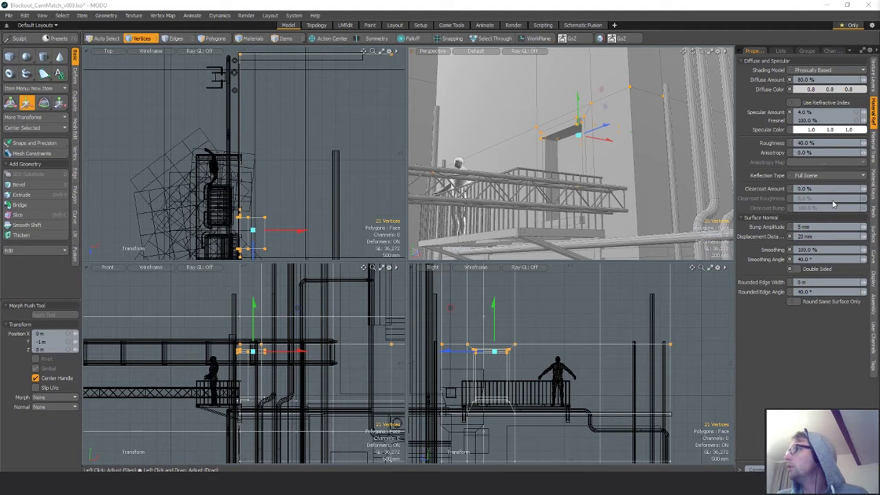
pyautogui.keyDown('alt'); pyautogui.moveTo(619, 172); pyautogui.dragTo(613, 153); pyautogui.keyUp('alt')
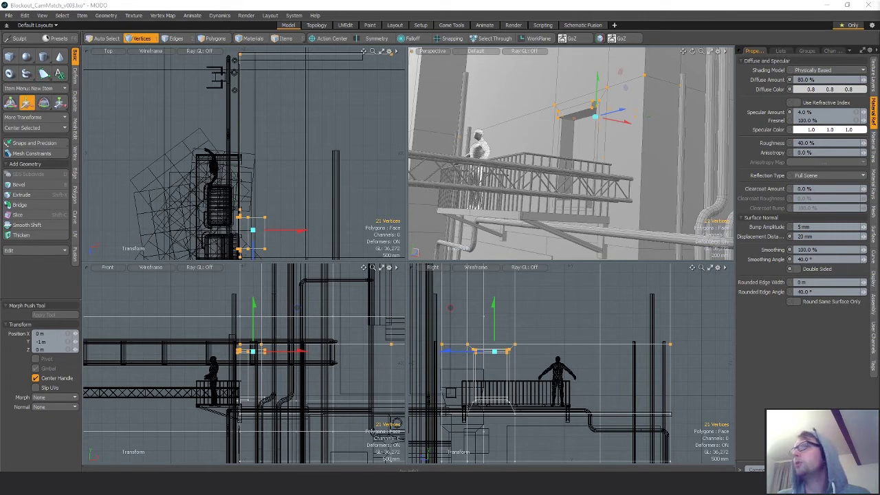
# Readjust the height of the selected doorway head and wall vertices against the balcony railing
pyautogui.keyDown('alt'); pyautogui.moveTo(553, 168); pyautogui.dragTo(568, 66); pyautogui.keyUp('alt')
pyautogui.press('1')
pyautogui.keyDown('alt'); pyautogui.moveTo(568, 66); pyautogui.dragTo(568, 116); pyautogui.keyUp('alt')
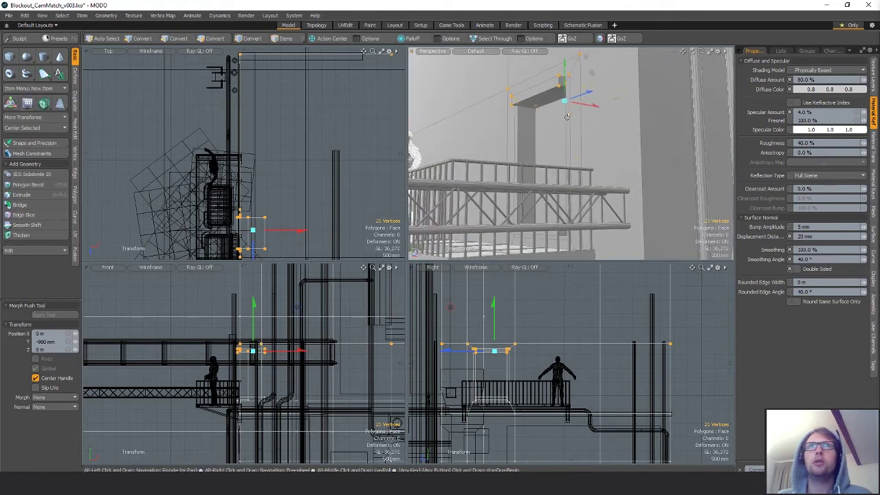
pyautogui.moveTo(564, 67); pyautogui.dragTo(594, 143)
# Select the vertices along one side of the doorway and move them 140 mm along Z to narrow it
pyautogui.keyDown('ctrl'); pyautogui.keyDown('alt'); pyautogui.moveTo(584, 184); pyautogui.dragTo(548, 181); pyautogui.keyUp('alt'); pyautogui.keyUp('ctrl')
pyautogui.keyDown('alt'); pyautogui.keyDown('shift'); pyautogui.moveTo(279, 172); pyautogui.dragTo(299, 116); pyautogui.keyUp('shift'); pyautogui.keyUp('alt')
pyautogui.press('q')
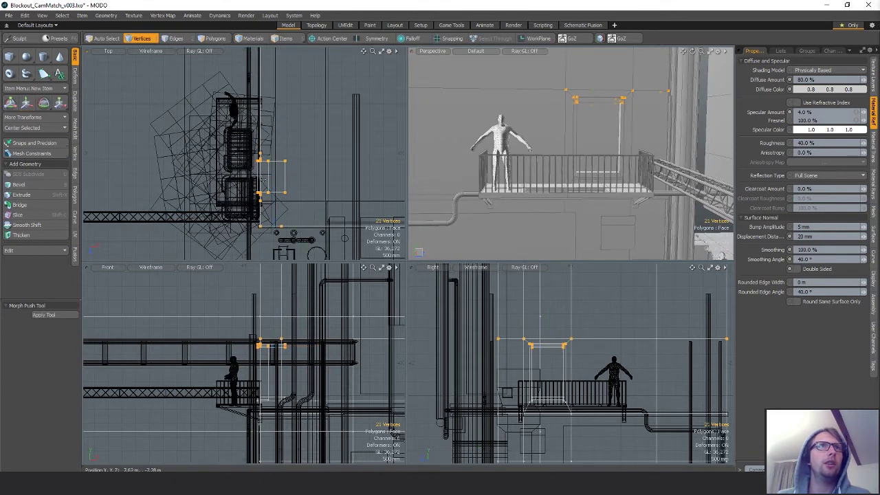
pyautogui.press('w')
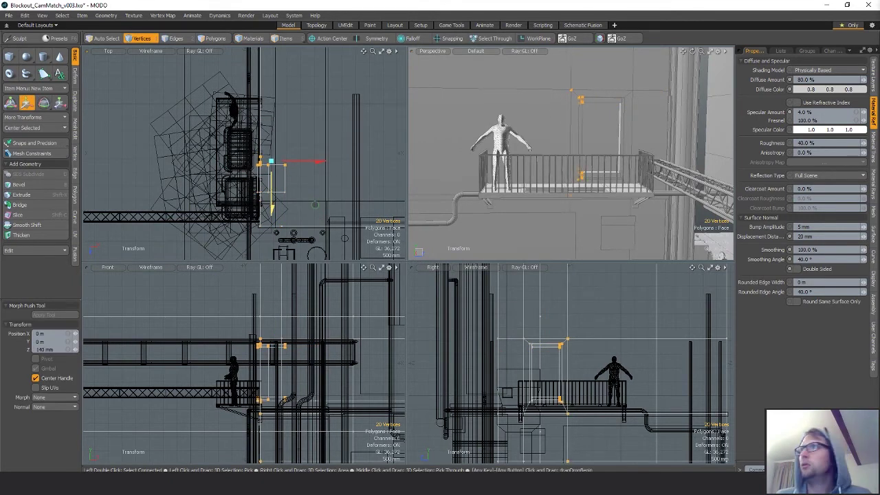
# Finish the side adjustment of the doorway and select the four inner reveal polygons around the opening
pyautogui.moveTo(272, 209); pyautogui.dragTo(272, 208)
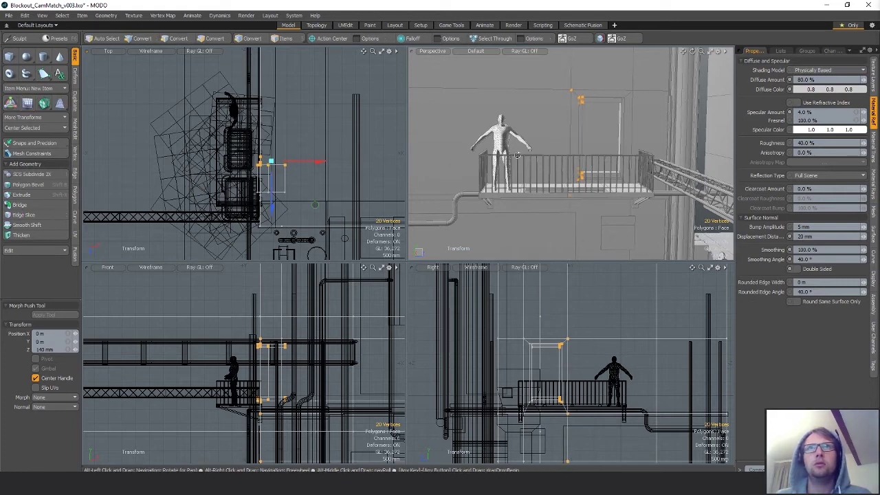
pyautogui.keyDown('alt'); pyautogui.moveTo(624, 153); pyautogui.dragTo(561, 142); pyautogui.keyUp('alt')
pyautogui.press('2')
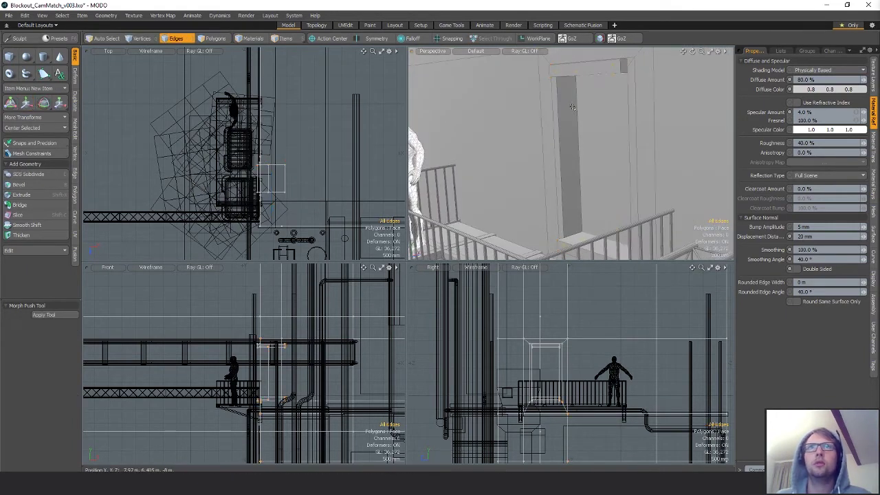
pyautogui.press('3')
pyautogui.click(568, 215)
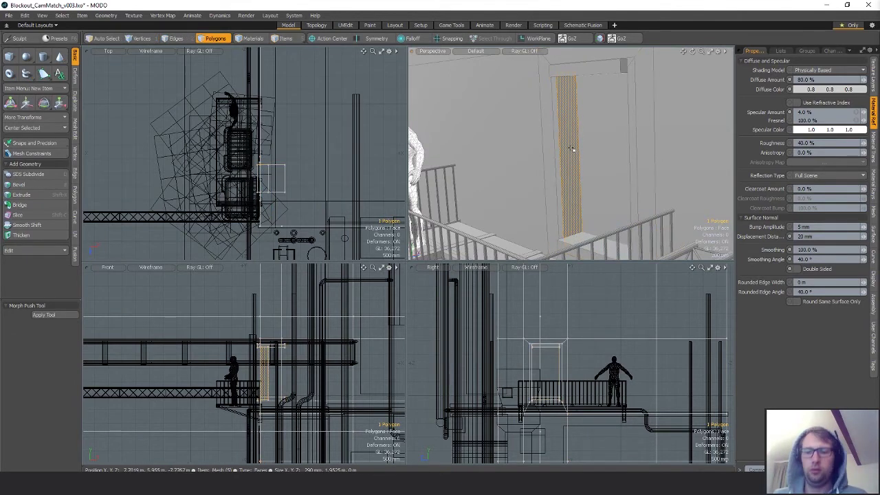
pyautogui.doubleClick(570, 148)
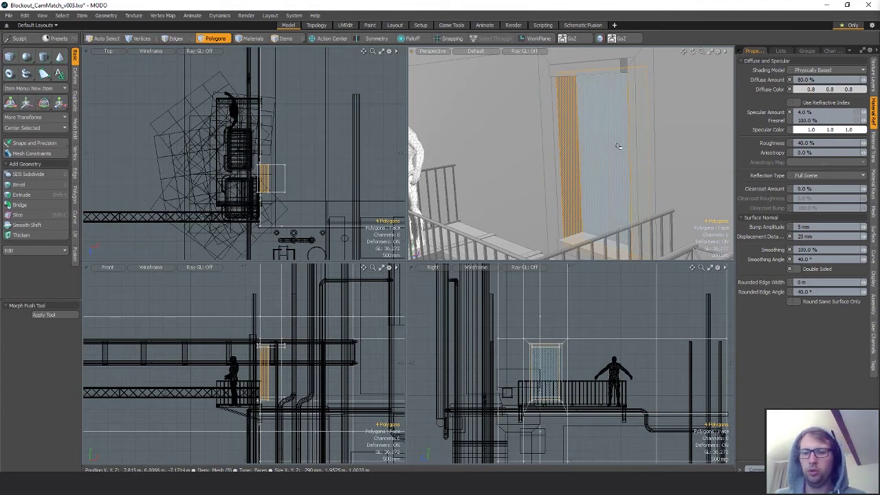
# Duplicate the selected reveal polygons in place and scale the copy to 91.5% in Y and Z
pyautogui.hotkey('ctrl', 'c')
pyautogui.hotkey('ctrl', 'v')
pyautogui.keyDown('alt'); pyautogui.moveTo(618, 146); pyautogui.dragTo(591, 160); pyautogui.keyUp('alt')
pyautogui.press('r')
pyautogui.scroll(8, 260, 183)
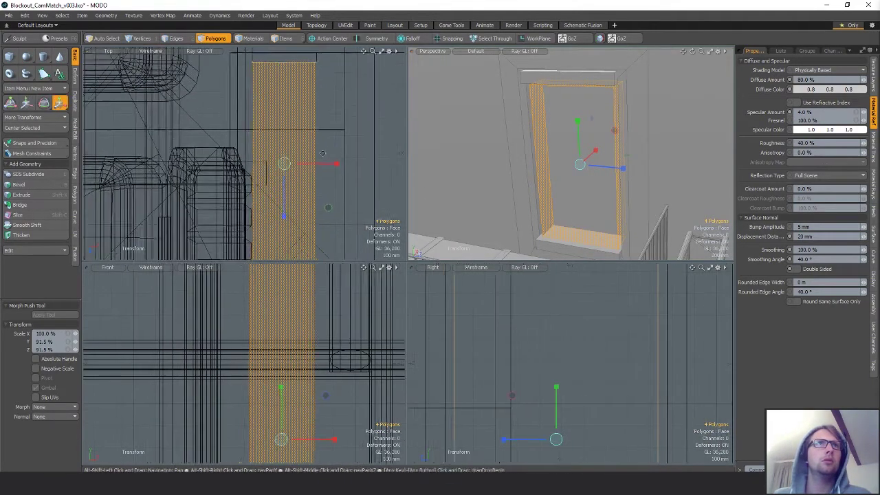
# Move the scaled inner copy of the reveal along X, deeper into the opening
pyautogui.press('w')
pyautogui.moveTo(335, 156); pyautogui.dragTo(363, 157)
pyautogui.press('space')
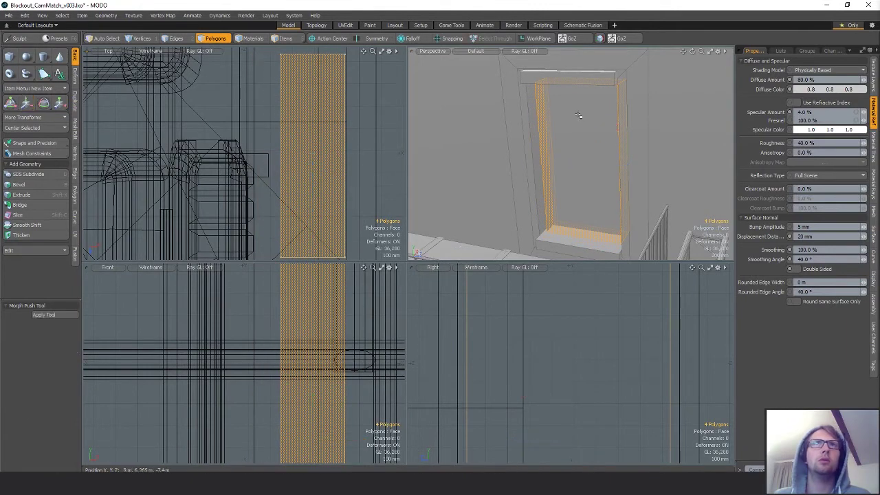
# Extend the front edges of the copied strip and scale them outward to form the door frame's front face
pyautogui.press('2')
pyautogui.hotkey('ctrl', '3')
pyautogui.click(622, 120)
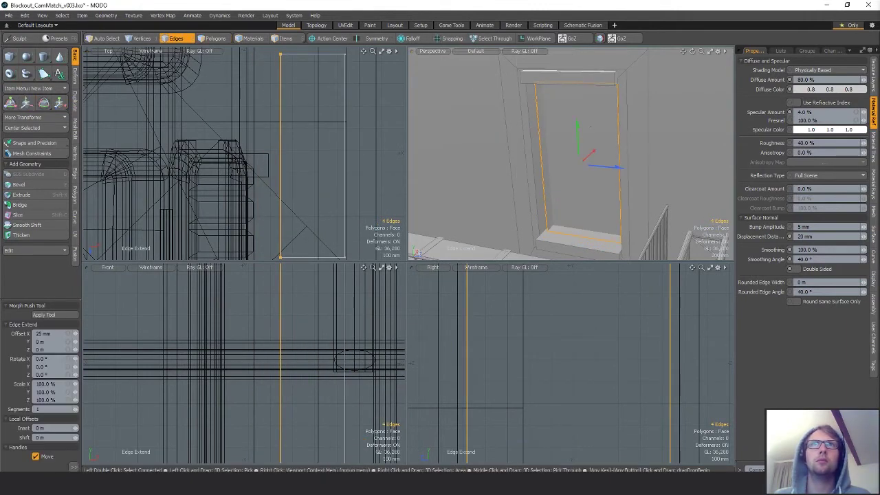
pyautogui.press('r')
pyautogui.keyDown('alt'); pyautogui.moveTo(612, 140); pyautogui.dragTo(629, 148); pyautogui.keyUp('alt')
pyautogui.press('q')
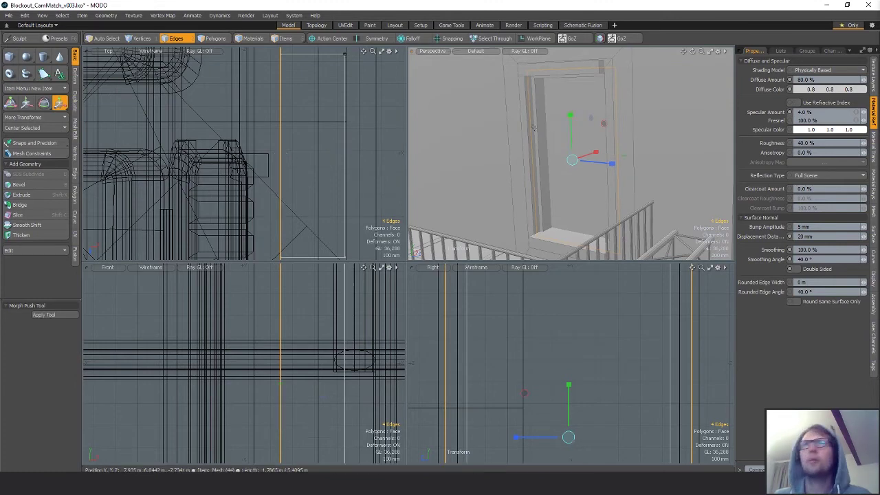
# Select the four inner faces of the door frame and scale them to 102.5% in Y and 107% in Z
pyautogui.press('3')
pyautogui.click(537, 115)
pyautogui.keyDown('alt'); pyautogui.moveTo(539, 116); pyautogui.dragTo(559, 81); pyautogui.keyUp('alt')
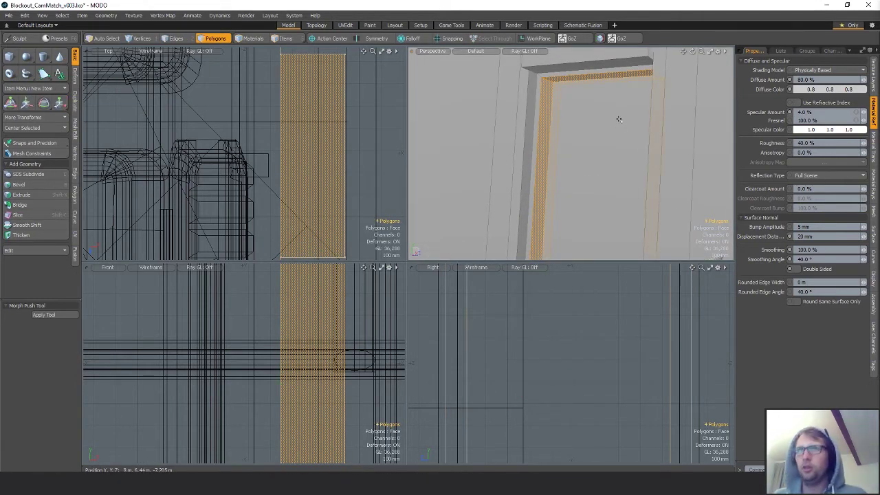
pyautogui.keyDown('alt'); pyautogui.moveTo(566, 152); pyautogui.dragTo(597, 154); pyautogui.keyUp('alt')
pyautogui.press('r')
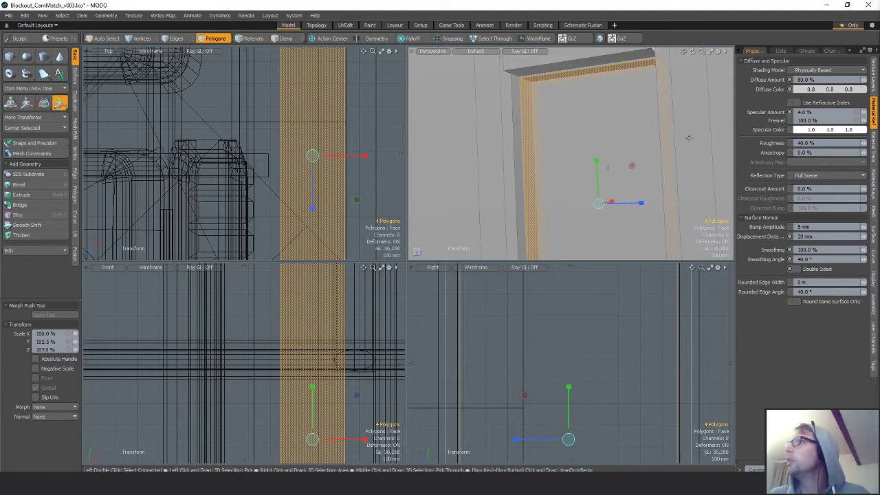
# Refine the frame's thickness by scaling its inner faces to 99% in Y and 97.5% in Z
pyautogui.keyDown('alt'); pyautogui.moveTo(628, 147); pyautogui.dragTo(608, 190); pyautogui.keyUp('alt')
pyautogui.press('q')
pyautogui.click(579, 104)
pyautogui.hotkey('ctrl', 'z')
pyautogui.press('r')
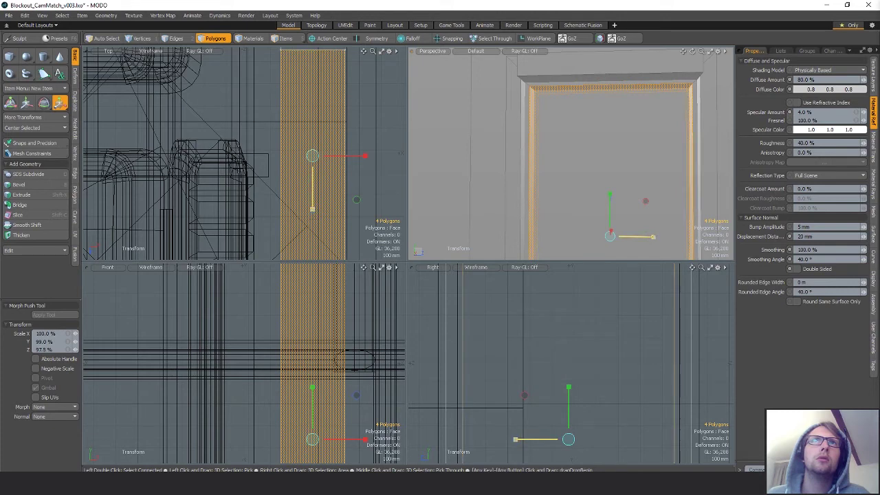
pyautogui.keyDown('alt'); pyautogui.moveTo(611, 182); pyautogui.dragTo(497, 108); pyautogui.keyUp('alt')
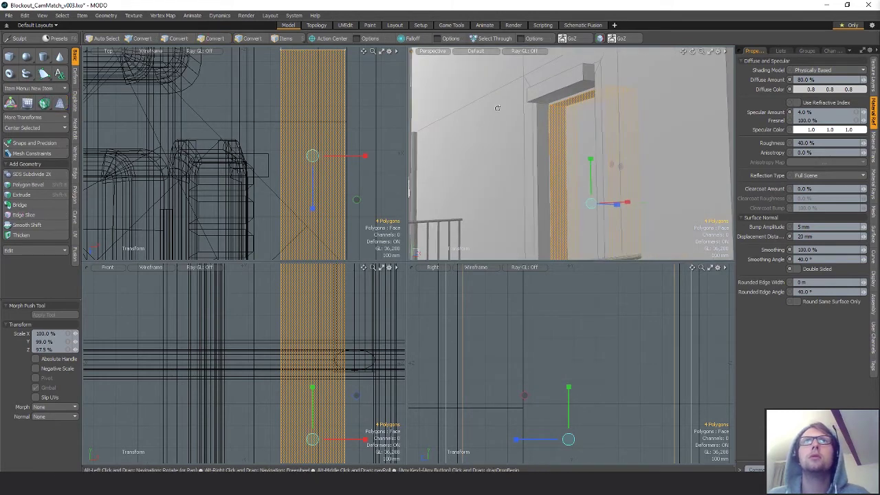
# Select the whole door frame and move it along X further back into the recess
pyautogui.press('space')
pyautogui.doubleClick(556, 113)
pyautogui.press('w')
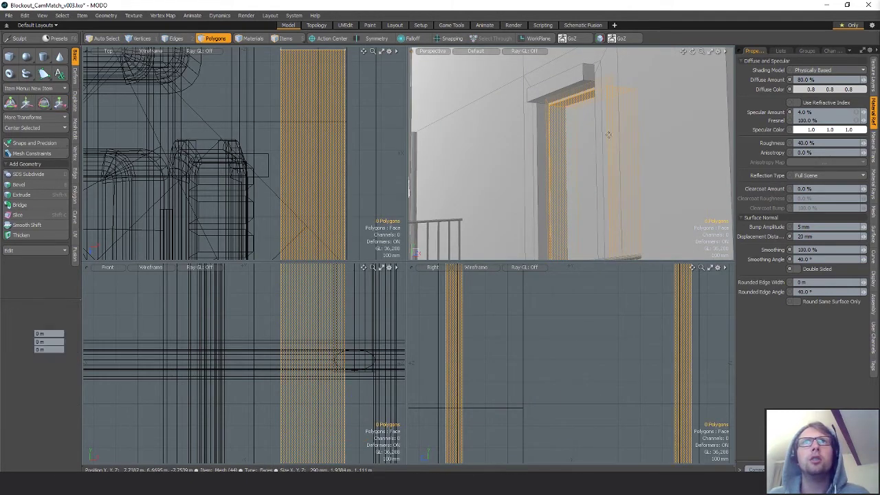
pyautogui.keyDown('alt'); pyautogui.moveTo(565, 120); pyautogui.dragTo(596, 141); pyautogui.keyUp('alt')
pyautogui.moveTo(624, 202); pyautogui.dragTo(585, 139)
pyautogui.press('space')
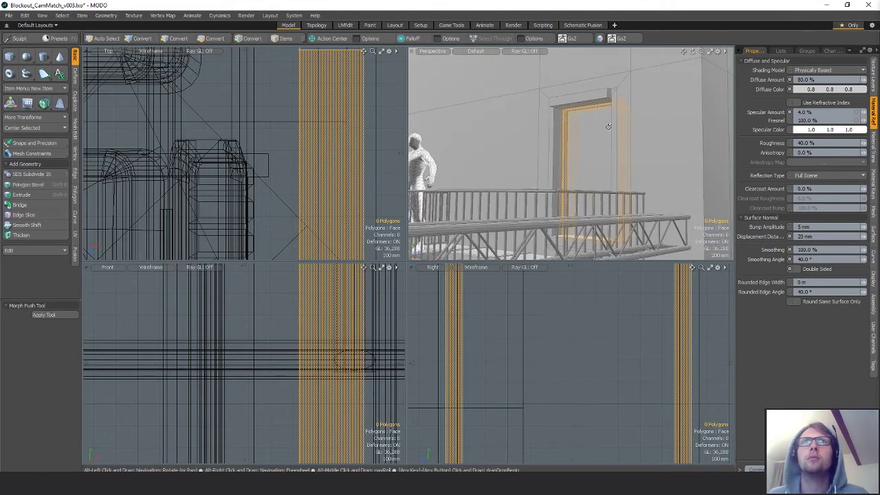
# Select the back polygon of the doorway recess and extrude it 2.21 m along X to create an interior room
pyautogui.click(585, 139)
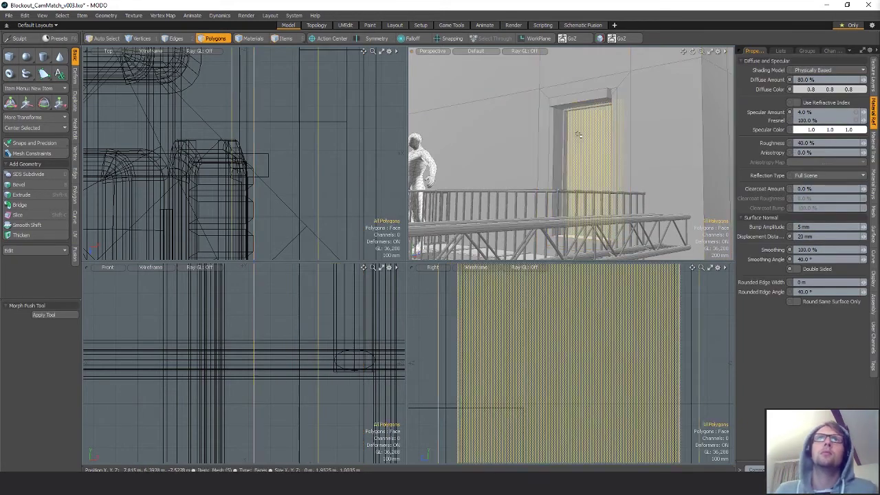
pyautogui.click(593, 129)
pyautogui.keyDown('alt'); pyautogui.moveTo(593, 129); pyautogui.dragTo(580, 137); pyautogui.keyUp('alt')
pyautogui.hotkey('ctrl', '1')
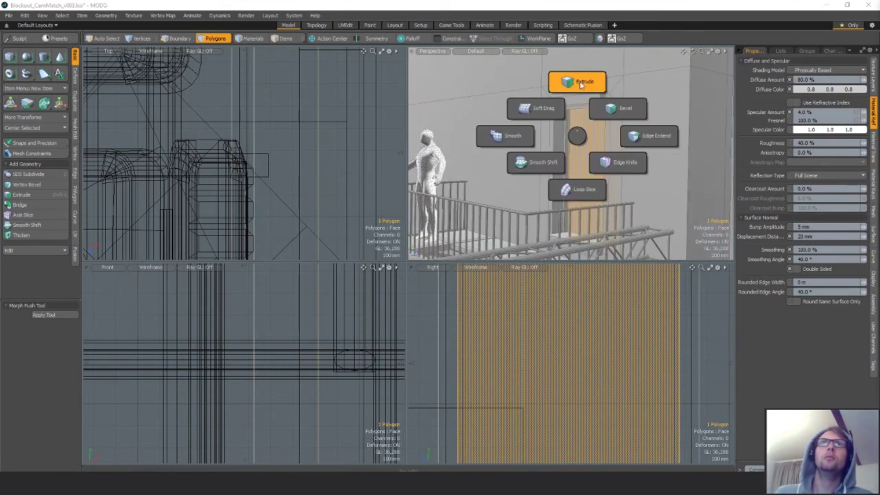
pyautogui.click(580, 82)
pyautogui.click(619, 149)
pyautogui.keyDown('alt'); pyautogui.moveTo(618, 179); pyautogui.dragTo(562, 139); pyautogui.keyUp('alt')
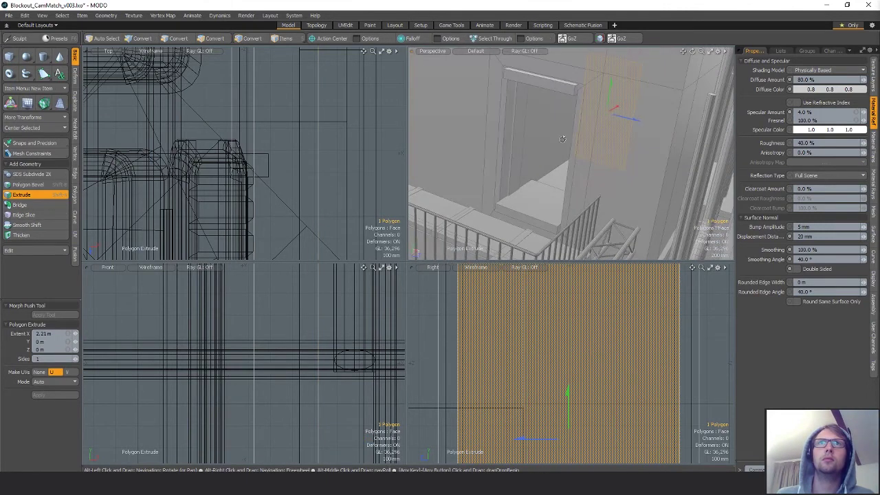
# Extrude the two side walls of the interior room and scale them apart along Z to widen it
pyautogui.press('q')
pyautogui.click(541, 140)
pyautogui.keyDown('shift'); pyautogui.click(550, 176); pyautogui.keyUp('shift')
pyautogui.keyDown('alt'); pyautogui.moveTo(550, 175); pyautogui.dragTo(554, 146); pyautogui.keyUp('alt')
pyautogui.click(545, 160)
pyautogui.keyDown('shift'); pyautogui.click(581, 162); pyautogui.keyUp('shift')
pyautogui.hotkey('ctrl', '3')
pyautogui.click(554, 98)
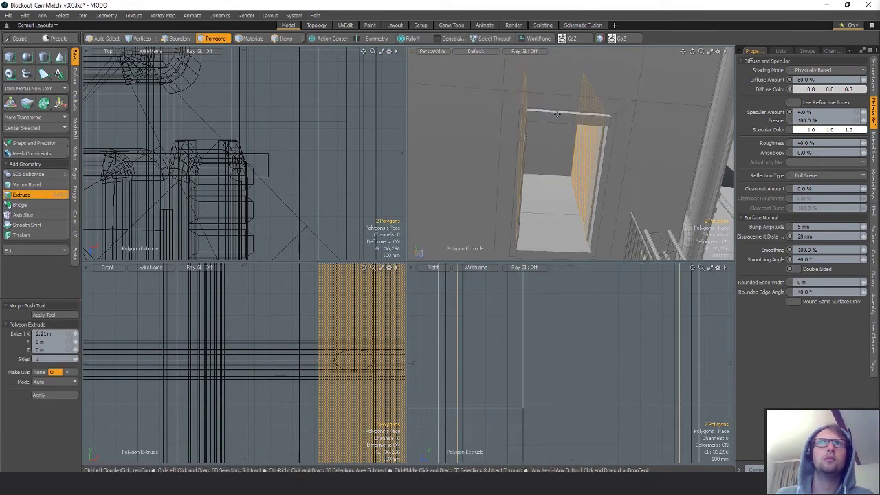
pyautogui.press('y')
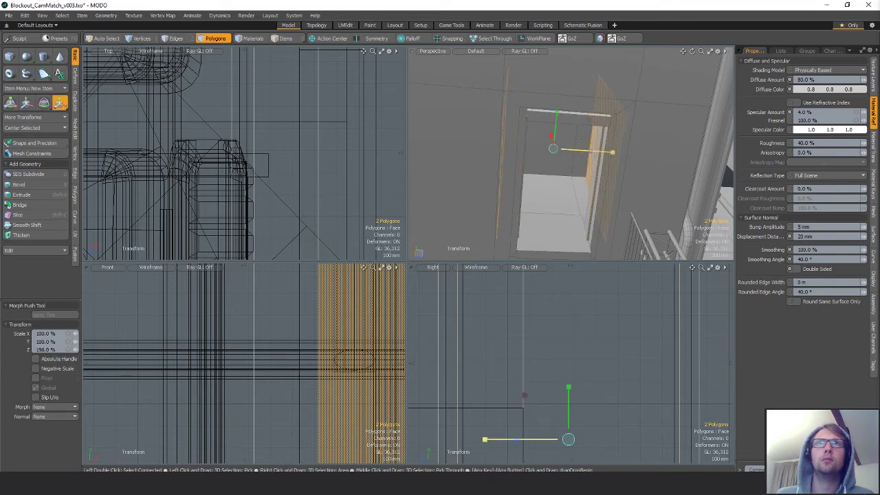
# Select the room's floor and ceiling polygons, extrude them, and scale them apart to make the room taller
pyautogui.press('q')
pyautogui.moveTo(577, 193)
pyautogui.mouseDown()
pyautogui.moveTo(548, 194)
pyautogui.moveTo(534, 183)
pyautogui.moveTo(555, 145)
pyautogui.moveTo(514, 171)
pyautogui.moveTo(505, 190)
pyautogui.moveTo(497, 181)
pyautogui.moveTo(541, 180)
pyautogui.moveTo(543, 142)
pyautogui.mouseUp()
pyautogui.keyDown('shift'); pyautogui.click(551, 184); pyautogui.keyUp('shift')
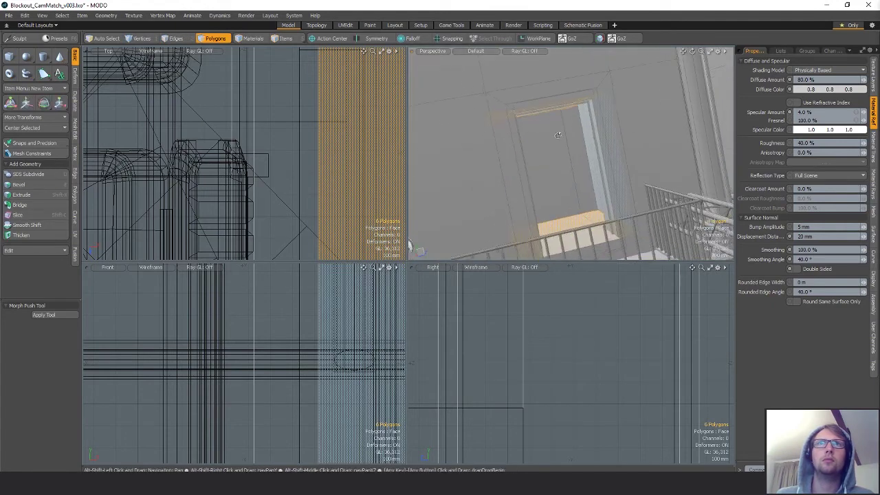
pyautogui.hotkey('ctrl', 'shift', 'space')
pyautogui.click(550, 86)
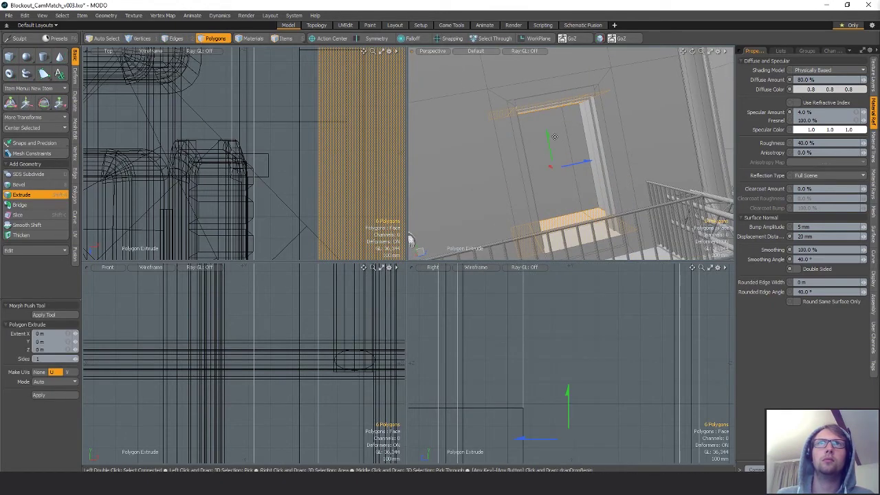
pyautogui.press('y')
pyautogui.moveTo(545, 136); pyautogui.dragTo(559, 147)
pyautogui.press('q')
pyautogui.click(579, 169)
# Select the edge loop around the opening between the interior room and the door frame
pyautogui.press('1')
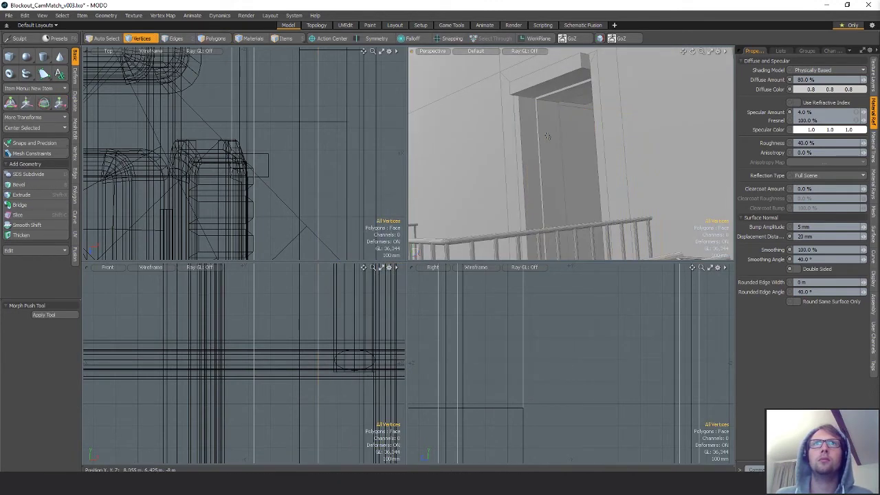
pyautogui.press('5')
pyautogui.click(551, 119)
pyautogui.press('3')
pyautogui.click(551, 121)
pyautogui.press('space')
pyautogui.press('space')
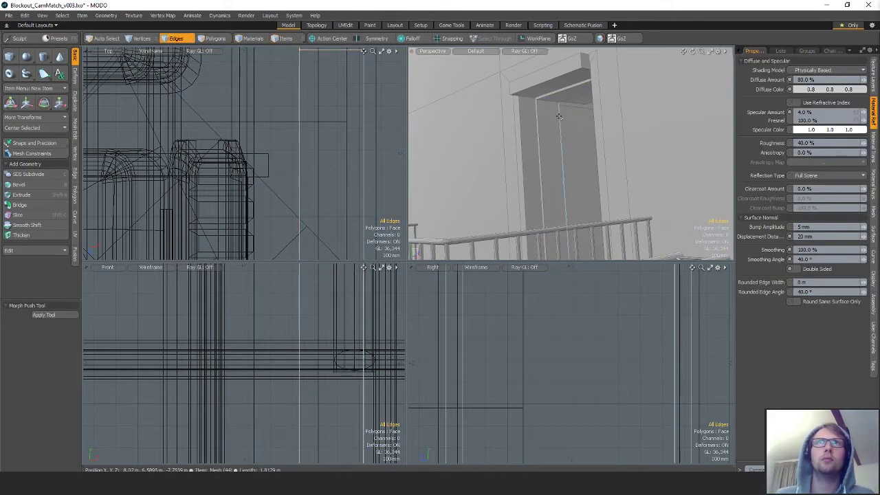
pyautogui.doubleClick(559, 115)
# Move the selected opening edges along X and extend them to adjust the reveal behind the frame
pyautogui.press('w')
pyautogui.keyDown('alt'); pyautogui.moveTo(588, 134); pyautogui.dragTo(626, 185); pyautogui.keyUp('alt')
pyautogui.press('w')
pyautogui.moveTo(407, 199); pyautogui.dragTo(361, 199)
pyautogui.keyDown('alt'); pyautogui.moveTo(582, 163); pyautogui.dragTo(619, 129); pyautogui.keyUp('alt')
pyautogui.scroll(5, 560, 136)
pyautogui.scroll(-4, 563, 138)
pyautogui.press('z')
pyautogui.press('y')
# Select the corner vertices around the room's opening and move them -600 mm along X towards the door frame
pyautogui.keyDown('alt'); pyautogui.moveTo(592, 159); pyautogui.dragTo(584, 107); pyautogui.keyUp('alt')
pyautogui.press('space')
pyautogui.press('space')
pyautogui.click(586, 88)
pyautogui.hotkey('alt', '1')
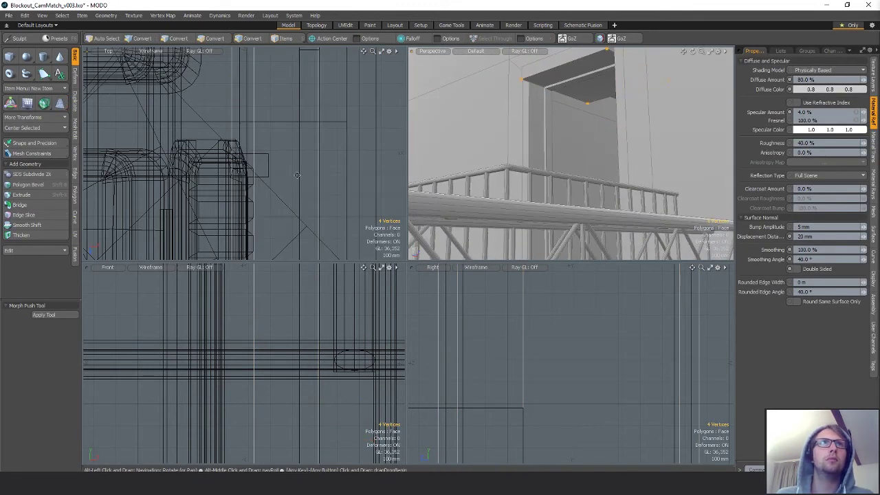
pyautogui.scroll(-5, 329, 173)
pyautogui.keyDown('alt'); pyautogui.moveTo(389, 128); pyautogui.dragTo(350, 112); pyautogui.keyUp('alt')
pyautogui.press('w')
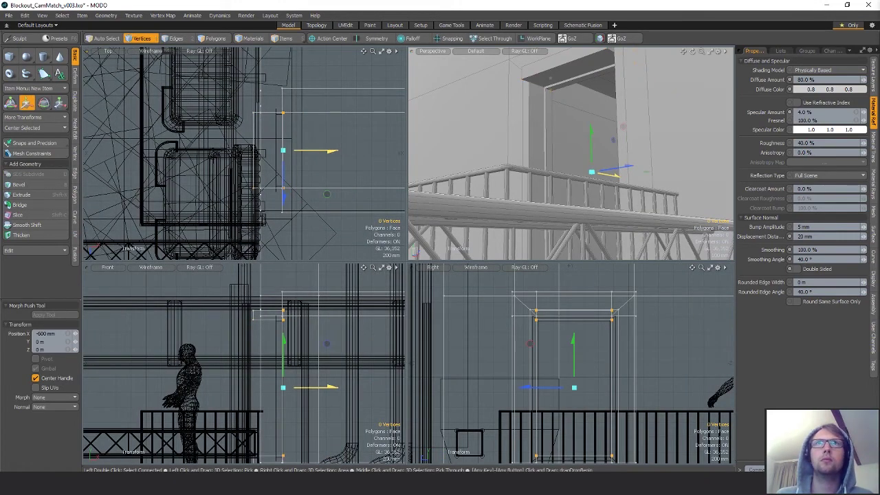
pyautogui.press('space')
pyautogui.press('w')
pyautogui.scroll(2, 613, 186)
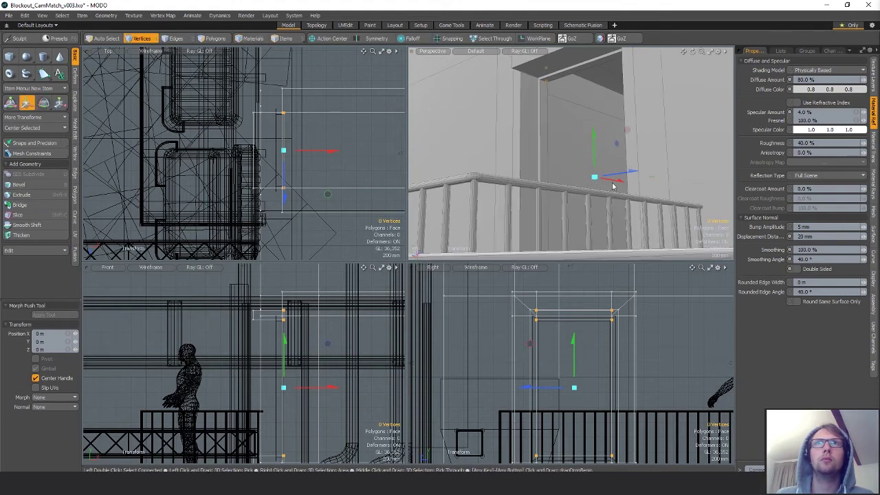
# Select all connected polygons of the door frame and cut them from the wall mesh
pyautogui.press('space')
pyautogui.click(575, 108)
pyautogui.keyDown('ctrl'); pyautogui.keyDown('alt'); pyautogui.moveTo(575, 108); pyautogui.dragTo(628, 119); pyautogui.keyUp('alt'); pyautogui.keyUp('ctrl')
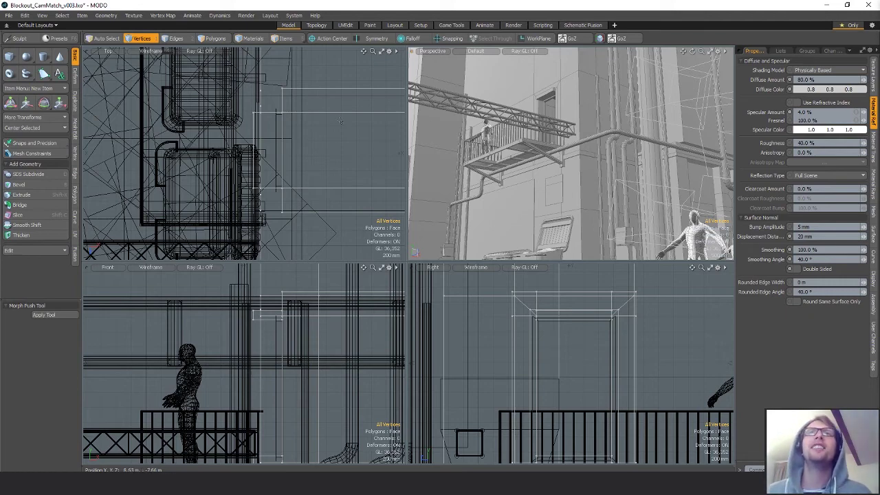
pyautogui.keyDown('alt'); pyautogui.moveTo(550, 148); pyautogui.dragTo(572, 117); pyautogui.keyUp('alt')
pyautogui.scroll(4, 585, 141)
pyautogui.press('3')
pyautogui.click(553, 104)
pyautogui.press('5')
pyautogui.click(561, 89)
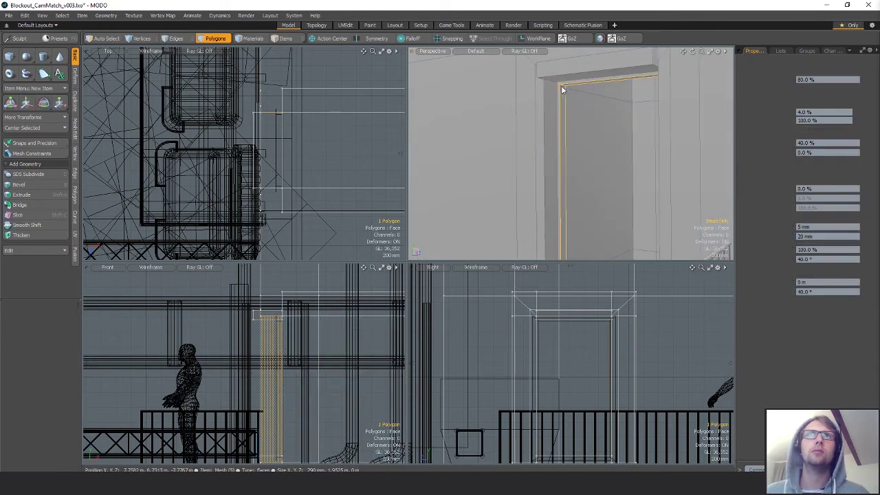
pyautogui.press('3')
pyautogui.doubleClick(562, 86)
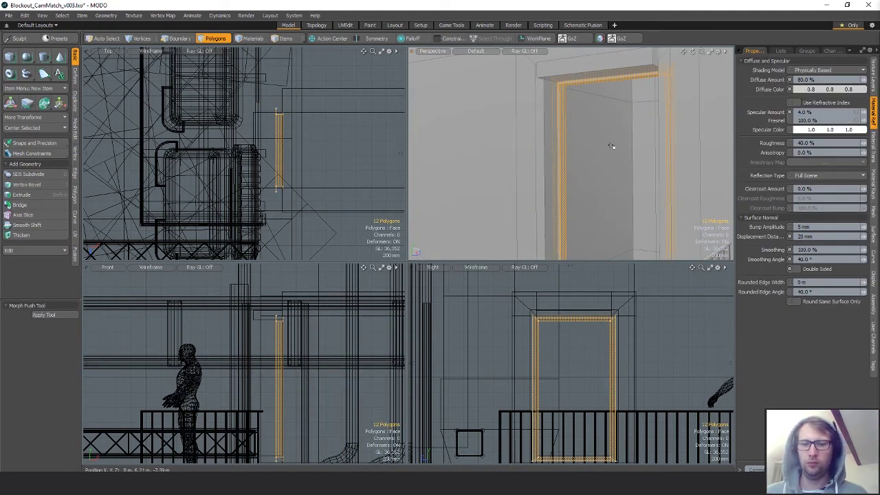
pyautogui.press('5')
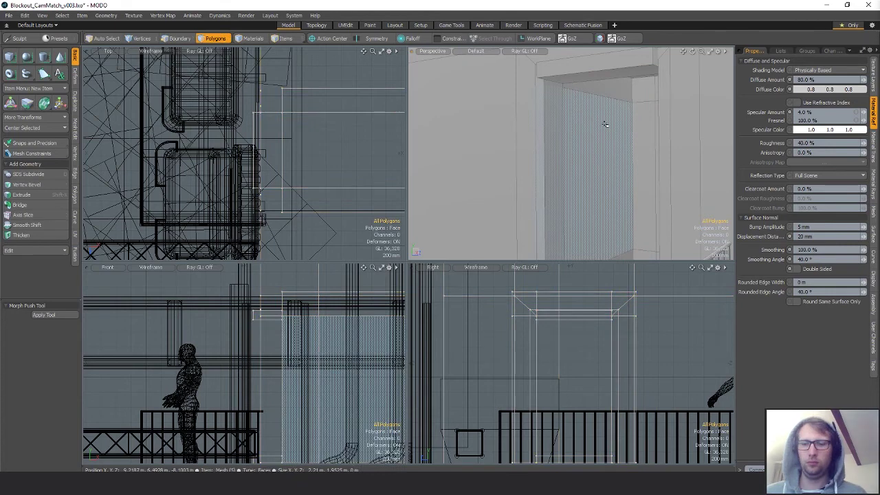
# Paste a duplicate of the door frame, scale it to 59.5% in X, and shift it slightly along X
pyautogui.doubleClick(604, 124)
pyautogui.keyDown('alt'); pyautogui.moveTo(605, 125); pyautogui.dragTo(613, 173); pyautogui.keyUp('alt')
pyautogui.press('w')
pyautogui.scroll(3, 613, 173)
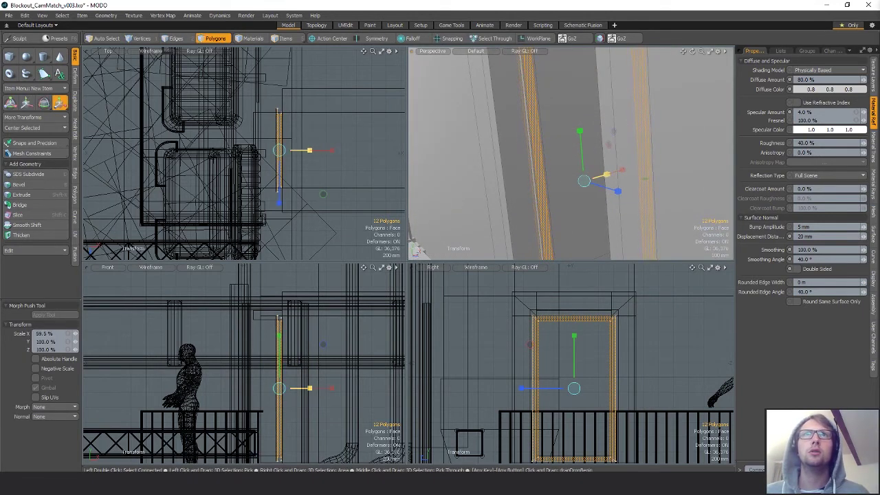
pyautogui.press('w')
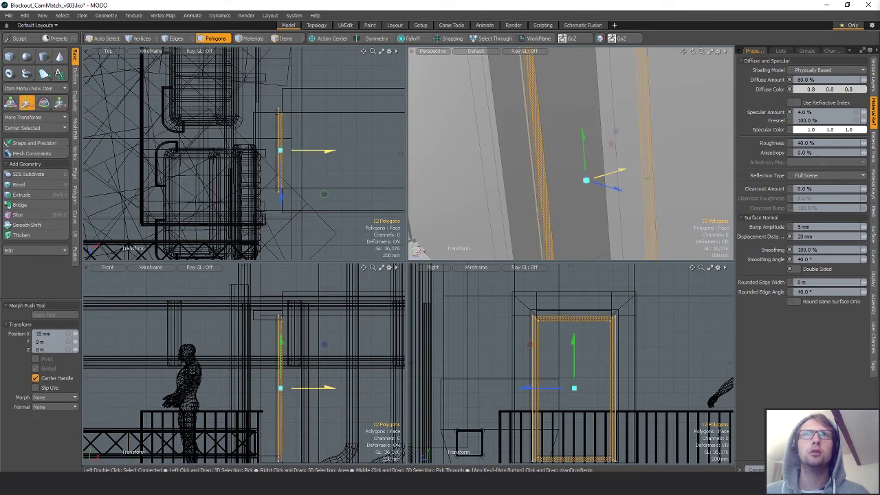
# Scale the duplicated frame to 91.5% in Y and Z so it nests inside the outer door frame
pyautogui.scroll(-5, 656, 160)
pyautogui.press('r')
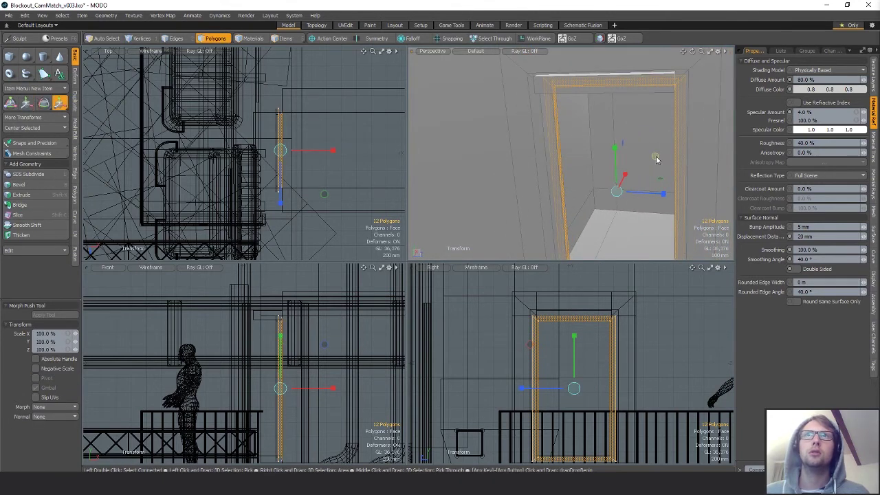
pyautogui.moveTo(656, 159); pyautogui.dragTo(649, 163)
pyautogui.scroll(5, 655, 156)
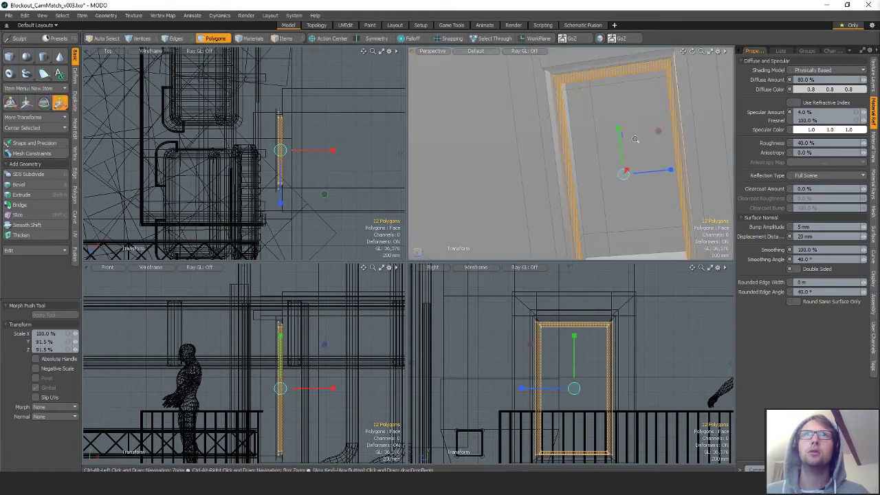
pyautogui.scroll(-3, 610, 130)
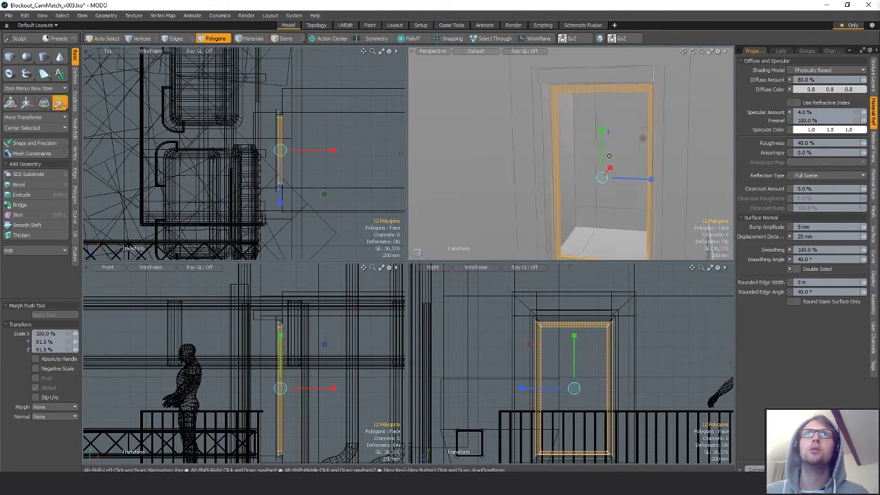
# Examine the nested inner door frame from close up and from further back
pyautogui.keyDown('alt'); pyautogui.moveTo(598, 123); pyautogui.dragTo(609, 143); pyautogui.keyUp('alt')
pyautogui.hotkey('alt', '1')
pyautogui.scroll(5, 609, 144)
pyautogui.keyDown('alt'); pyautogui.keyDown('shift'); pyautogui.moveTo(626, 100); pyautogui.dragTo(623, 135); pyautogui.keyUp('shift'); pyautogui.keyUp('alt')
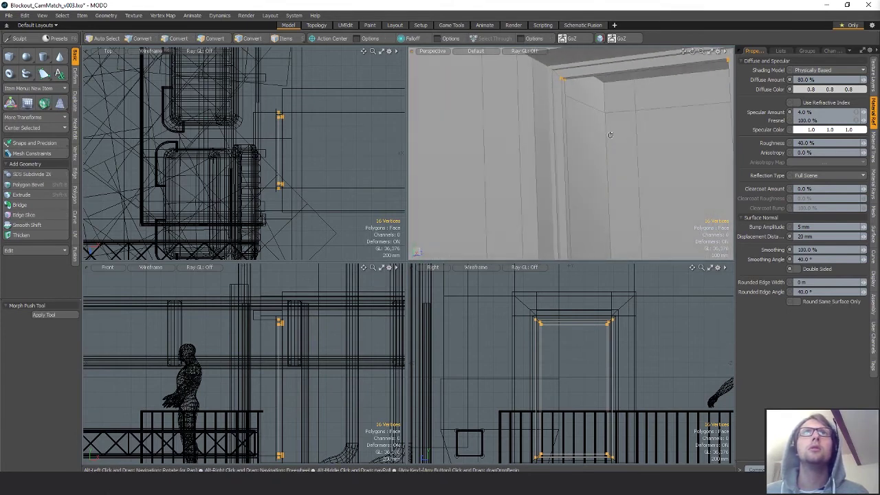
pyautogui.scroll(-6, 622, 138)
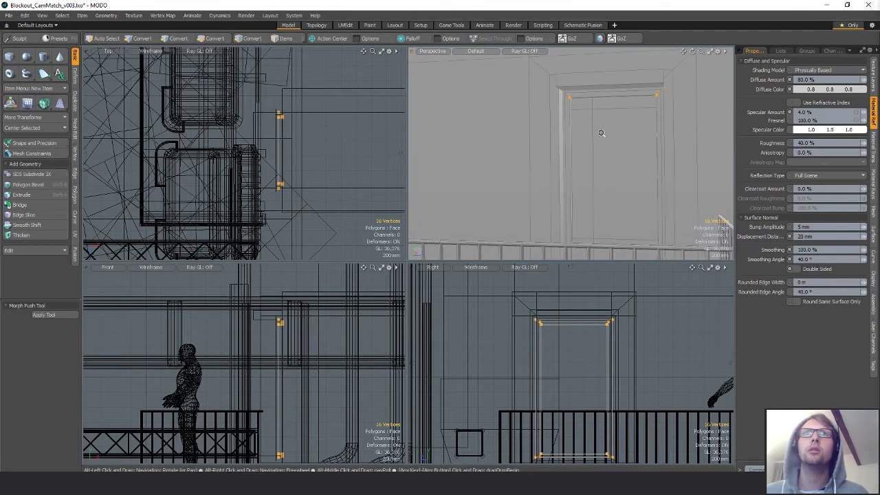
pyautogui.scroll(6, 605, 132)
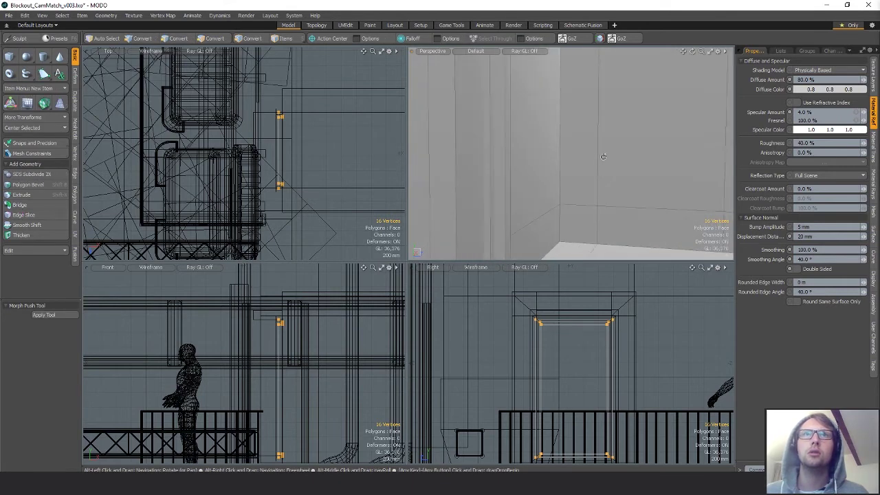
pyautogui.scroll(-2, 581, 135)
pyautogui.keyDown('alt'); pyautogui.keyDown('shift'); pyautogui.moveTo(579, 136); pyautogui.dragTo(578, 186); pyautogui.keyUp('shift'); pyautogui.keyUp('alt')
pyautogui.keyDown('alt'); pyautogui.moveTo(576, 149); pyautogui.dragTo(558, 139); pyautogui.keyUp('alt')
pyautogui.scroll(3, 615, 124)
# Select the polygons of one upright of the inner door frame and paste a duplicate of them as separate geometry
pyautogui.press('w')
pyautogui.press('space')
pyautogui.press('space')
pyautogui.press('space')
pyautogui.click(557, 138)
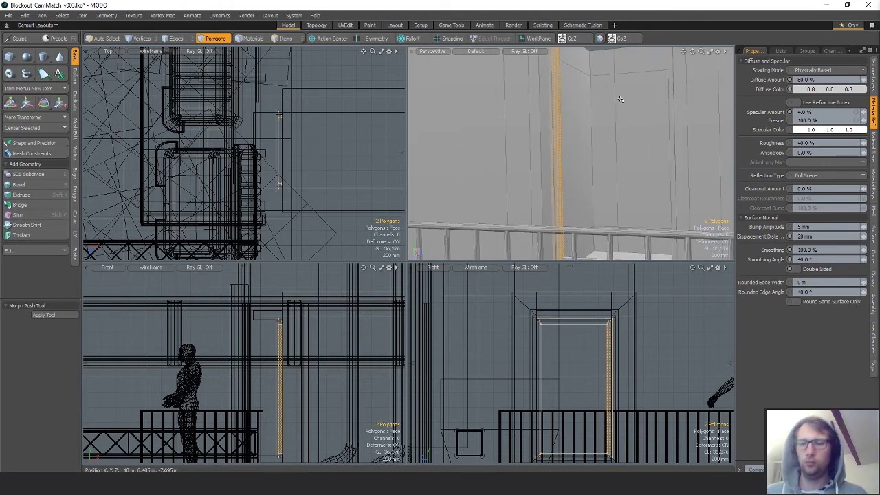
pyautogui.hotkey('ctrl', 'x')
pyautogui.hotkey('ctrl', 'v')
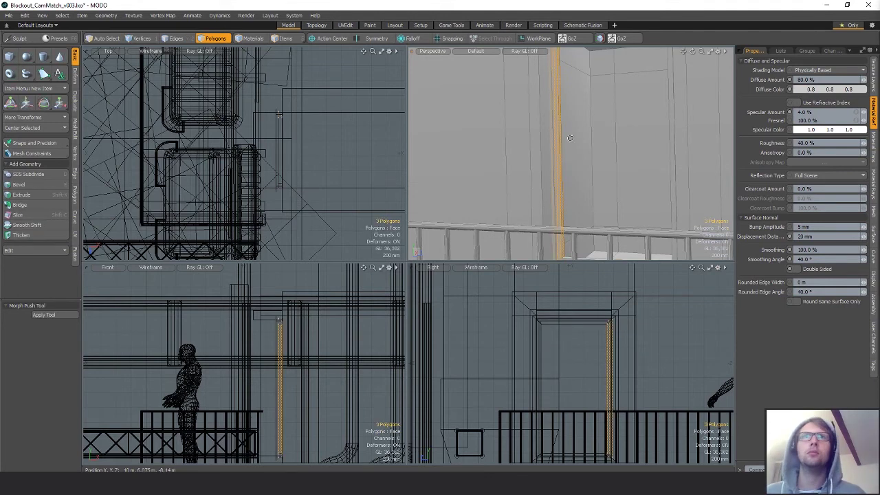
# Move the duplicated upright 420 mm along Z to the middle of the doorway
pyautogui.keyDown('alt'); pyautogui.moveTo(569, 137); pyautogui.dragTo(586, 142); pyautogui.keyUp('alt')
pyautogui.press('w')
pyautogui.moveTo(602, 173); pyautogui.dragTo(642, 155)
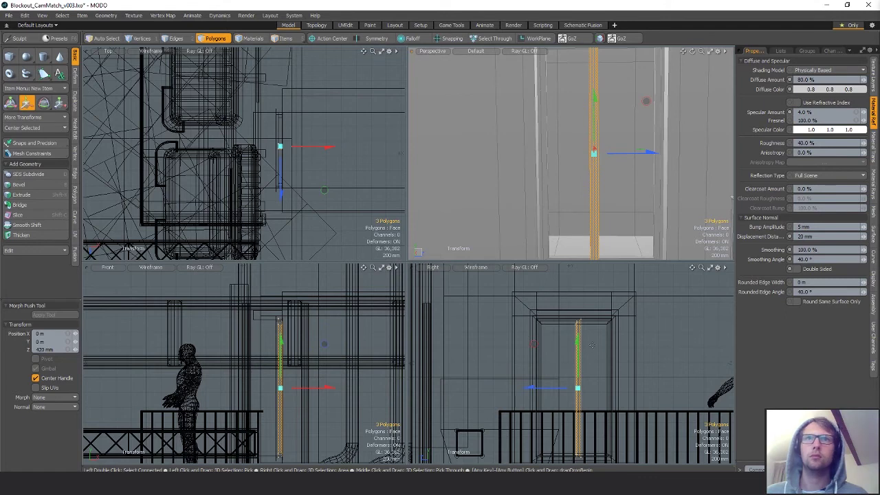
# Flatten the slanted top and bottom ends of the central bar by scaling their vertices to 0% in Y
pyautogui.keyDown('alt'); pyautogui.keyDown('shift'); pyautogui.moveTo(314, 419); pyautogui.dragTo(313, 399); pyautogui.keyUp('shift'); pyautogui.keyUp('alt')
pyautogui.press('1')
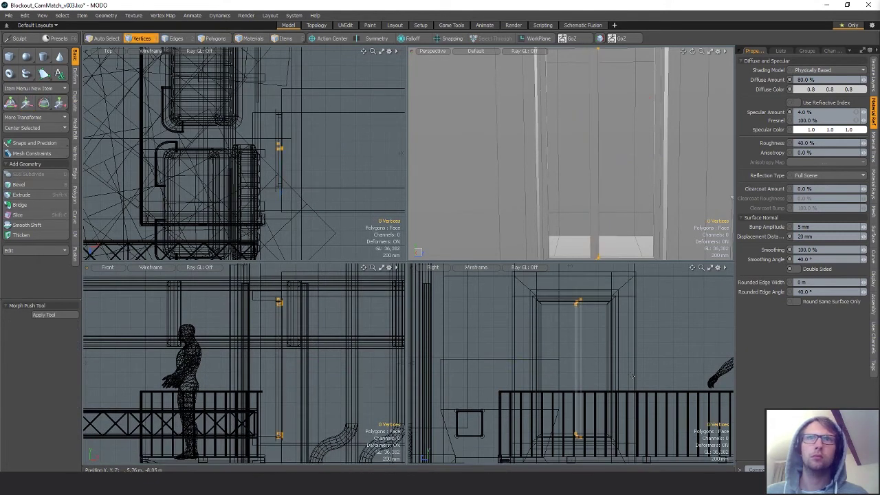
pyautogui.press('3')
pyautogui.click(595, 181)
pyautogui.keyDown('ctrl'); pyautogui.keyDown('alt'); pyautogui.moveTo(603, 204); pyautogui.dragTo(571, 253); pyautogui.keyUp('alt'); pyautogui.keyUp('ctrl')
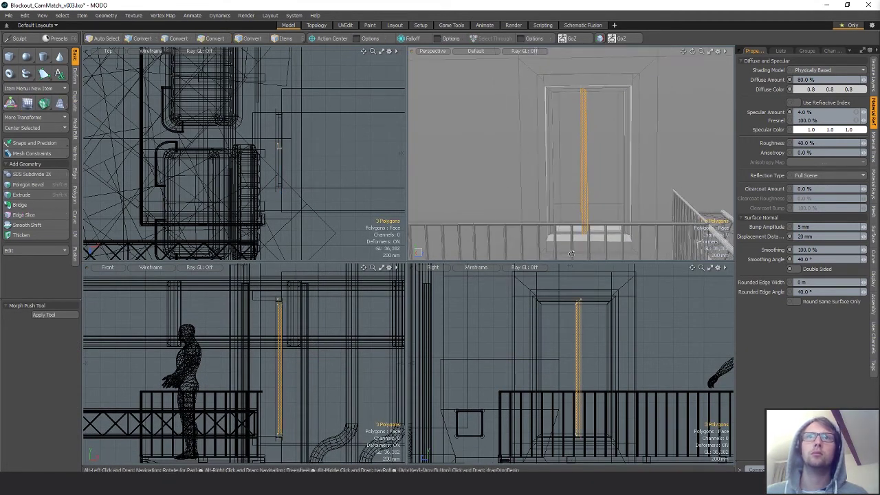
pyautogui.keyDown('ctrl'); pyautogui.keyDown('alt'); pyautogui.moveTo(590, 302); pyautogui.dragTo(616, 313); pyautogui.keyUp('alt'); pyautogui.keyUp('ctrl')
pyautogui.press('1')
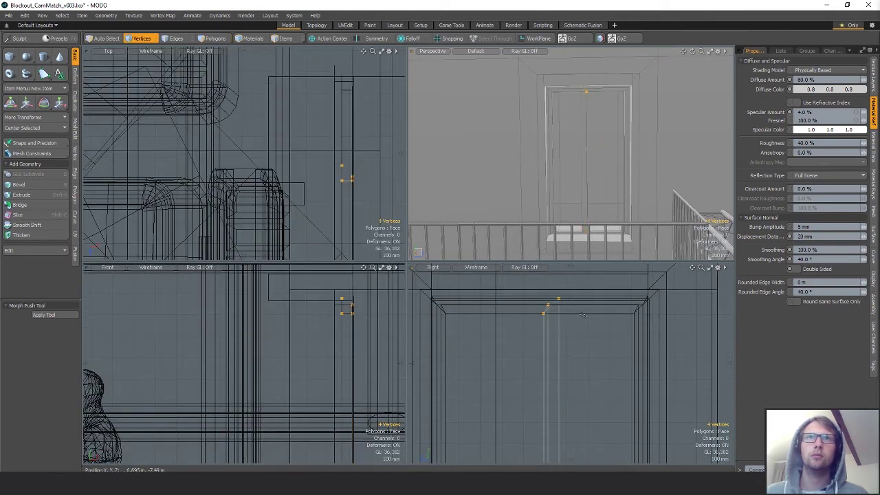
pyautogui.press('r')
pyautogui.press('space')
pyautogui.moveTo(566, 327)
pyautogui.keyDown('ctrl'); pyautogui.keyDown('alt'); pyautogui.mouseDown()
pyautogui.moveTo(549, 370)
pyautogui.moveTo(552, 265)
pyautogui.mouseUp(); pyautogui.keyUp('alt'); pyautogui.keyUp('ctrl')
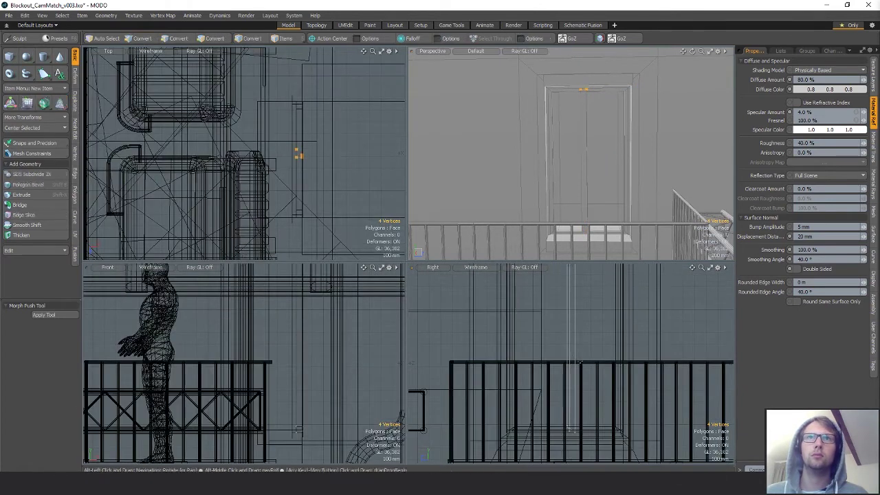
pyautogui.moveTo(525, 347); pyautogui.dragTo(579, 455, button='right')
pyautogui.press('r')
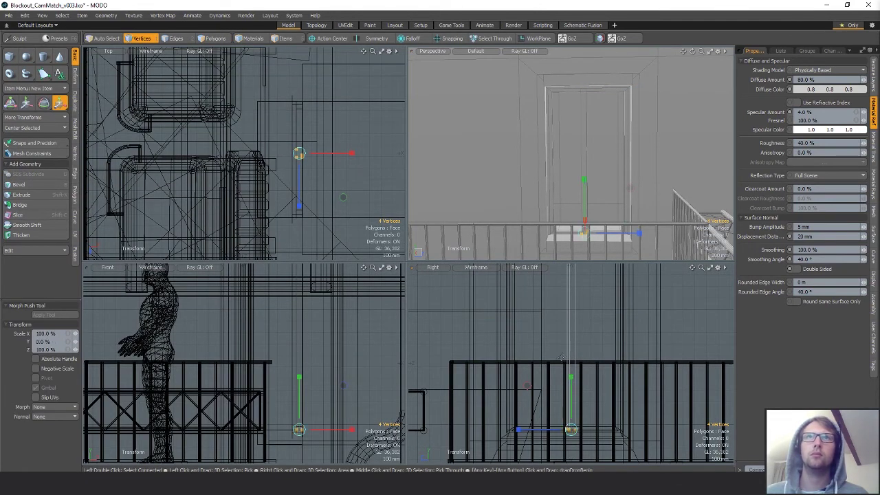
# Select all connected polygons of the central vertical bar
pyautogui.keyDown('alt'); pyautogui.moveTo(603, 127); pyautogui.dragTo(623, 131); pyautogui.keyUp('alt')
pyautogui.press('space')
pyautogui.press('space')
pyautogui.press('space')
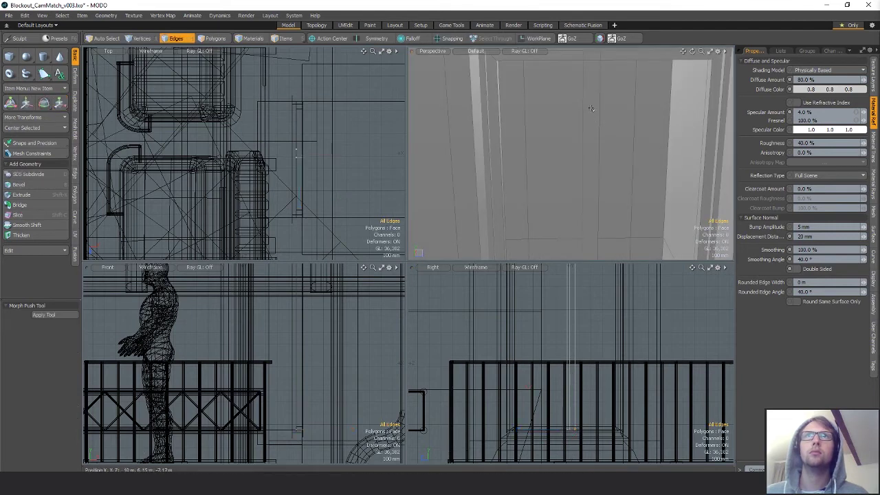
pyautogui.click(593, 99)
pyautogui.doubleClick(593, 99)
pyautogui.keyDown('alt'); pyautogui.moveTo(593, 99); pyautogui.dragTo(546, 128); pyautogui.keyUp('alt')
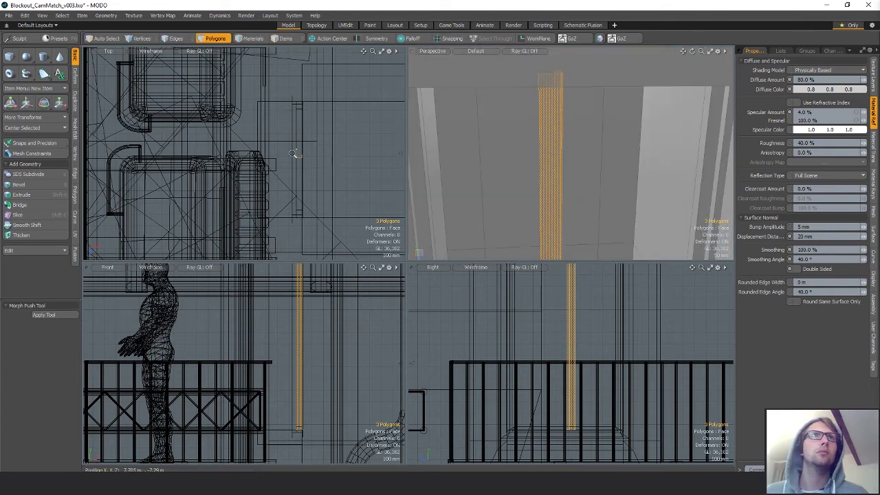
pyautogui.scroll(6, 295, 154)
pyautogui.press('1')
pyautogui.moveTo(260, 149); pyautogui.dragTo(259, 172, button='right')
pyautogui.press('w')
pyautogui.press('x')
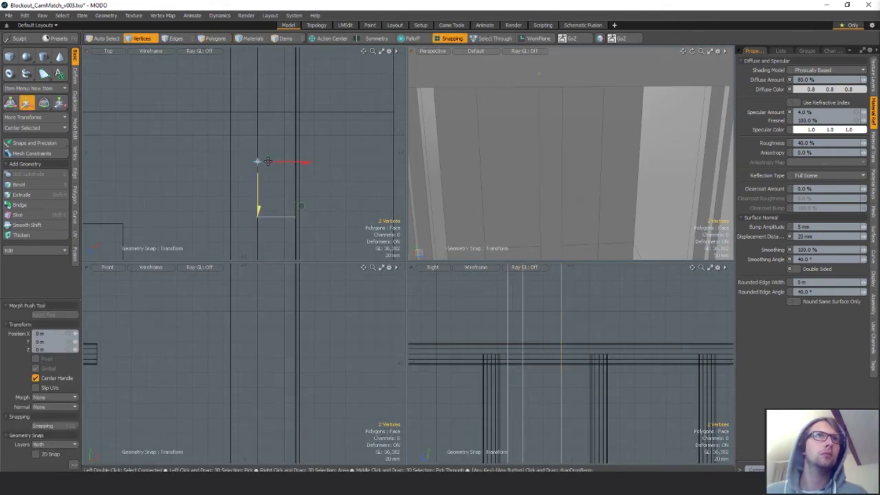
pyautogui.press('q')
pyautogui.press('Escape')
# Rotate the vertical bar a quarter turn about its vertical axis so its open side faces into the room
pyautogui.scroll(-2, 321, 210)
pyautogui.press('e')
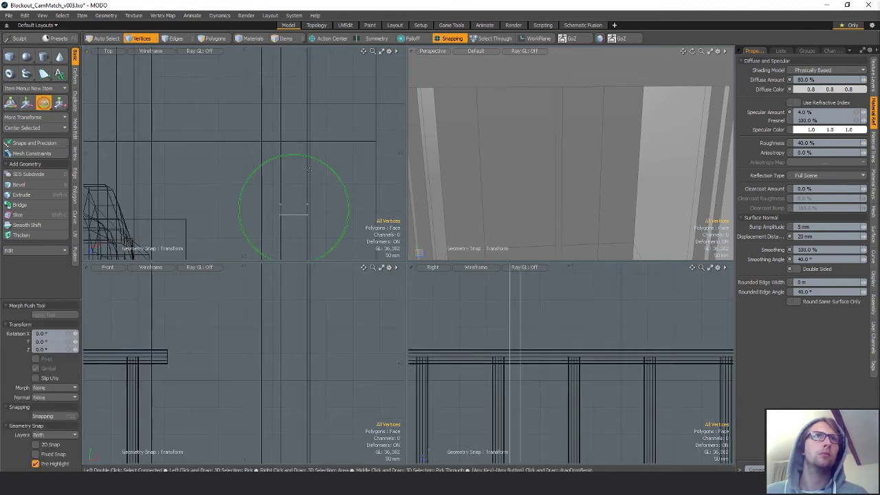
pyautogui.keyDown('ctrl'); pyautogui.moveTo(310, 158); pyautogui.dragTo(345, 225); pyautogui.keyUp('ctrl')
pyautogui.press('q')
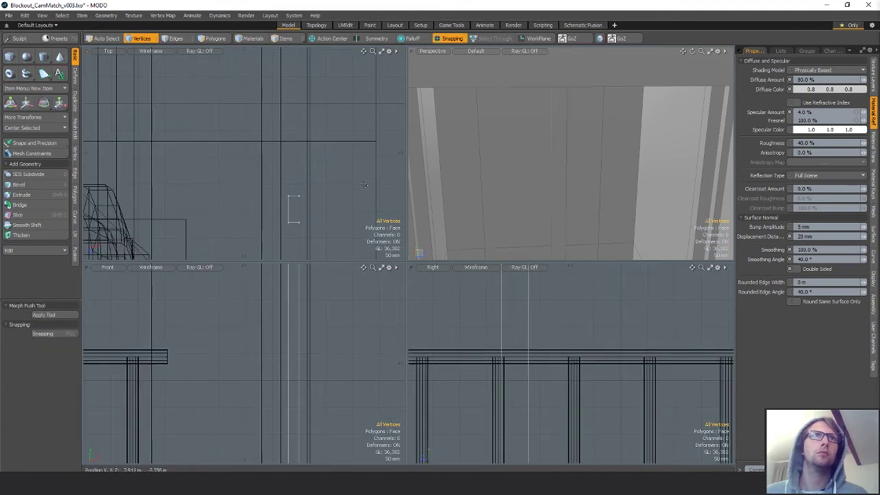
# Select the two long edges on the bar's open side and move them 11 mm along X to deepen it
pyautogui.keyDown('alt'); pyautogui.moveTo(550, 164); pyautogui.dragTo(572, 175); pyautogui.keyUp('alt')
pyautogui.keyDown('ctrl'); pyautogui.keyDown('alt'); pyautogui.moveTo(571, 175); pyautogui.dragTo(584, 220); pyautogui.keyUp('alt'); pyautogui.keyUp('ctrl')
pyautogui.press('2')
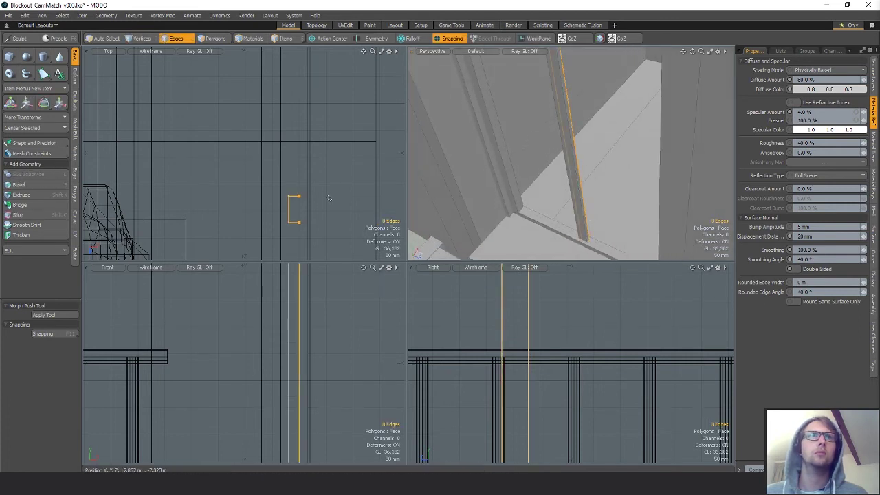
pyautogui.scroll(2, 292, 227)
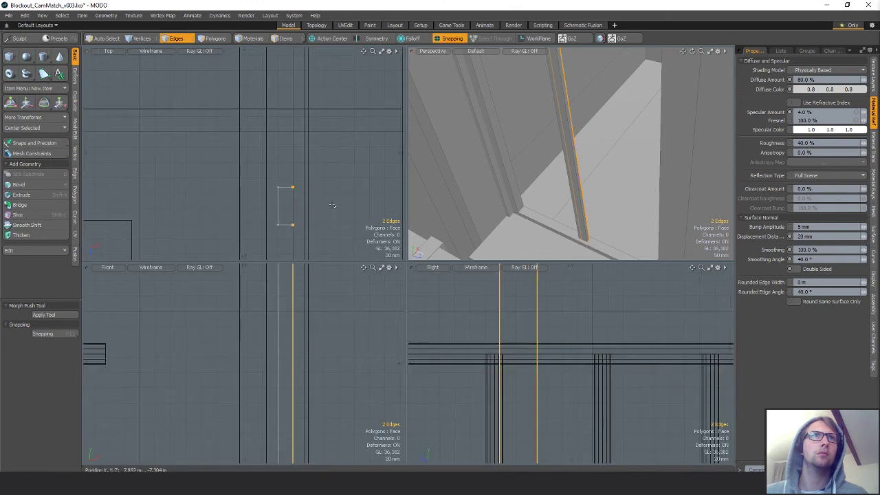
pyautogui.press('w')
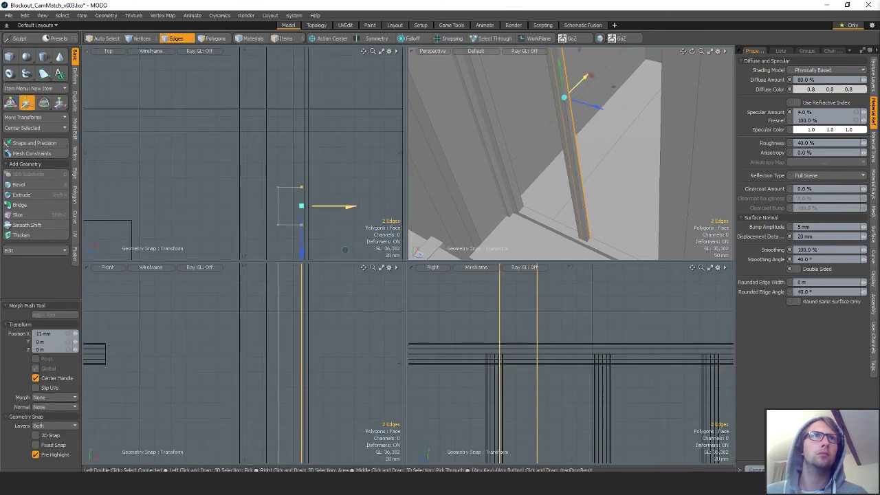
# Bridge the two long open edges to close the back of the vertical bar
pyautogui.click(76, 172)
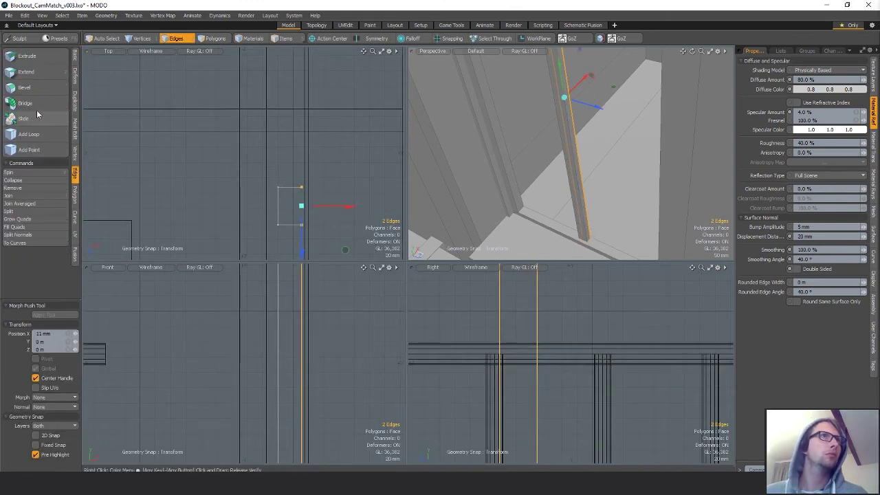
pyautogui.click(34, 104)
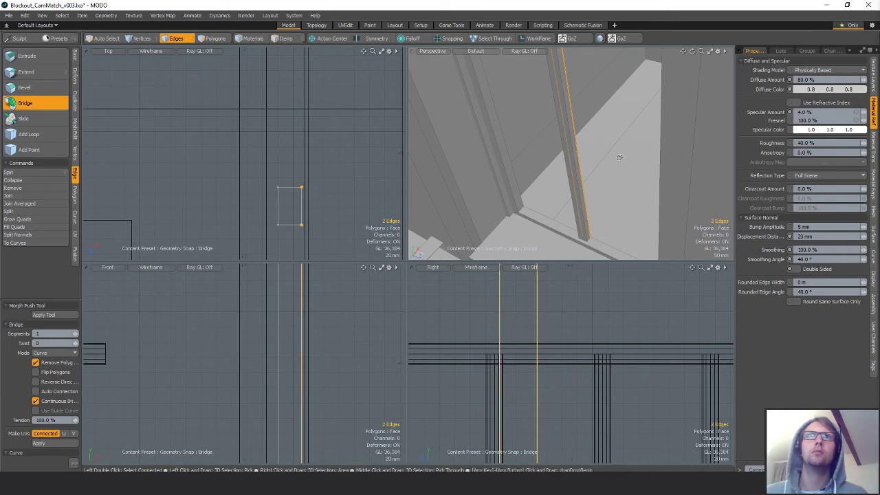
pyautogui.keyDown('alt'); pyautogui.moveTo(618, 157); pyautogui.dragTo(560, 130); pyautogui.keyUp('alt')
pyautogui.press('q')
# Duplicate the closed vertical bar and rotate the copy 90° about X to form a horizontal crossbar
pyautogui.press('3')
pyautogui.doubleClick(558, 117)
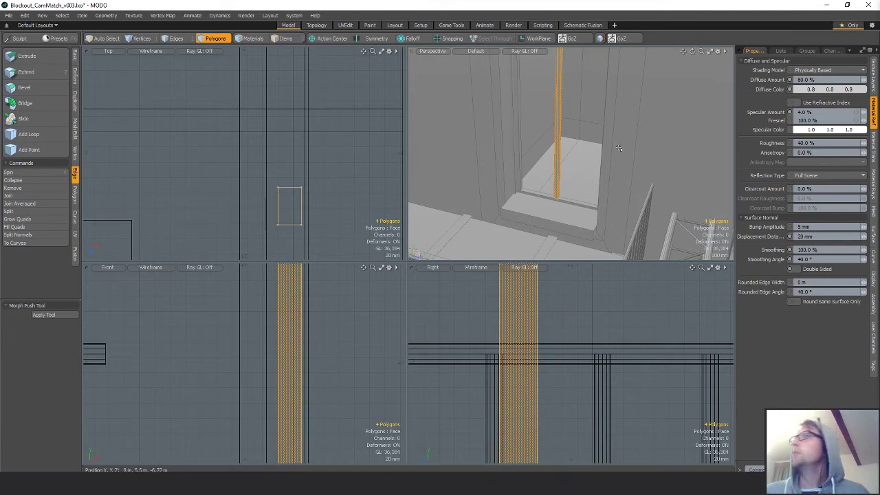
pyautogui.moveTo(609, 149)
pyautogui.keyDown('alt'); pyautogui.mouseDown()
pyautogui.moveTo(624, 167)
pyautogui.moveTo(579, 143)
pyautogui.moveTo(608, 154)
pyautogui.mouseUp(); pyautogui.keyUp('alt')
pyautogui.press('e')
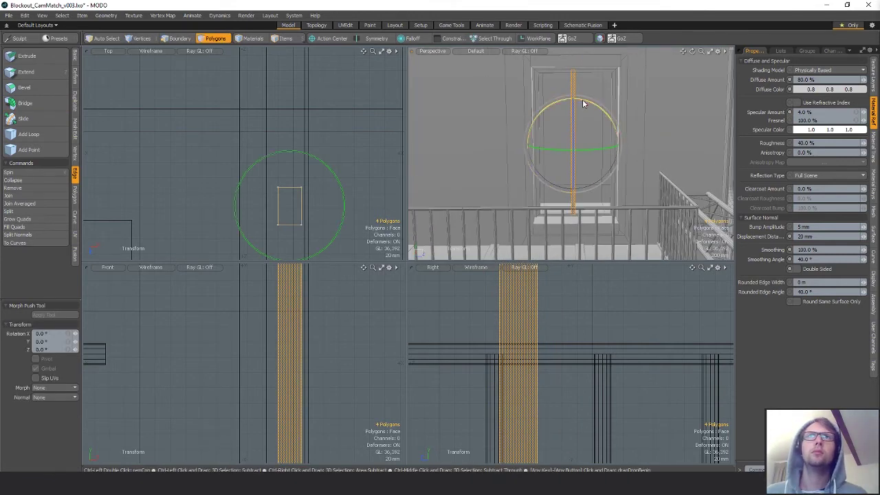
pyautogui.moveTo(586, 100); pyautogui.dragTo(613, 152)
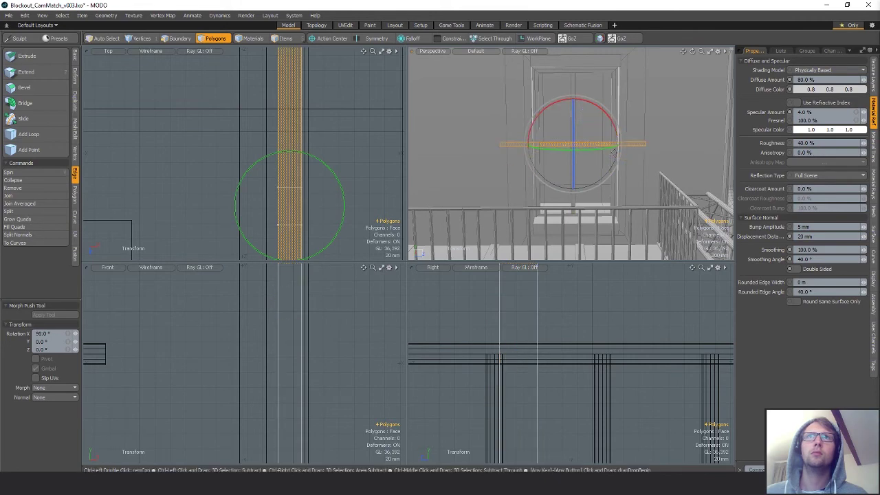
# Scale the horizontal crossbar in Z to about half its length so it spans the inner door frame
pyautogui.press('r')
pyautogui.keyDown('ctrl'); pyautogui.keyDown('alt'); pyautogui.moveTo(339, 161); pyautogui.dragTo(268, 163); pyautogui.keyUp('alt'); pyautogui.keyUp('ctrl')
pyautogui.keyDown('alt'); pyautogui.keyDown('shift'); pyautogui.moveTo(334, 206); pyautogui.dragTo(291, 175); pyautogui.keyUp('shift'); pyautogui.keyUp('alt')
pyautogui.keyDown('alt'); pyautogui.keyDown('shift'); pyautogui.moveTo(341, 192); pyautogui.dragTo(340, 201); pyautogui.keyUp('shift'); pyautogui.keyUp('alt')
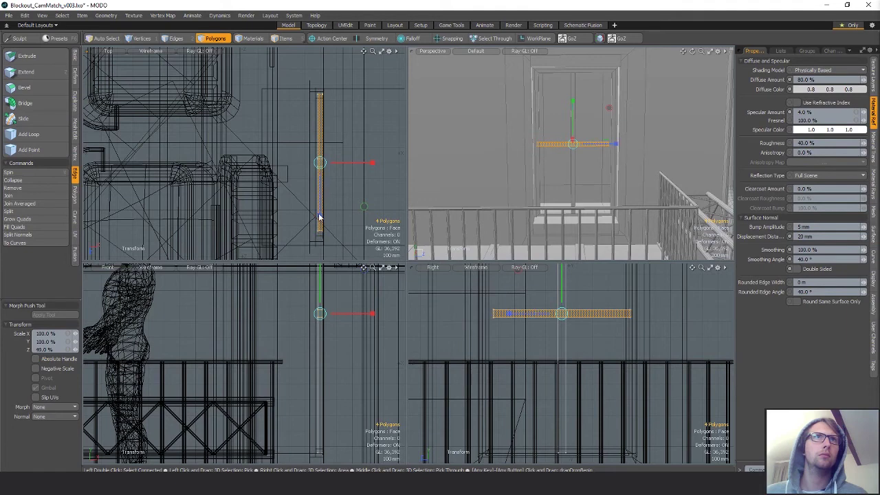
pyautogui.press('space')
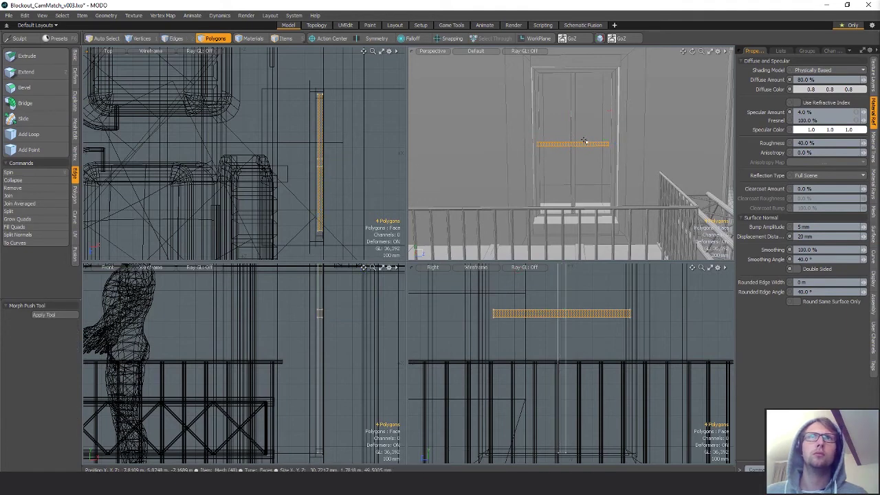
# Shift the crossbar 25 mm along Z and stretch it slightly in Z to reach both uprights of the frame
pyautogui.hotkey('shift', 'a')
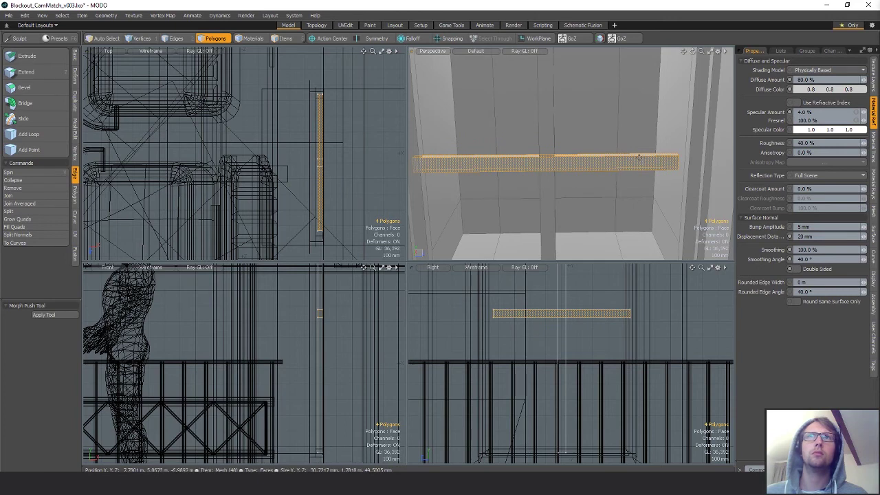
pyautogui.press('w')
pyautogui.moveTo(589, 160); pyautogui.dragTo(598, 162)
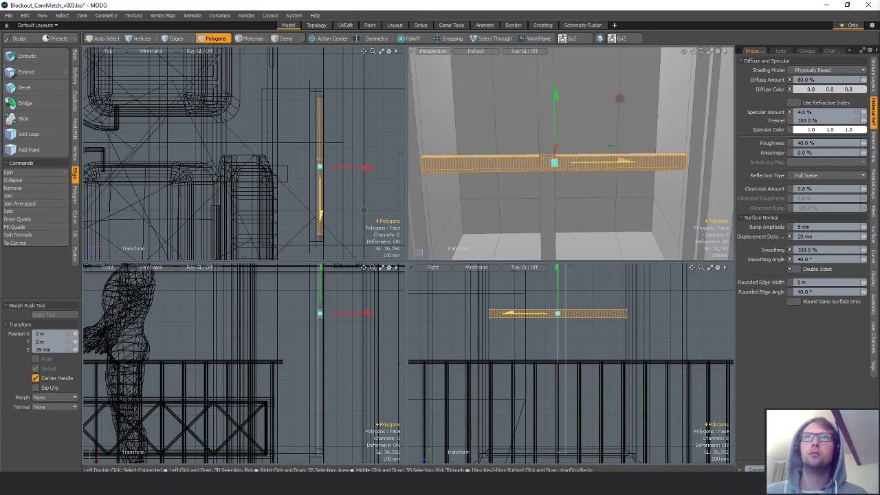
pyautogui.press('r')
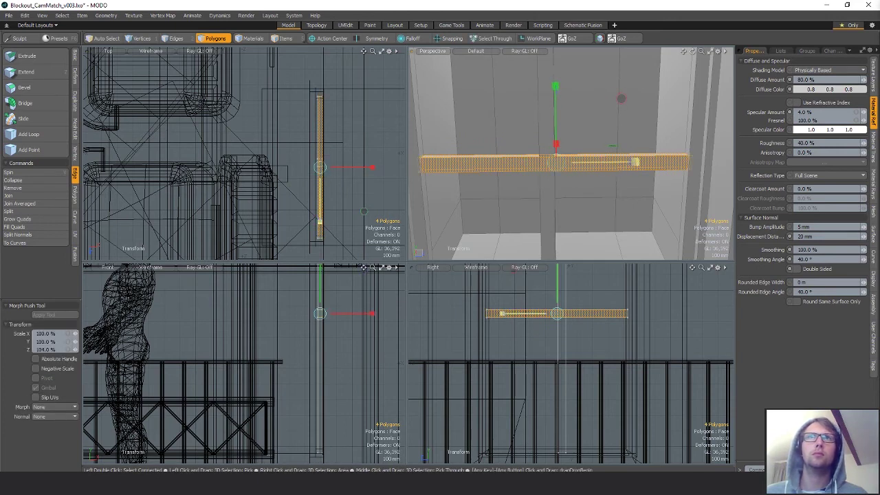
pyautogui.press('space')
# Add one loop slice across the middle of the horizontal crossbar
pyautogui.hotkey('alt', 'c')
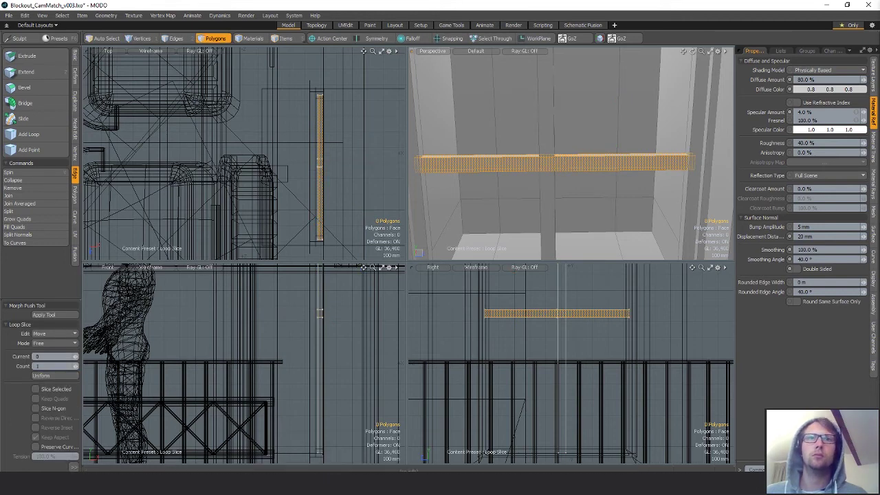
pyautogui.moveTo(483, 483)
pyautogui.click(495, 466)
pyautogui.keyDown('alt'); pyautogui.moveTo(553, 147); pyautogui.dragTo(553, 165); pyautogui.keyUp('alt')
pyautogui.press('space')
# Select the vertical bar and move it along Z with snapping so it centres on the crossbar's middle slice
pyautogui.doubleClick(544, 171)
pyautogui.press('w')
pyautogui.scroll(5, 310, 168)
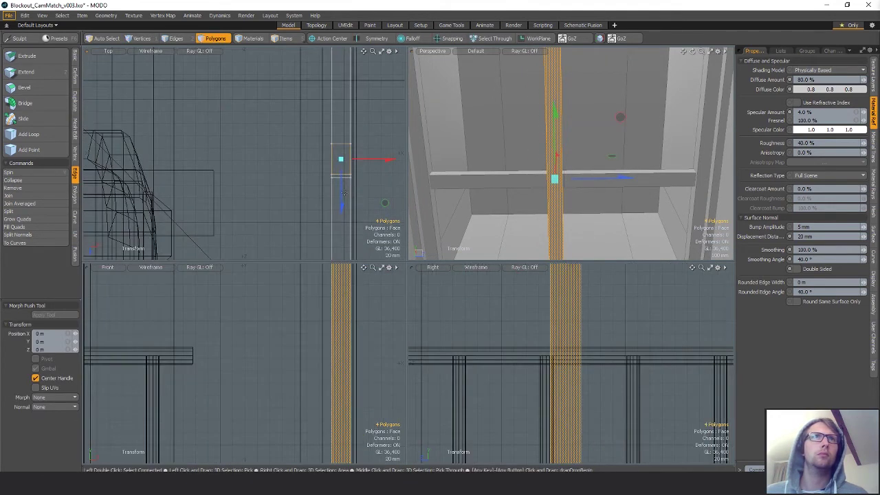
pyautogui.press('x')
pyautogui.moveTo(344, 194); pyautogui.dragTo(342, 221)
pyautogui.press('space')
pyautogui.click(382, 167)
pyautogui.scroll(-5, 553, 177)
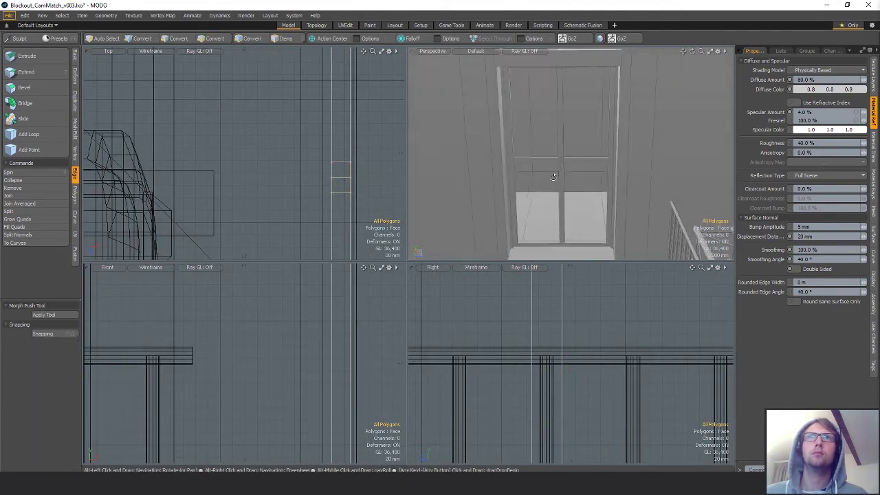
# Duplicate the horizontal crossbar and move the copy straight down to form a second crossbar below it
pyautogui.keyDown('alt'); pyautogui.moveTo(553, 176); pyautogui.dragTo(544, 207); pyautogui.keyUp('alt')
pyautogui.scroll(2, 546, 166)
pyautogui.doubleClick(546, 165)
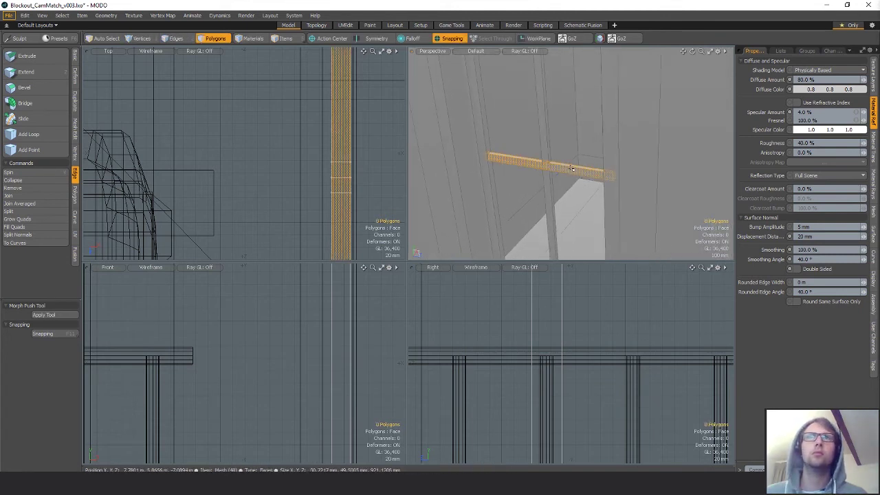
pyautogui.scroll(-4, 558, 169)
pyautogui.press('w')
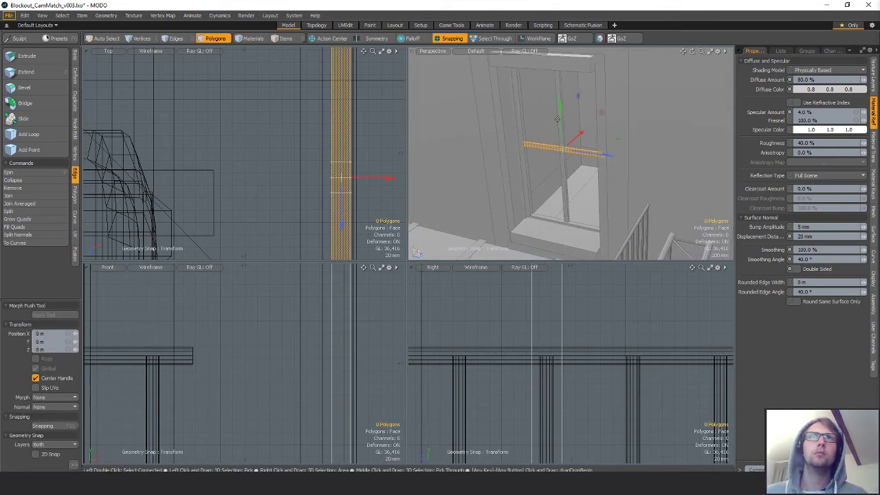
pyautogui.moveTo(560, 114); pyautogui.dragTo(562, 139)
pyautogui.press('q')
# Add three evenly spaced loop slices along the length of the doorway's centre mullion
pyautogui.click(561, 121)
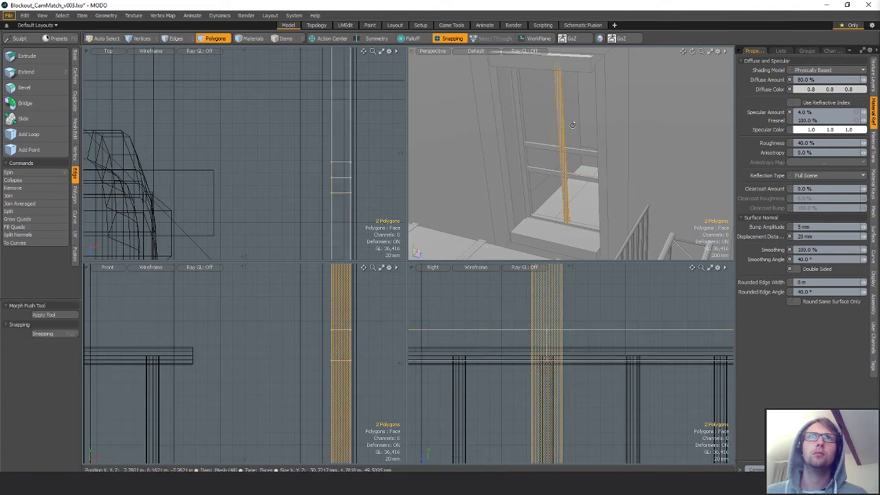
pyautogui.click(29, 134)
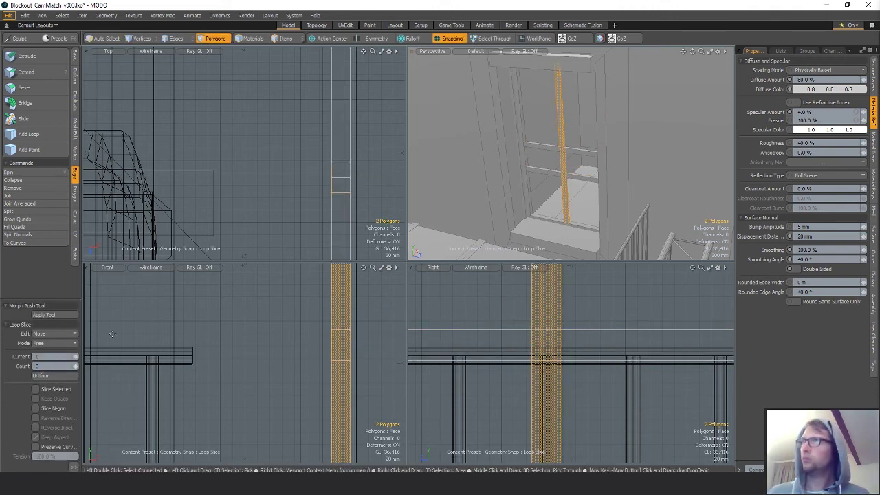
pyautogui.click(429, 185)
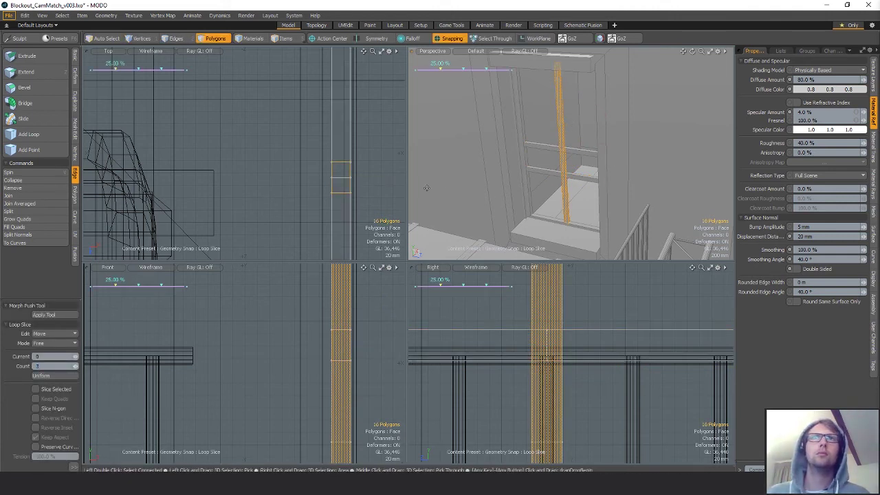
# Select the lower crossbar and move it straight down, snapping it onto the mullion's lowest slice
pyautogui.press('q')
pyautogui.doubleClick(543, 174)
pyautogui.press('w')
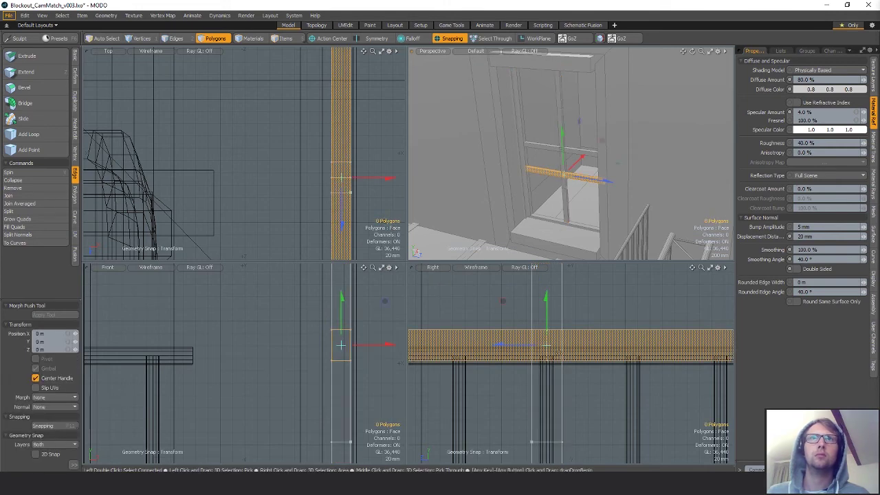
pyautogui.moveTo(547, 297); pyautogui.dragTo(547, 394)
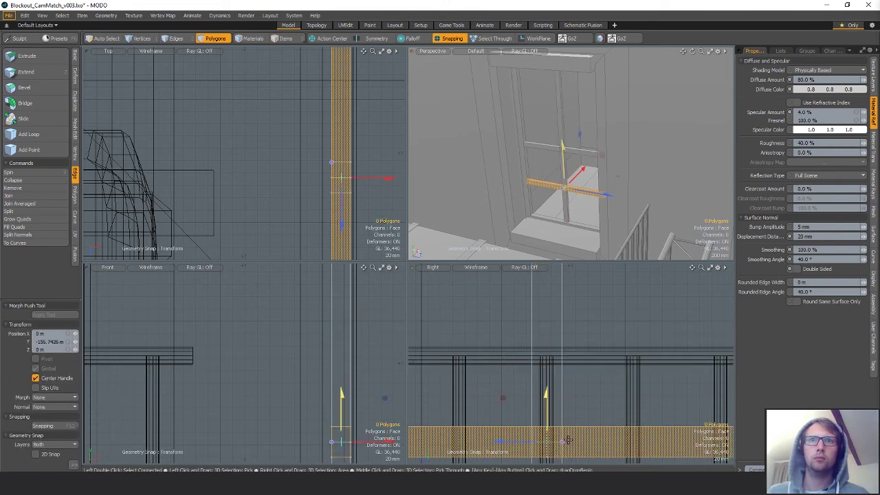
# Duplicate the lower crossbar and move the copy straight up to the mullion's top slice as a third crossbar
pyautogui.scroll(-4, 612, 364)
pyautogui.keyDown('alt'); pyautogui.moveTo(621, 341); pyautogui.dragTo(606, 371); pyautogui.keyUp('alt')
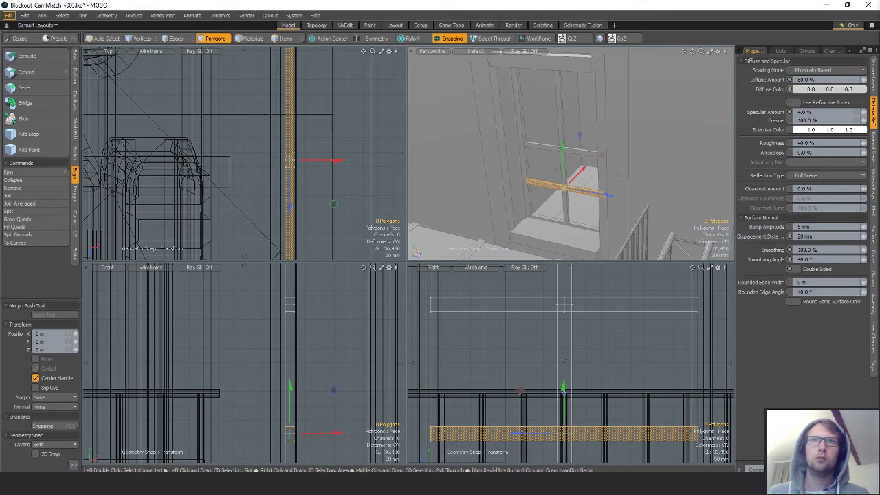
pyautogui.scroll(-2, 574, 381)
pyautogui.moveTo(587, 442); pyautogui.dragTo(597, 322)
pyautogui.press('space')
pyautogui.keyDown('alt'); pyautogui.moveTo(558, 171); pyautogui.dragTo(471, 98); pyautogui.keyUp('alt')
pyautogui.click(491, 110)
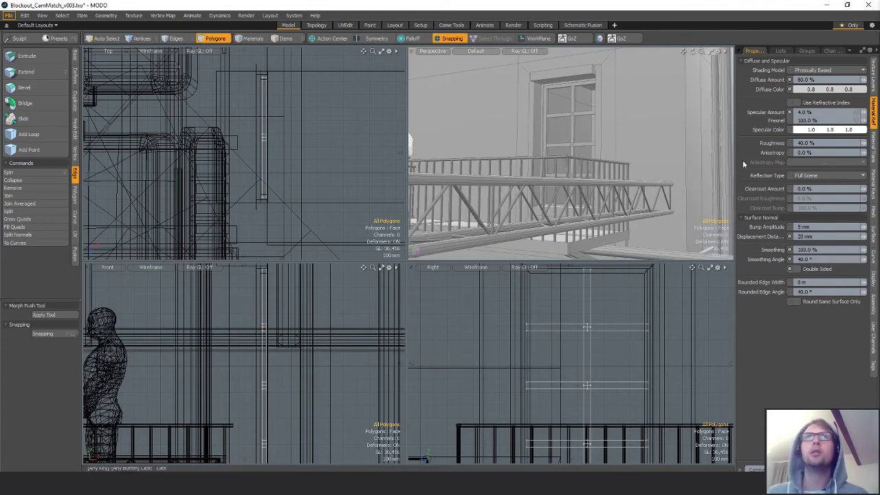
# Try to shift all three crossbars down together along Y by about 80 mm
pyautogui.keyDown('alt'); pyautogui.moveTo(742, 164); pyautogui.dragTo(751, 180); pyautogui.keyUp('alt')
pyautogui.keyDown('alt'); pyautogui.moveTo(570, 158); pyautogui.dragTo(657, 220); pyautogui.keyUp('alt')
pyautogui.moveTo(605, 275)
pyautogui.keyDown('ctrl'); pyautogui.keyDown('alt'); pyautogui.mouseDown()
pyautogui.moveTo(670, 318)
pyautogui.moveTo(640, 286)
pyautogui.moveTo(573, 288)
pyautogui.moveTo(580, 292)
pyautogui.mouseUp(); pyautogui.keyUp('alt'); pyautogui.keyUp('ctrl')
pyautogui.moveTo(579, 300); pyautogui.dragTo(578, 361)
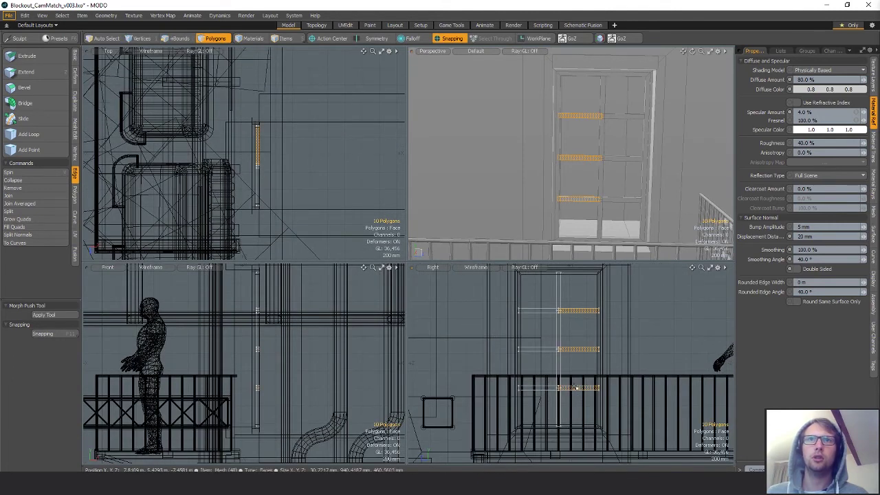
pyautogui.press('w')
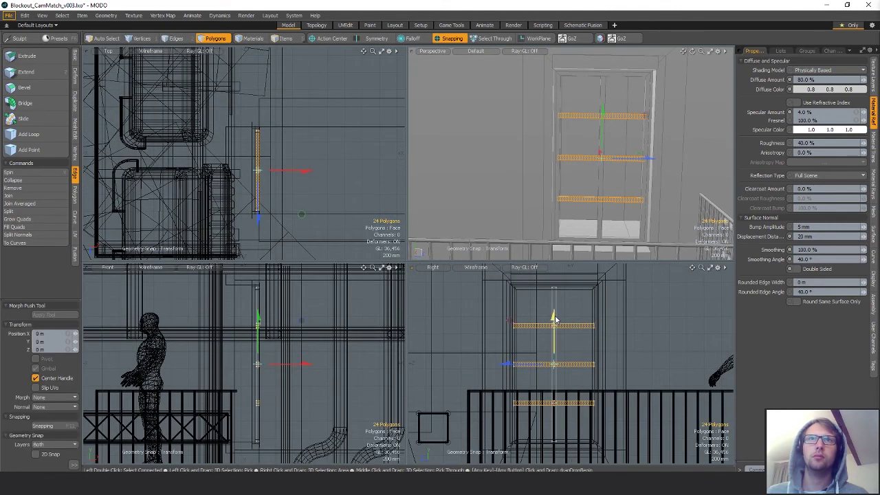
pyautogui.moveTo(554, 317); pyautogui.dragTo(554, 327)
pyautogui.keyDown('alt'); pyautogui.moveTo(646, 165); pyautogui.dragTo(598, 190); pyautogui.keyUp('alt')
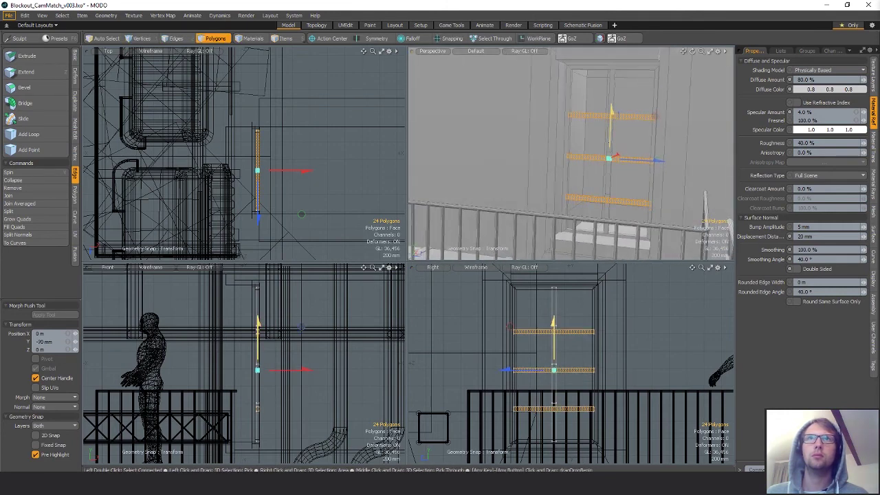
pyautogui.keyDown('alt'); pyautogui.moveTo(610, 143); pyautogui.dragTo(588, 149); pyautogui.keyUp('alt')
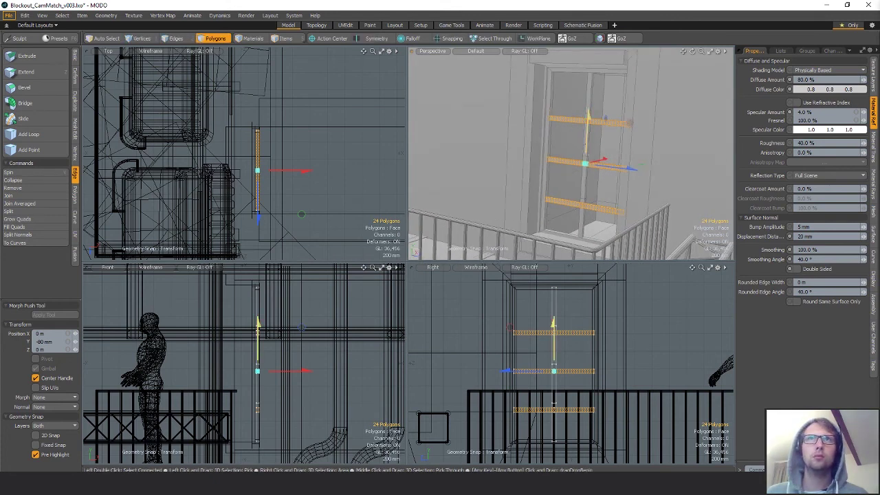
pyautogui.press('space')
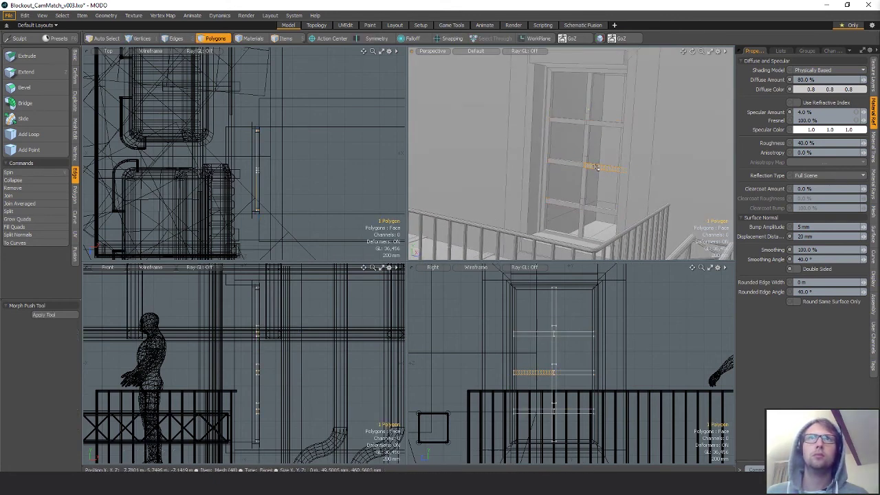
# Try to shorten the centre mullion from its base by scaling it to 79.5% in Y
pyautogui.press('w')
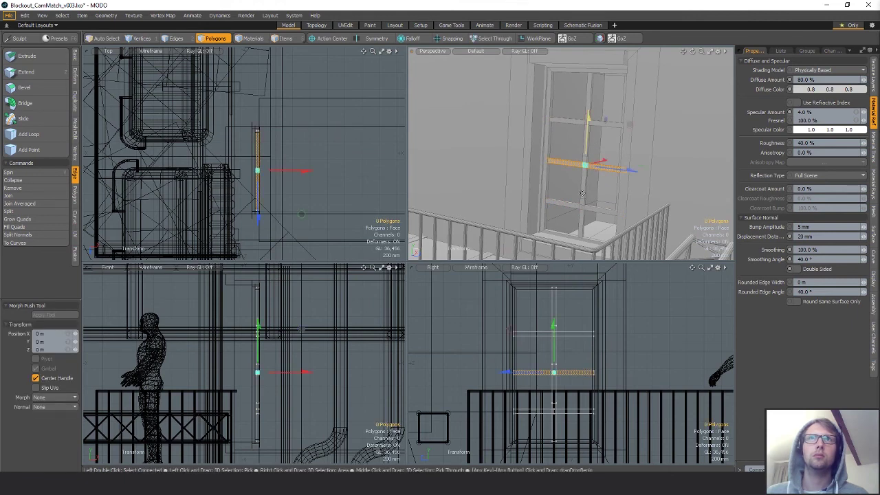
pyautogui.press('space')
pyautogui.doubleClick(582, 193)
pyautogui.keyDown('alt'); pyautogui.keyDown('shift'); pyautogui.moveTo(572, 395); pyautogui.dragTo(572, 391); pyautogui.keyUp('shift'); pyautogui.keyUp('alt')
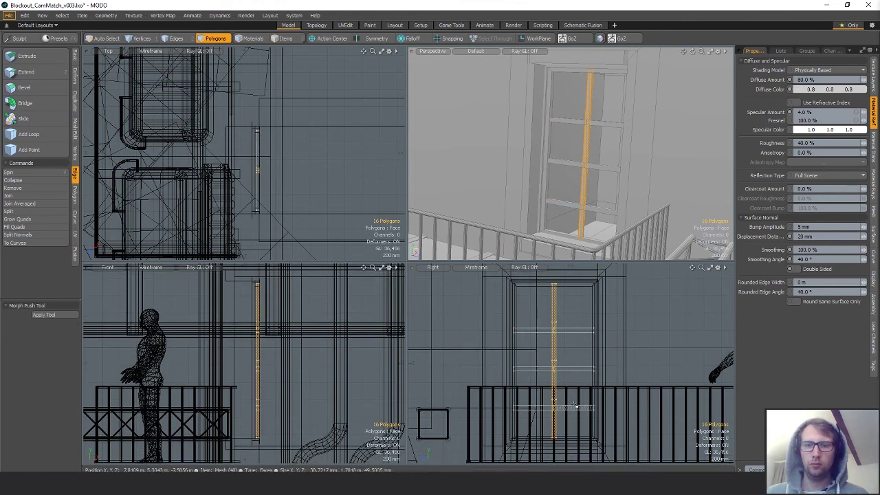
pyautogui.press('r')
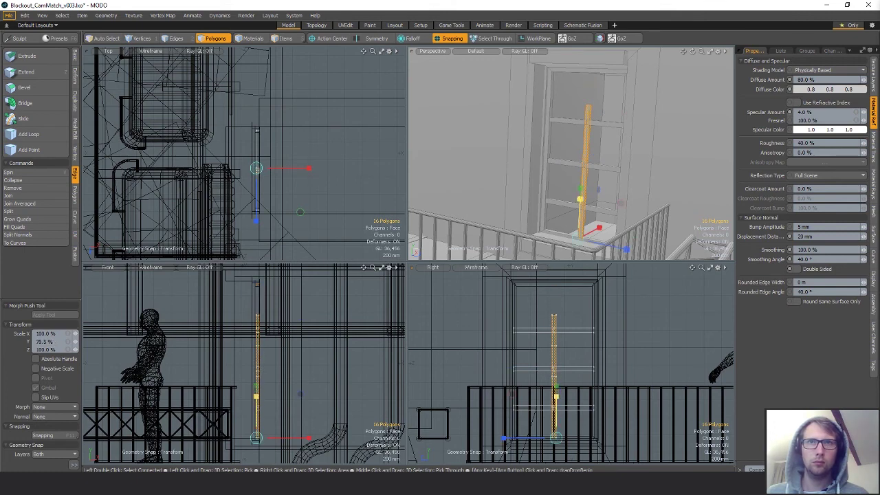
pyautogui.press('space')
# Try to lower the middle and top crossbars along Y so they snap to the shortened mullion's slices
pyautogui.keyDown('ctrl'); pyautogui.keyDown('alt'); pyautogui.moveTo(543, 415); pyautogui.dragTo(610, 401); pyautogui.keyUp('alt'); pyautogui.keyUp('ctrl')
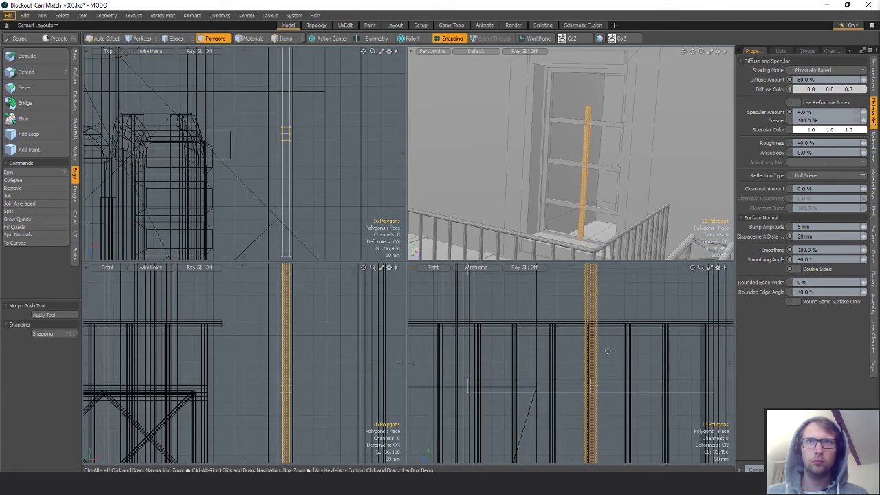
pyautogui.keyDown('alt'); pyautogui.keyDown('shift'); pyautogui.moveTo(608, 349); pyautogui.dragTo(585, 406); pyautogui.keyUp('shift'); pyautogui.keyUp('alt')
pyautogui.click(588, 338)
pyautogui.click(589, 333)
pyautogui.press('w')
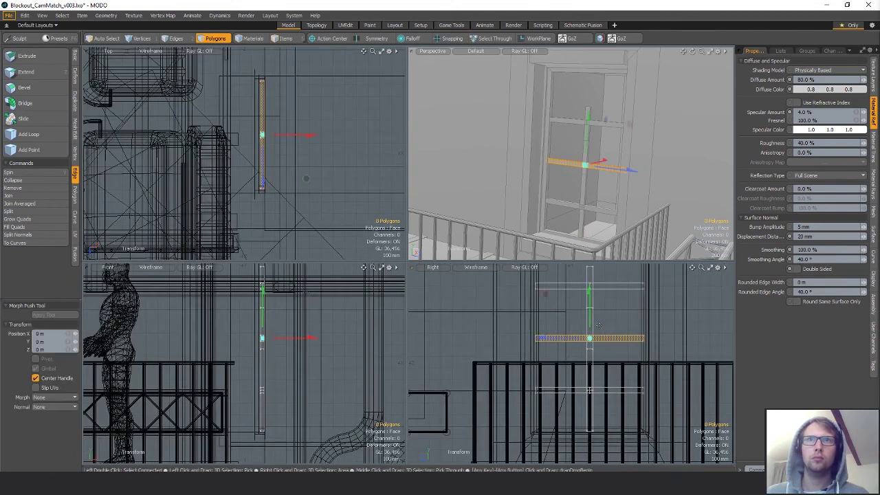
pyautogui.press('x')
pyautogui.moveTo(589, 351); pyautogui.dragTo(584, 312)
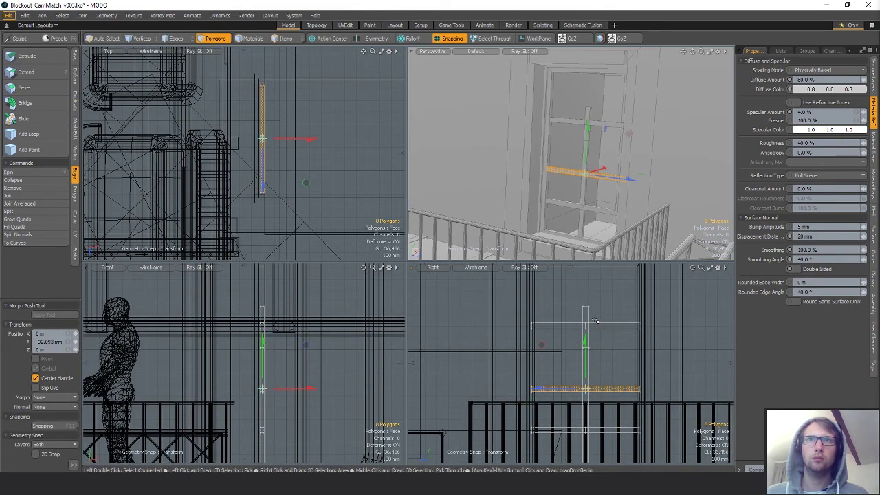
pyautogui.press('q')
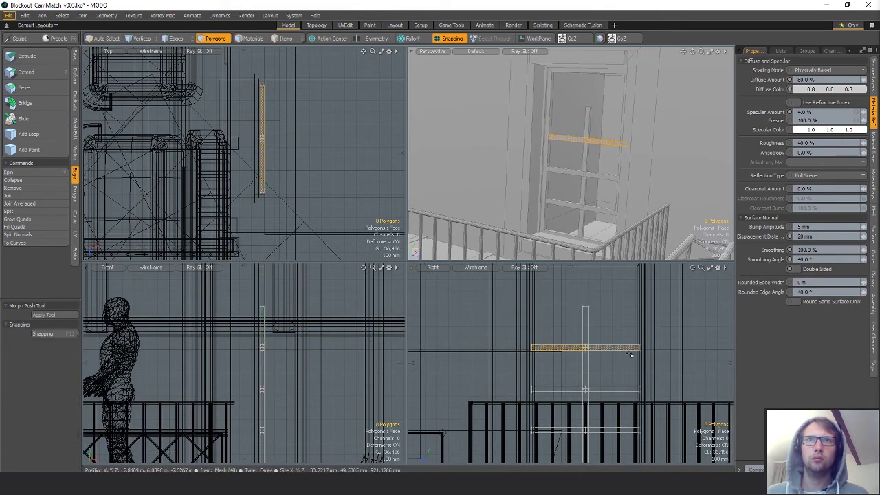
pyautogui.scroll(-4, 624, 354)
pyautogui.keyDown('alt'); pyautogui.moveTo(634, 349); pyautogui.dragTo(597, 350); pyautogui.keyUp('alt')
pyautogui.click(597, 326)
# Undo the mullion scaling and the preceding moves of the crossbars
pyautogui.keyDown('alt'); pyautogui.moveTo(629, 227); pyautogui.dragTo(636, 144); pyautogui.keyUp('alt')
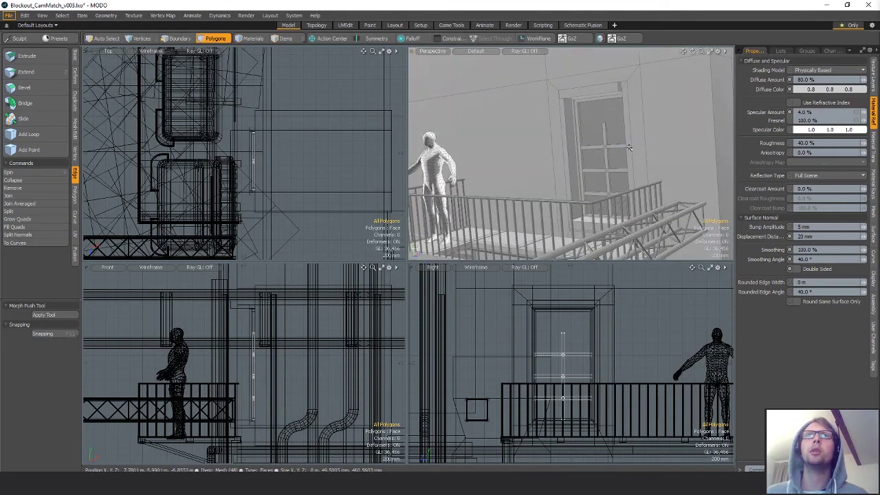
pyautogui.hotkey('ctrl', 'z')
pyautogui.hotkey('ctrl', 'z')
pyautogui.hotkey('ctrl', 'z')
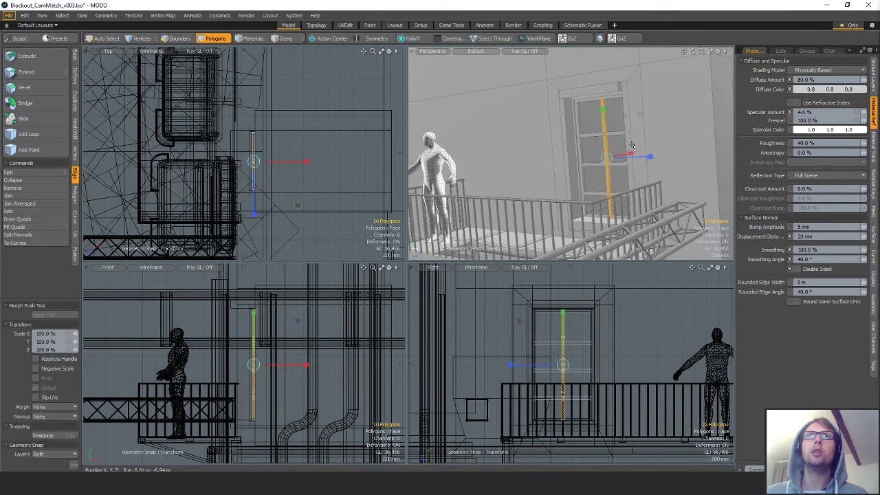
pyautogui.moveTo(619, 145); pyautogui.dragTo(614, 201, button='middle')
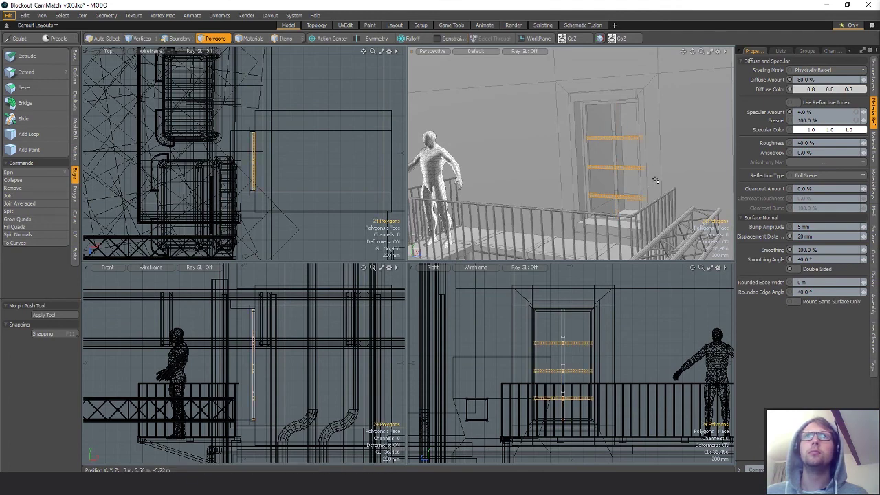
pyautogui.hotkey('ctrl', 'z')
pyautogui.hotkey('ctrl', 'z')
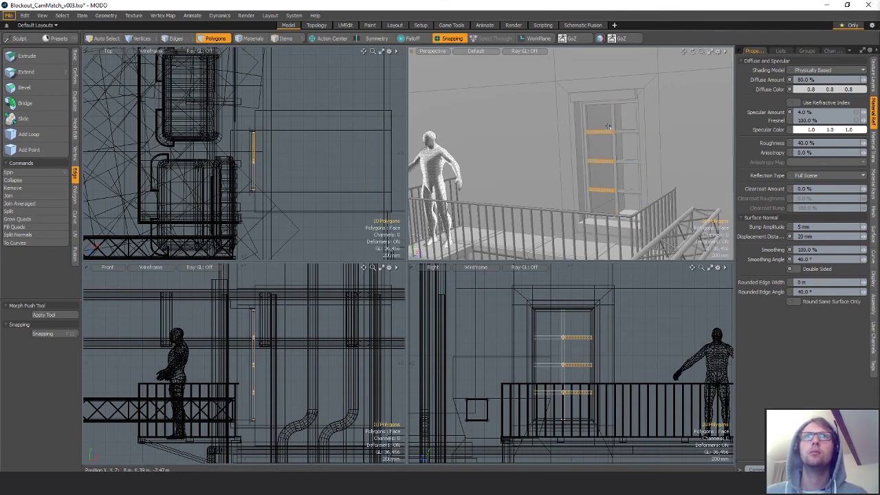
# Select all three crossbars and move them down 60 mm along Y
pyautogui.keyDown('ctrl'); pyautogui.keyDown('alt'); pyautogui.moveTo(615, 163); pyautogui.dragTo(633, 175); pyautogui.keyUp('alt'); pyautogui.keyUp('ctrl')
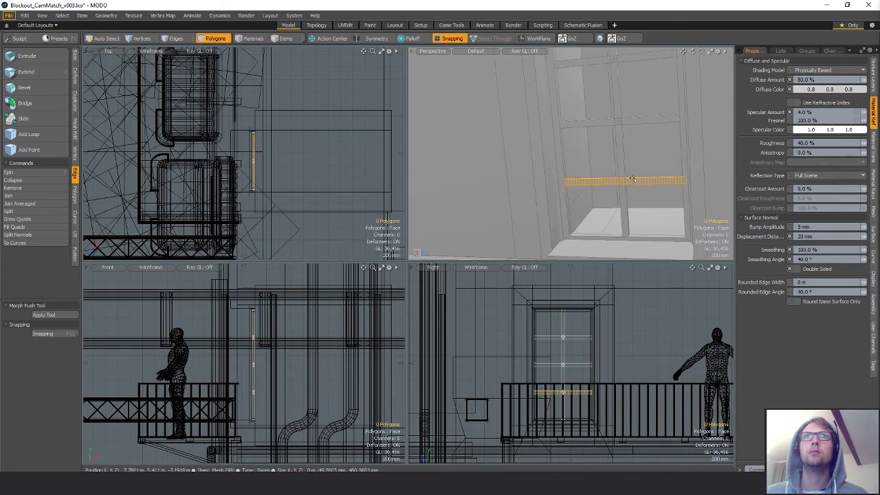
pyautogui.keyDown('alt'); pyautogui.keyDown('shift'); pyautogui.moveTo(634, 120); pyautogui.dragTo(603, 112); pyautogui.keyUp('shift'); pyautogui.keyUp('alt')
pyautogui.hotkey('ctrl', 'shift', 'z')
pyautogui.press('w')
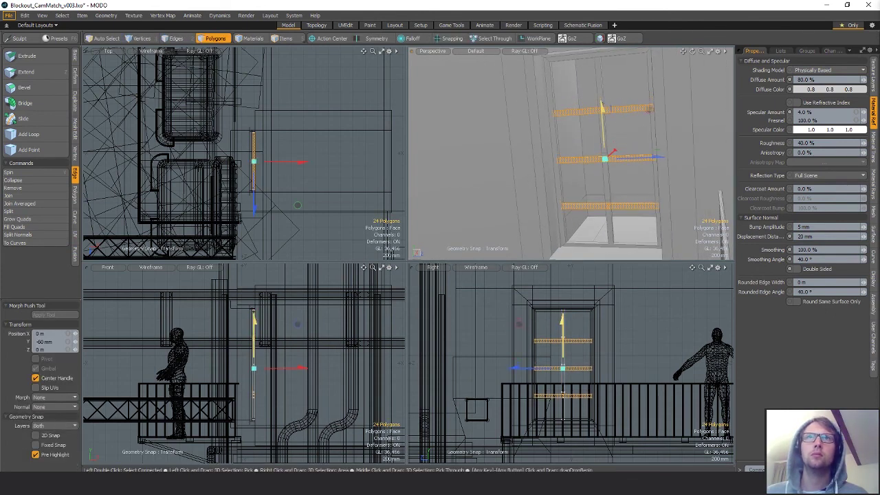
pyautogui.press('q')
# Select the centre mullion and shorten it from its base by scaling it down in Y
pyautogui.doubleClick(607, 195)
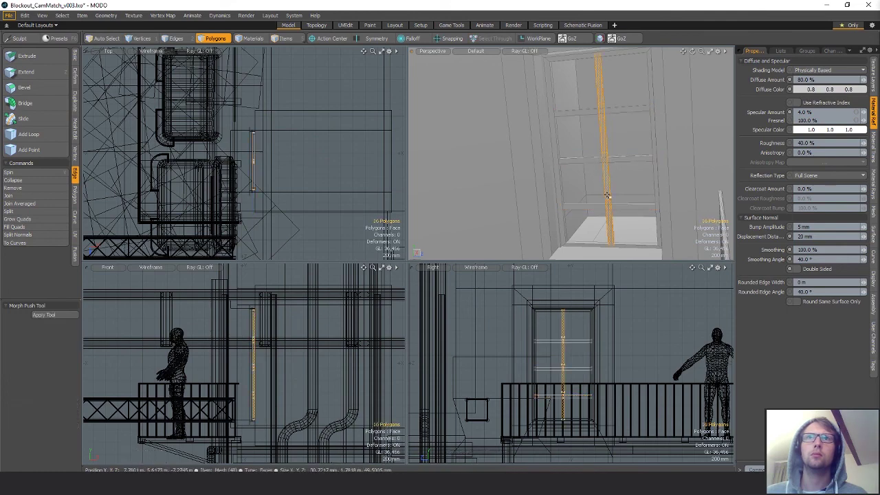
pyautogui.keyDown('alt'); pyautogui.keyDown('shift'); pyautogui.moveTo(561, 431); pyautogui.dragTo(586, 403); pyautogui.keyUp('shift'); pyautogui.keyUp('alt')
pyautogui.press('y')
pyautogui.press('x')
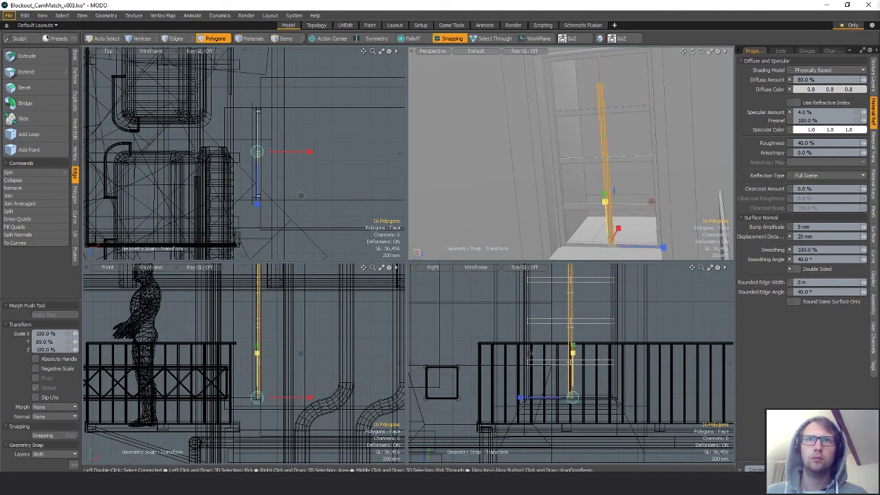
# Select the middle crossbar and lower it along Y, snapping it onto the shortened mullion's middle slice
pyautogui.press('q')
pyautogui.doubleClick(576, 342)
pyautogui.keyDown('alt'); pyautogui.keyDown('shift'); pyautogui.moveTo(583, 321); pyautogui.dragTo(564, 319); pyautogui.keyUp('shift'); pyautogui.keyUp('alt')
pyautogui.press('x')
pyautogui.press('y')
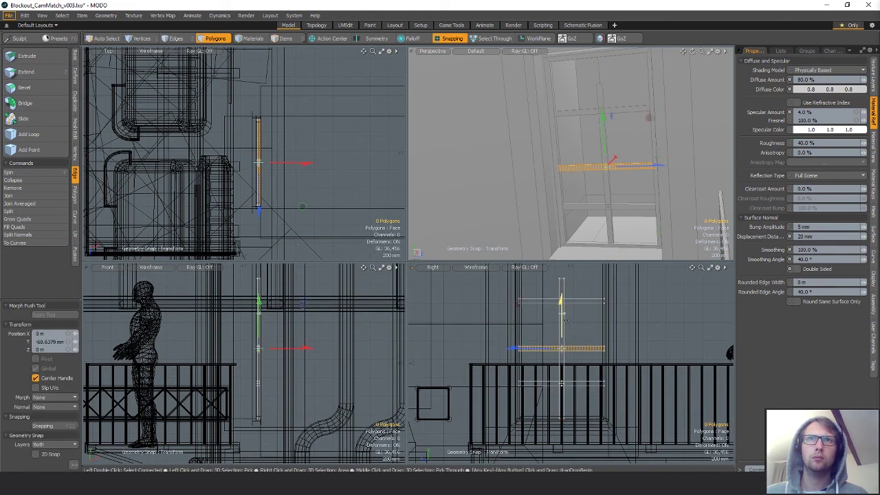
pyautogui.press('space')
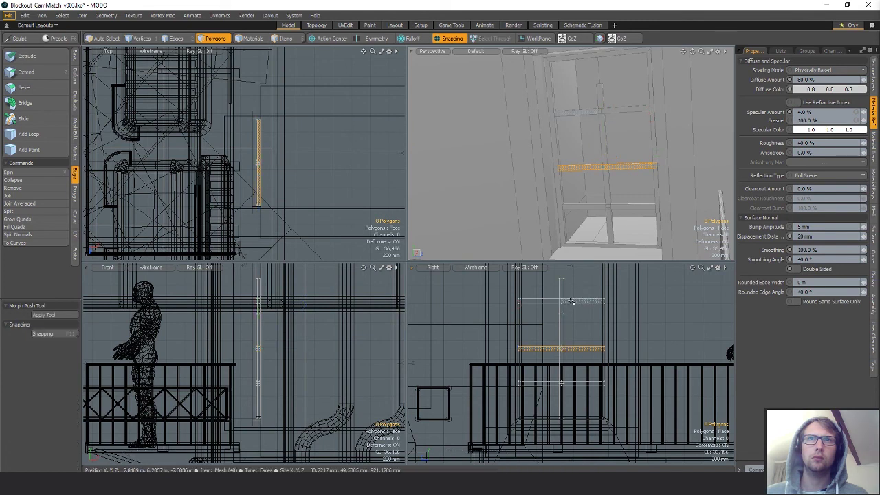
# Move the top crossbar straight down, snapping it onto the mullion's upper slice
pyautogui.press('w')
pyautogui.press('space')
pyautogui.moveTo(562, 291); pyautogui.dragTo(568, 345)
# Select the inner door frame mesh together with the surrounding doorway mesh for joint editing
pyautogui.press('3')
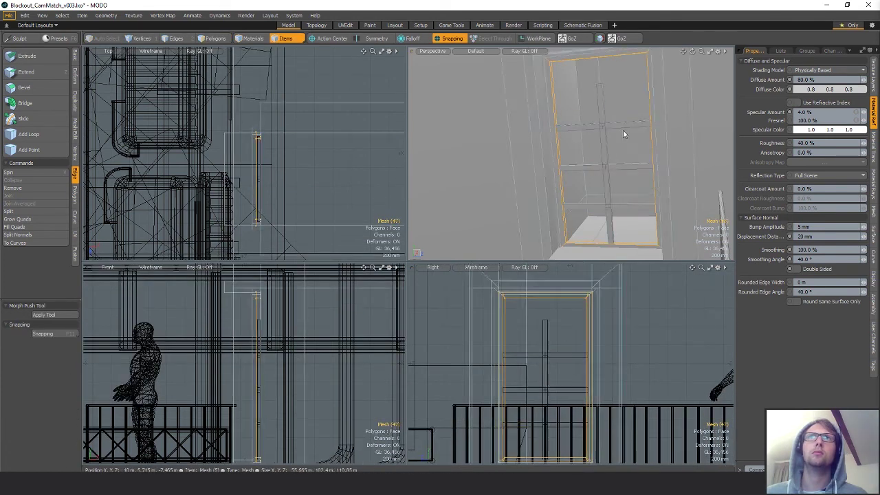
pyautogui.keyDown('alt'); pyautogui.moveTo(614, 87); pyautogui.dragTo(576, 101); pyautogui.keyUp('alt')
pyautogui.press('5')
pyautogui.click(576, 101)
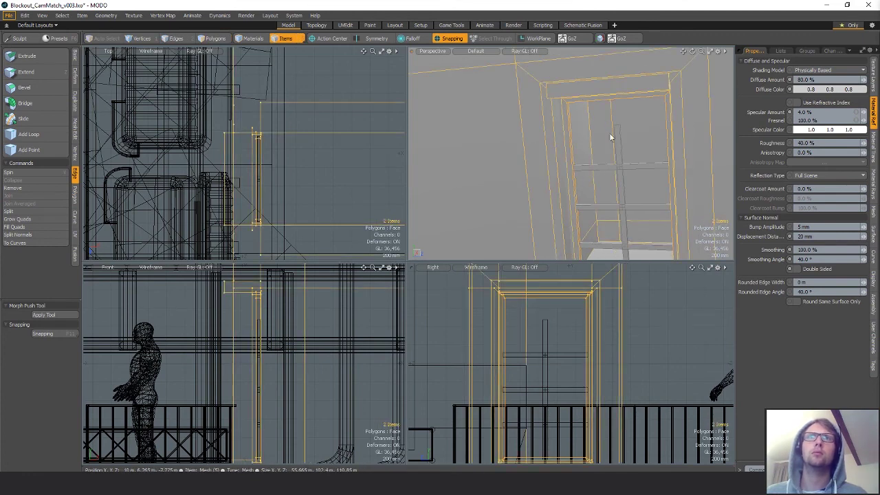
# Select the vertices along the top of the doorway meshes and move them down with snapping towards the shortened mullion
pyautogui.press('1')
pyautogui.moveTo(545, 326)
pyautogui.keyDown('alt'); pyautogui.mouseDown()
pyautogui.moveTo(560, 342)
pyautogui.moveTo(540, 313)
pyautogui.mouseUp(); pyautogui.keyUp('alt')
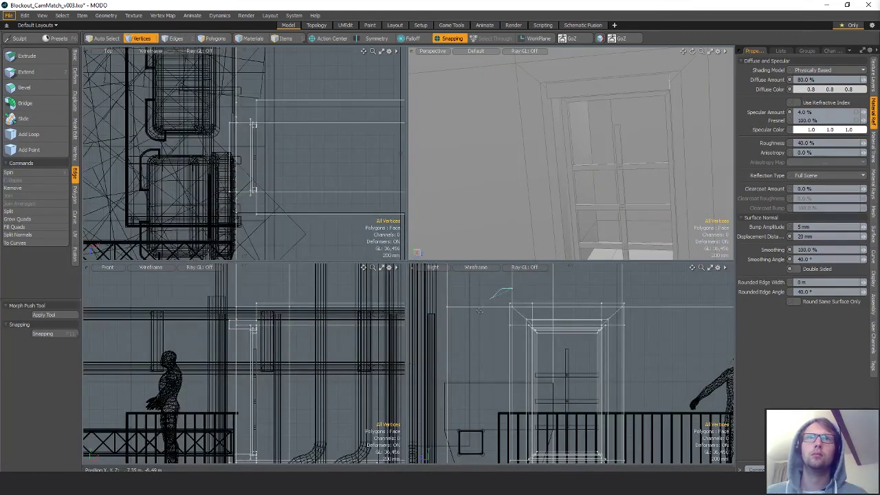
pyautogui.moveTo(655, 316)
pyautogui.keyDown('ctrl'); pyautogui.keyDown('alt'); pyautogui.mouseDown()
pyautogui.moveTo(584, 318)
pyautogui.moveTo(592, 316)
pyautogui.mouseUp(); pyautogui.keyUp('alt'); pyautogui.keyUp('ctrl')
pyautogui.moveTo(611, 299)
pyautogui.keyDown('shift'); pyautogui.mouseDown(button='right')
pyautogui.moveTo(611, 339)
pyautogui.moveTo(634, 350)
pyautogui.mouseUp(button='right'); pyautogui.keyUp('shift')
pyautogui.moveTo(512, 318)
pyautogui.keyDown('ctrl'); pyautogui.keyDown('alt'); pyautogui.mouseDown()
pyautogui.moveTo(538, 305)
pyautogui.moveTo(573, 321)
pyautogui.moveTo(584, 297)
pyautogui.moveTo(599, 295)
pyautogui.moveTo(599, 307)
pyautogui.mouseUp(); pyautogui.keyUp('alt'); pyautogui.keyUp('ctrl')
pyautogui.press('w')
pyautogui.click(600, 315)
pyautogui.press('x')
# Examine the top edge of the doorway up close and the whole balcony door in perspective
pyautogui.keyDown('alt'); pyautogui.moveTo(614, 118); pyautogui.dragTo(635, 298); pyautogui.keyUp('alt')
pyautogui.scroll(4, 604, 168)
pyautogui.keyDown('ctrl'); pyautogui.keyDown('alt'); pyautogui.moveTo(585, 360); pyautogui.dragTo(611, 362); pyautogui.keyUp('alt'); pyautogui.keyUp('ctrl')
pyautogui.keyDown('alt'); pyautogui.moveTo(611, 295); pyautogui.dragTo(611, 418); pyautogui.keyUp('alt')
pyautogui.keyDown('ctrl'); pyautogui.keyDown('alt'); pyautogui.moveTo(592, 358); pyautogui.dragTo(640, 328); pyautogui.keyUp('alt'); pyautogui.keyUp('ctrl')
pyautogui.keyDown('alt'); pyautogui.moveTo(640, 328); pyautogui.dragTo(627, 296); pyautogui.keyUp('alt')
pyautogui.scroll(-4, 622, 161)
pyautogui.keyDown('alt'); pyautogui.keyDown('shift'); pyautogui.moveTo(605, 145); pyautogui.dragTo(570, 97); pyautogui.keyUp('shift'); pyautogui.keyUp('alt')
pyautogui.press('space')
pyautogui.press('Escape')
pyautogui.keyDown('ctrl'); pyautogui.keyDown('alt'); pyautogui.moveTo(583, 199); pyautogui.dragTo(578, 199); pyautogui.keyUp('alt'); pyautogui.keyUp('ctrl')
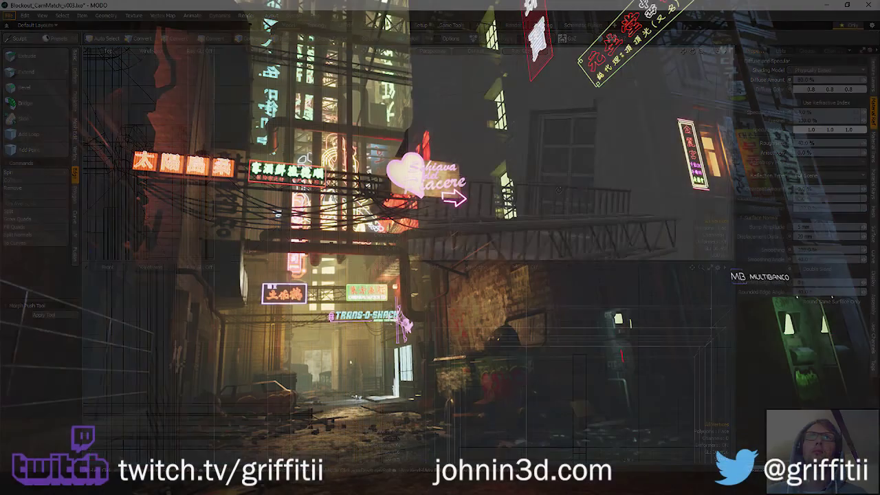